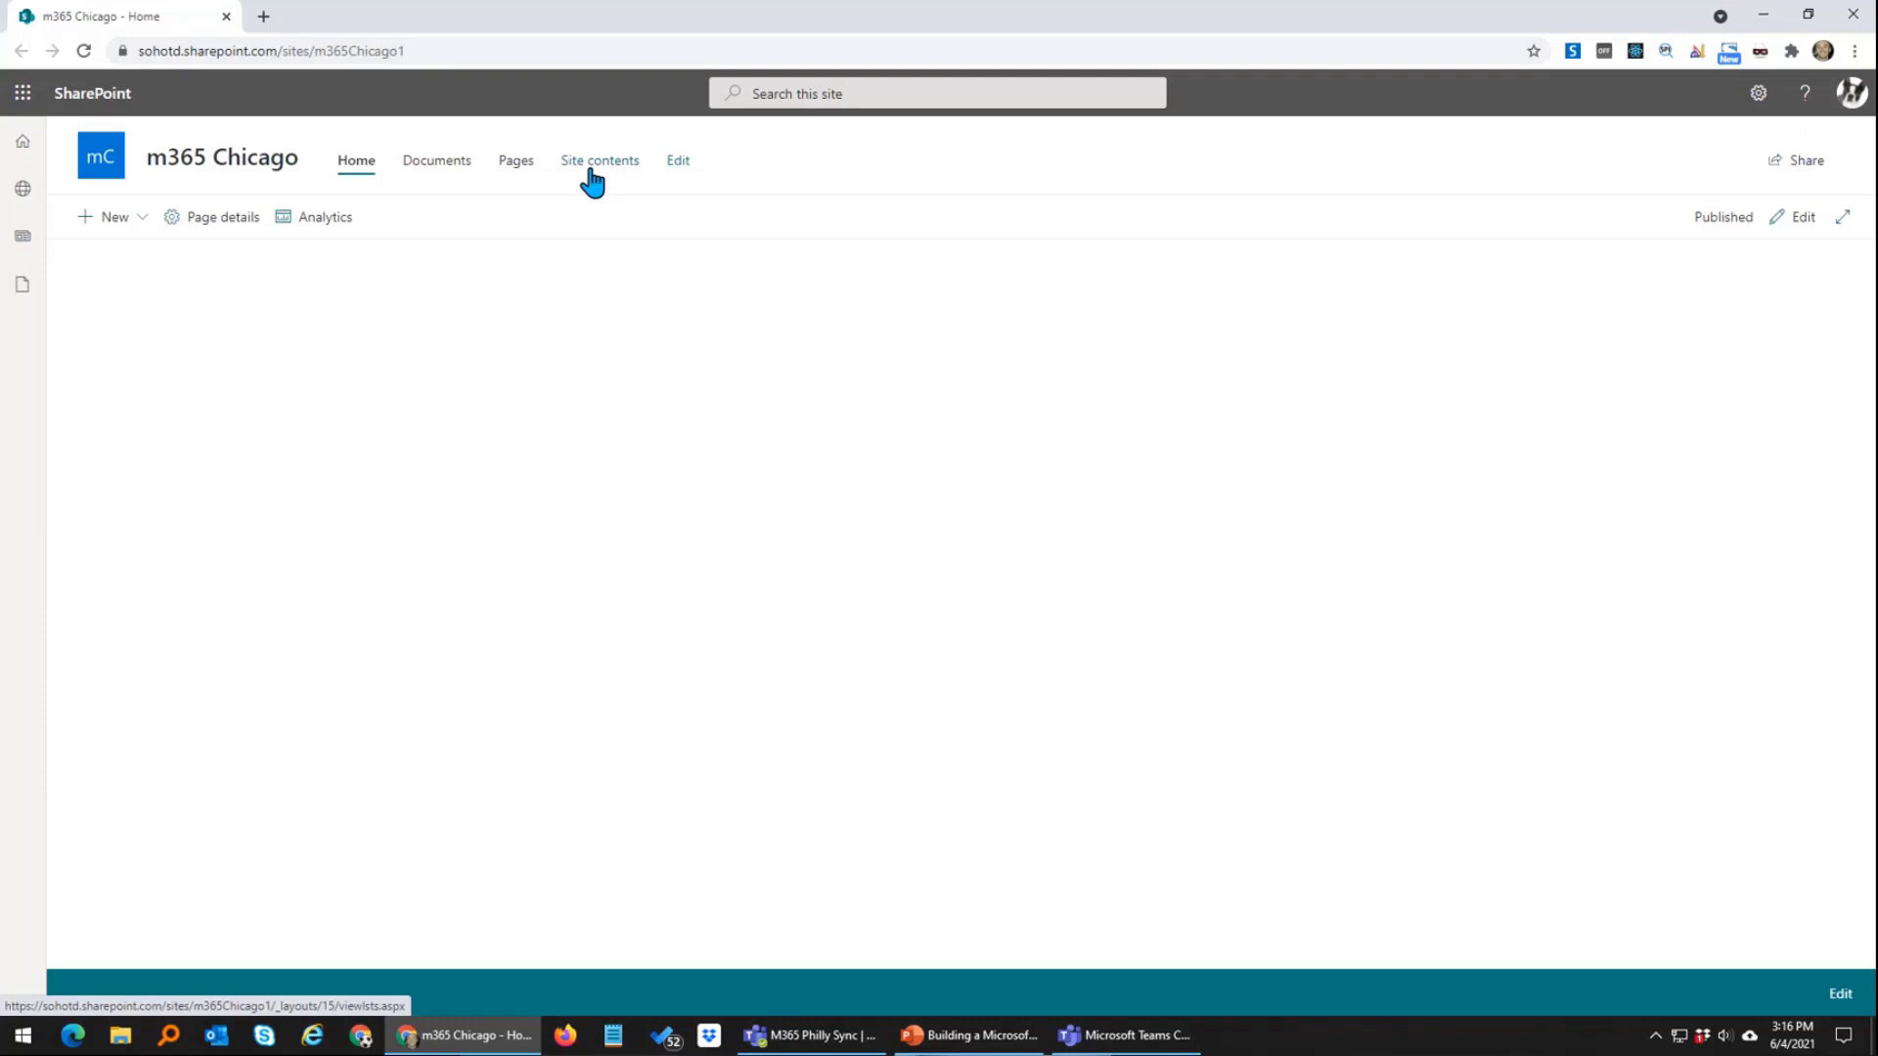
Step: Create a blank list named Projects from the site contents, keeping it shown in the site navigation
{"action": "left_click", "coordinate": [592, 171]}
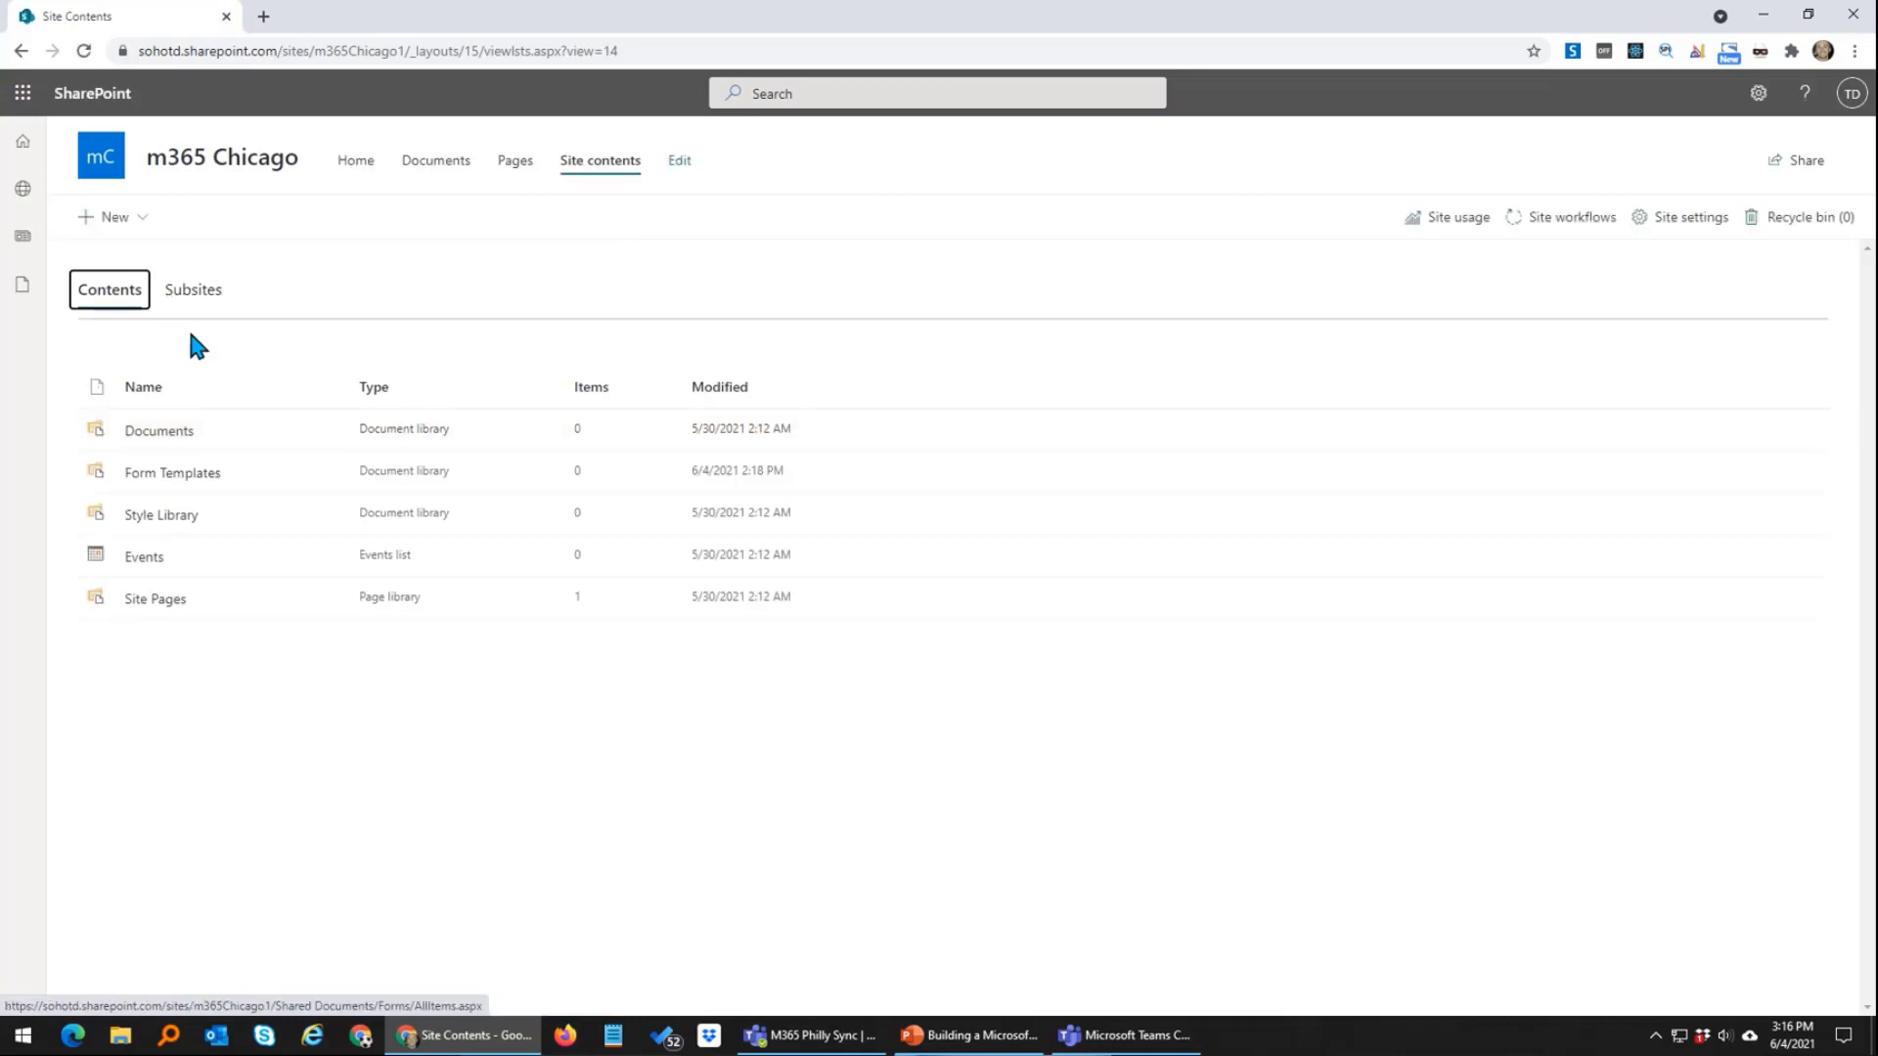
{"action": "left_click", "coordinate": [134, 220]}
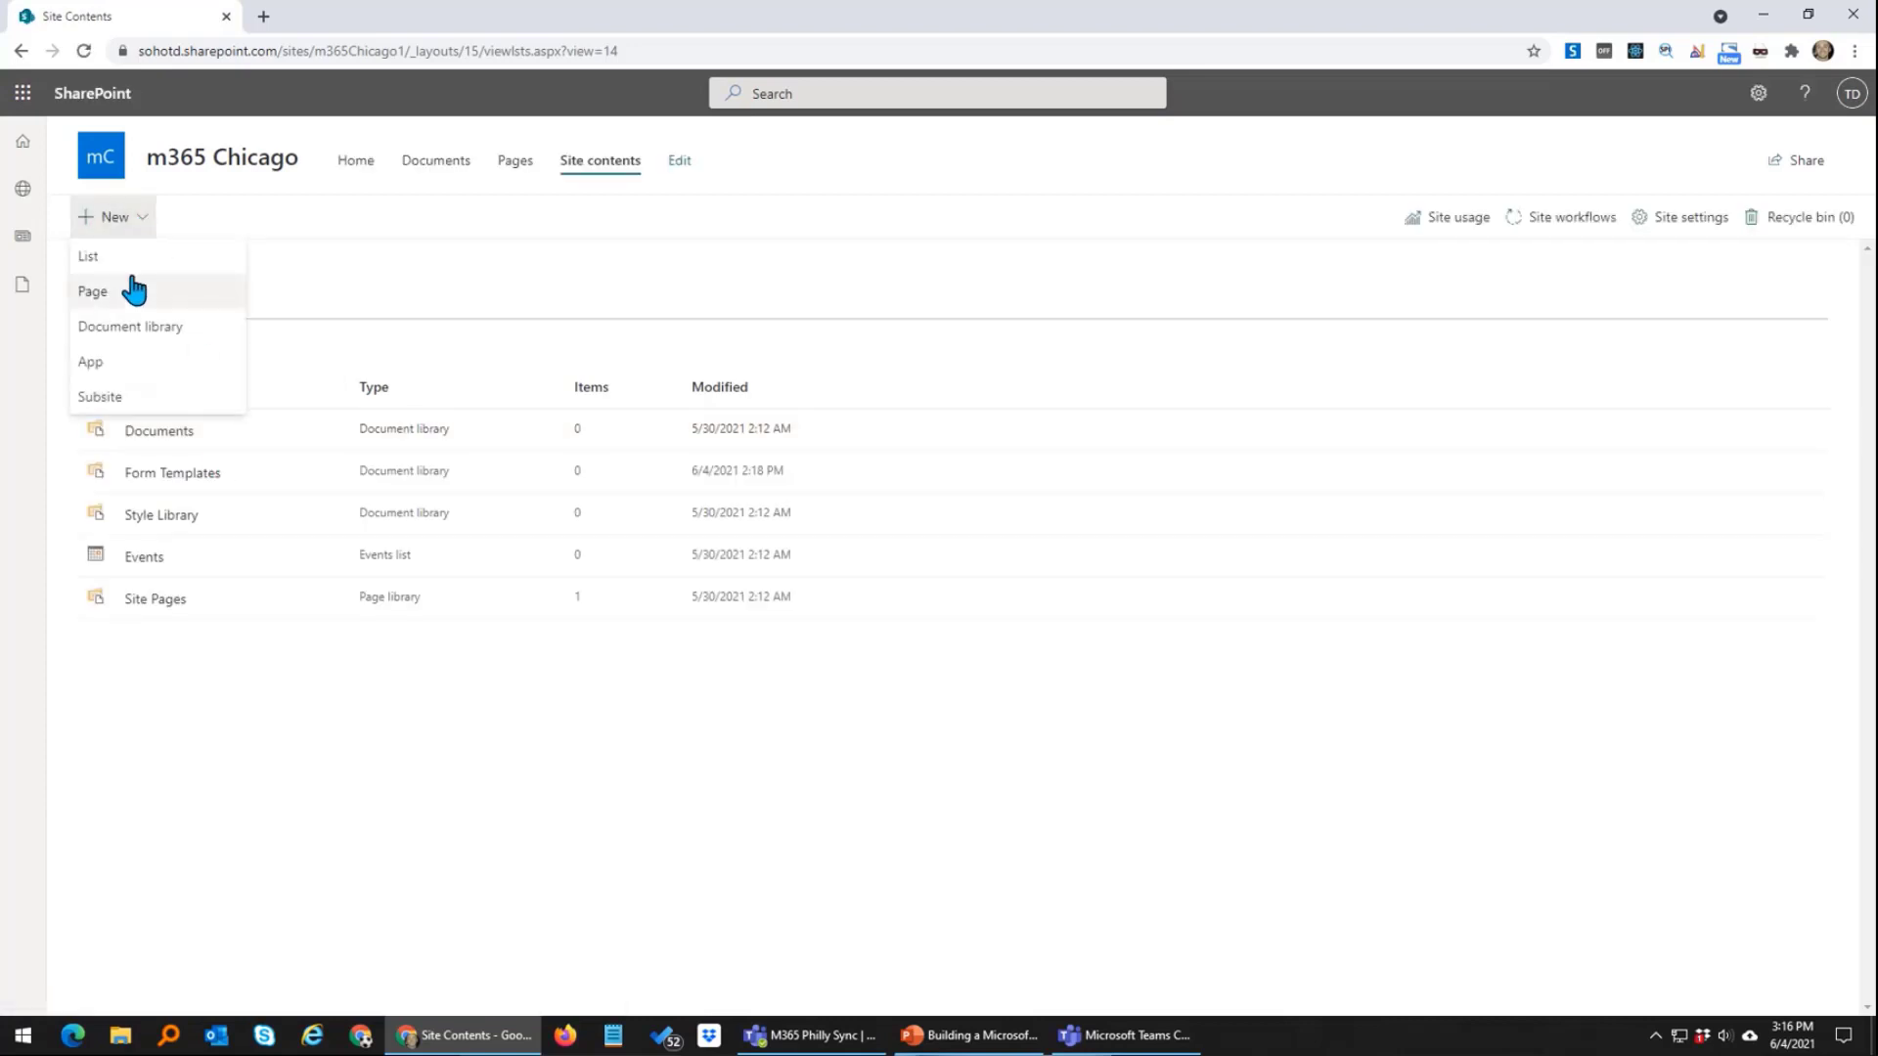
{"action": "left_click", "coordinate": [127, 257]}
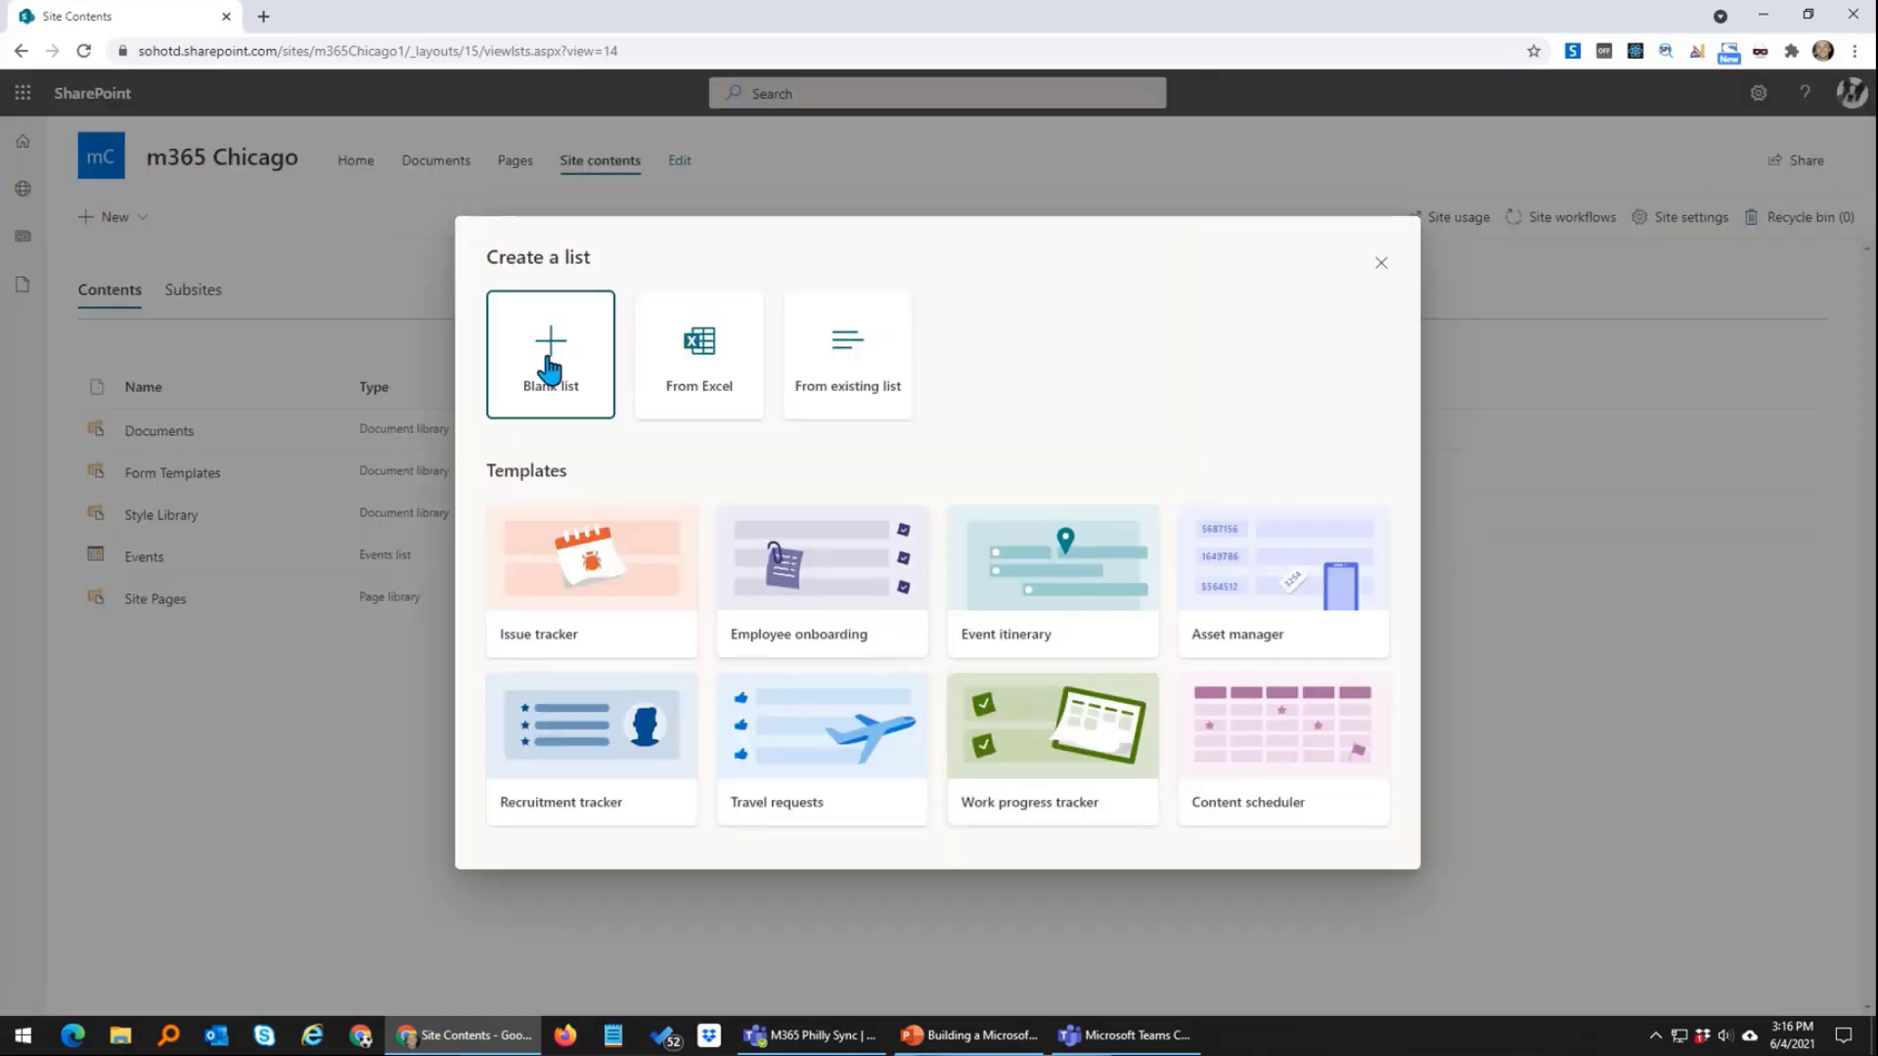
{"action": "left_click", "coordinate": [546, 364]}
{"action": "type", "text": "Projects"}
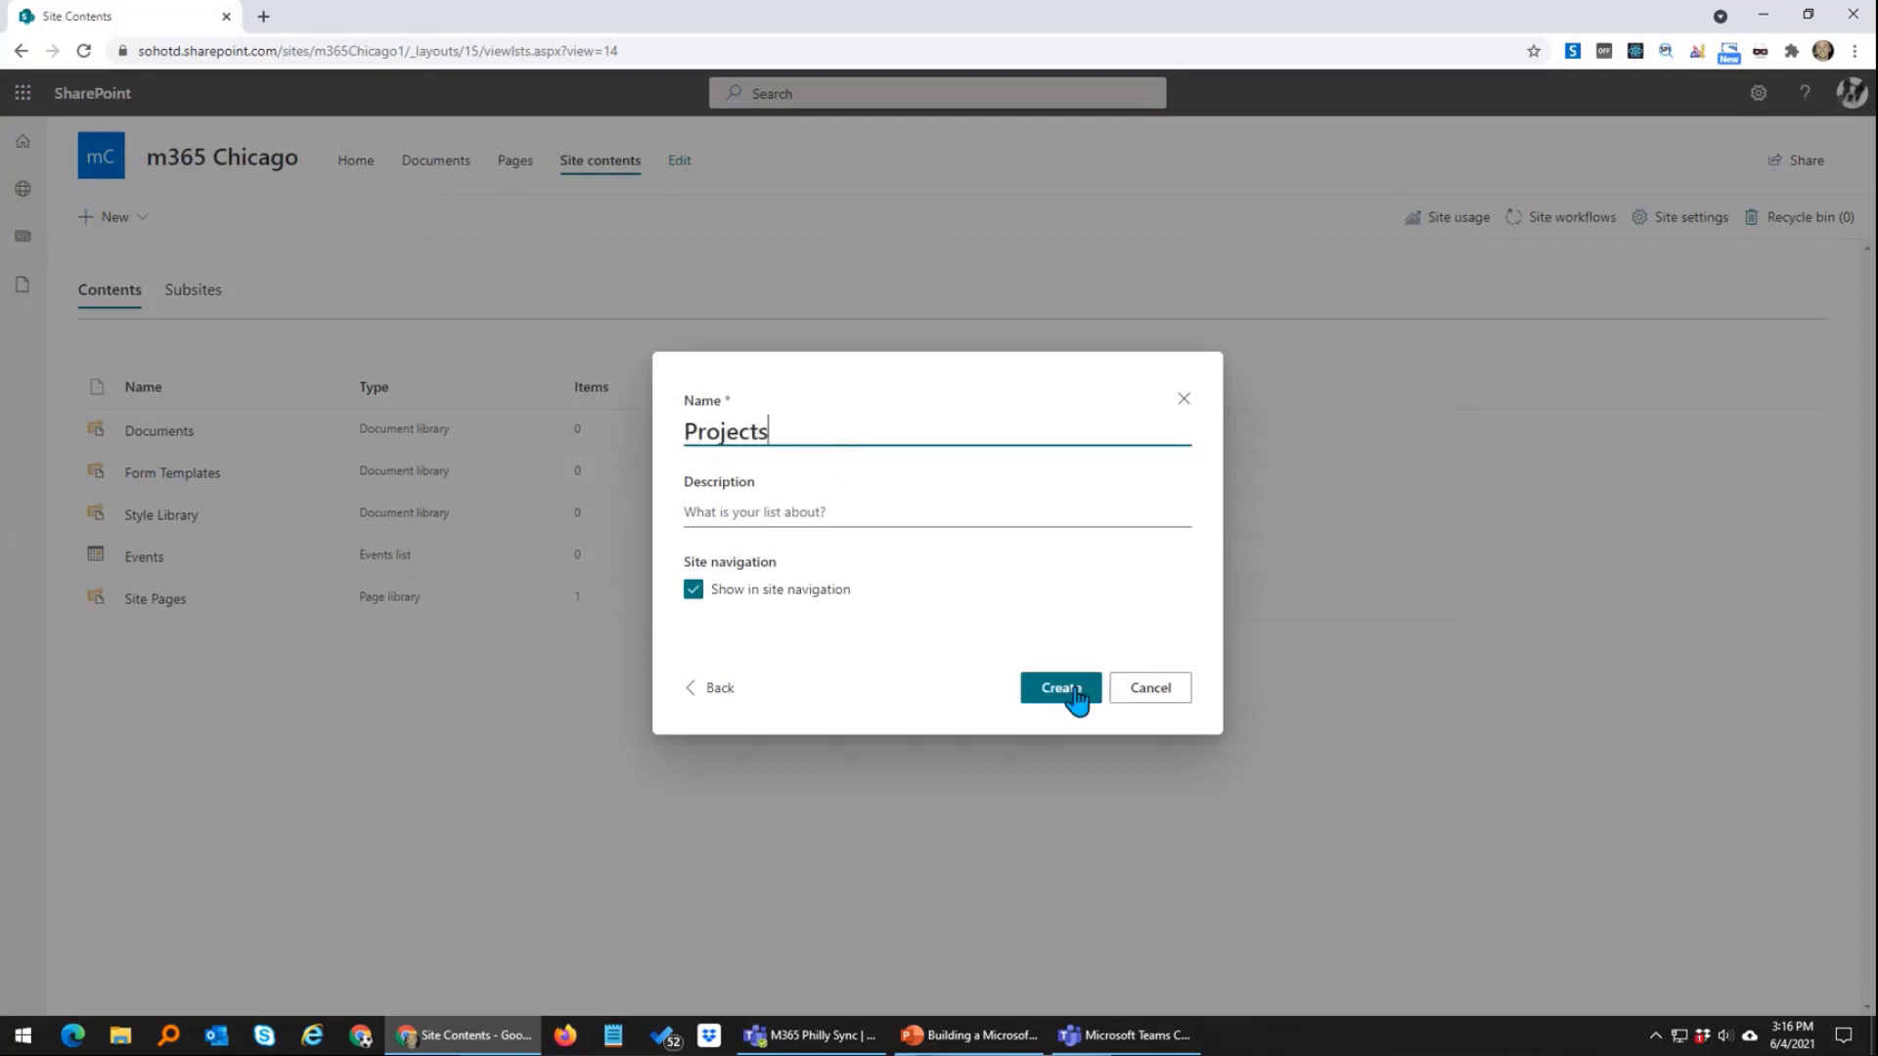
{"action": "left_click", "coordinate": [1074, 690]}
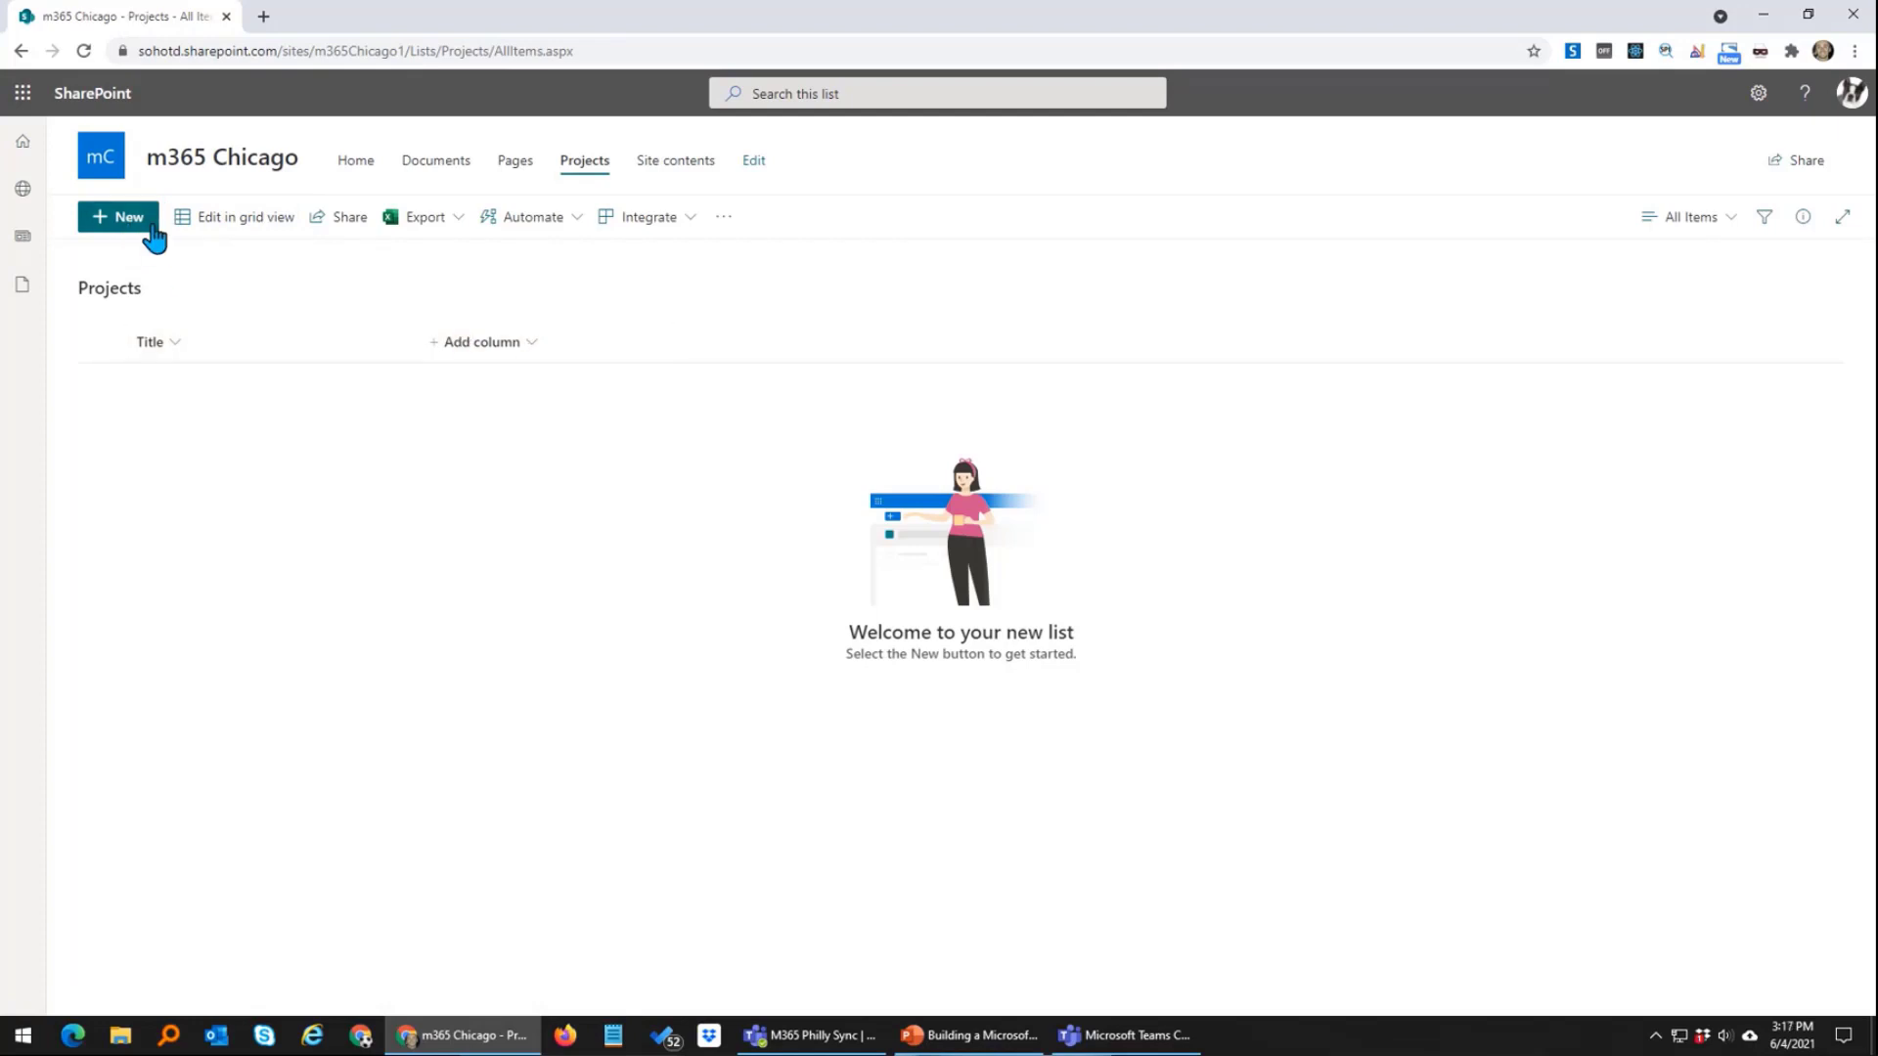
Step: Add a Hyperlink column named SiteUrl to the Projects list
{"action": "left_click", "coordinate": [529, 337]}
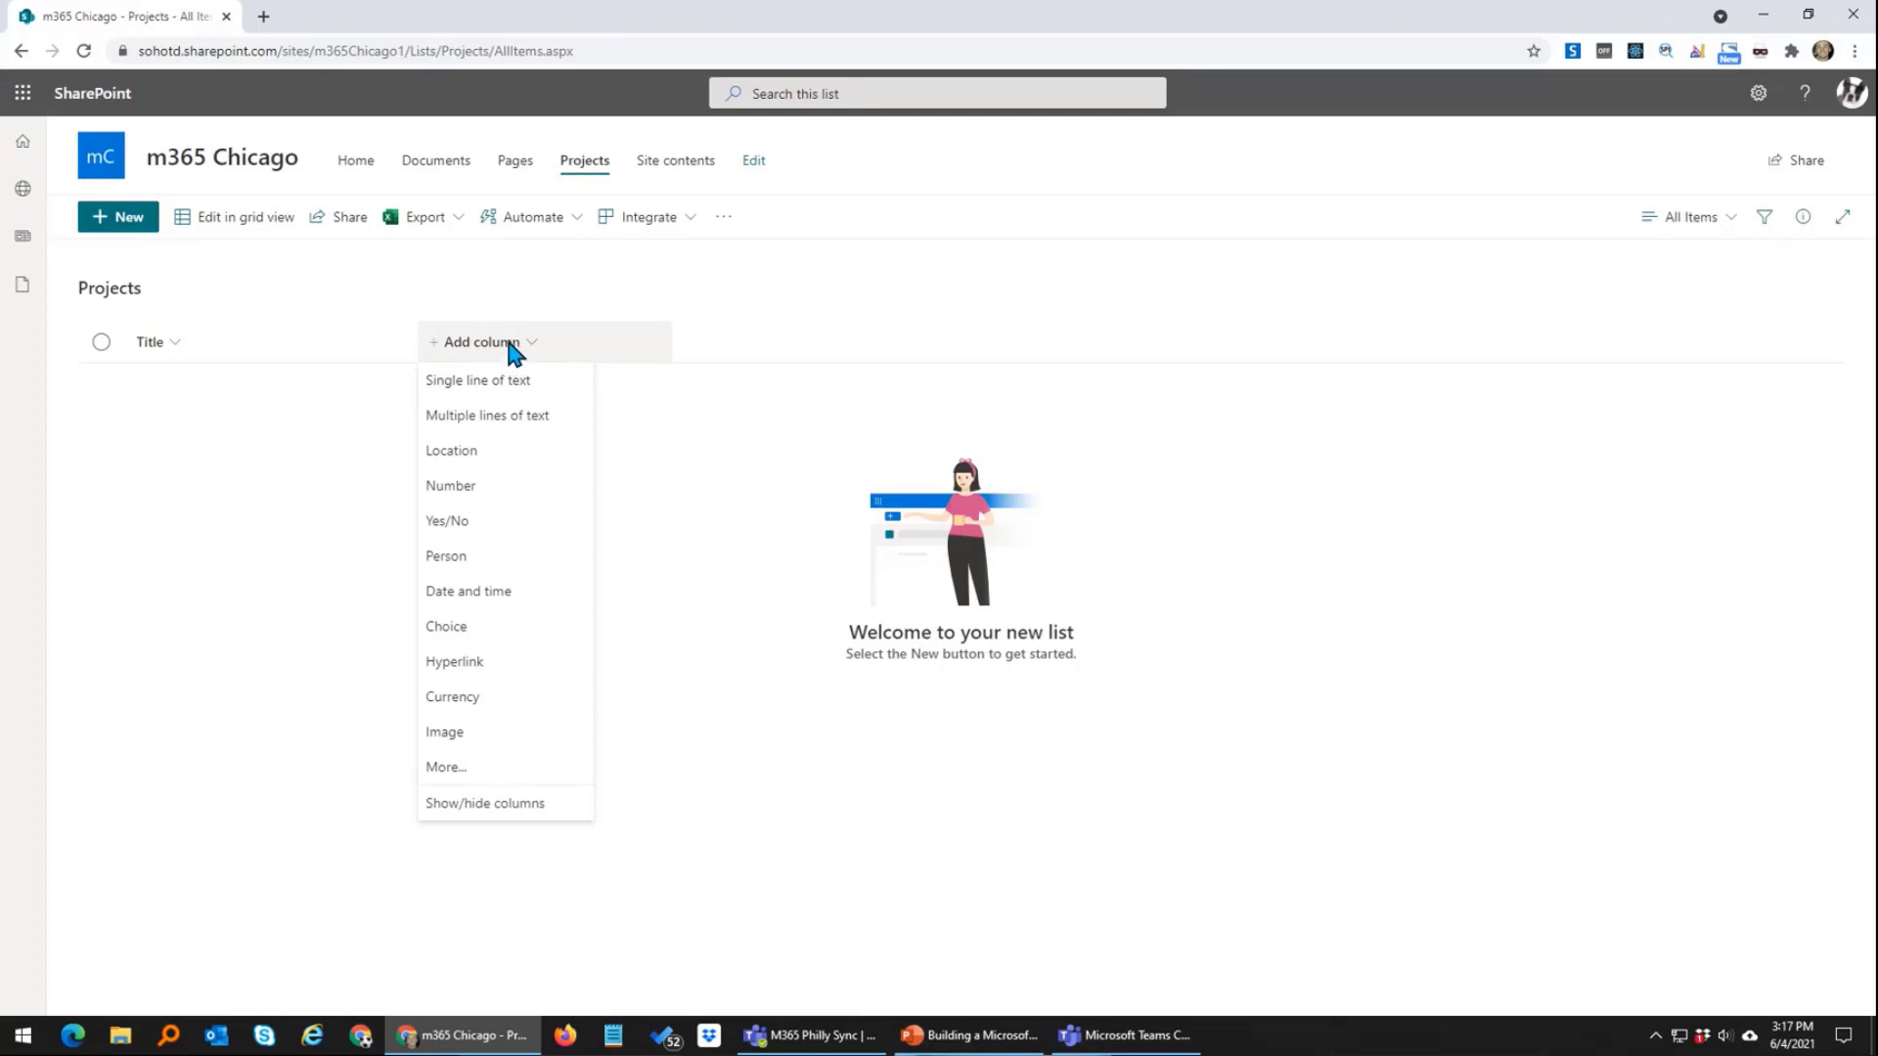
{"action": "left_click", "coordinate": [471, 664]}
{"action": "type", "text": "Site"}
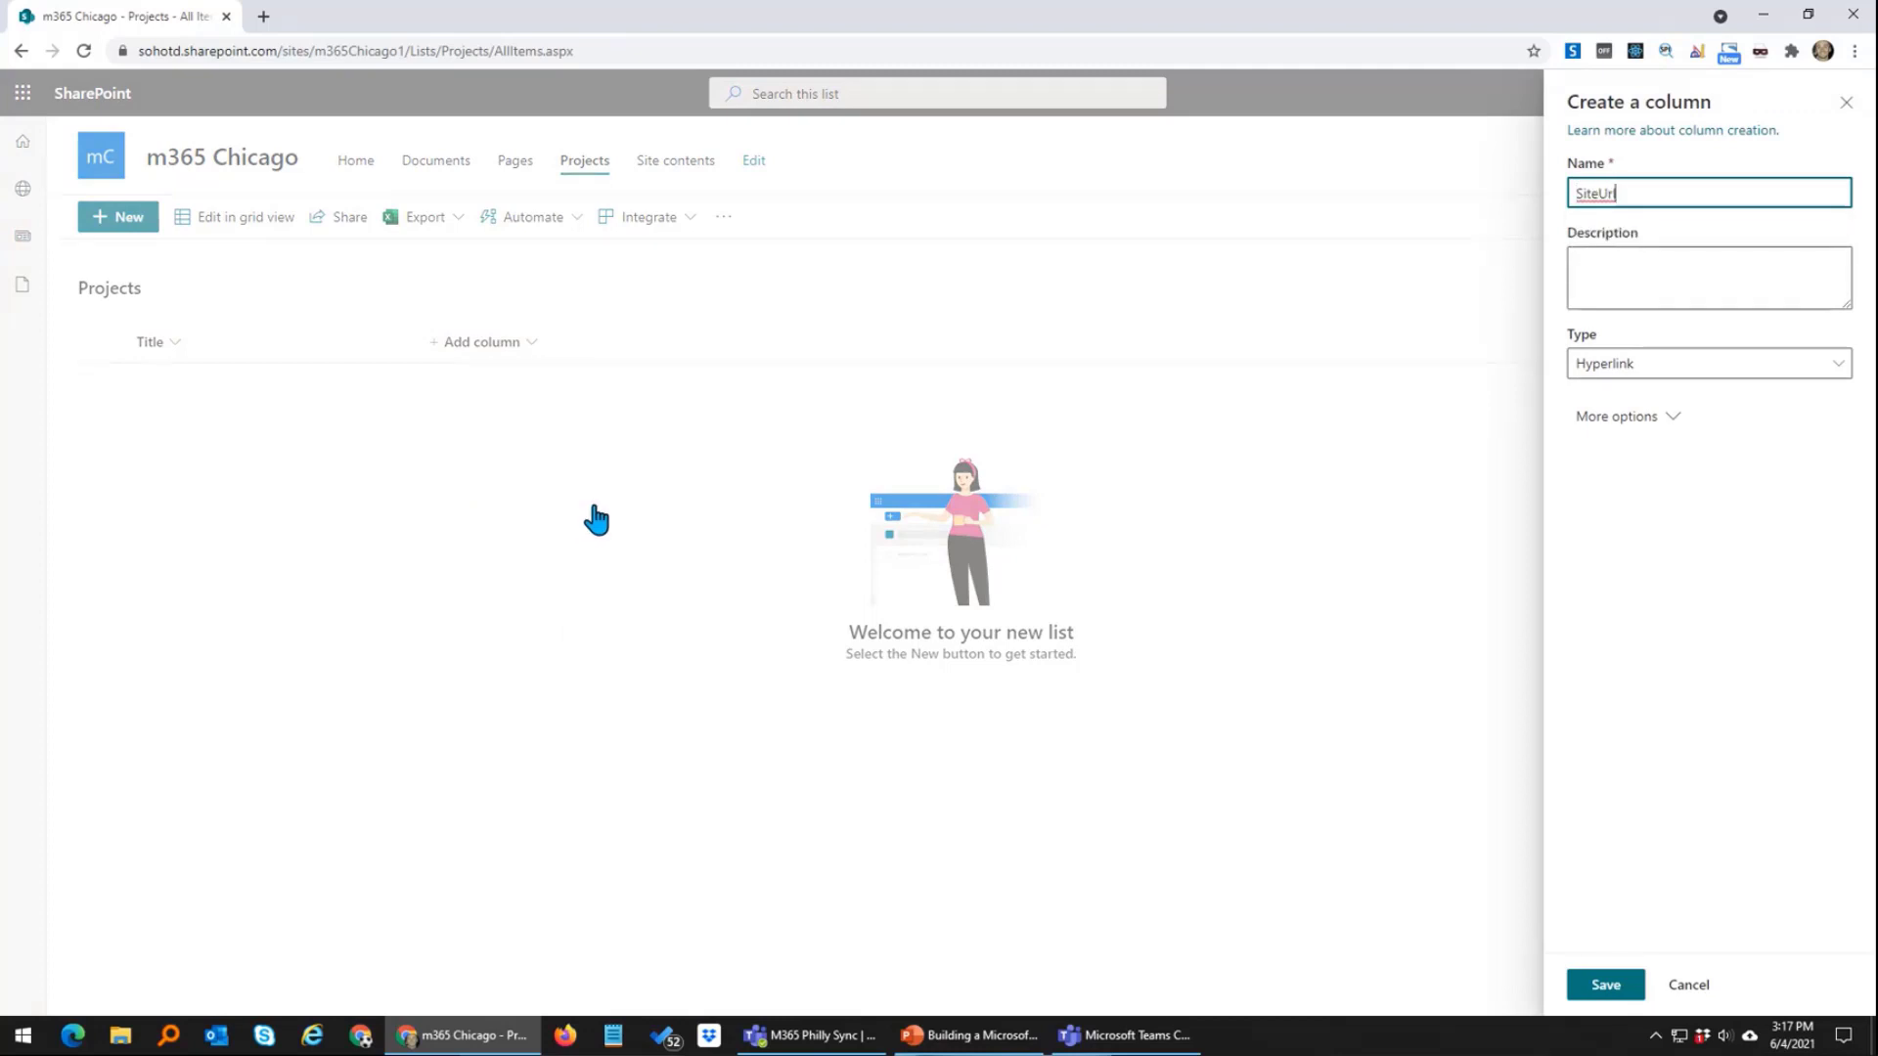
{"action": "type", "text": "Url"}
{"action": "left_click", "coordinate": [1622, 988]}
{"action": "right_click", "coordinate": [1622, 988]}
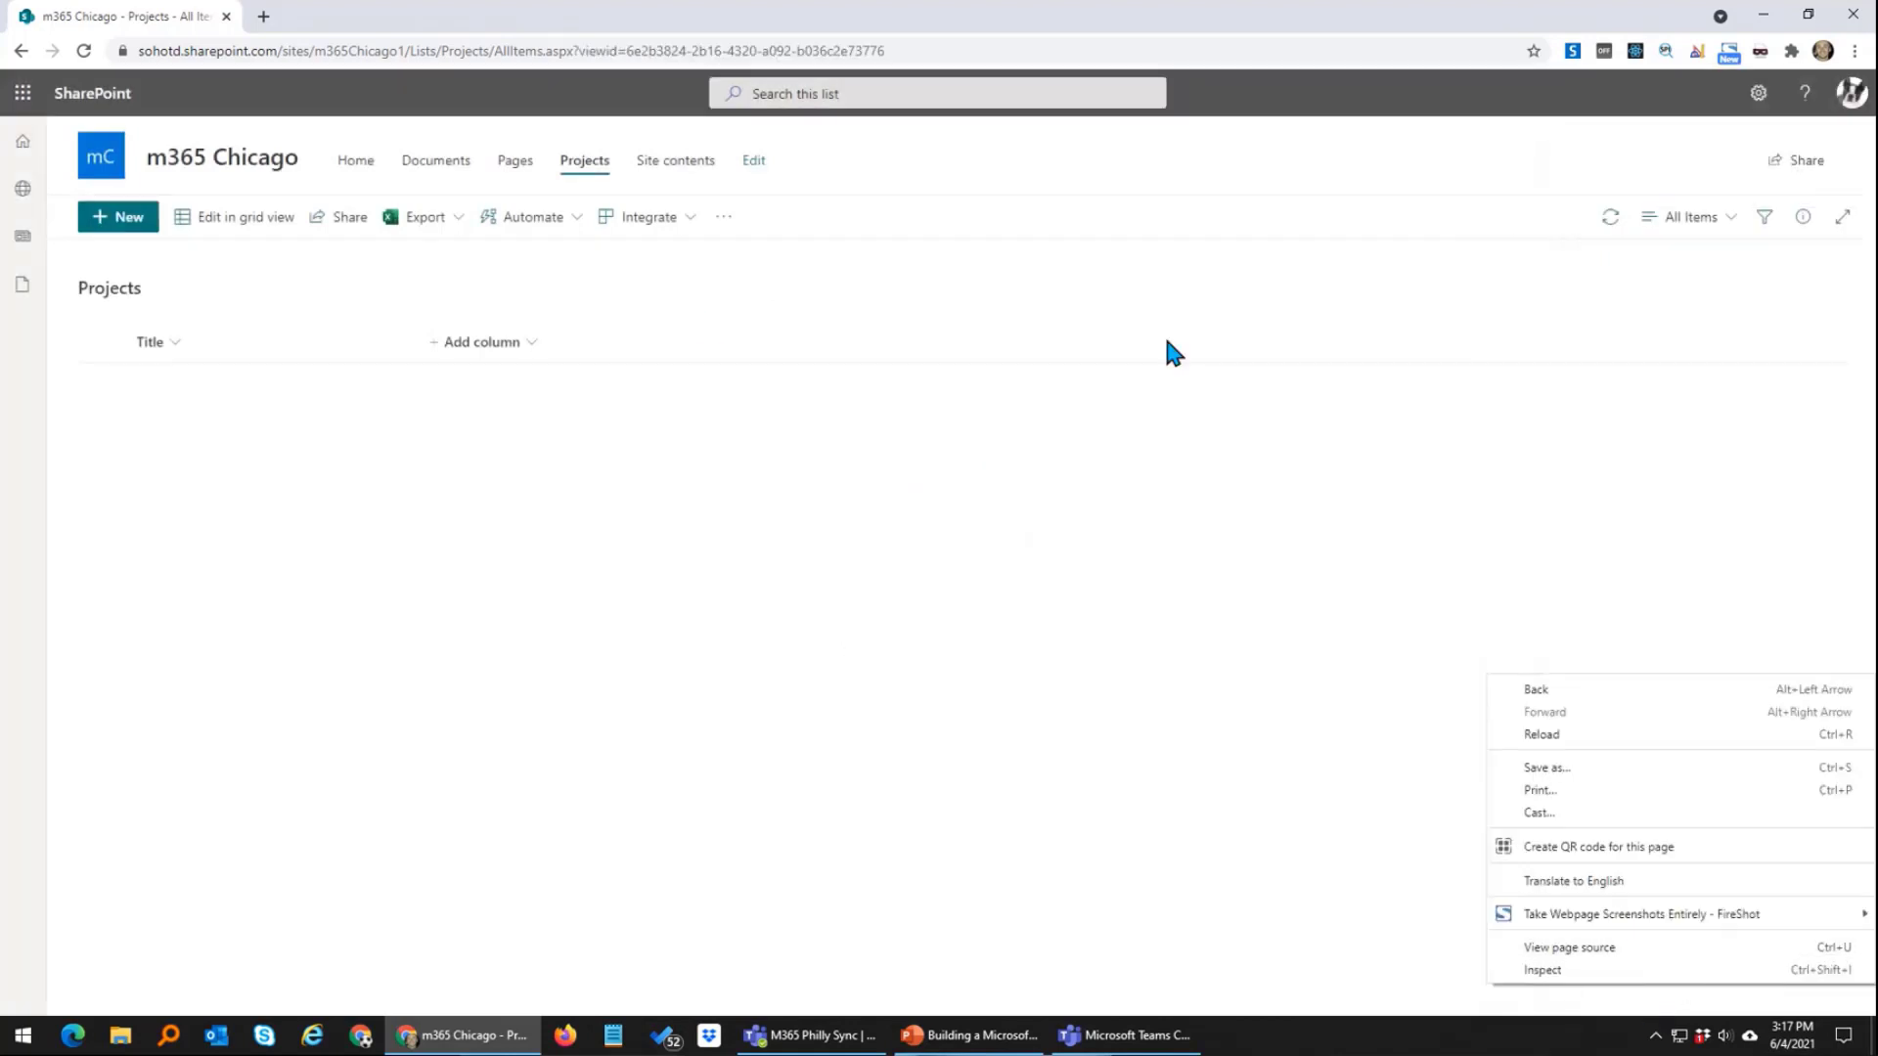
Step: Add a Person or Group column named Admins that allows multiple selections, and check the new item form without saving an item
{"action": "left_click", "coordinate": [636, 349]}
{"action": "left_click", "coordinate": [656, 344]}
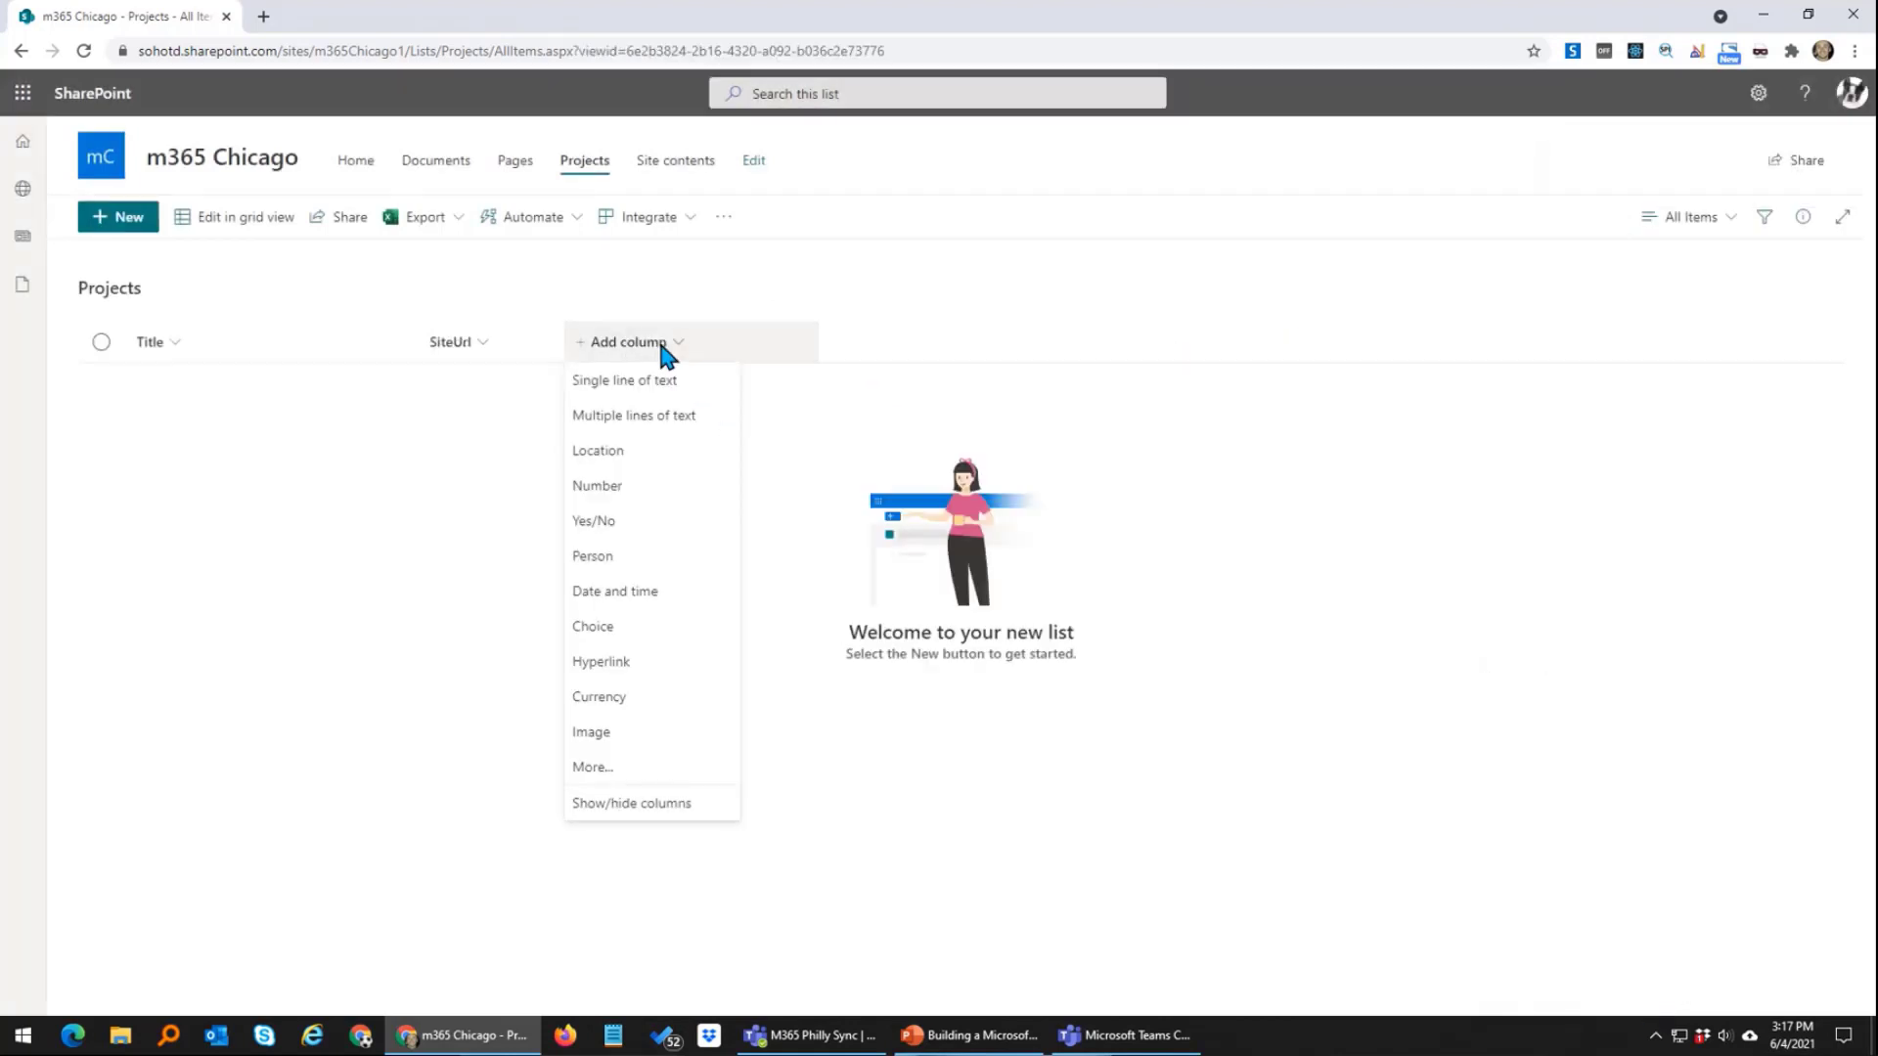
{"action": "left_click", "coordinate": [612, 556]}
{"action": "type", "text": "Admins"}
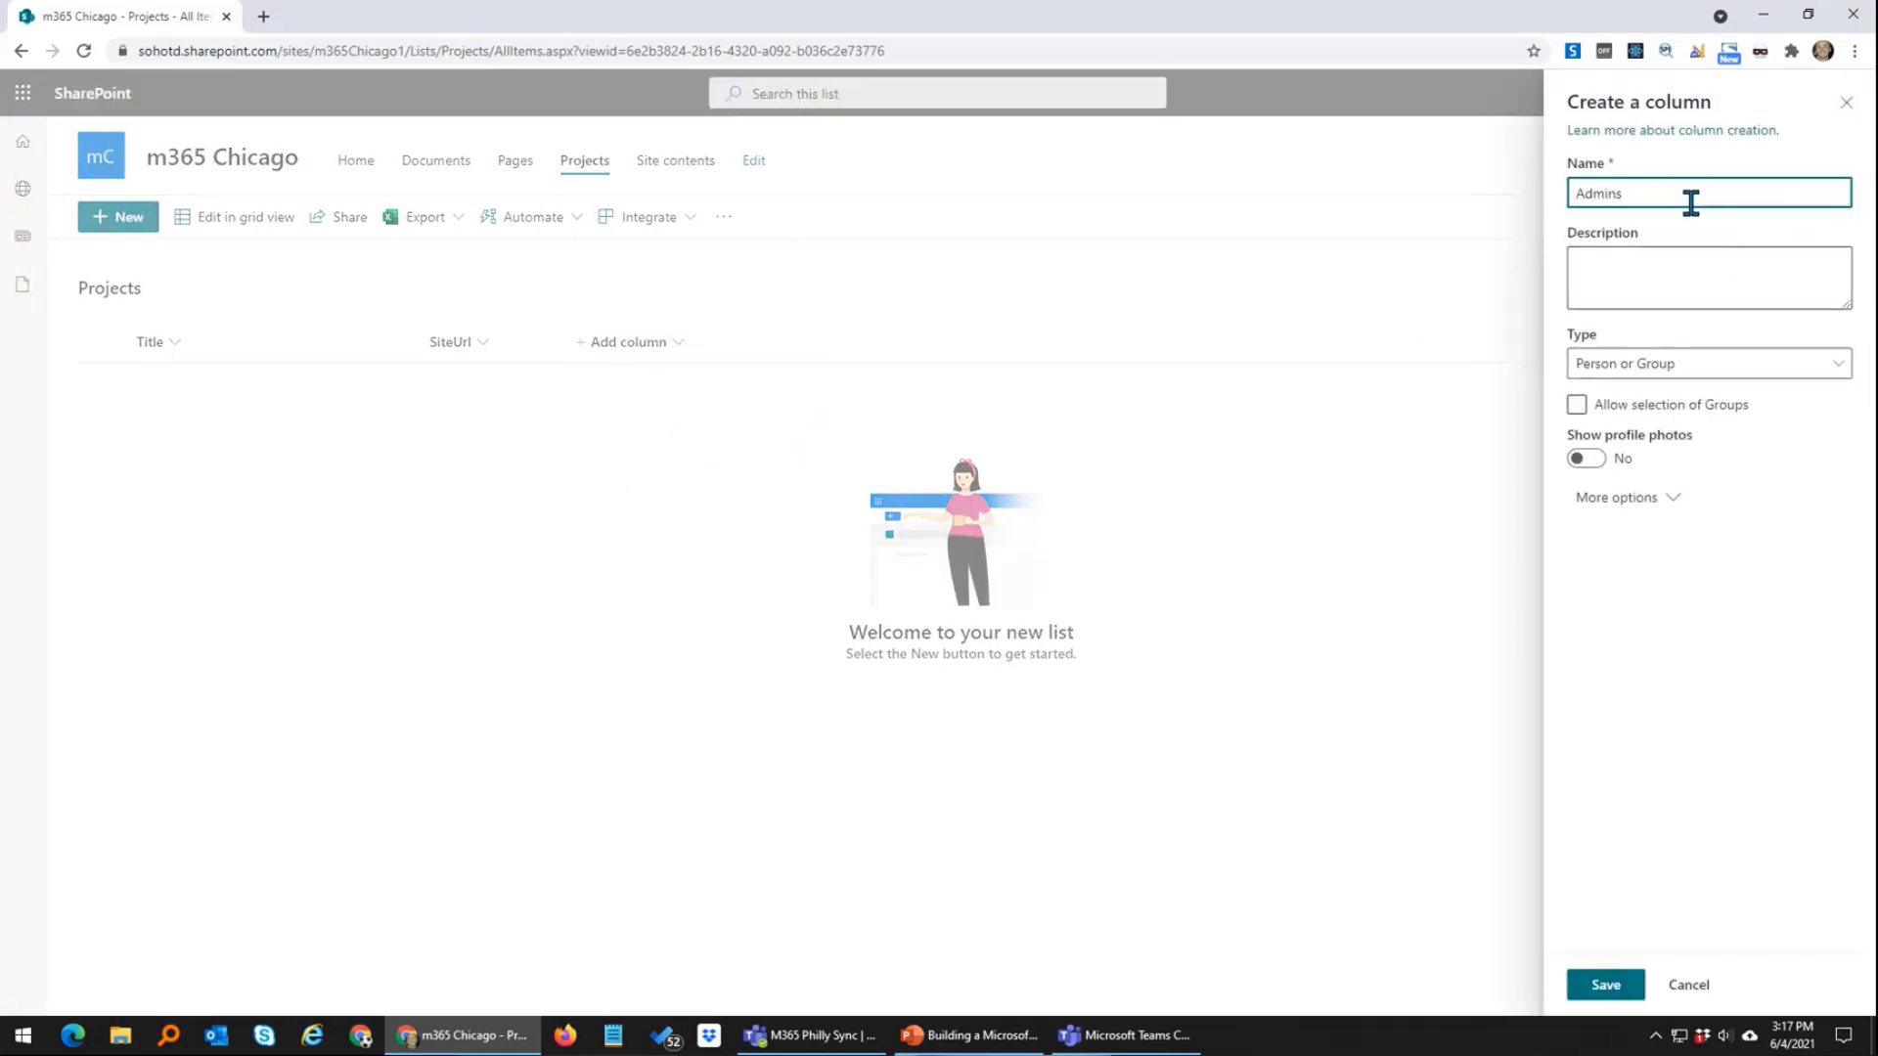
{"action": "left_click", "coordinate": [1735, 373]}
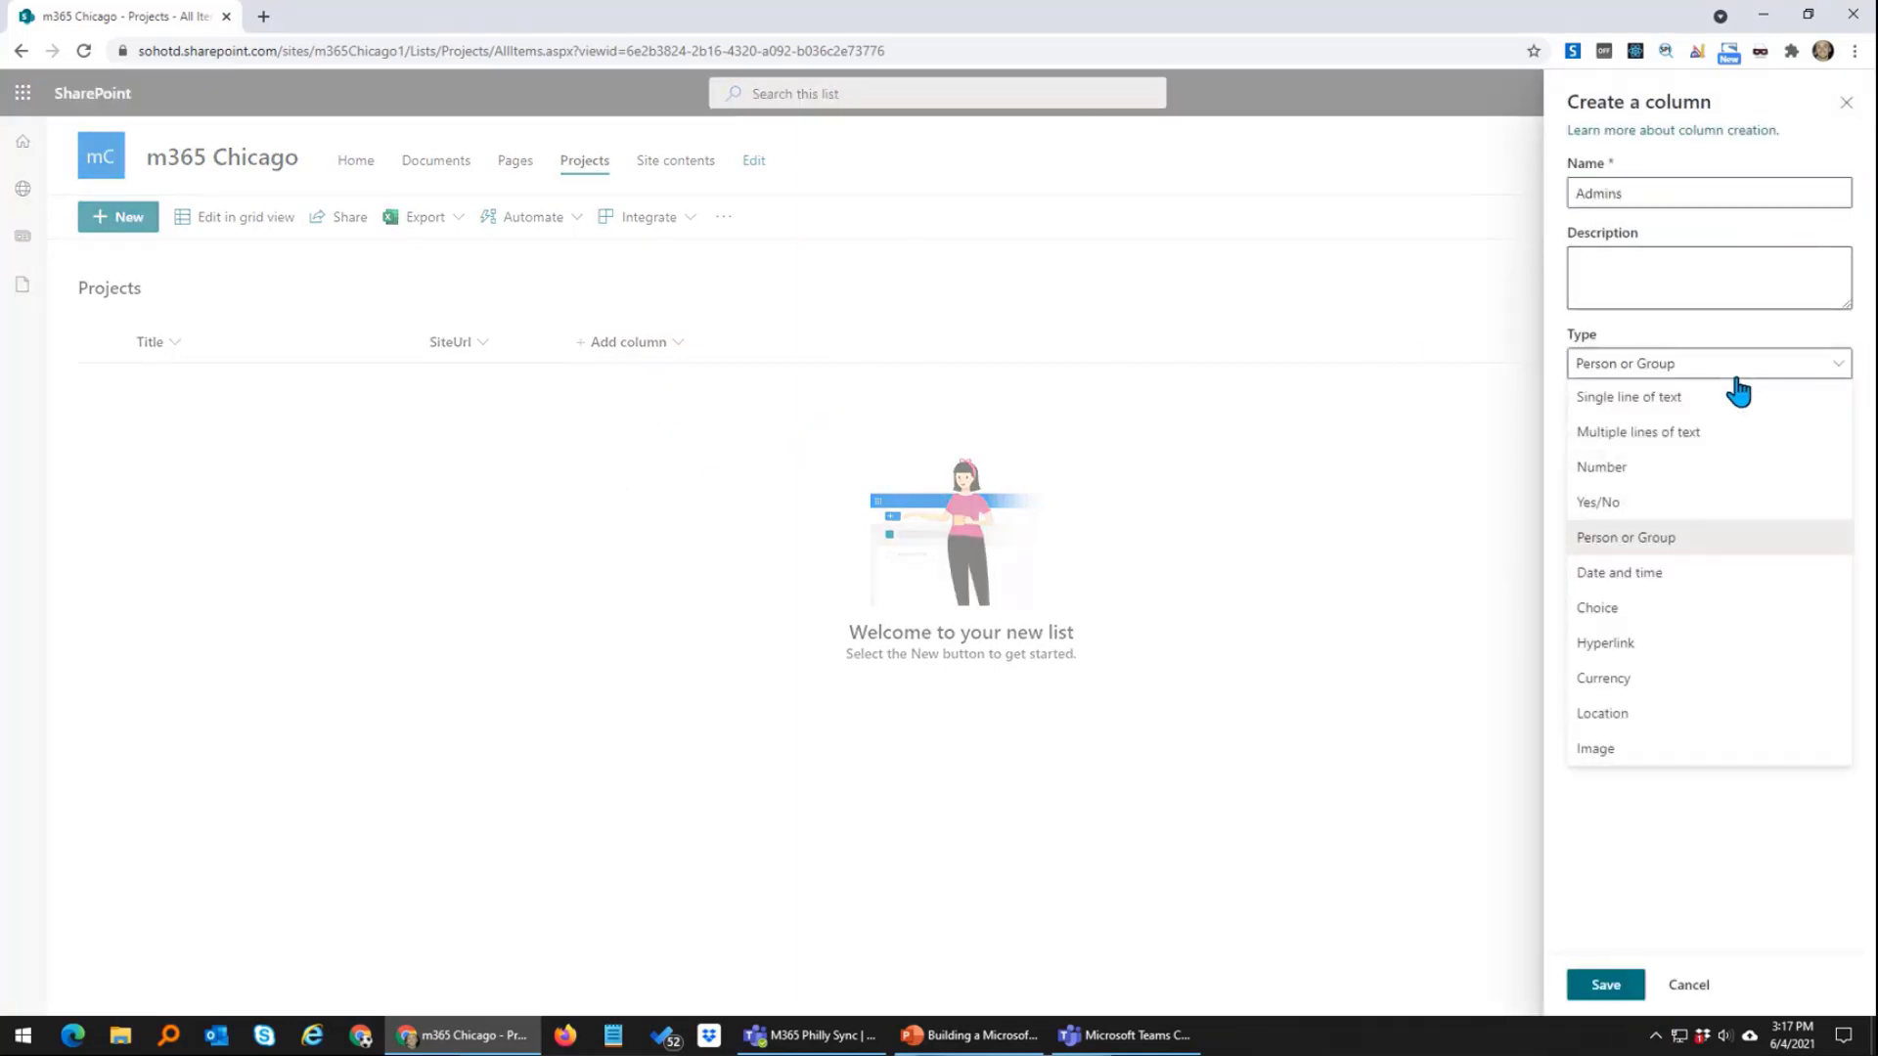
{"action": "left_click", "coordinate": [1661, 541]}
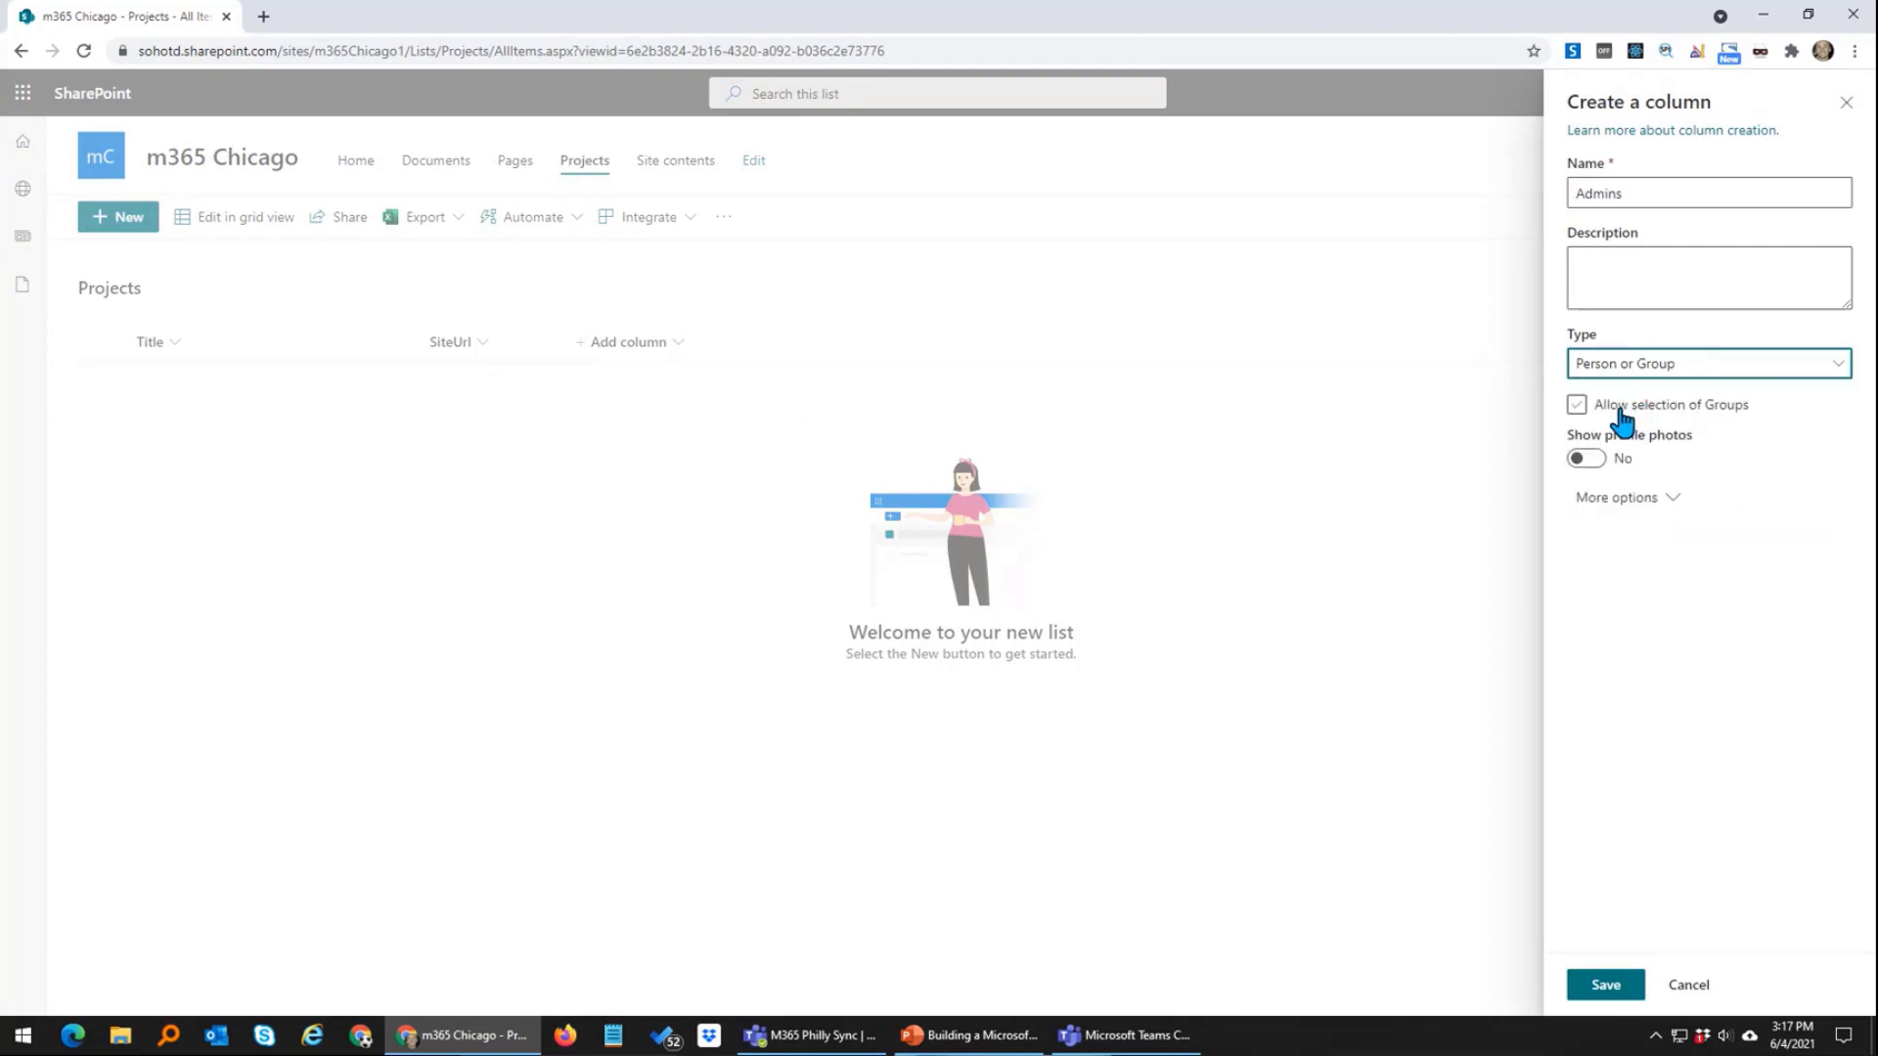
{"action": "left_click", "coordinate": [1626, 501]}
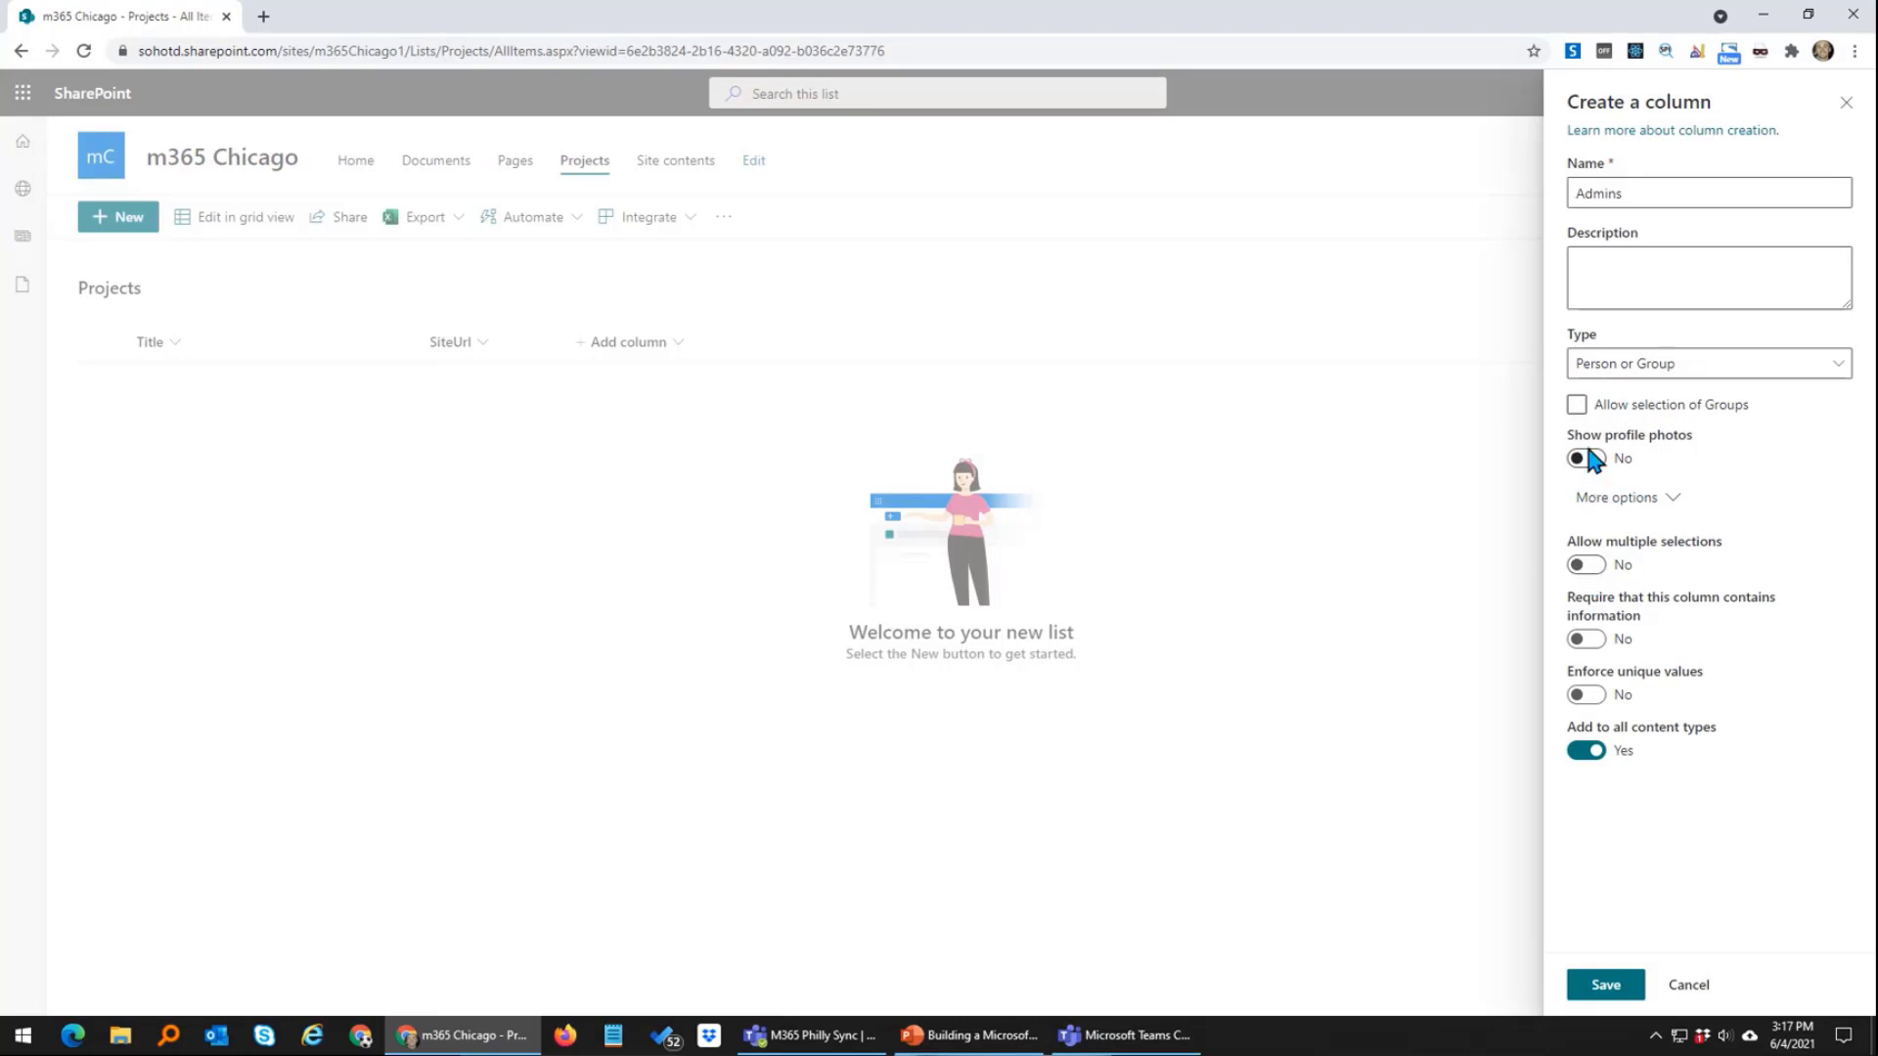
{"action": "left_click", "coordinate": [1586, 568]}
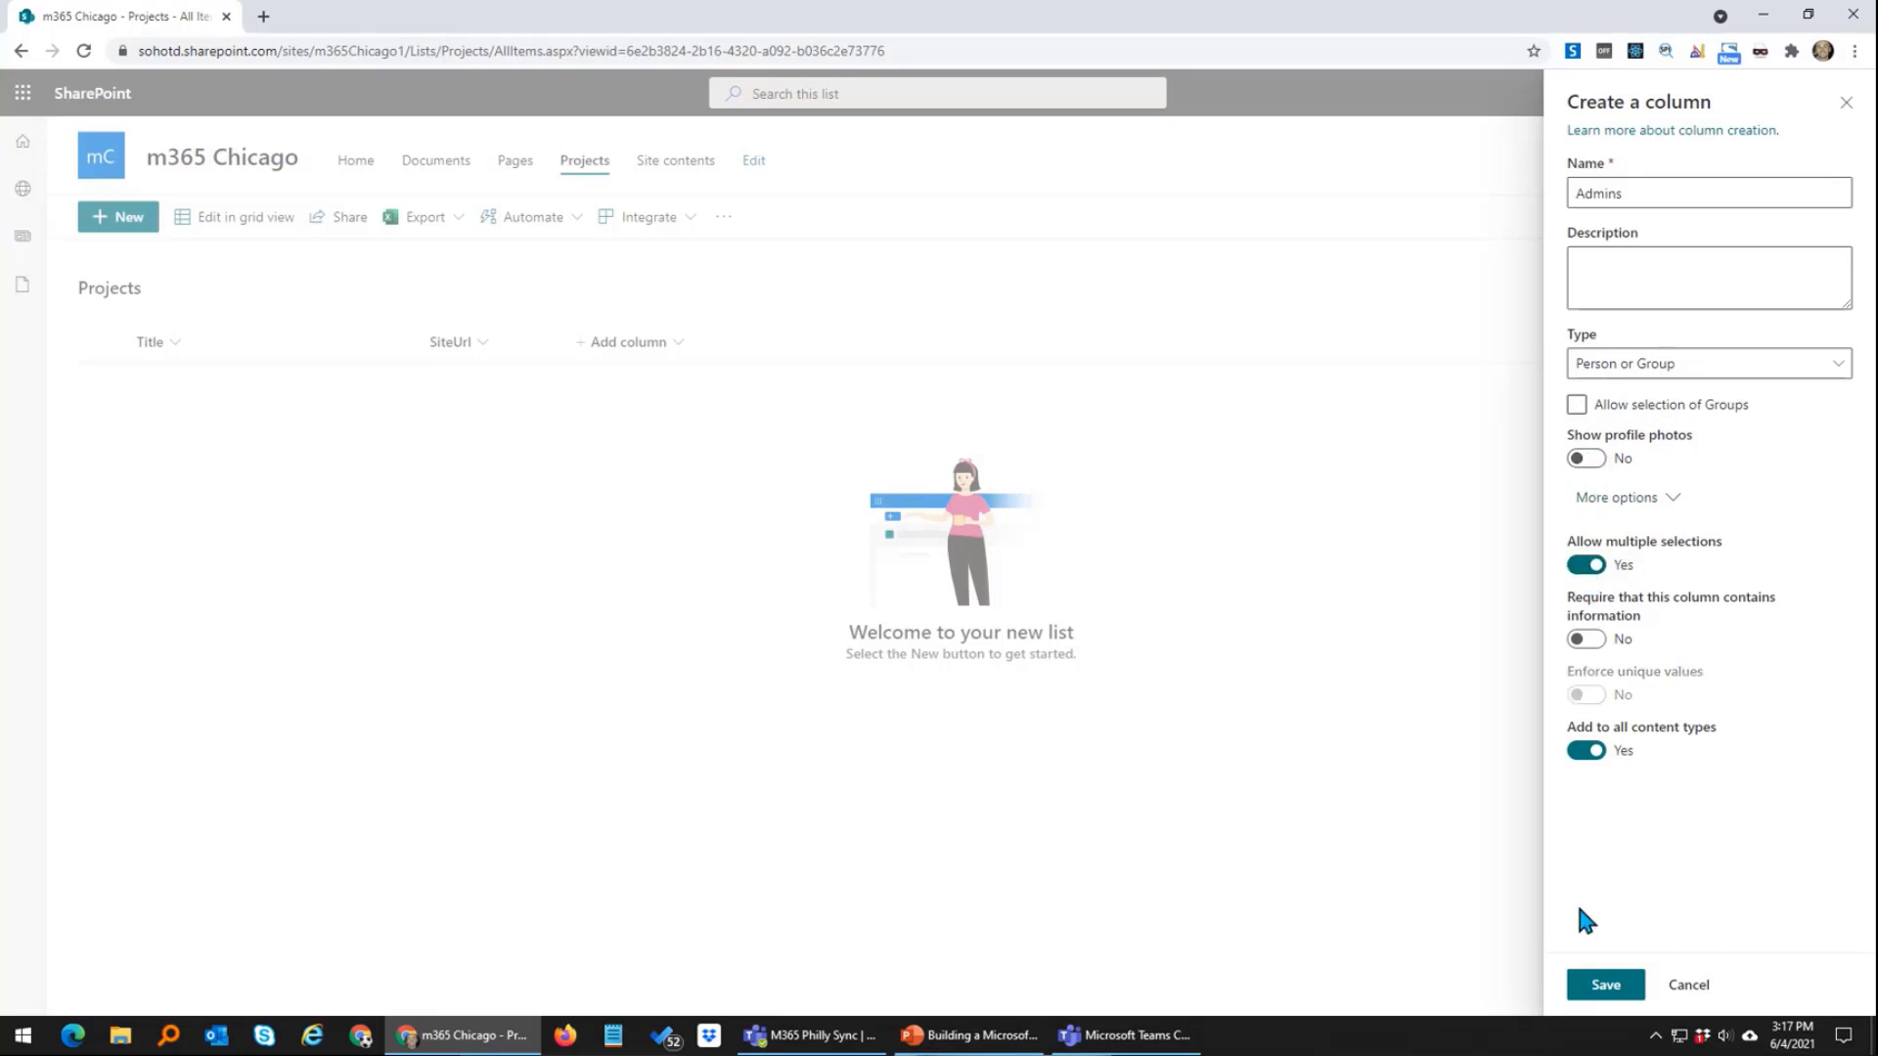
{"action": "left_click", "coordinate": [1609, 990]}
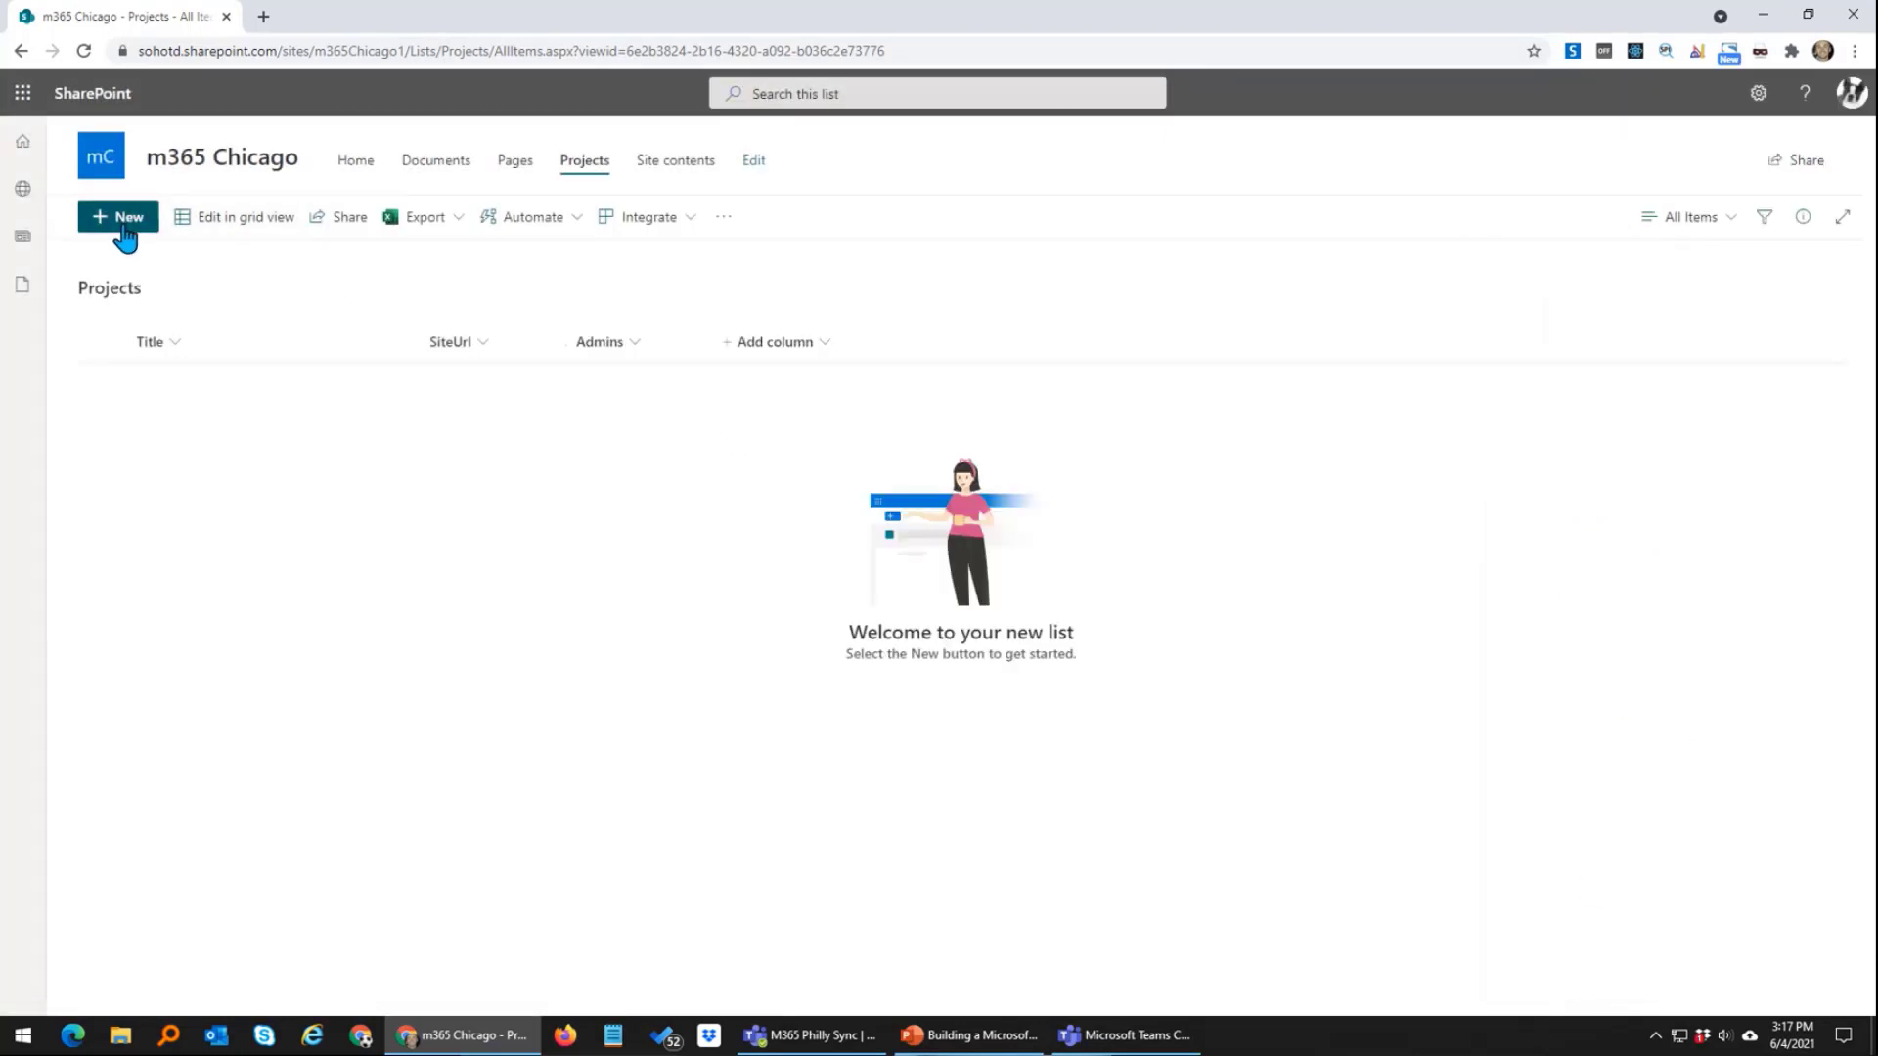
{"action": "left_click", "coordinate": [124, 223]}
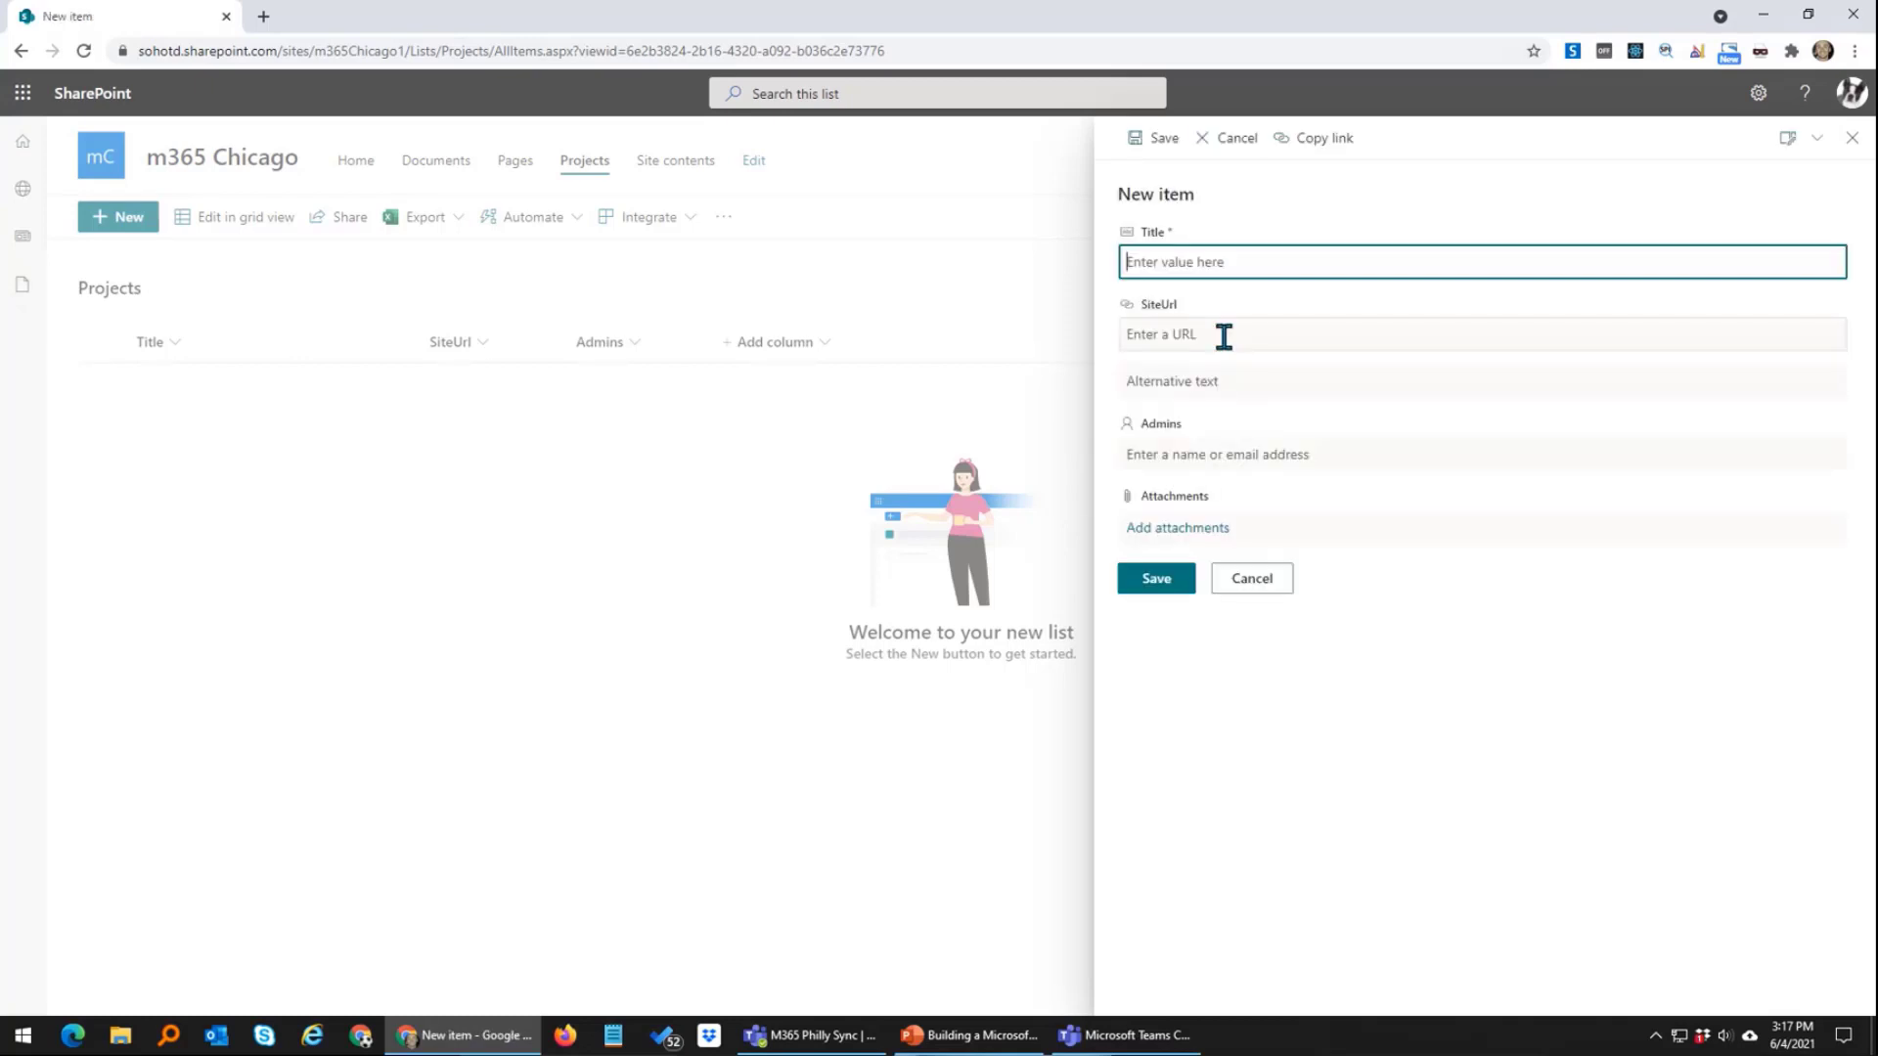
{"action": "left_click", "coordinate": [1252, 578]}
Step: Add a Person or Group column named Members that allows multiple selections
{"action": "left_click", "coordinate": [834, 344]}
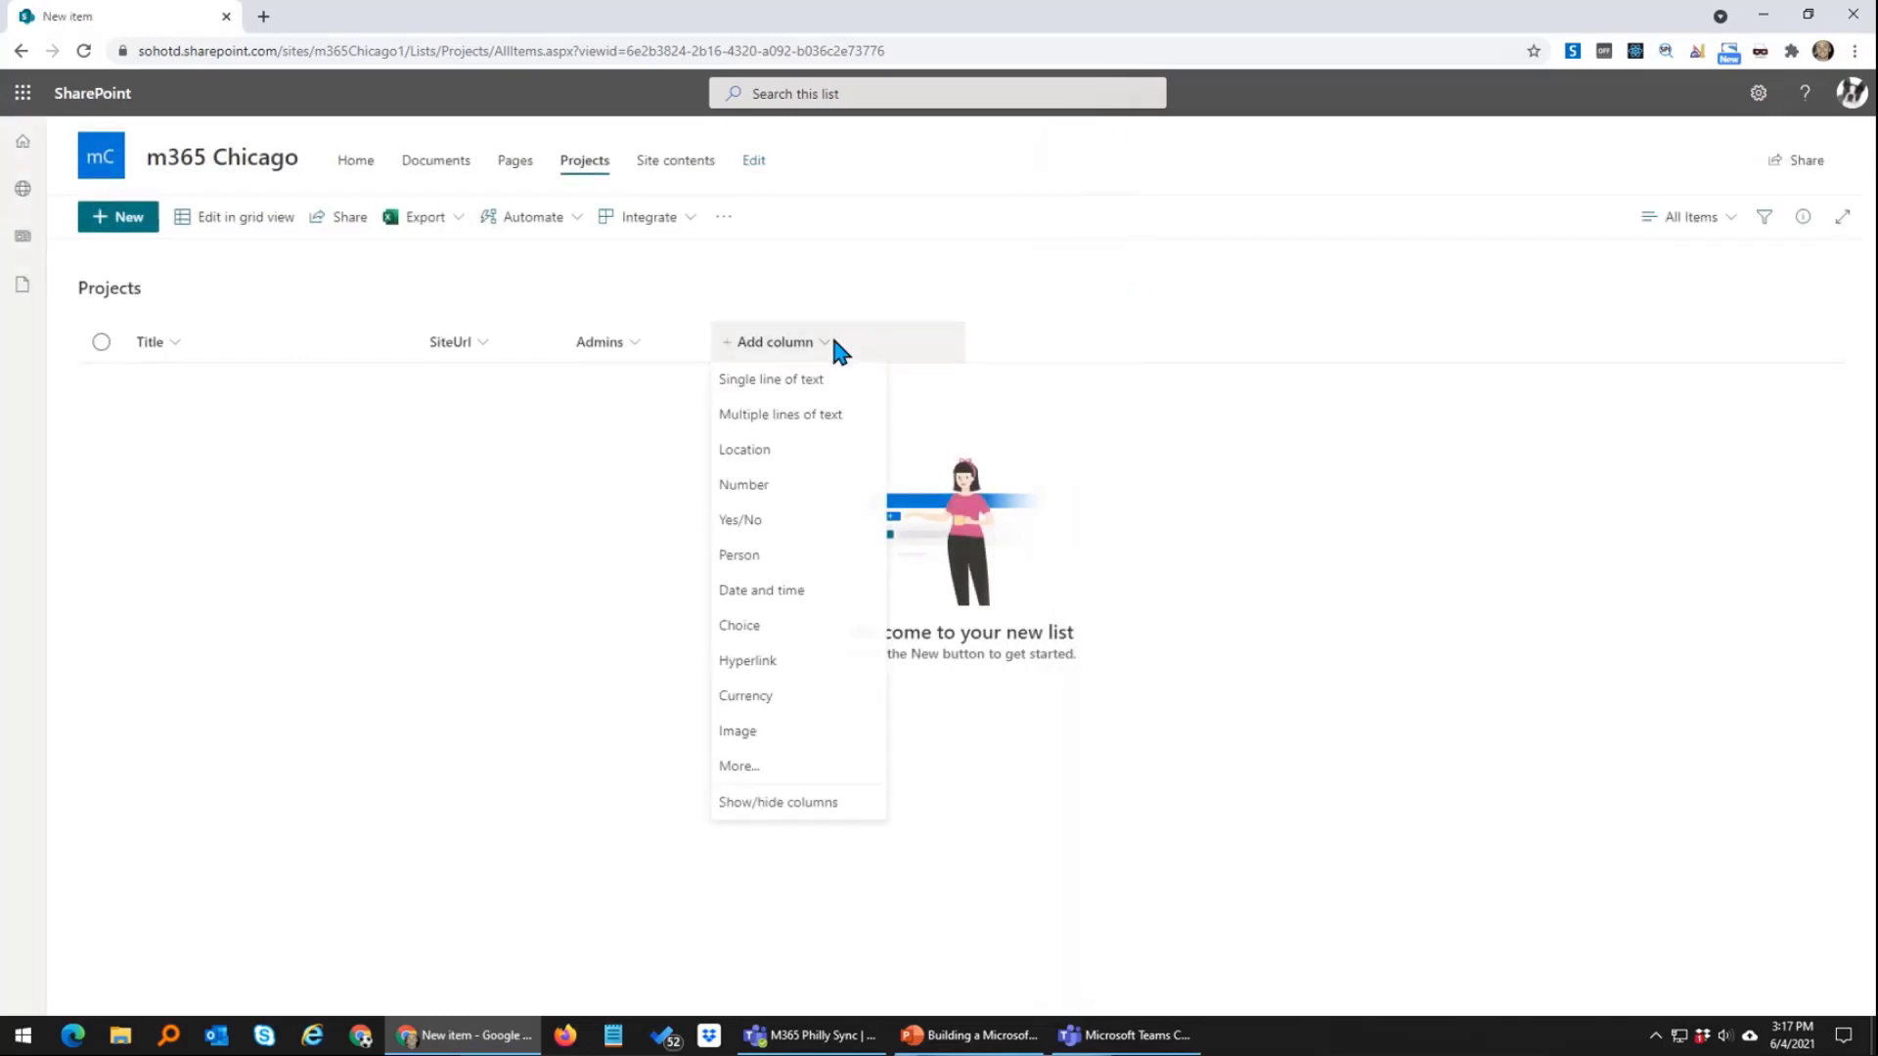
{"action": "left_click", "coordinate": [793, 557]}
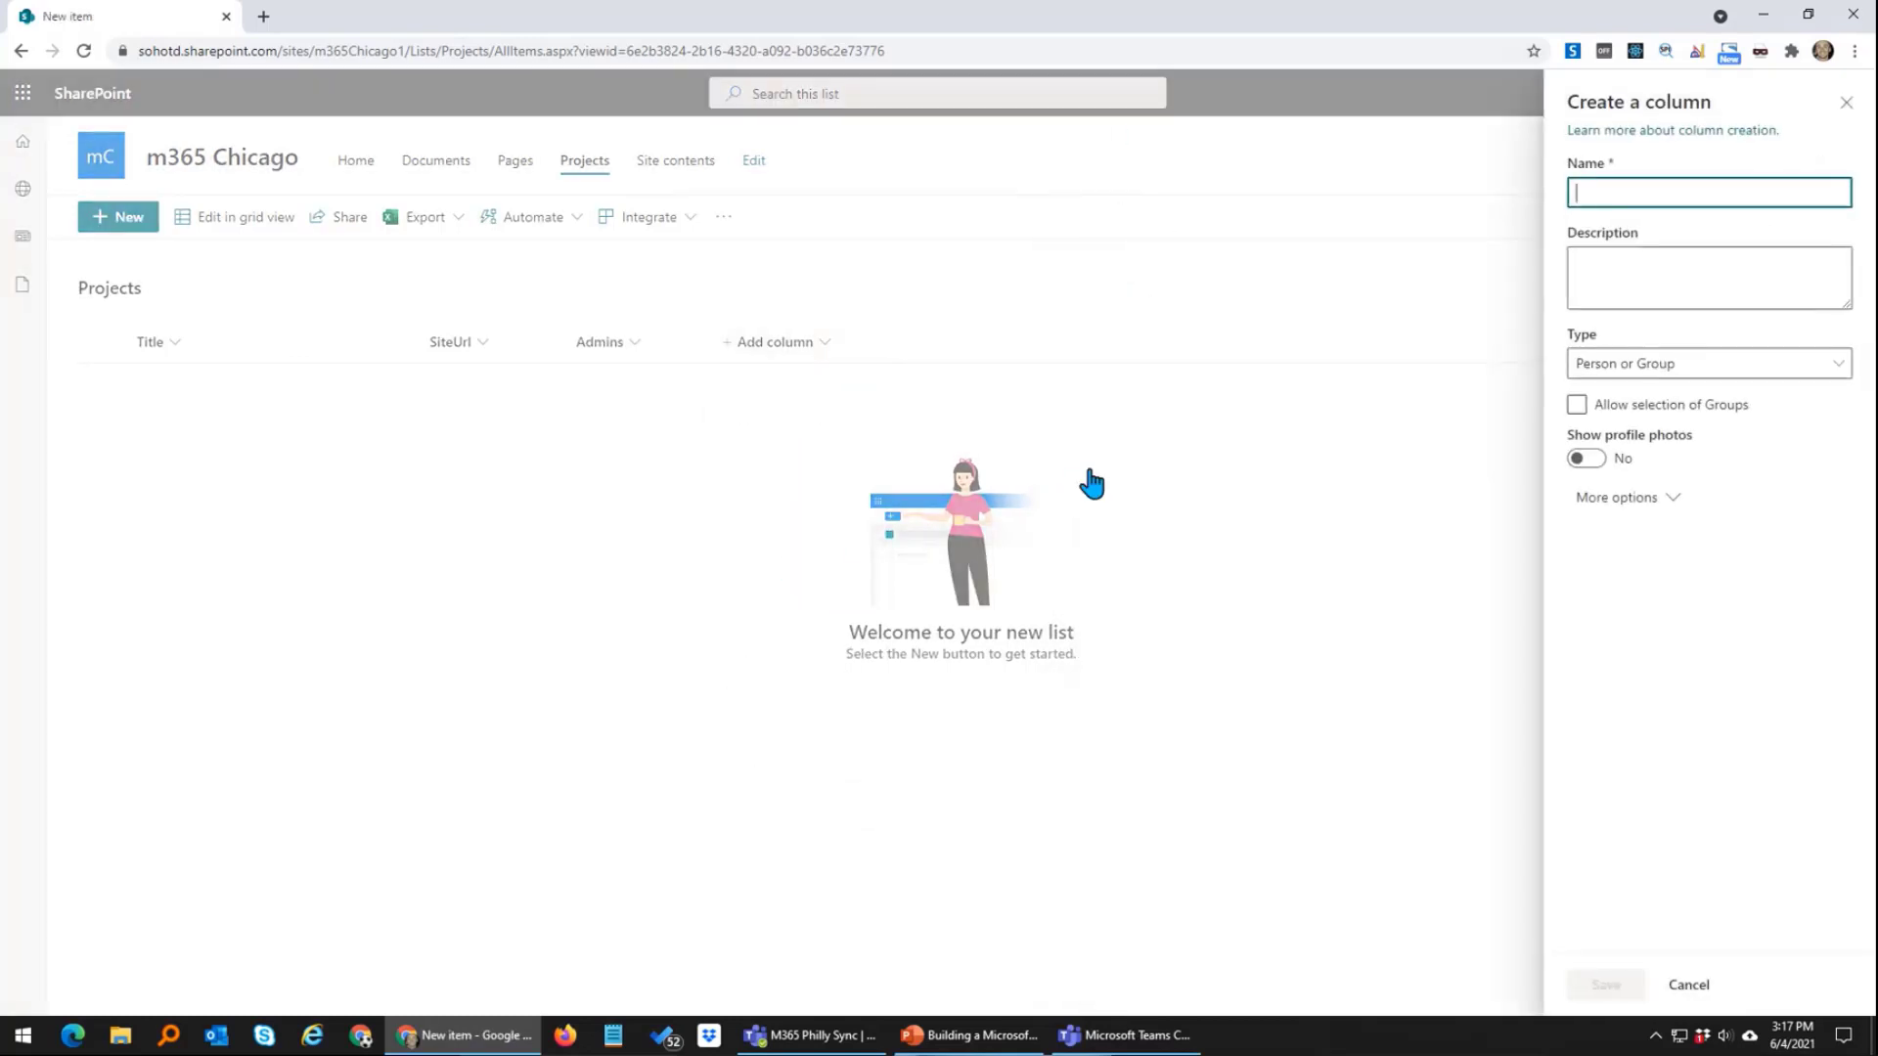
{"action": "type", "text": "Members"}
{"action": "left_click", "coordinate": [1618, 365]}
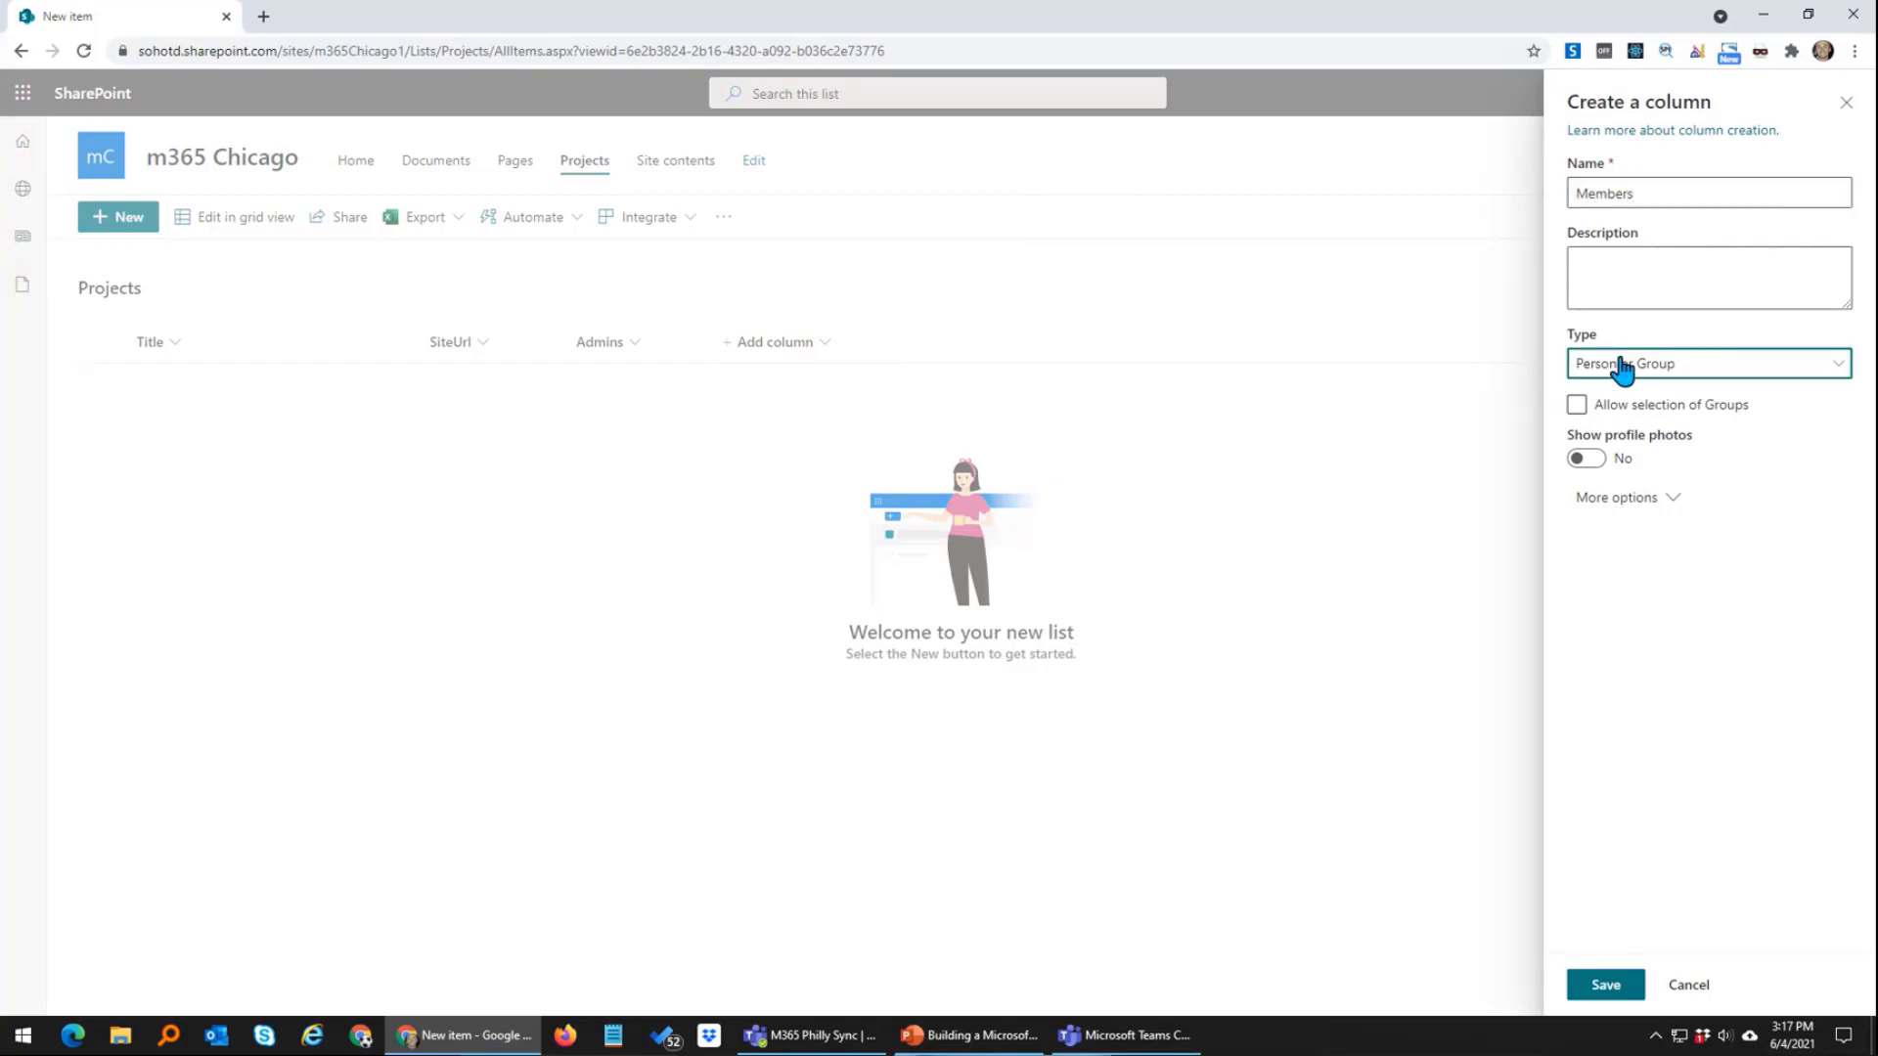
{"action": "left_click", "coordinate": [1617, 364]}
{"action": "left_click", "coordinate": [1618, 499]}
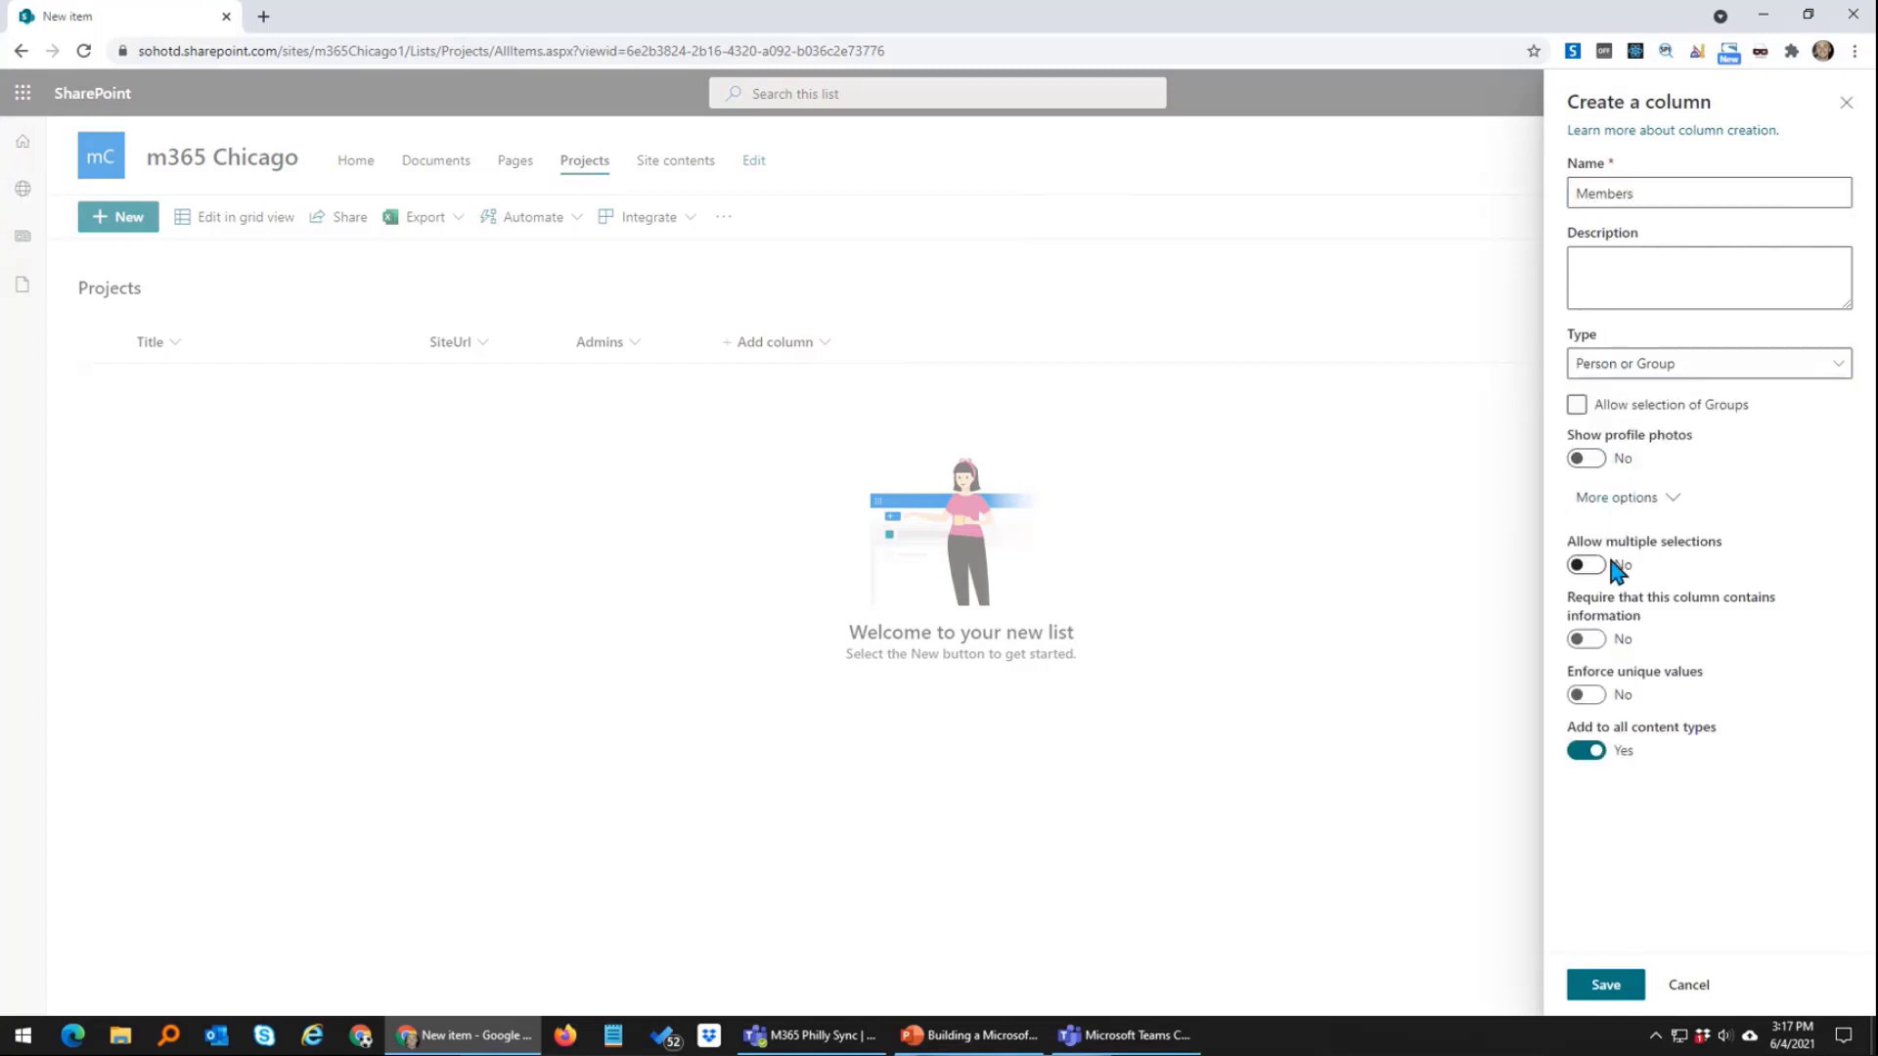
{"action": "left_click", "coordinate": [1586, 564]}
{"action": "left_click", "coordinate": [1605, 984]}
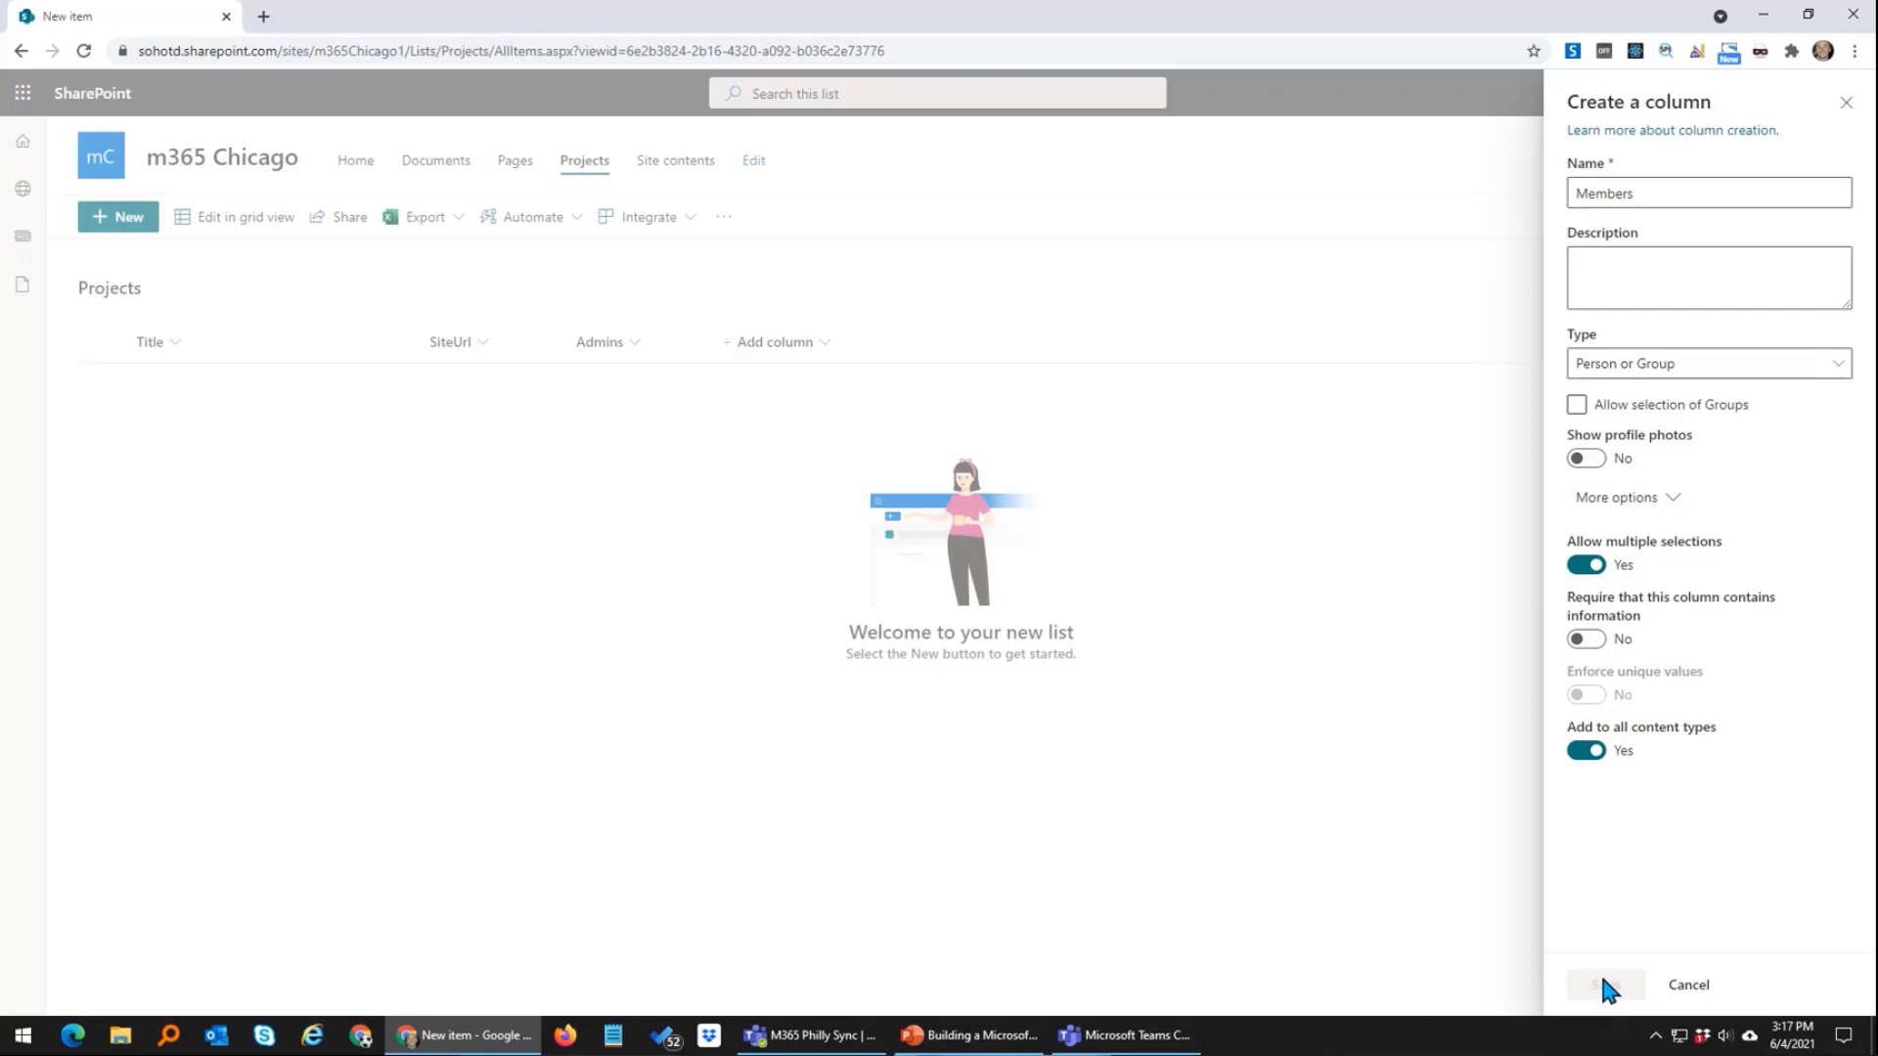
Step: Add a Yes/No column named Active with the default value Yes
{"action": "left_click", "coordinate": [953, 348]}
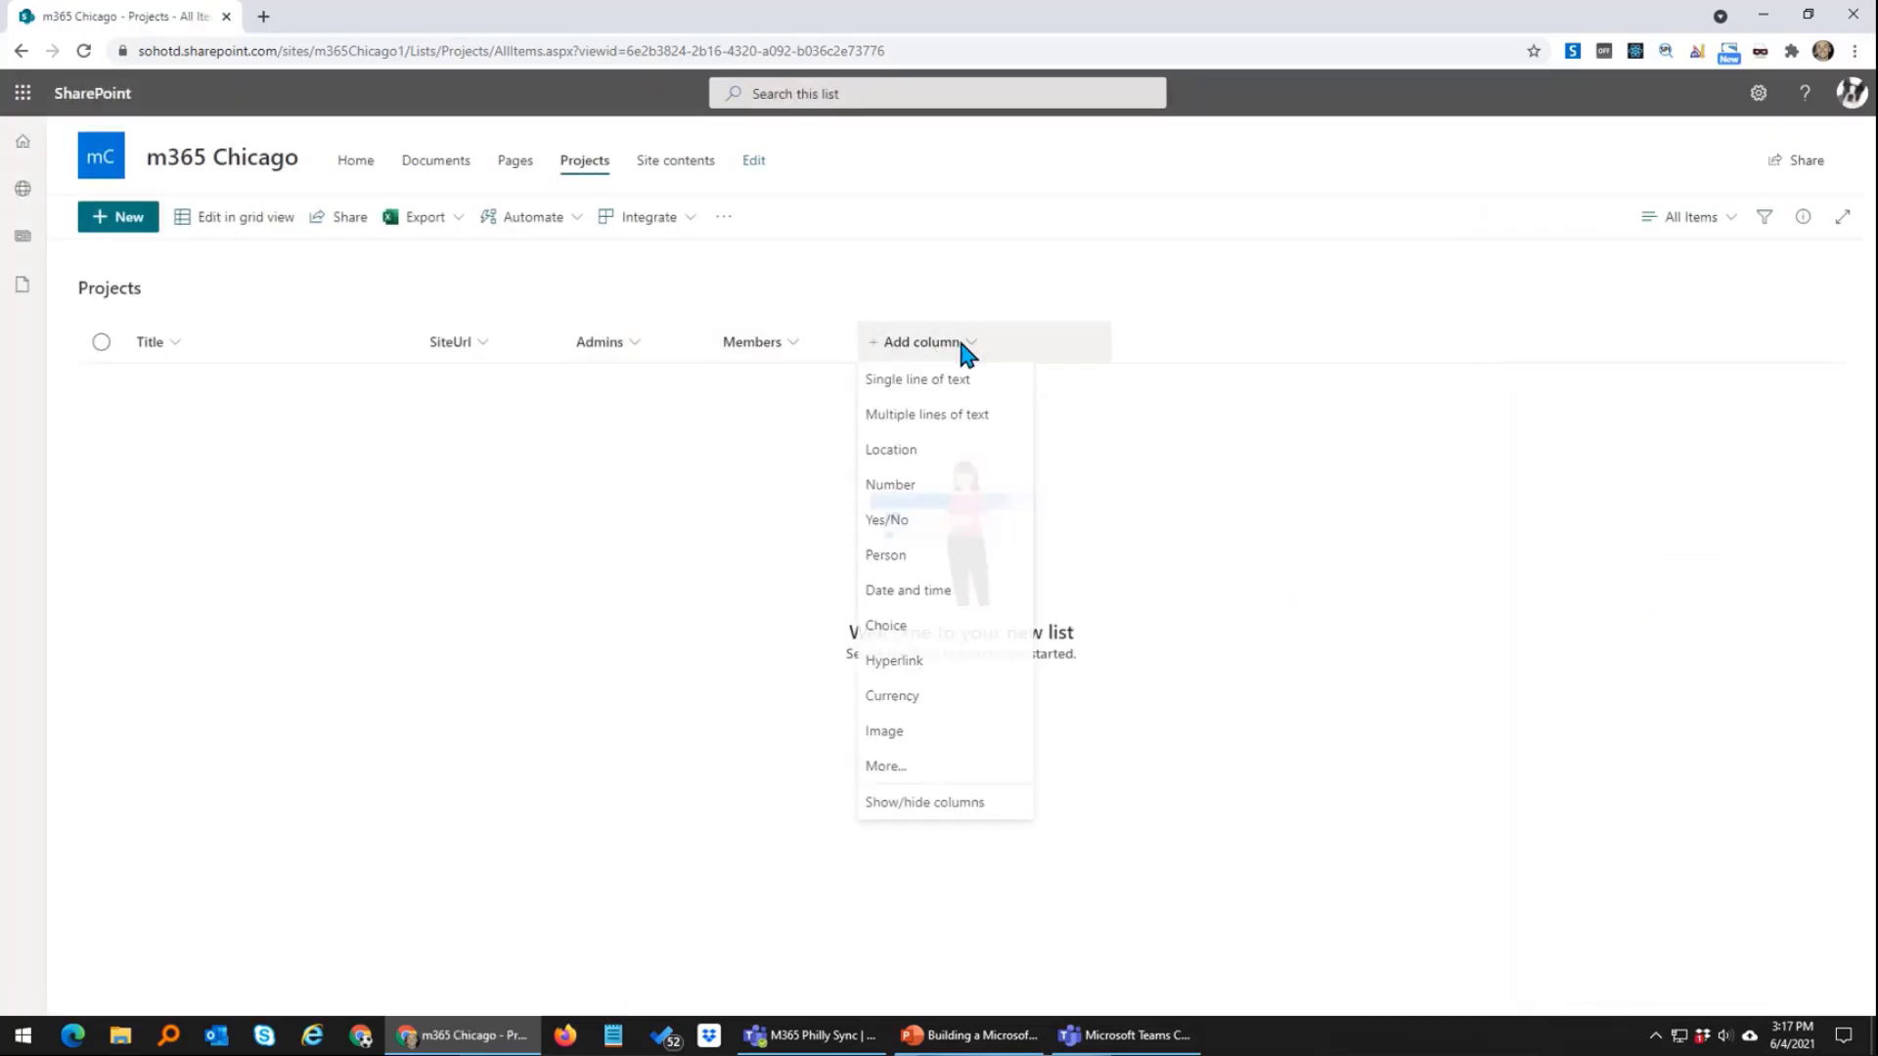
{"action": "left_click", "coordinate": [900, 520]}
{"action": "type", "text": "Active"}
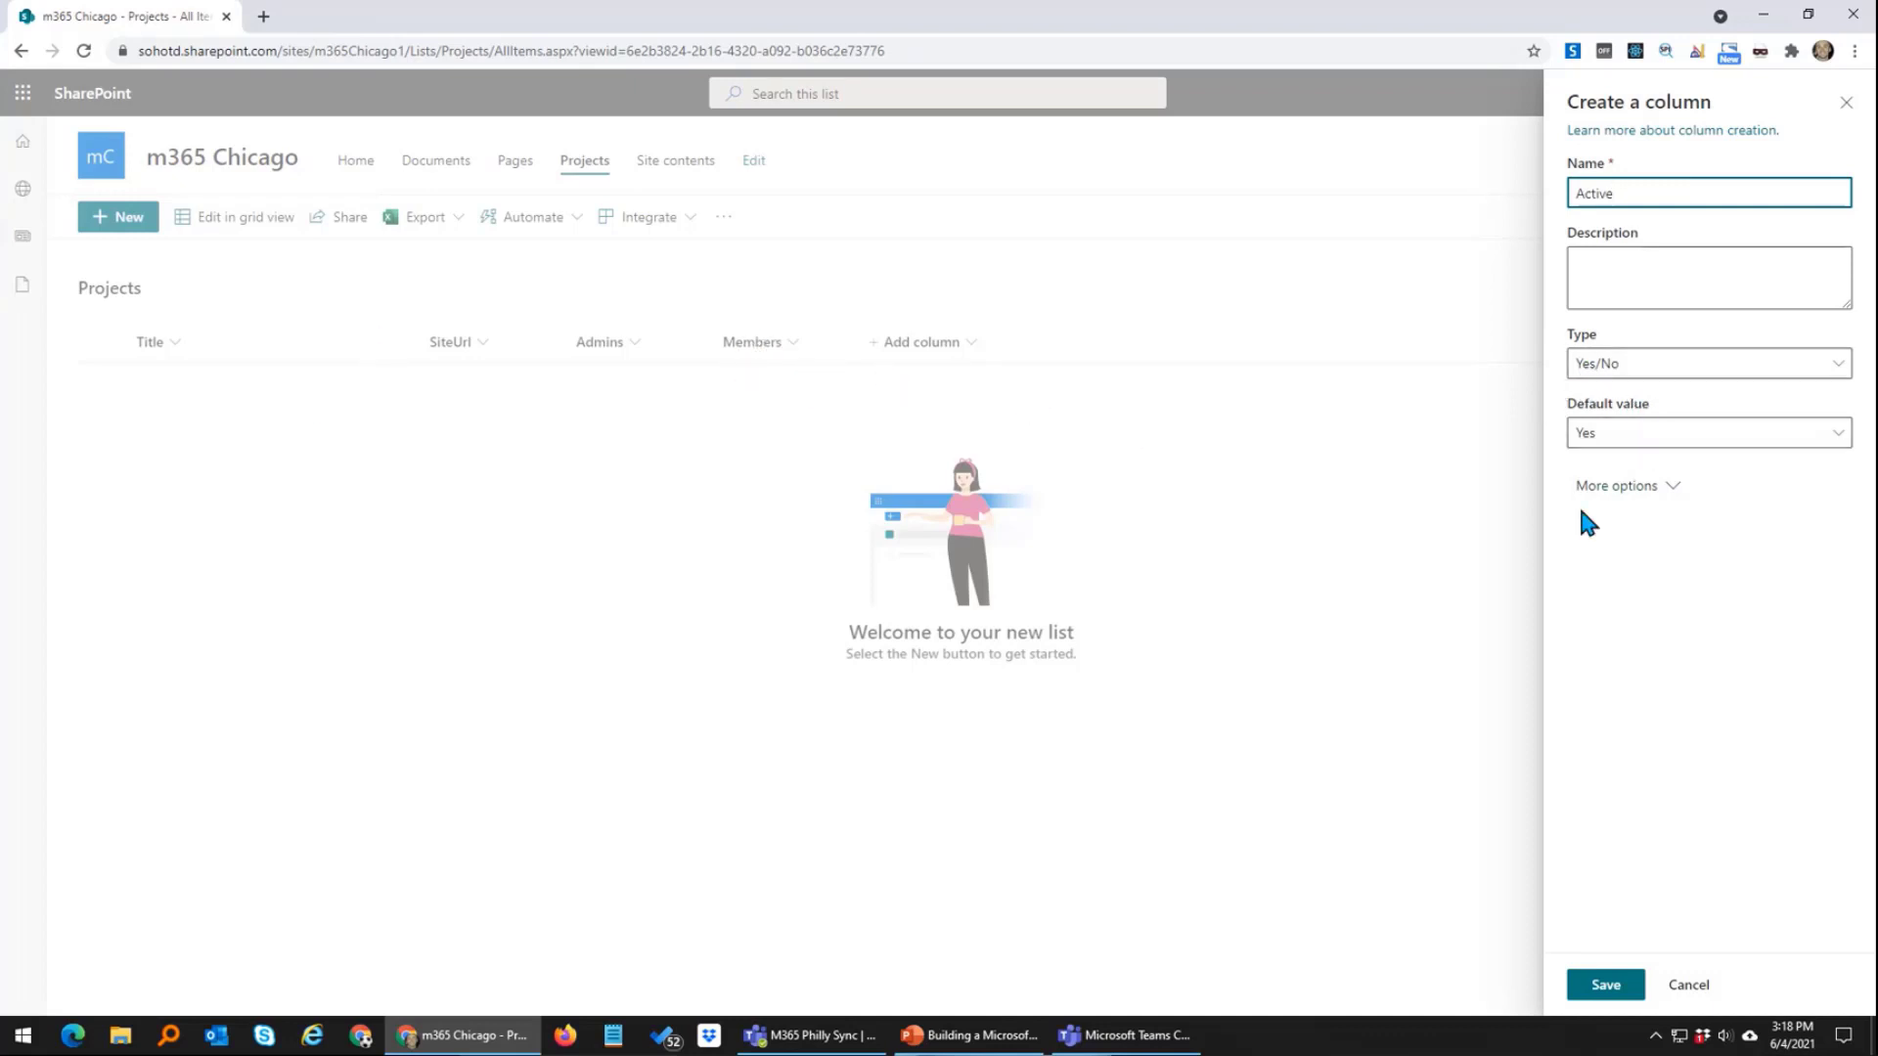
{"action": "left_click", "coordinate": [1660, 434]}
{"action": "left_click", "coordinate": [1618, 468]}
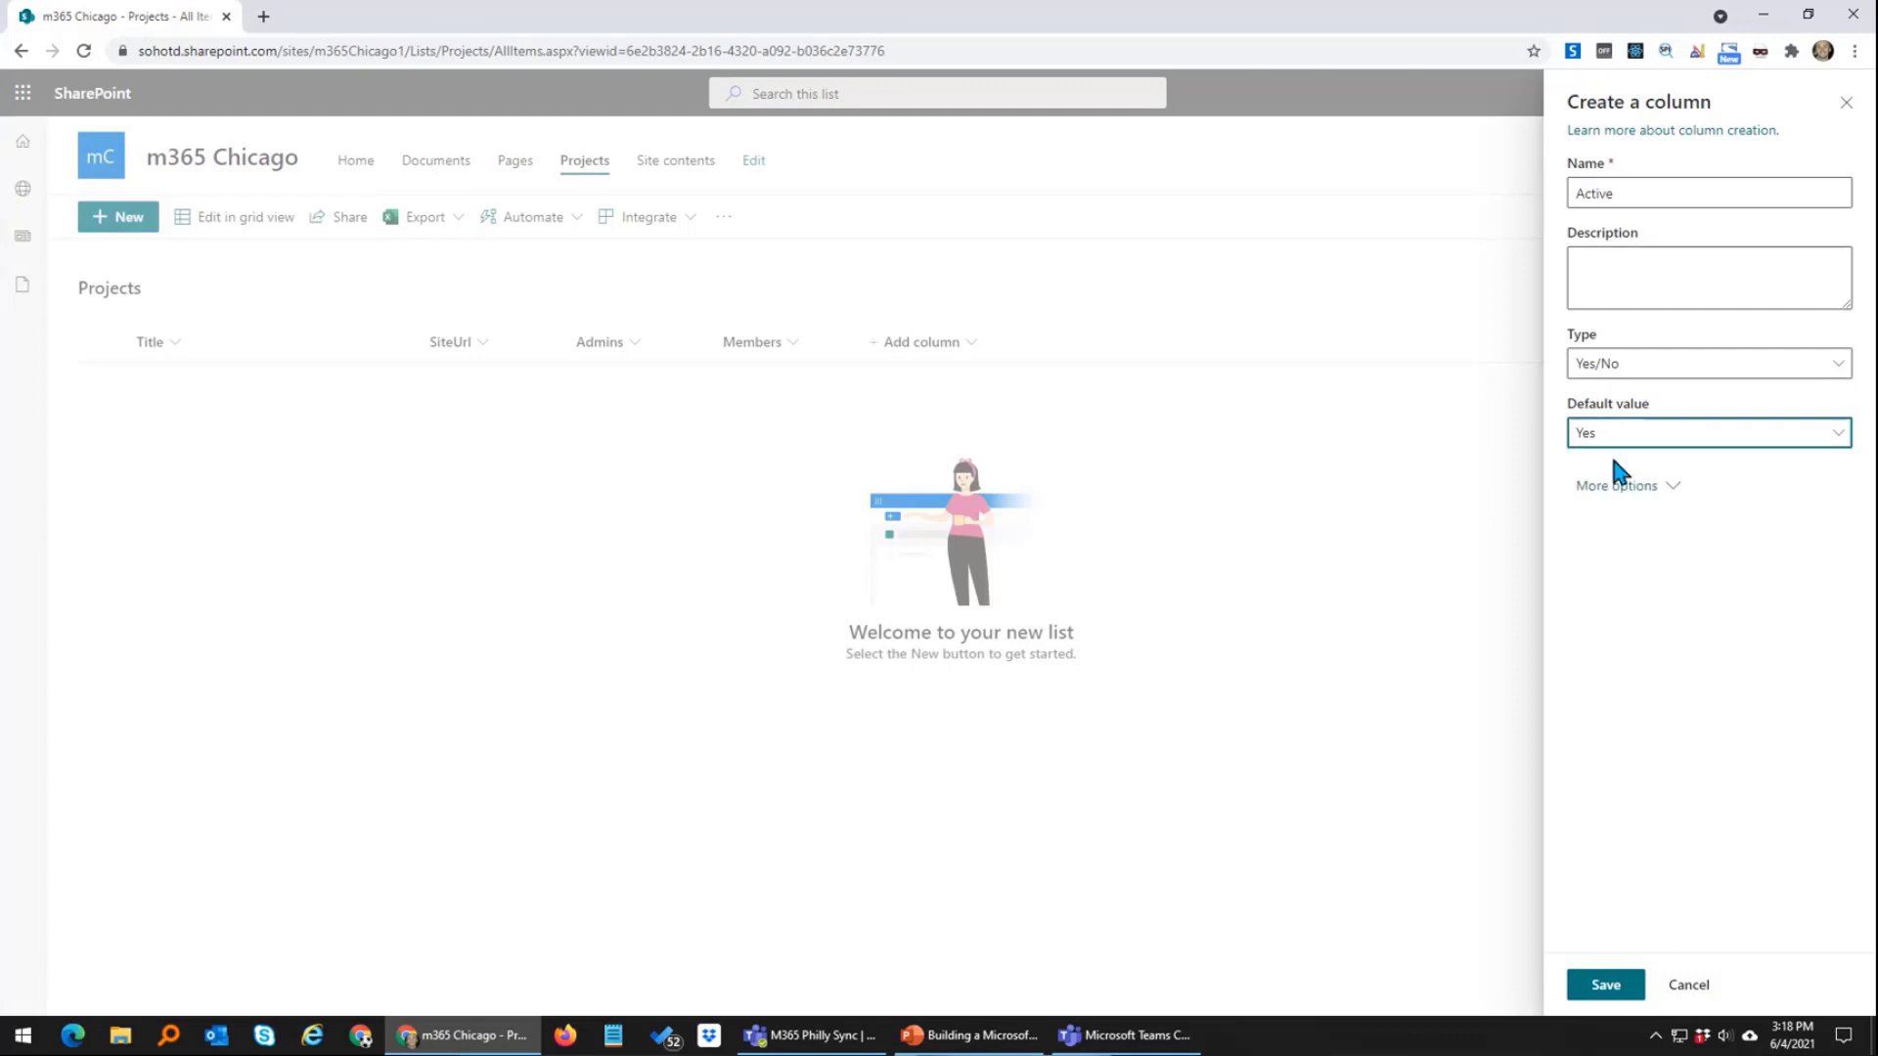
{"action": "left_click", "coordinate": [1609, 988]}
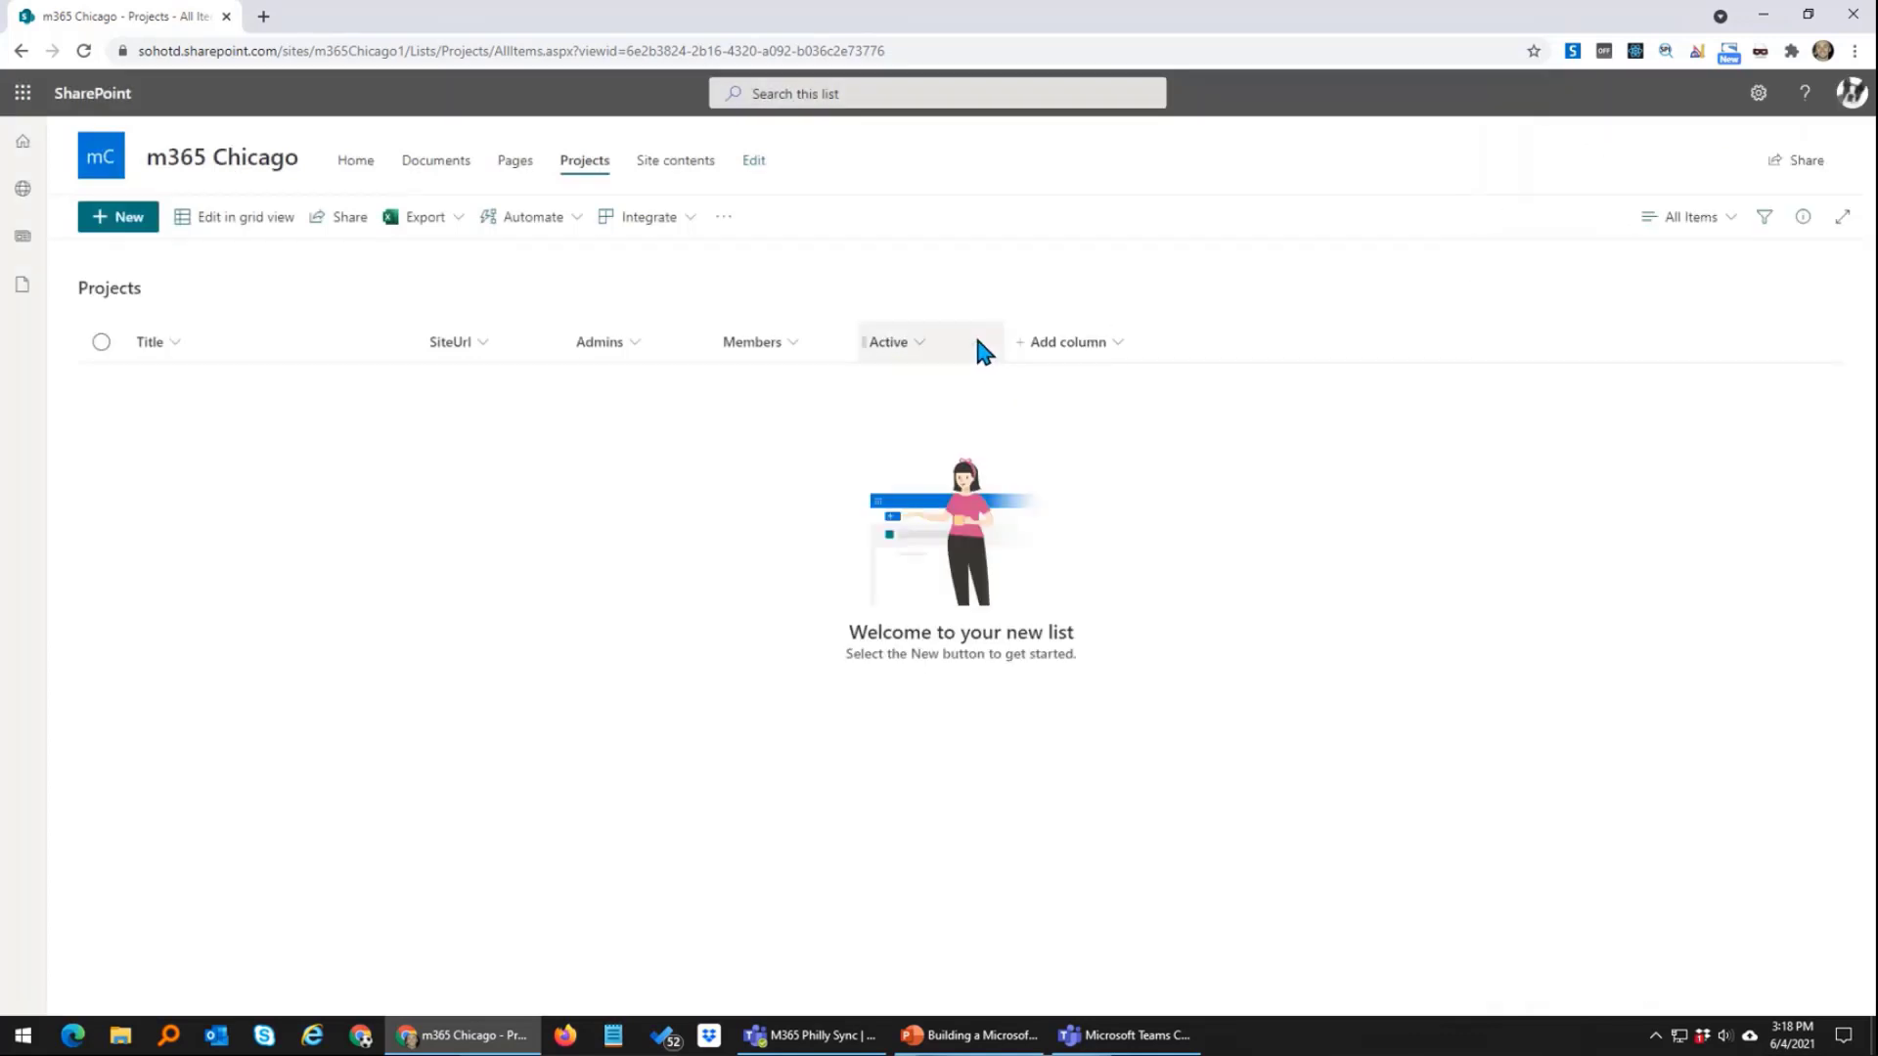
Step: Add a Yes/No column named Provisioned with the default value No
{"action": "left_click", "coordinate": [1116, 343]}
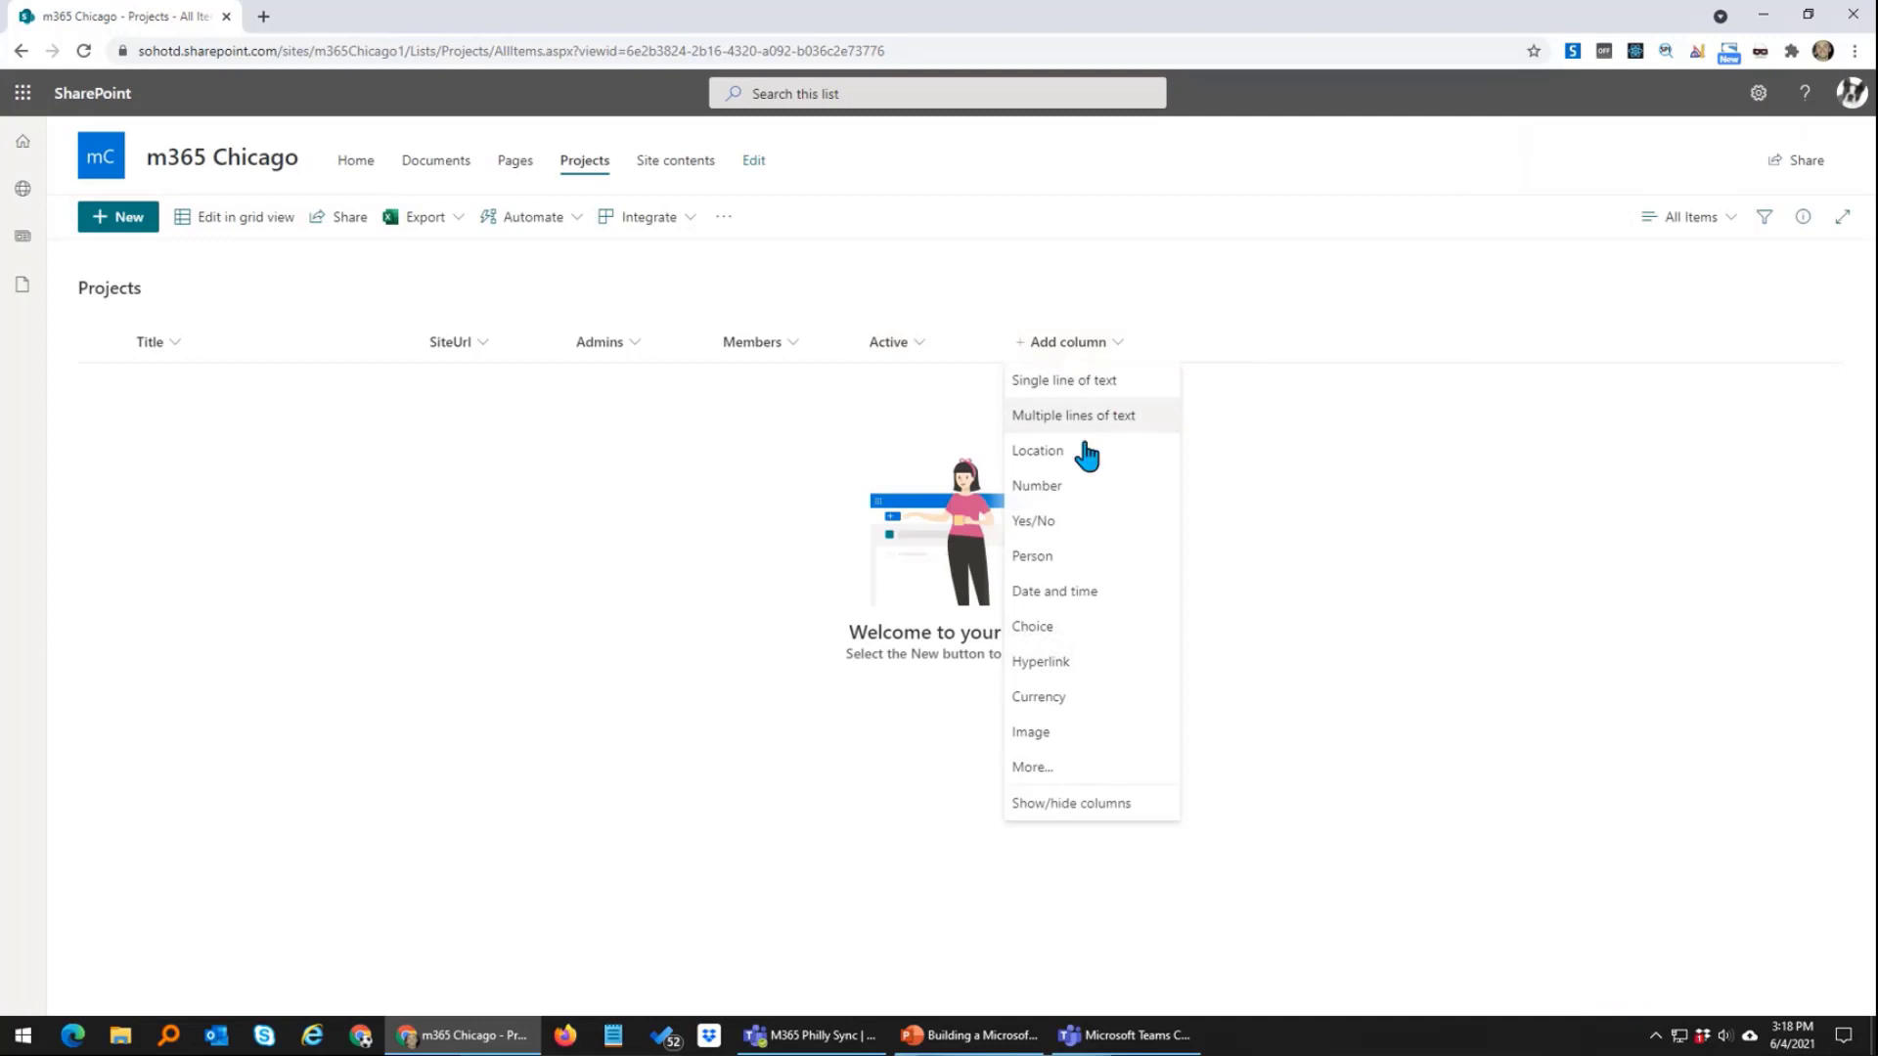
{"action": "left_click", "coordinate": [1076, 529]}
{"action": "type", "text": "Provisioned"}
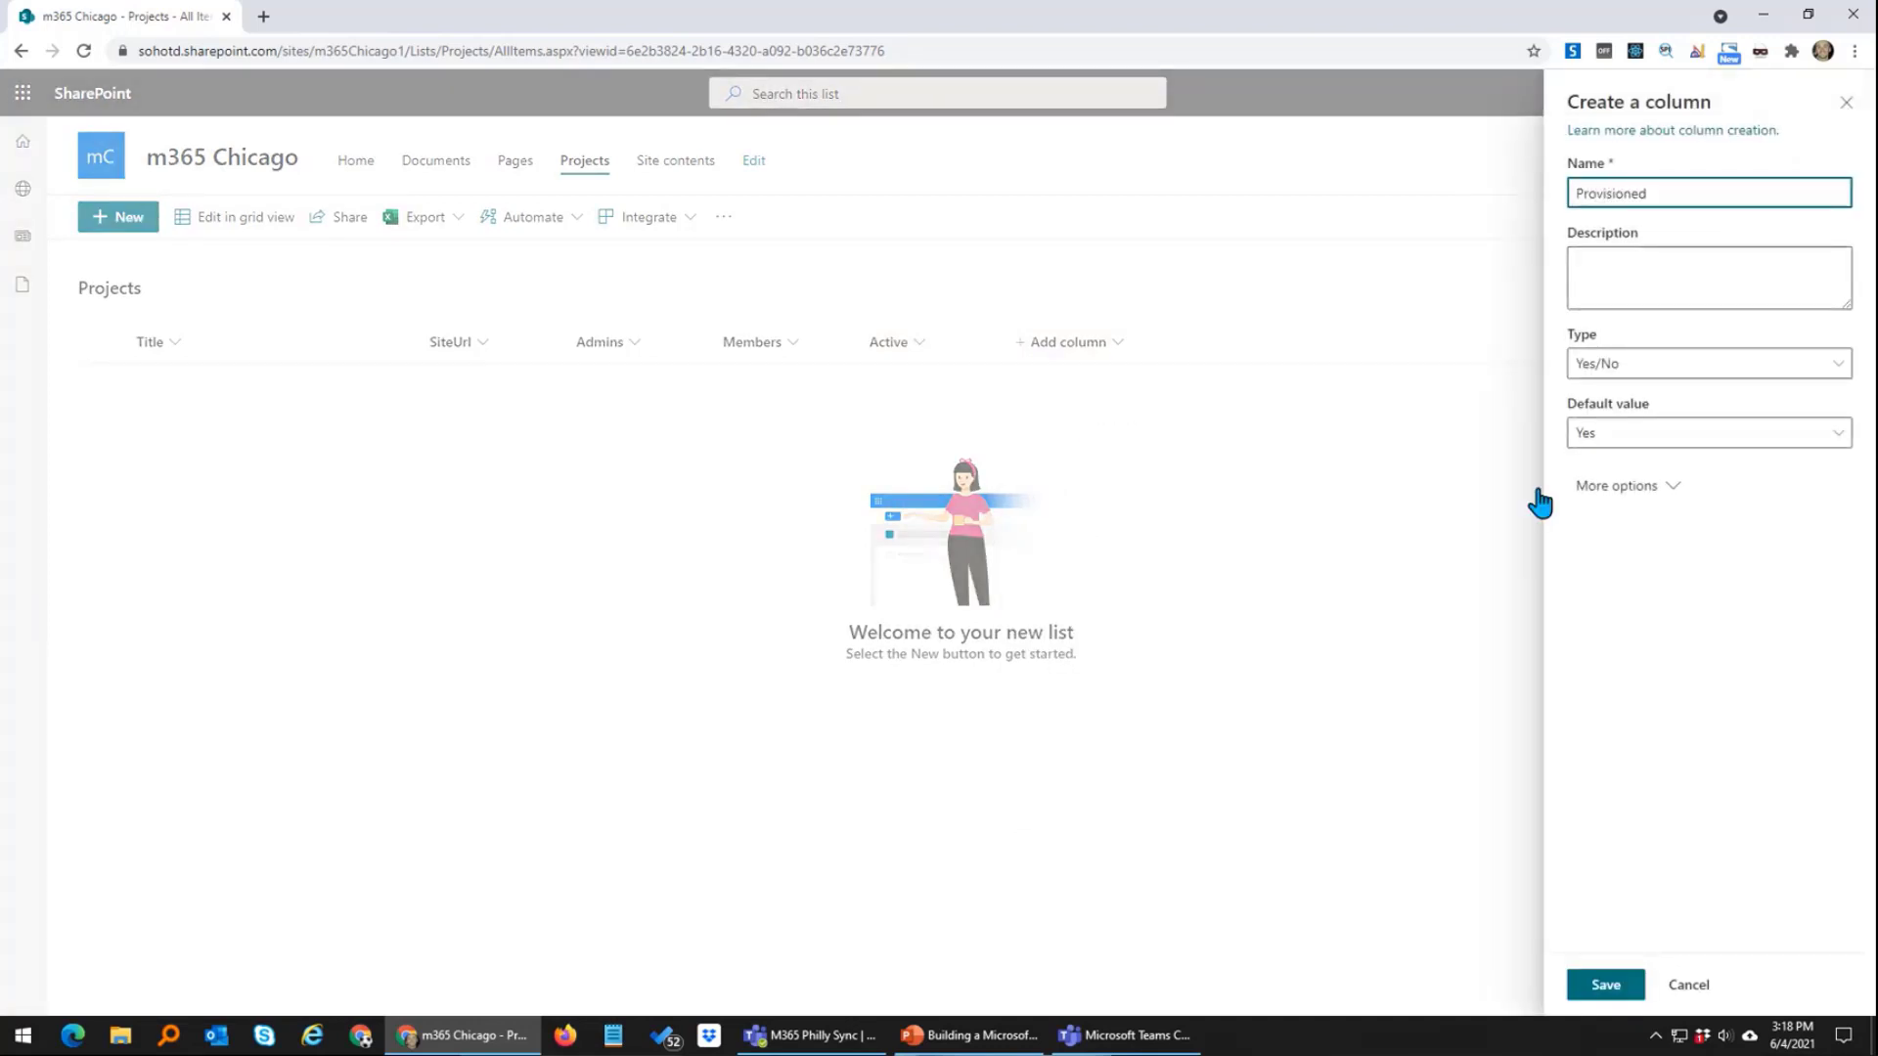
{"action": "left_click", "coordinate": [1607, 432]}
{"action": "left_click", "coordinate": [1668, 507]}
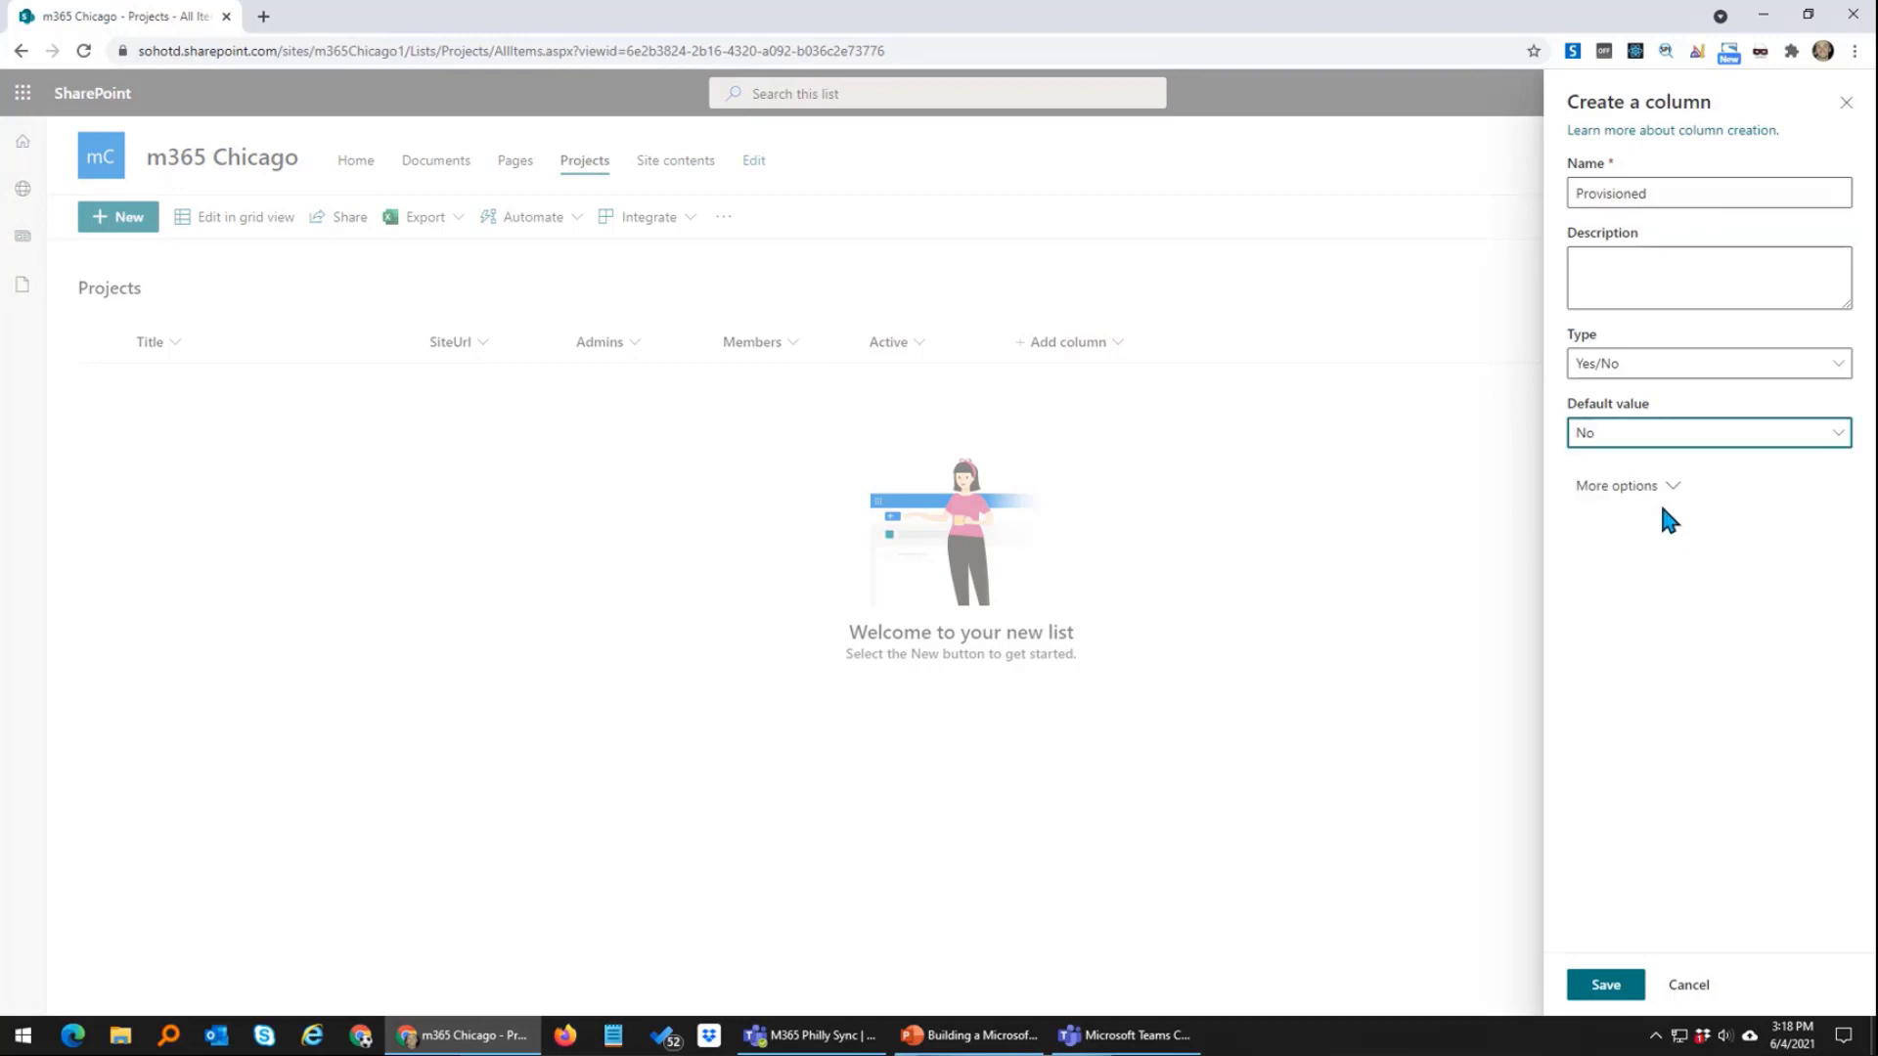
{"action": "left_click", "coordinate": [1632, 988]}
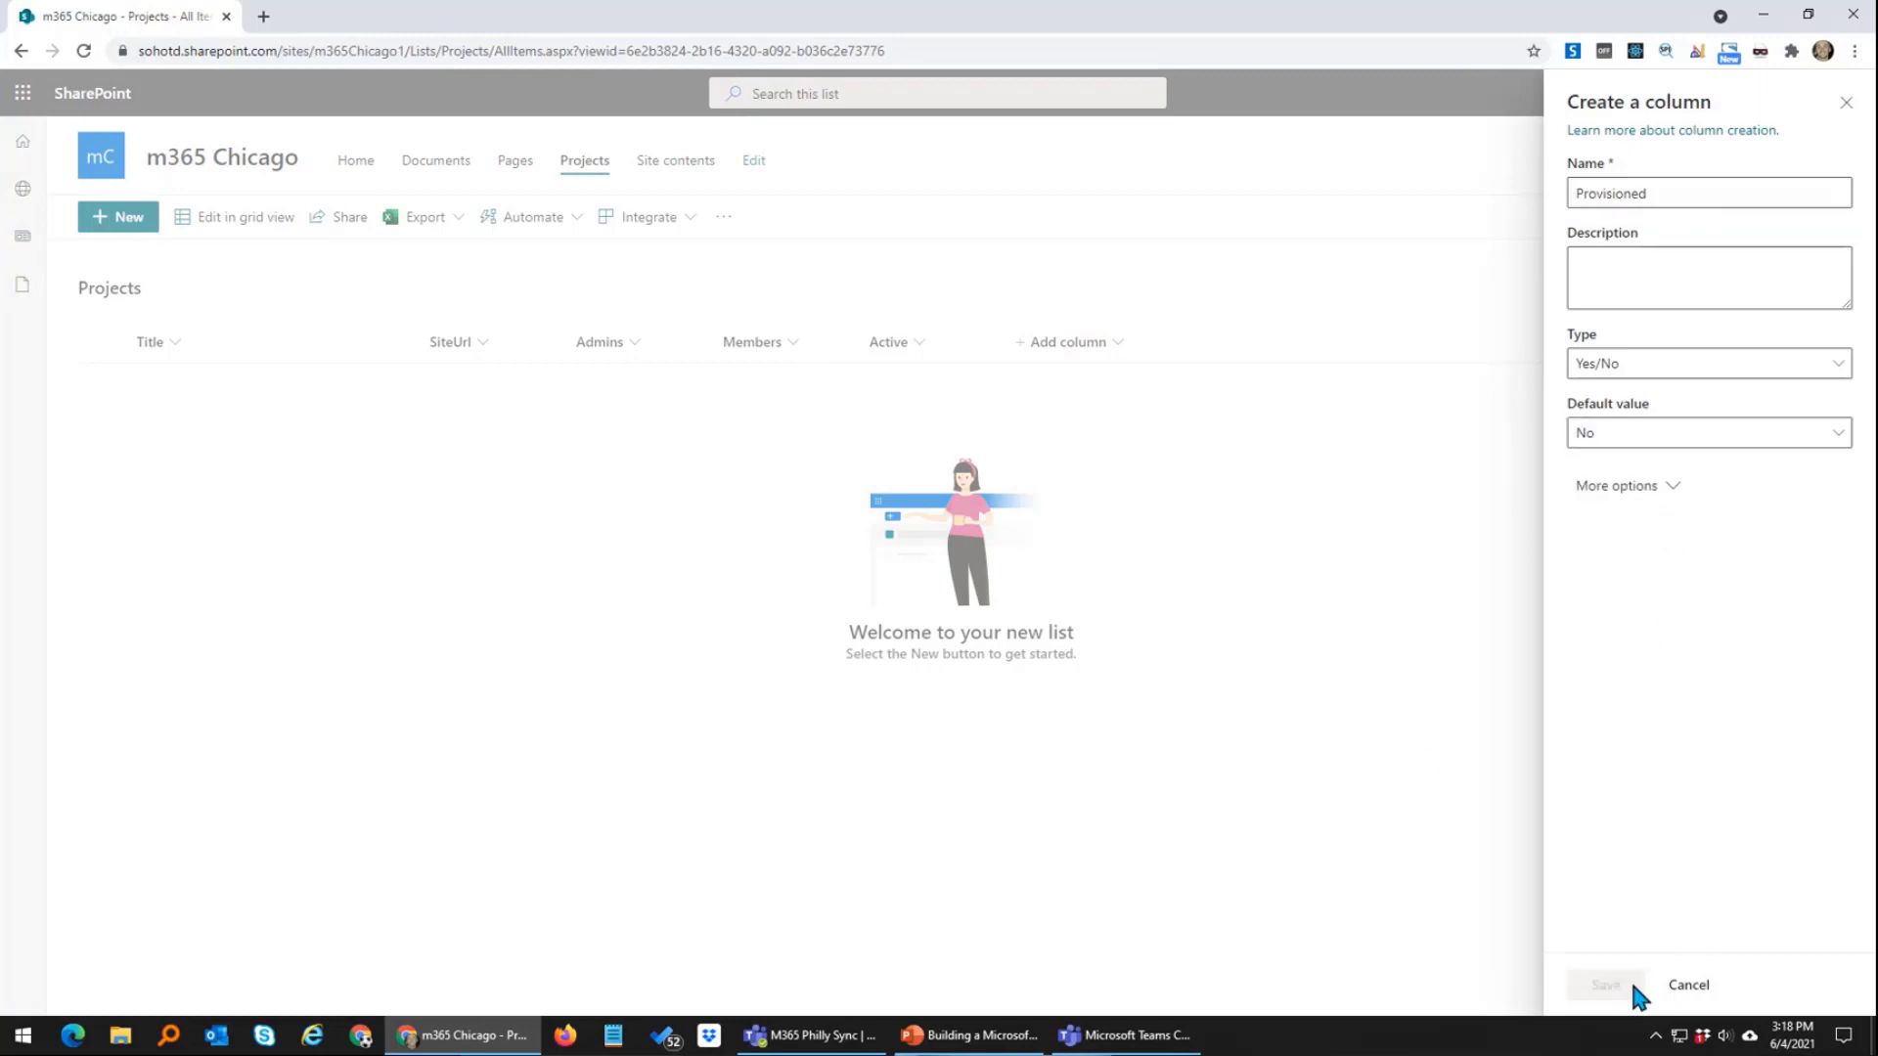
{"action": "left_click", "coordinate": [113, 221]}
{"action": "type", "text": "zaza"}
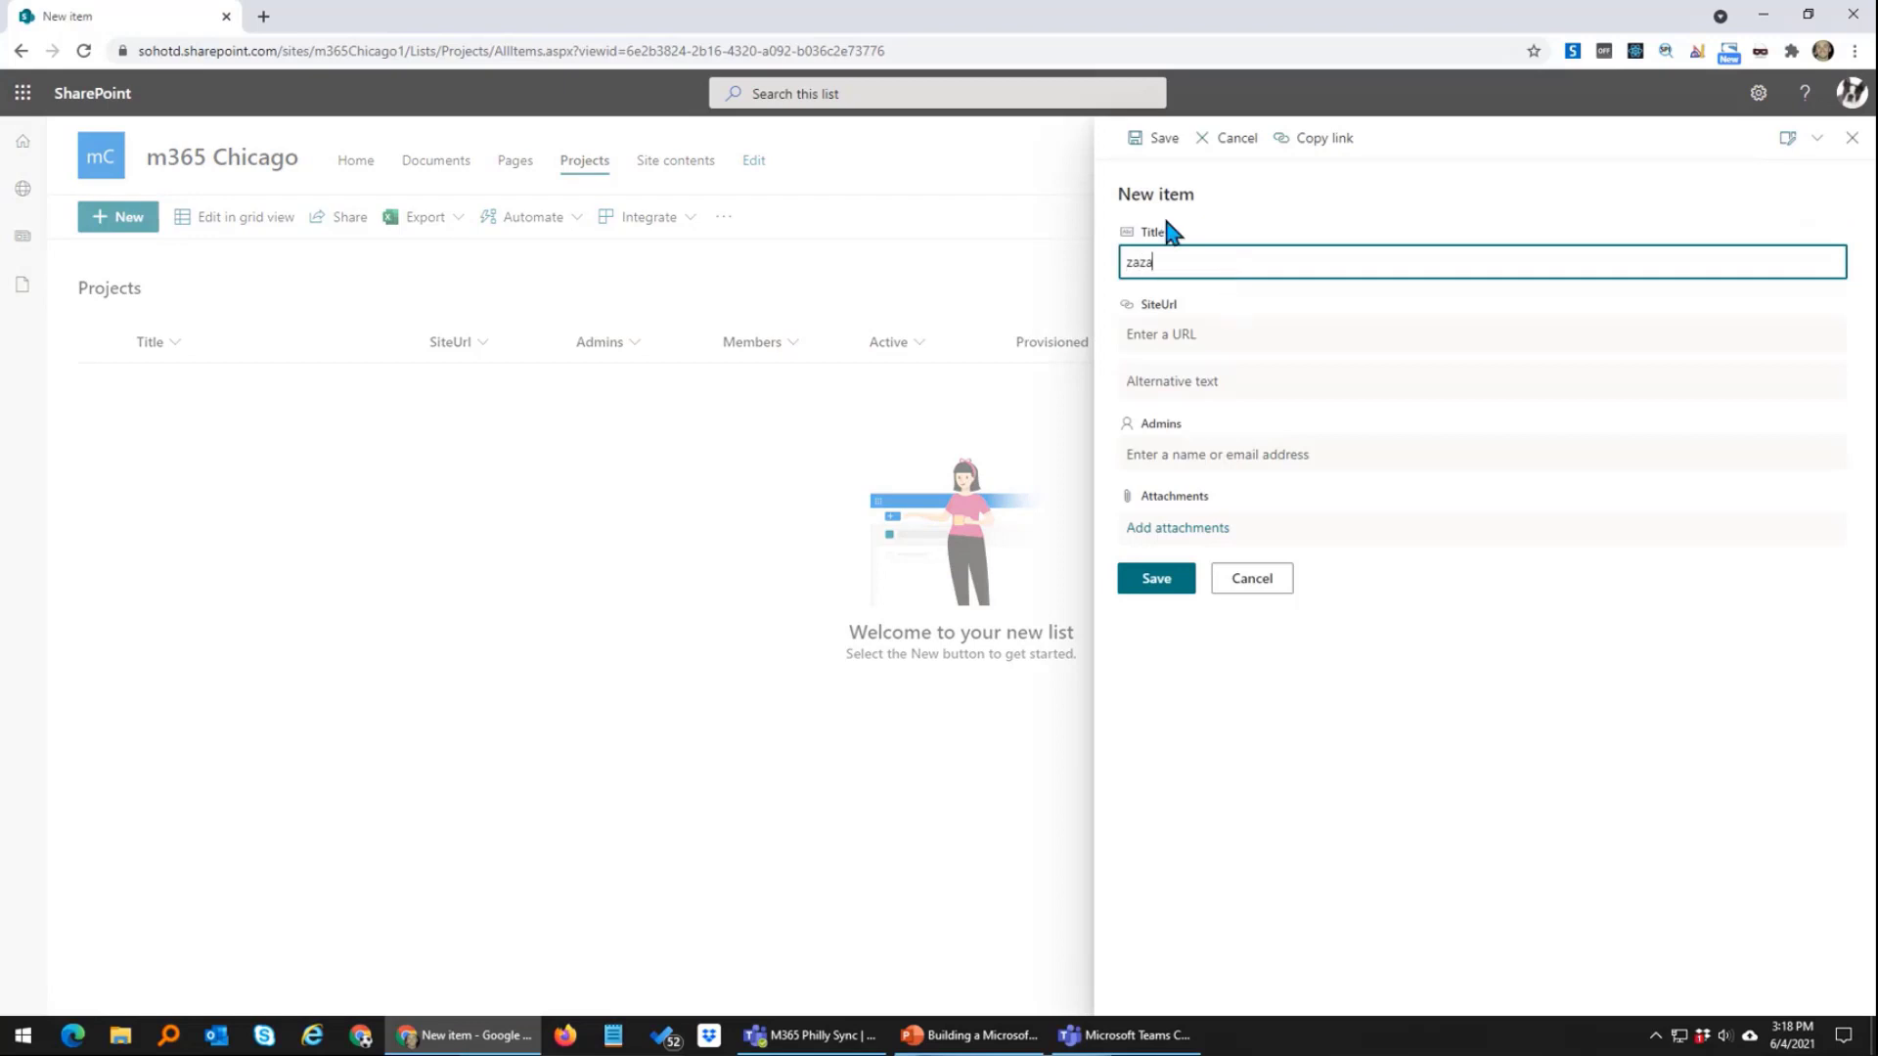
{"action": "left_click", "coordinate": [1214, 334]}
{"action": "type", "text": "ssdf"}
{"action": "left_click", "coordinate": [1214, 370]}
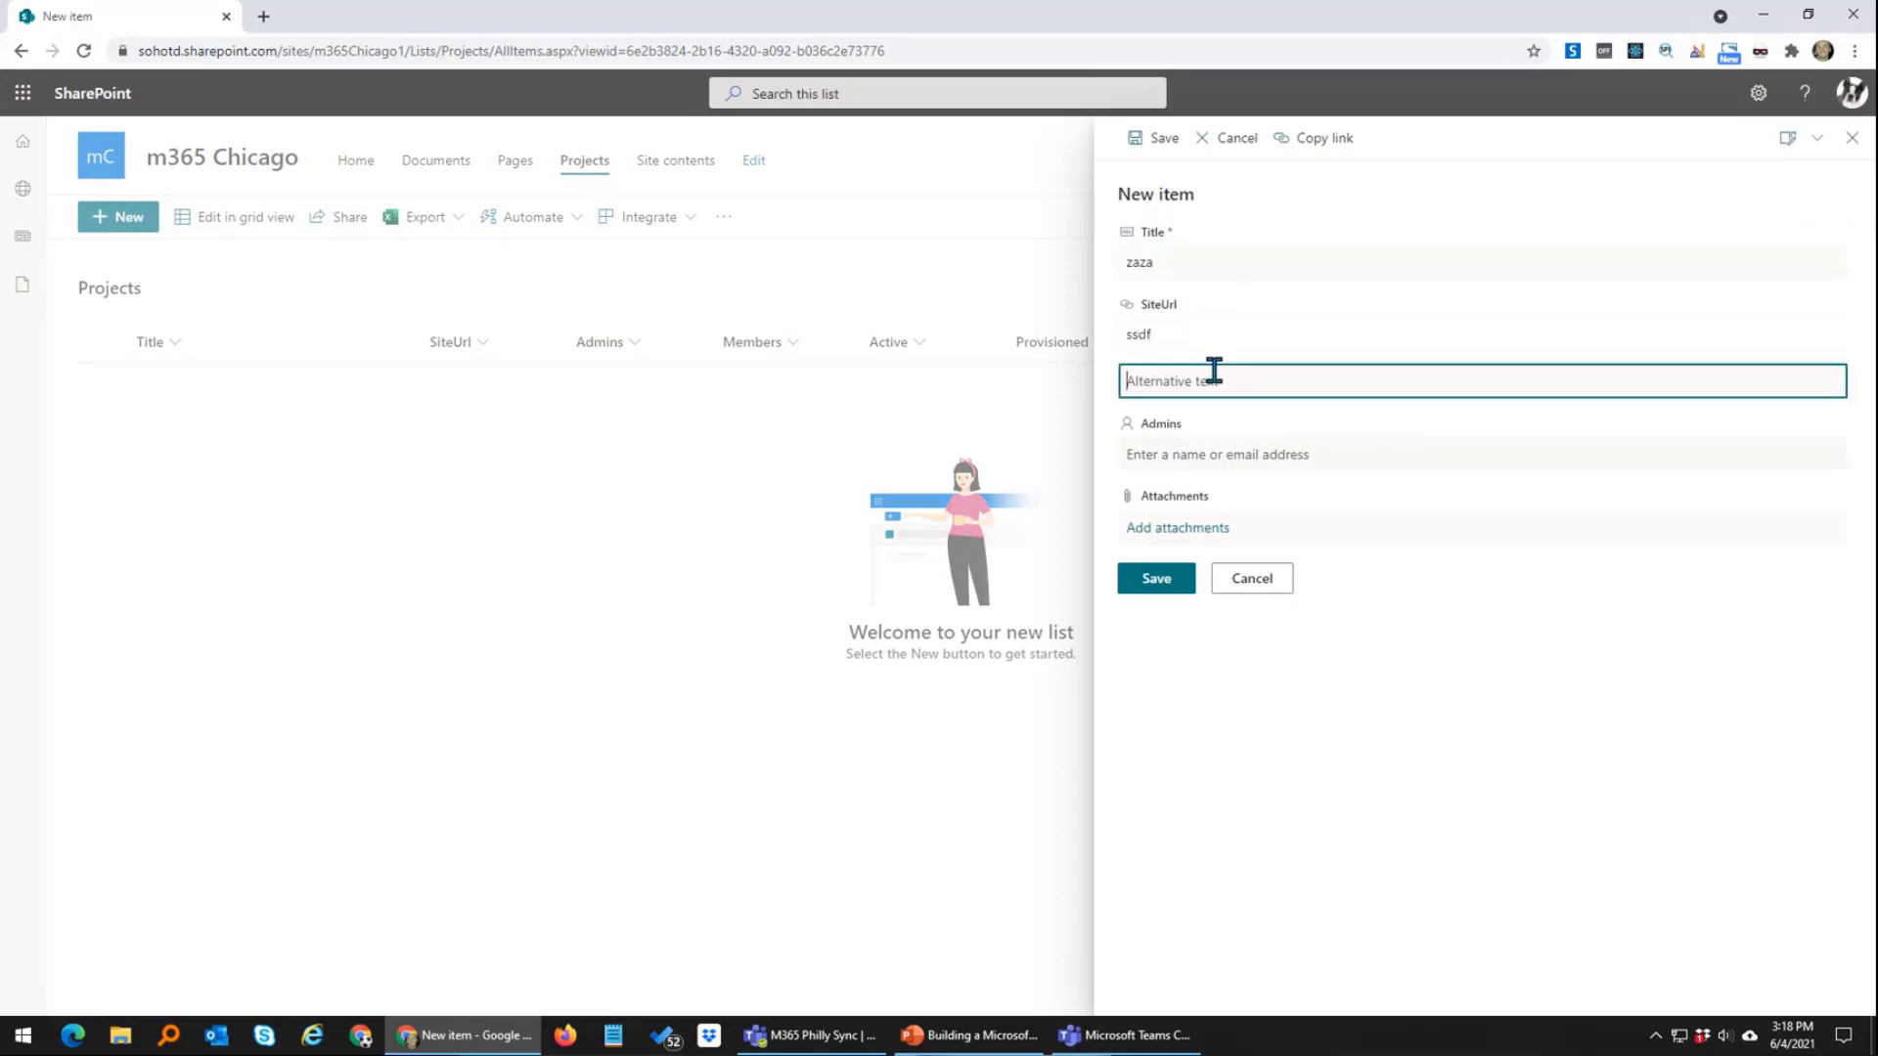
{"action": "type", "text": "asdf"}
{"action": "left_click", "coordinate": [1221, 460]}
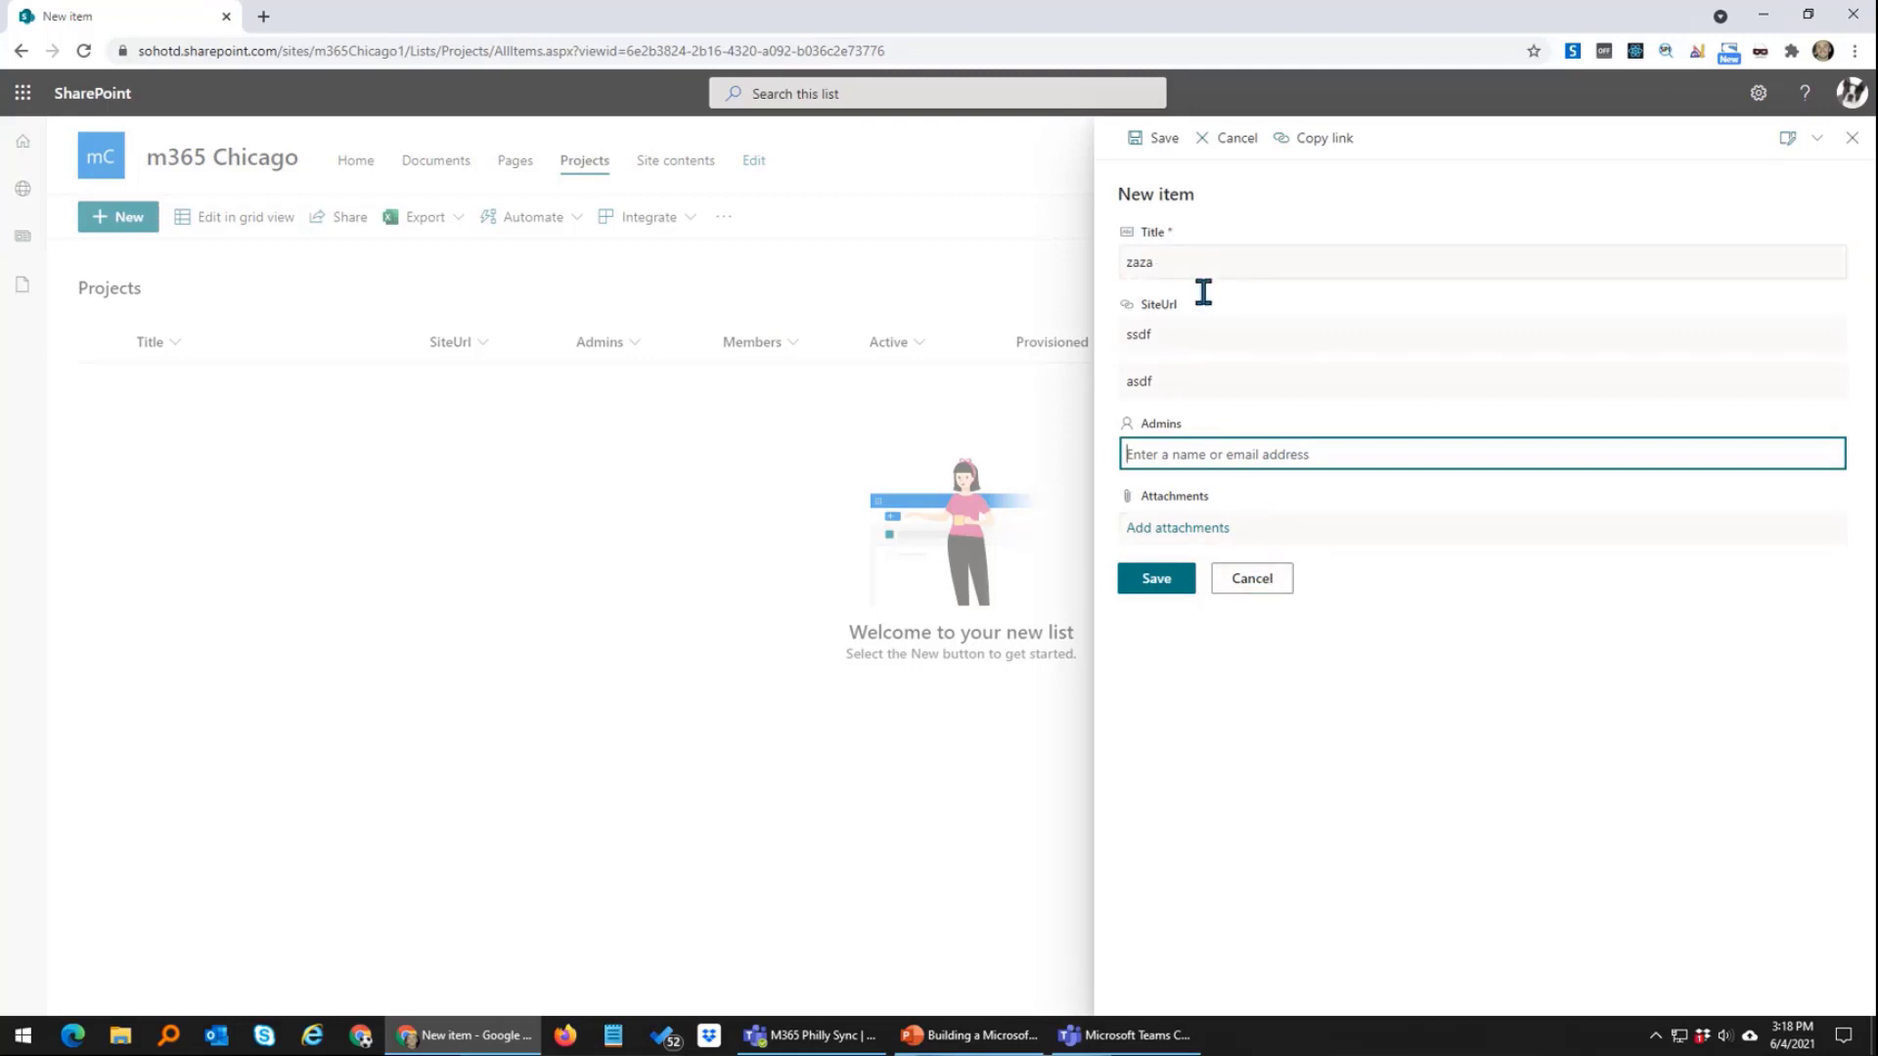
{"action": "left_click", "coordinate": [1254, 595]}
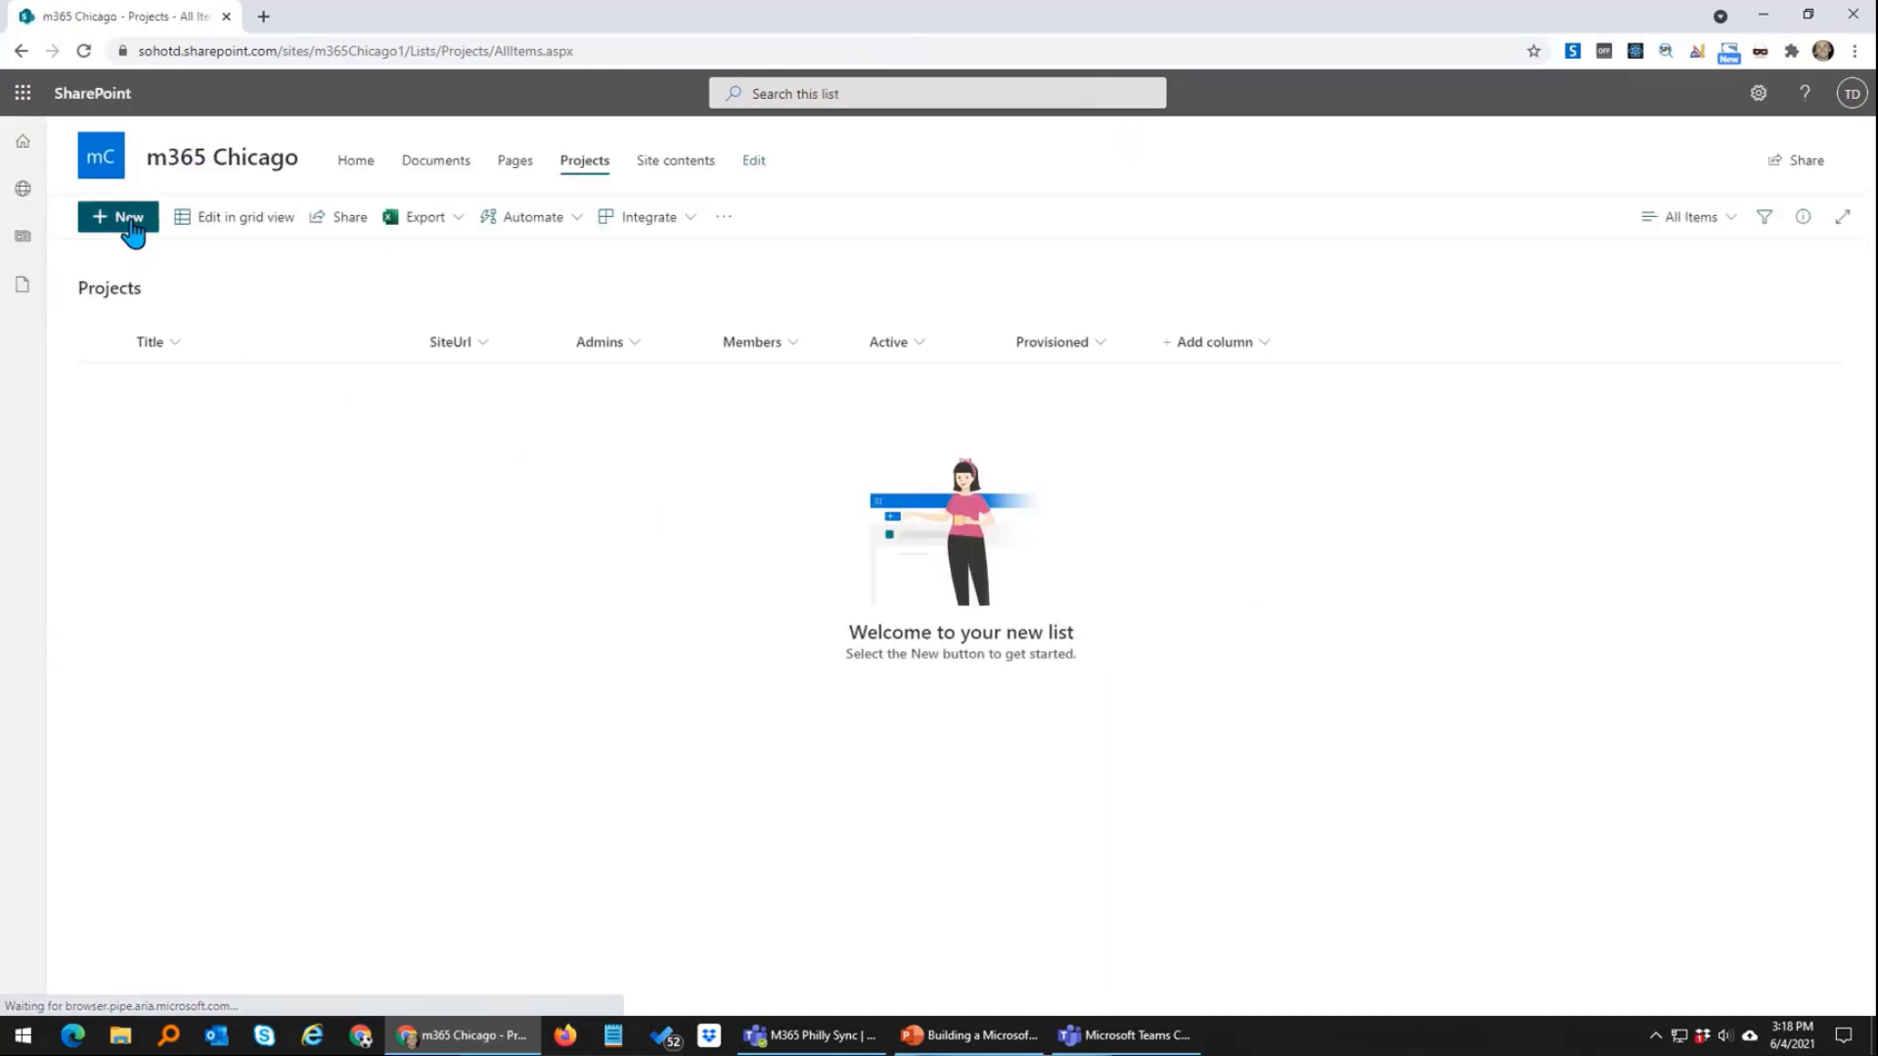
{"action": "left_click", "coordinate": [127, 219]}
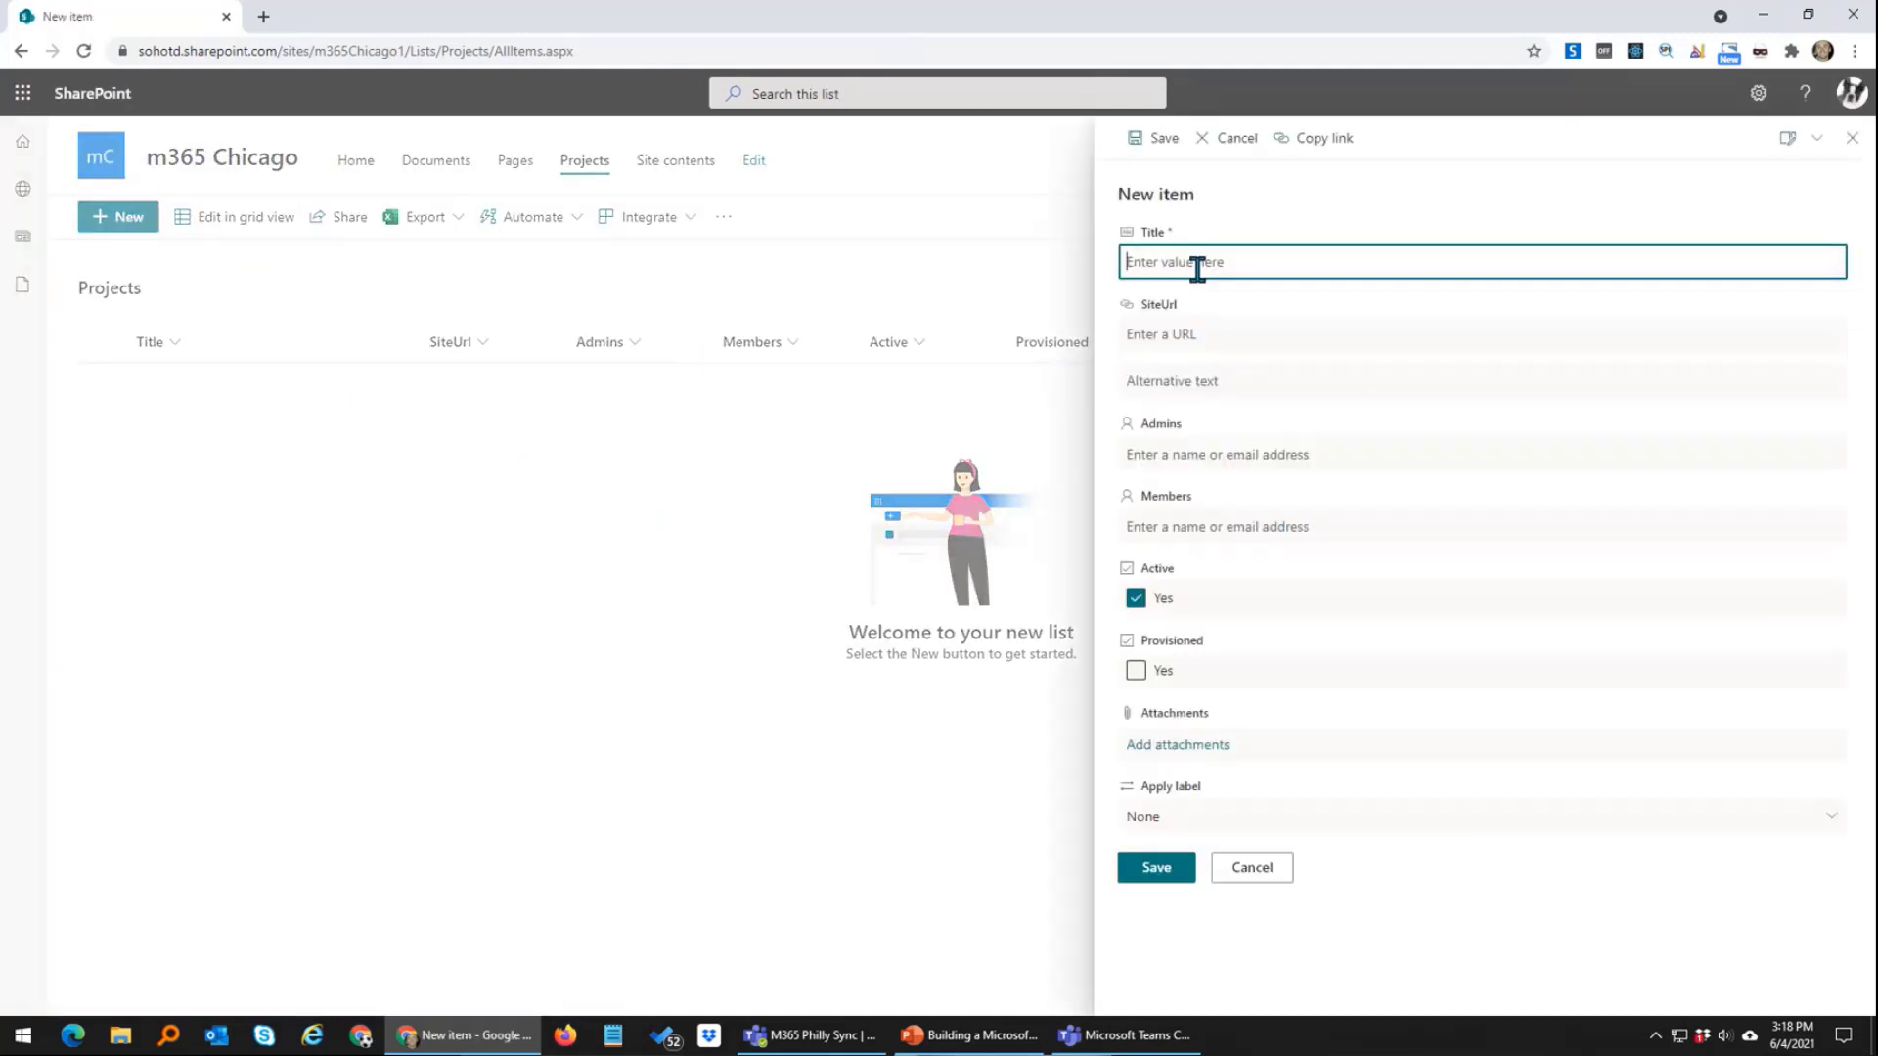
{"action": "type", "text": "sadfasdf"}
{"action": "left_click", "coordinate": [1195, 334]}
{"action": "type", "text": "asdf"}
{"action": "key", "text": "Tab"}
{"action": "type", "text": "asdf"}
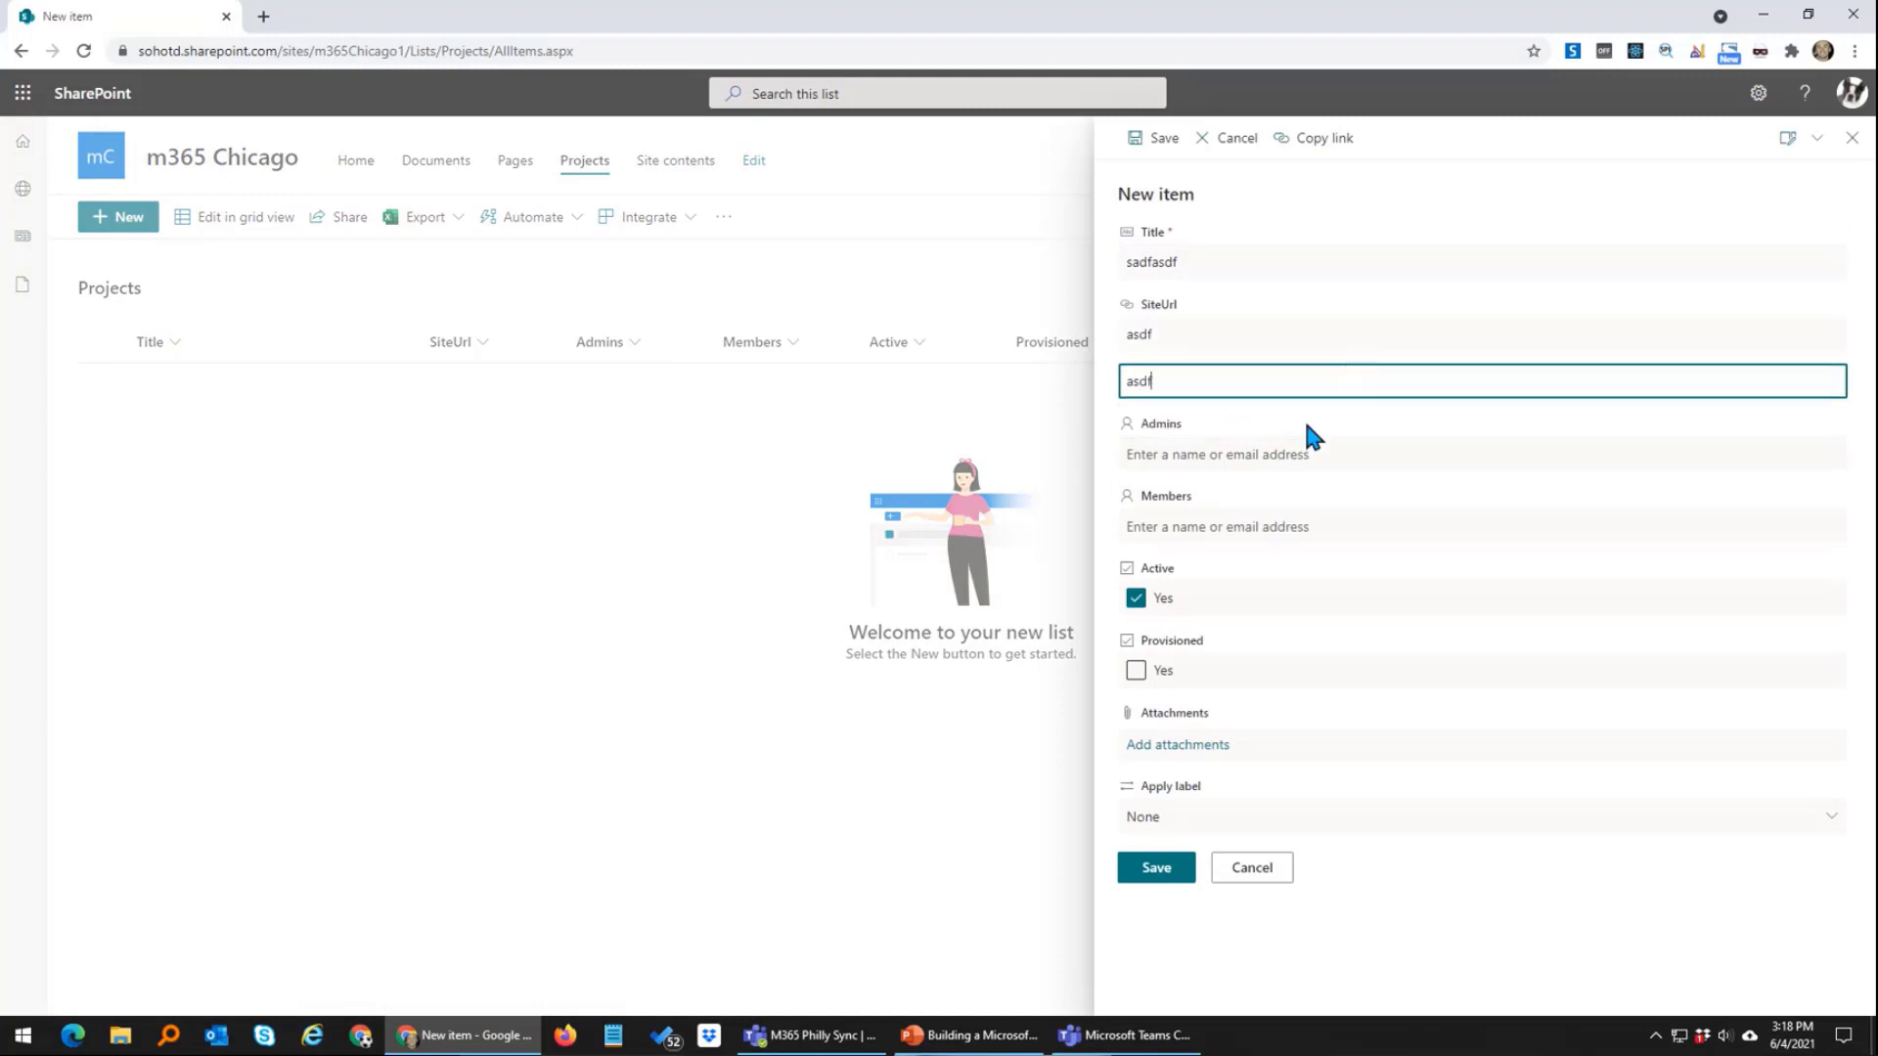
{"action": "left_click", "coordinate": [1275, 458]}
{"action": "type", "text": "ad"}
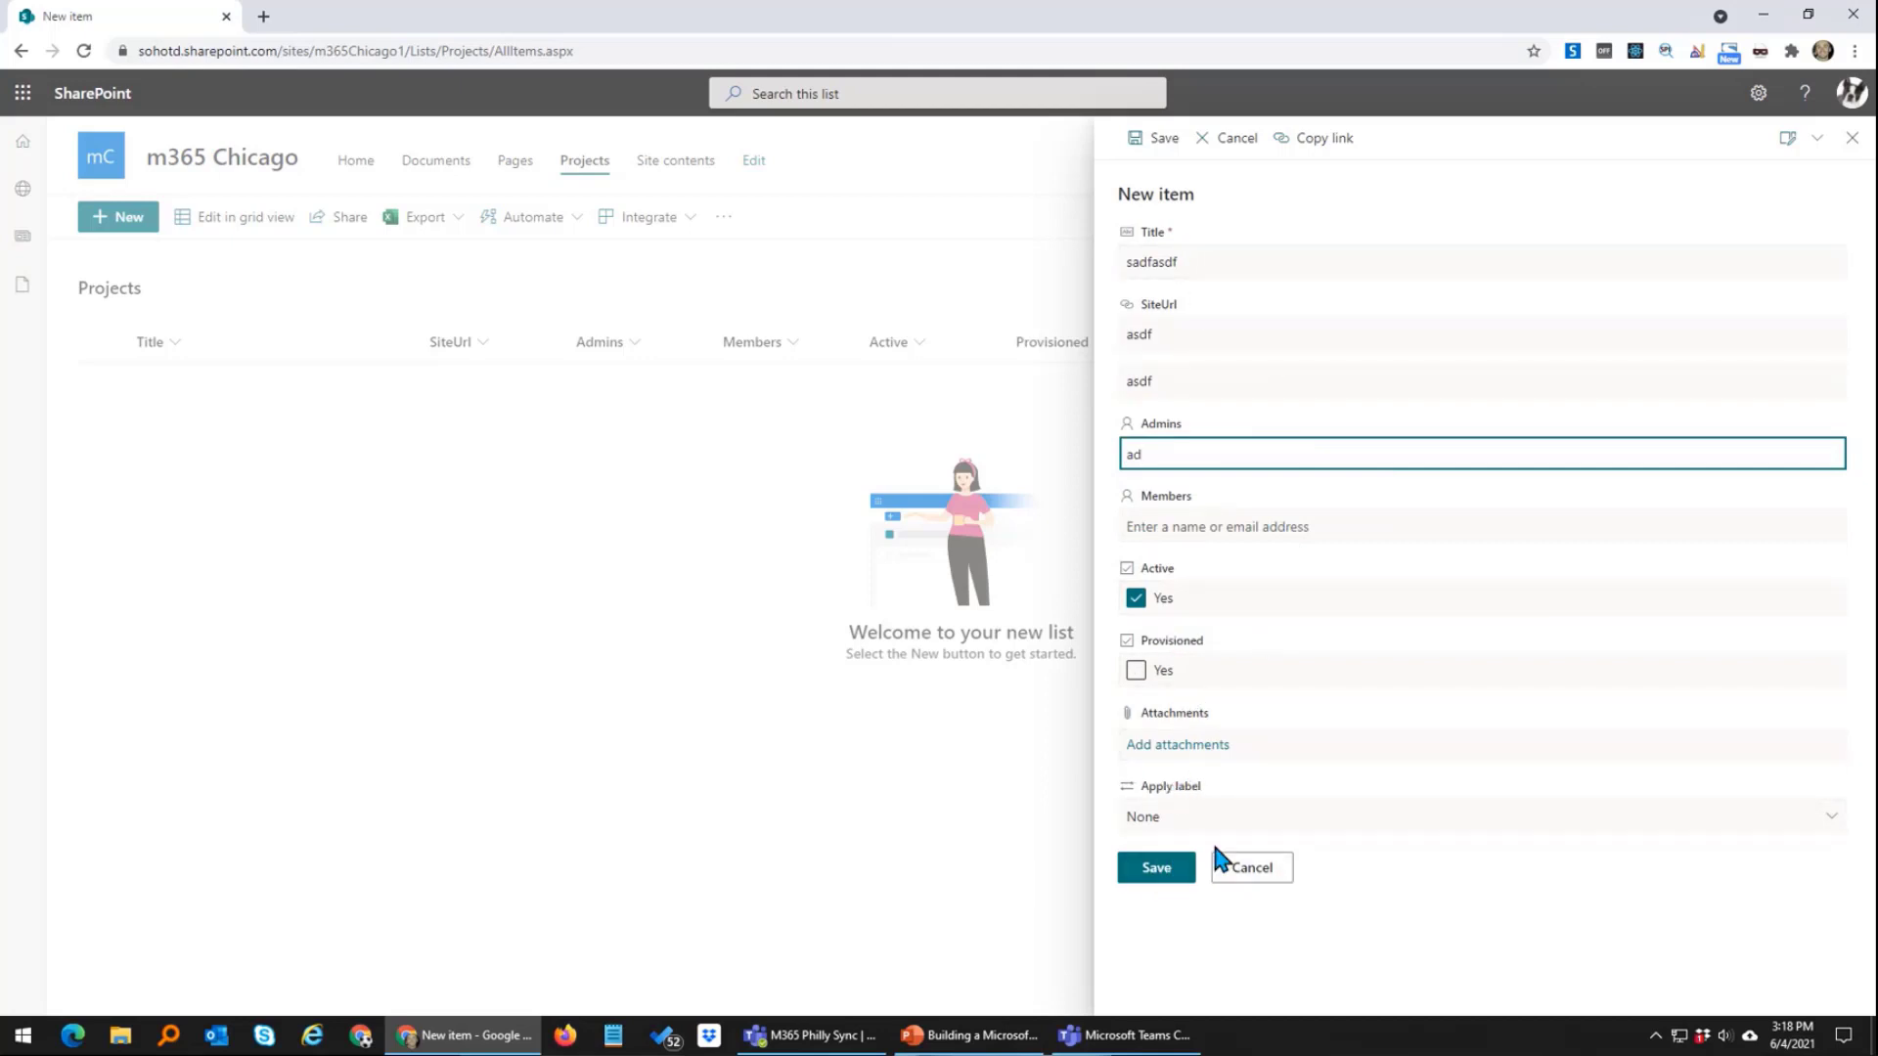
{"action": "left_click", "coordinate": [1252, 870]}
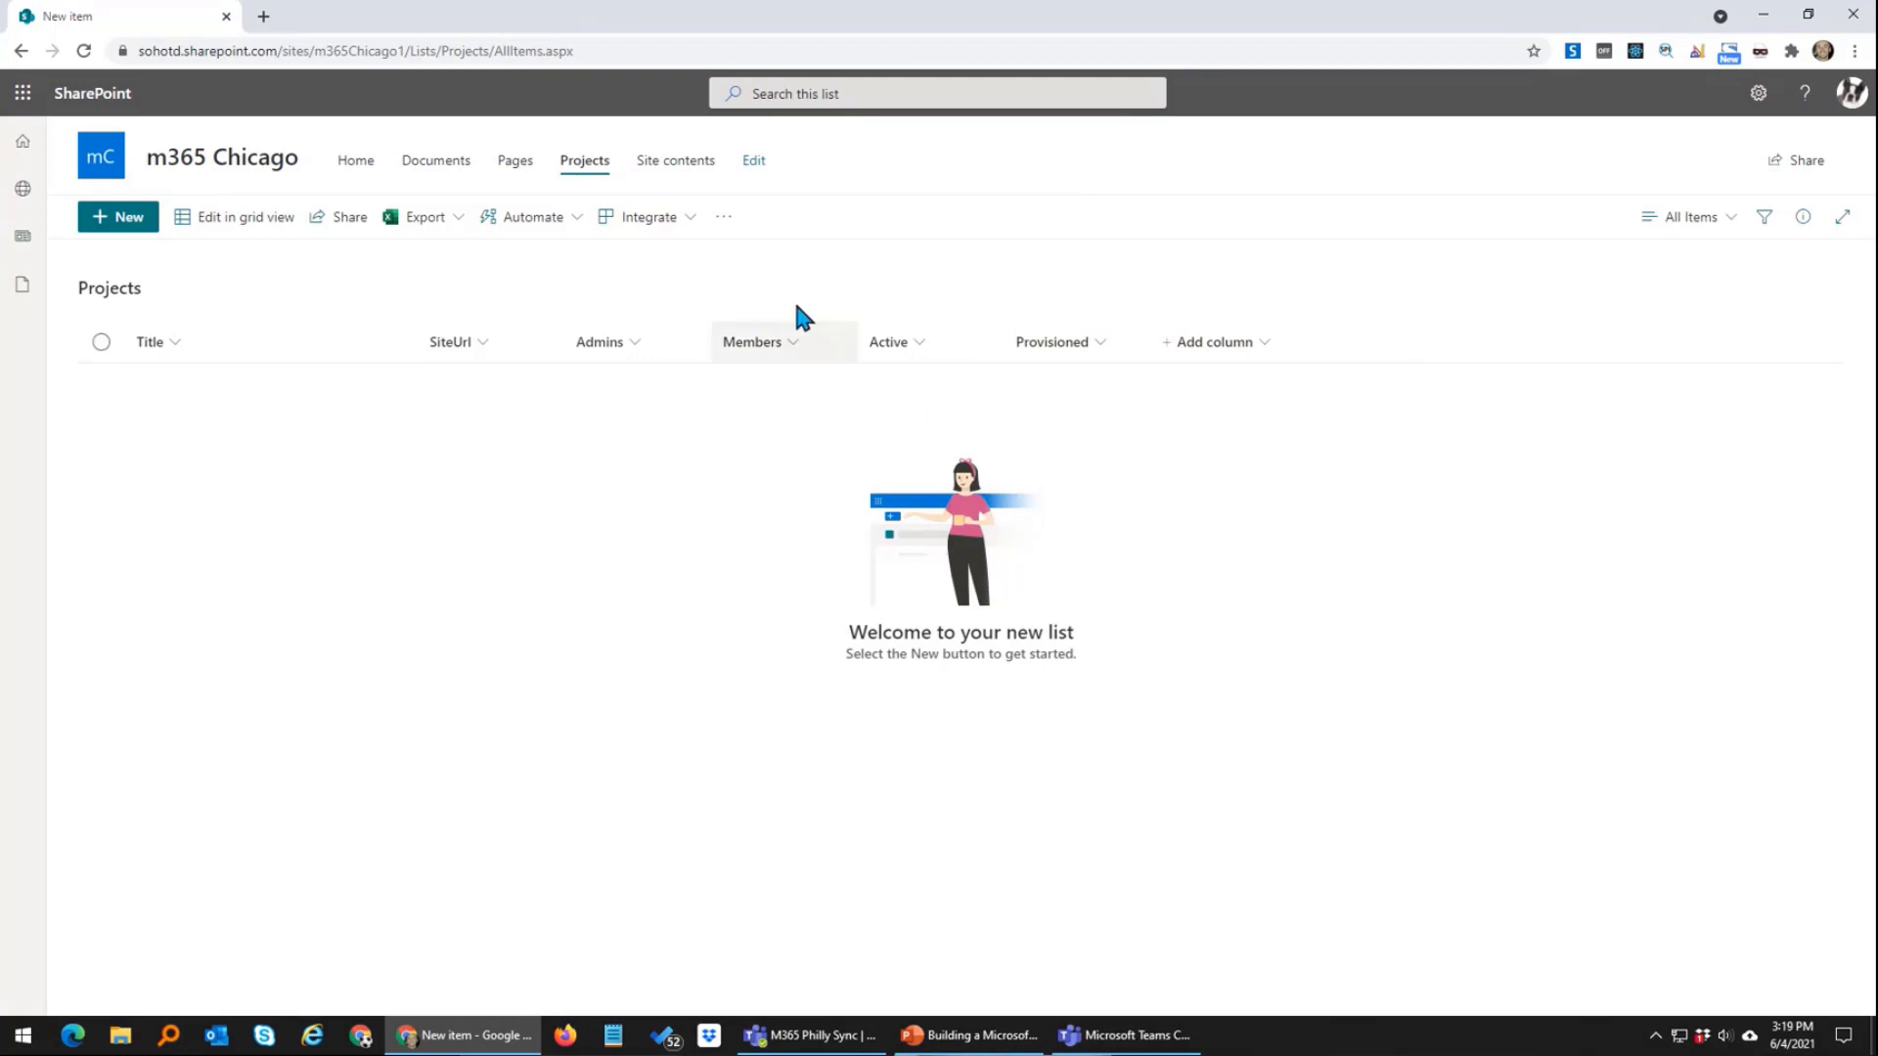
Step: Open the Power Automate flow management page from the Projects list's integration options
{"action": "left_click", "coordinate": [689, 223]}
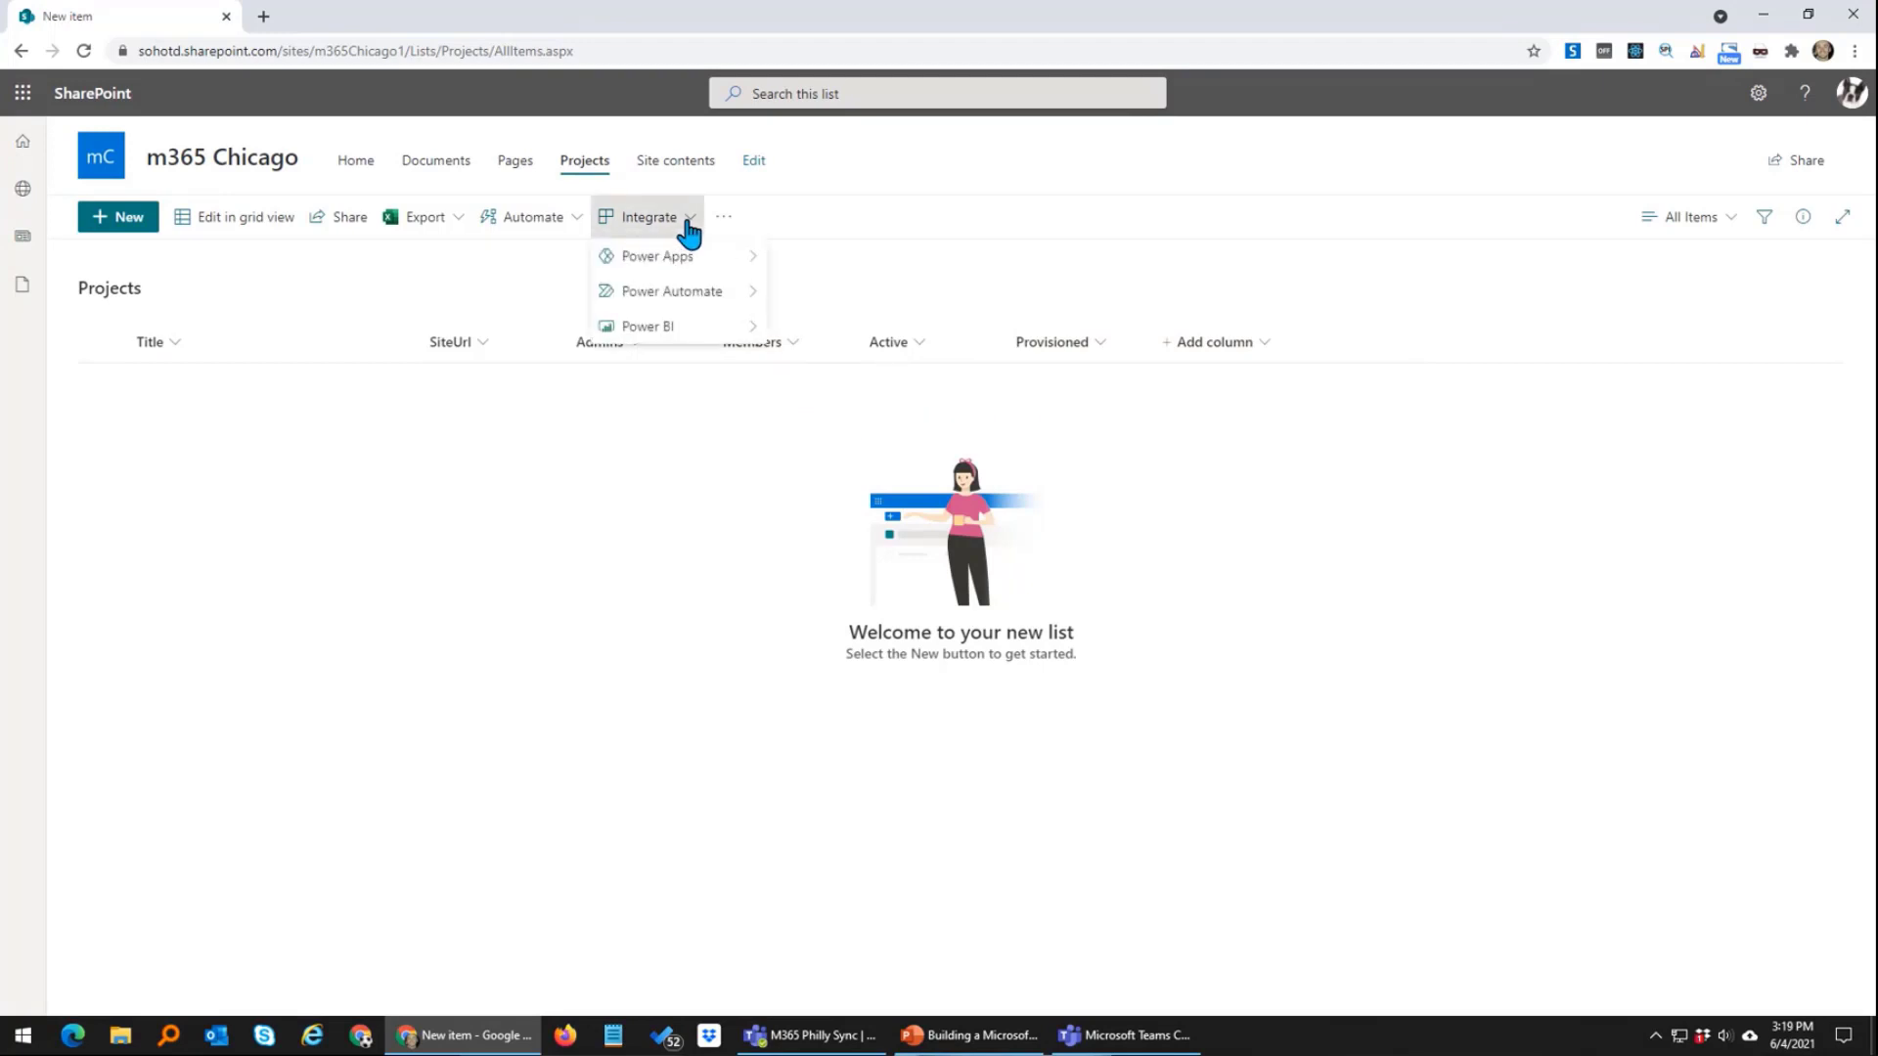
{"action": "mouse_move", "coordinate": [732, 300]}
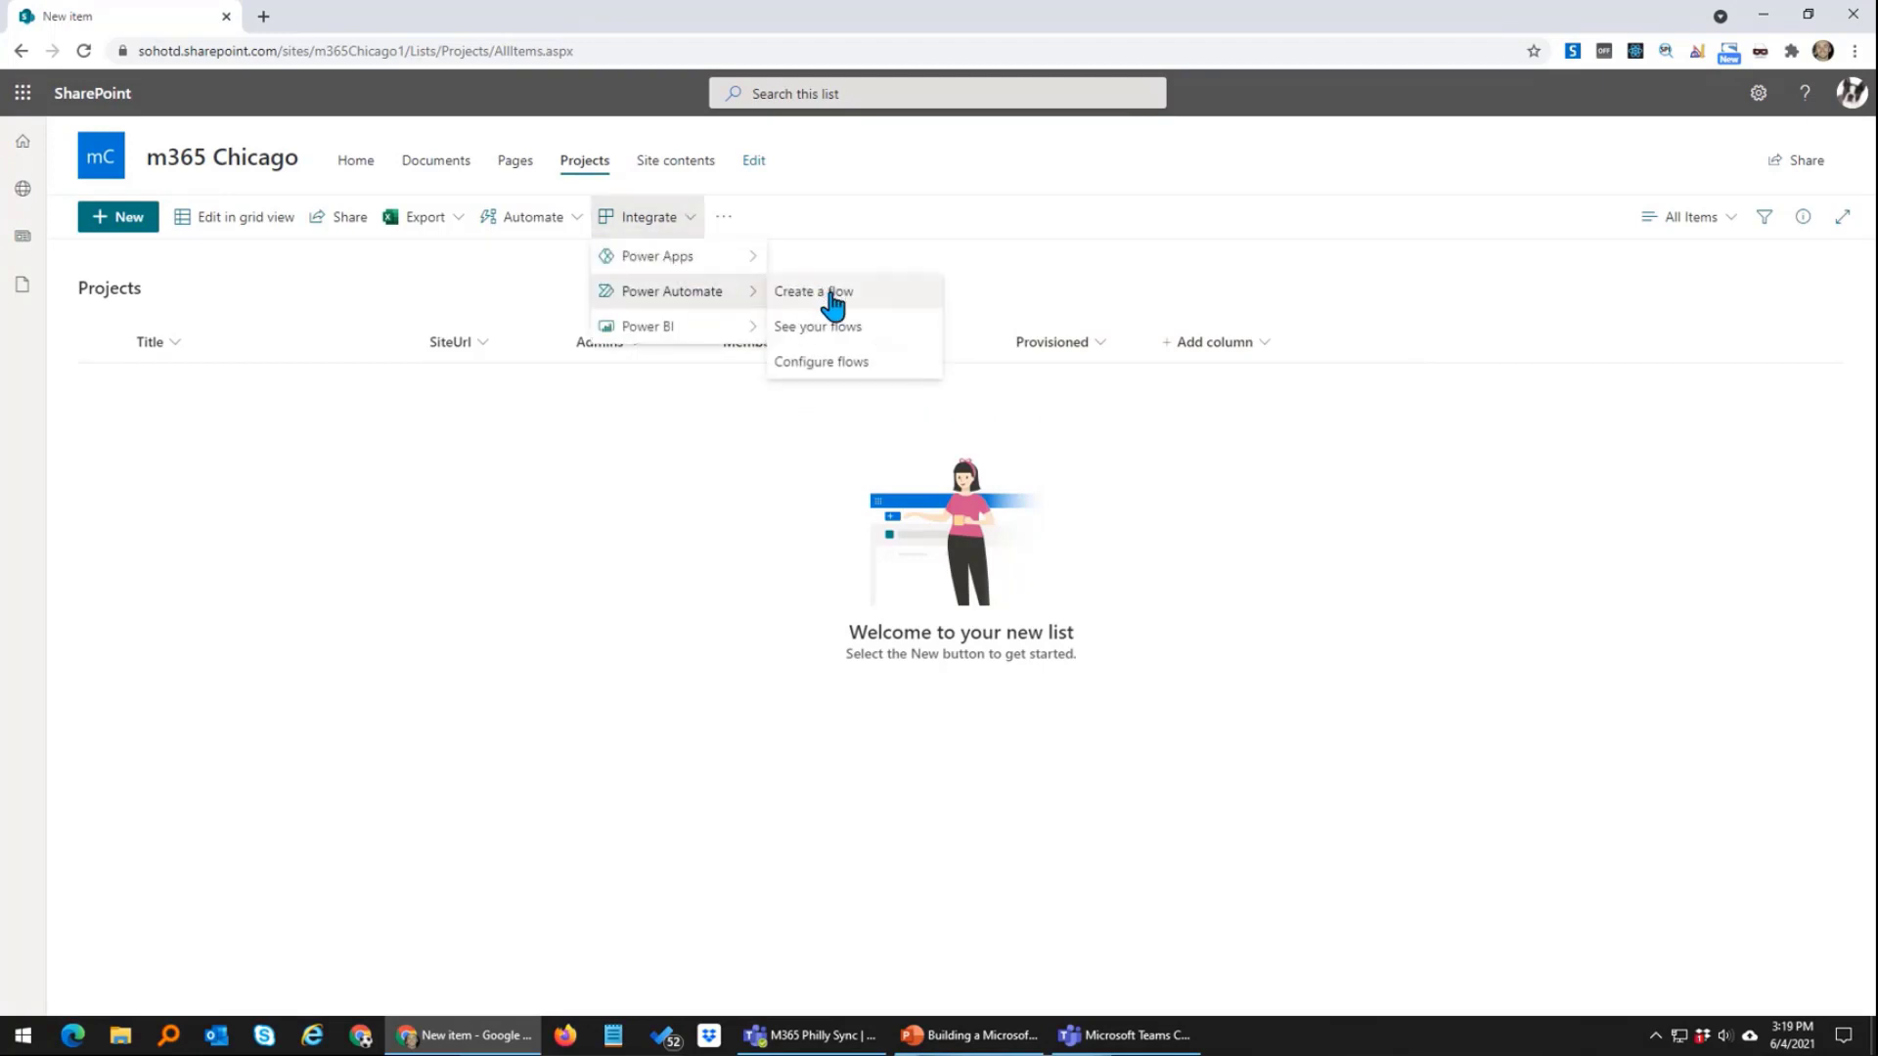
{"action": "left_click", "coordinate": [842, 364]}
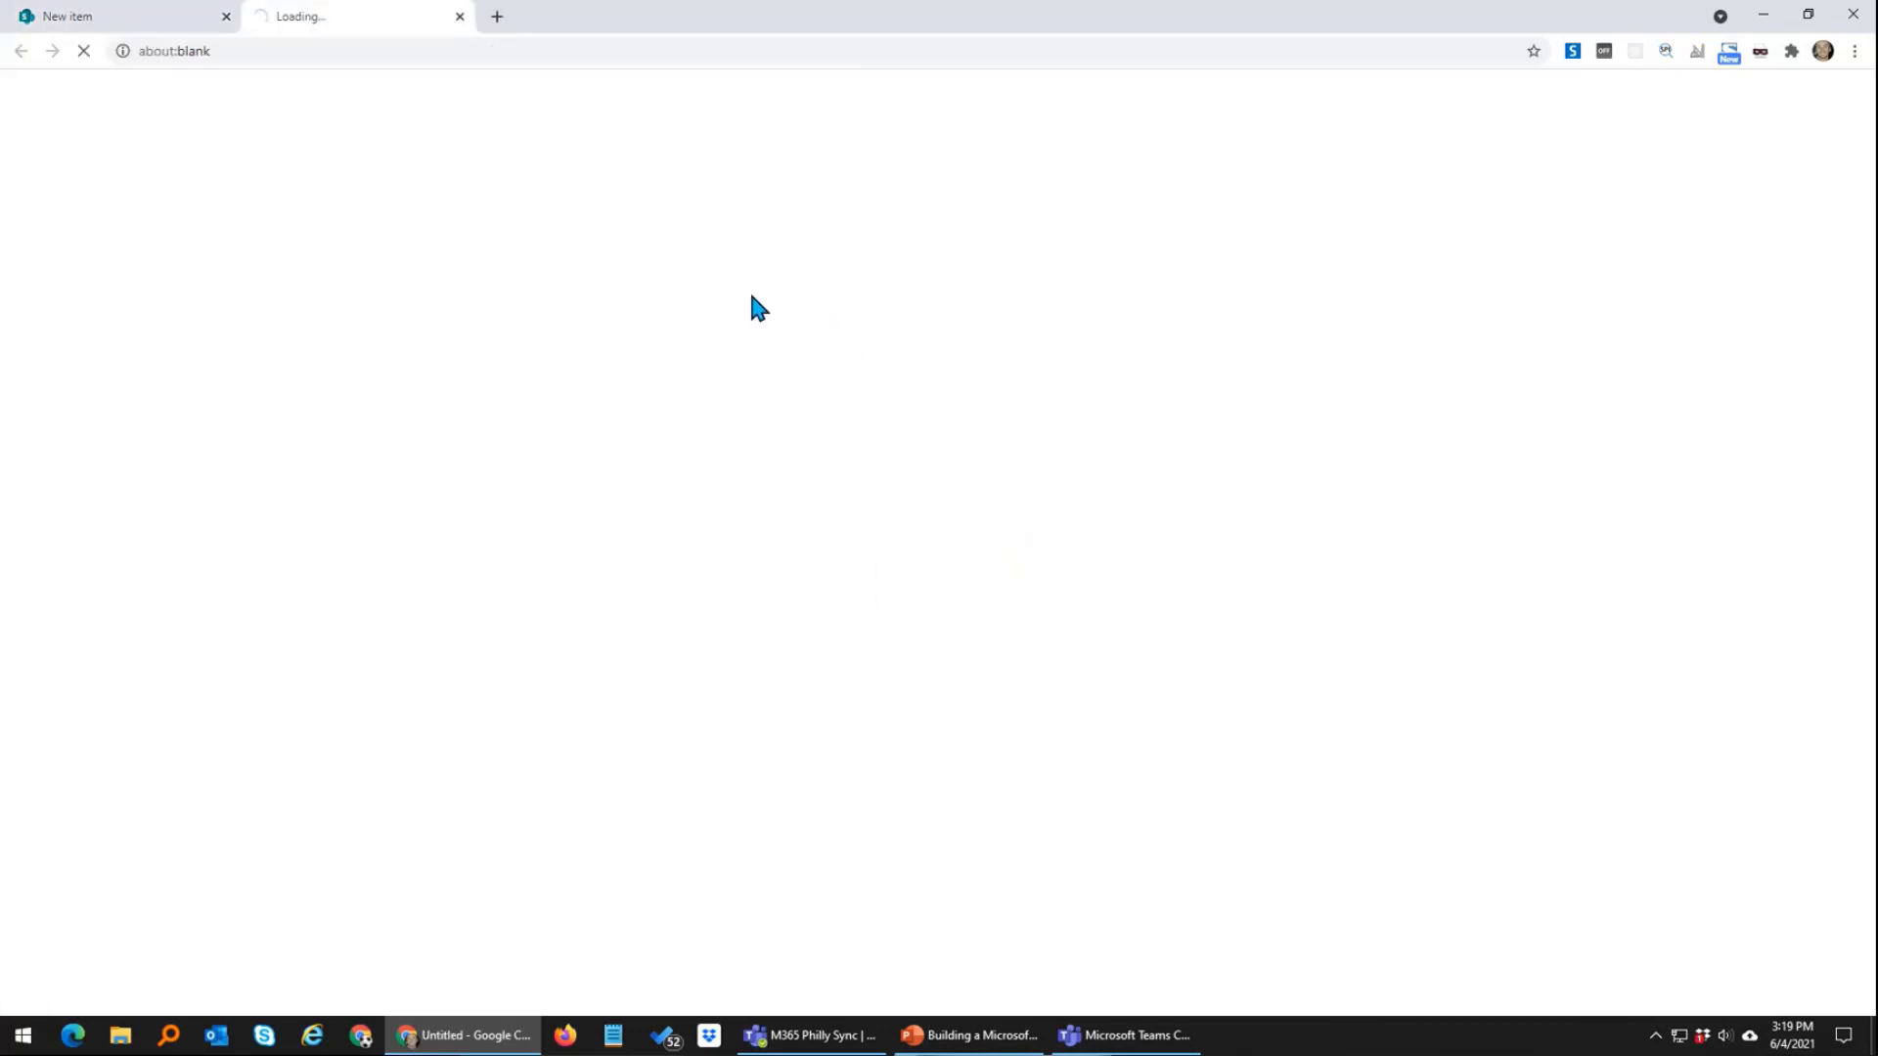
{"action": "left_click", "coordinate": [116, 20]}
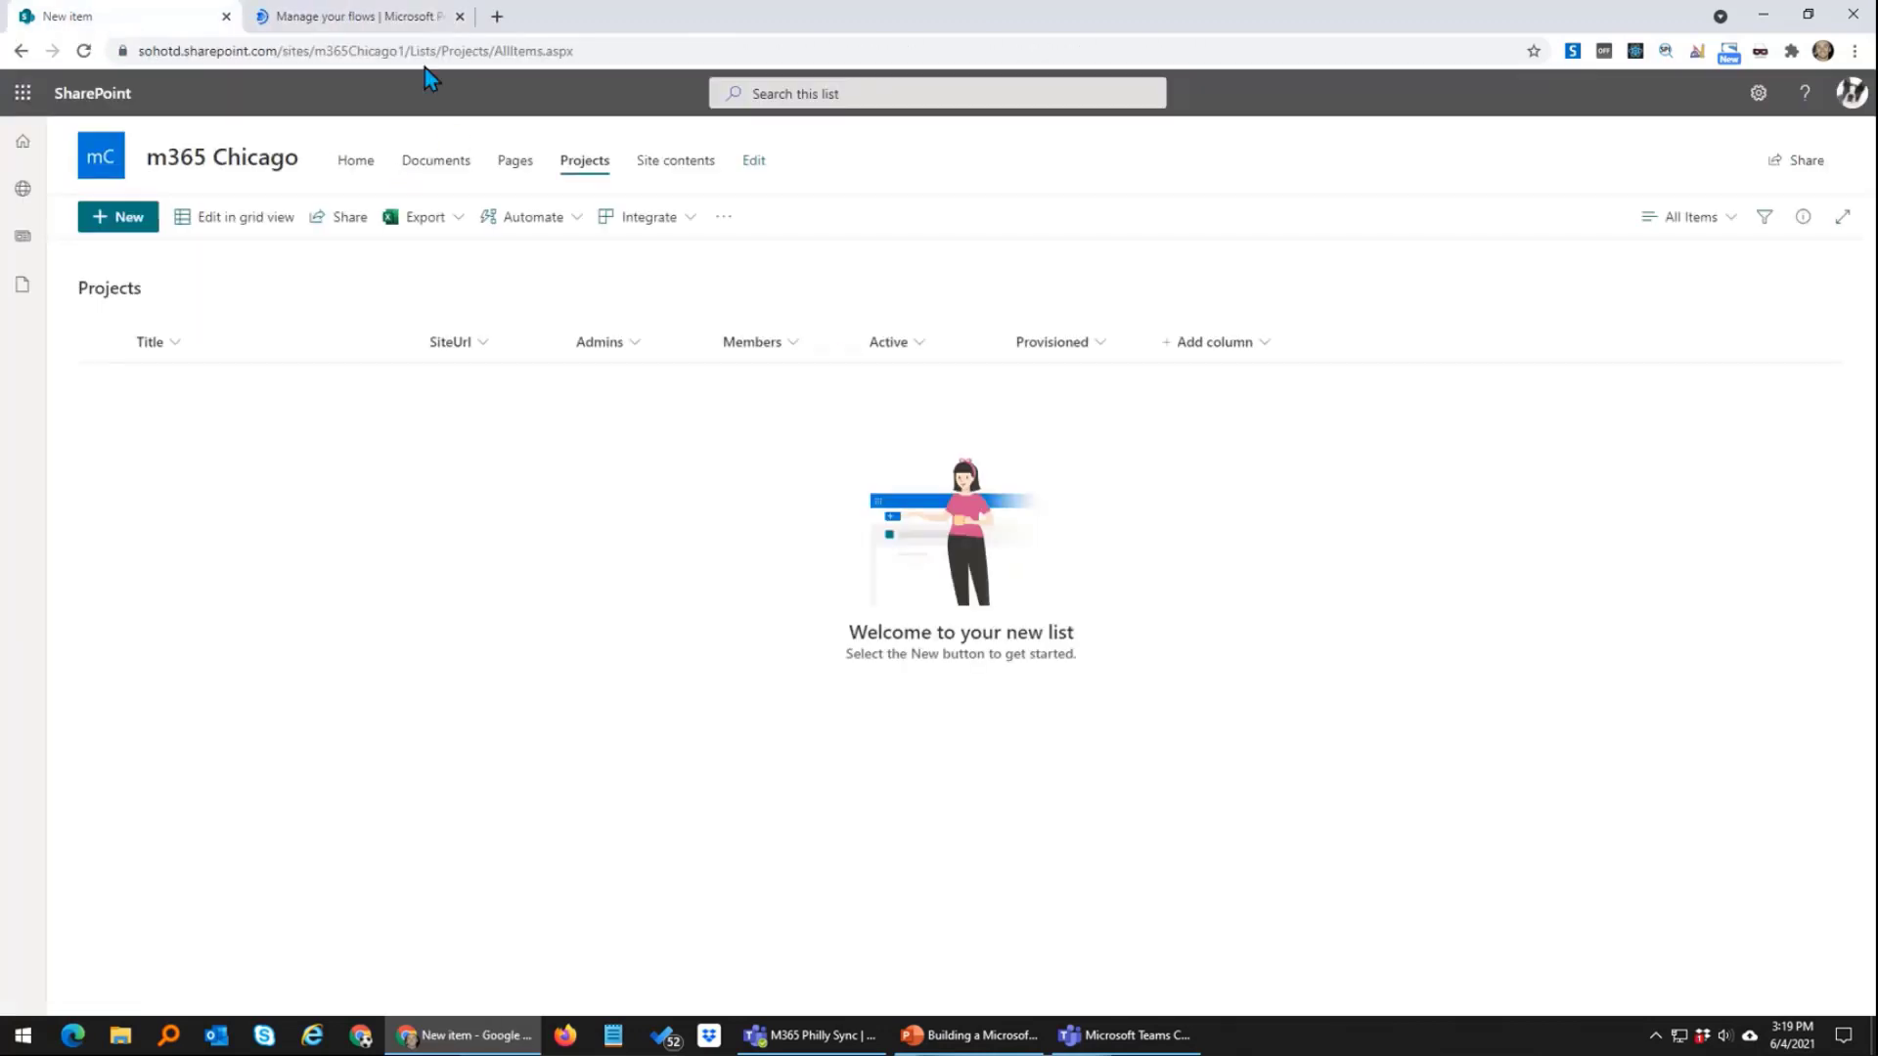
{"action": "left_click_drag", "start_coordinate": [409, 51], "coordinate": [135, 51]}
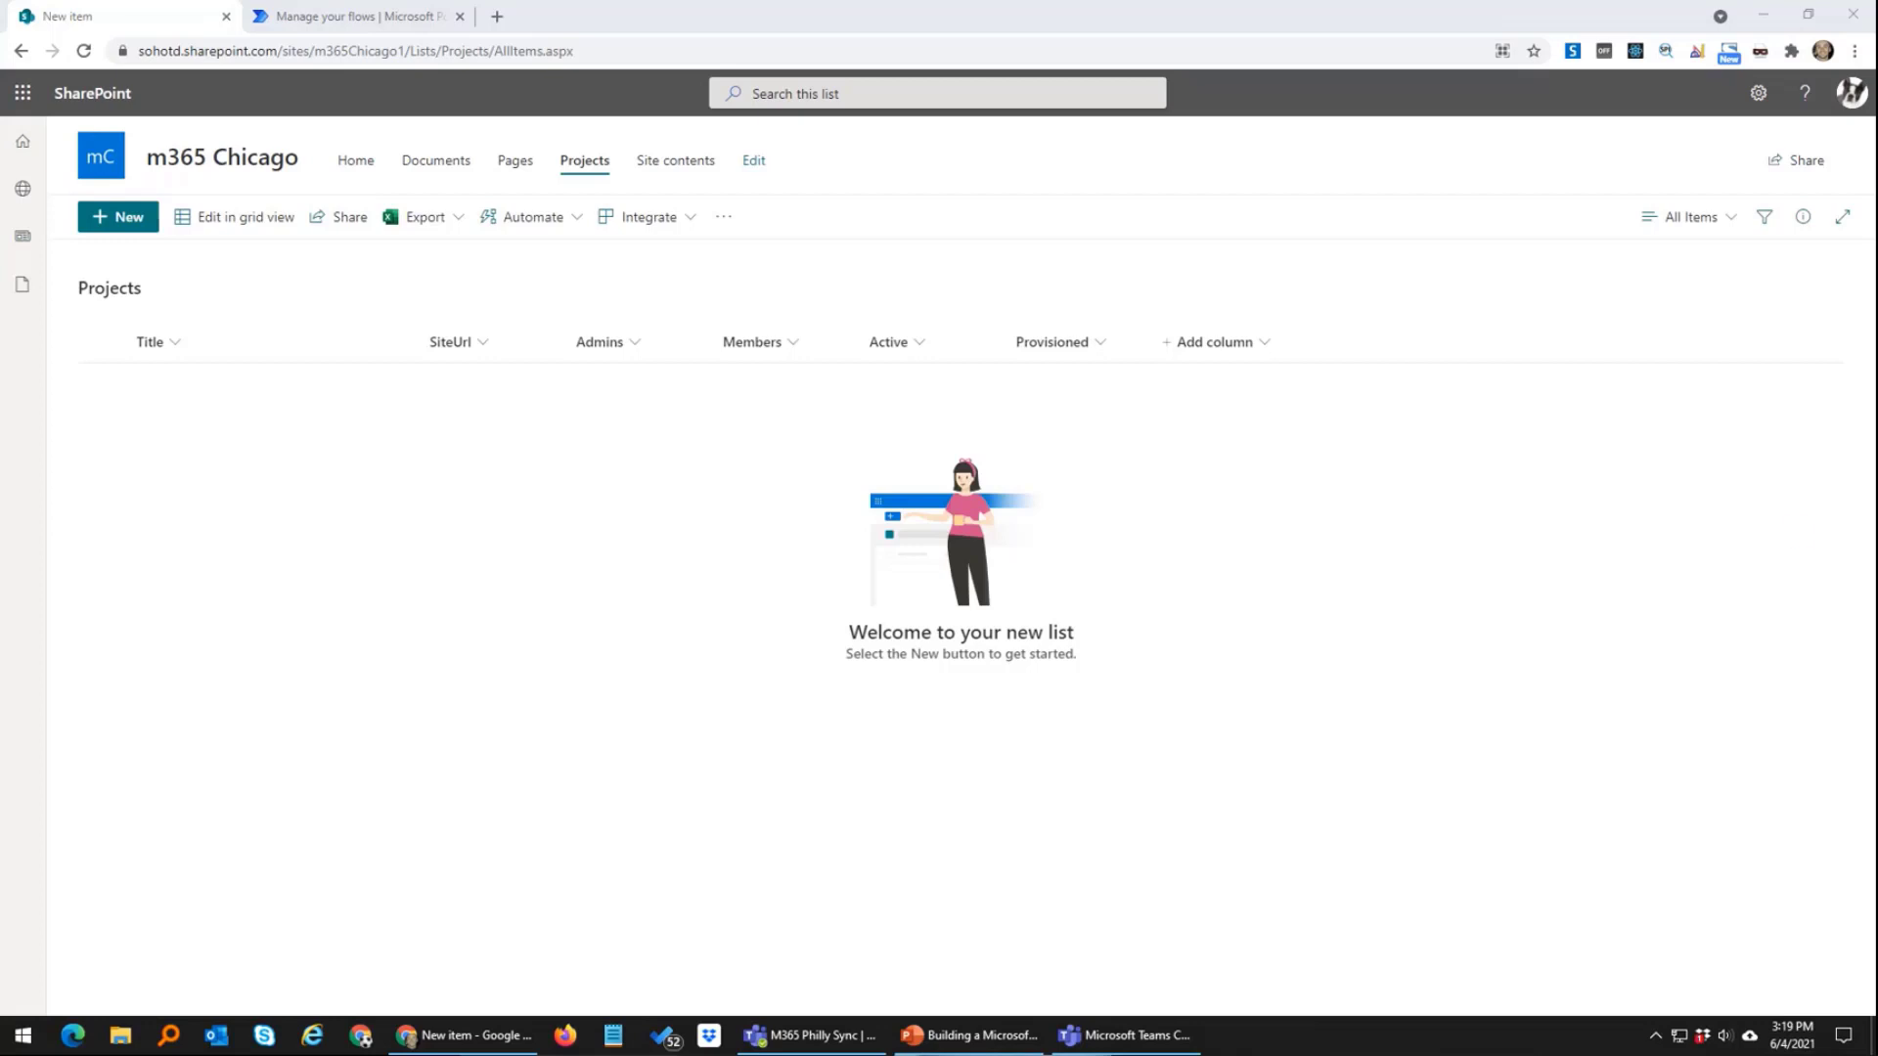
{"action": "left_click", "coordinate": [356, 16]}
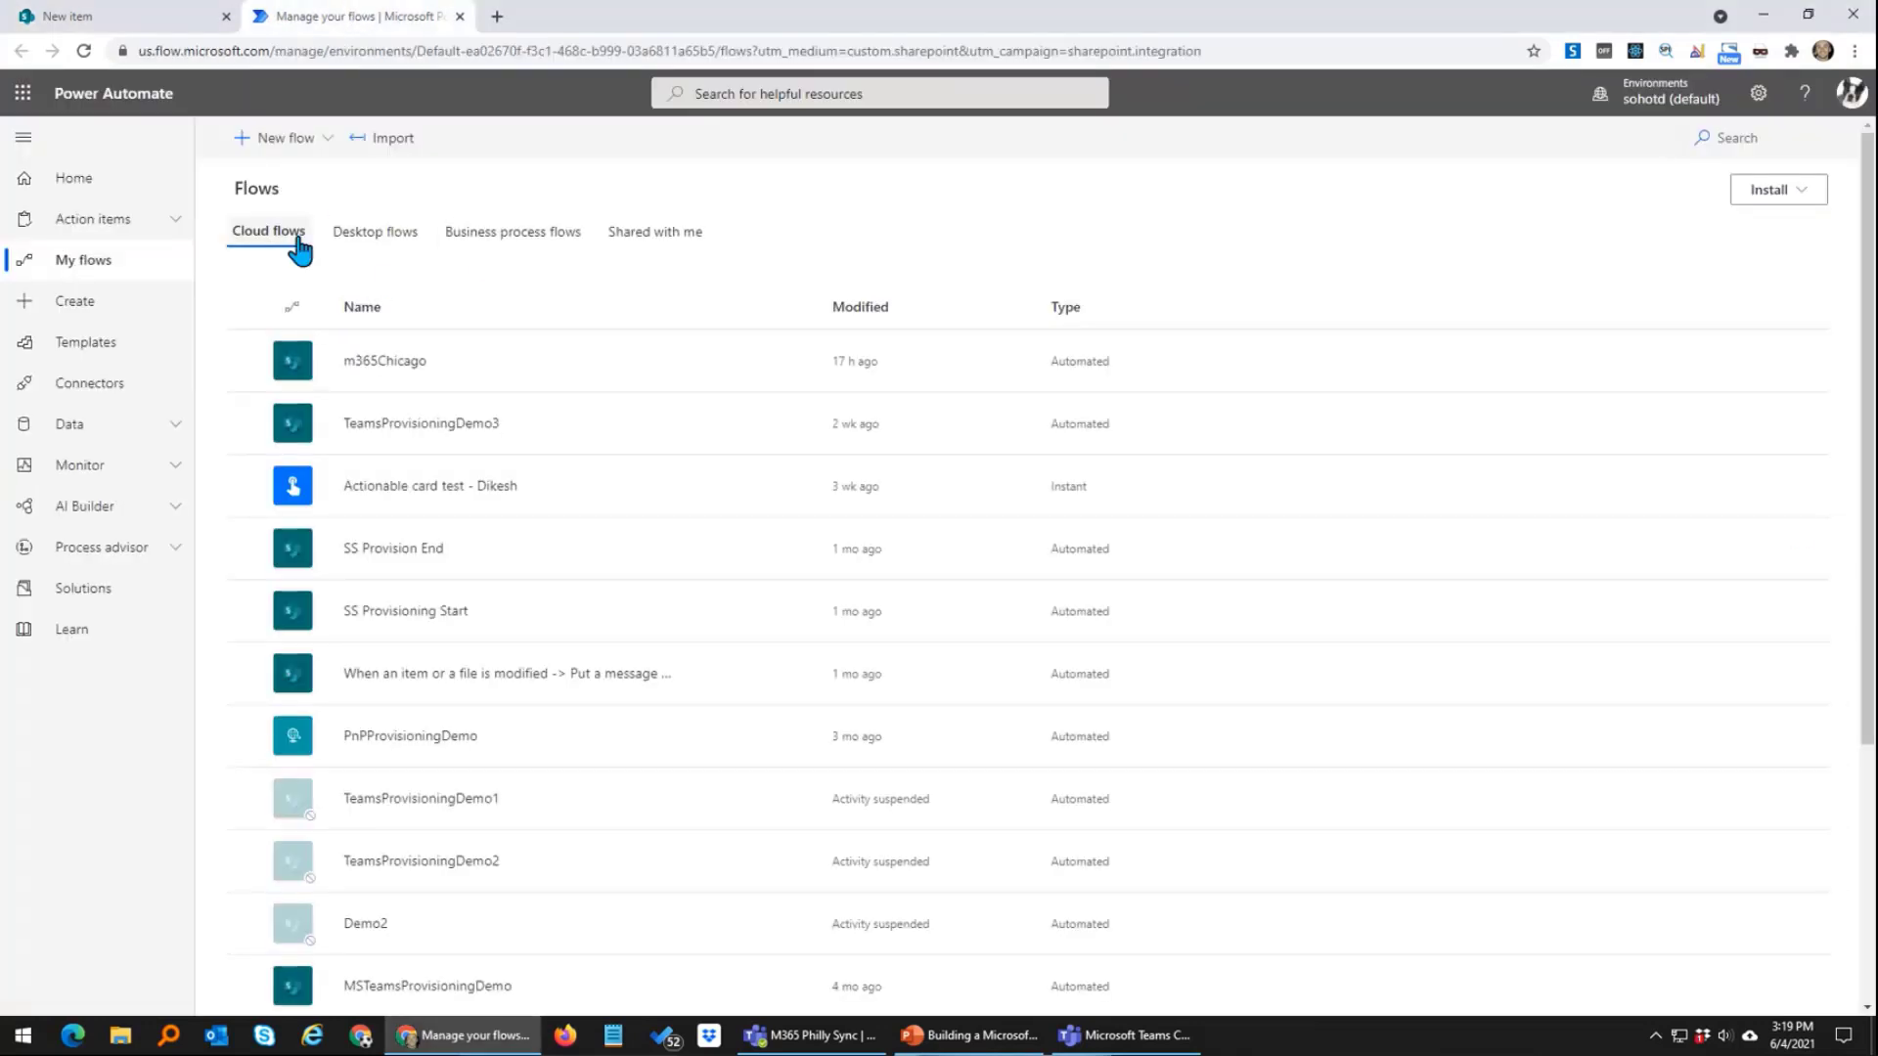
Step: Create an automated cloud flow named "m365 Chicago 1" with the SharePoint trigger "When an item is created"
{"action": "left_click", "coordinate": [306, 144]}
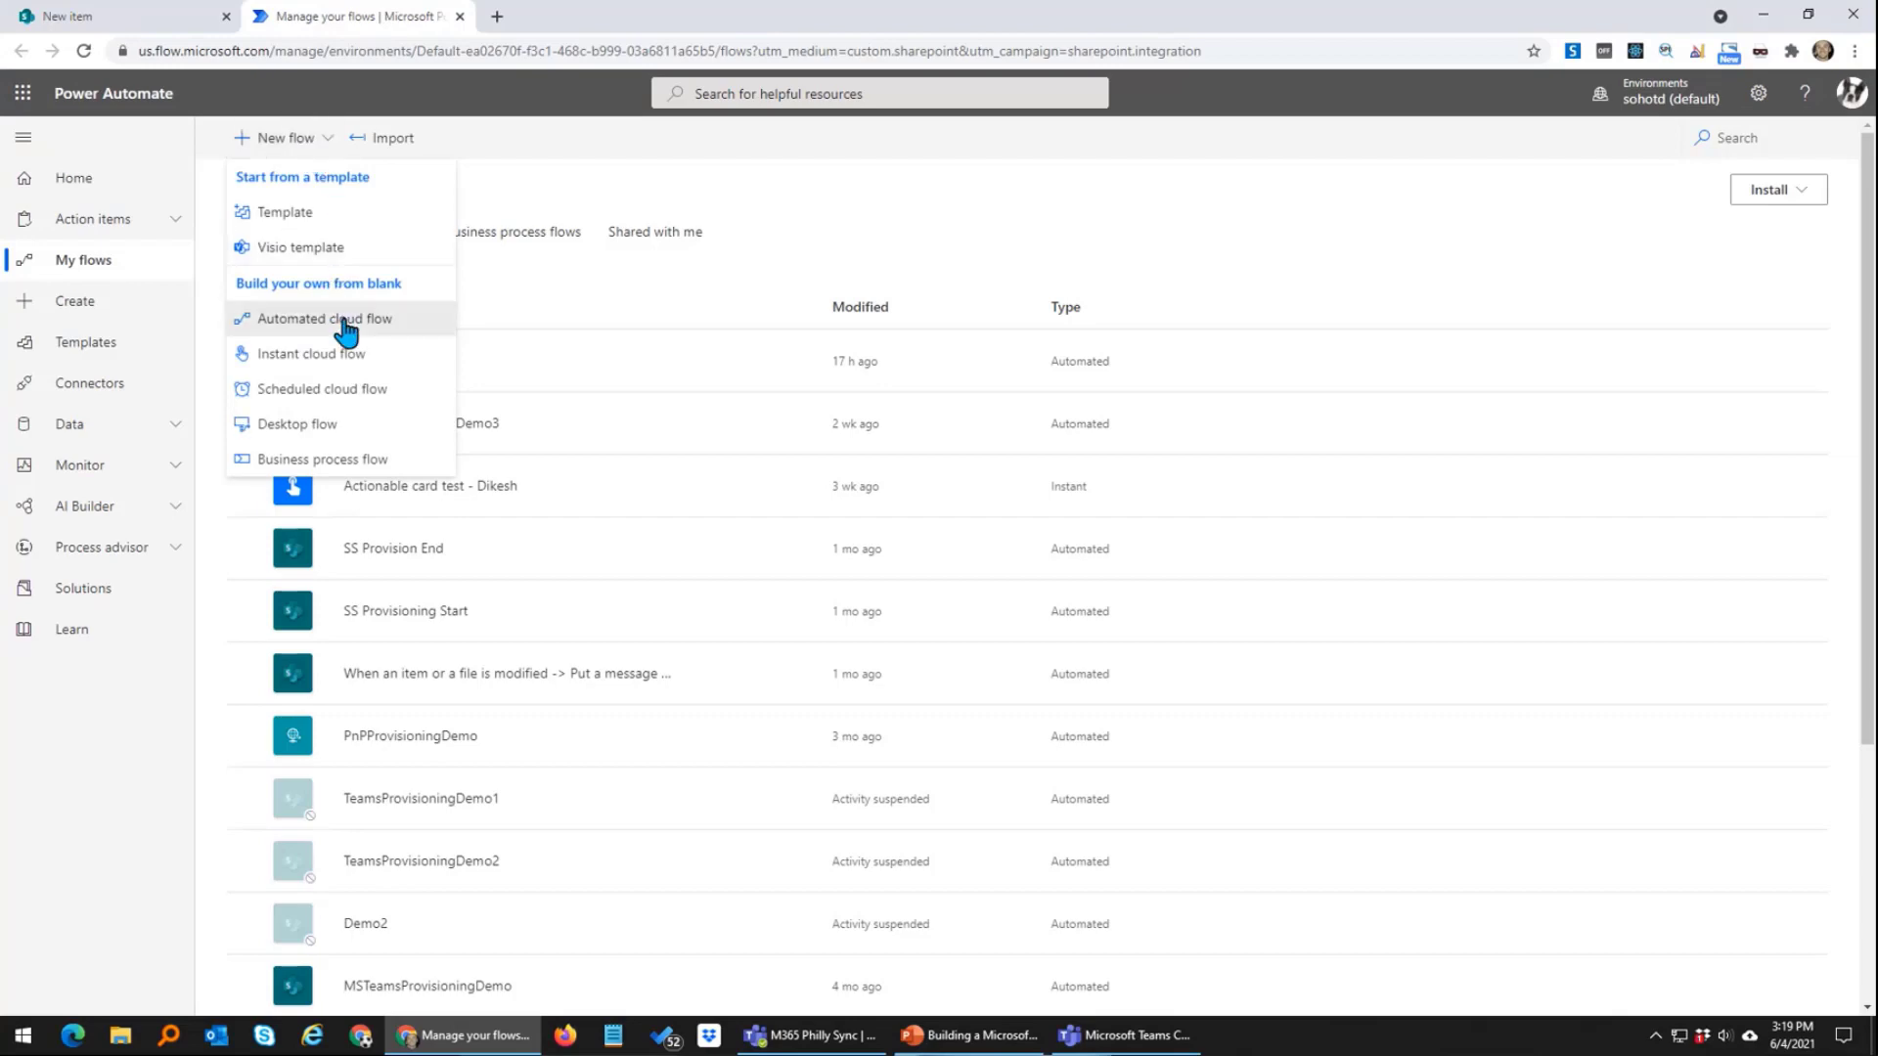
{"action": "left_click", "coordinate": [342, 318]}
{"action": "left_click", "coordinate": [1077, 366]}
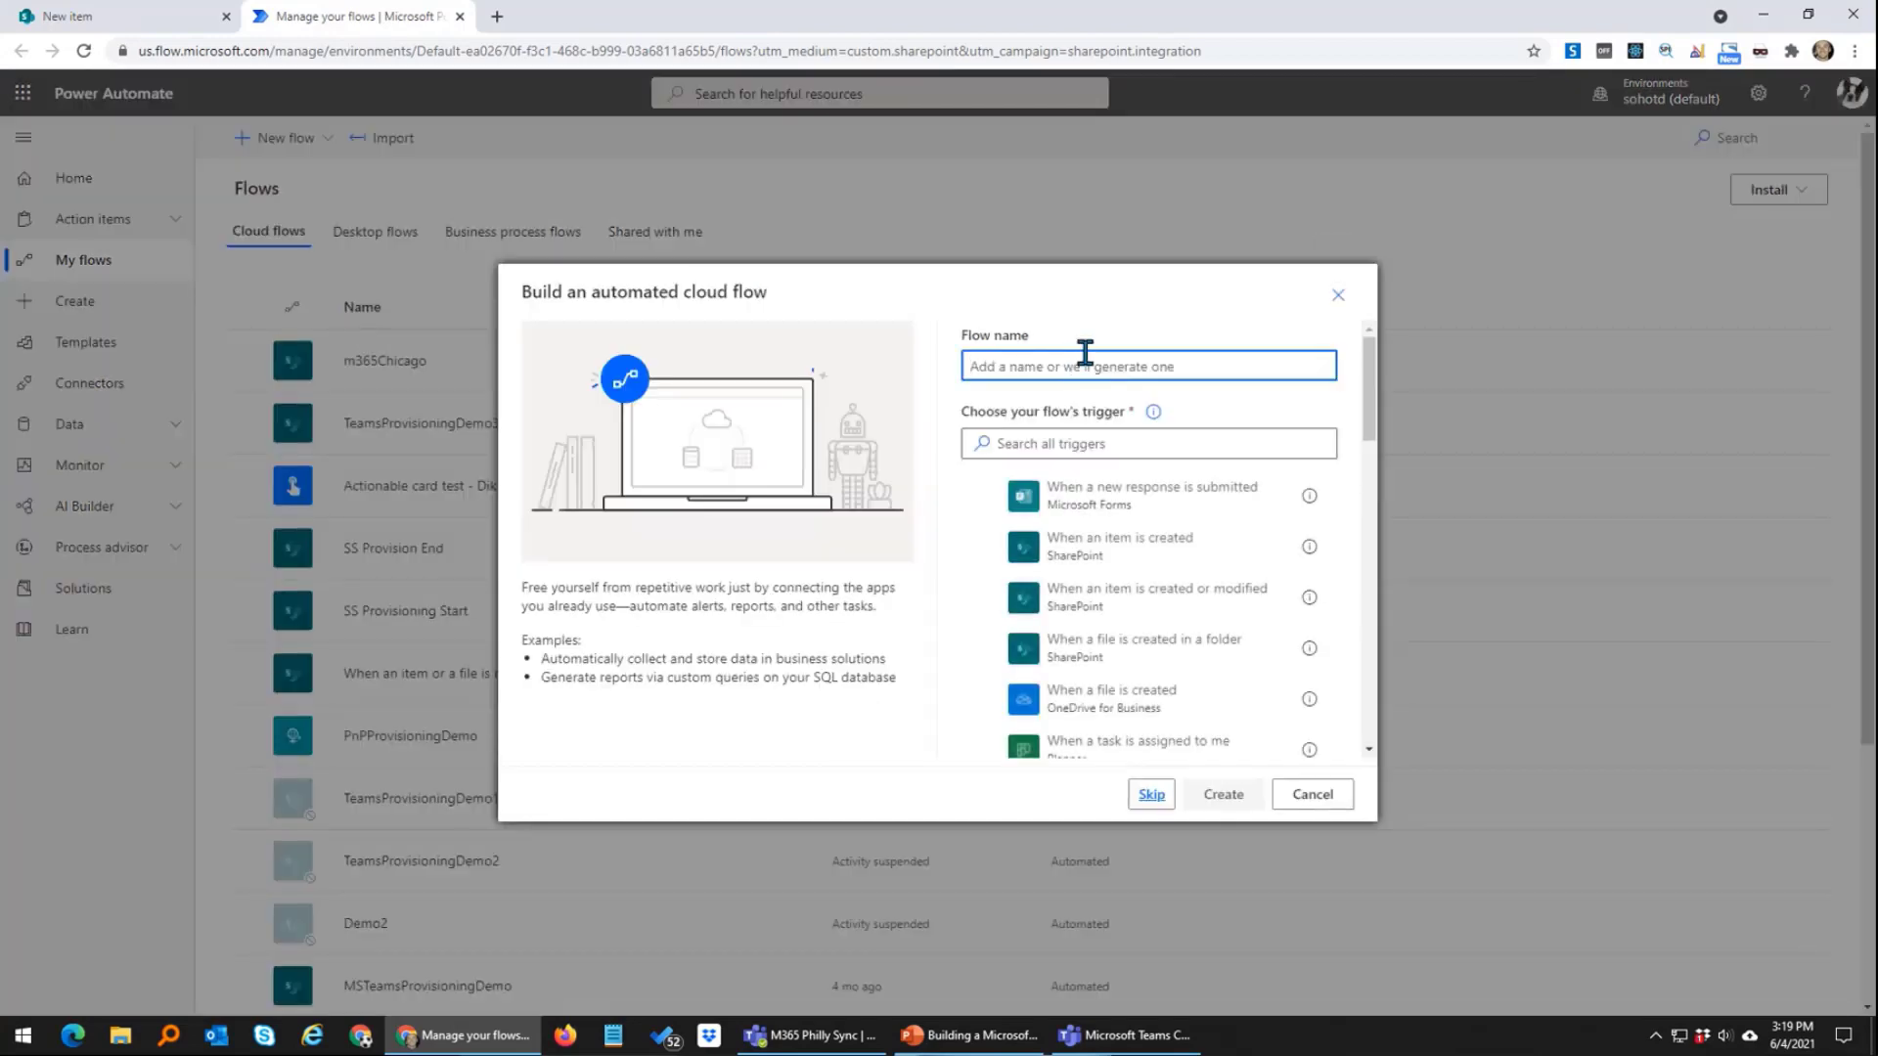
{"action": "type", "text": "m365 Chicago 1"}
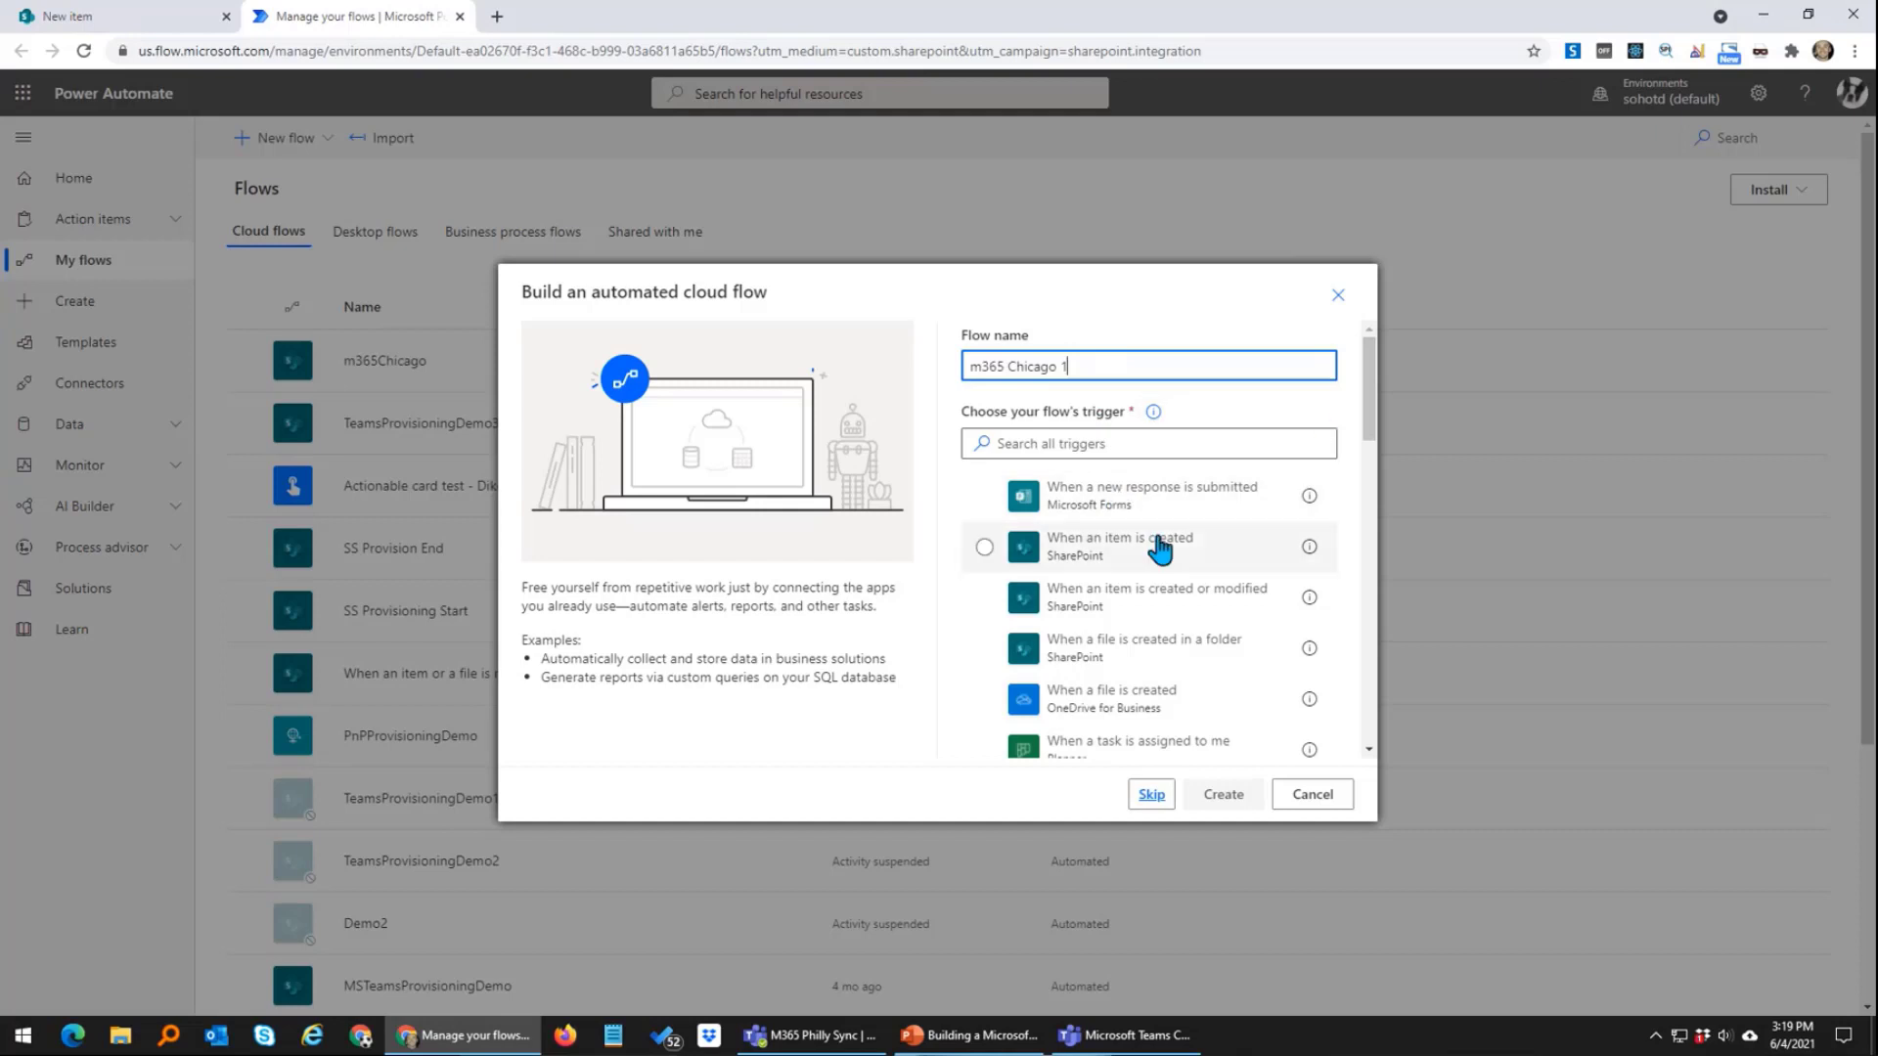
{"action": "left_click", "coordinate": [1130, 557]}
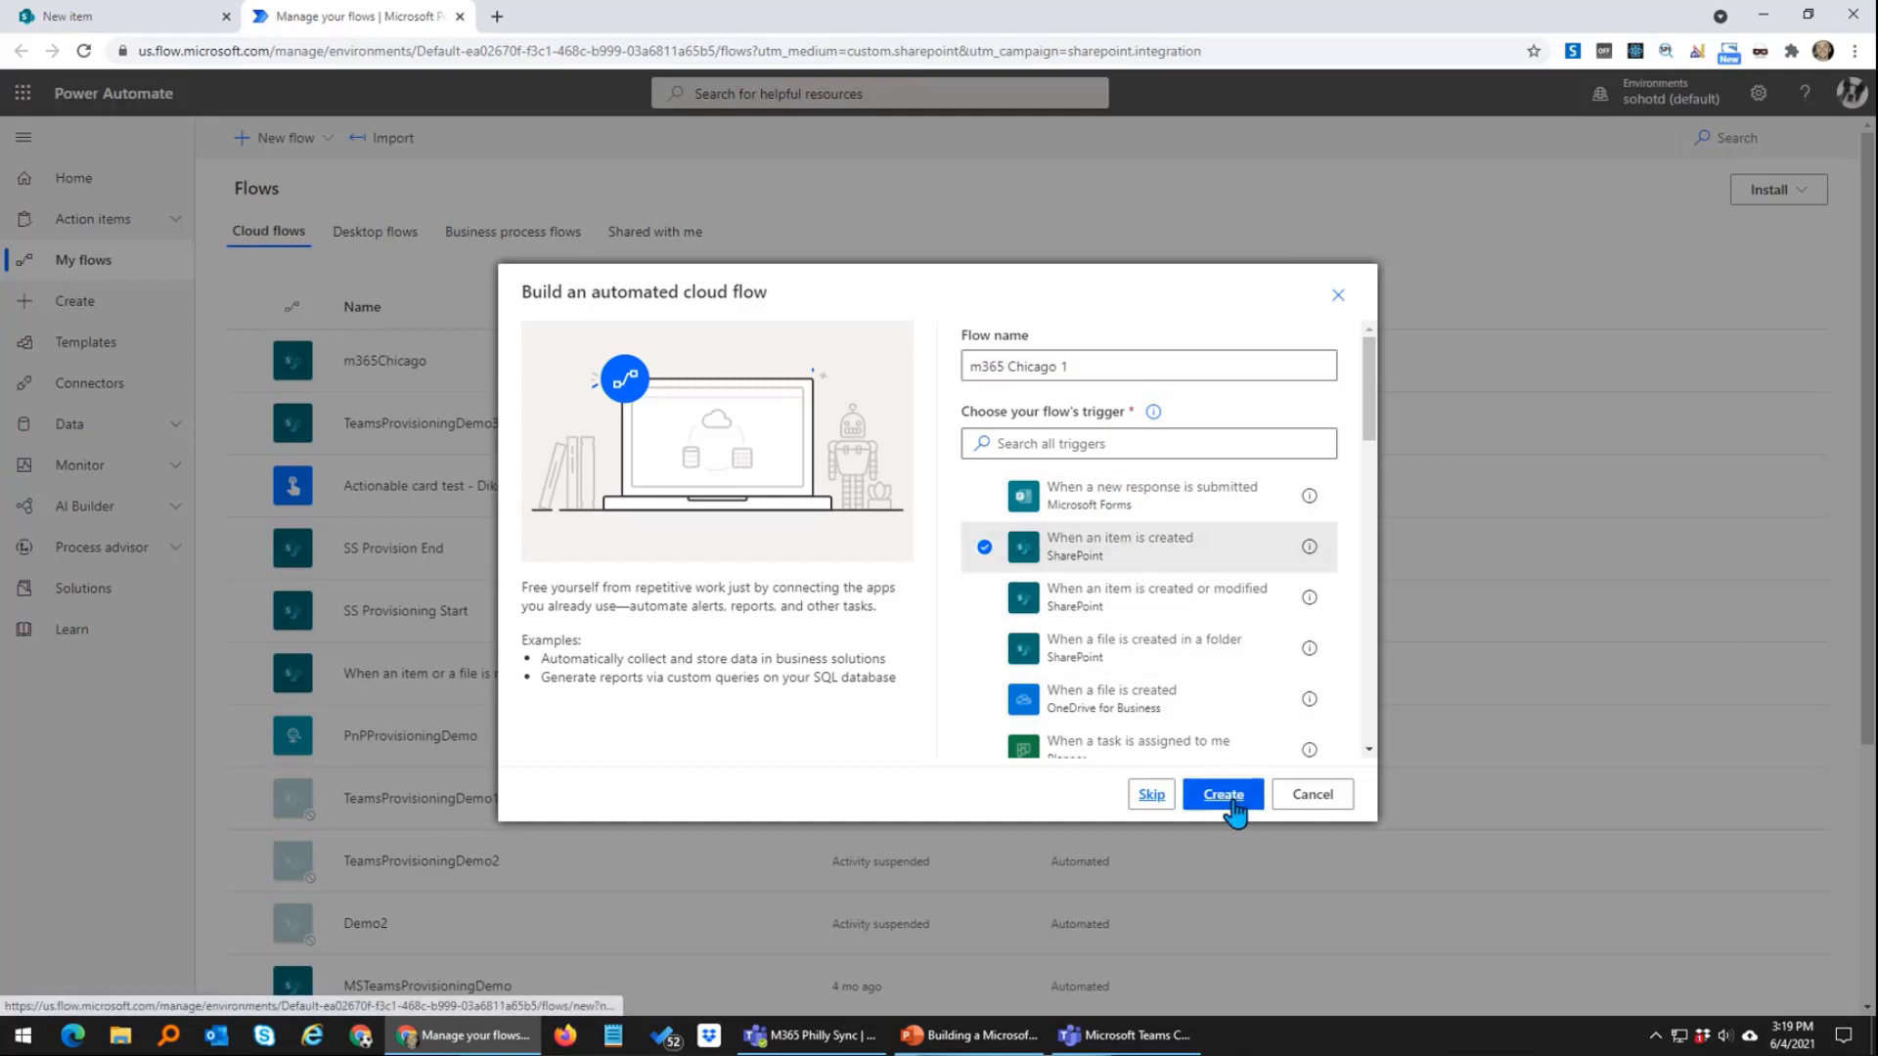
{"action": "left_click", "coordinate": [1233, 801]}
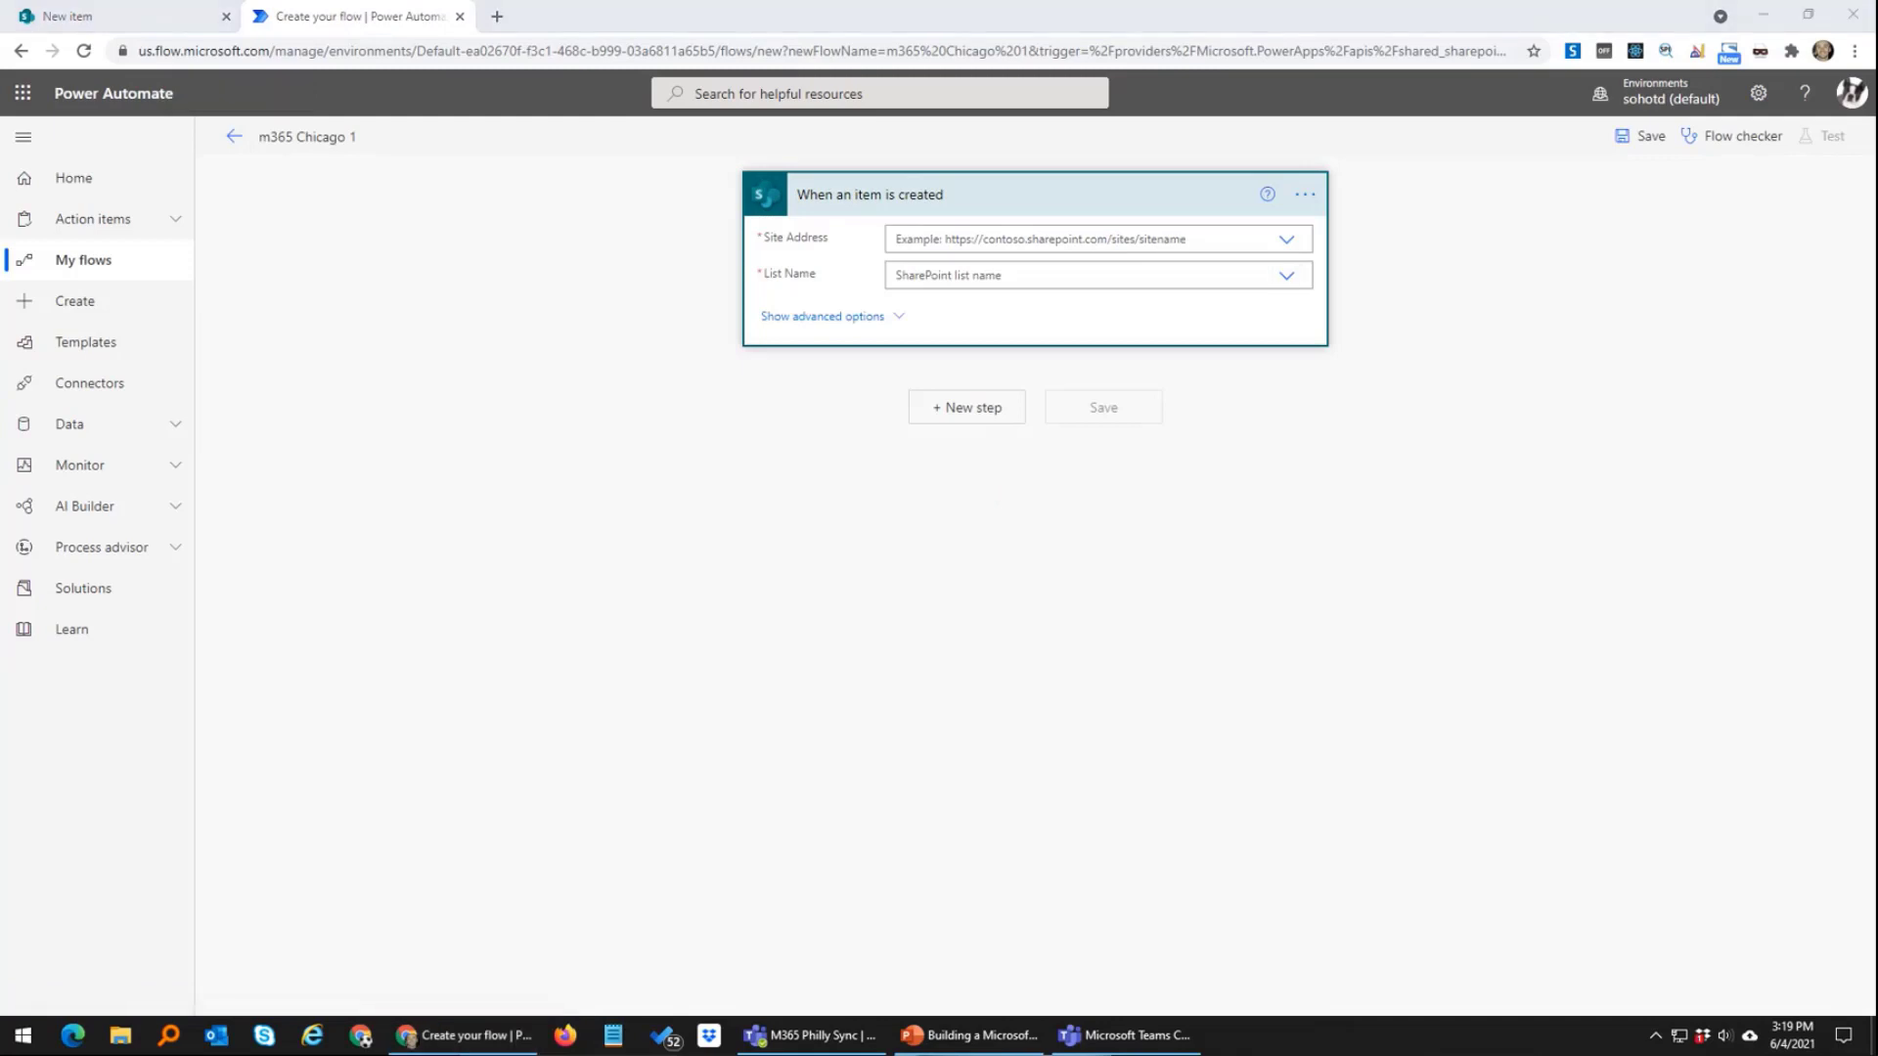
Step: Set the trigger's site address to the m365 Chicago site (sites/m365Chicago1) and its list name to Projects
{"action": "left_click", "coordinate": [1287, 241]}
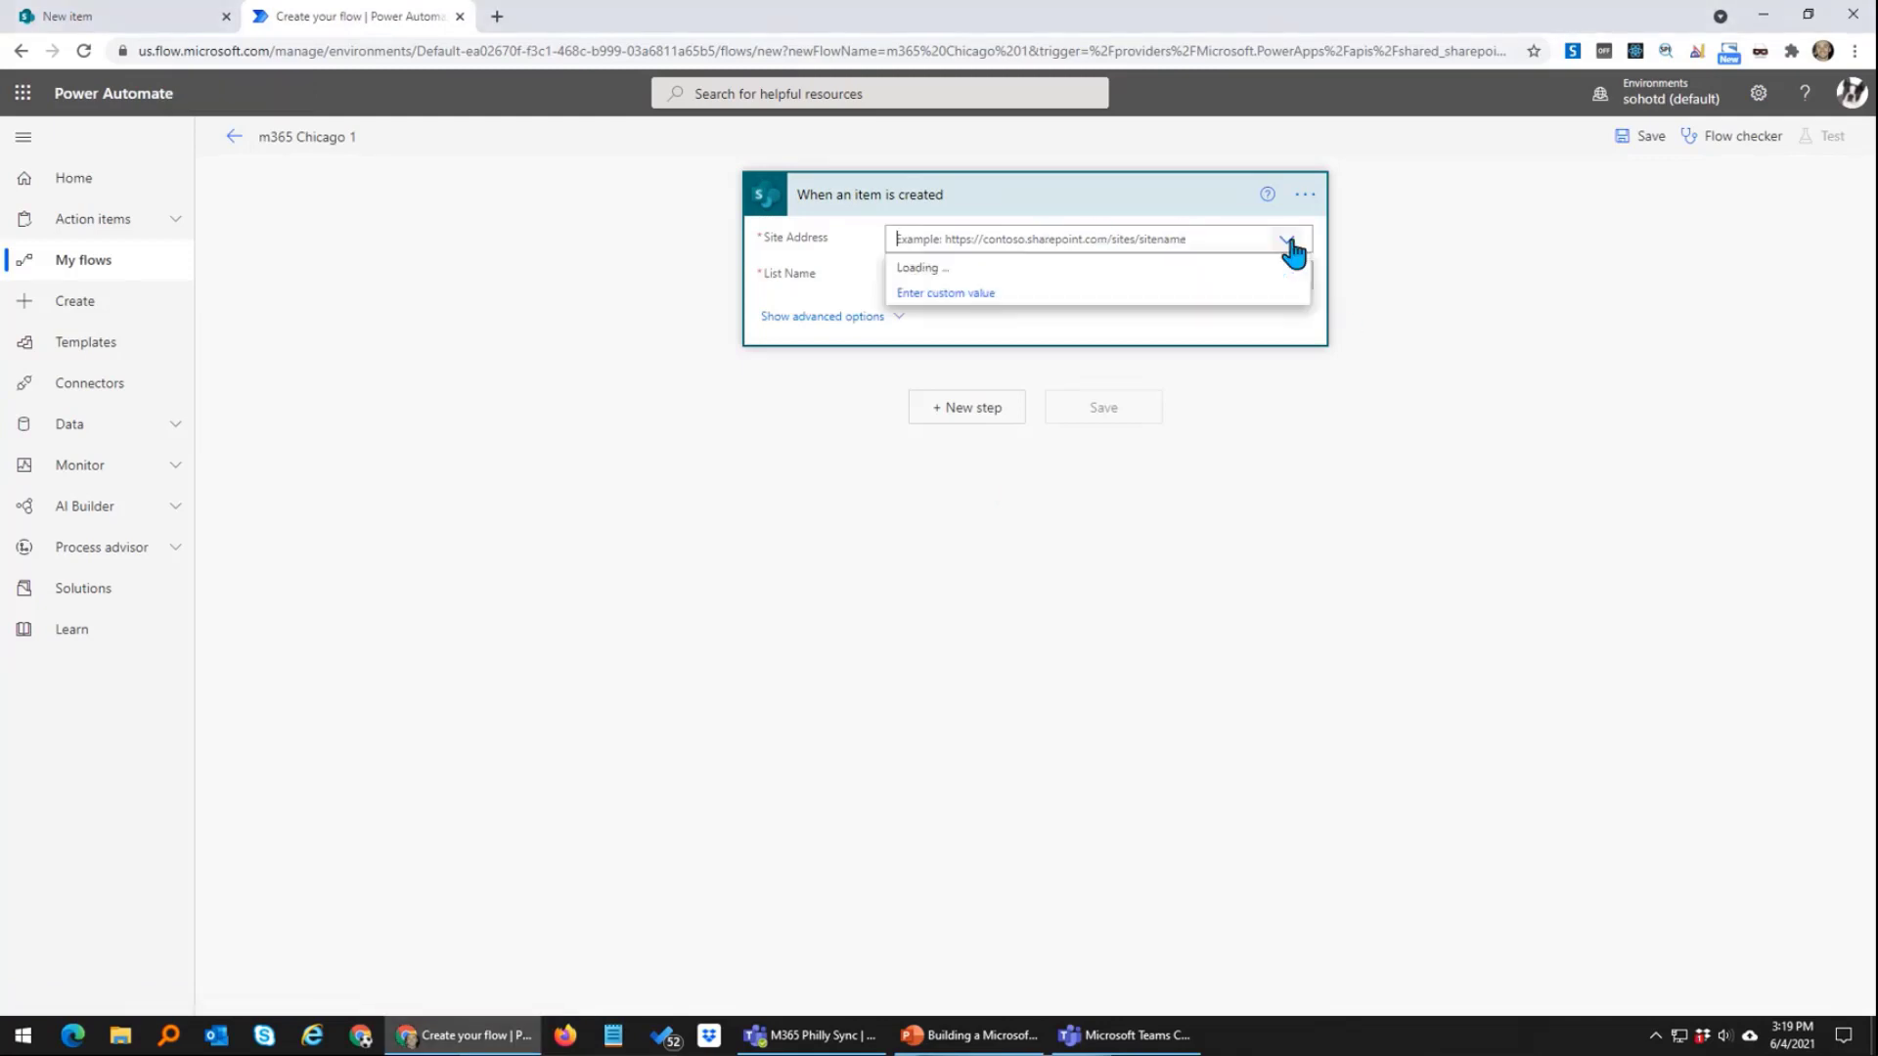
{"action": "left_click", "coordinate": [1287, 245]}
{"action": "left_click", "coordinate": [1285, 241]}
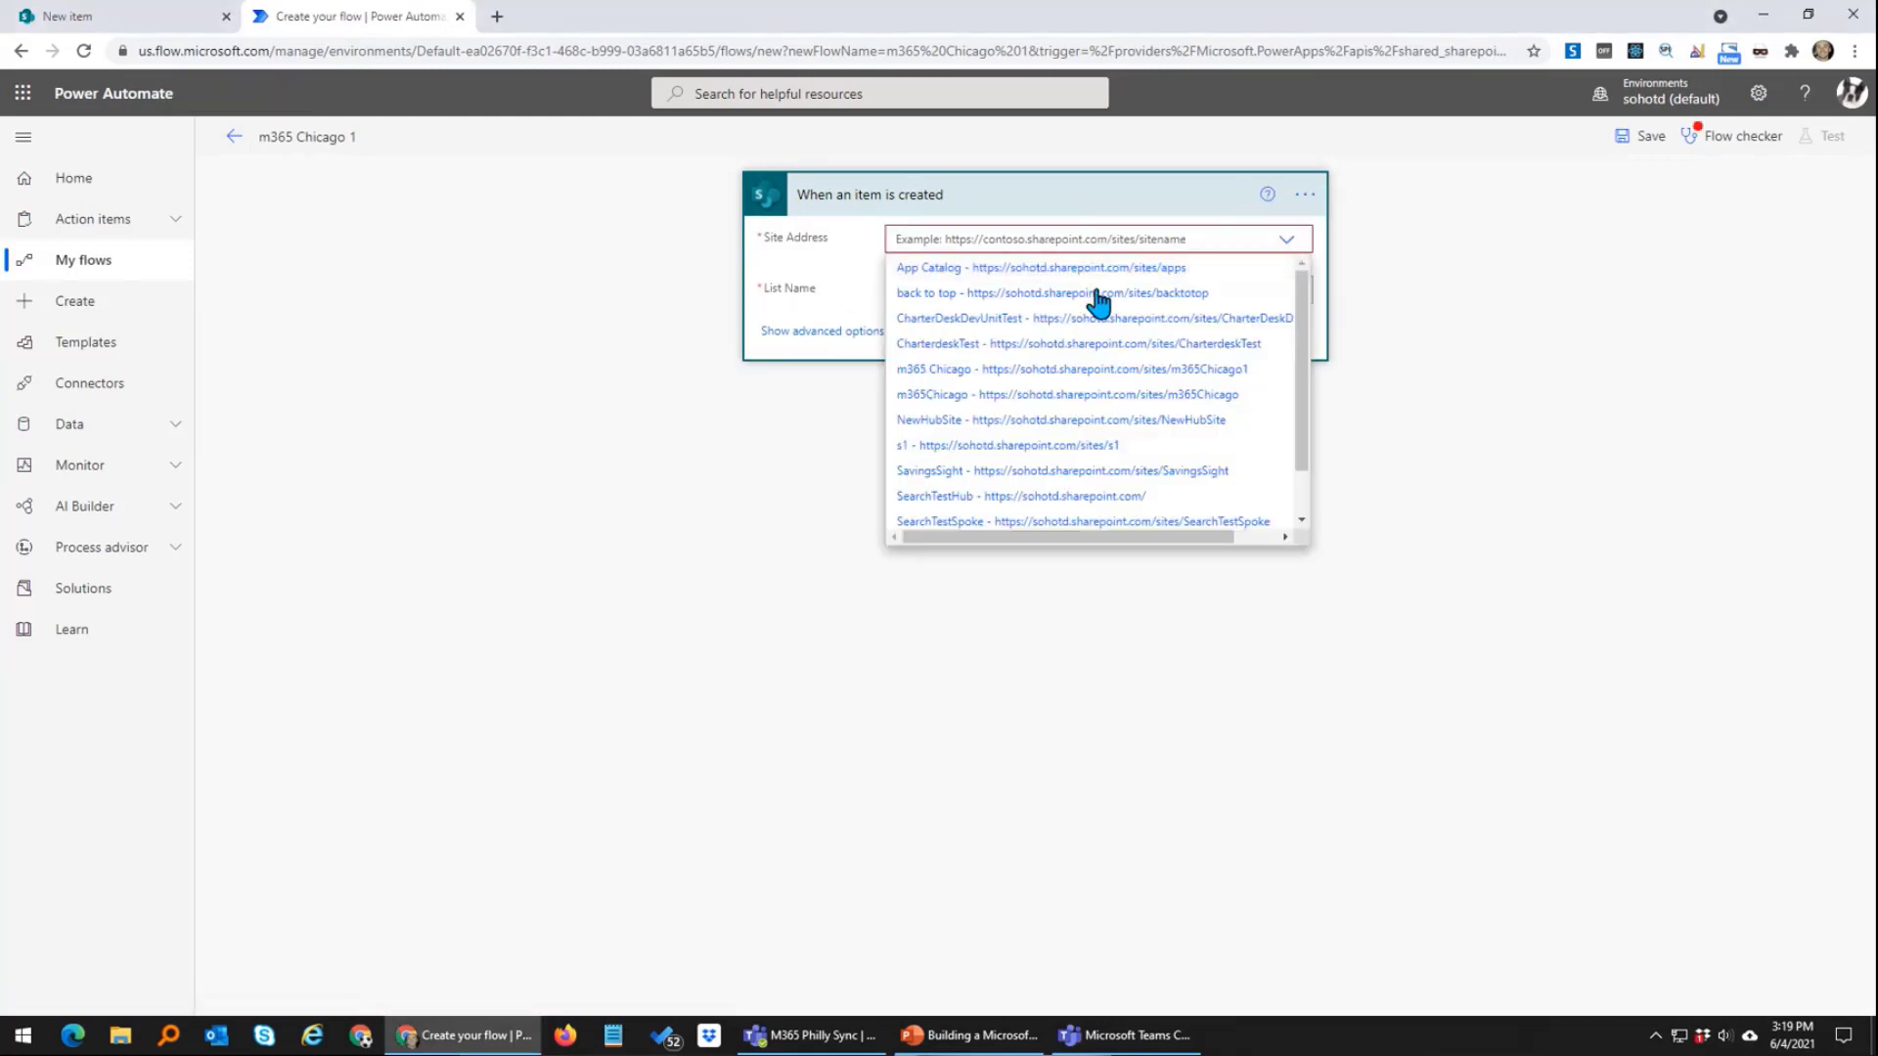
{"action": "left_click", "coordinate": [1286, 243]}
{"action": "left_click", "coordinate": [1287, 242]}
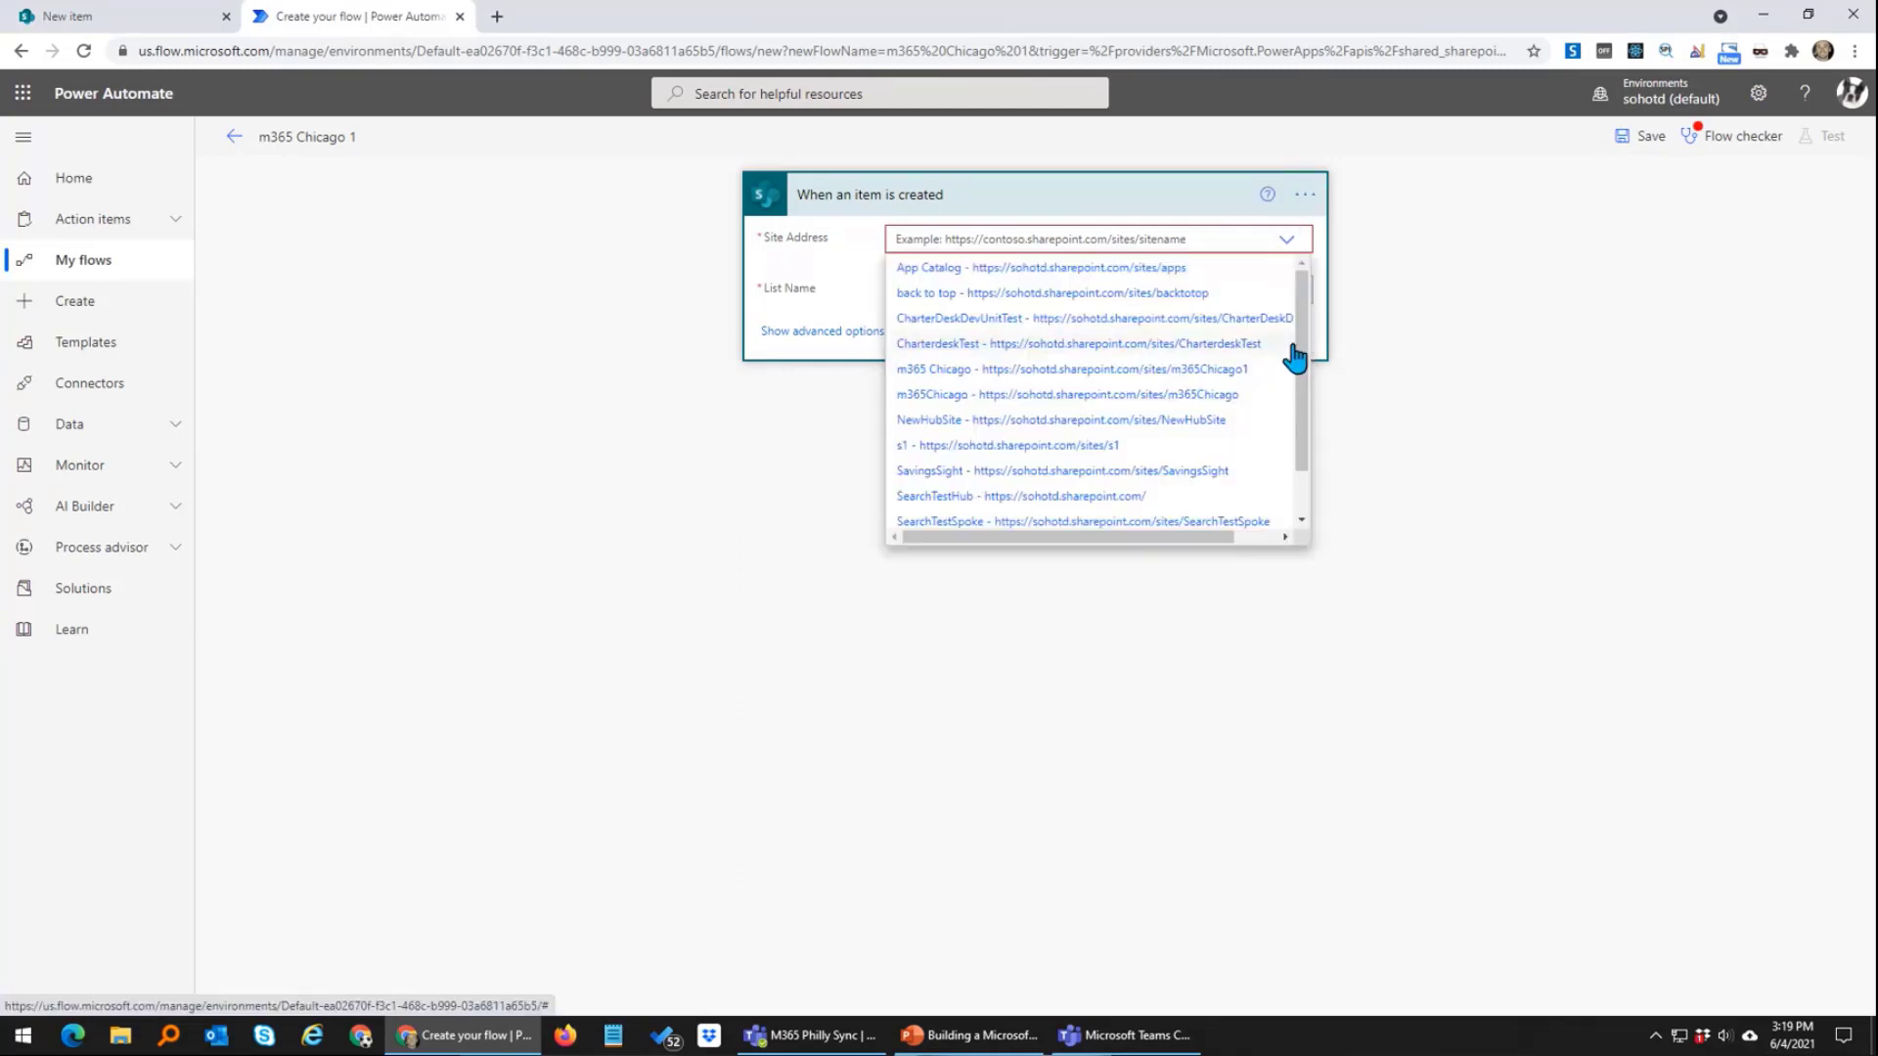
{"action": "scroll", "coordinate": [1304, 440], "scroll_direction": "down", "scroll_amount": 3}
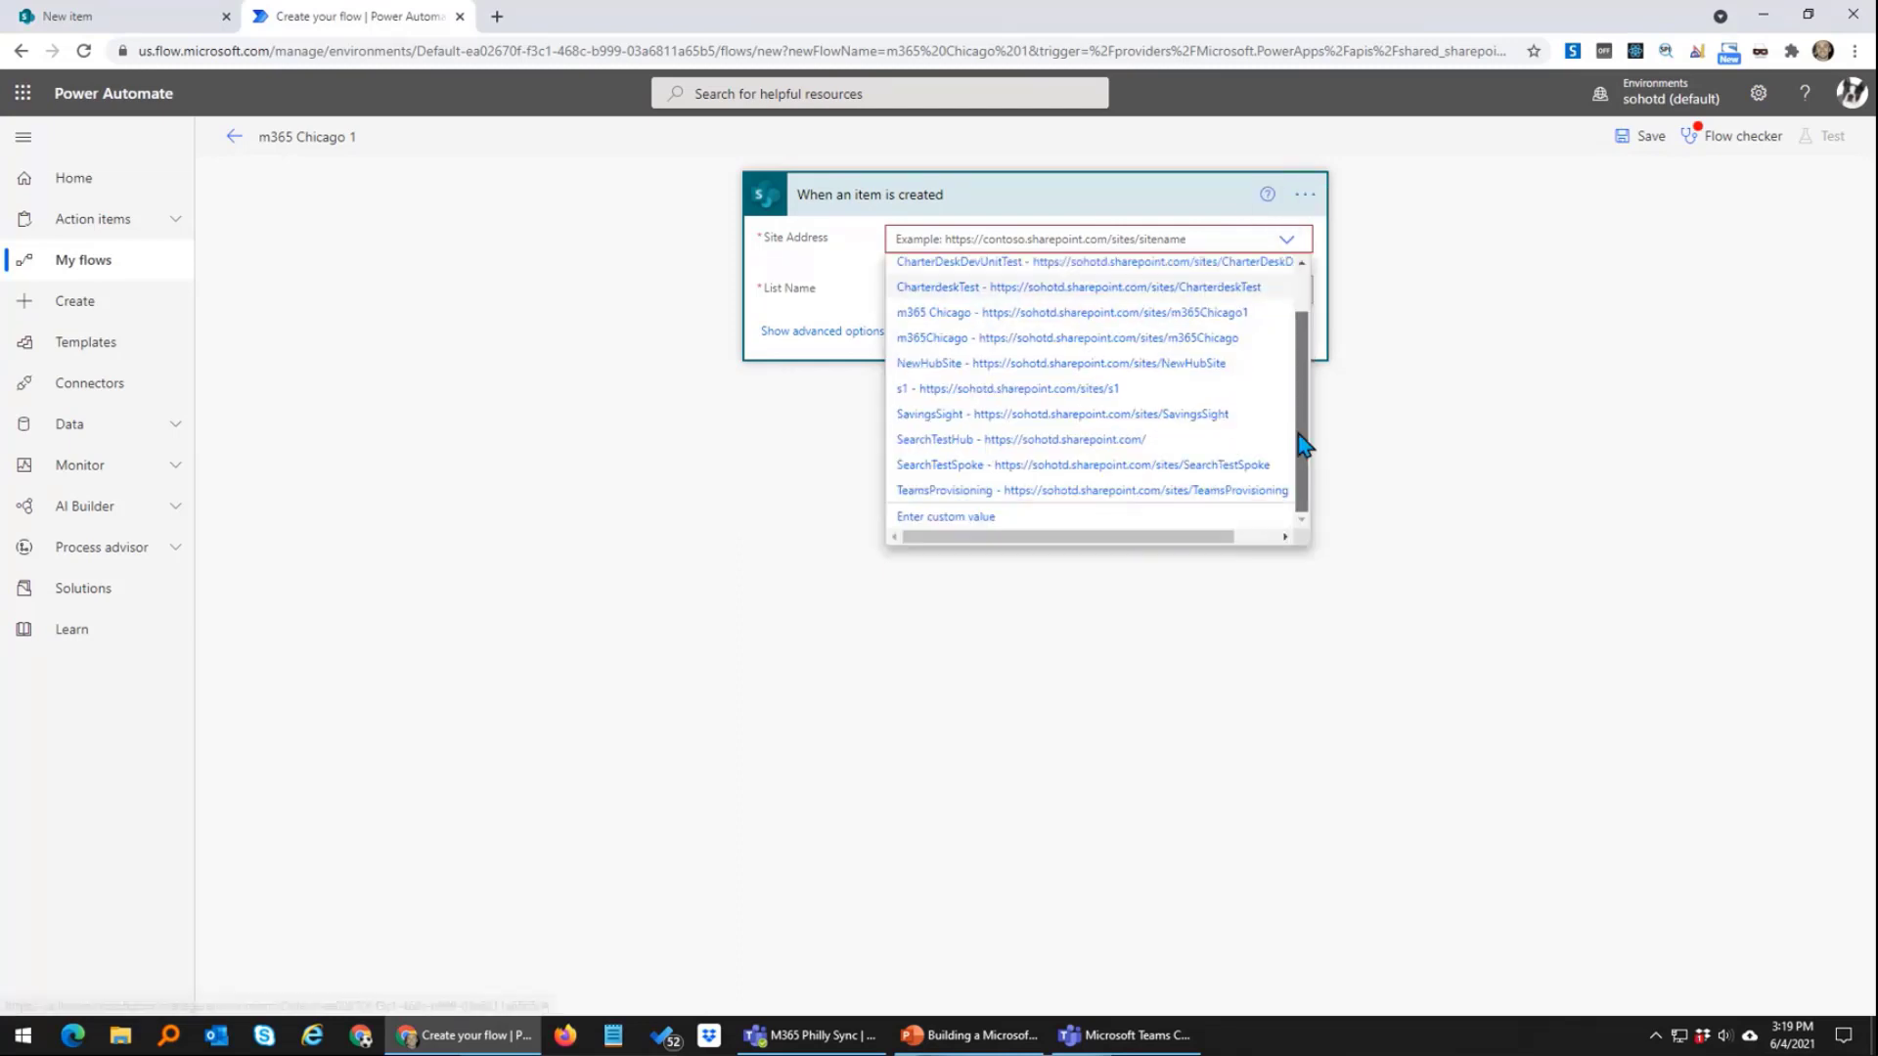
{"action": "left_click", "coordinate": [1013, 323]}
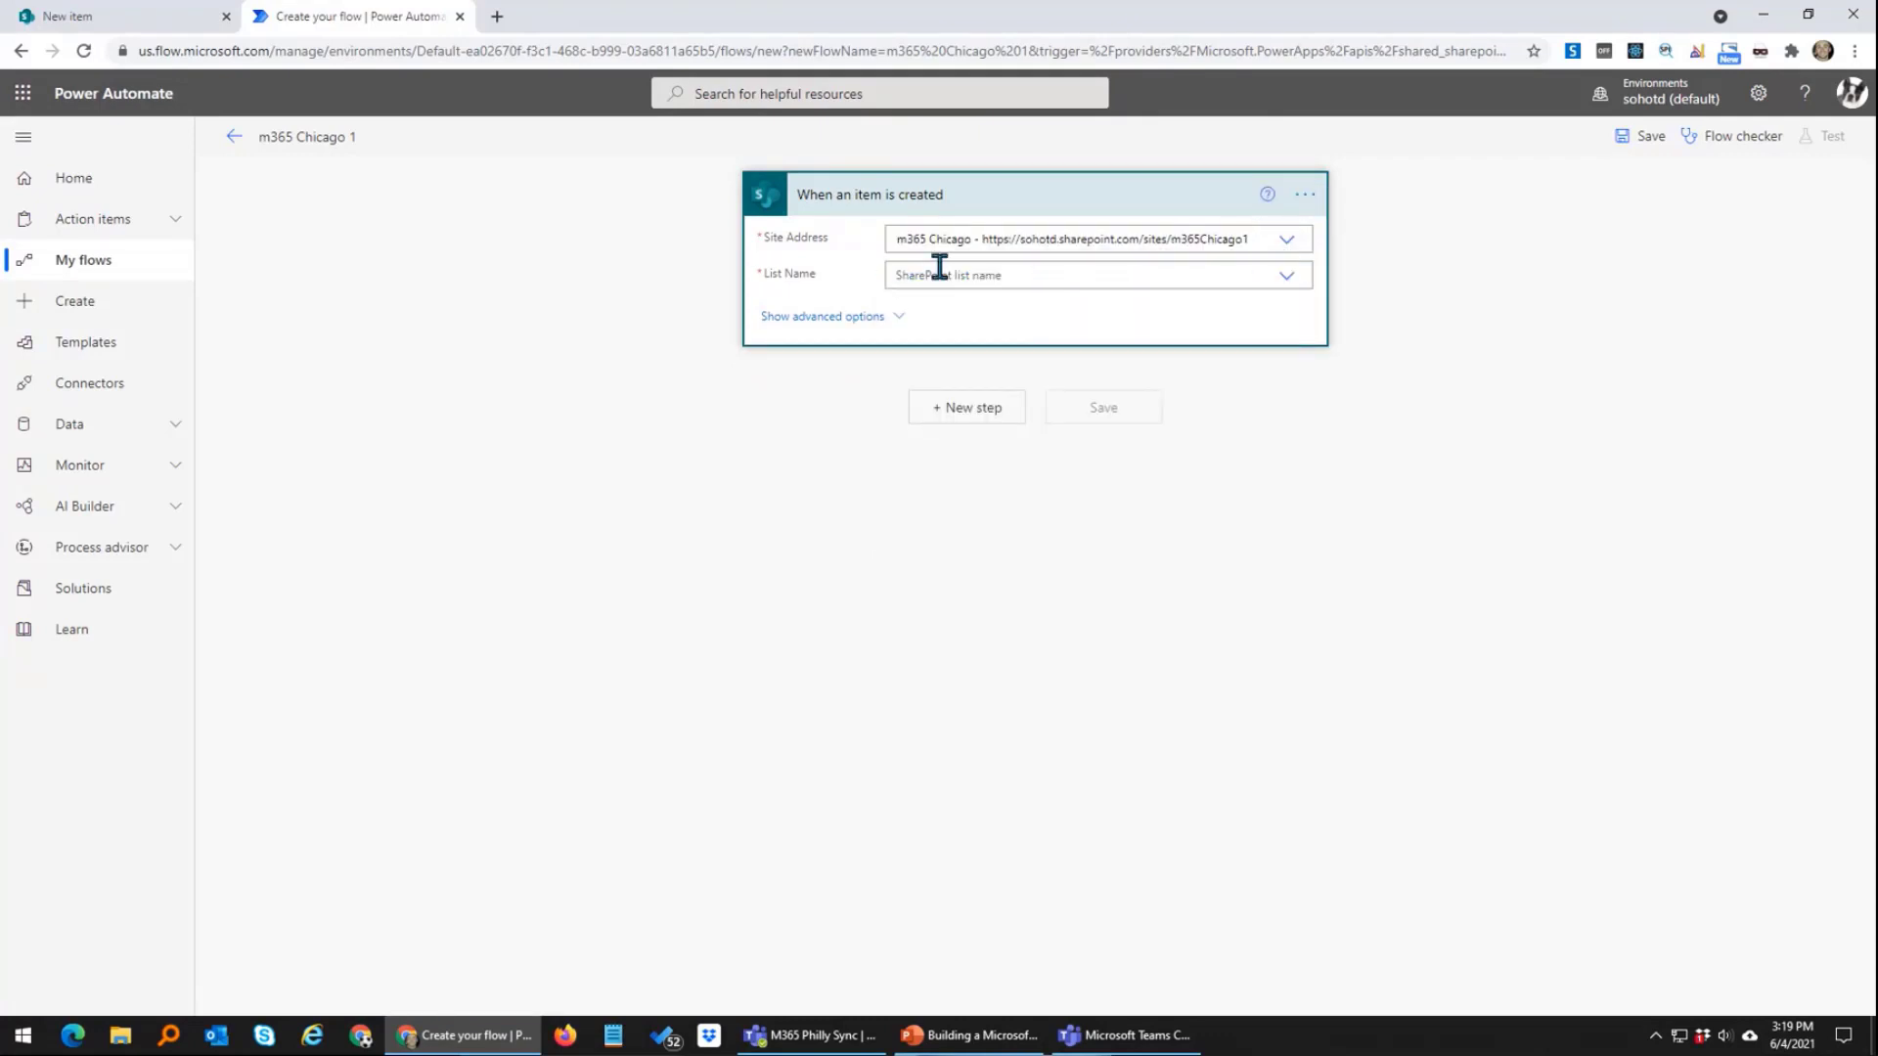
{"action": "left_click", "coordinate": [1251, 275]}
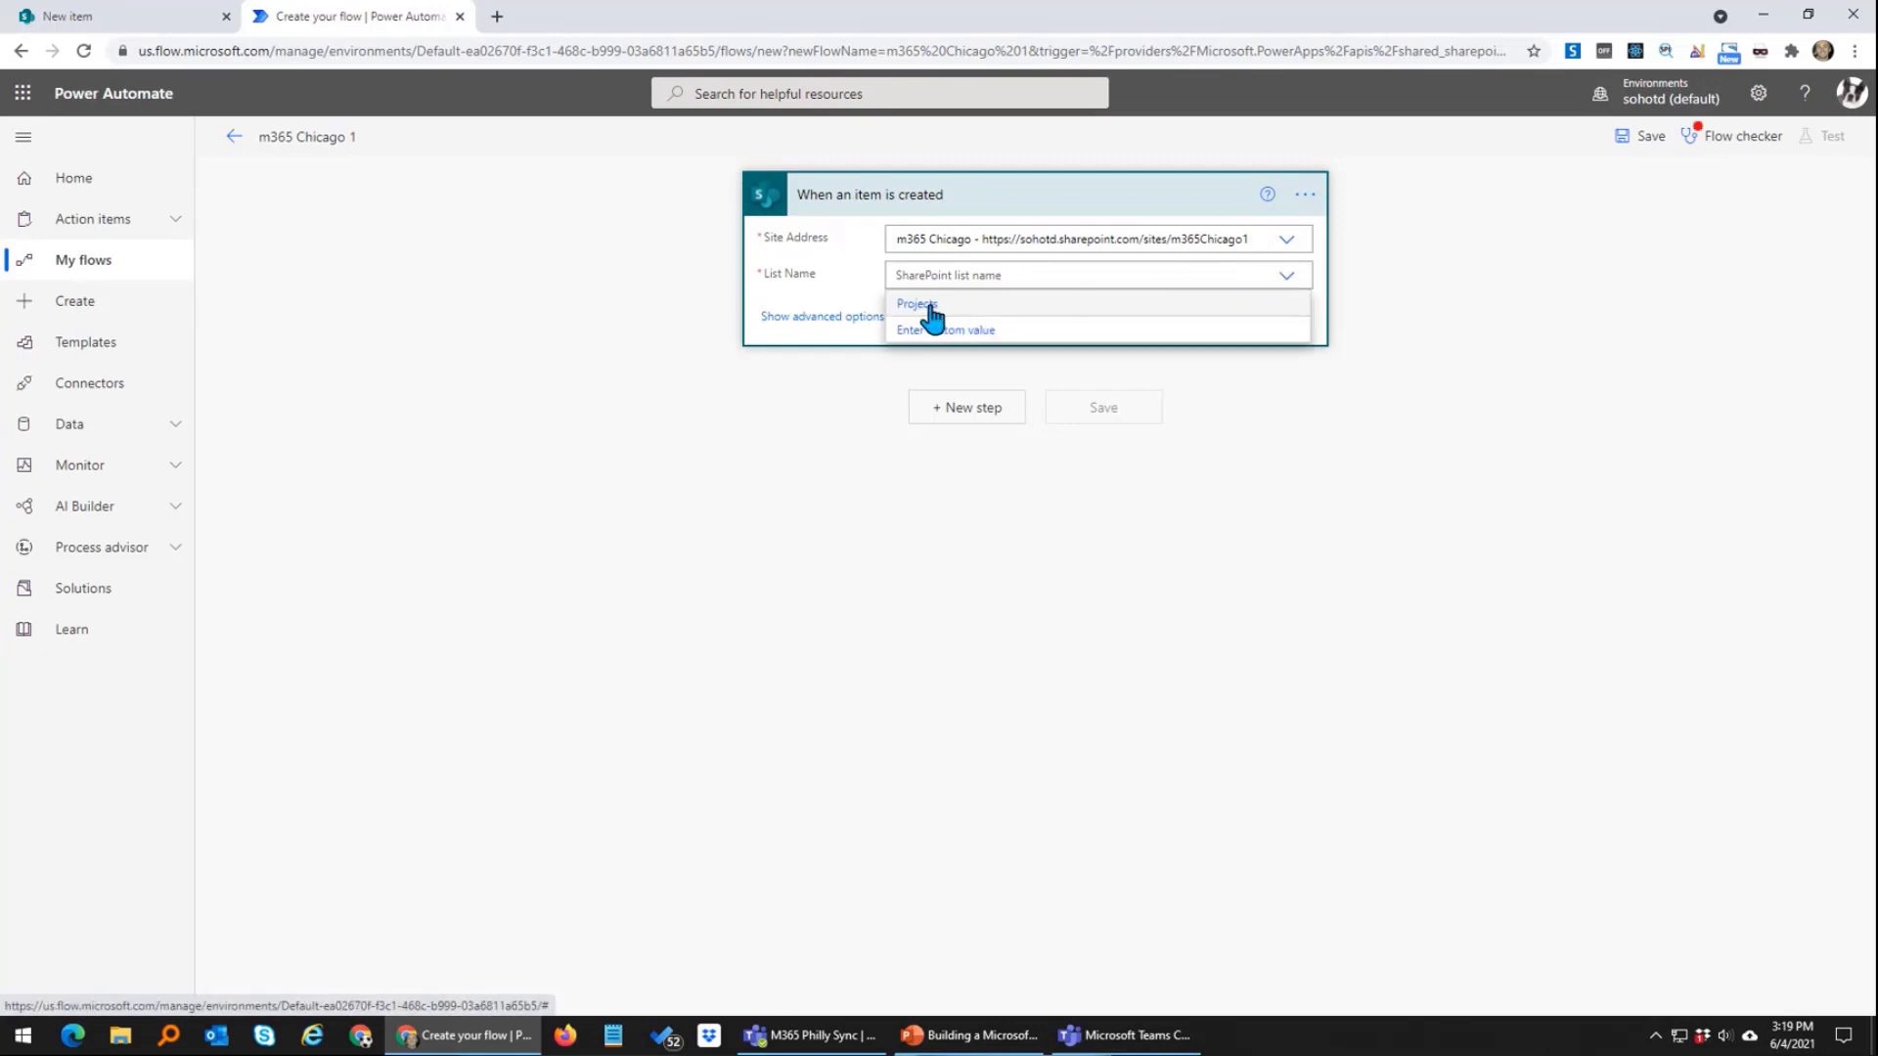
{"action": "left_click", "coordinate": [929, 305]}
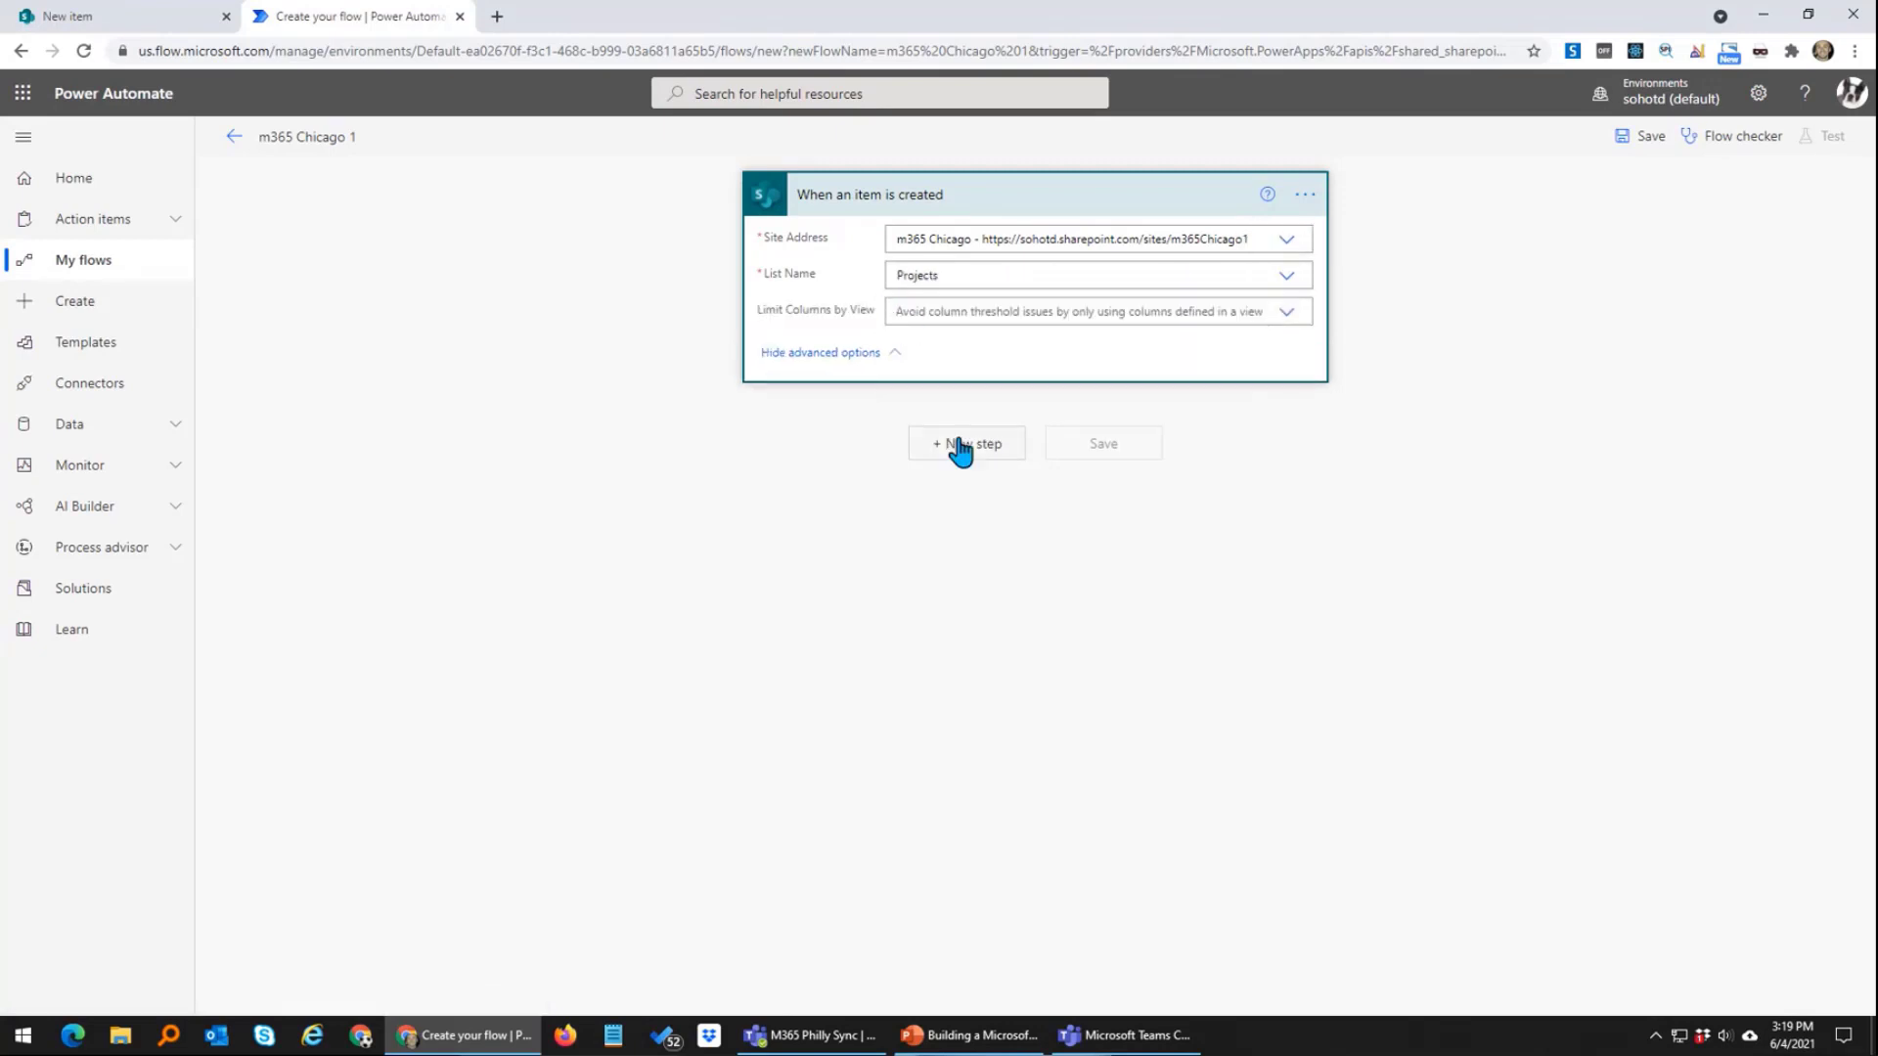
Step: Add the Microsoft Teams action "Create a team (preview)" after the trigger, searching the actions for "teams"
{"action": "left_click", "coordinate": [983, 453]}
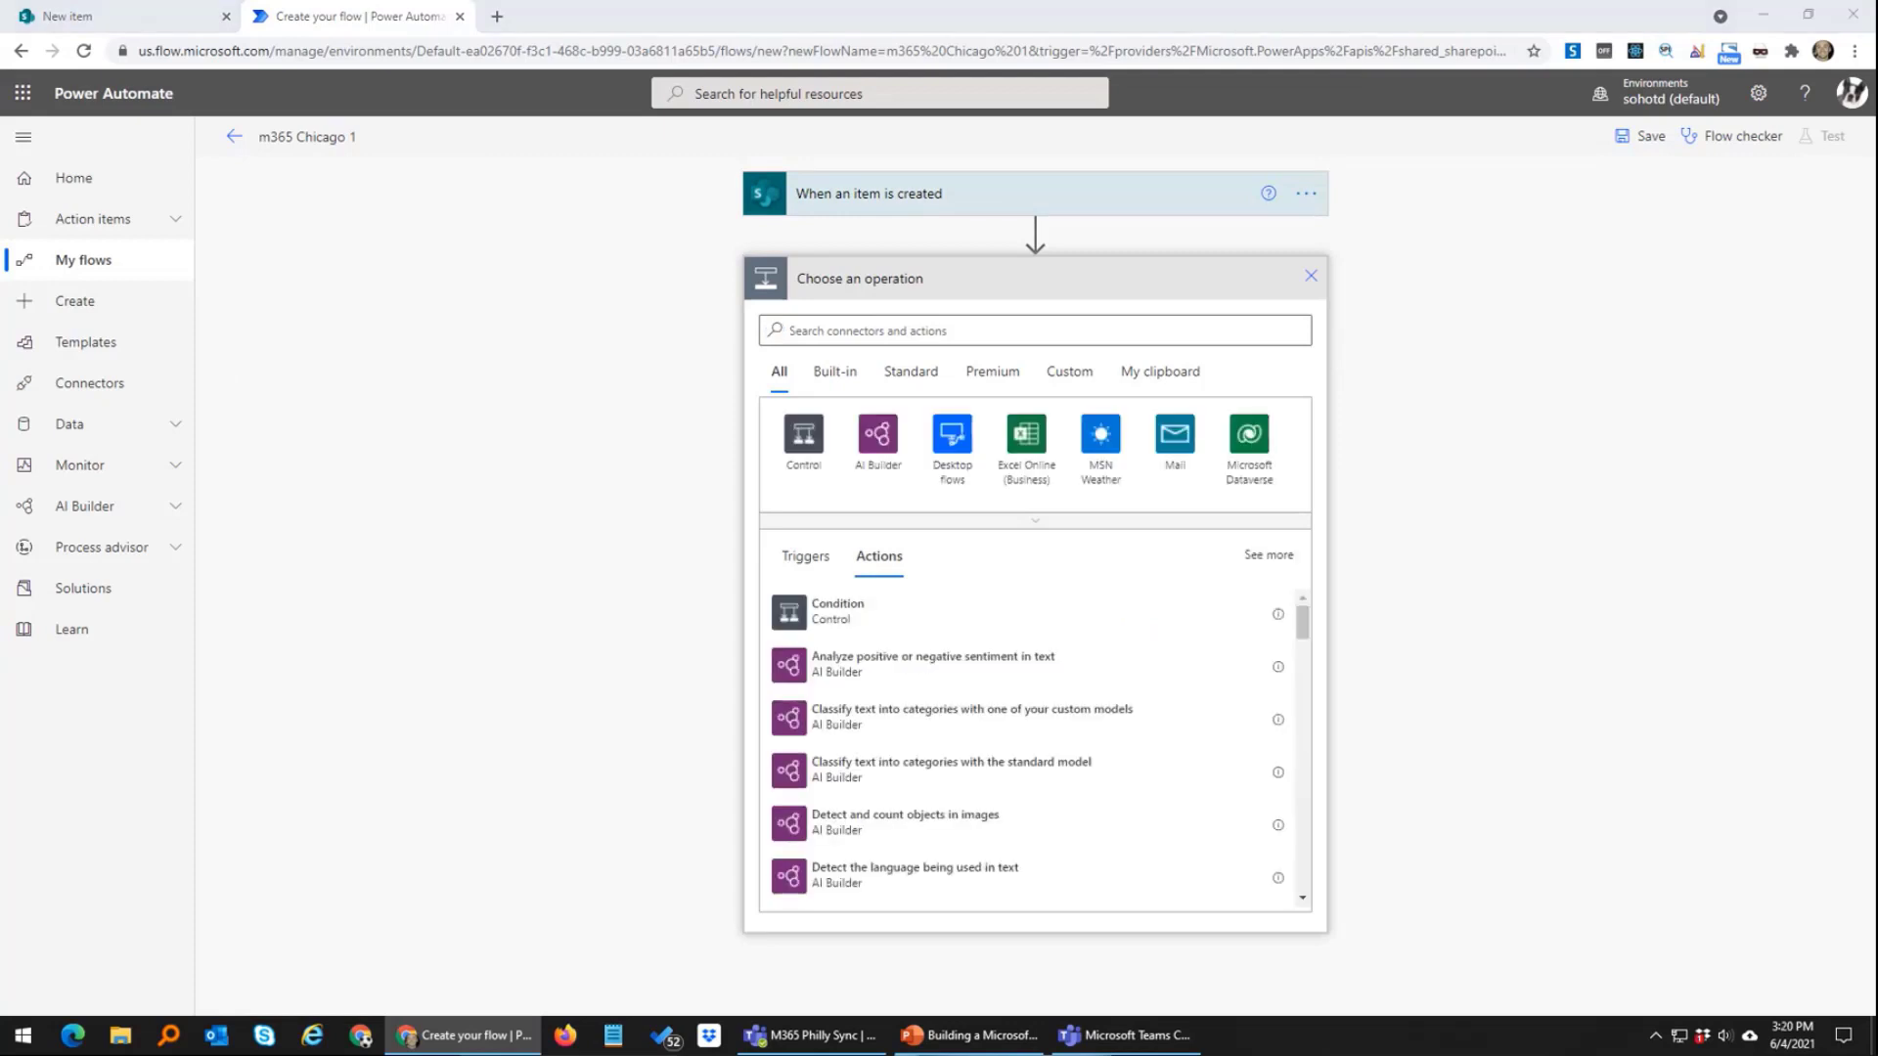
{"action": "left_click", "coordinate": [897, 337]}
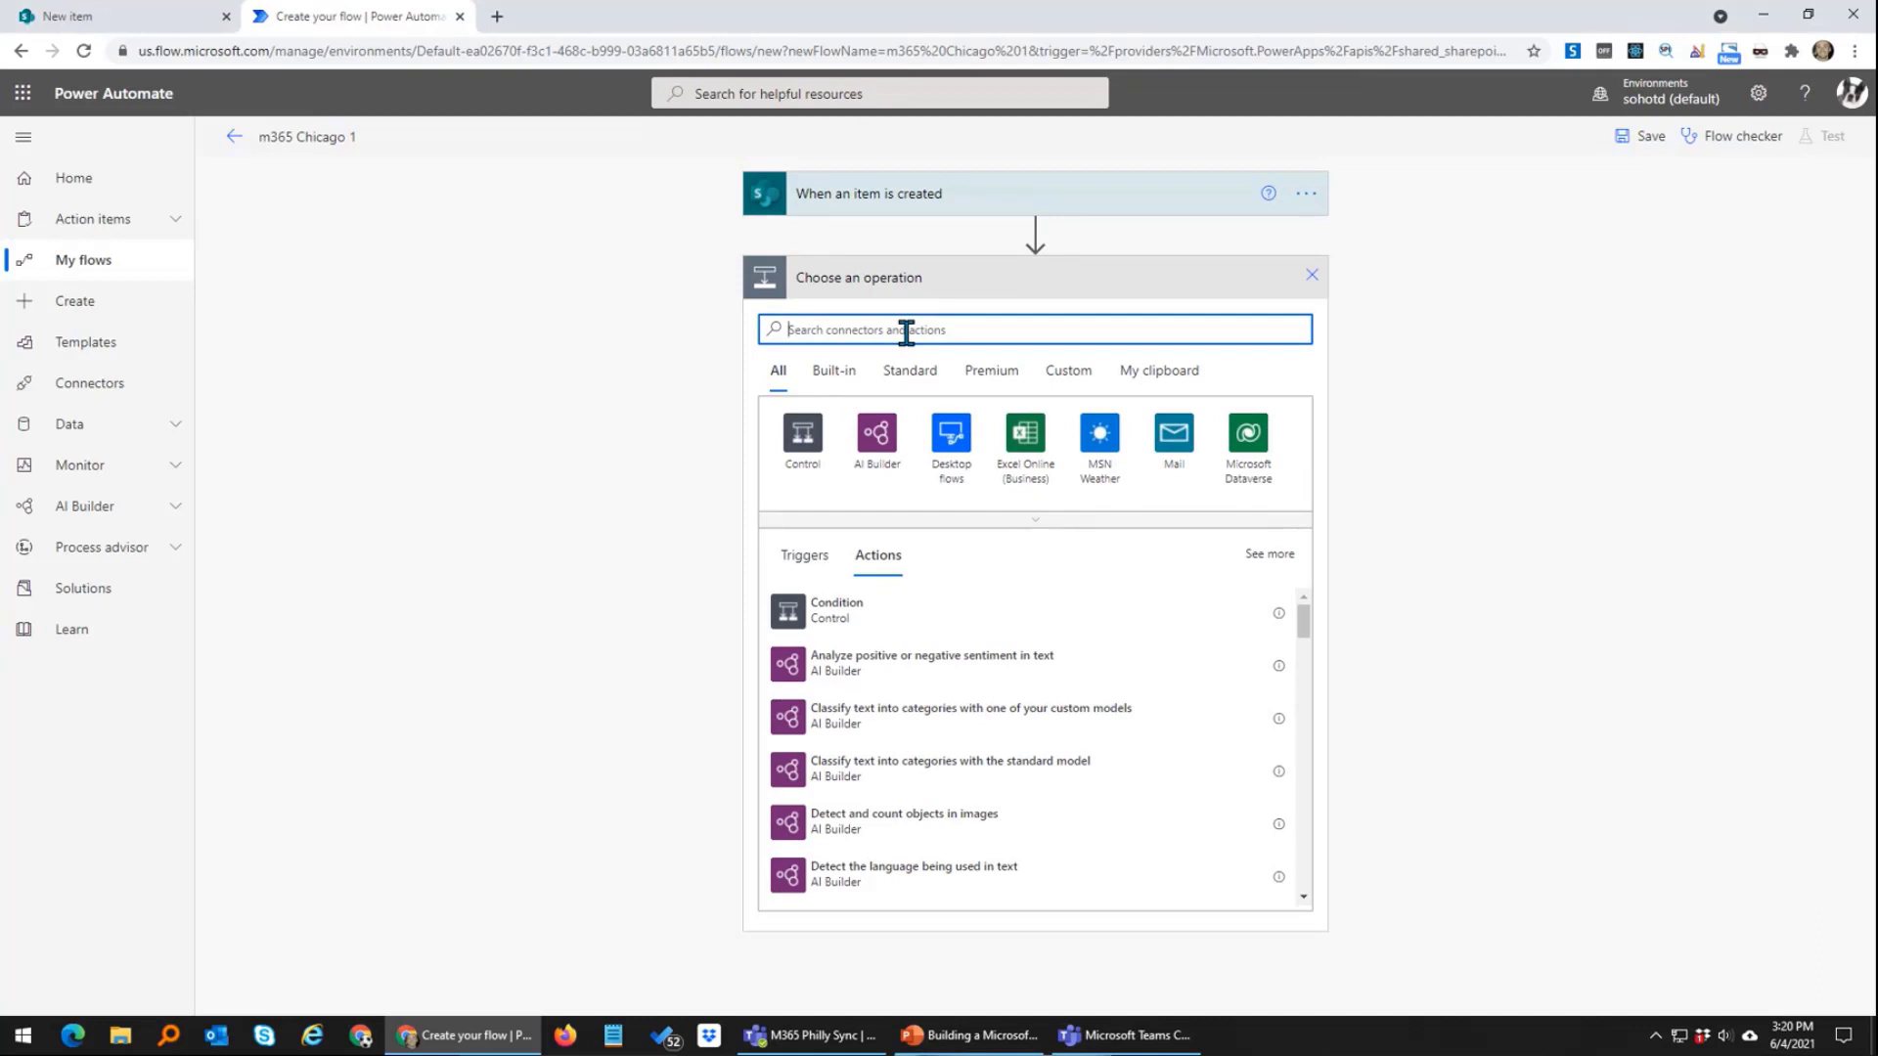
{"action": "type", "text": "team"}
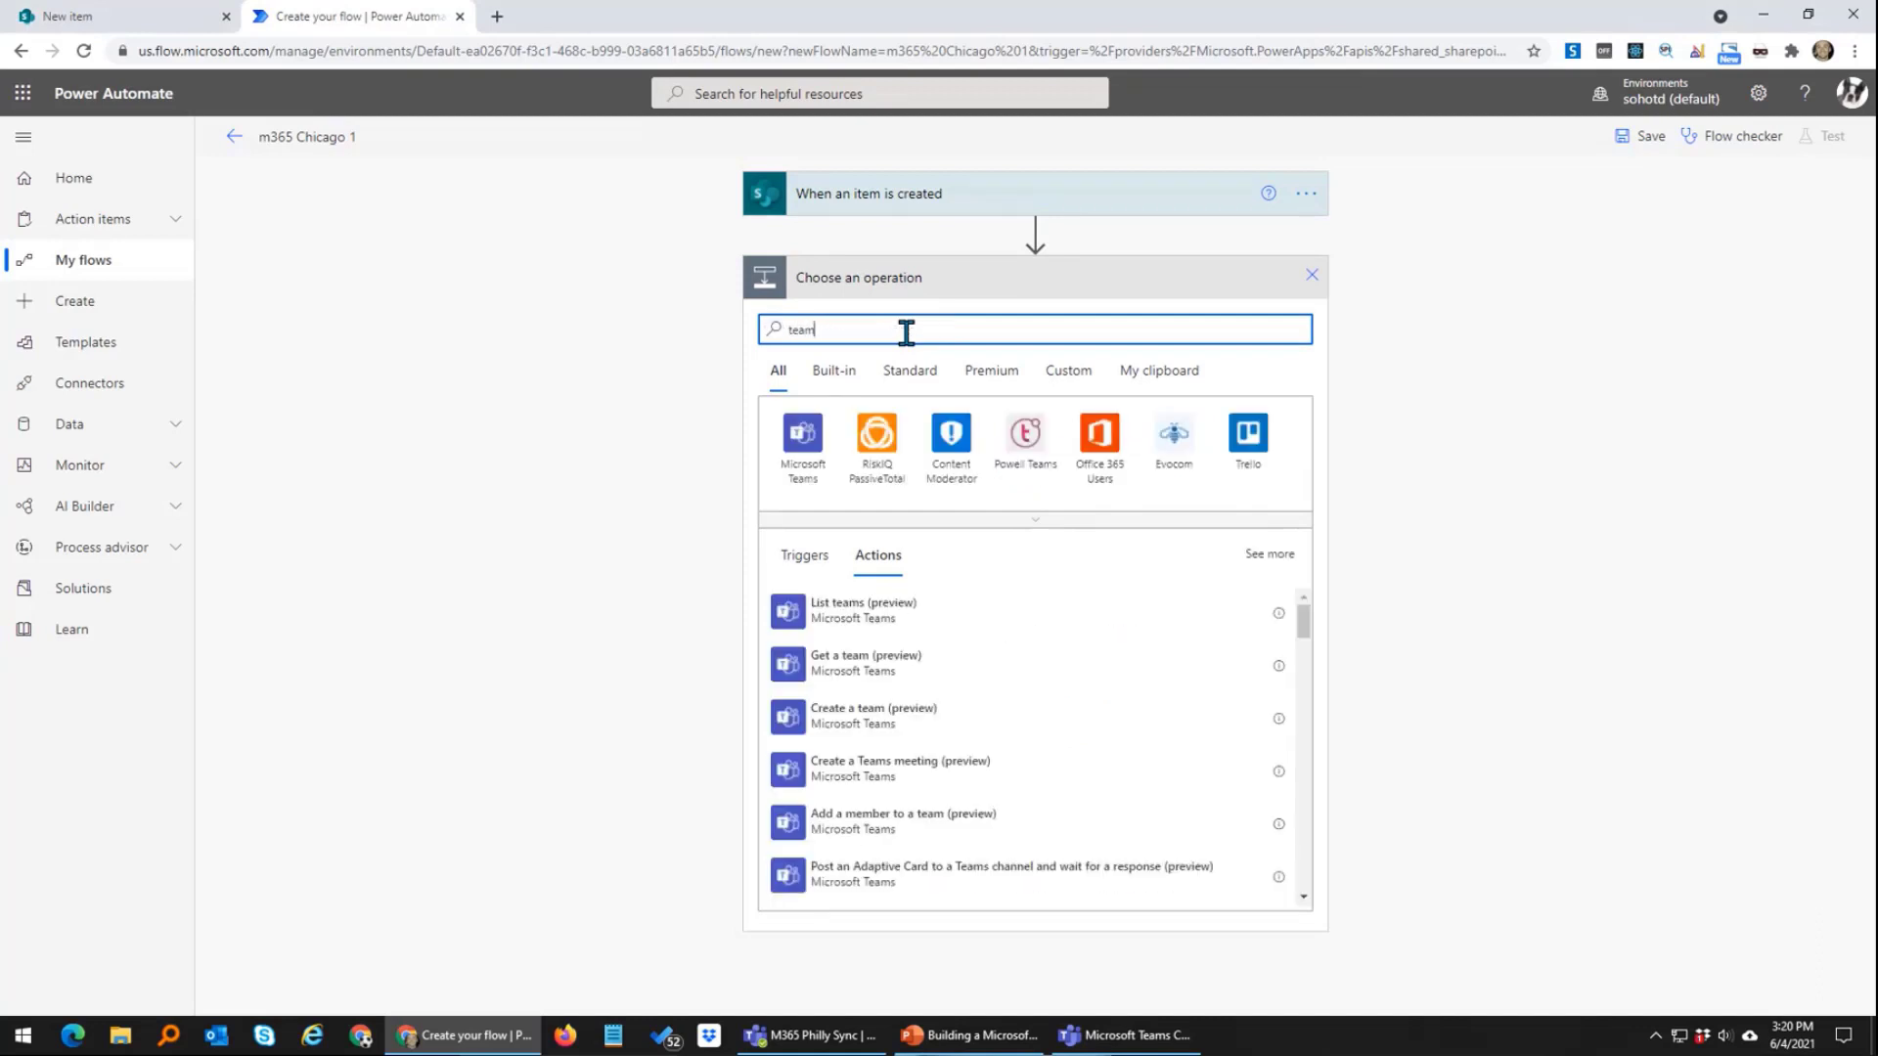
{"action": "type", "text": "s"}
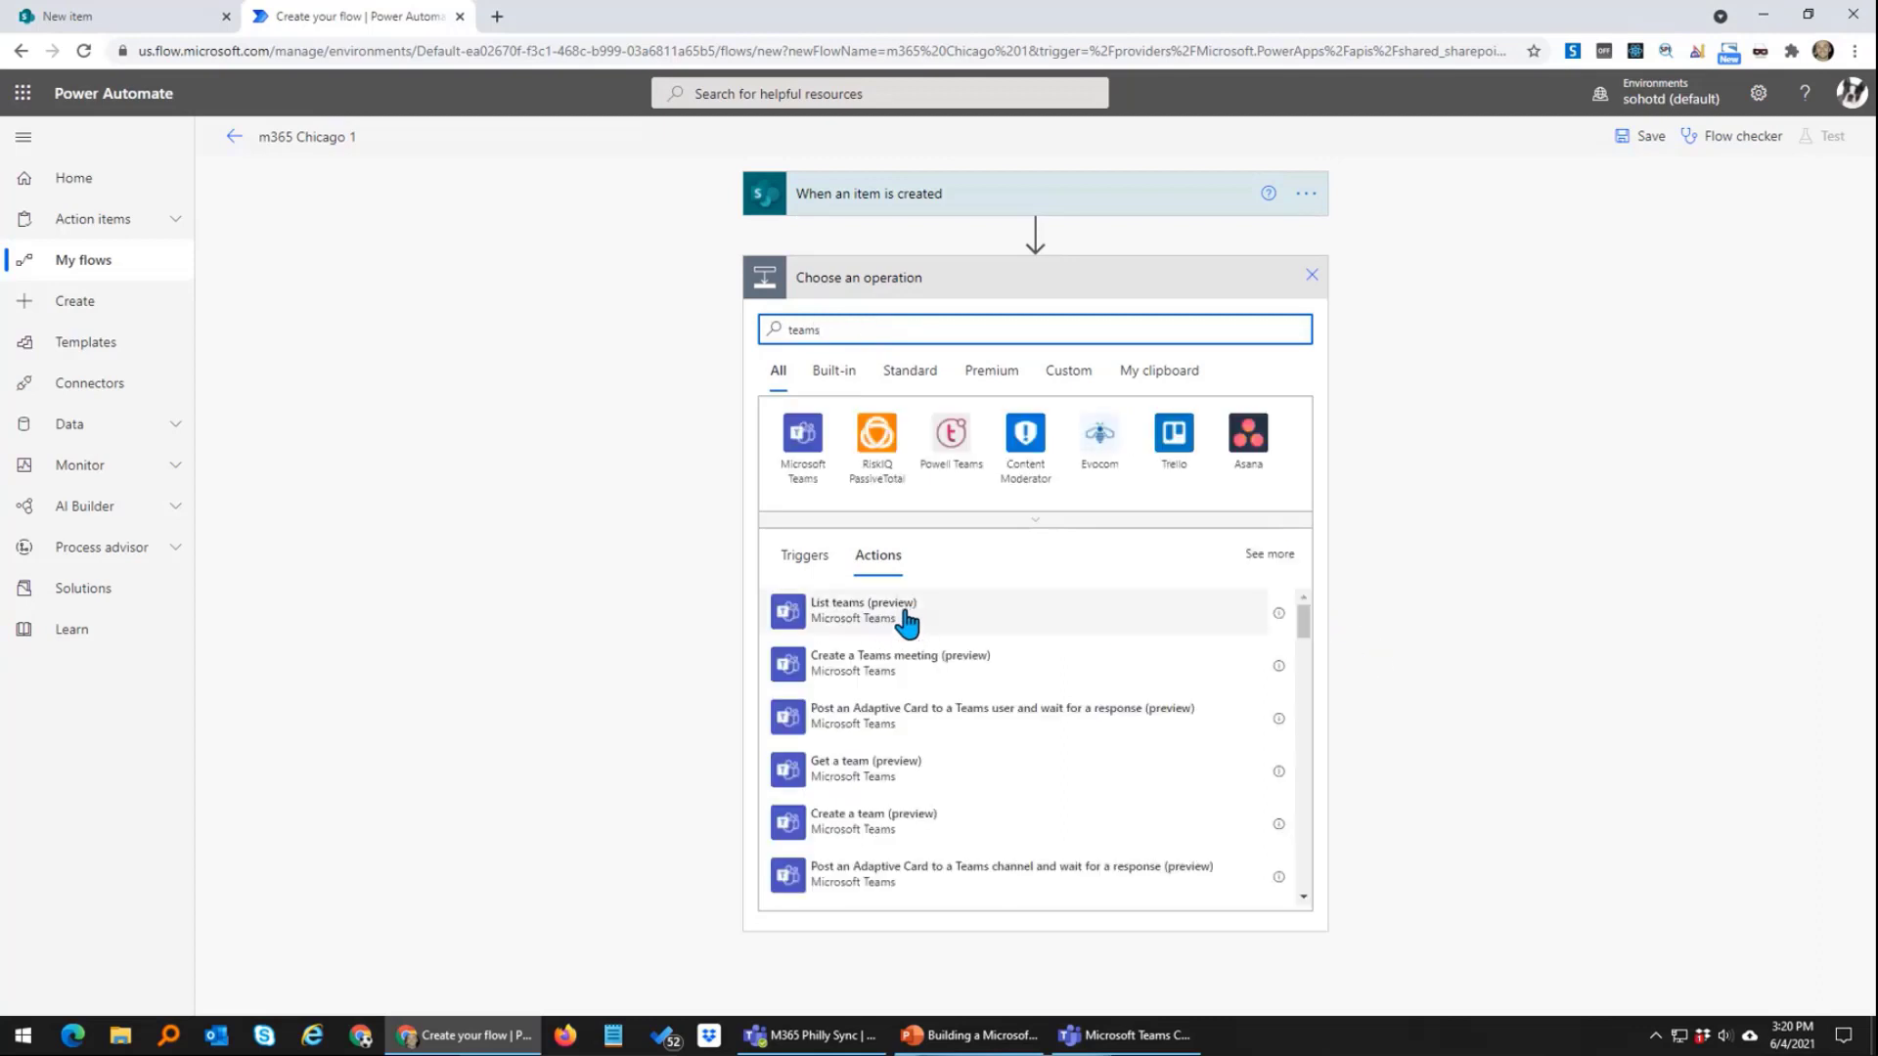
{"action": "scroll", "coordinate": [1312, 614], "scroll_direction": "down", "scroll_amount": 1}
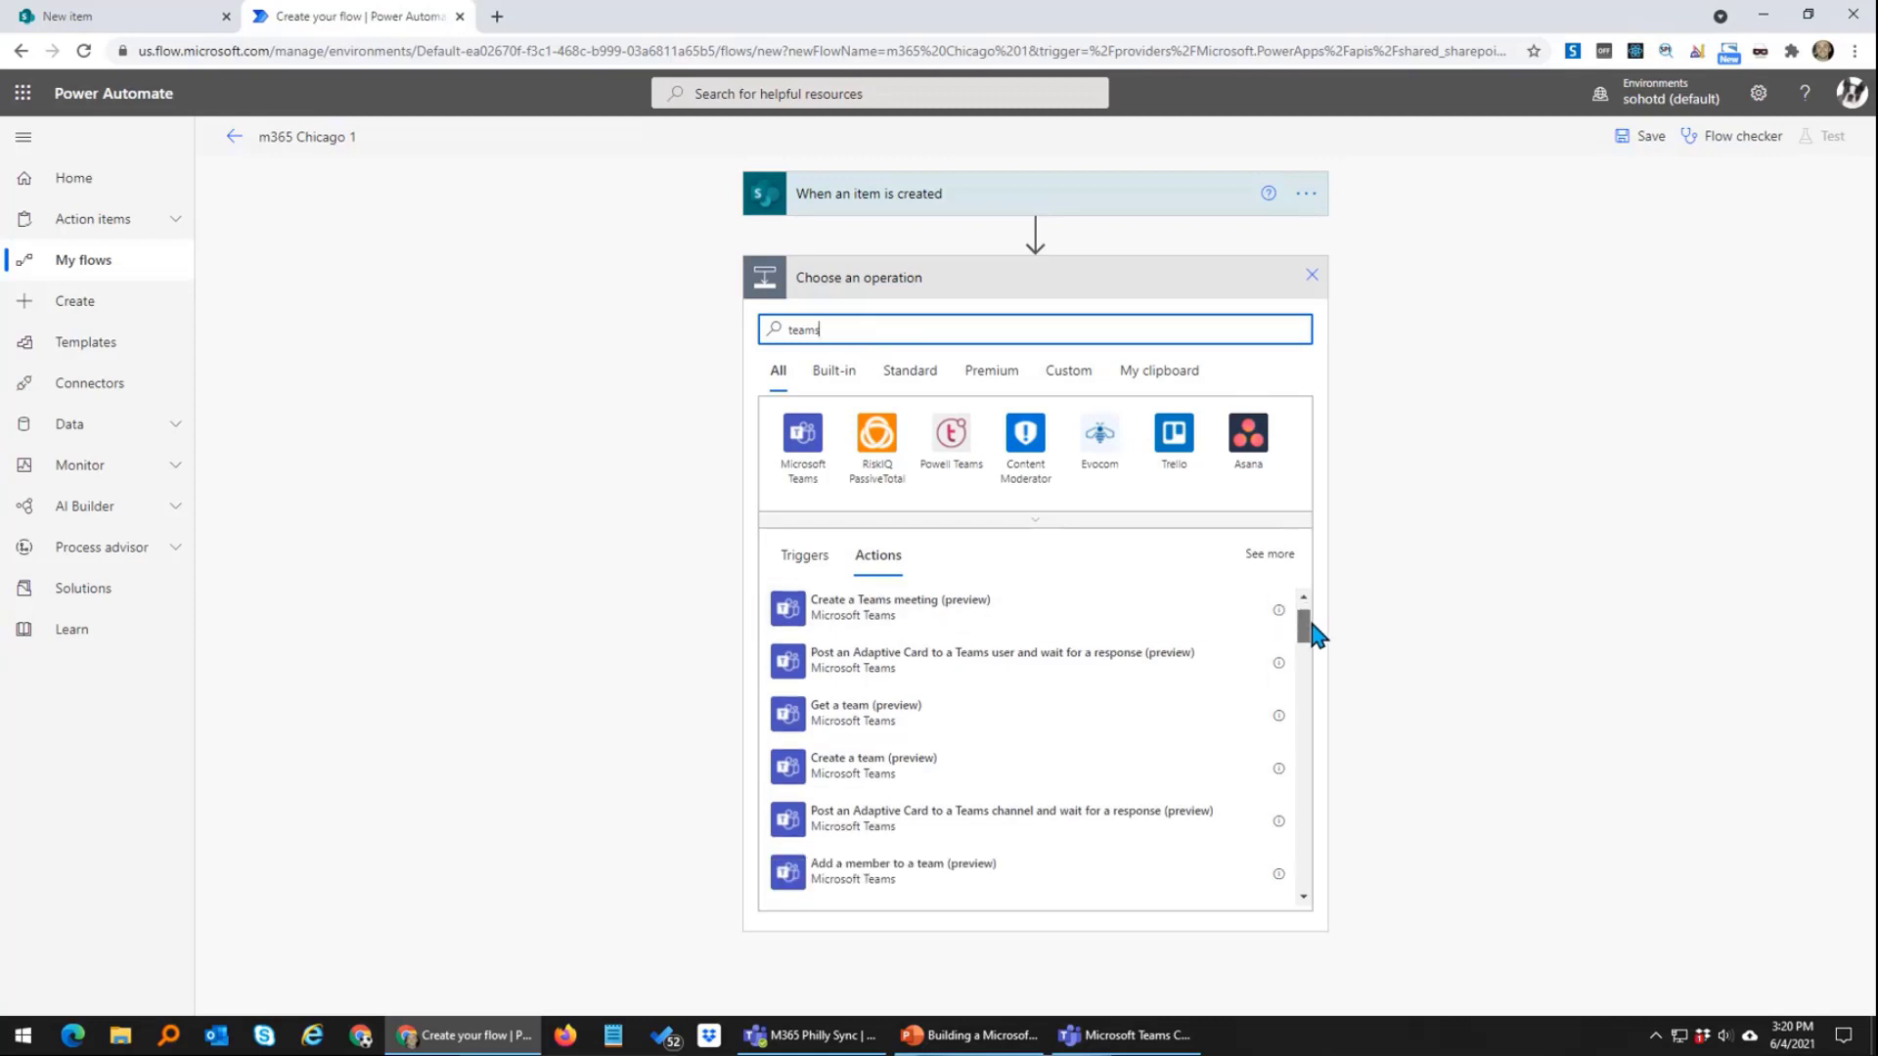
{"action": "scroll", "coordinate": [1311, 613], "scroll_direction": "up", "scroll_amount": 1}
{"action": "scroll", "coordinate": [1312, 613], "scroll_direction": "down", "scroll_amount": 2}
{"action": "scroll", "coordinate": [1312, 613], "scroll_direction": "up", "scroll_amount": 2}
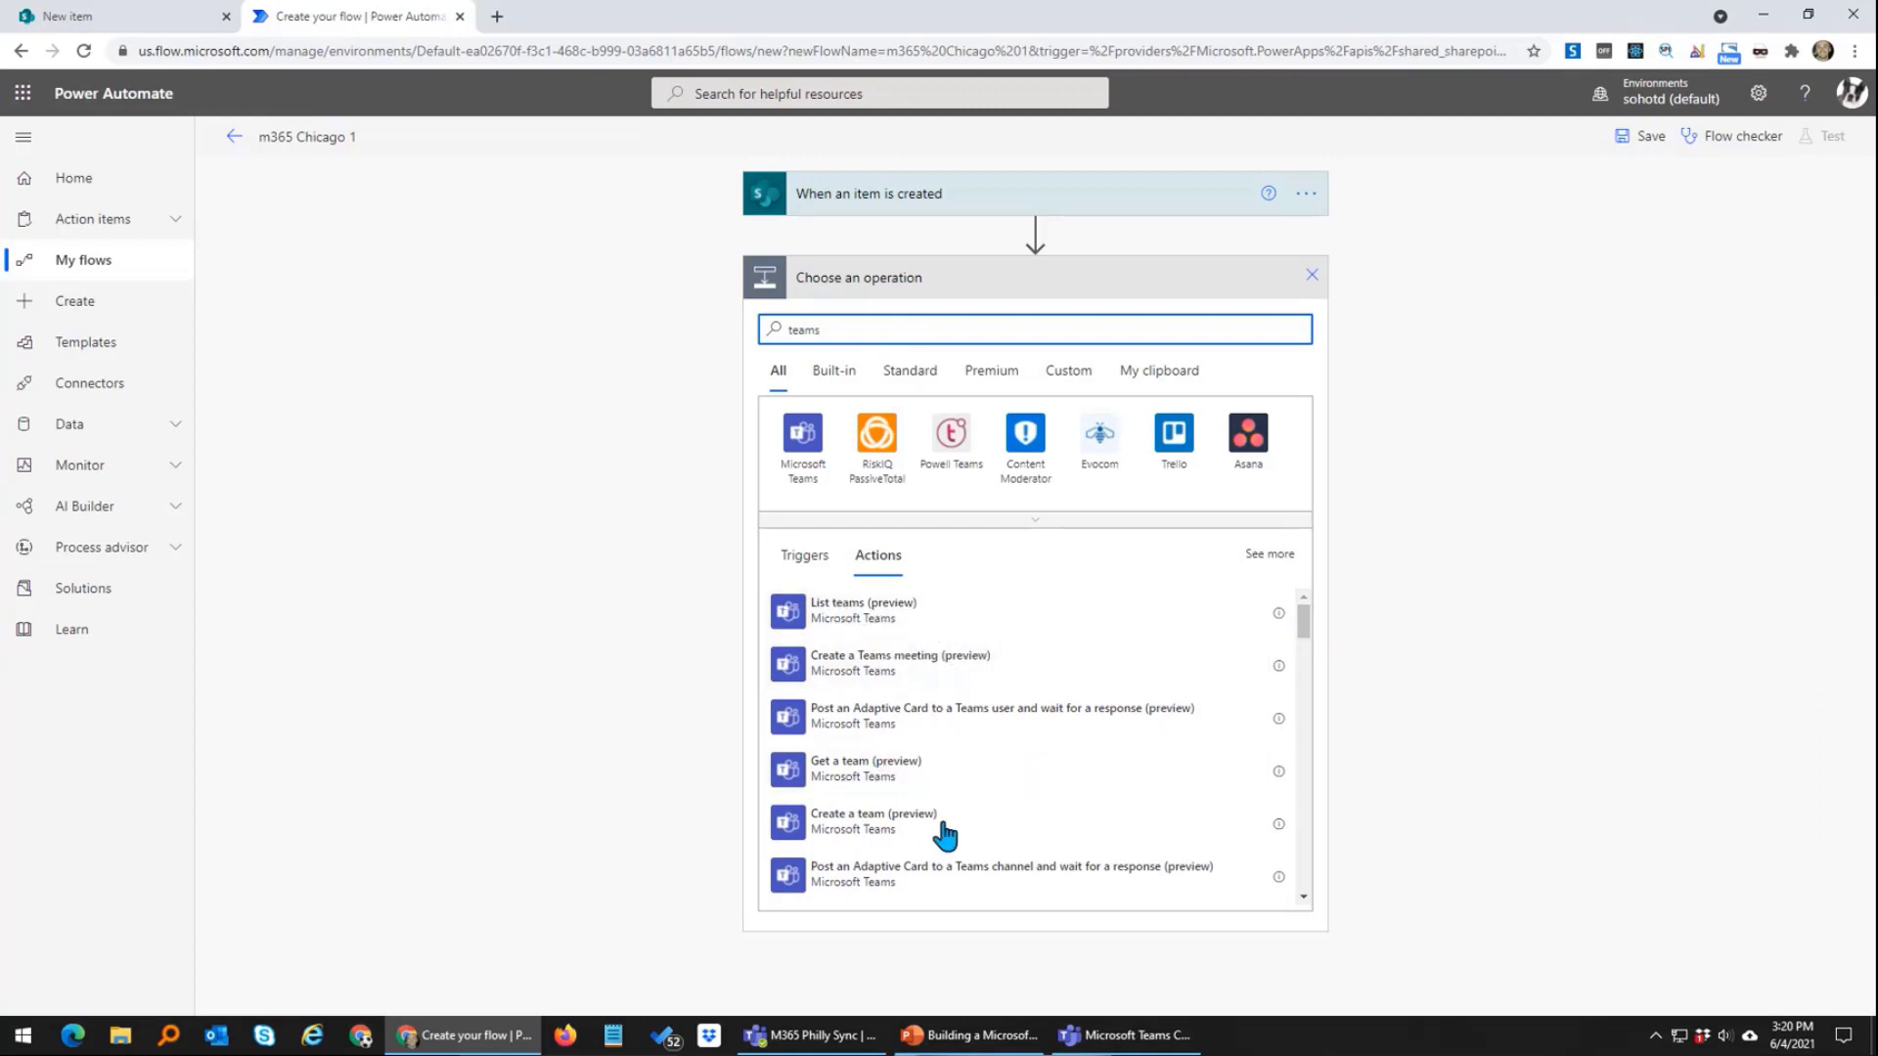
{"action": "left_click_drag", "start_coordinate": [1305, 634], "coordinate": [1306, 640]}
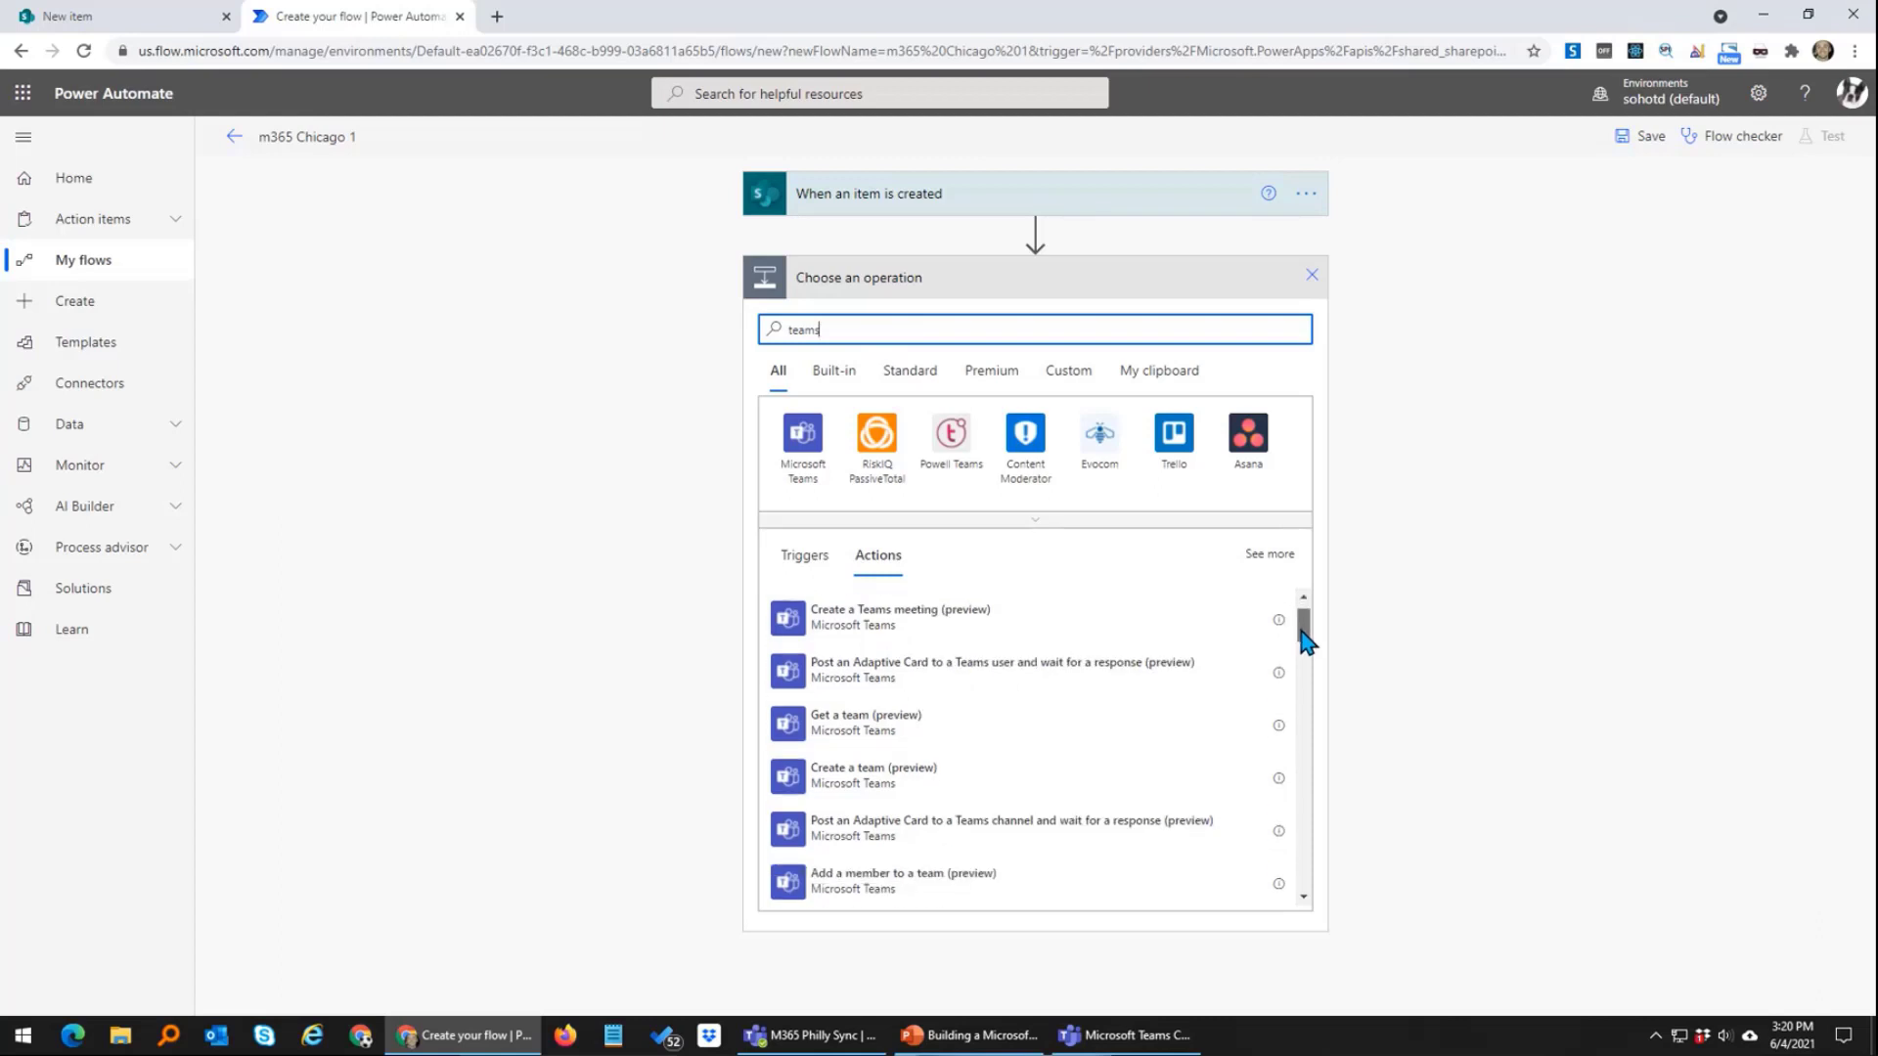
{"action": "left_click", "coordinate": [892, 794]}
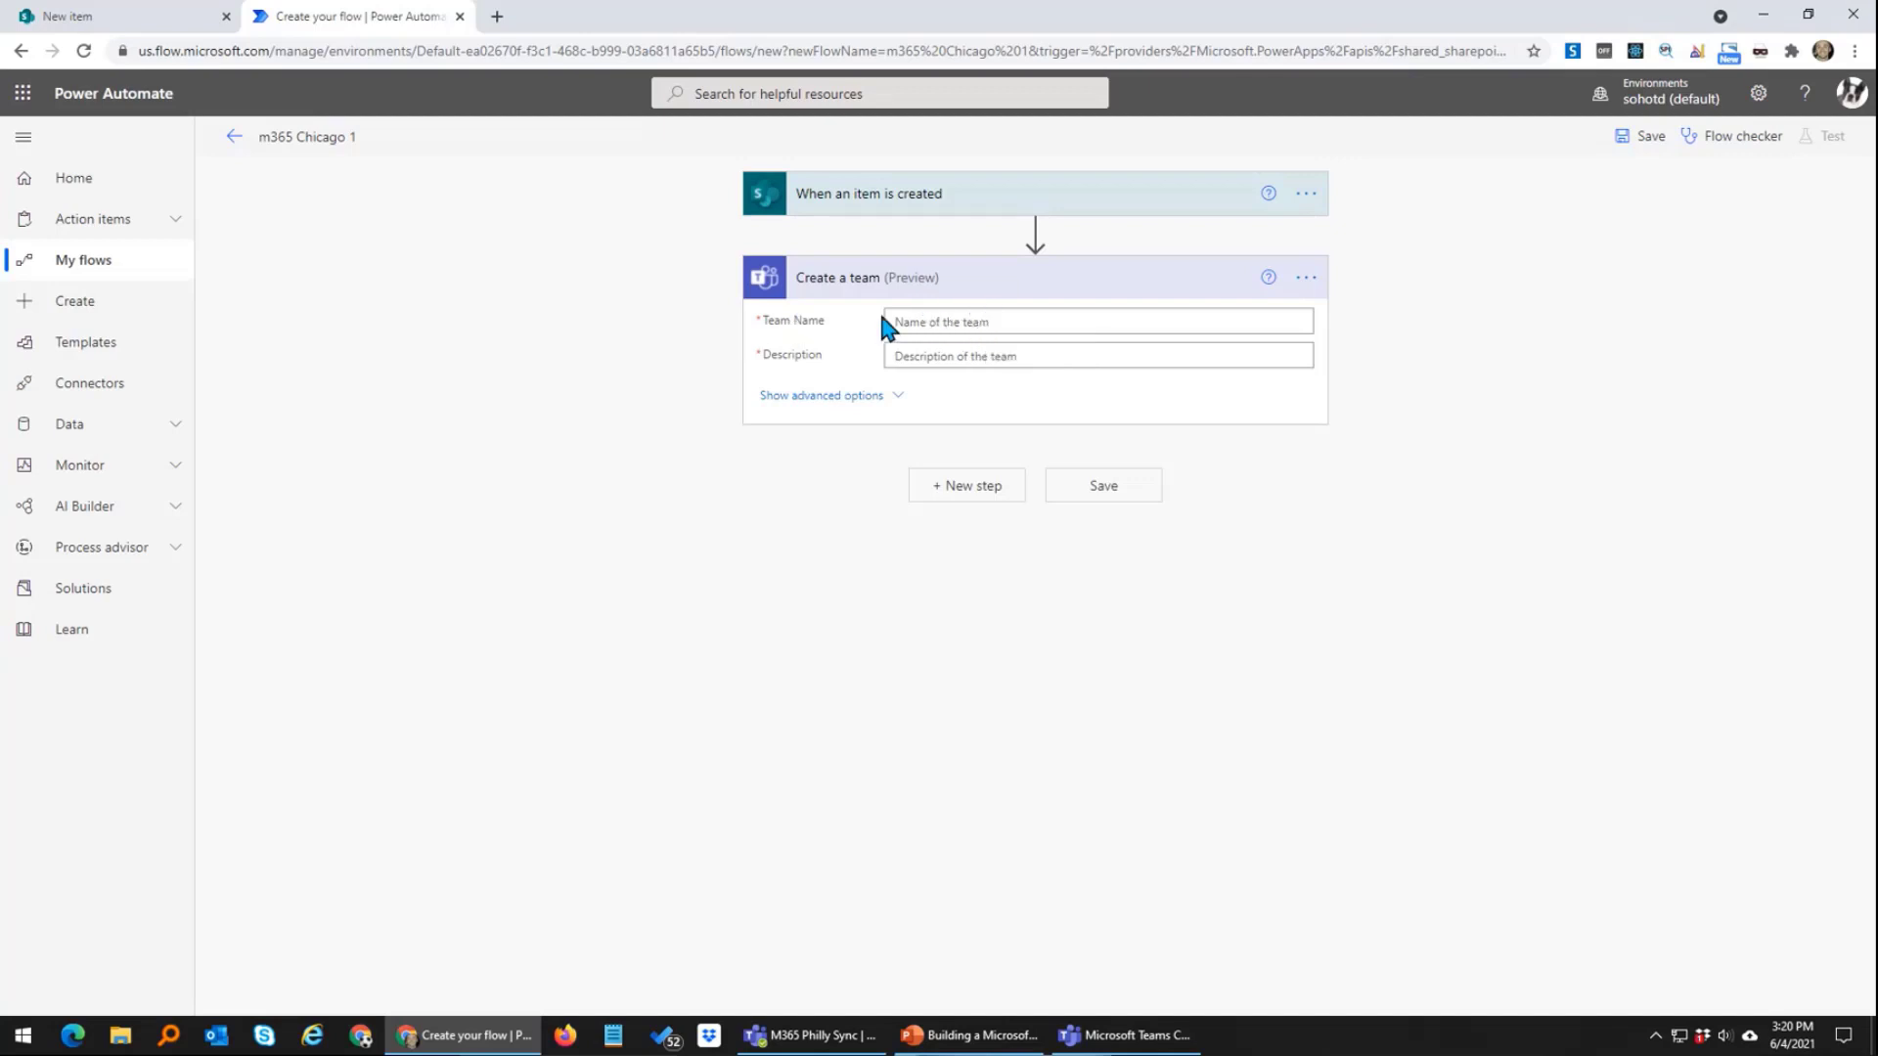
Step: Fill the team name and description with the list item's Title dynamic content, and show the action's advanced options
{"action": "left_click", "coordinate": [1040, 321]}
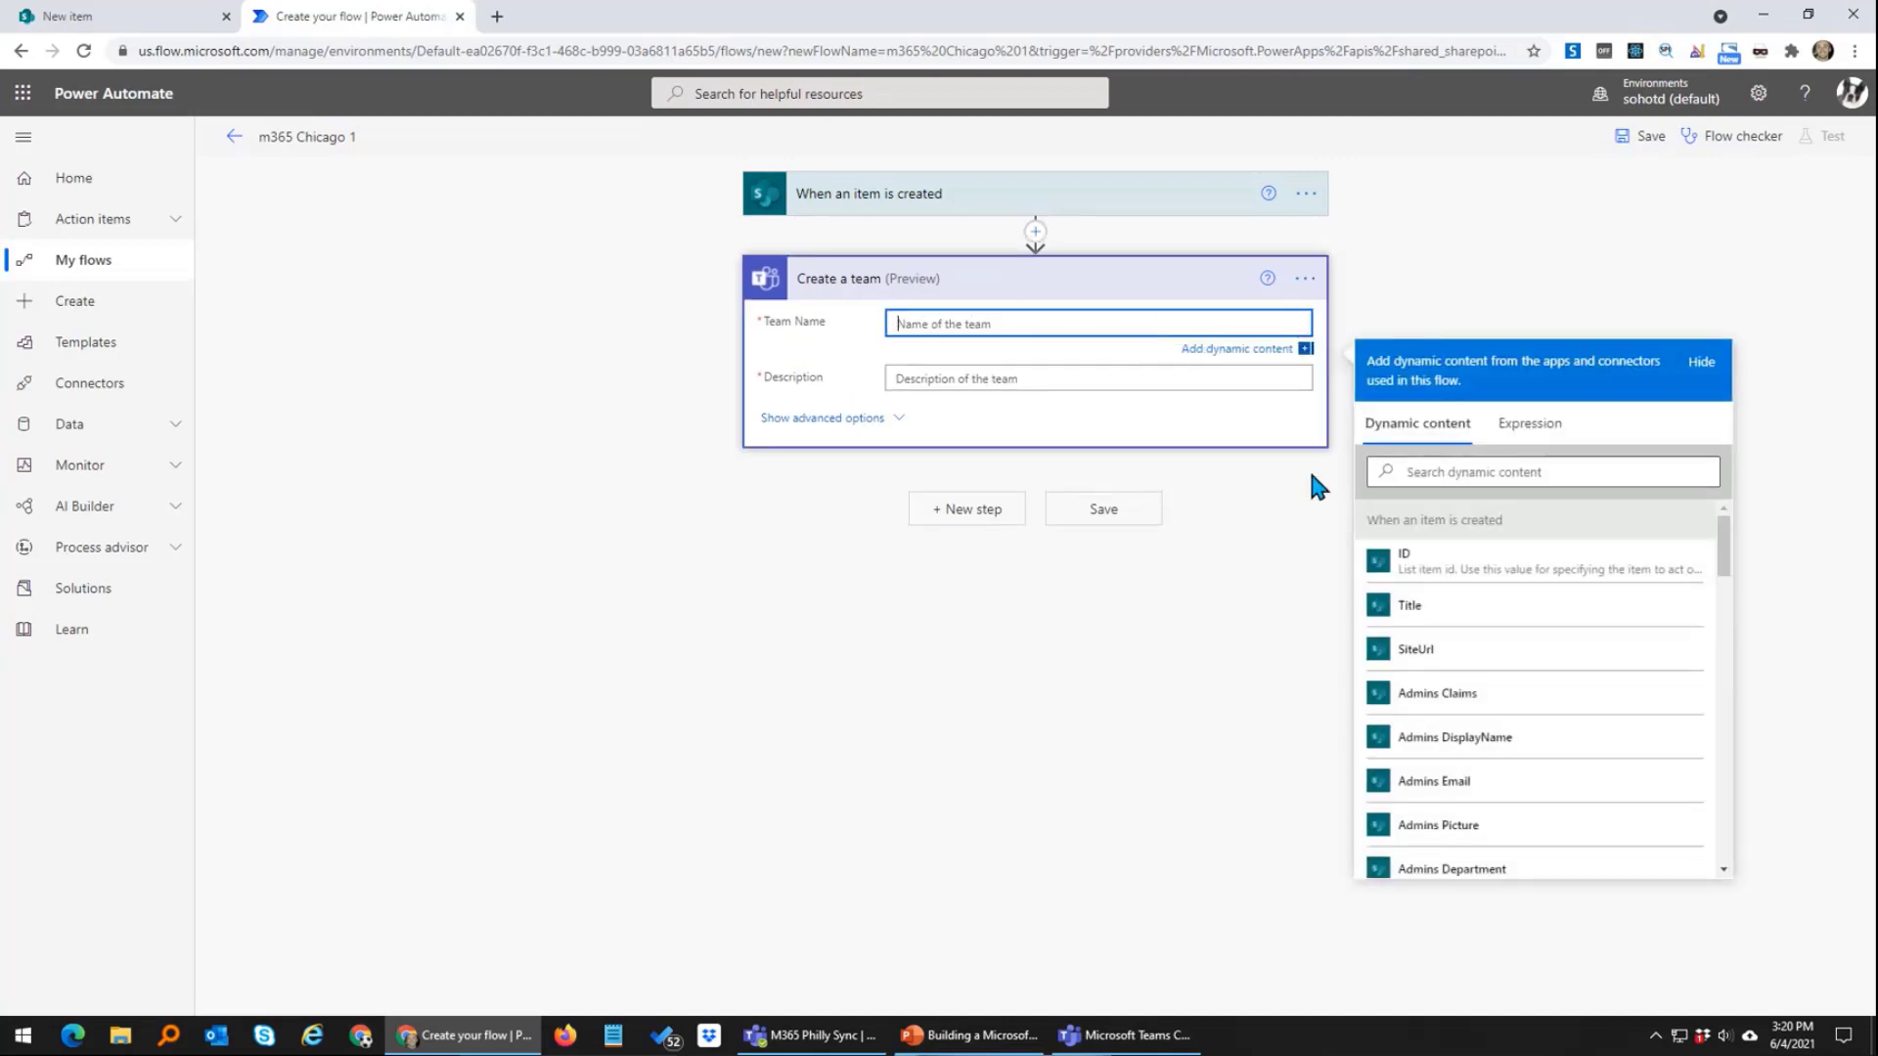
{"action": "left_click", "coordinate": [1425, 616]}
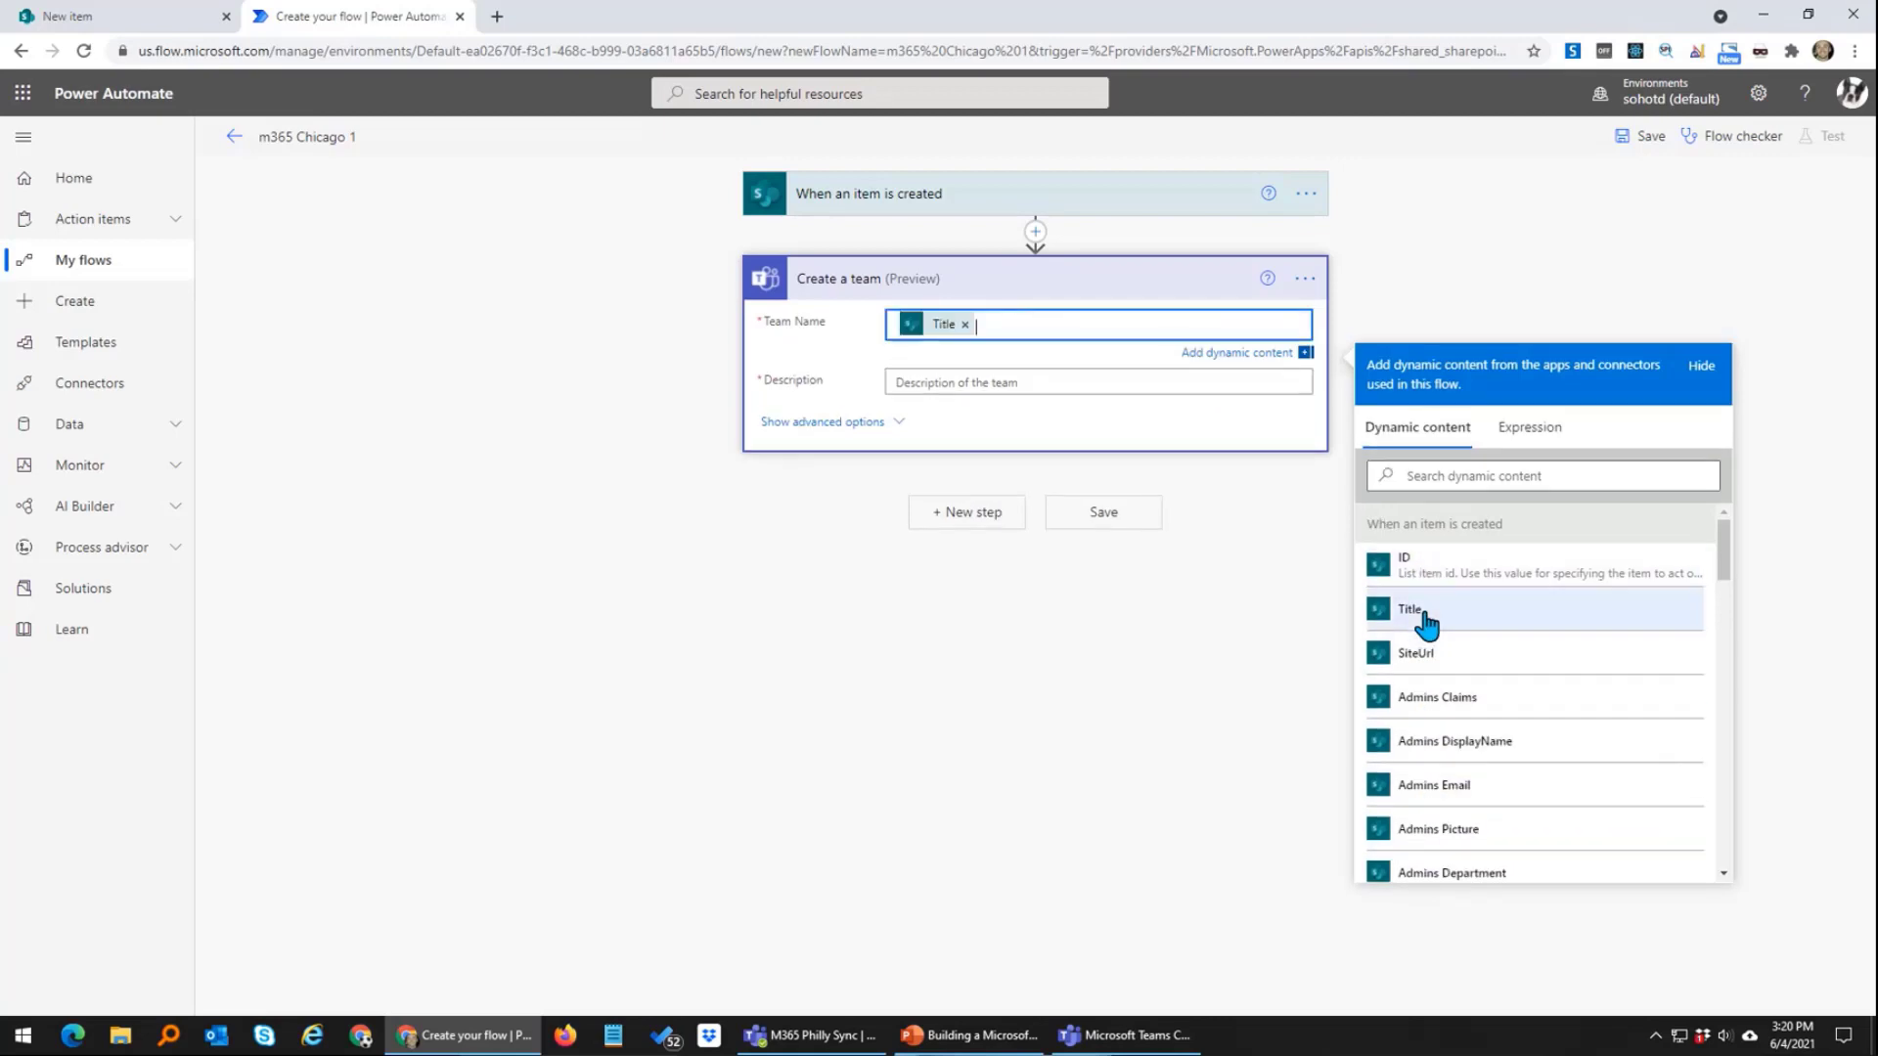
{"action": "left_click", "coordinate": [996, 382]}
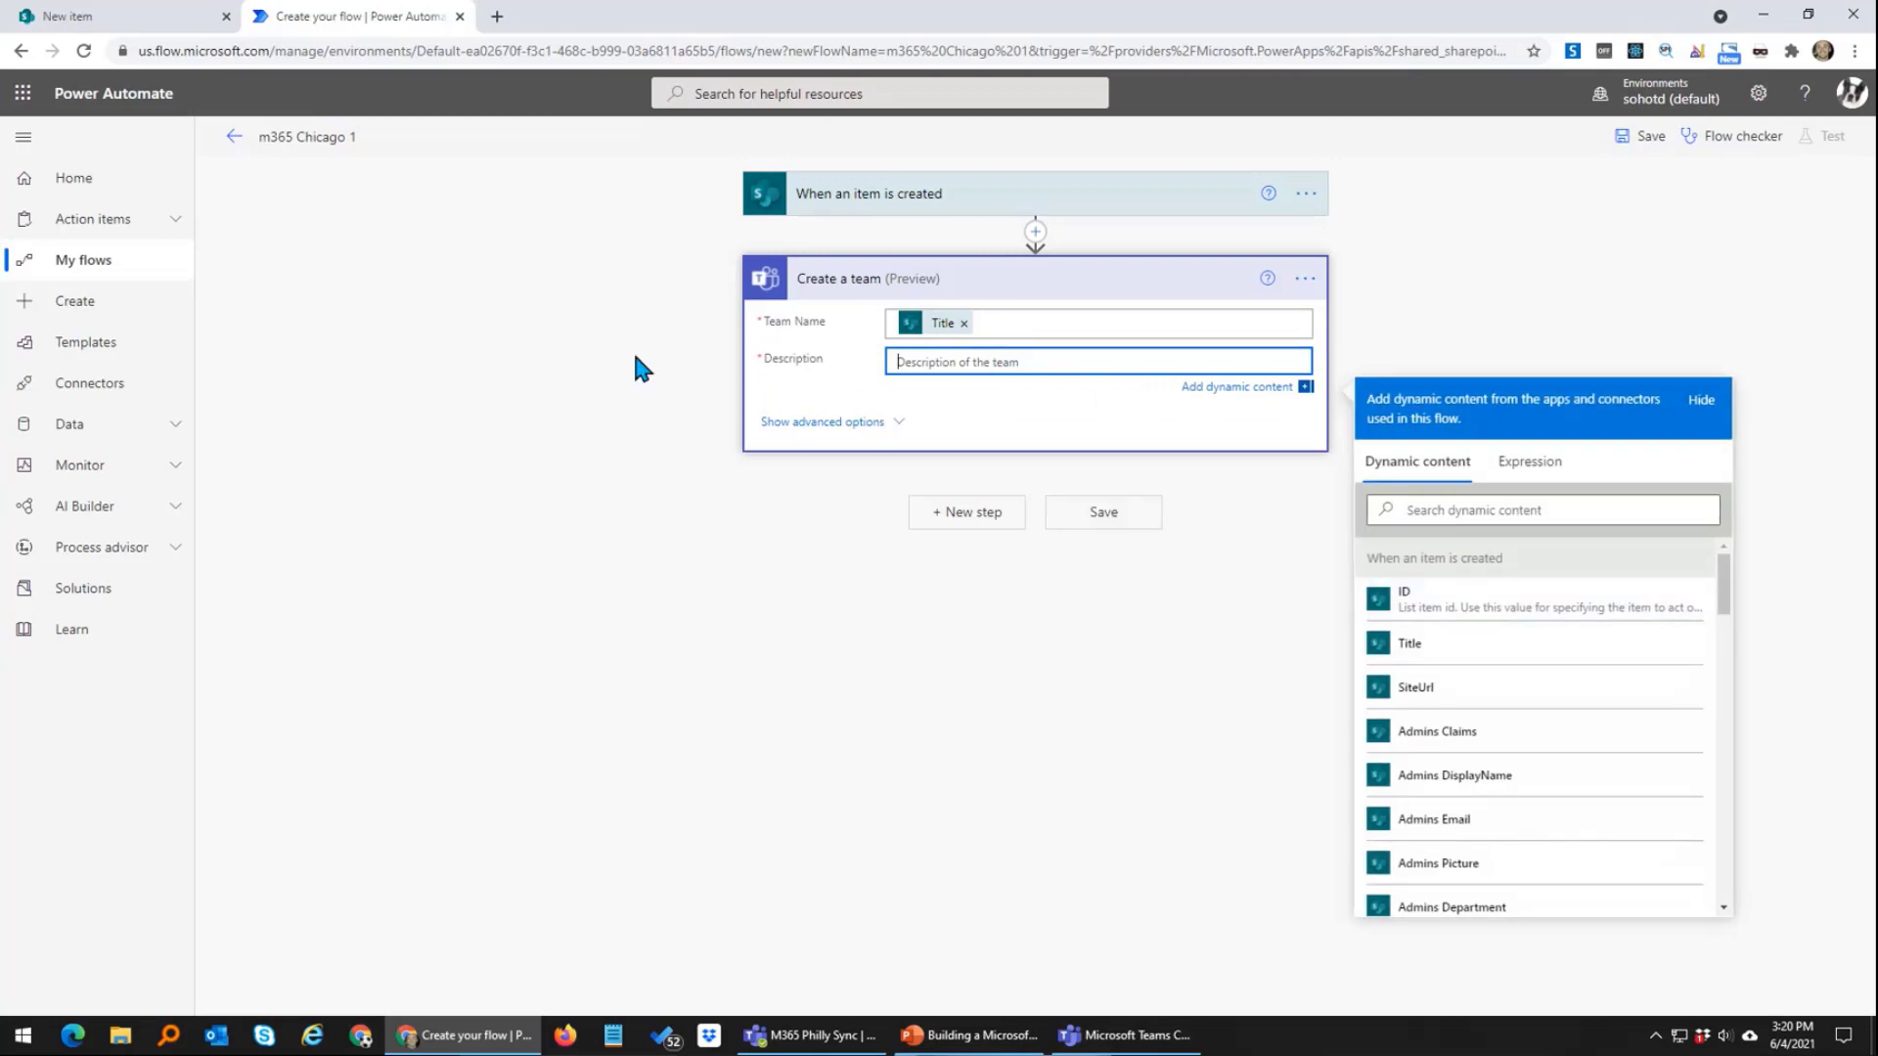
{"action": "left_click", "coordinate": [1444, 660]}
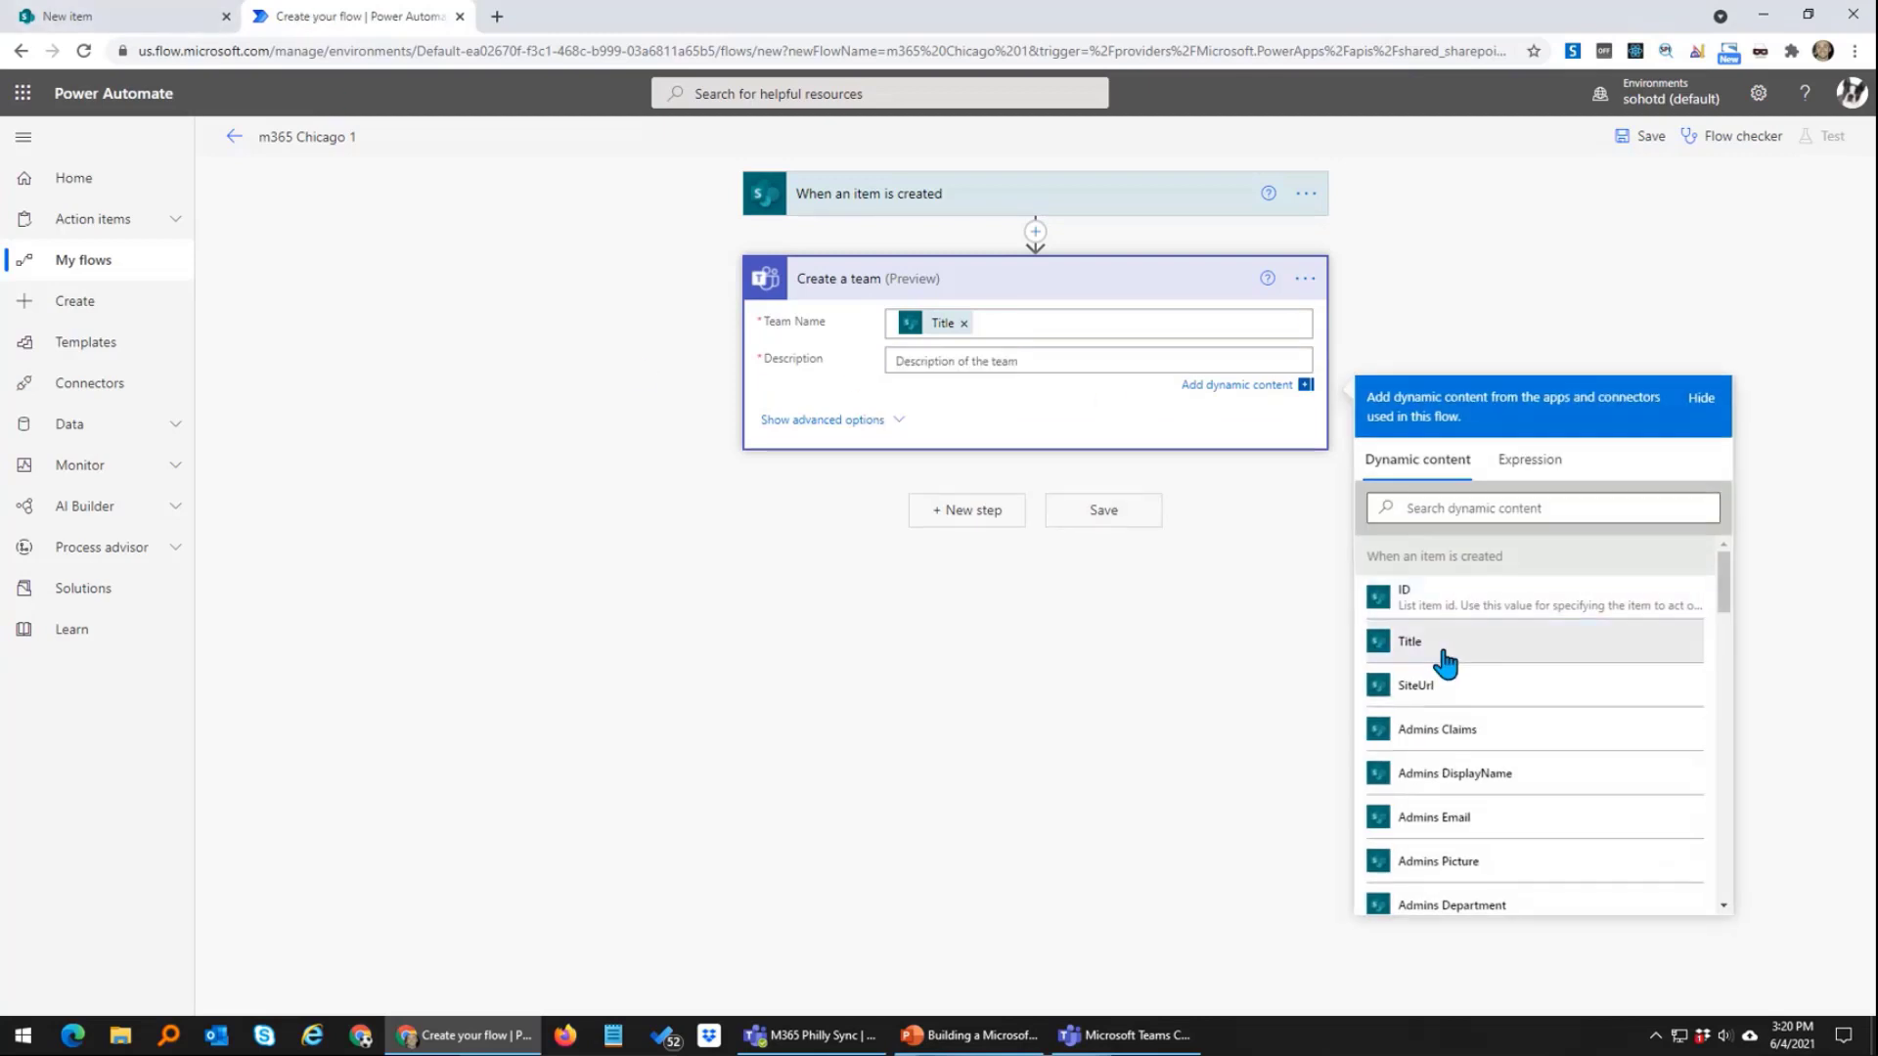
{"action": "left_click", "coordinate": [882, 426]}
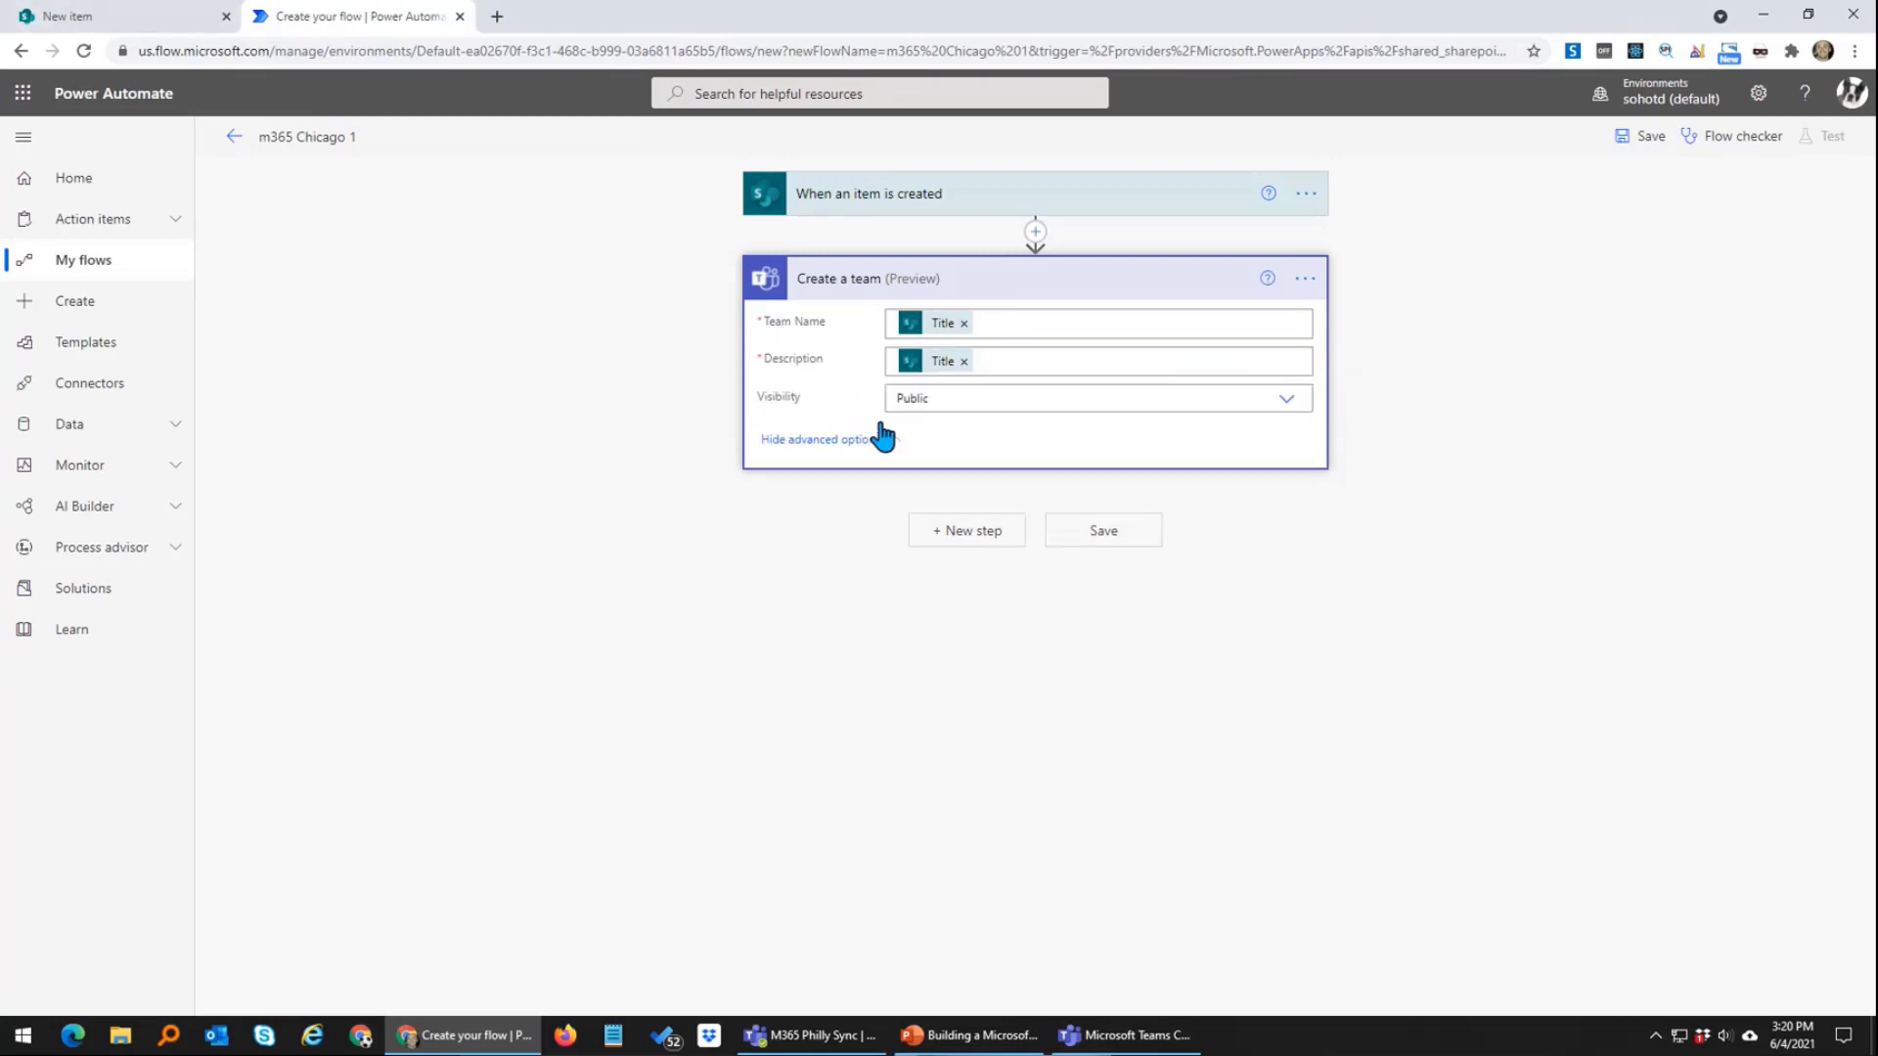
{"action": "left_click", "coordinate": [1295, 399]}
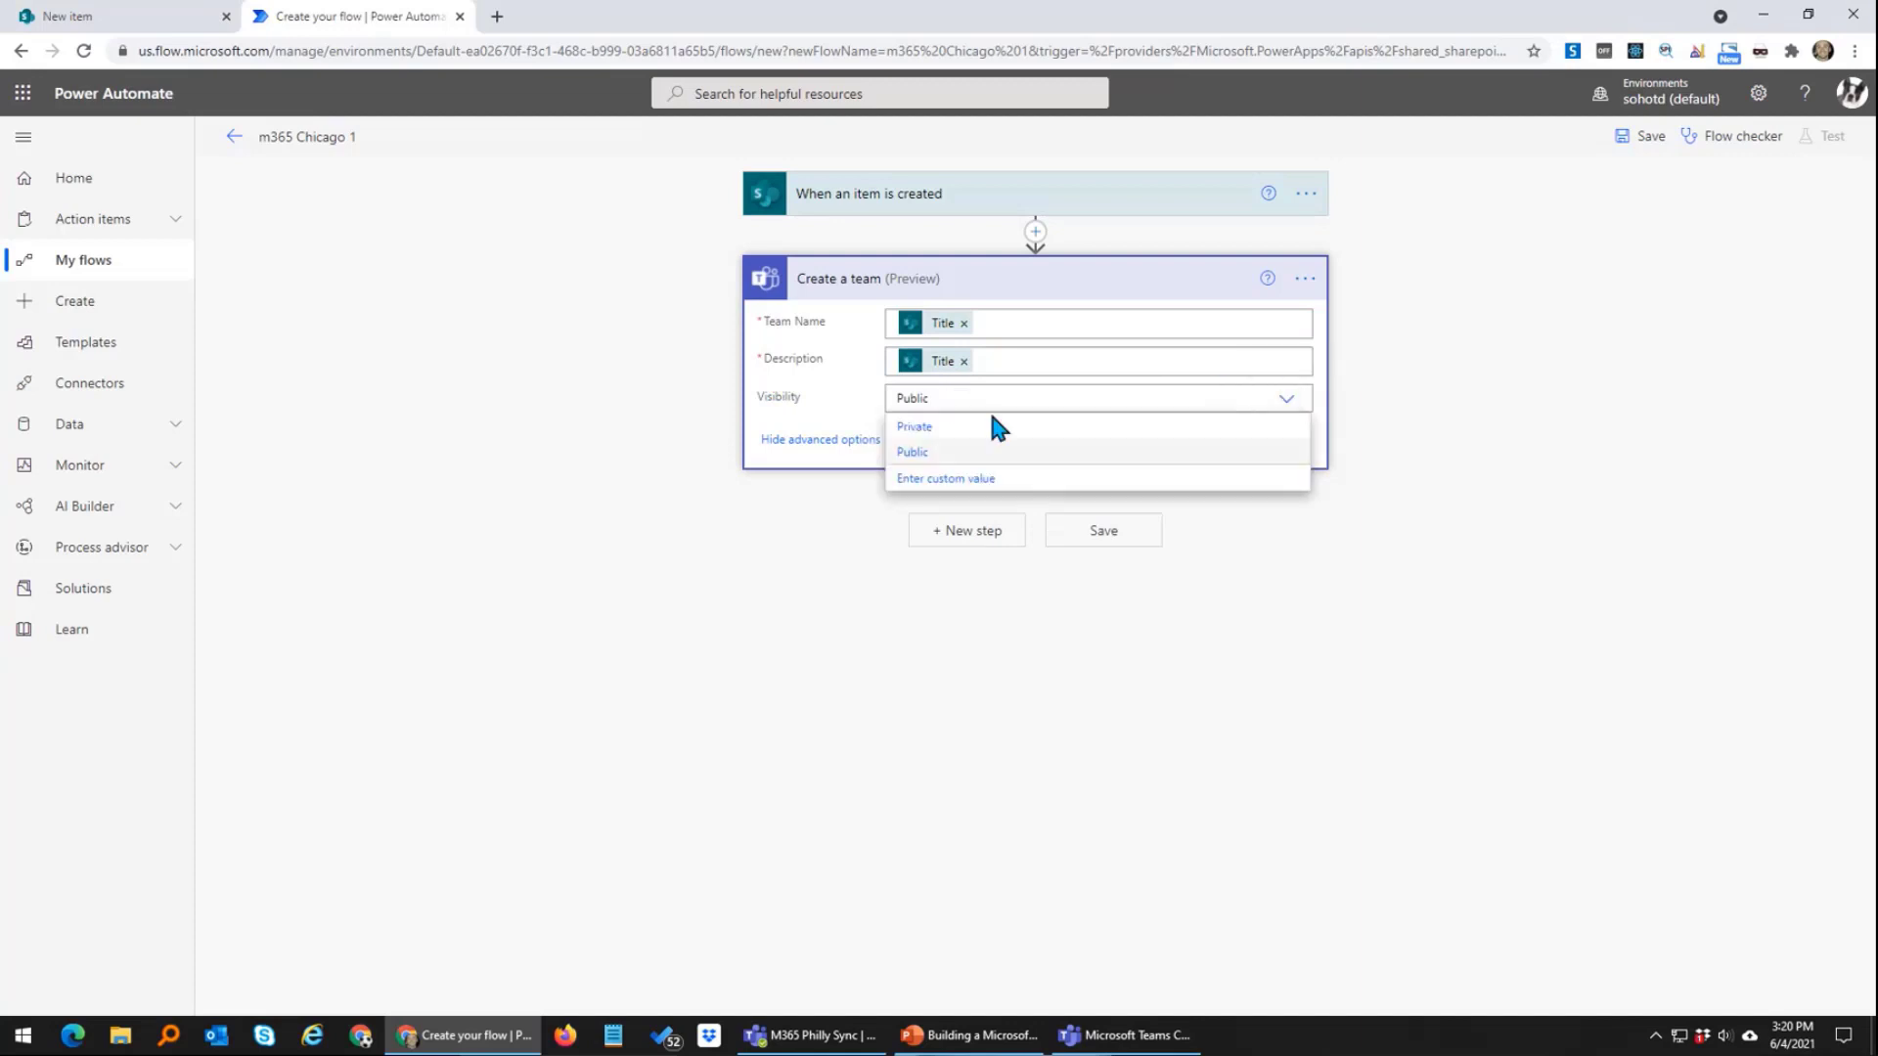
{"action": "left_click", "coordinate": [847, 484]}
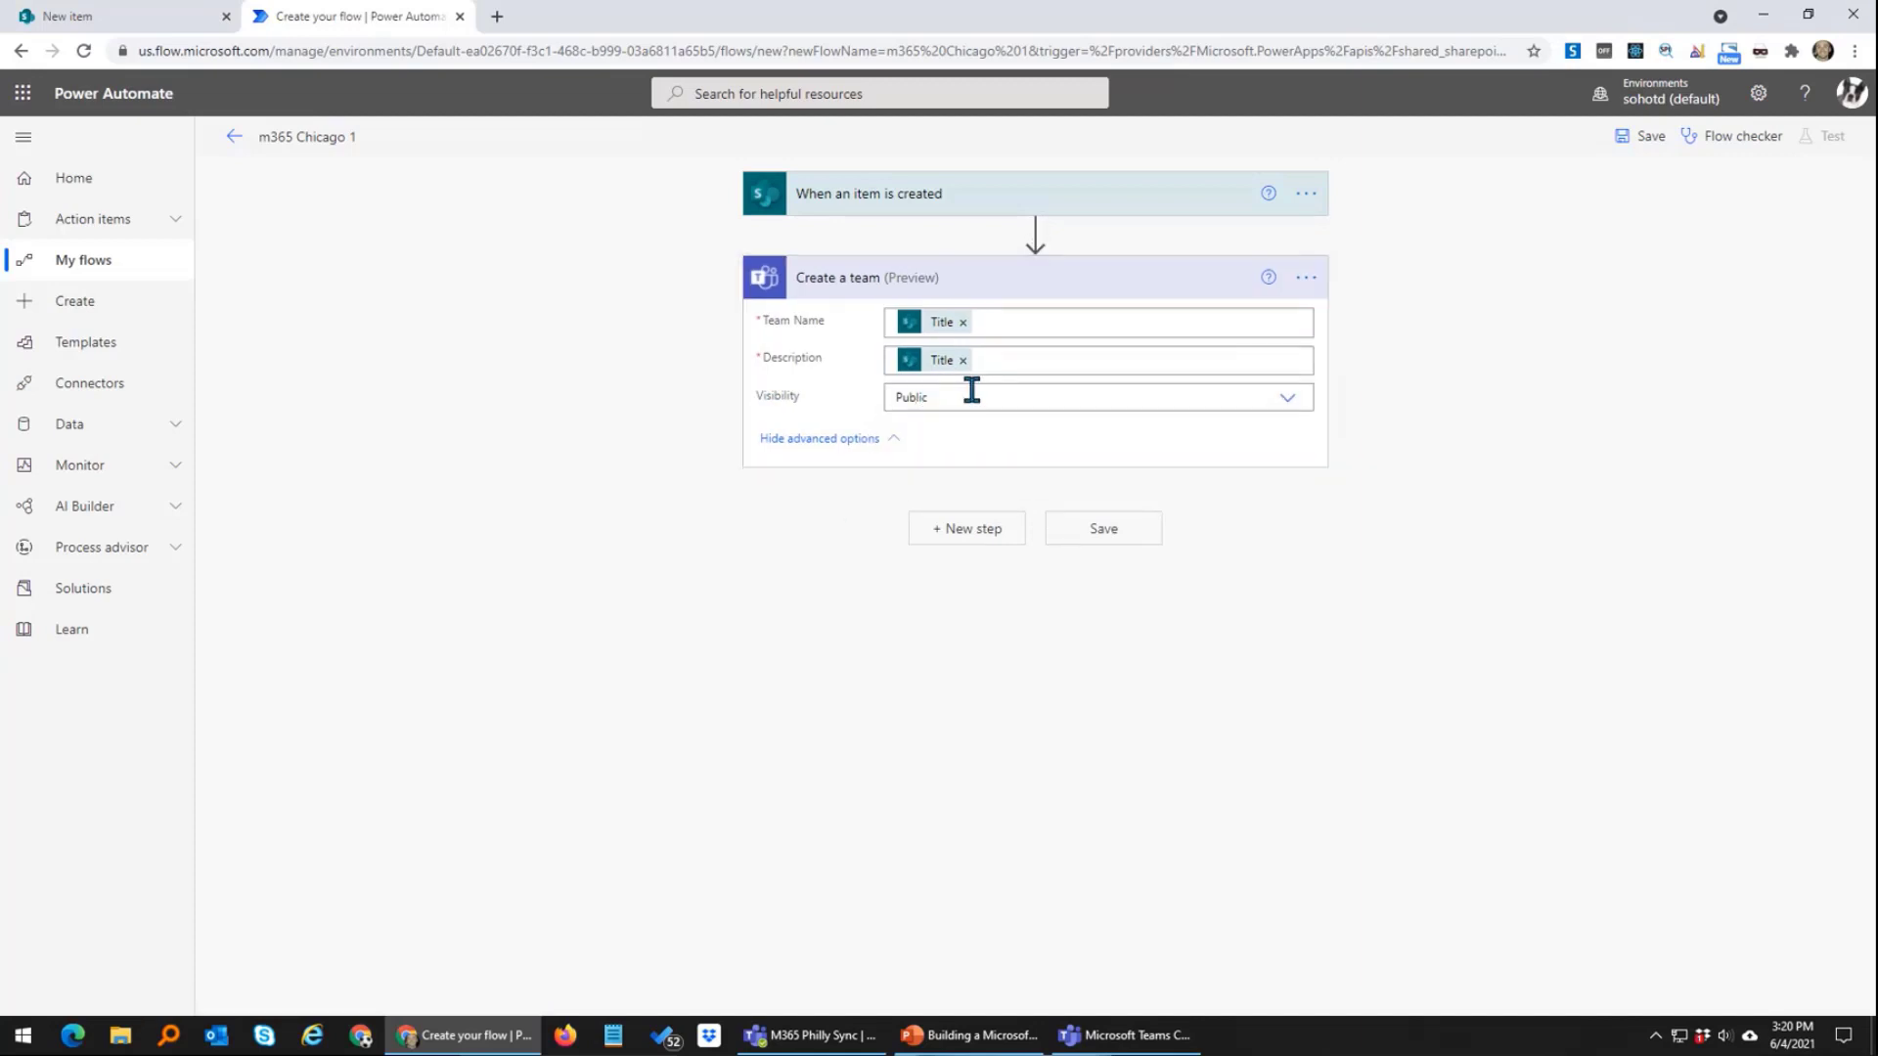
Step: Add the Microsoft Teams action "Add a member to a team (preview)" after the team creation, searching the actions for "teams"
{"action": "left_click", "coordinate": [983, 537]}
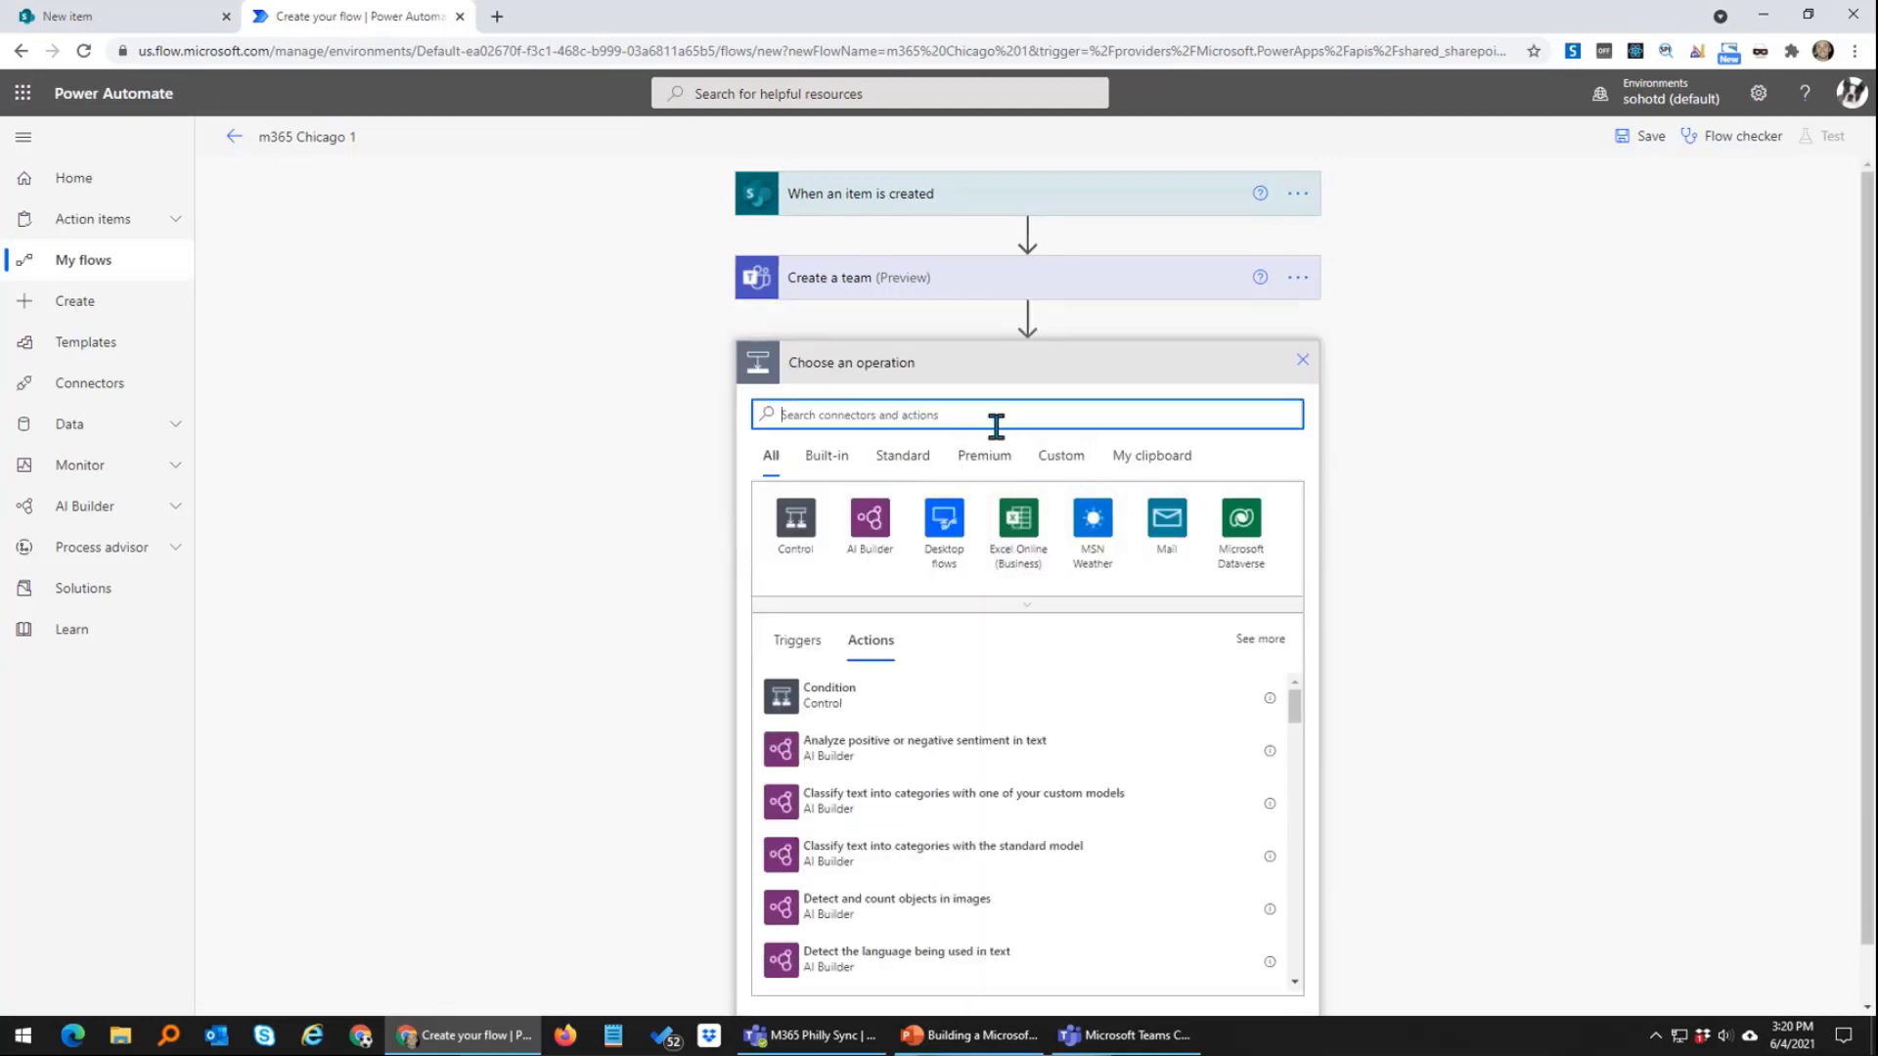
{"action": "left_click", "coordinate": [88, 16]}
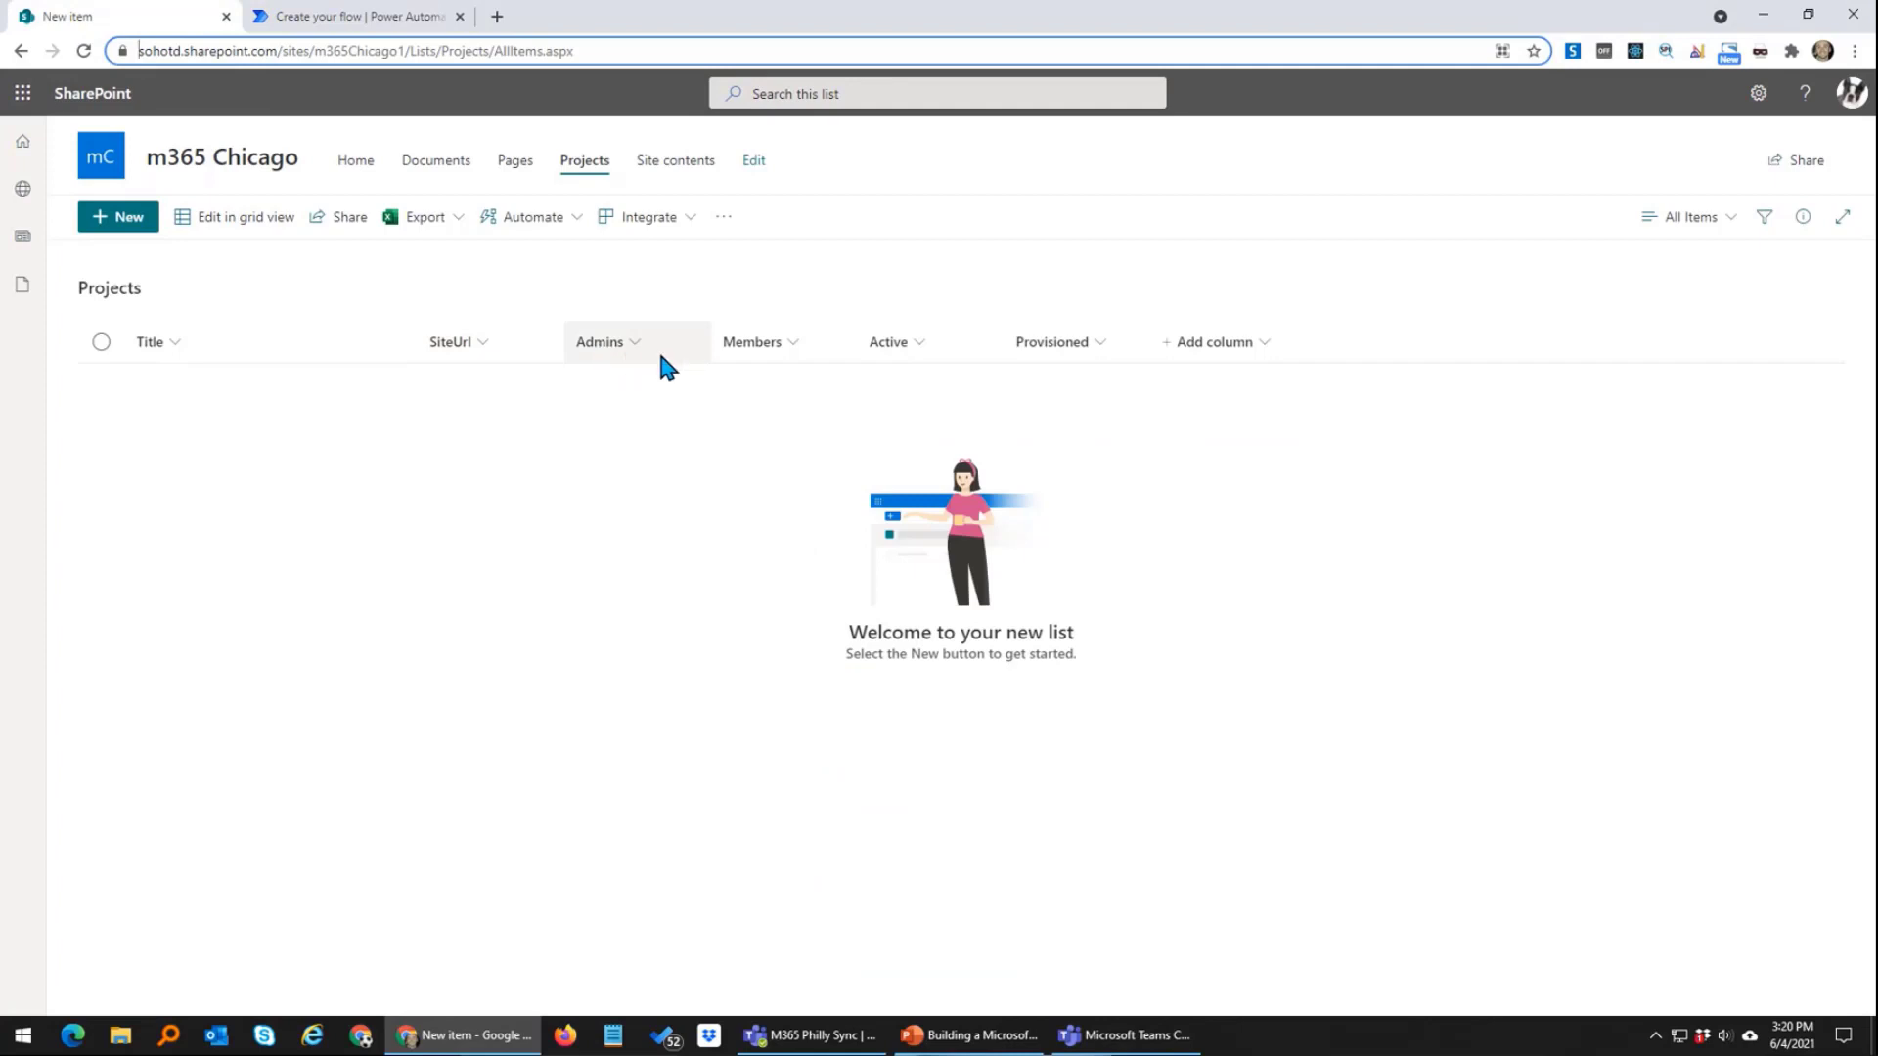
{"action": "left_click", "coordinate": [366, 18]}
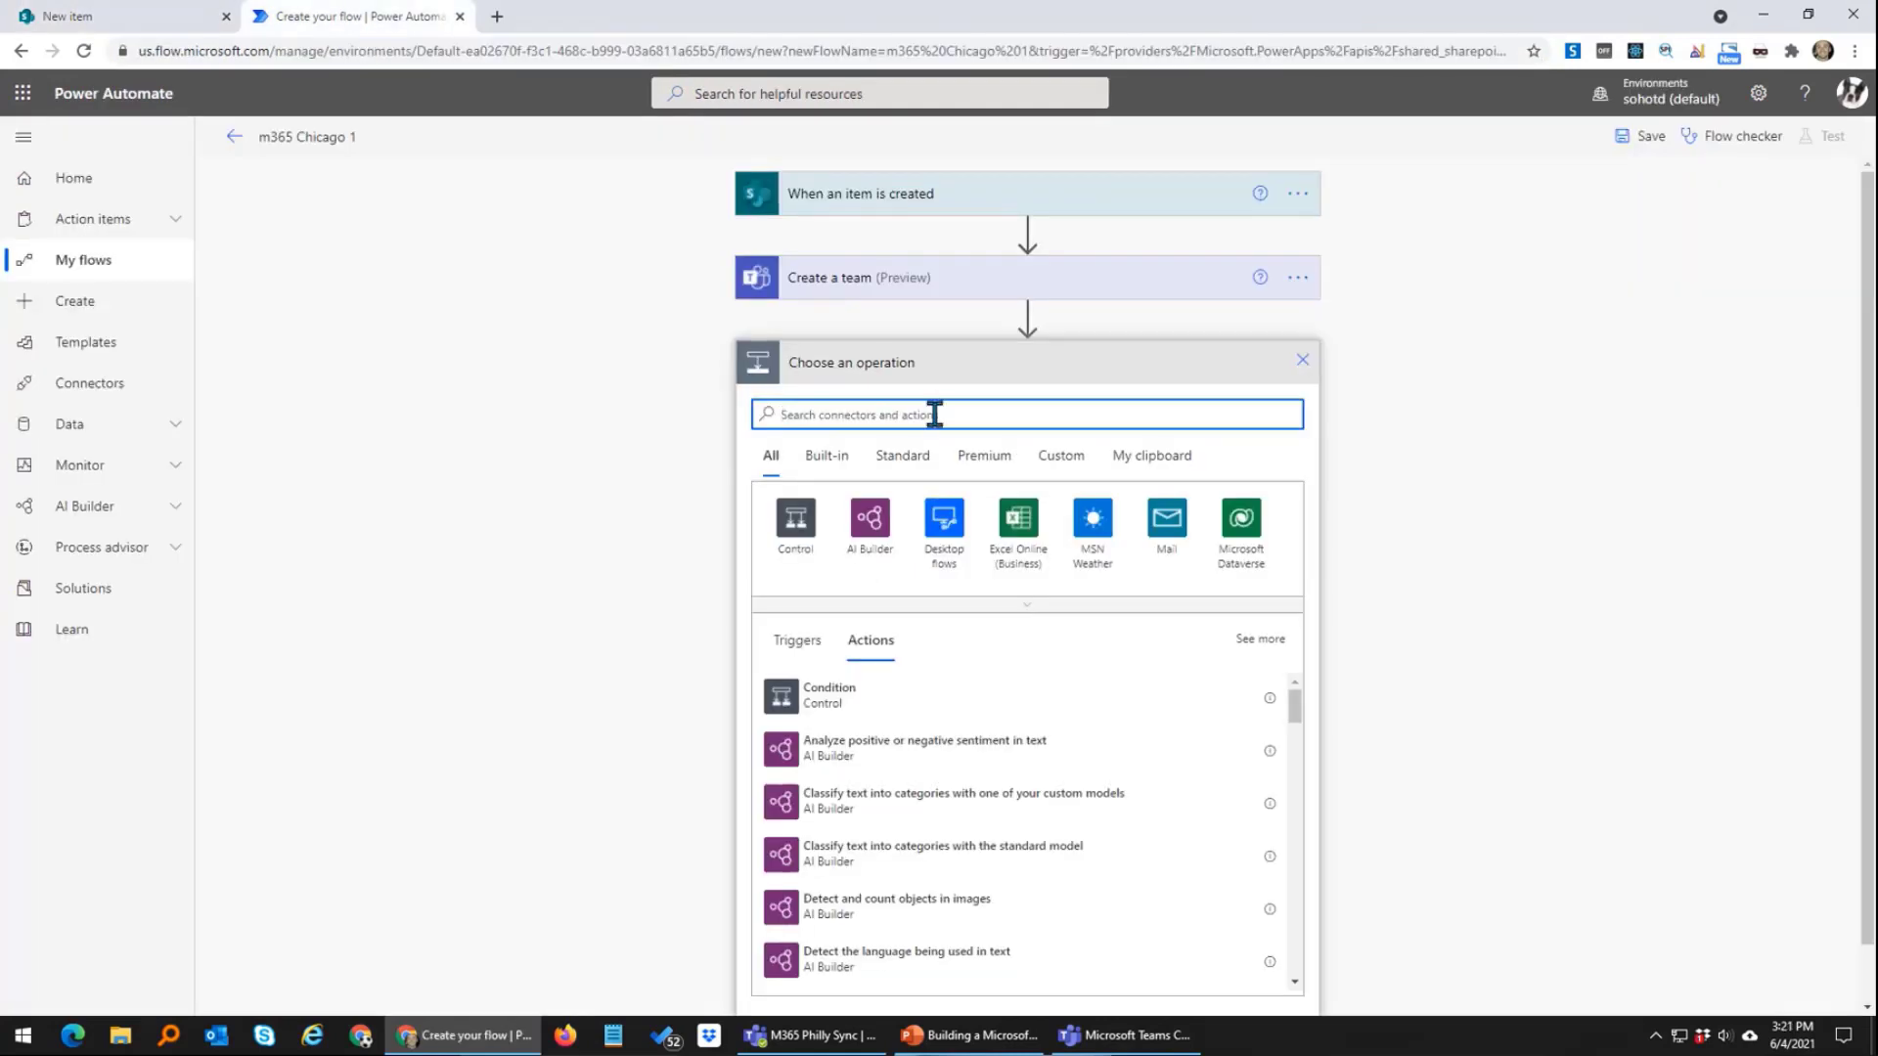
{"action": "type", "text": "teams"}
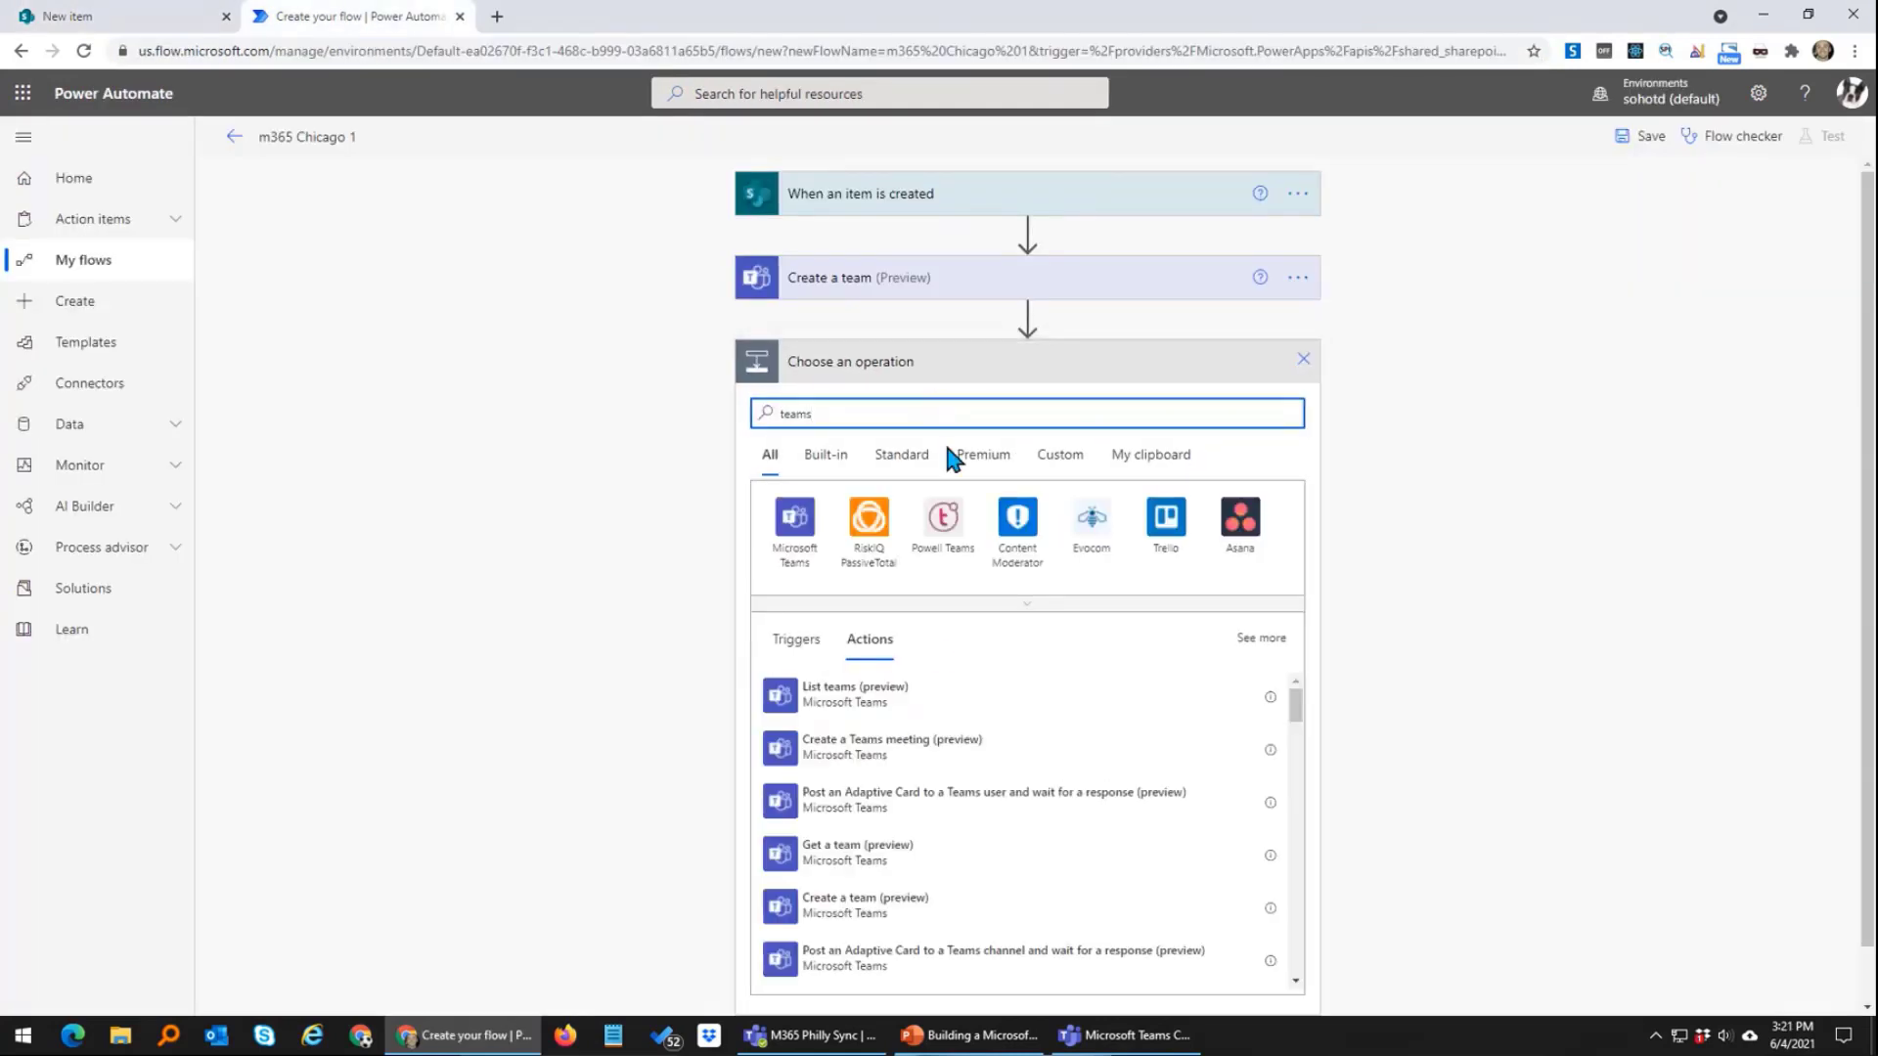
{"action": "scroll", "coordinate": [967, 744], "scroll_direction": "down", "scroll_amount": 4}
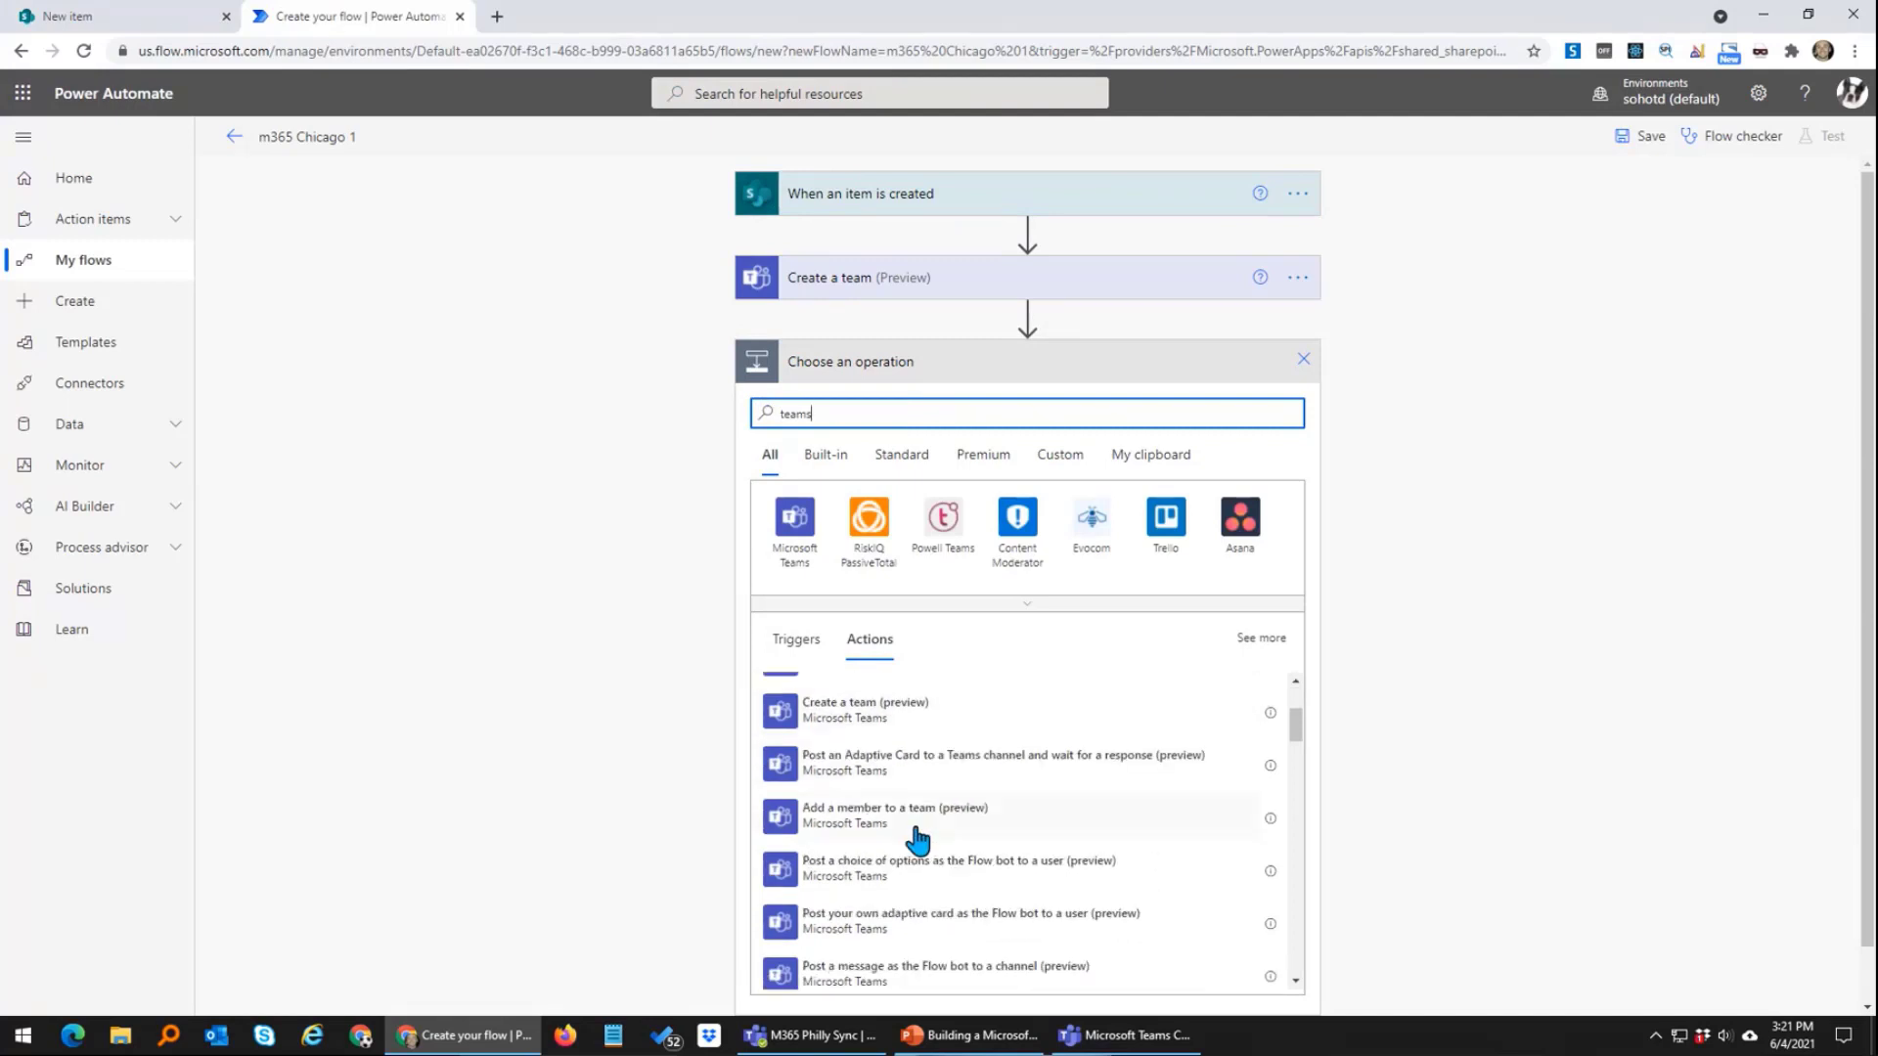
{"action": "left_click", "coordinate": [895, 830]}
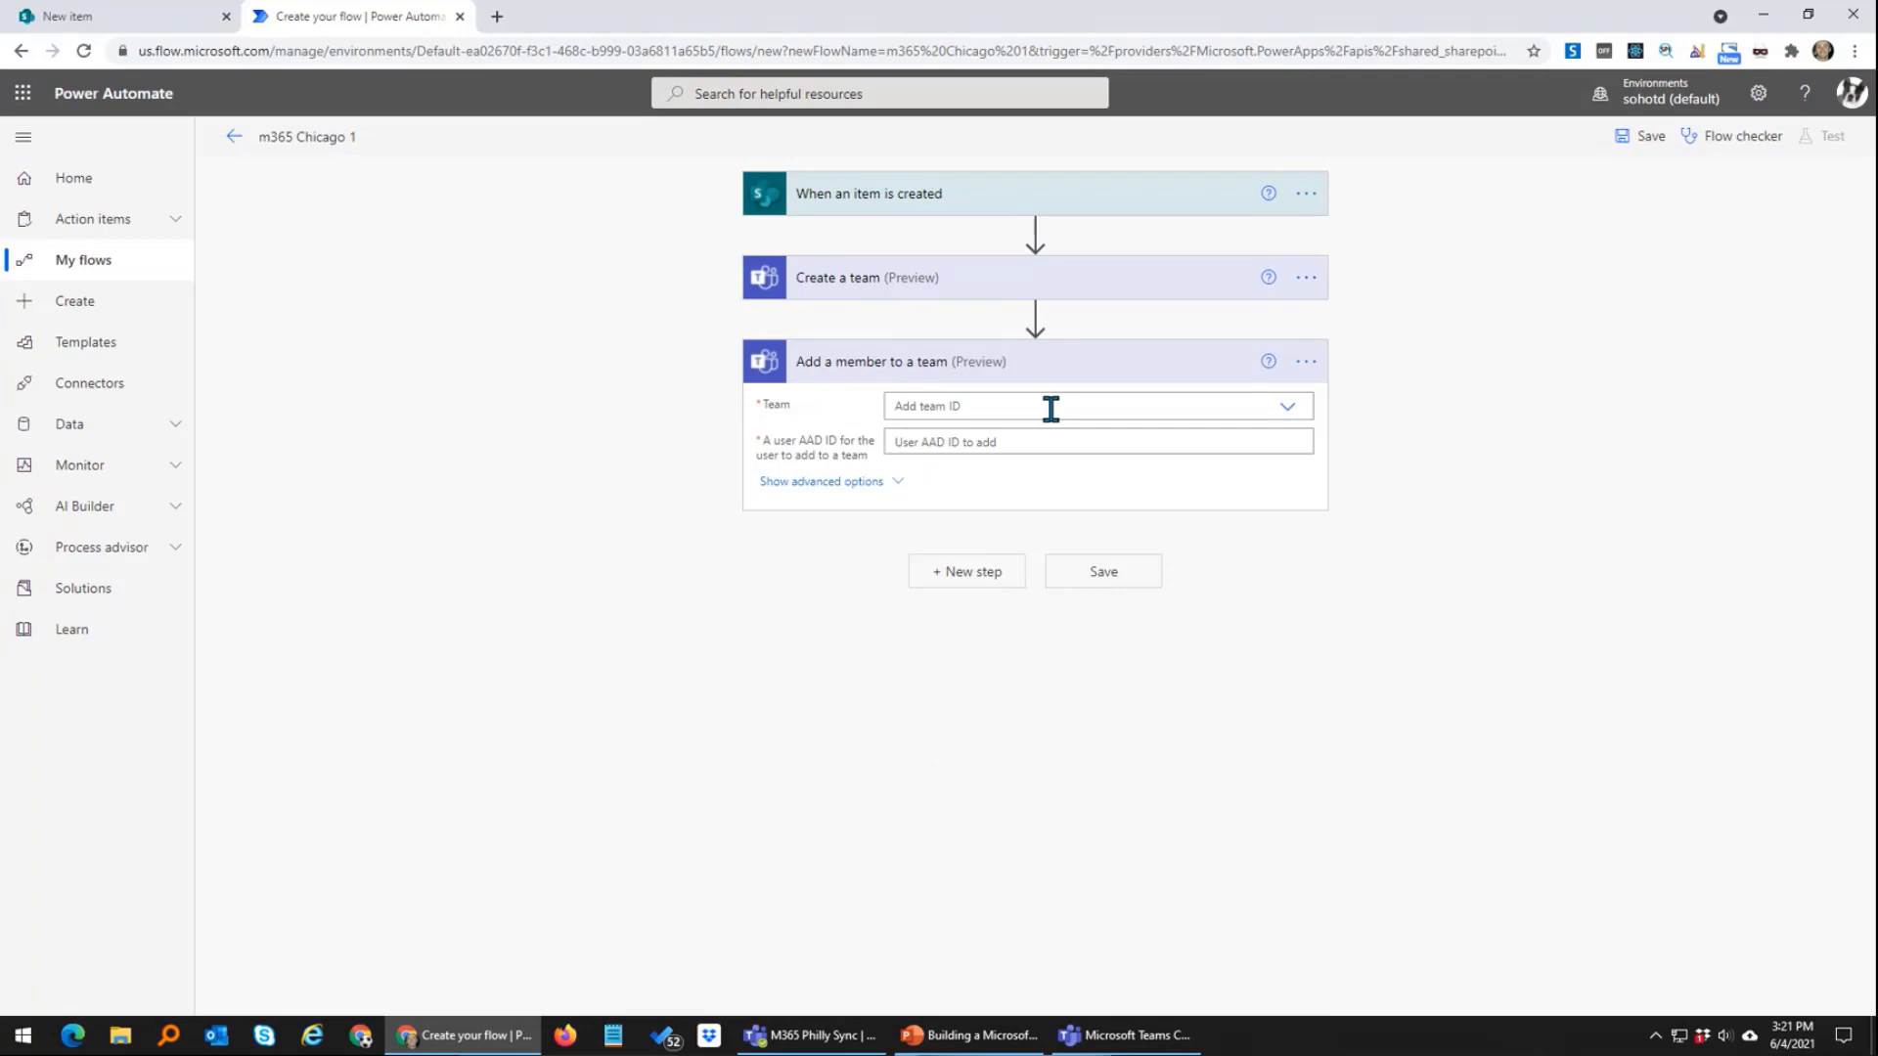
Step: Set the member action's team to a custom value using the New Team ID dynamic content from Create a team
{"action": "left_click", "coordinate": [934, 406]}
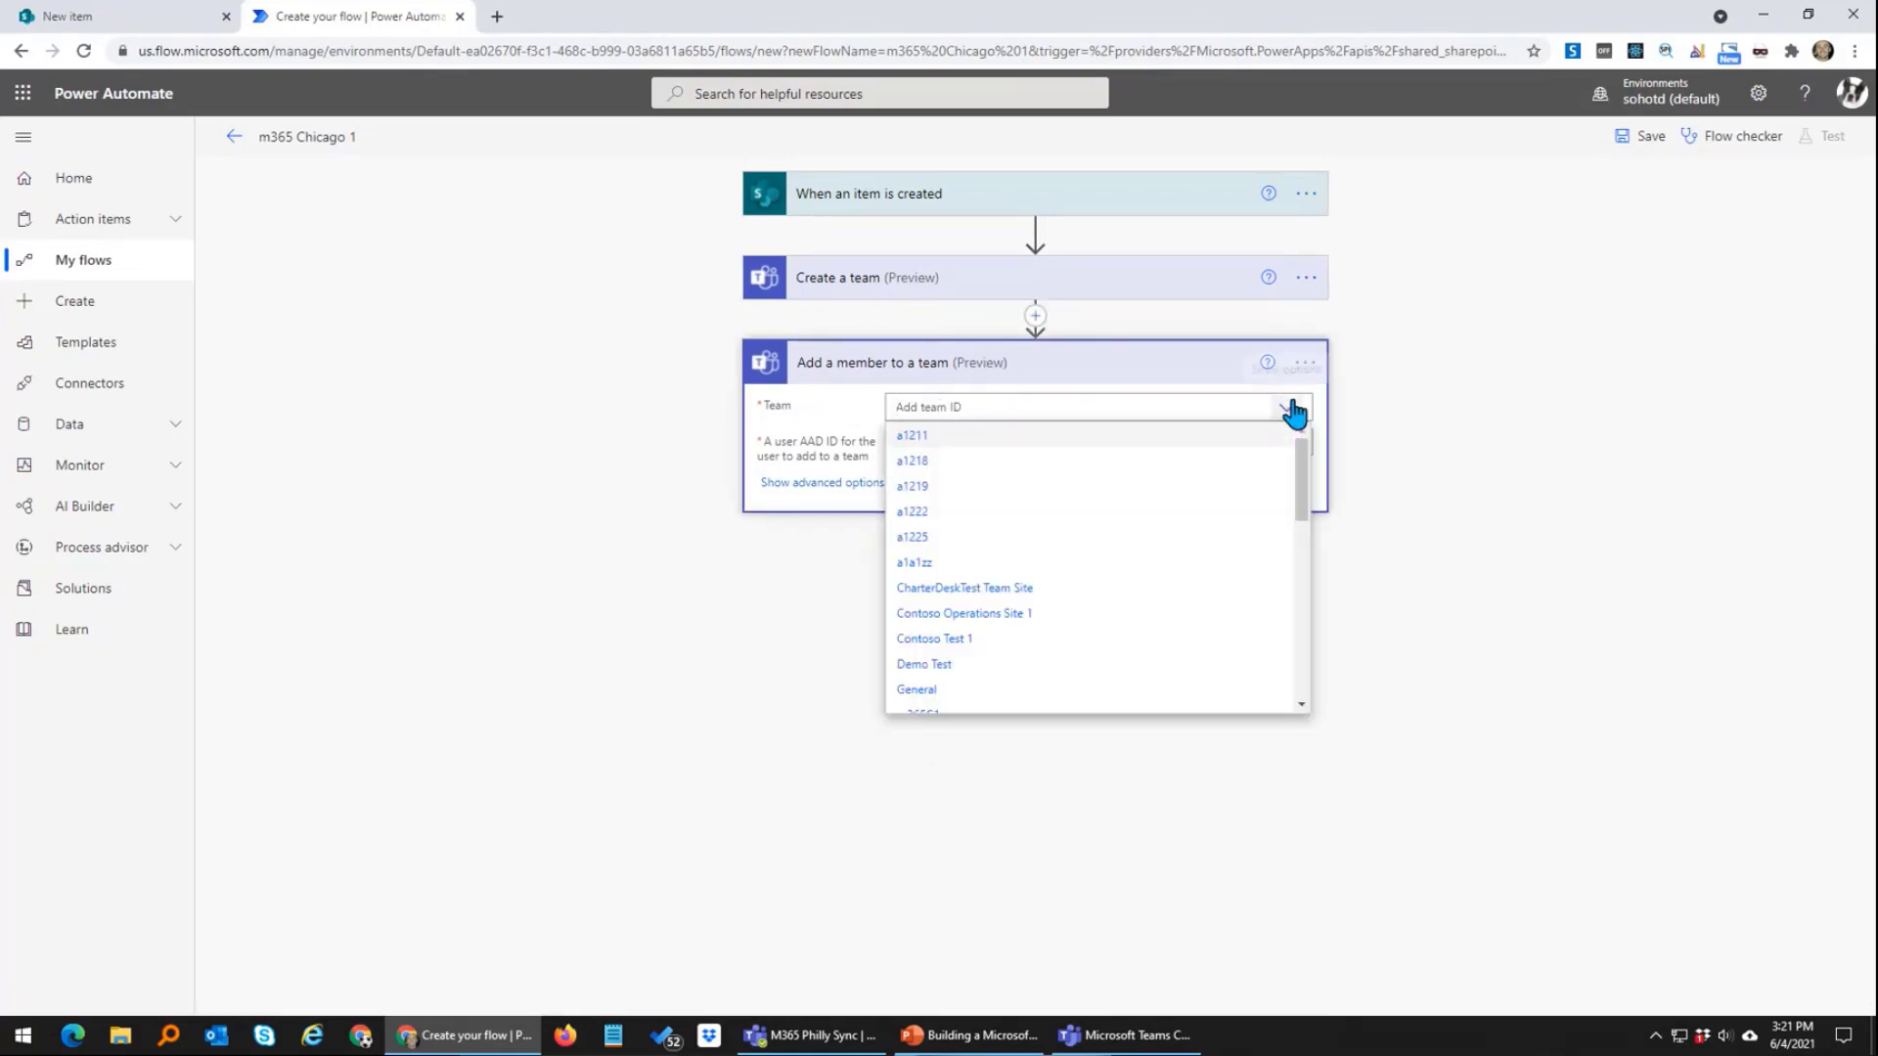
{"action": "left_click", "coordinate": [1220, 407]}
{"action": "scroll", "coordinate": [1216, 575], "scroll_direction": "down", "scroll_amount": 10}
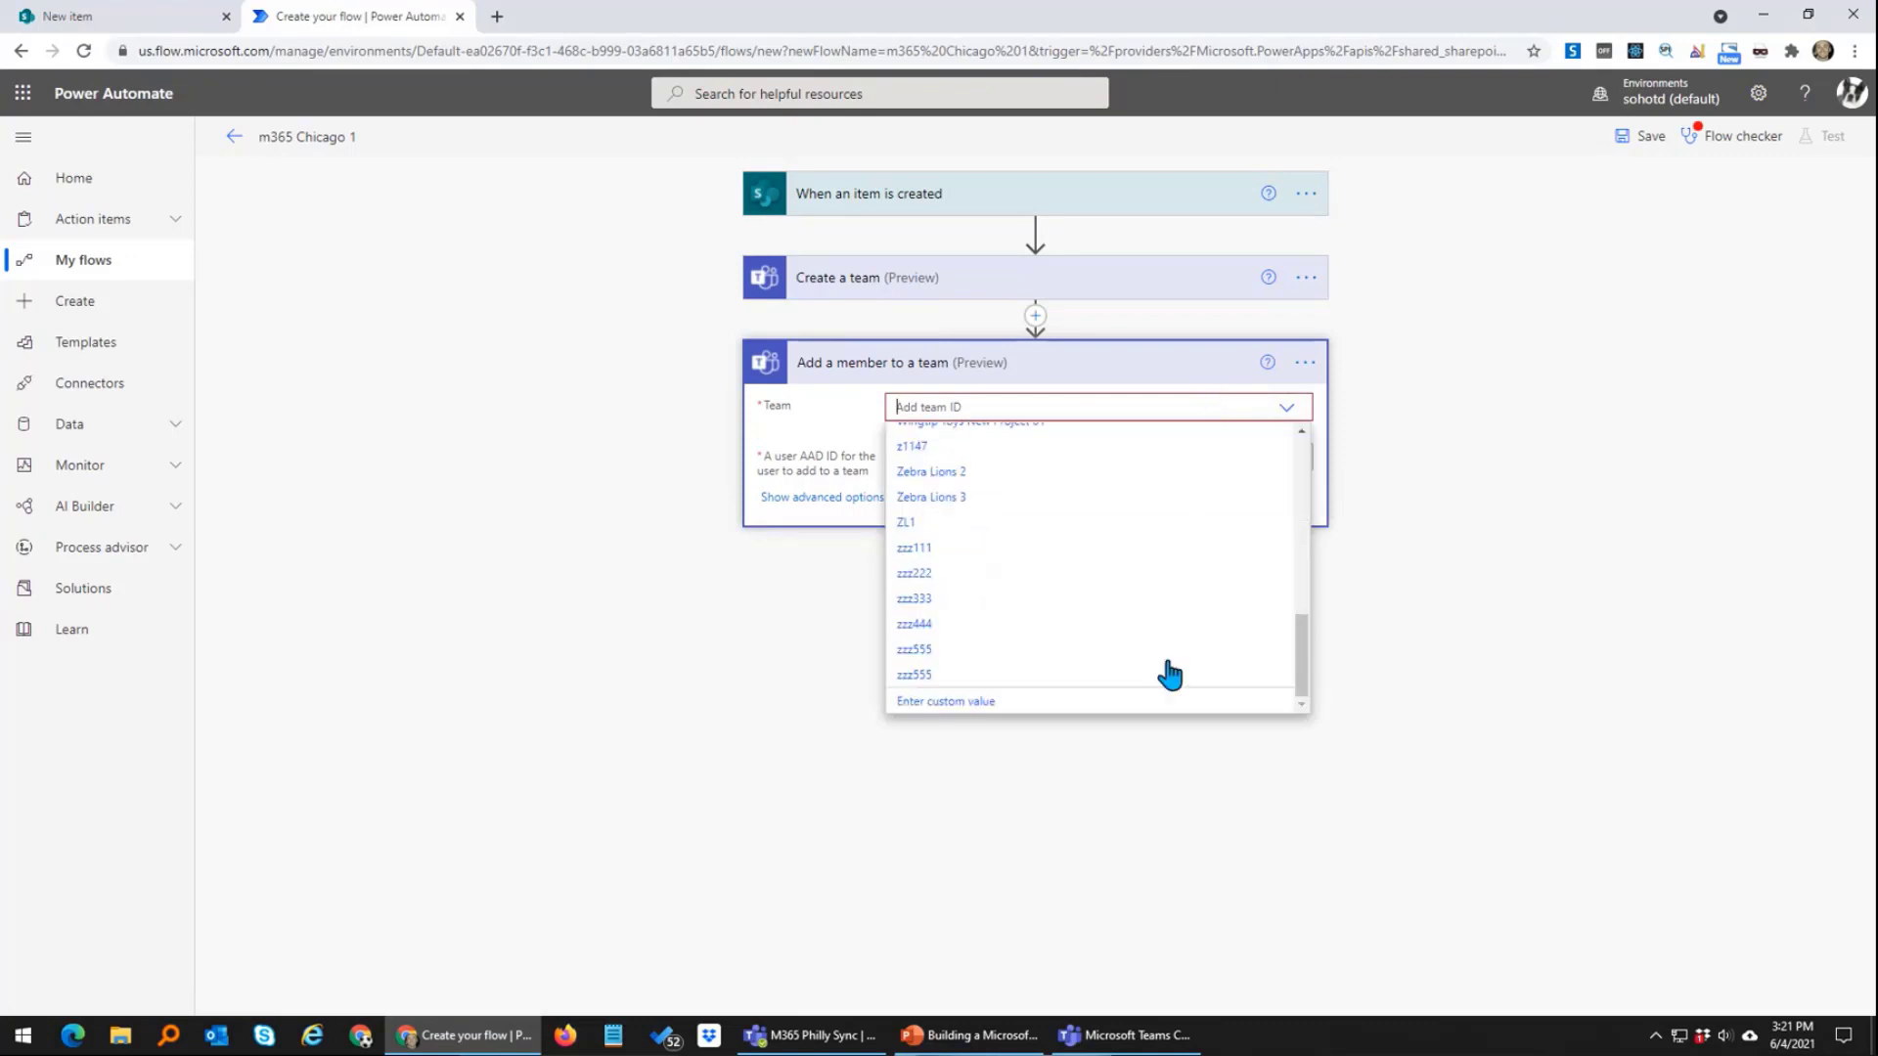
{"action": "left_click", "coordinate": [946, 701]}
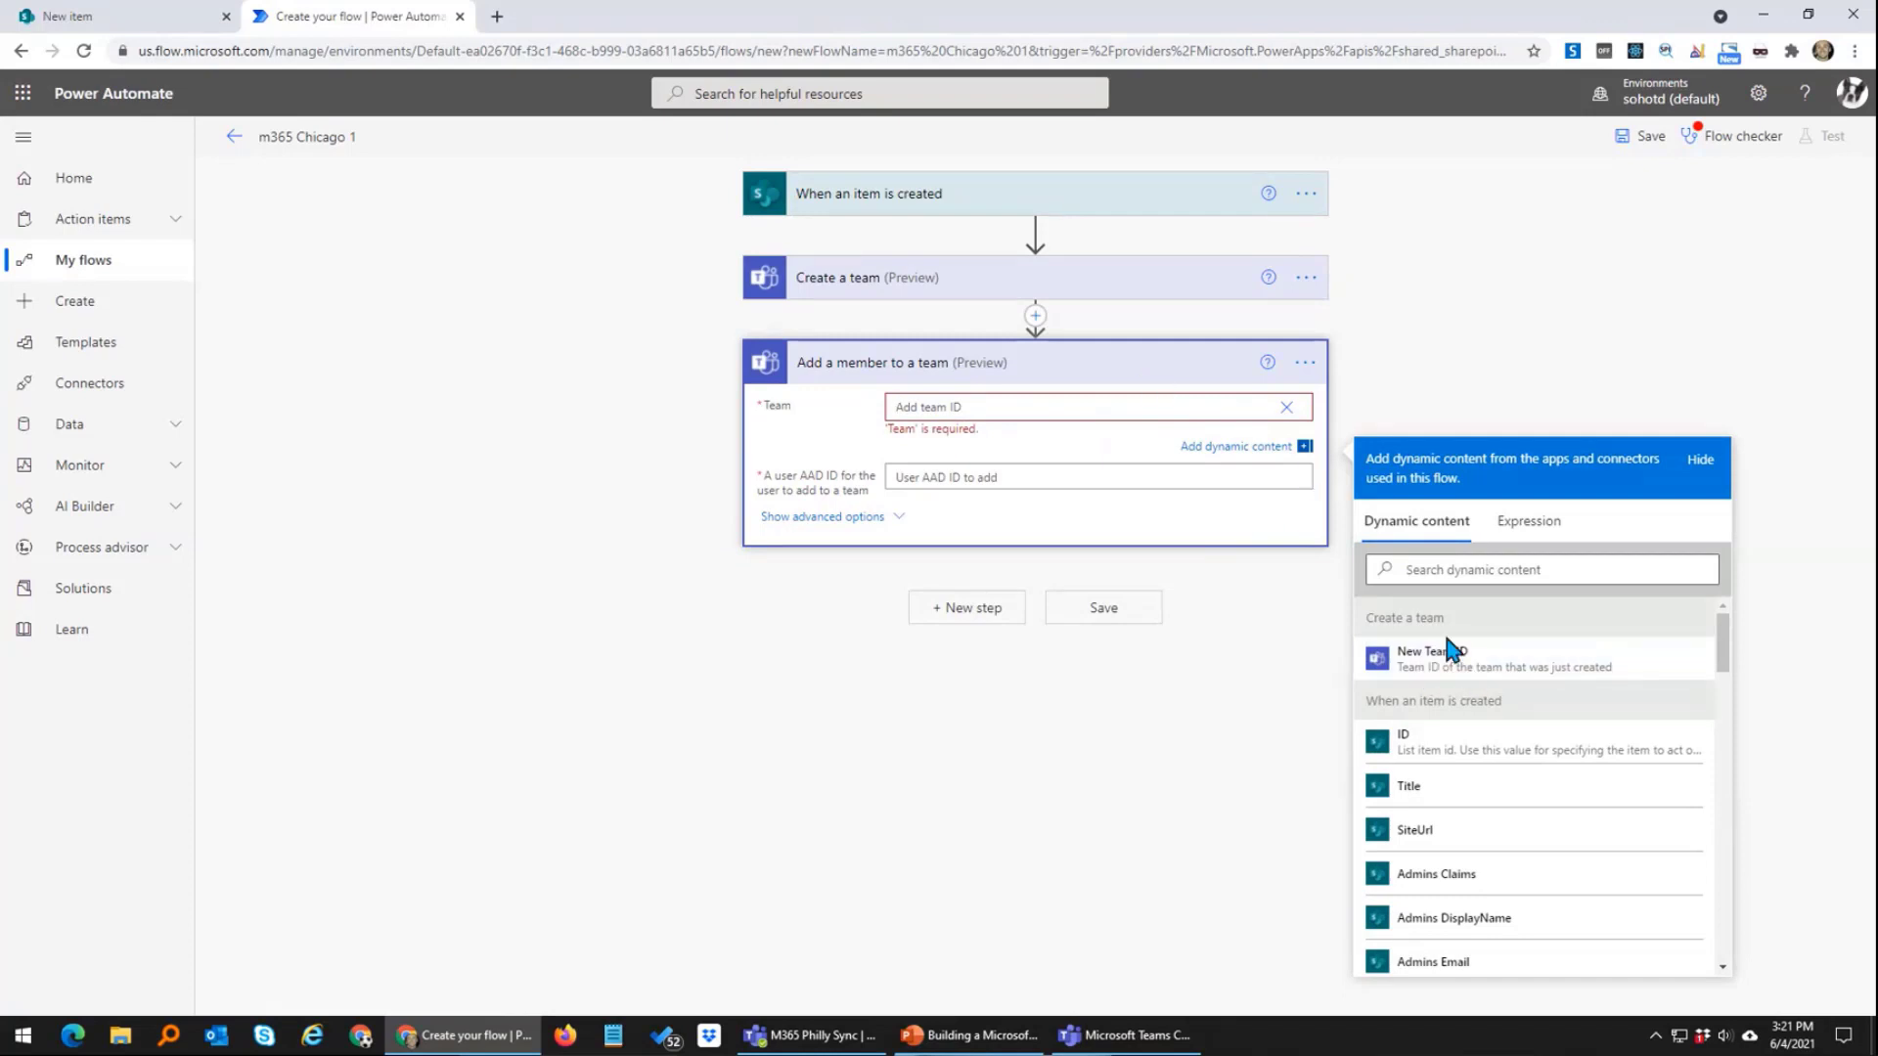
{"action": "left_click", "coordinate": [1460, 673]}
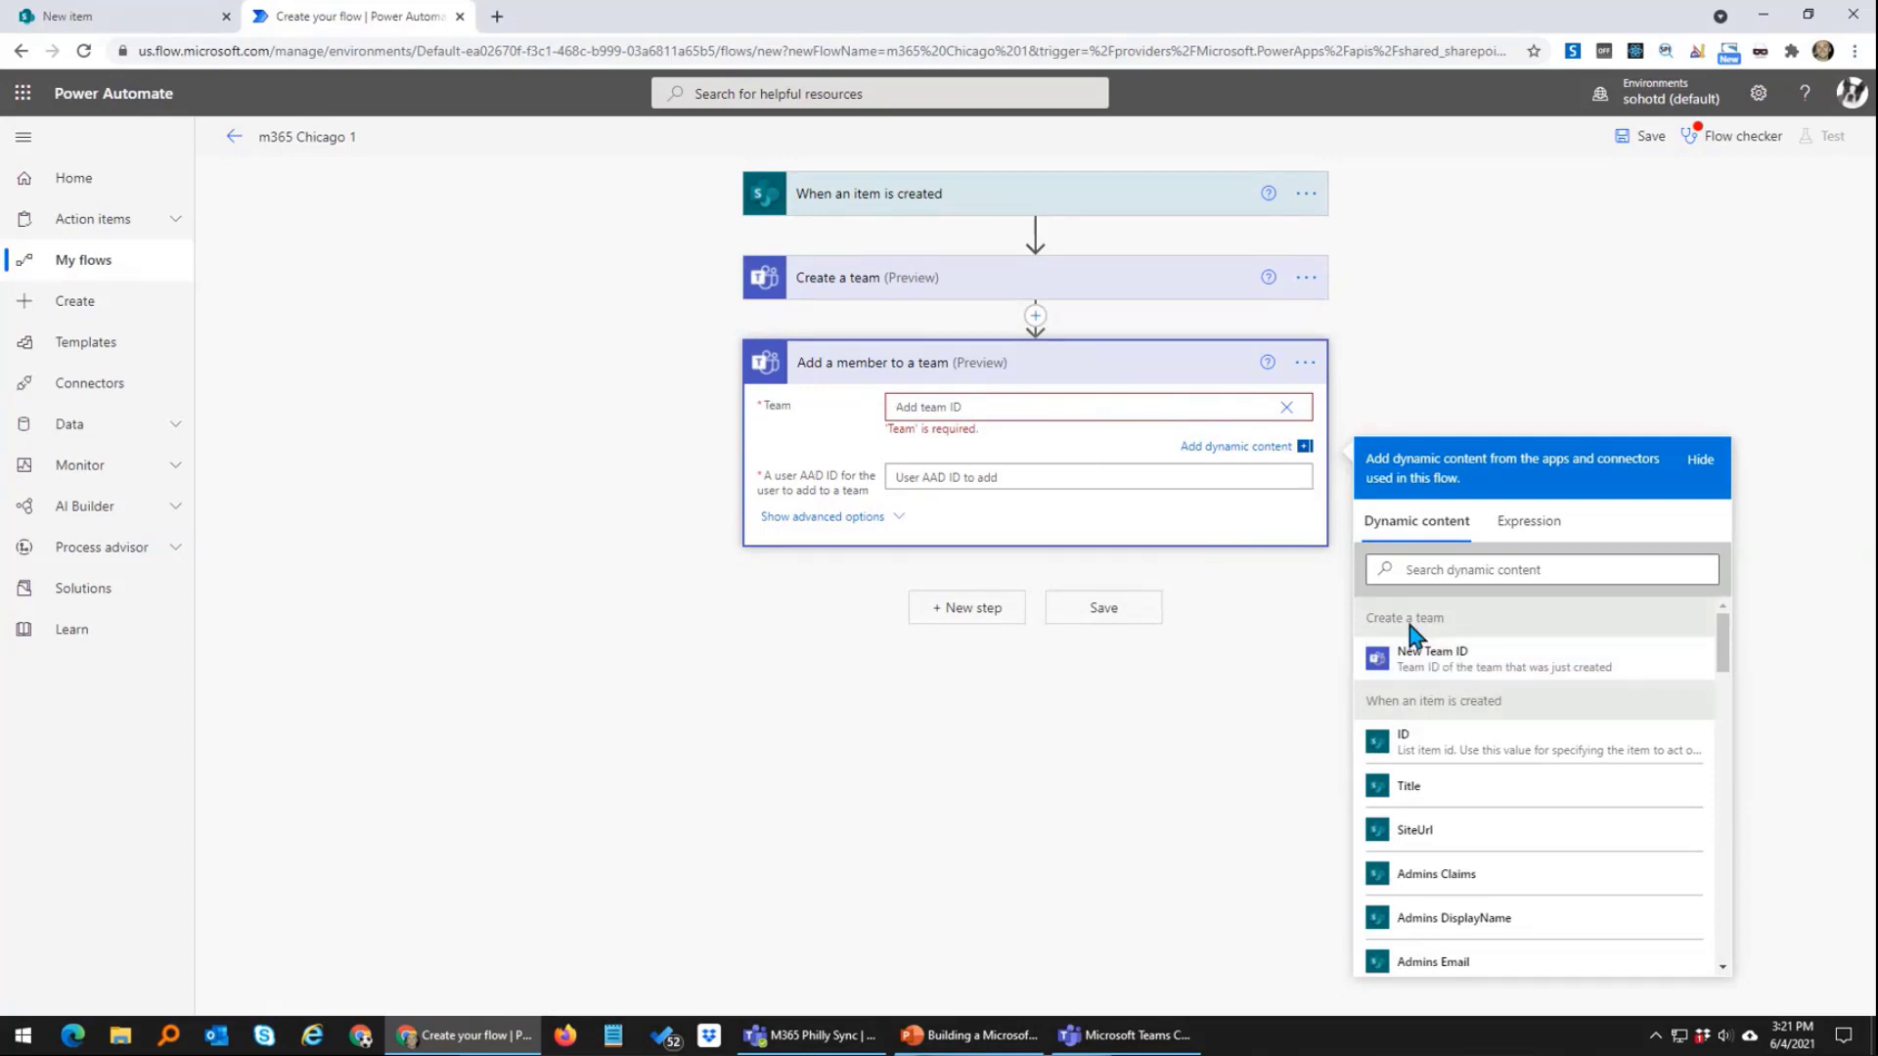
Step: Fill the user AAD ID of the member action with the Admins Email dynamic content
{"action": "left_click", "coordinate": [1029, 468]}
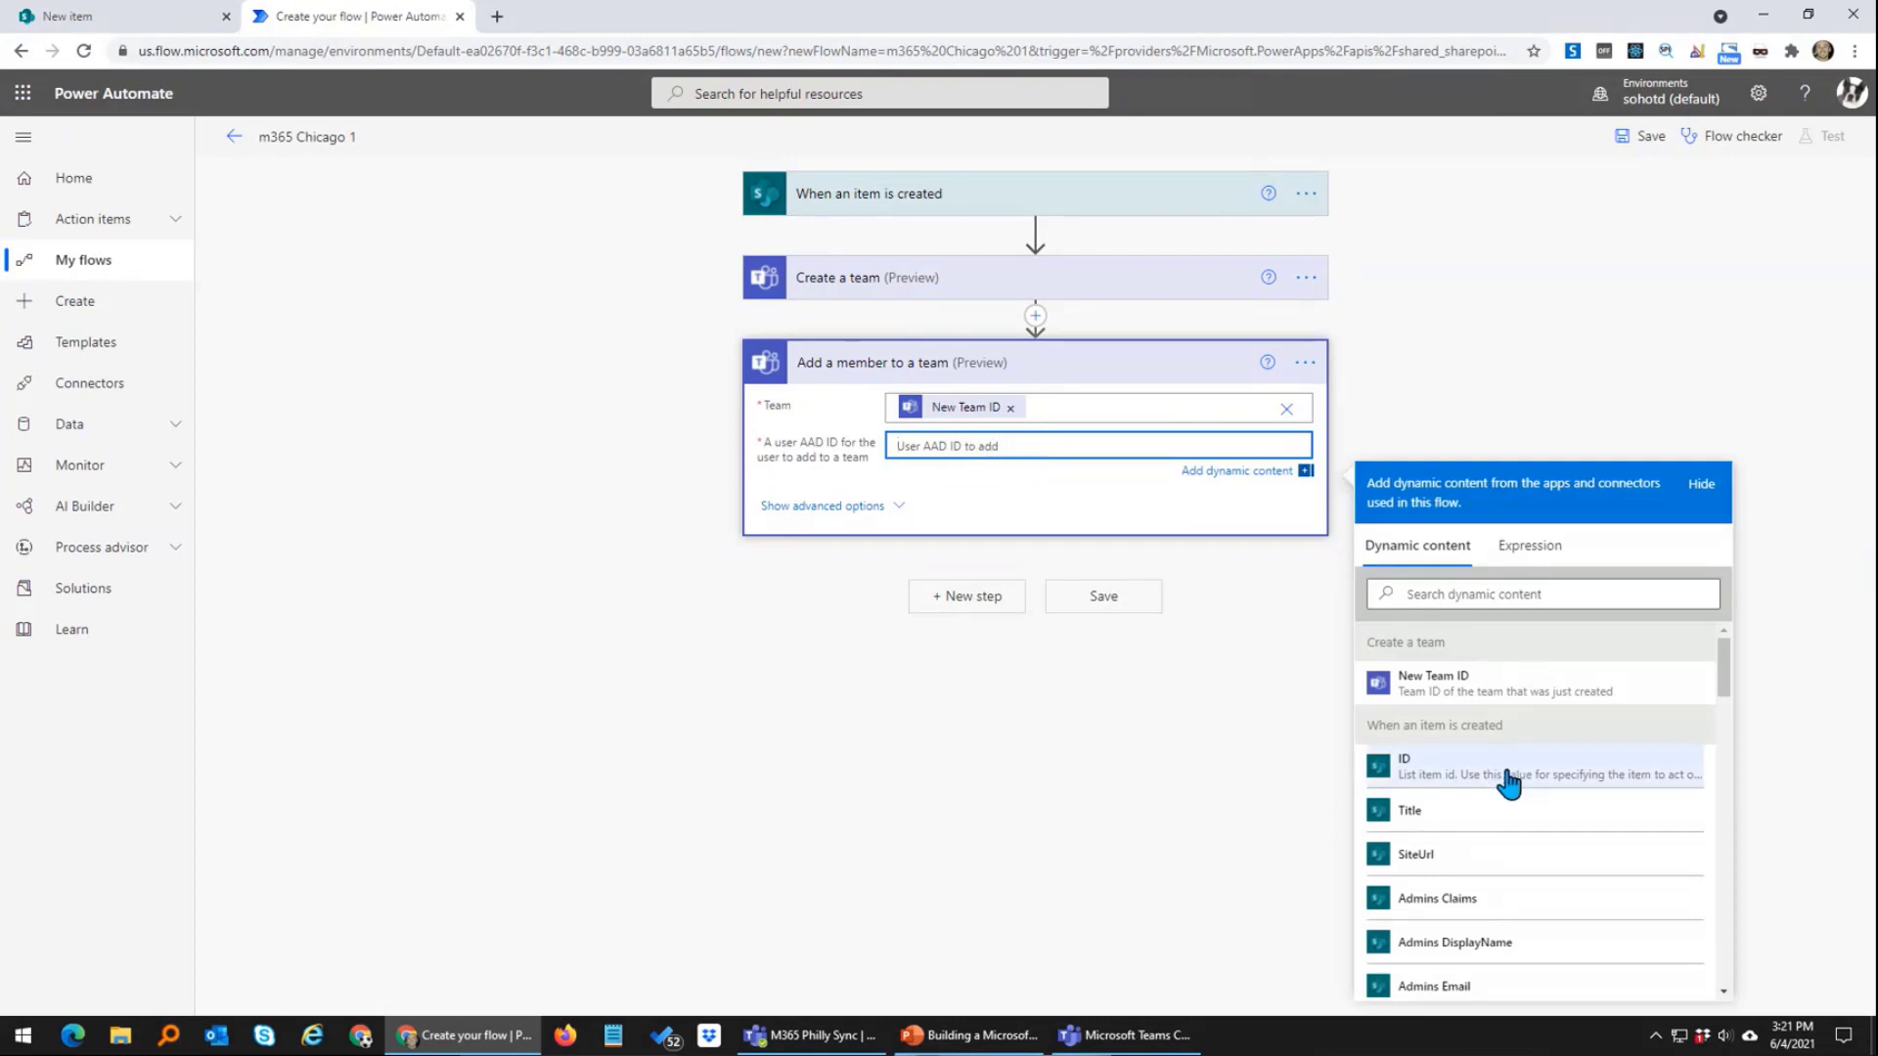
{"action": "left_click_drag", "start_coordinate": [1722, 652], "coordinate": [1725, 704]}
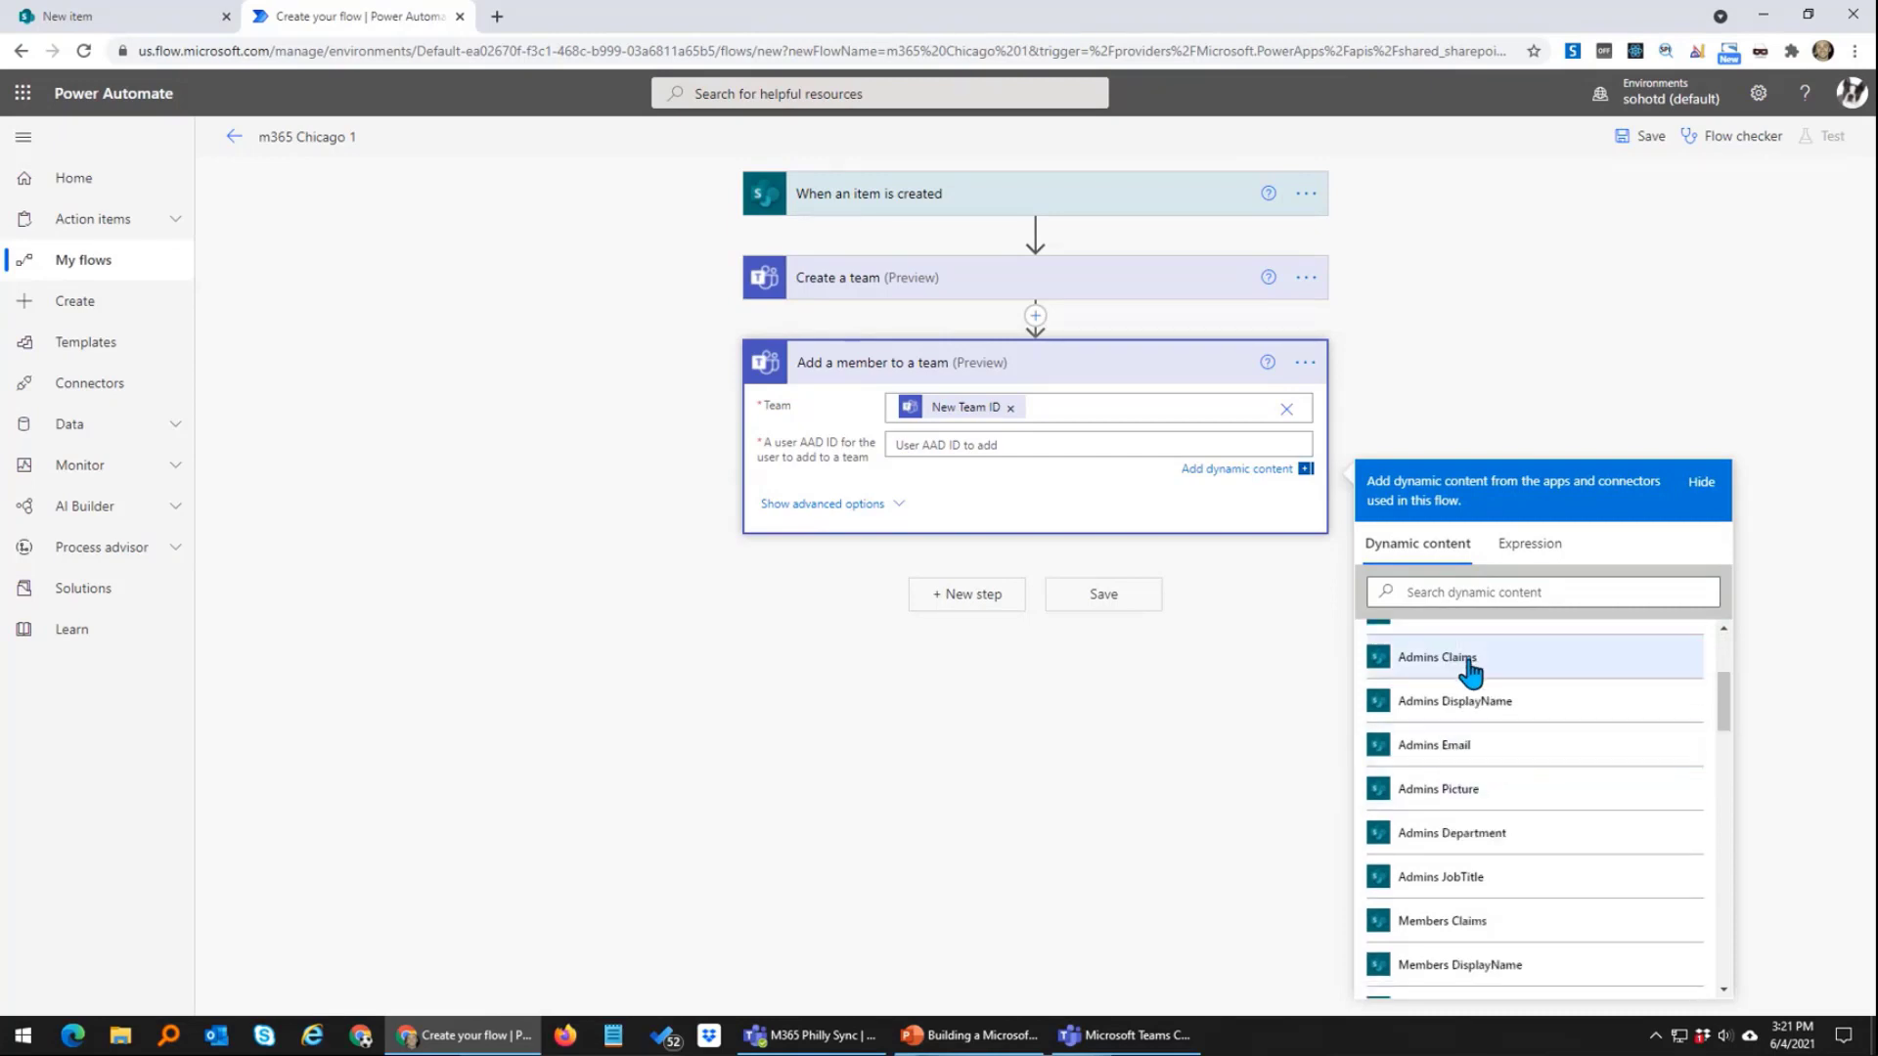
{"action": "scroll", "coordinate": [1474, 699], "scroll_direction": "up", "scroll_amount": 1}
{"action": "scroll", "coordinate": [1474, 699], "scroll_direction": "down", "scroll_amount": 1}
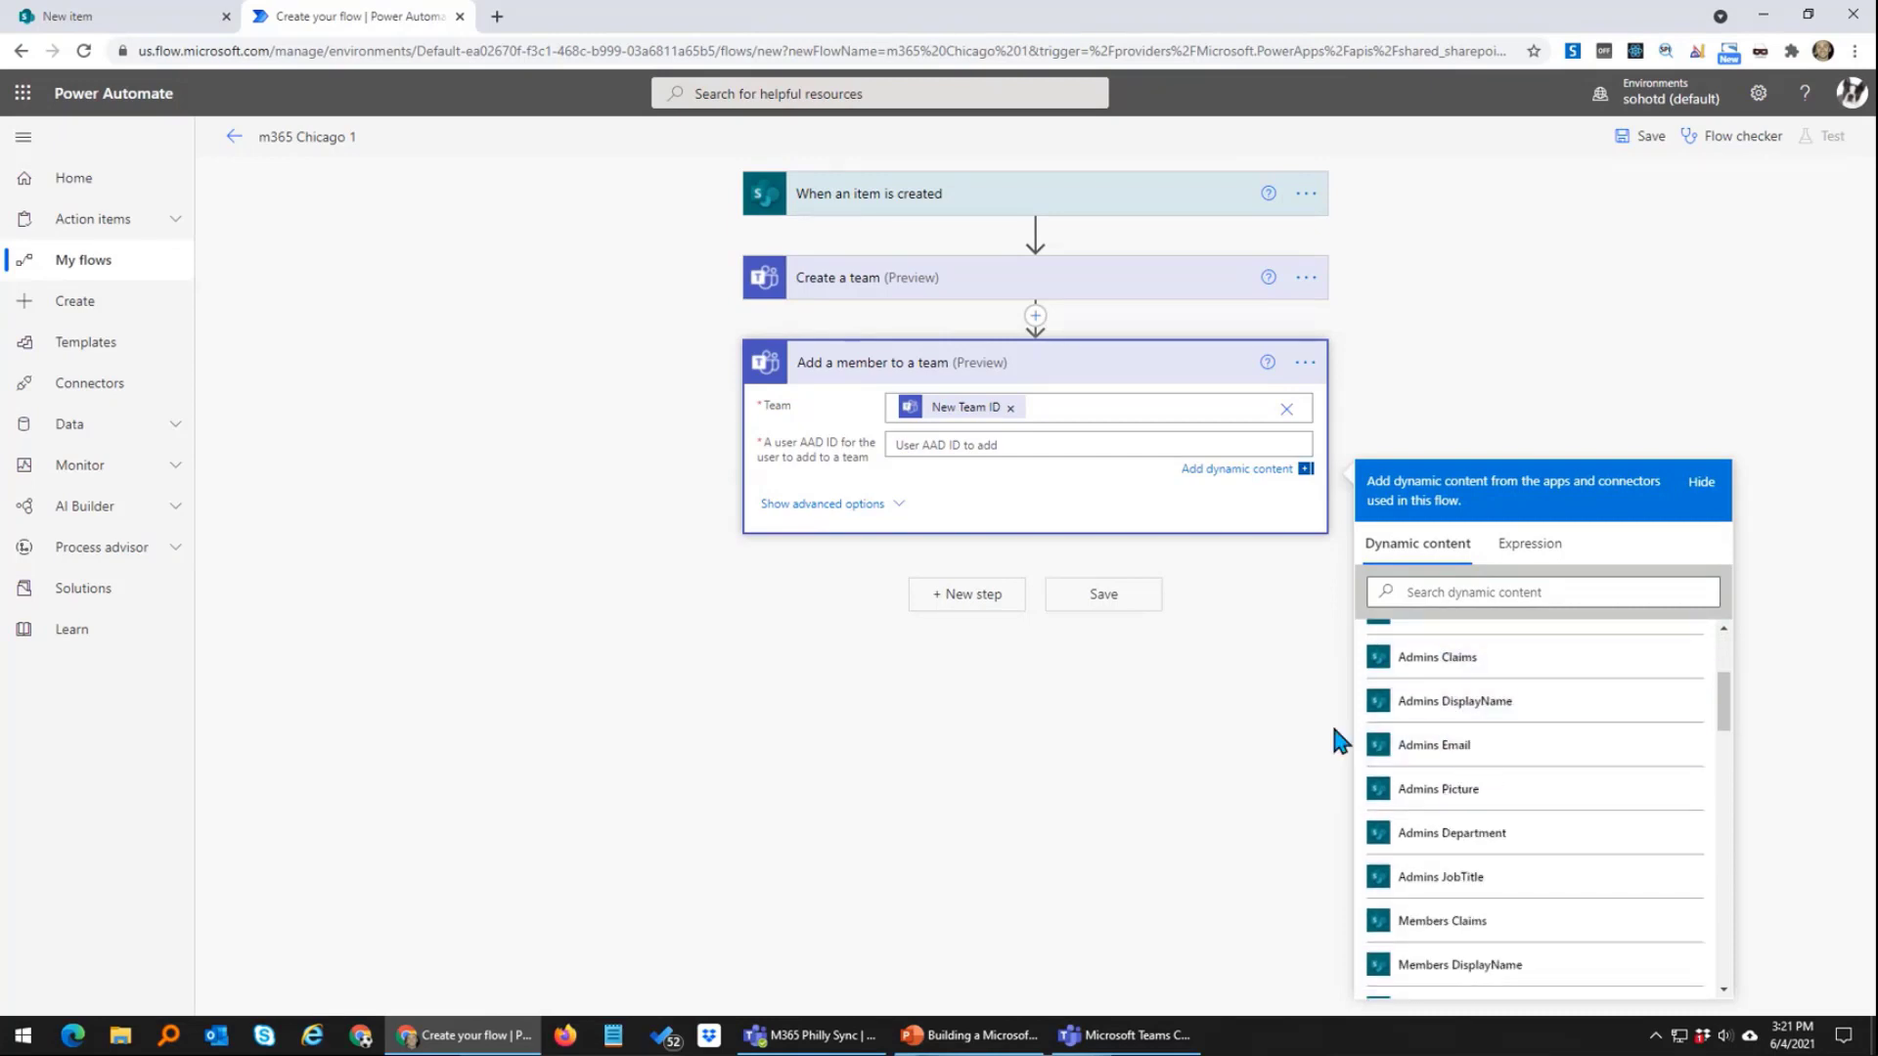
{"action": "left_click", "coordinate": [1457, 749]}
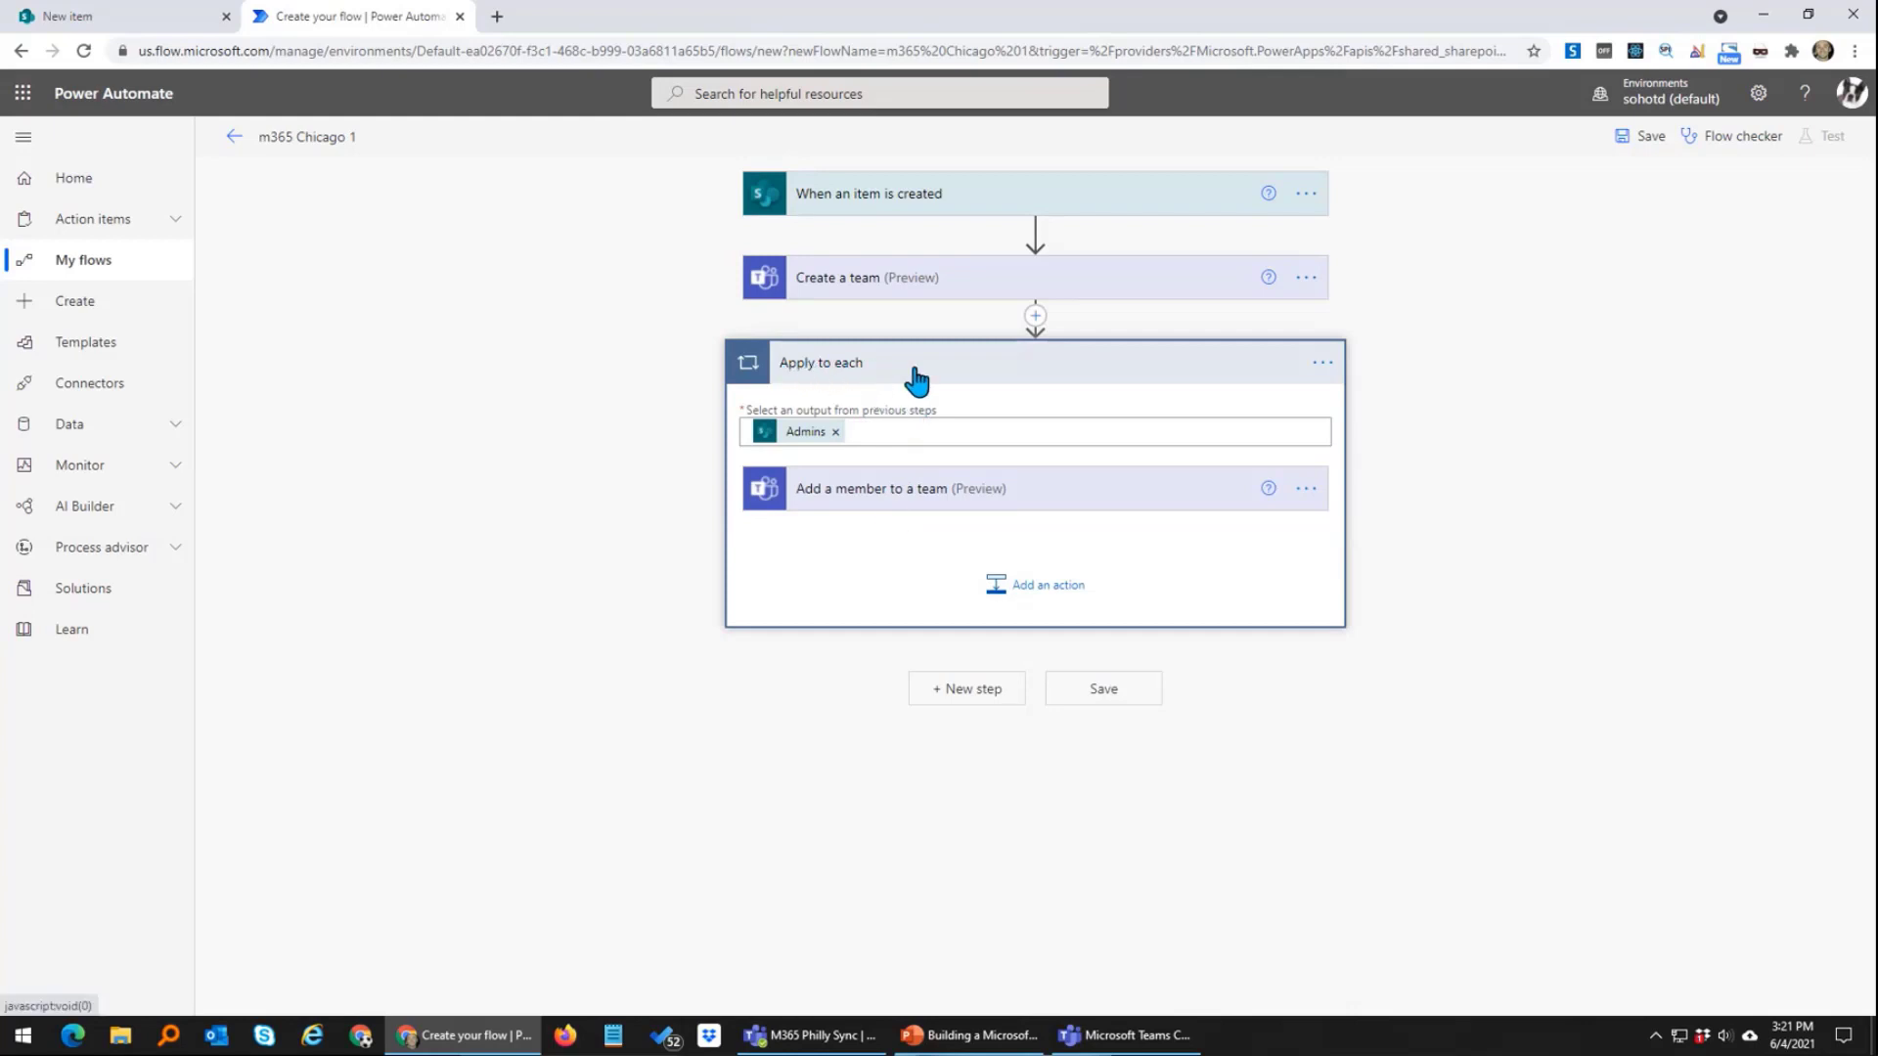
Step: Expand the member action inside the Admins loop, show its advanced options and set the newly added user as team owner to Yes
{"action": "left_click", "coordinate": [898, 507]}
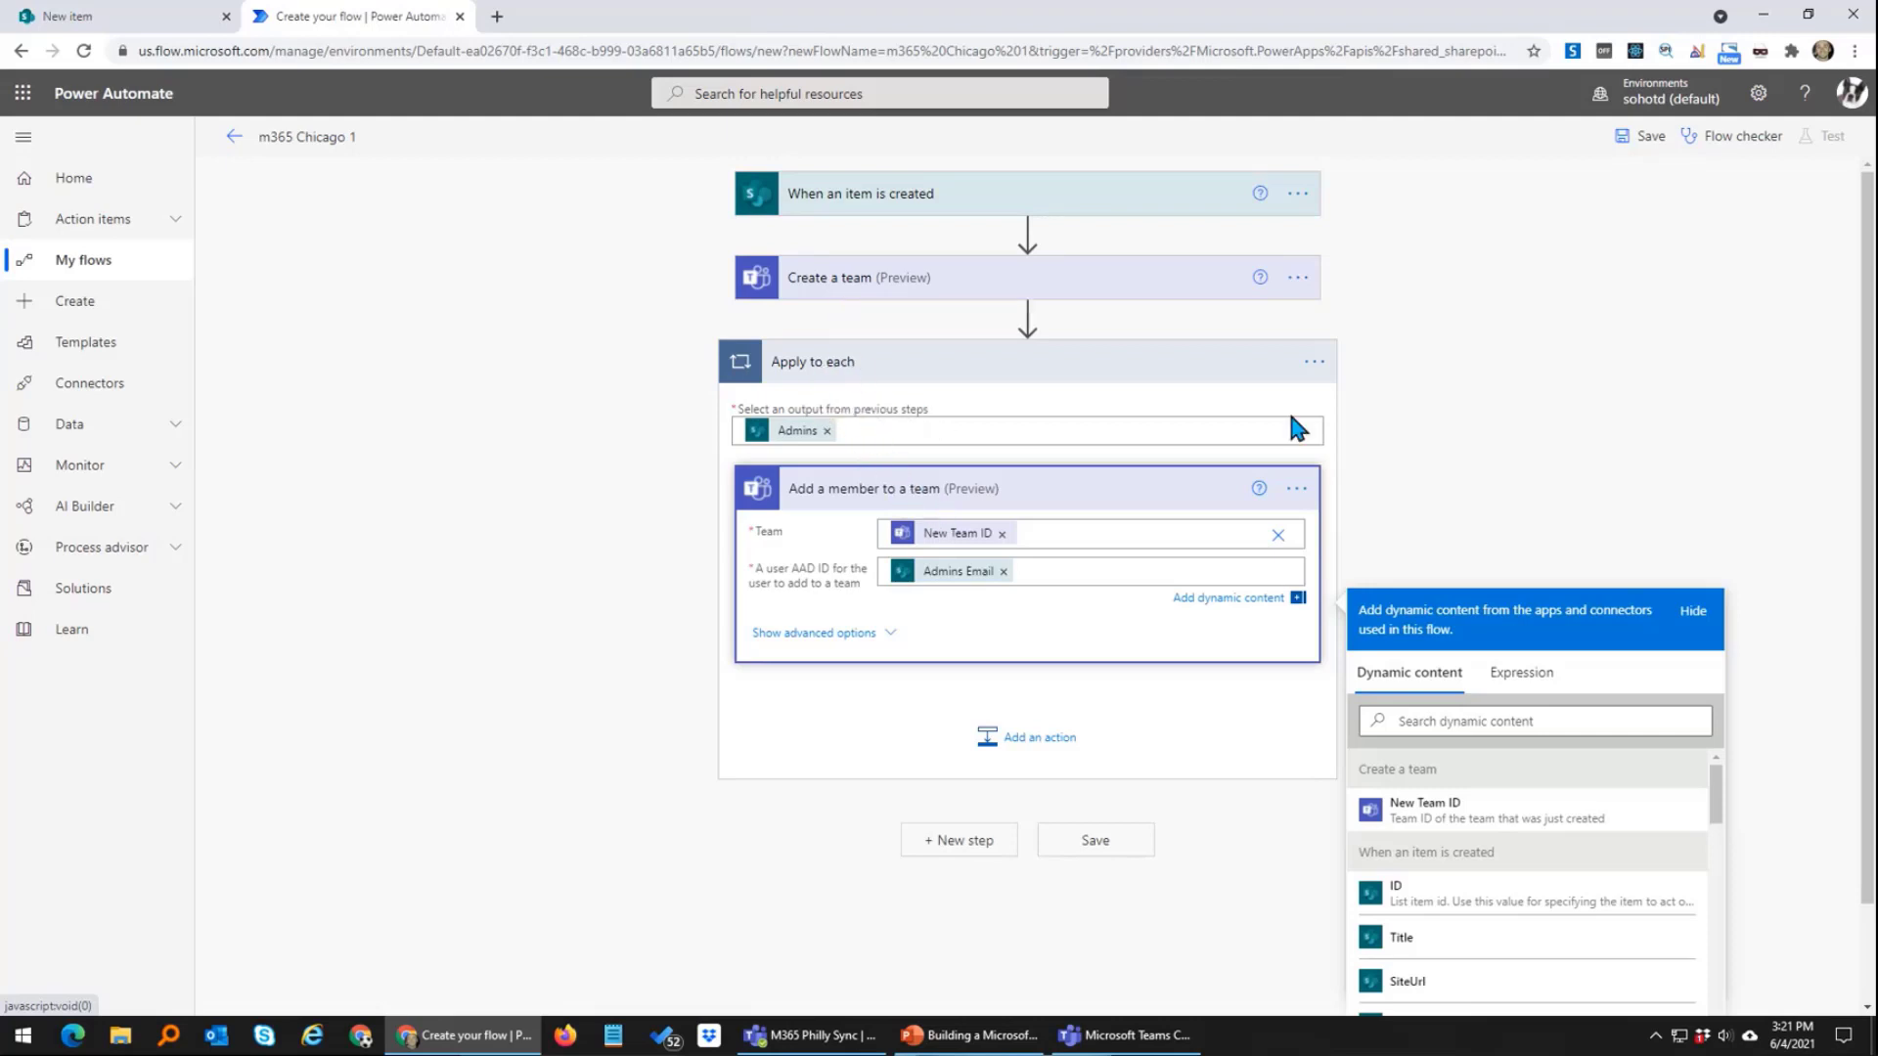
{"action": "left_click", "coordinate": [1440, 437]}
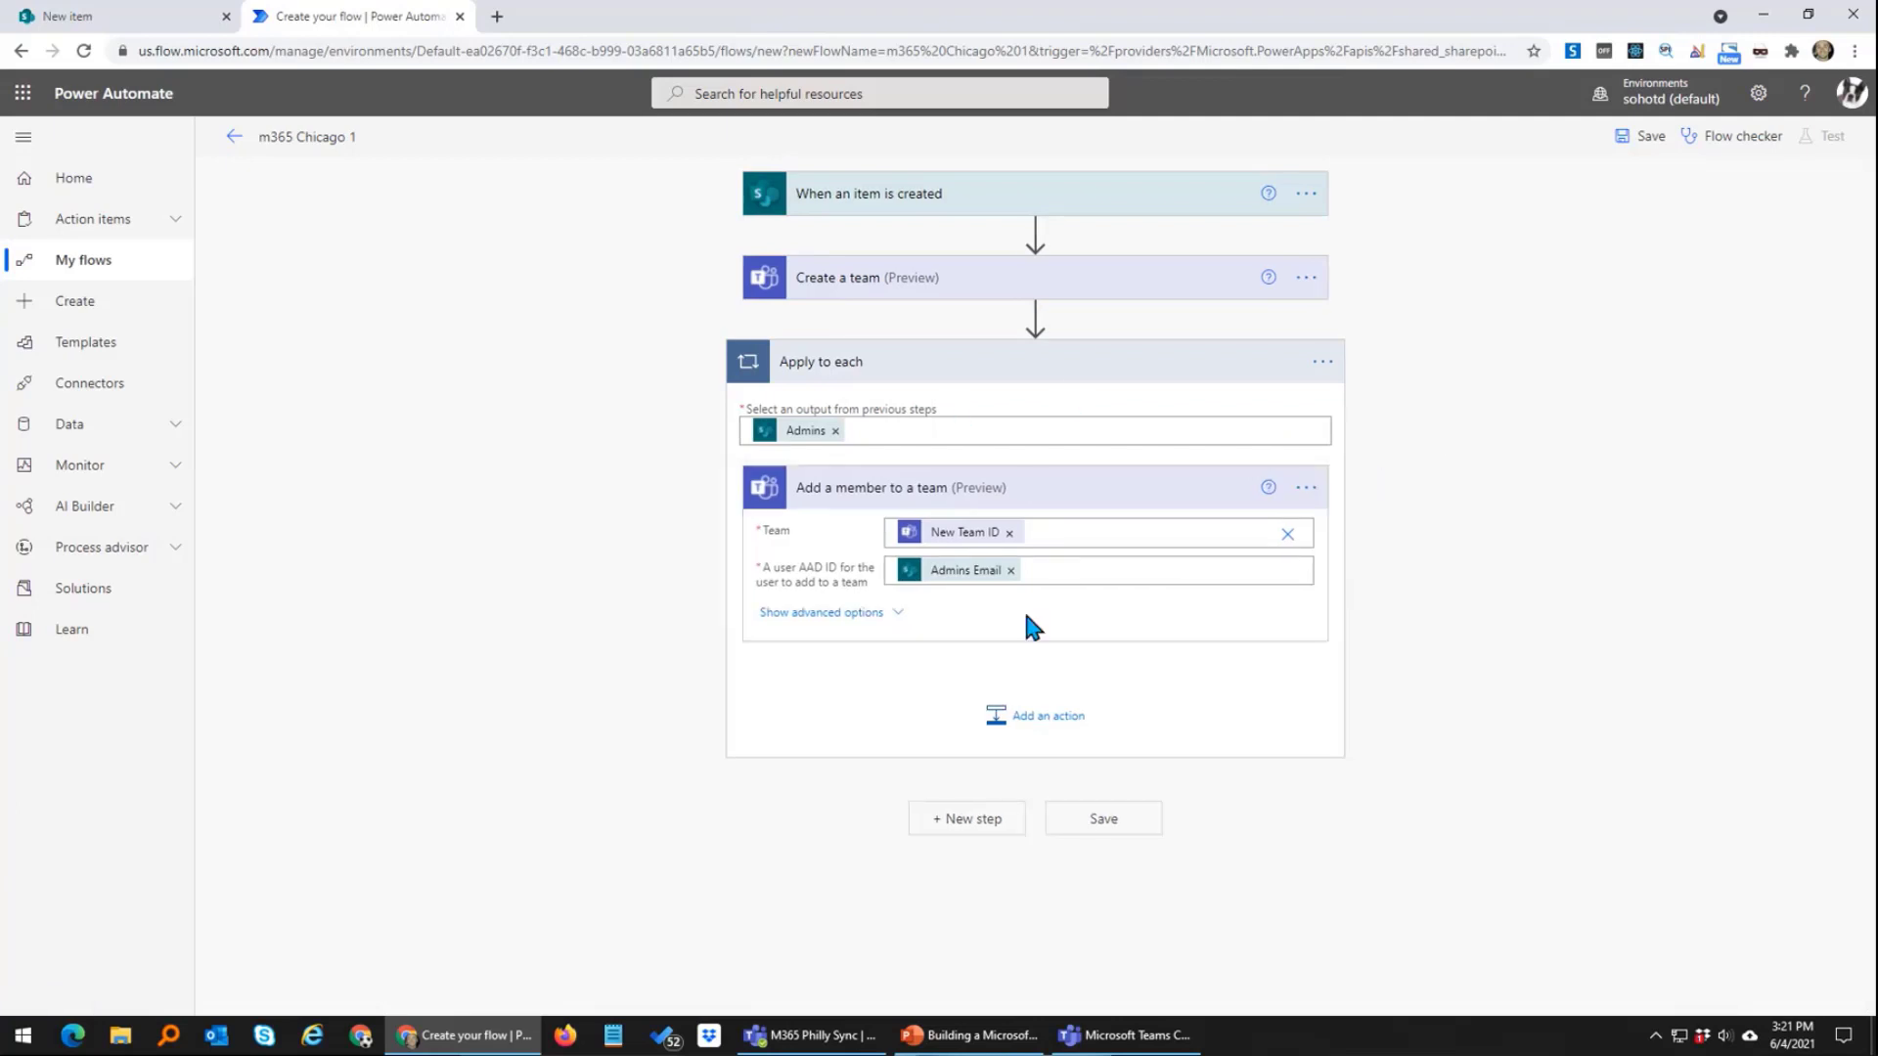
{"action": "left_click", "coordinate": [849, 613]}
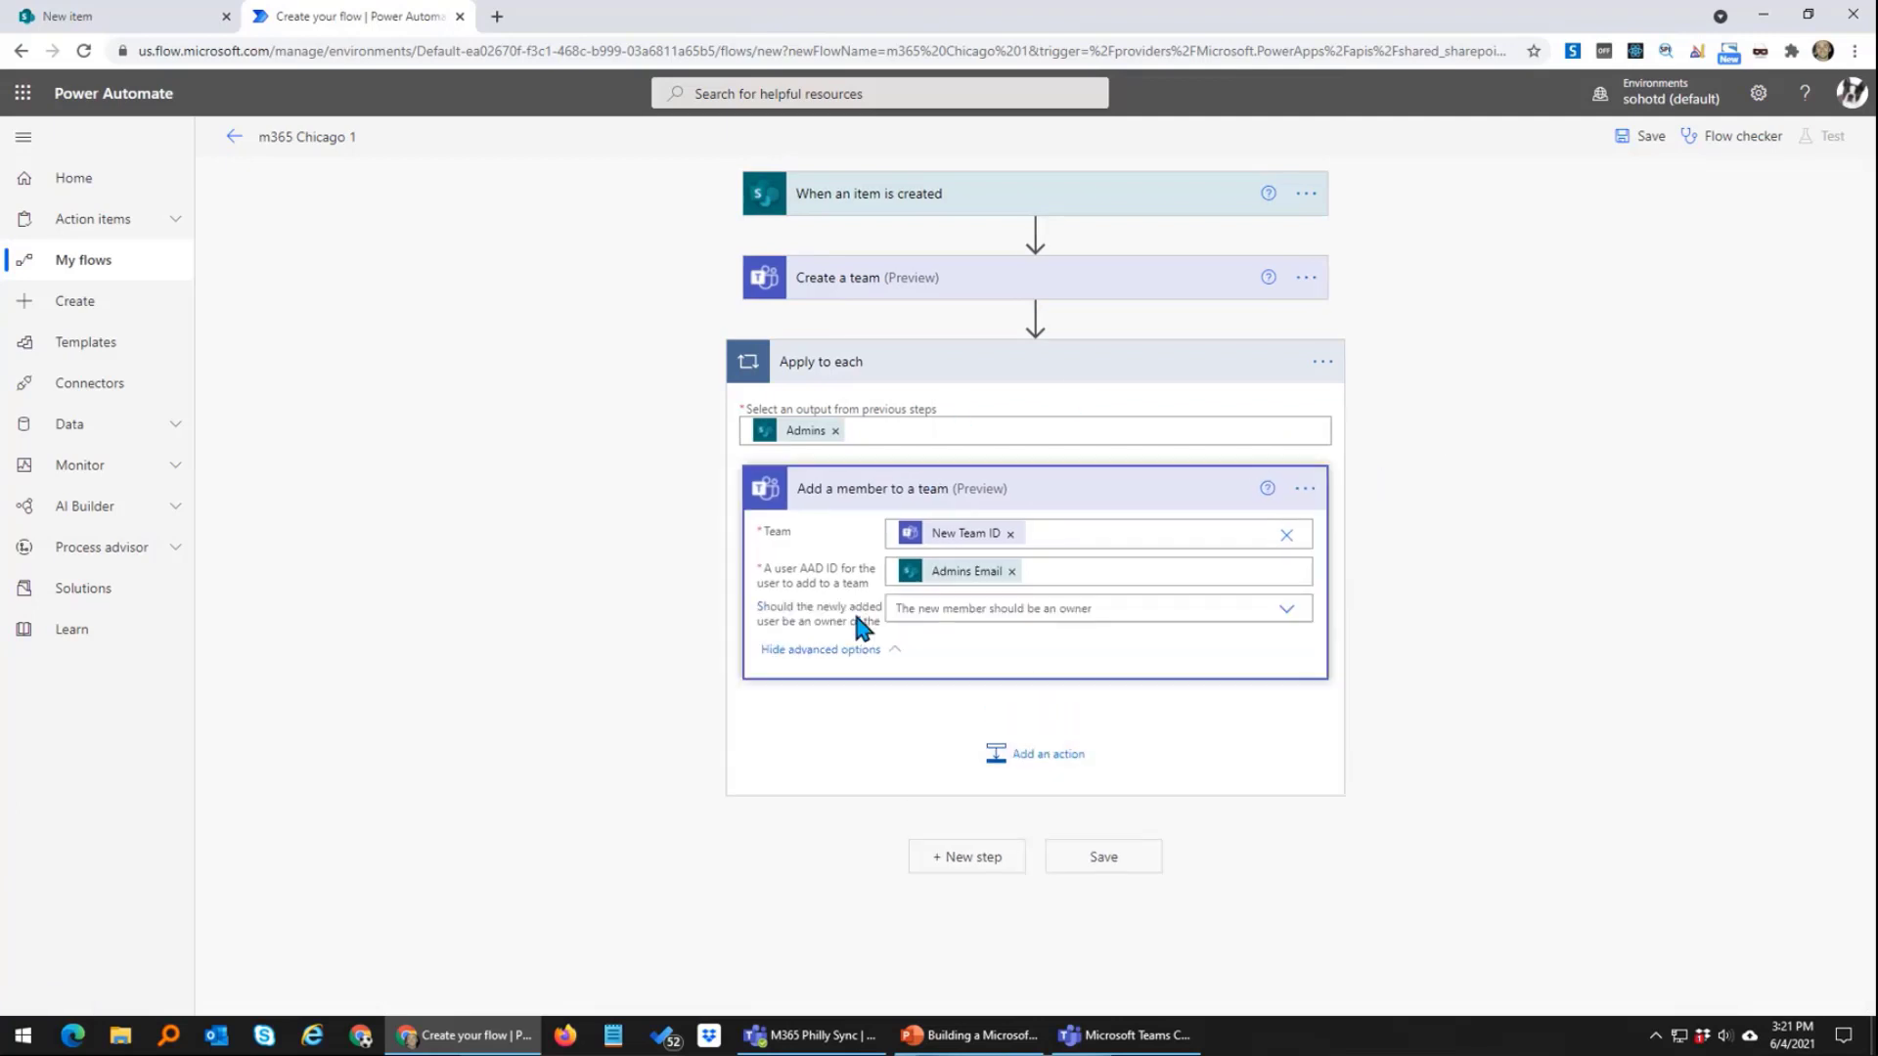
{"action": "left_click", "coordinate": [1284, 610]}
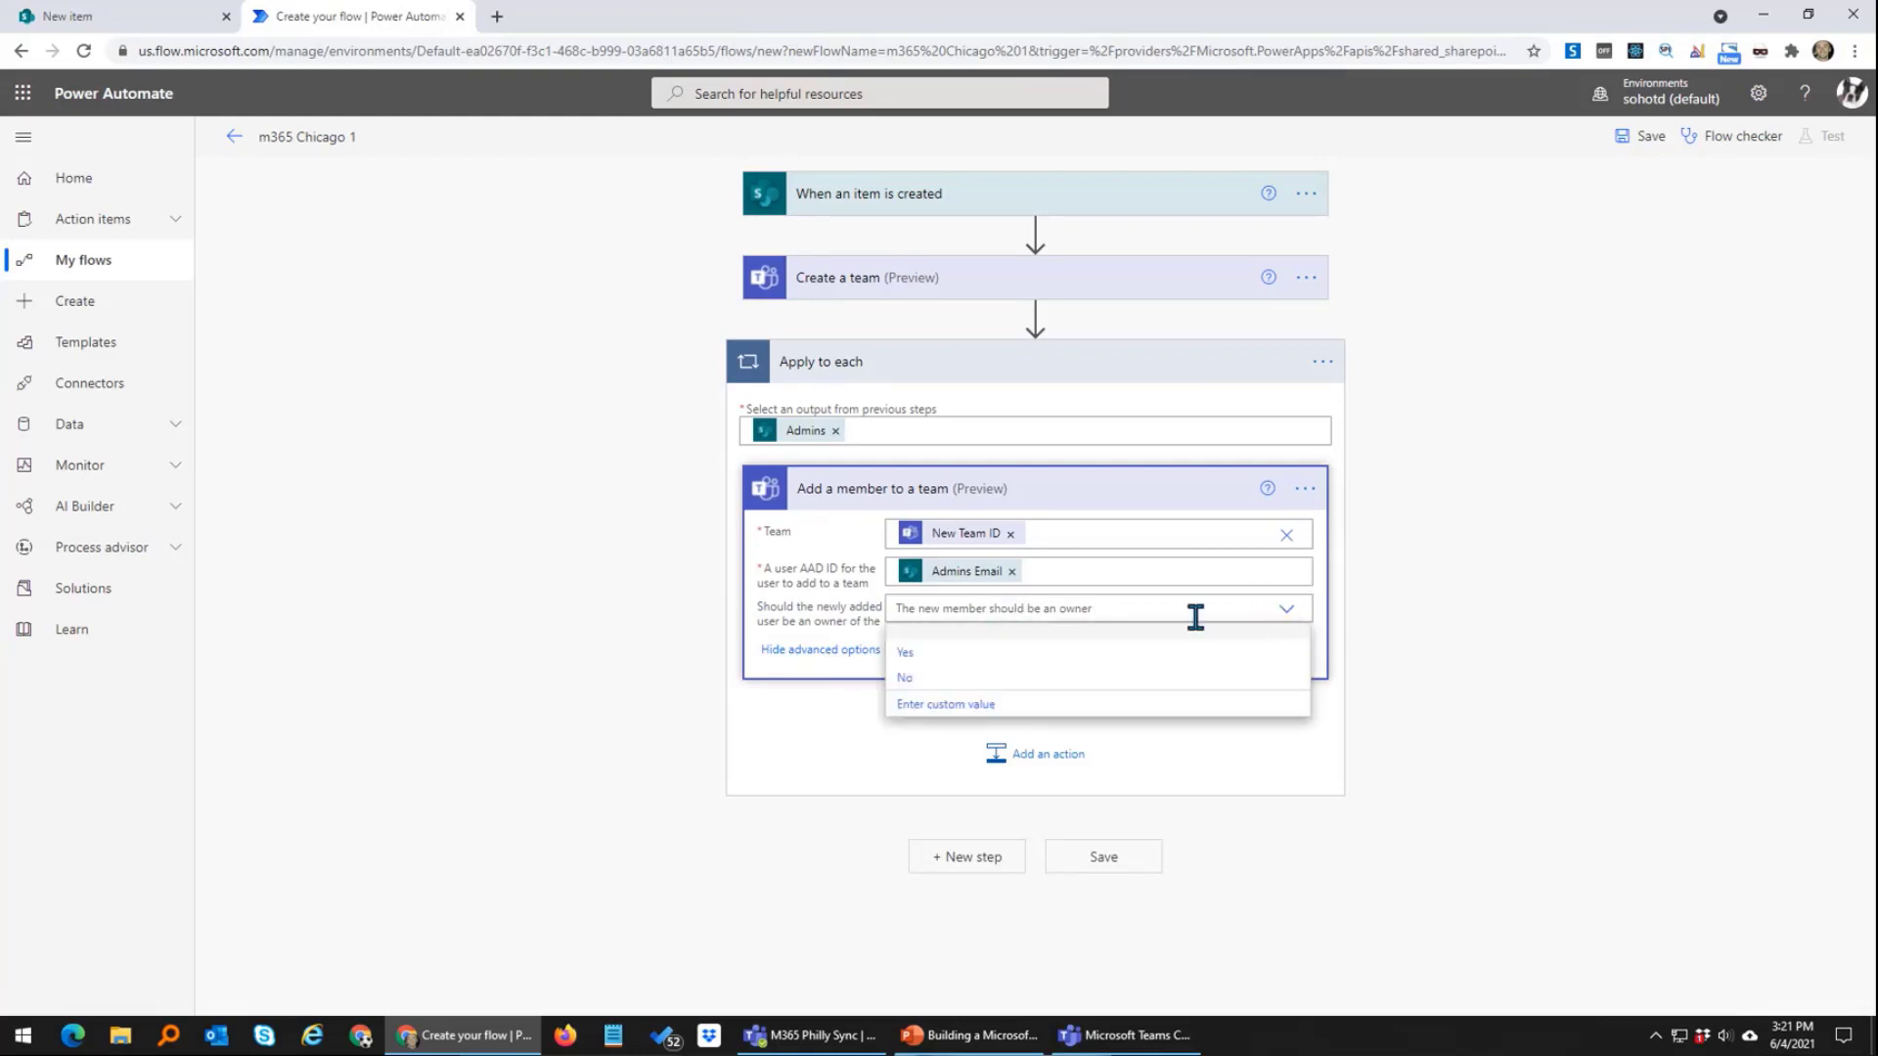
{"action": "left_click", "coordinate": [919, 654]}
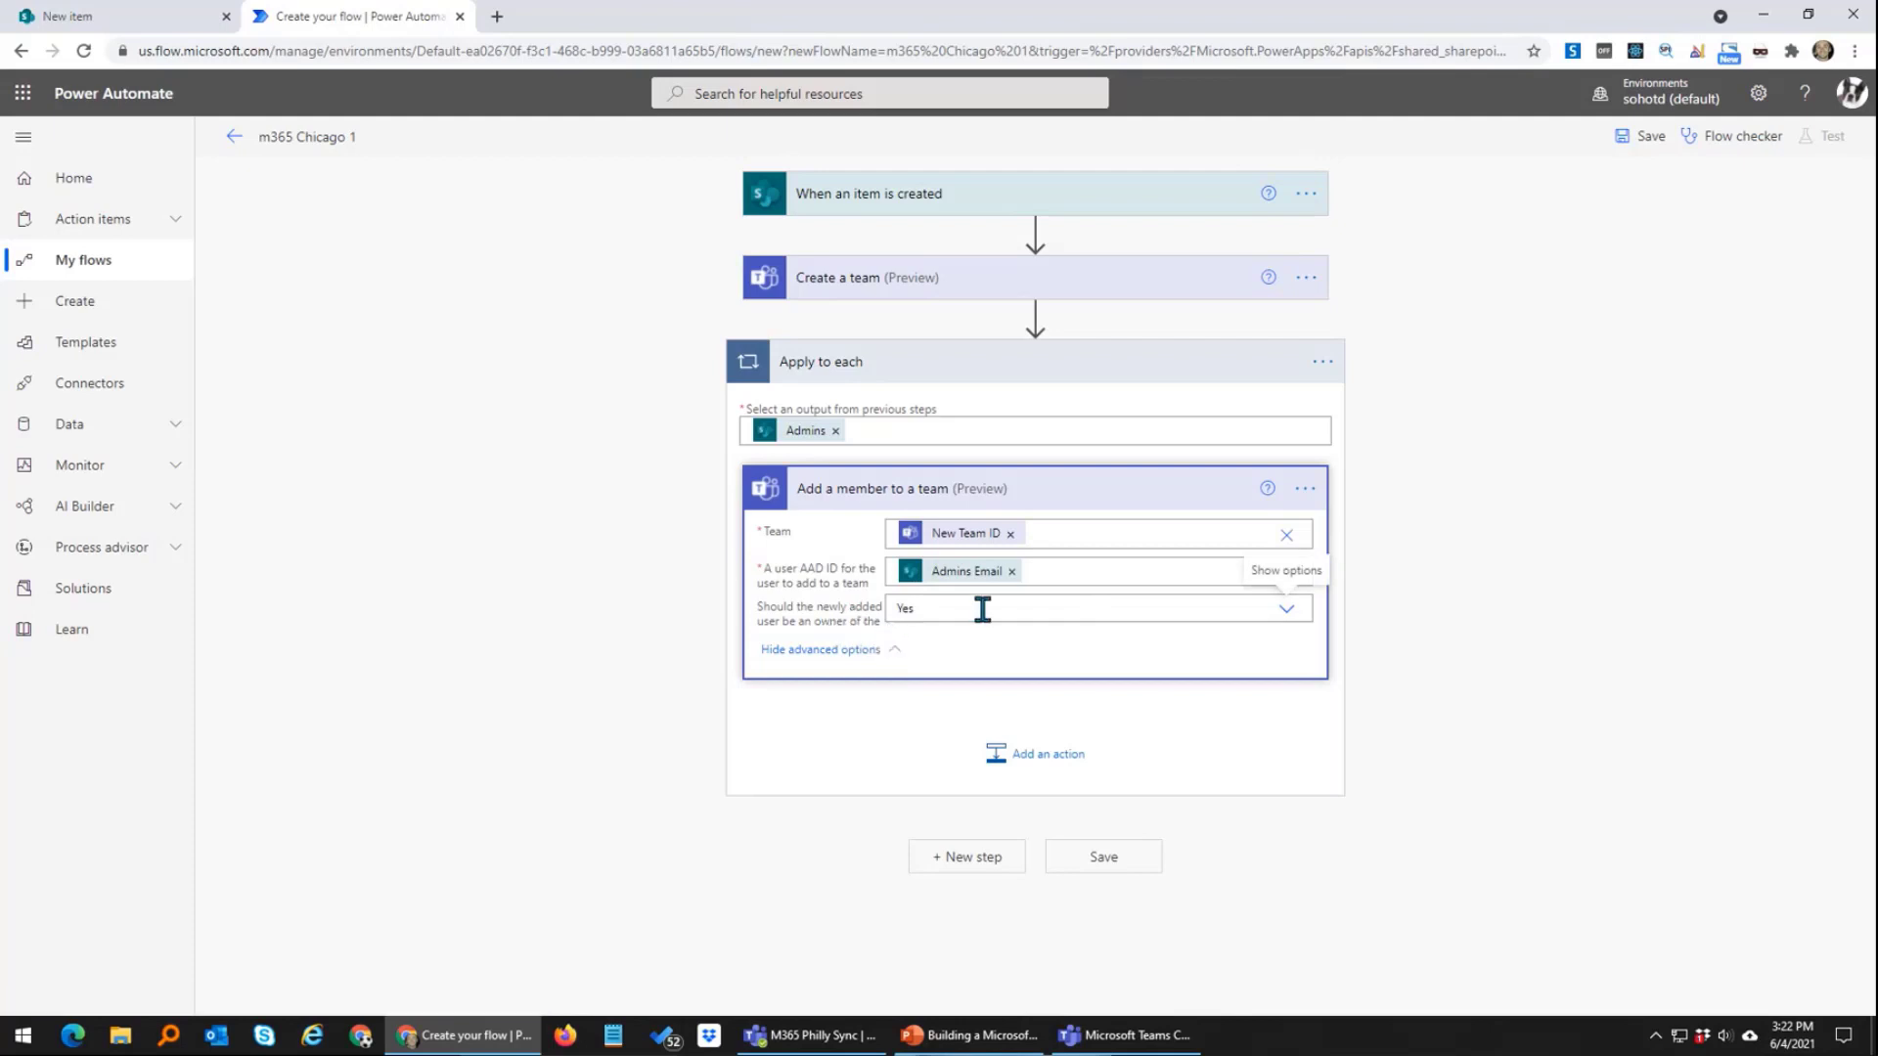
{"action": "left_click", "coordinate": [1286, 610]}
{"action": "left_click", "coordinate": [926, 653]}
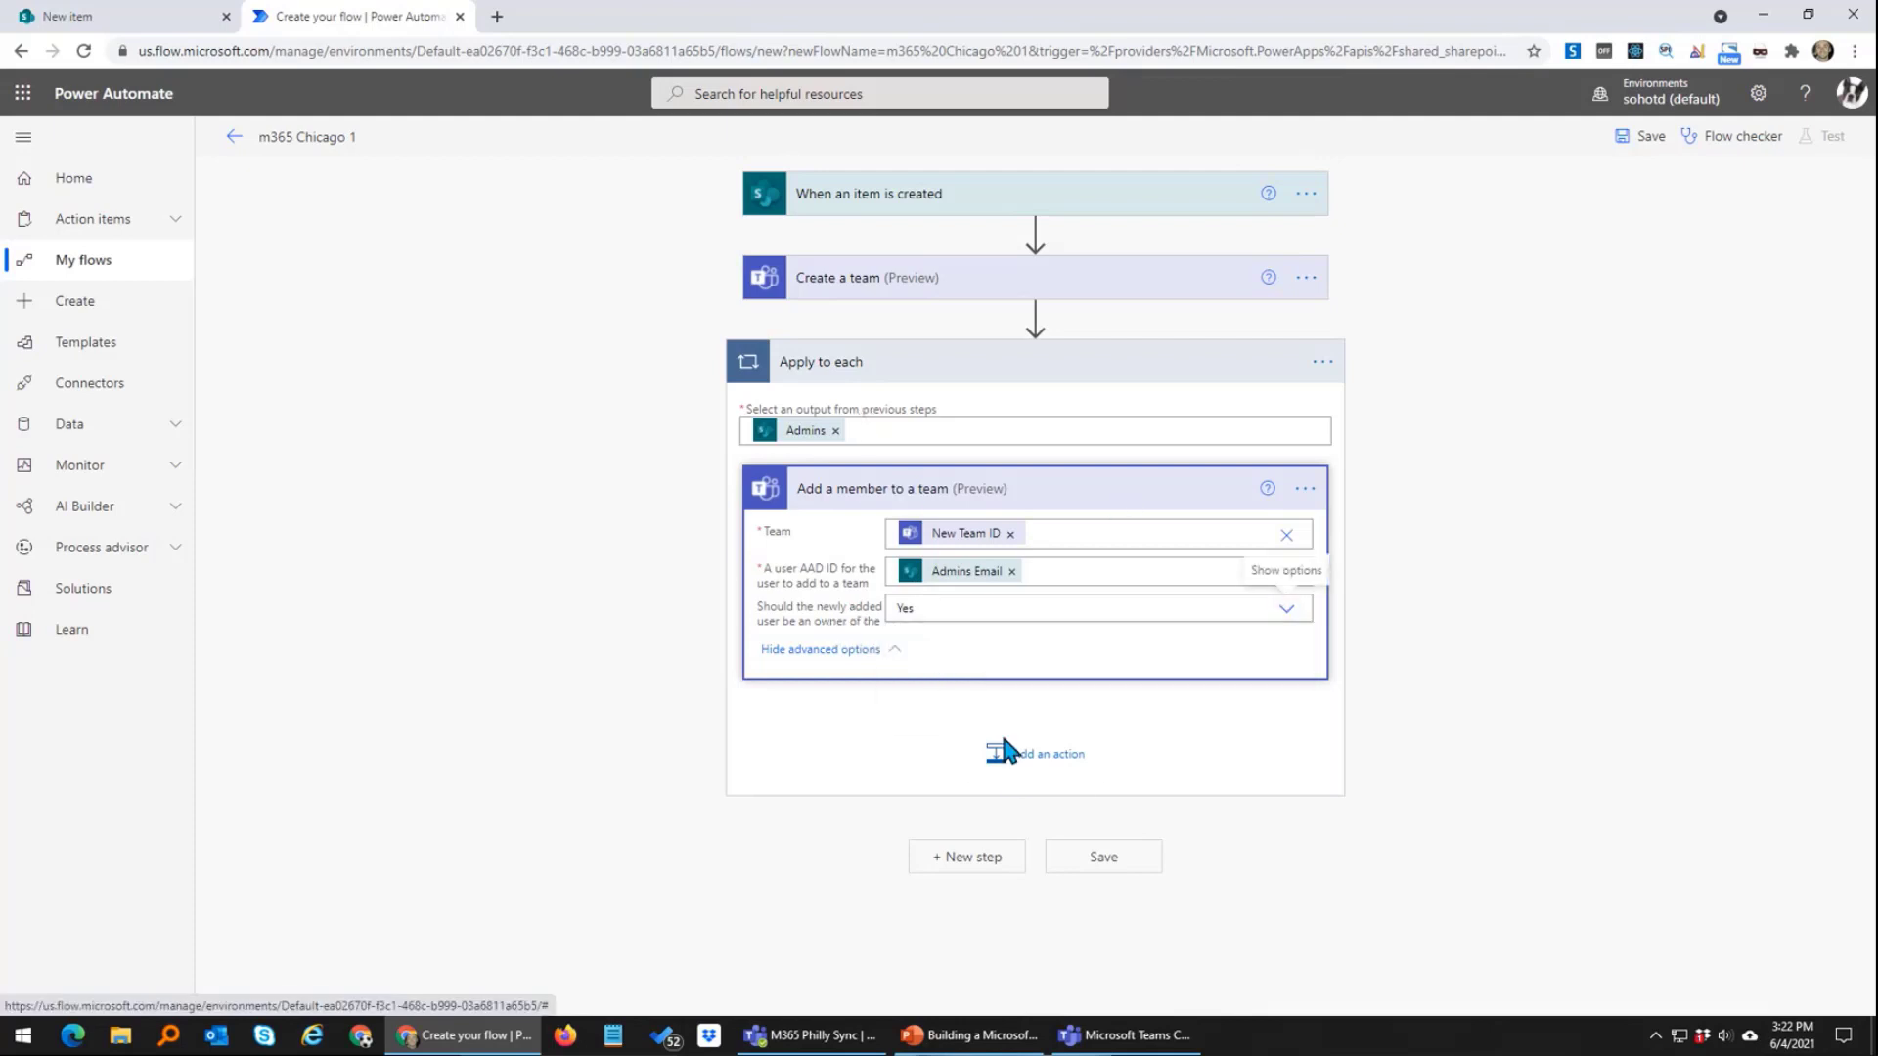
Step: Add a second "Add a member to a team (preview)" action after the Admins loop, searching the actions for "teams"
{"action": "left_click", "coordinate": [988, 858]}
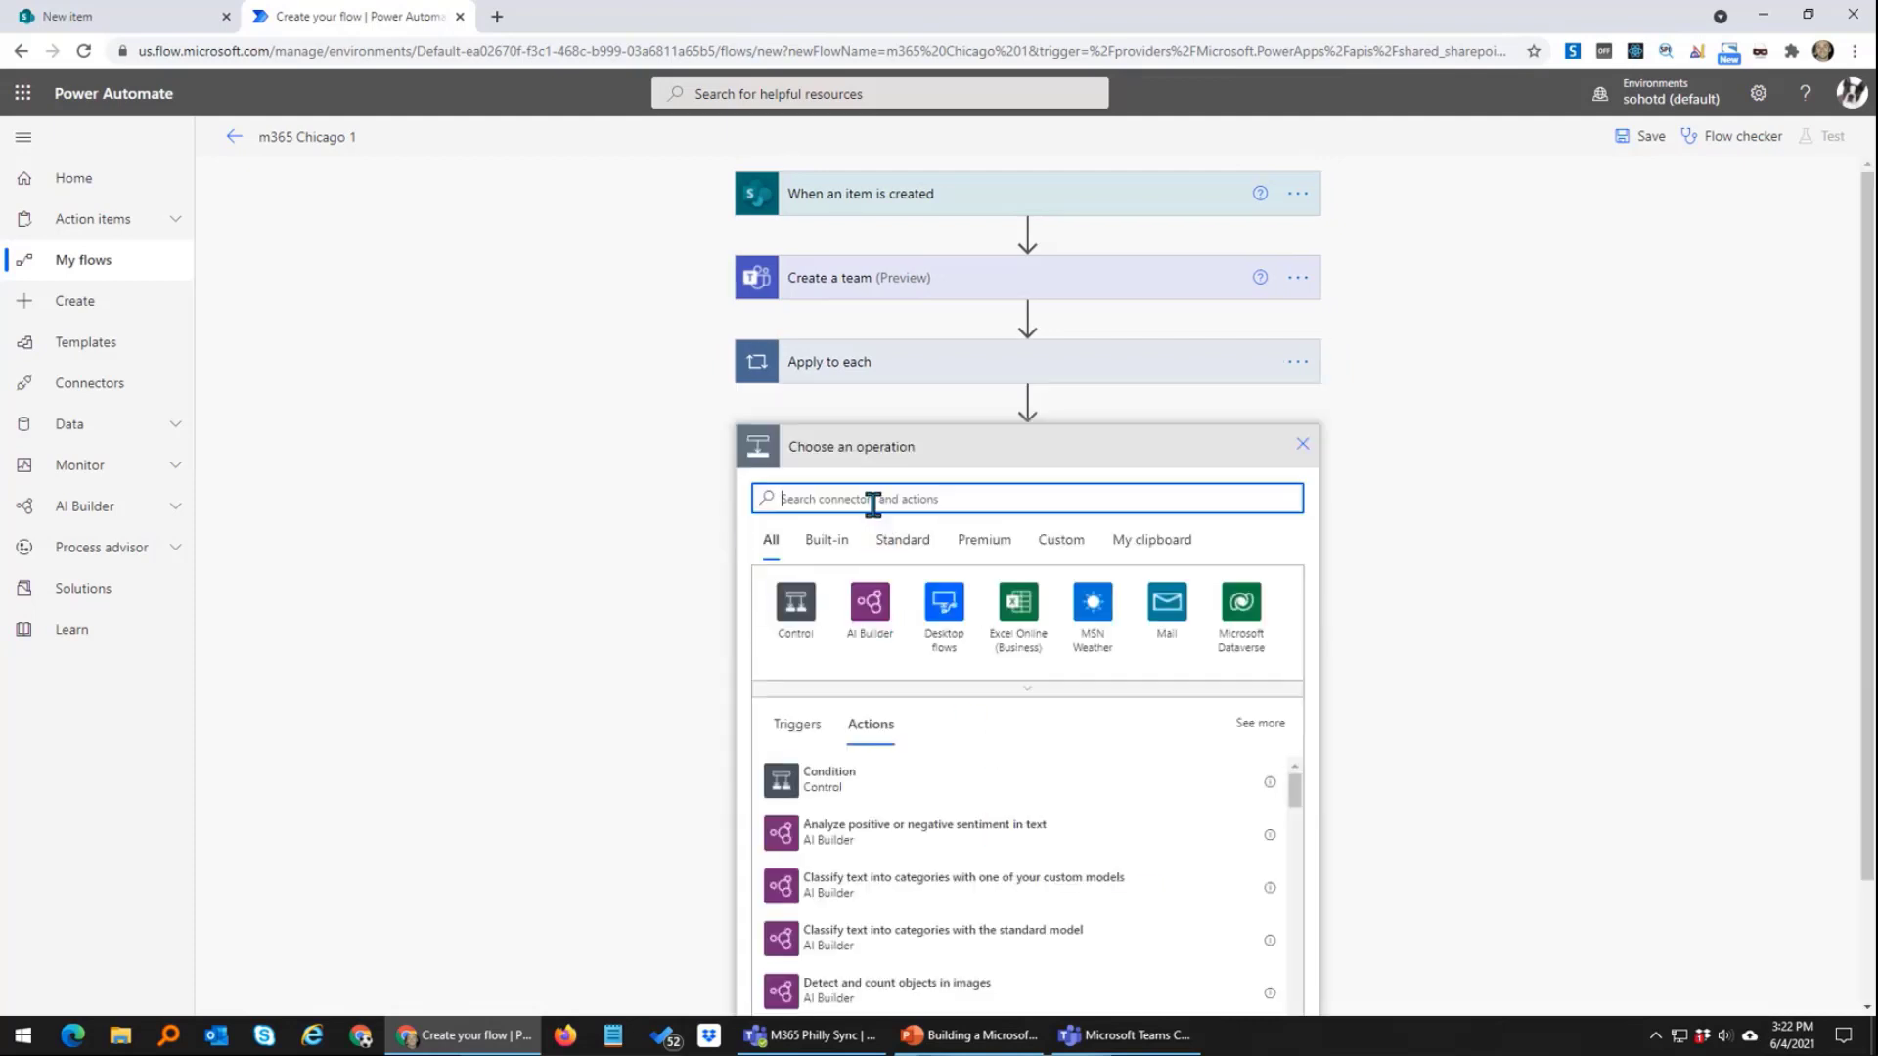
{"action": "type", "text": "teams"}
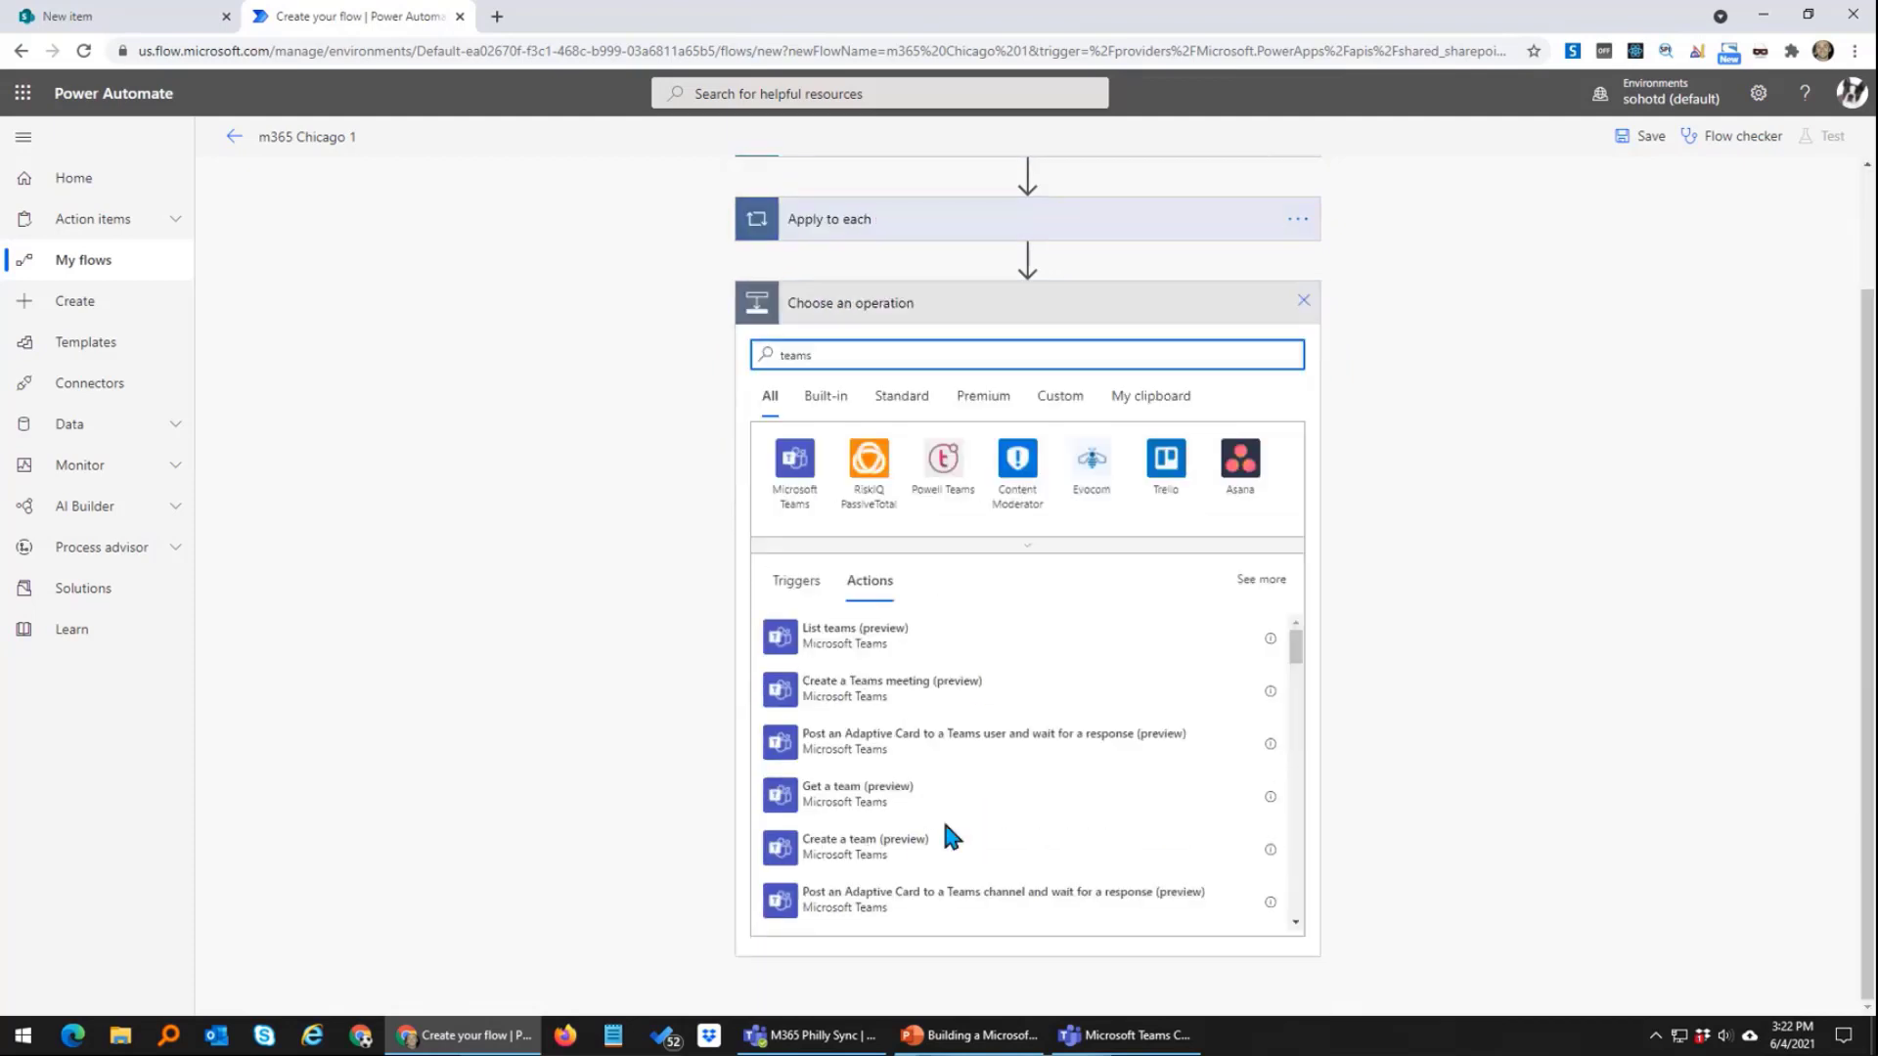
{"action": "scroll", "coordinate": [941, 814], "scroll_direction": "down", "scroll_amount": 2}
{"action": "scroll", "coordinate": [887, 851], "scroll_direction": "down", "scroll_amount": 3}
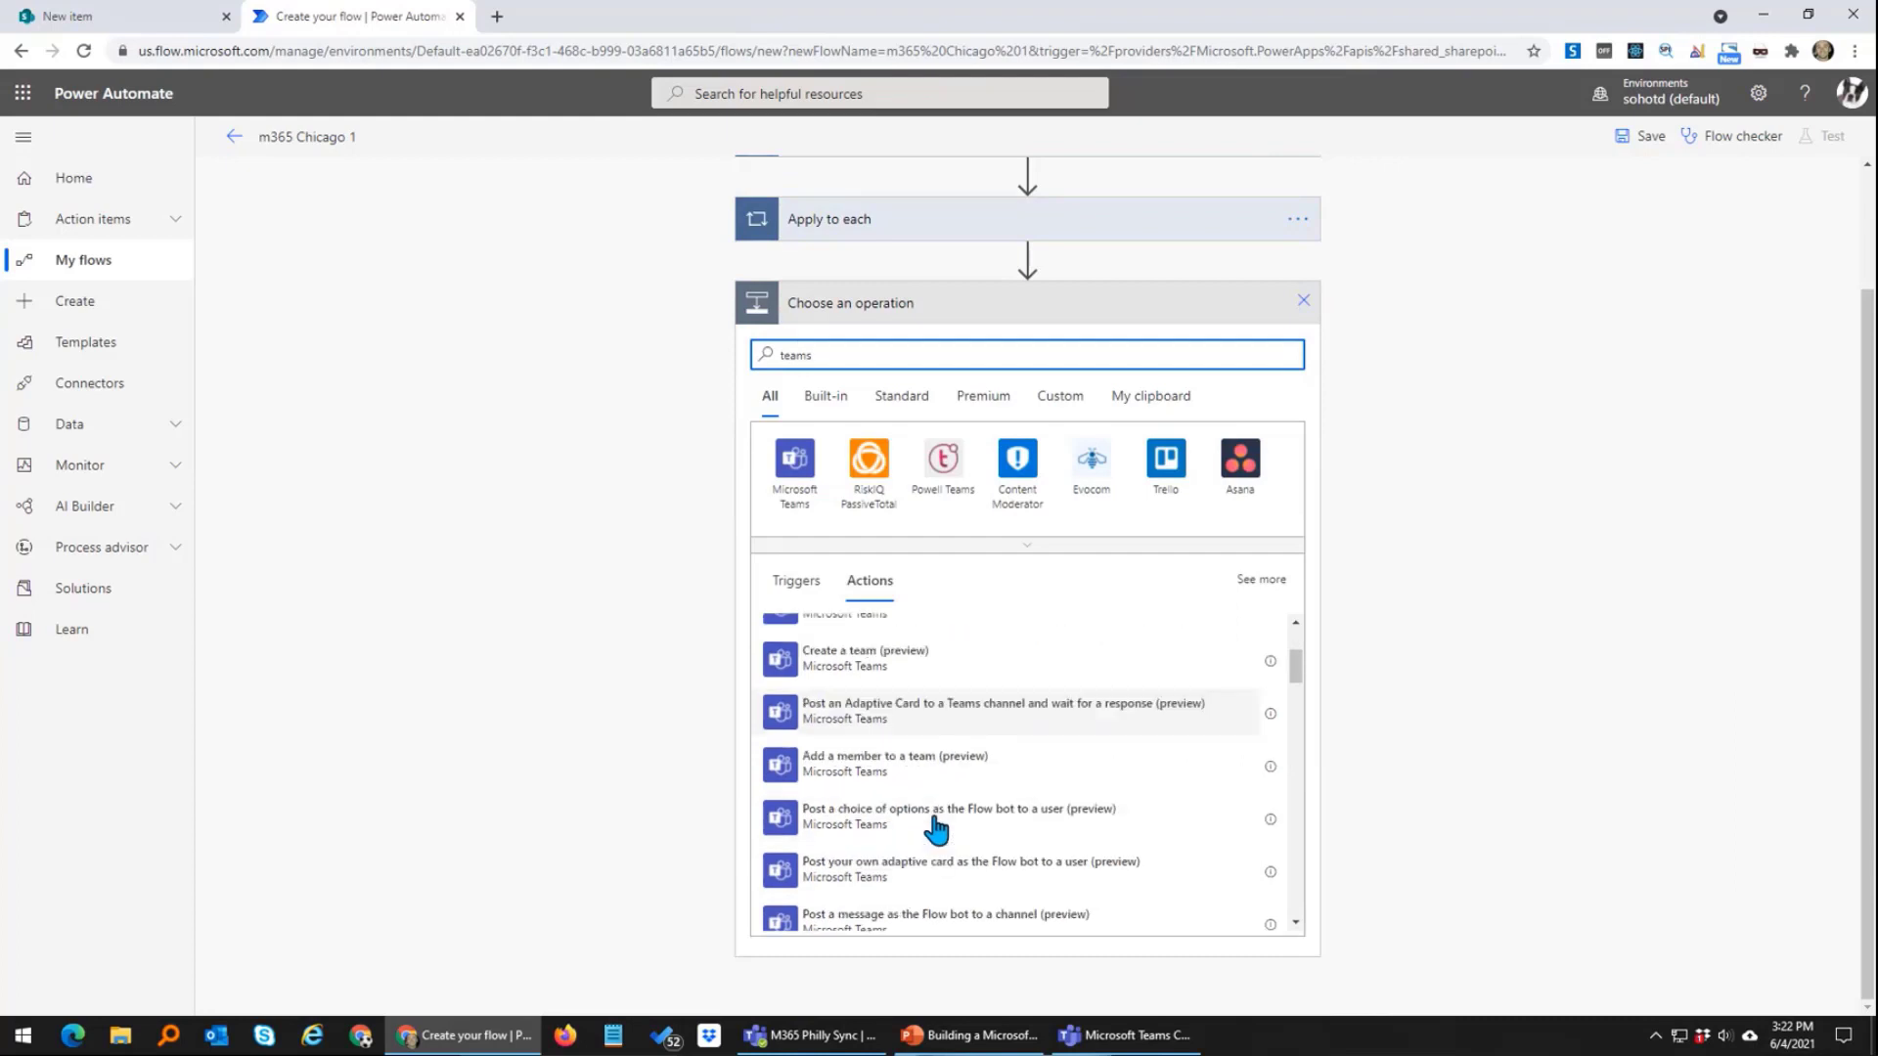
{"action": "left_click", "coordinate": [893, 761]}
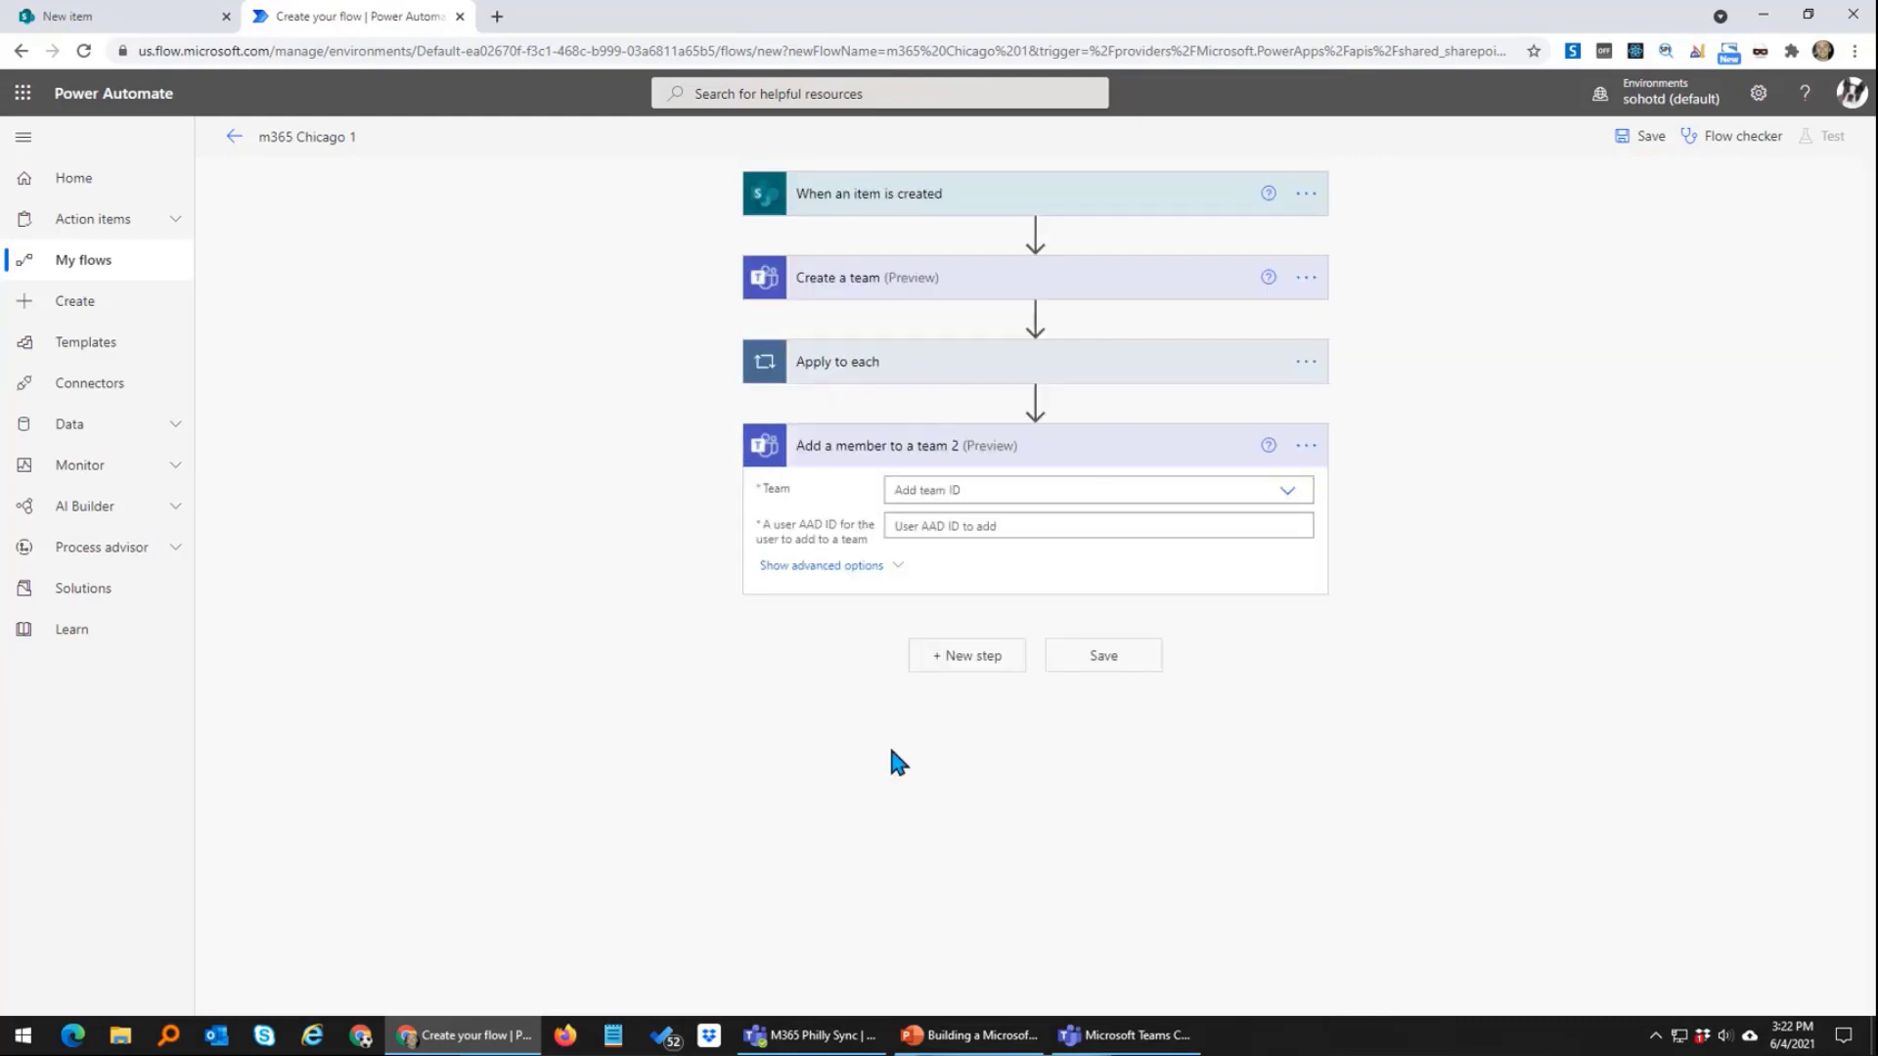
Step: Set the second member action's team to a custom value using the New Team ID dynamic content
{"action": "left_click", "coordinate": [1284, 493]}
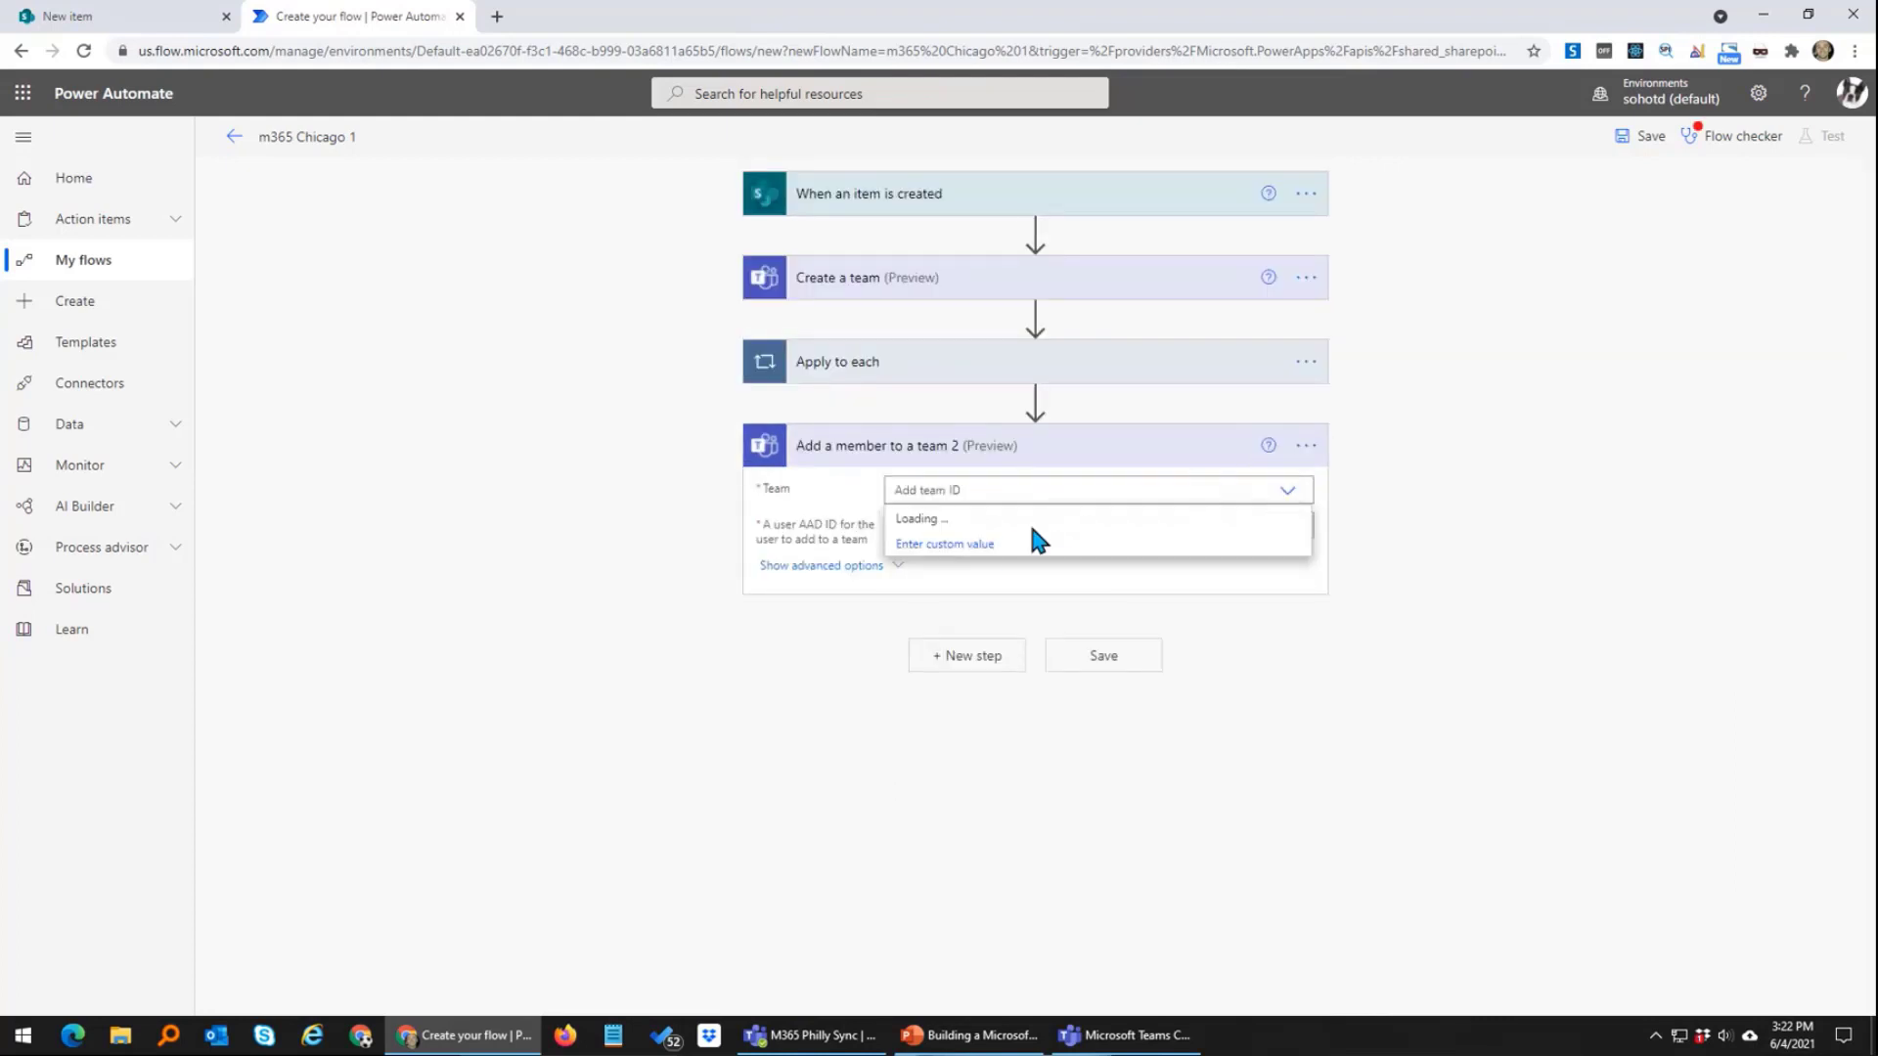
{"action": "left_click_drag", "start_coordinate": [1304, 572], "coordinate": [1291, 778]}
{"action": "left_click", "coordinate": [1058, 787]}
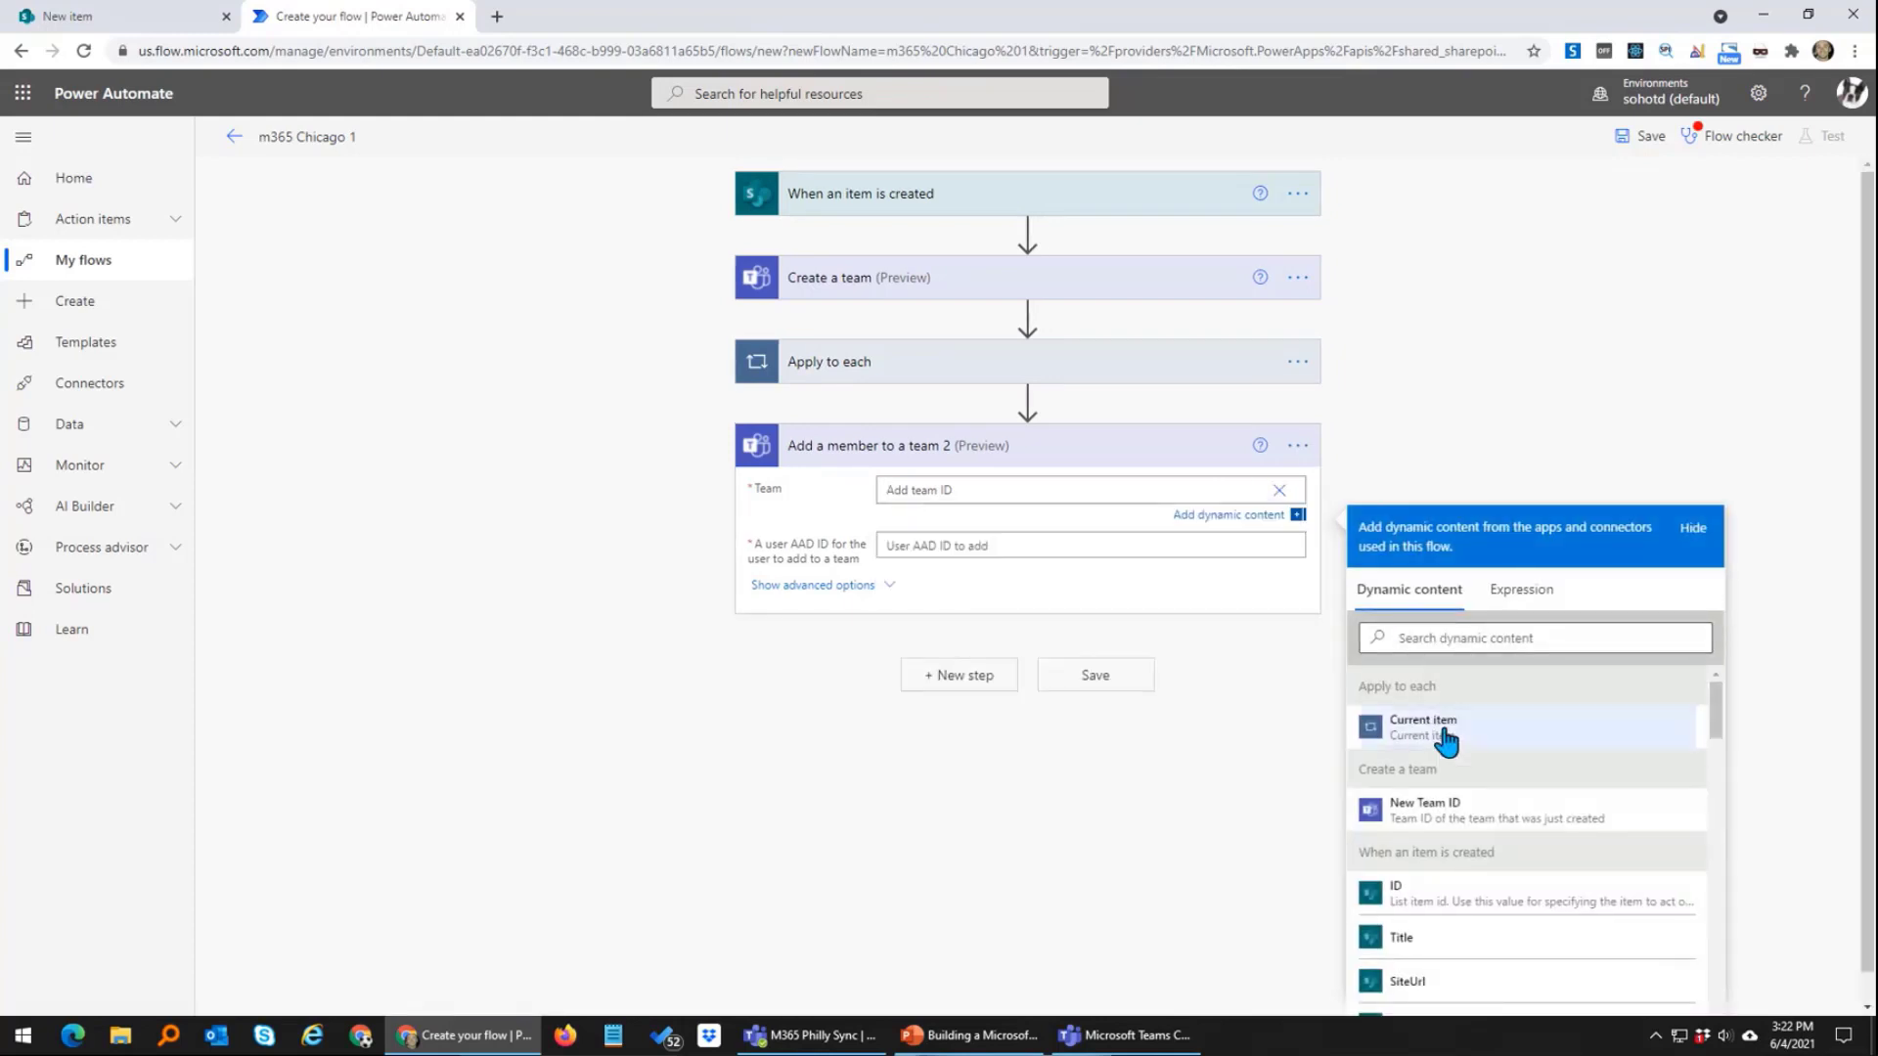
{"action": "left_click", "coordinate": [1424, 810]}
Step: Fill the user AAD ID of the second member action with the Members Email dynamic content
{"action": "left_click", "coordinate": [976, 546]}
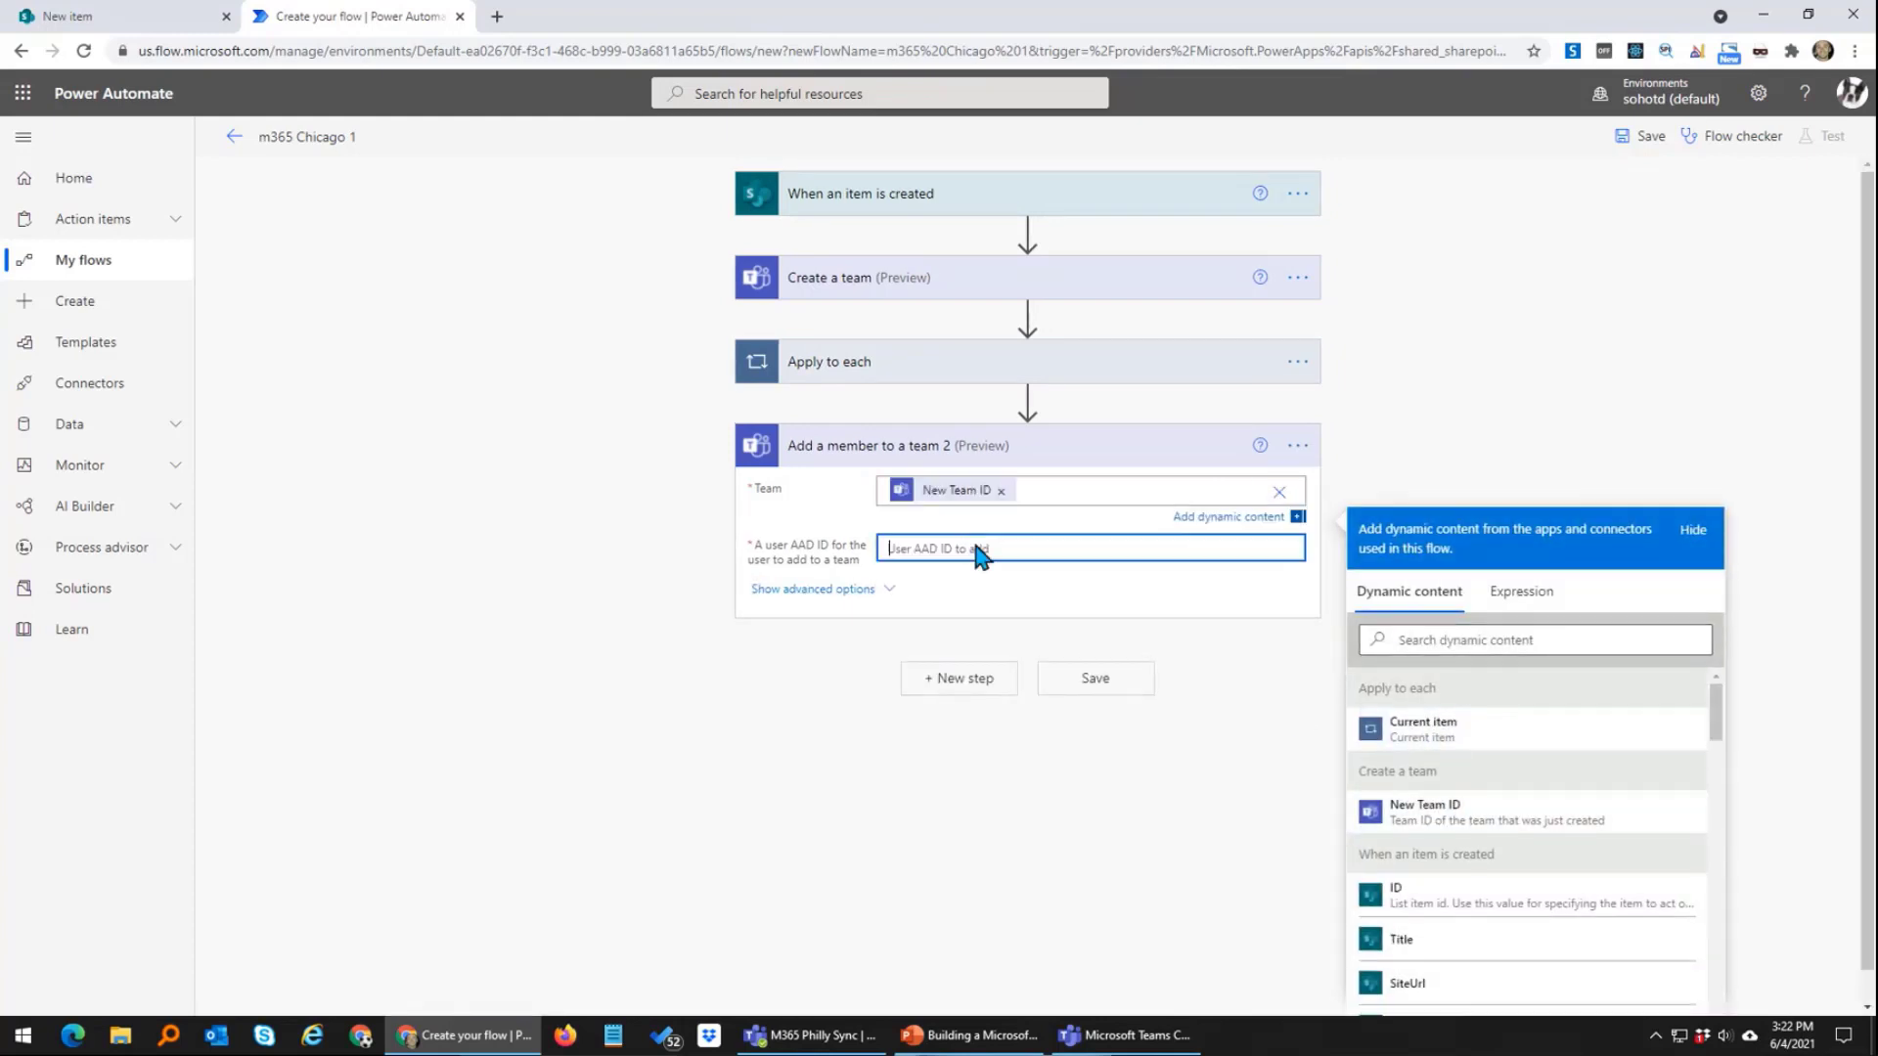
{"action": "scroll", "coordinate": [1496, 842], "scroll_direction": "down", "scroll_amount": 3}
{"action": "scroll", "coordinate": [1499, 875], "scroll_direction": "down", "scroll_amount": 5}
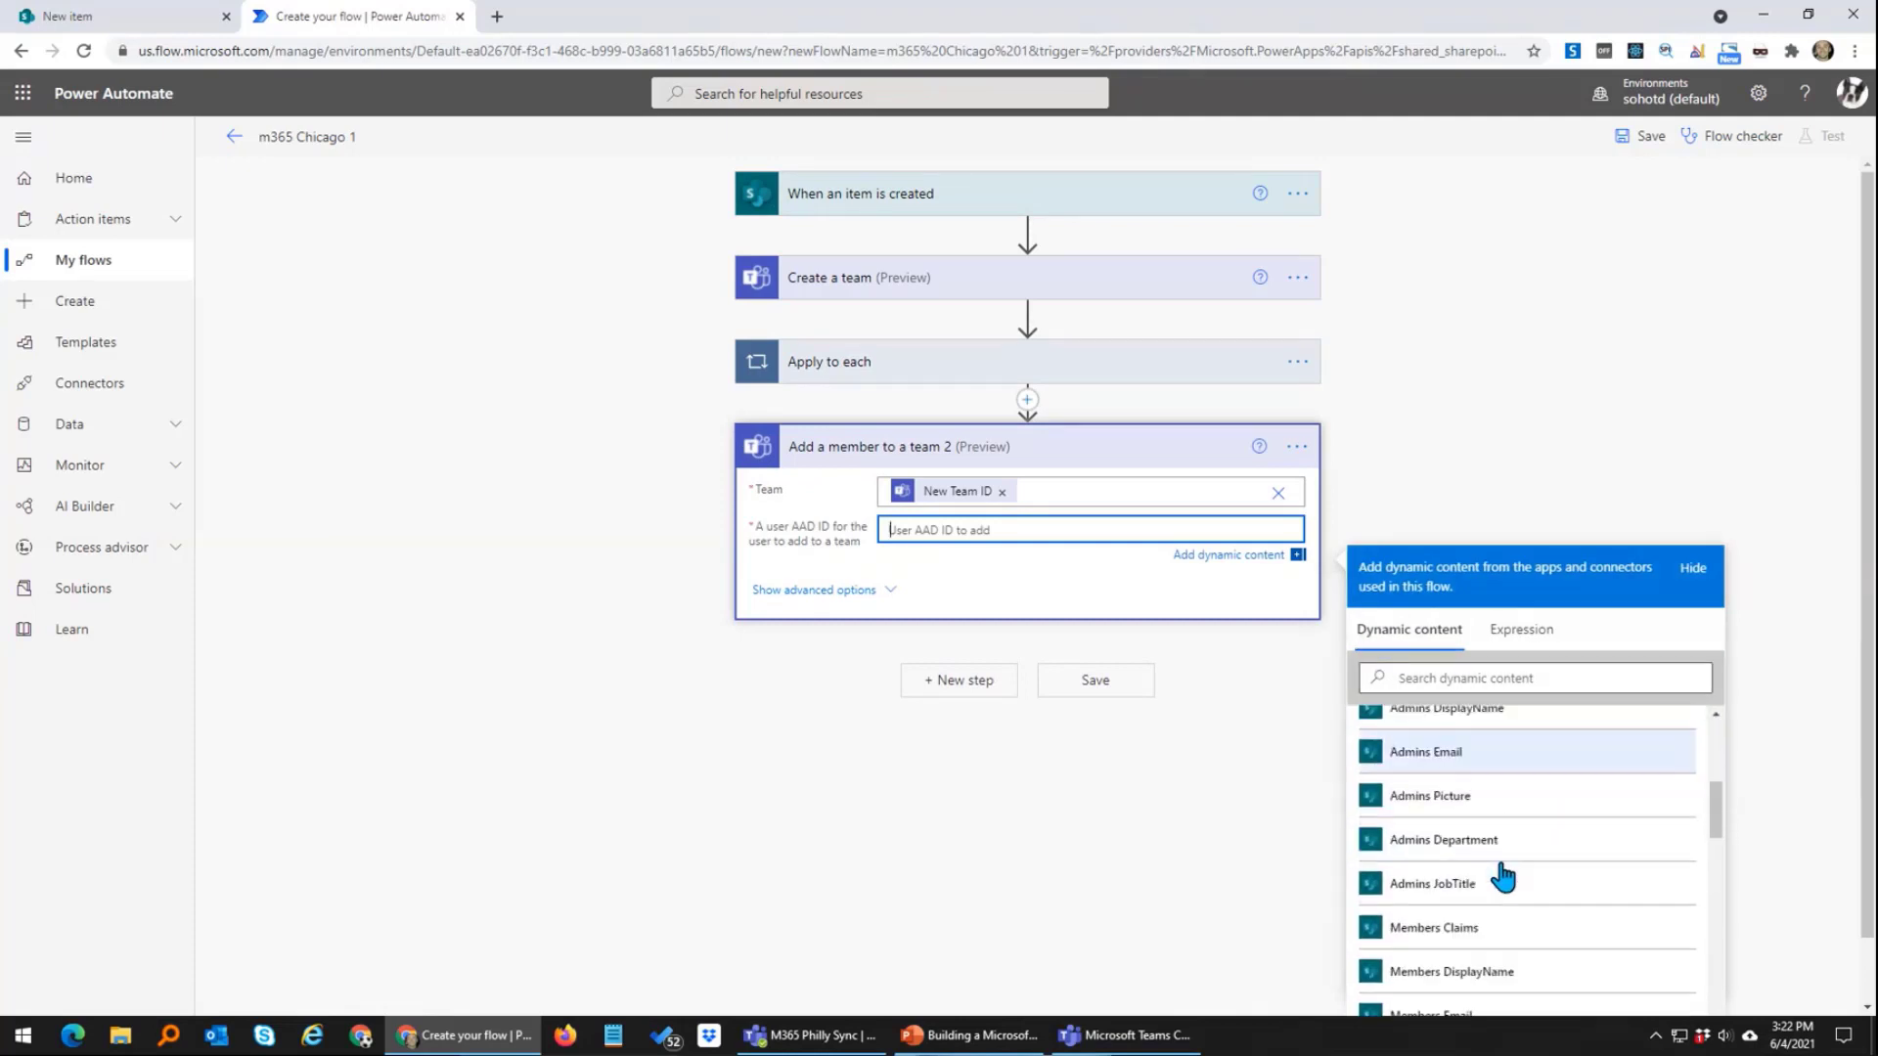
{"action": "left_click", "coordinate": [1457, 743]}
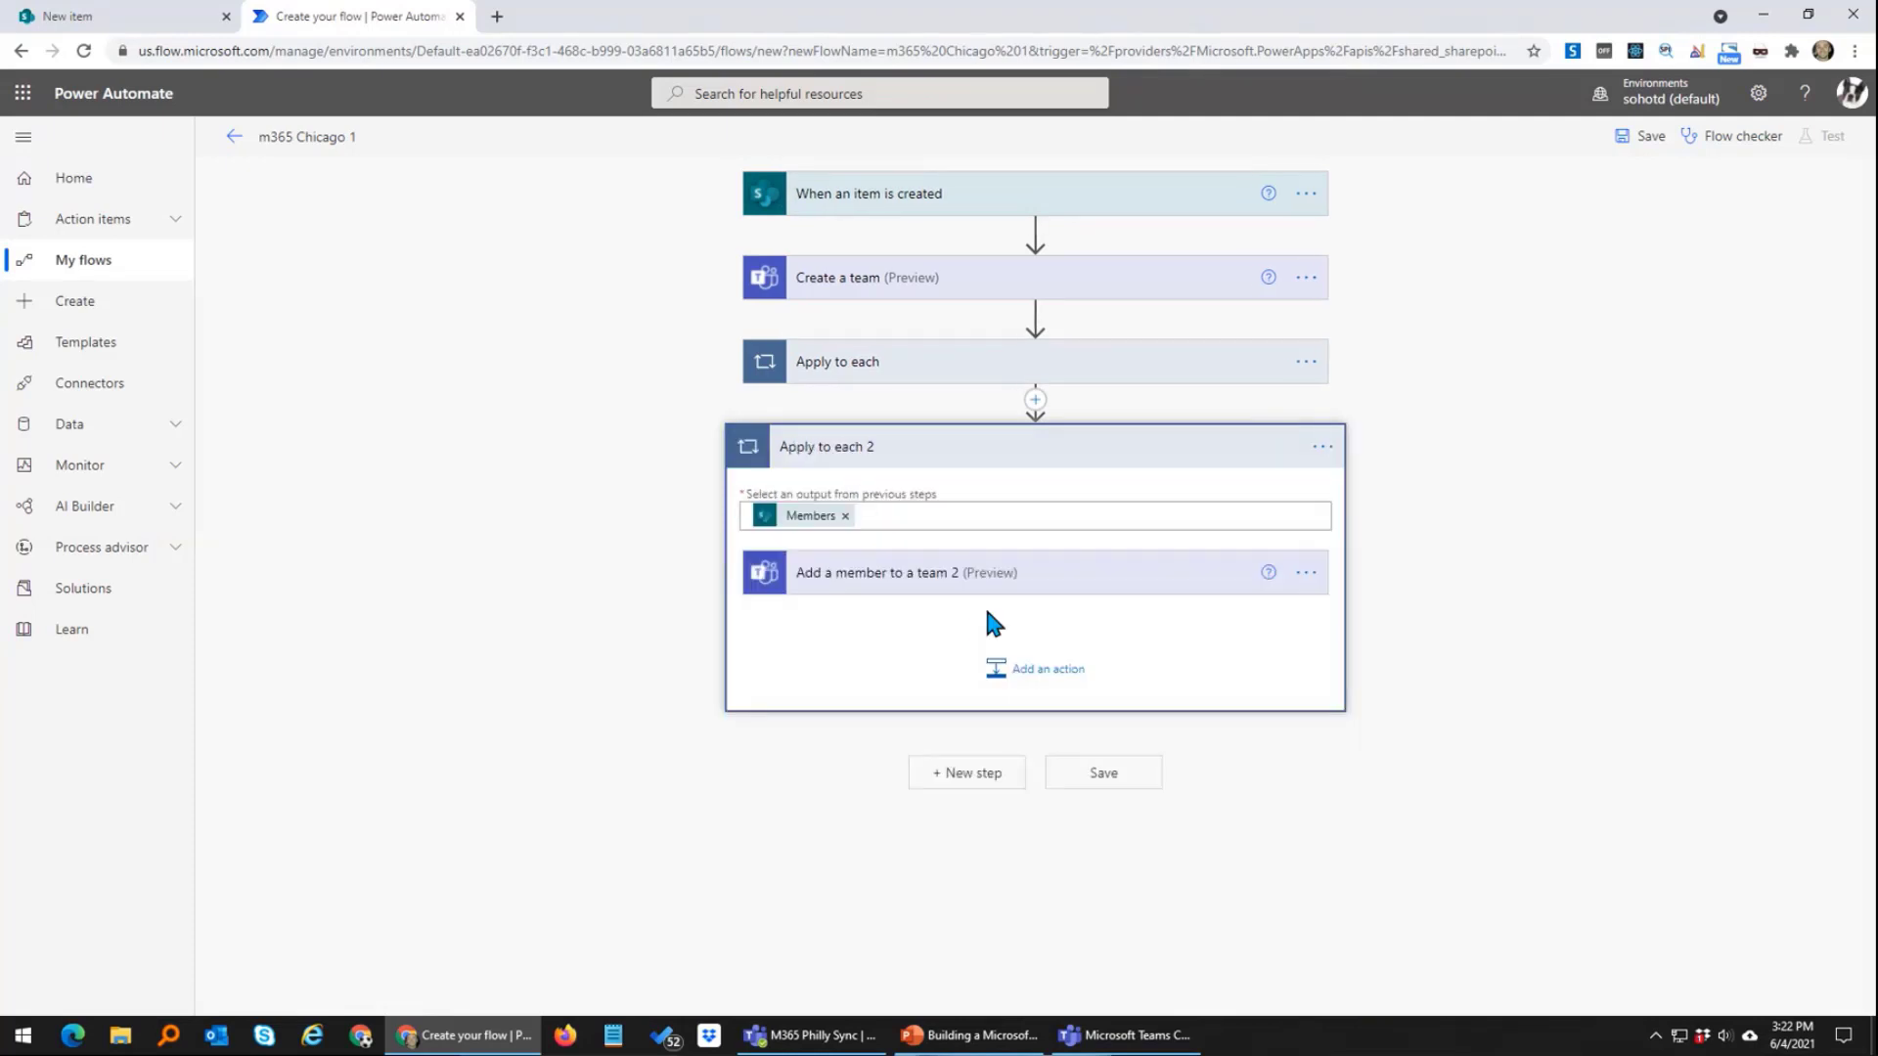
Step: Expand the member action inside the Members loop, show its advanced options and set the newly added user as team owner to No
{"action": "left_click", "coordinate": [1170, 587]}
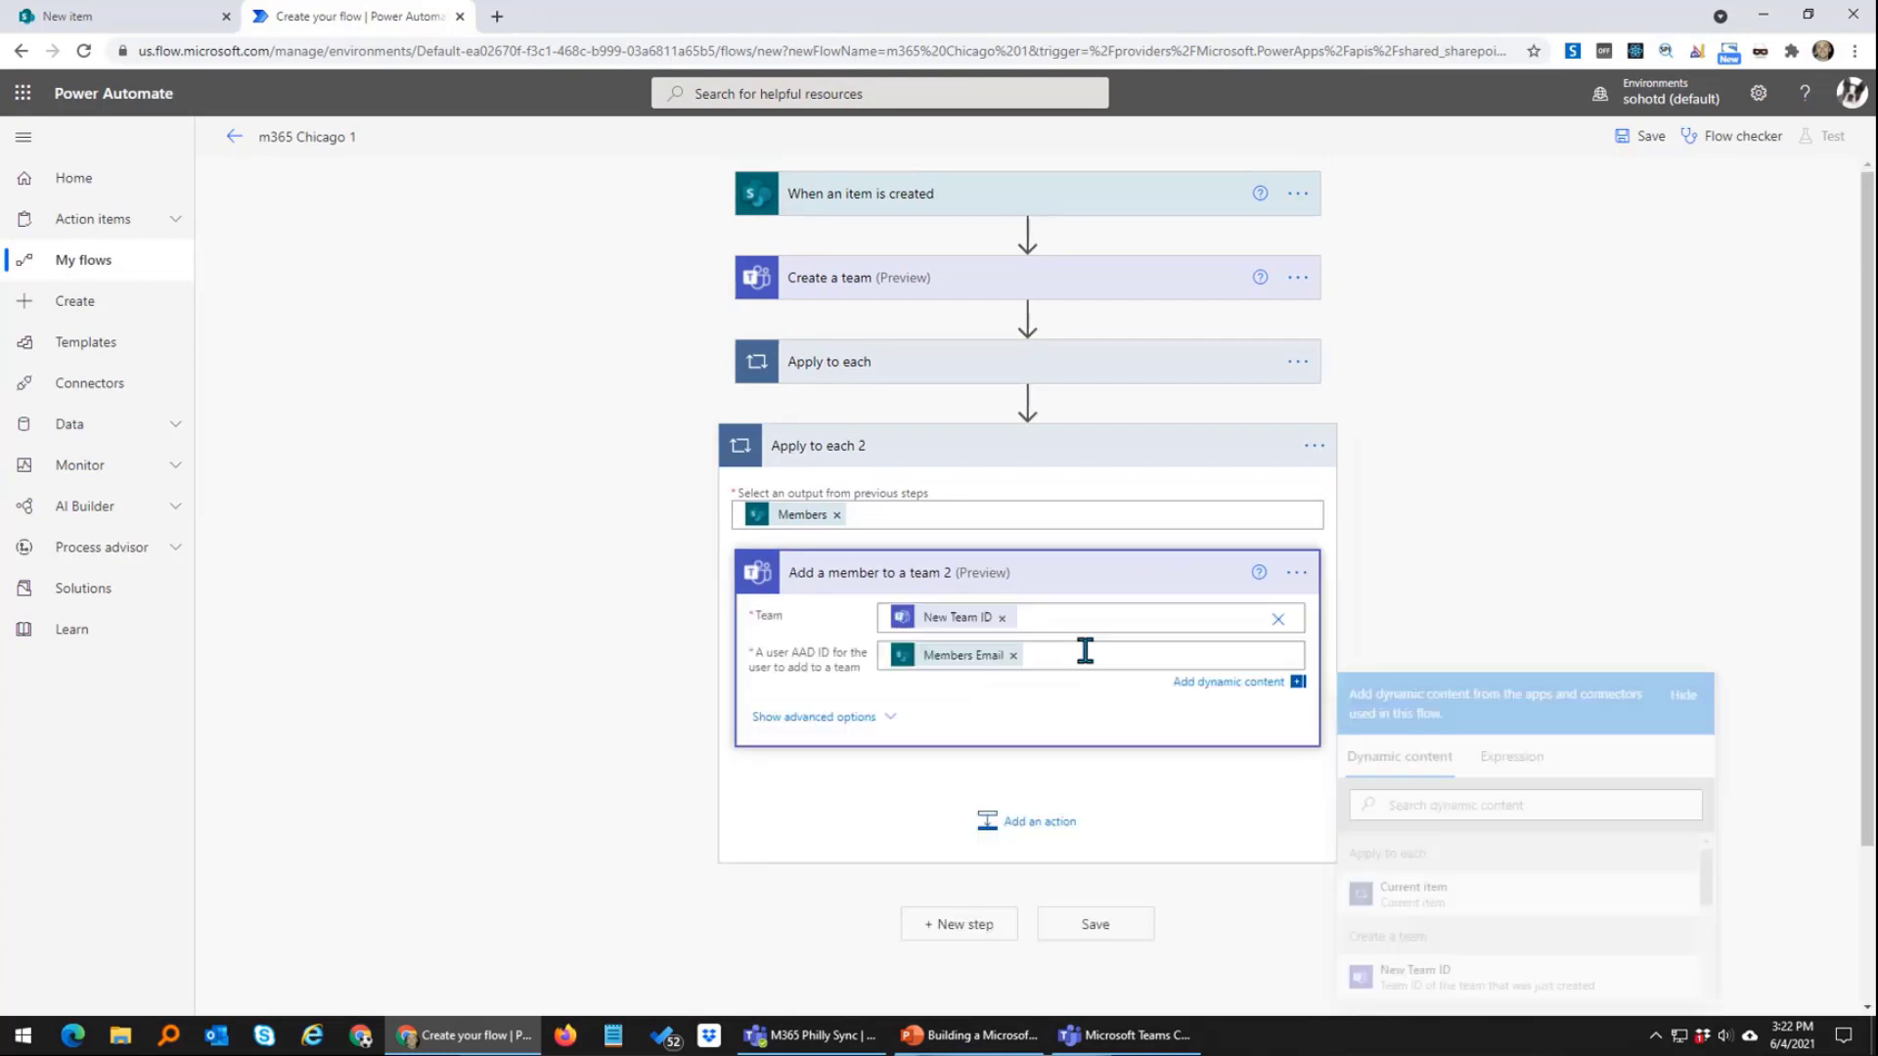
{"action": "left_click", "coordinate": [839, 720]}
{"action": "left_click", "coordinate": [1286, 693]}
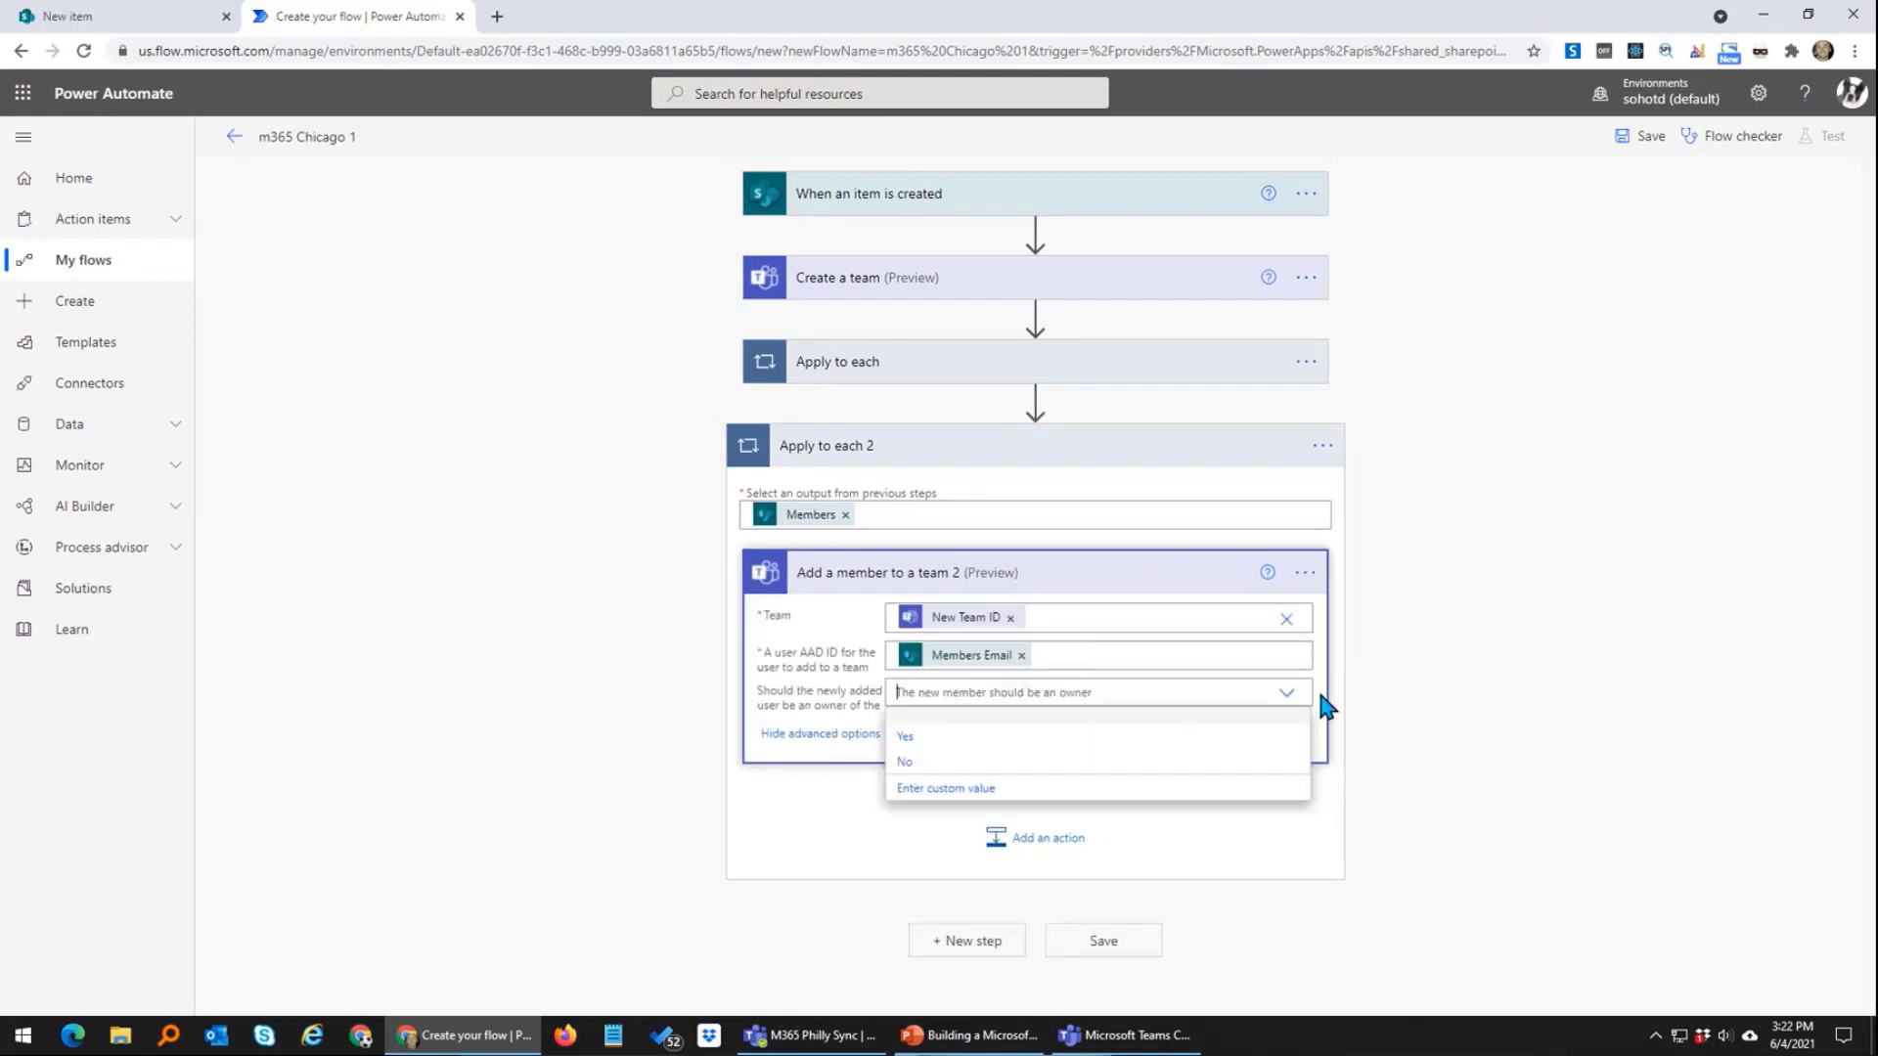
{"action": "left_click", "coordinate": [927, 763]}
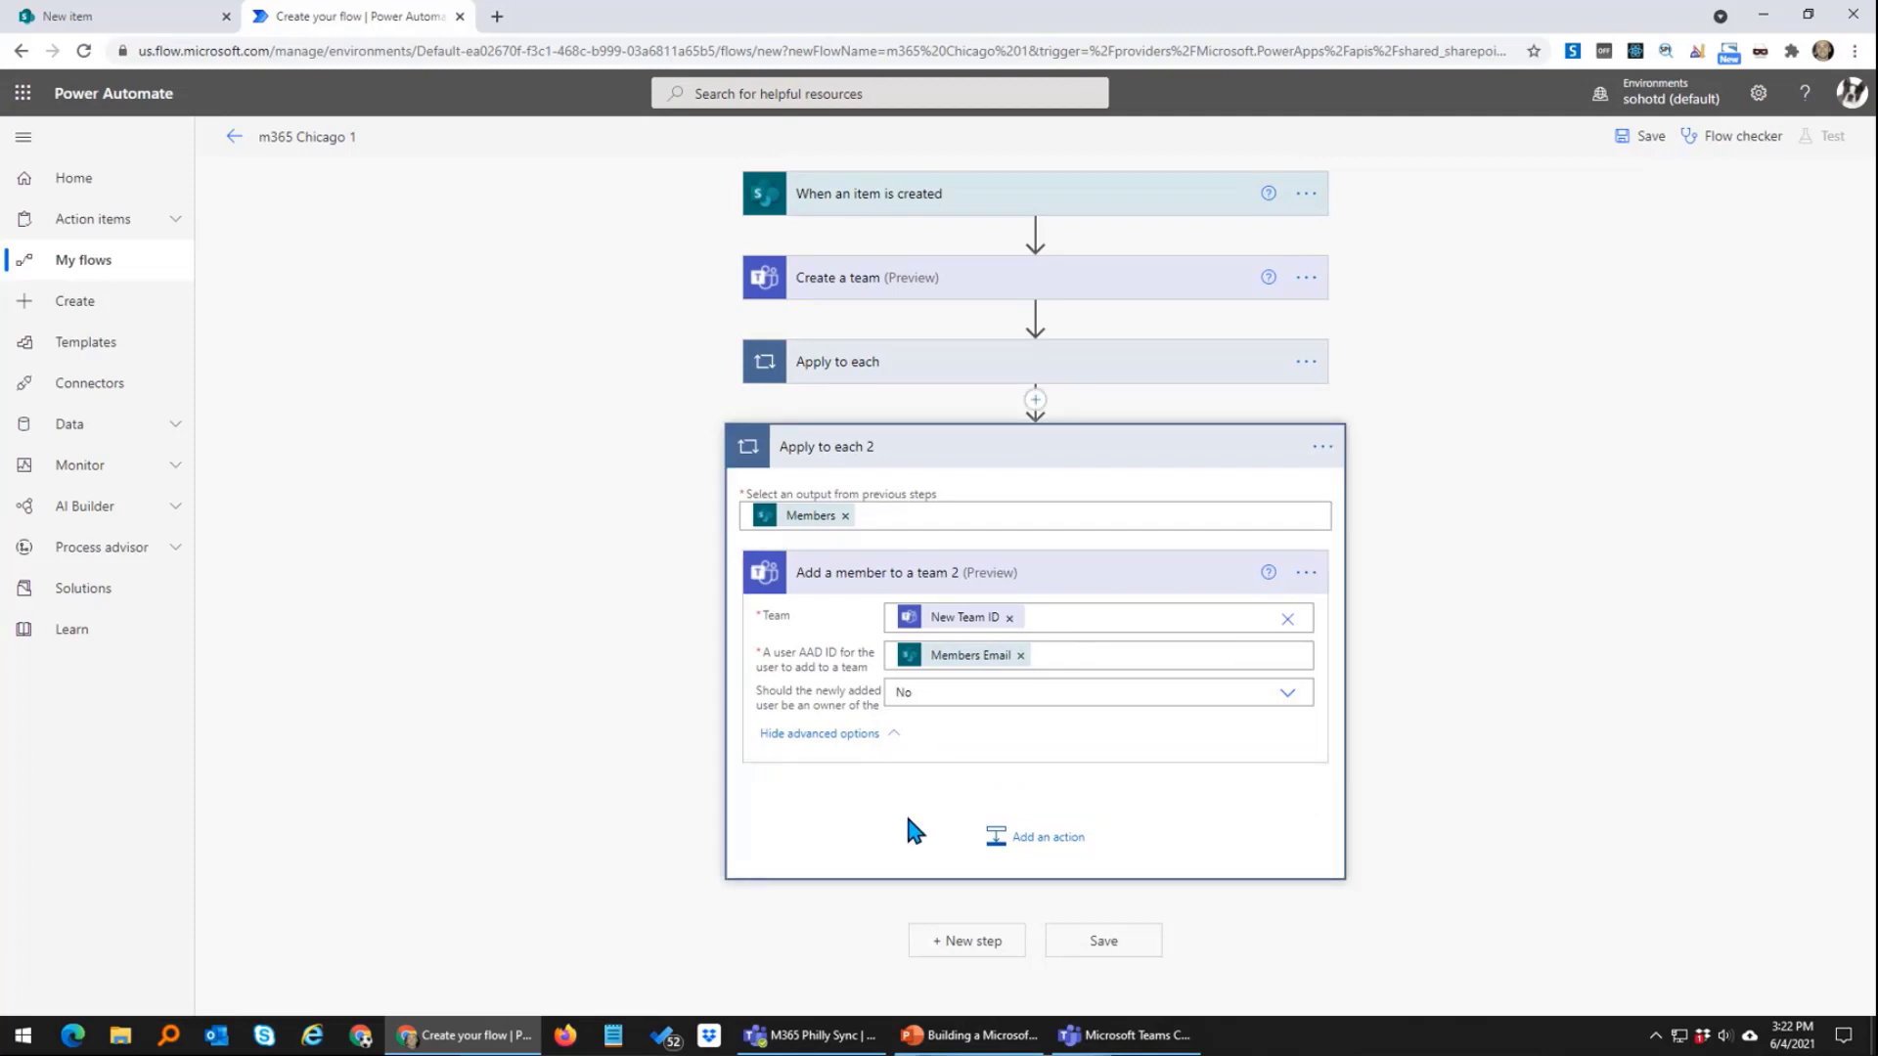
{"action": "left_click", "coordinate": [262, 701]}
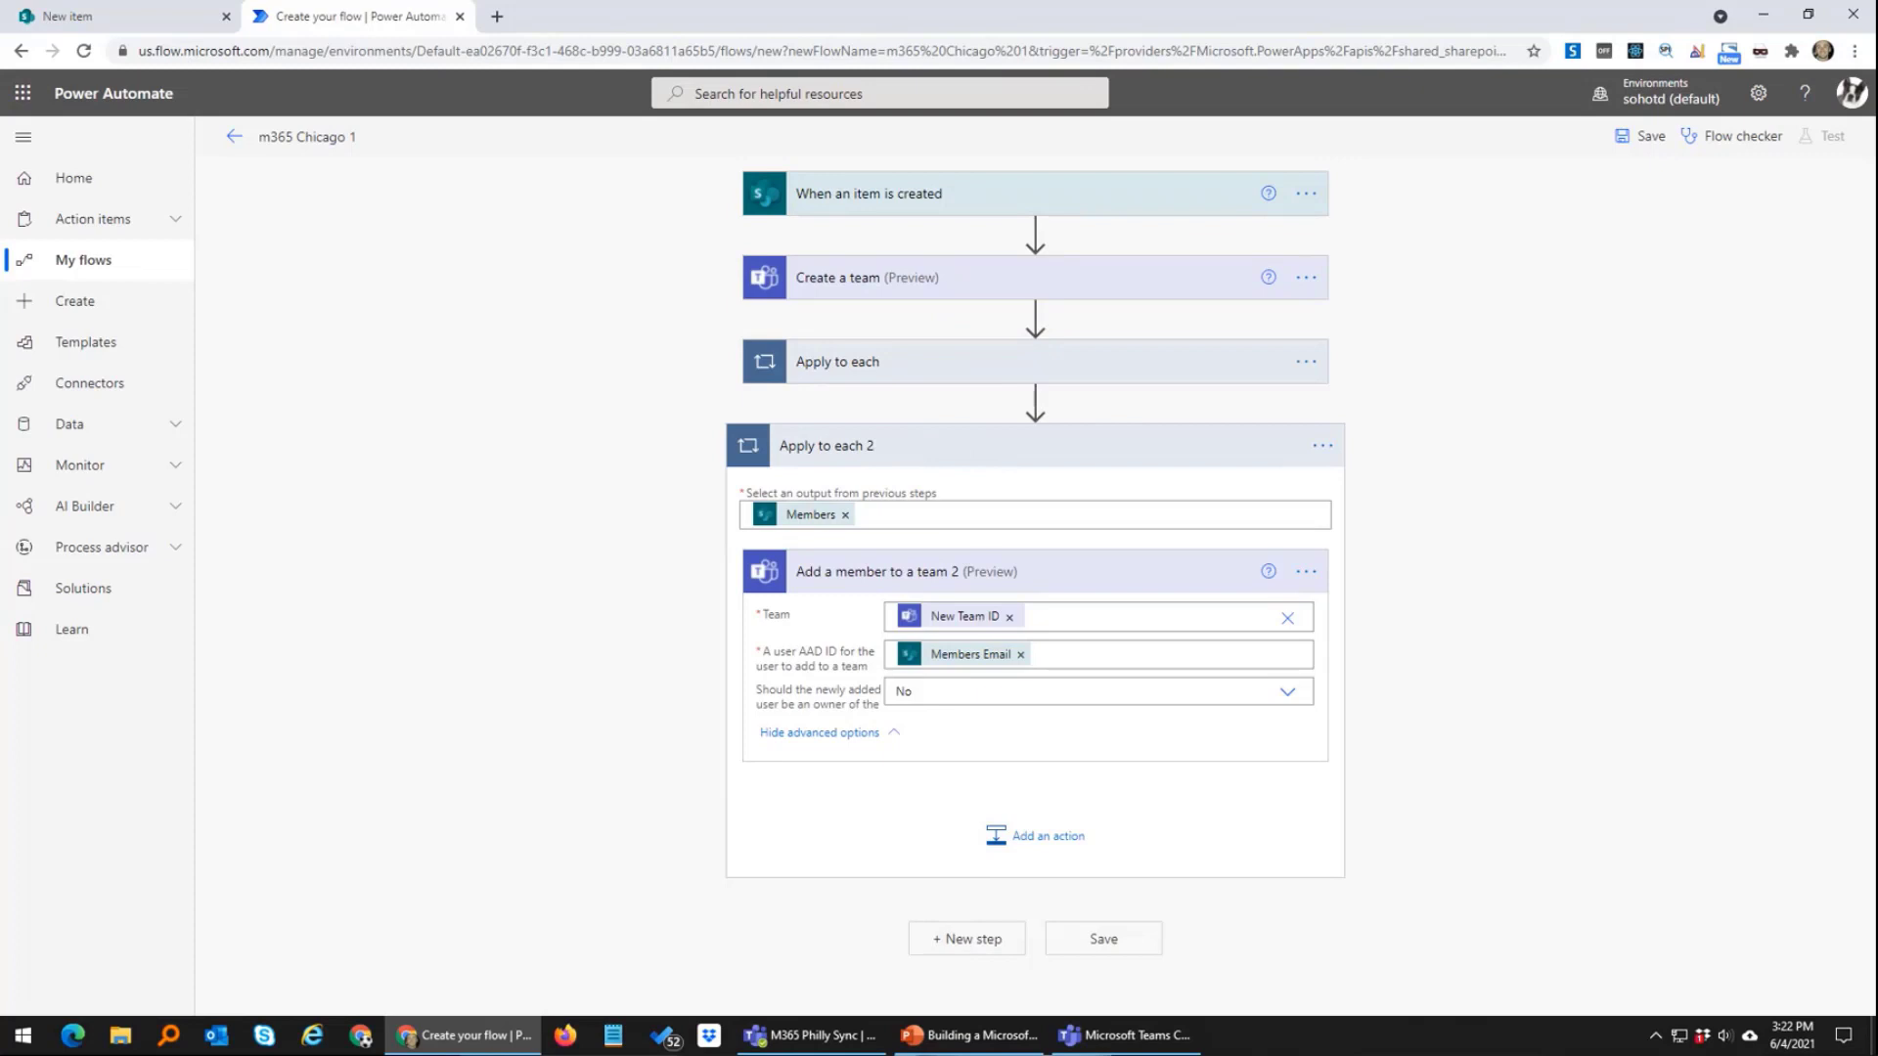
Step: Add a SharePoint "Update item" action at the end of the flow, searching the actions for "update item"
{"action": "left_click", "coordinate": [969, 940]}
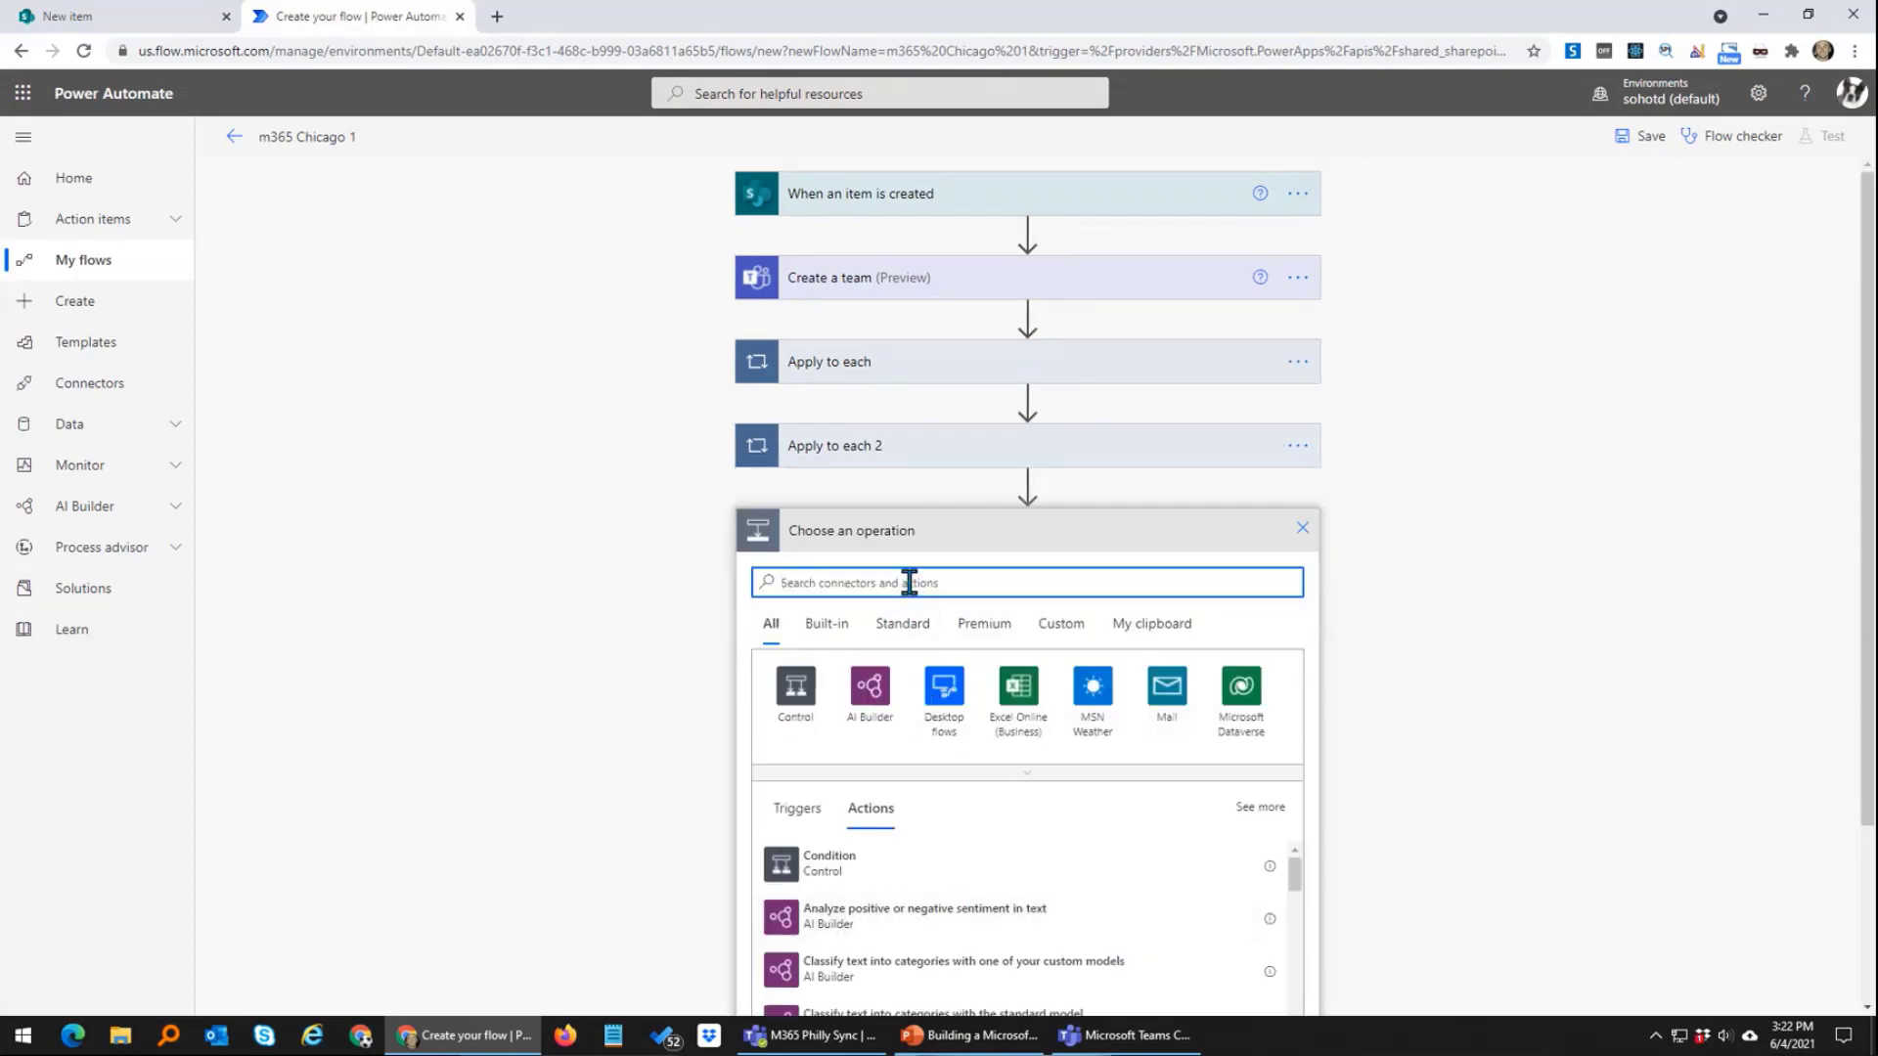
{"action": "type", "text": "update "}
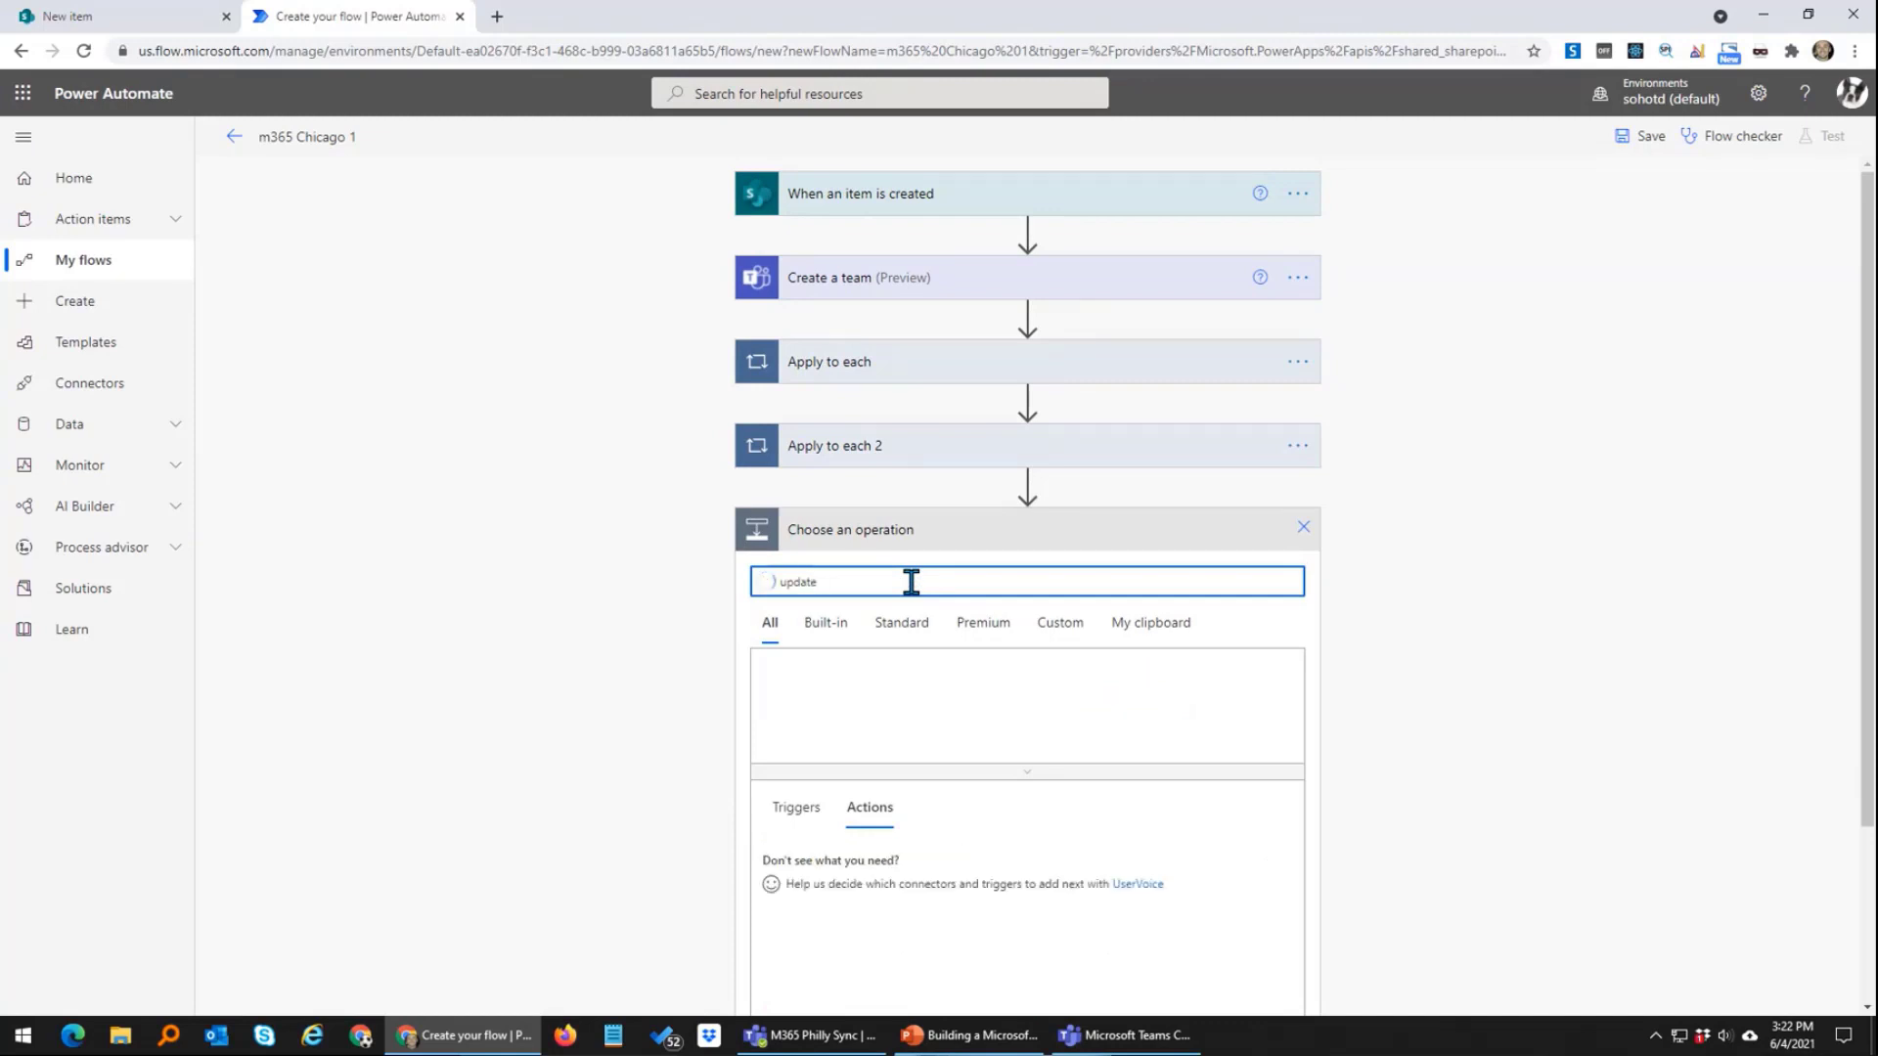
{"action": "type", "text": "item"}
{"action": "scroll", "coordinate": [673, 793], "scroll_direction": "down", "scroll_amount": 3}
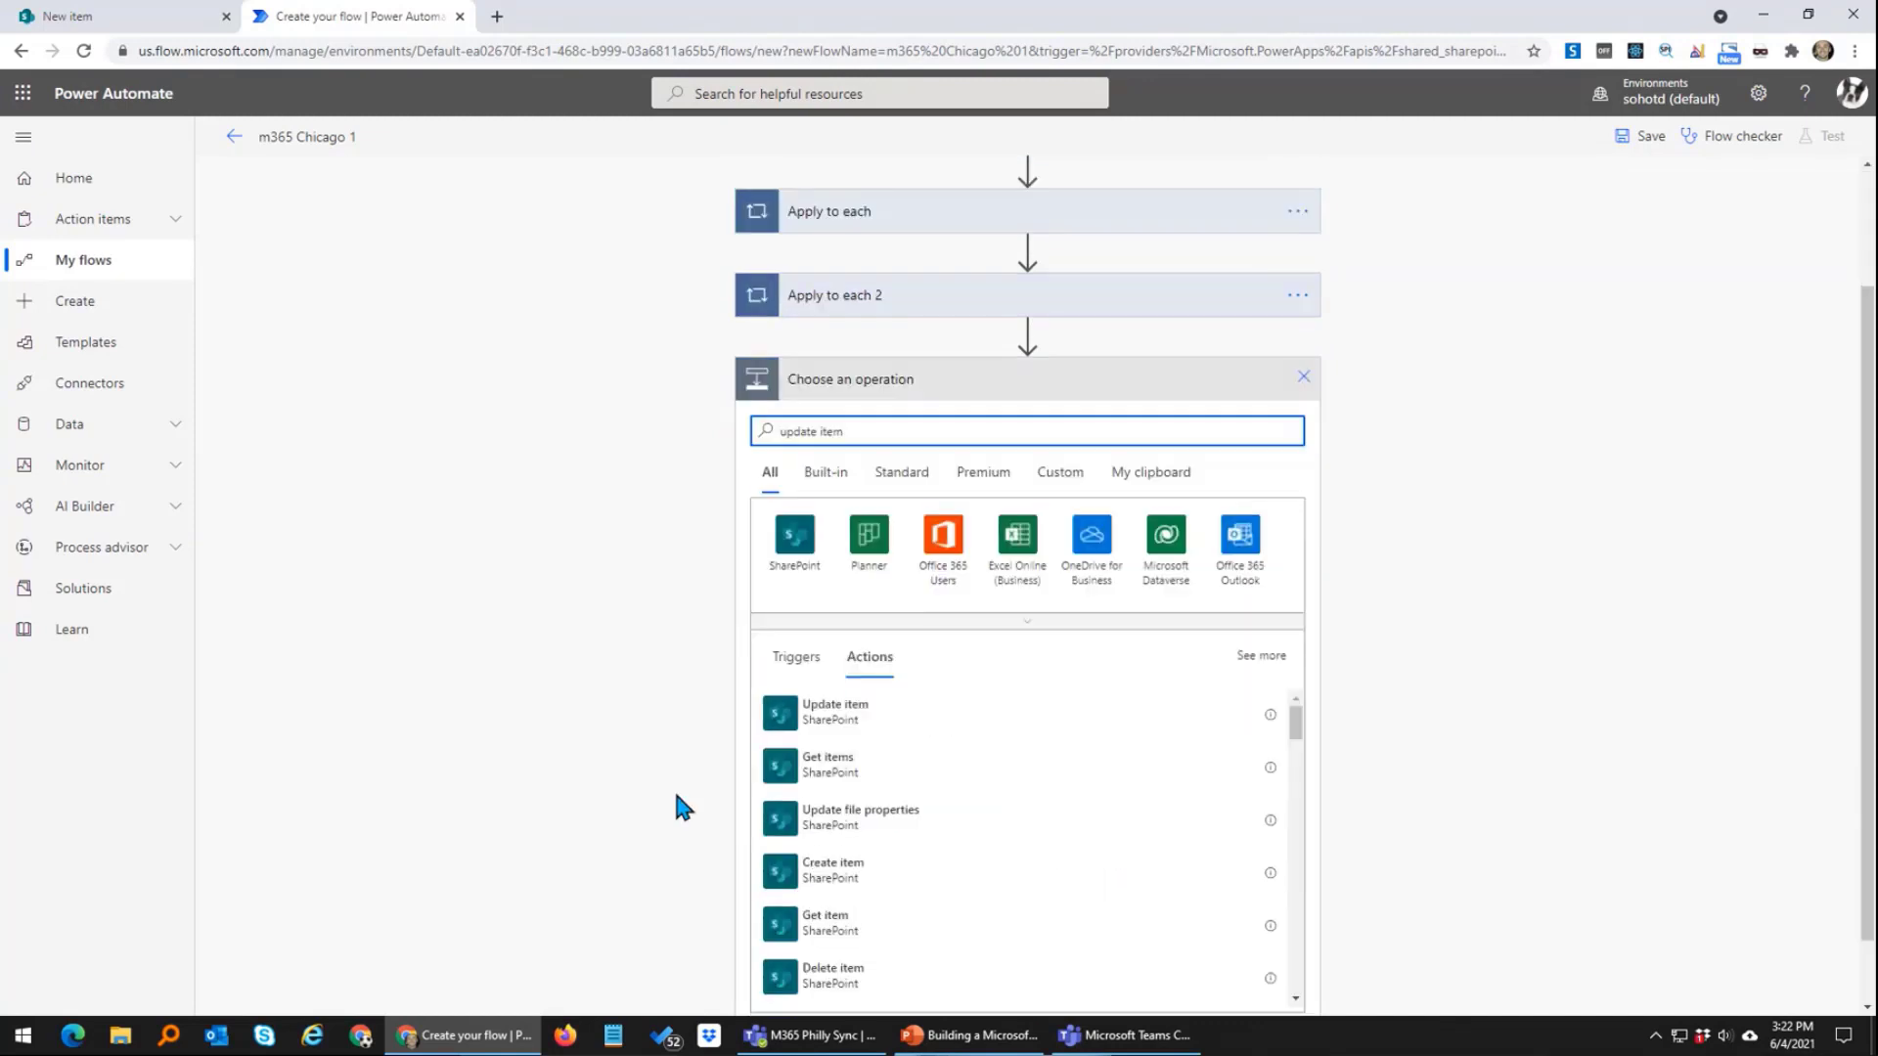
{"action": "left_click", "coordinate": [837, 646]}
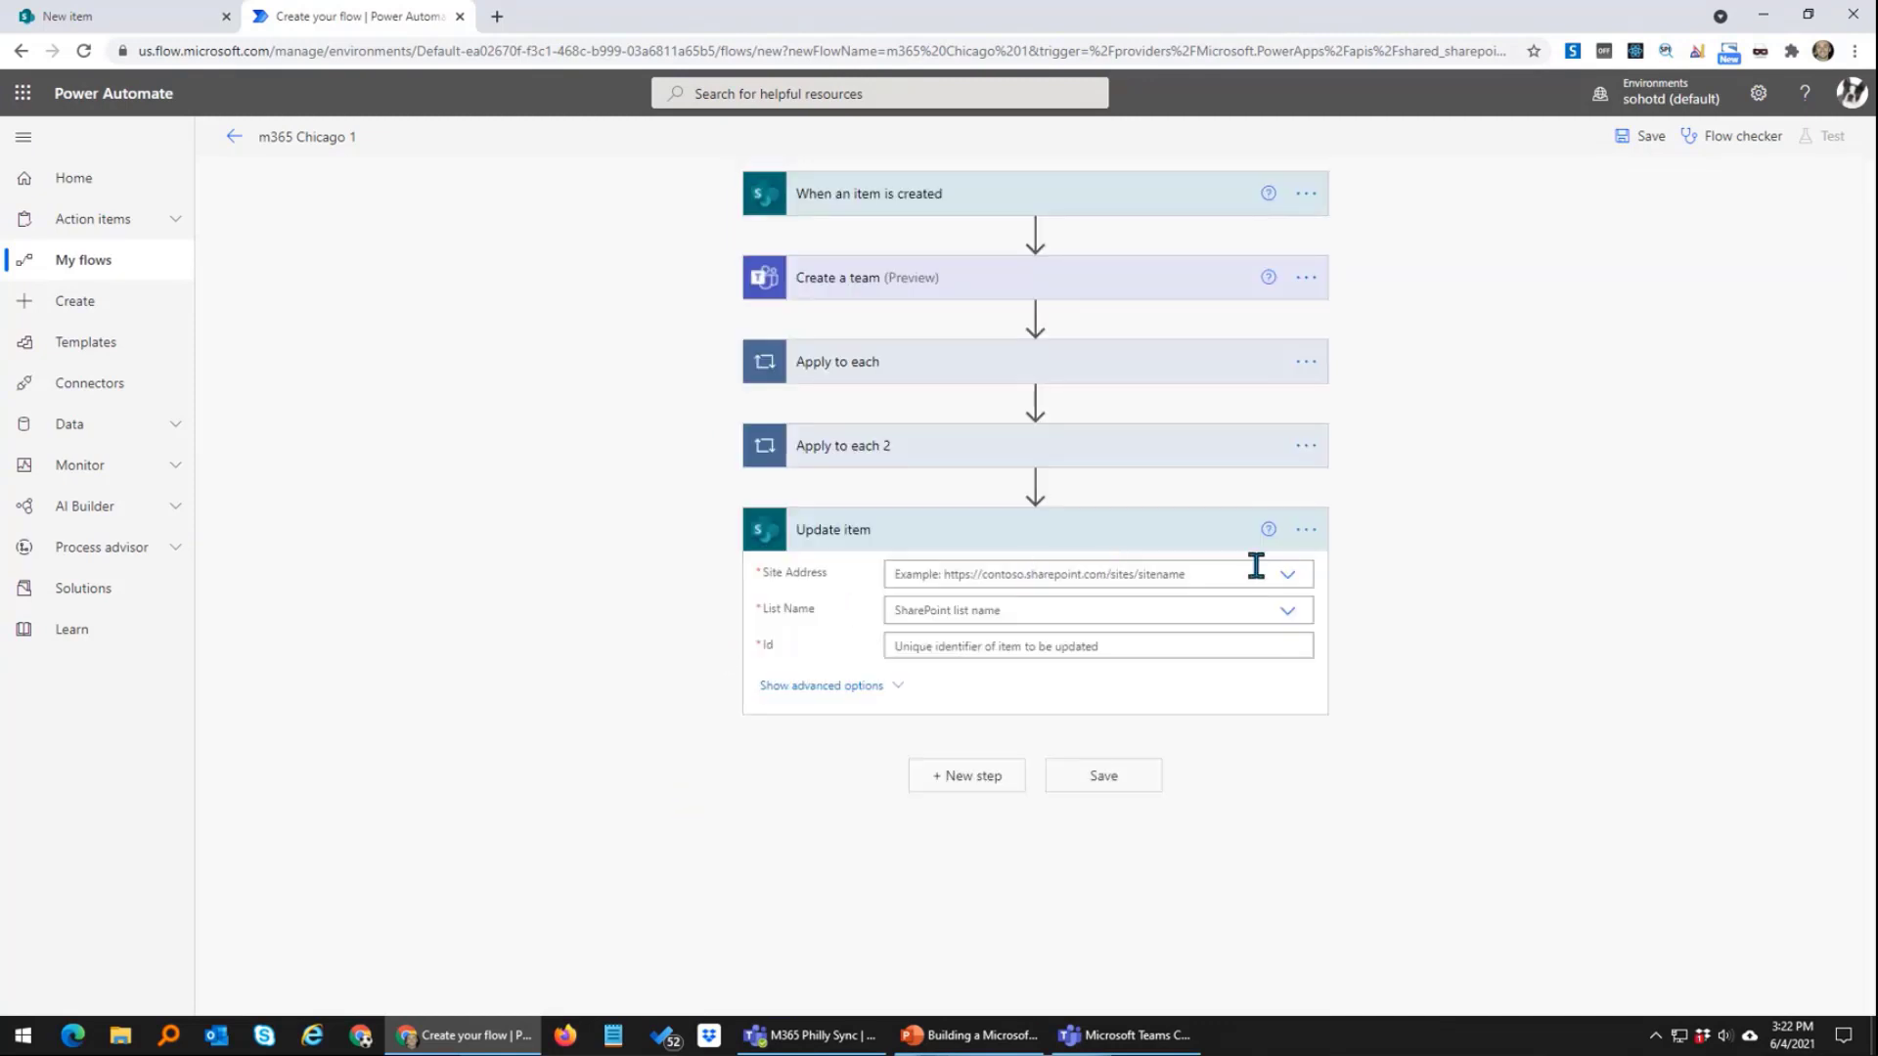
Step: Set the Update item action's site address to m365 Chicago and its list name to Projects
{"action": "left_click", "coordinate": [1287, 576]}
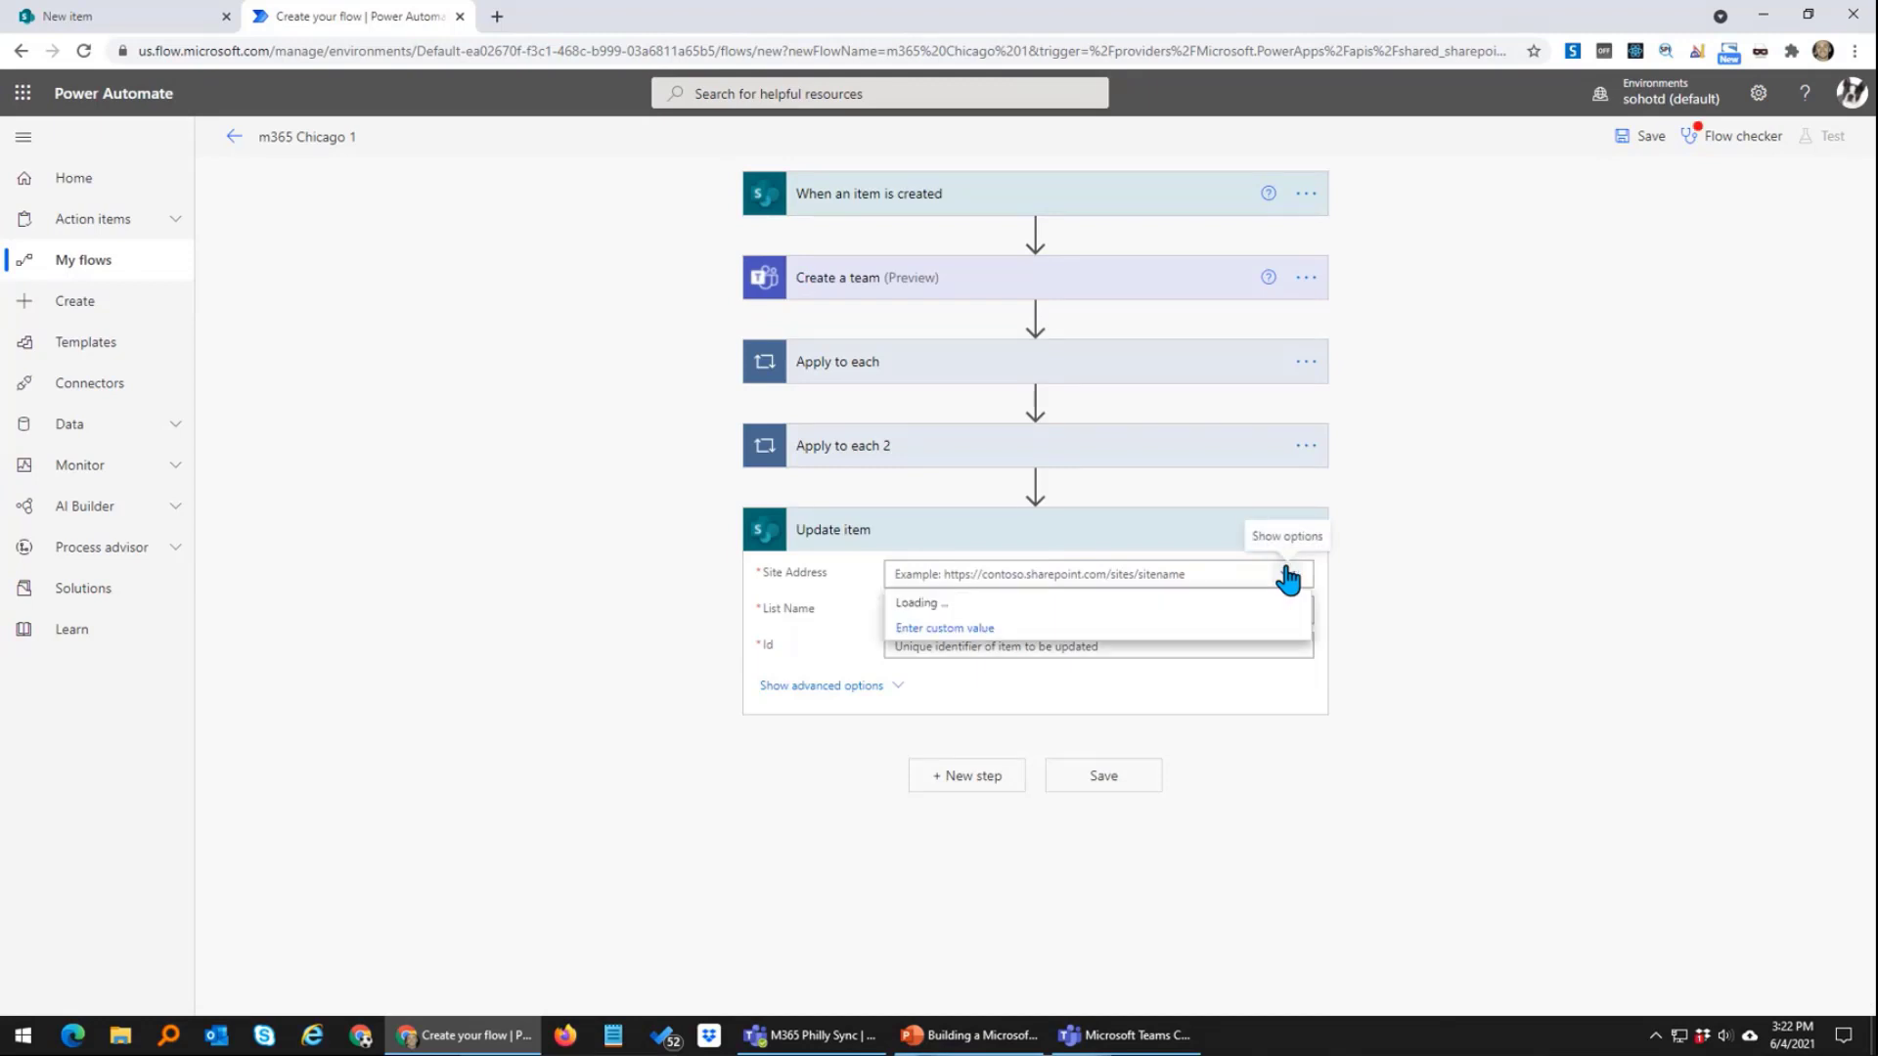
{"action": "left_click", "coordinate": [1198, 715]}
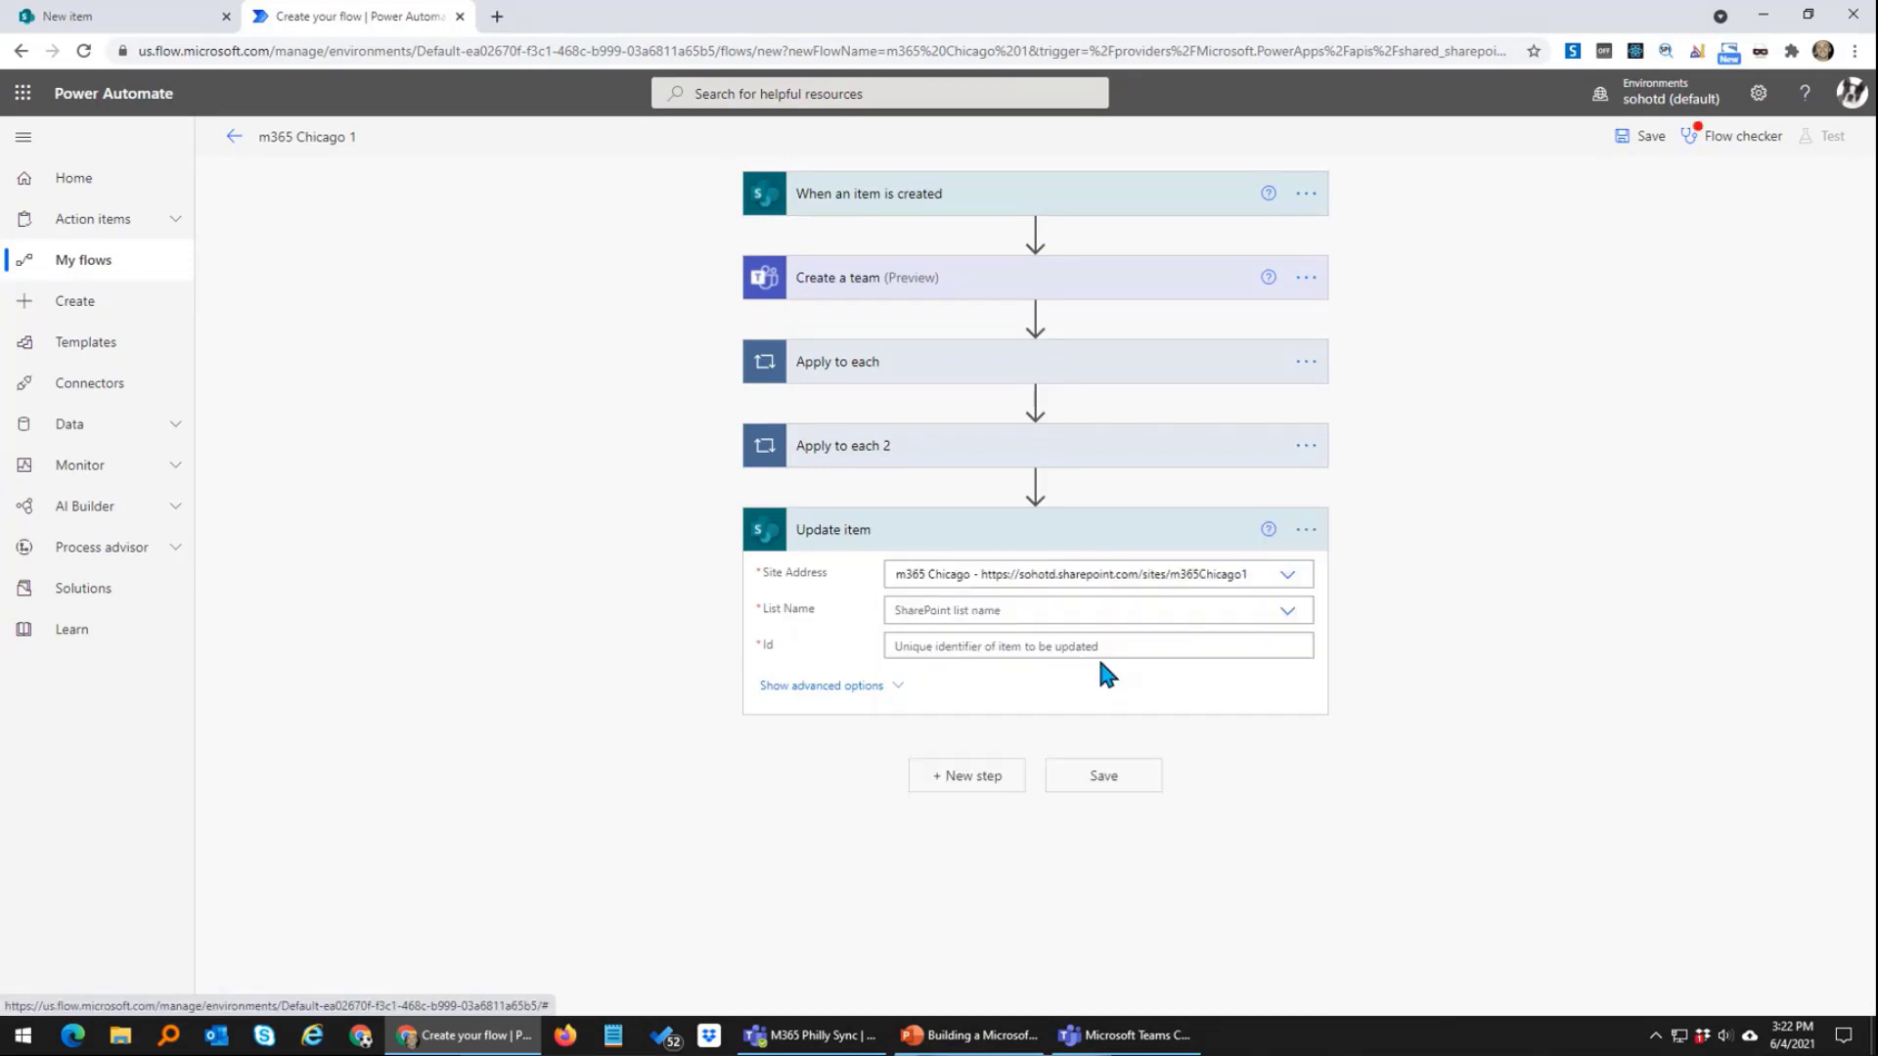
{"action": "left_click", "coordinate": [1287, 613]}
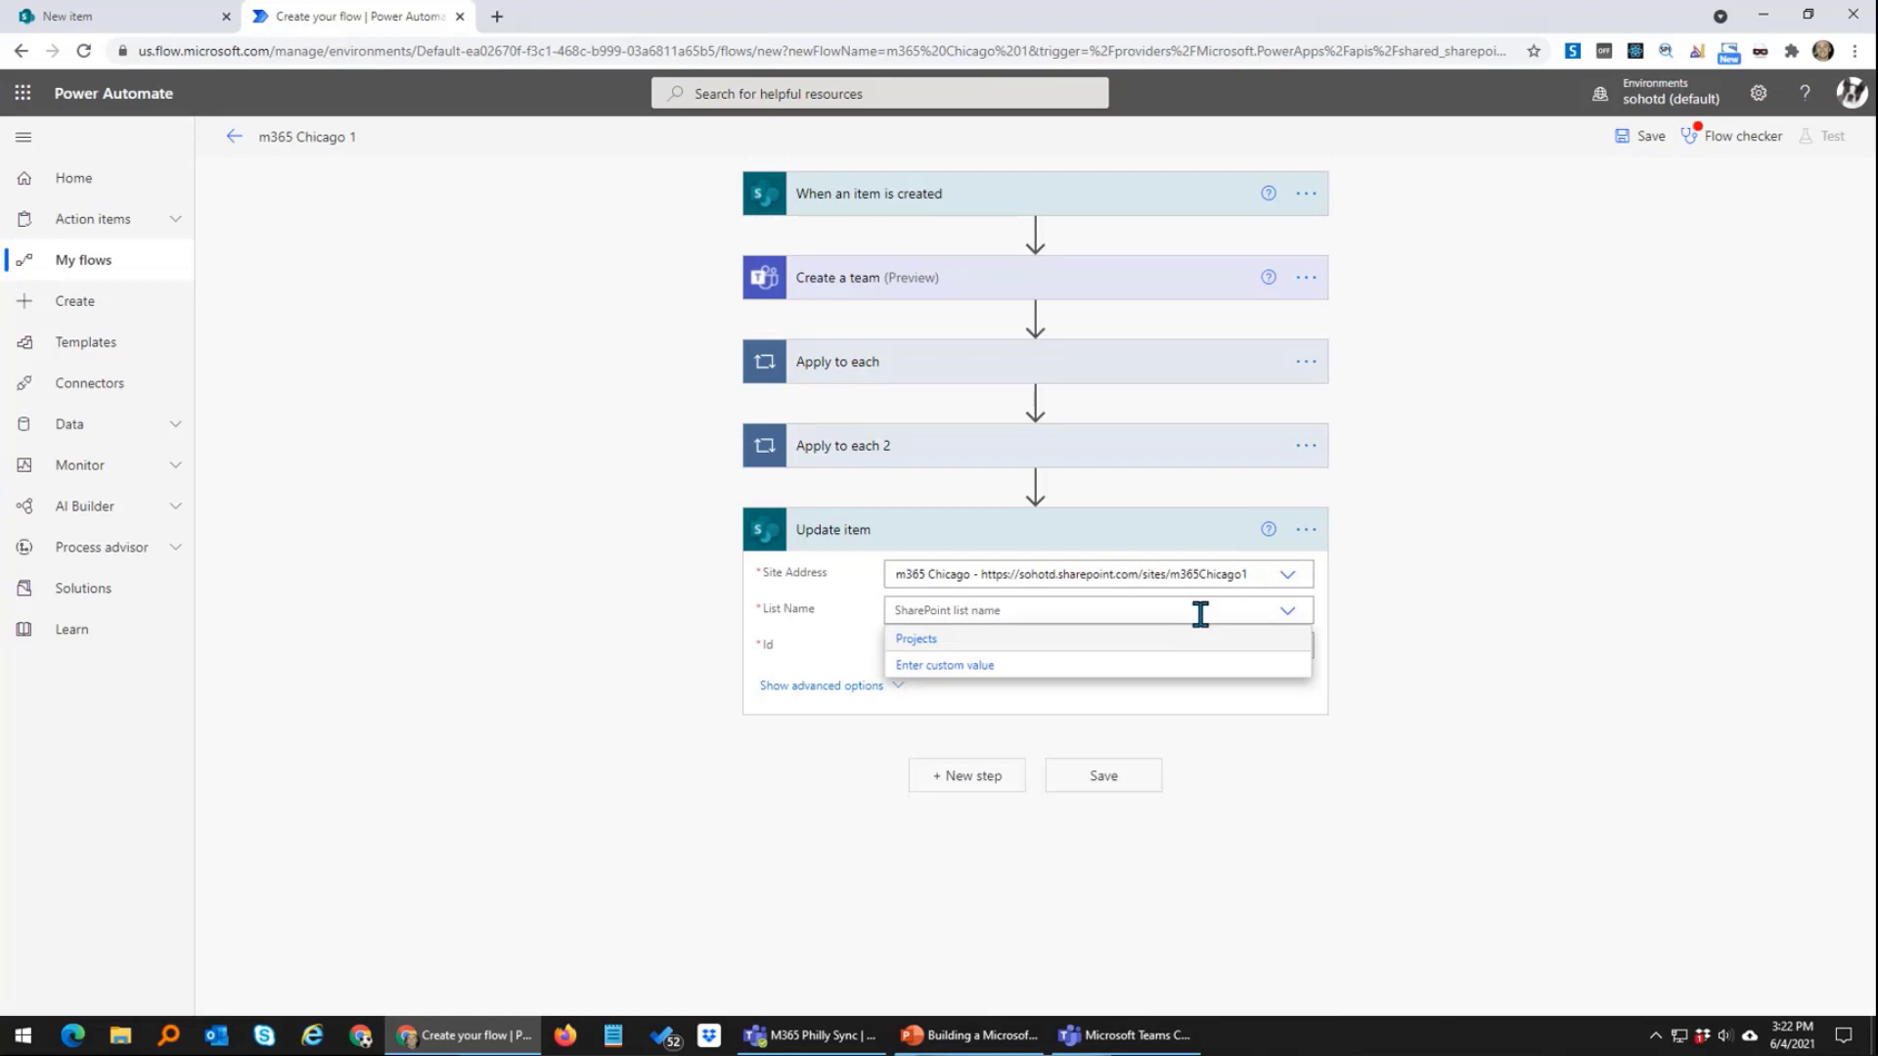
{"action": "left_click", "coordinate": [960, 641]}
Step: Fill the Update item action's Id with the ID dynamic content and its Title with the Title dynamic content from the trigger
{"action": "left_click", "coordinate": [1101, 647]}
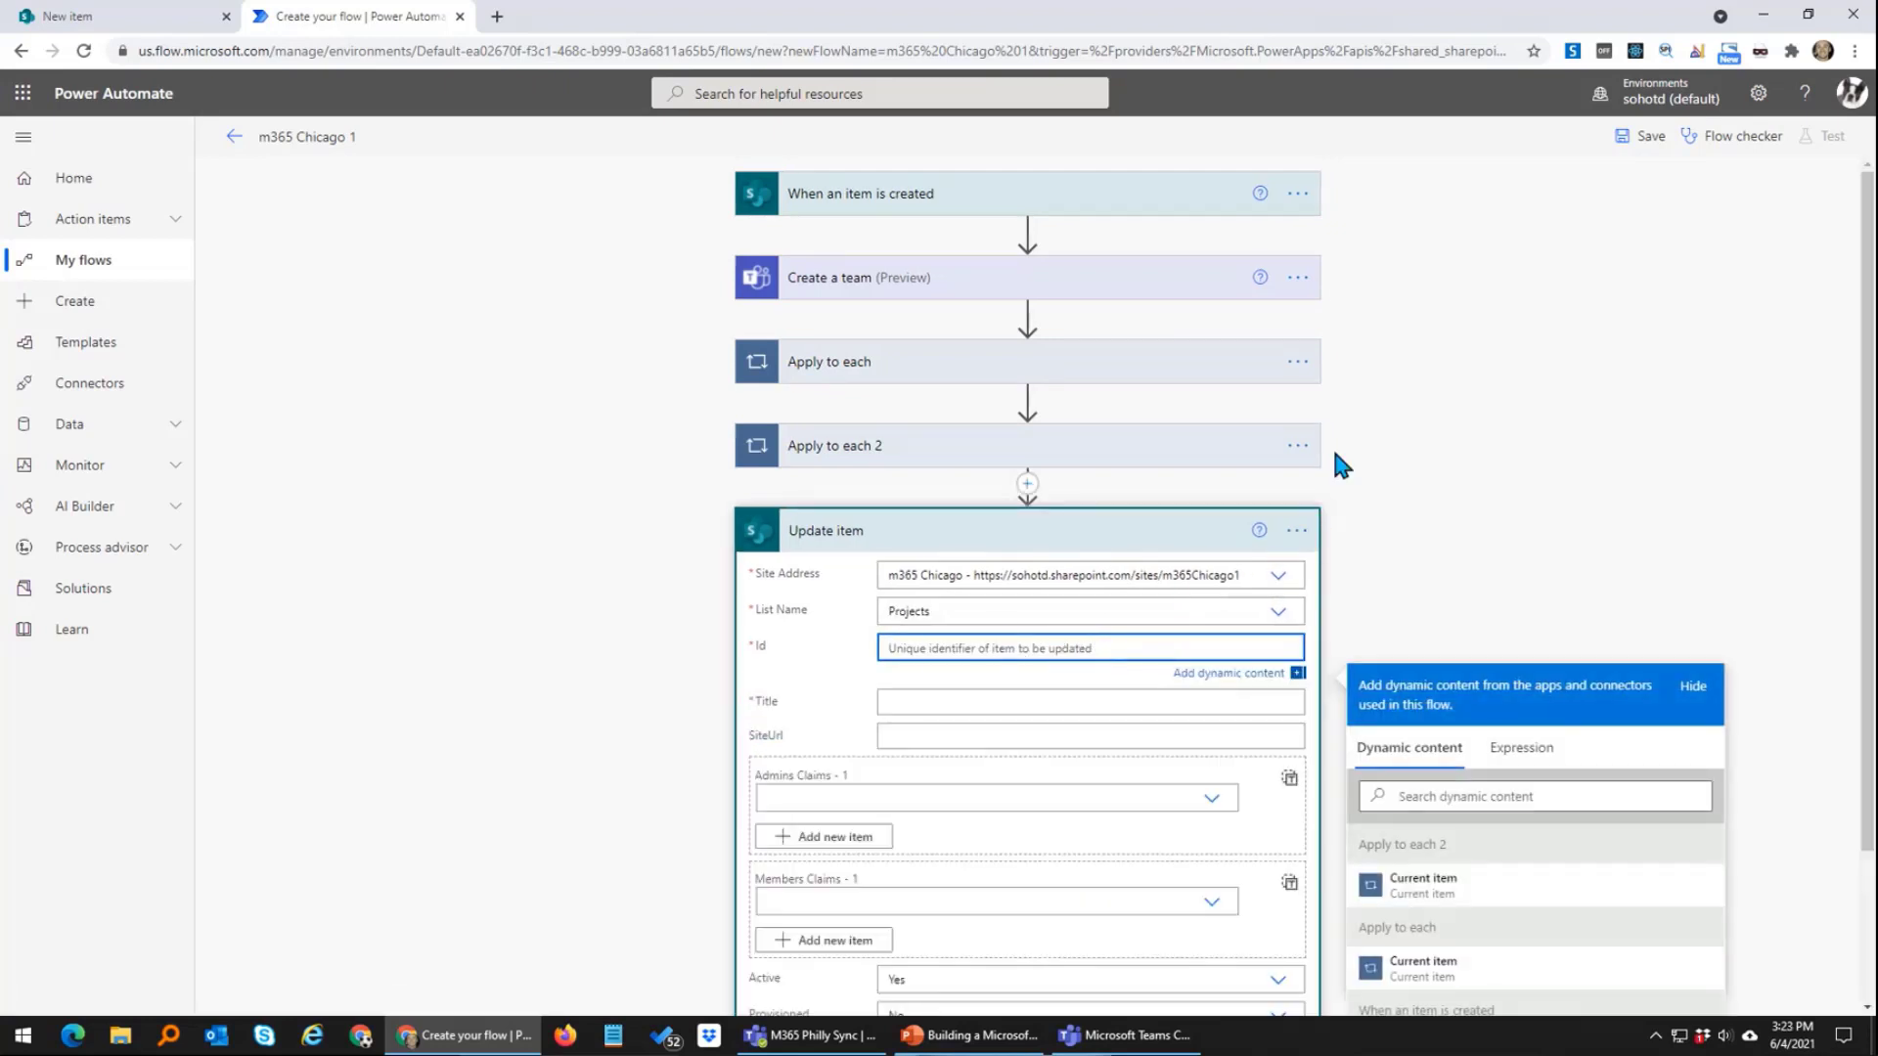
{"action": "scroll", "coordinate": [1467, 897], "scroll_direction": "down", "scroll_amount": 2}
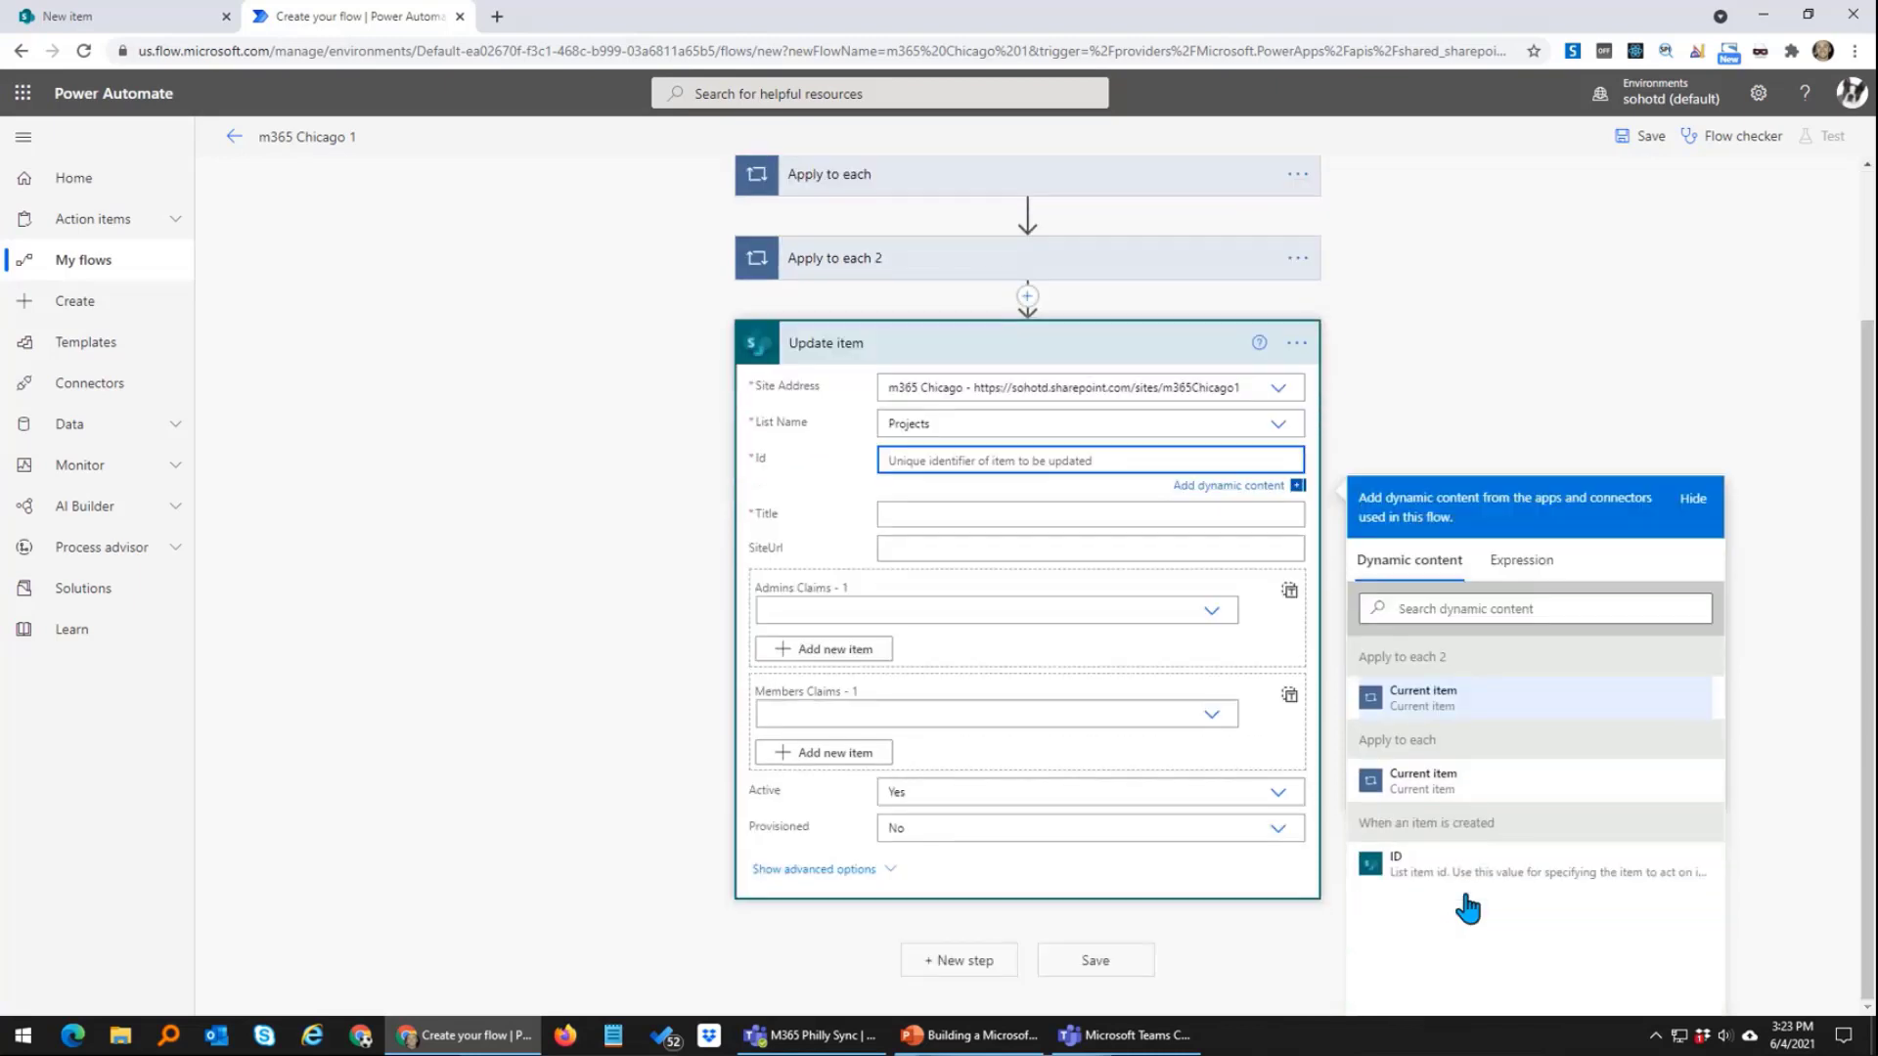
{"action": "left_click", "coordinate": [1399, 870]}
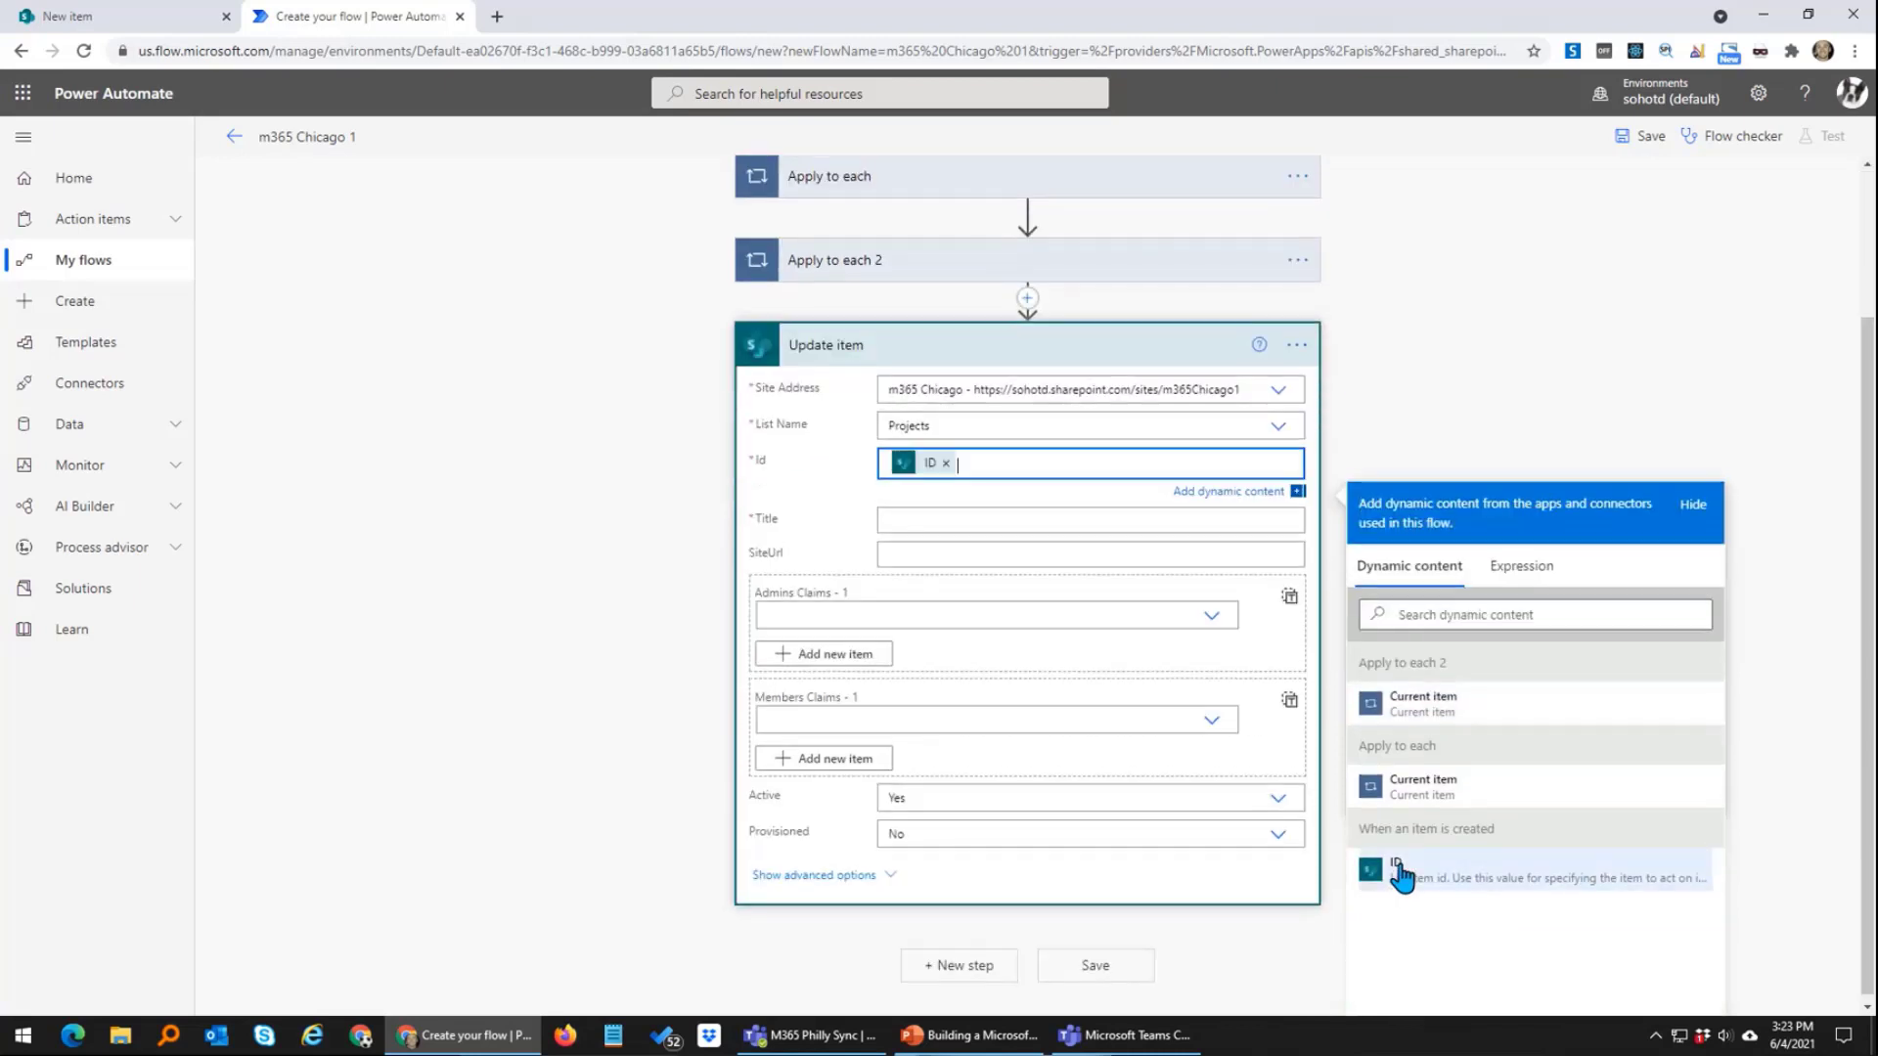
{"action": "left_click", "coordinate": [997, 519]}
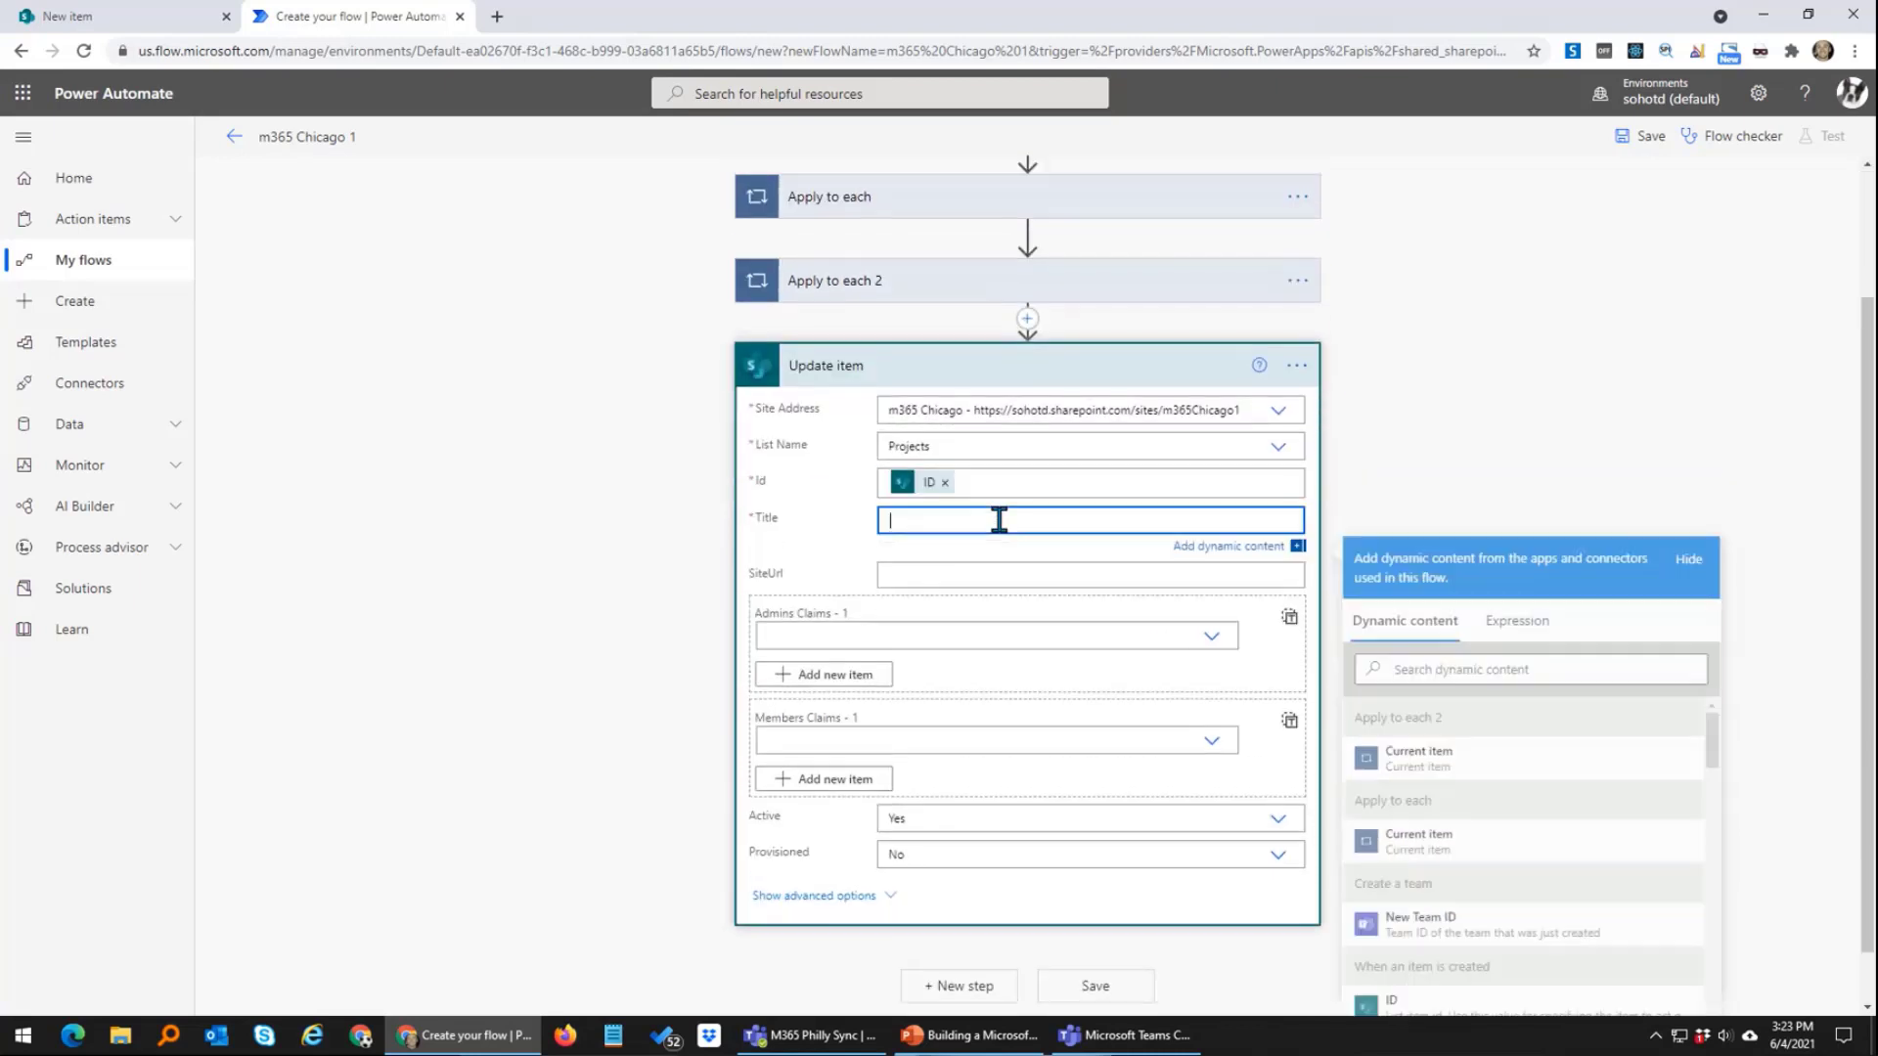
{"action": "scroll", "coordinate": [1443, 939], "scroll_direction": "down", "scroll_amount": 1}
{"action": "left_click", "coordinate": [1435, 959]}
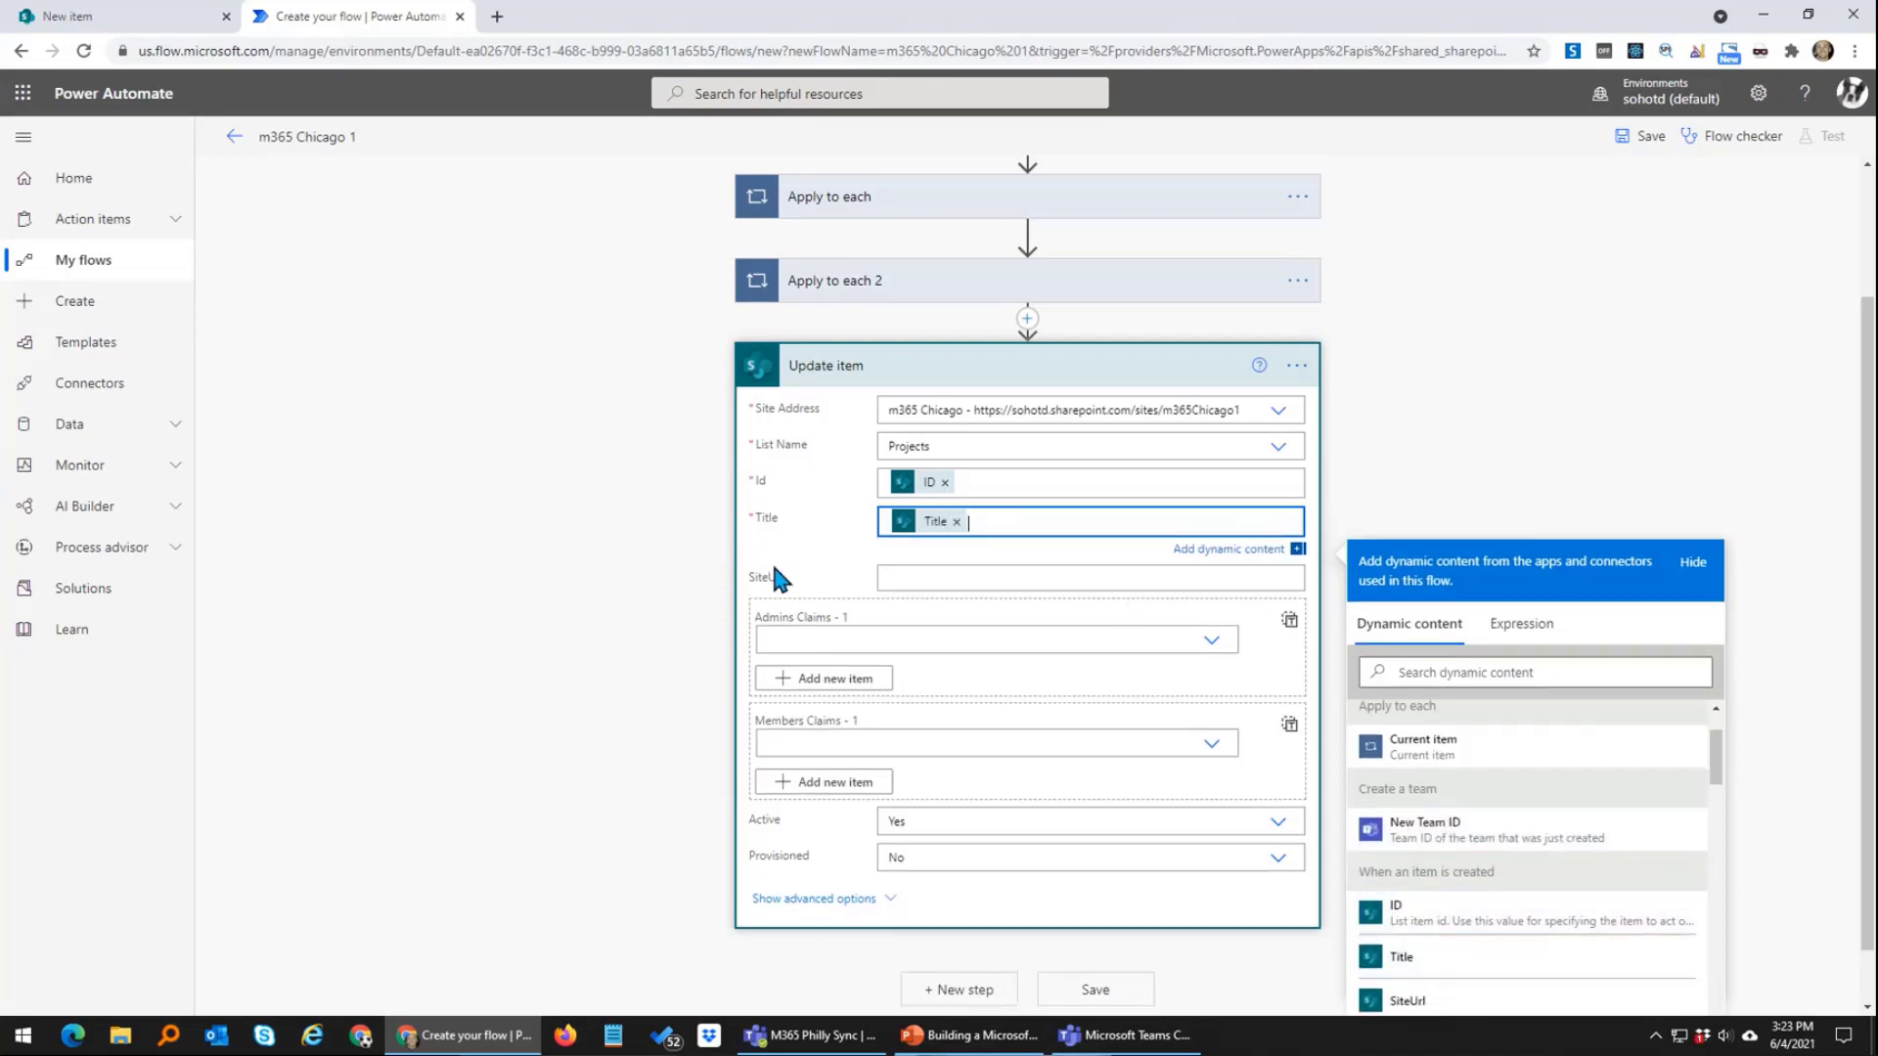
Step: Set Provisioned to Yes in the Update item action
{"action": "left_click", "coordinate": [825, 571]}
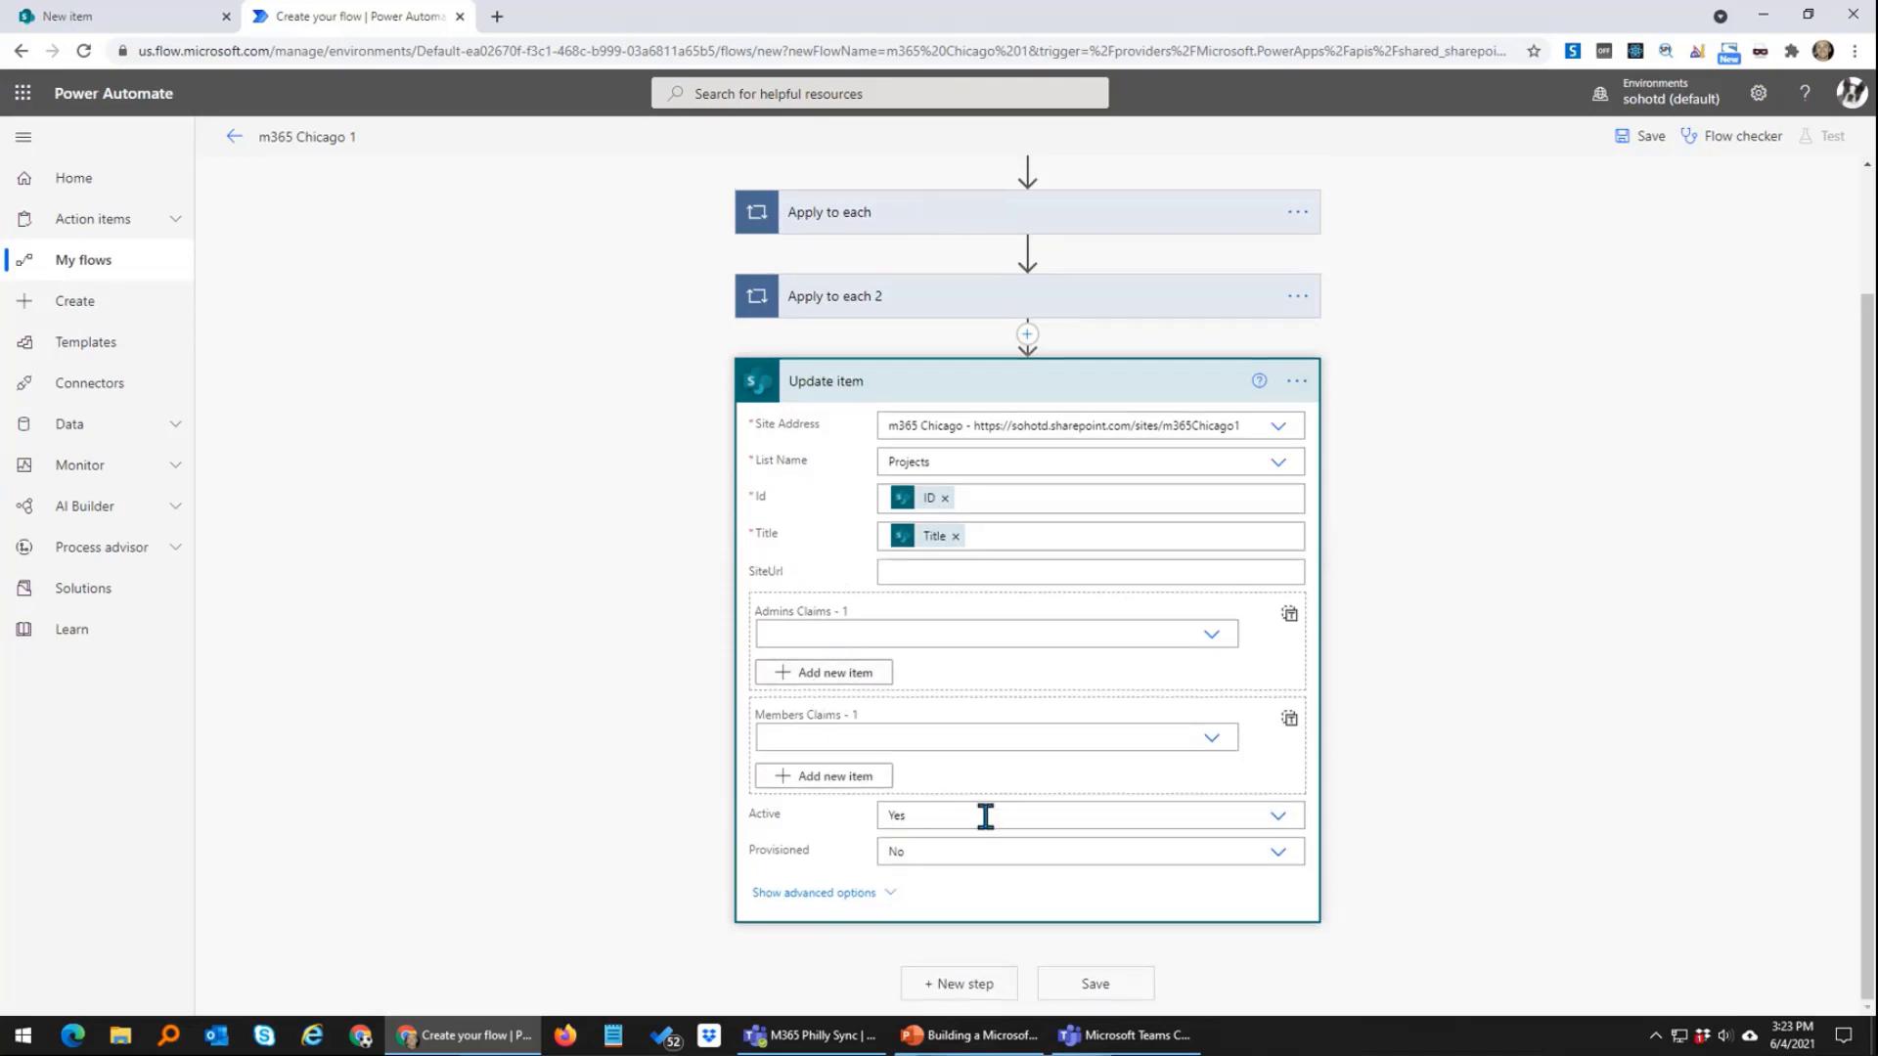
{"action": "left_click", "coordinate": [1288, 859]}
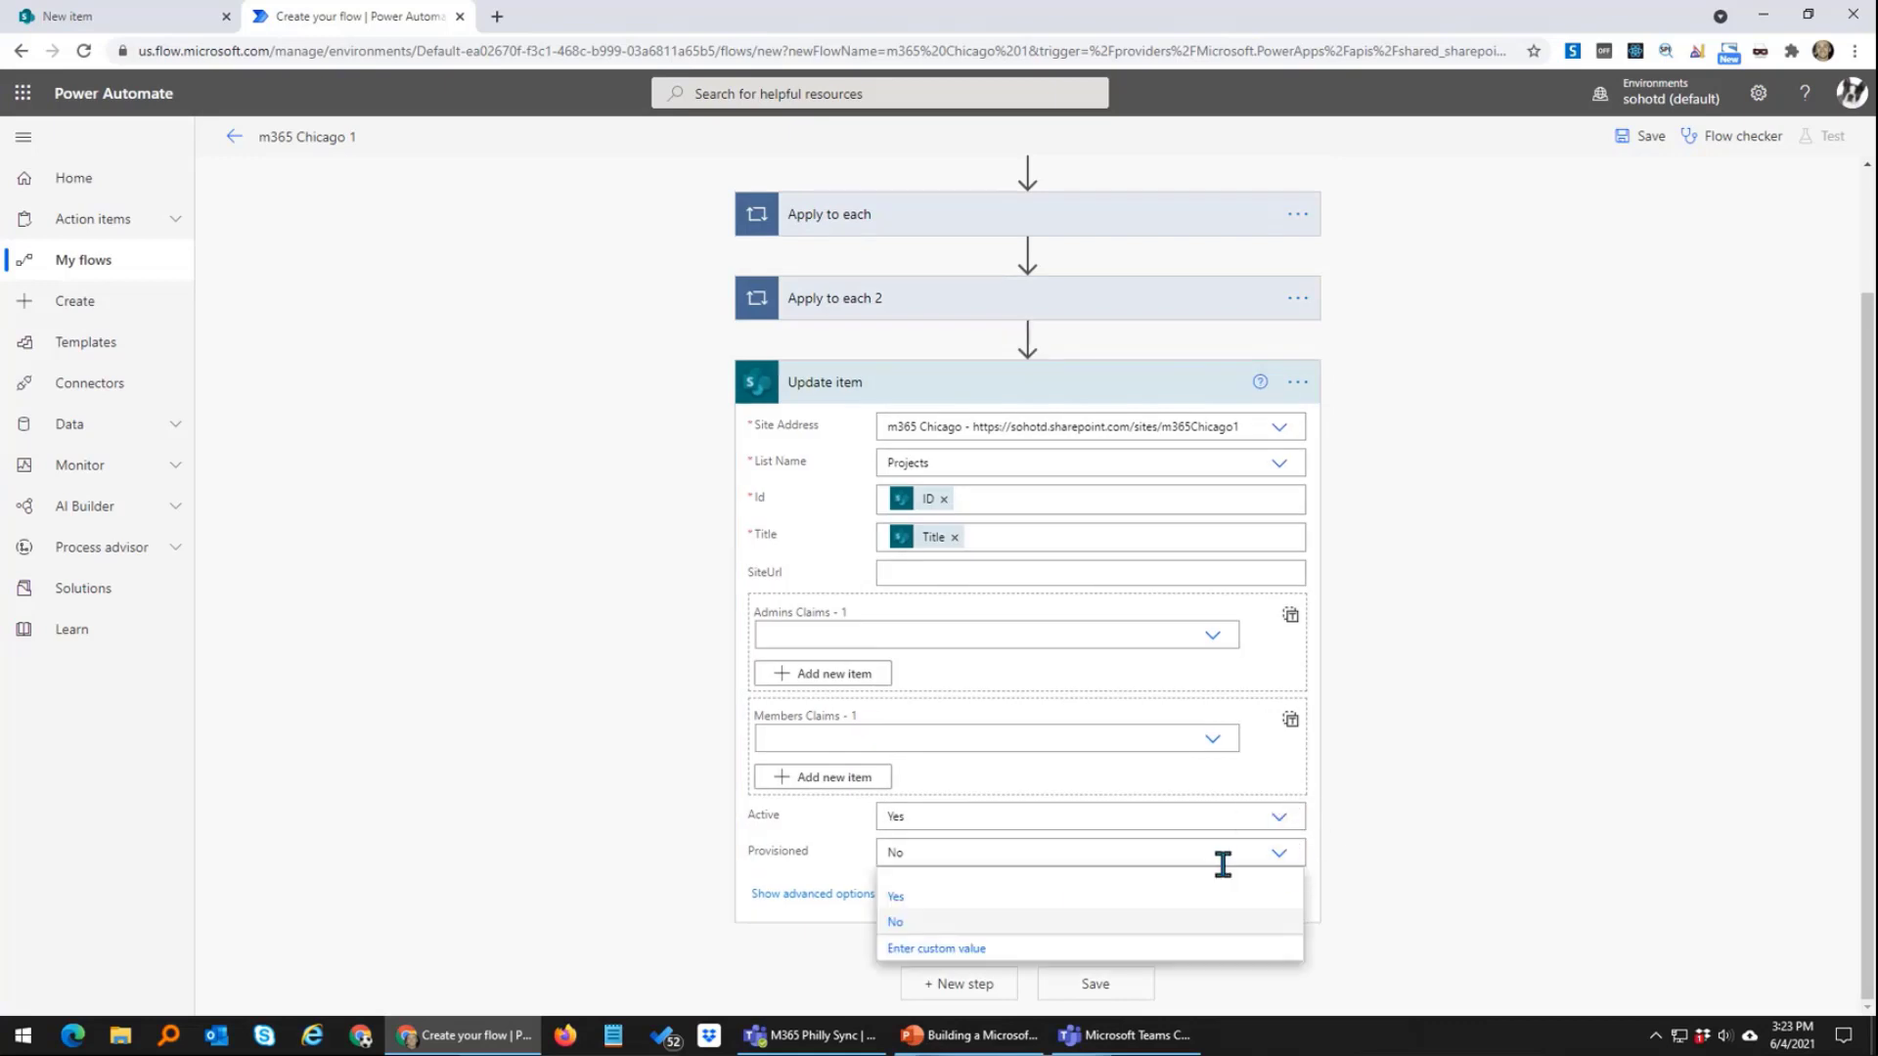
{"action": "left_click", "coordinate": [937, 892]}
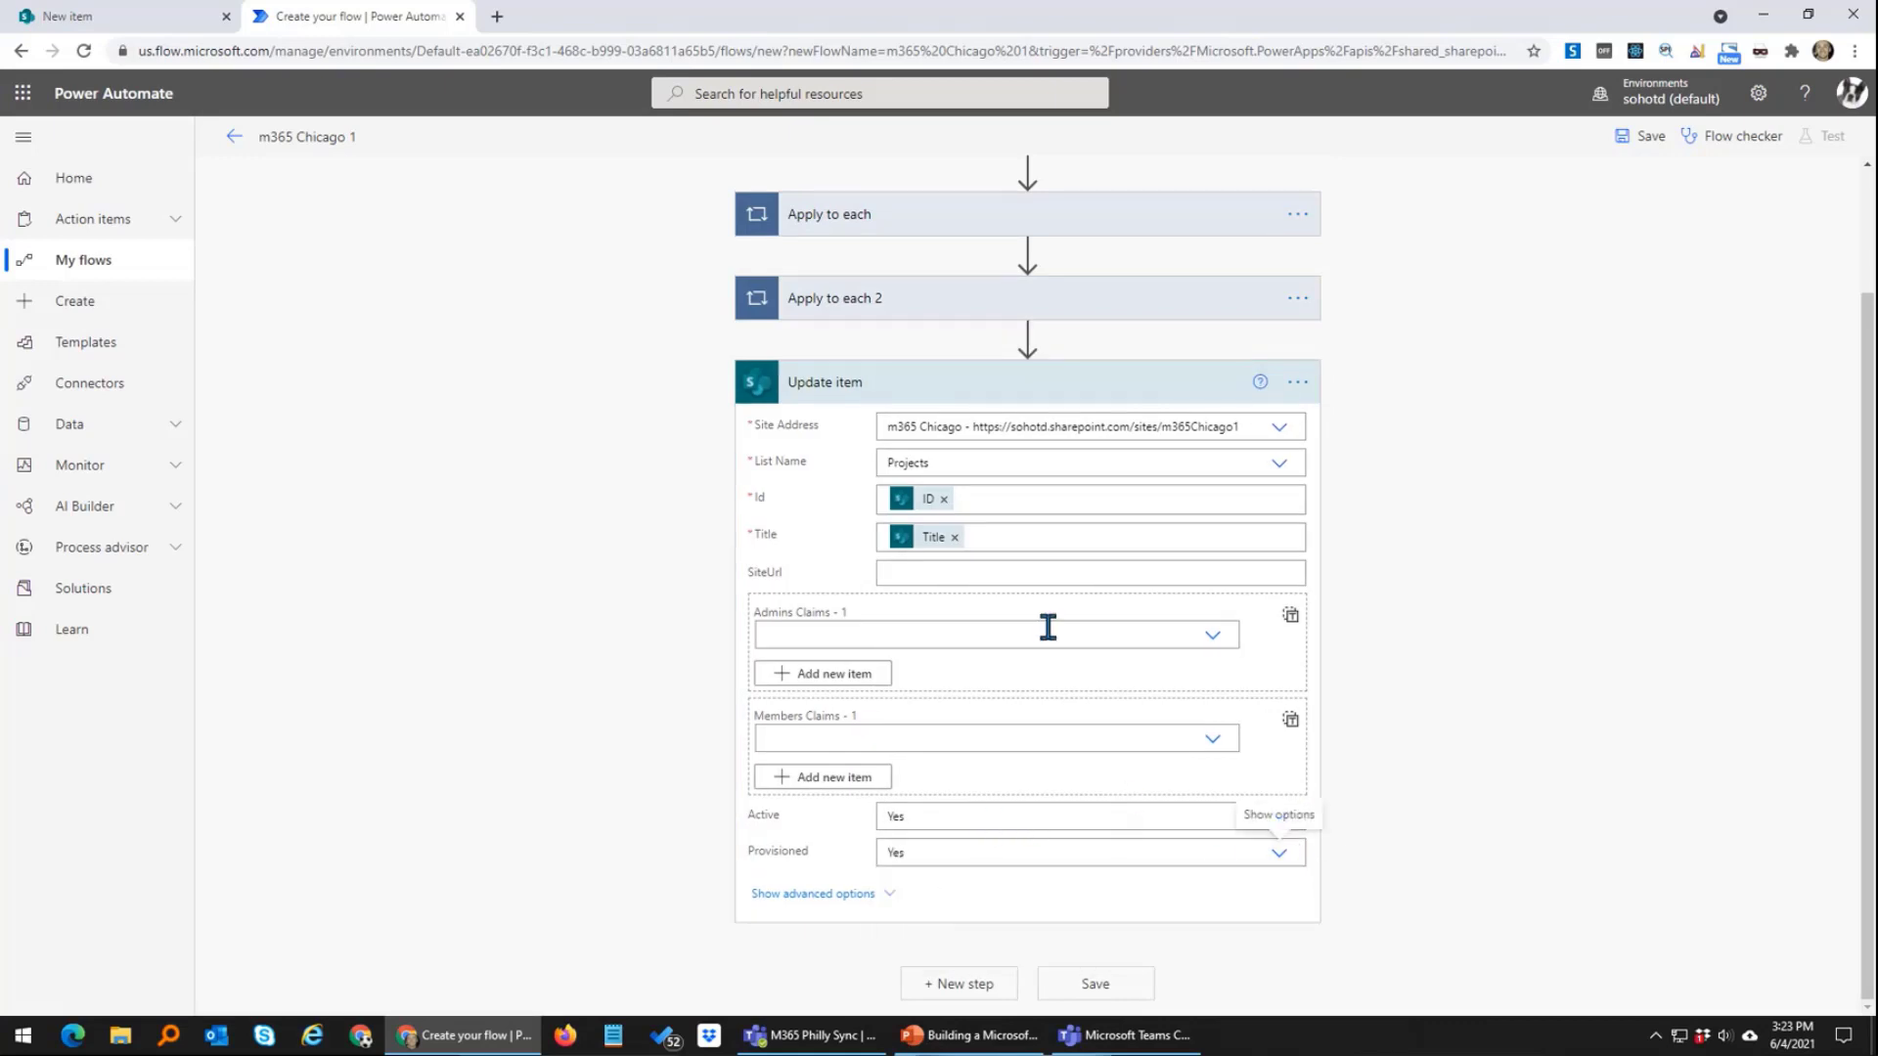
{"action": "left_click", "coordinate": [1002, 574]}
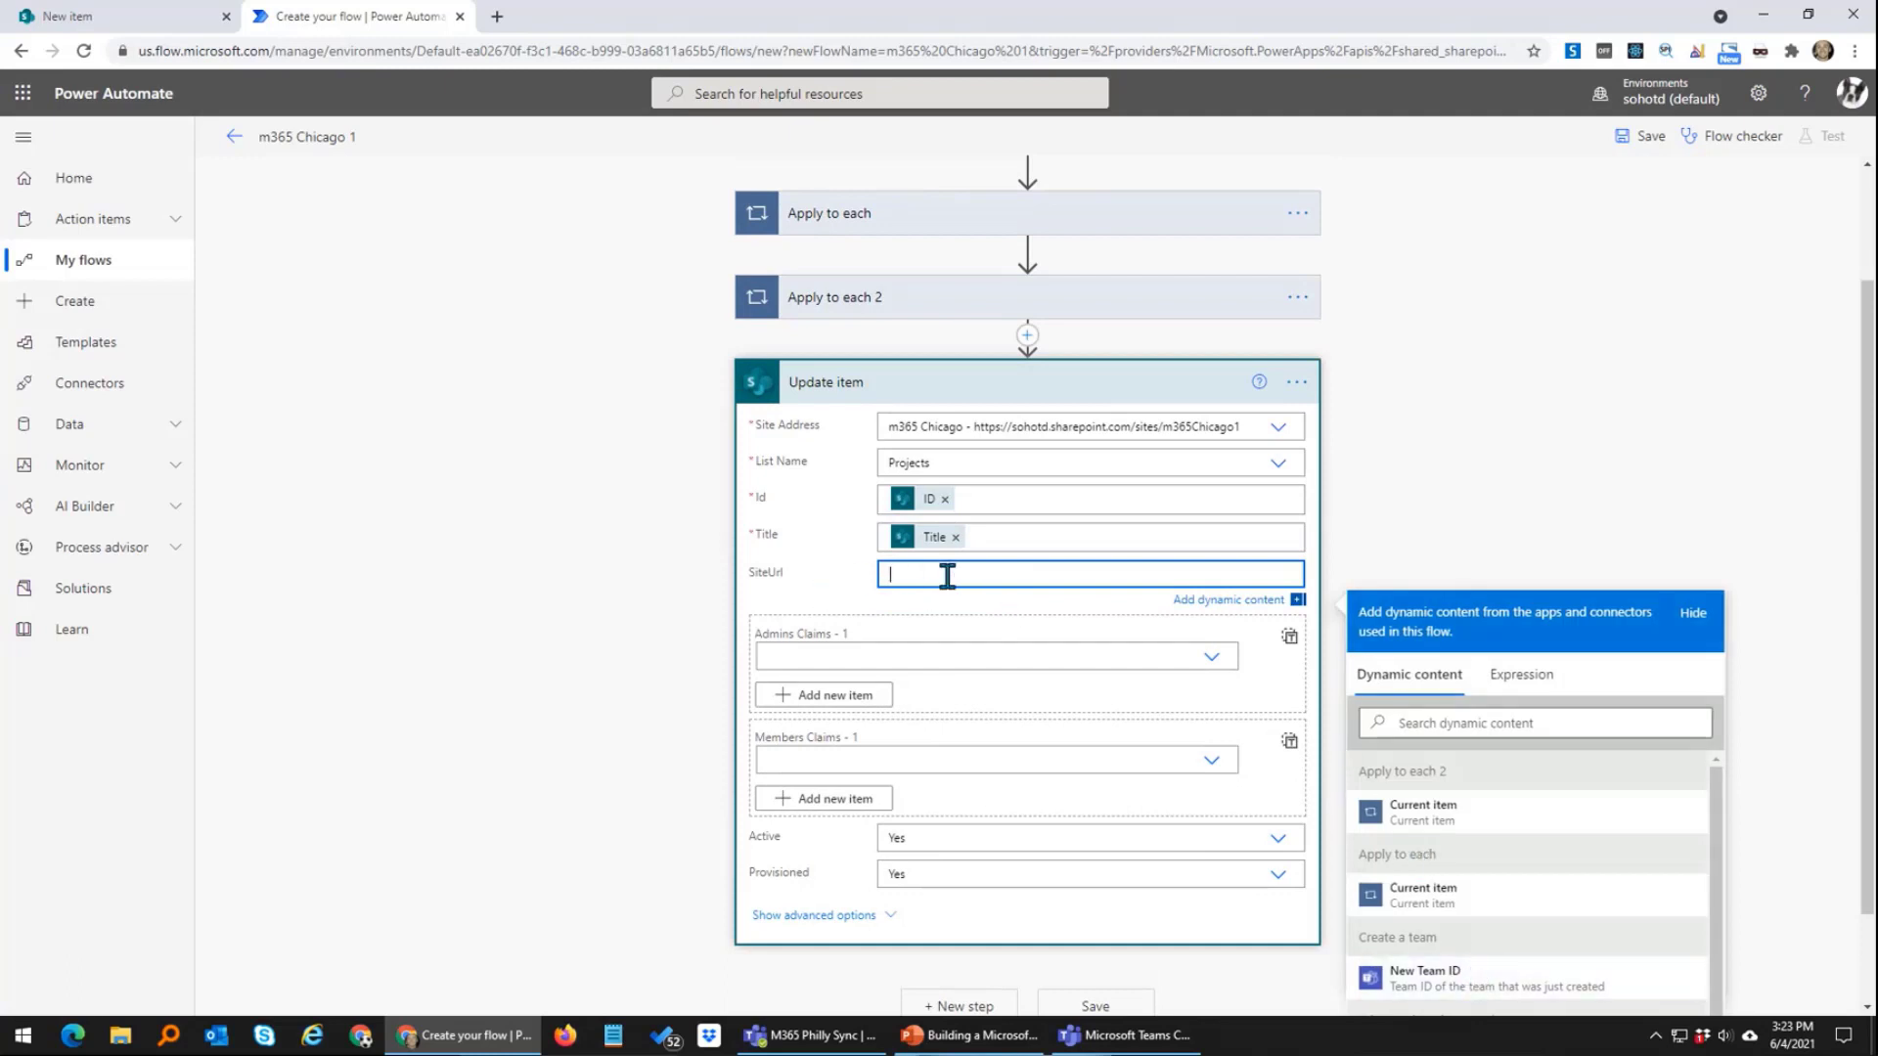
{"action": "left_click", "coordinate": [1471, 983]}
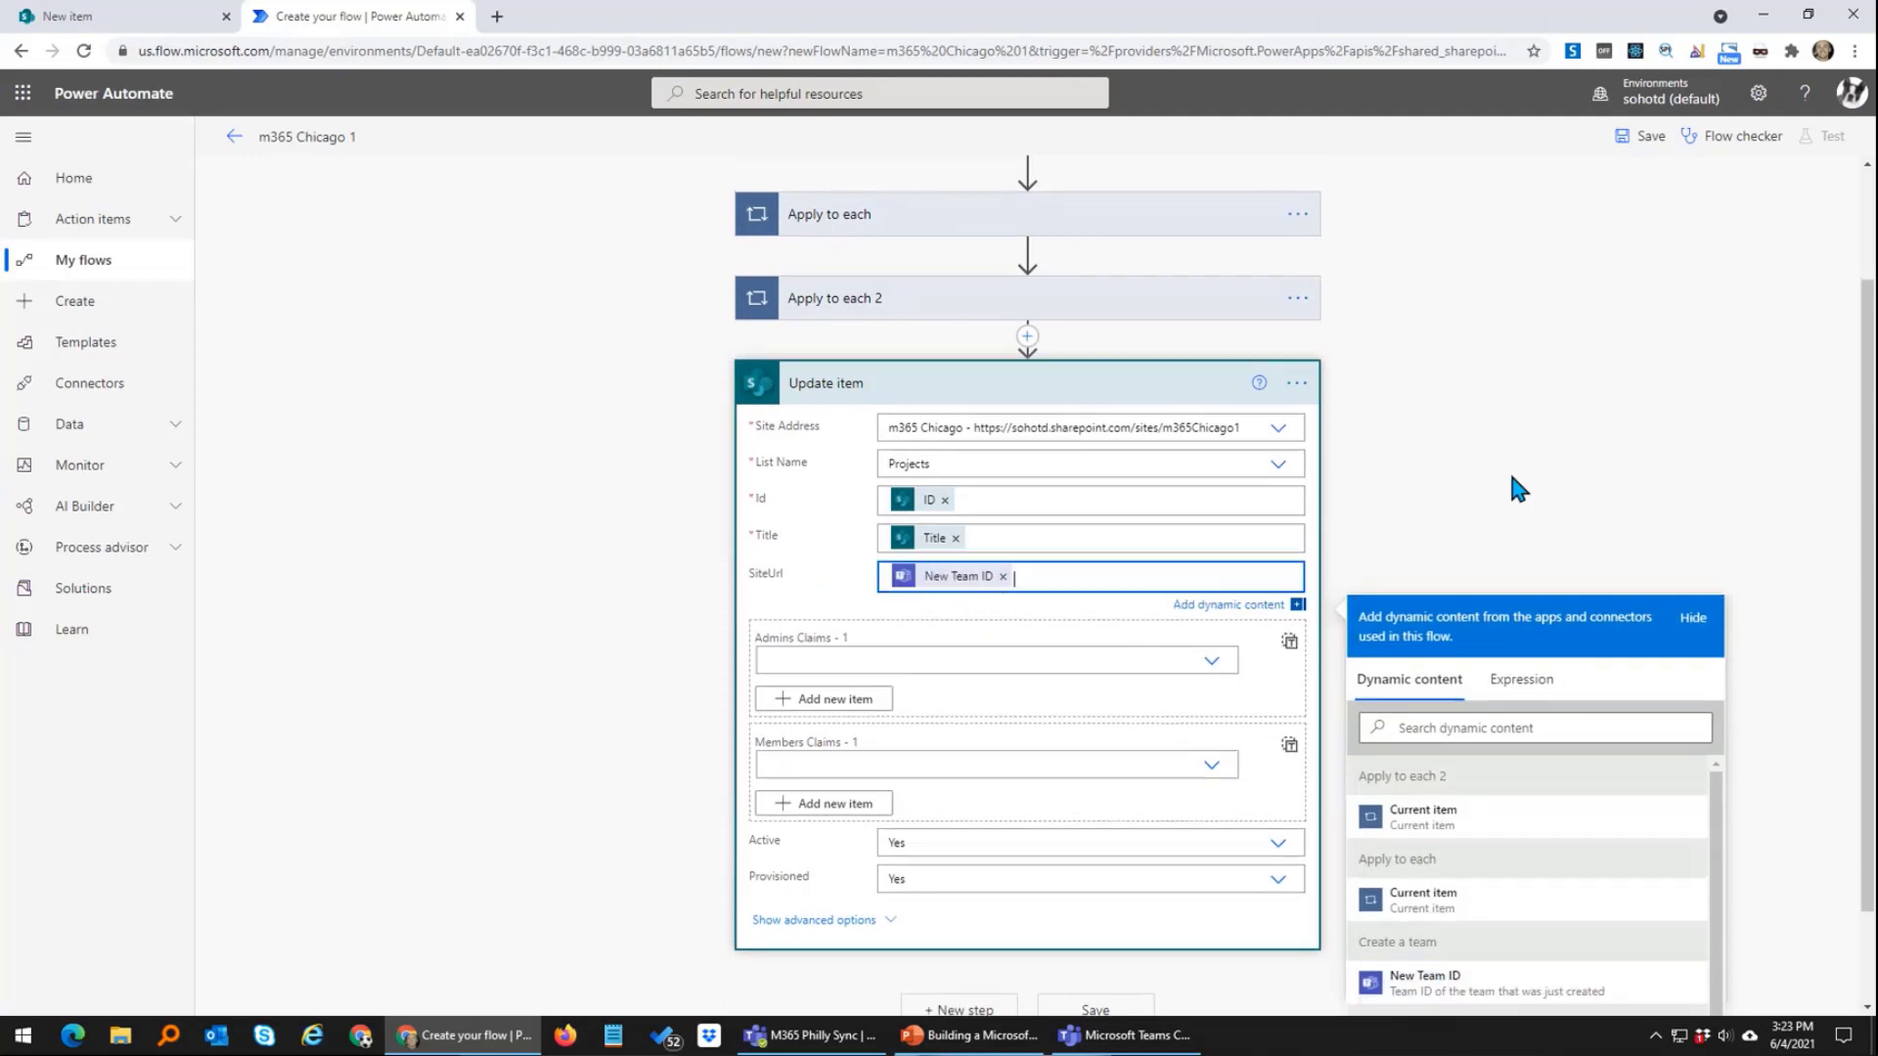
{"action": "left_click", "coordinate": [1135, 905]}
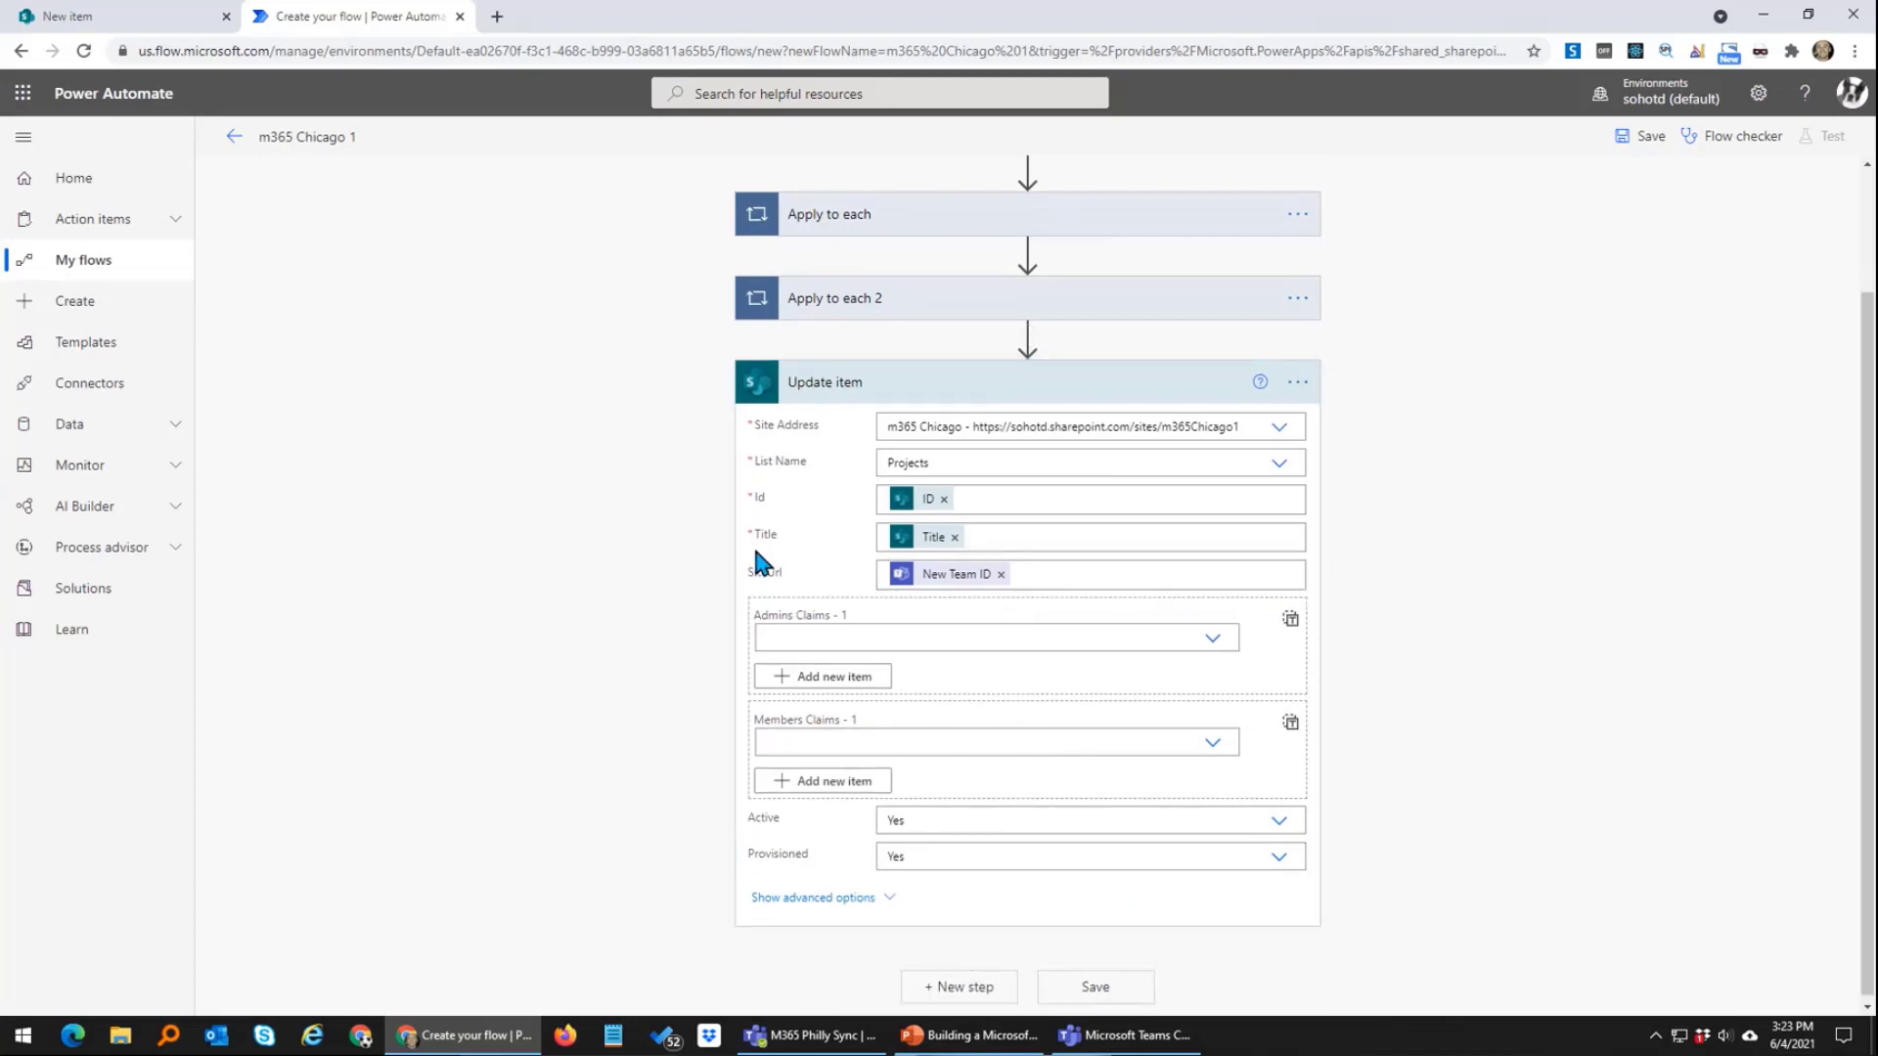
{"action": "left_click", "coordinate": [999, 575]}
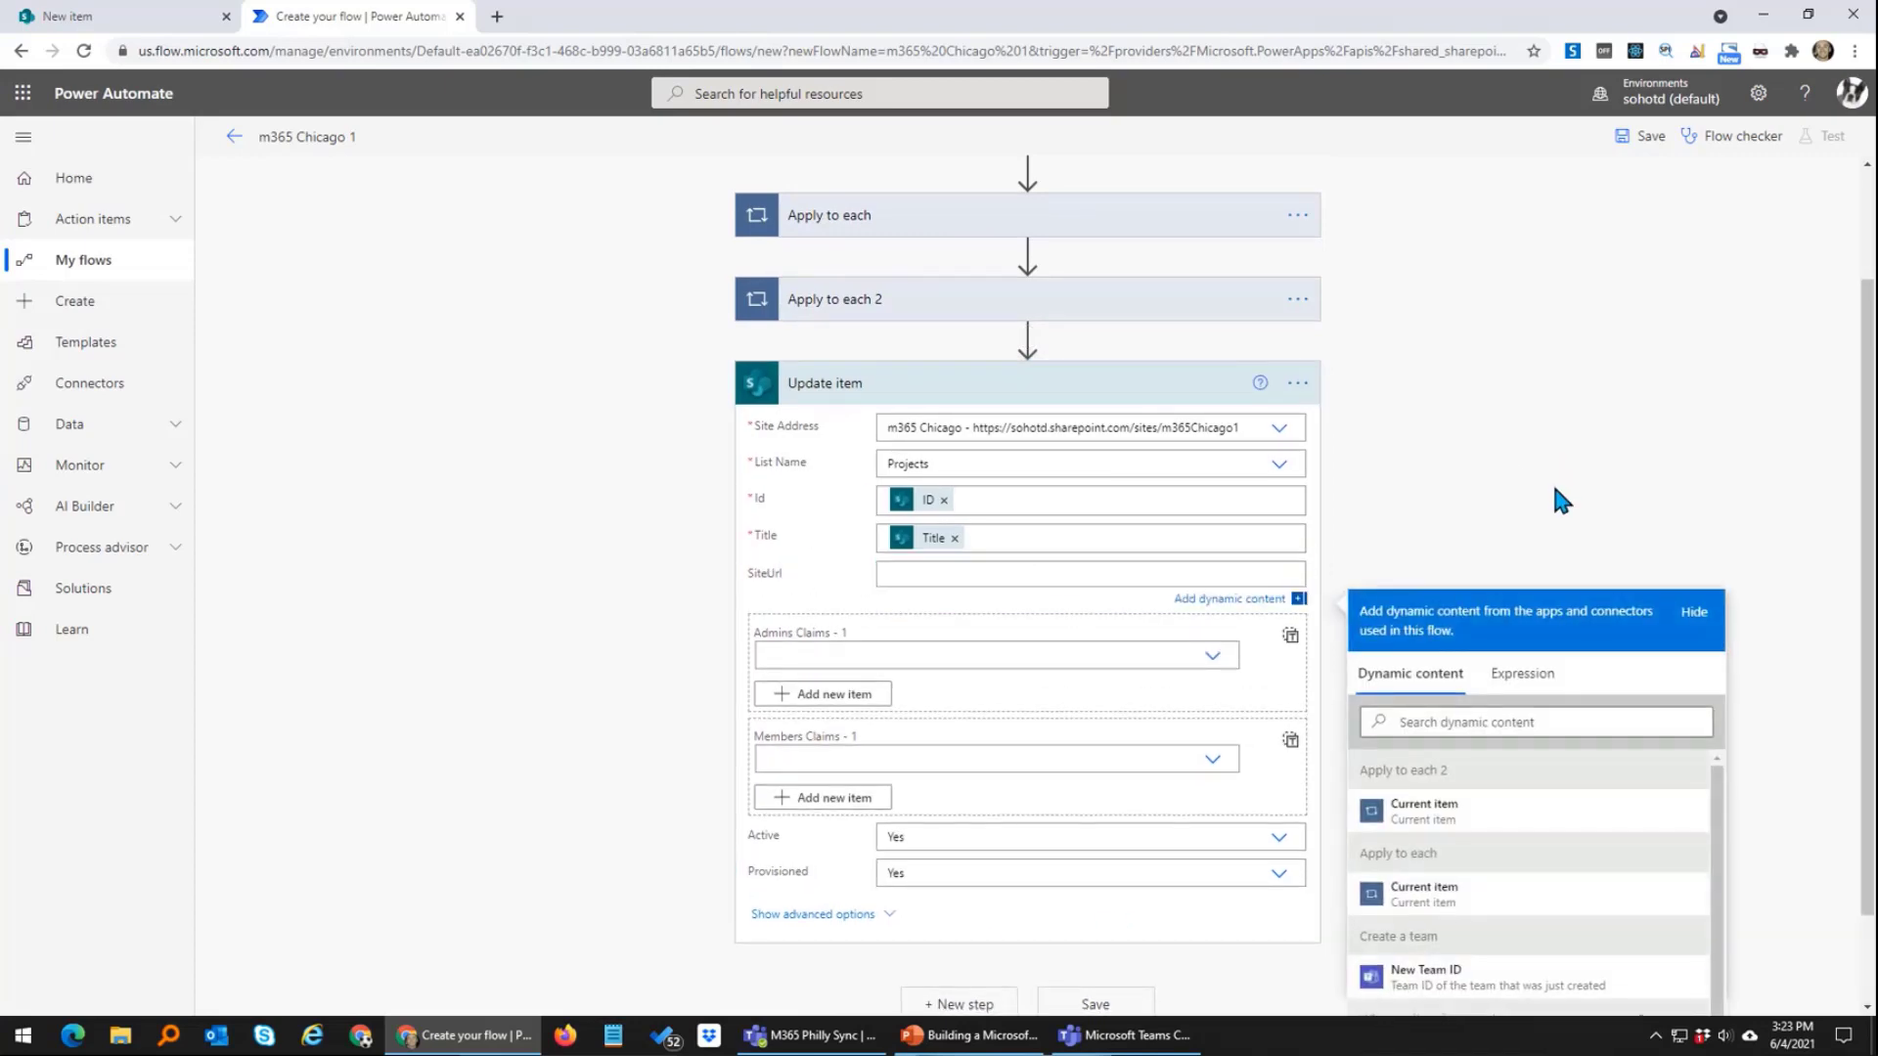
{"action": "left_click", "coordinate": [1551, 479]}
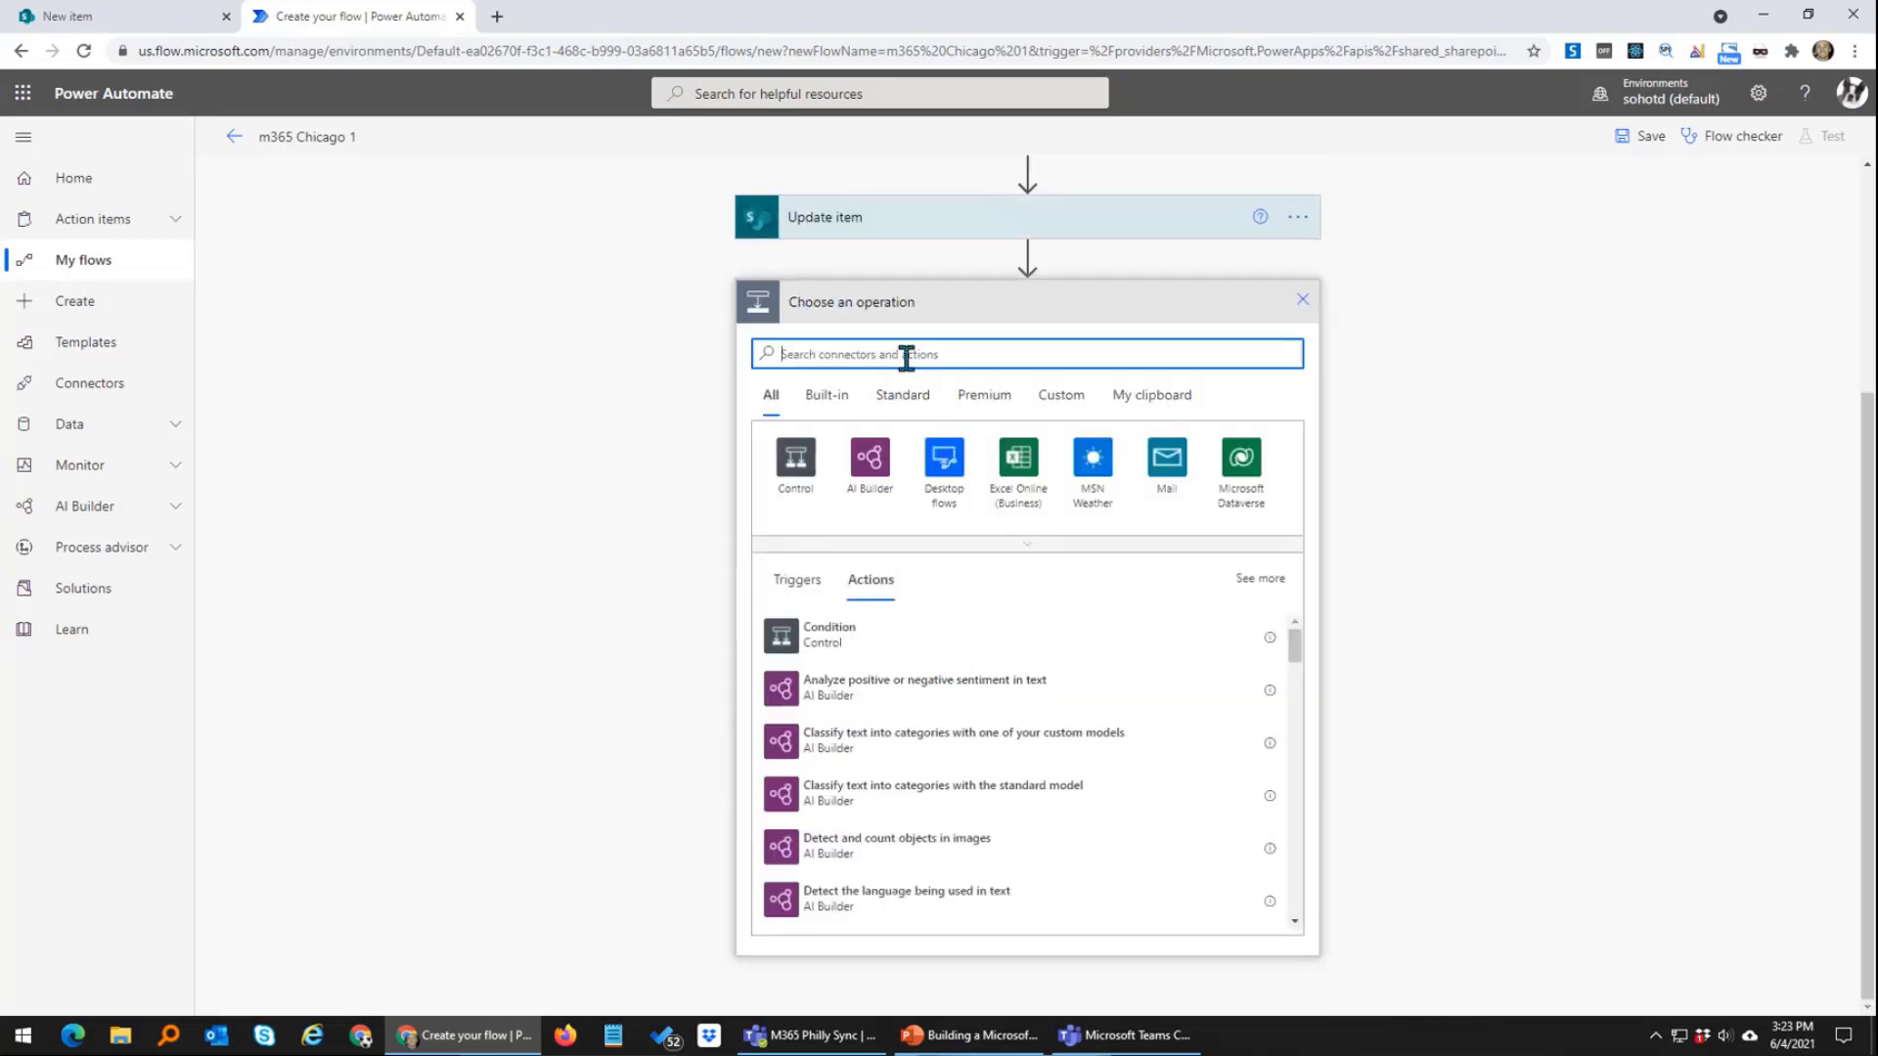
Step: Add a "Send an email notification (V3)" action, searching for "send", and address it to the Created By Email dynamic content
{"action": "type", "text": "send"}
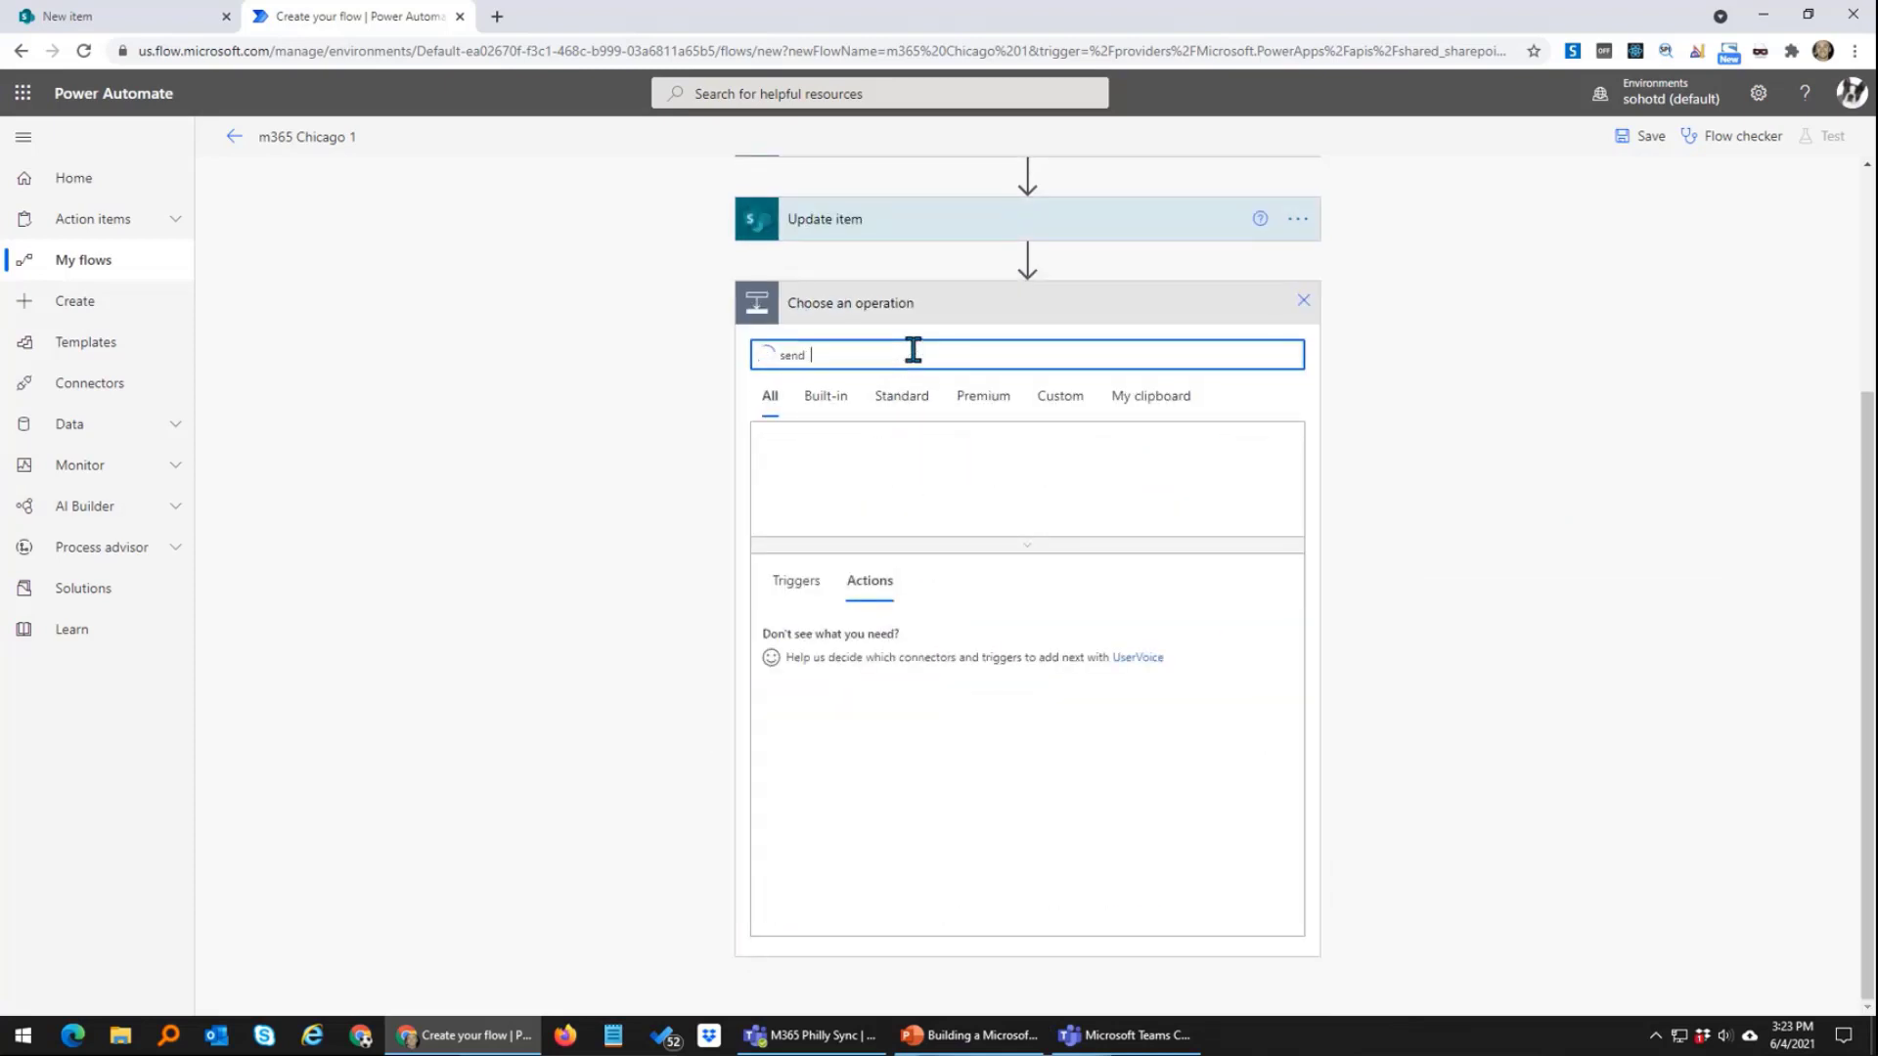
{"action": "left_click", "coordinate": [856, 685]}
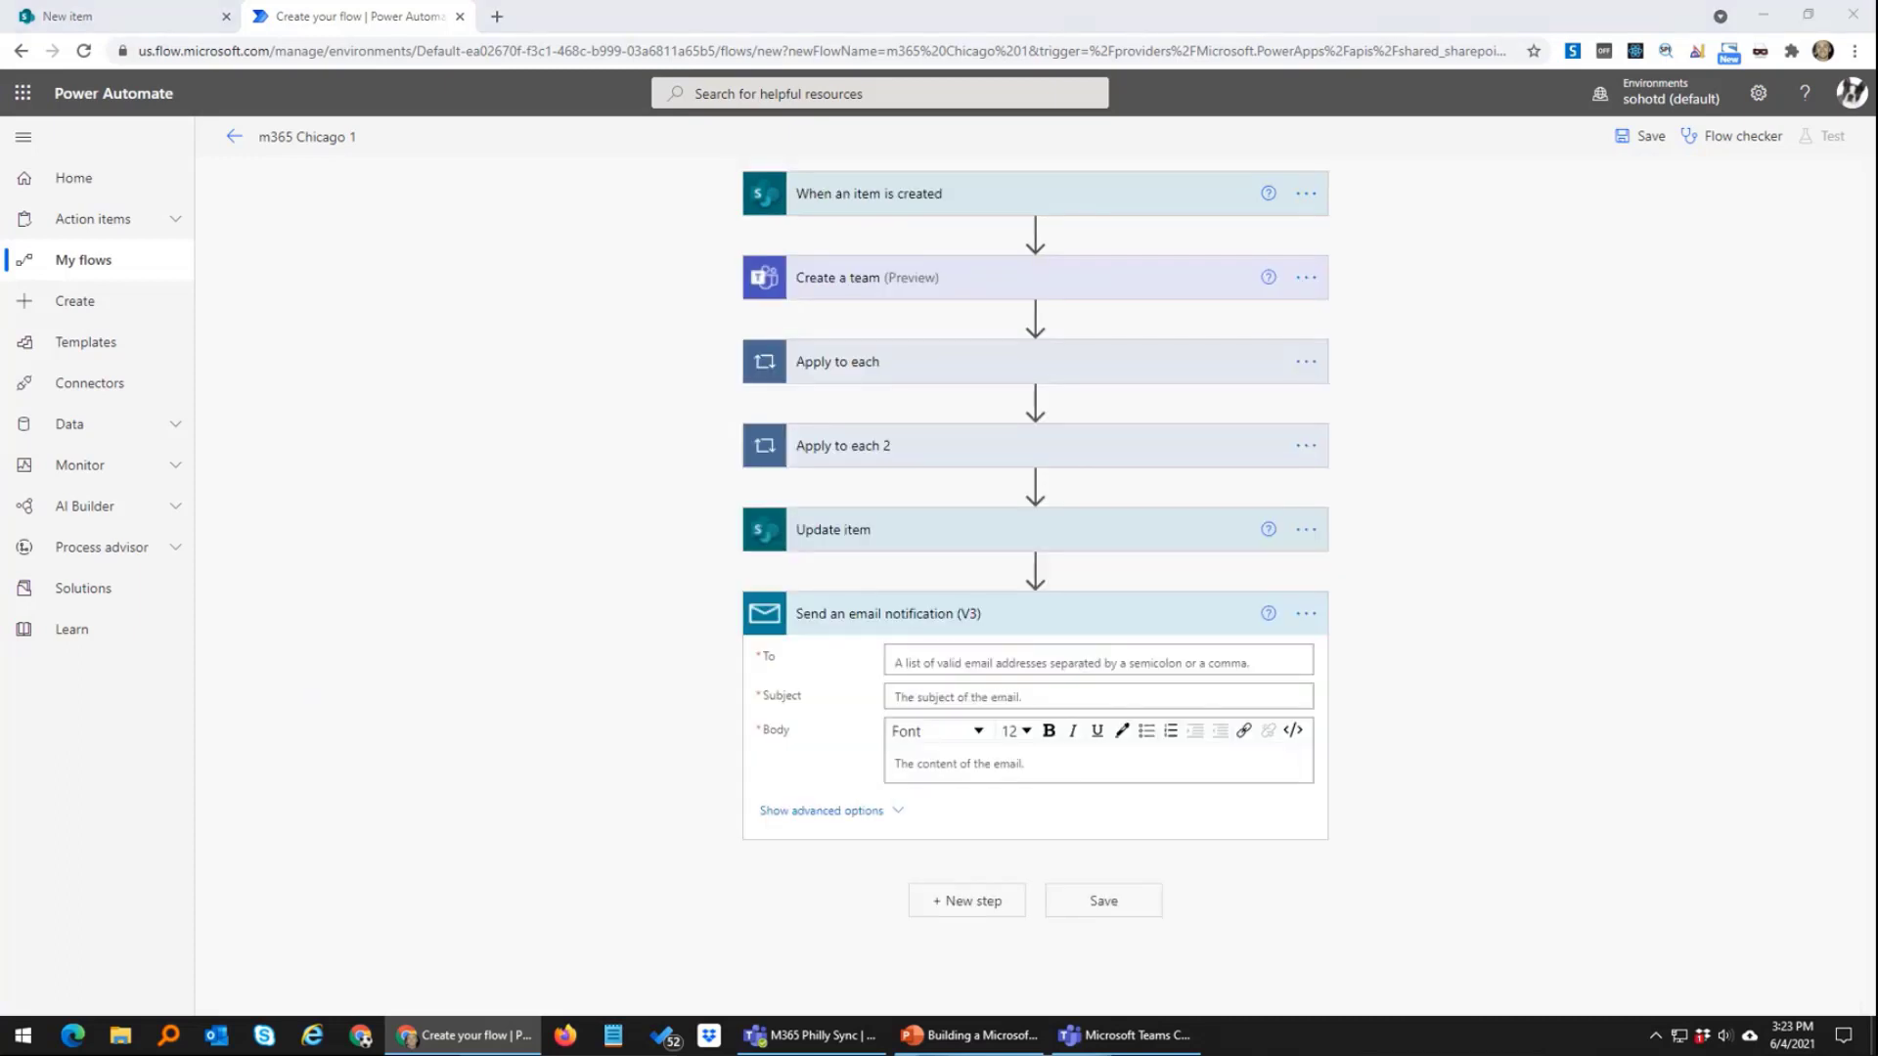
{"action": "left_click", "coordinate": [978, 662]}
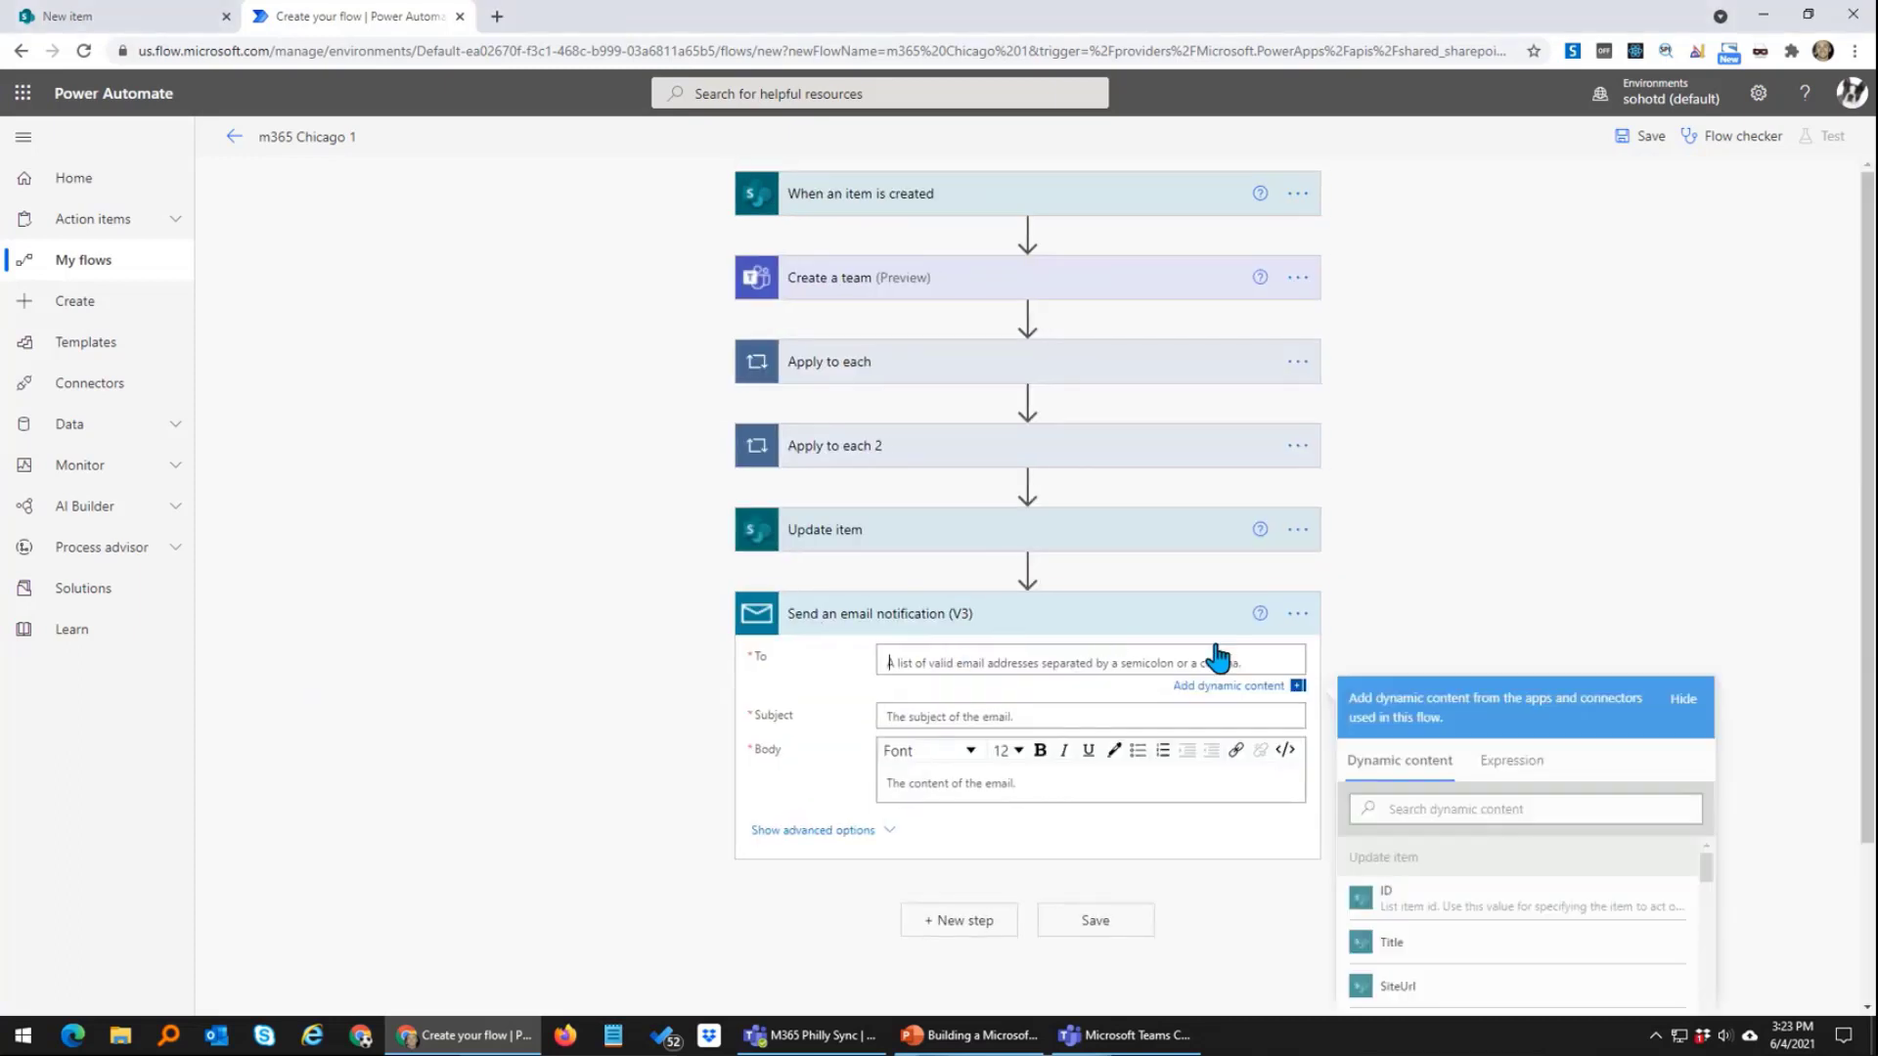
{"action": "scroll", "coordinate": [1516, 743], "scroll_direction": "down", "scroll_amount": 3}
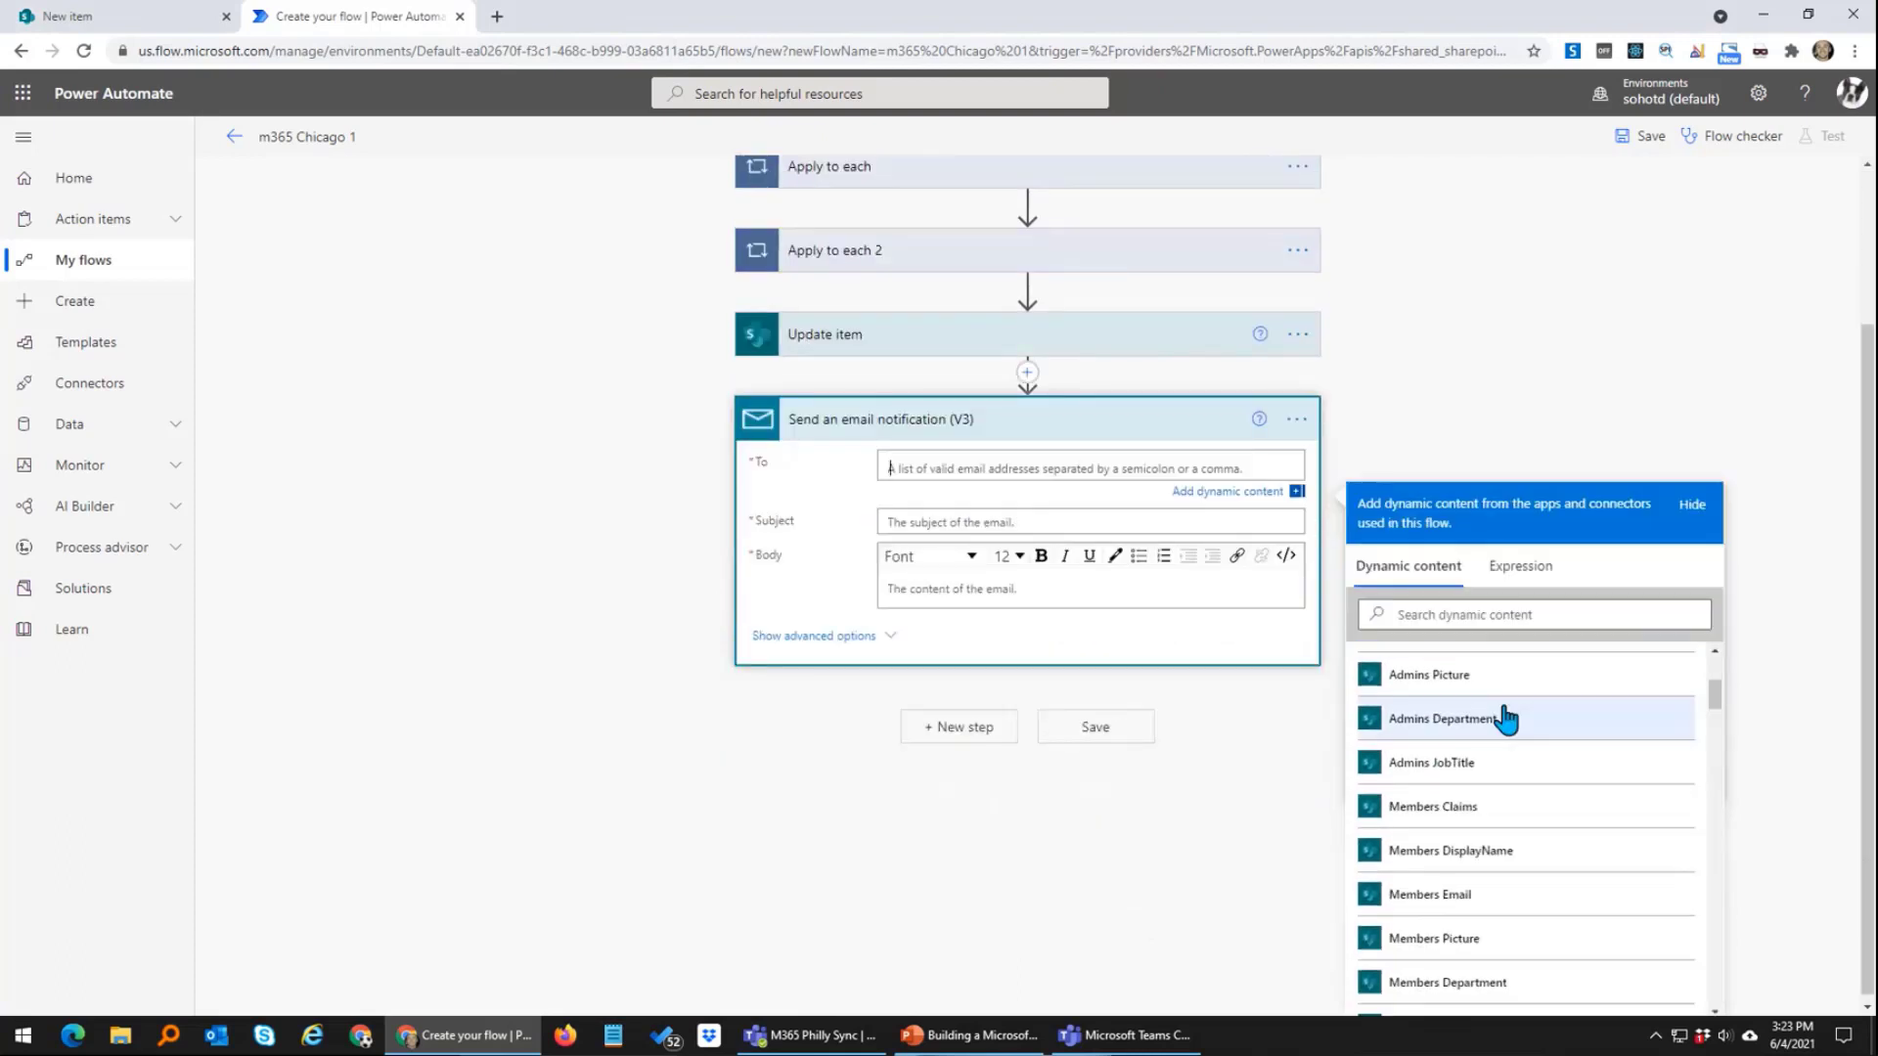
{"action": "left_click", "coordinate": [1476, 616]}
{"action": "type", "text": "create"}
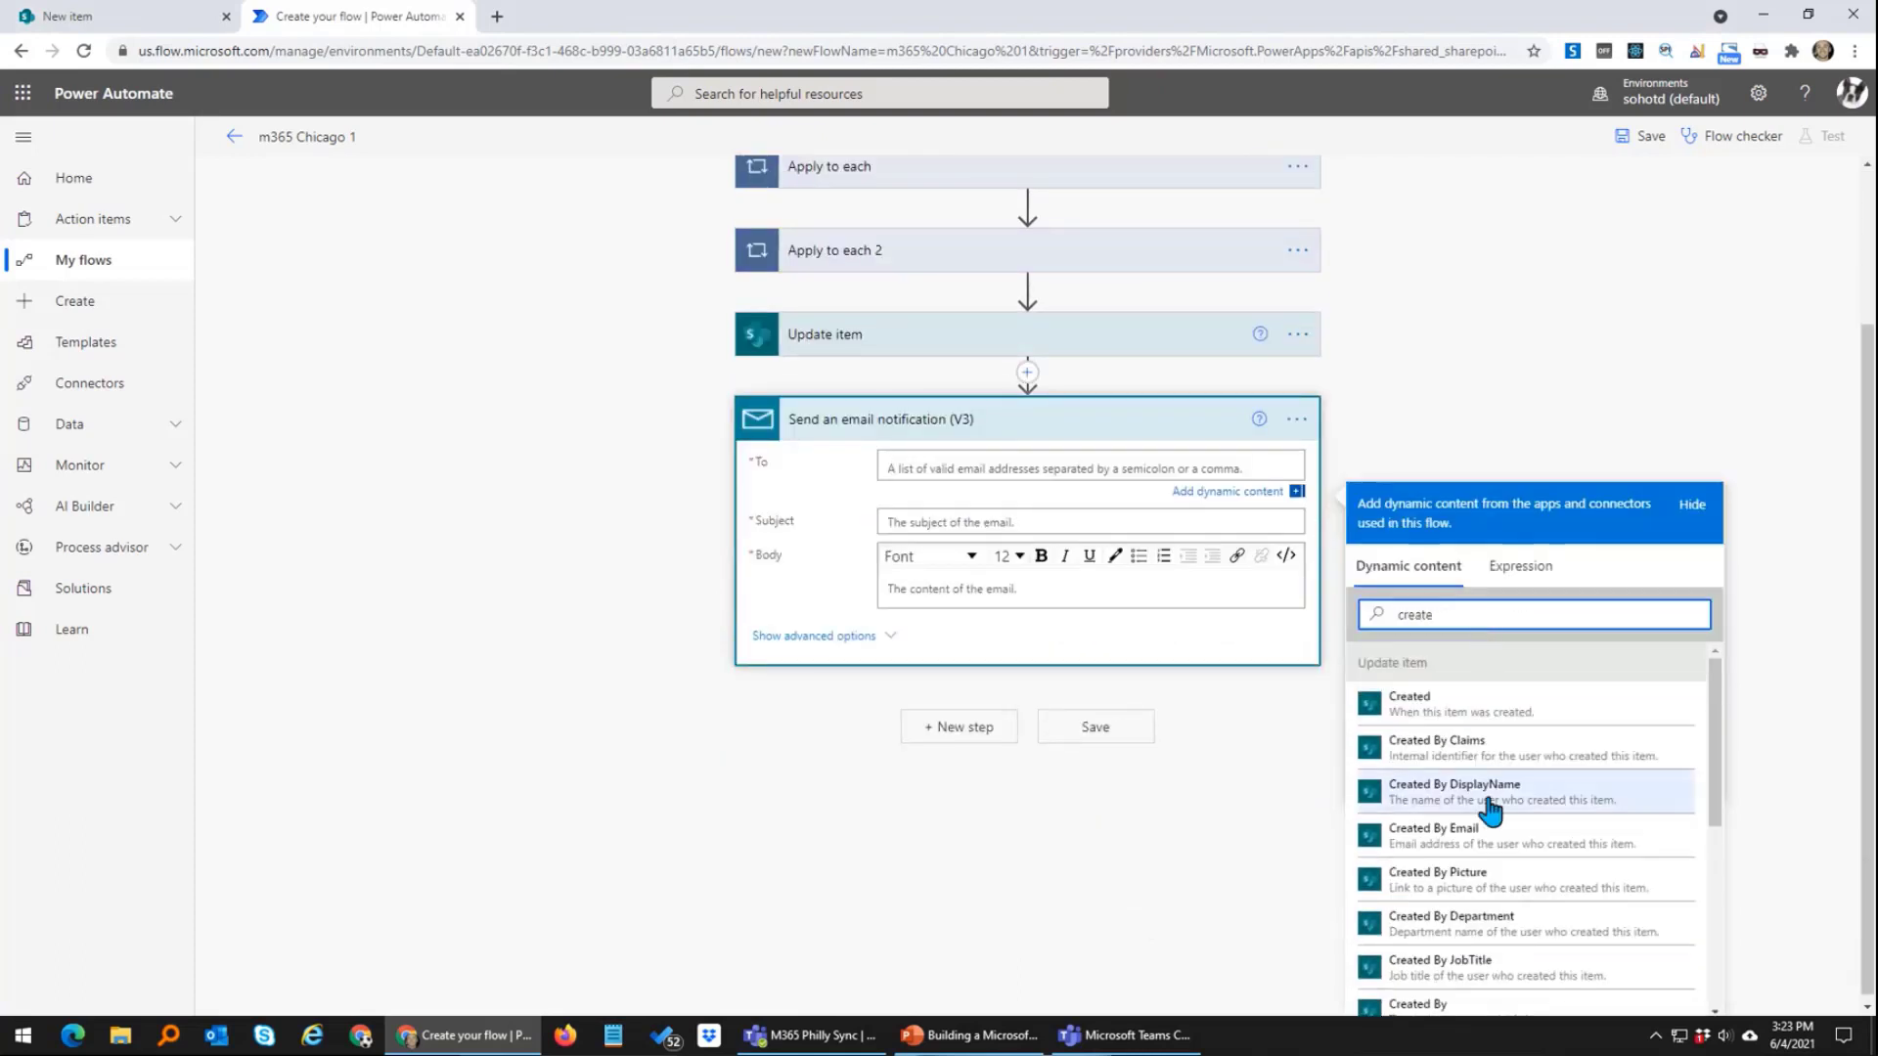
{"action": "left_click", "coordinate": [1467, 836]}
Step: Set the email's subject to "You team was provisioned!" and its body to "You team was provisioned! your awesome"
{"action": "left_click", "coordinate": [1005, 526]}
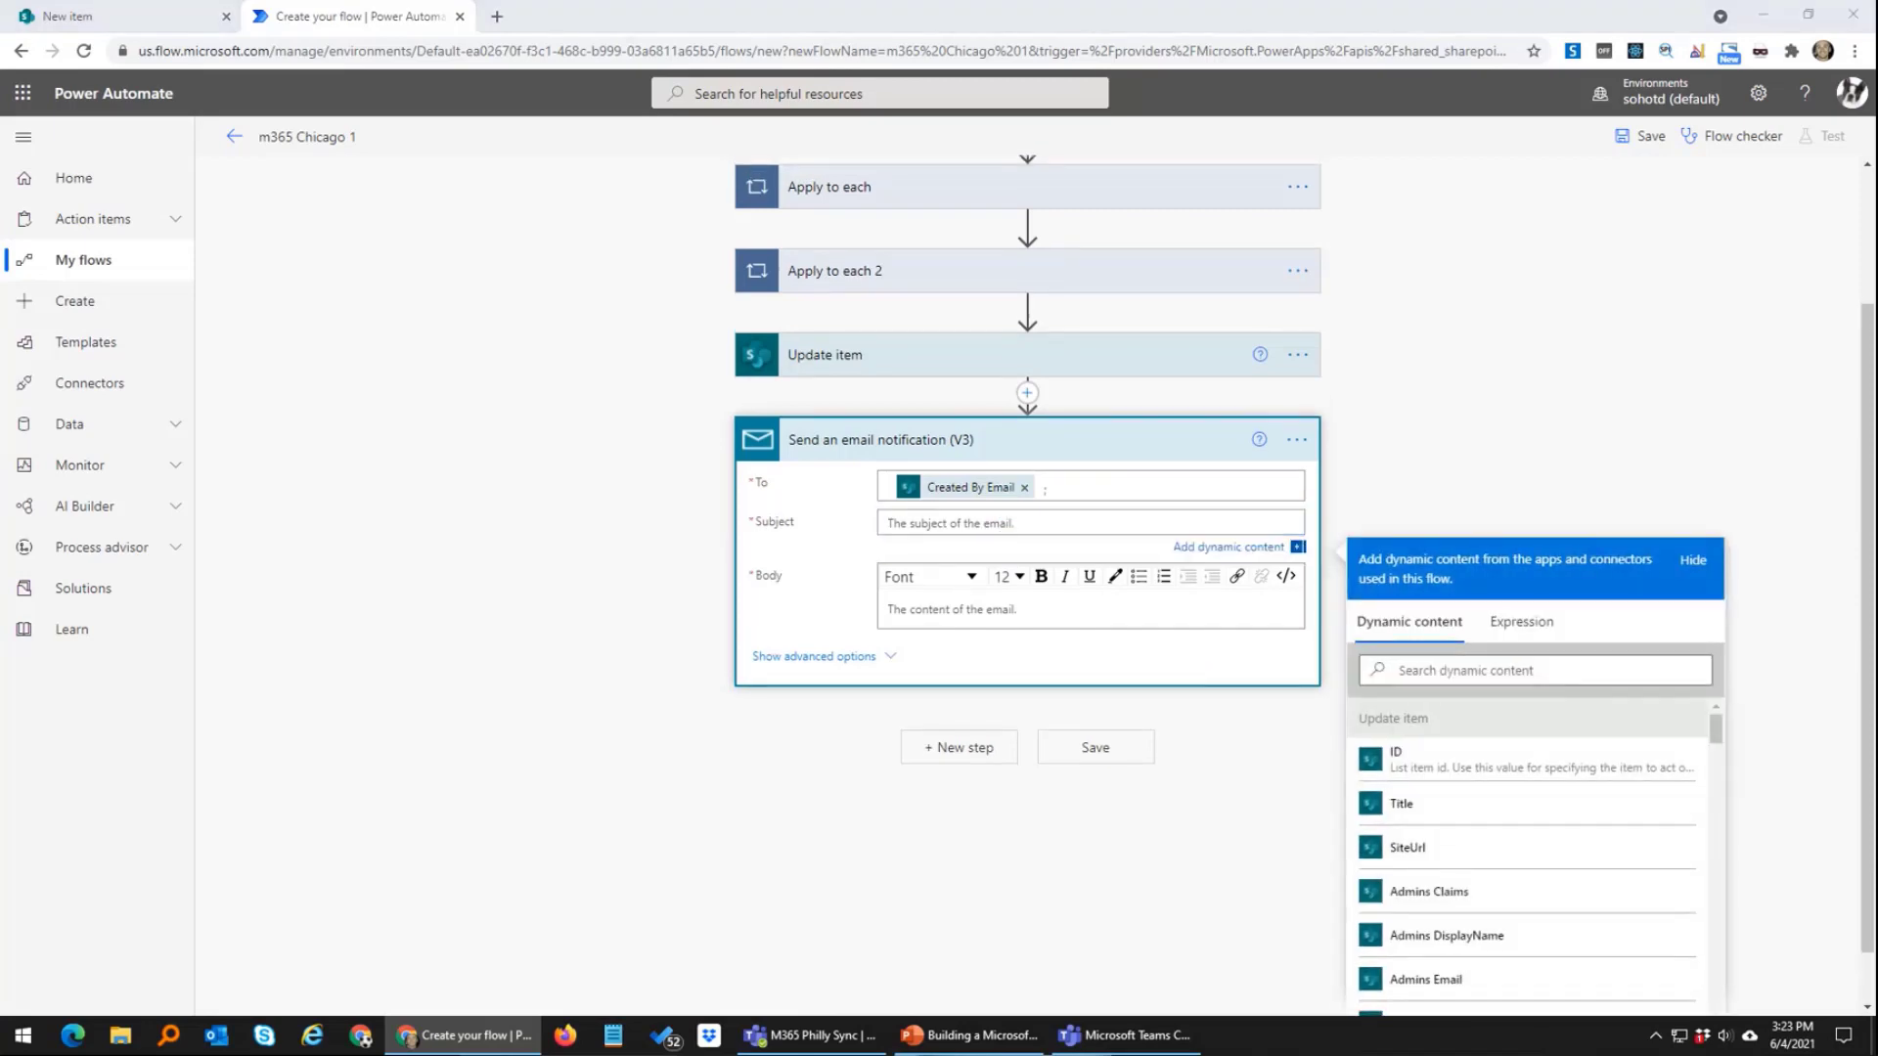
{"action": "left_click", "coordinate": [1023, 525]}
{"action": "type", "text": "You team was provisioned!"}
{"action": "left_click", "coordinate": [1009, 614]}
{"action": "type", "text": "You team was provisioned! your awesome"}
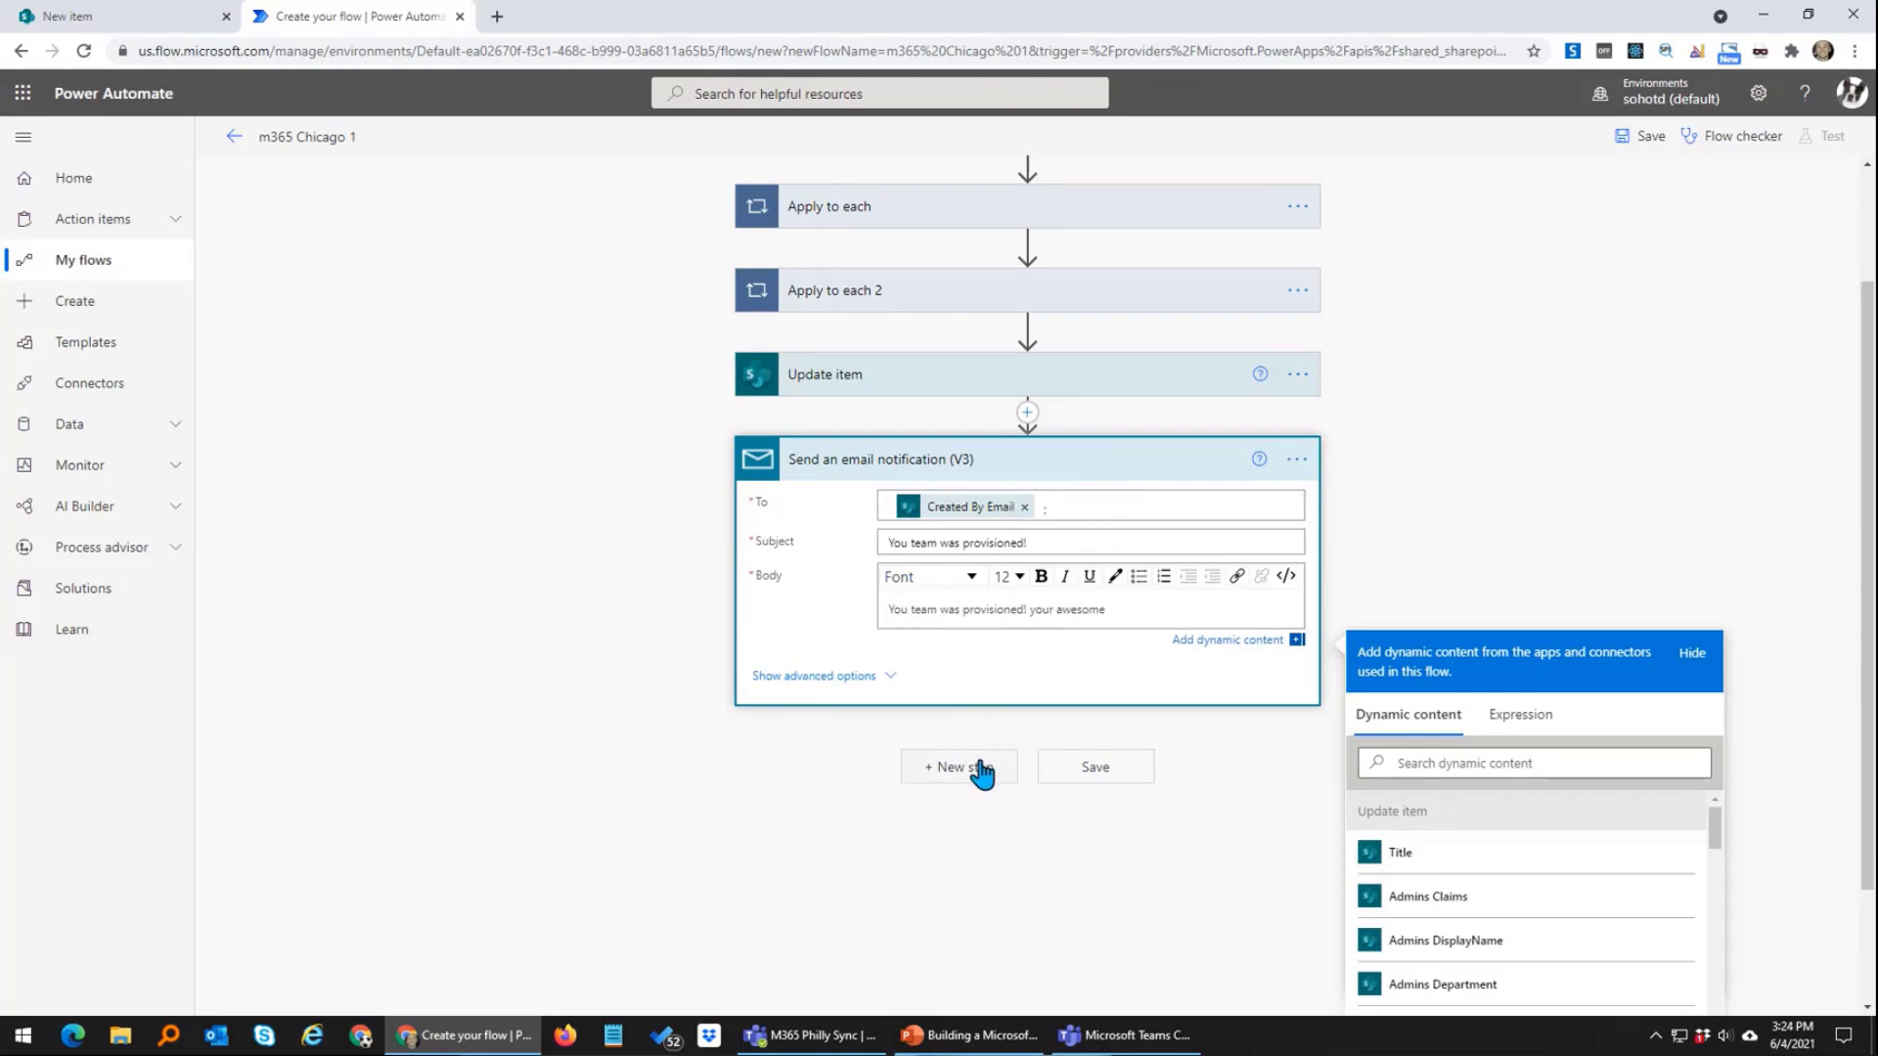
Step: Save the flow and start a manual test of it
{"action": "left_click", "coordinate": [1091, 771]}
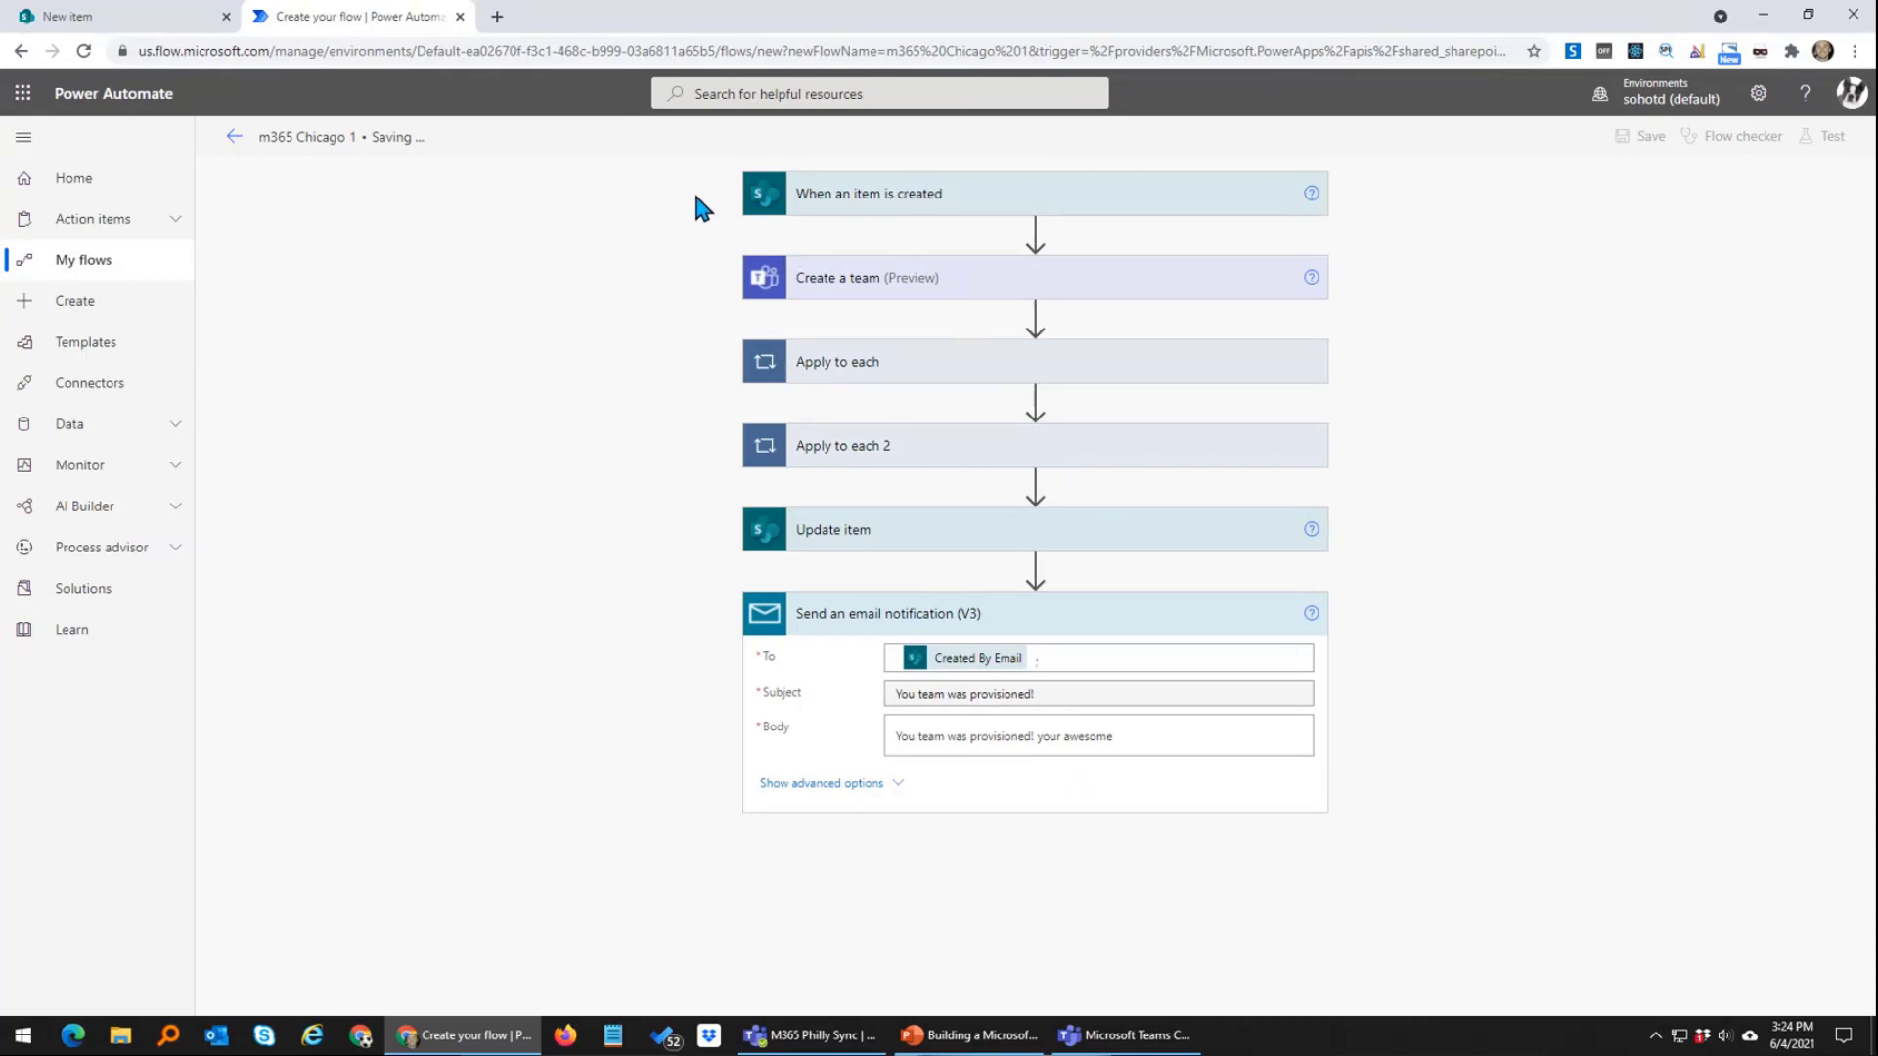
{"action": "left_click", "coordinate": [1825, 136]}
{"action": "left_click", "coordinate": [1569, 184]}
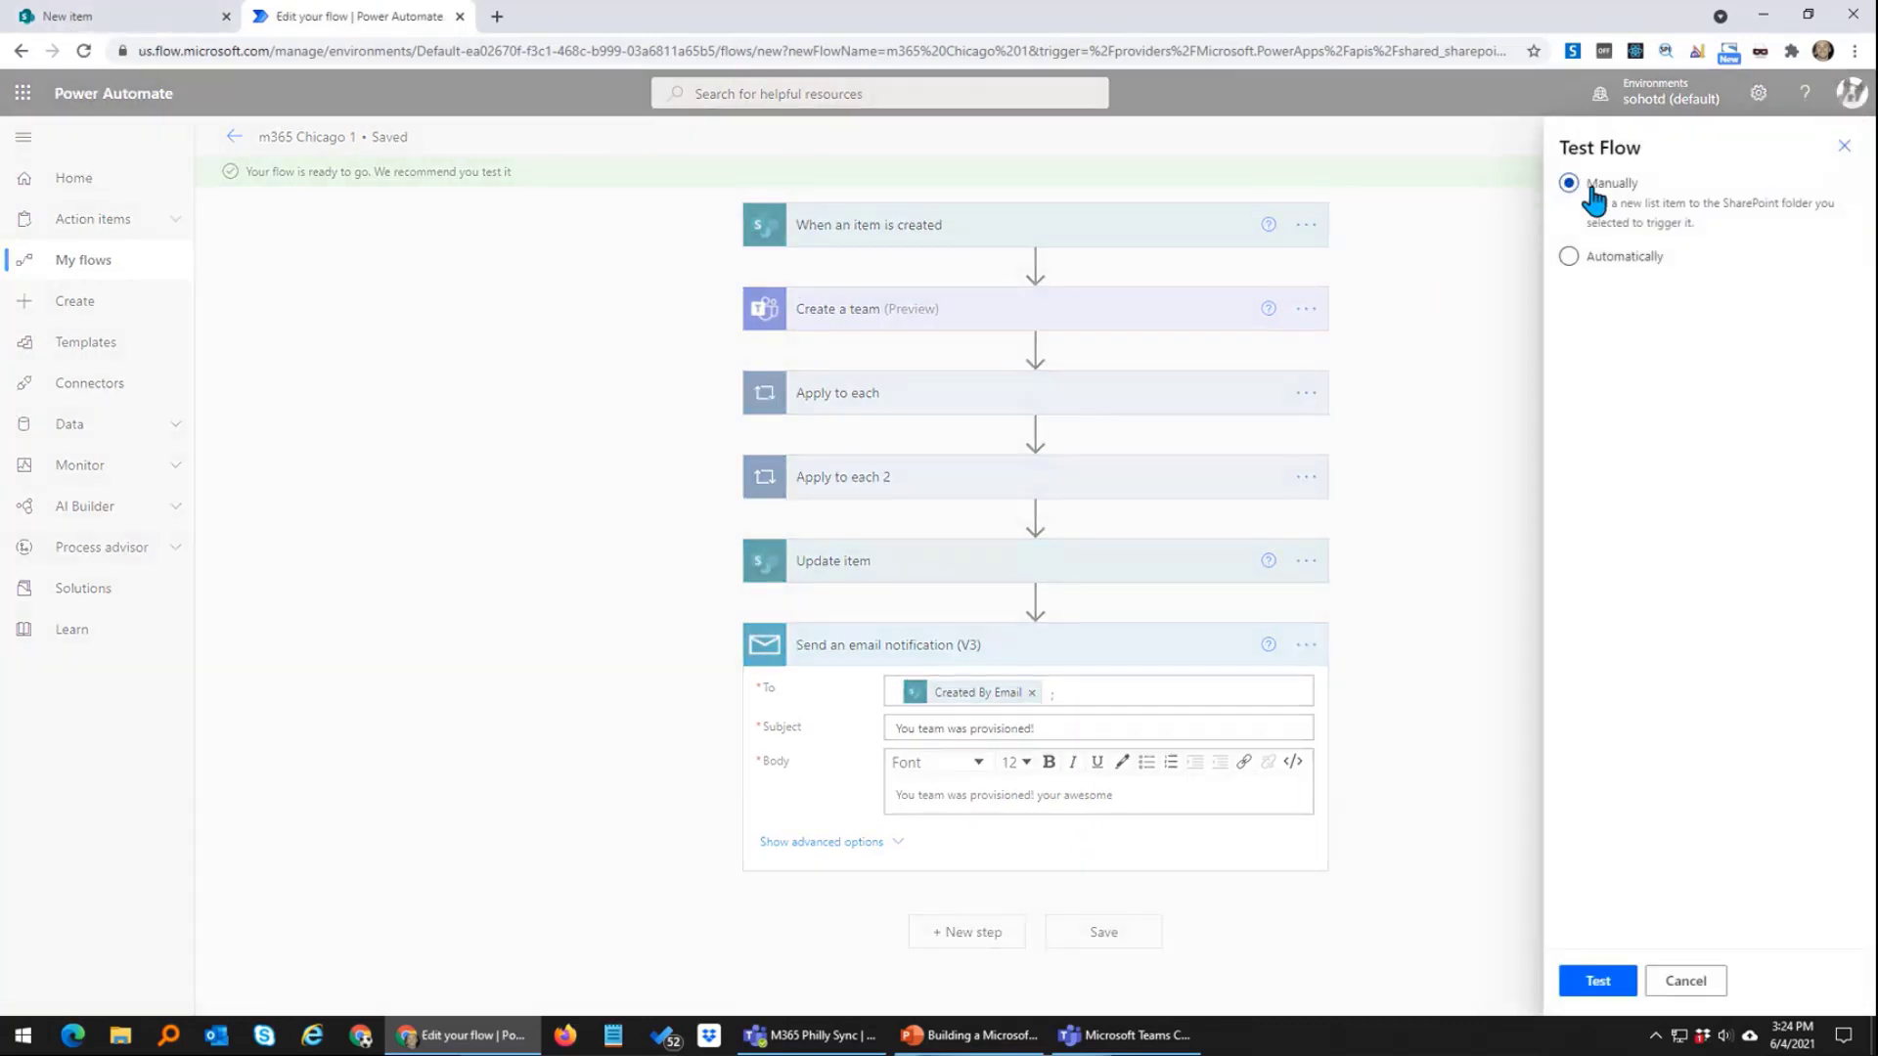
{"action": "left_click", "coordinate": [1842, 143]}
{"action": "left_click", "coordinate": [1827, 137]}
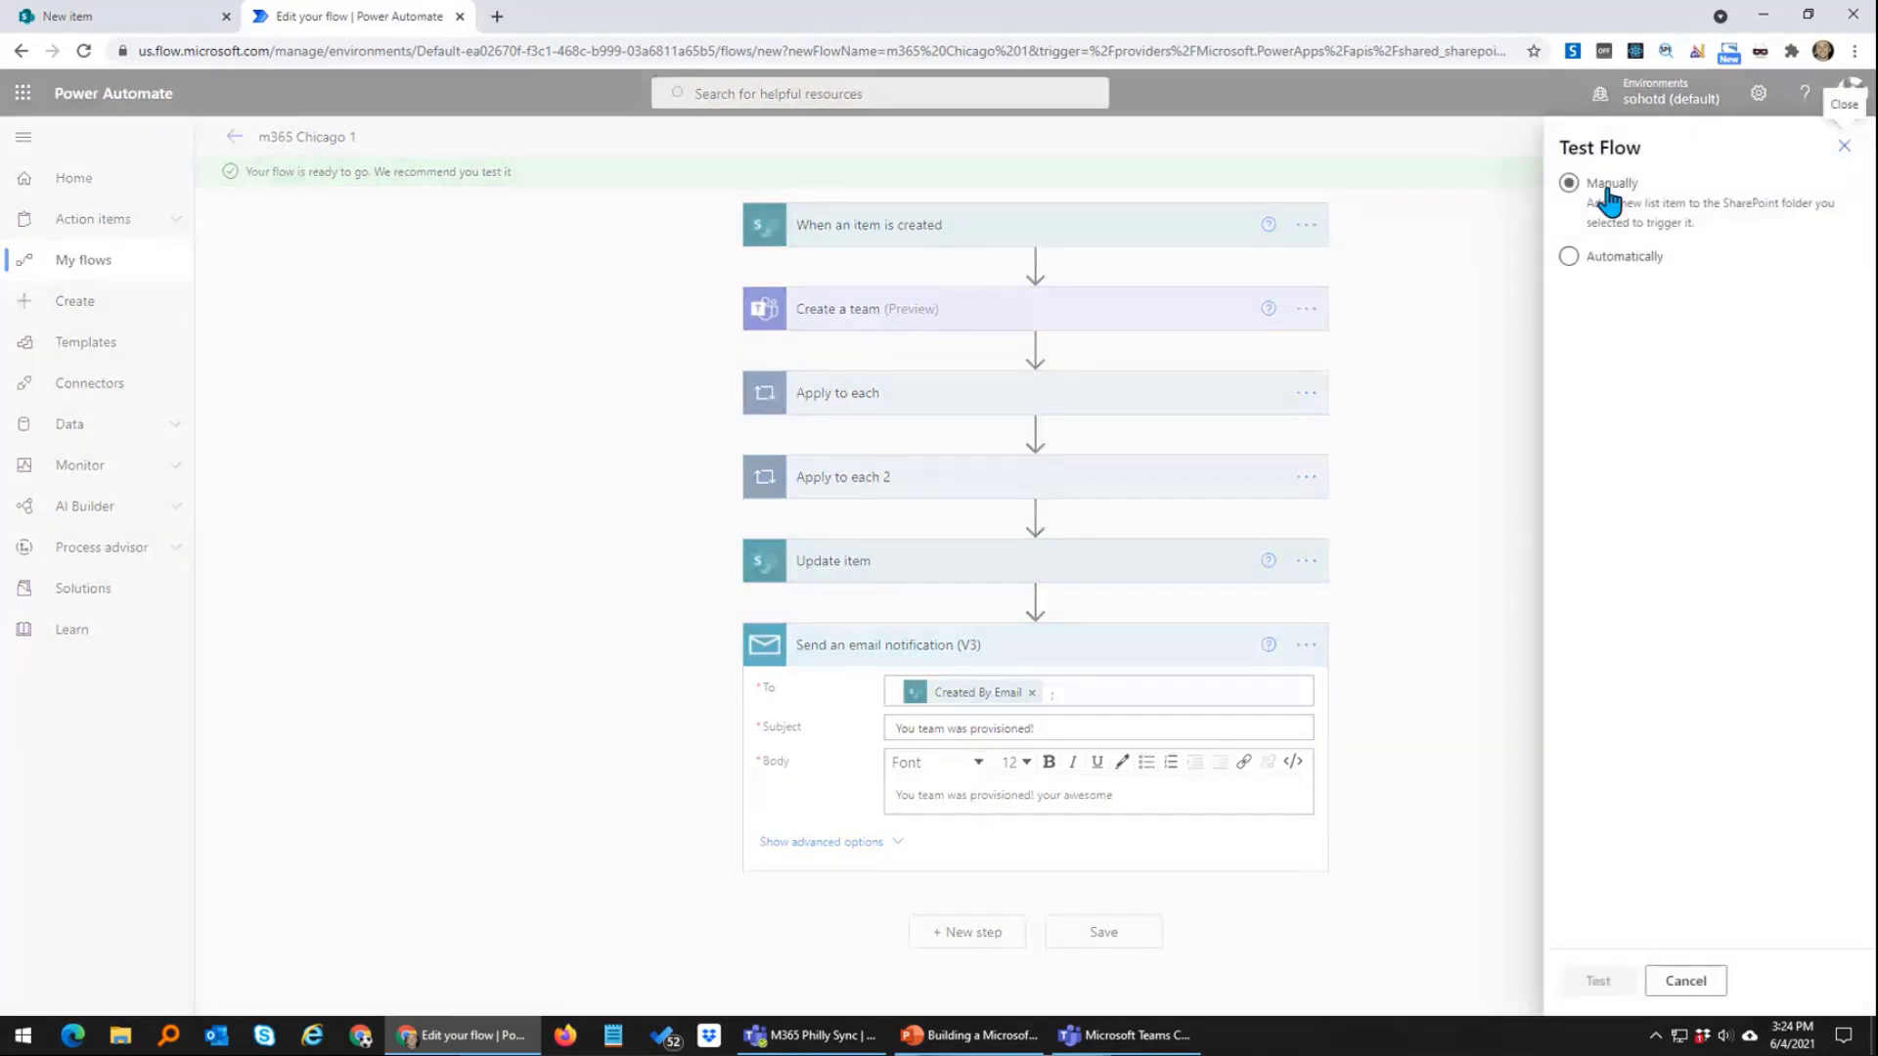
{"action": "left_click", "coordinate": [1607, 191]}
{"action": "left_click", "coordinate": [1591, 979]}
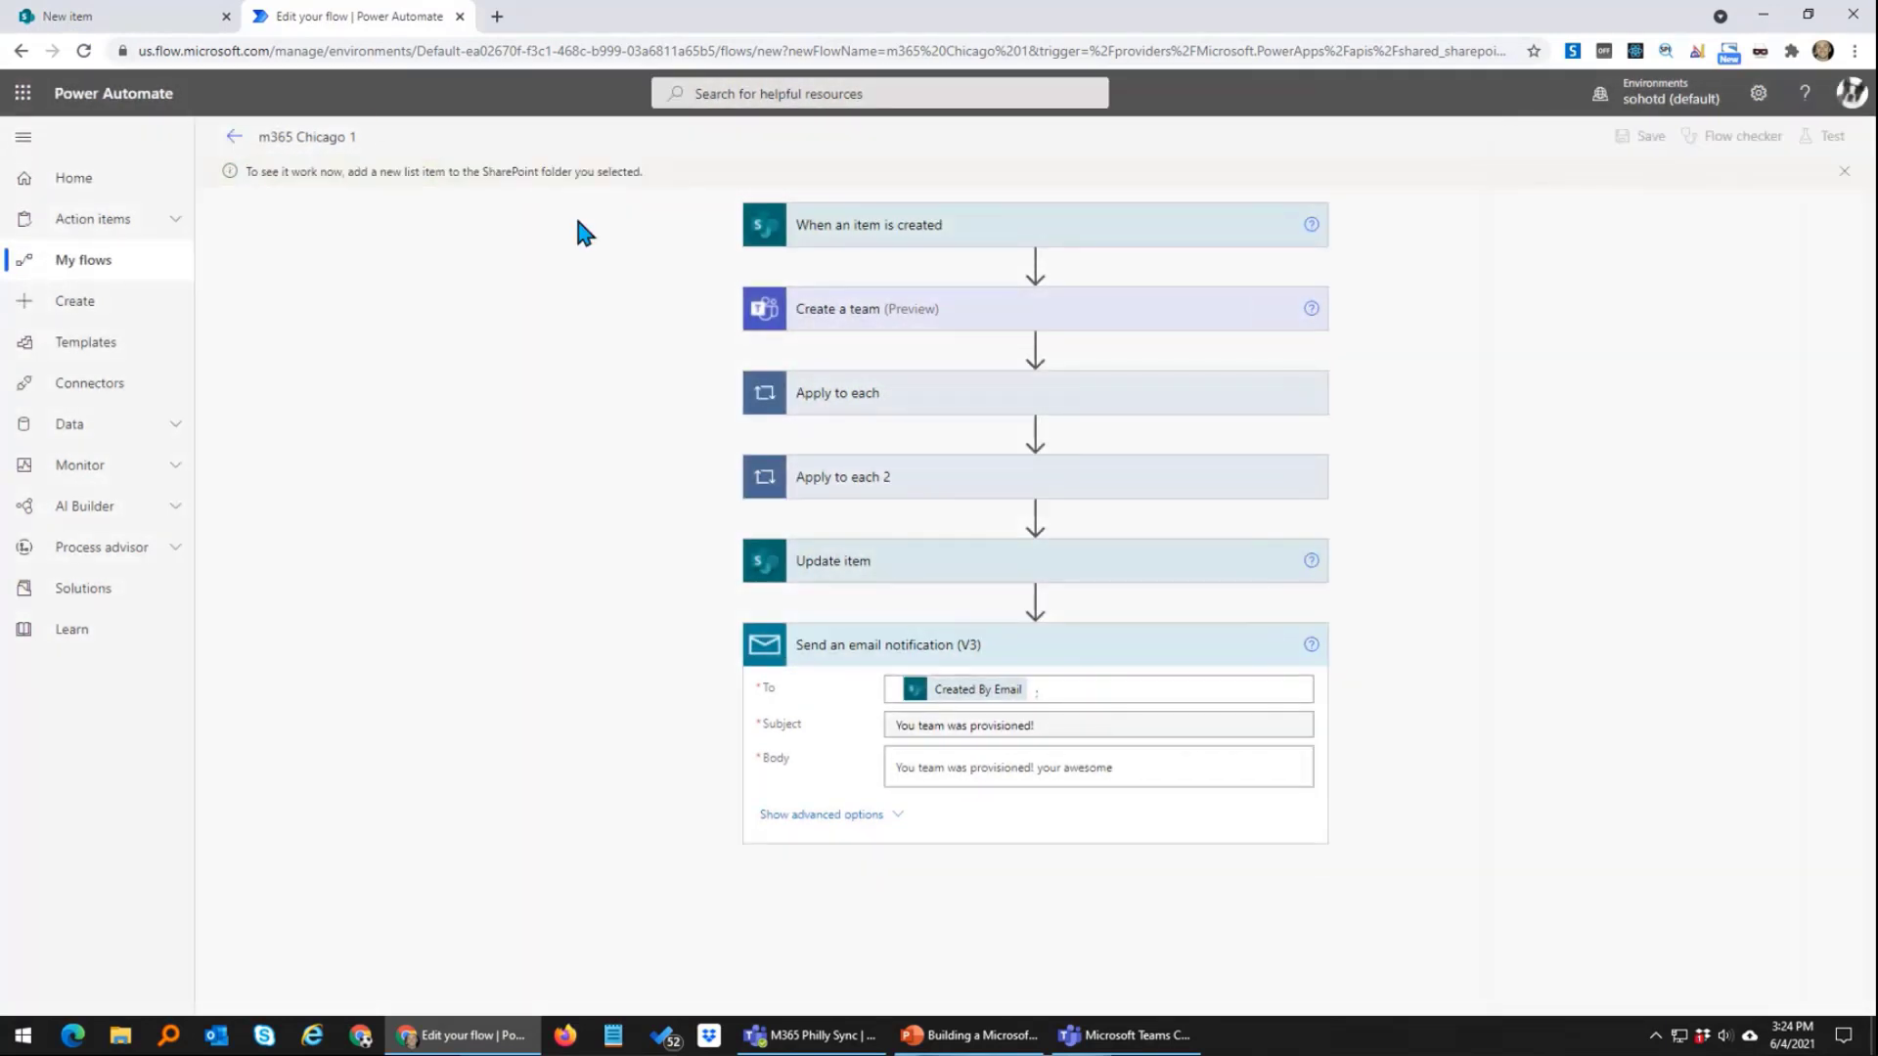
Step: Switch to the SharePoint Projects list and start a new item titled "za1"
{"action": "left_click", "coordinate": [115, 15]}
{"action": "left_click", "coordinate": [128, 217]}
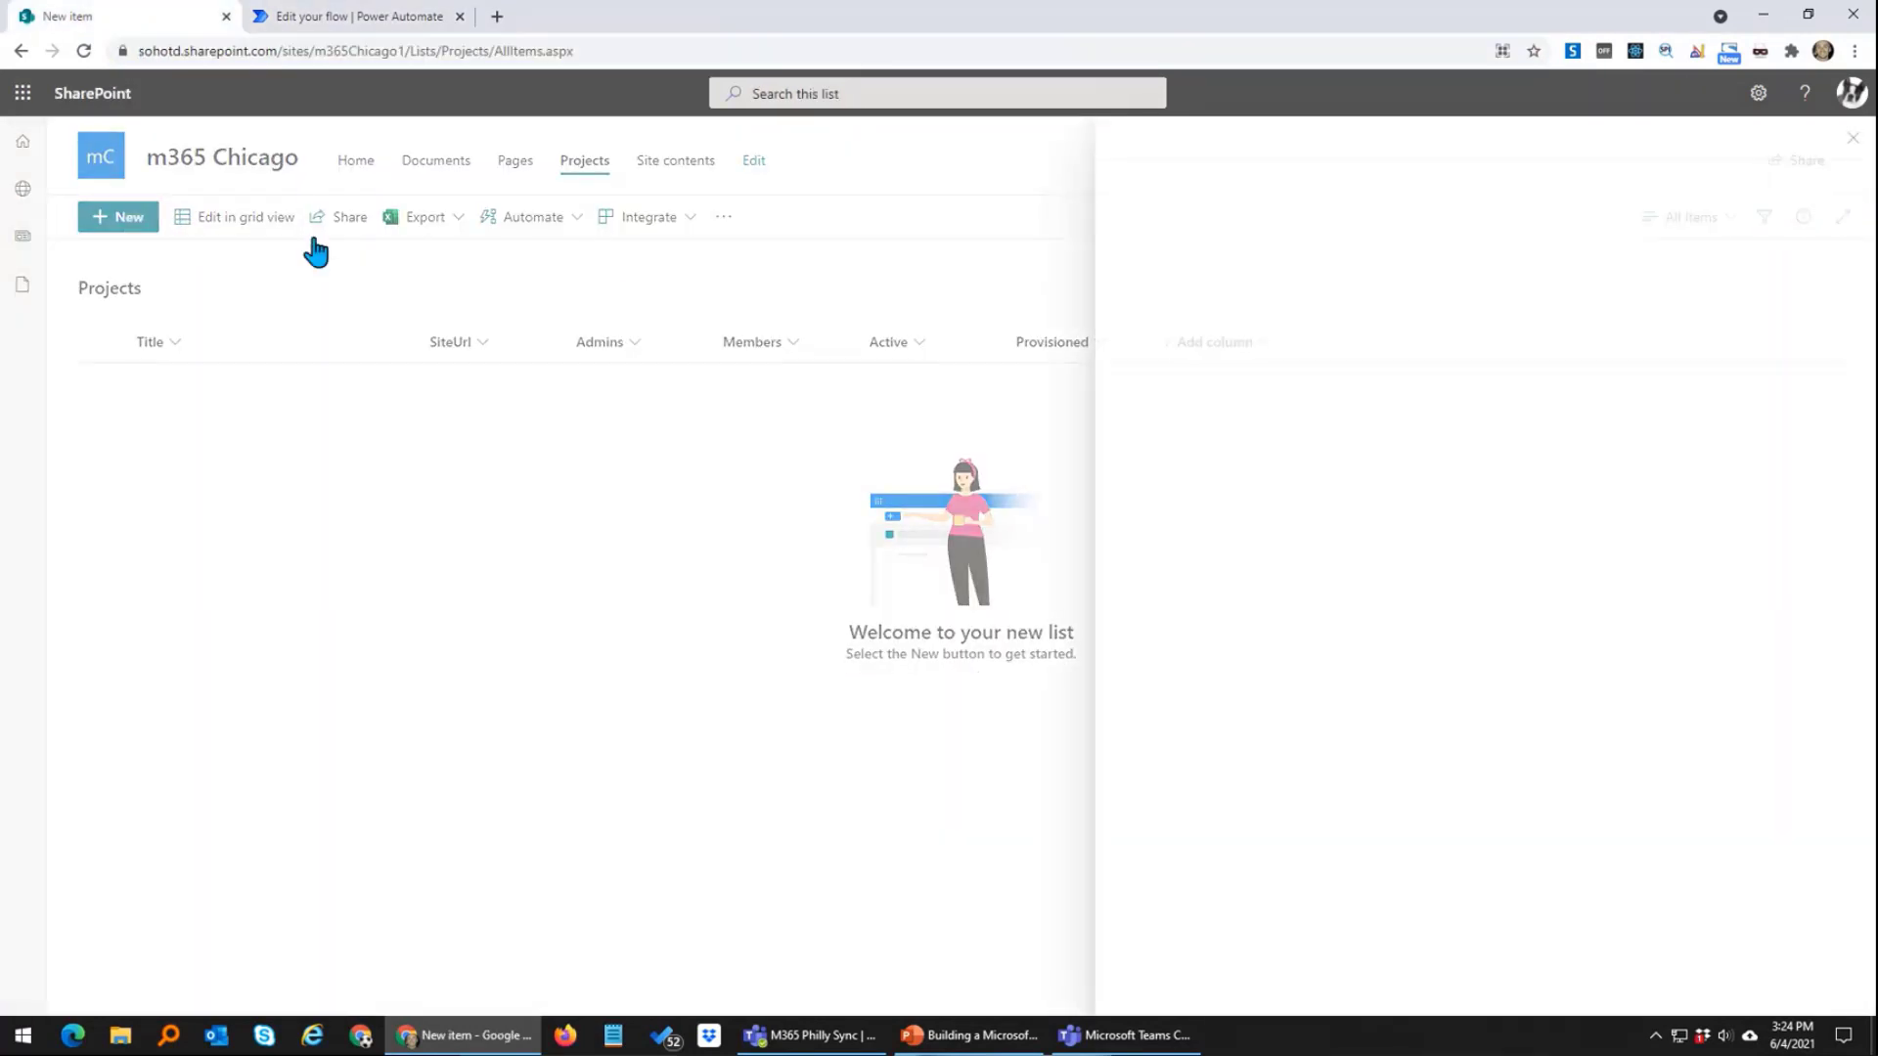
{"action": "type", "text": "za1"}
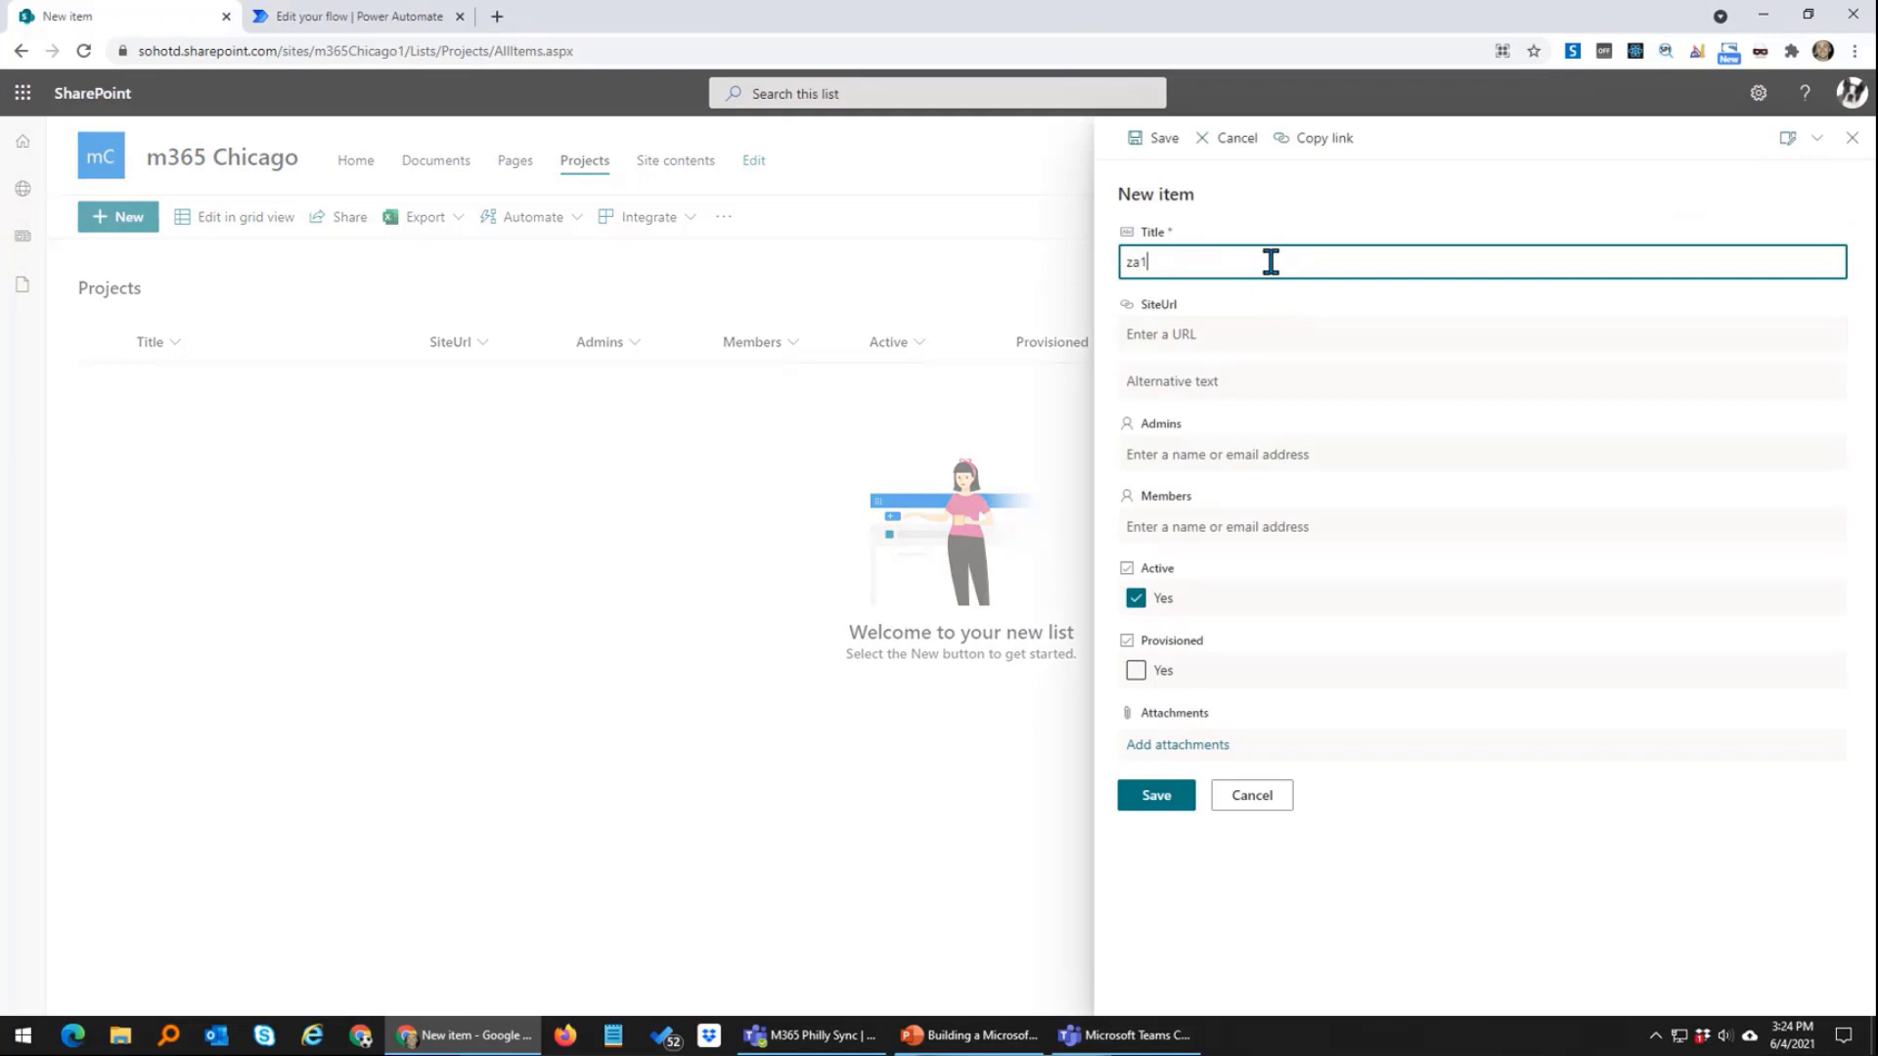
{"action": "left_click", "coordinate": [1220, 333]}
{"action": "double_click", "coordinate": [1171, 262]}
Step: Search for "admin" in the new item's Admins field and add the first suggested person, marked Owner
{"action": "left_click", "coordinate": [1201, 446]}
{"action": "type", "text": "admin"}
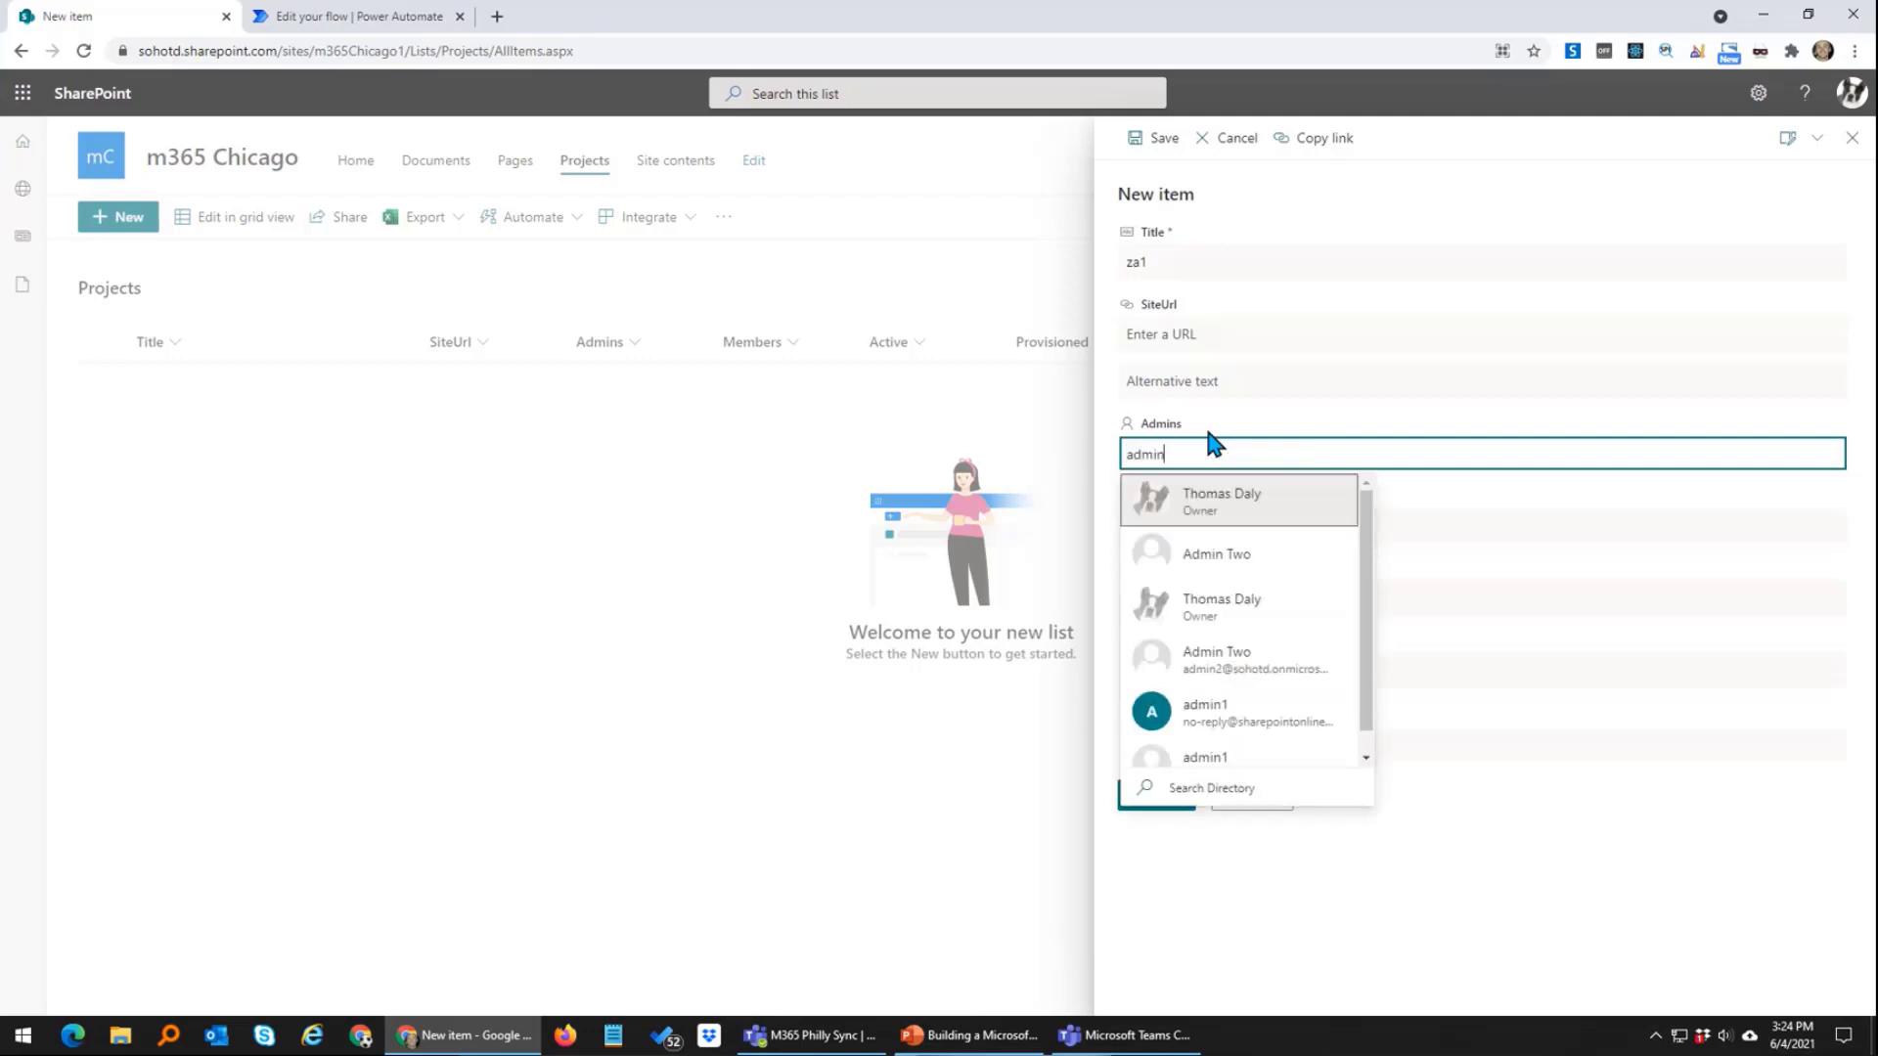
{"action": "left_click", "coordinate": [1239, 515]}
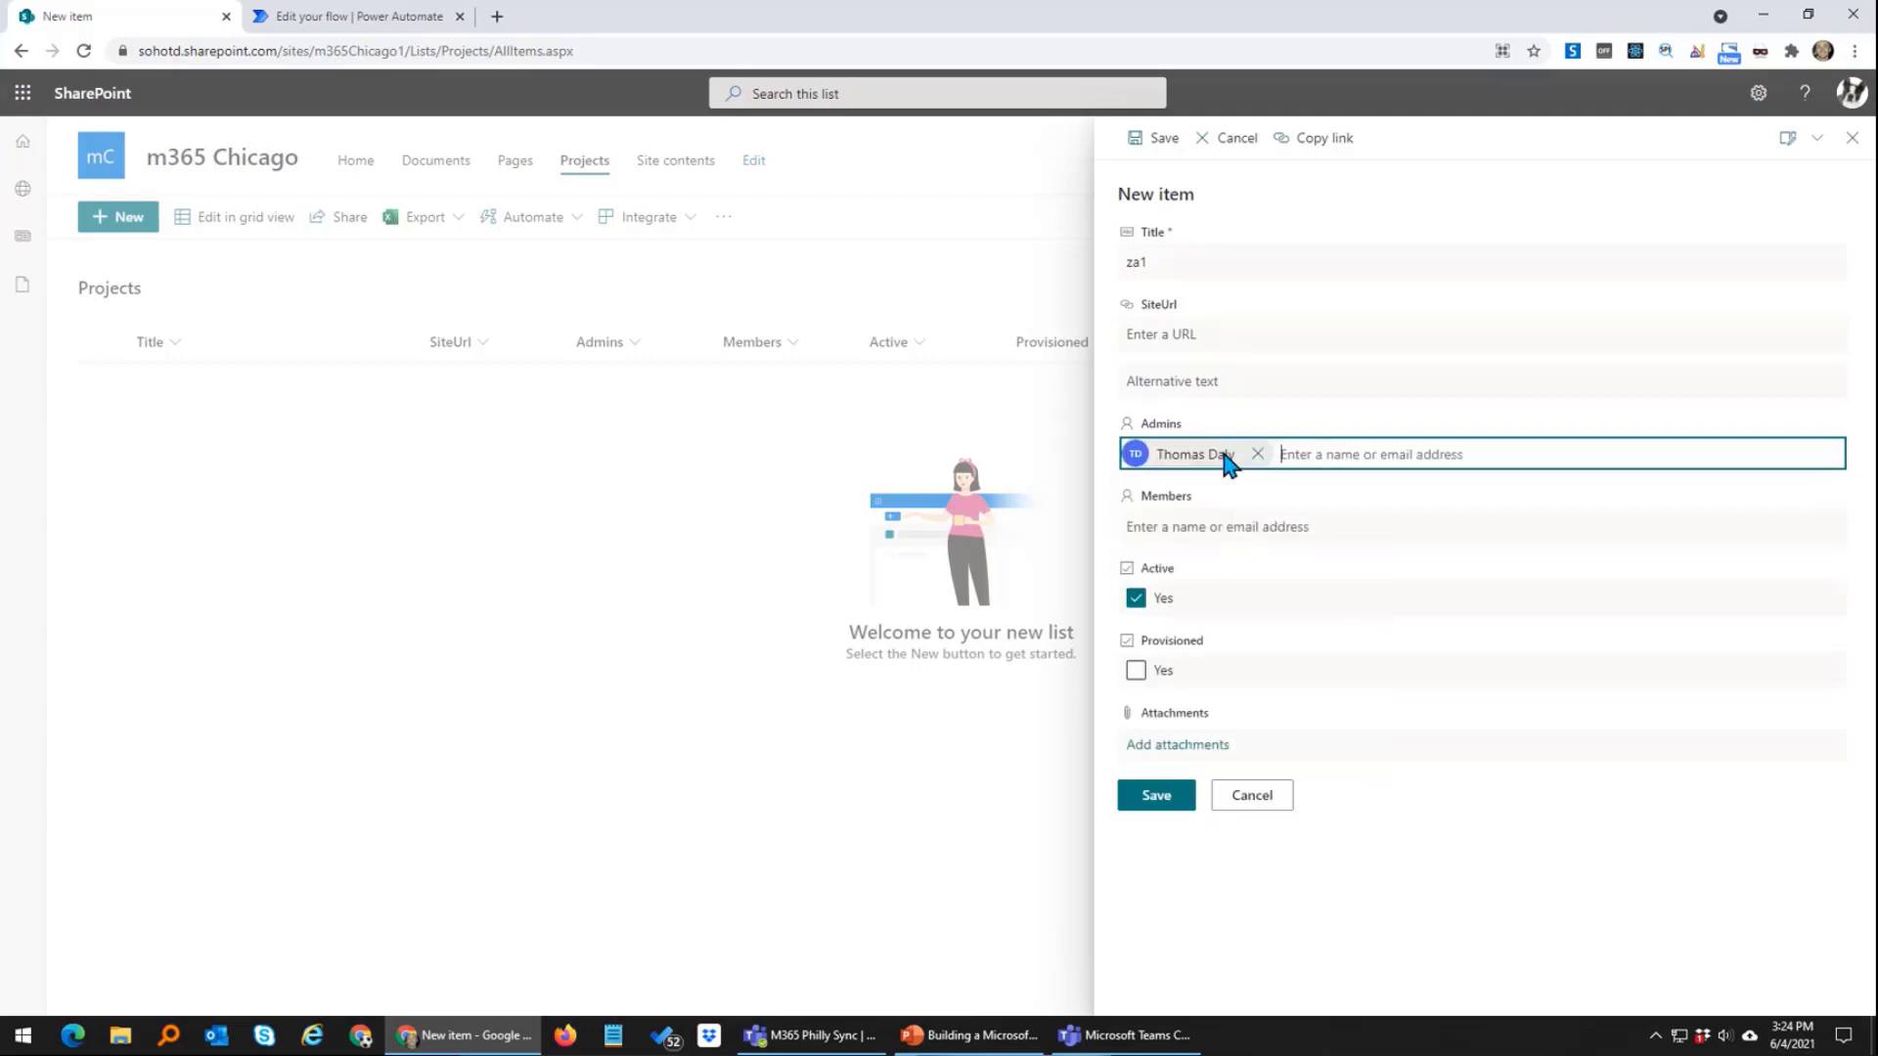
Step: Search for "vist" in the new item's Members field, add both suggested visitor accounts, and save the item
{"action": "left_click", "coordinate": [1204, 523]}
{"action": "type", "text": "admin"}
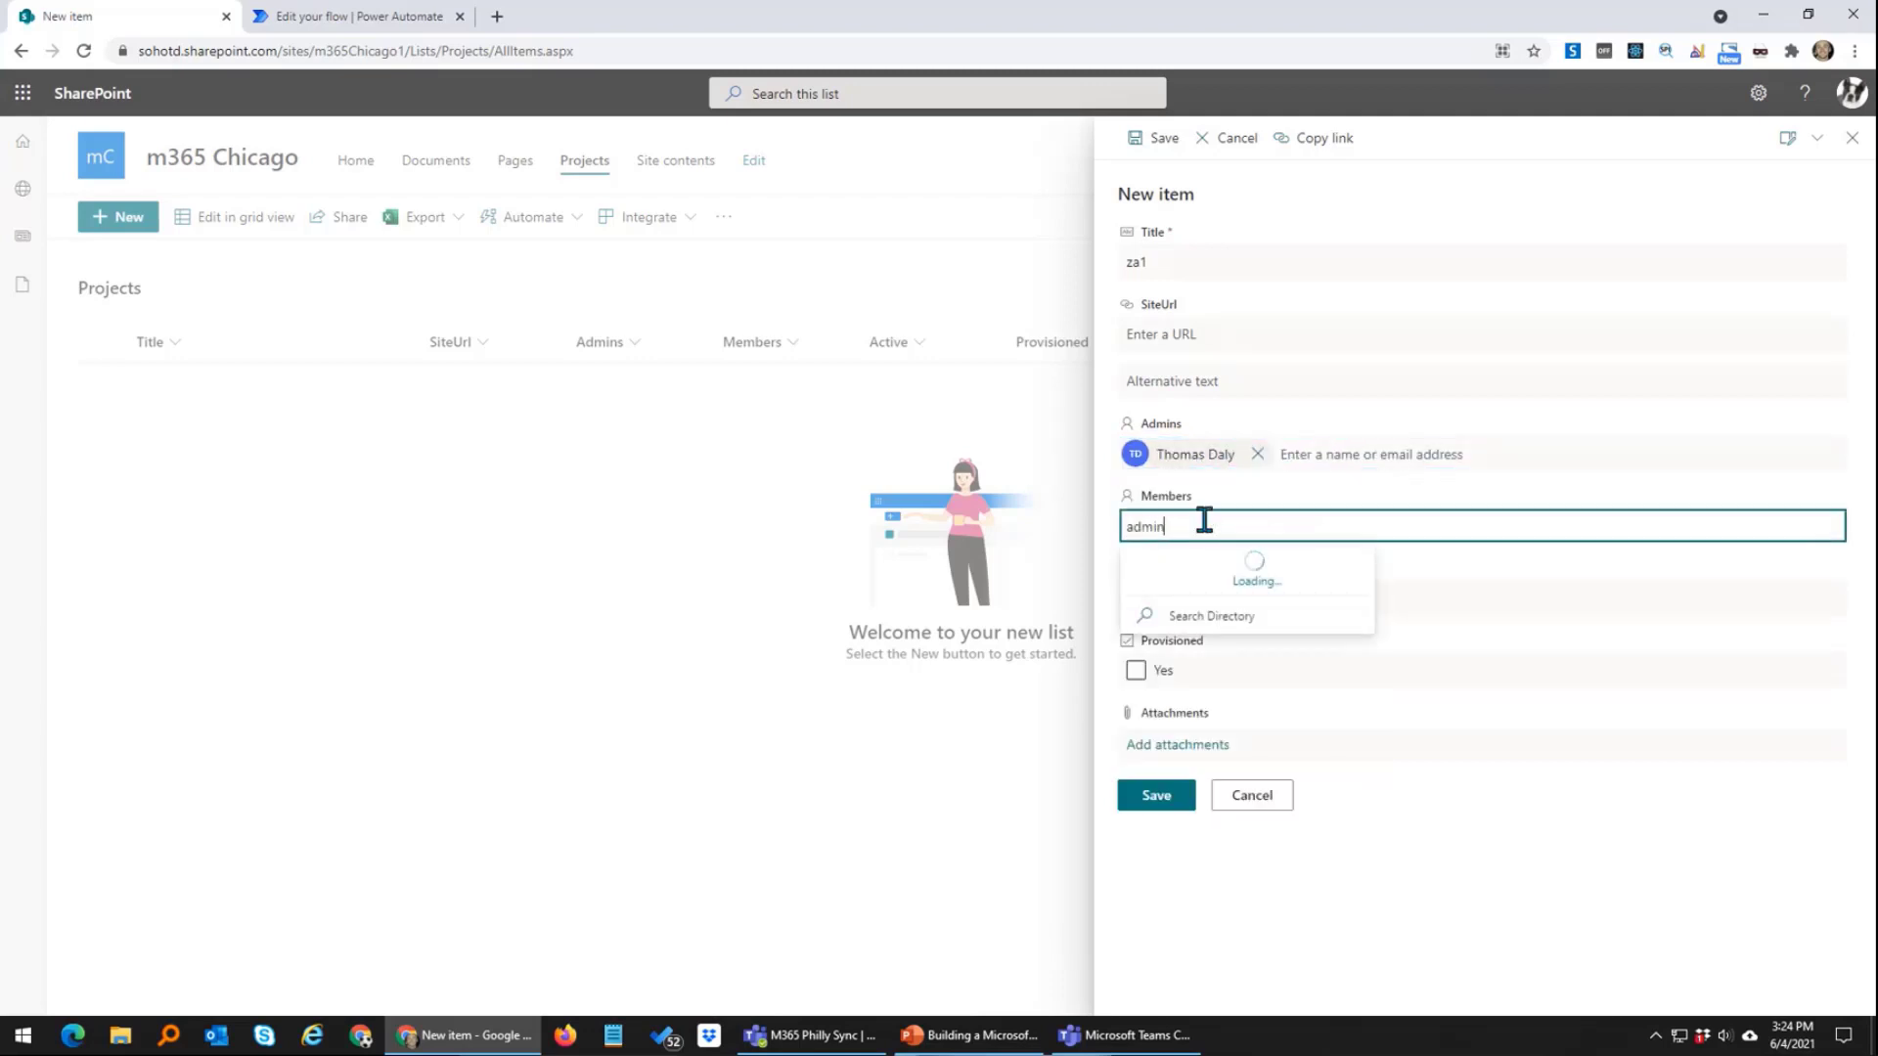
{"action": "key", "text": "BackSpace"}
{"action": "key", "text": "BackSpace"}
{"action": "key", "text": "BackSpace"}
{"action": "key", "text": "BackSpace"}
{"action": "key", "text": "BackSpace"}
{"action": "type", "text": "vist"}
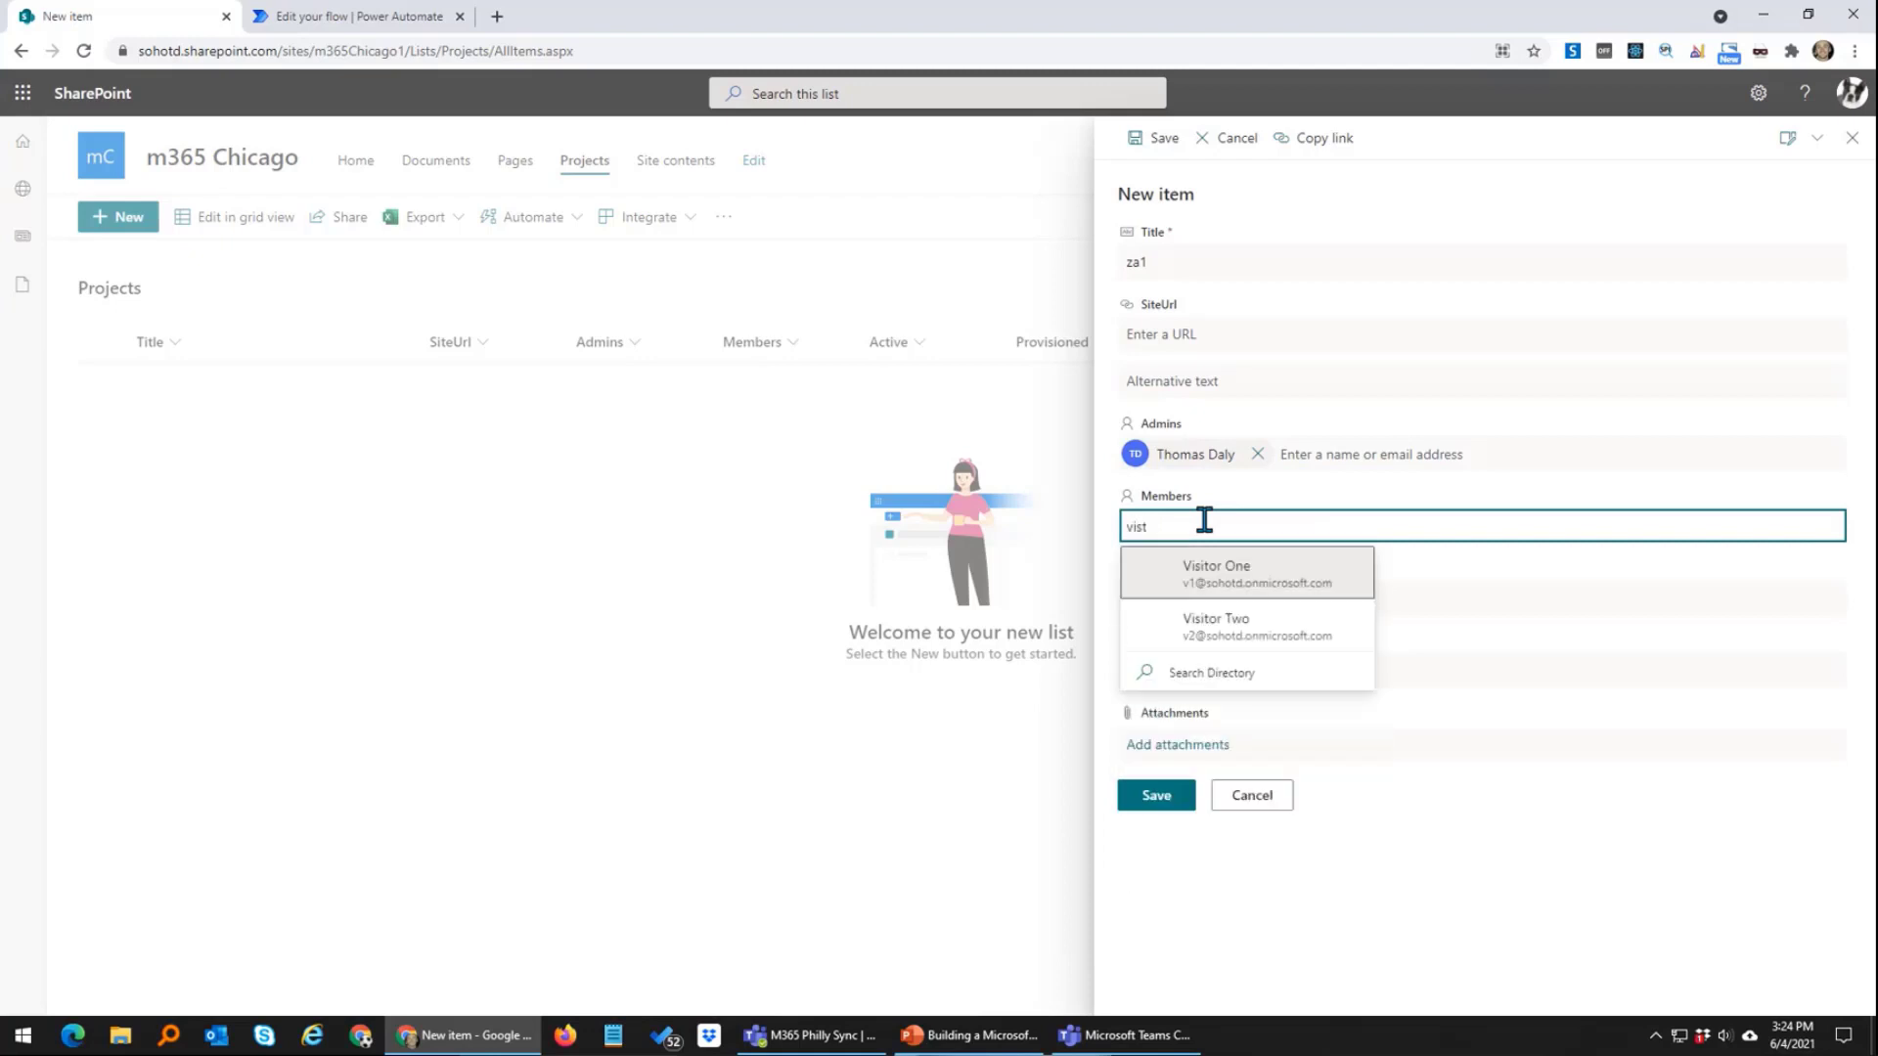
{"action": "key", "text": "Return"}
{"action": "type", "text": "vist"}
{"action": "key", "text": "Down"}
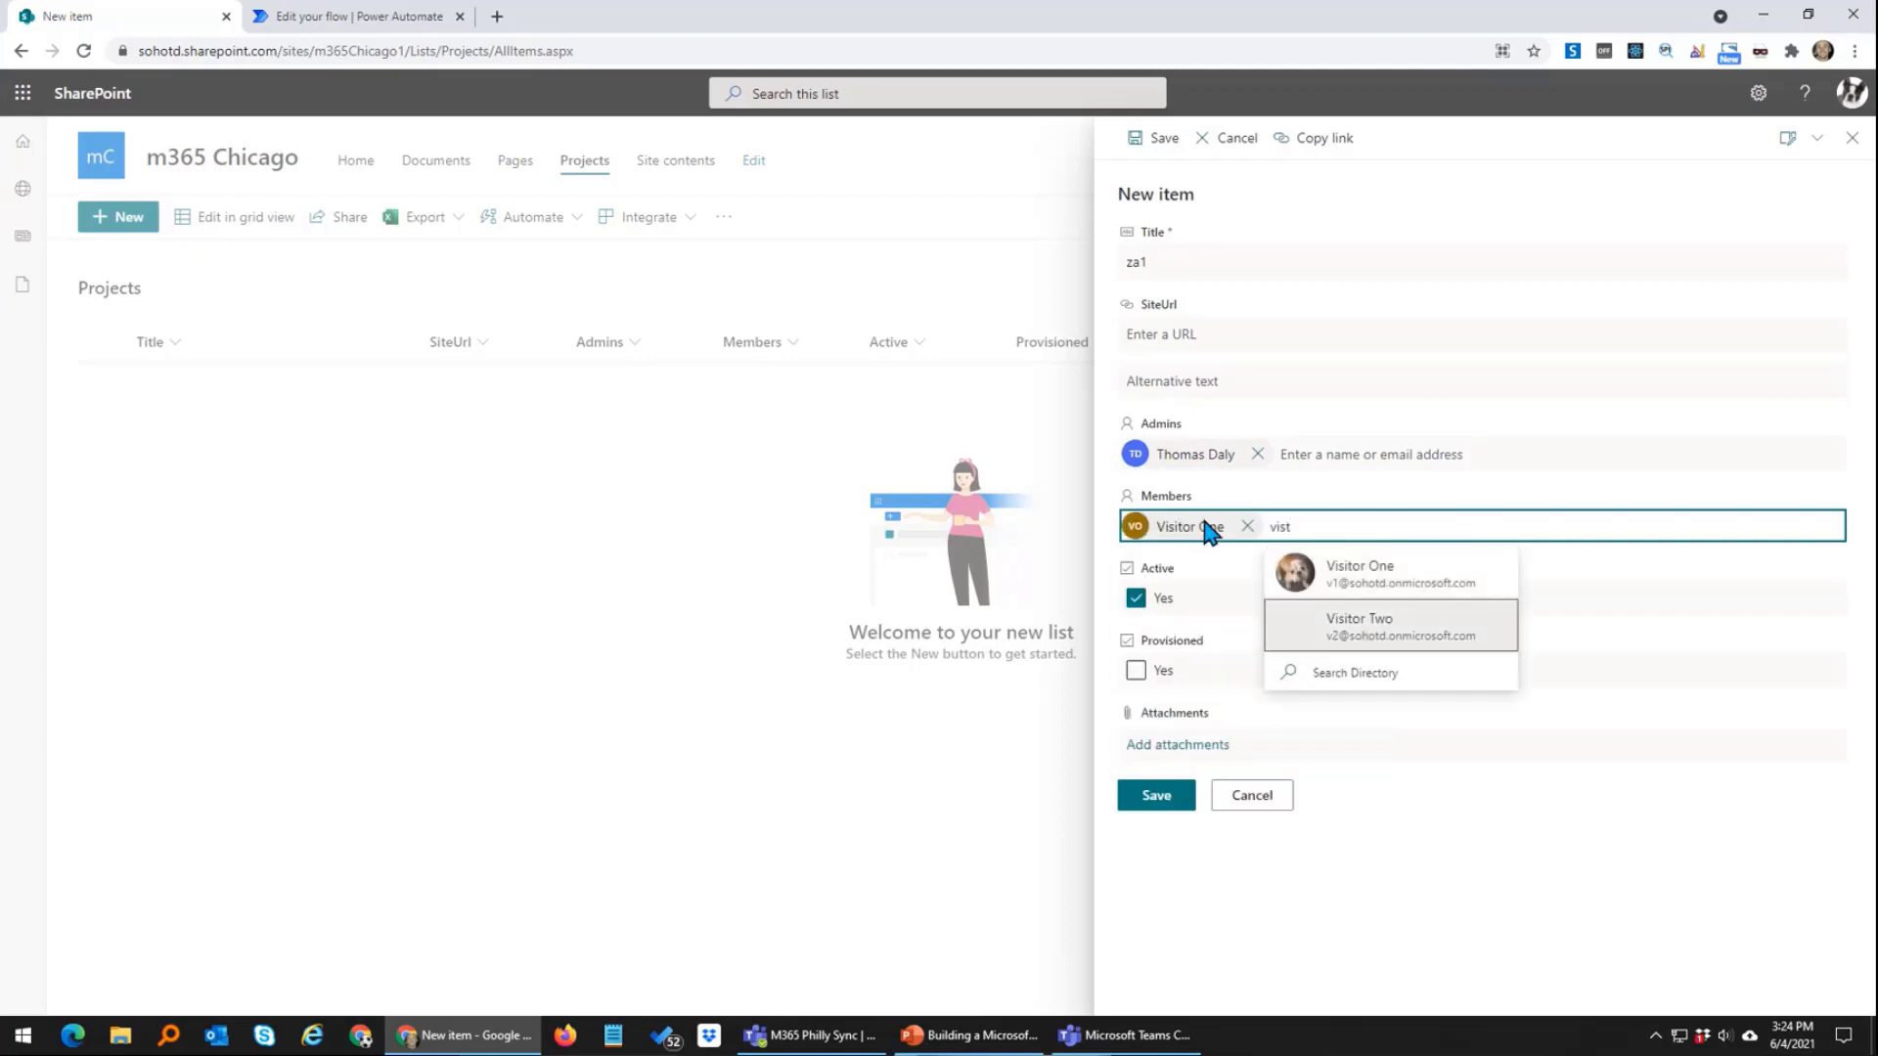
{"action": "key", "text": "Return"}
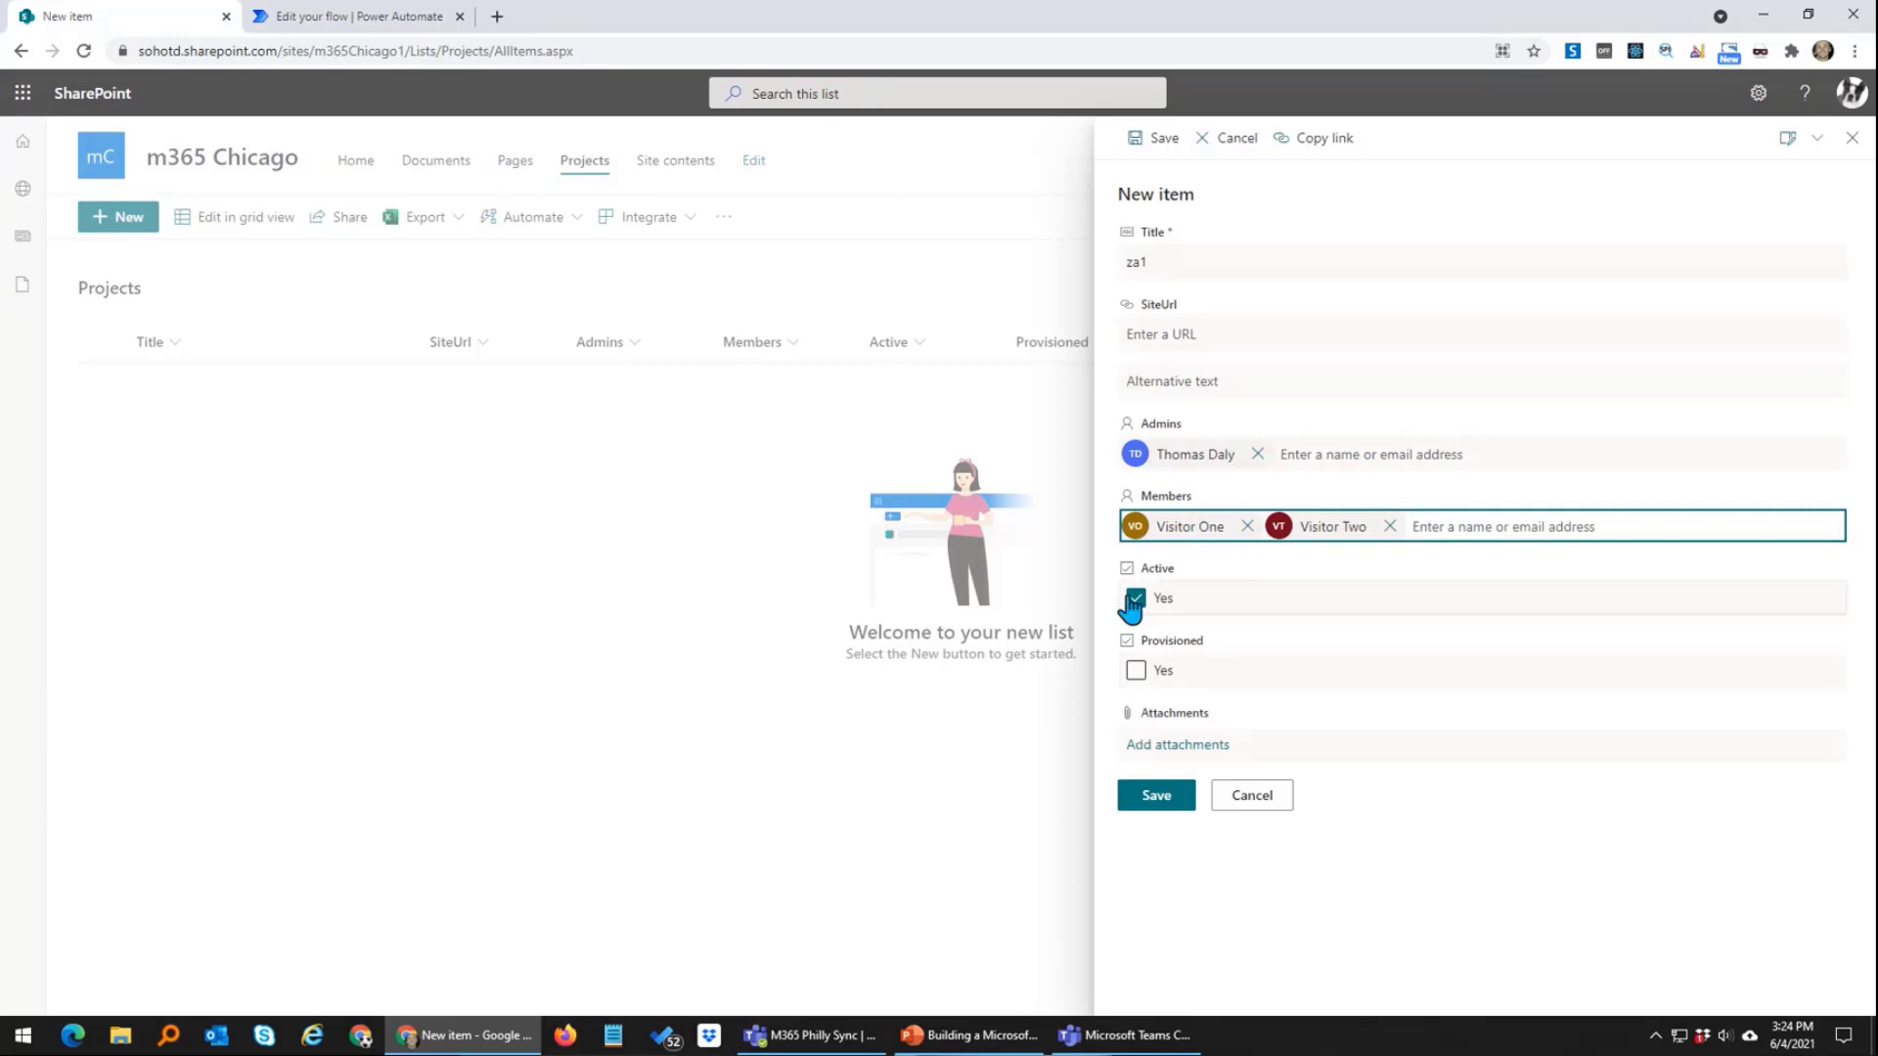
{"action": "left_click", "coordinate": [1154, 796]}
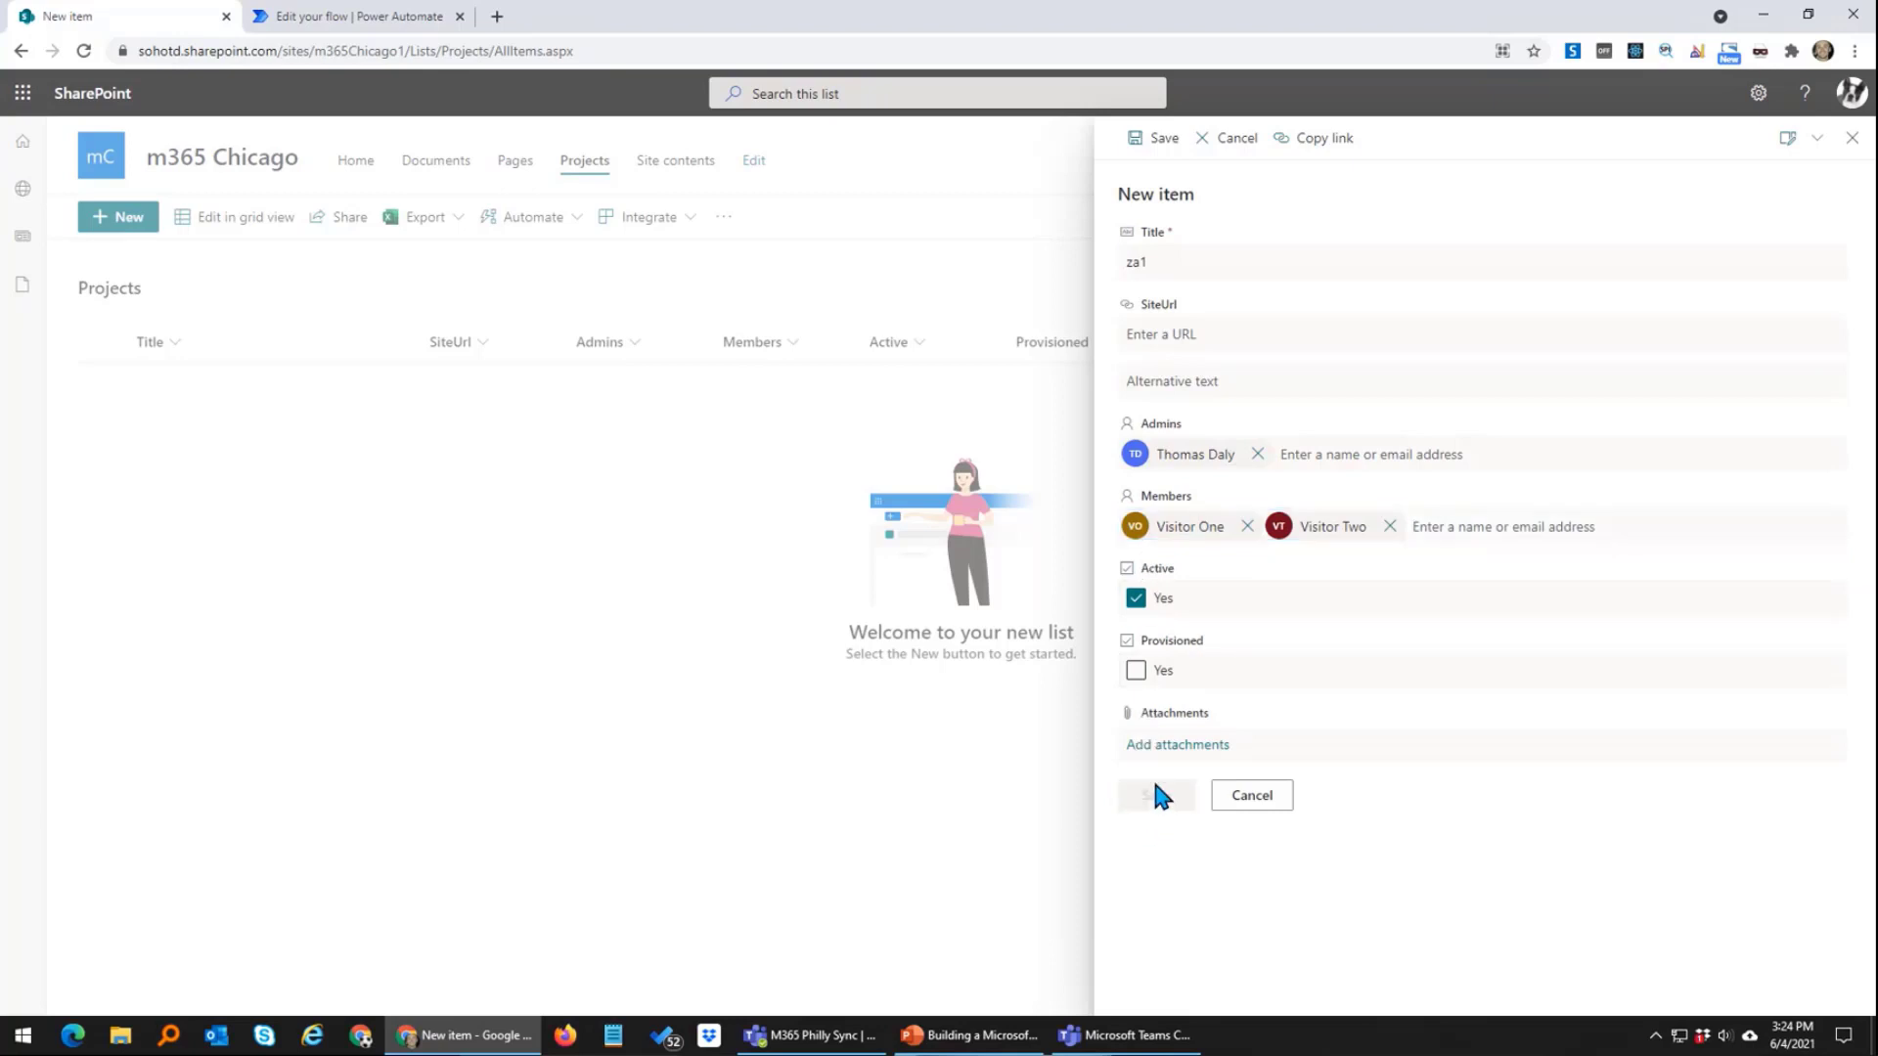
Step: Switch to the flow run in Power Automate and examine the Create a team action's outputs, including newTeamId, and the remaining actions' statuses
{"action": "left_click", "coordinate": [339, 23]}
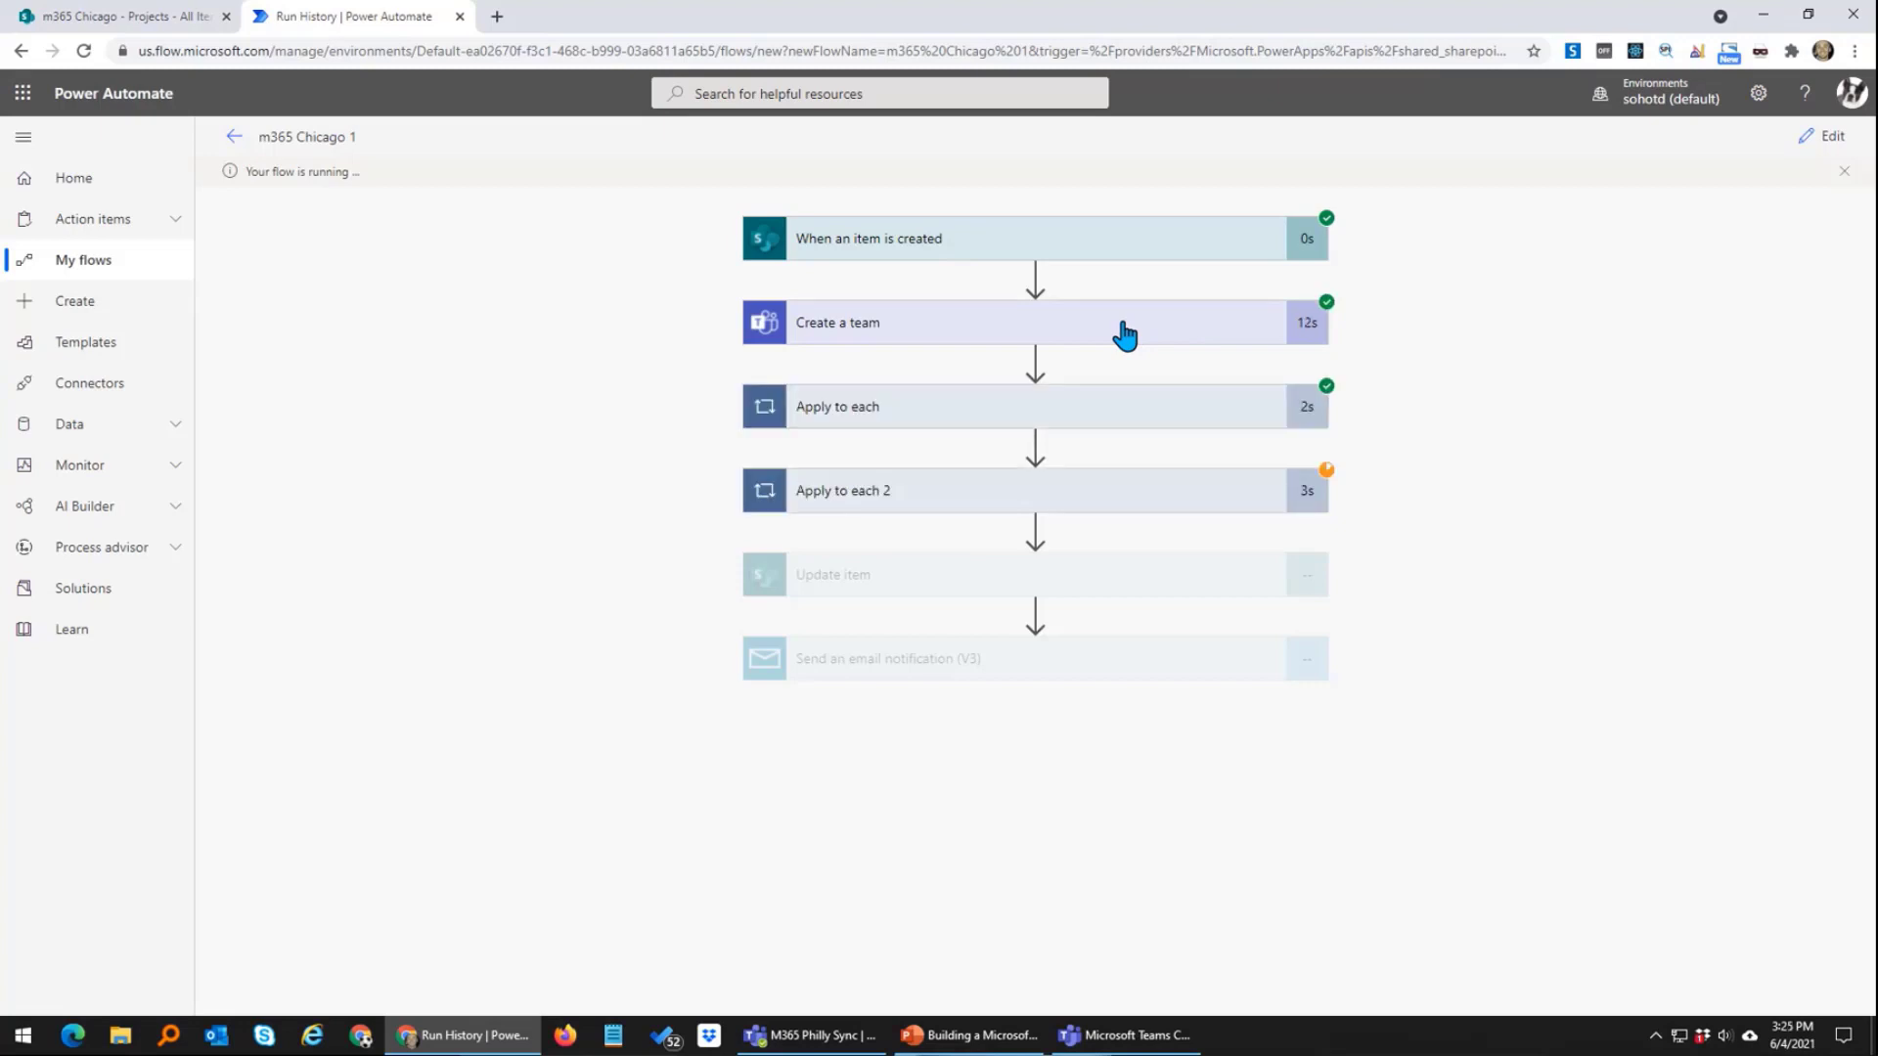
{"action": "left_click", "coordinate": [1007, 343]}
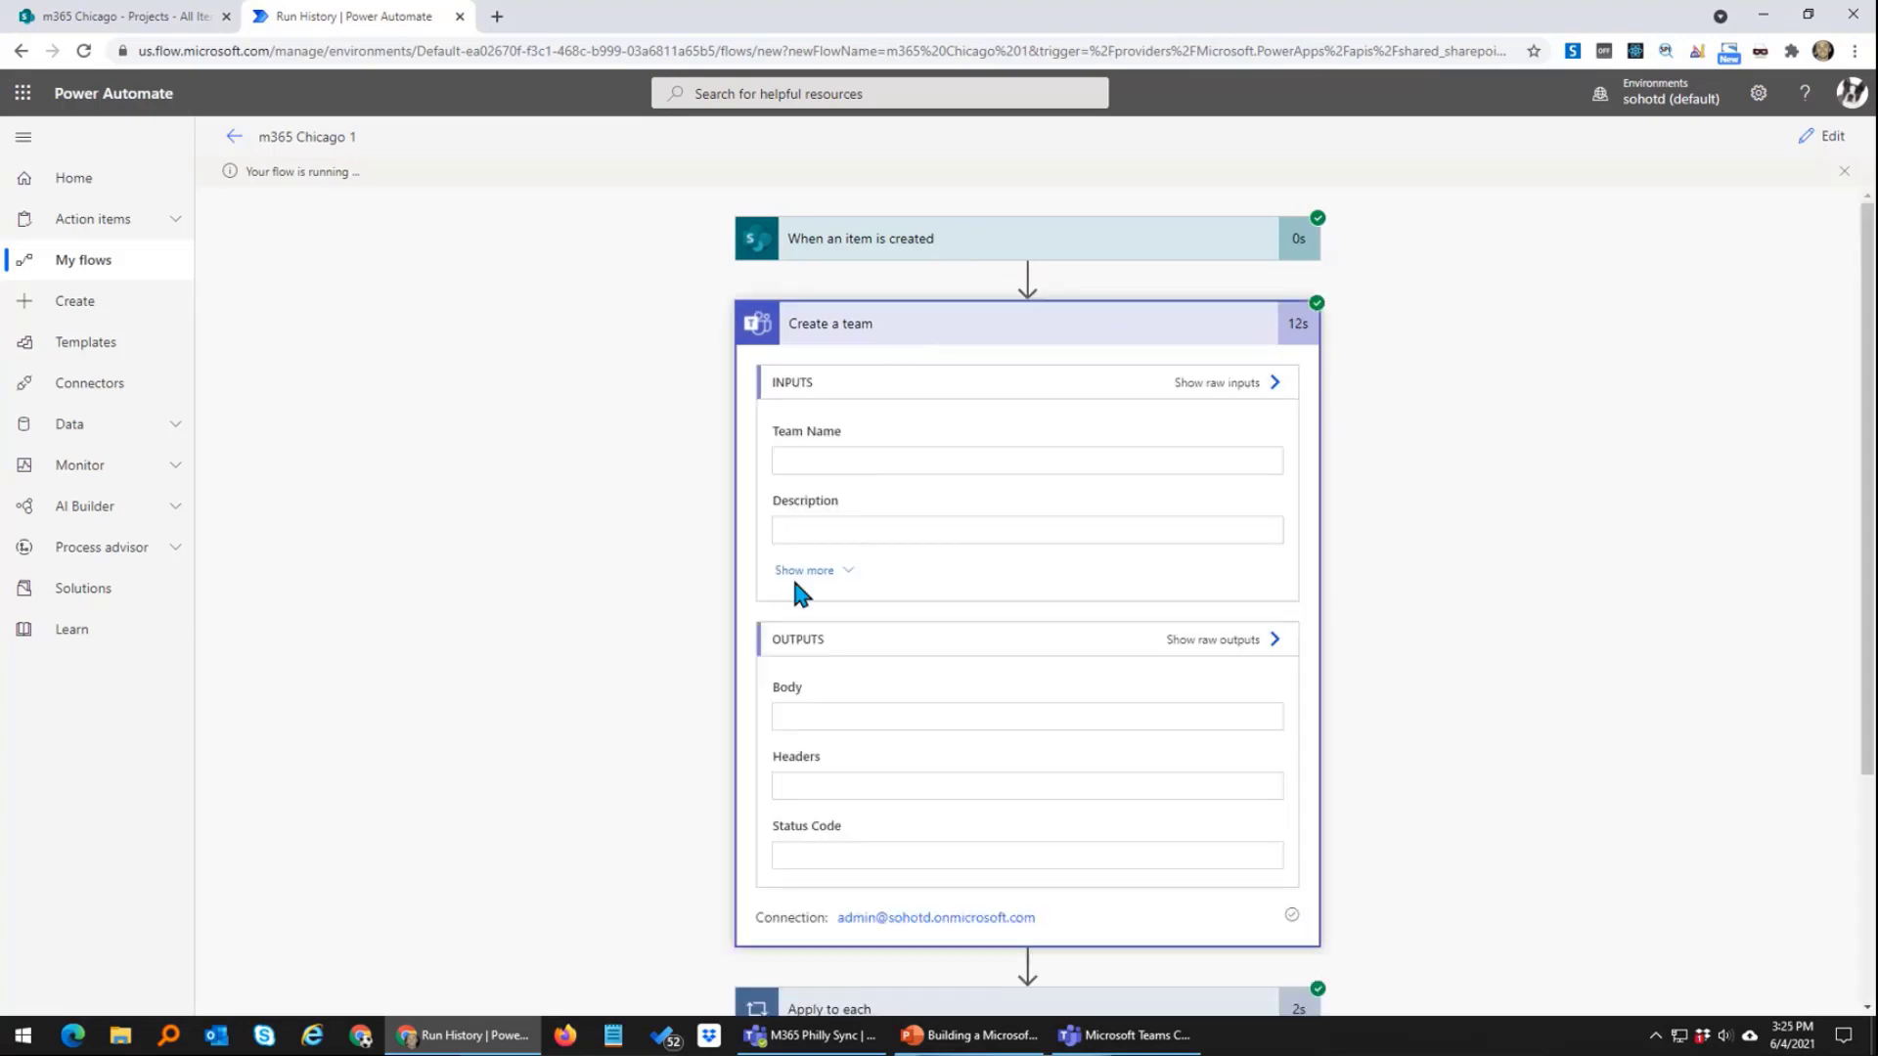
{"action": "scroll", "coordinate": [795, 593], "scroll_direction": "down", "scroll_amount": 1}
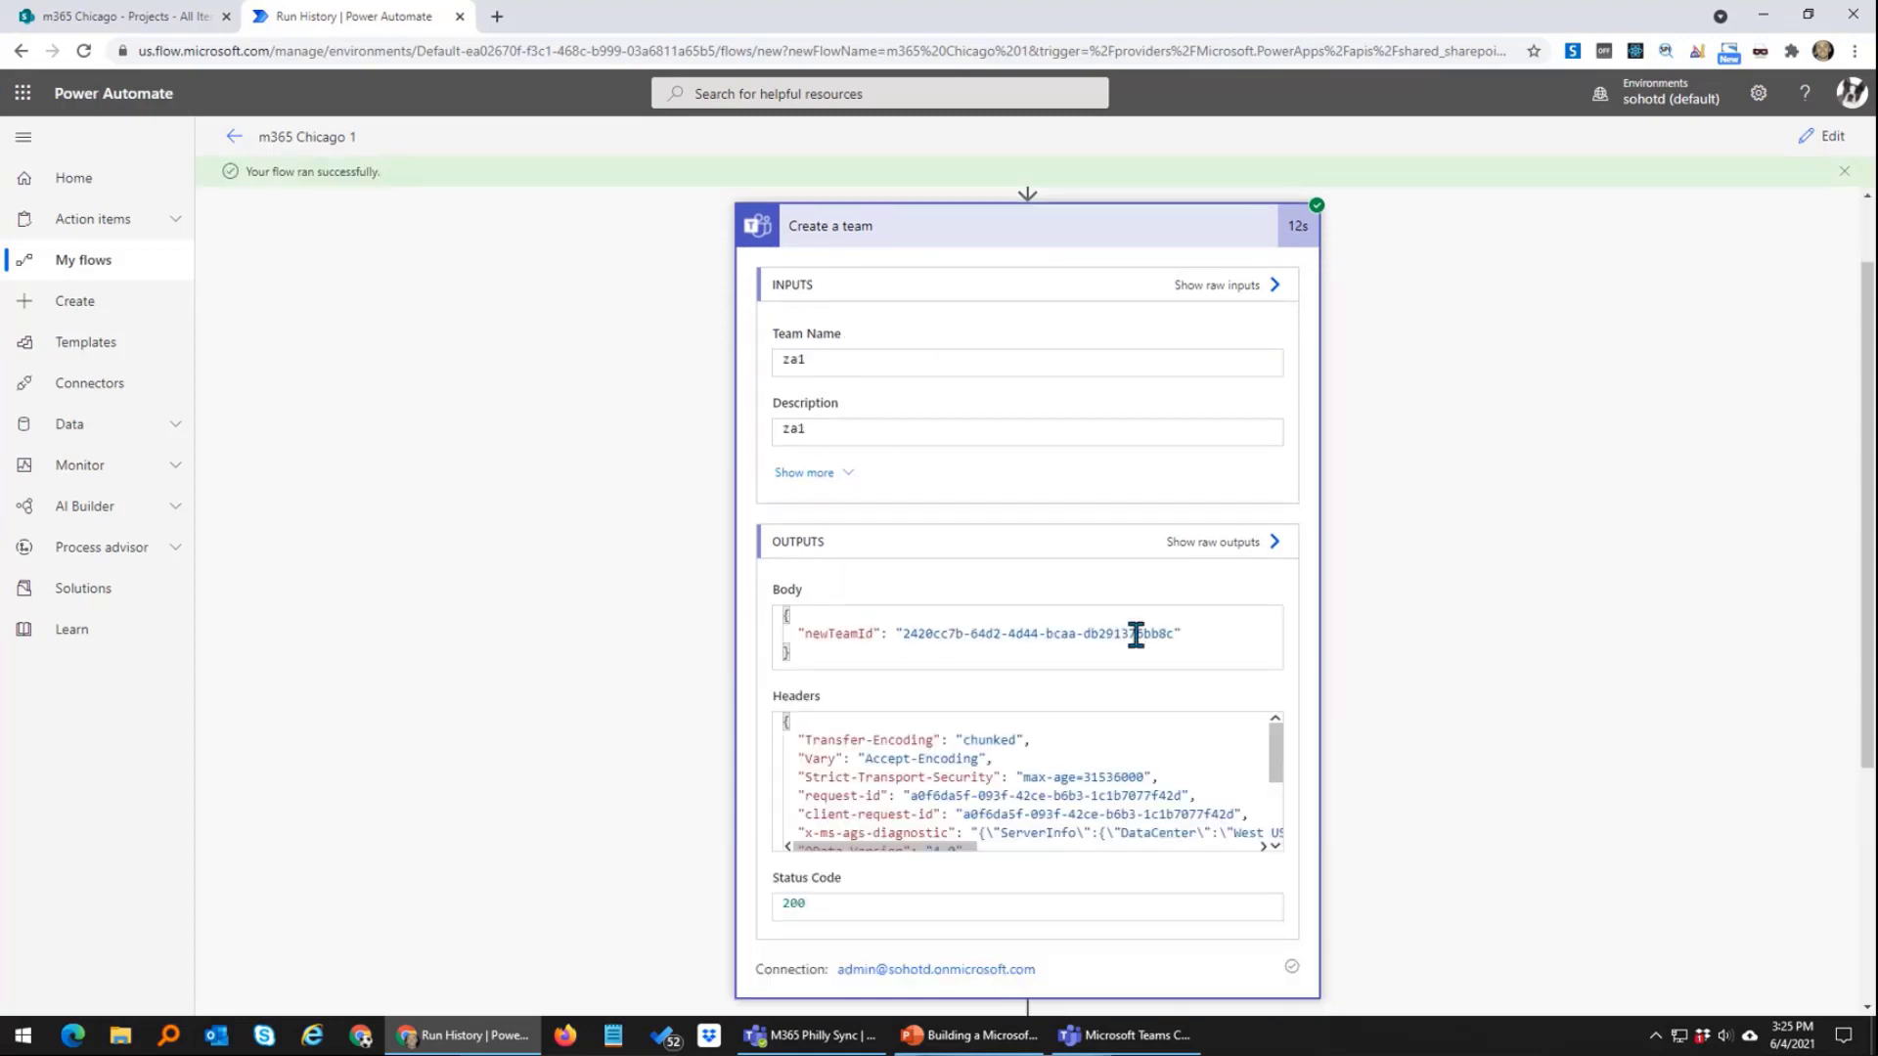
{"action": "left_click_drag", "start_coordinate": [1184, 634], "coordinate": [773, 634]}
{"action": "scroll", "coordinate": [608, 534], "scroll_direction": "down", "scroll_amount": 1}
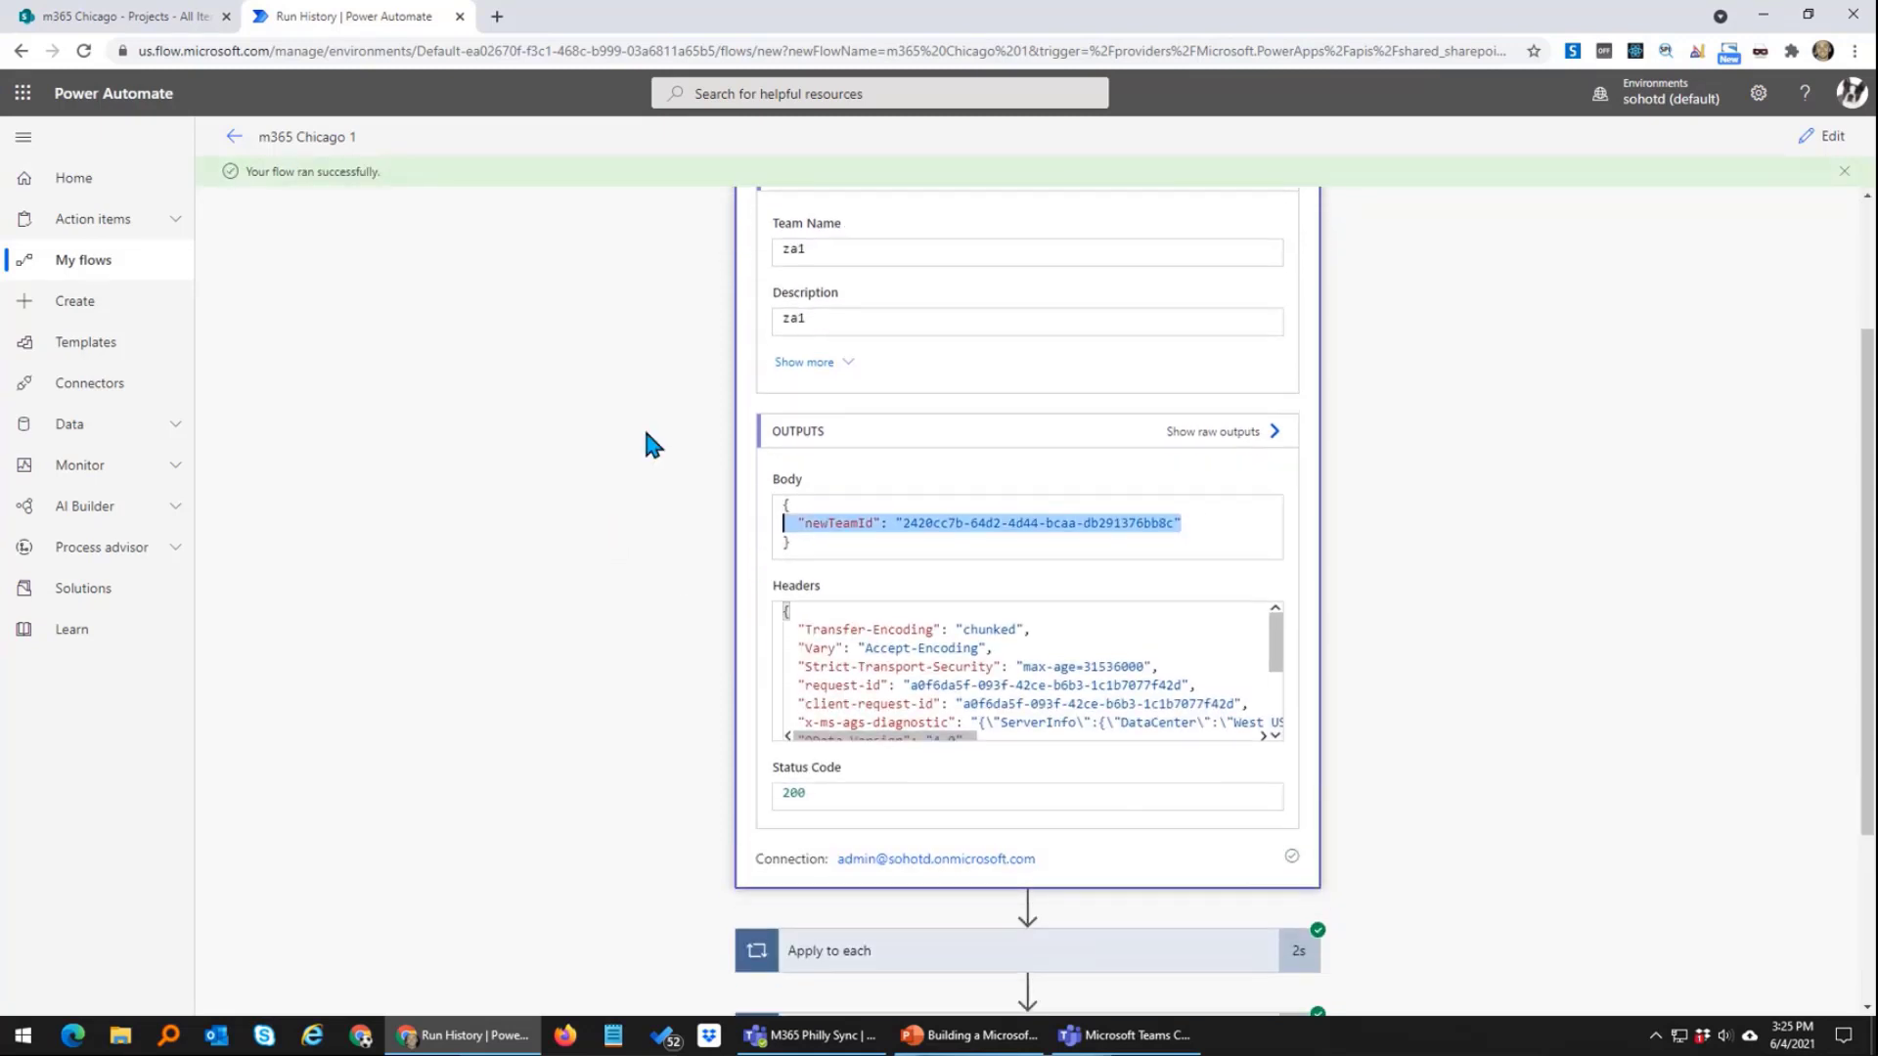
{"action": "scroll", "coordinate": [640, 489], "scroll_direction": "down", "scroll_amount": 3}
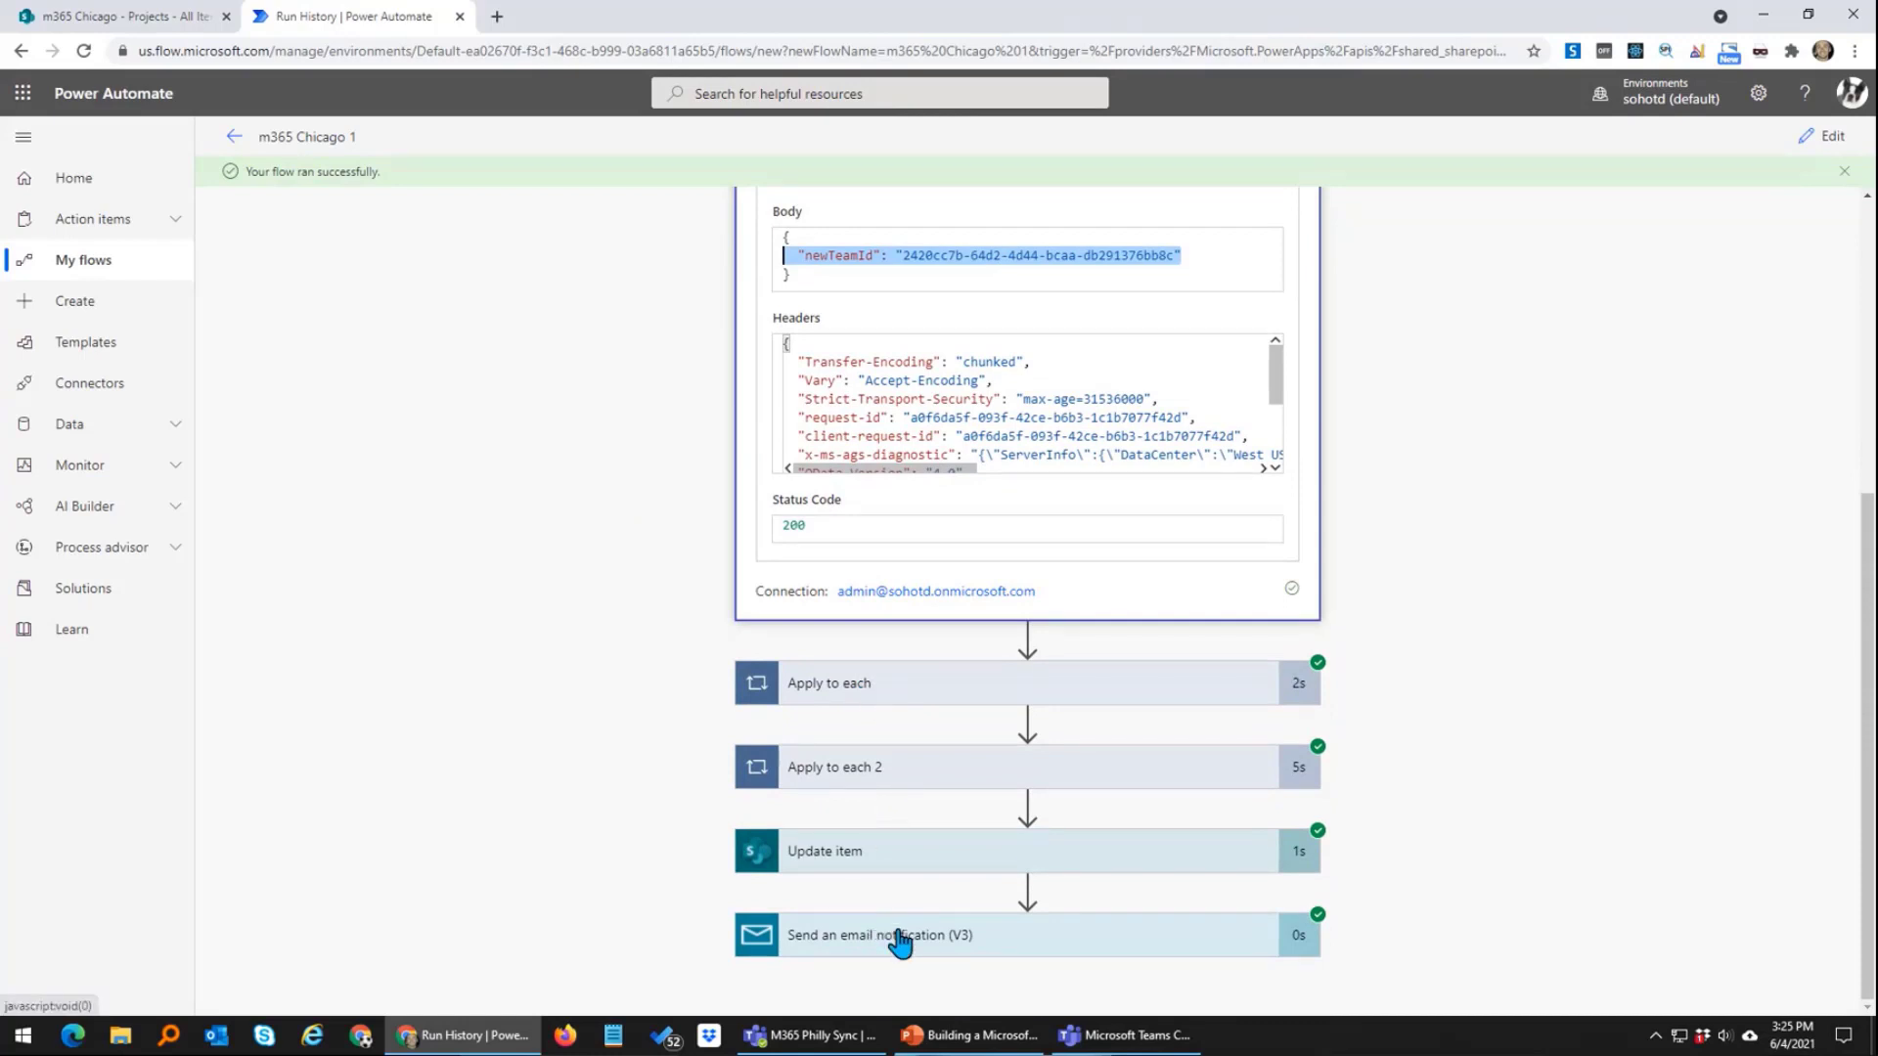
Step: Open Outlook from the SharePoint admin center in a new tab and read the latest "You team was provisioned!" email
{"action": "left_click", "coordinate": [499, 18]}
{"action": "left_click", "coordinate": [112, 82]}
{"action": "left_click", "coordinate": [131, 136]}
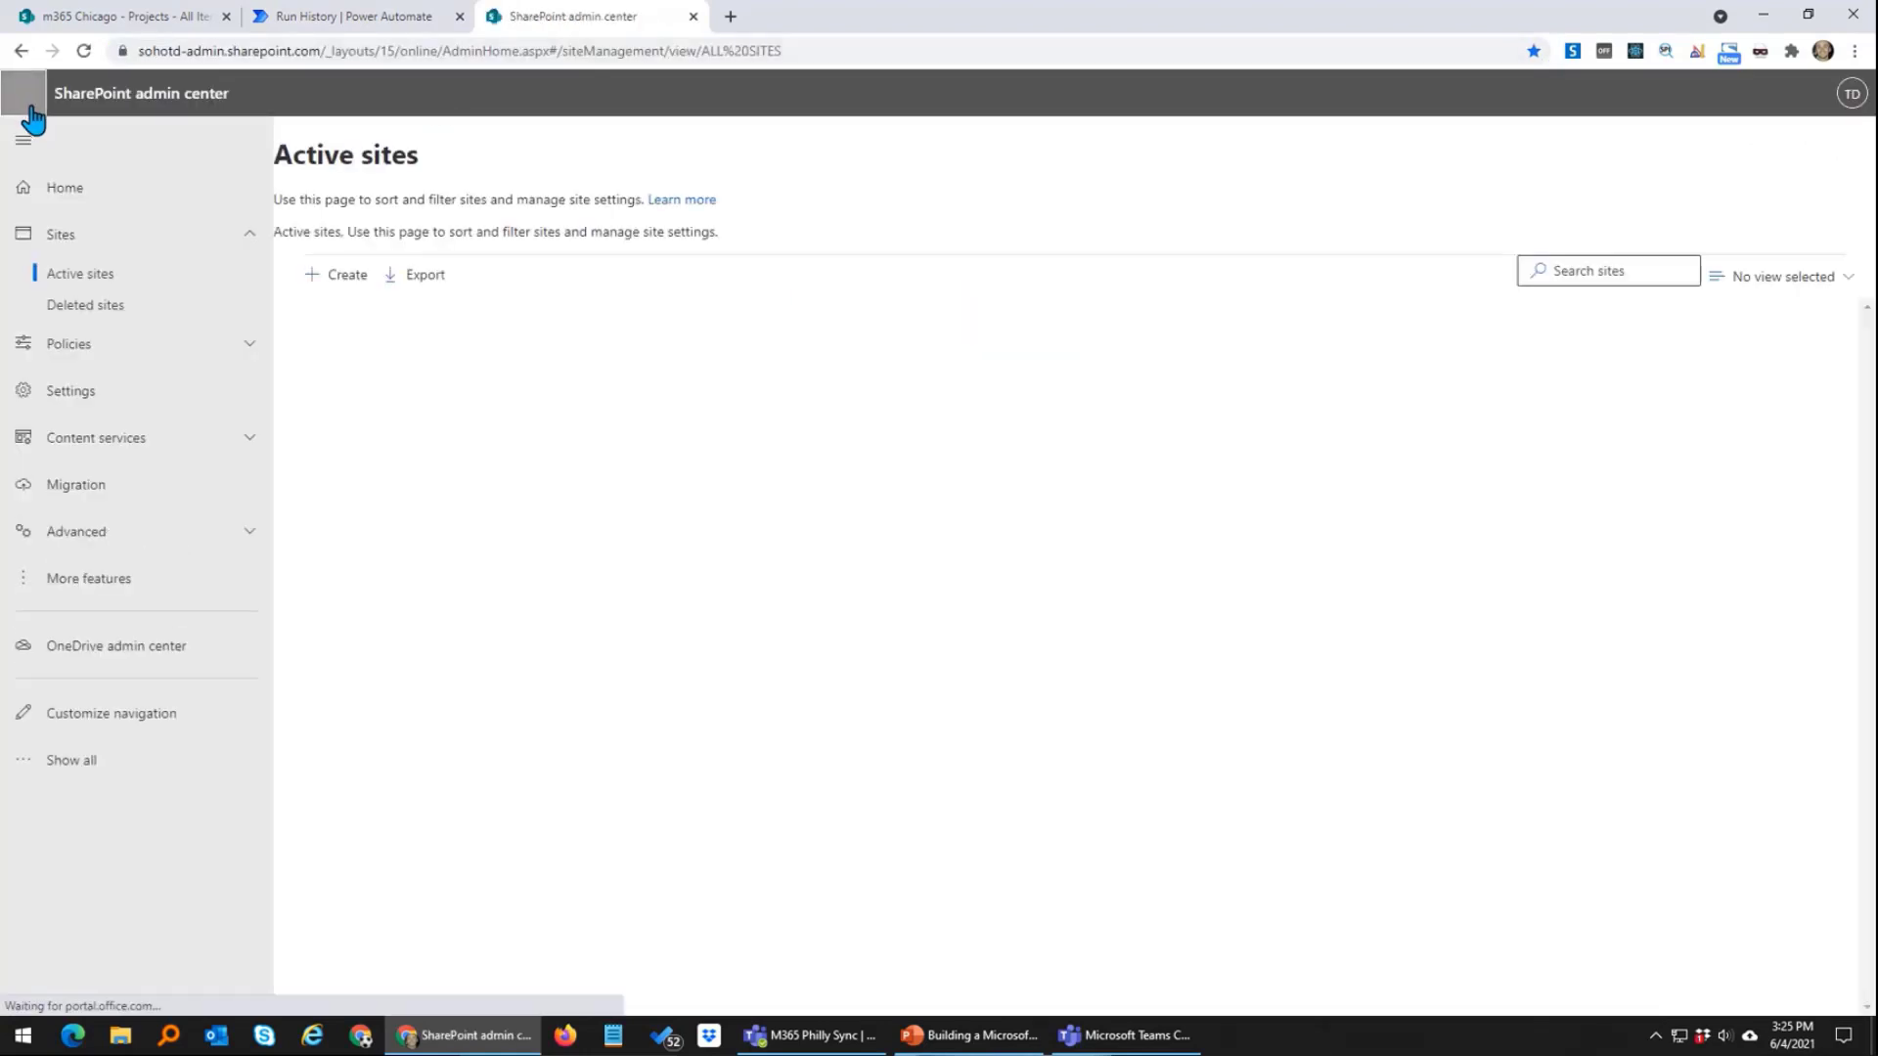
{"action": "left_click", "coordinate": [23, 97]}
{"action": "left_click", "coordinate": [76, 227]}
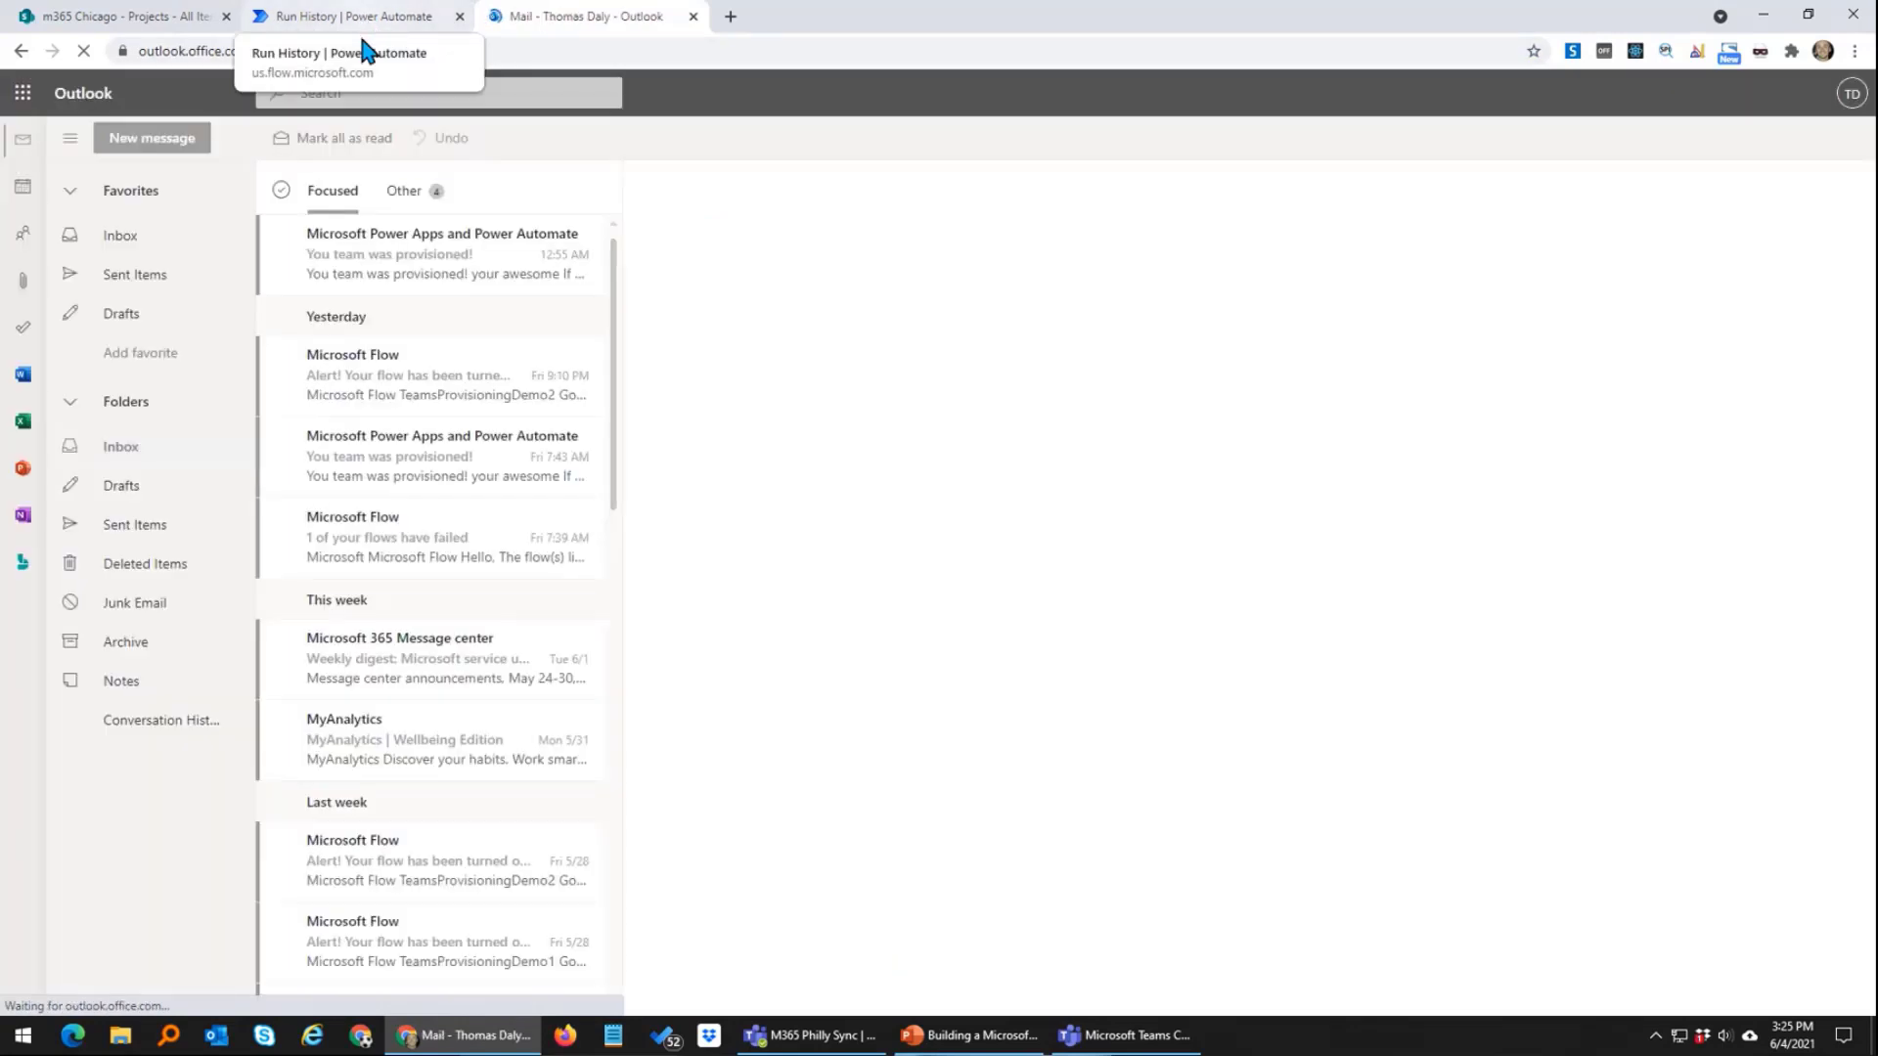
{"action": "left_click", "coordinate": [409, 254]}
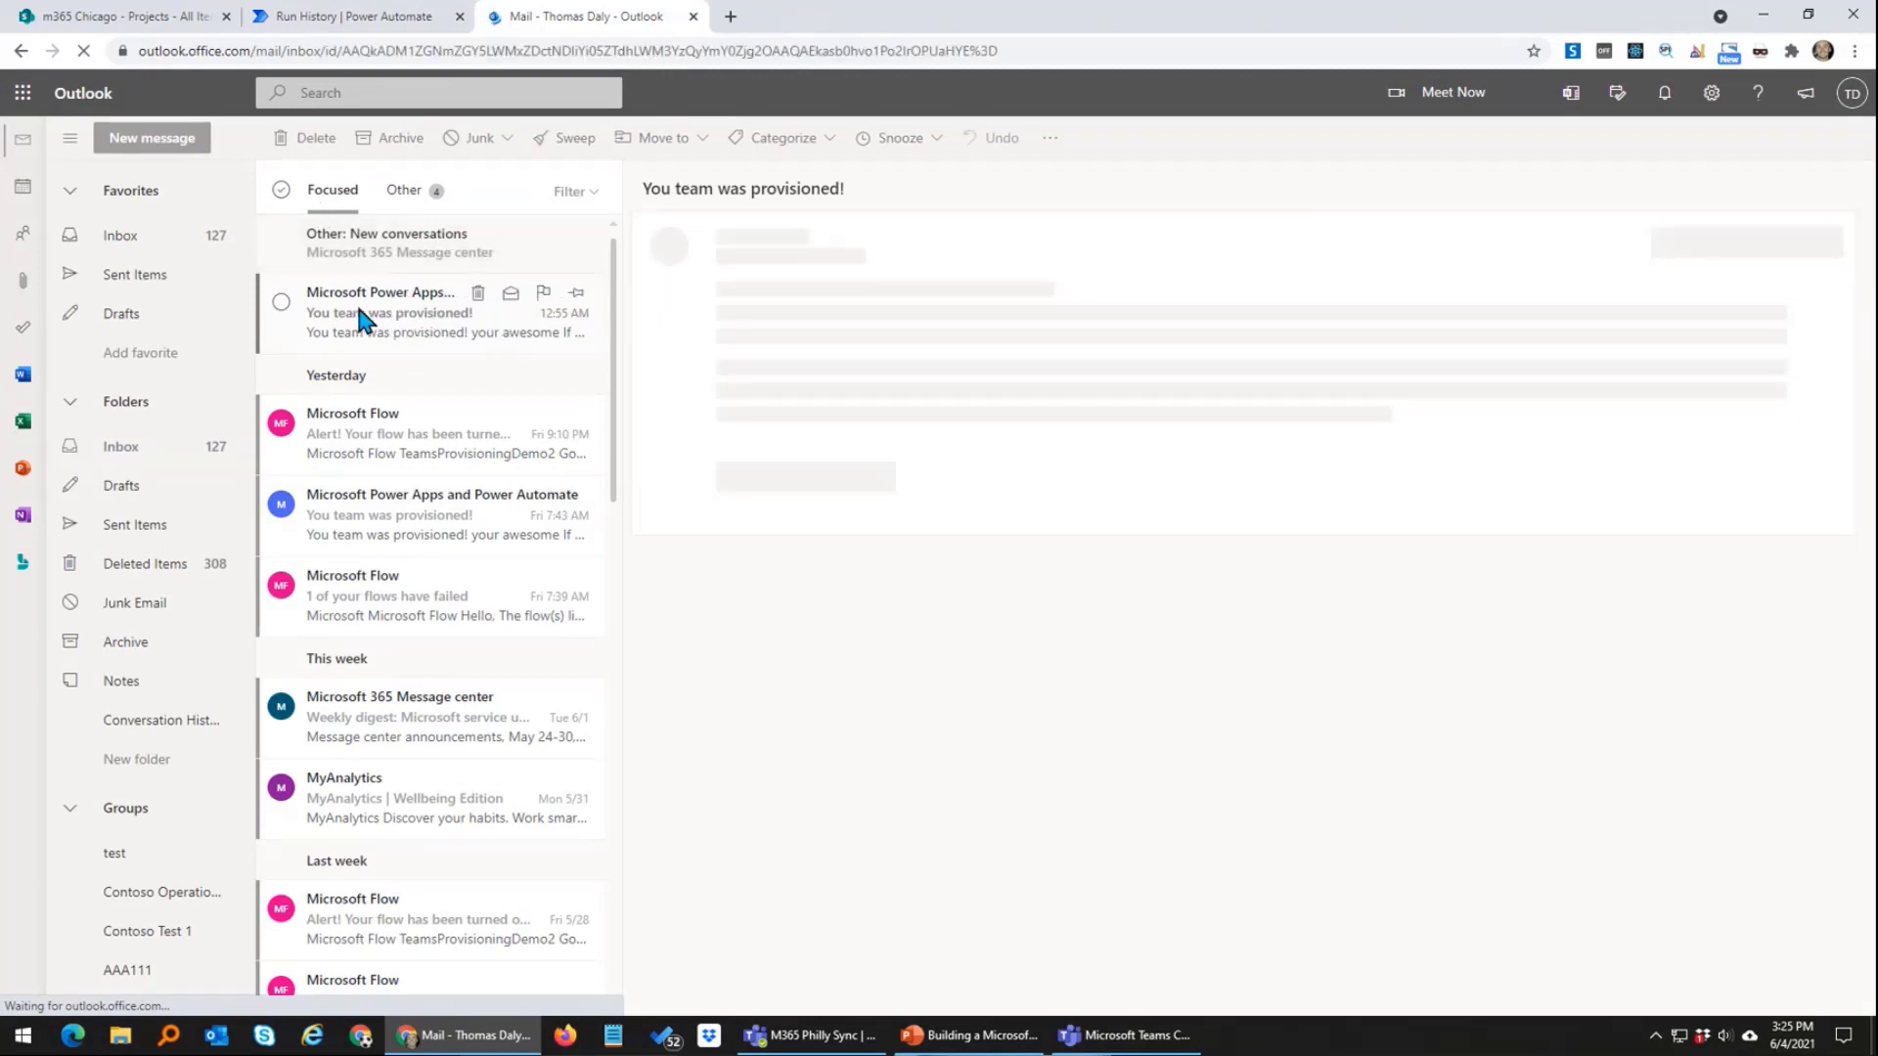
{"action": "left_click", "coordinate": [729, 16]}
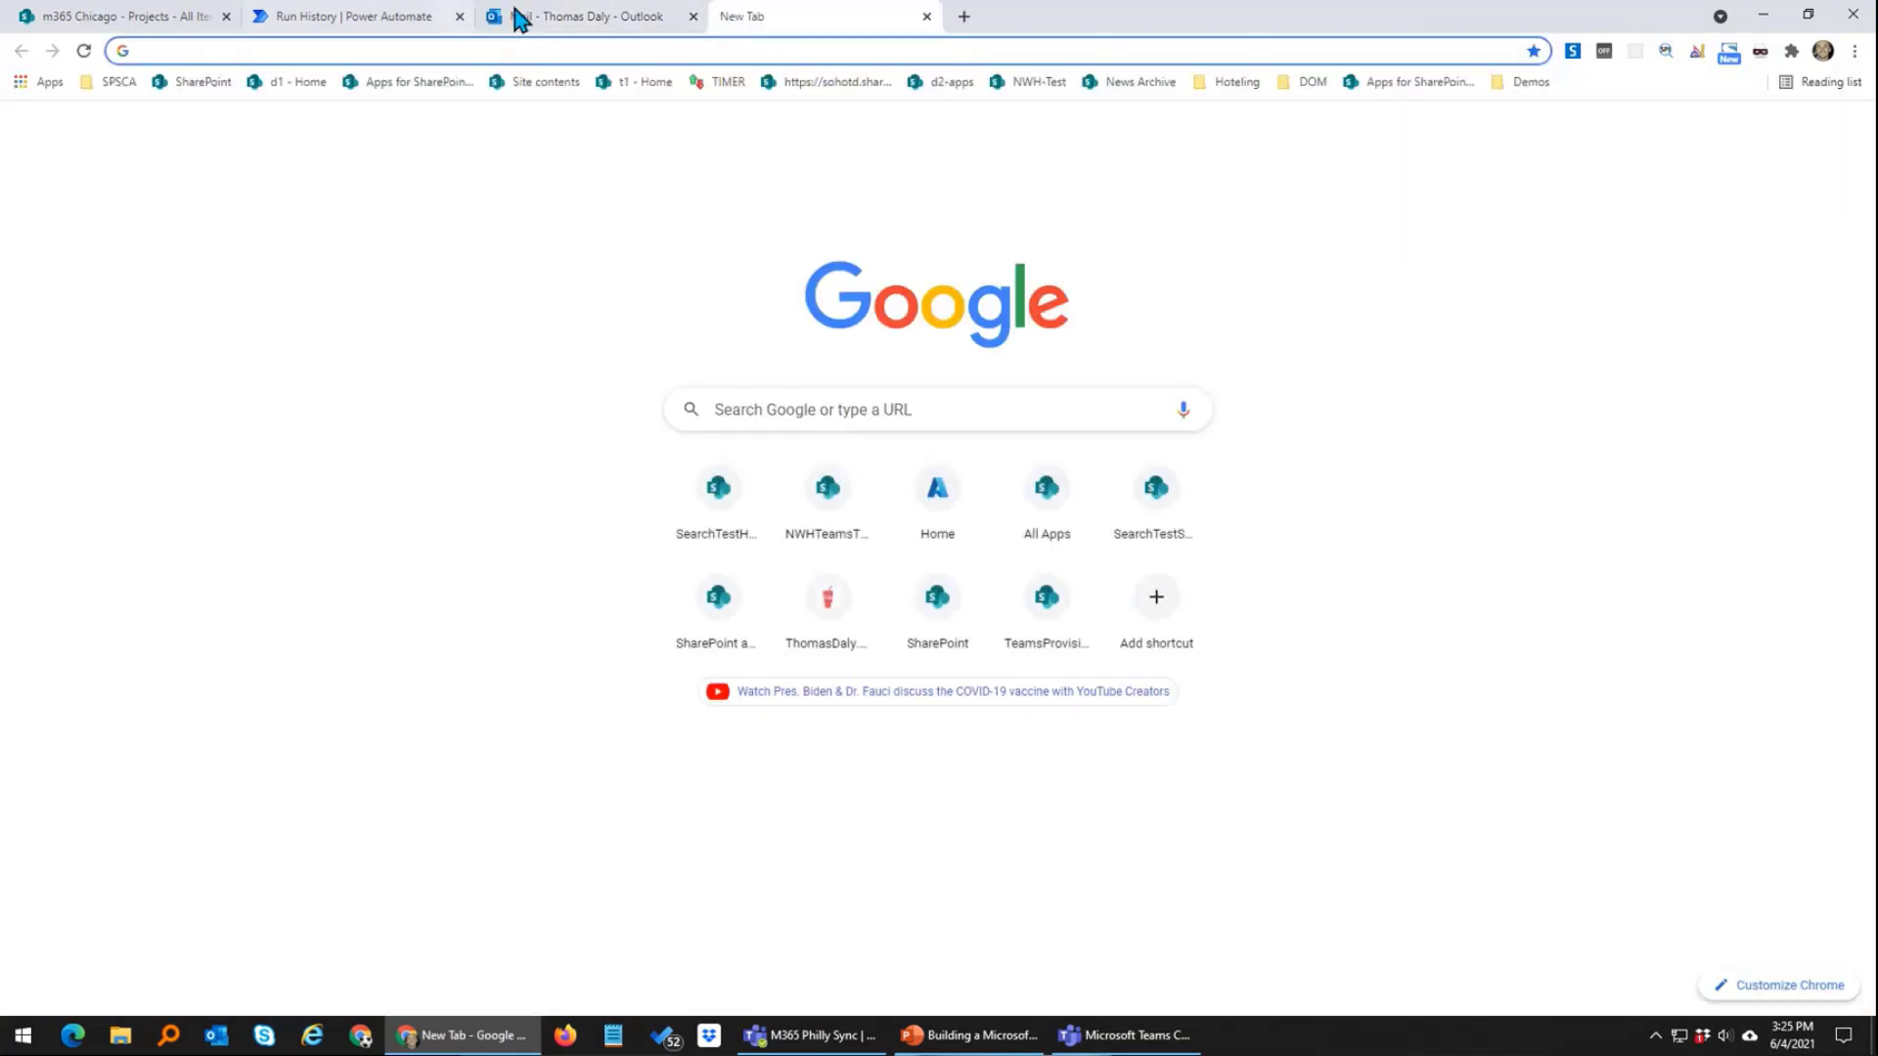
{"action": "left_click", "coordinate": [548, 16]}
{"action": "left_click", "coordinate": [344, 311]}
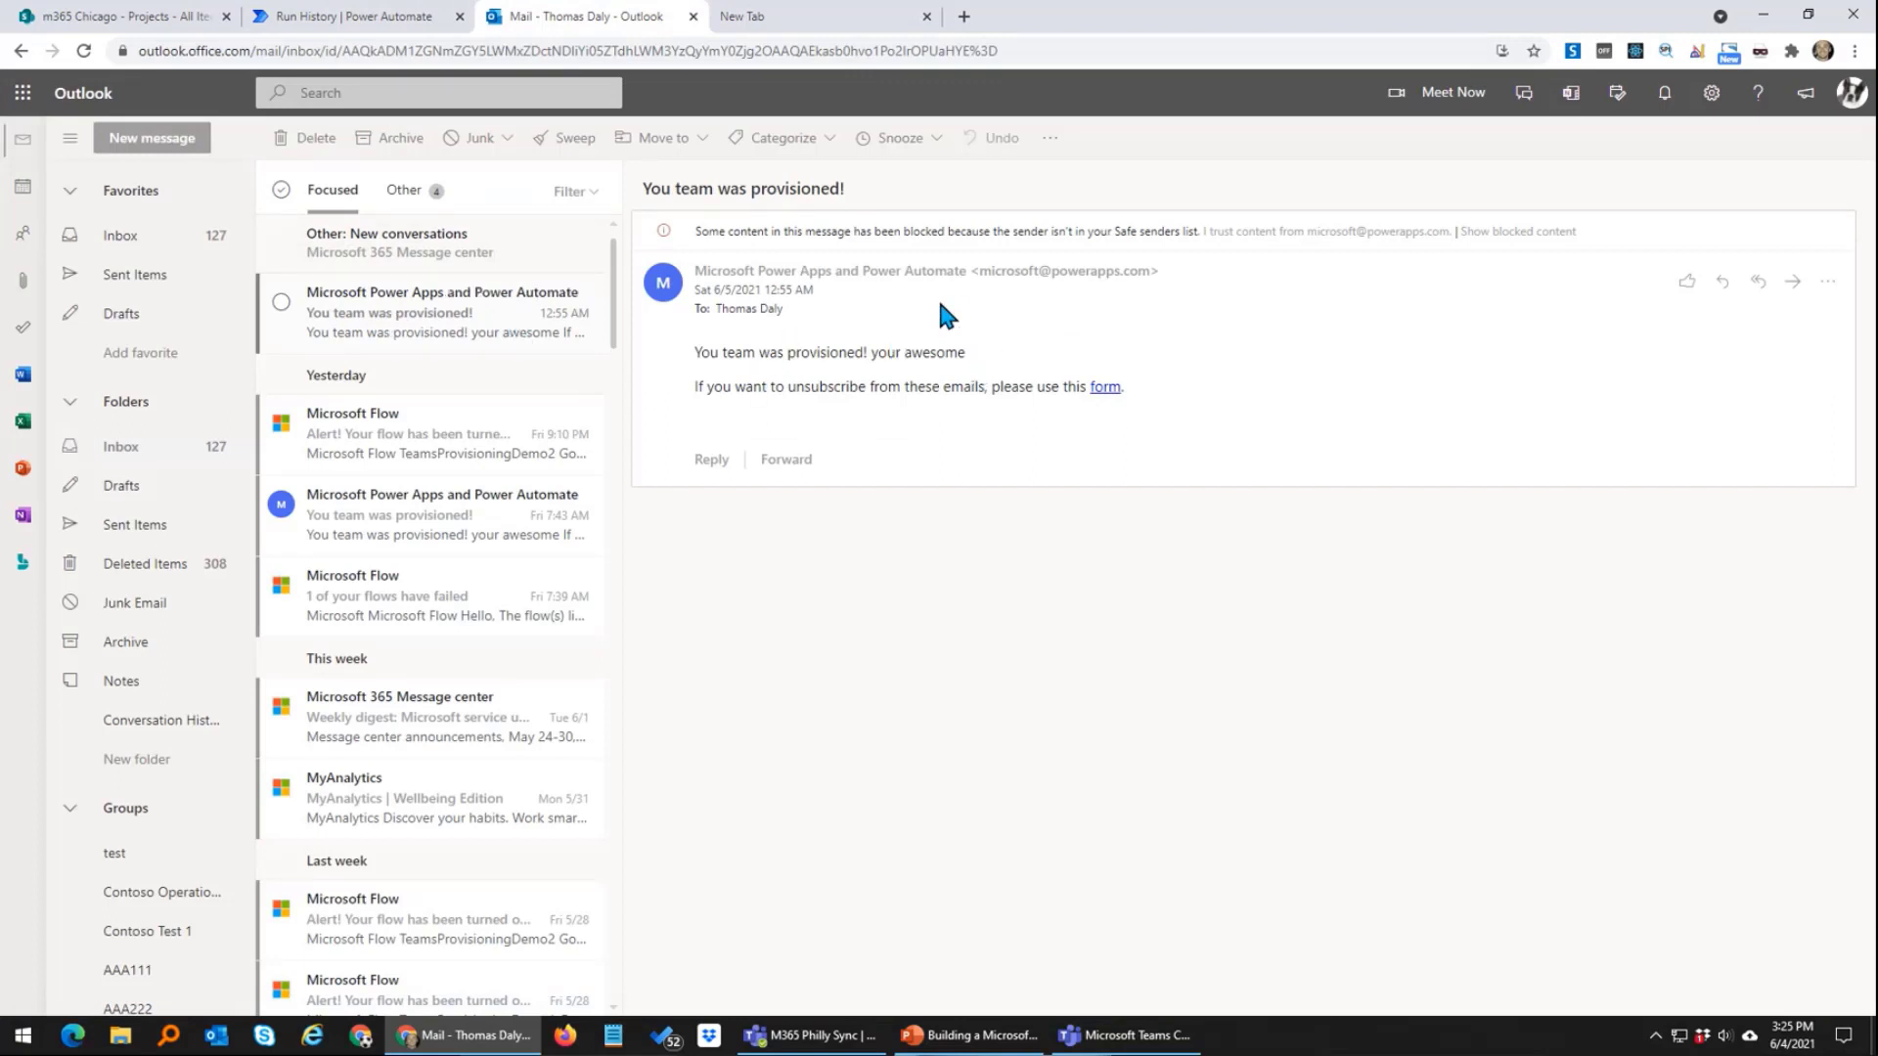
Step: Go through the Microsoft 365 admin center to the Teams admin center and open its Manage teams page
{"action": "left_click", "coordinate": [779, 18]}
{"action": "left_click", "coordinate": [115, 81]}
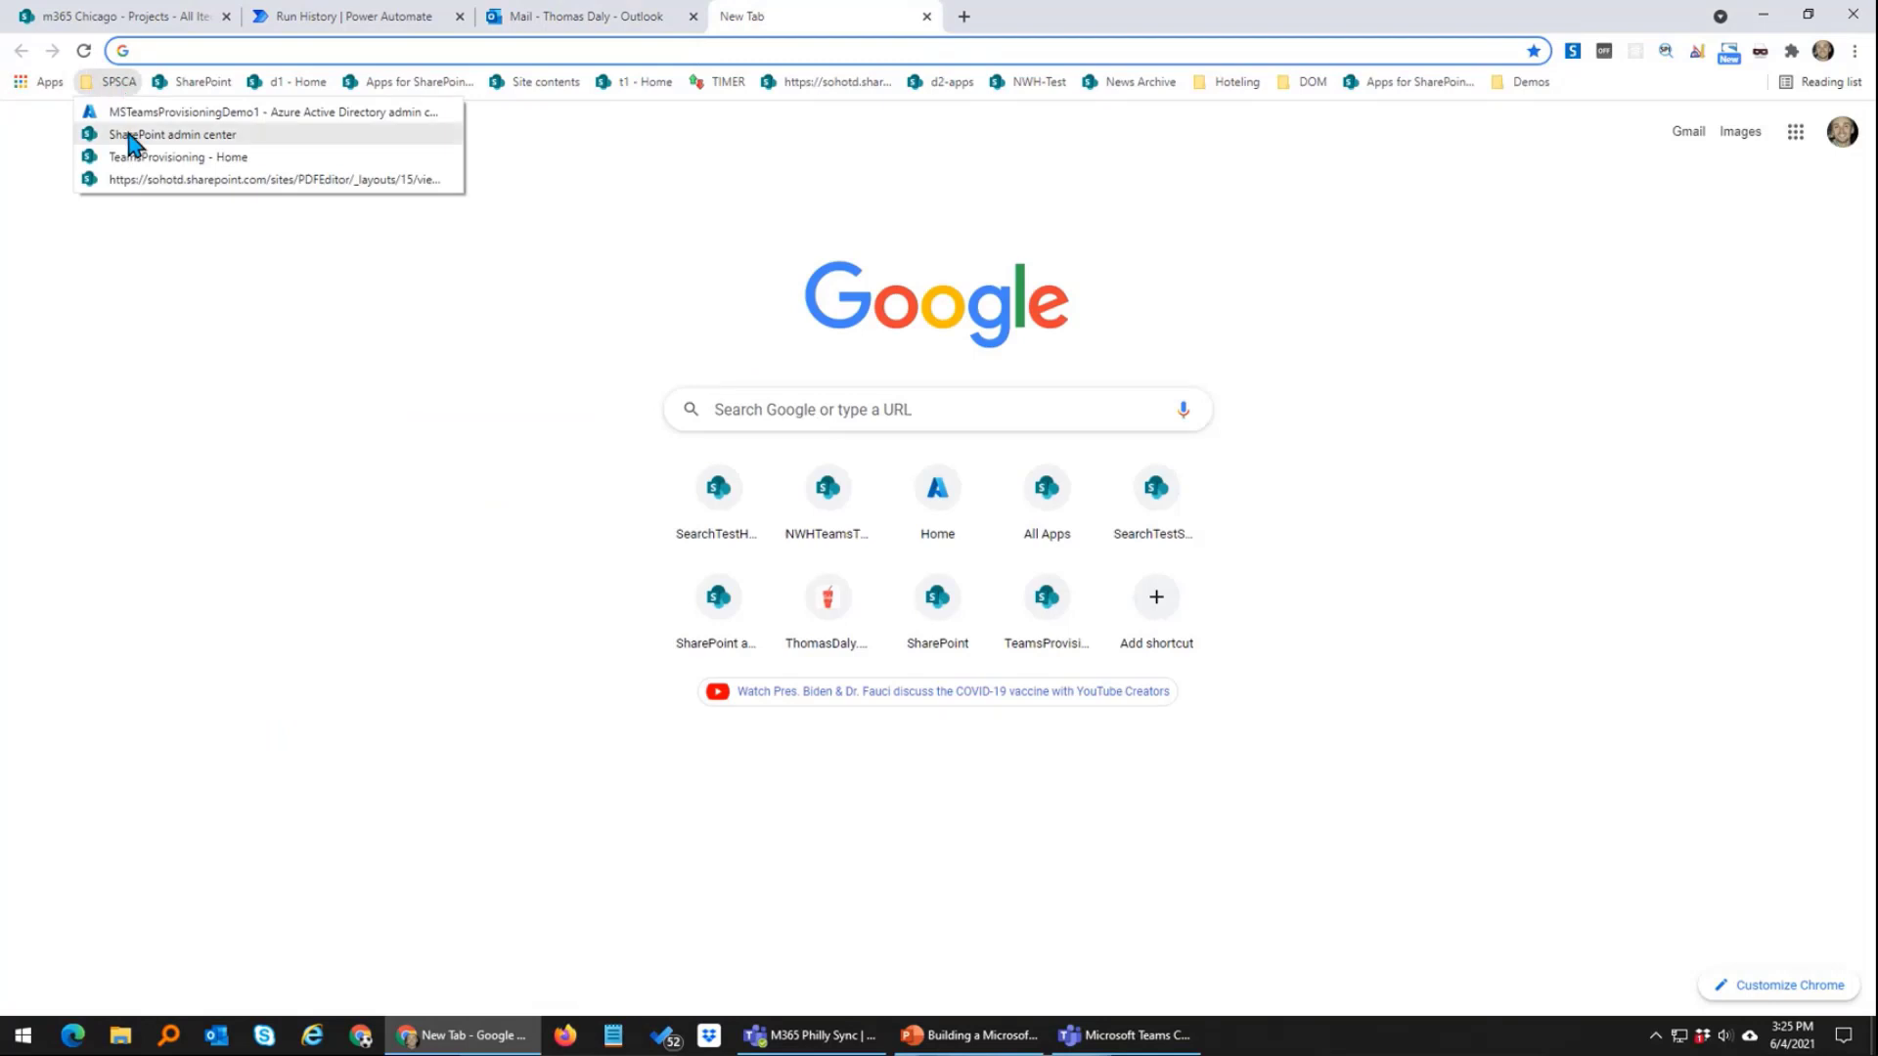
{"action": "key", "text": "Escape"}
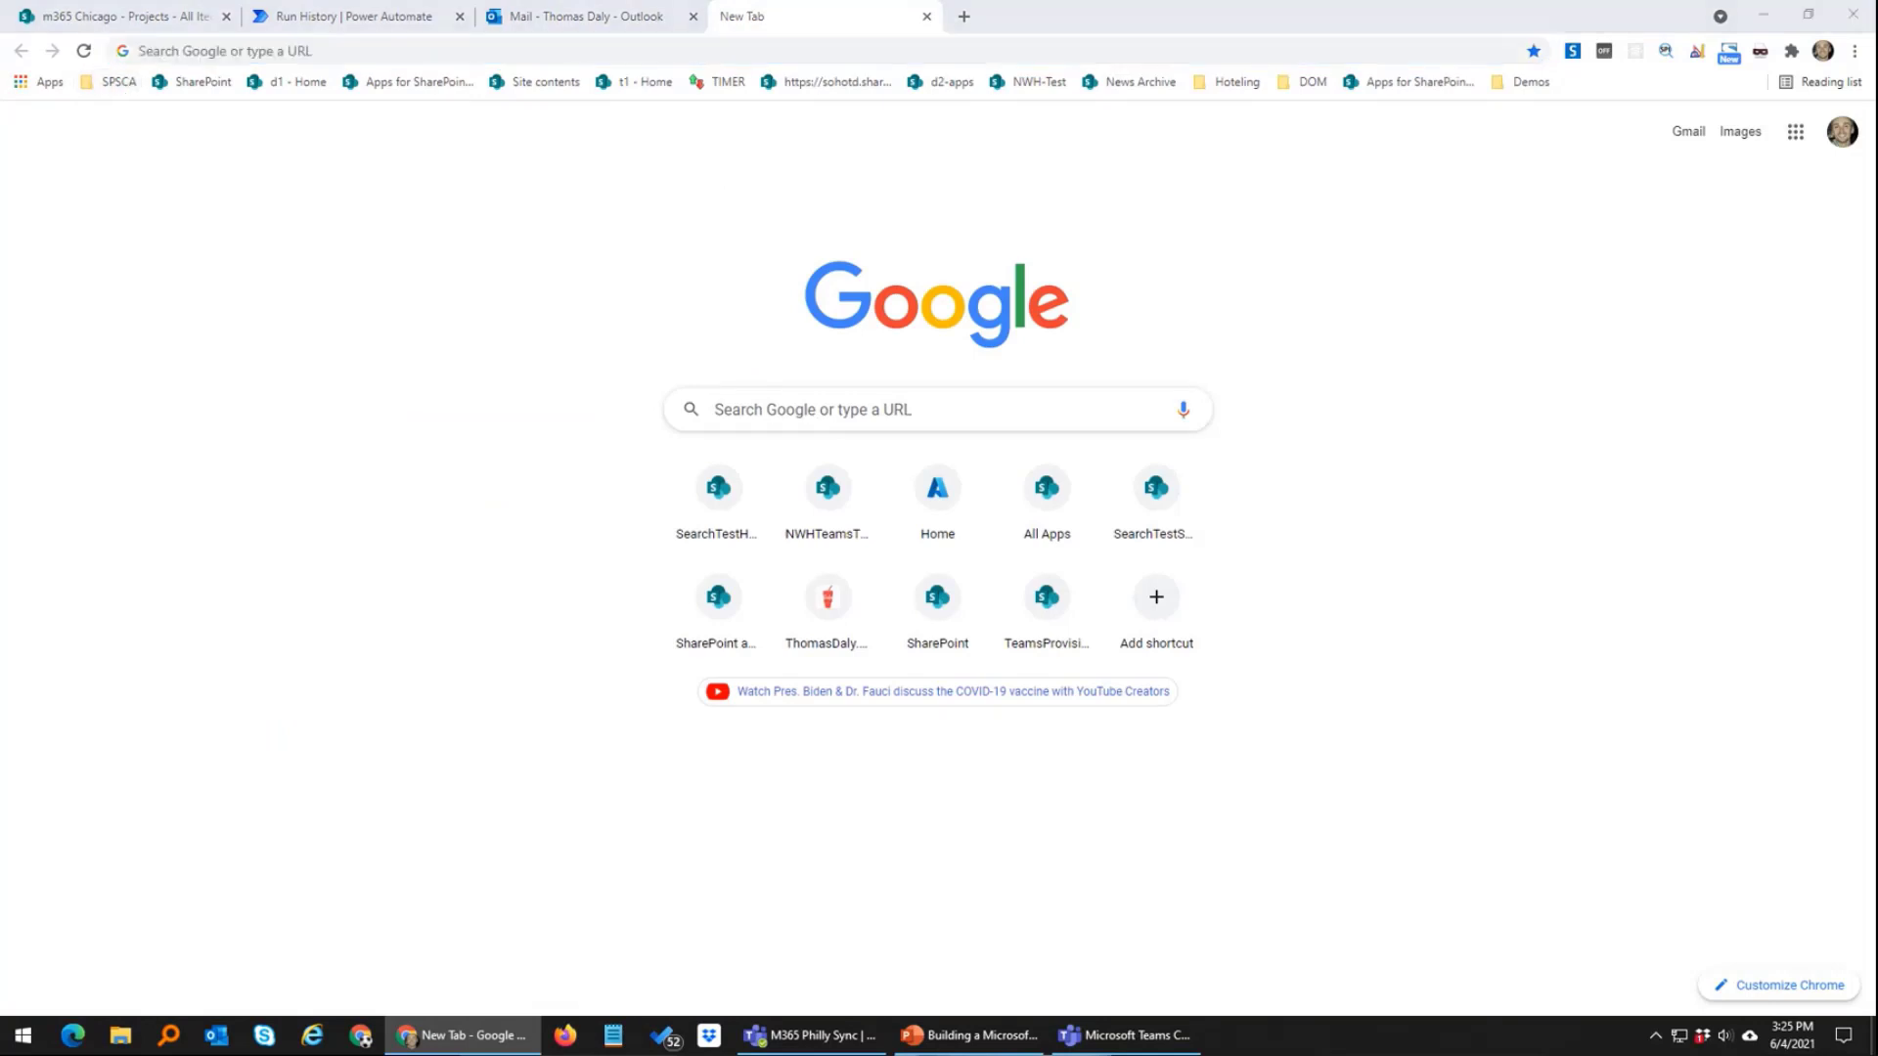
{"action": "left_click", "coordinate": [118, 81]}
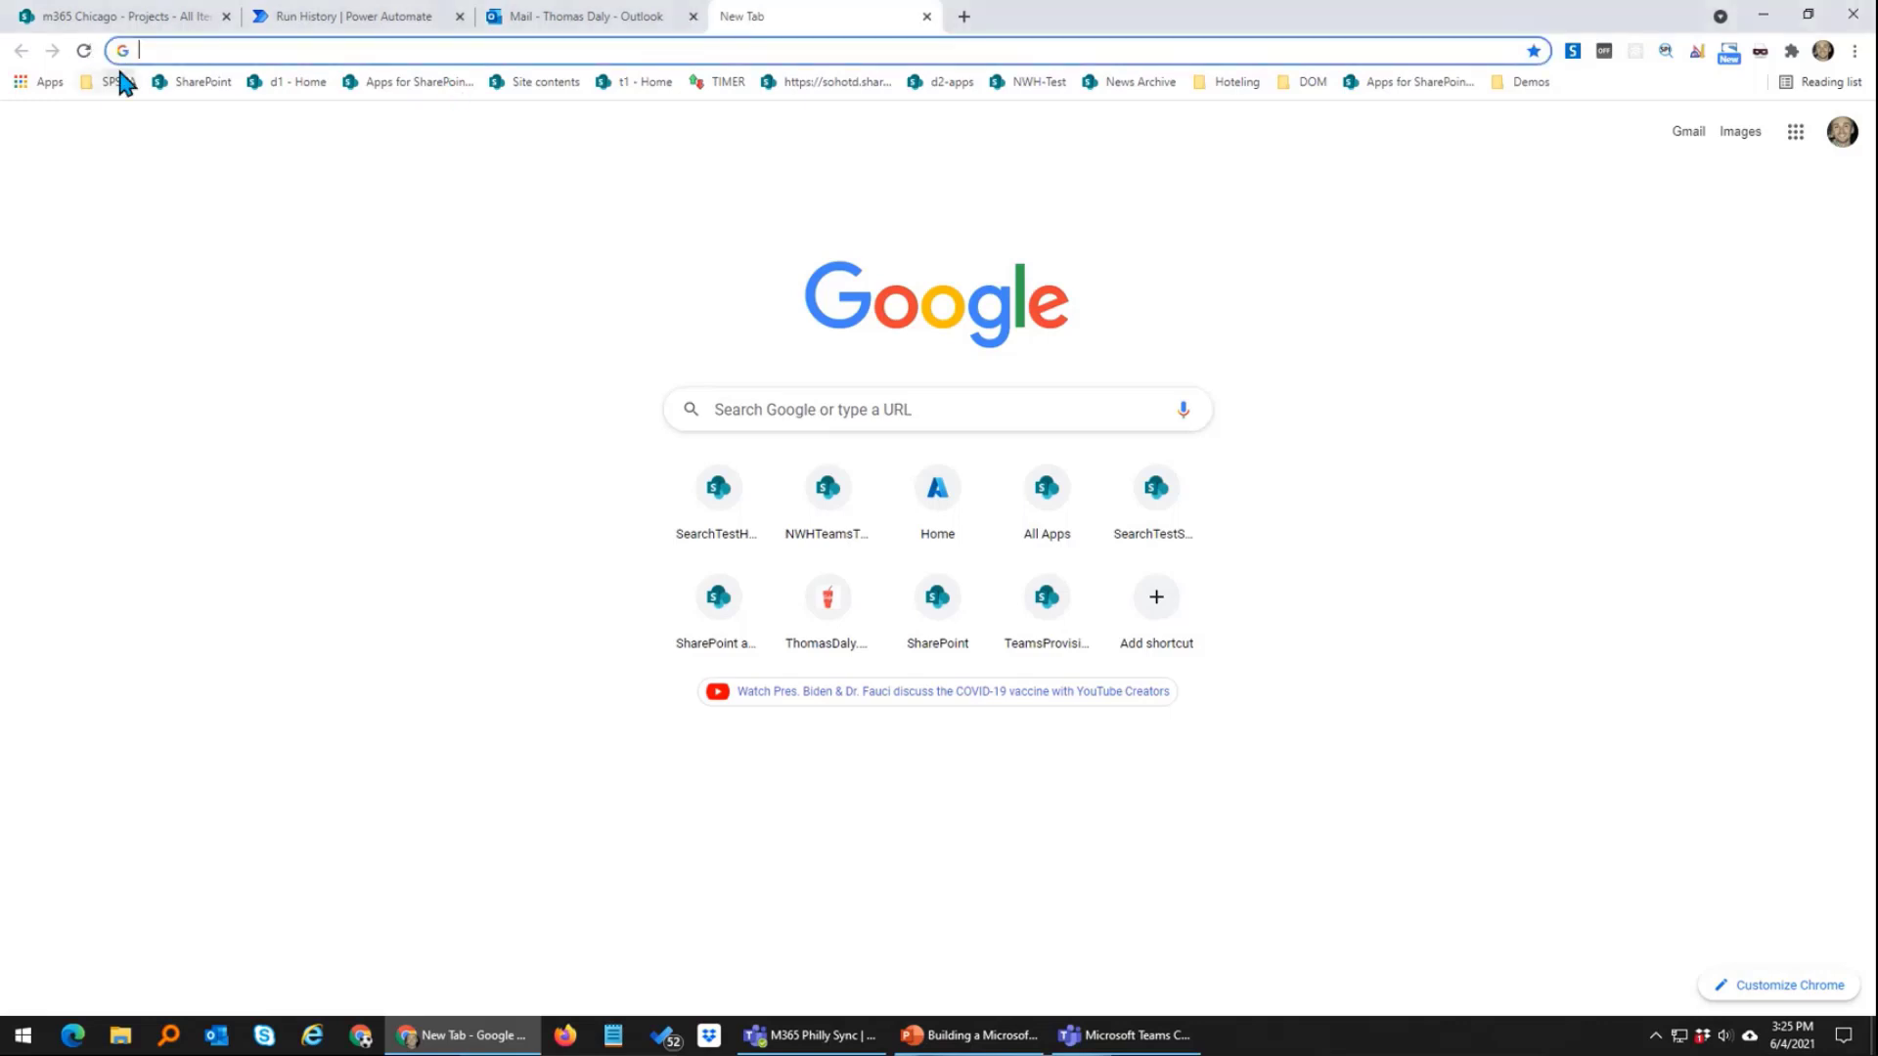
{"action": "left_click", "coordinate": [147, 137]}
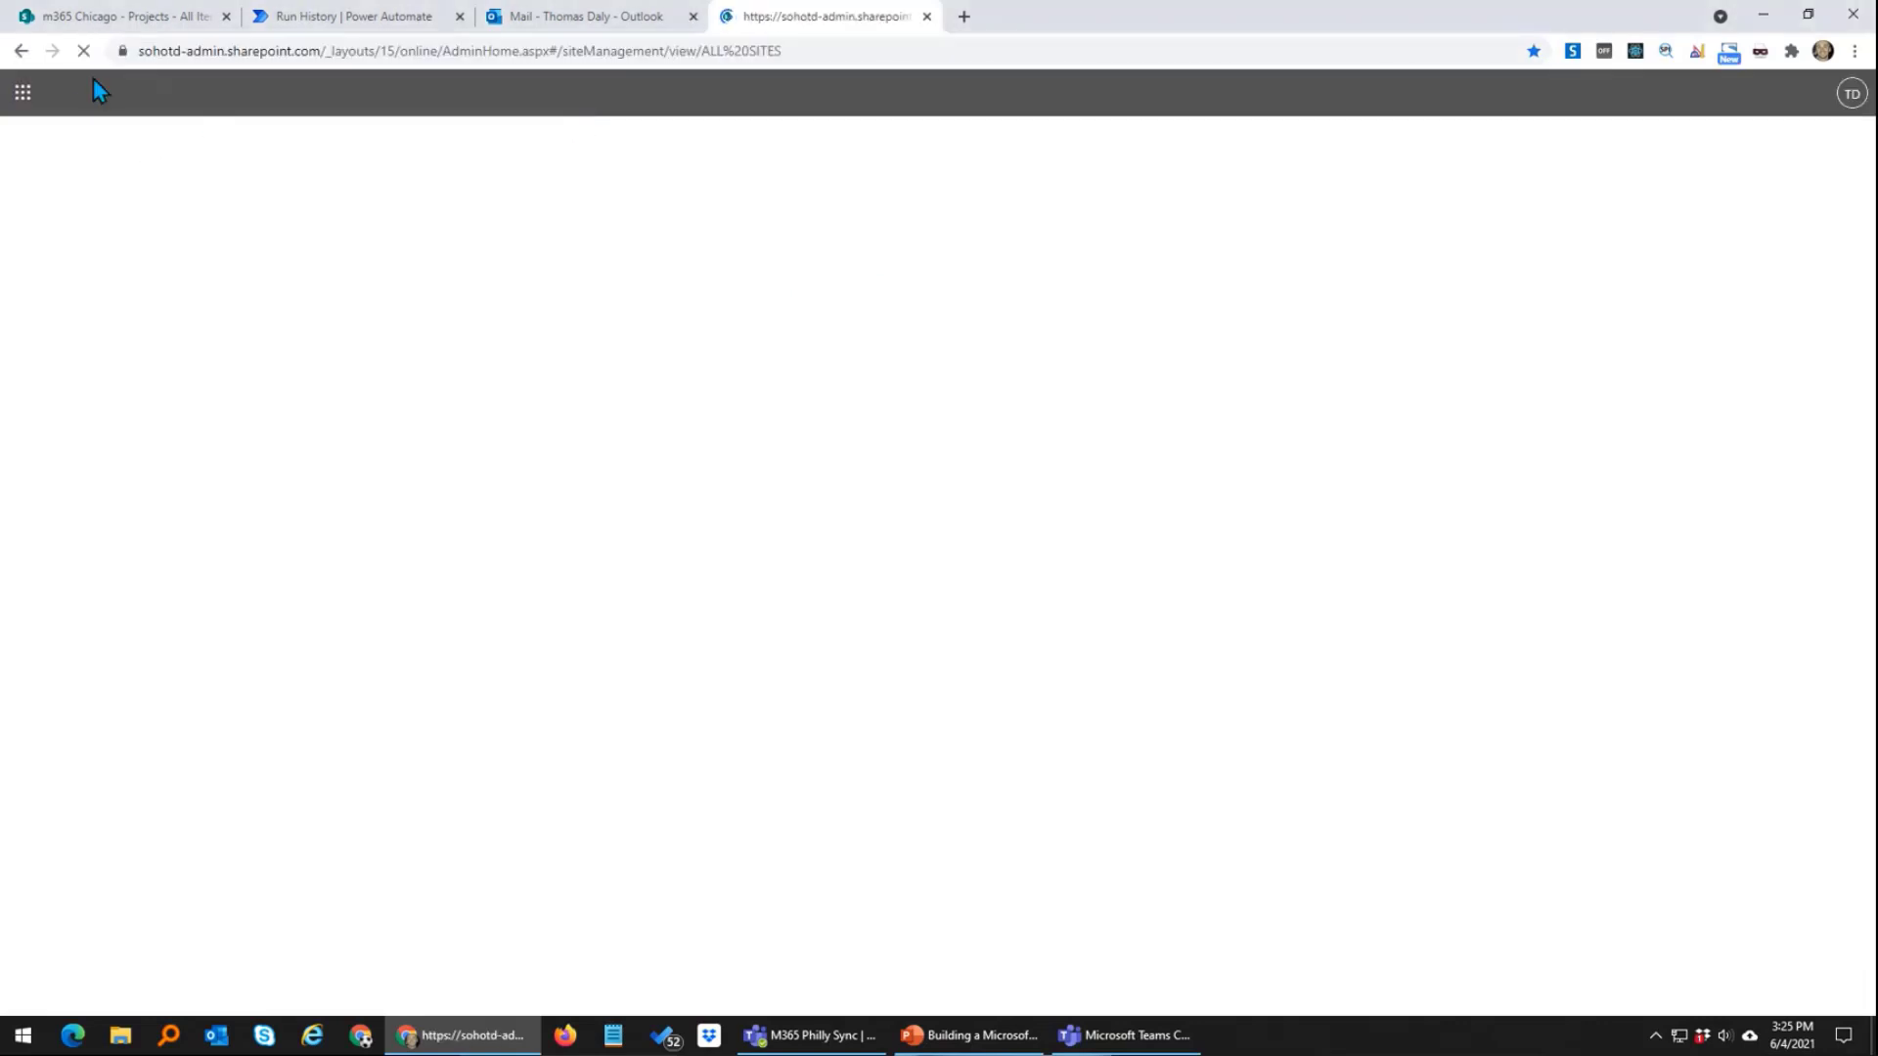
{"action": "left_click", "coordinate": [21, 96]}
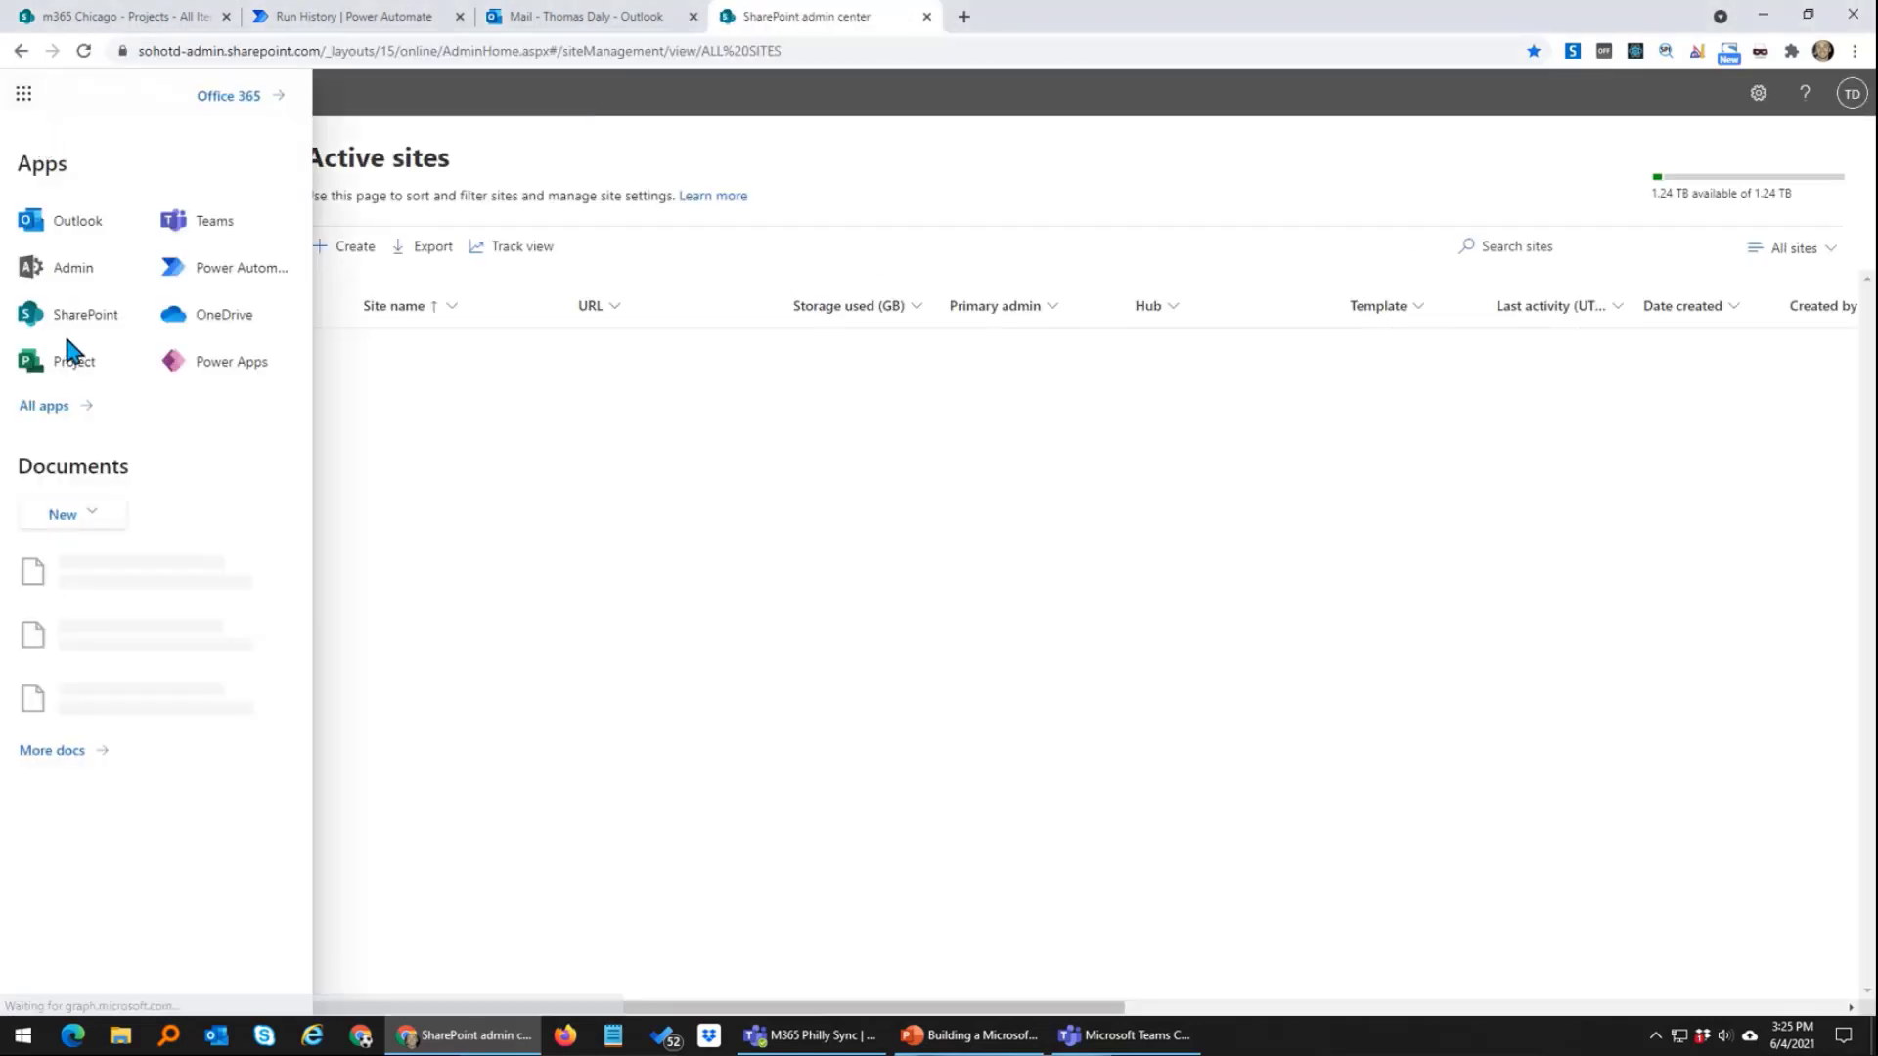
{"action": "left_click", "coordinate": [64, 272]}
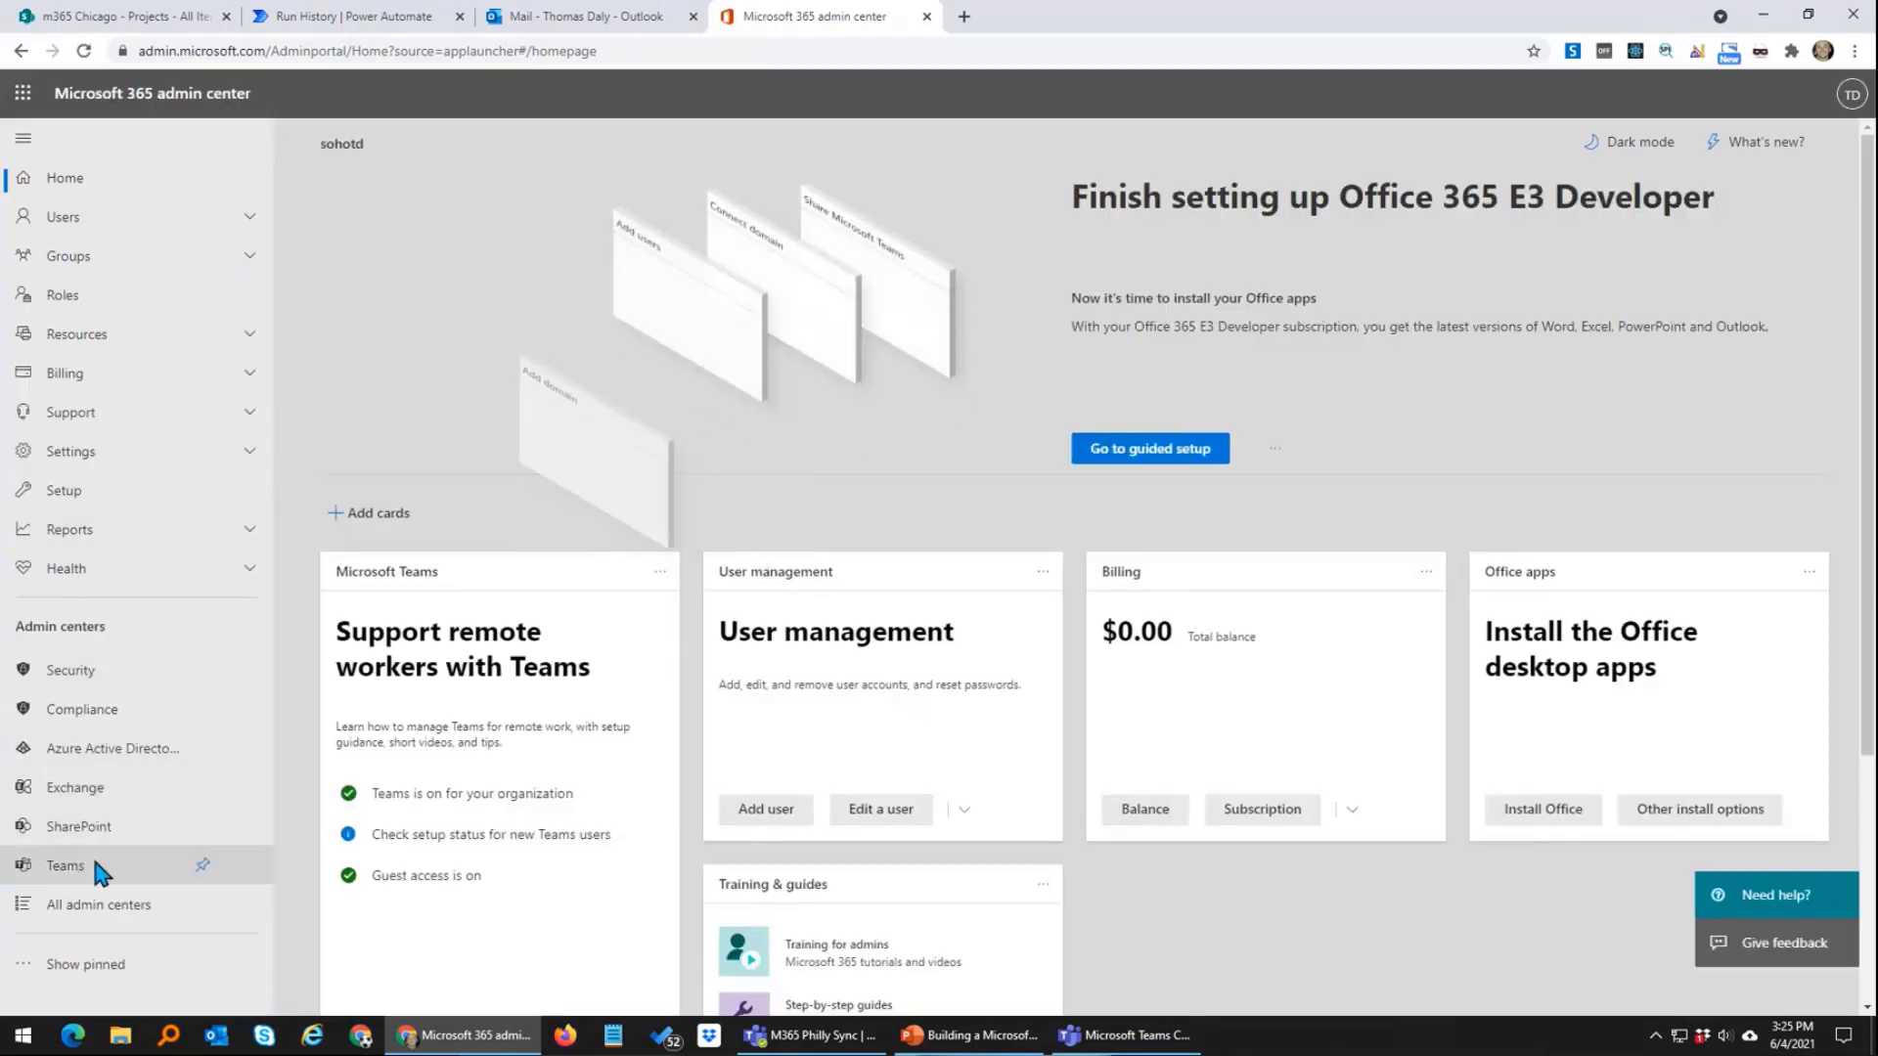
{"action": "left_click", "coordinate": [90, 863]}
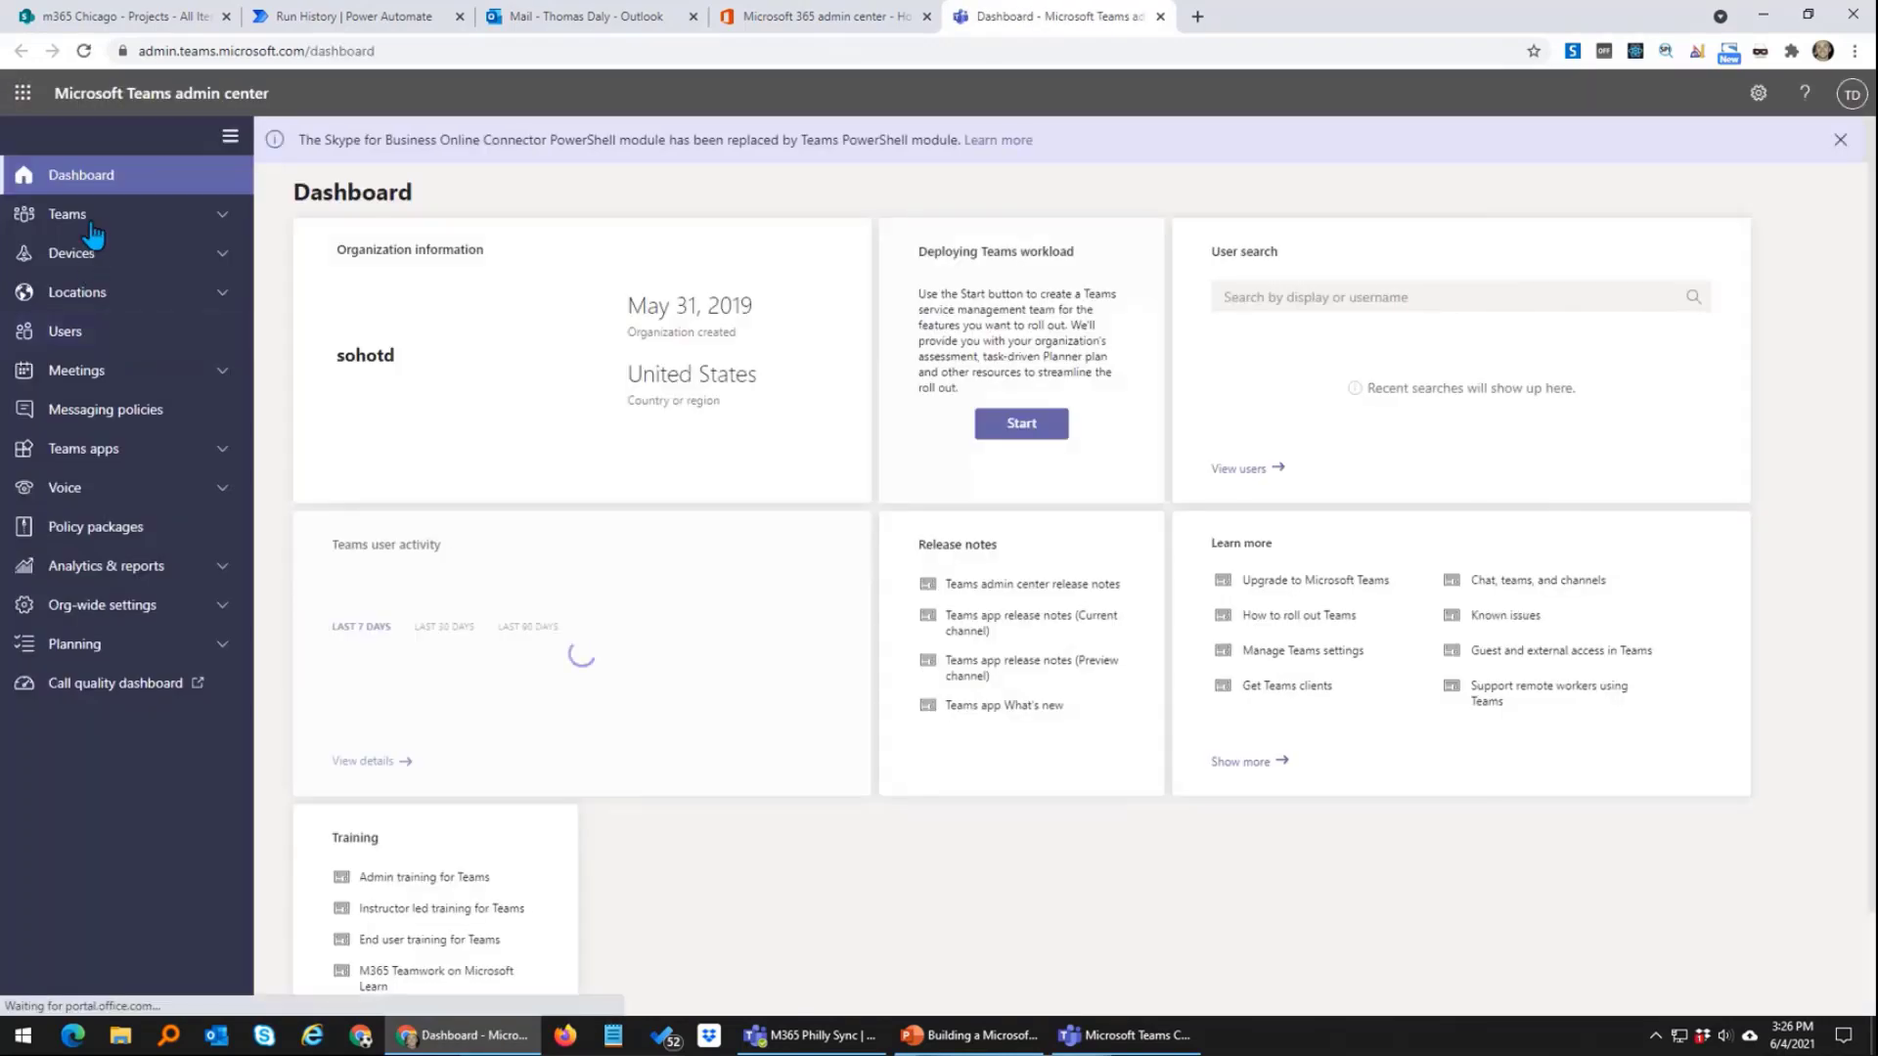
{"action": "left_click", "coordinate": [93, 220]}
{"action": "left_click", "coordinate": [98, 255]}
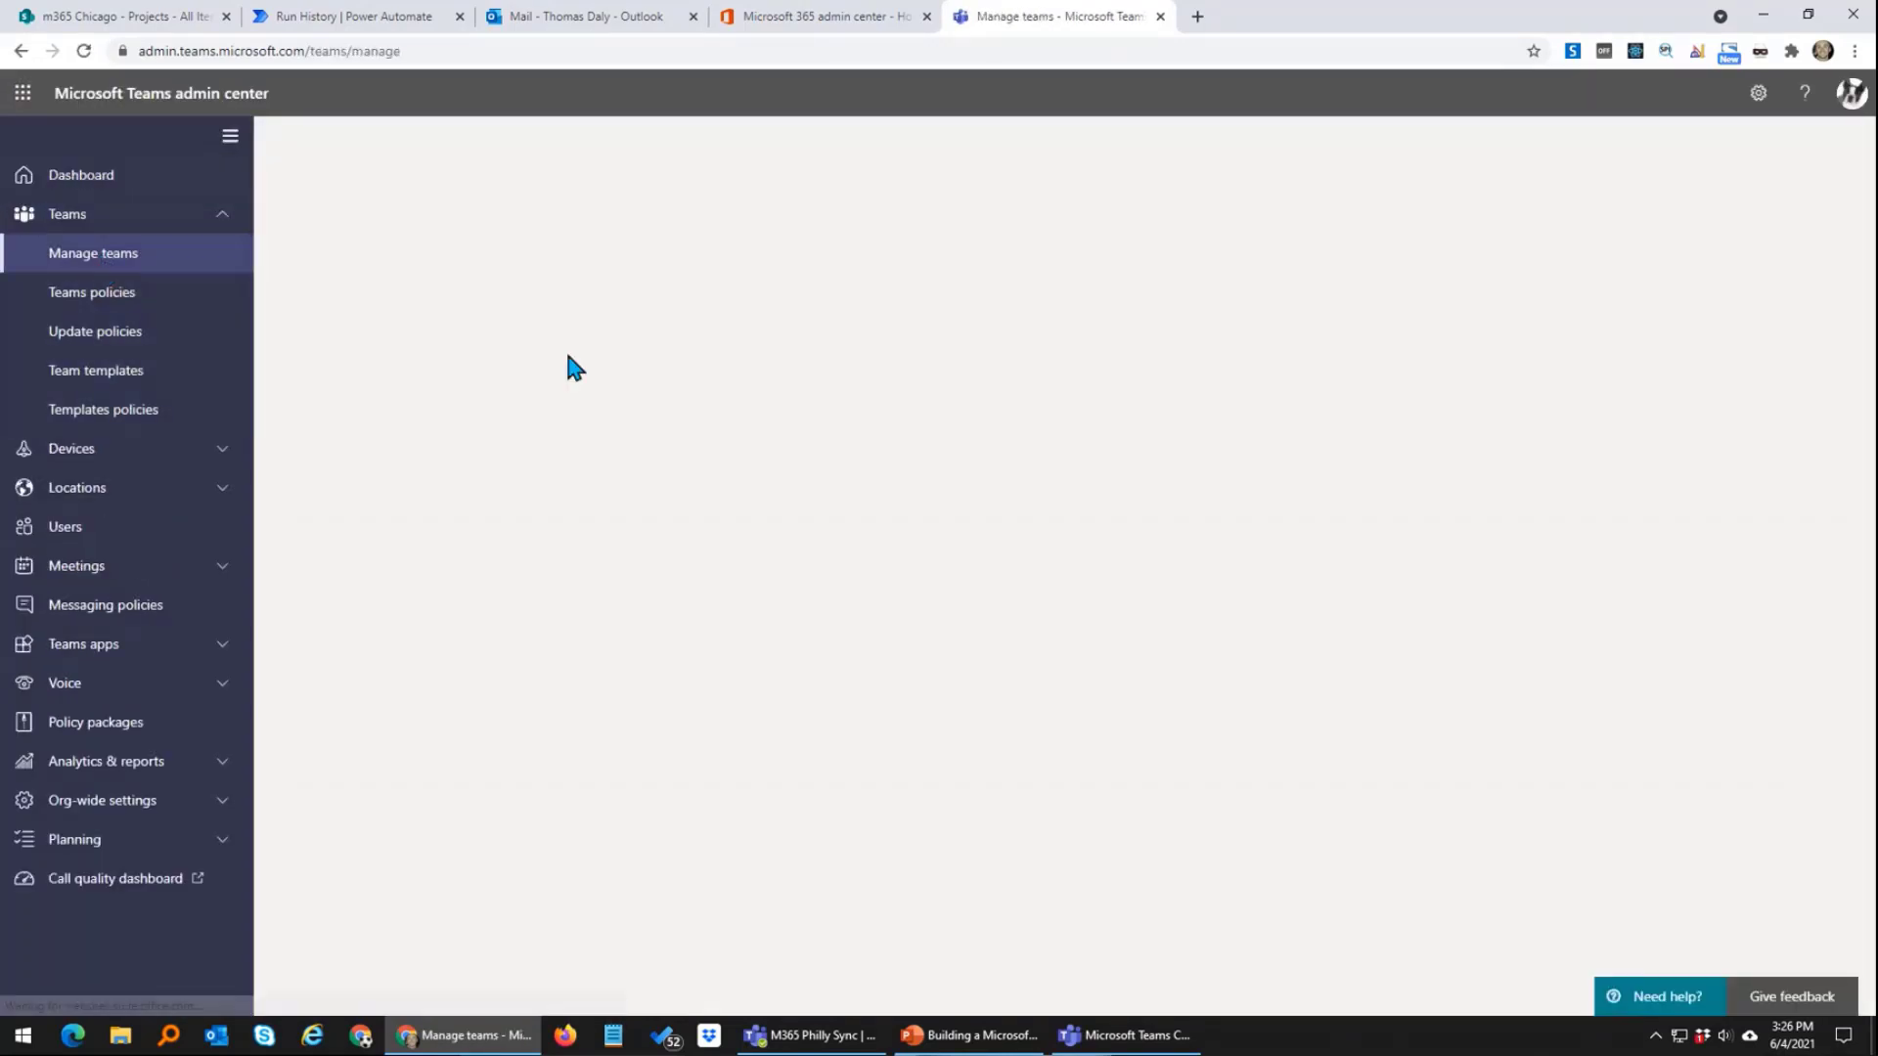
Step: Search the teams list for "za" and open the za1 team to check its members and their roles
{"action": "left_click", "coordinate": [1555, 520]}
{"action": "type", "text": "za"}
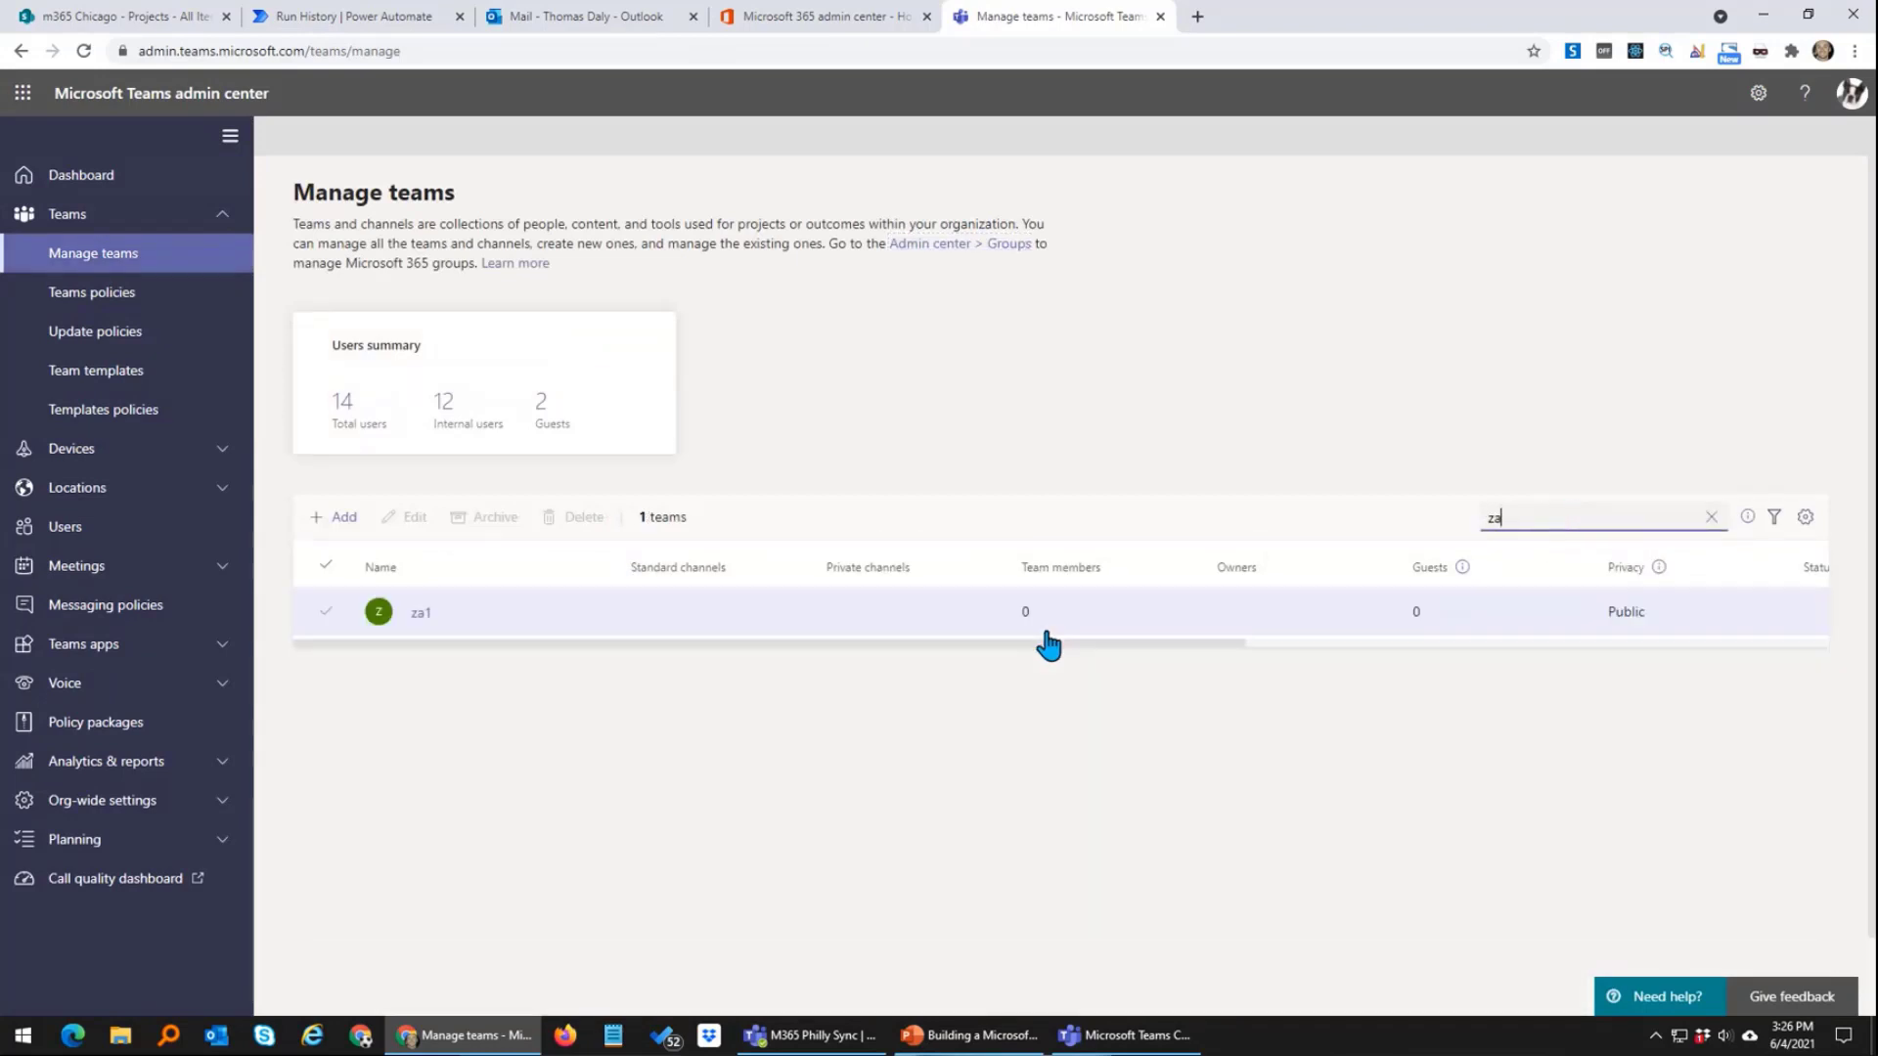
{"action": "left_click", "coordinate": [1027, 622]}
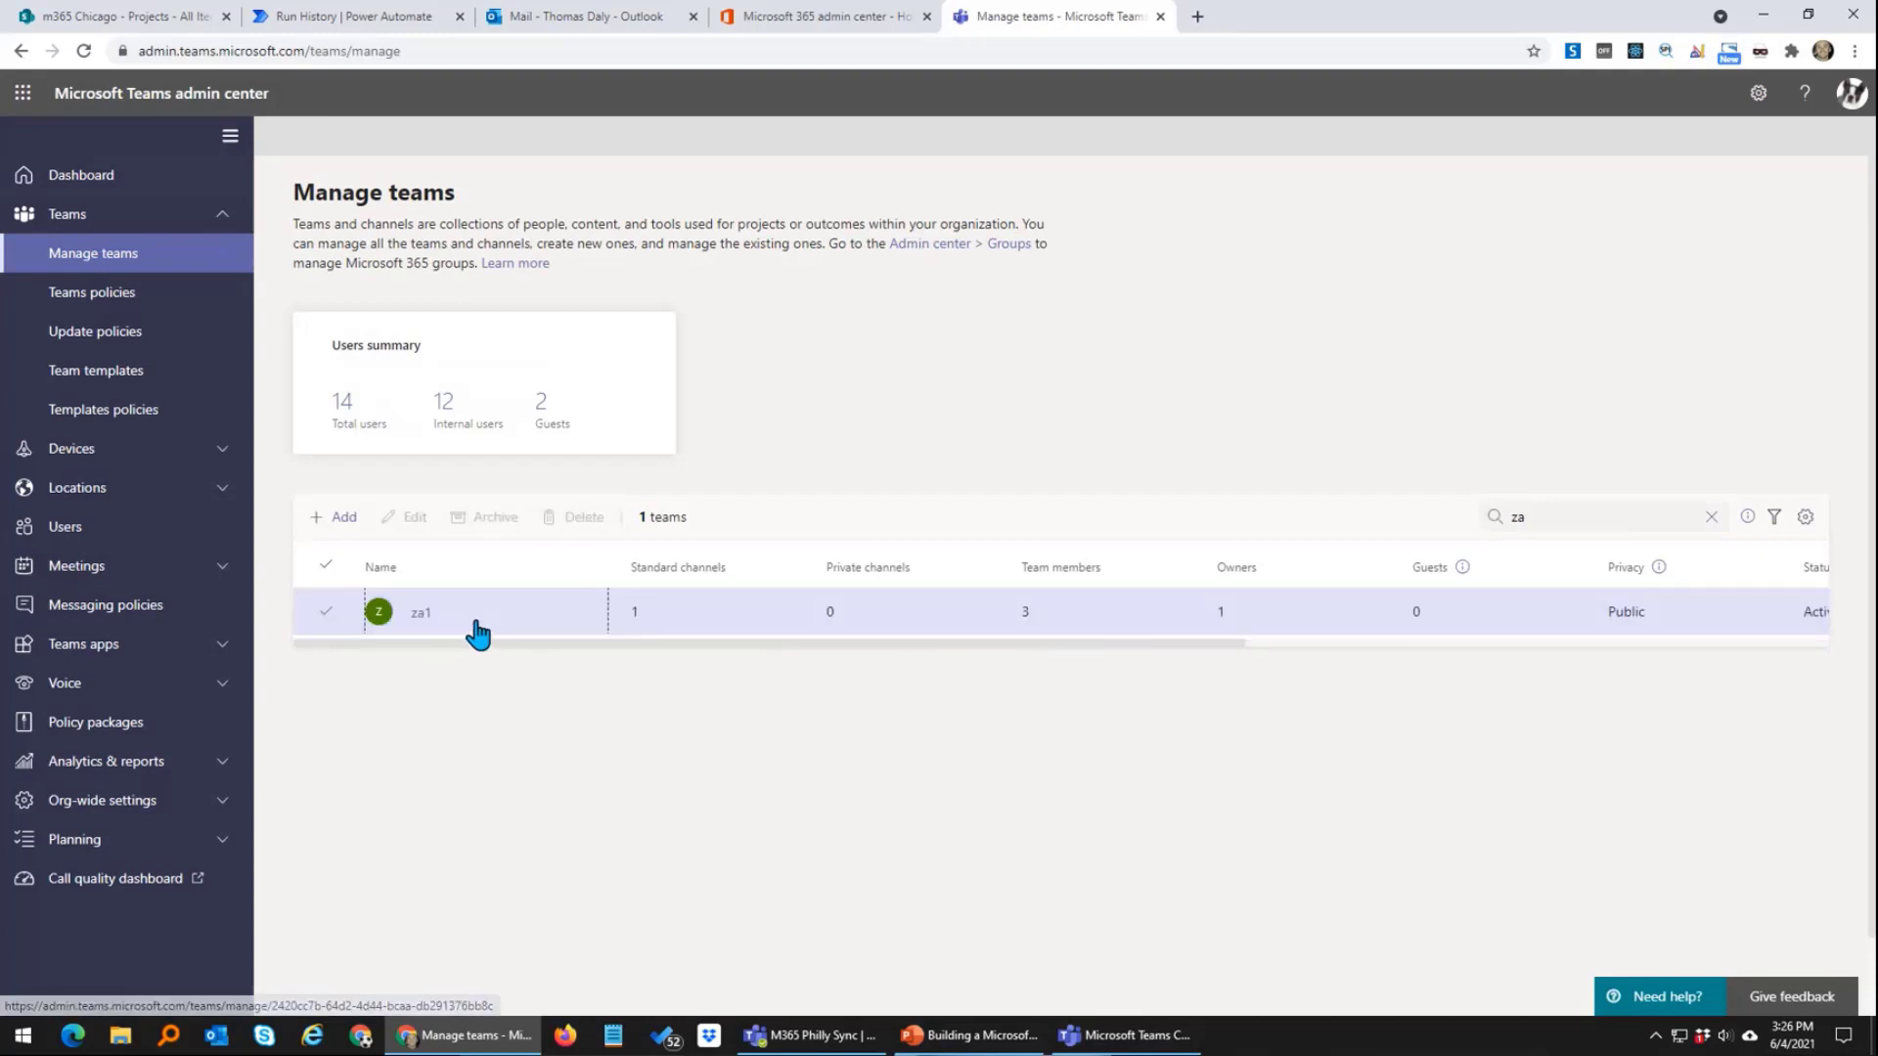
{"action": "left_click", "coordinate": [428, 615]}
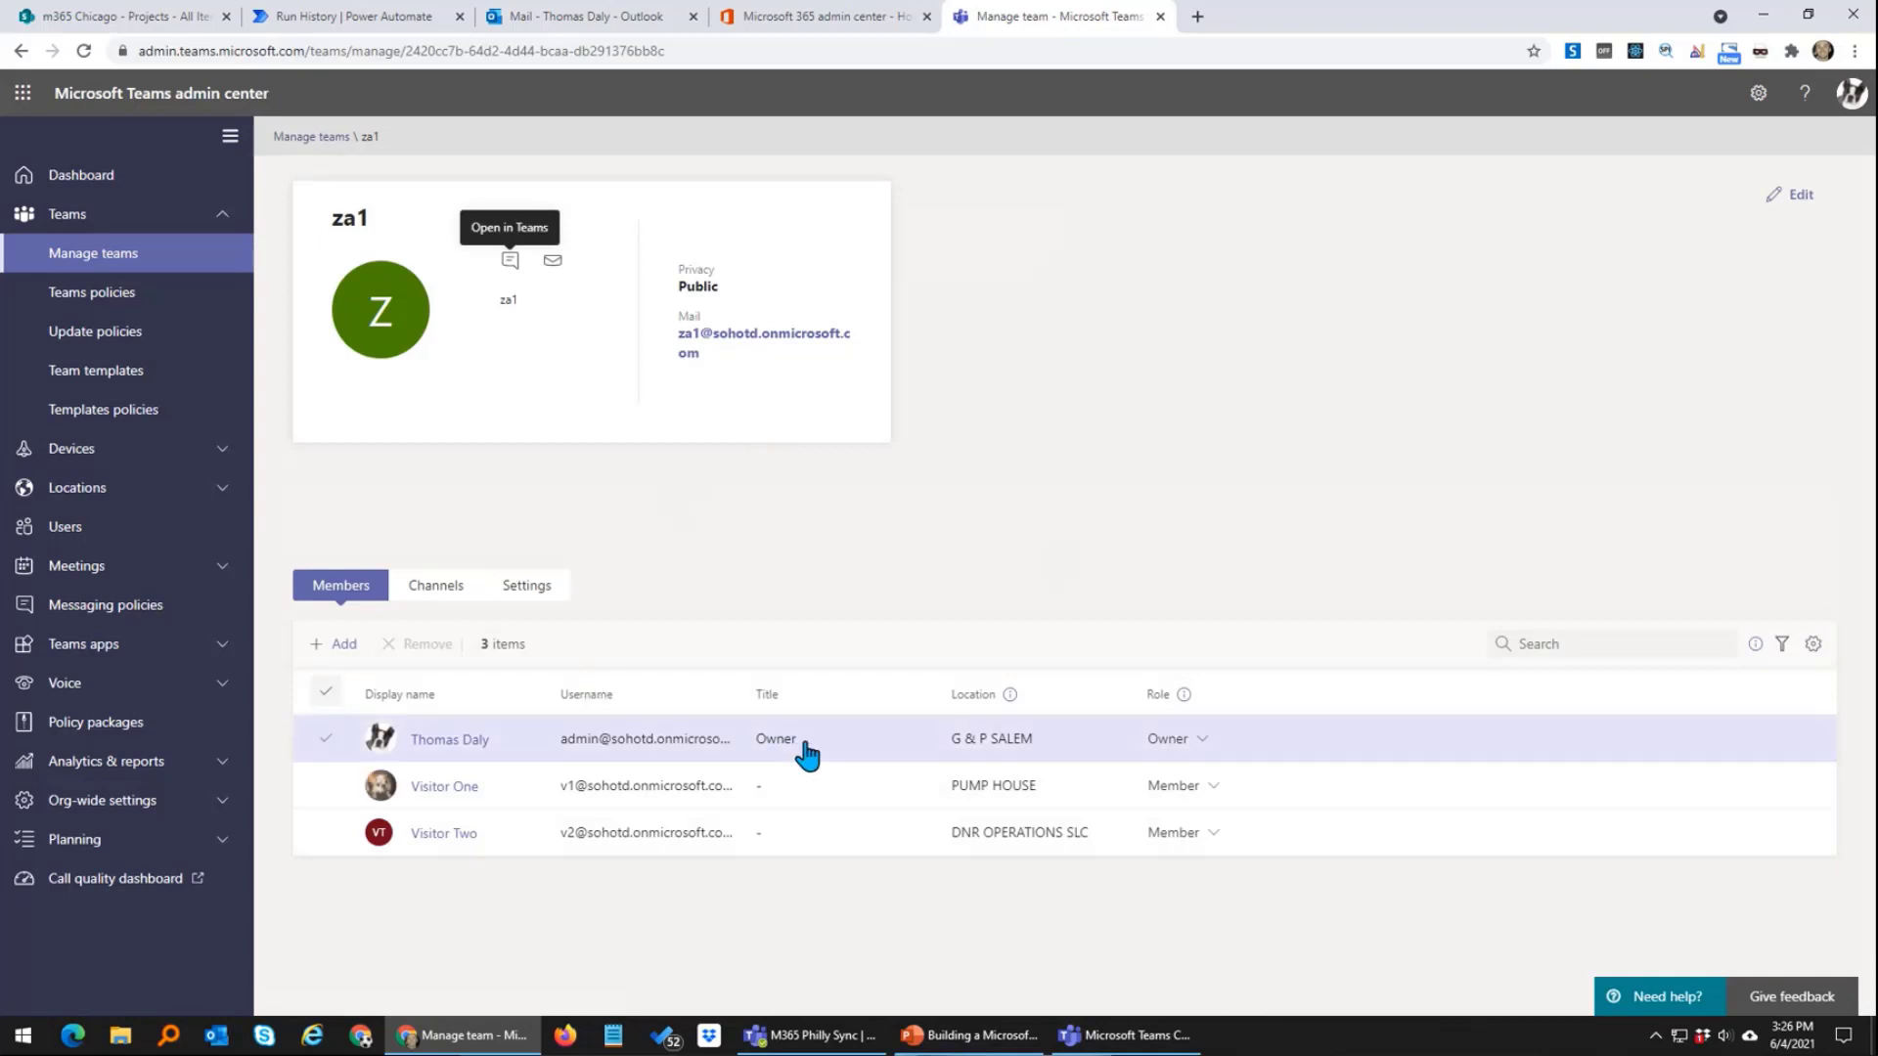
{"action": "left_click", "coordinate": [802, 786]}
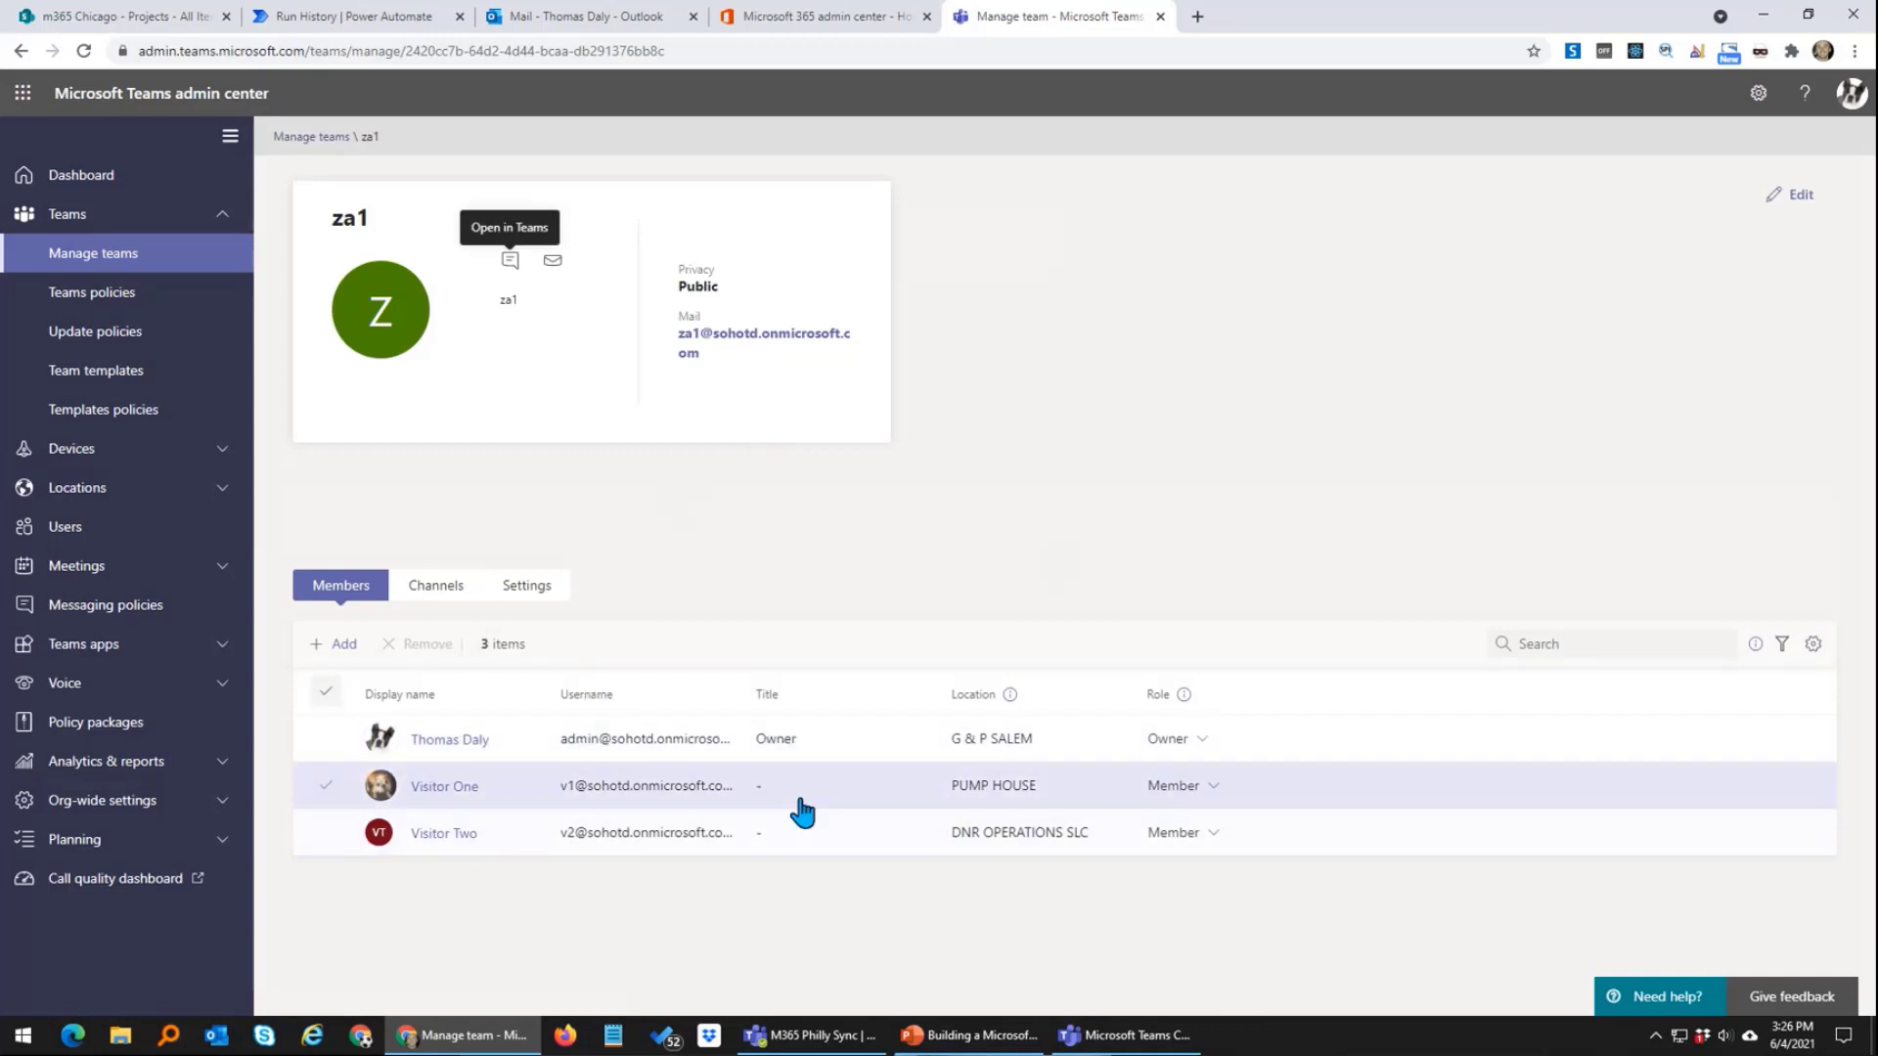
{"action": "left_click", "coordinate": [789, 800]}
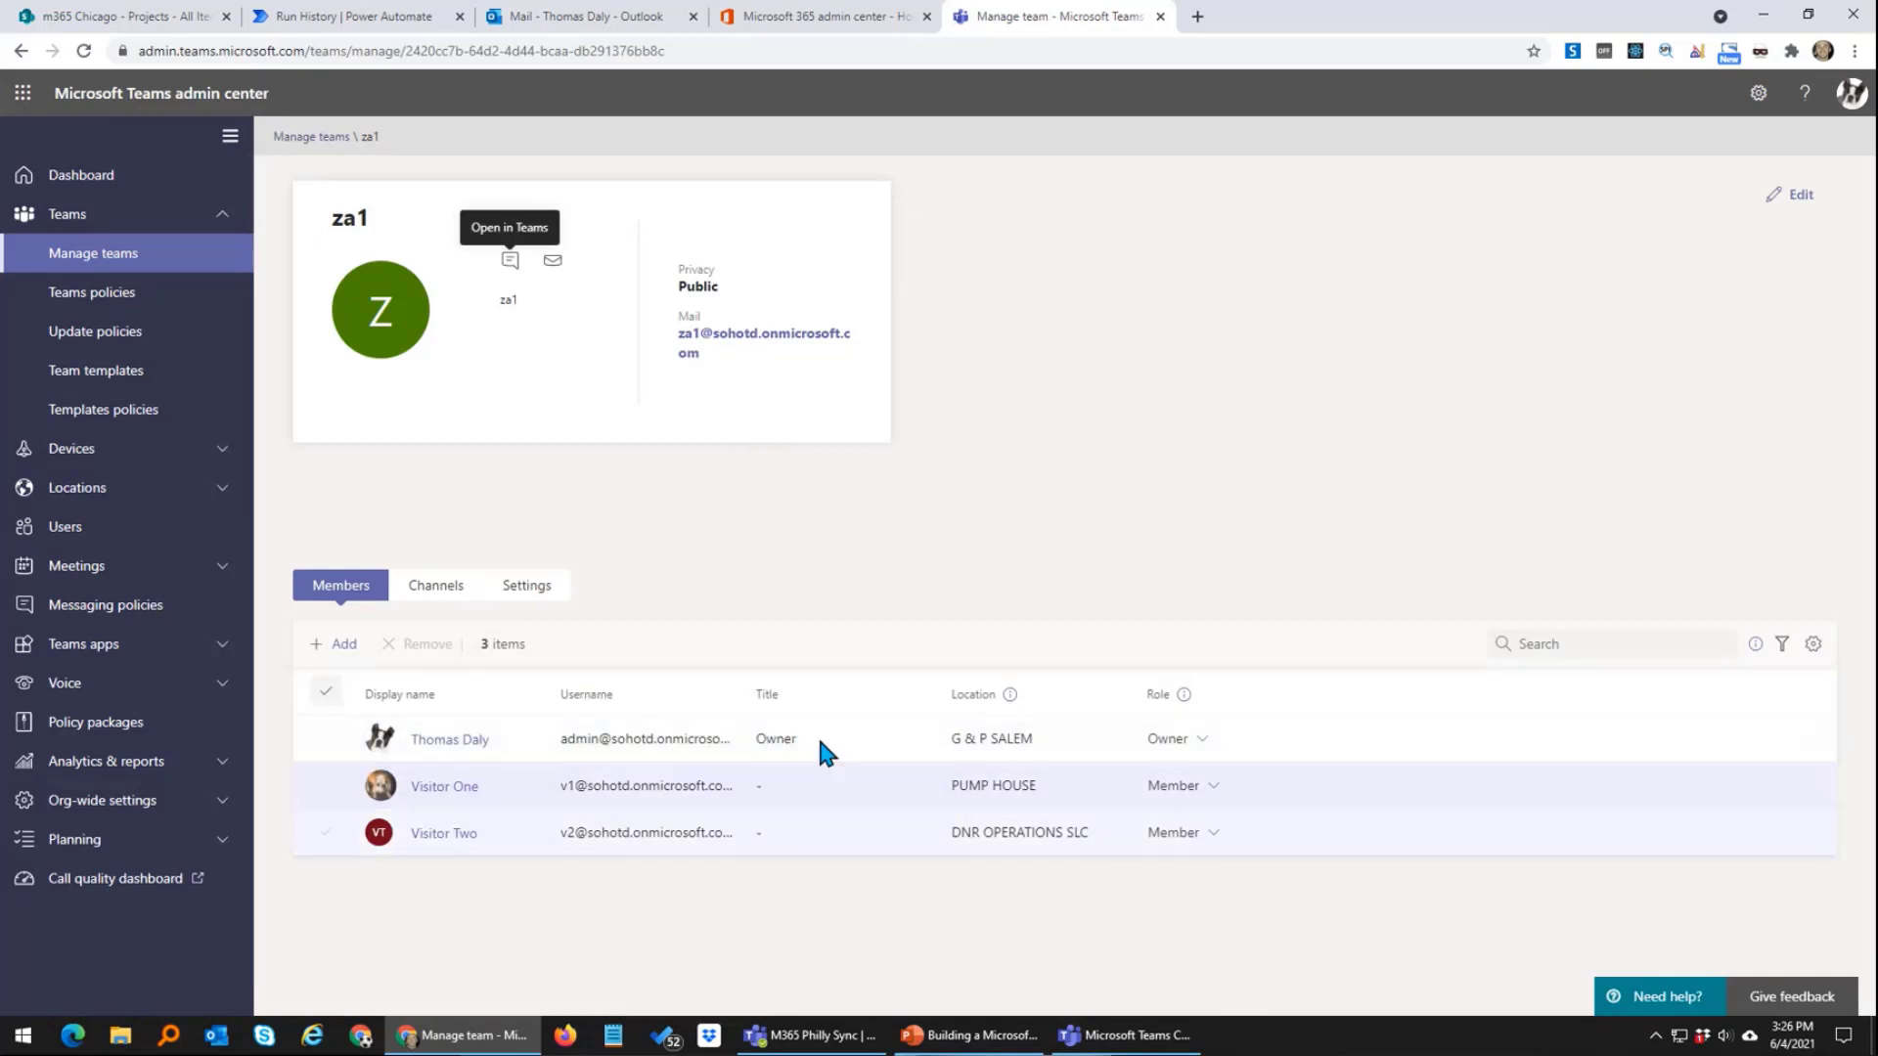
Step: Revisit the Outlook notification, return to the Power Automate flow run, and collapse the Create a team details
{"action": "left_click", "coordinate": [818, 20]}
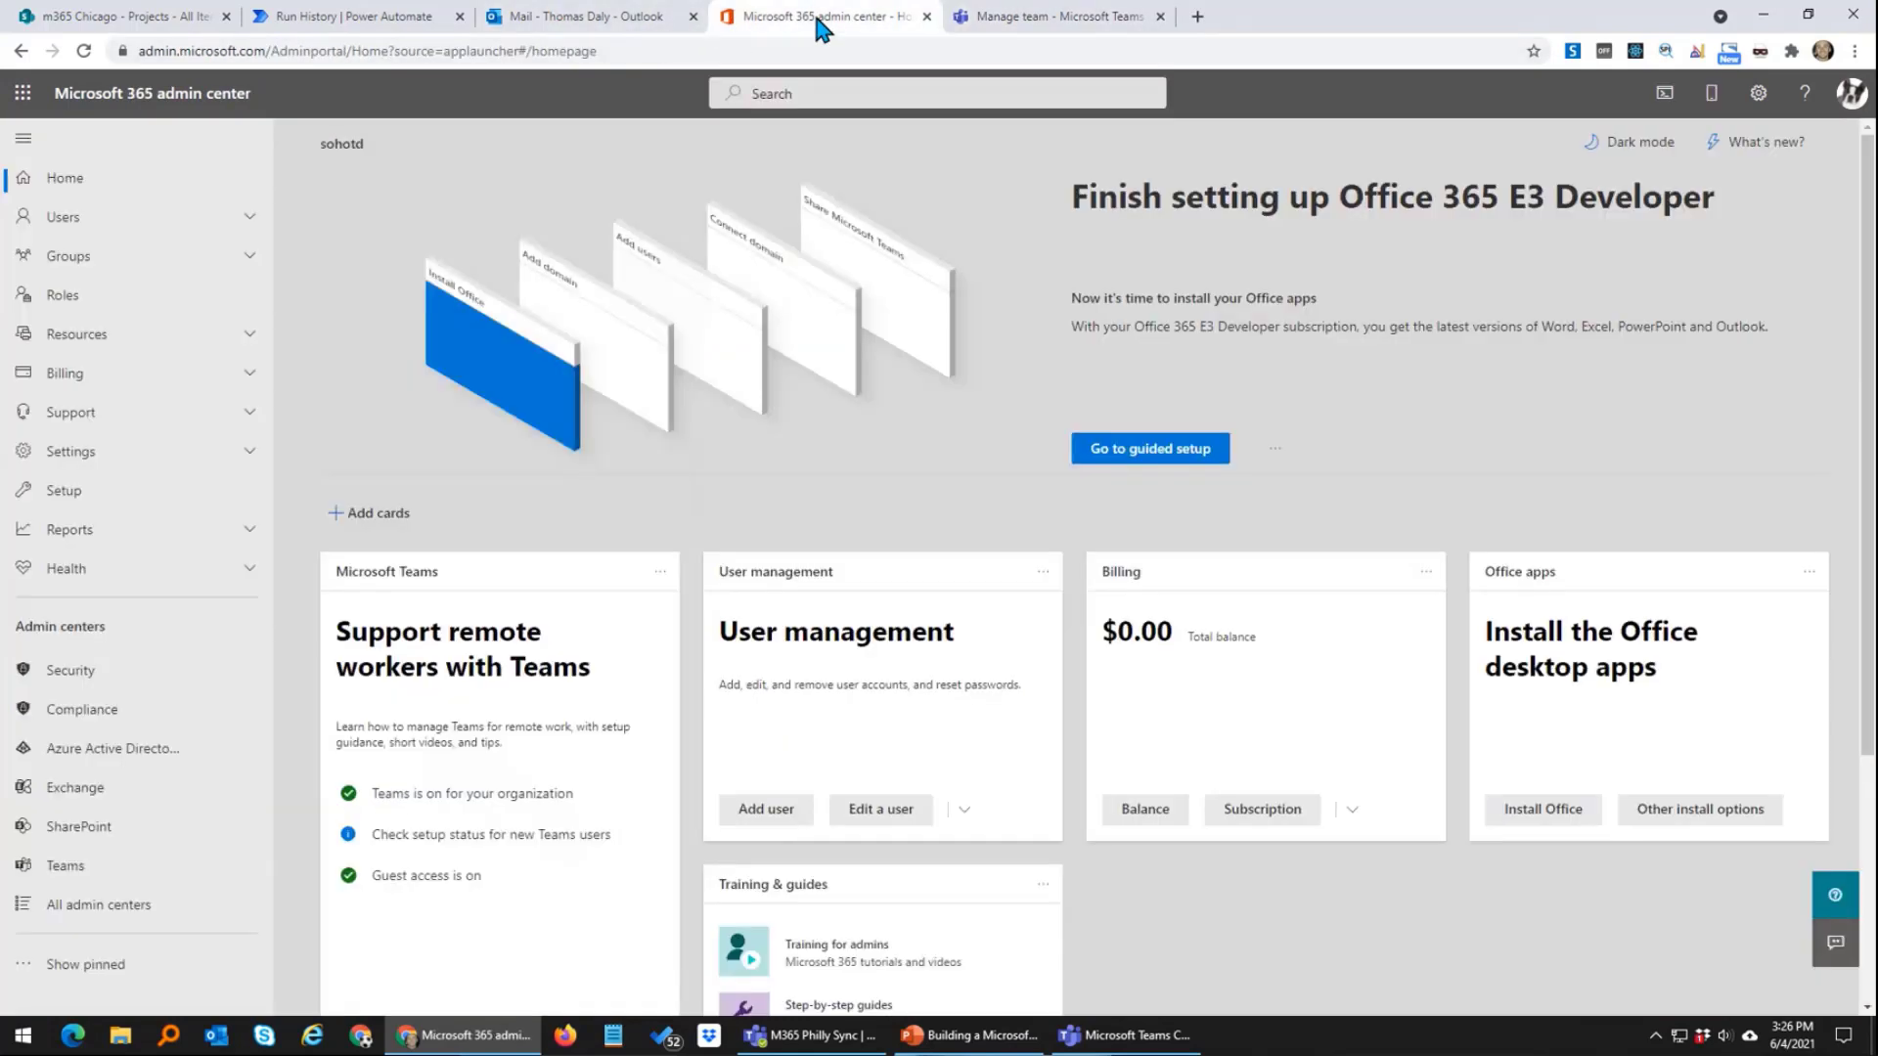
{"action": "left_click", "coordinate": [552, 18]}
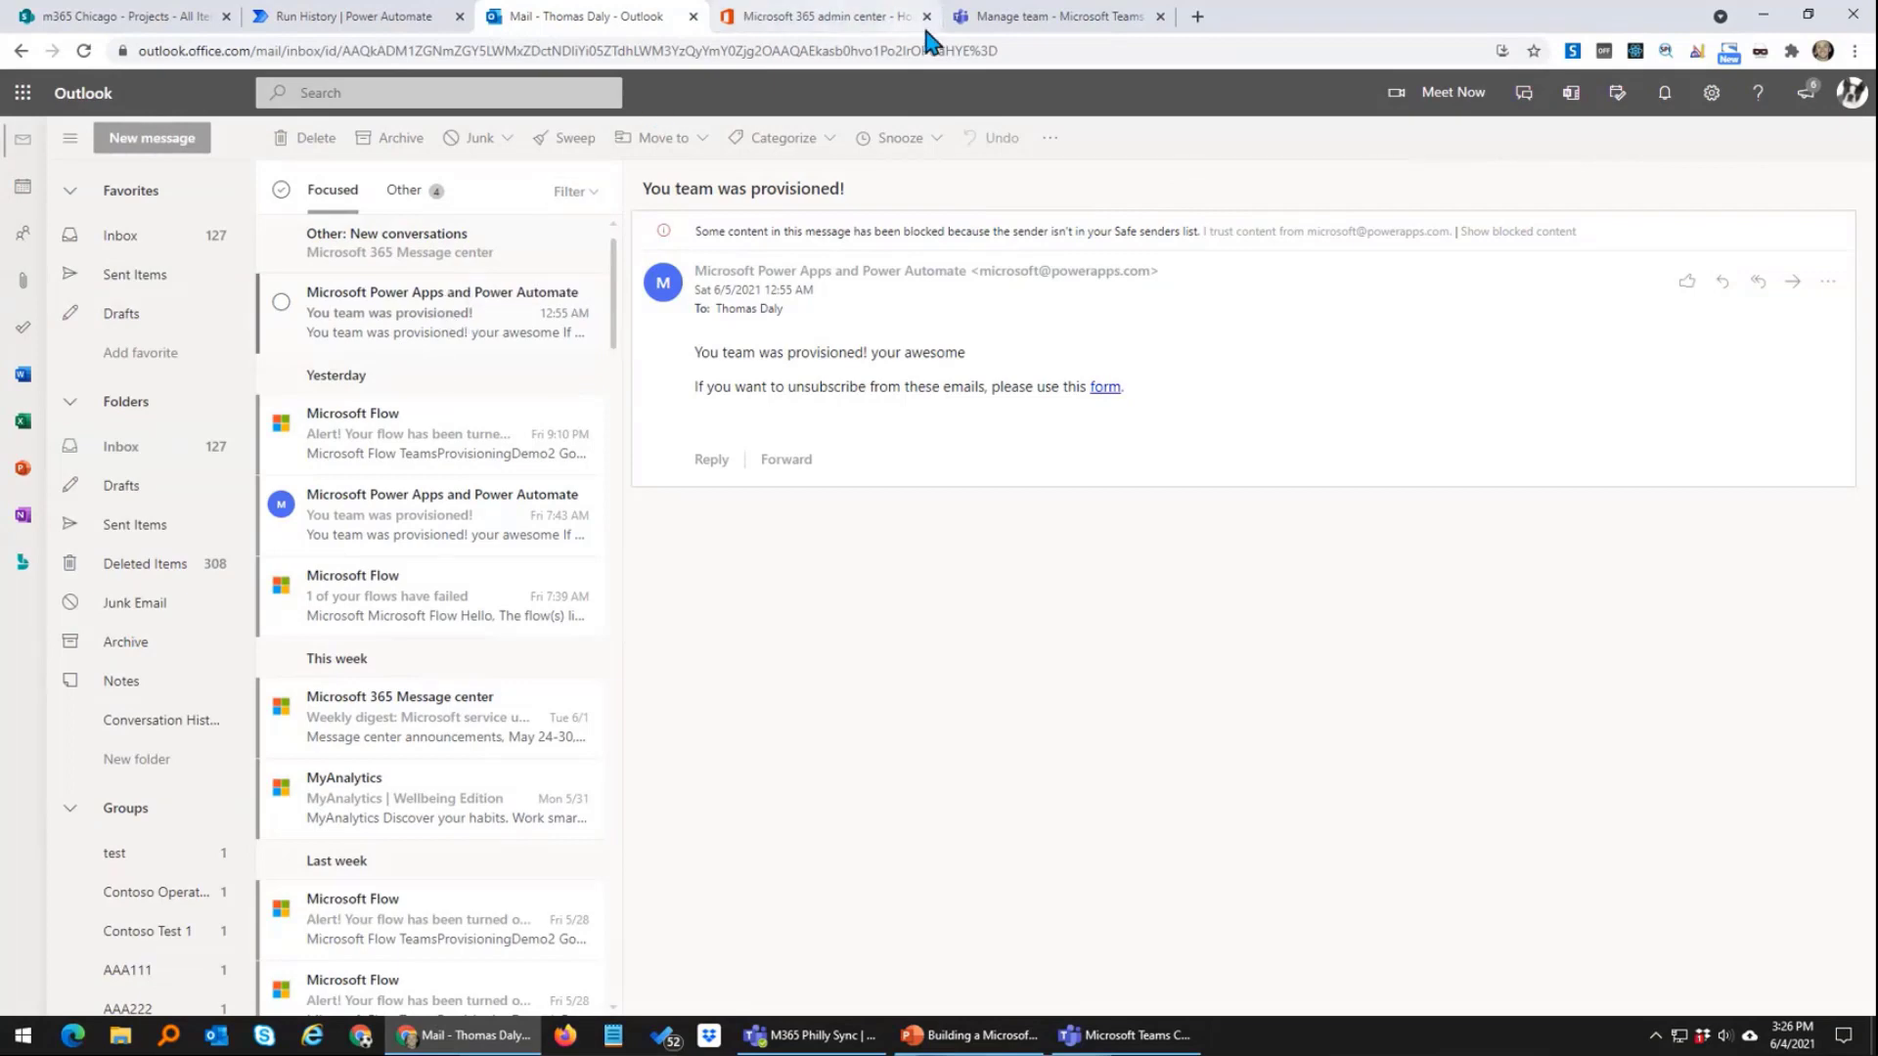
{"action": "left_click", "coordinate": [338, 20]}
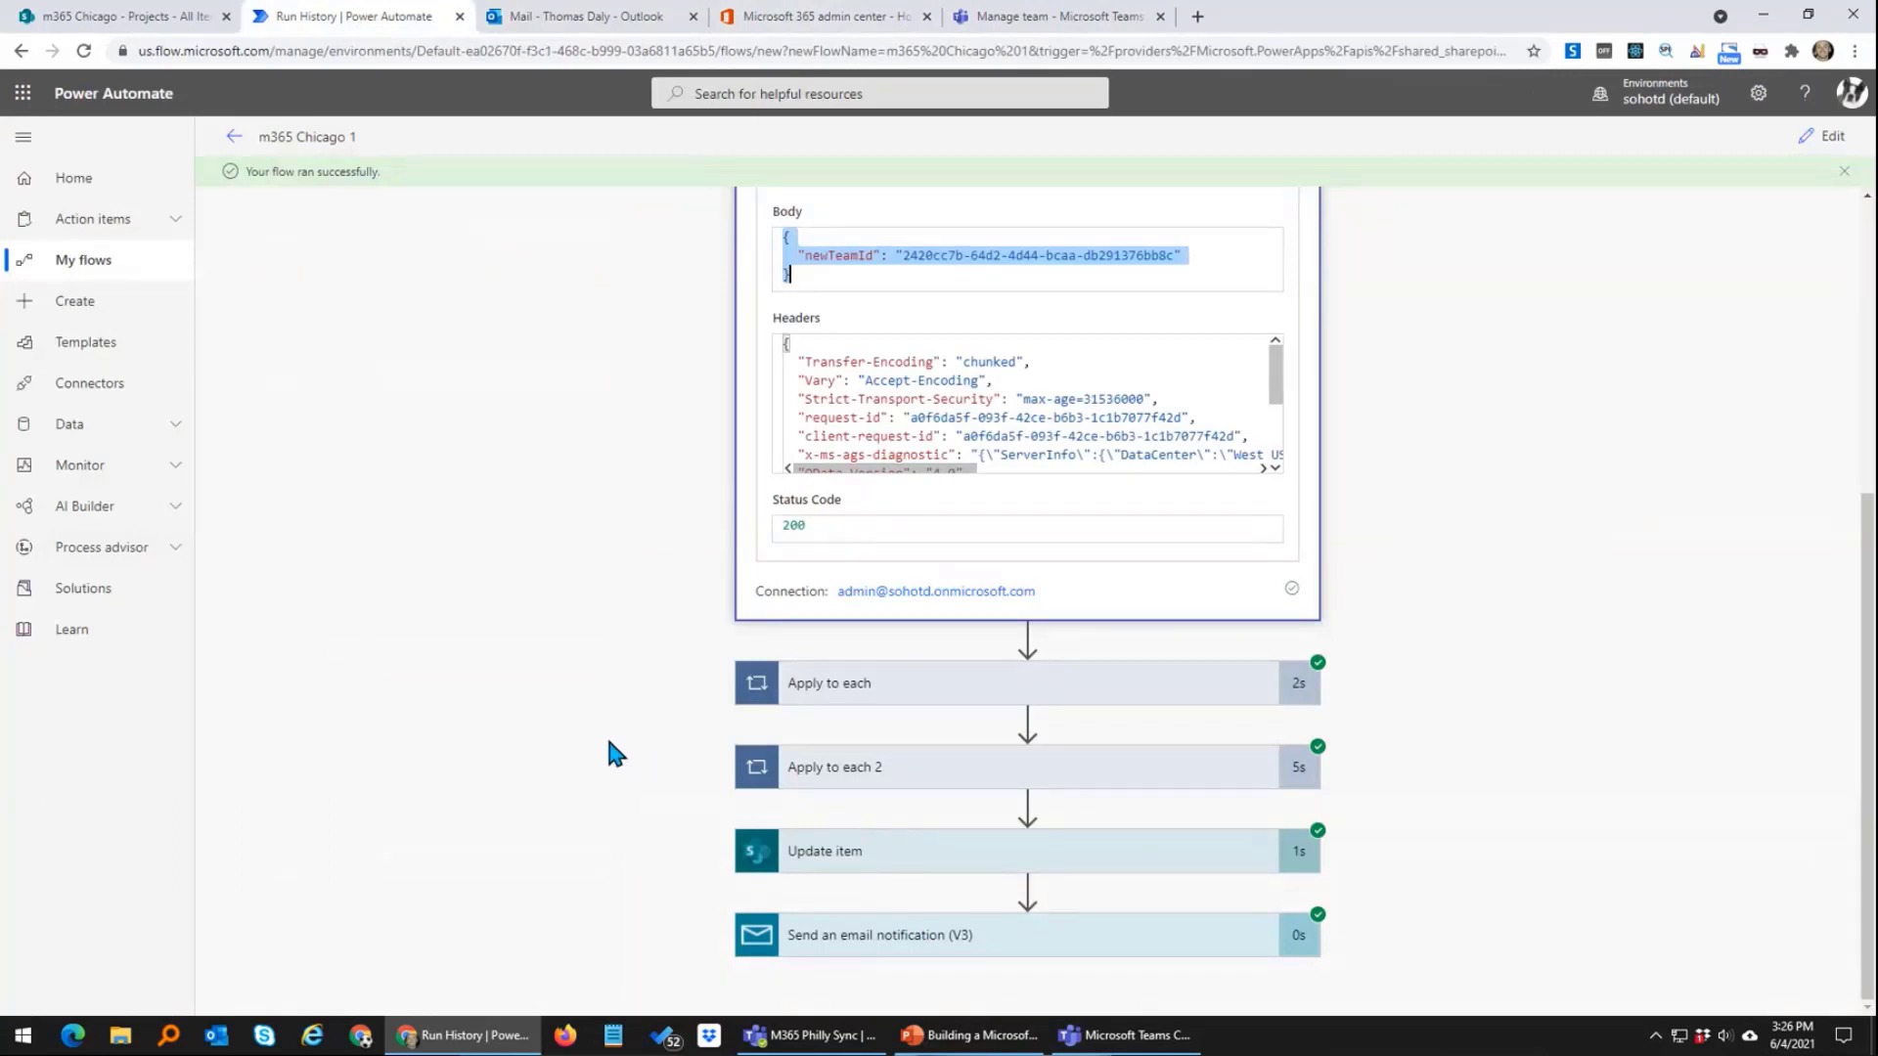
{"action": "scroll", "coordinate": [631, 704], "scroll_direction": "up", "scroll_amount": 5}
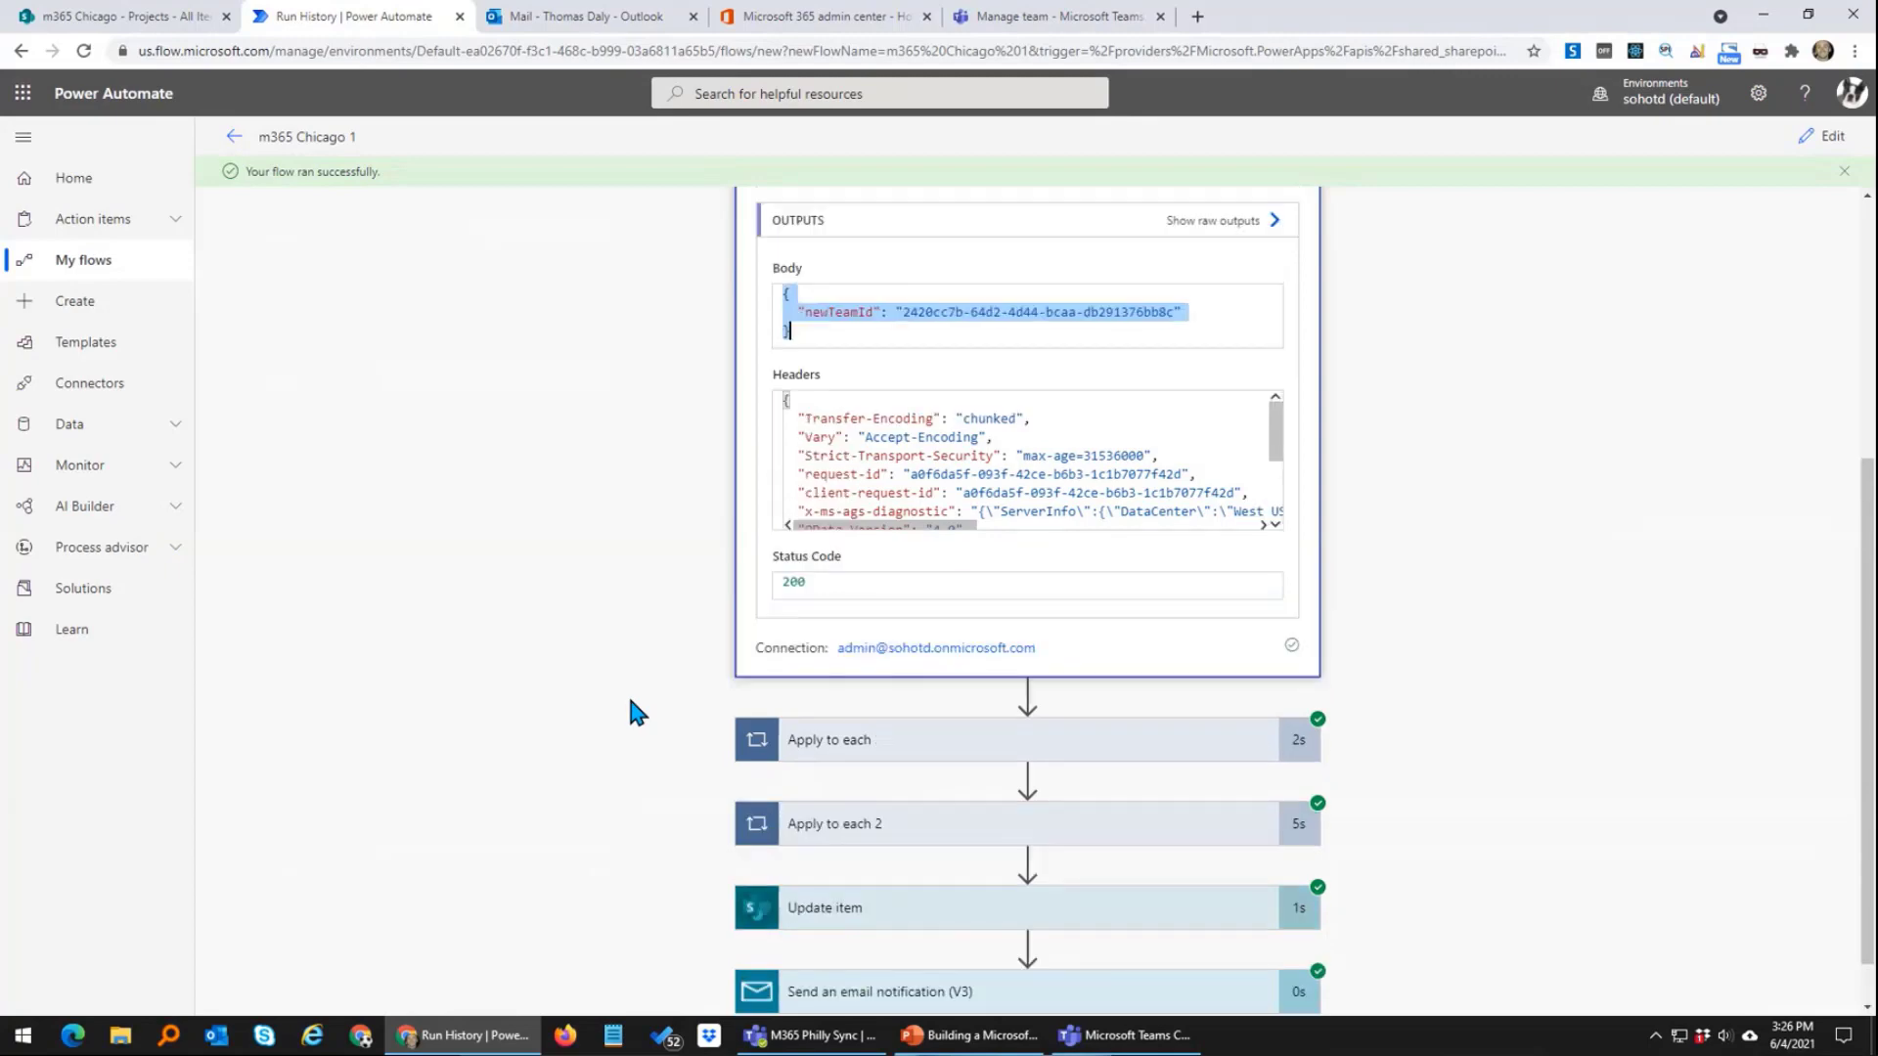
{"action": "left_click", "coordinate": [930, 325]}
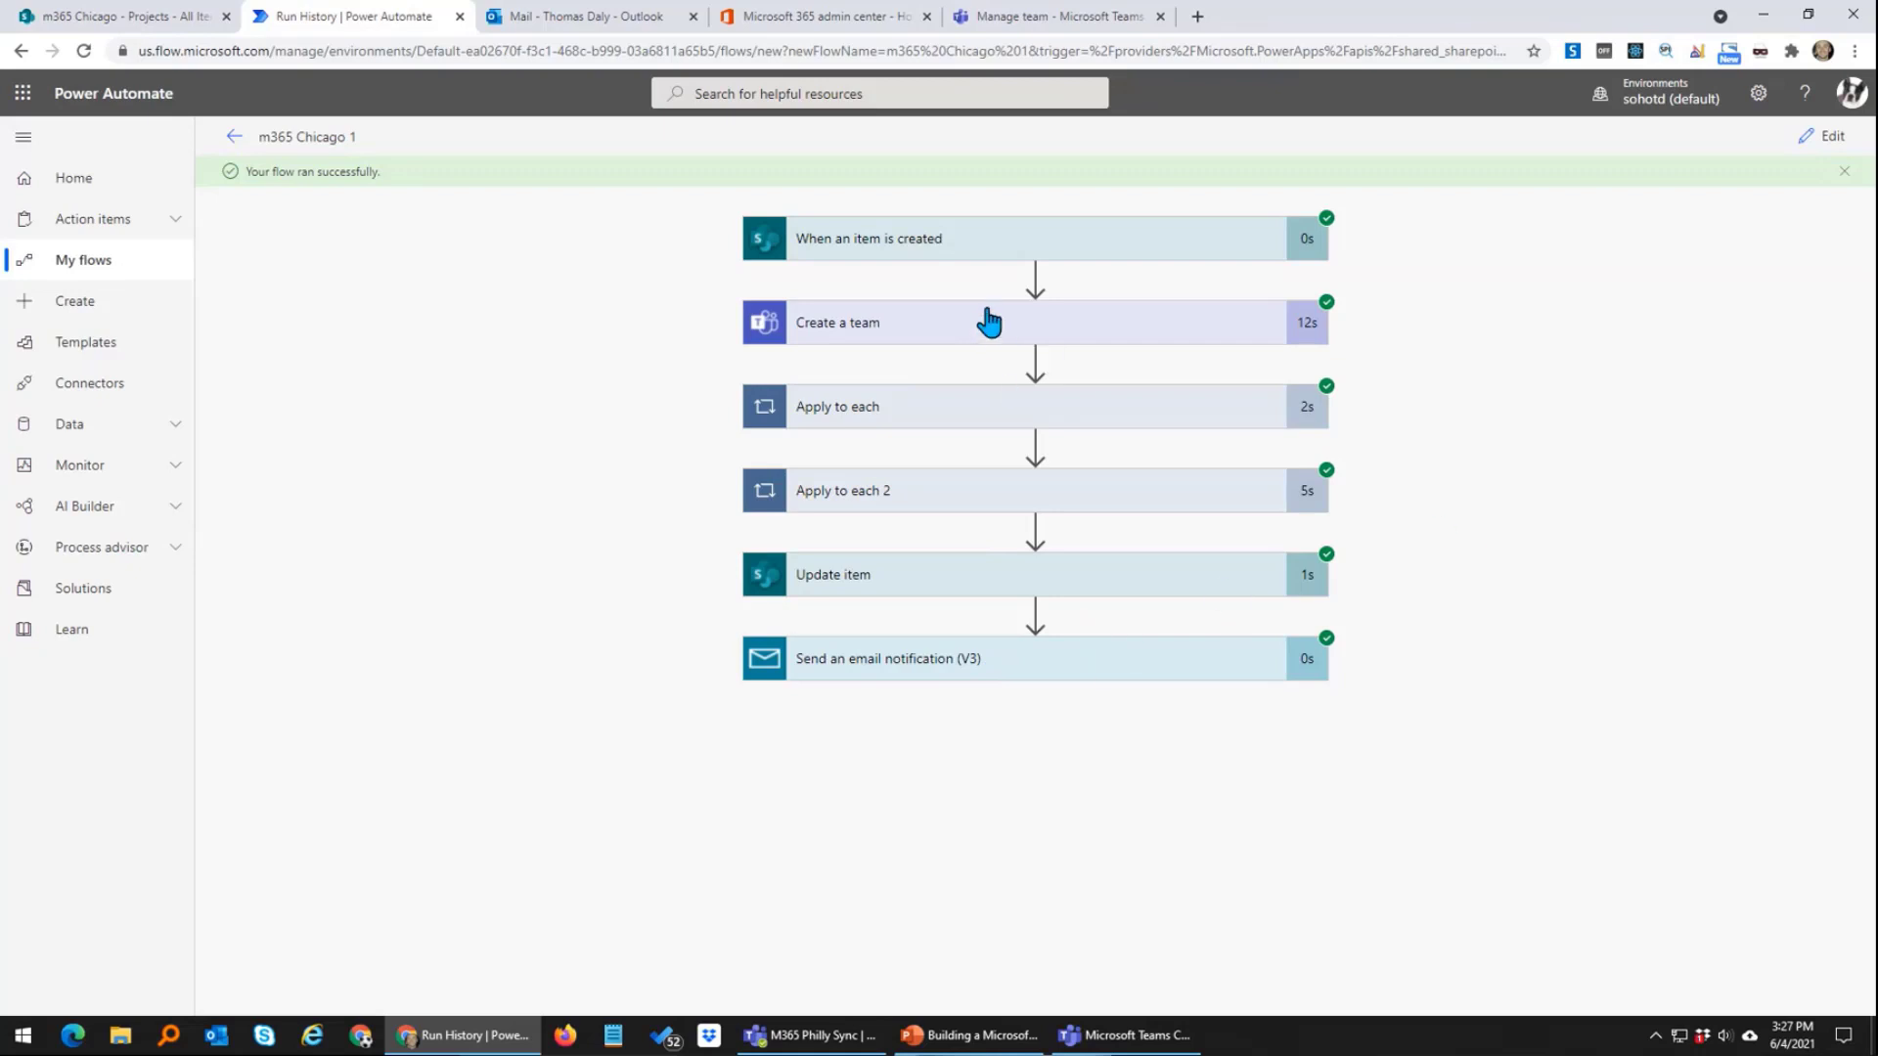
Step: Open the bookmarked MSTeamsProvisioningDemo1 app registration in the Azure Active Directory admin center in a new browser tab
{"action": "left_click", "coordinate": [1197, 16]}
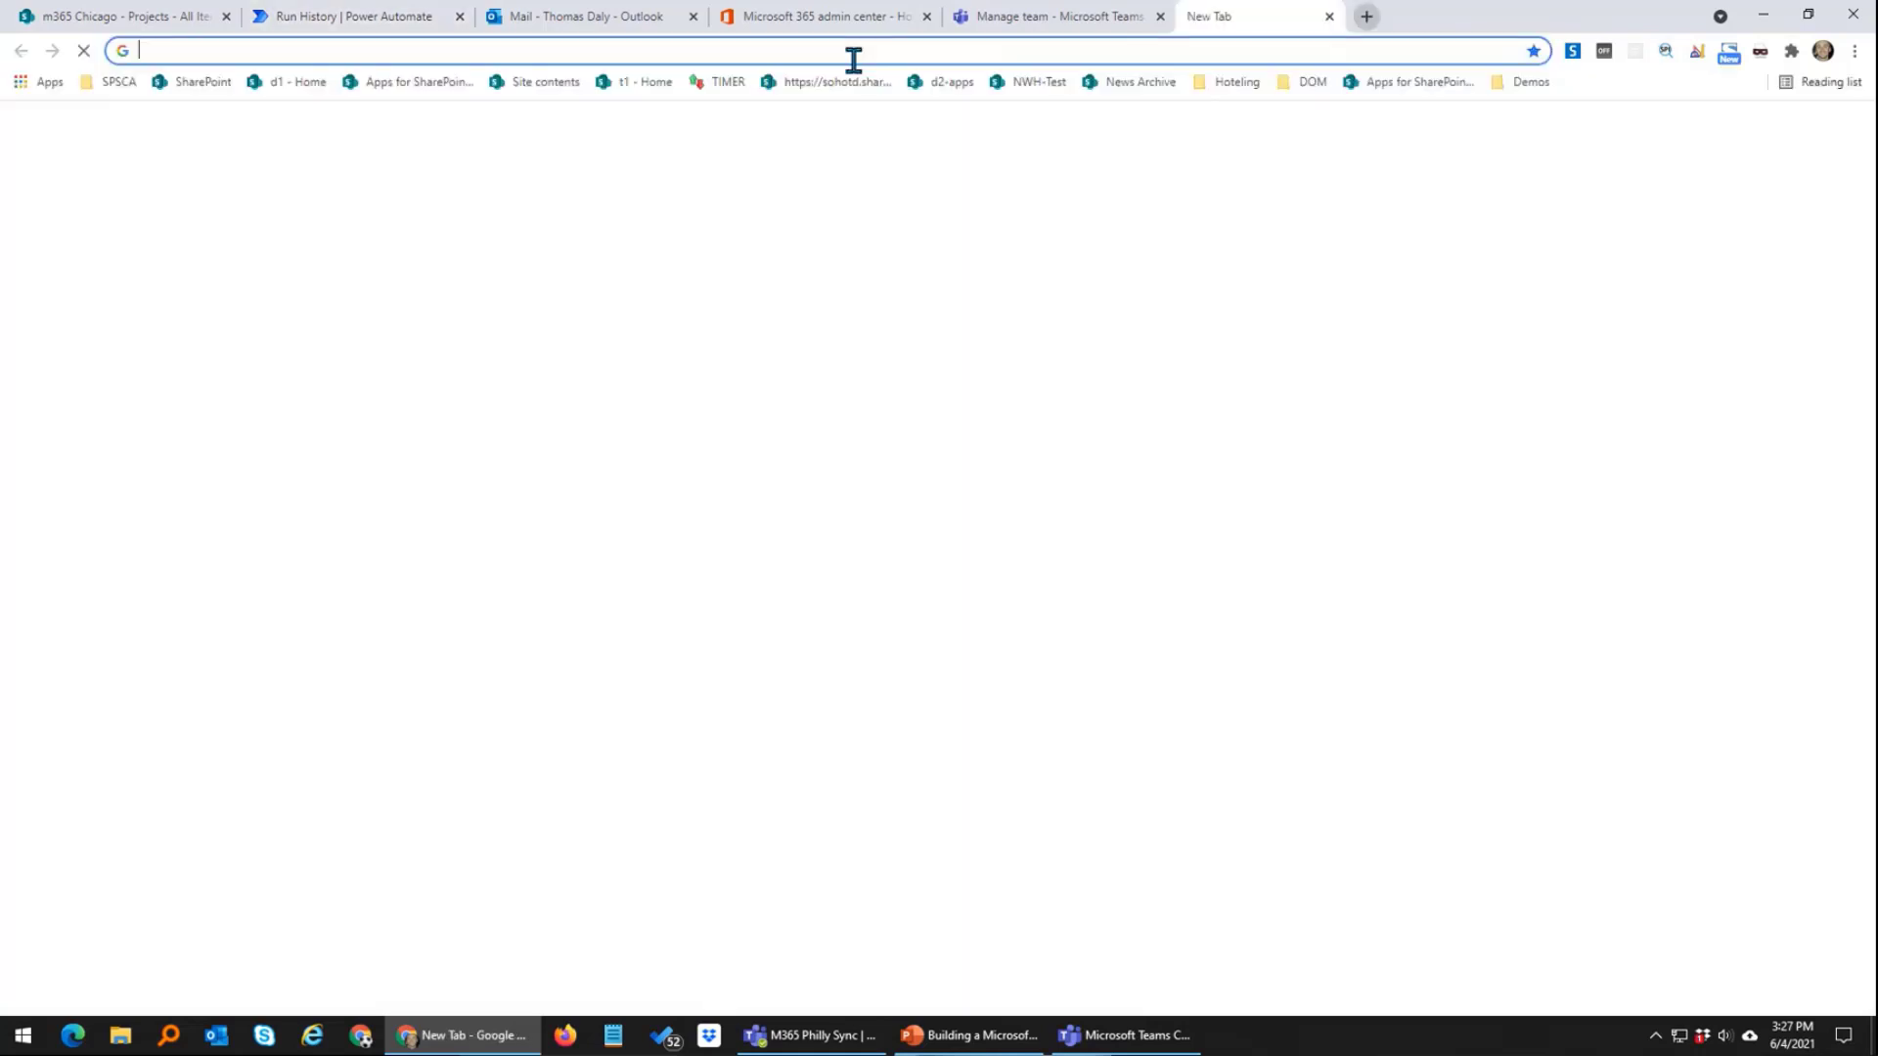
{"action": "left_click", "coordinate": [117, 82]}
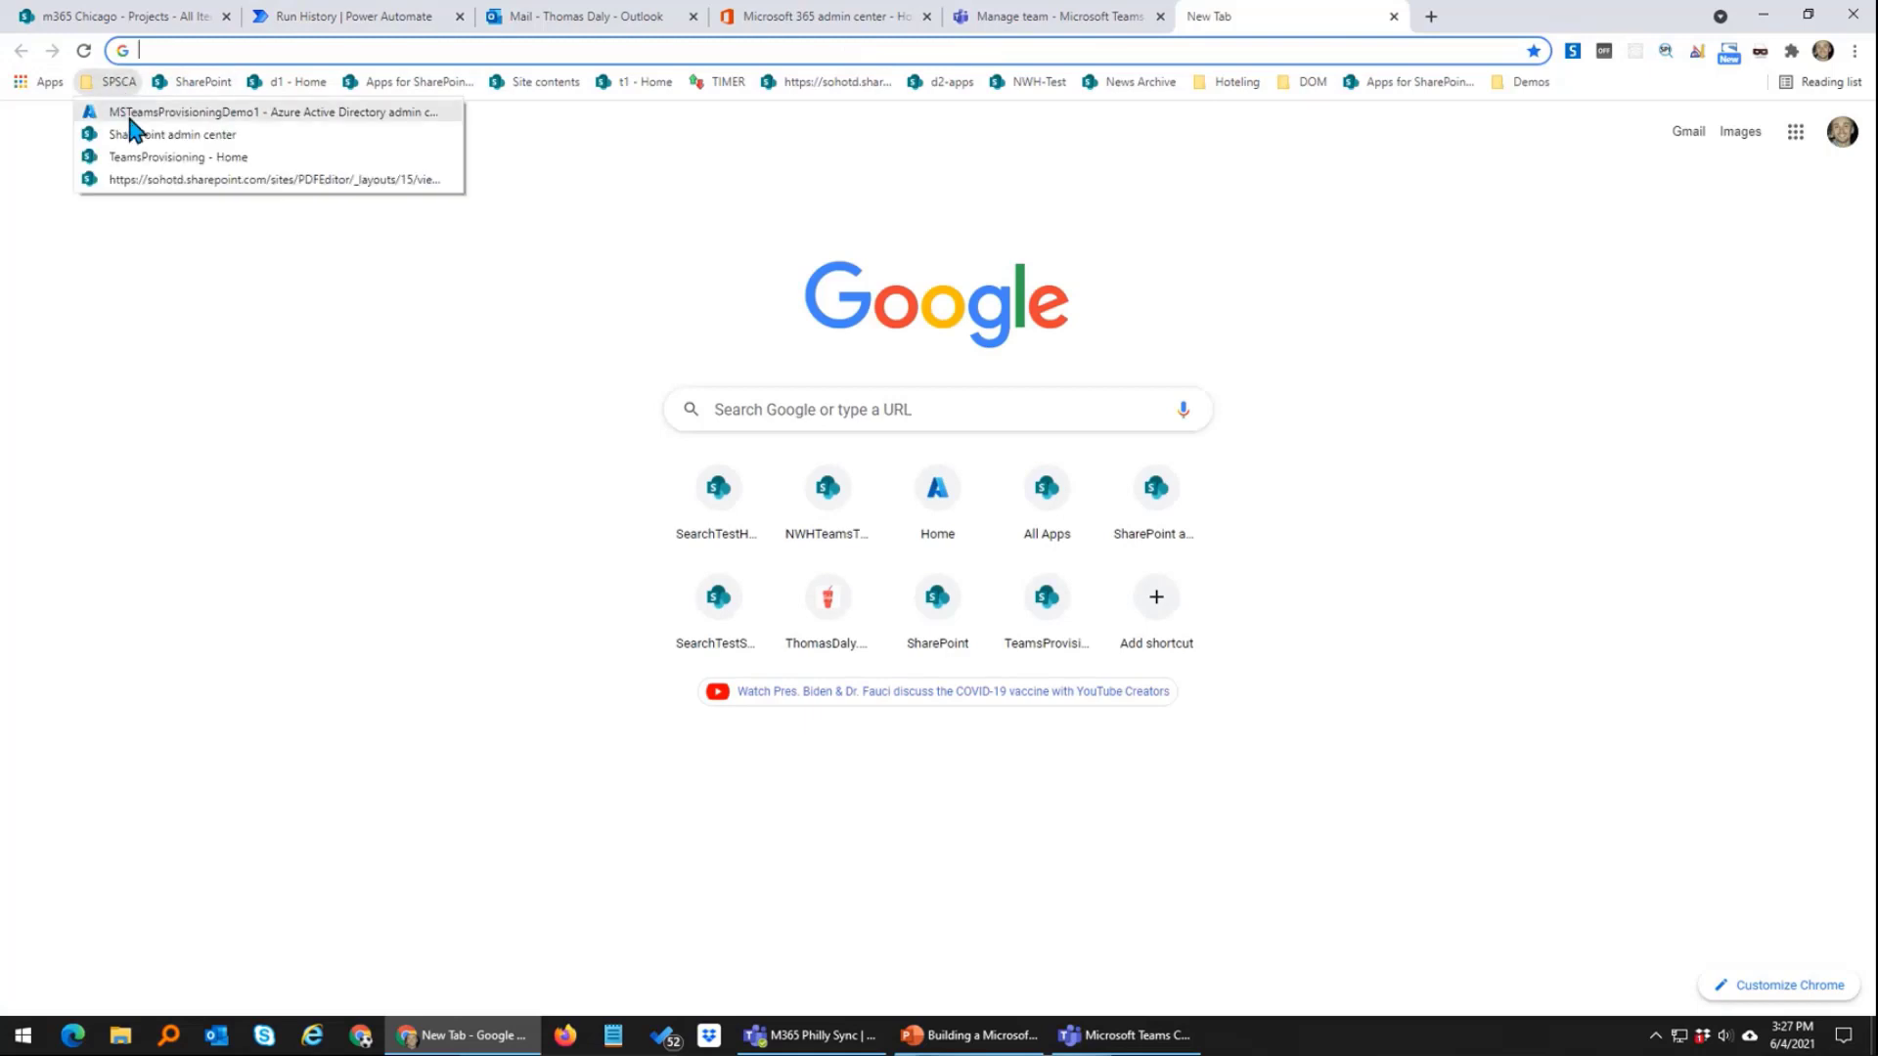
{"action": "left_click", "coordinate": [188, 113]}
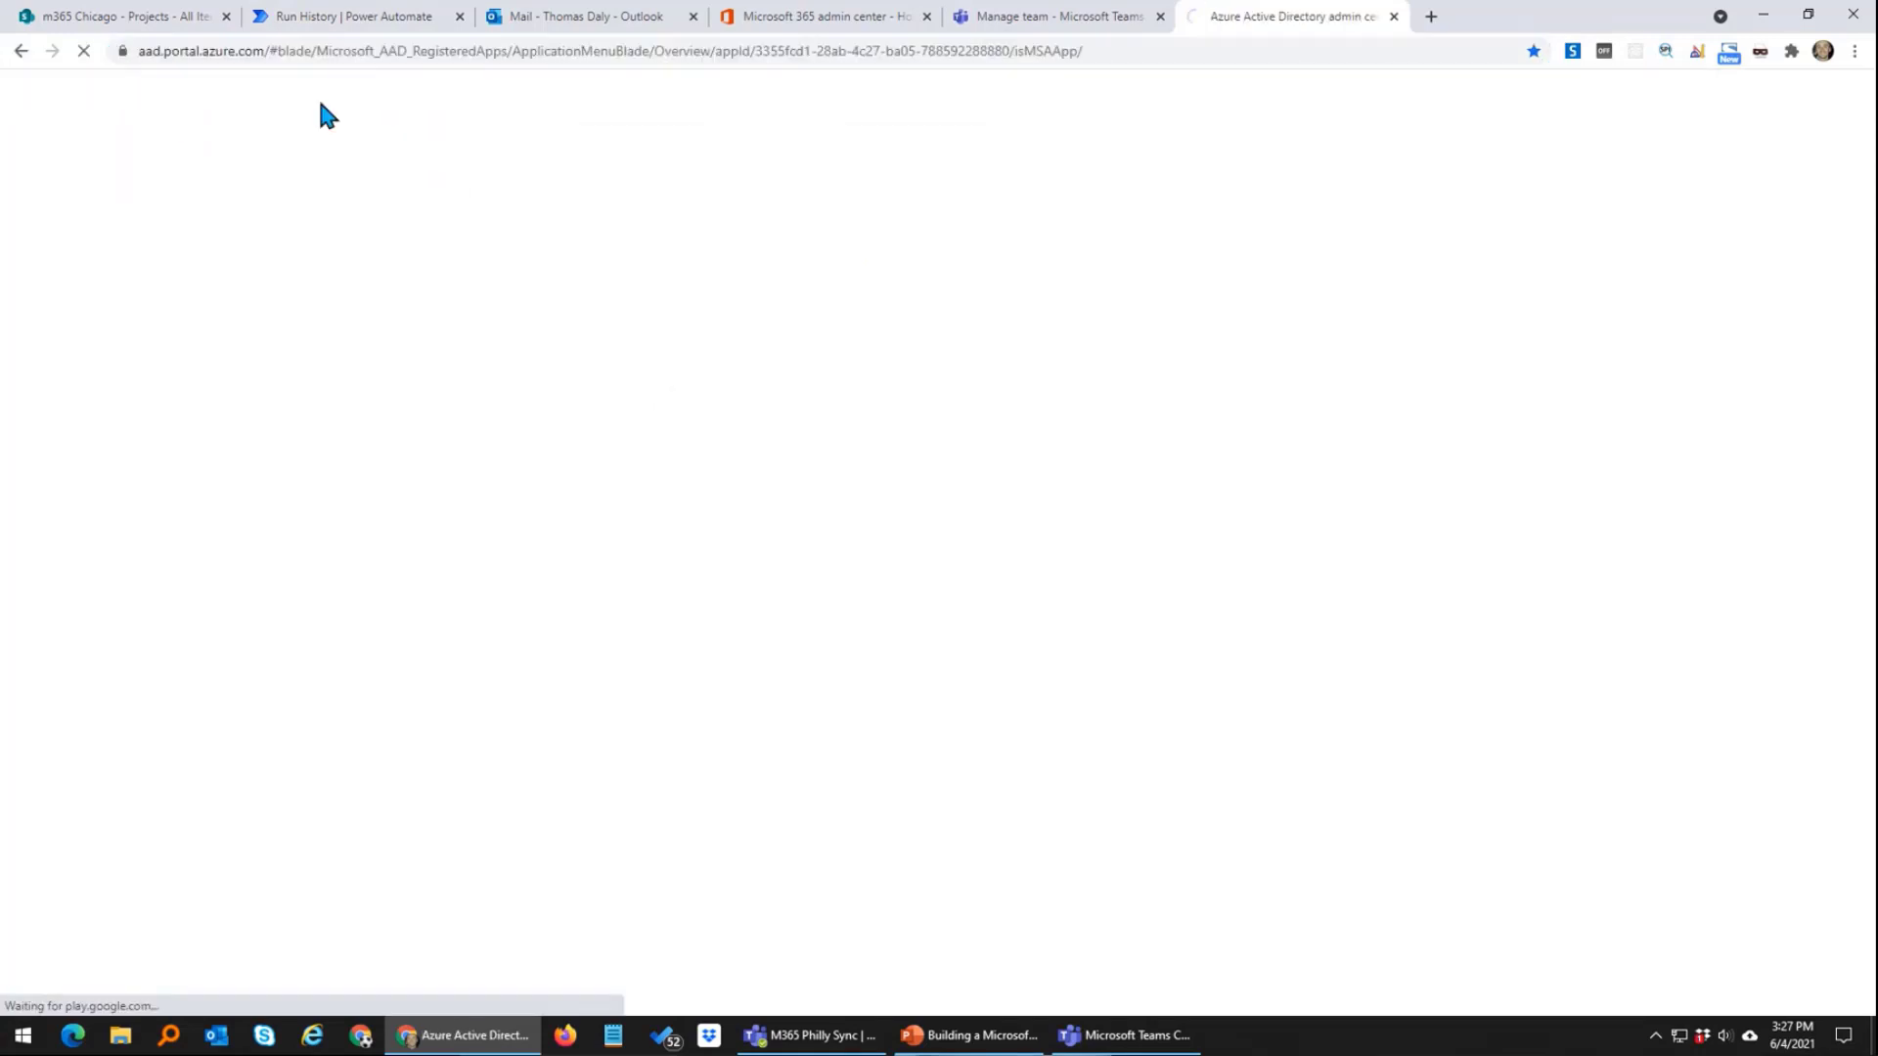
{"action": "left_click", "coordinate": [1087, 19]}
Step: Edit the m365 Chicago 1 flow to insert an HTTP action after Apply to each 2, and show its advanced authentication choices
{"action": "left_click", "coordinate": [348, 16]}
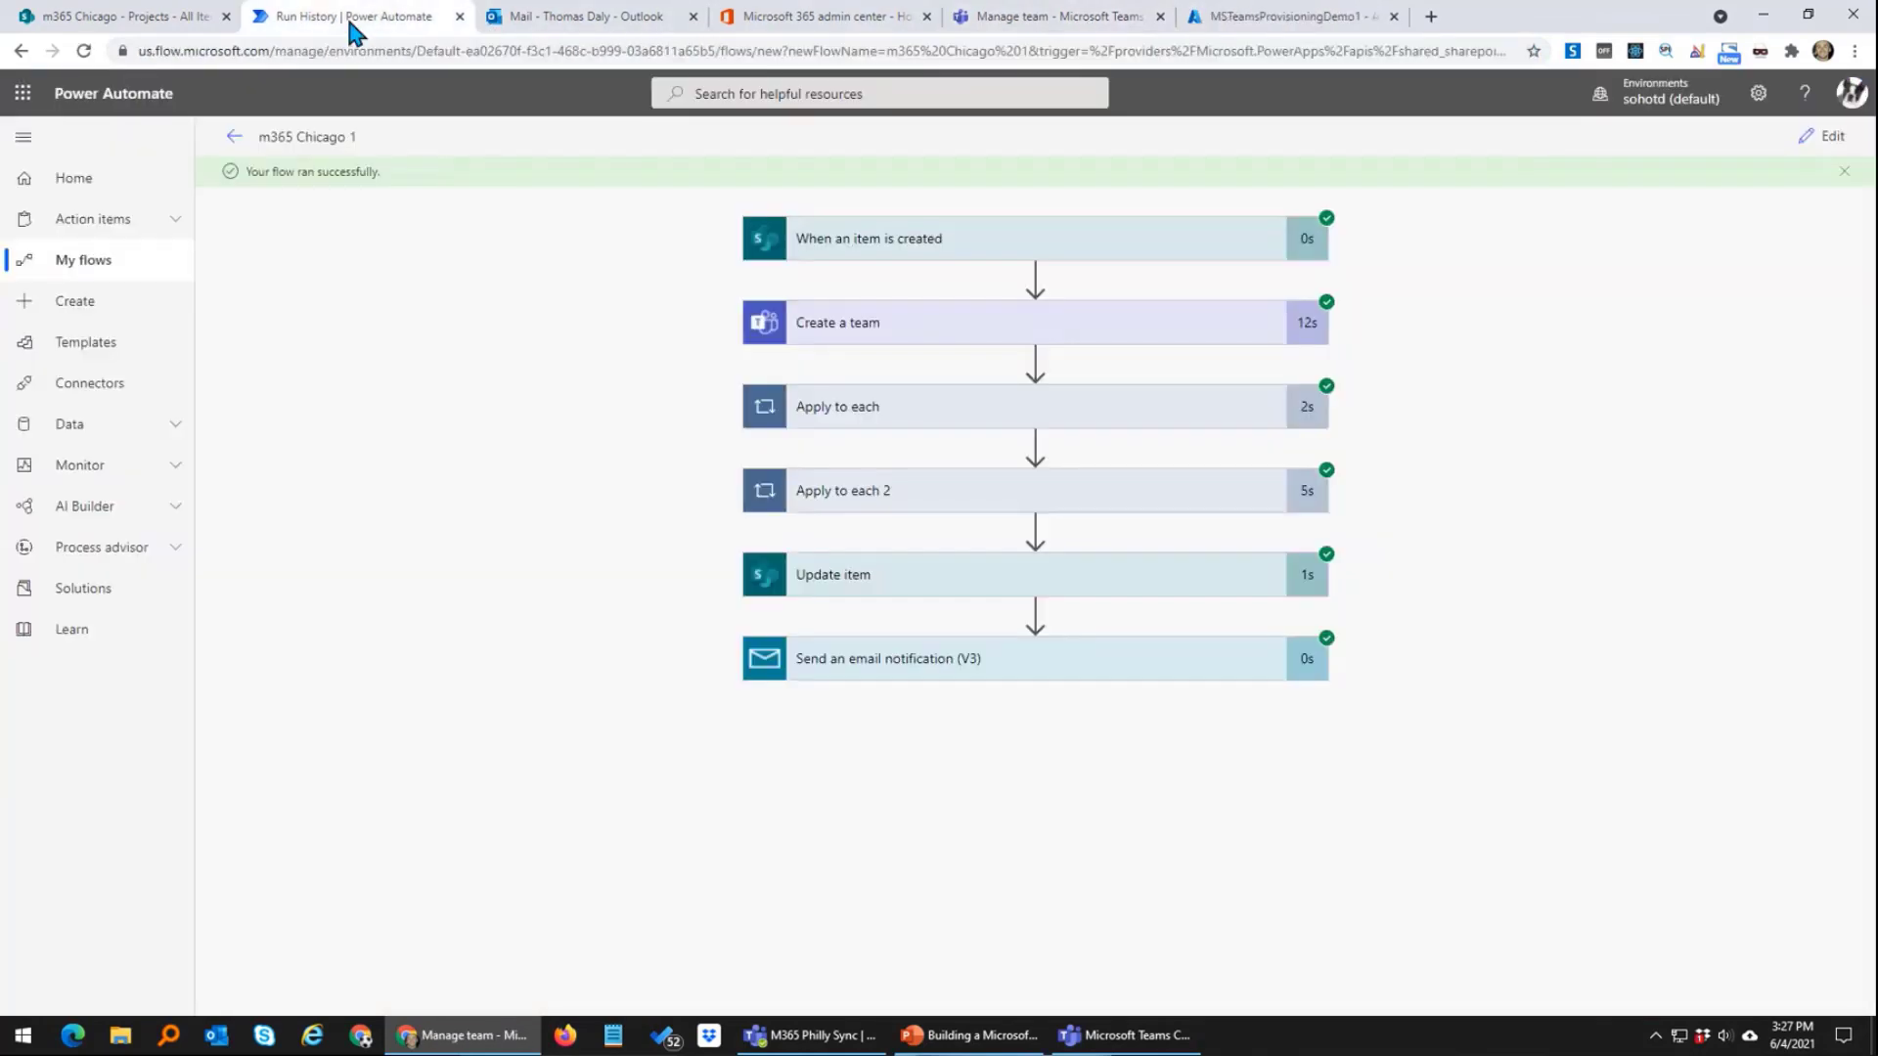
{"action": "left_click", "coordinate": [1828, 139]}
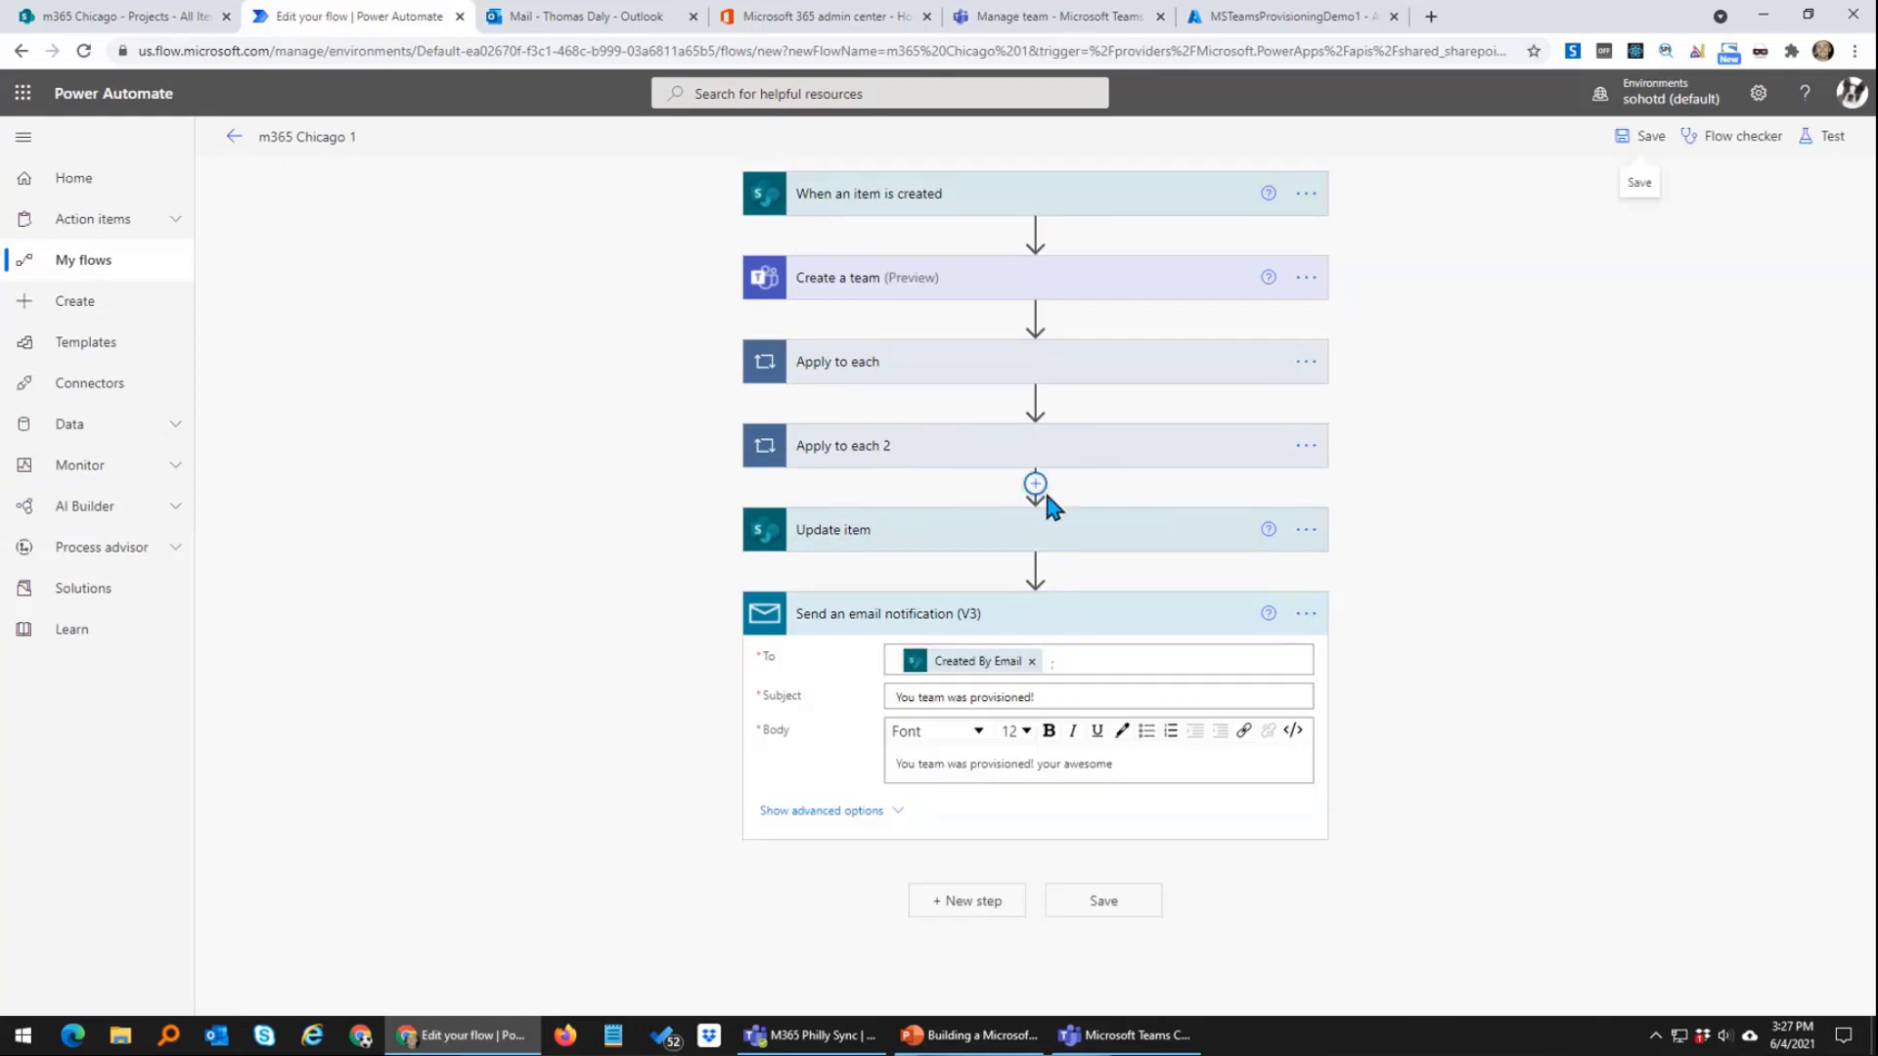
{"action": "left_click", "coordinate": [1036, 484]}
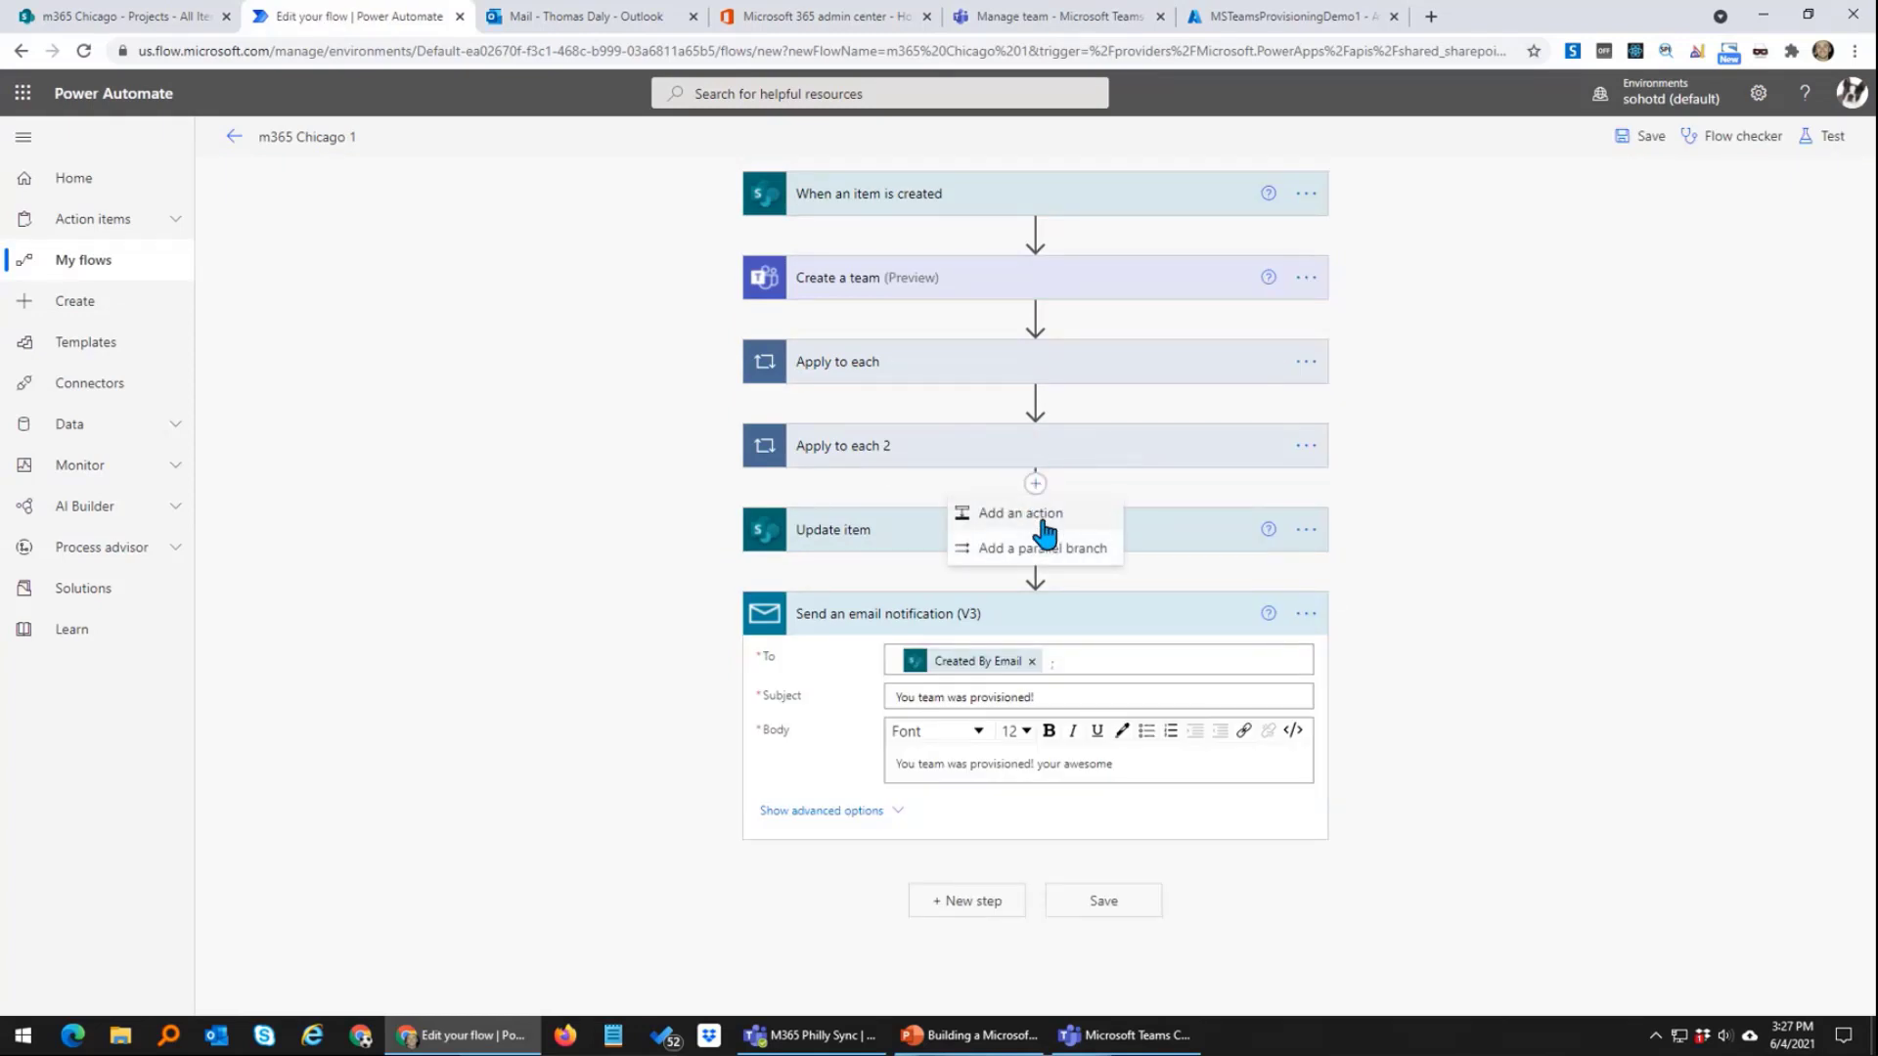
{"action": "left_click", "coordinate": [1040, 509]}
{"action": "left_click", "coordinate": [948, 581]}
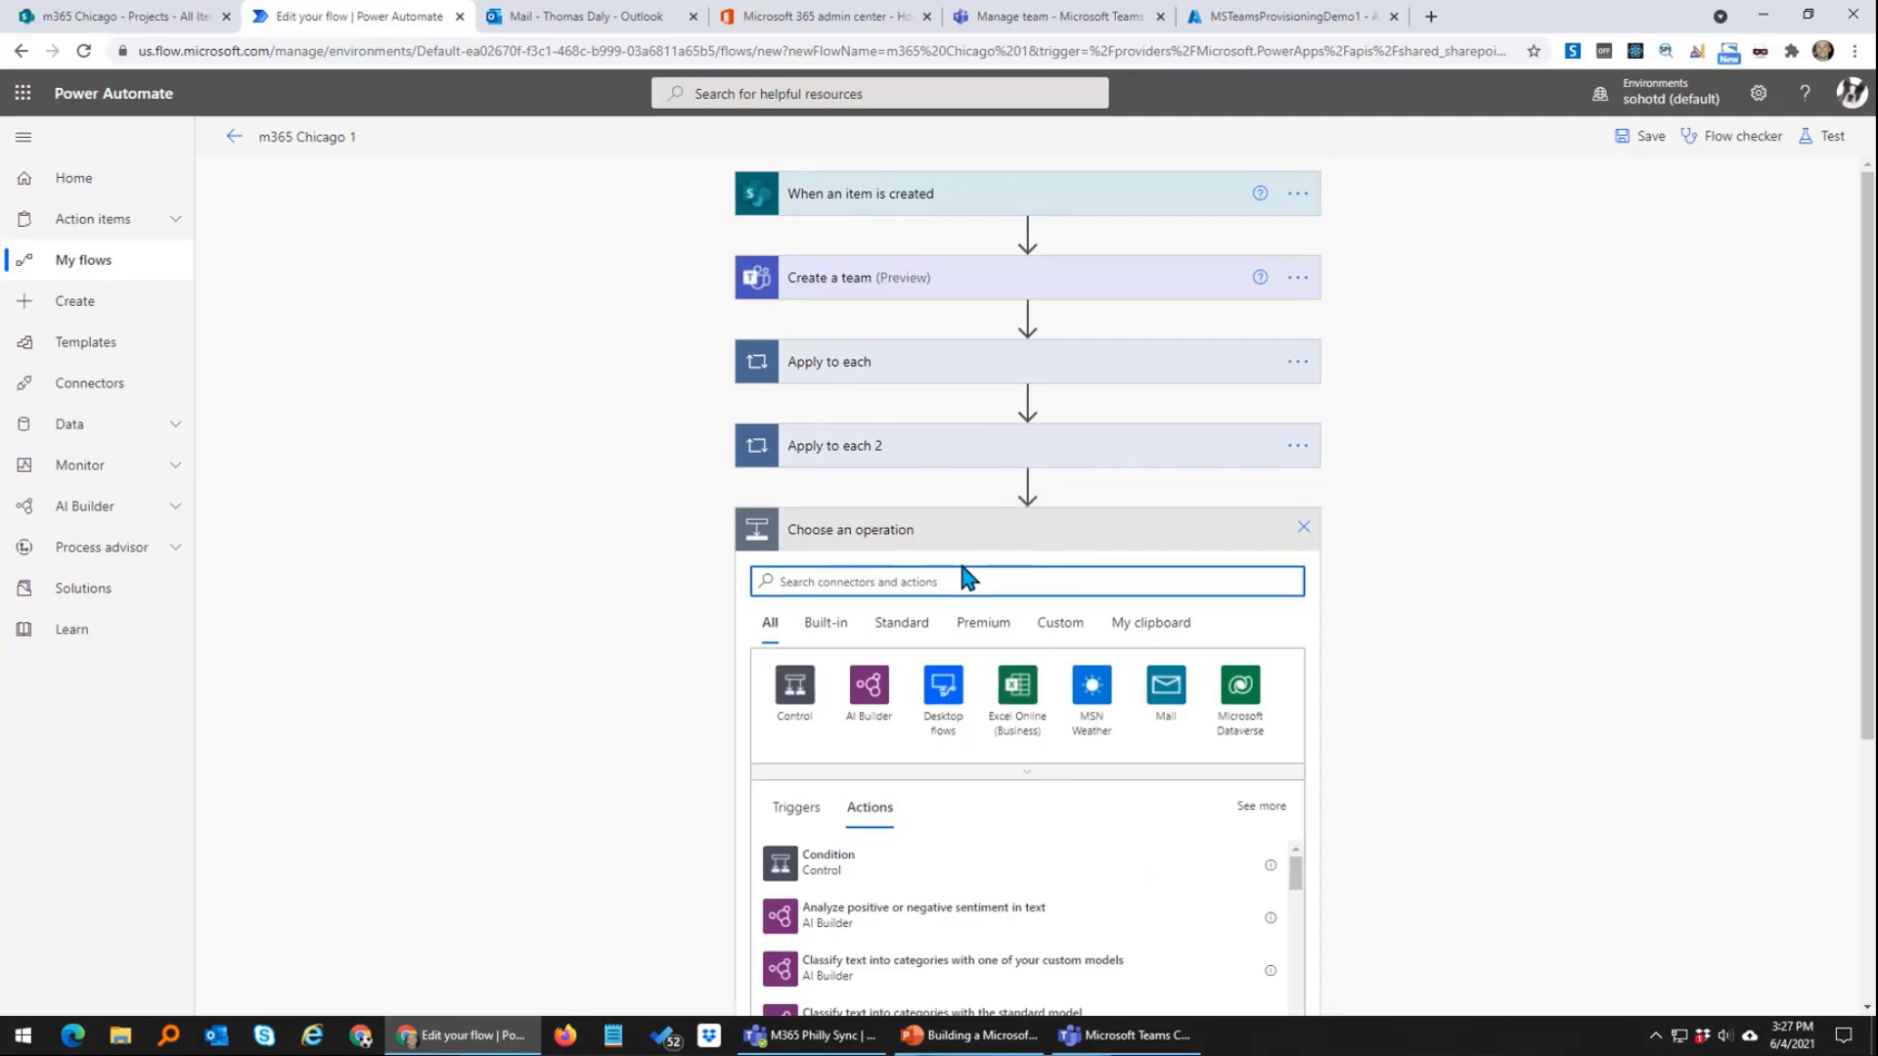
{"action": "type", "text": "http"}
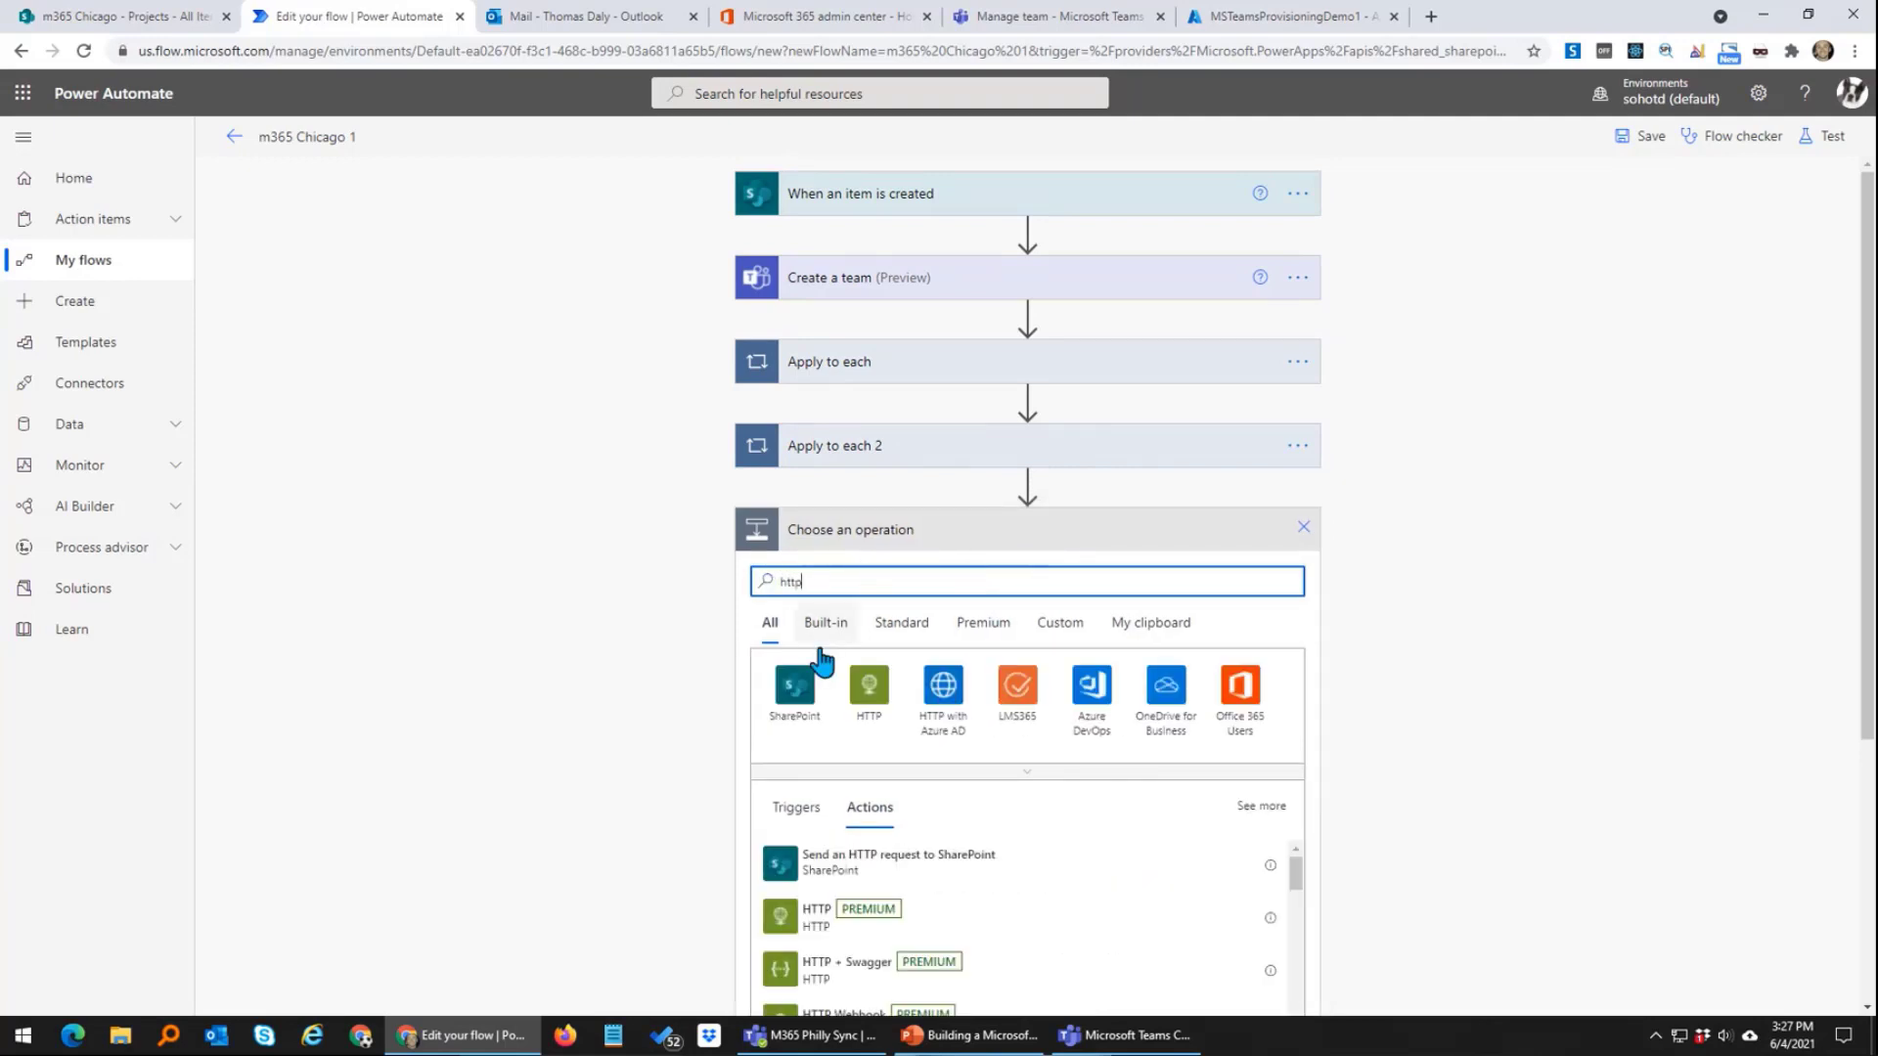
{"action": "left_click", "coordinate": [819, 924]}
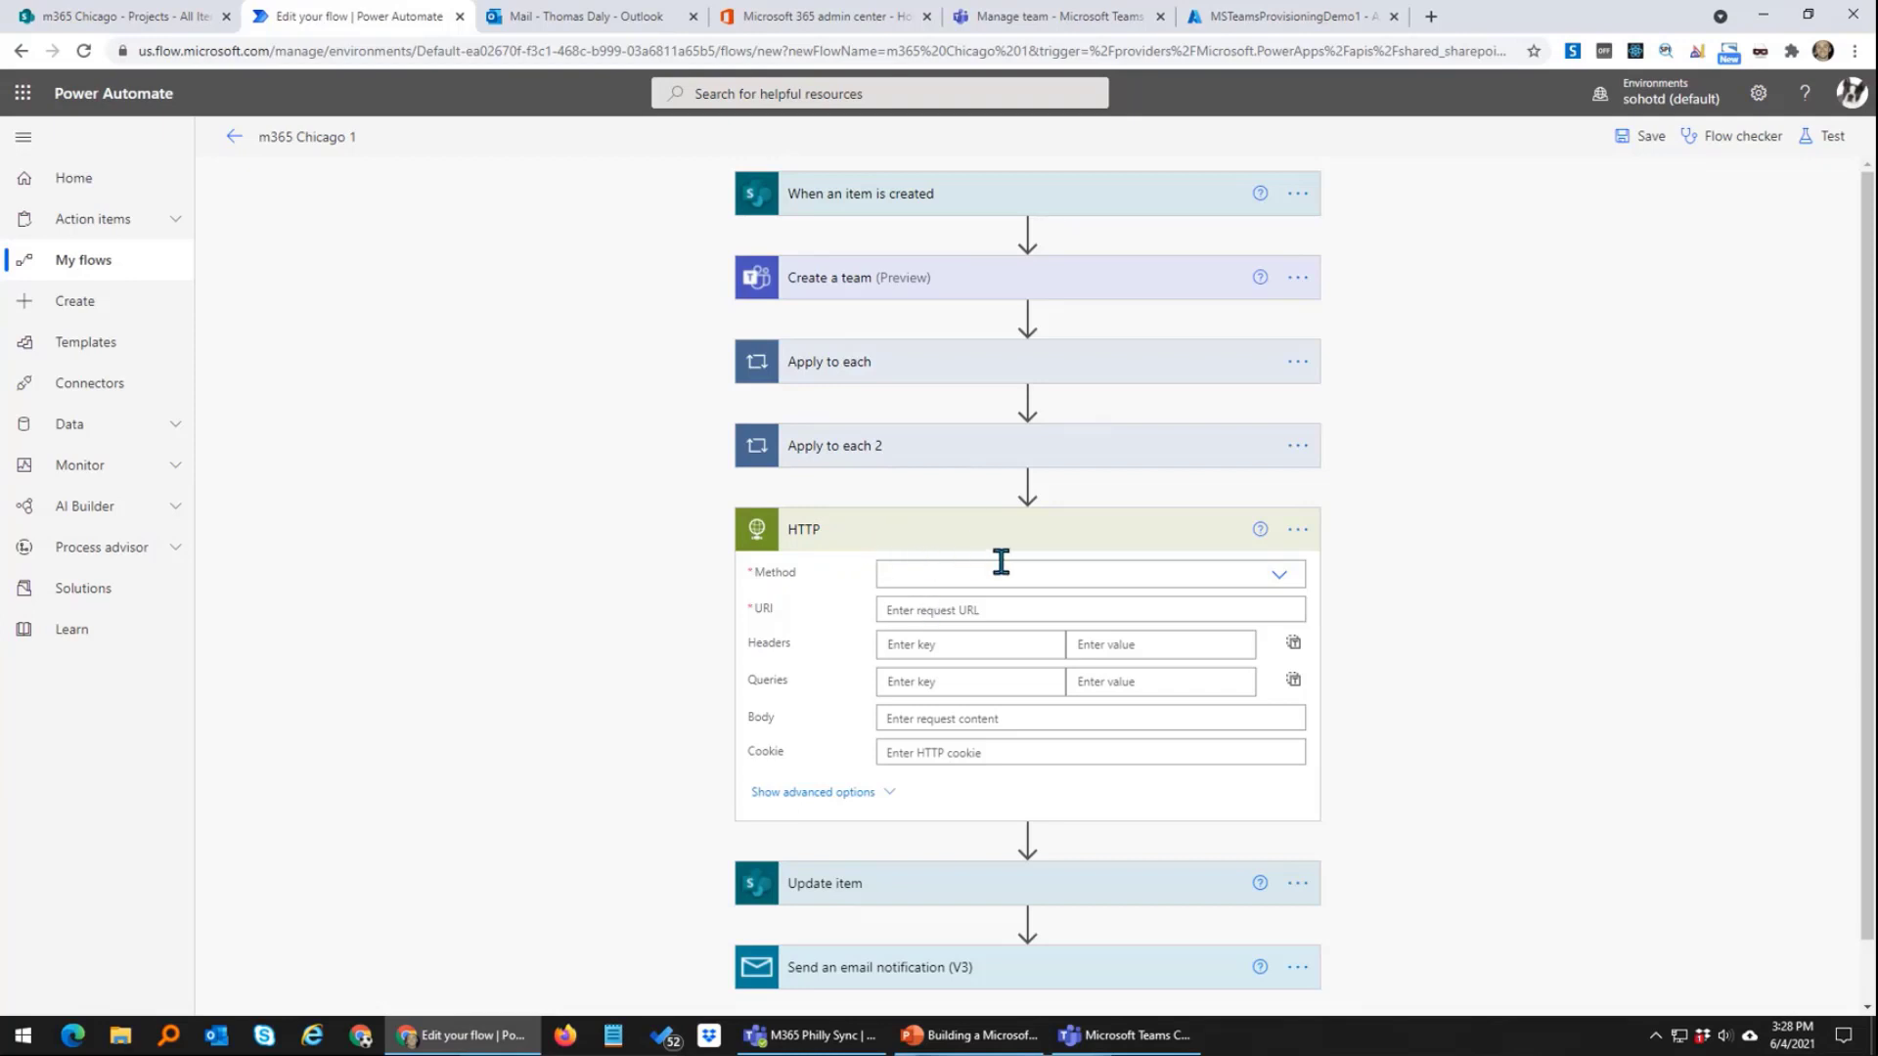
{"action": "left_click", "coordinate": [815, 793]}
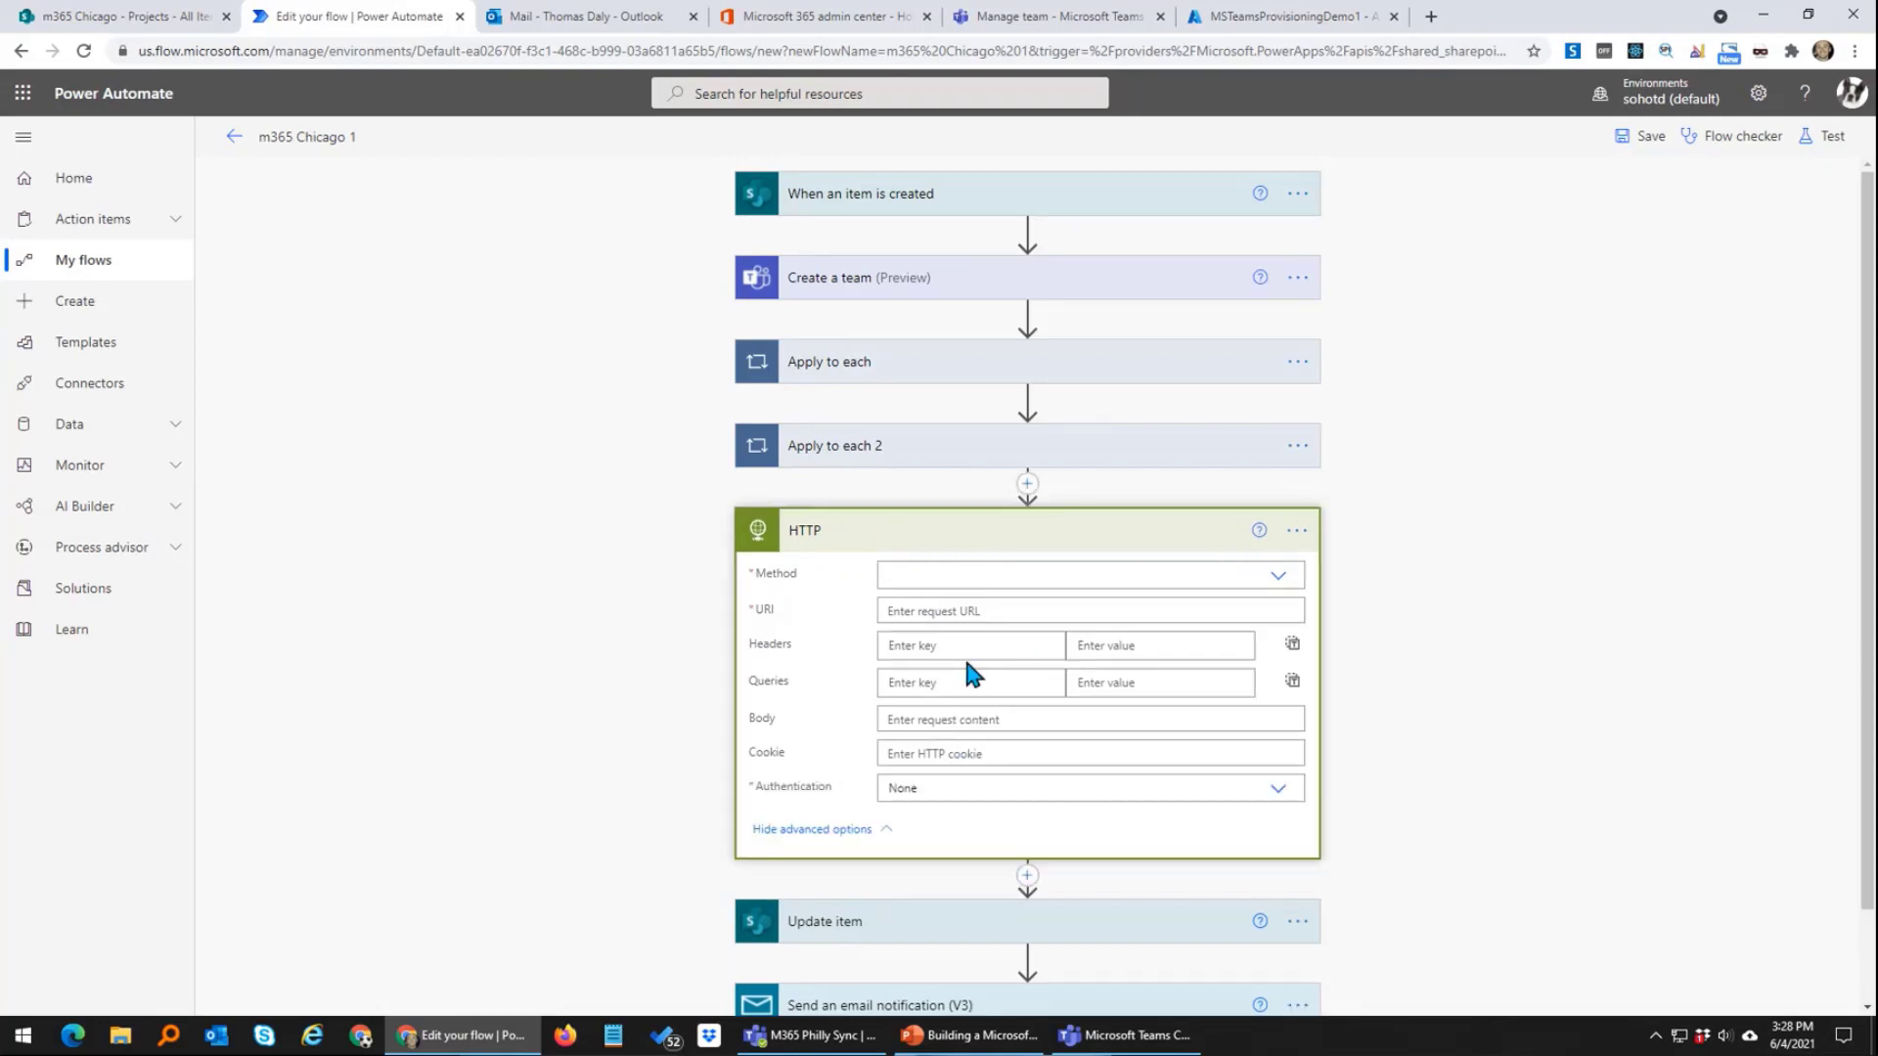
{"action": "left_click", "coordinate": [1252, 786]}
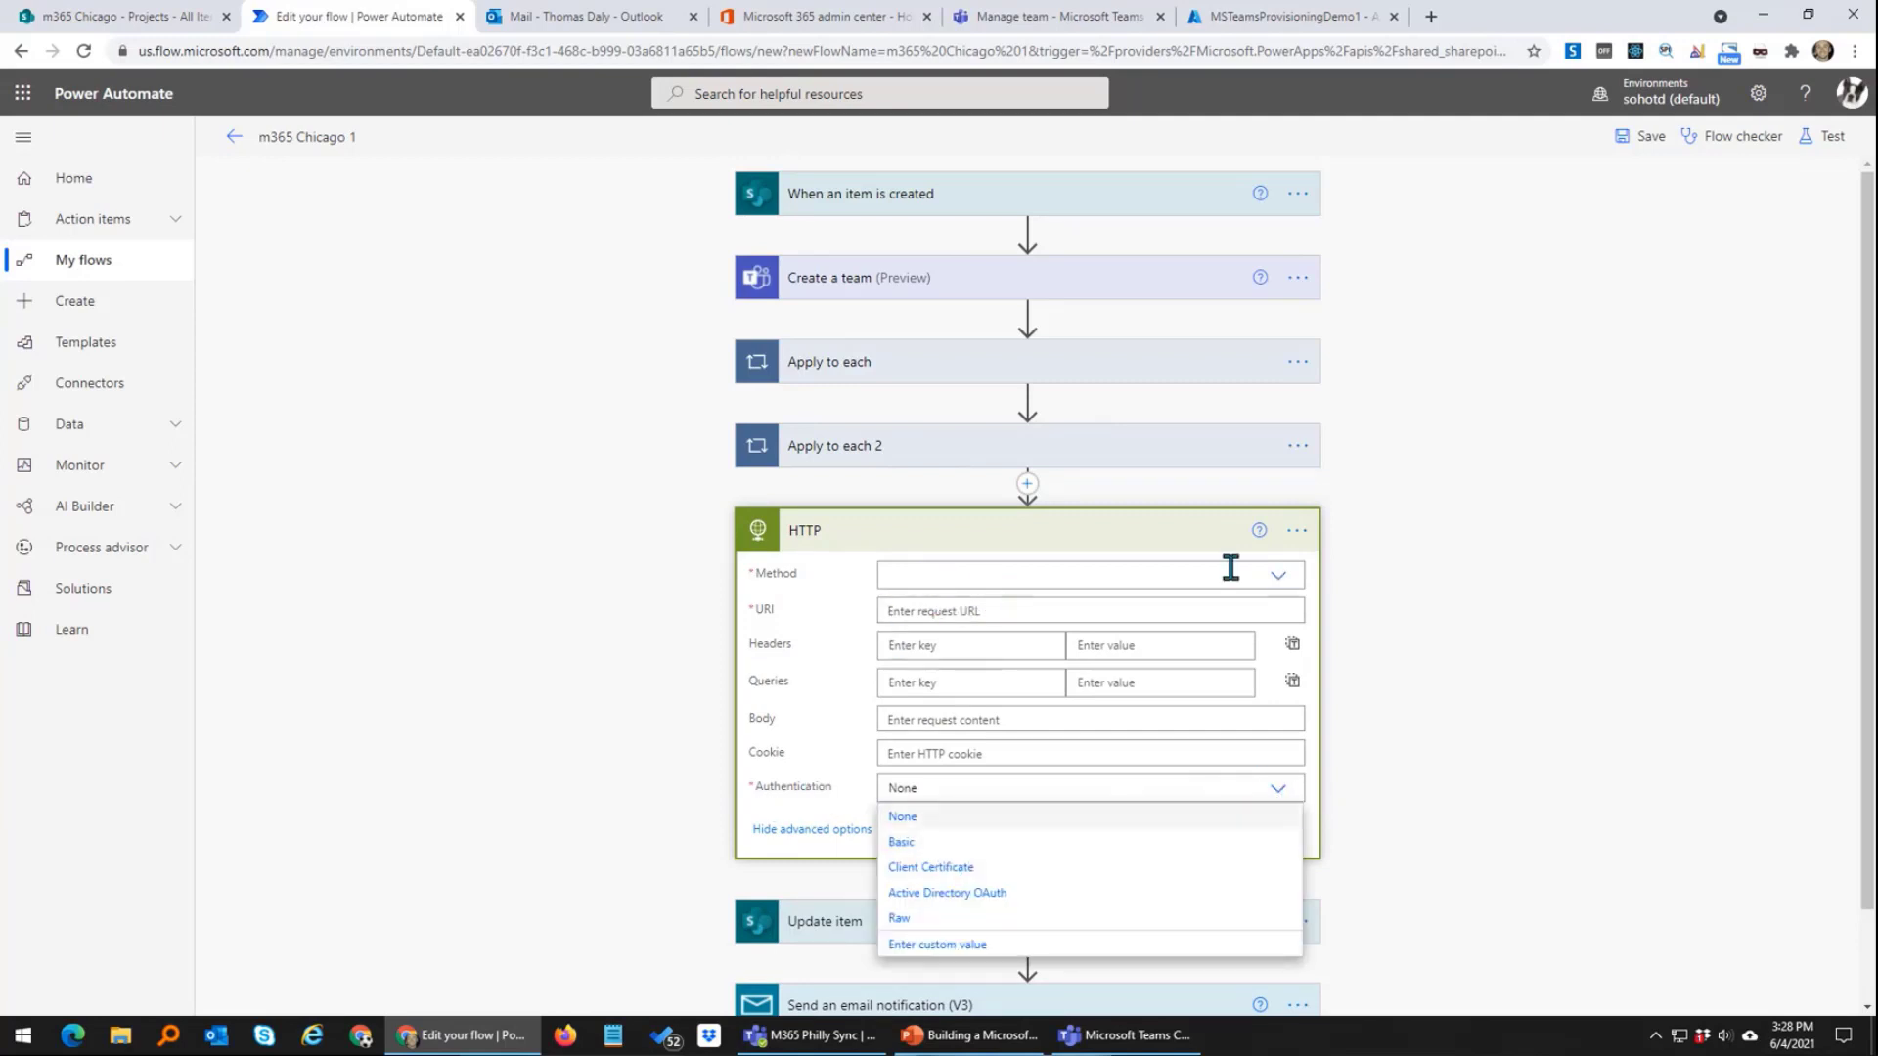
Step: Search the web for "microsoft graph explorer" in a new browser tab and open the Graph Explorer page
{"action": "left_click", "coordinate": [1431, 16]}
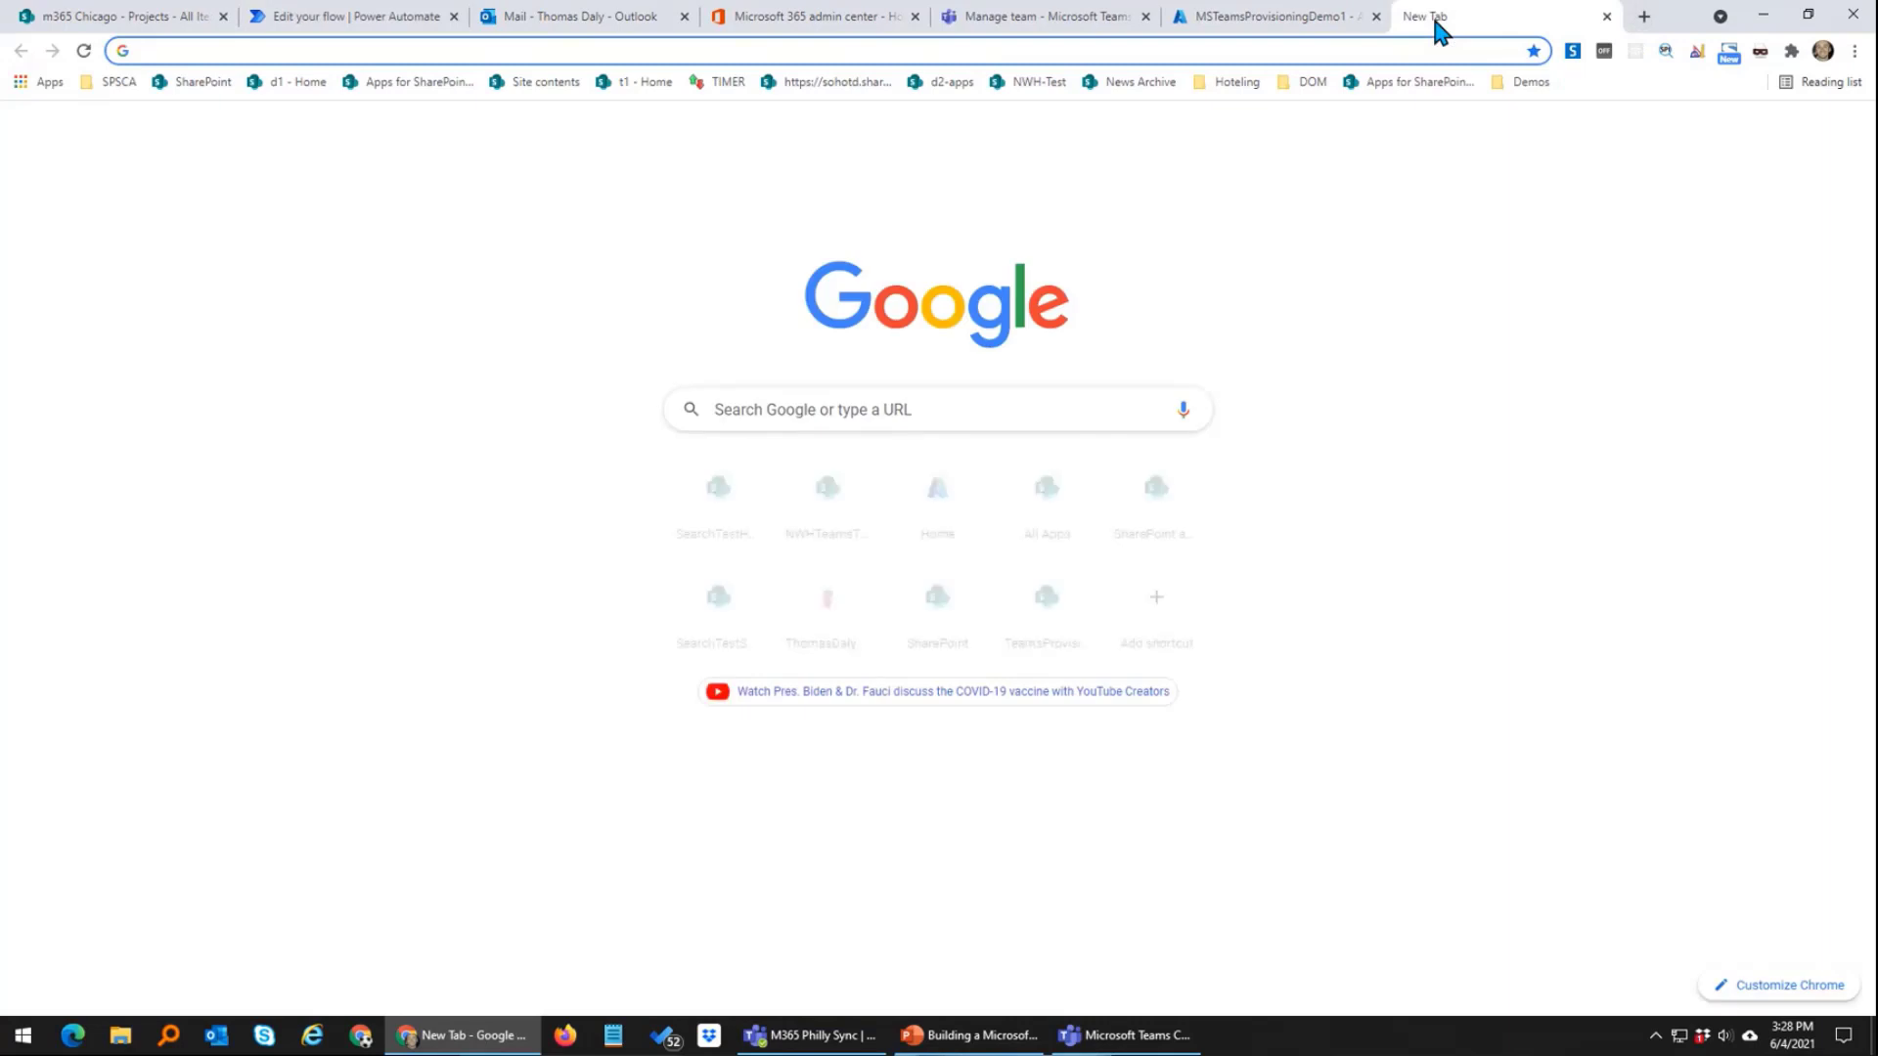
{"action": "type", "text": "microsoft graph explorer"}
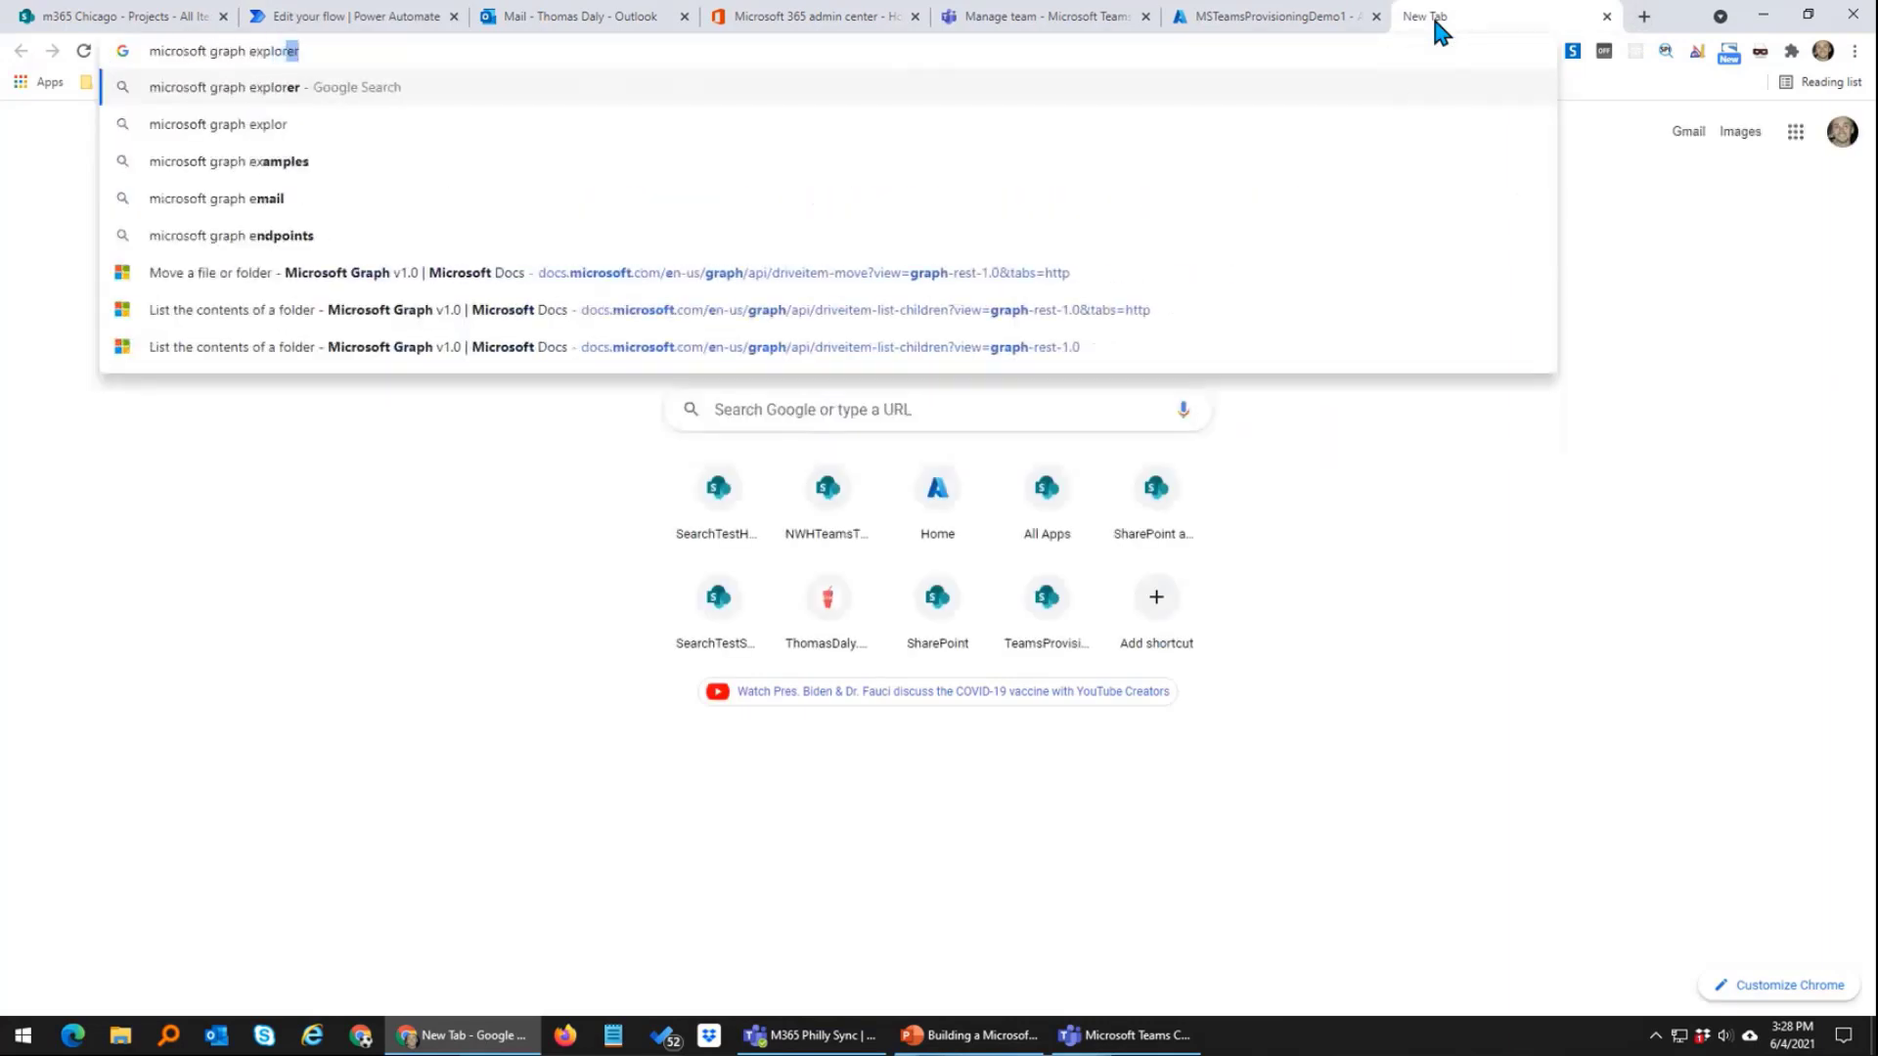
{"action": "key", "text": "Return"}
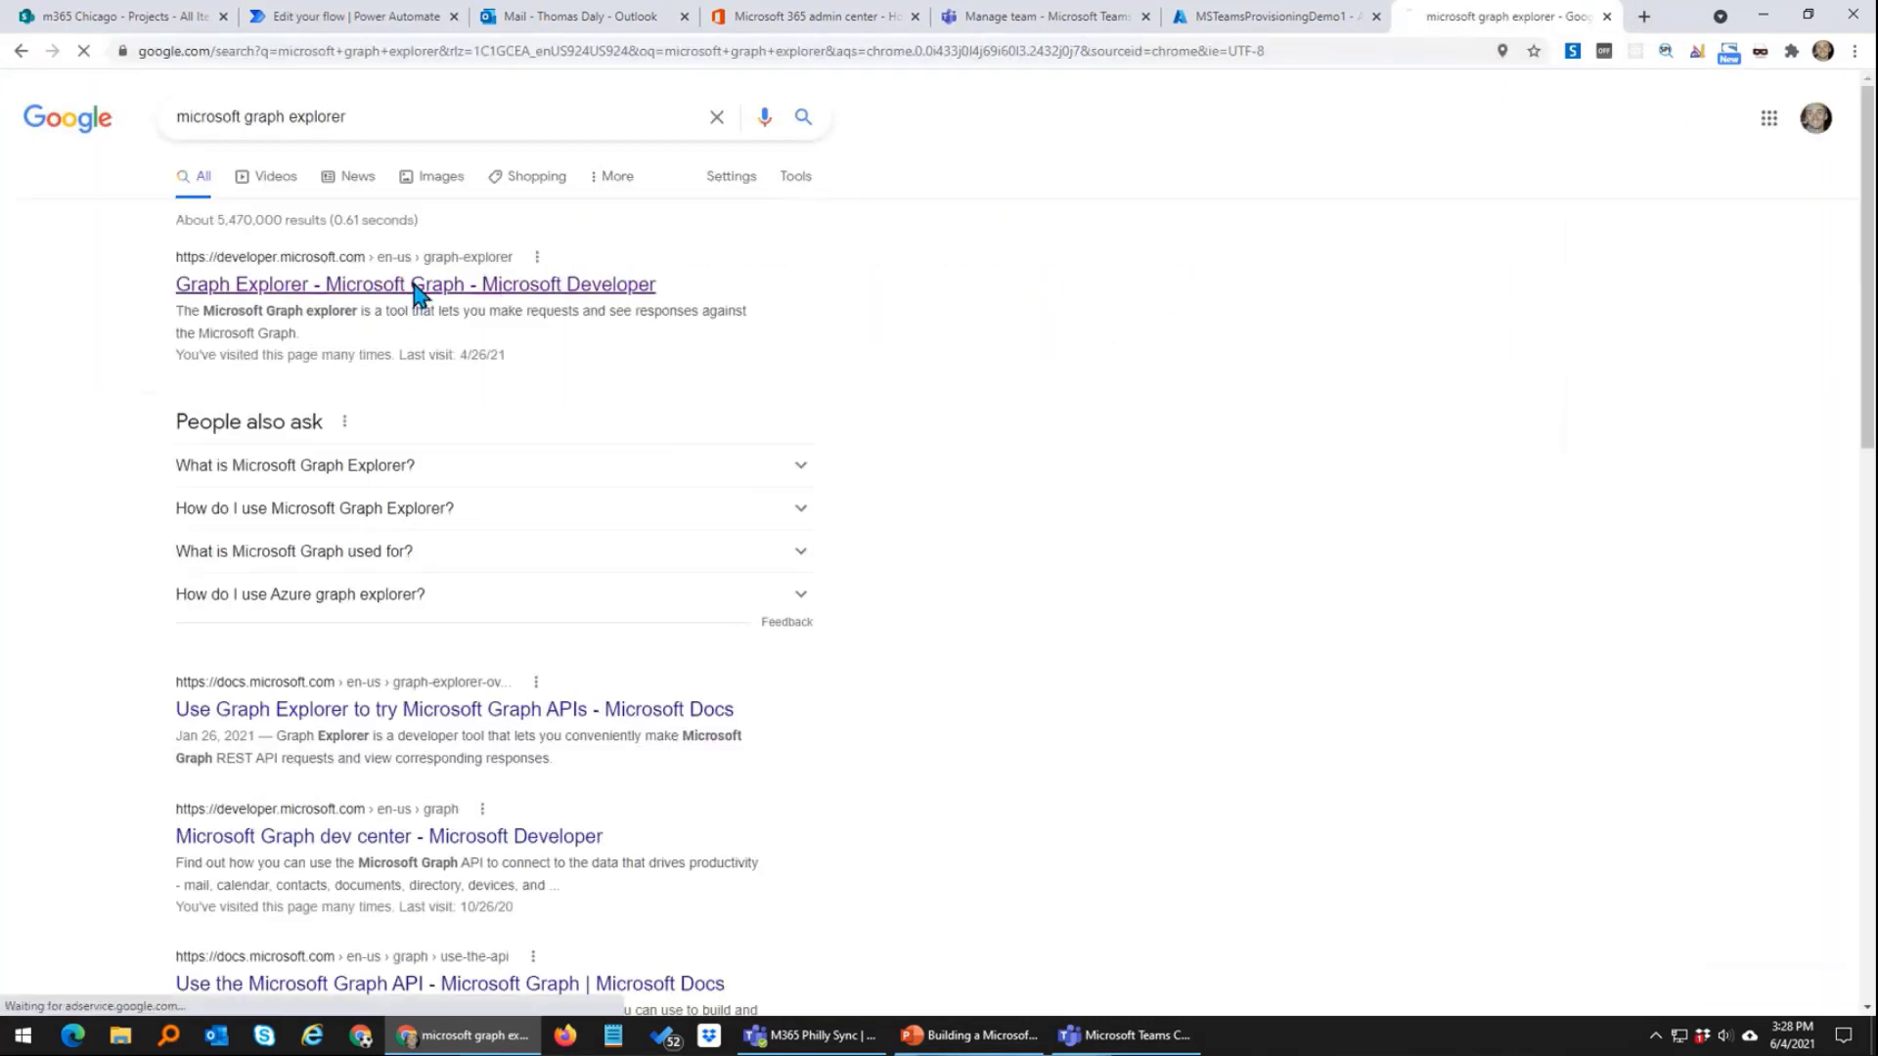
{"action": "left_click", "coordinate": [421, 290]}
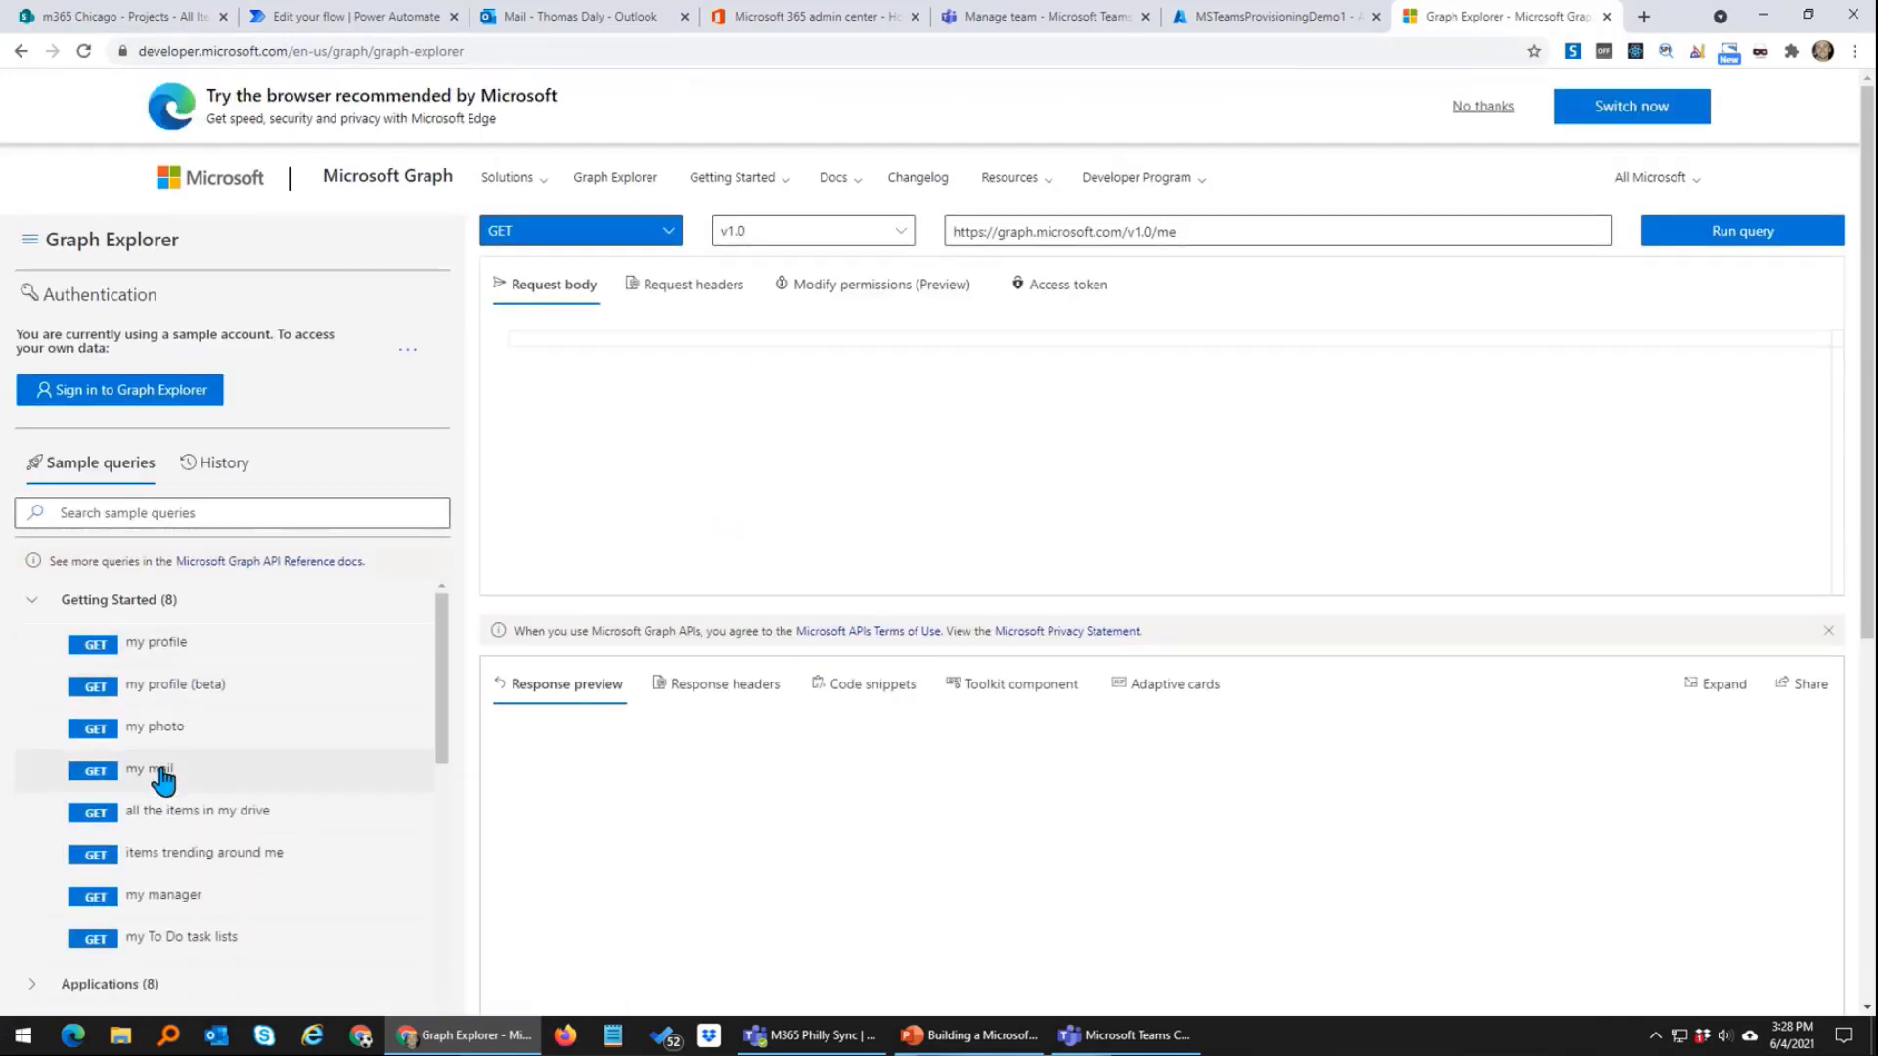
Step: Run the "my joined teams" sample query from the Microsoft Teams group and examine its request URL
{"action": "scroll", "coordinate": [163, 776], "scroll_direction": "down", "scroll_amount": 3}
{"action": "scroll", "coordinate": [164, 765], "scroll_direction": "down", "scroll_amount": 3}
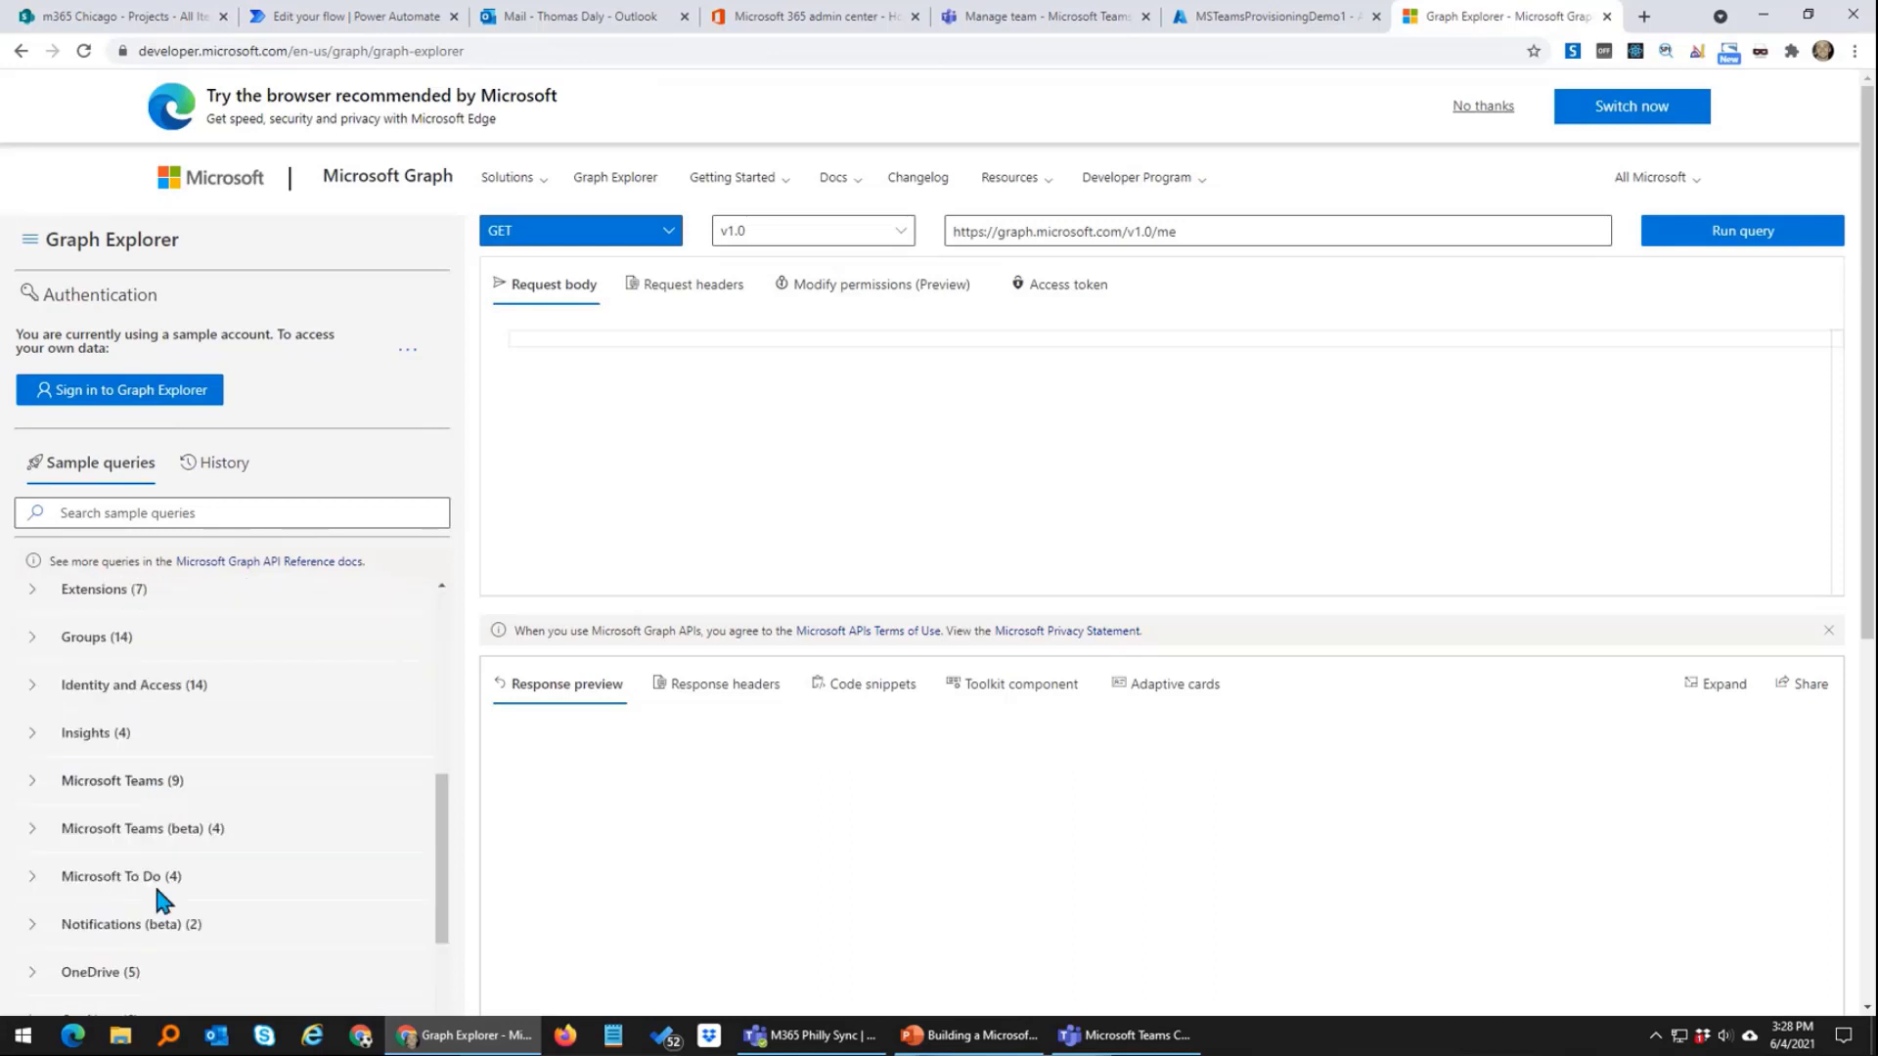
{"action": "left_click", "coordinate": [141, 839]}
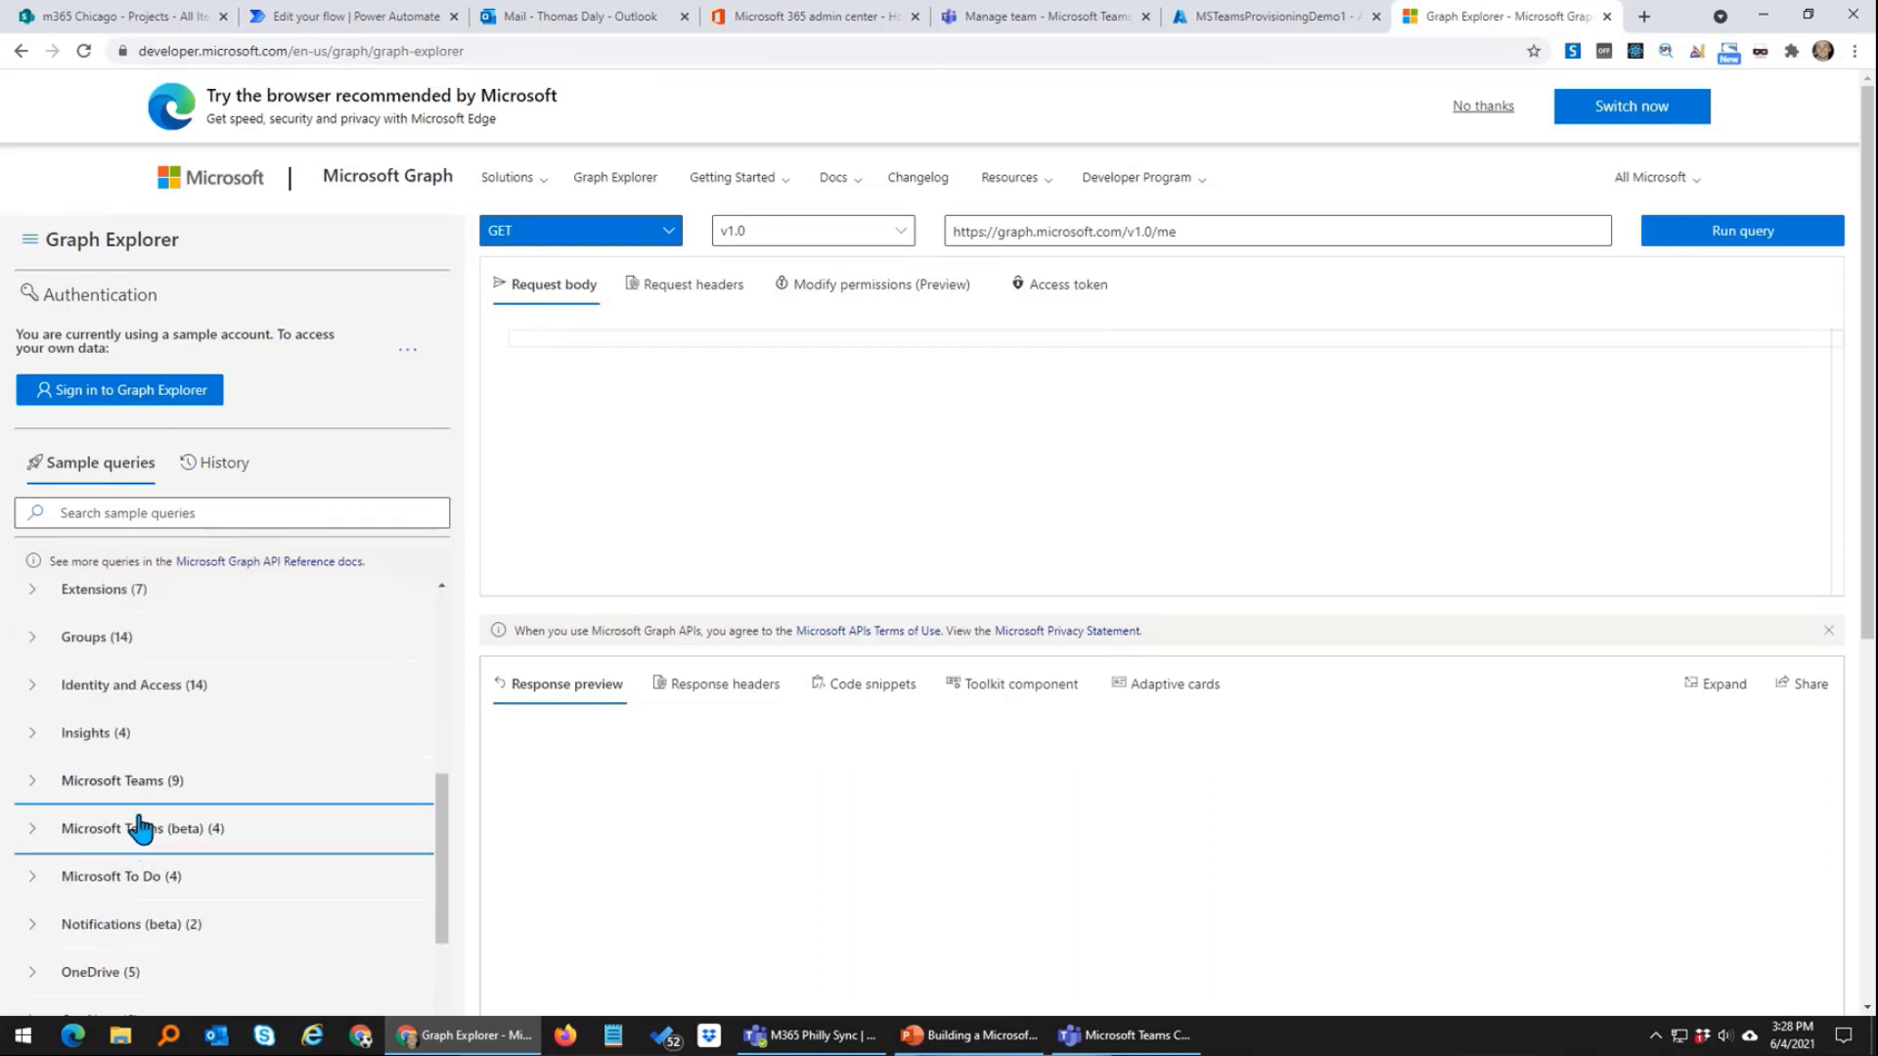
{"action": "left_click", "coordinate": [128, 780]}
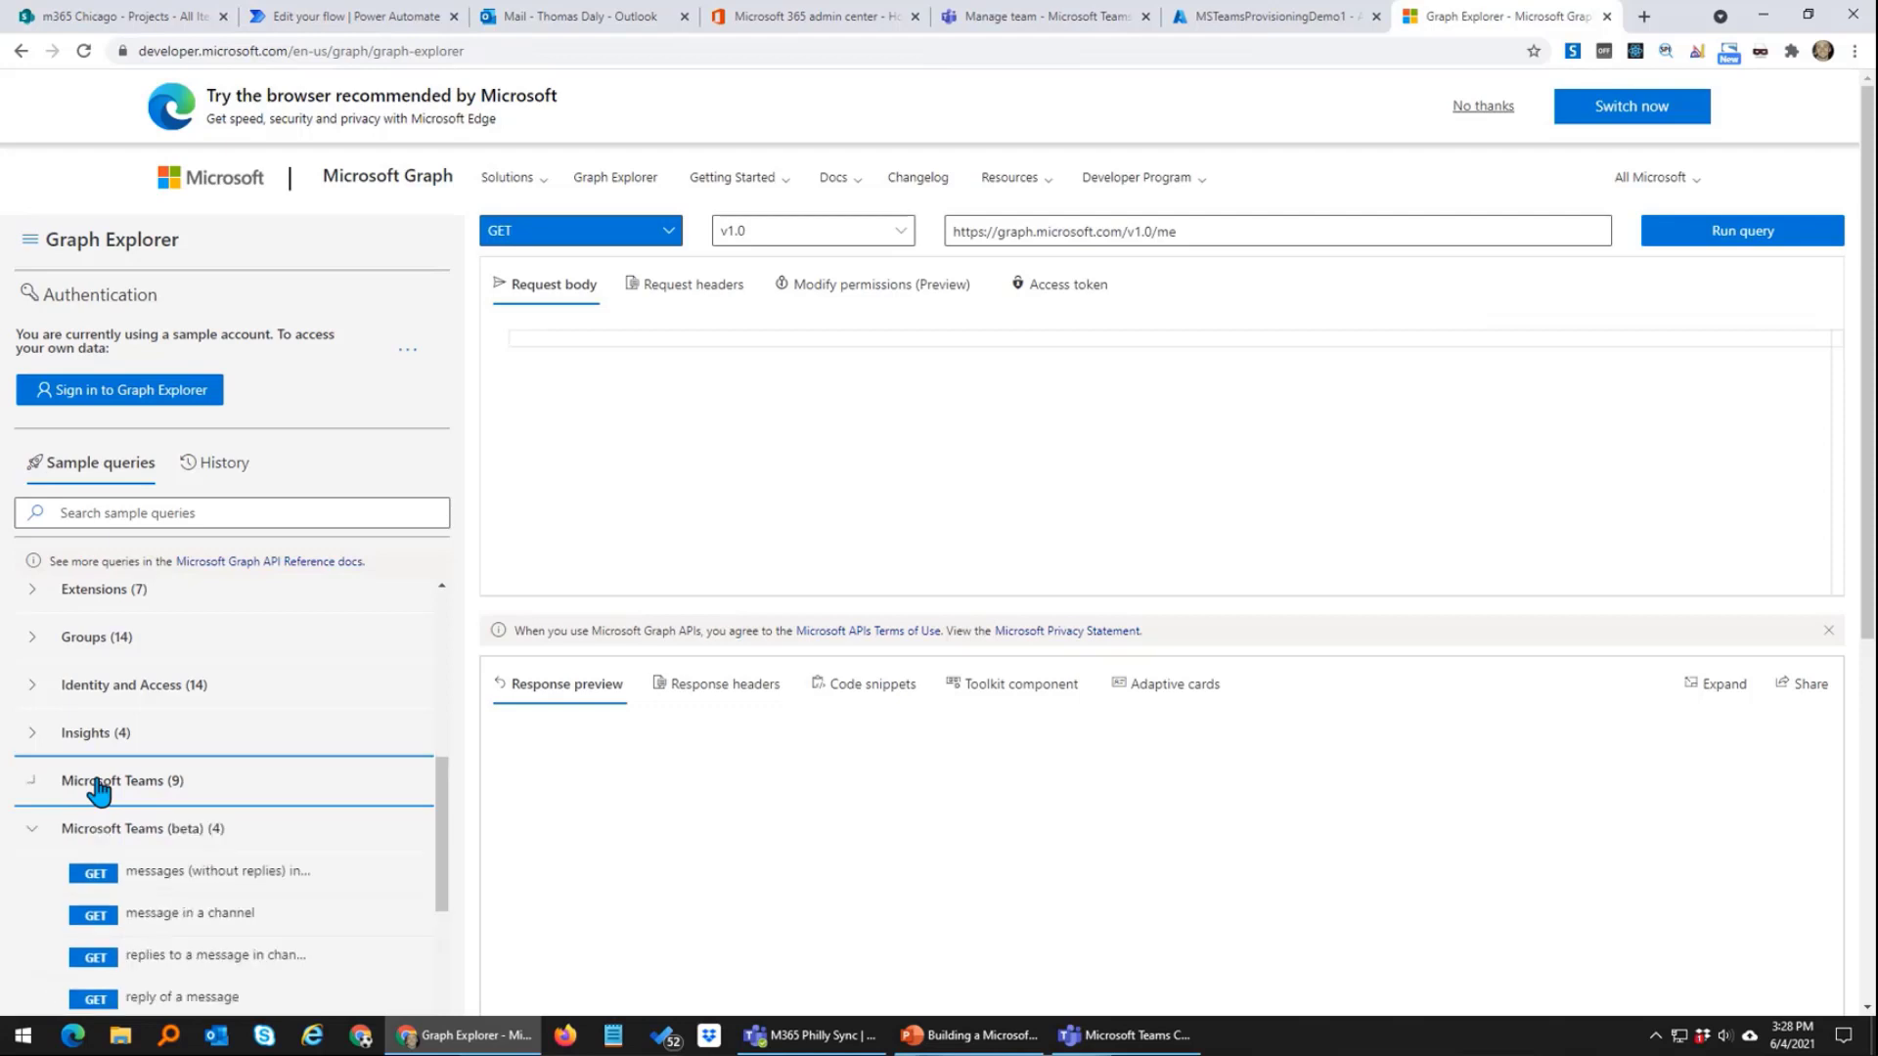
{"action": "left_click", "coordinate": [156, 827]}
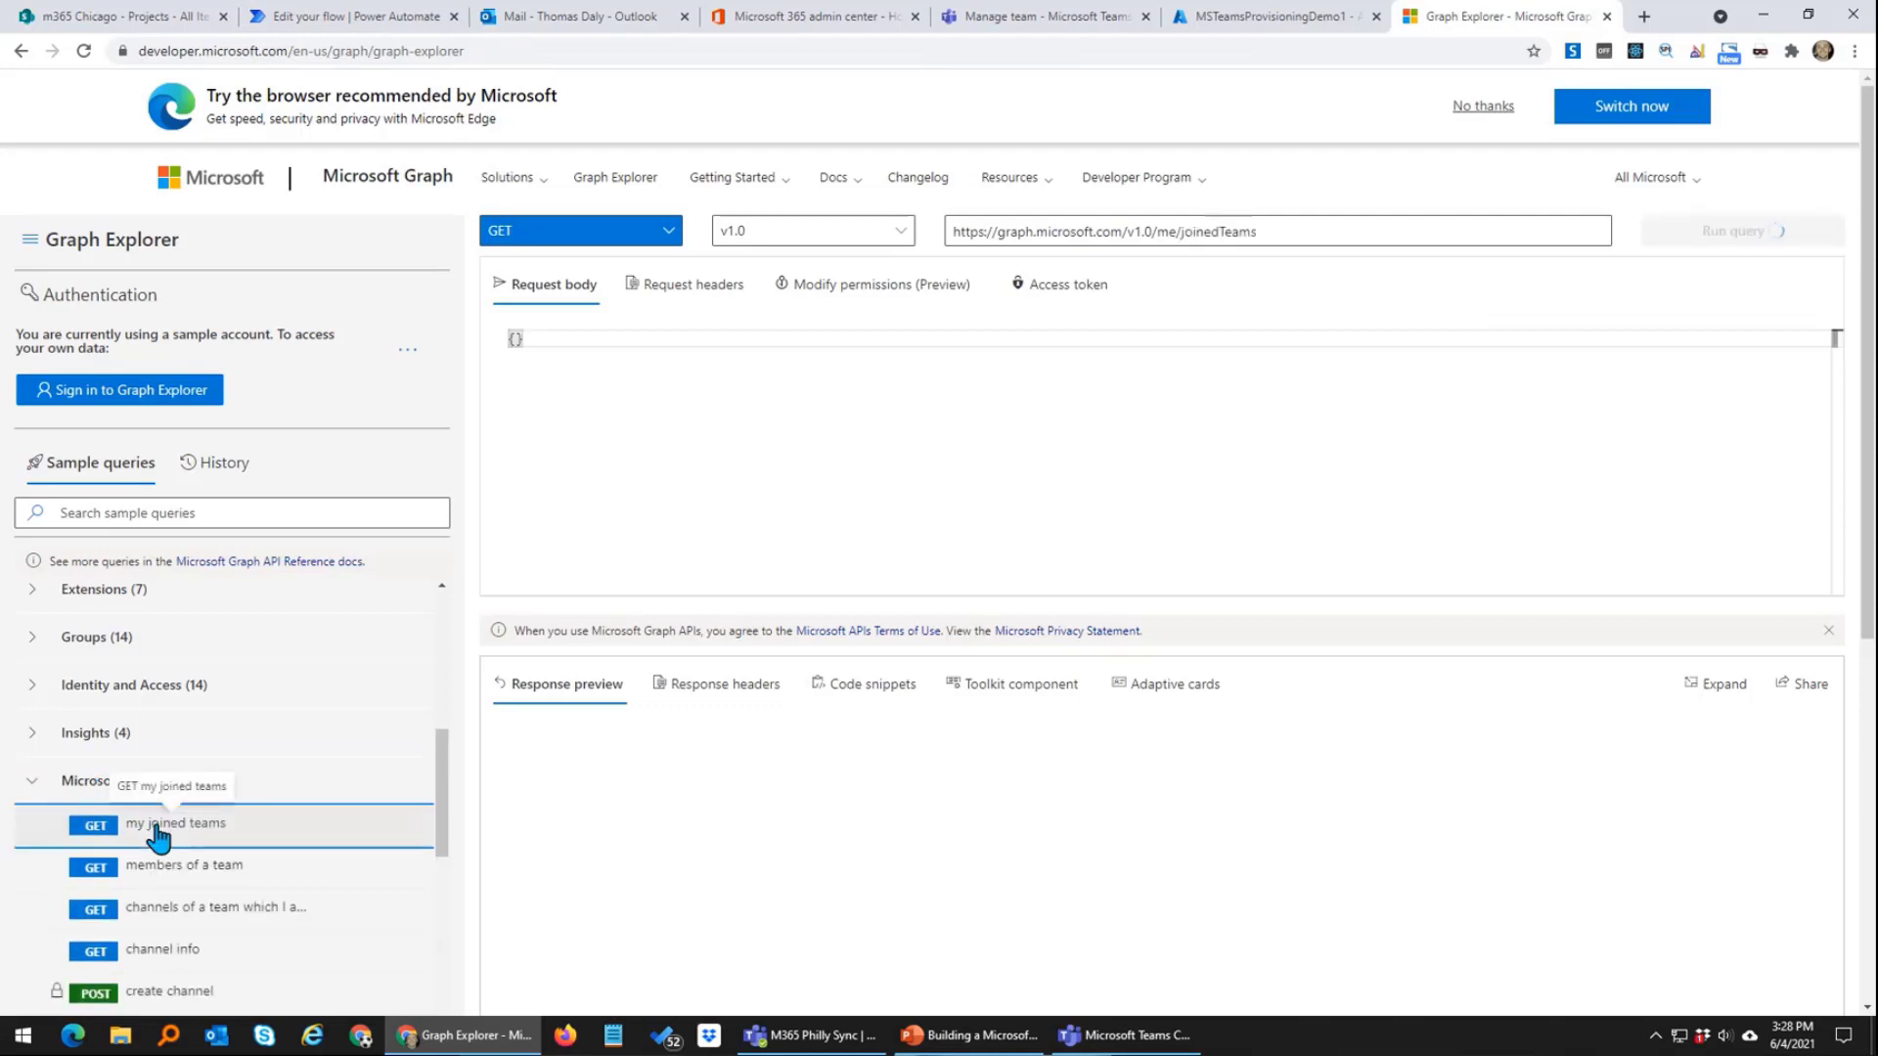
{"action": "left_click_drag", "start_coordinate": [1261, 231], "coordinate": [944, 238]}
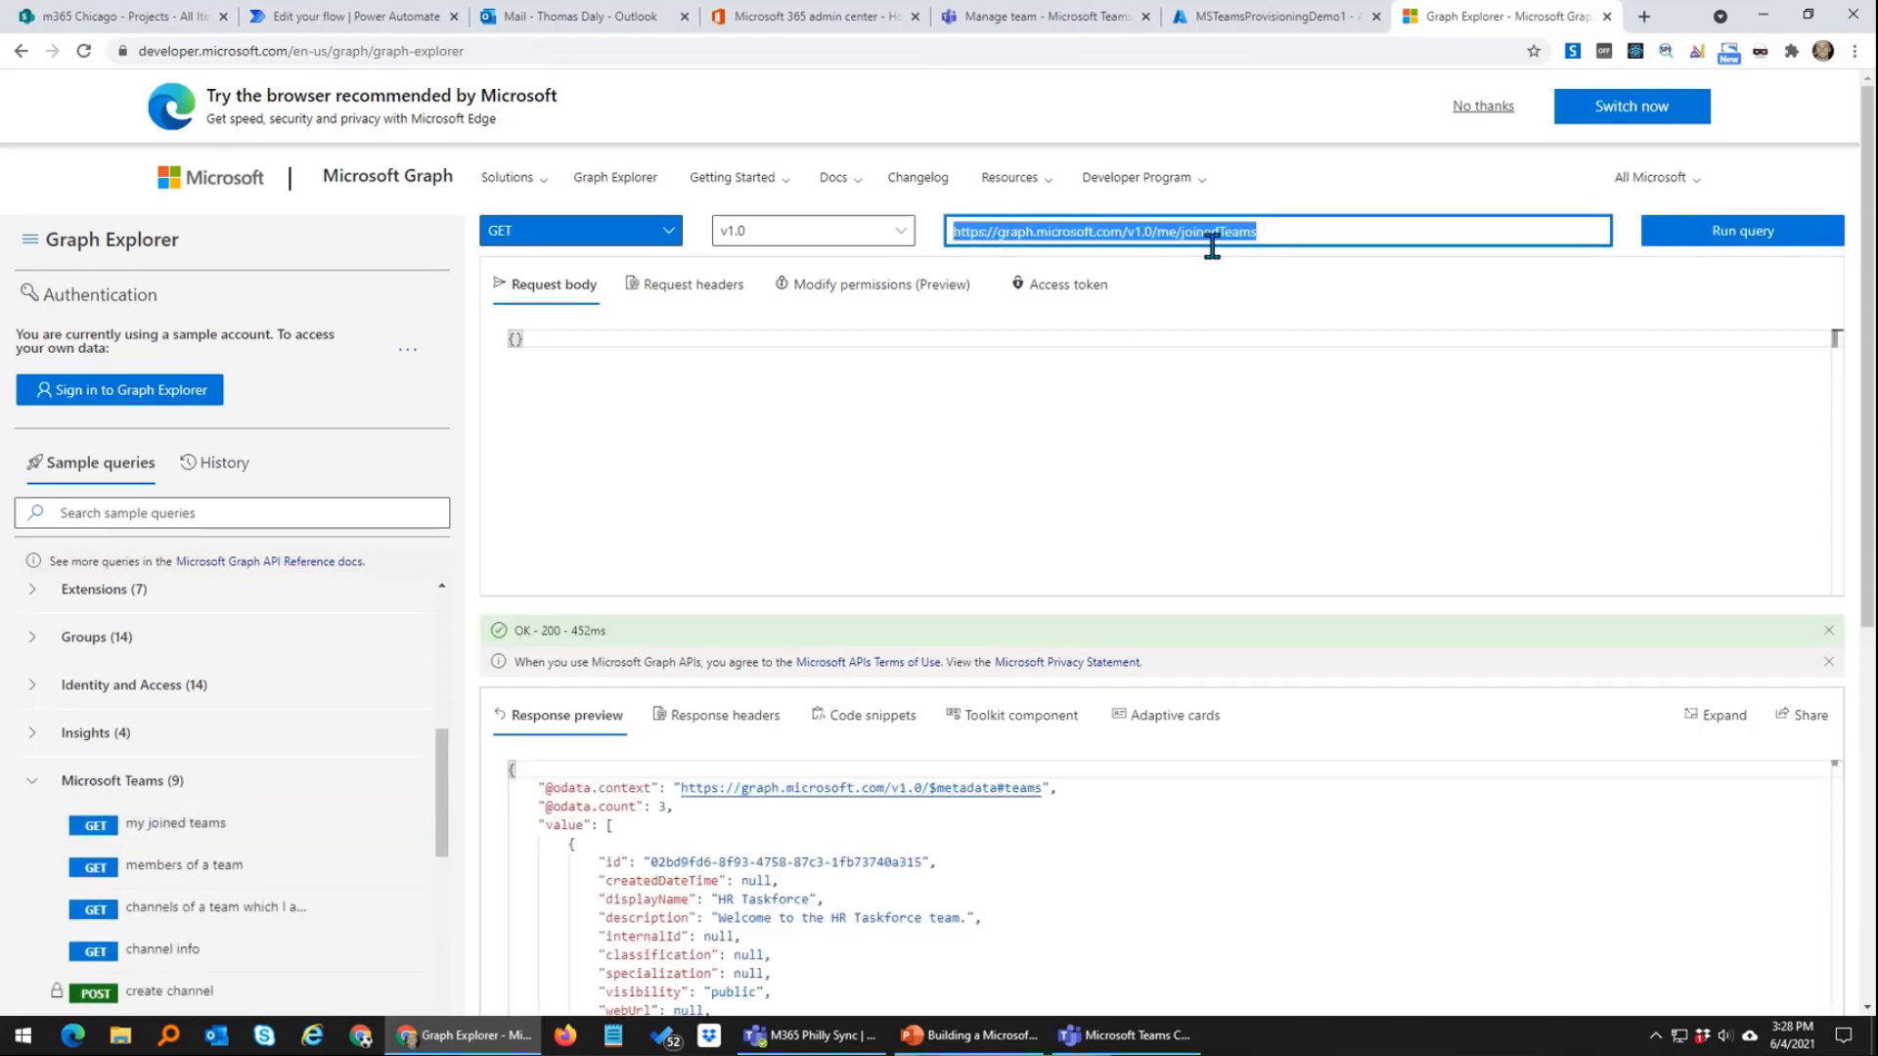
Step: Look through the Microsoft Teams and Microsoft Teams (beta) sample queries to see which requests are offered
{"action": "scroll", "coordinate": [259, 734], "scroll_direction": "down", "scroll_amount": 1}
{"action": "left_click", "coordinate": [231, 684]}
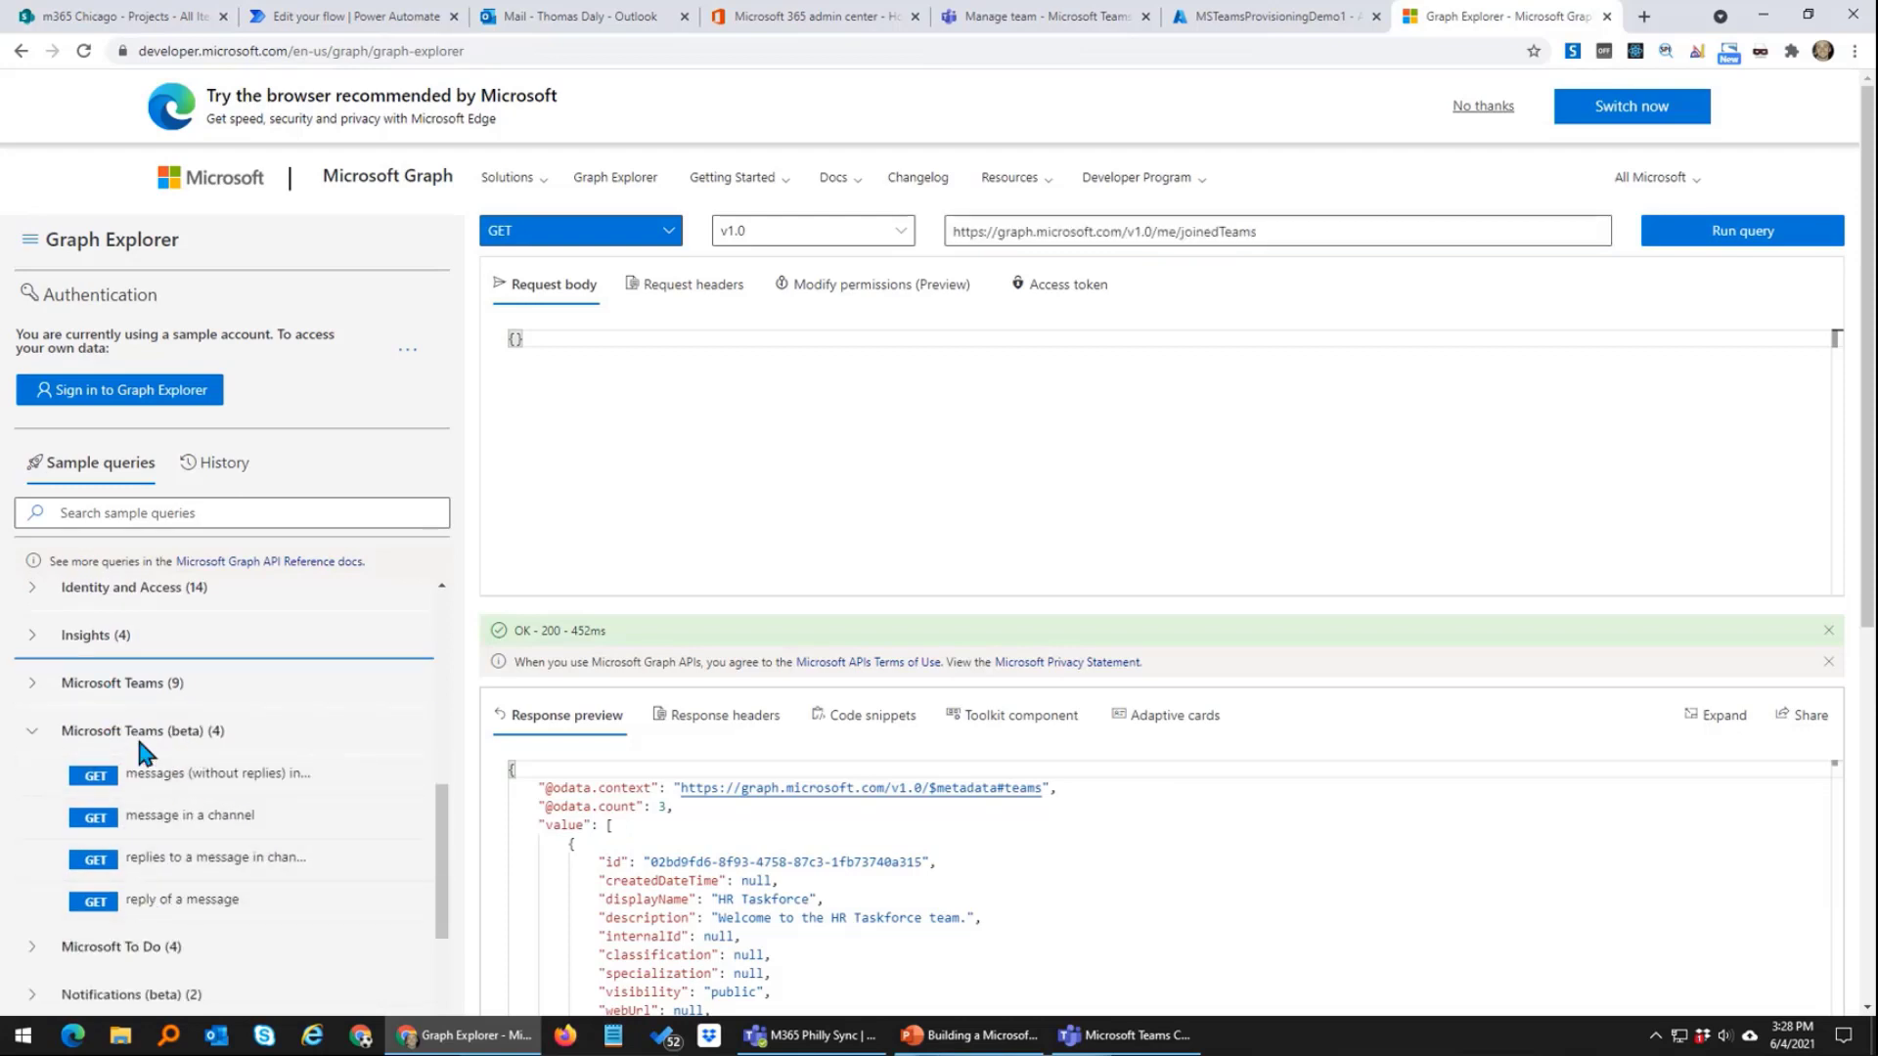
{"action": "left_click", "coordinate": [167, 685]}
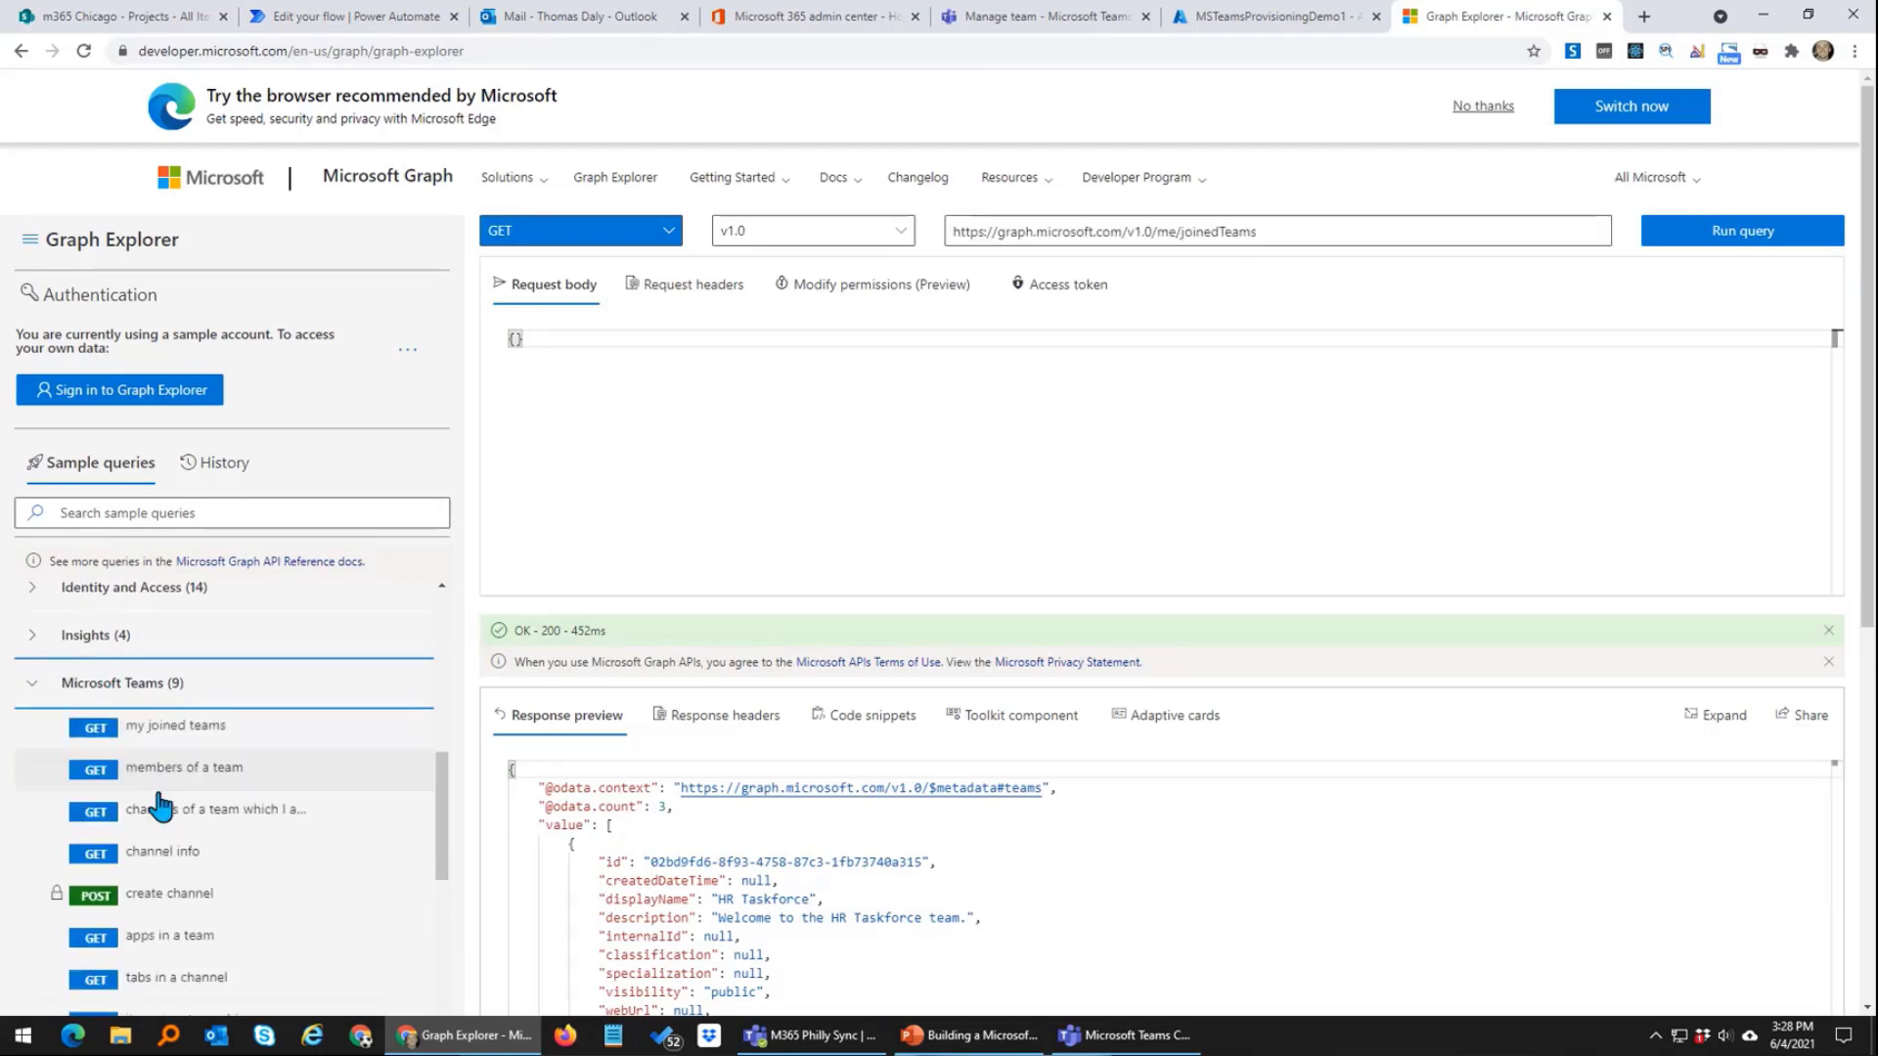
{"action": "scroll", "coordinate": [227, 776], "scroll_direction": "down", "scroll_amount": 3}
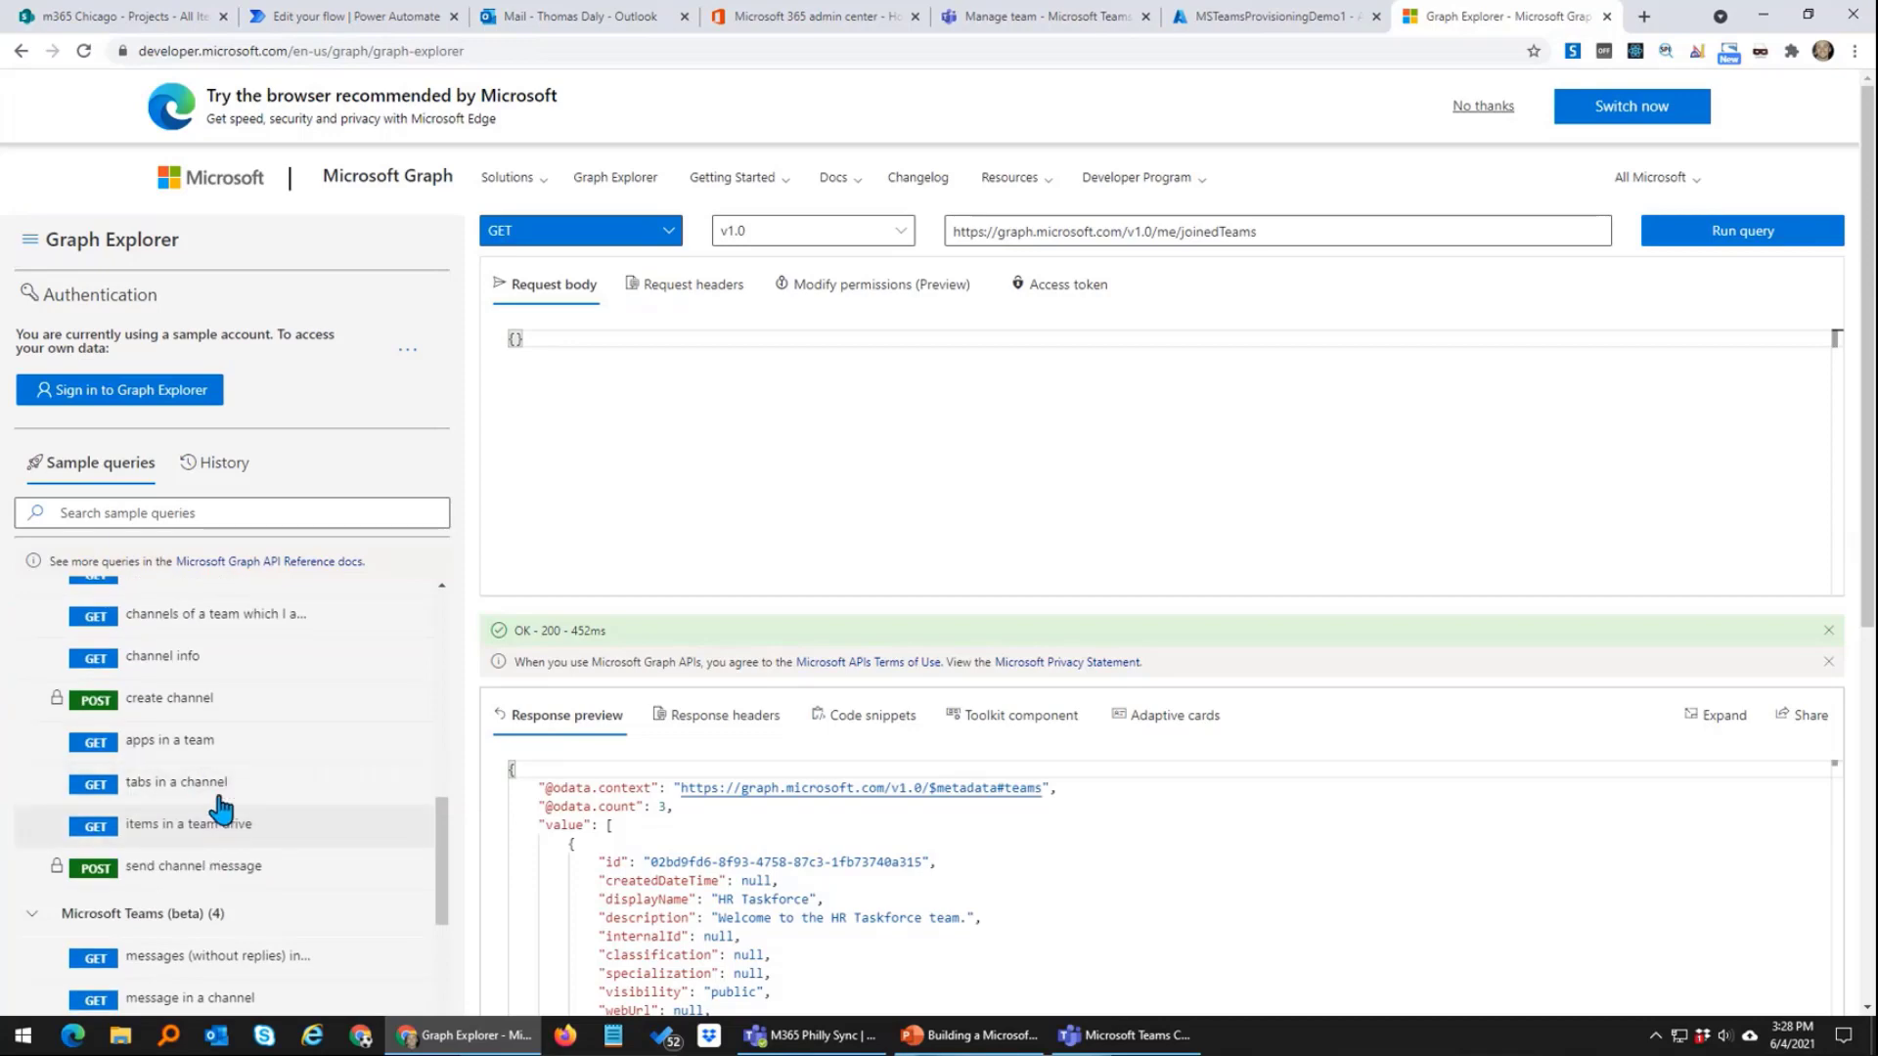
{"action": "scroll", "coordinate": [189, 700], "scroll_direction": "up", "scroll_amount": 1}
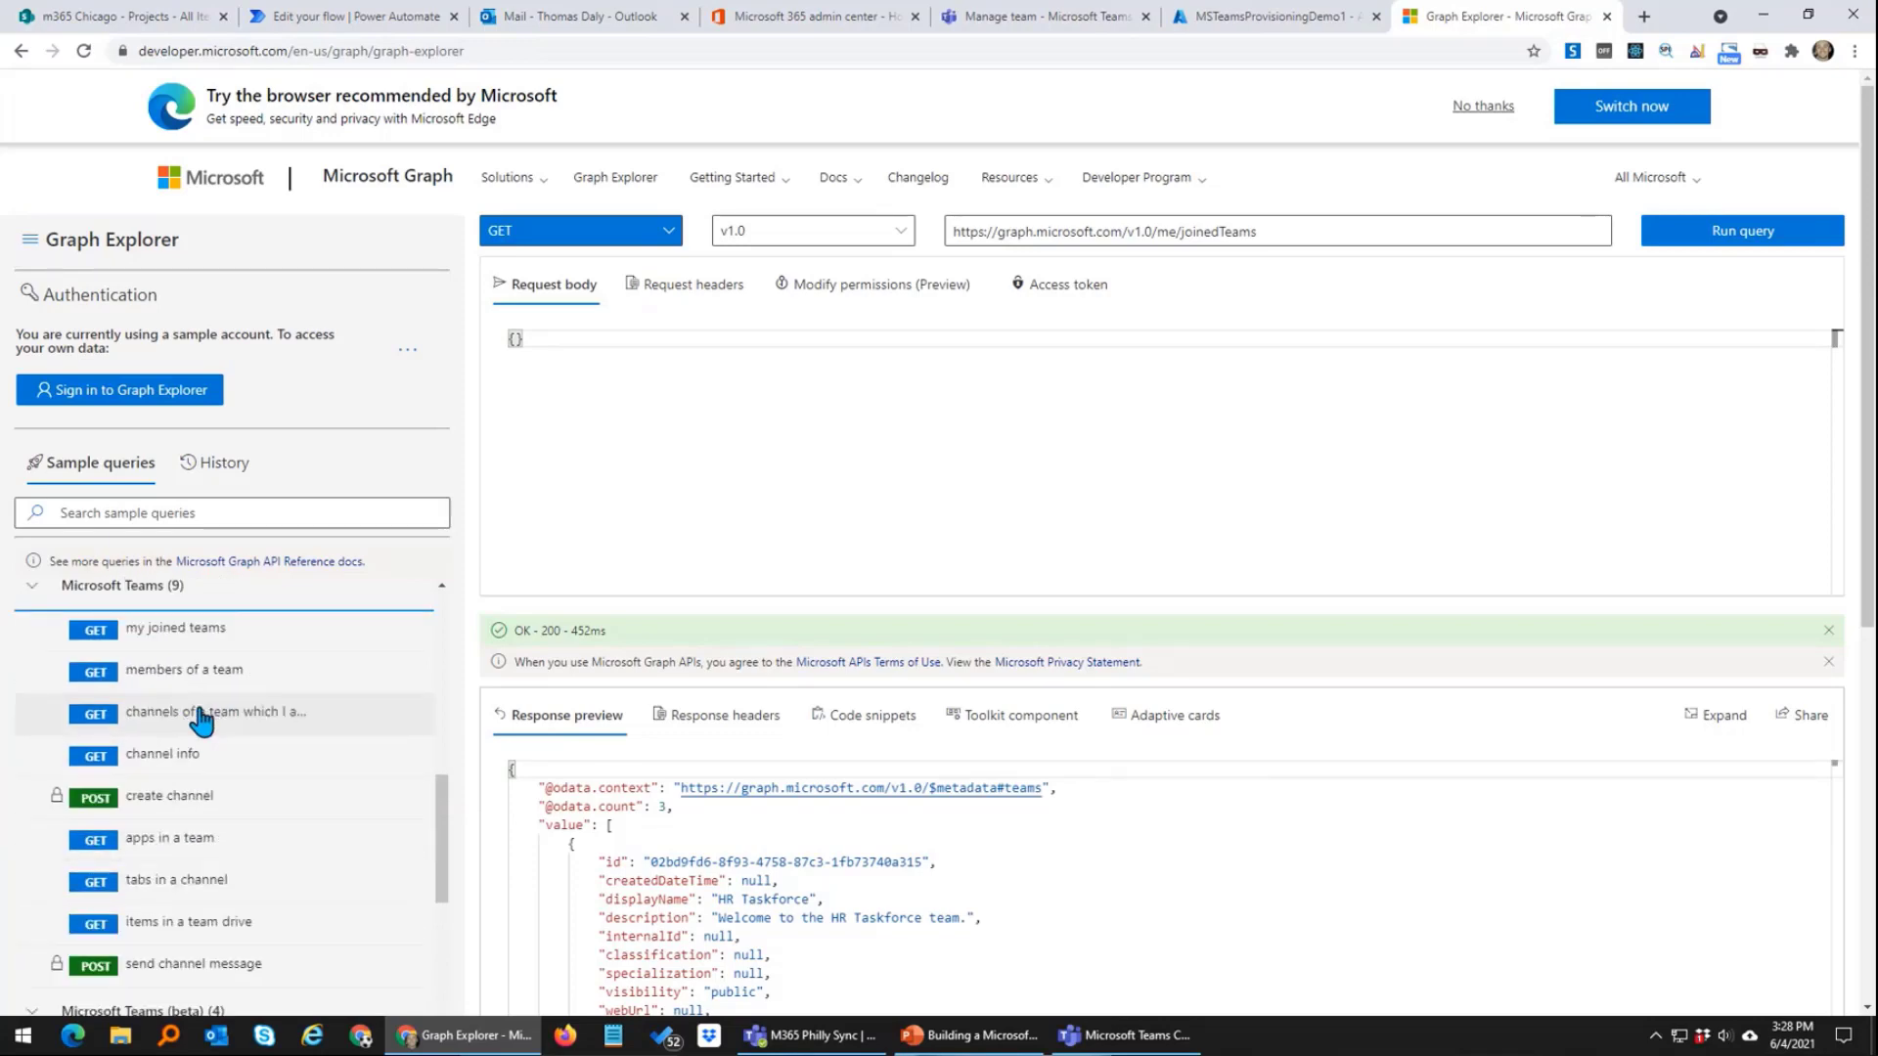
{"action": "scroll", "coordinate": [189, 636], "scroll_direction": "up", "scroll_amount": 2}
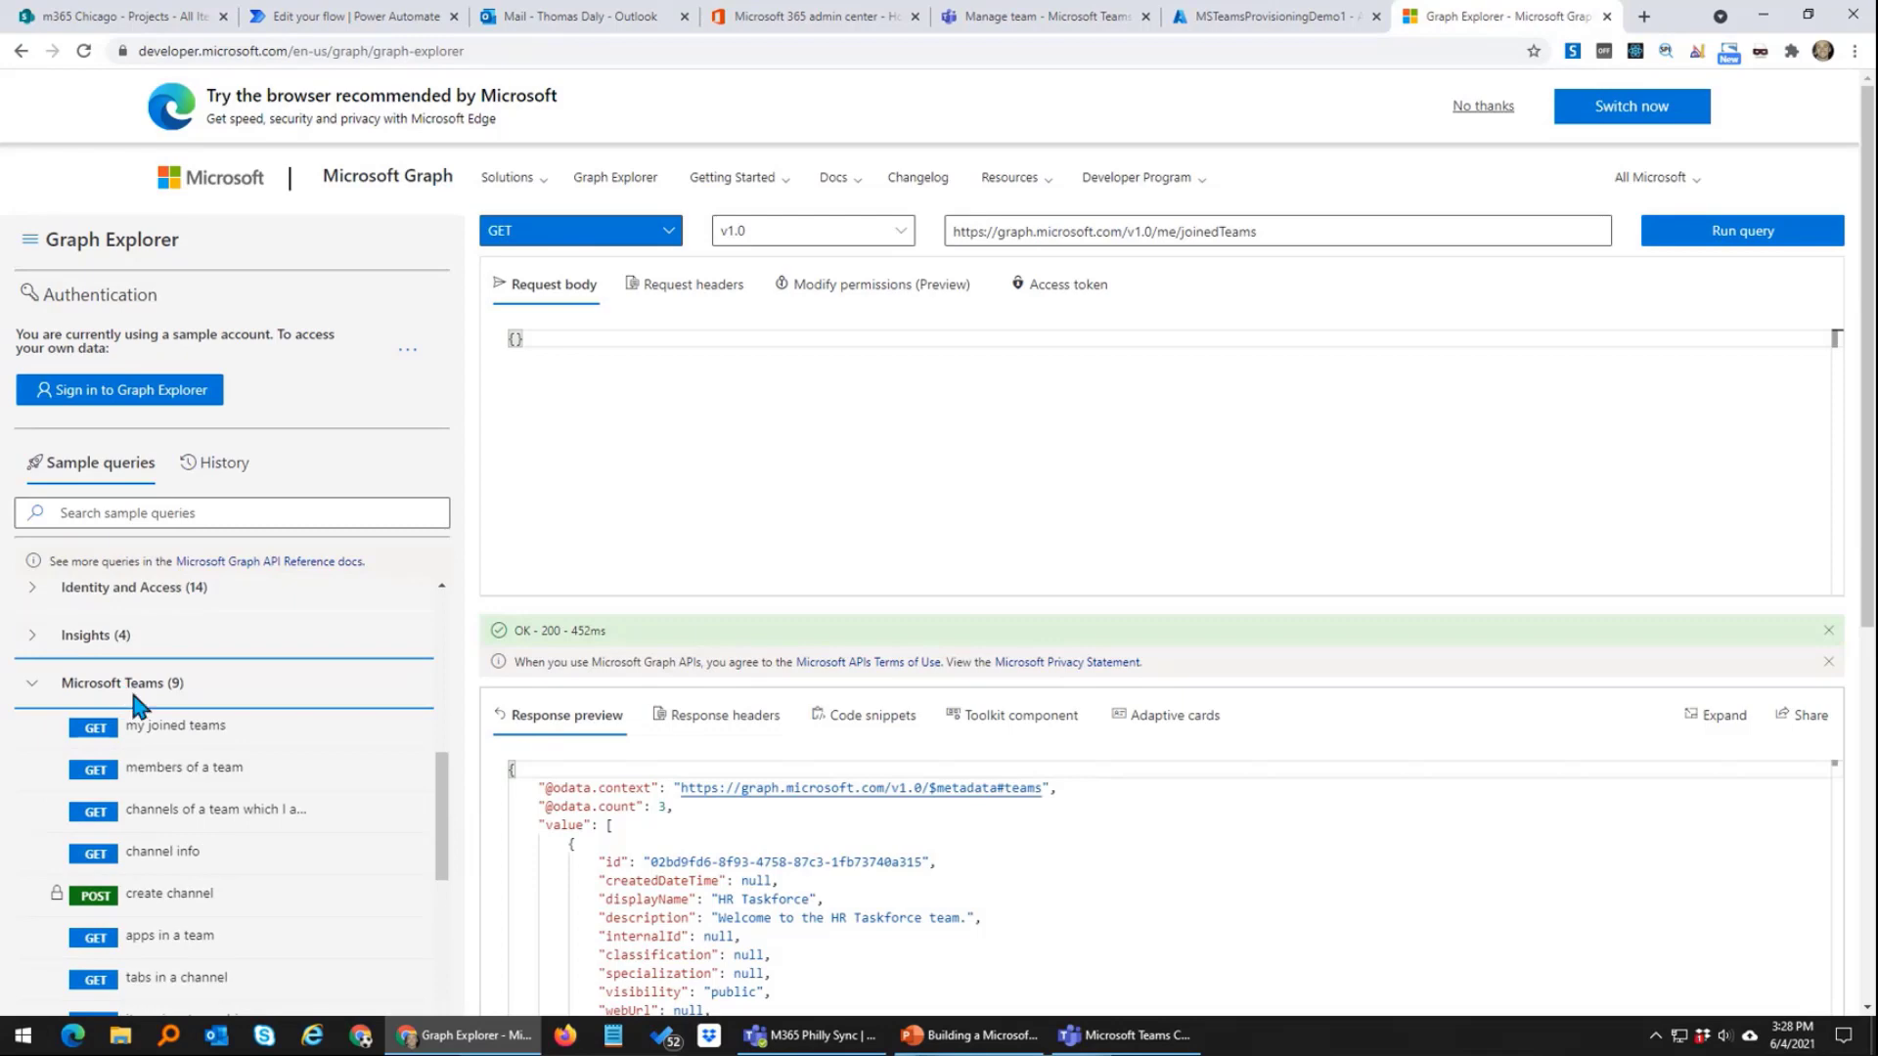
{"action": "scroll", "coordinate": [146, 704], "scroll_direction": "down", "scroll_amount": 2}
{"action": "scroll", "coordinate": [147, 721], "scroll_direction": "down", "scroll_amount": 3}
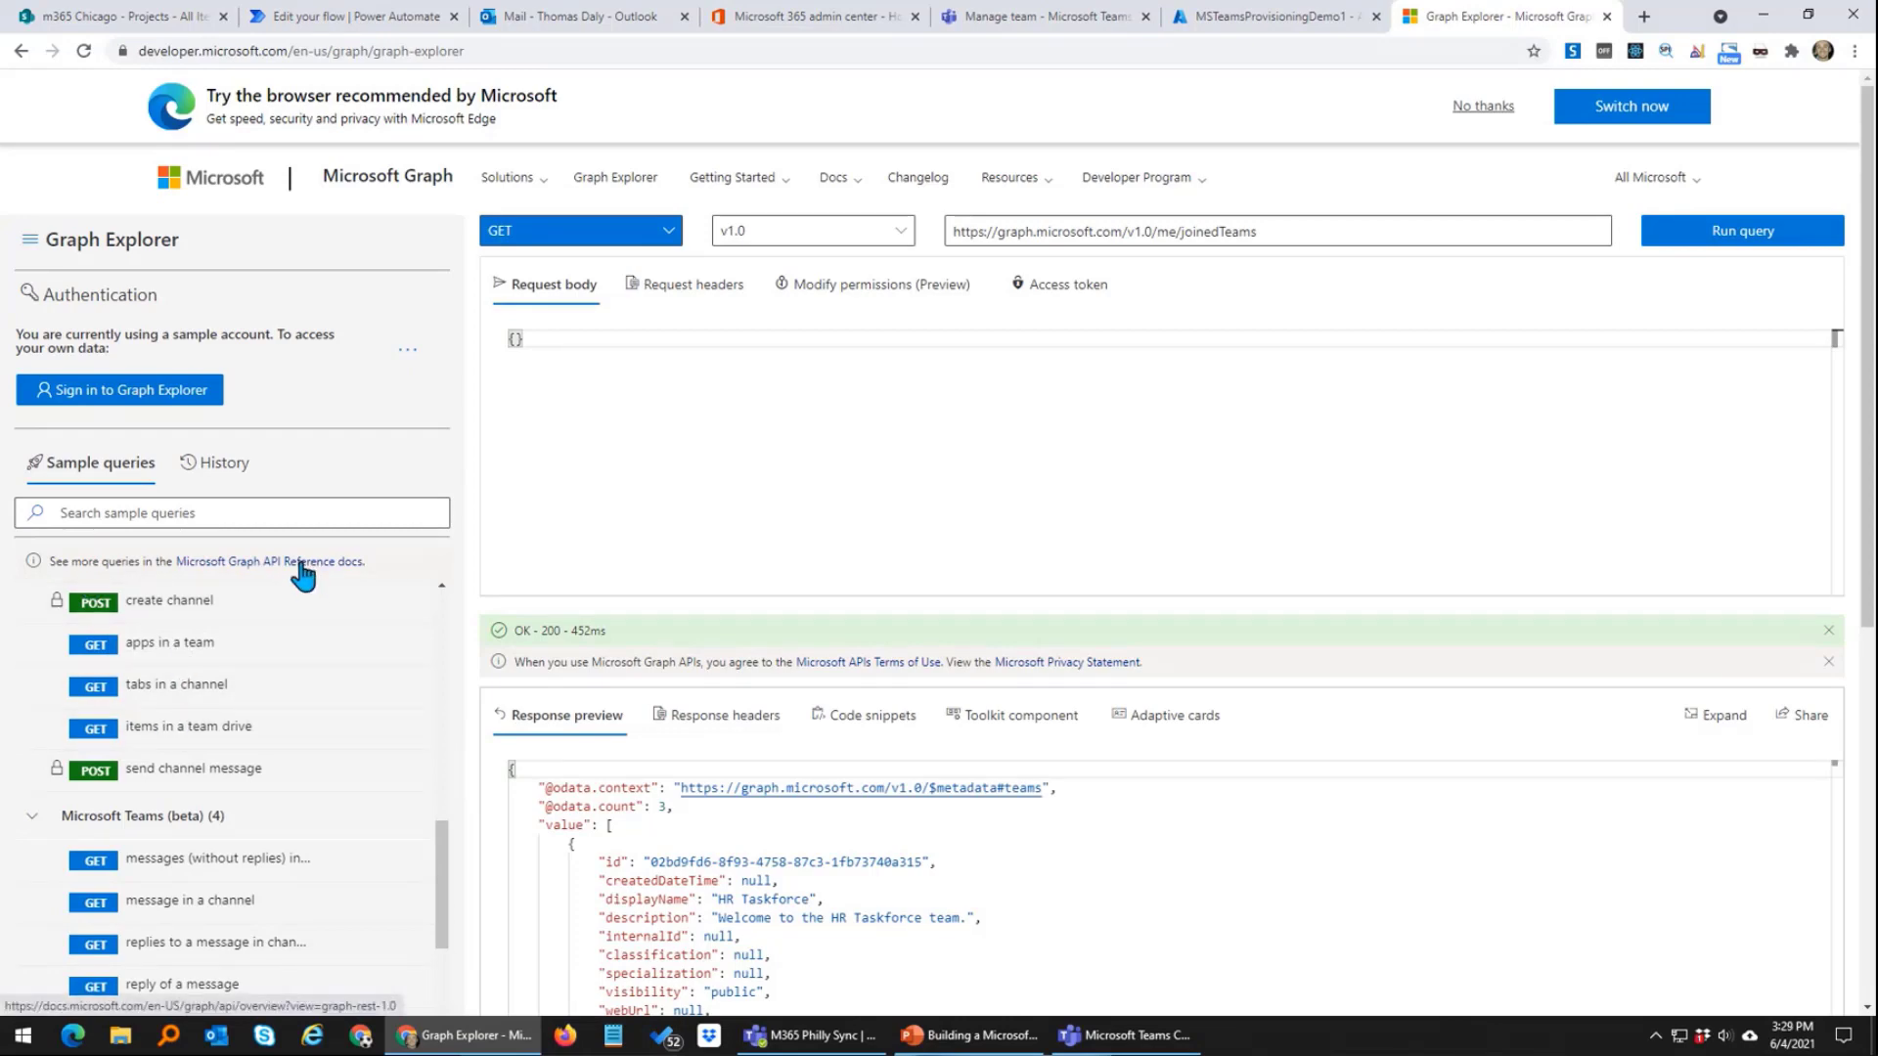
Step: Run the "apps in a team" sample query and examine the team ID and full request URL
{"action": "left_click", "coordinate": [161, 657]}
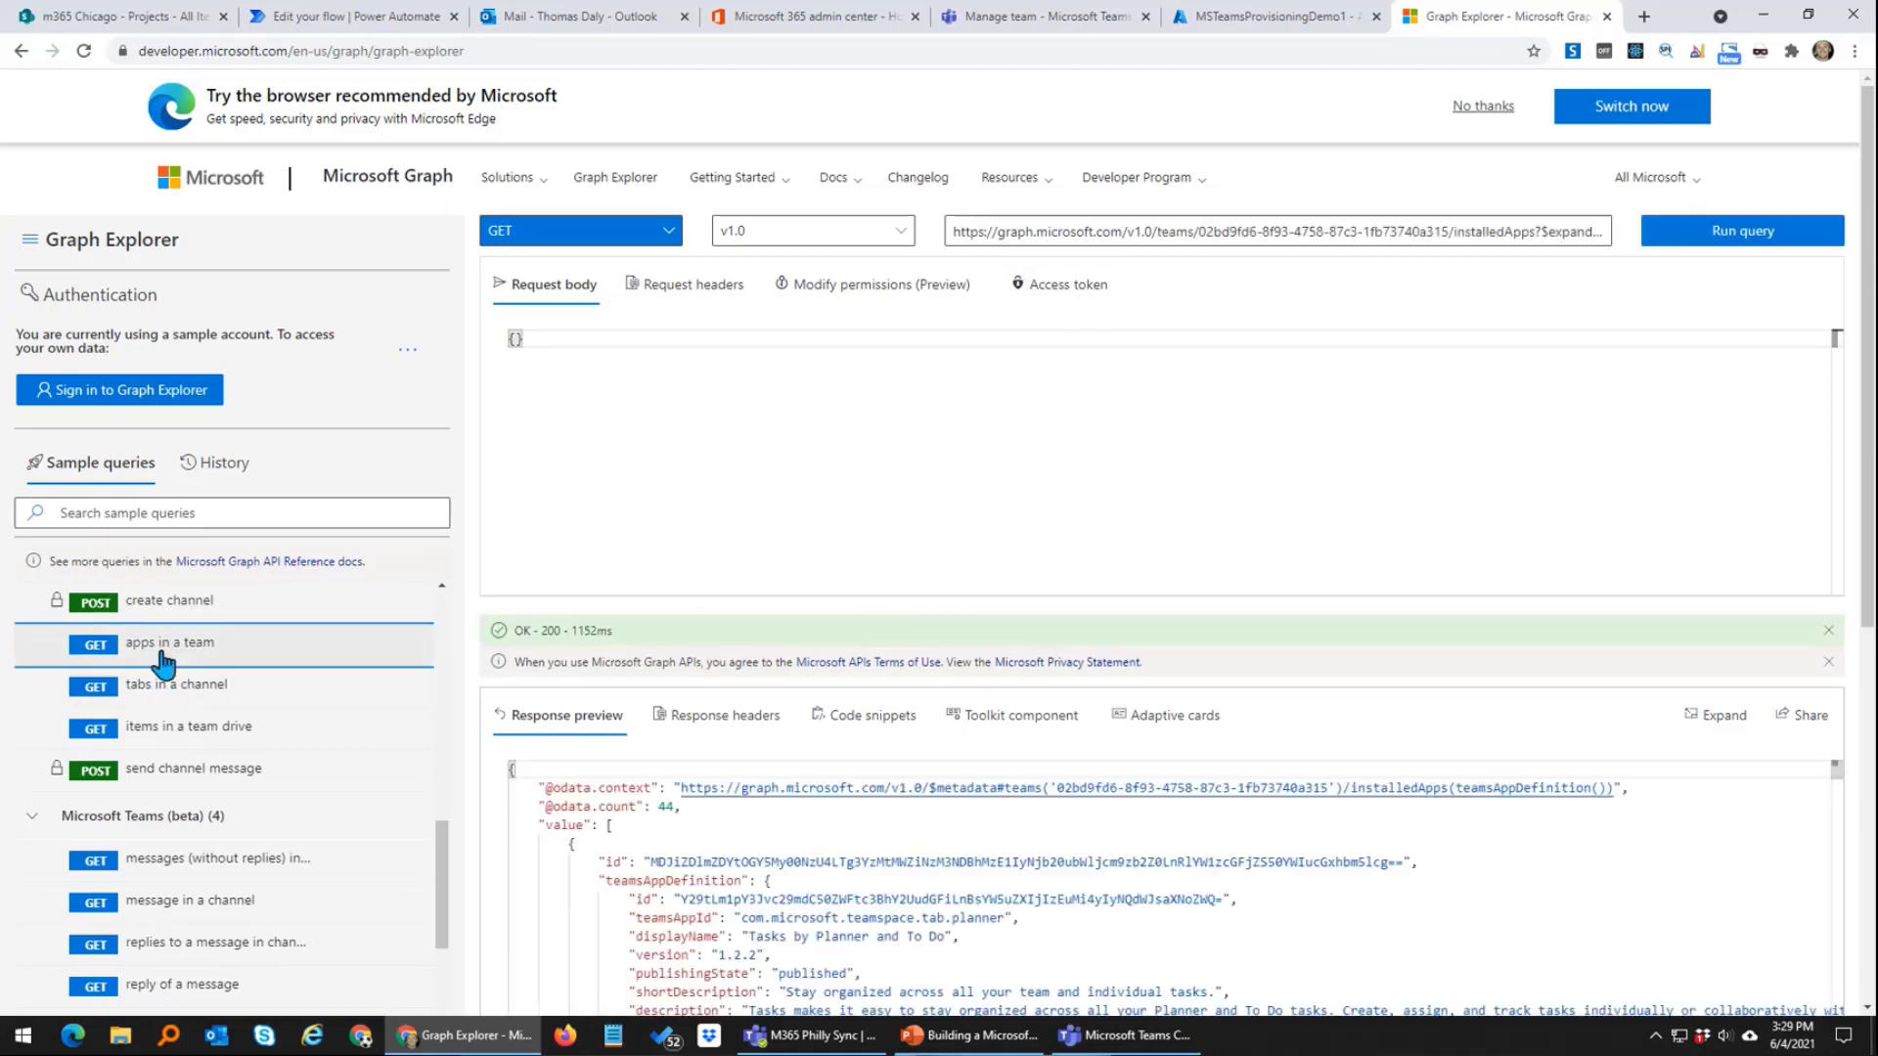
{"action": "left_click_drag", "start_coordinate": [1195, 231], "coordinate": [1443, 231]}
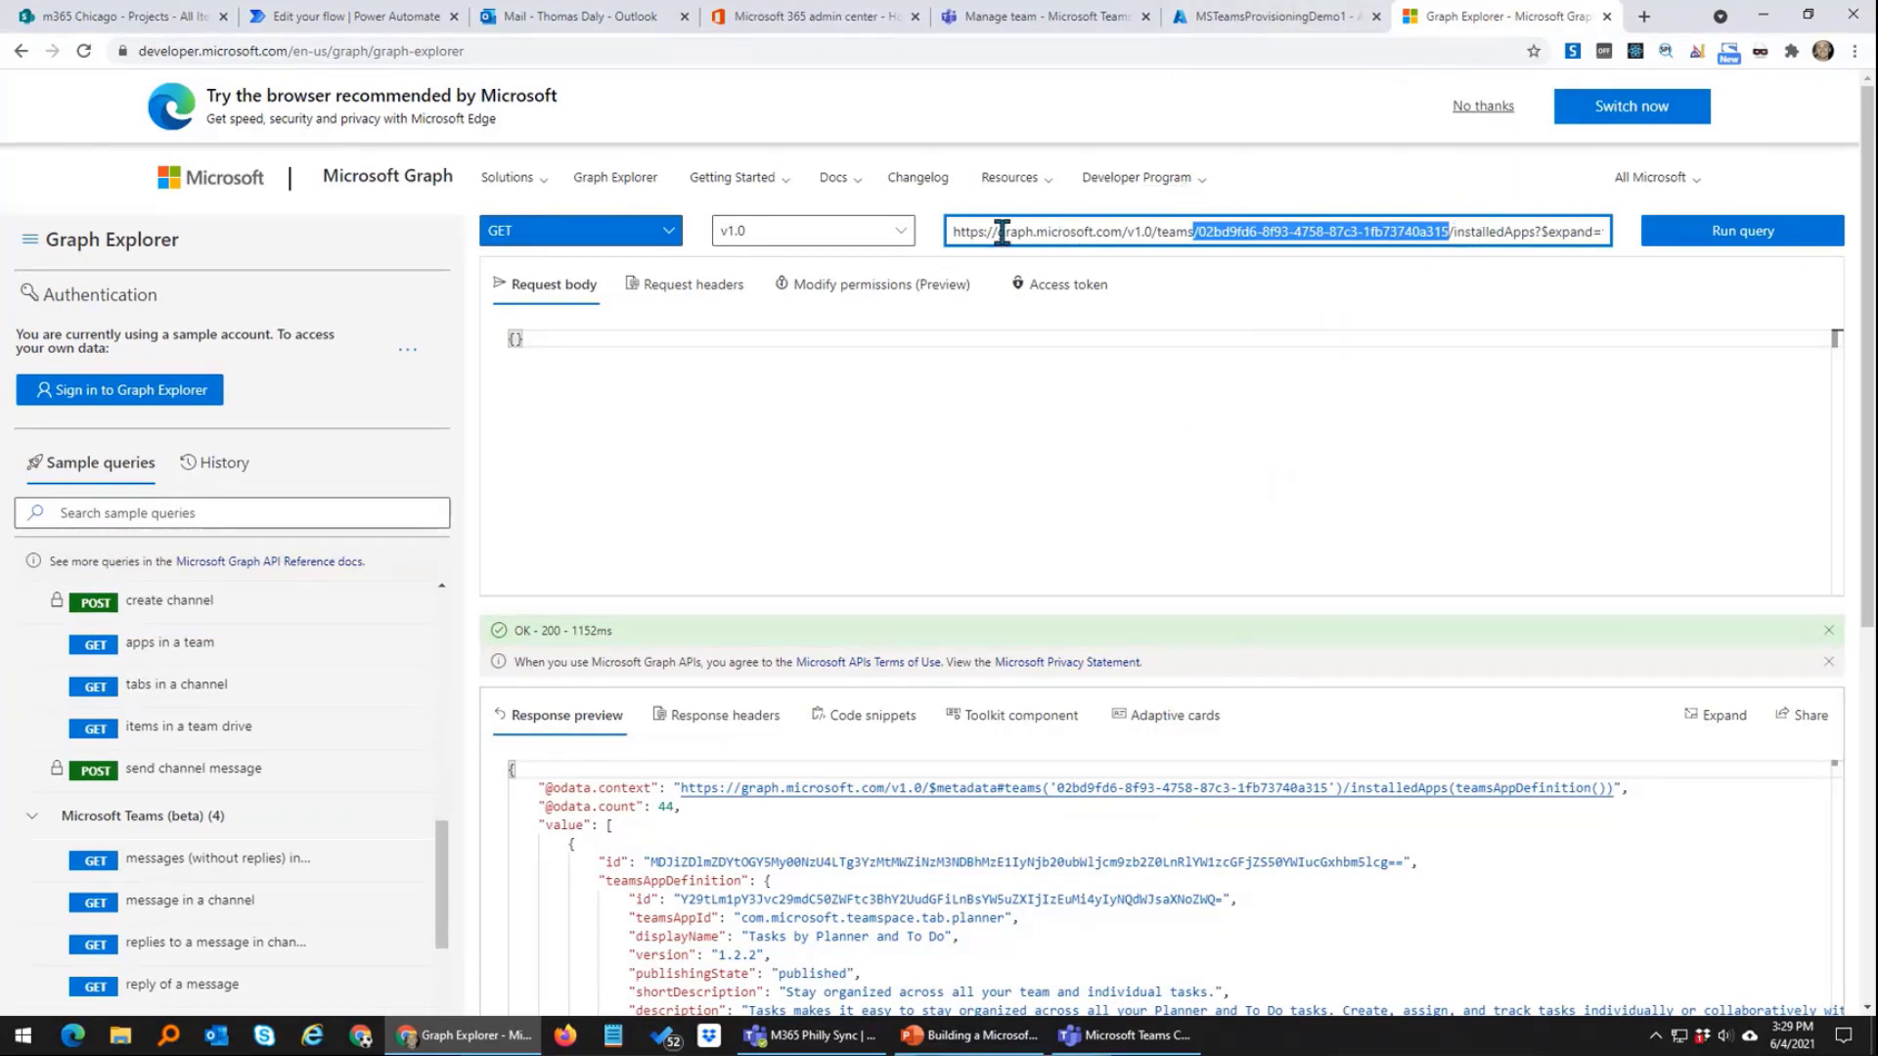
{"action": "left_click_drag", "start_coordinate": [955, 232], "coordinate": [1598, 256]}
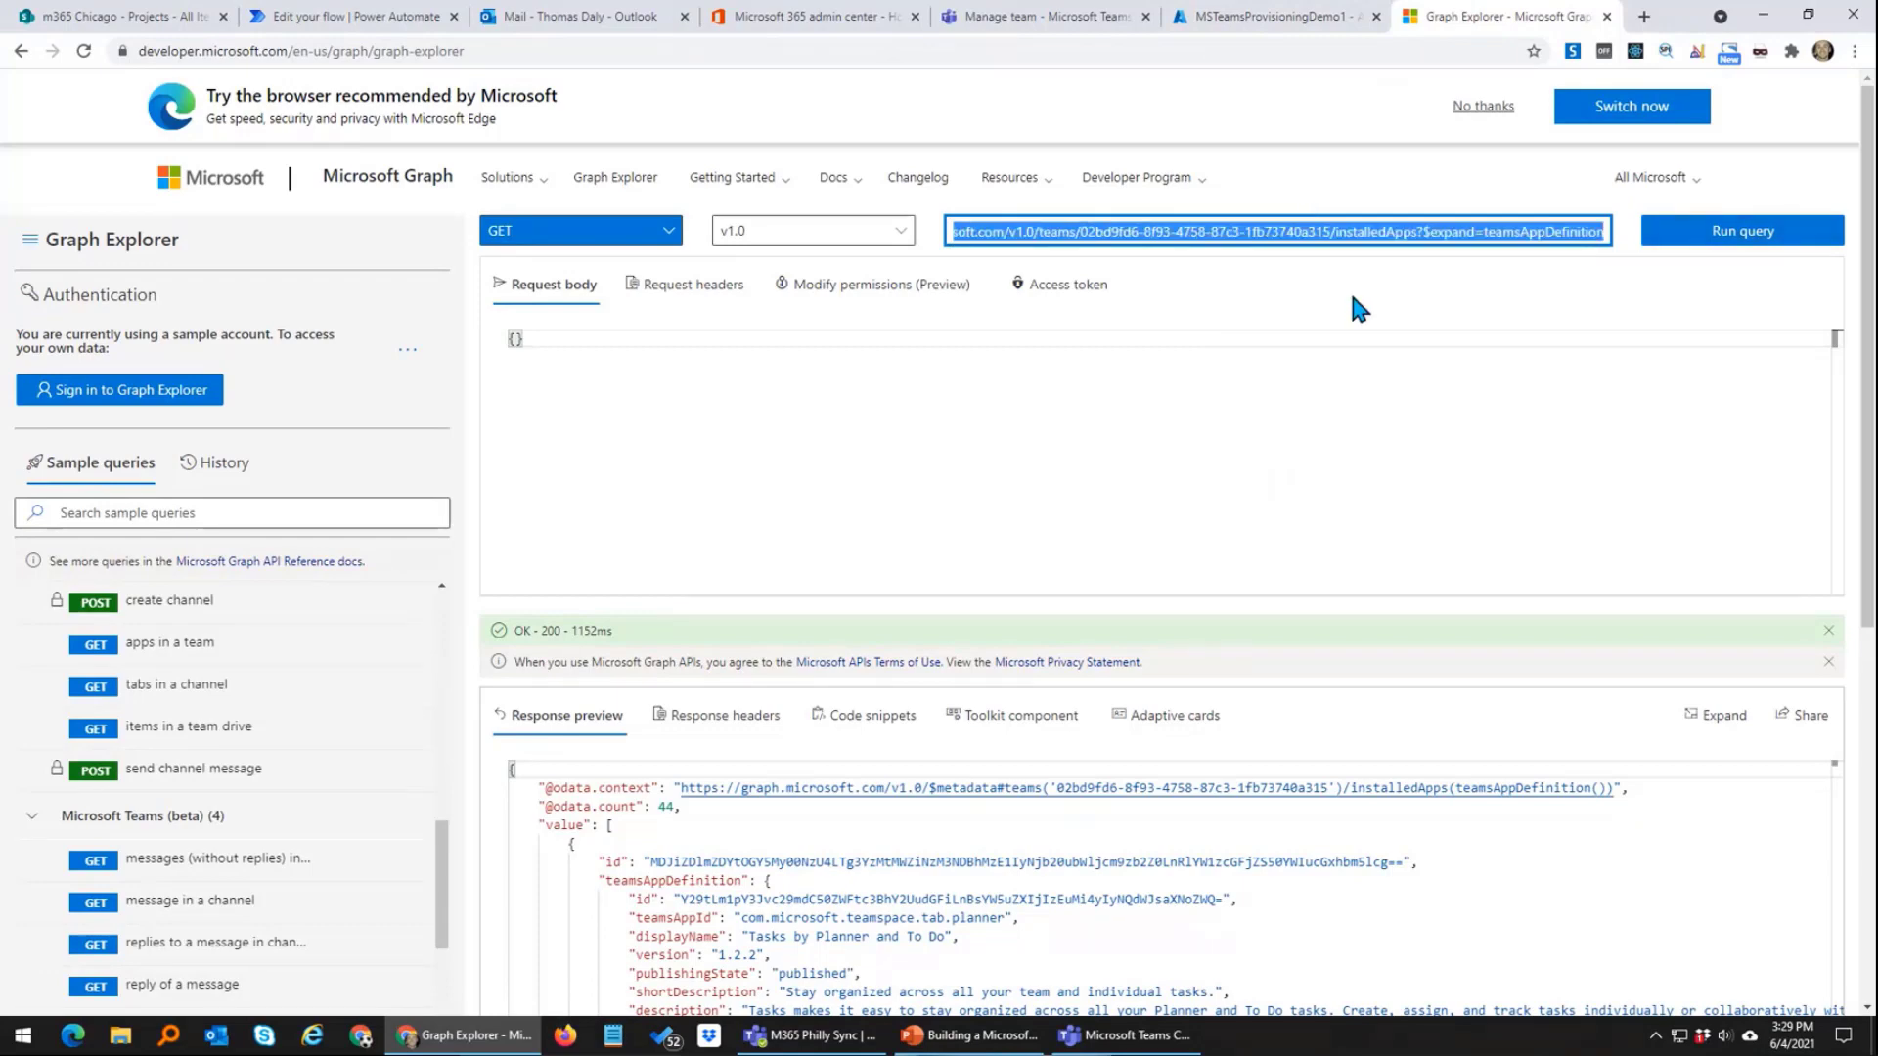
Step: Return to the Power Automate flow and set the HTTP action's authentication to Active Directory OAuth, reviewing the credential fields it requires
{"action": "left_click", "coordinate": [1250, 14]}
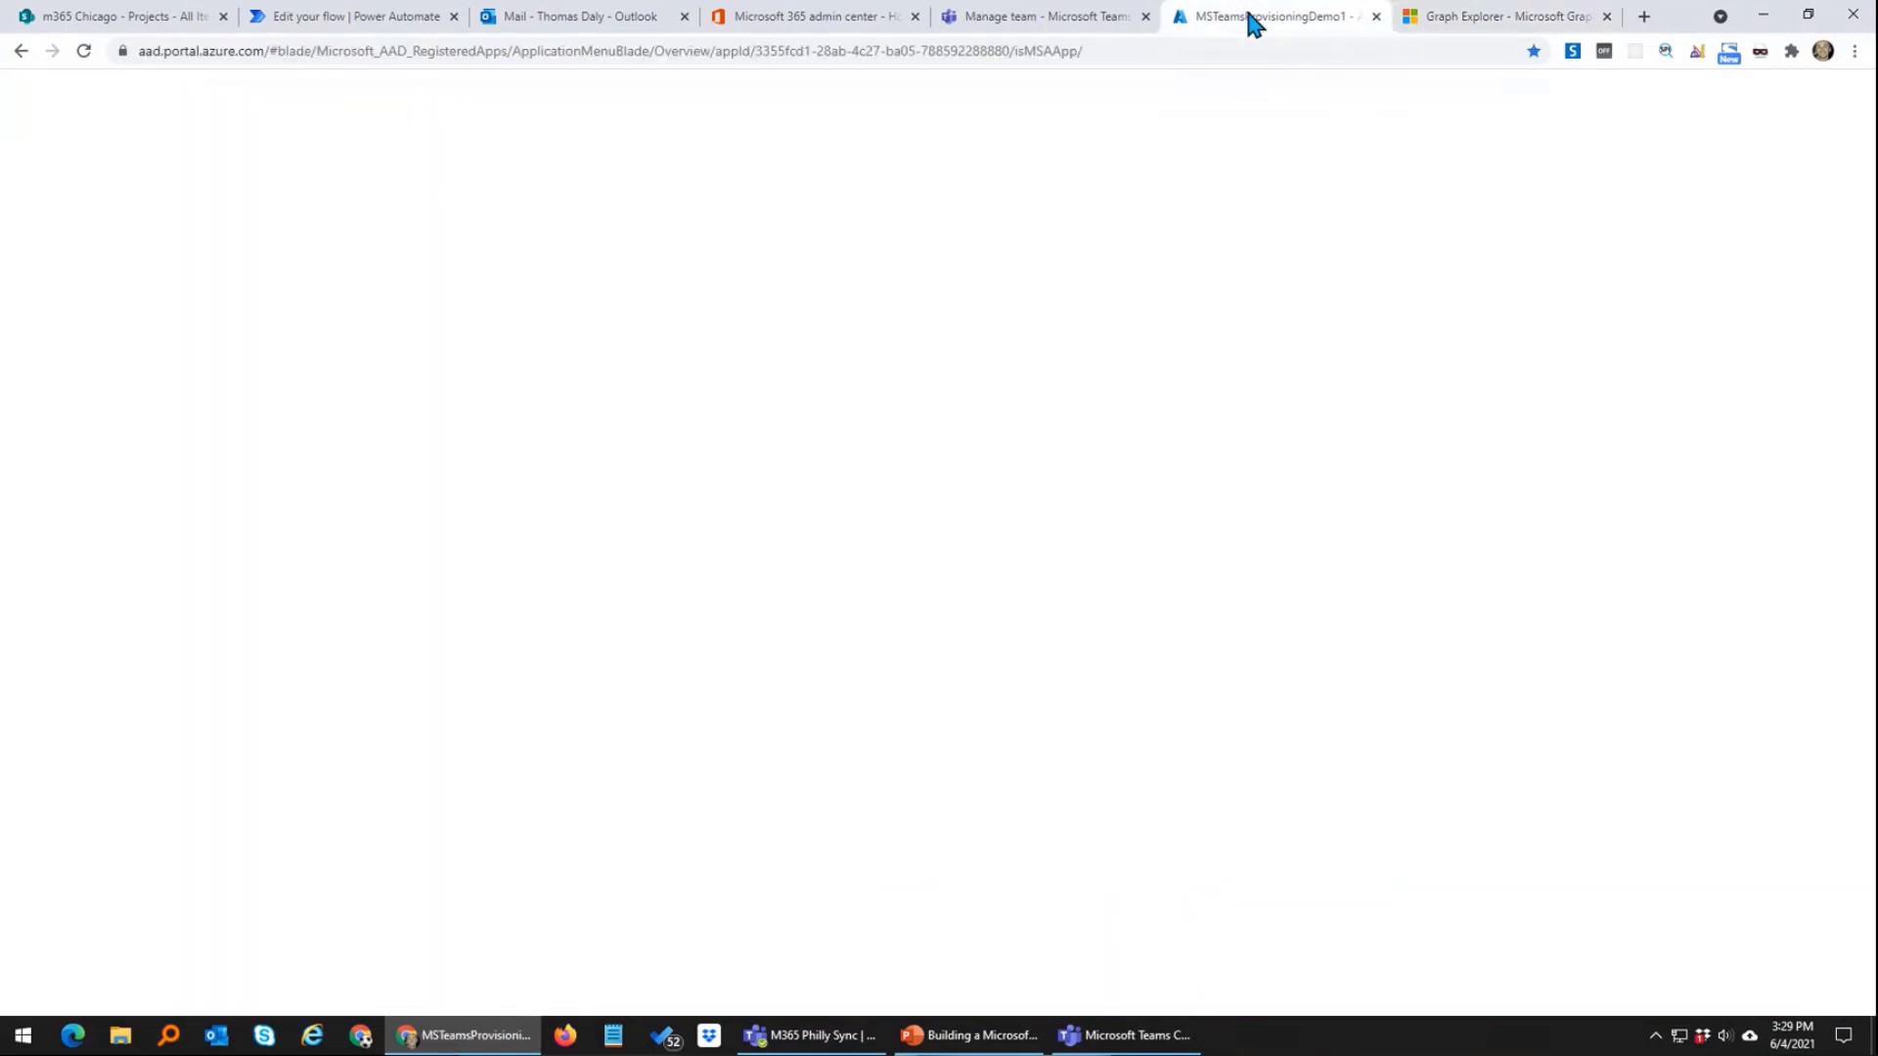
{"action": "left_click", "coordinate": [352, 16]}
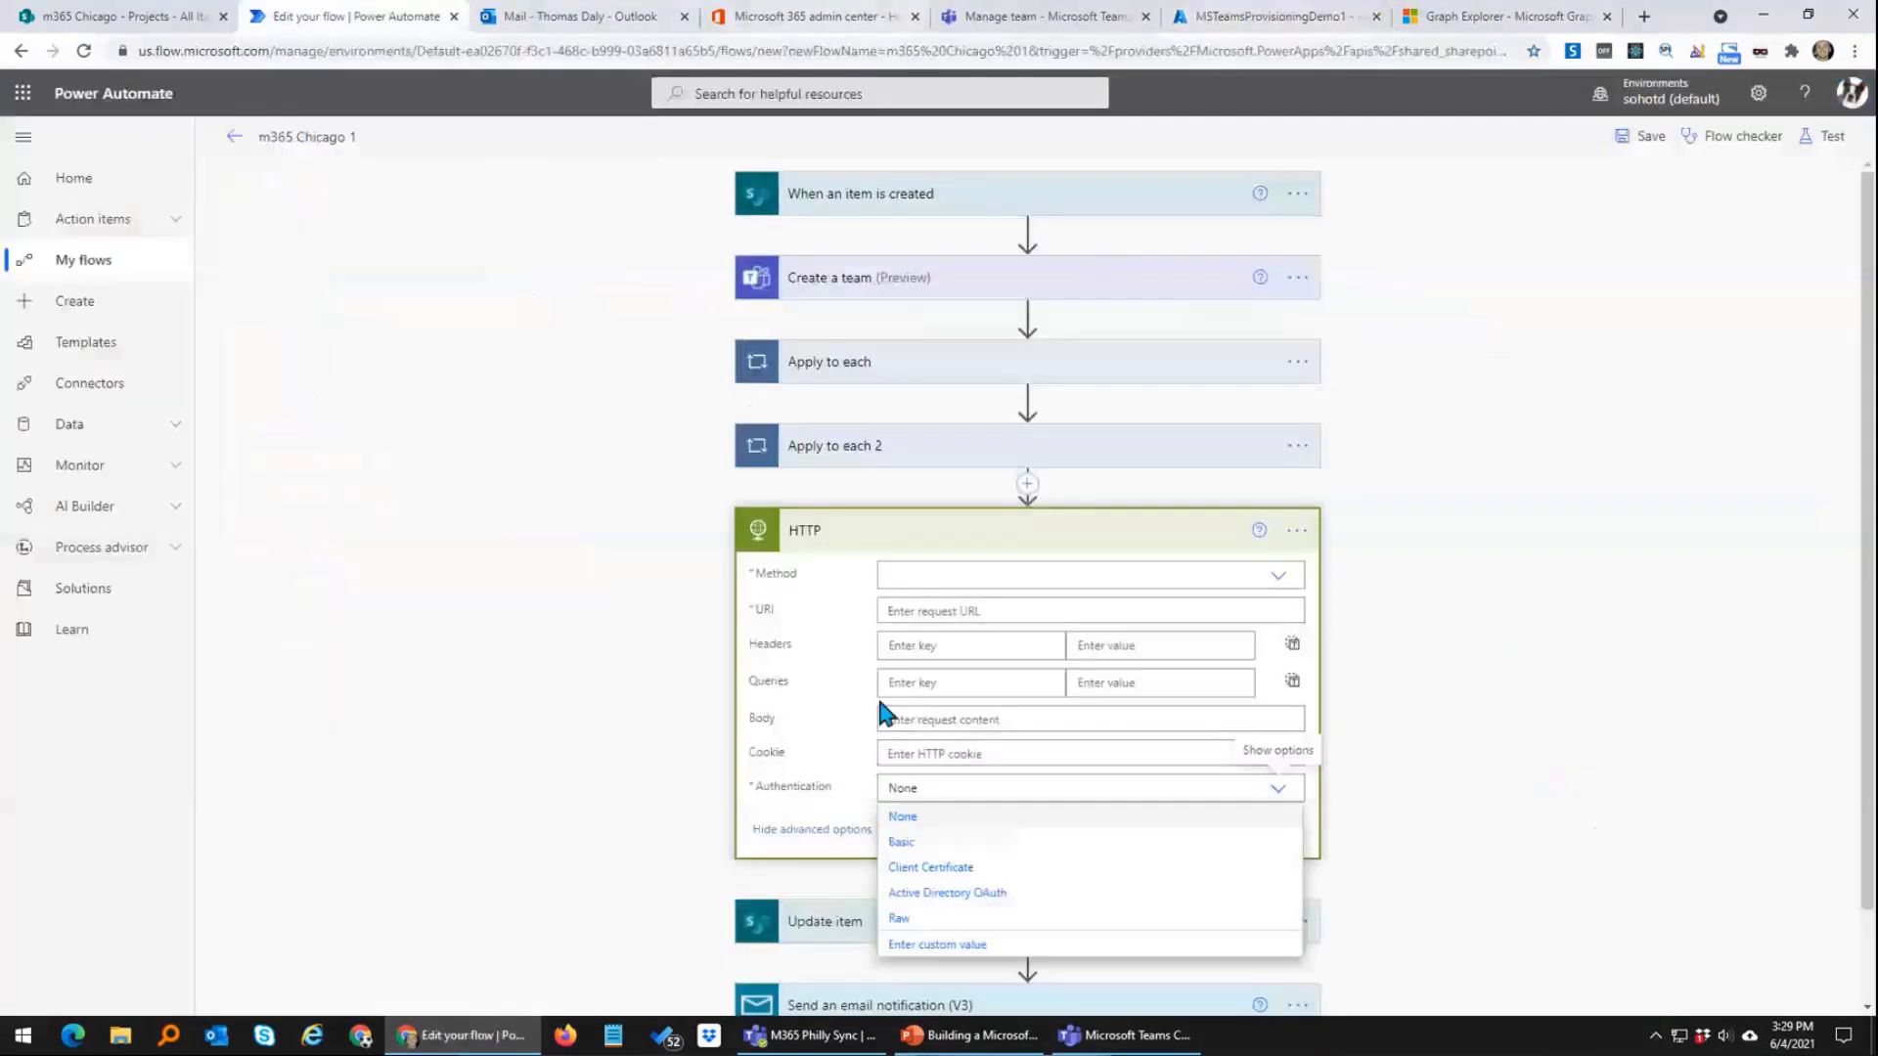
{"action": "left_click", "coordinate": [947, 893]}
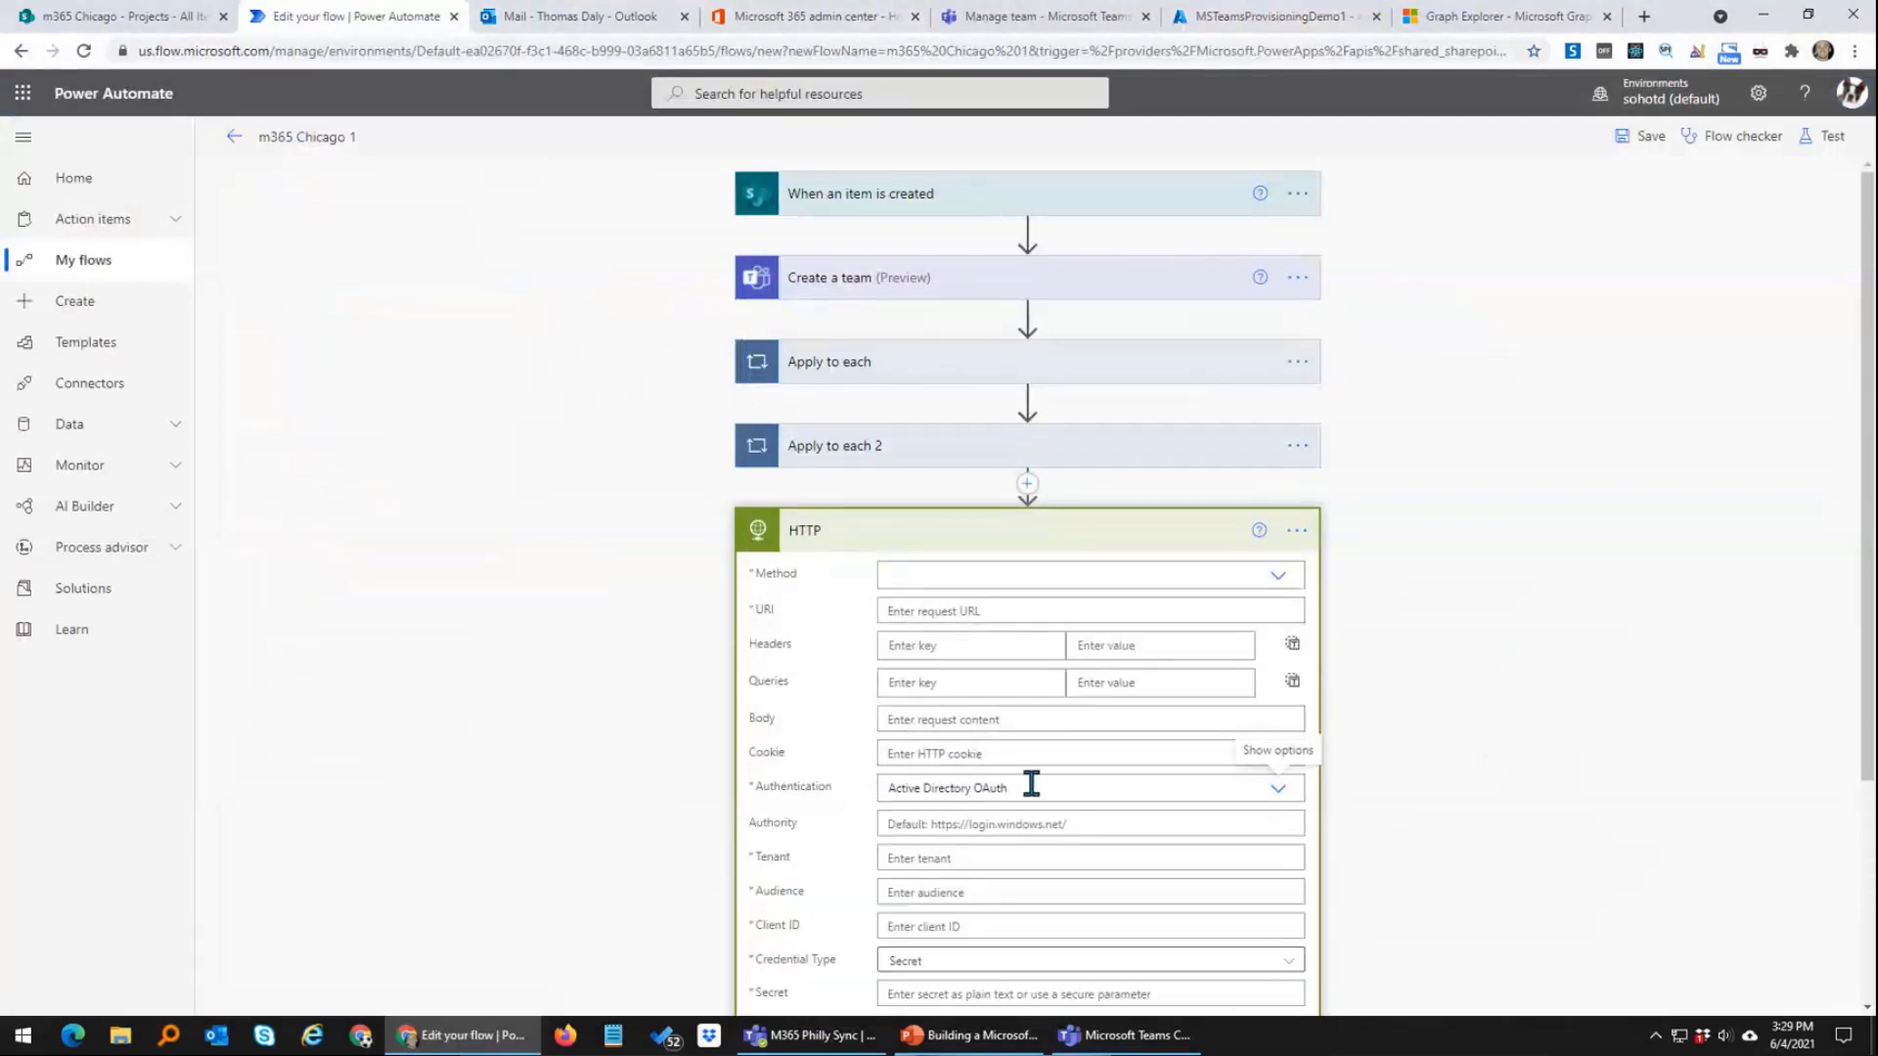
{"action": "scroll", "coordinate": [546, 645], "scroll_direction": "down", "scroll_amount": 2}
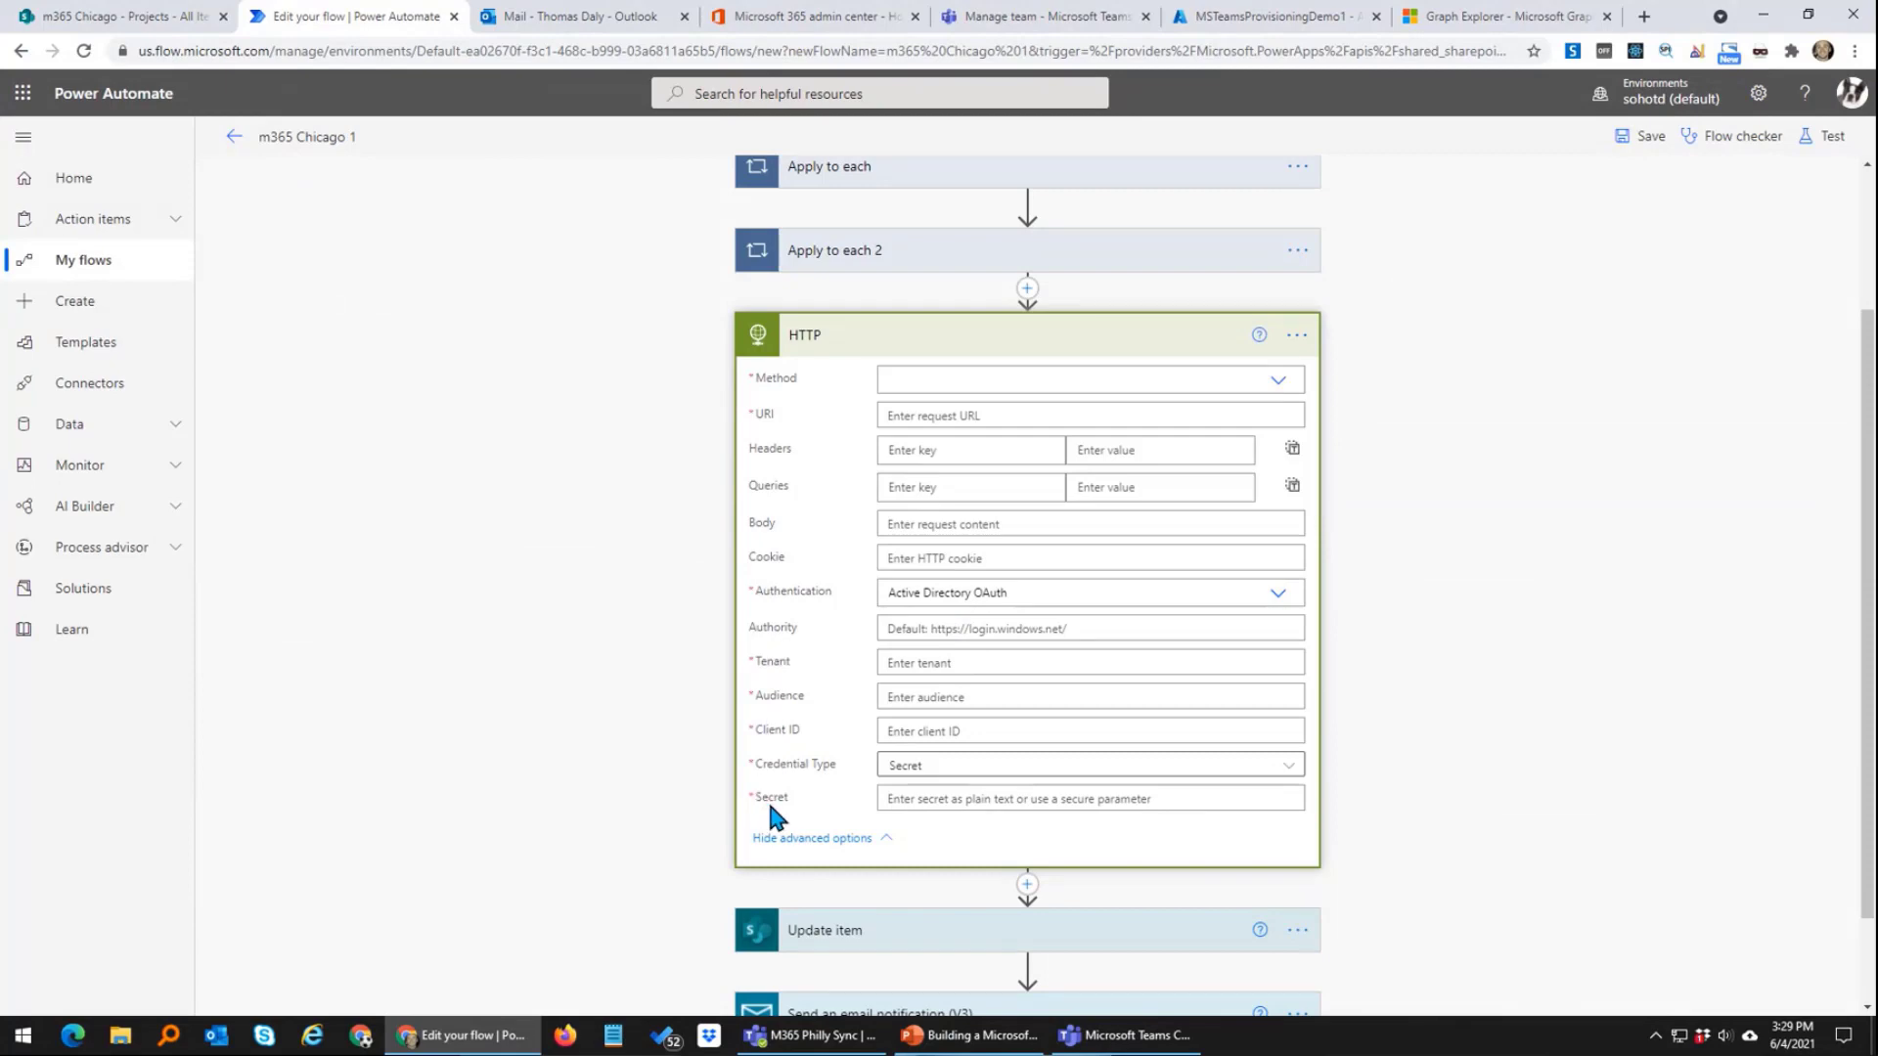
Step: Switch to the Azure Active Directory admin center and open the sohotd directory overview
{"action": "left_click", "coordinate": [1229, 23]}
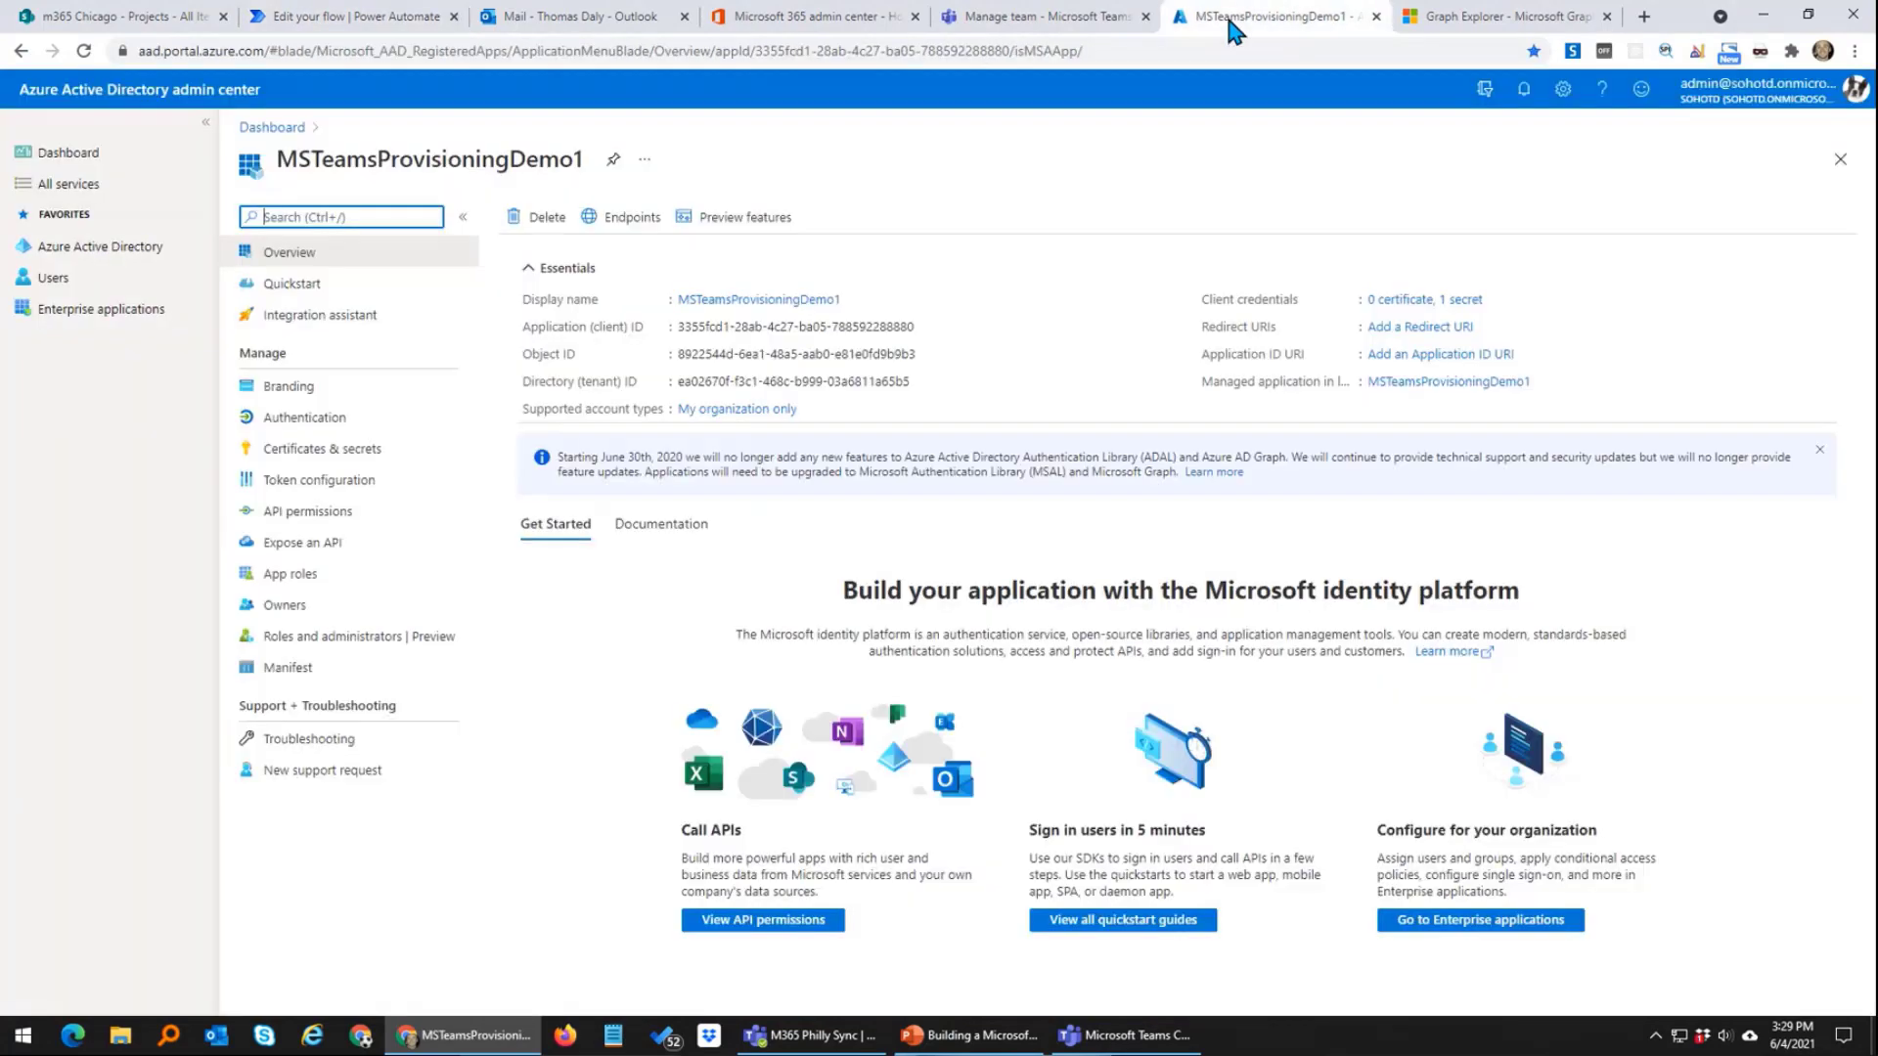
{"action": "left_click", "coordinate": [85, 248]}
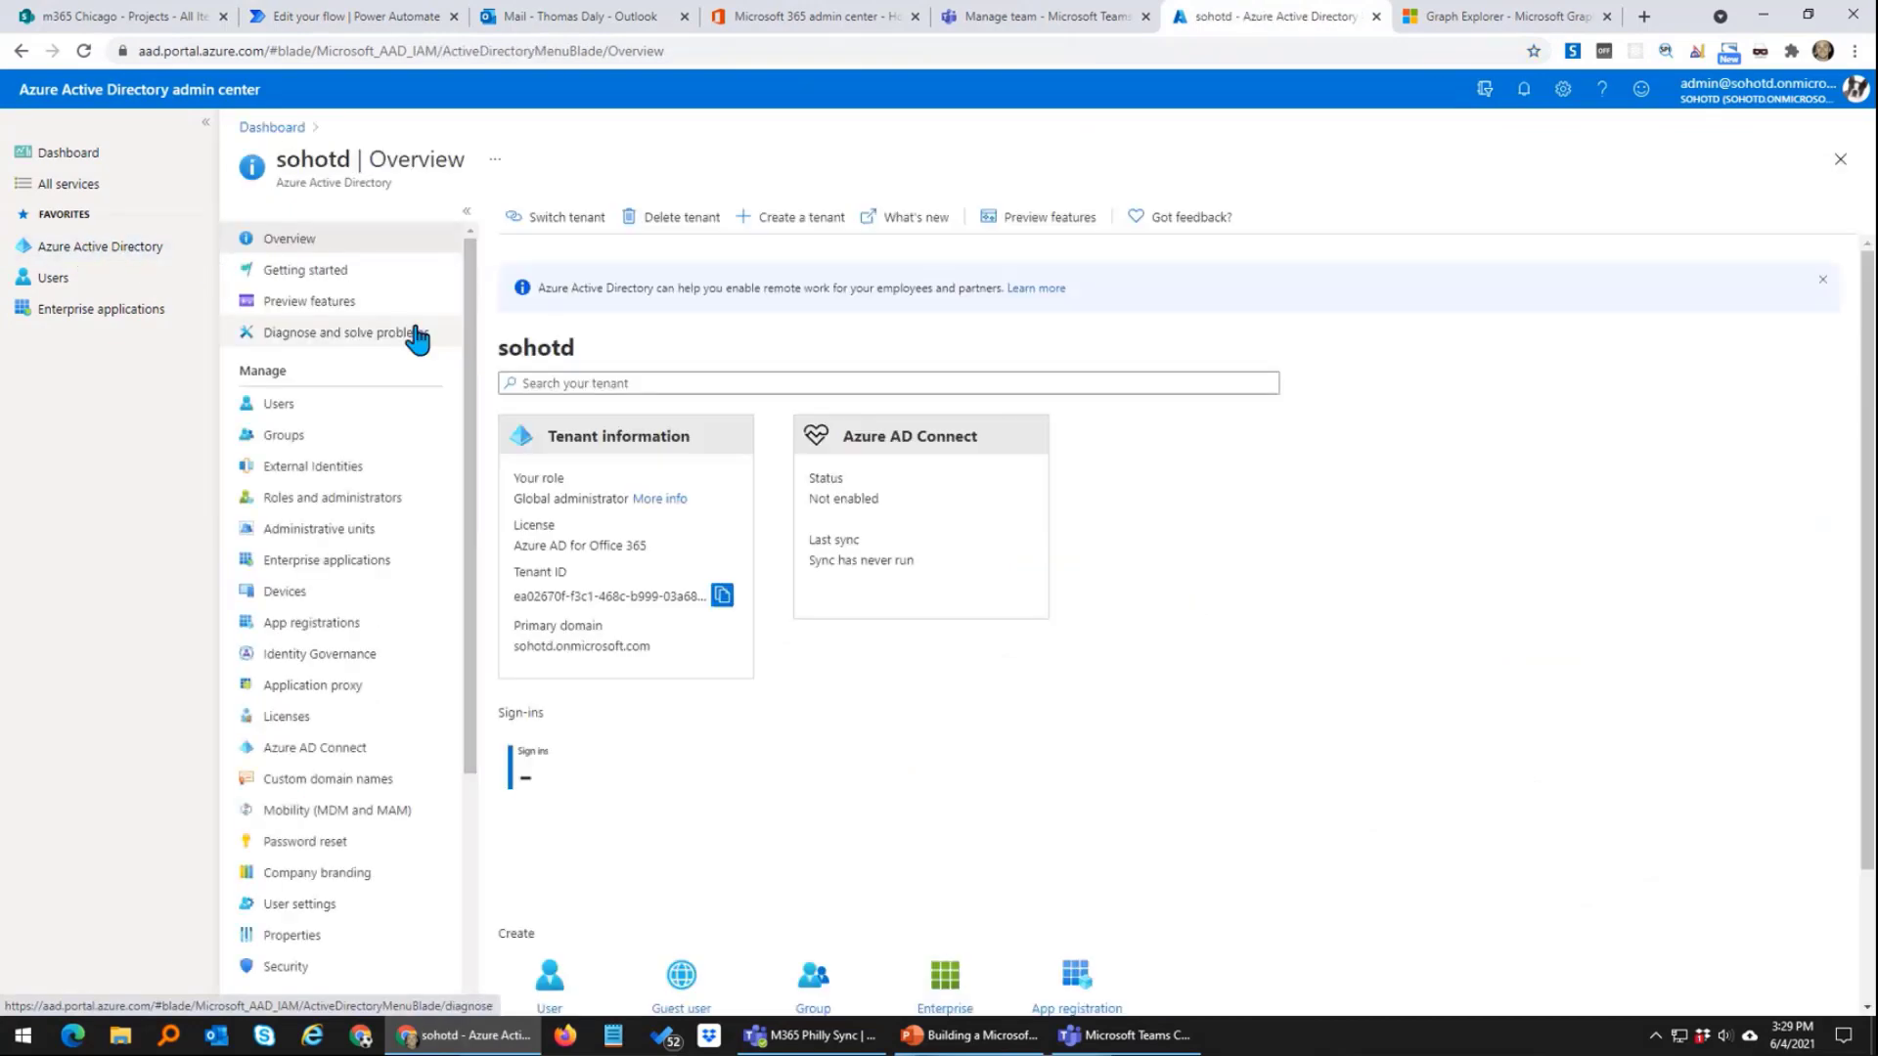
{"action": "left_click", "coordinate": [330, 562]}
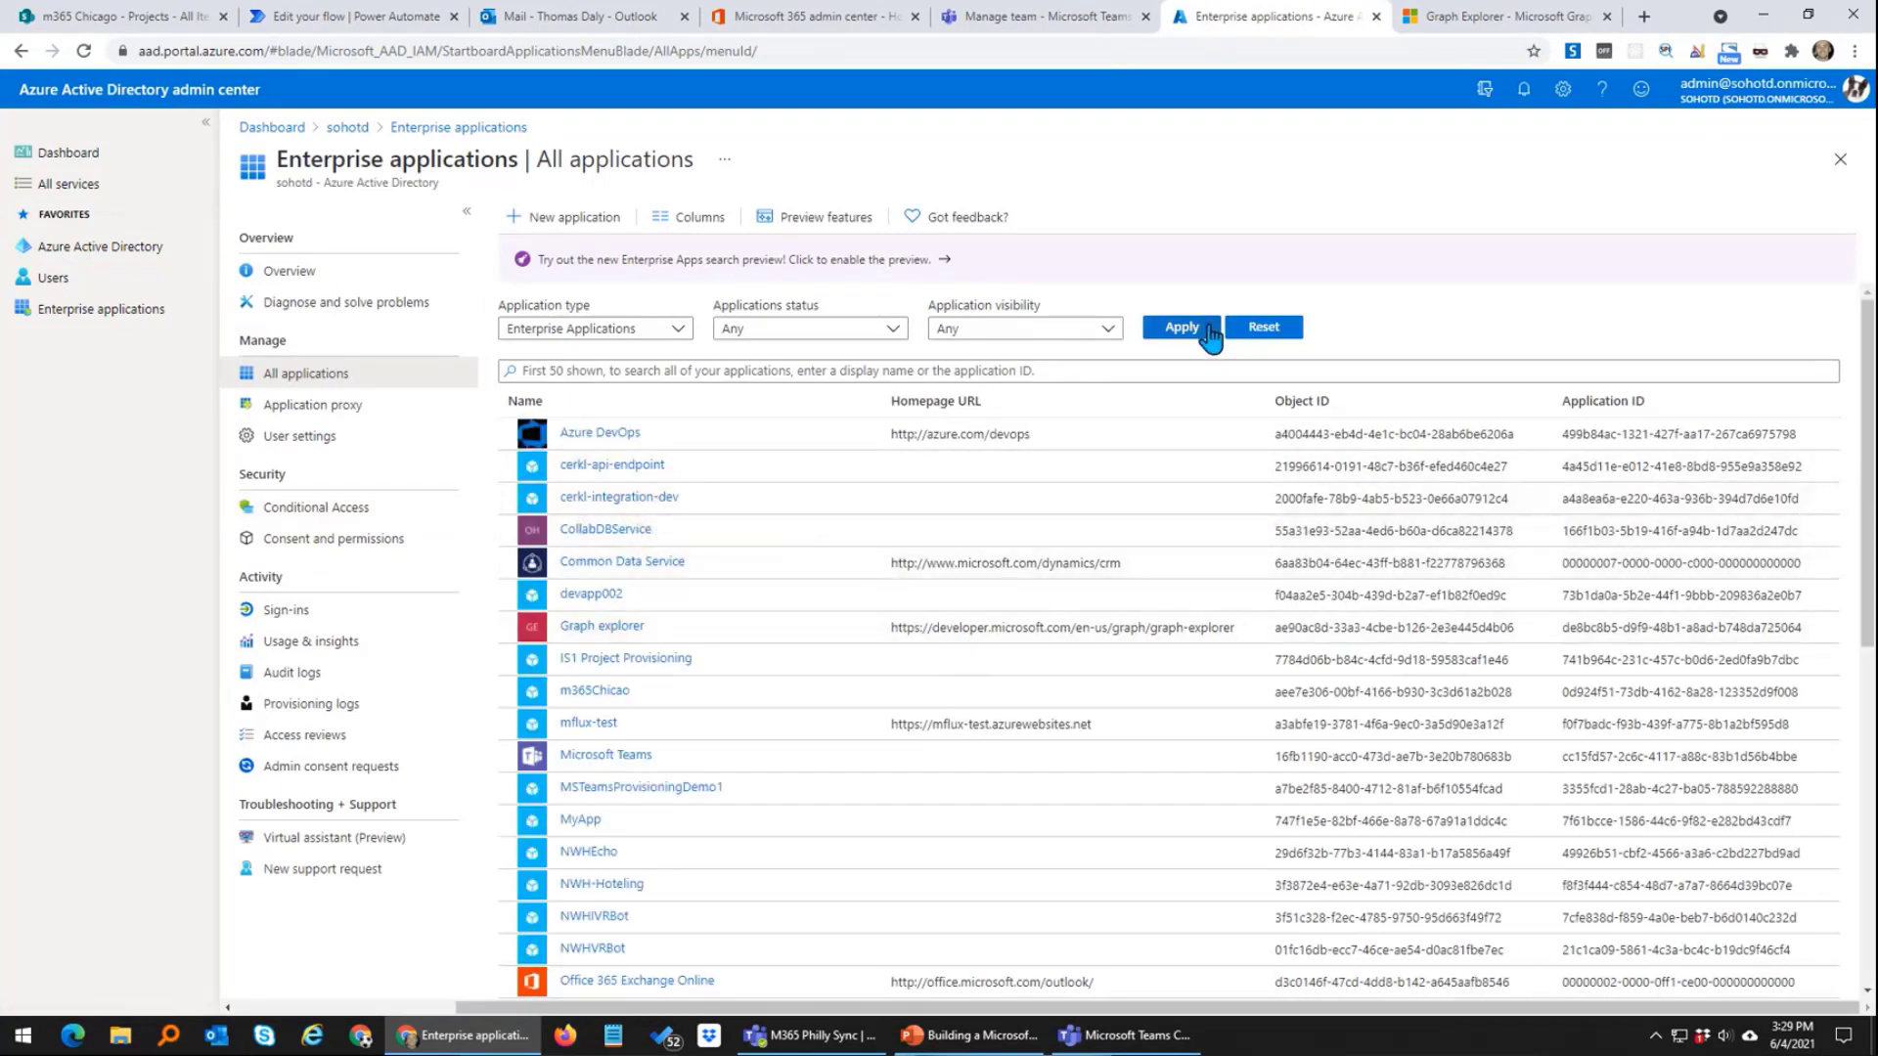
{"action": "left_click", "coordinate": [576, 219]}
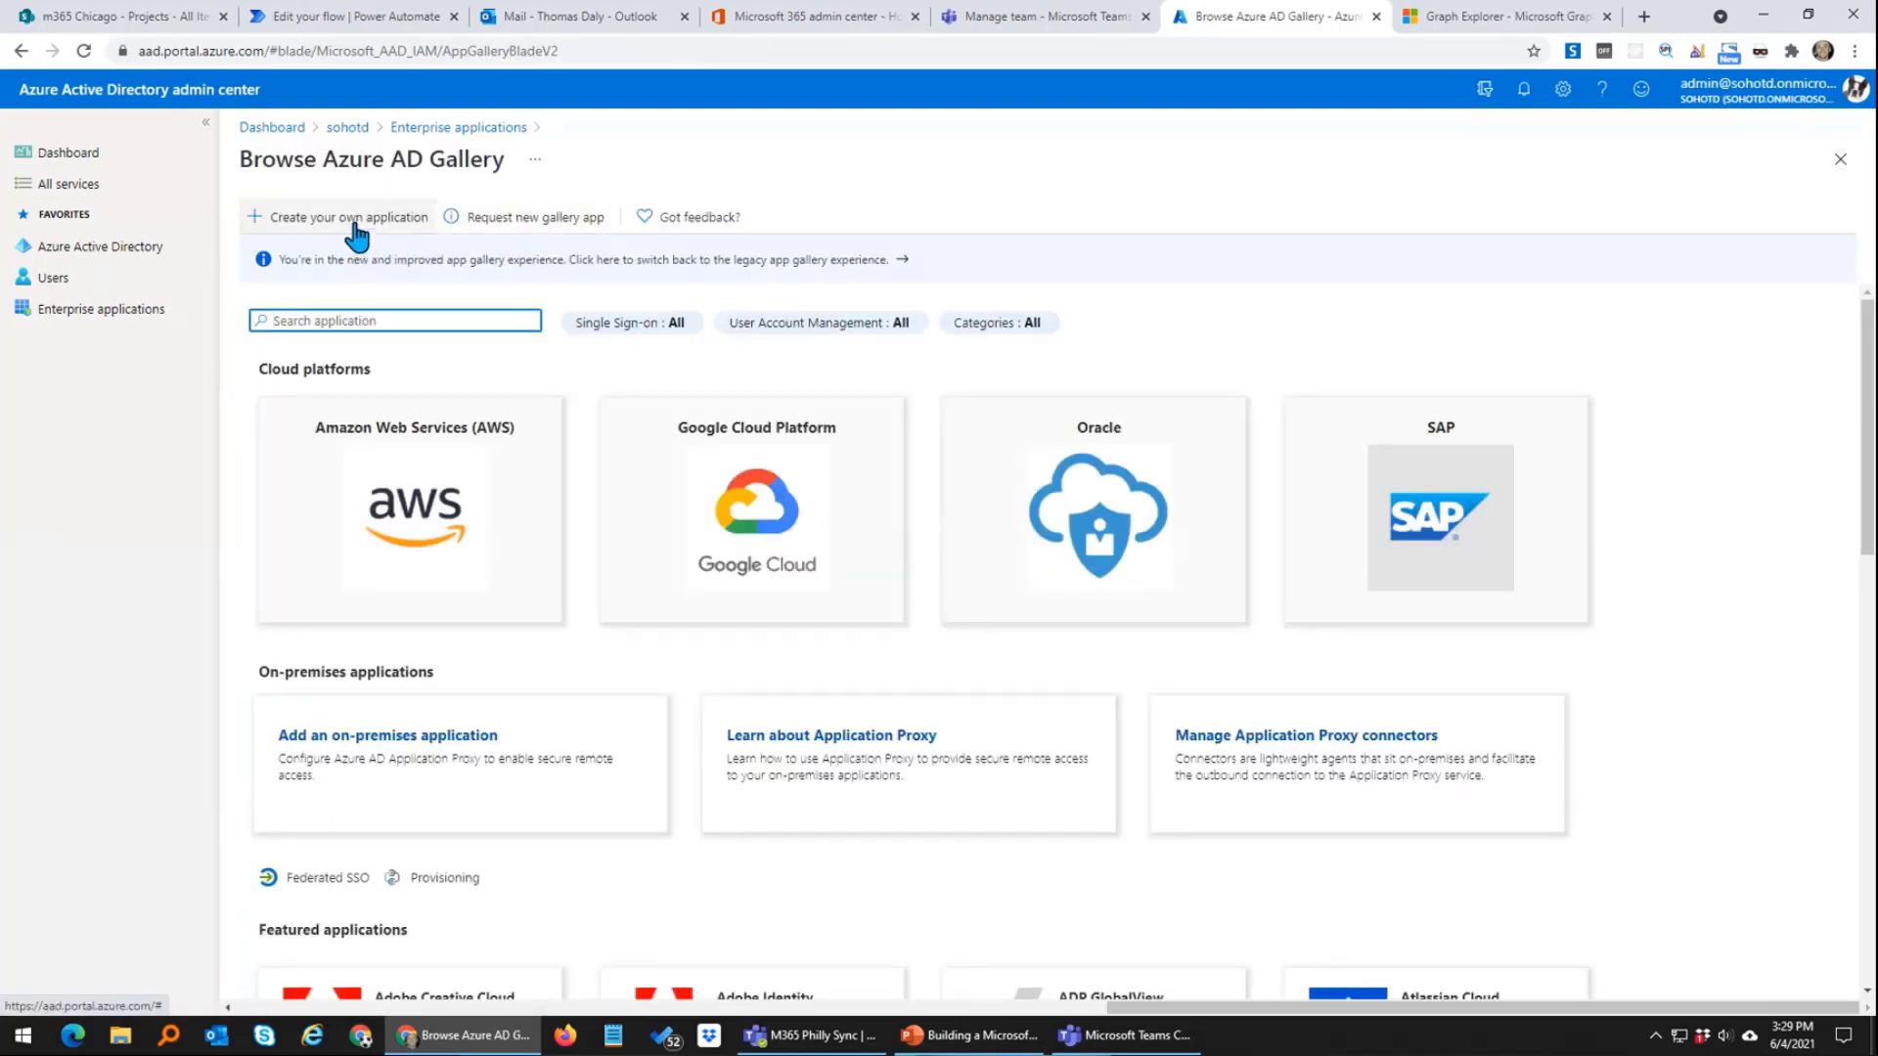
{"action": "key", "text": "alt+Left"}
{"action": "left_click", "coordinate": [74, 253]}
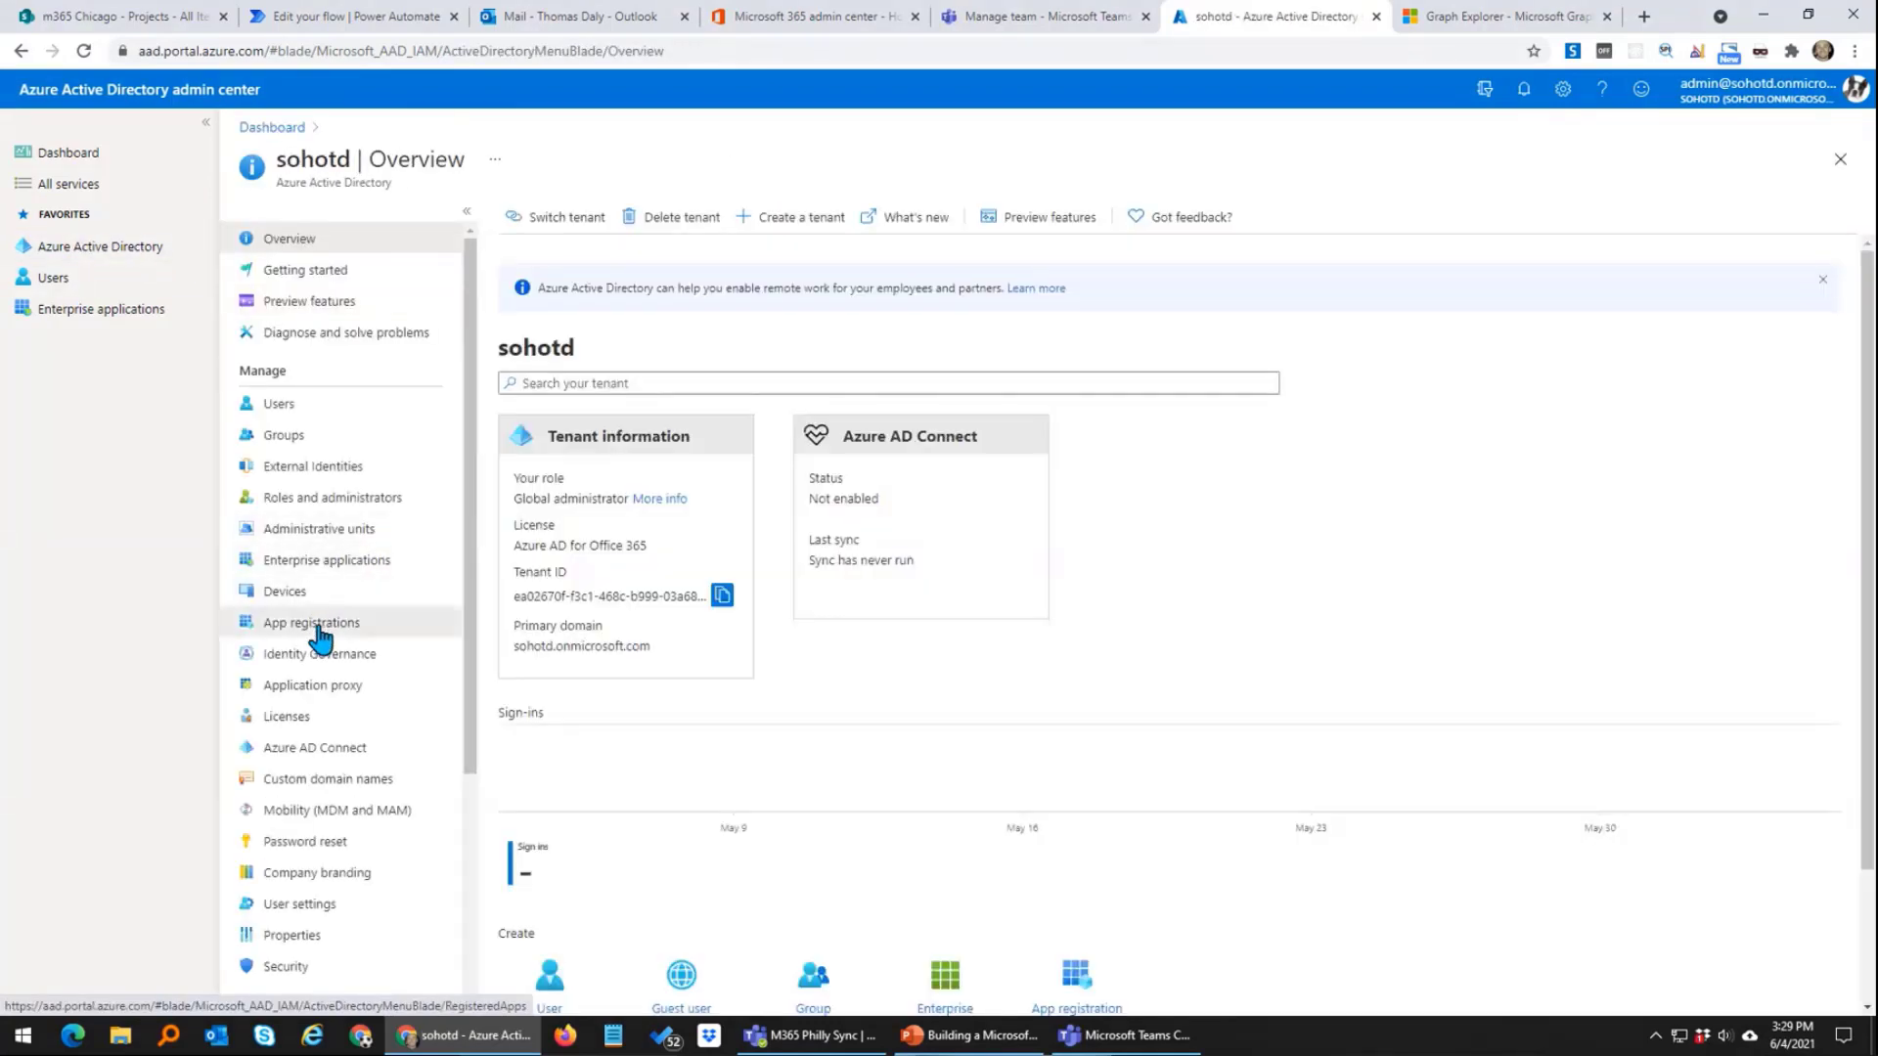
Step: Register a new single-tenant application named m365chicago1 under the directory's app registrations
{"action": "left_click", "coordinate": [320, 638]}
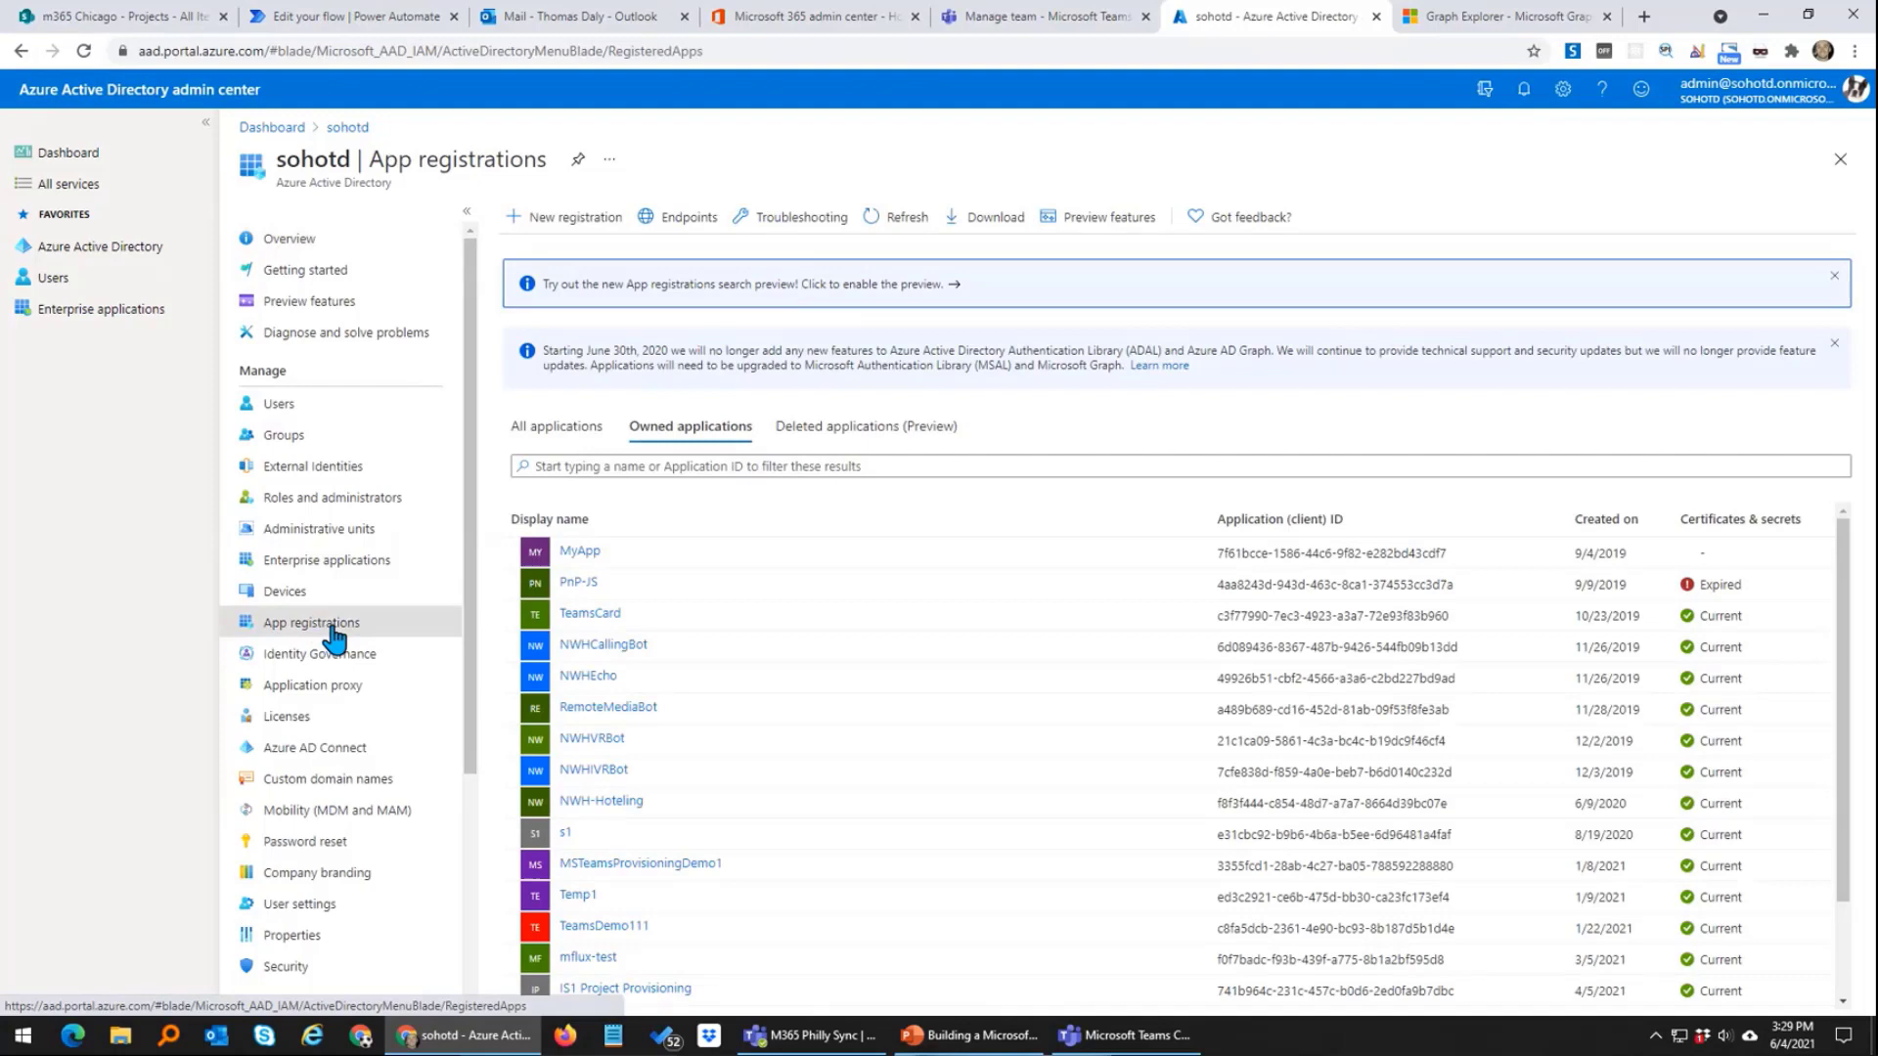
{"action": "left_click", "coordinate": [577, 217]}
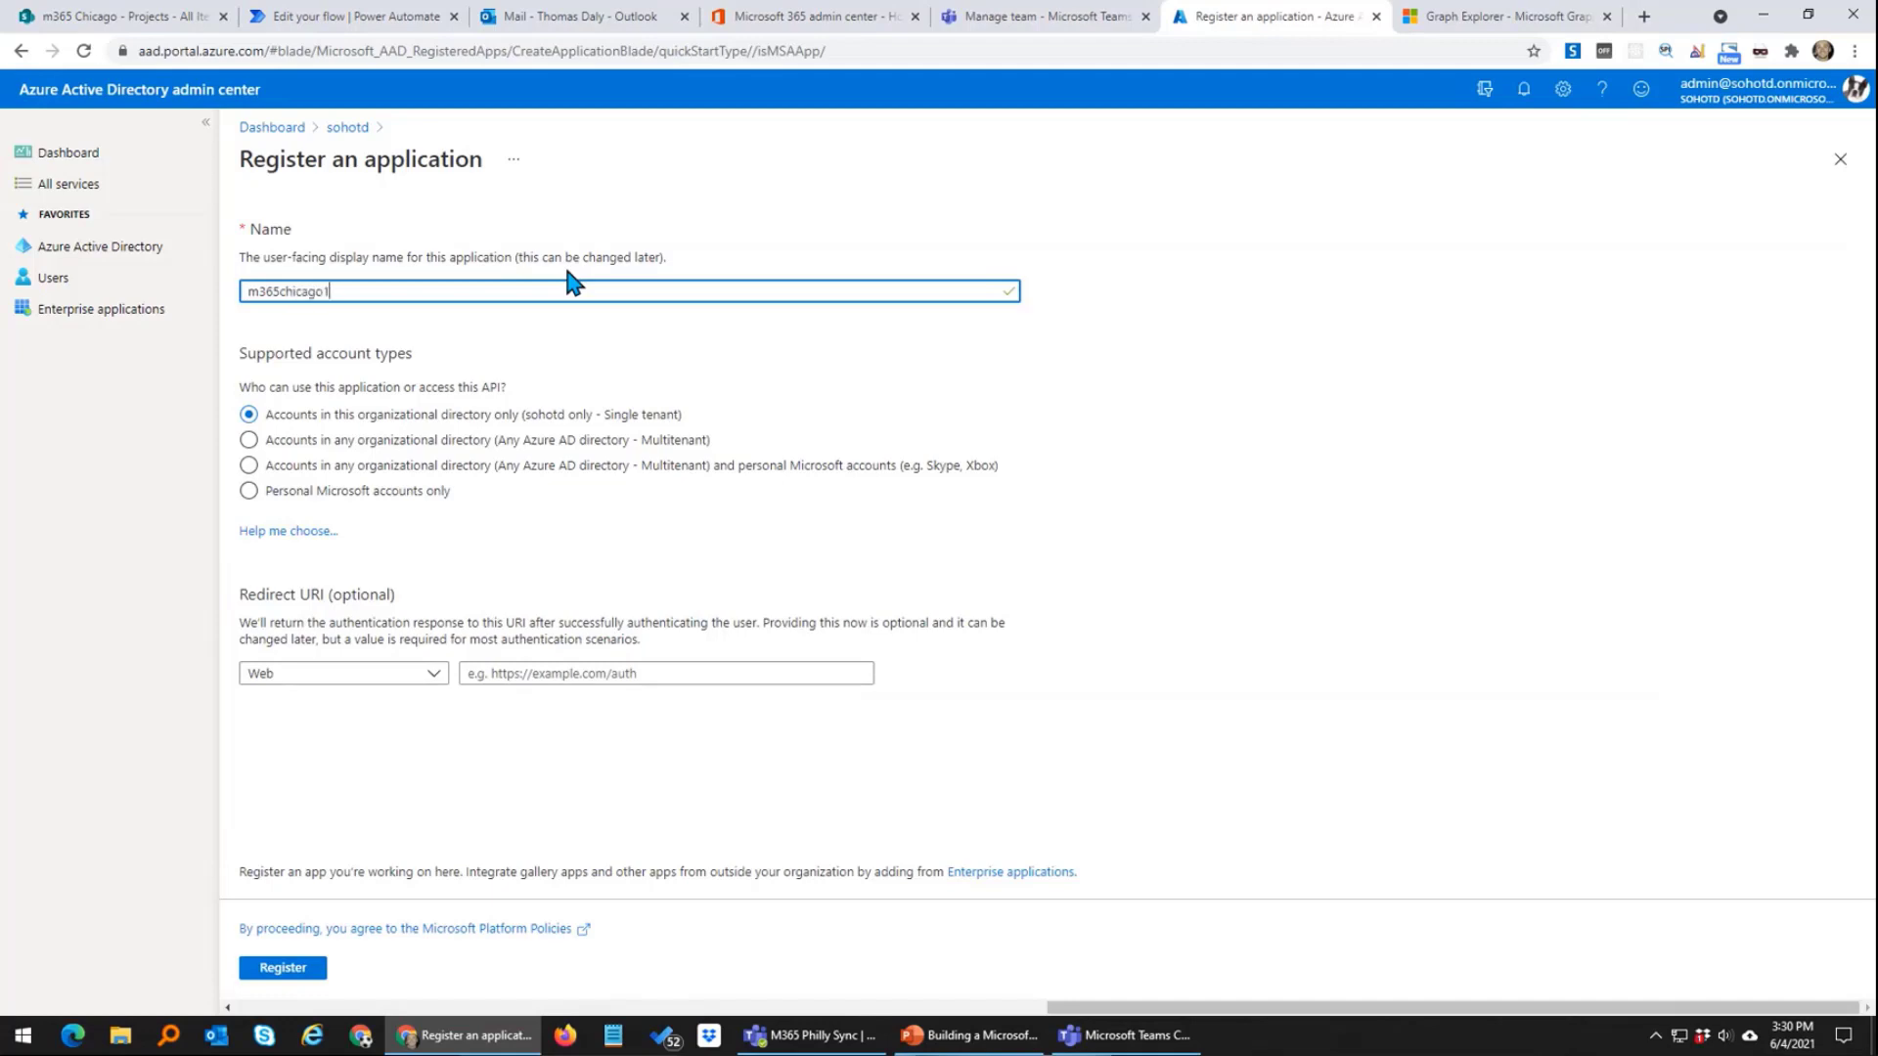
{"action": "left_click", "coordinate": [283, 971]}
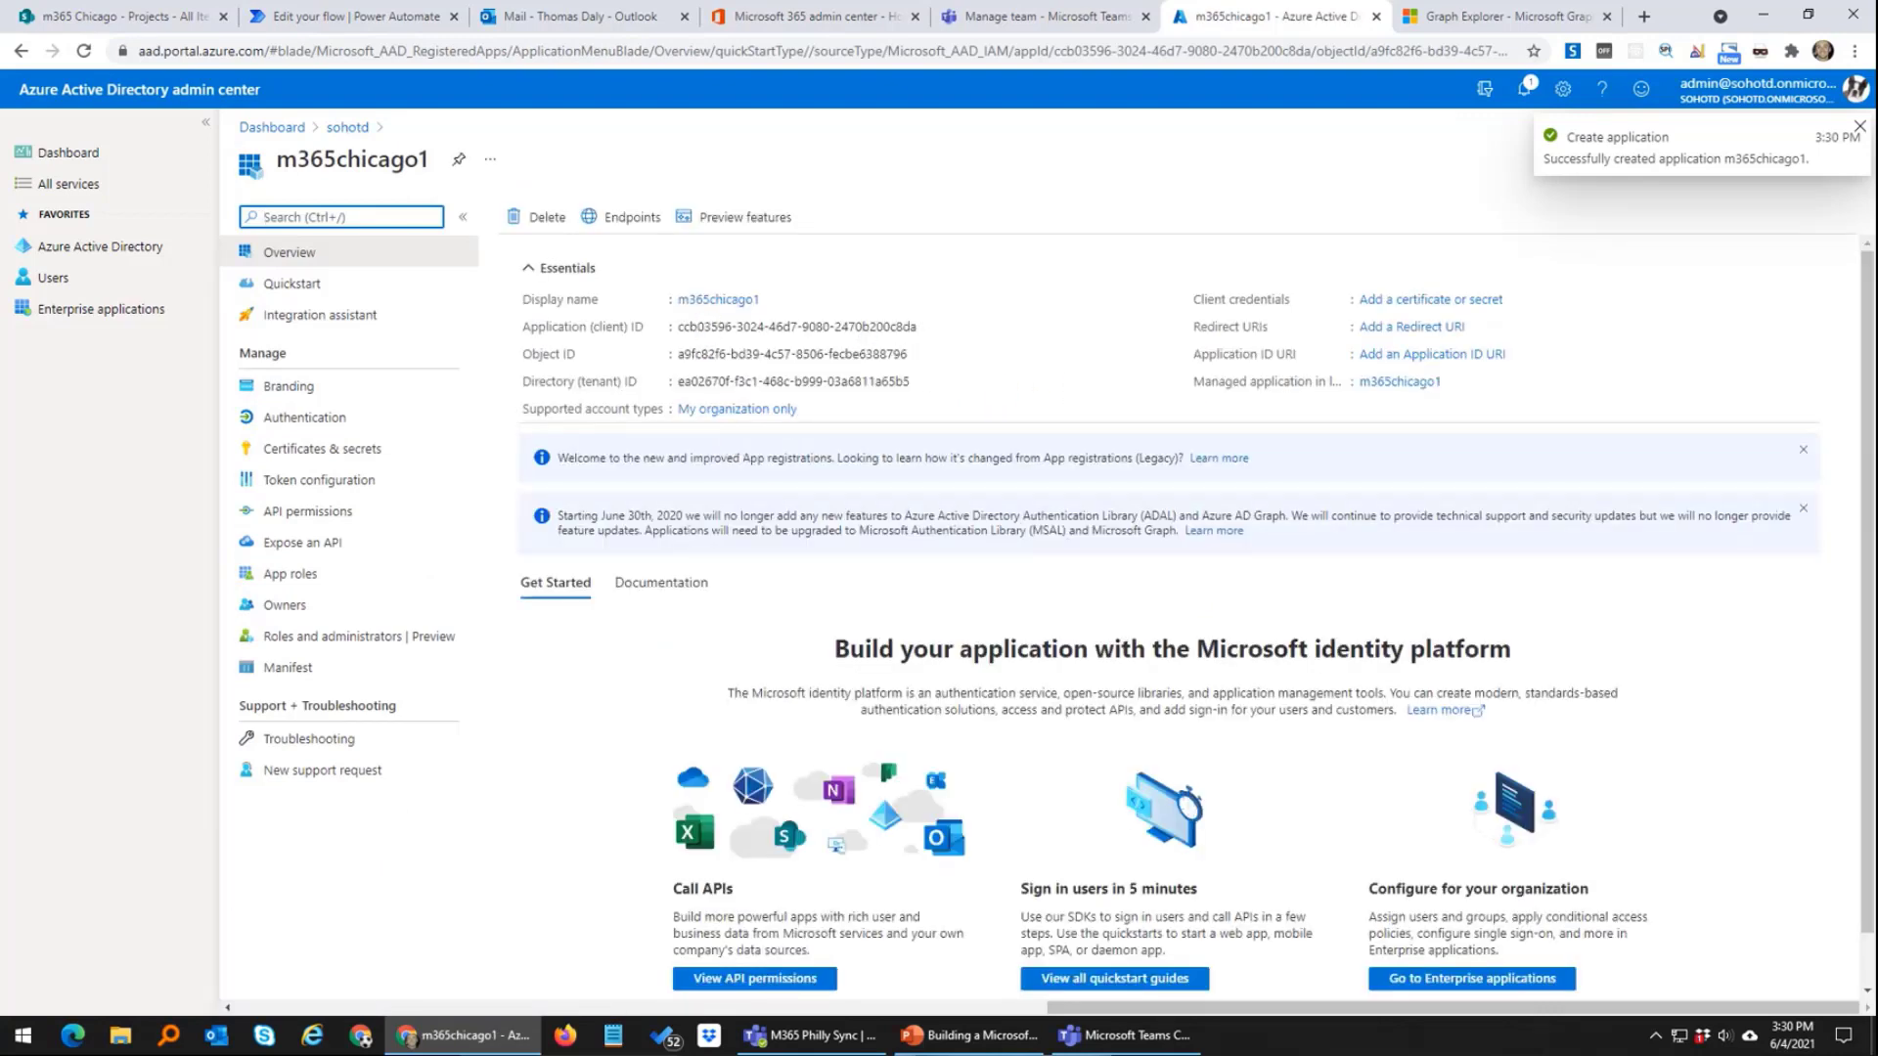
Step: Examine the application (client) ID and directory (tenant) ID of the m365chicago1 registration
{"action": "left_click", "coordinate": [925, 354]}
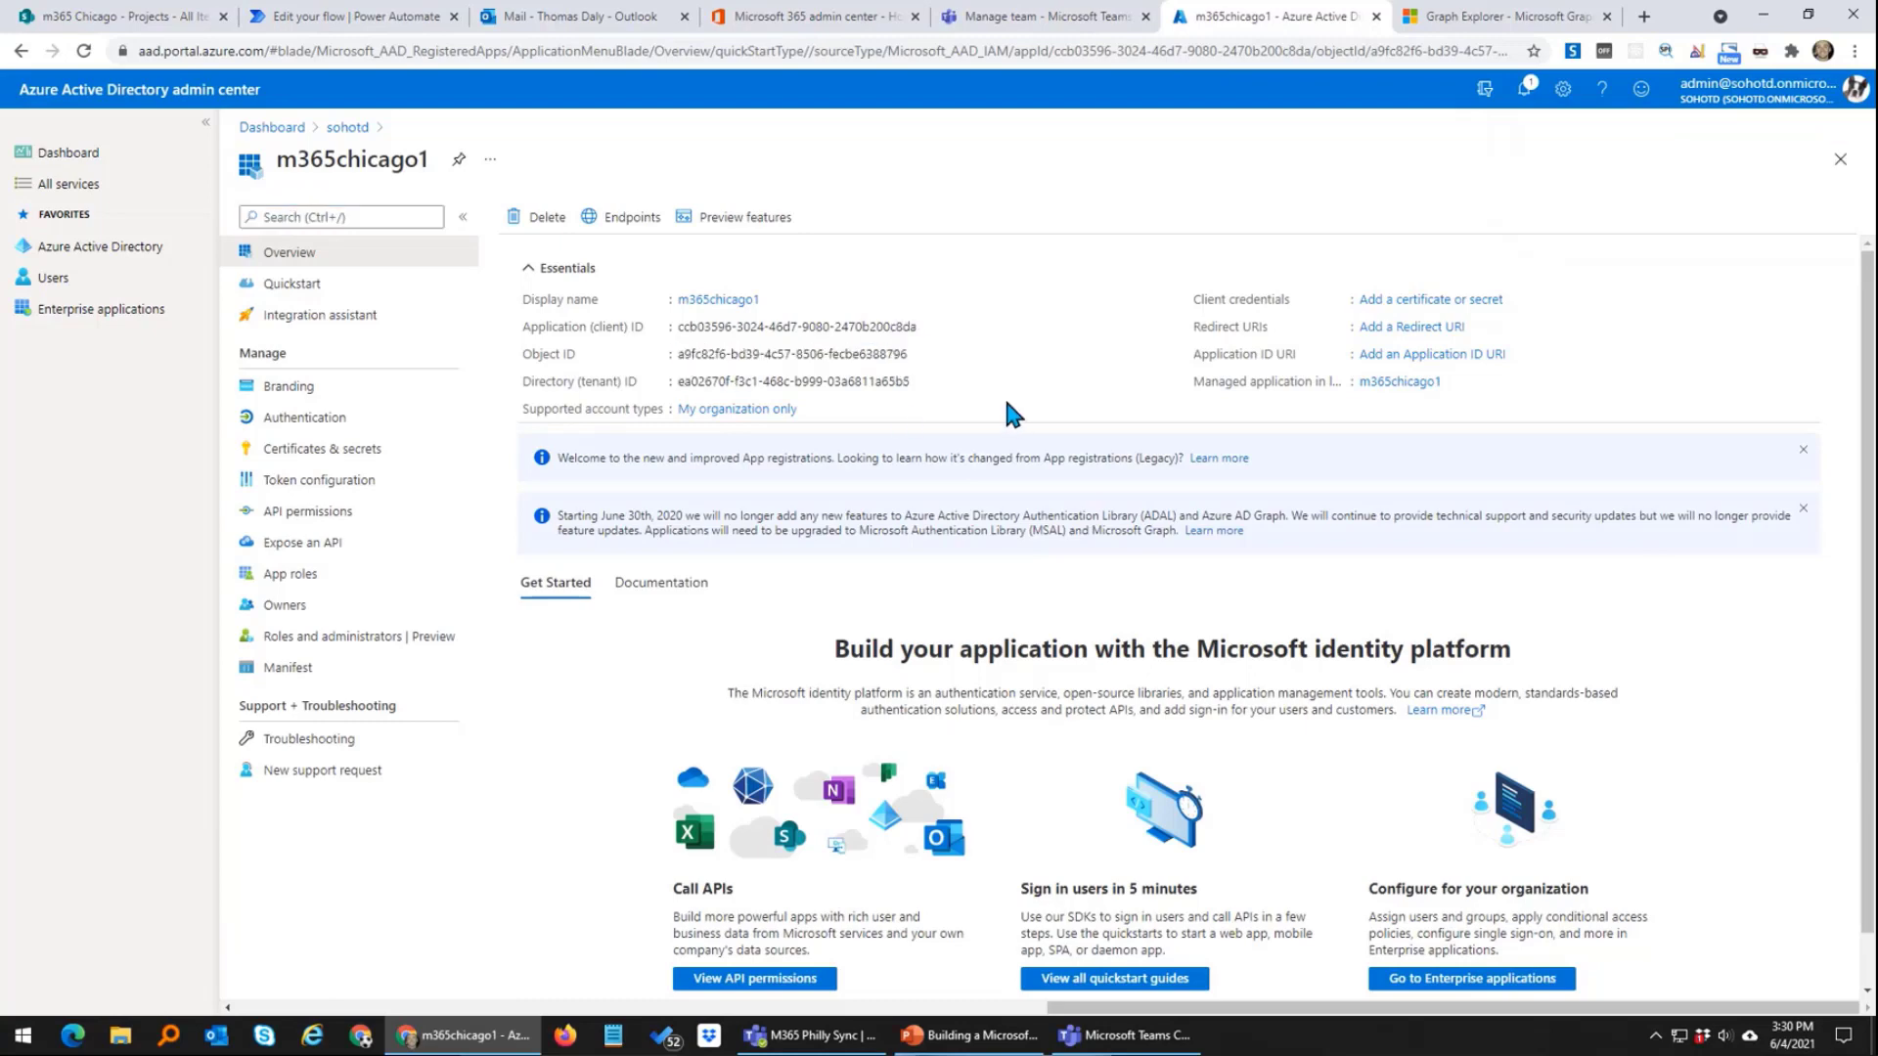
{"action": "left_click", "coordinate": [928, 326]}
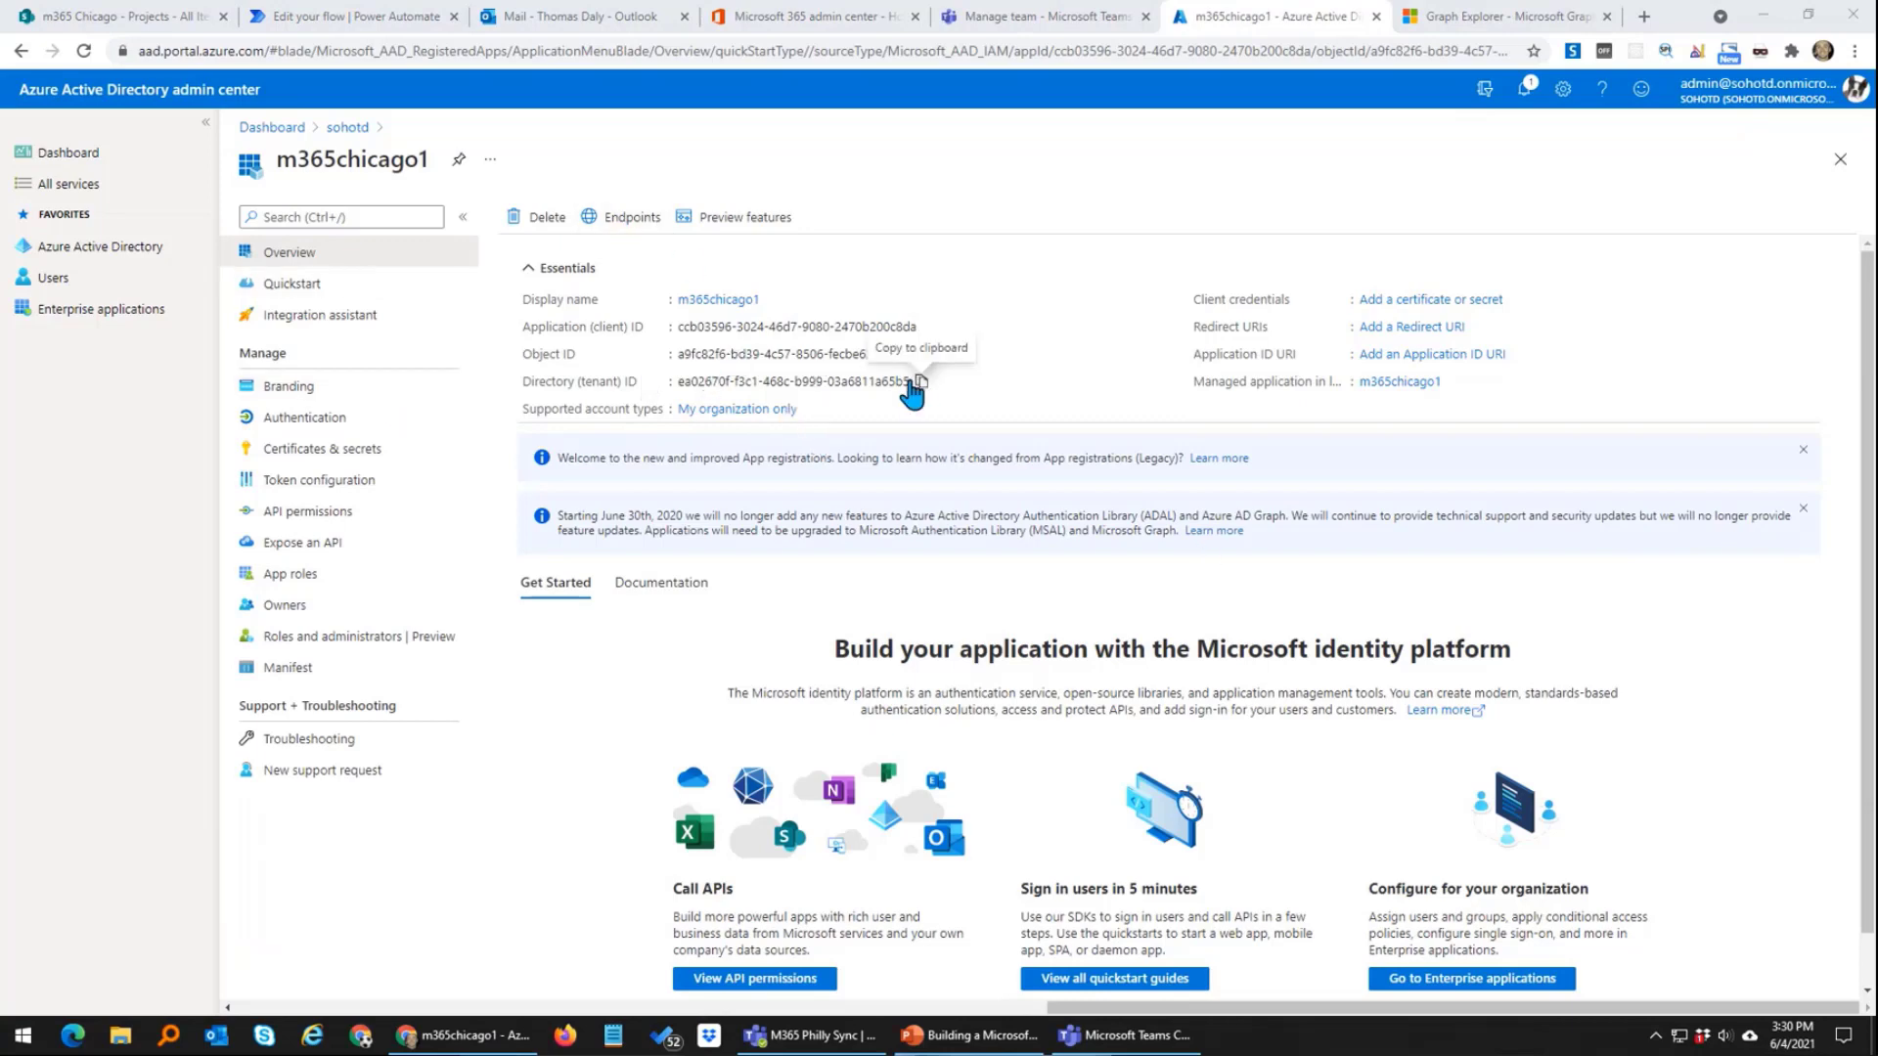
{"action": "left_click_drag", "start_coordinate": [685, 381], "coordinate": [909, 382]}
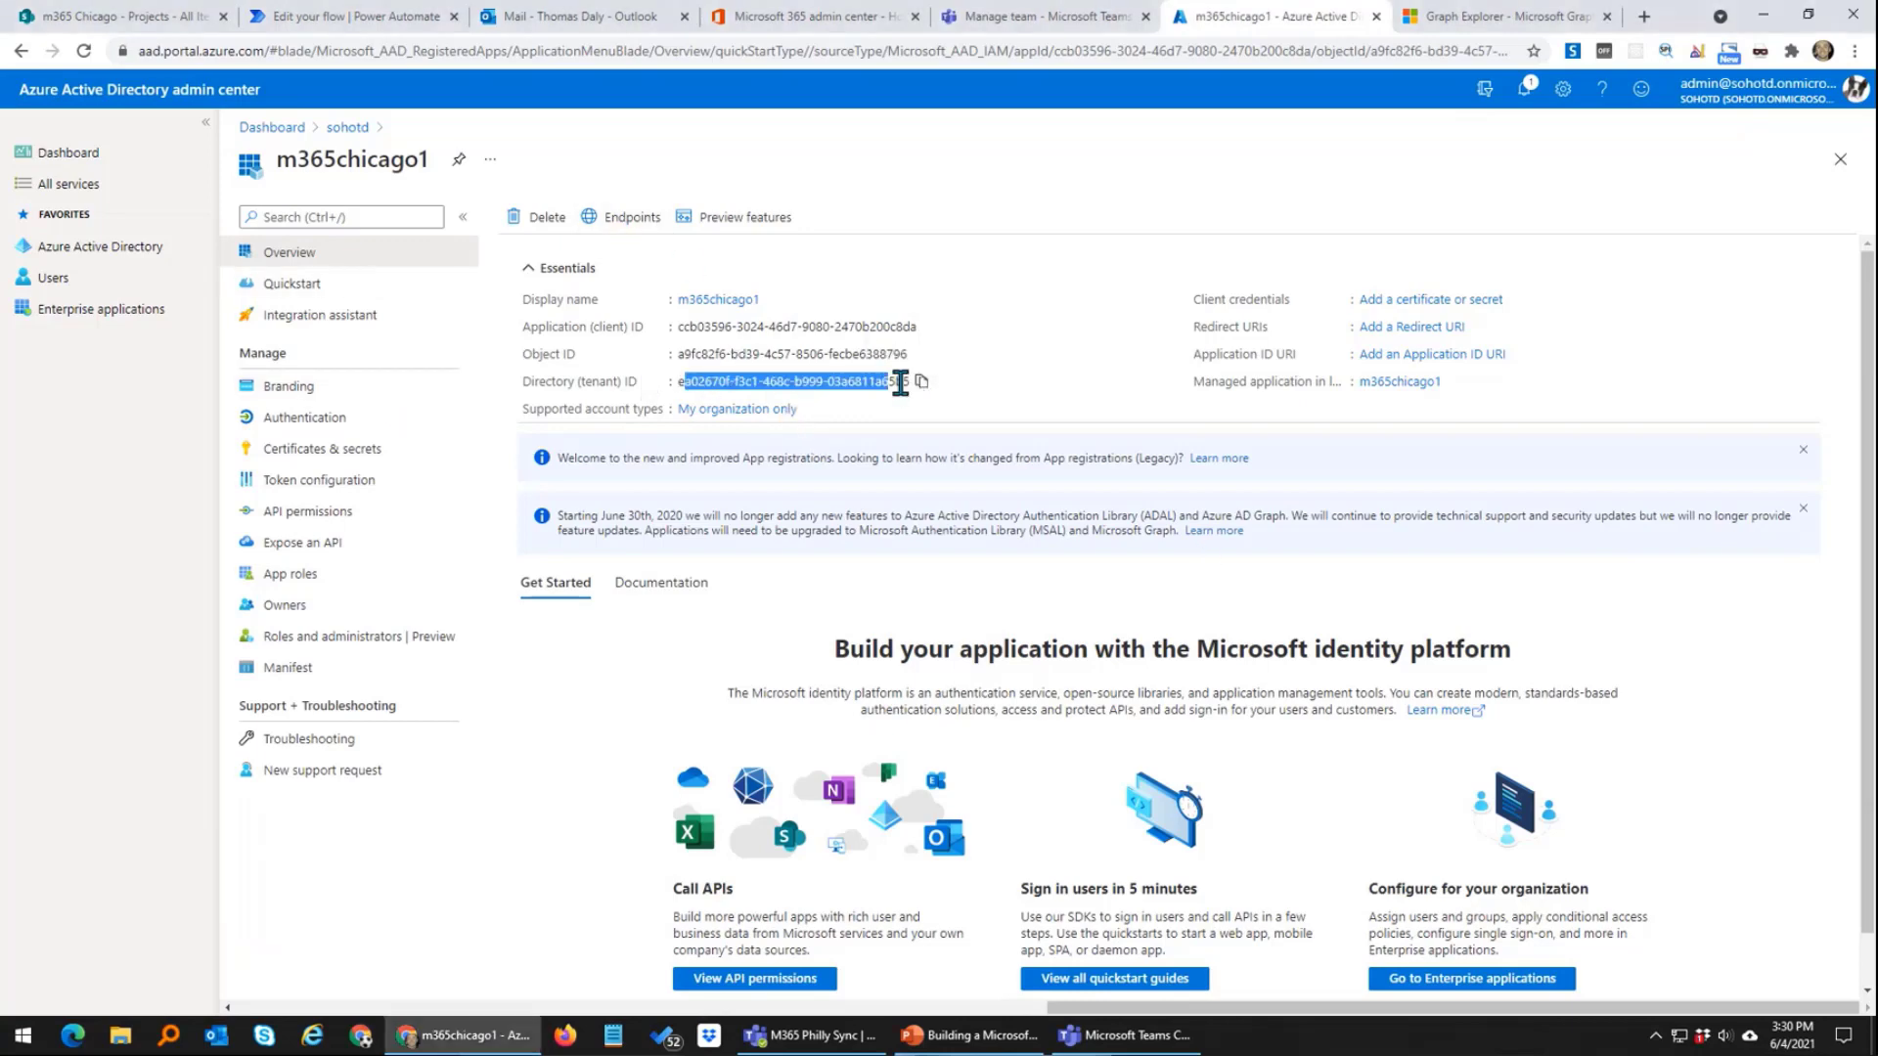
Step: Add a client secret to m365chicago1 with description aaa and a 24-month expiry, and copy the secret's value
{"action": "left_click", "coordinate": [362, 455]}
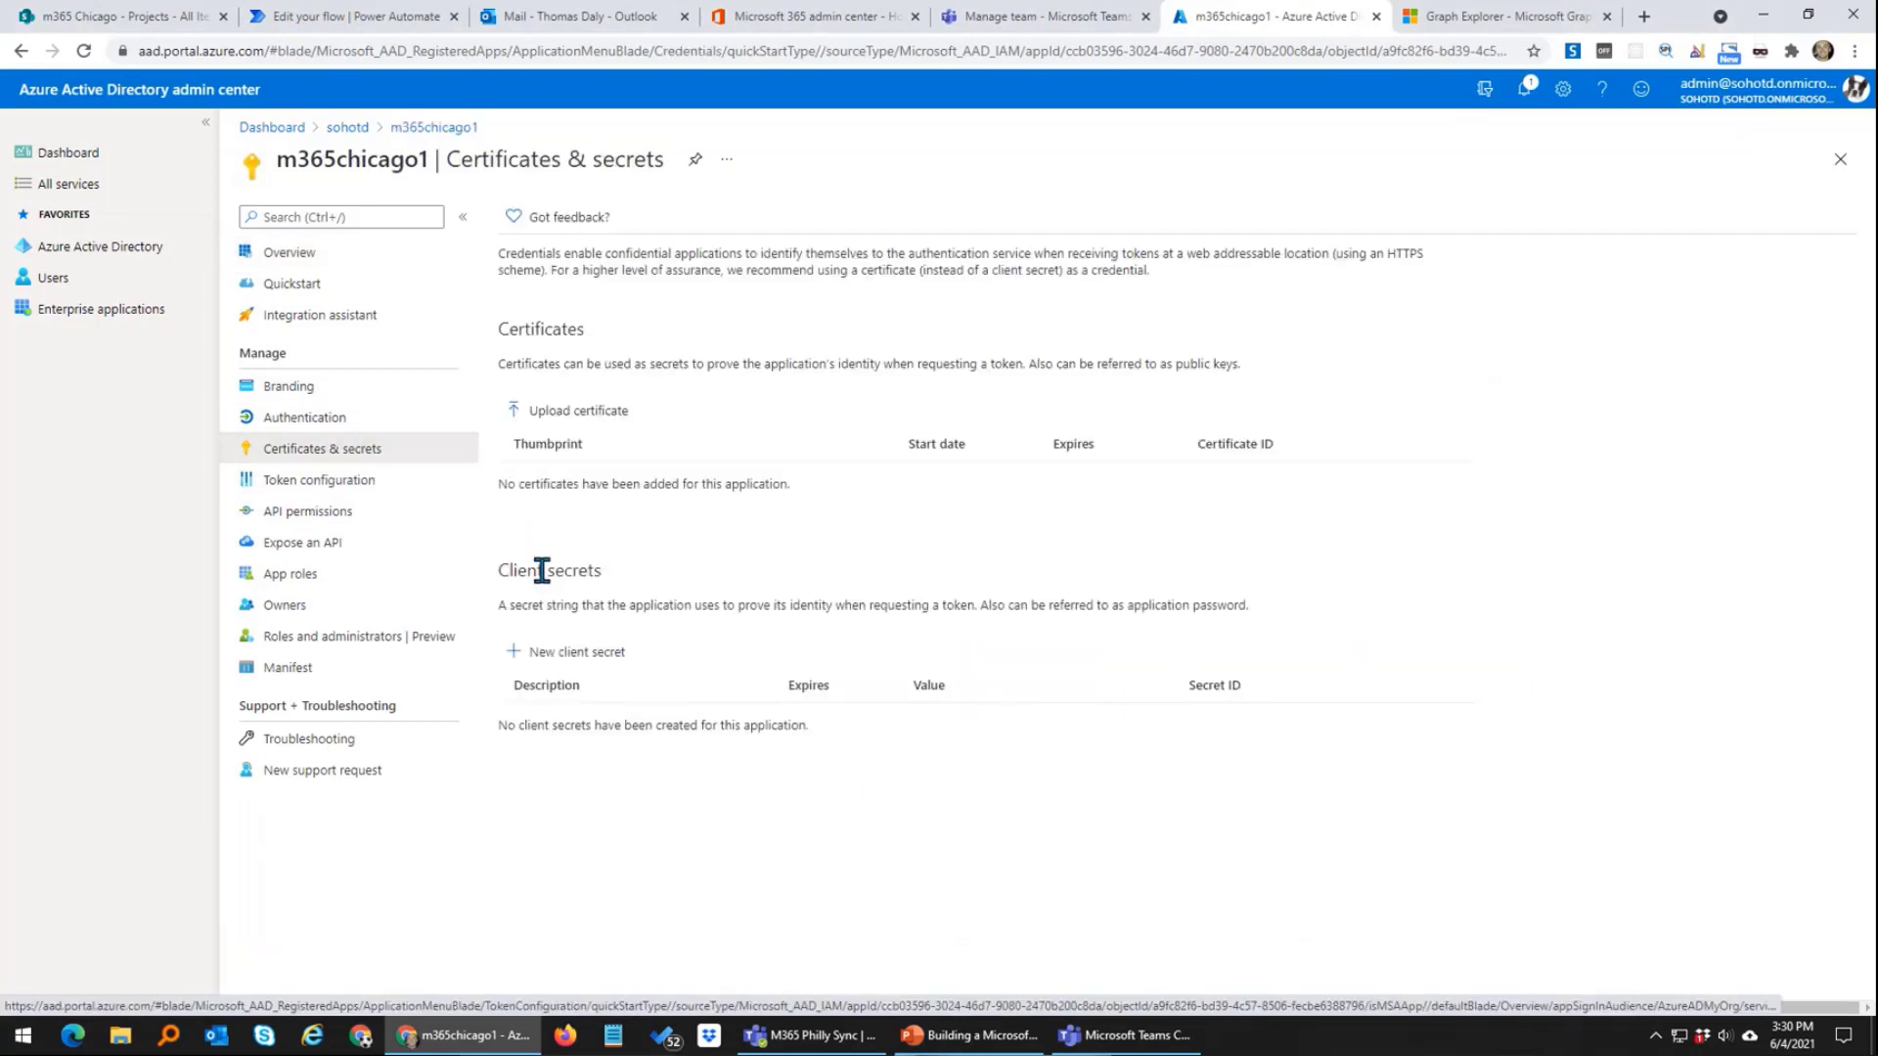
{"action": "left_click", "coordinate": [577, 653]}
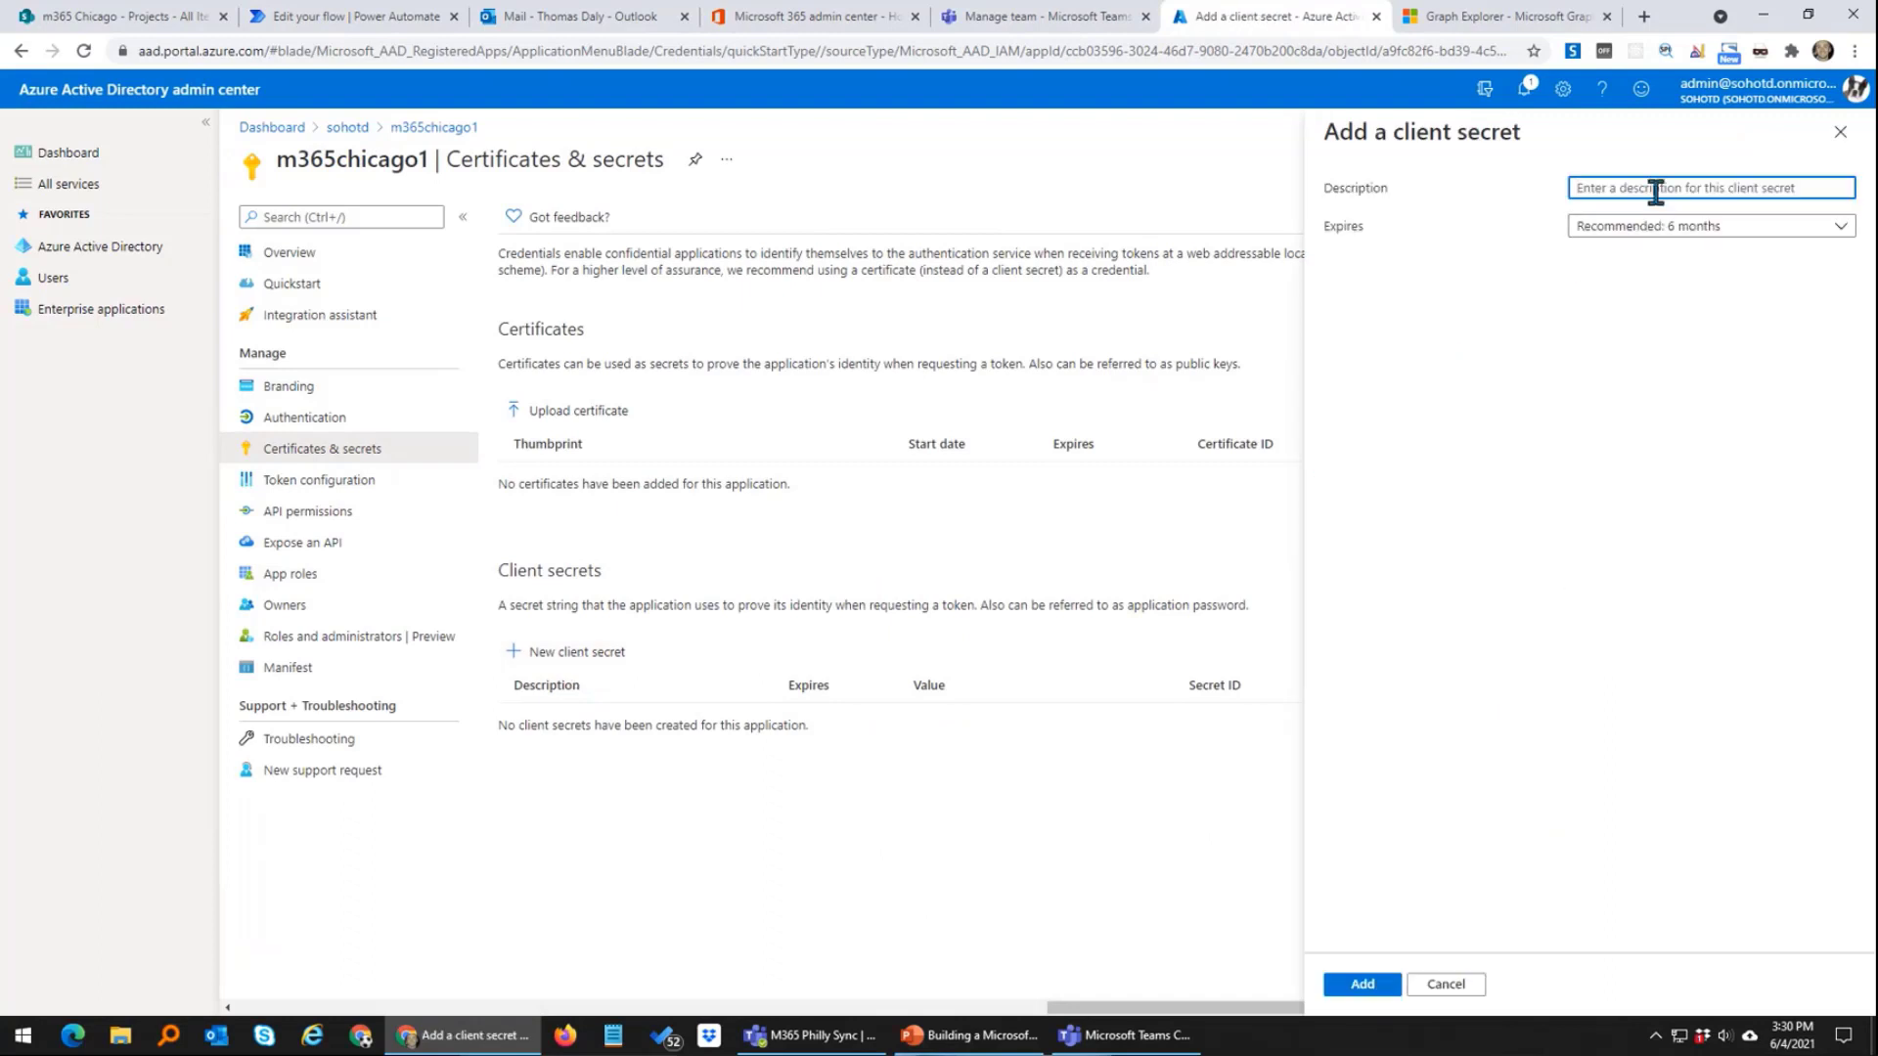
{"action": "left_click", "coordinate": [1655, 190]}
{"action": "type", "text": "aaa"}
{"action": "left_click", "coordinate": [1660, 225]}
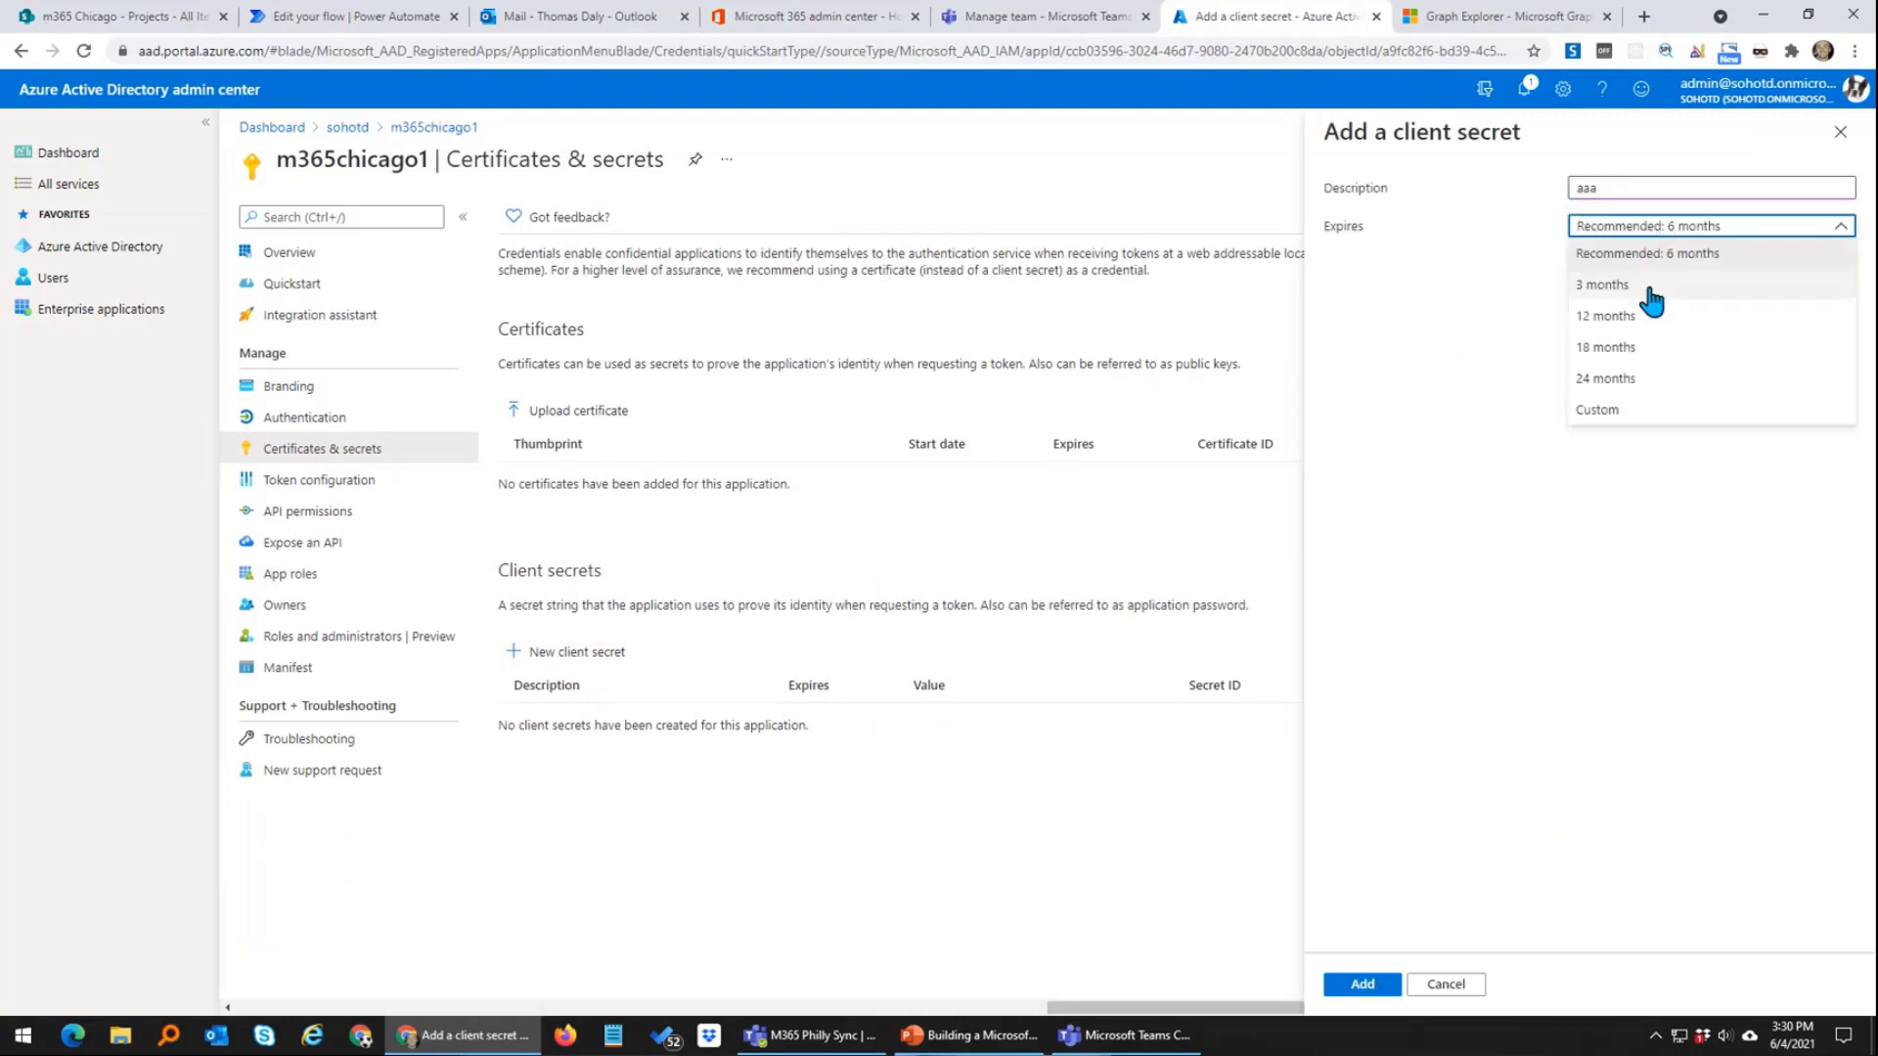
{"action": "left_click", "coordinate": [1629, 382]}
{"action": "left_click", "coordinate": [1360, 986]}
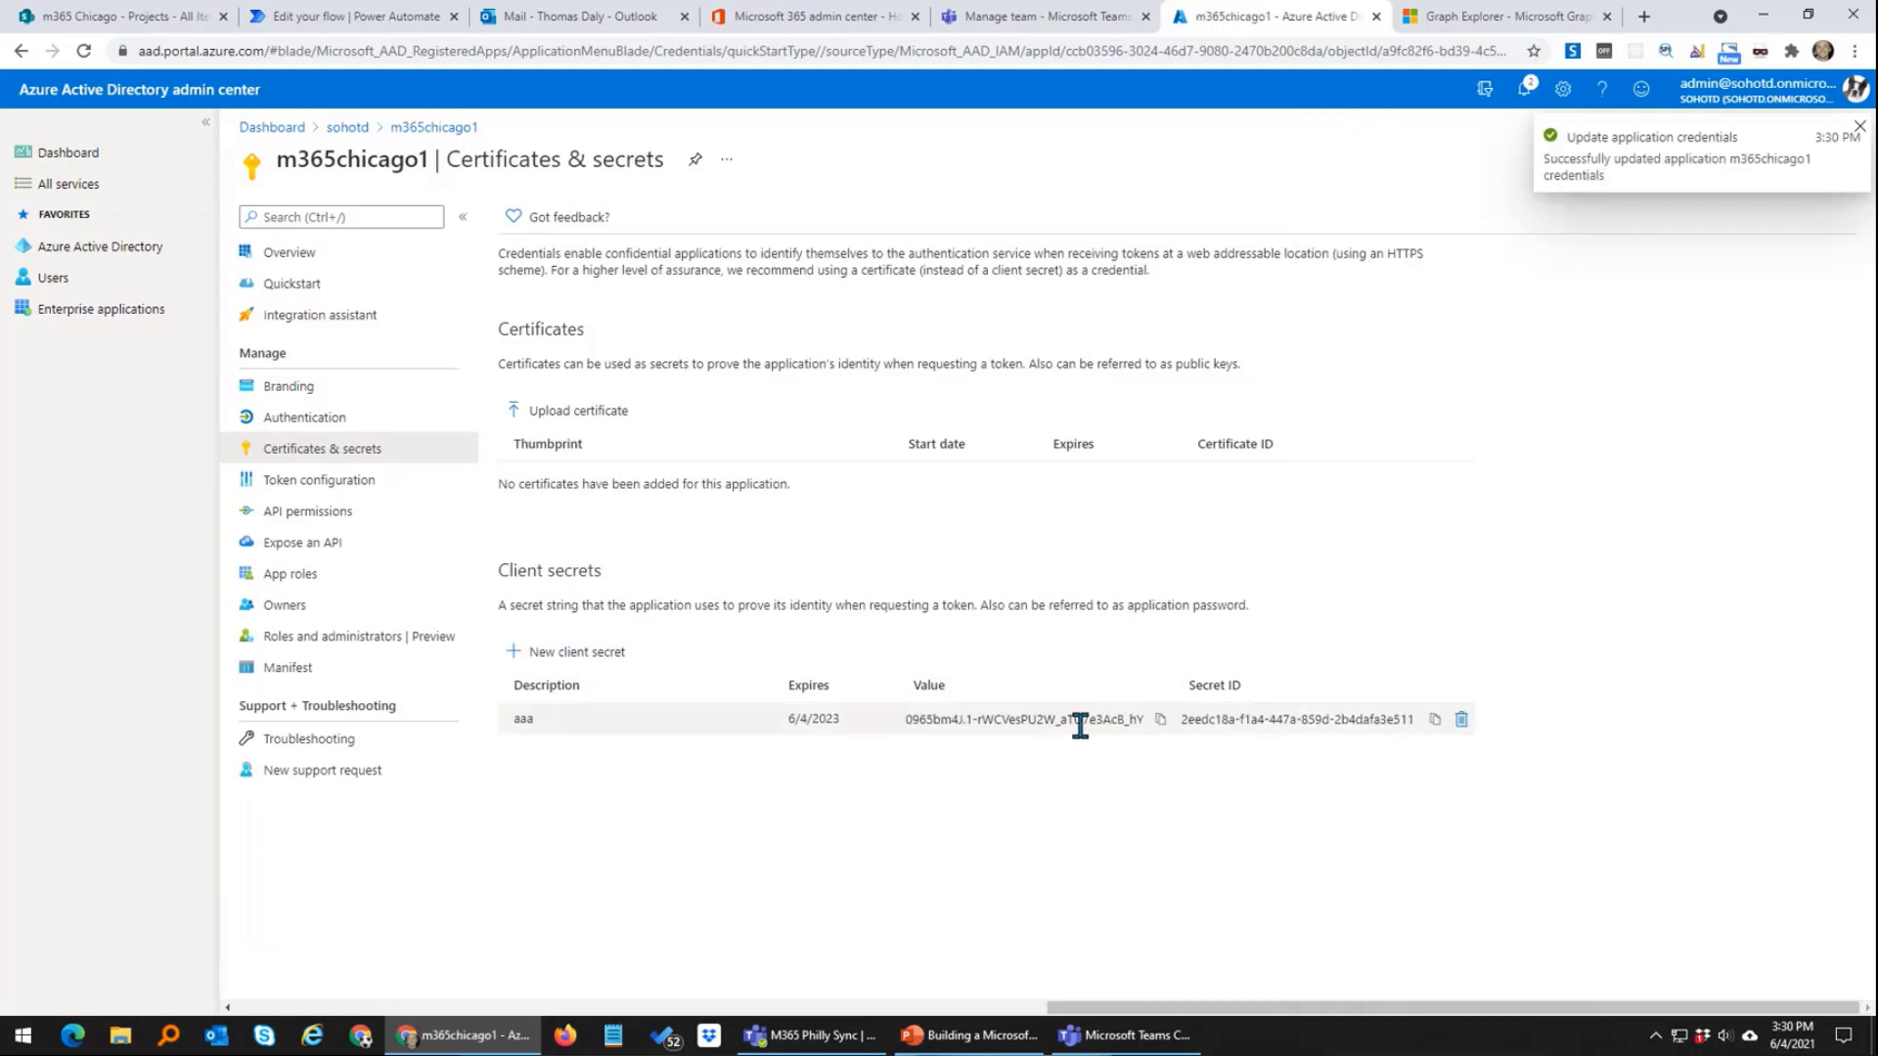
{"action": "left_click", "coordinate": [1160, 720]}
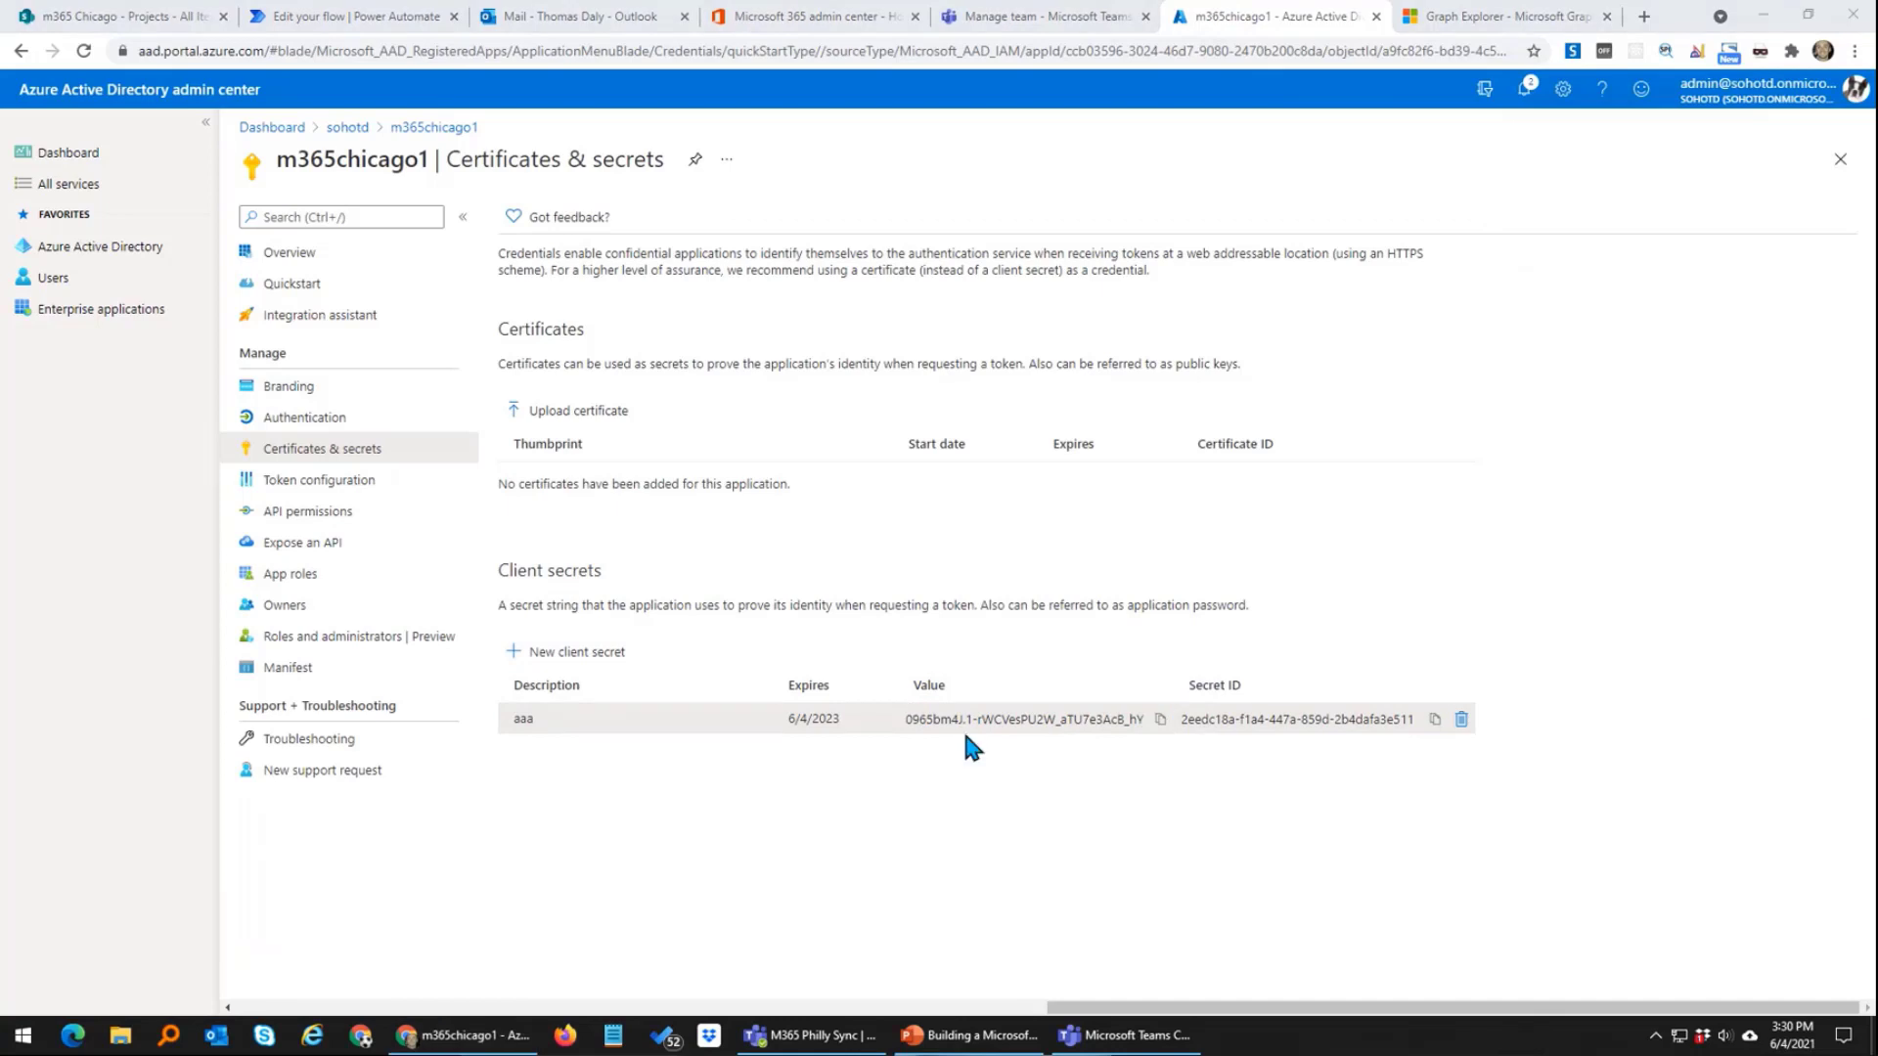
Step: Add the Microsoft Graph application permission Group.Read.All to m365chicago1 and grant admin consent for sohotd
{"action": "left_click", "coordinate": [328, 481]}
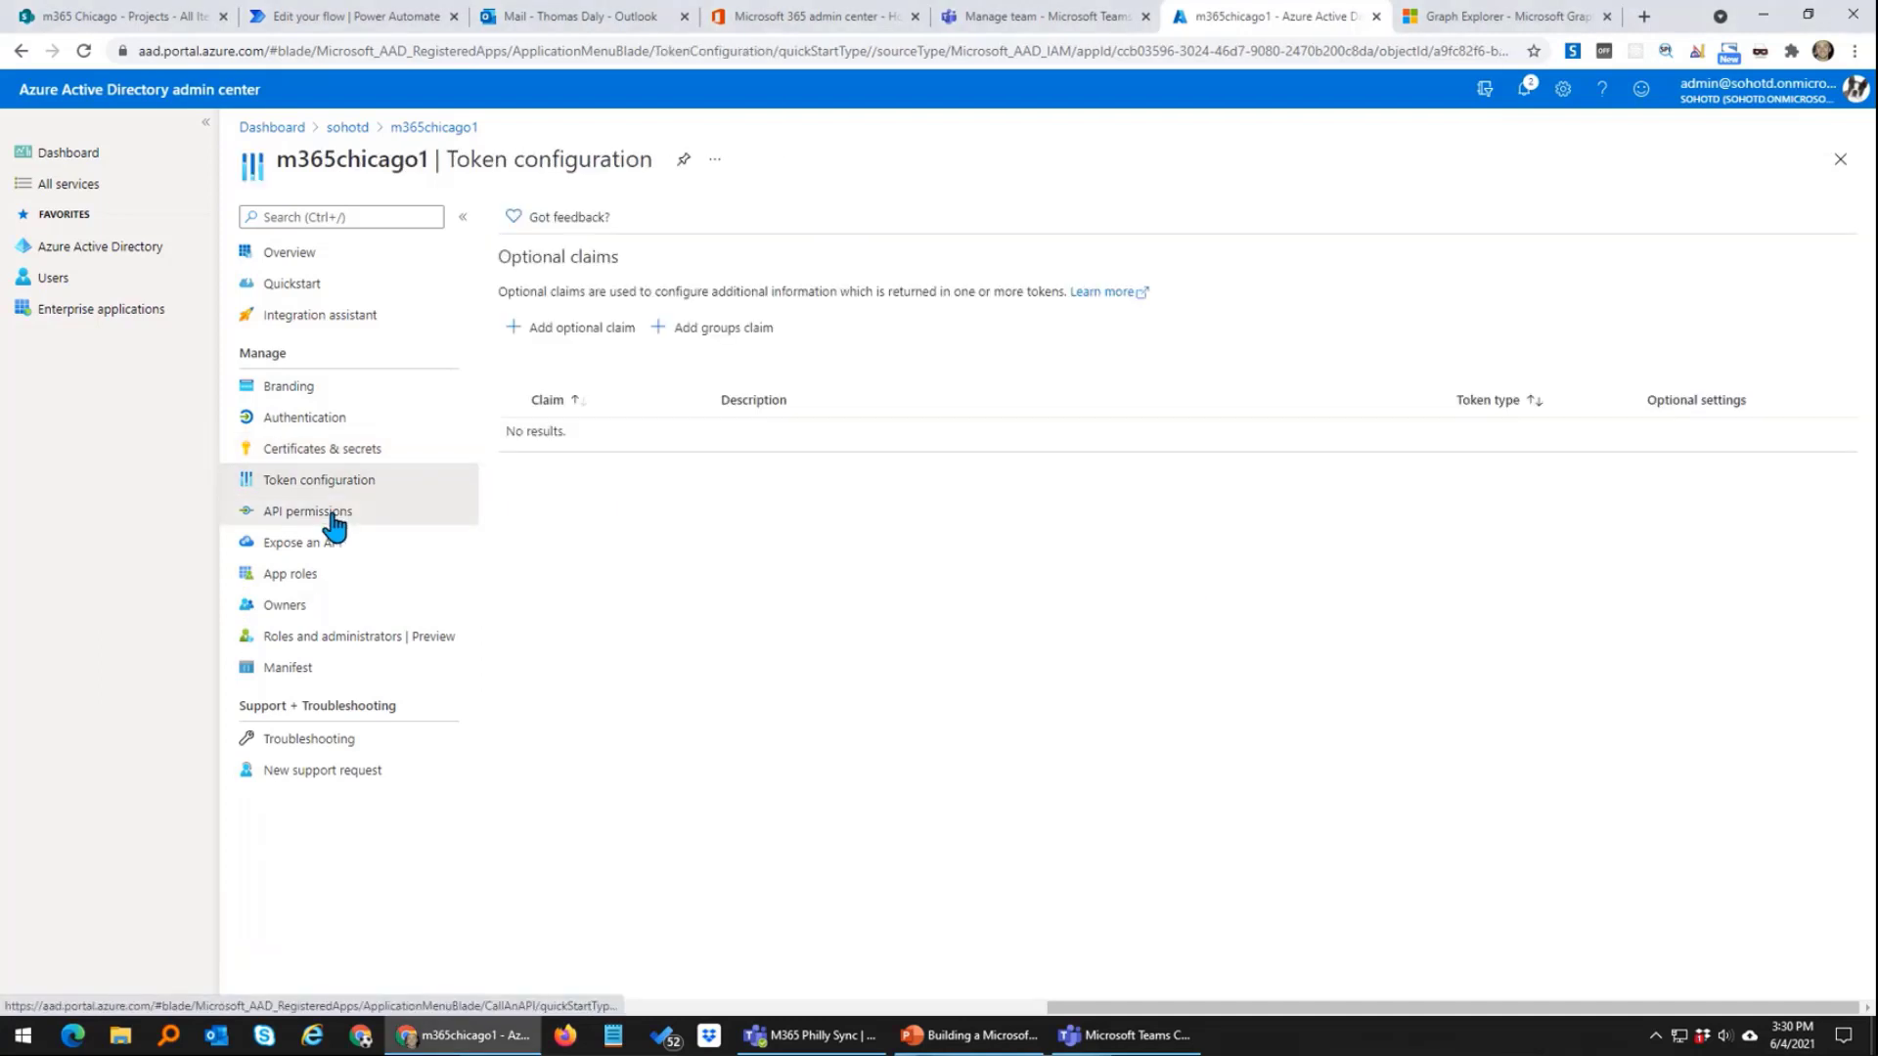
{"action": "left_click", "coordinate": [331, 516]}
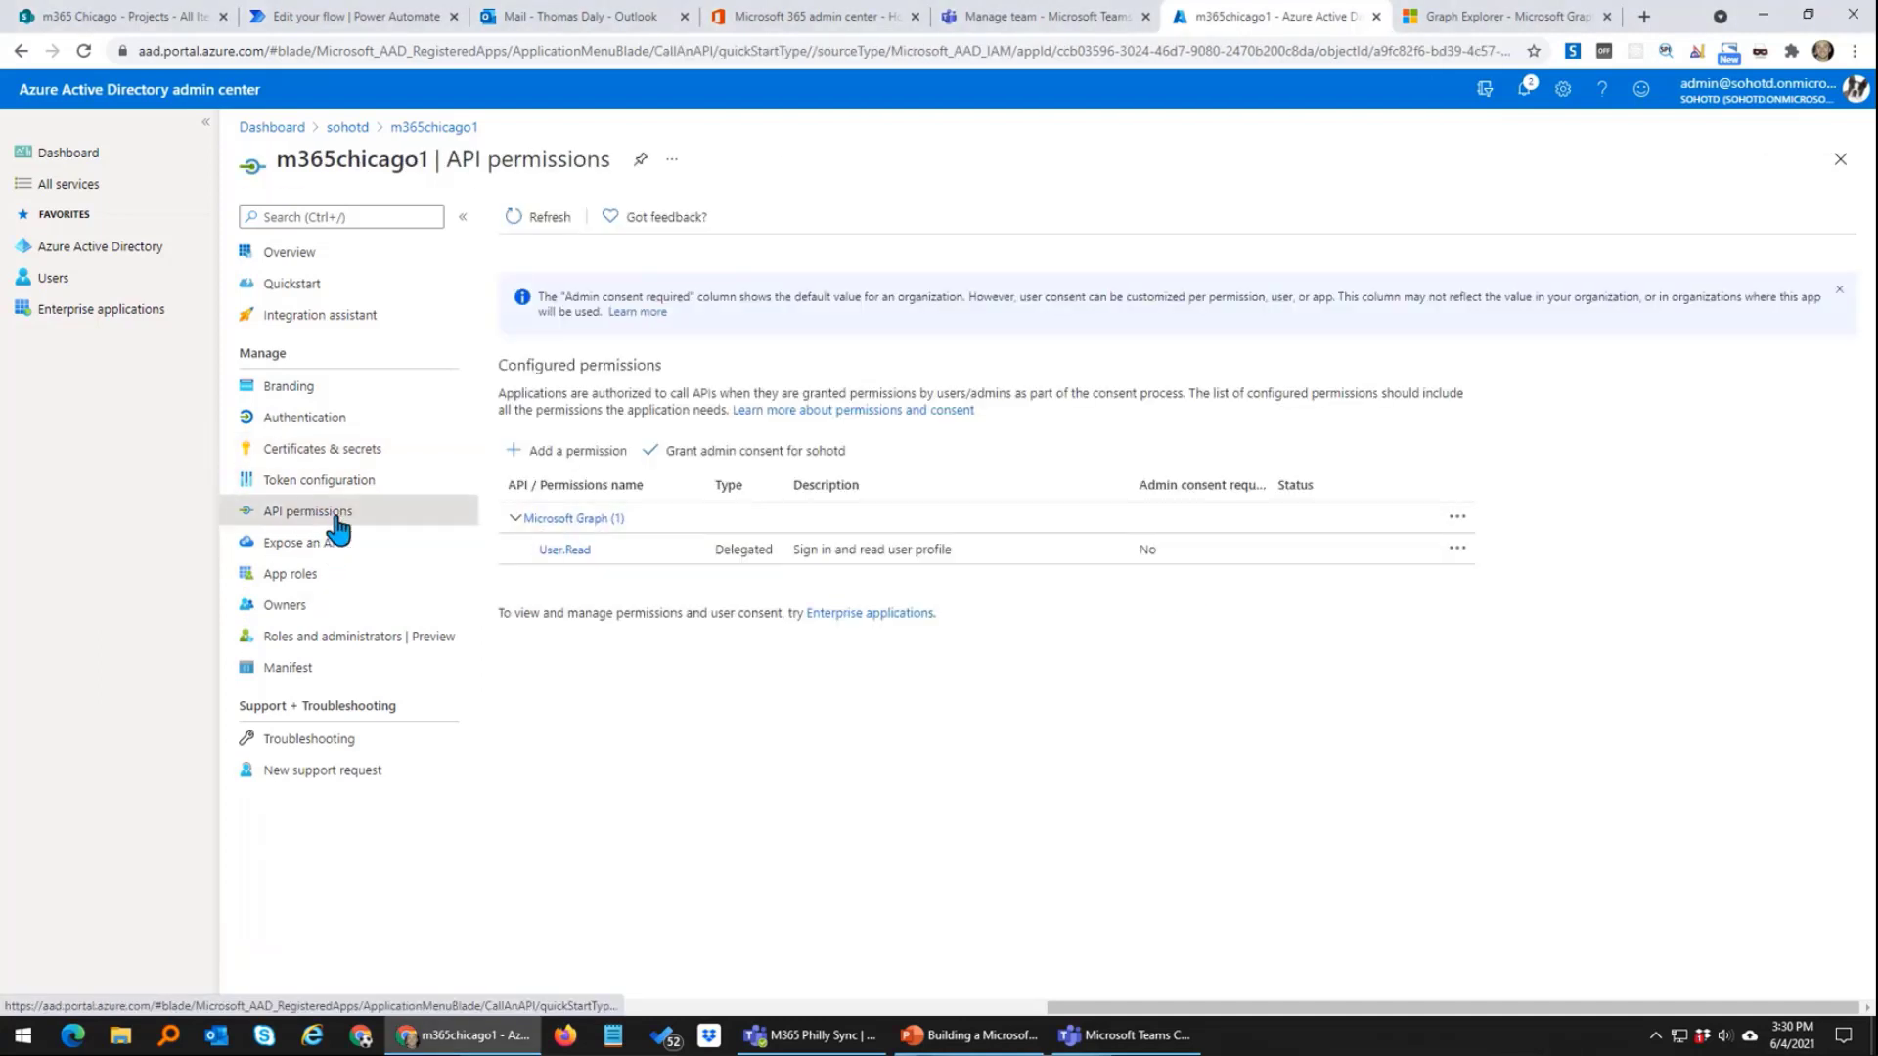
{"action": "left_click", "coordinate": [588, 452]}
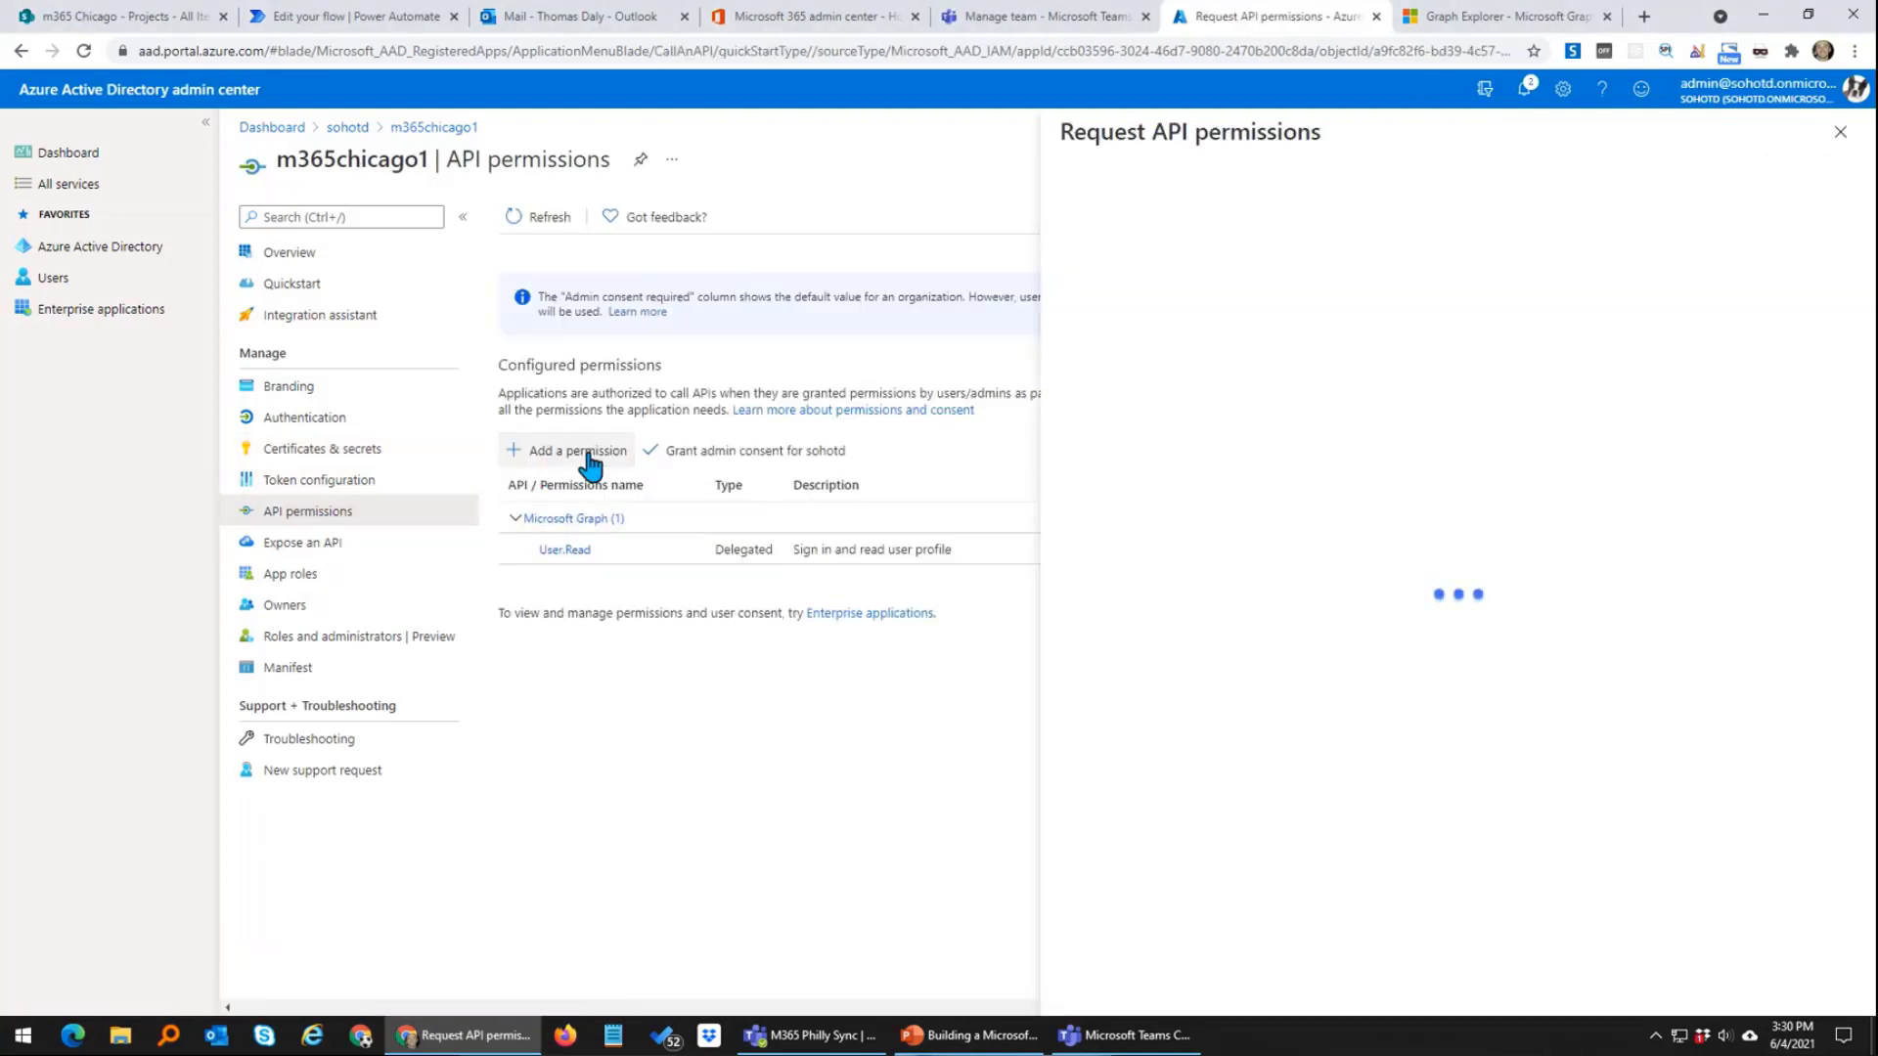
{"action": "left_click", "coordinate": [1195, 422]}
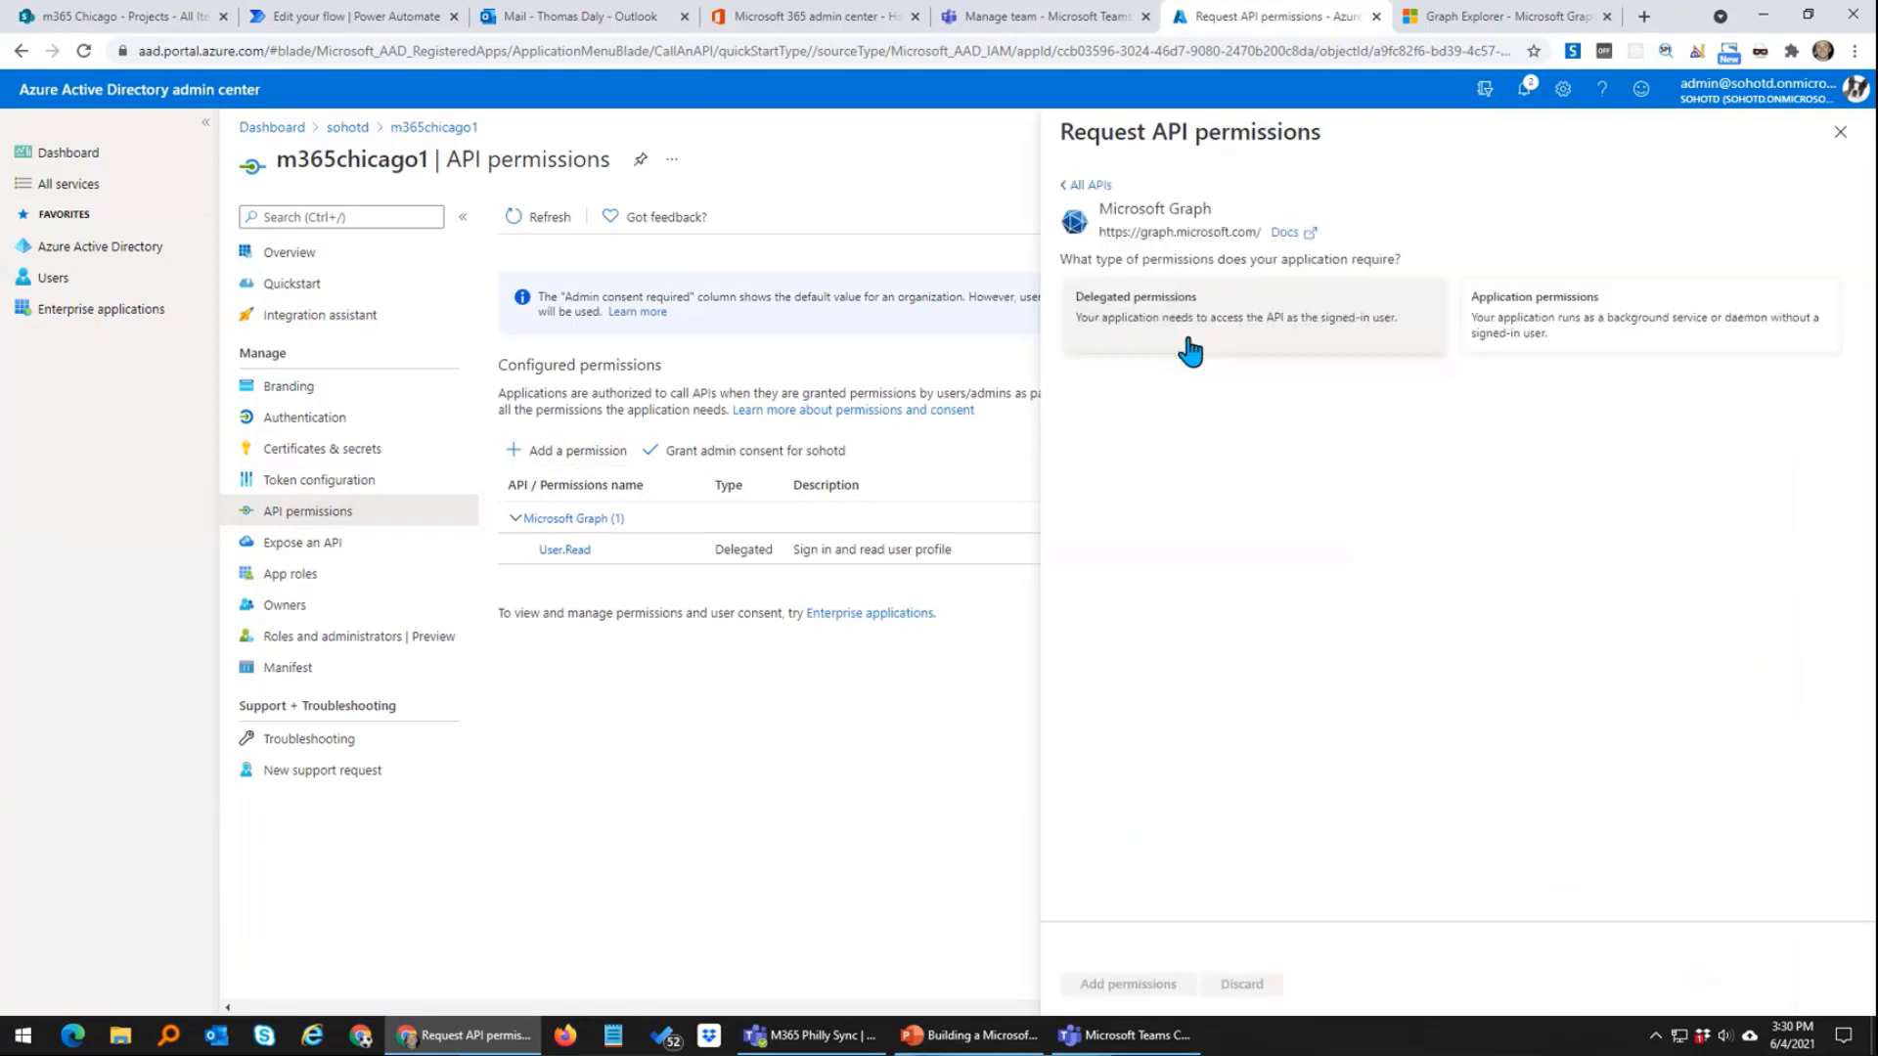
{"action": "left_click", "coordinate": [1593, 321]}
{"action": "scroll", "coordinate": [1216, 637], "scroll_direction": "down", "scroll_amount": 5}
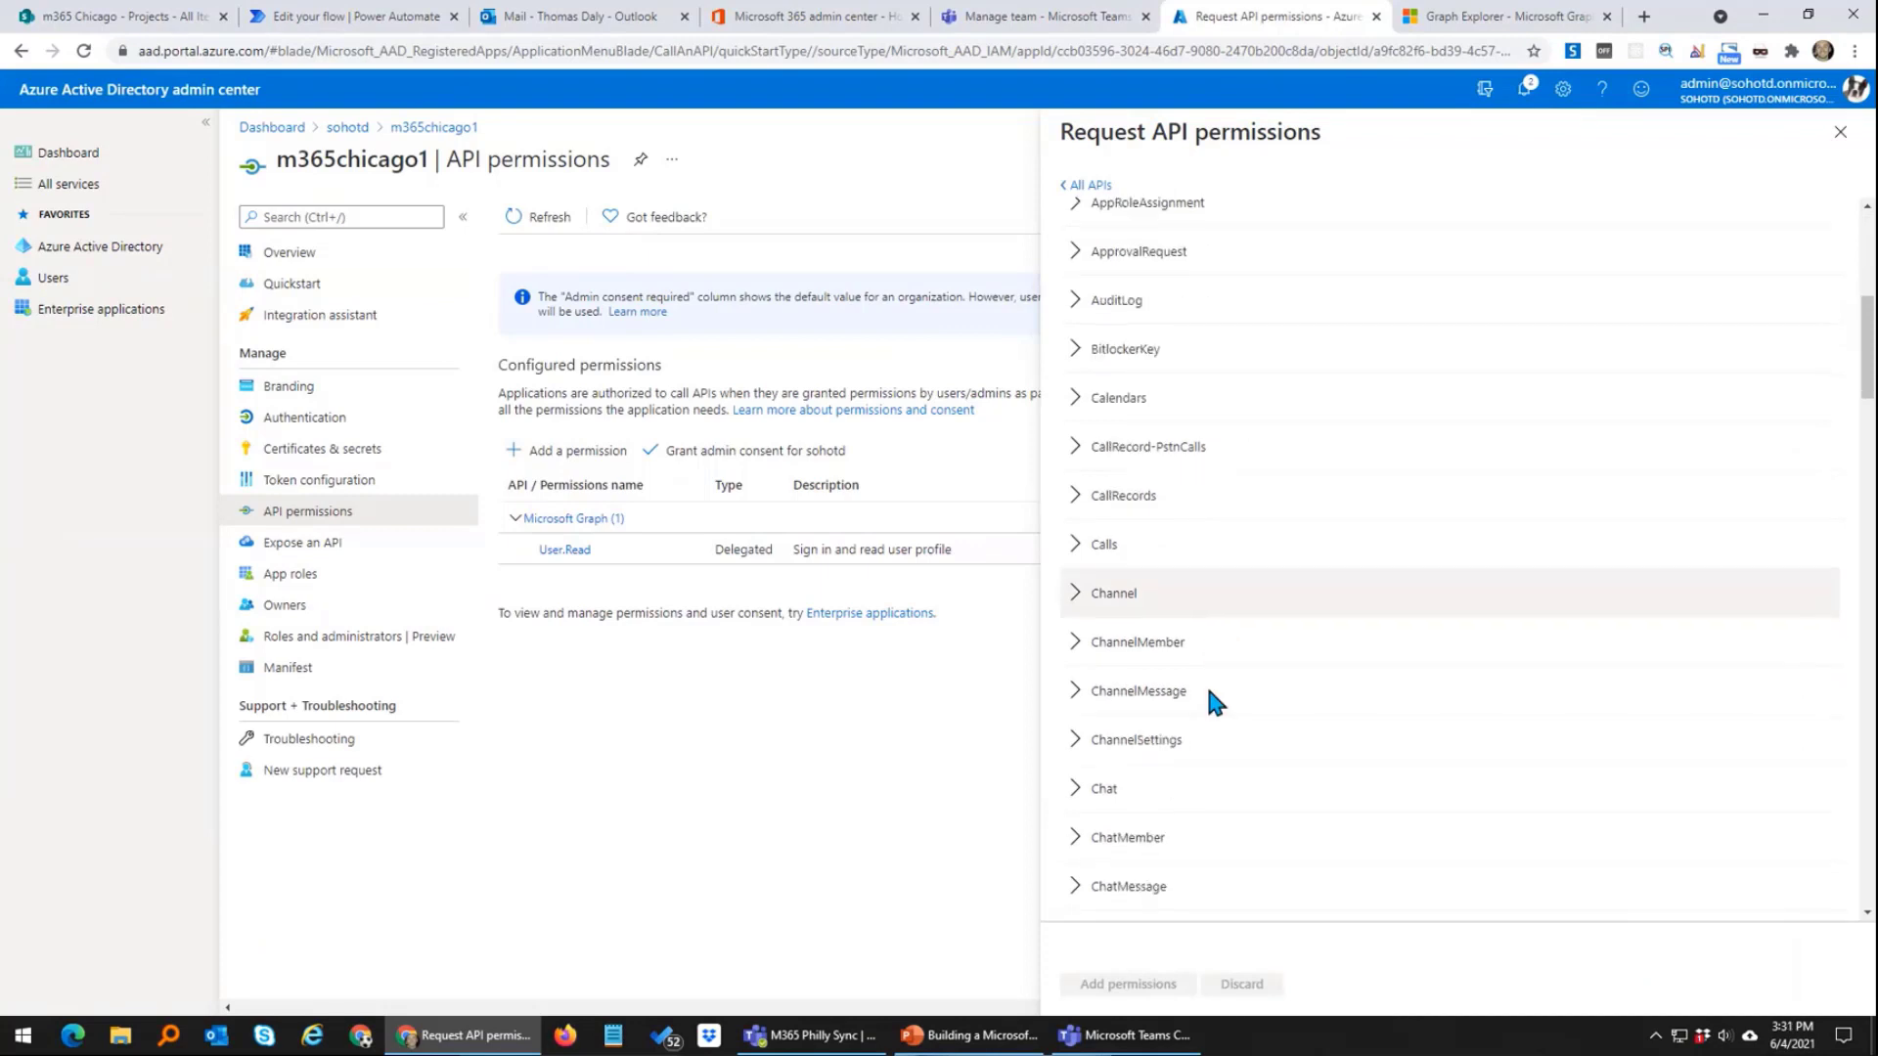
{"action": "scroll", "coordinate": [1205, 681], "scroll_direction": "down", "scroll_amount": 6}
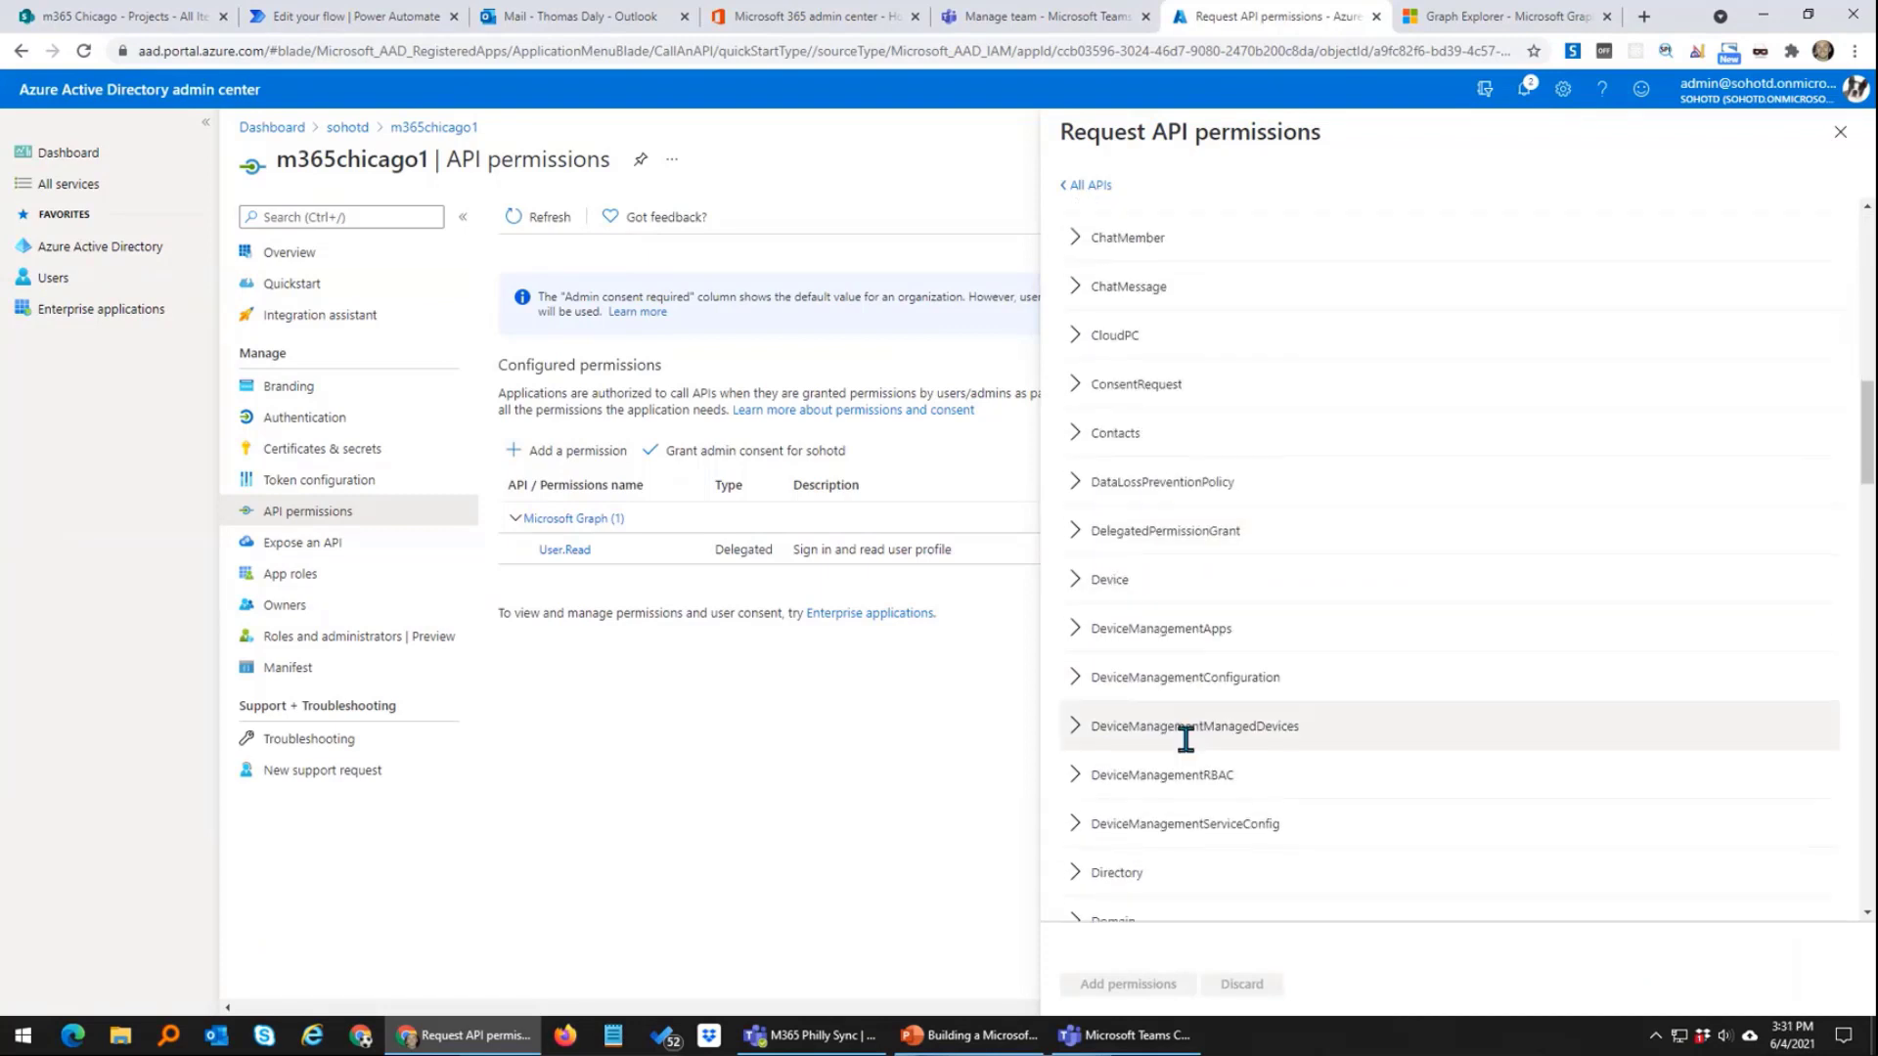
{"action": "scroll", "coordinate": [1185, 738], "scroll_direction": "down", "scroll_amount": 8}
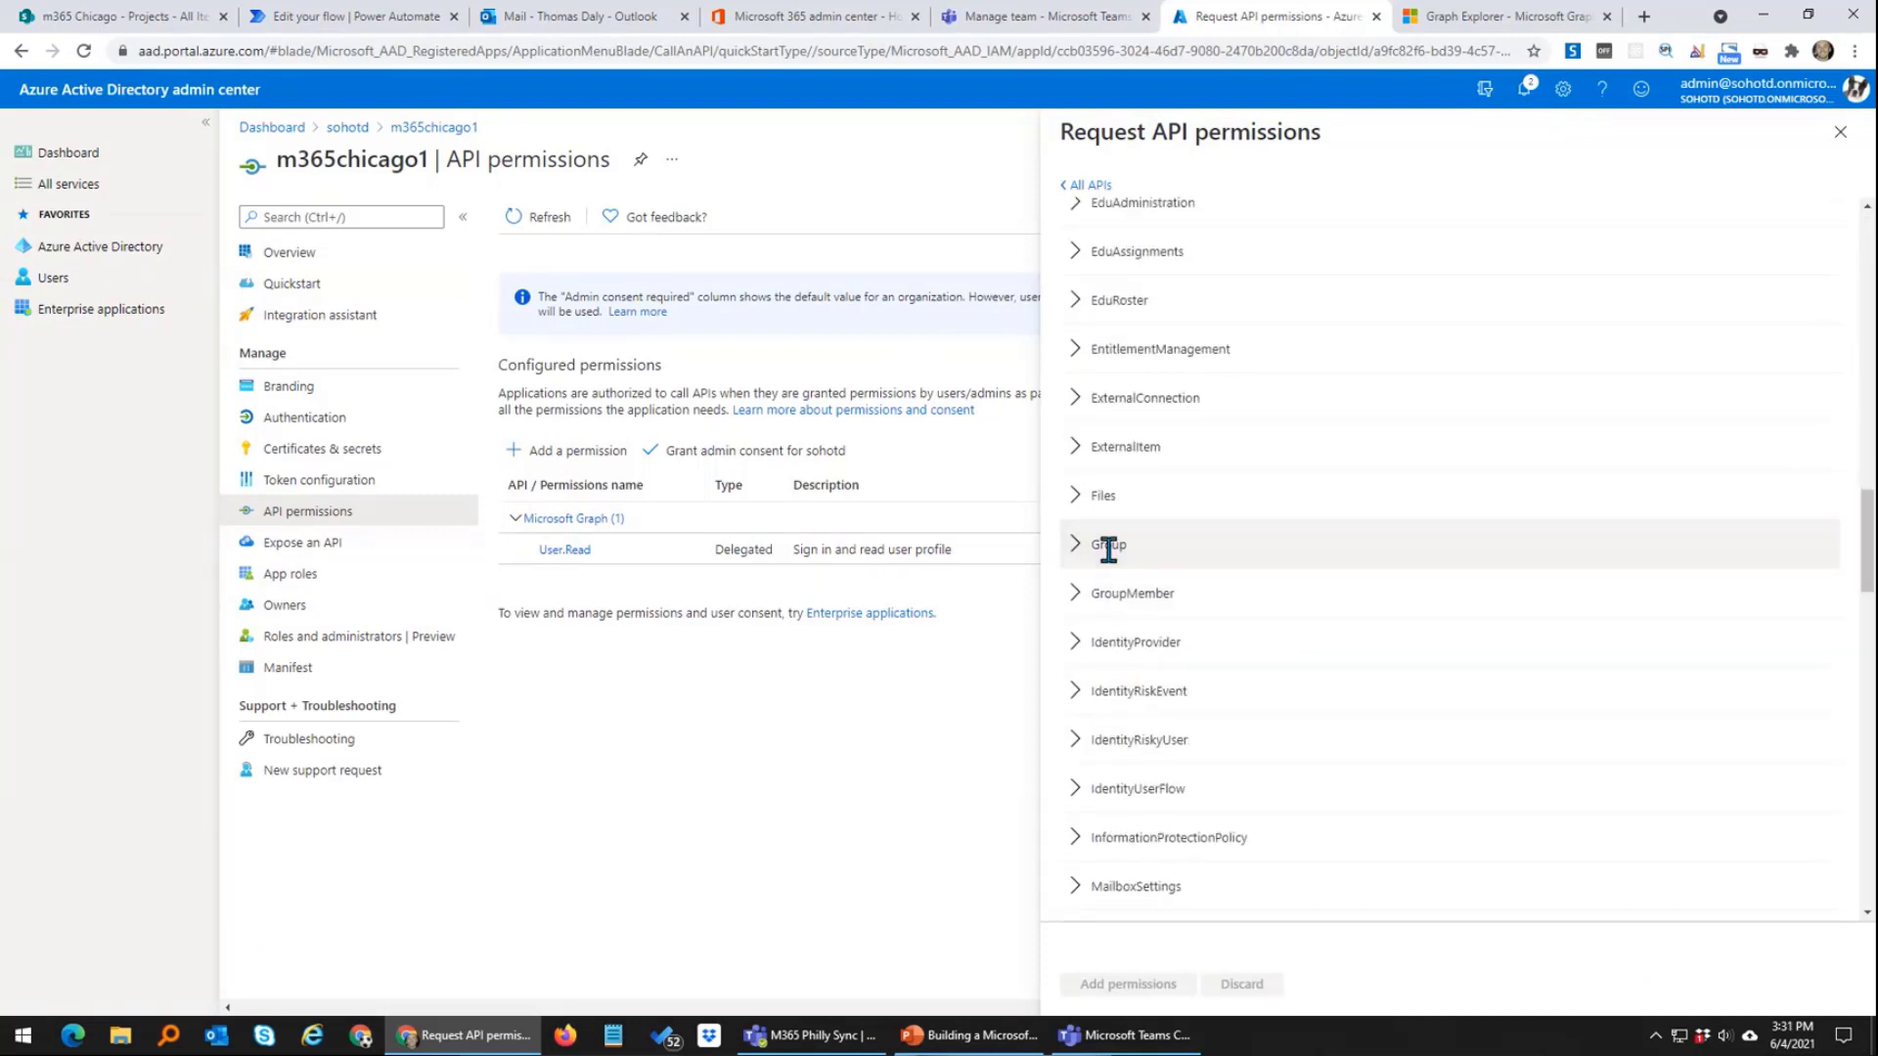
{"action": "left_click", "coordinate": [1078, 544]}
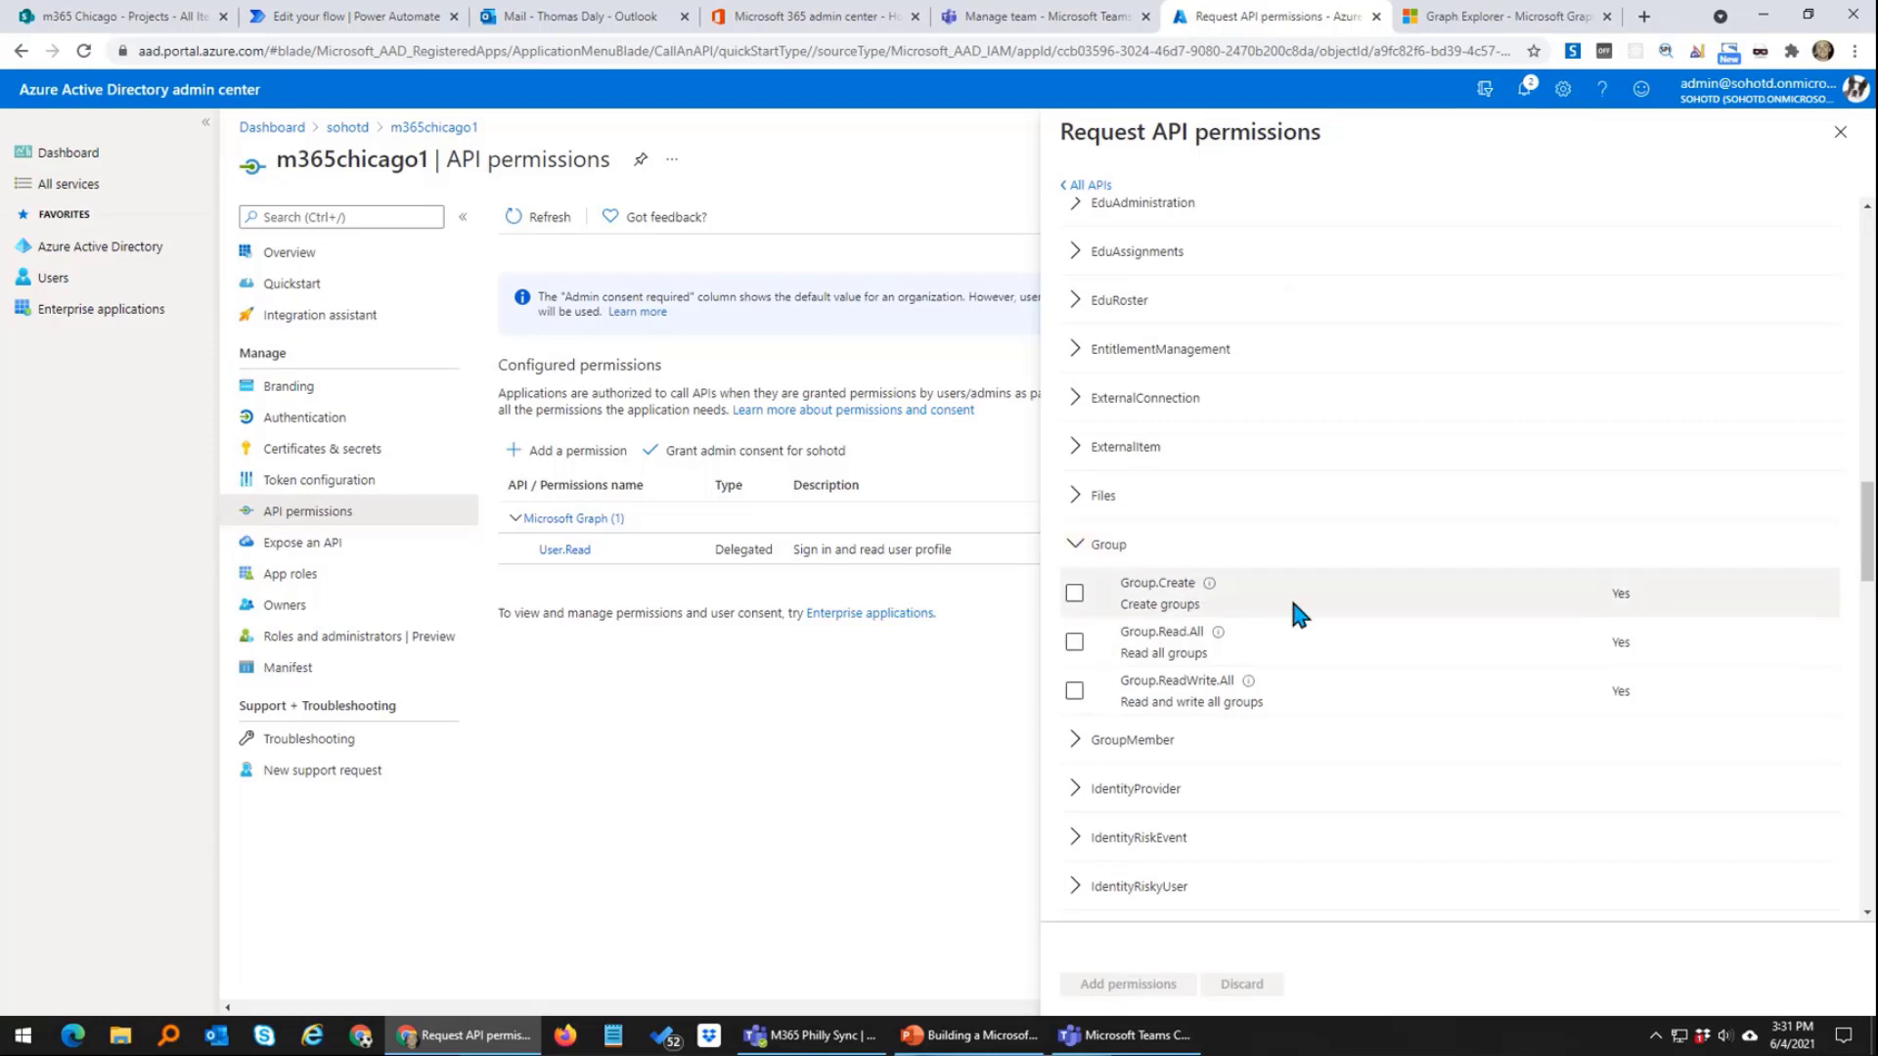
{"action": "left_click", "coordinate": [1074, 641]}
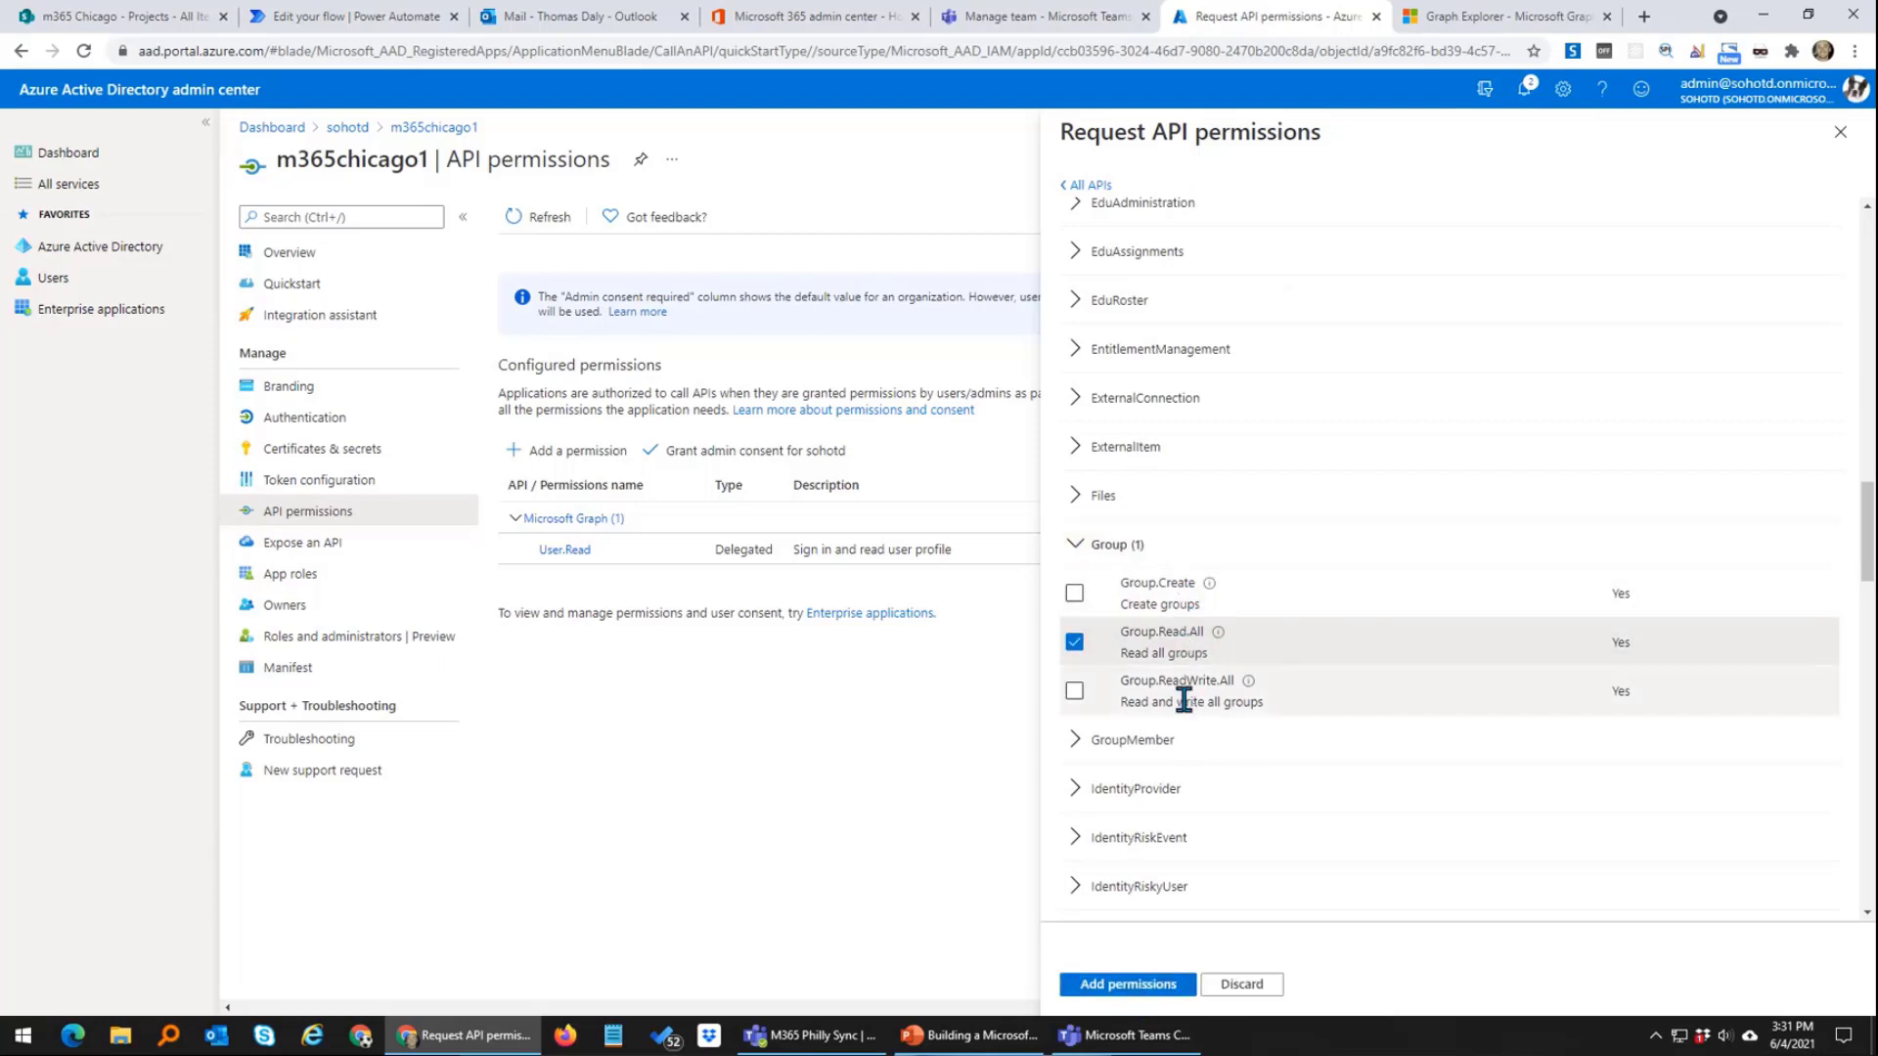
{"action": "left_click", "coordinate": [1120, 986]}
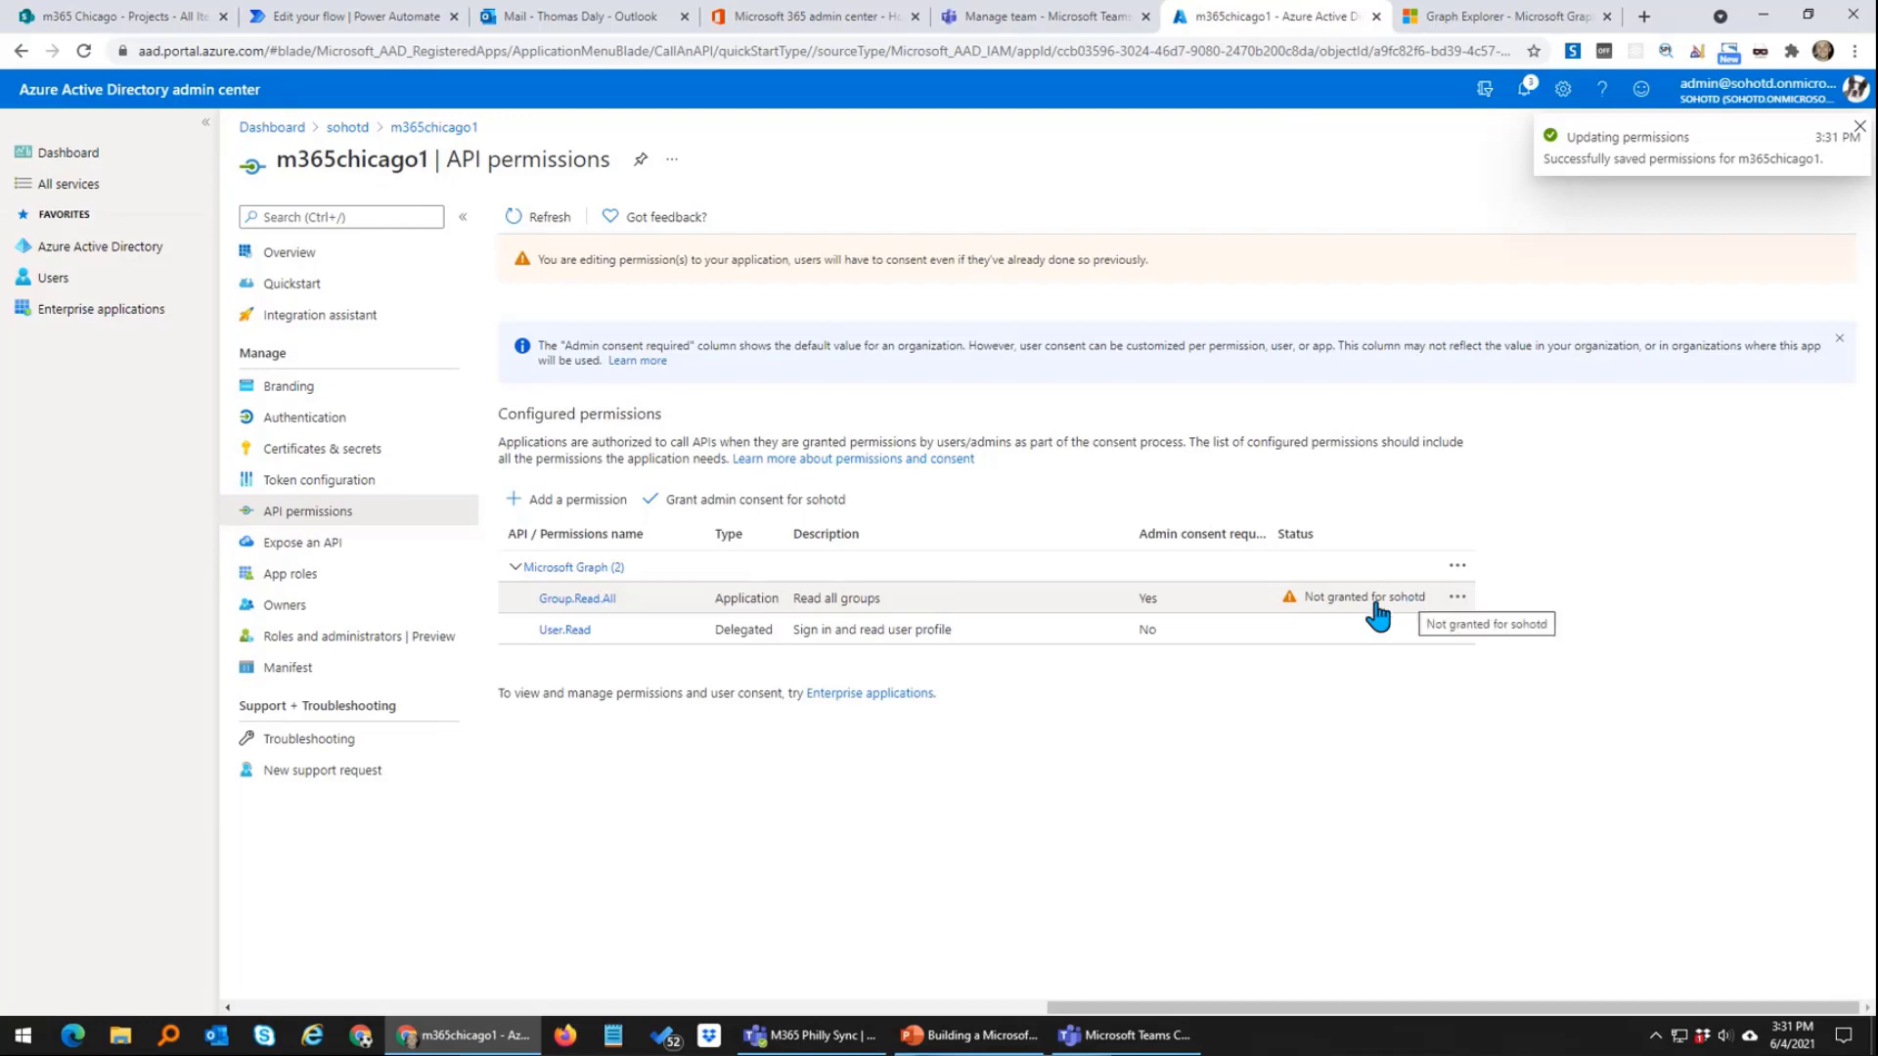
{"action": "left_click", "coordinate": [728, 500]}
{"action": "left_click", "coordinate": [536, 324]}
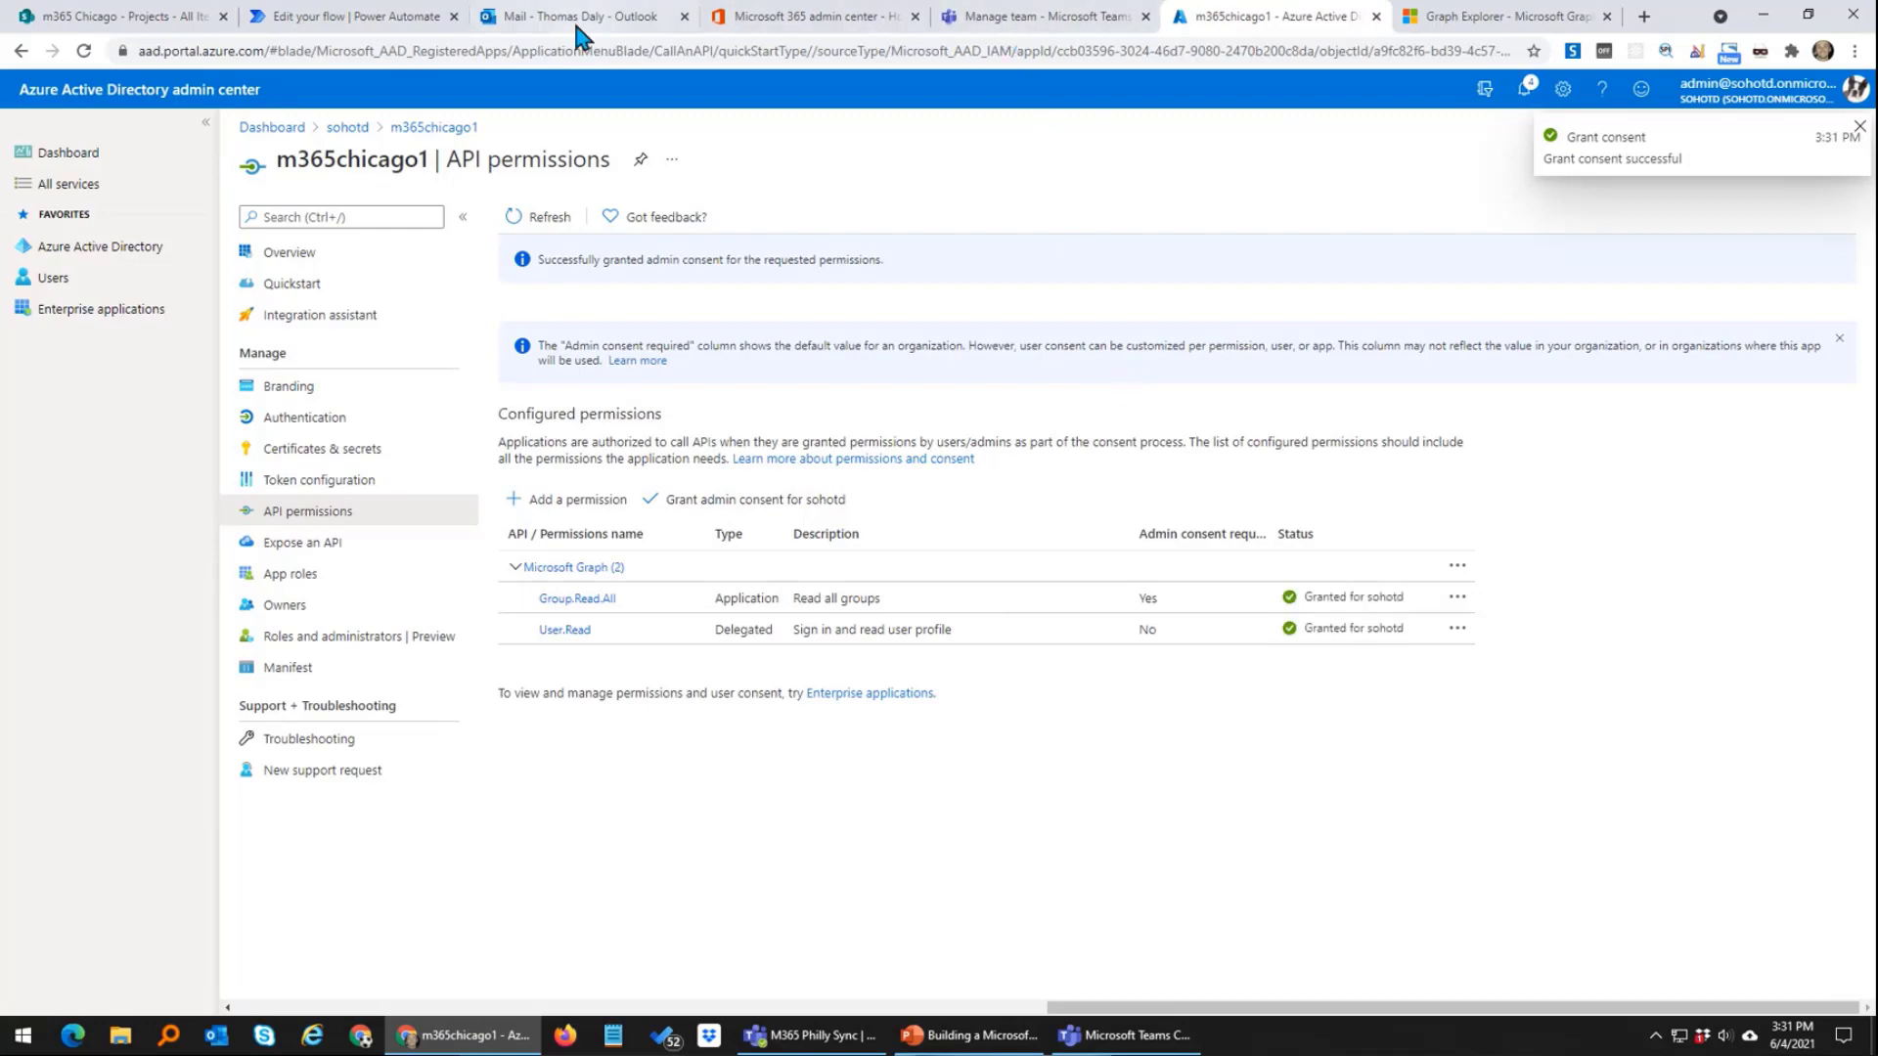
Step: Return to the Power Automate flow and set the HTTP action's method to GET
{"action": "left_click", "coordinate": [391, 19]}
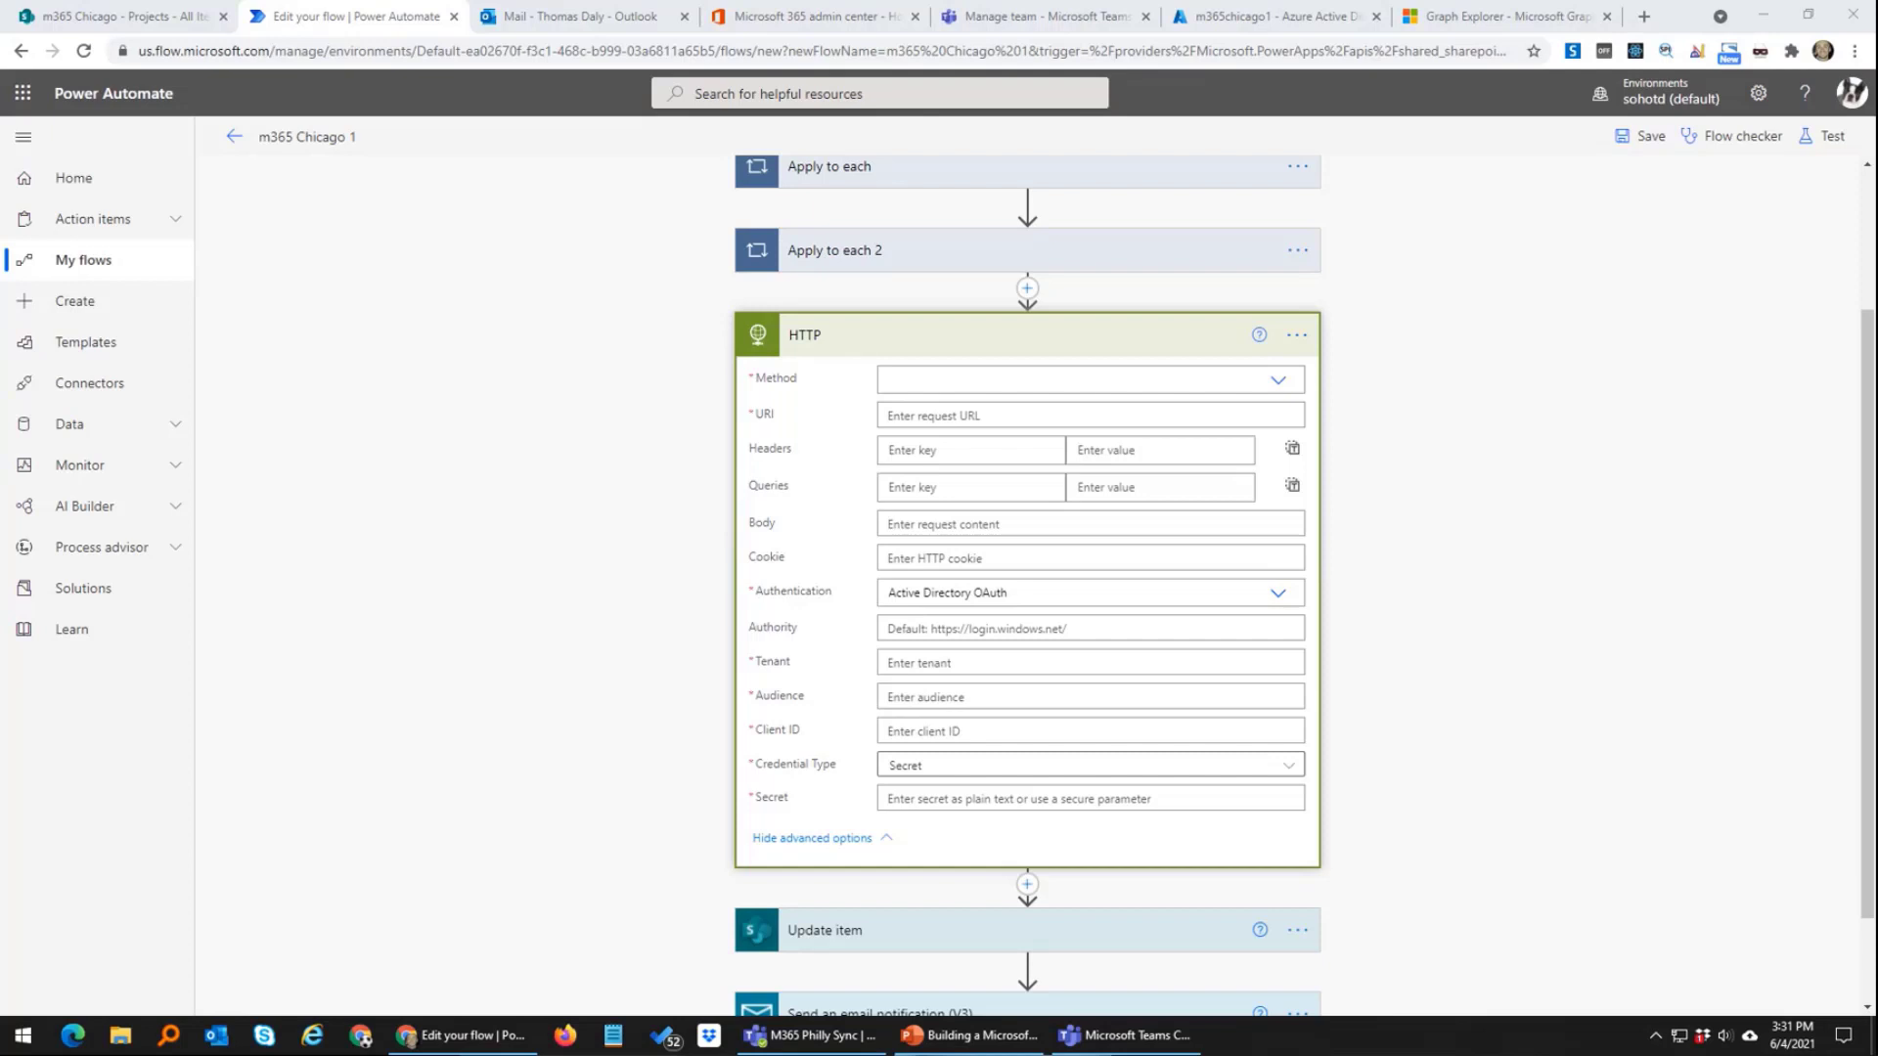
{"action": "left_click", "coordinate": [981, 381]}
{"action": "key", "text": "ctrl+v"}
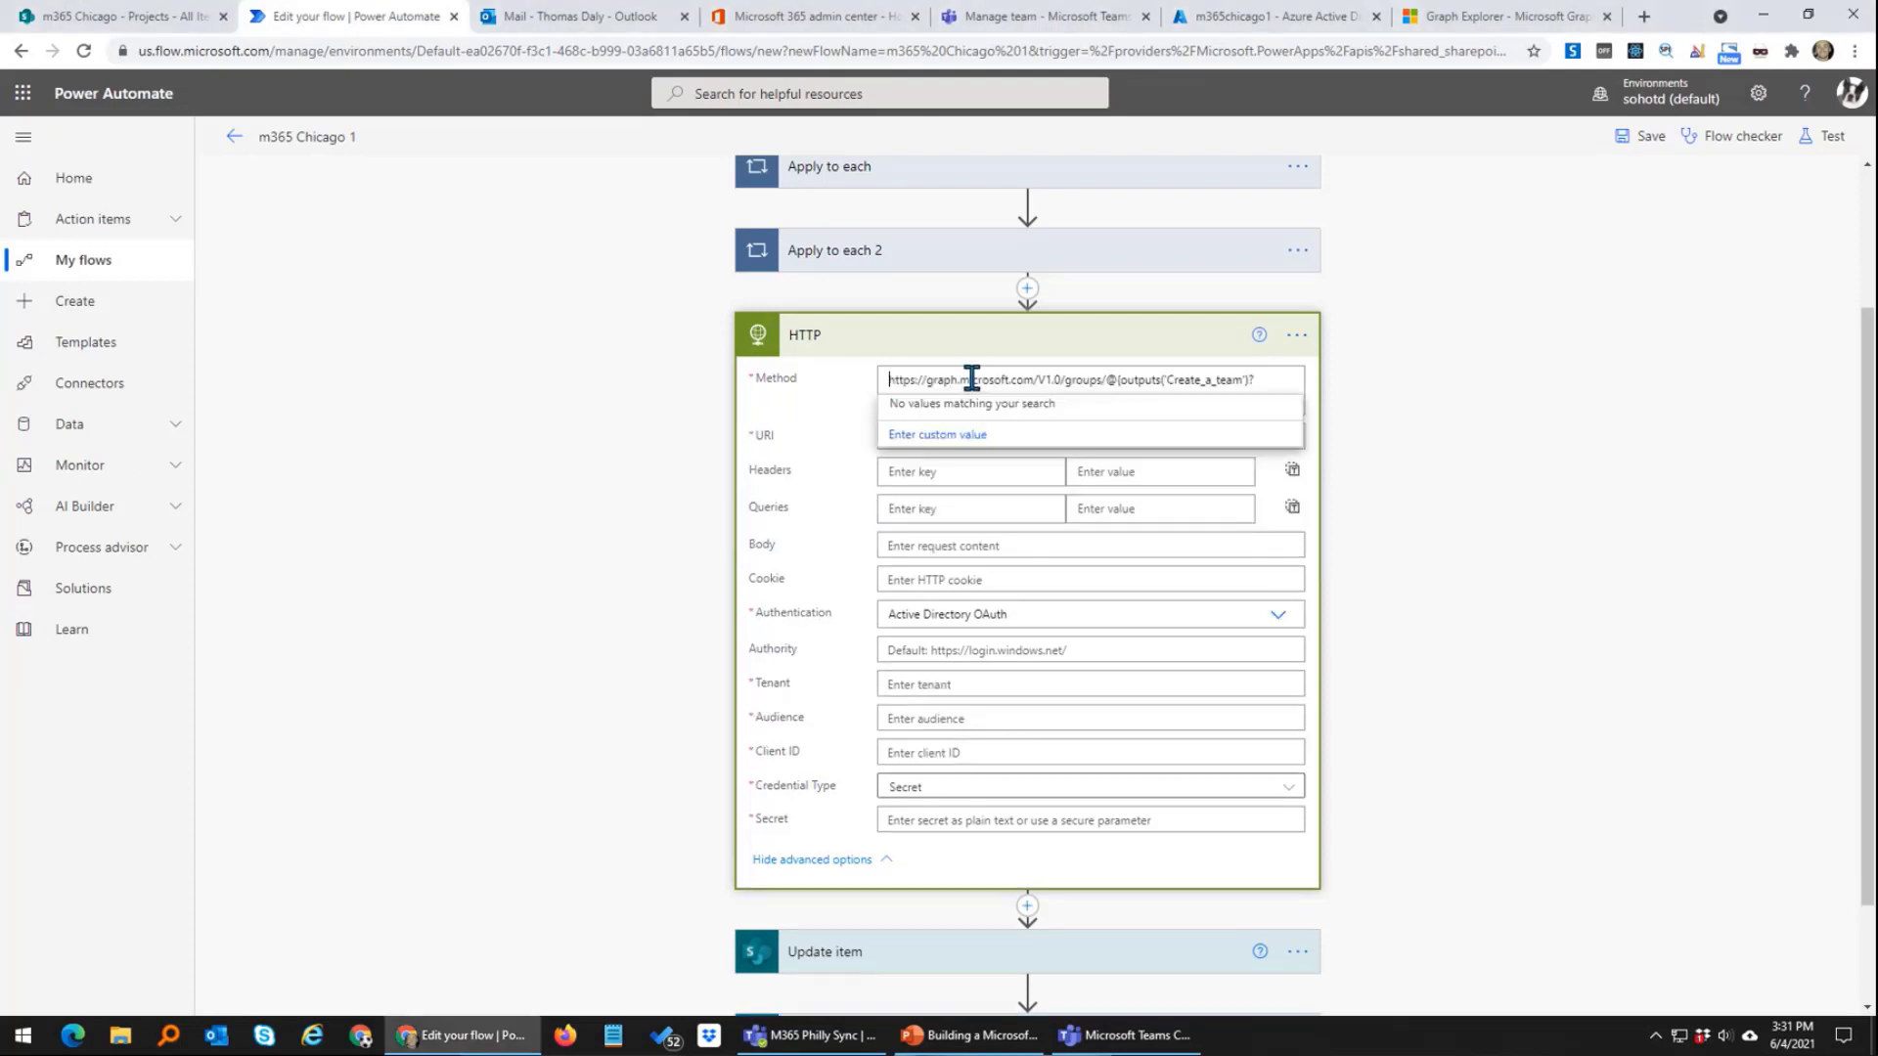
{"action": "left_click", "coordinate": [1440, 449]}
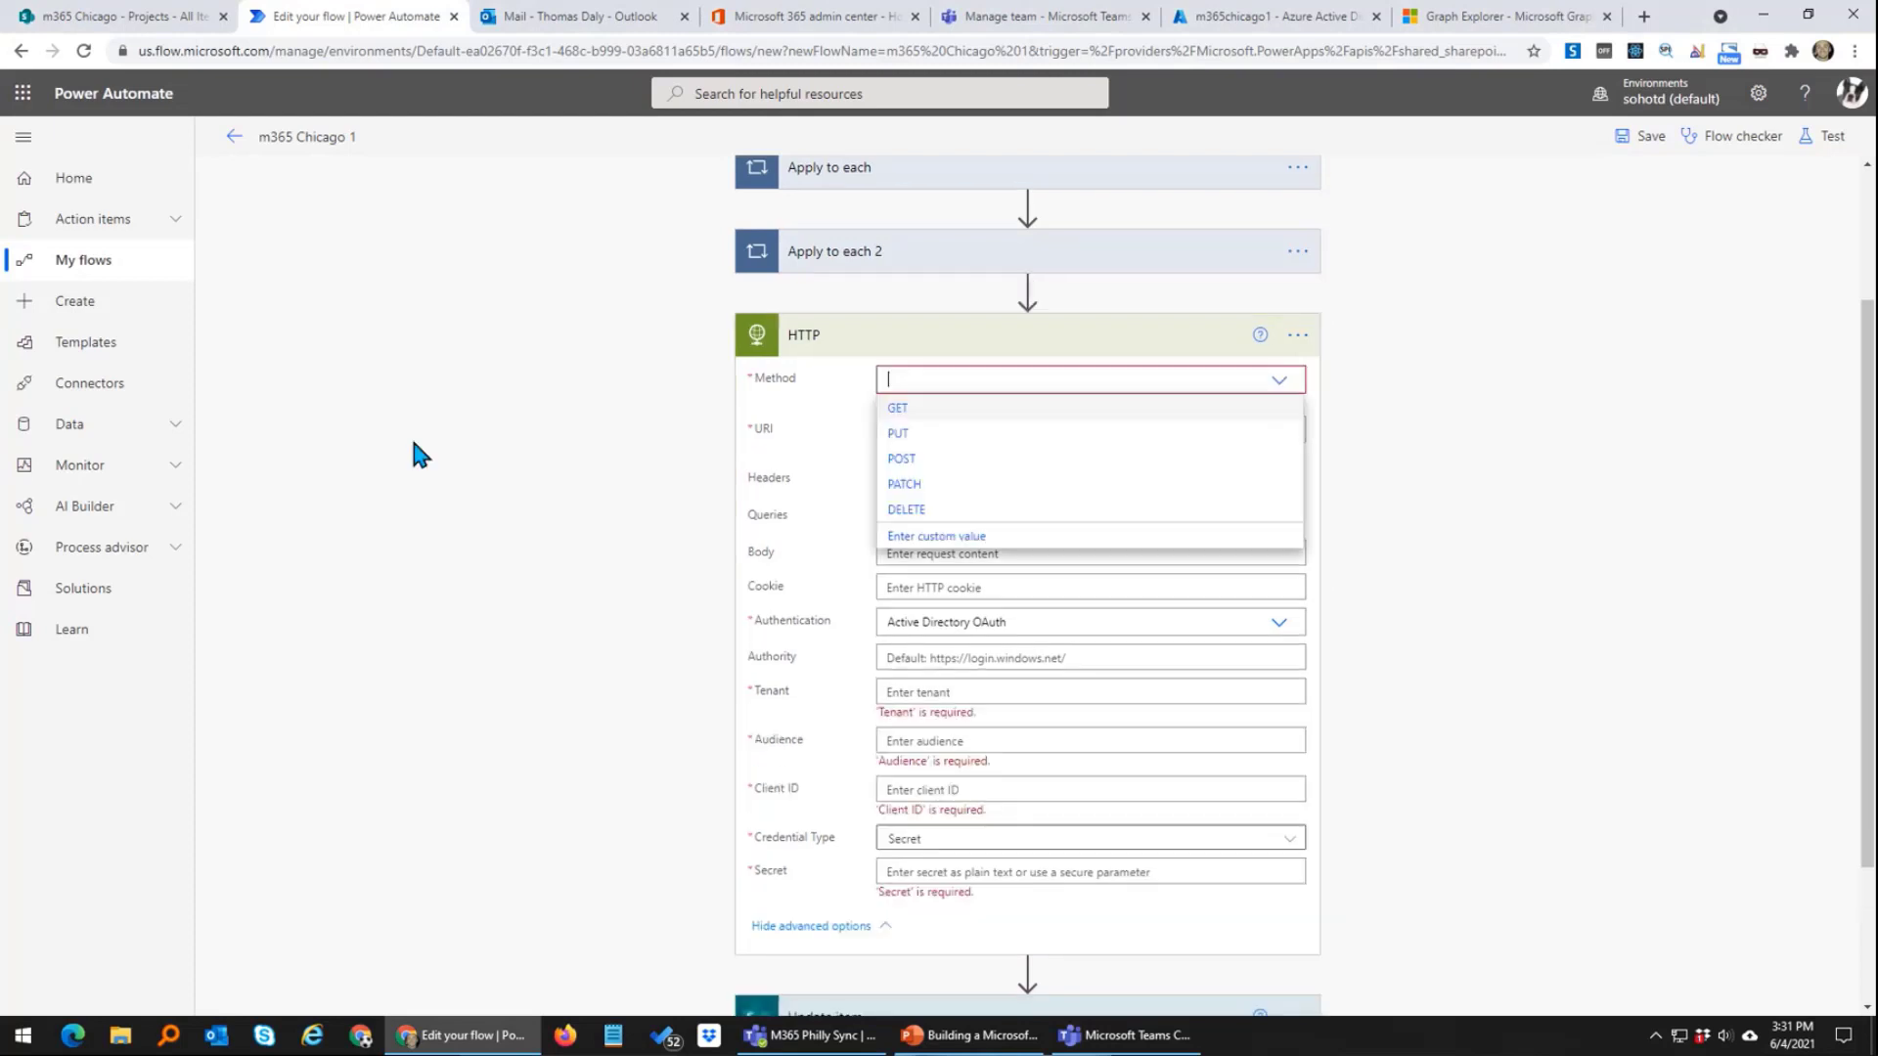
{"action": "left_click", "coordinate": [919, 382]}
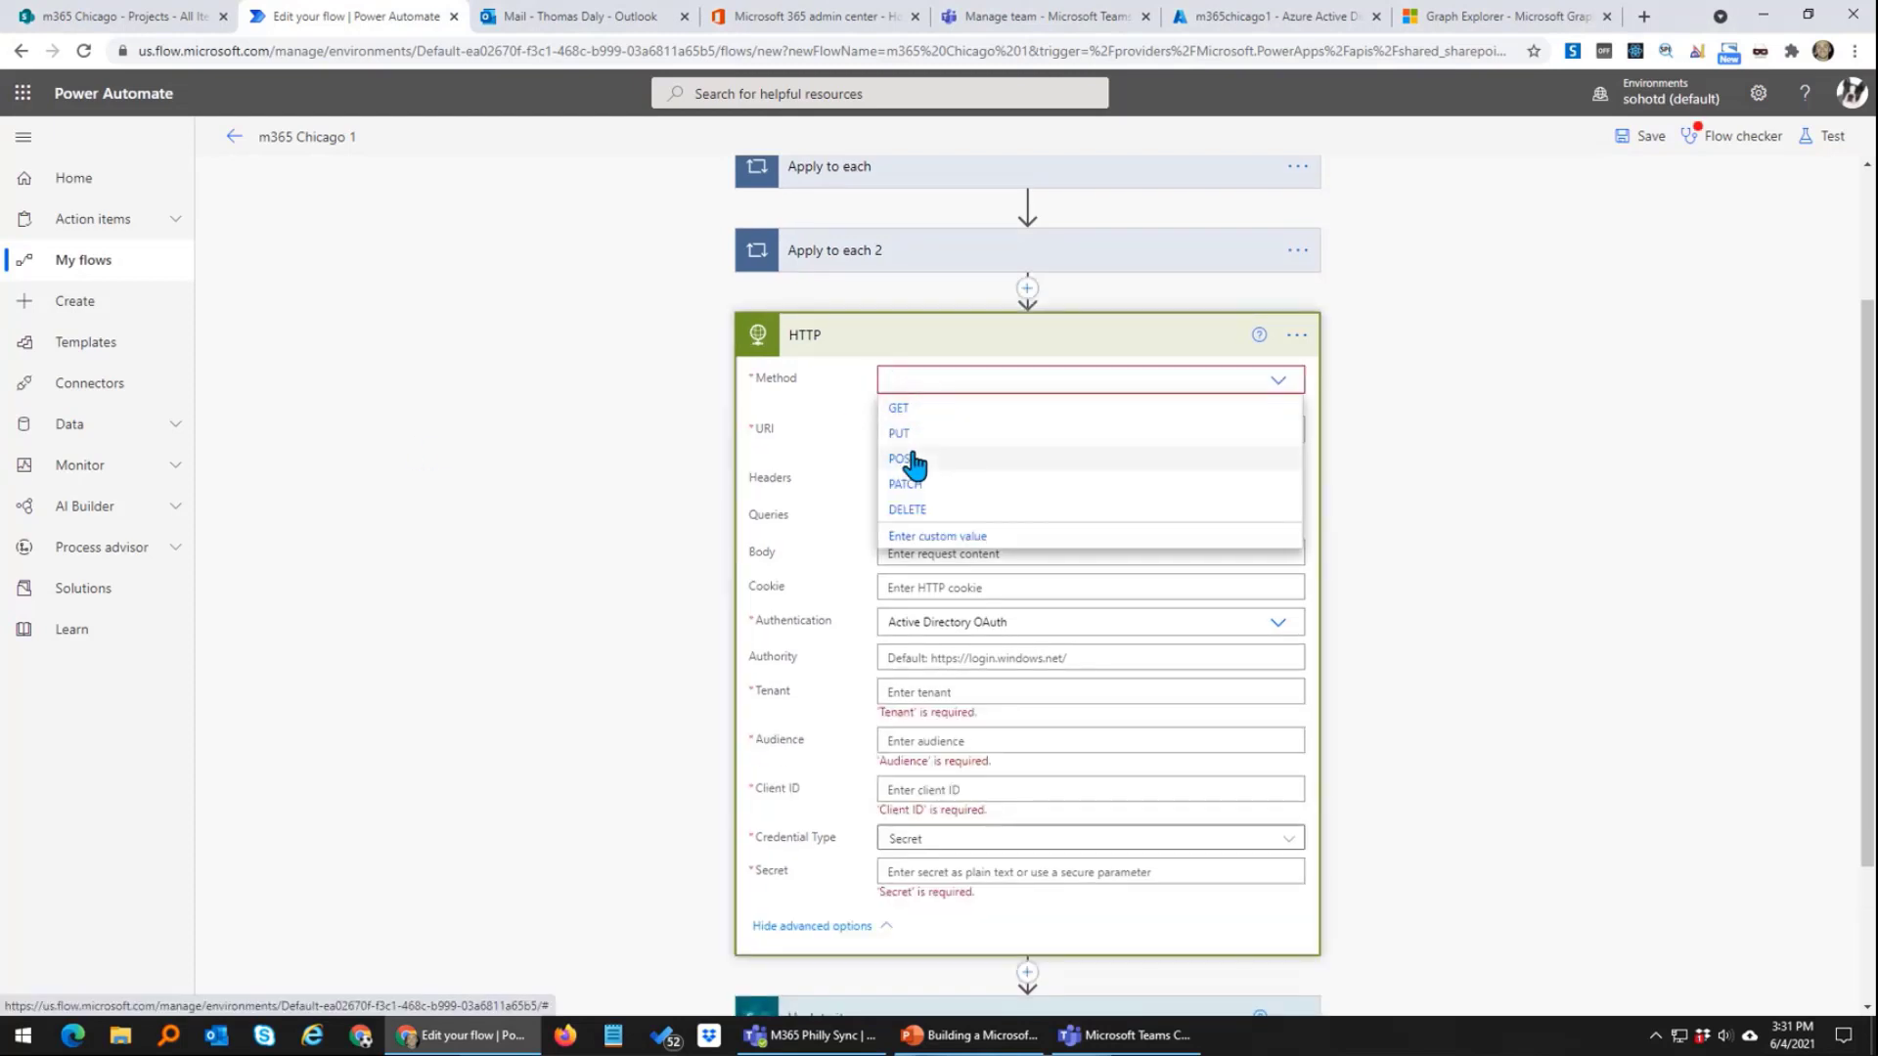
{"action": "left_click", "coordinate": [899, 408]}
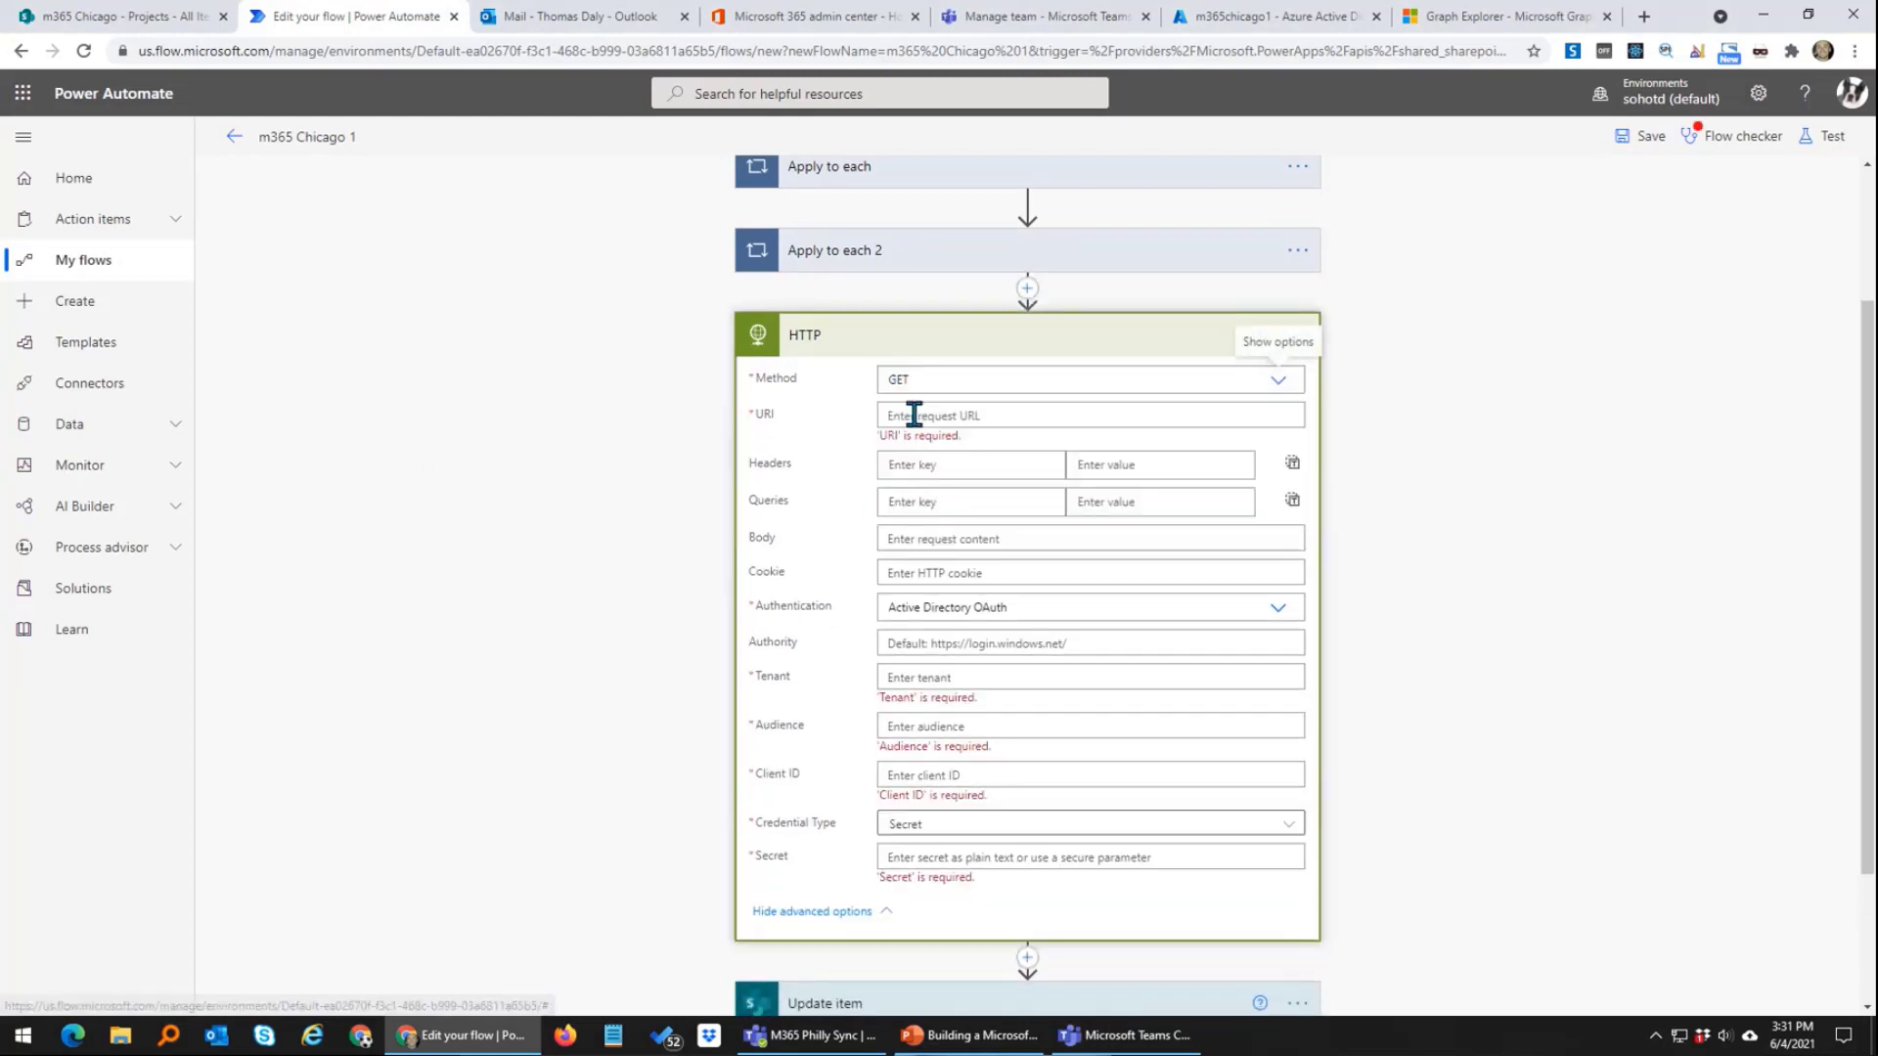
{"action": "left_click", "coordinate": [964, 419]}
{"action": "key", "text": "ctrl+v"}
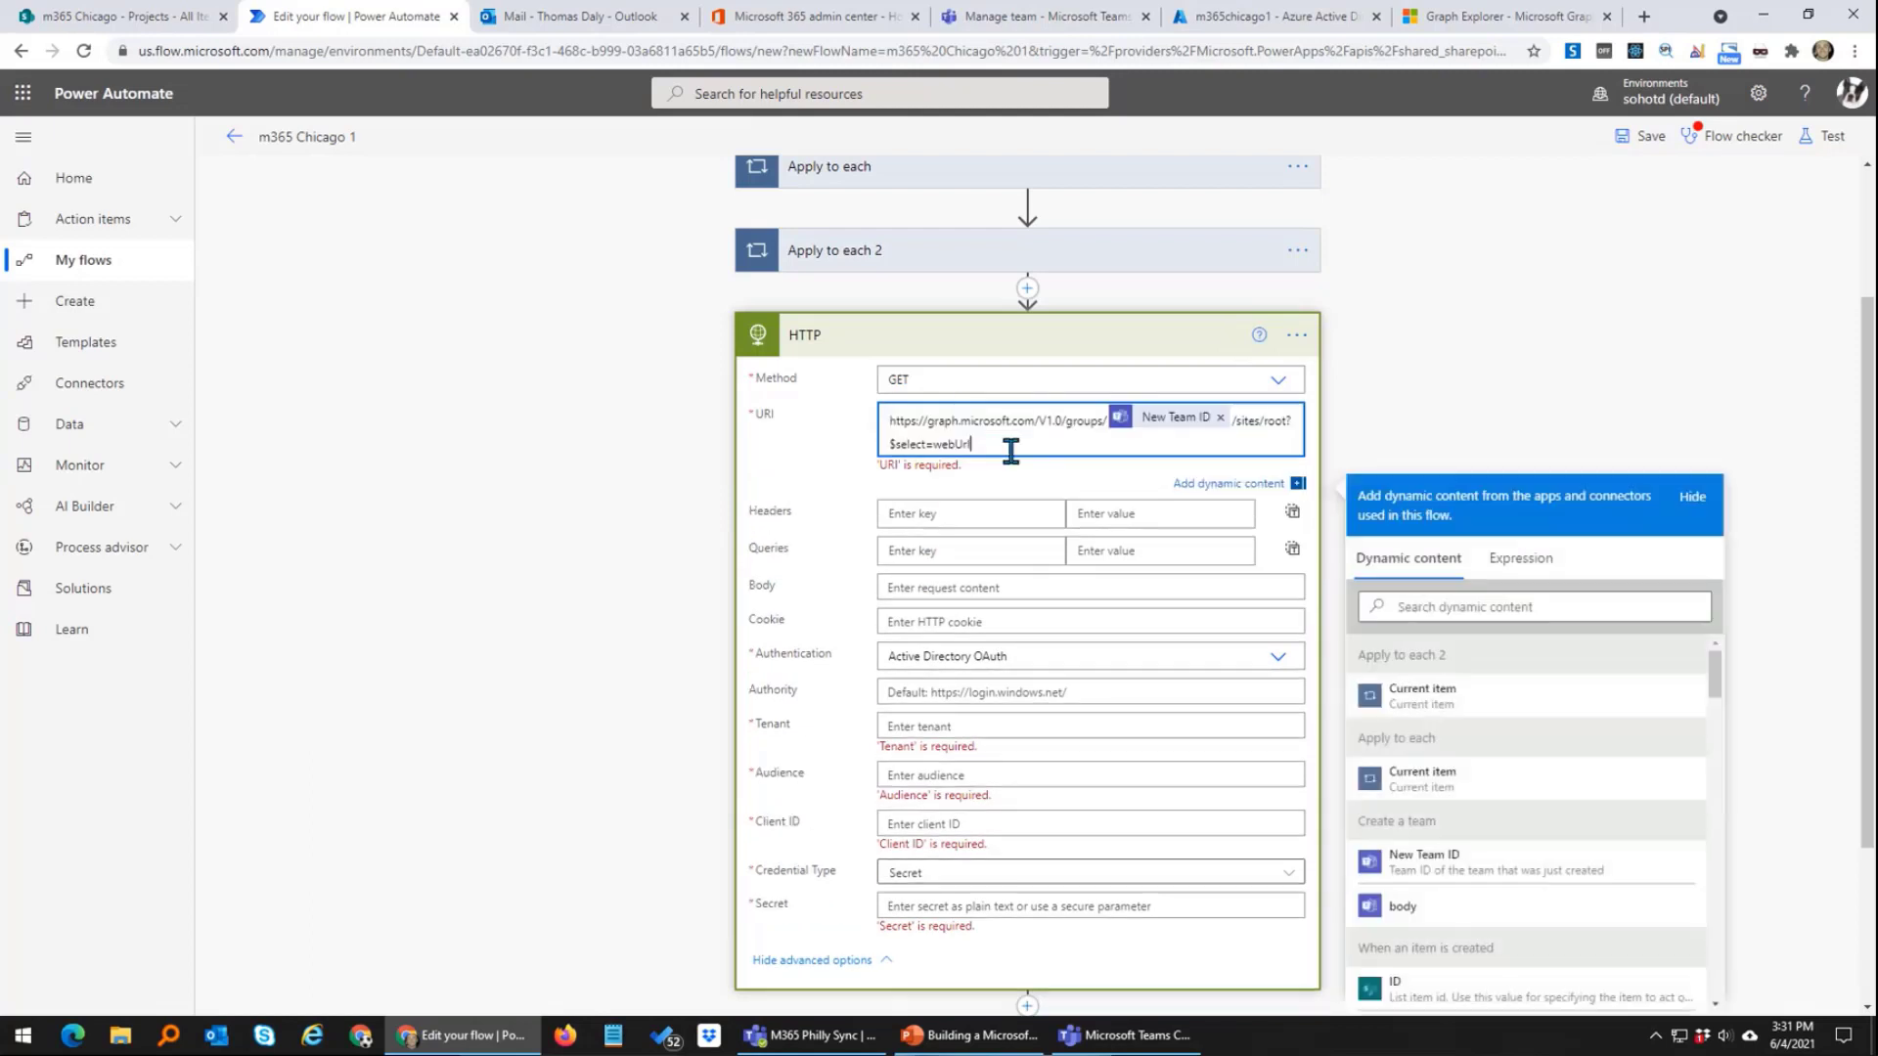
{"action": "triple_click", "coordinate": [932, 430]}
{"action": "left_click", "coordinate": [1072, 433]}
{"action": "left_click_drag", "start_coordinate": [971, 444], "coordinate": [894, 445]}
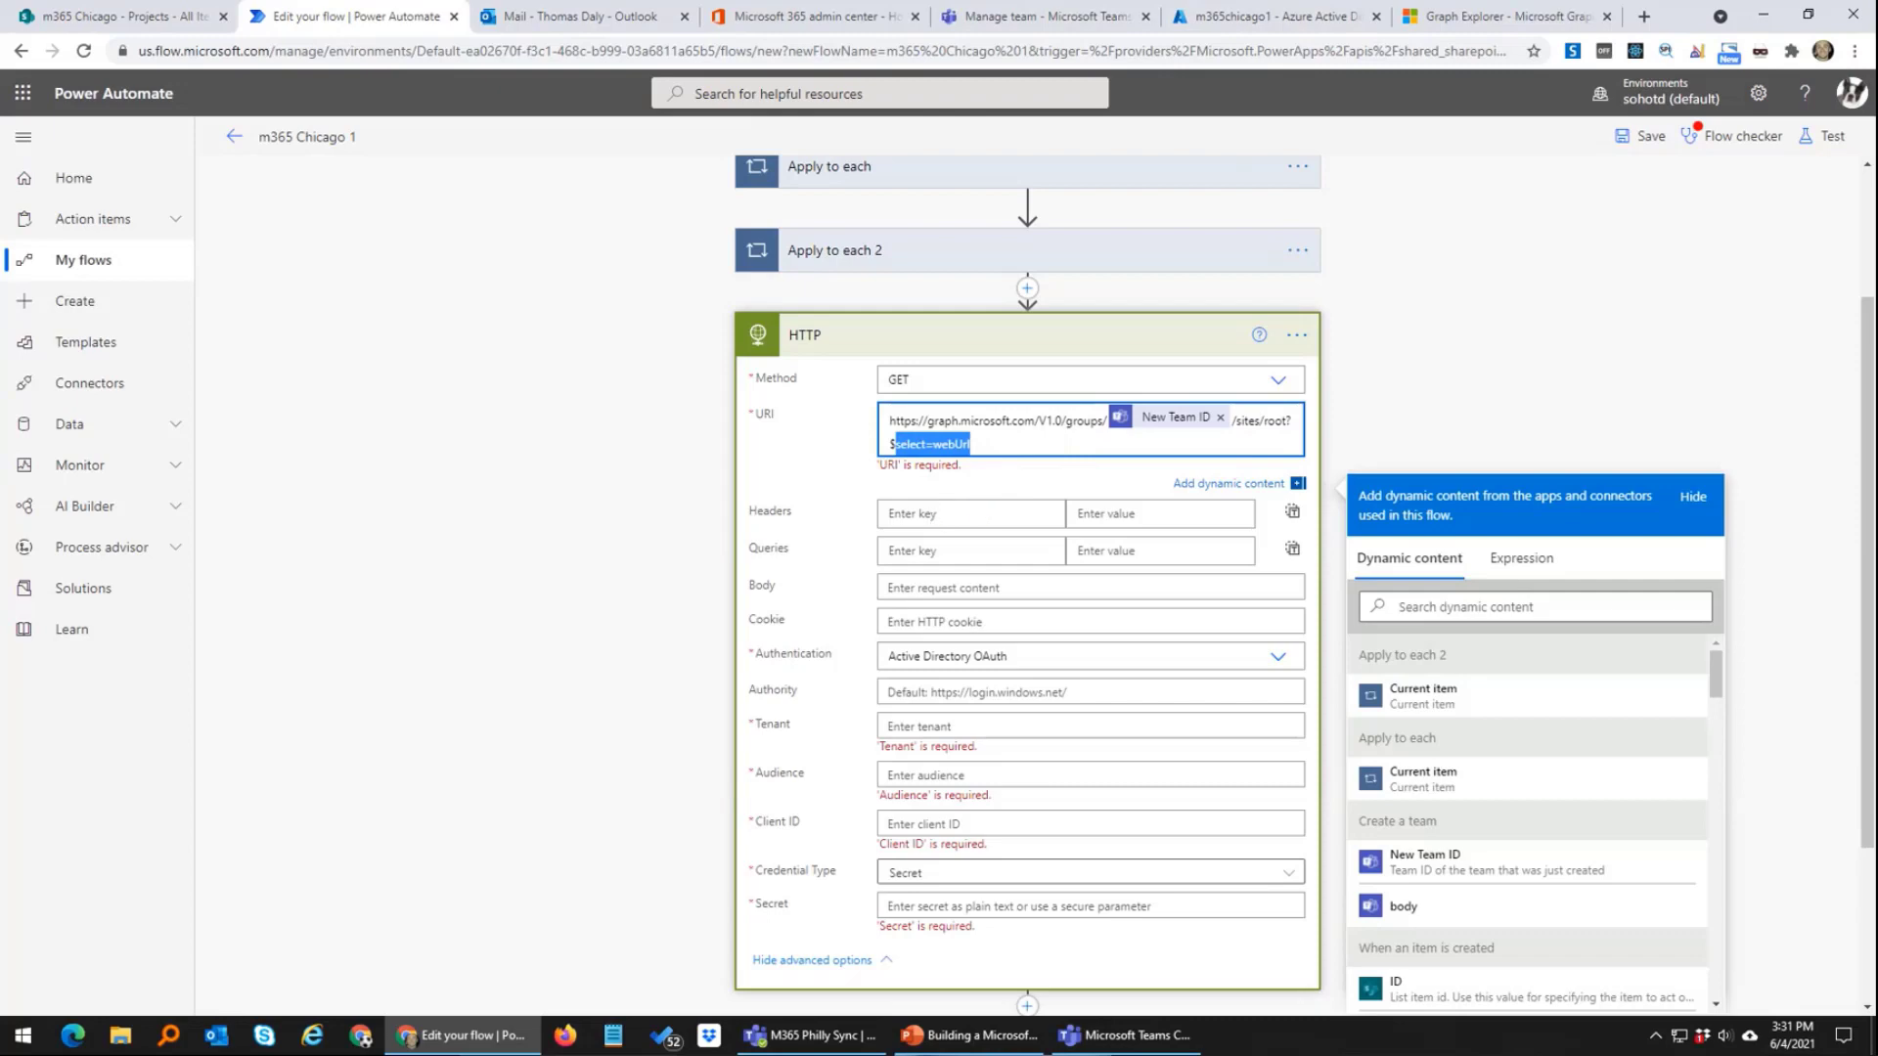
{"action": "scroll", "coordinate": [836, 573], "scroll_direction": "down", "scroll_amount": 3}
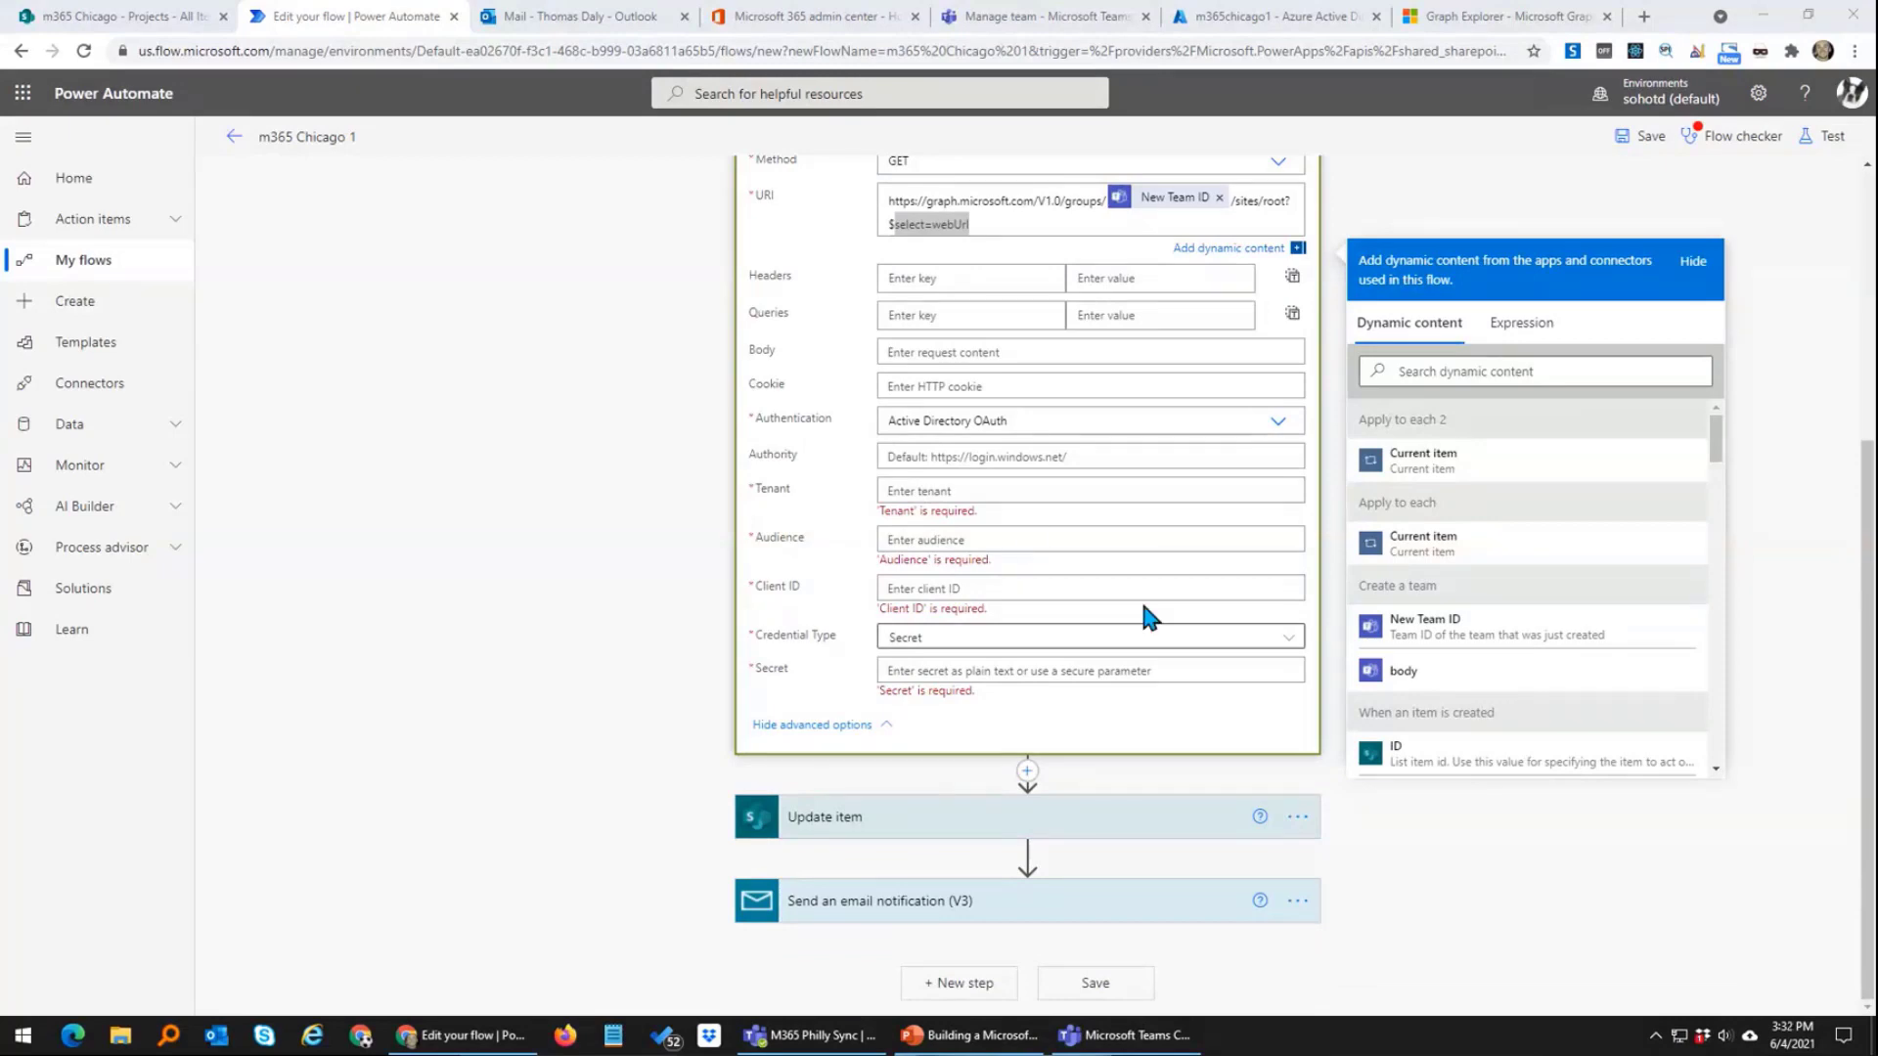
Step: Fill in the HTTP action's tenant with the directory tenant ID and its client ID with the m365chicago1 app's client ID
{"action": "left_click", "coordinate": [988, 489]}
{"action": "type", "text": "ea02670f-f3c1-468c-b999-03a6811a65b5"}
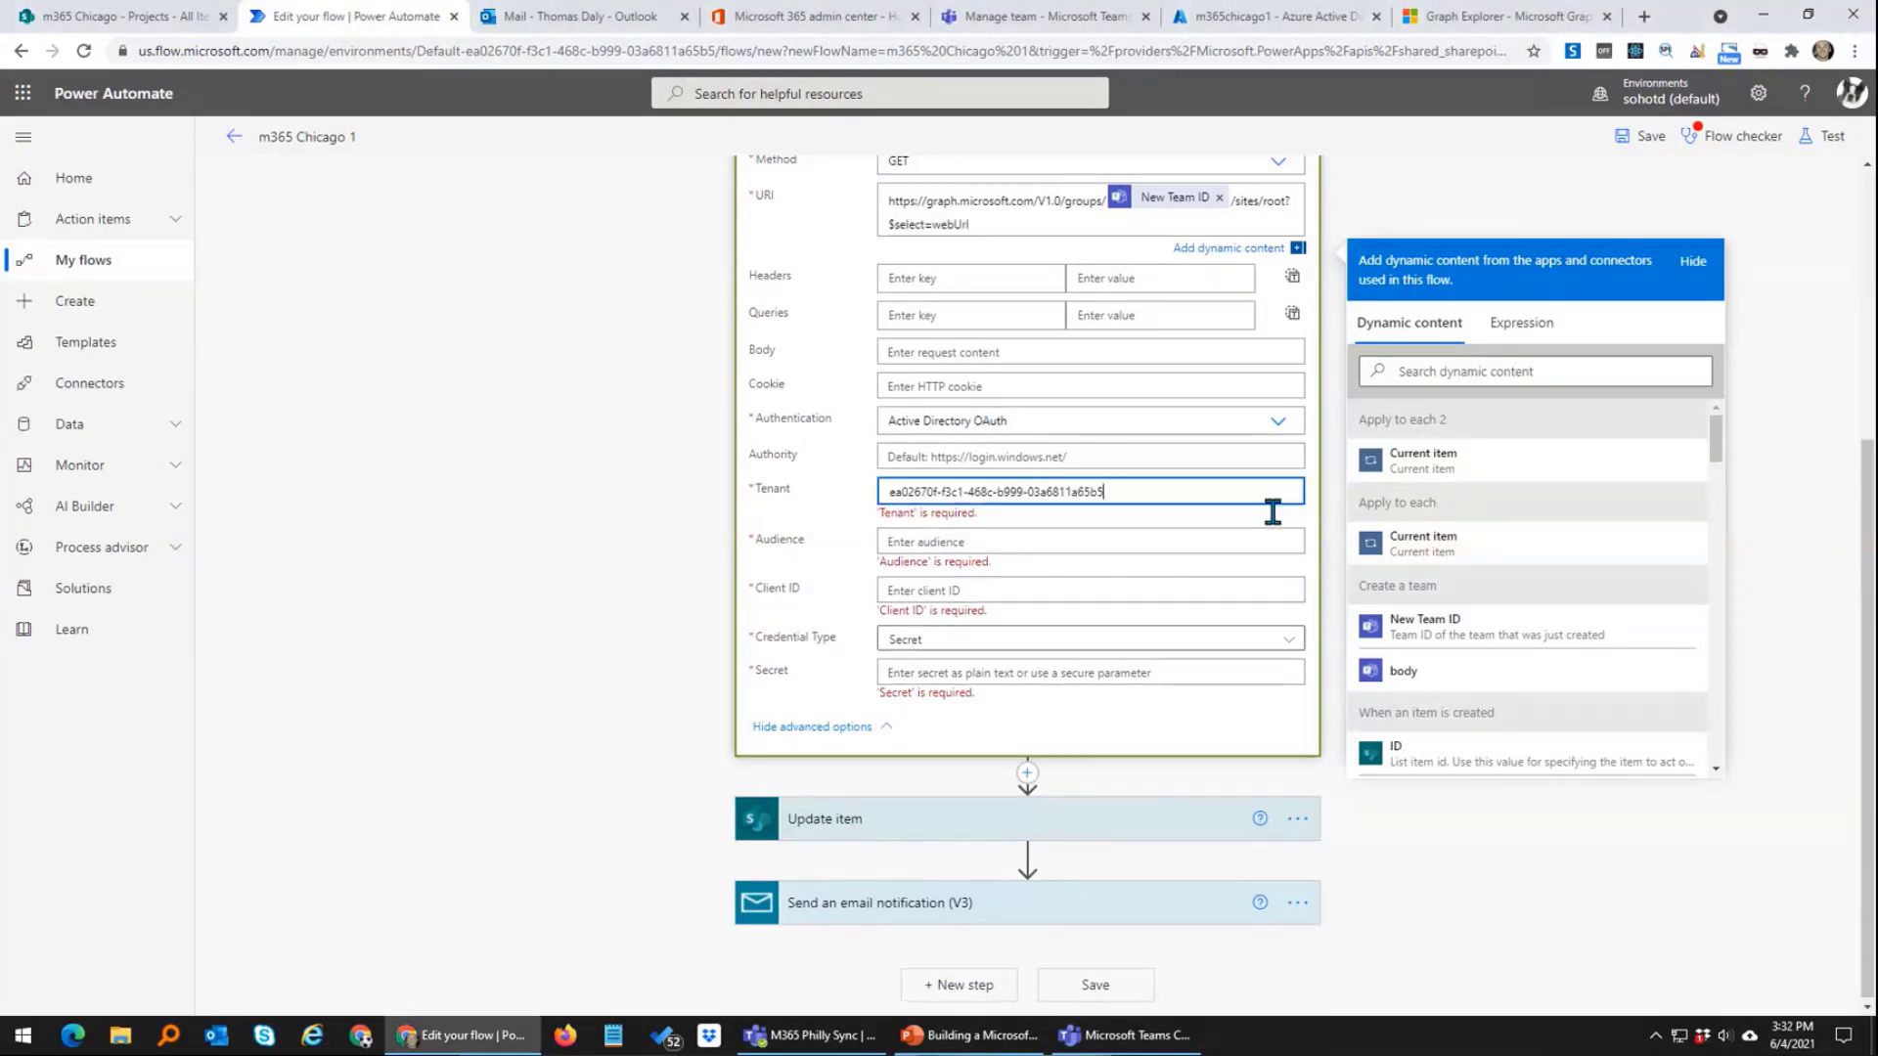
{"action": "key", "text": "alt+Tab"}
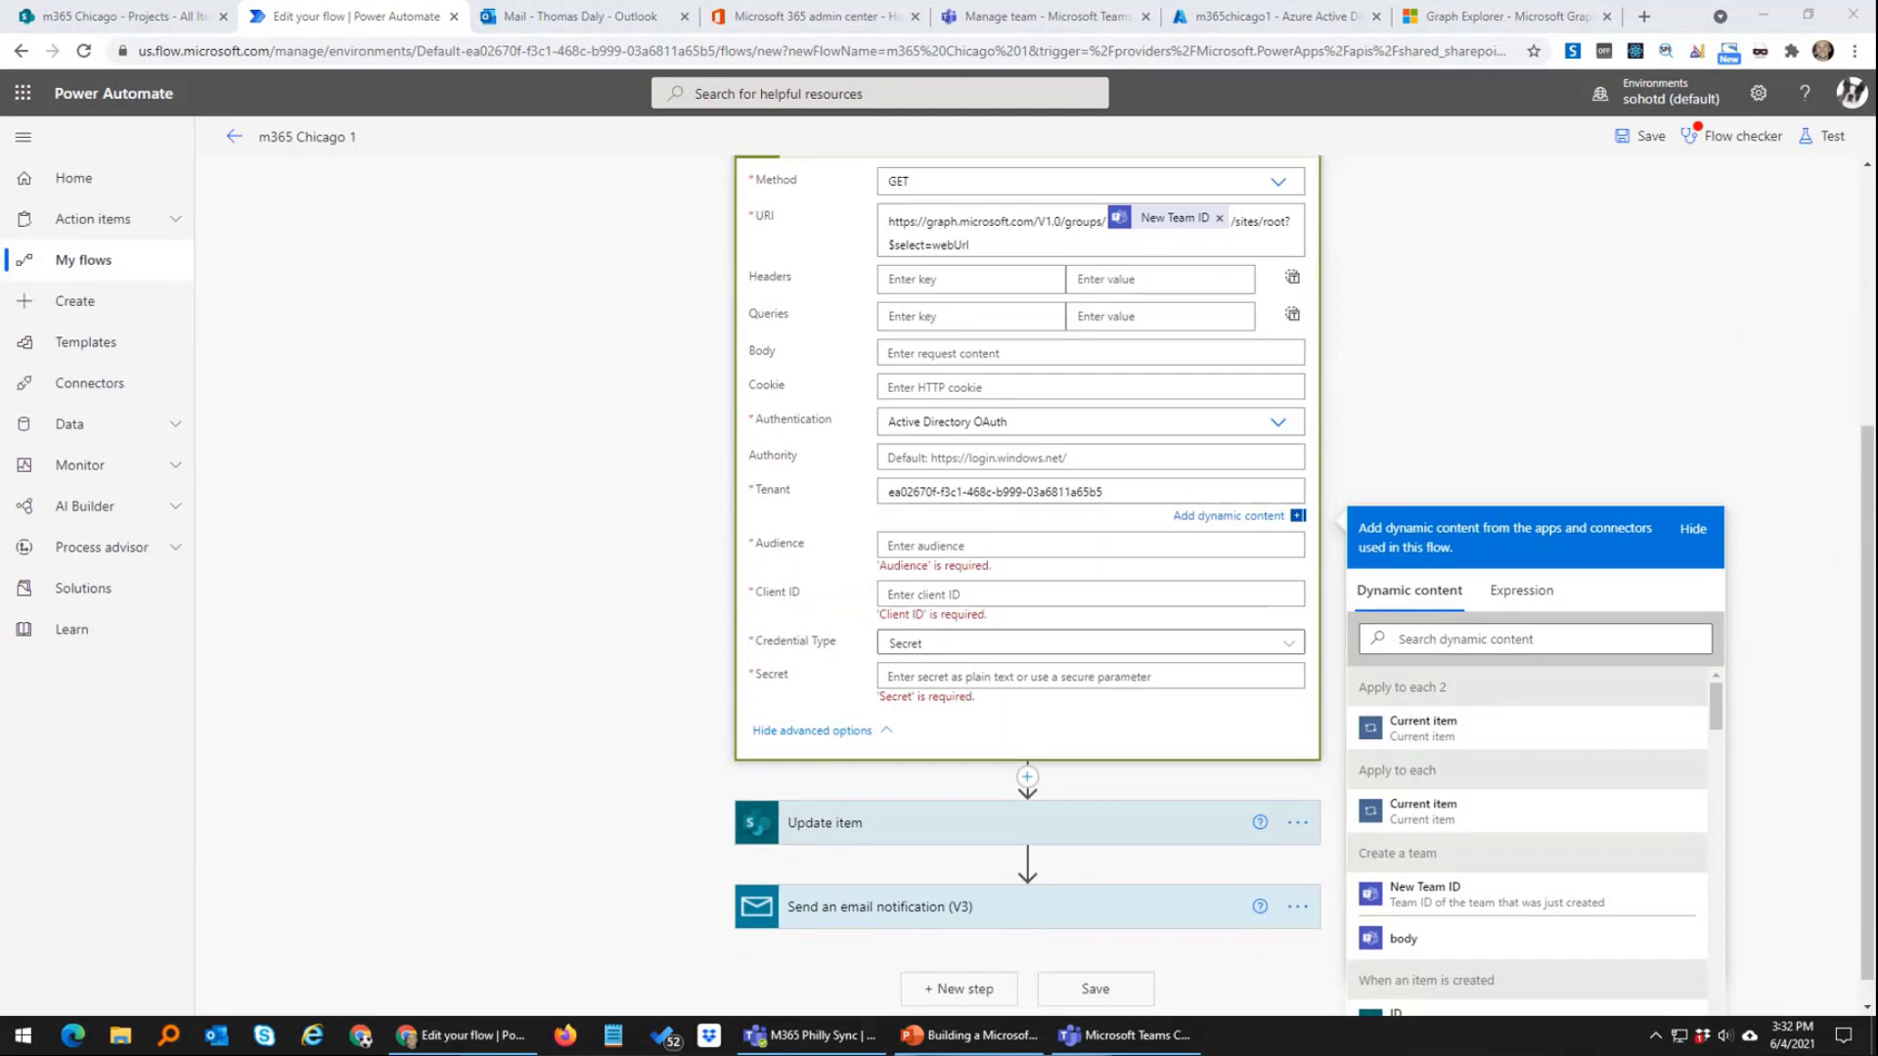
{"action": "left_click", "coordinate": [984, 545]}
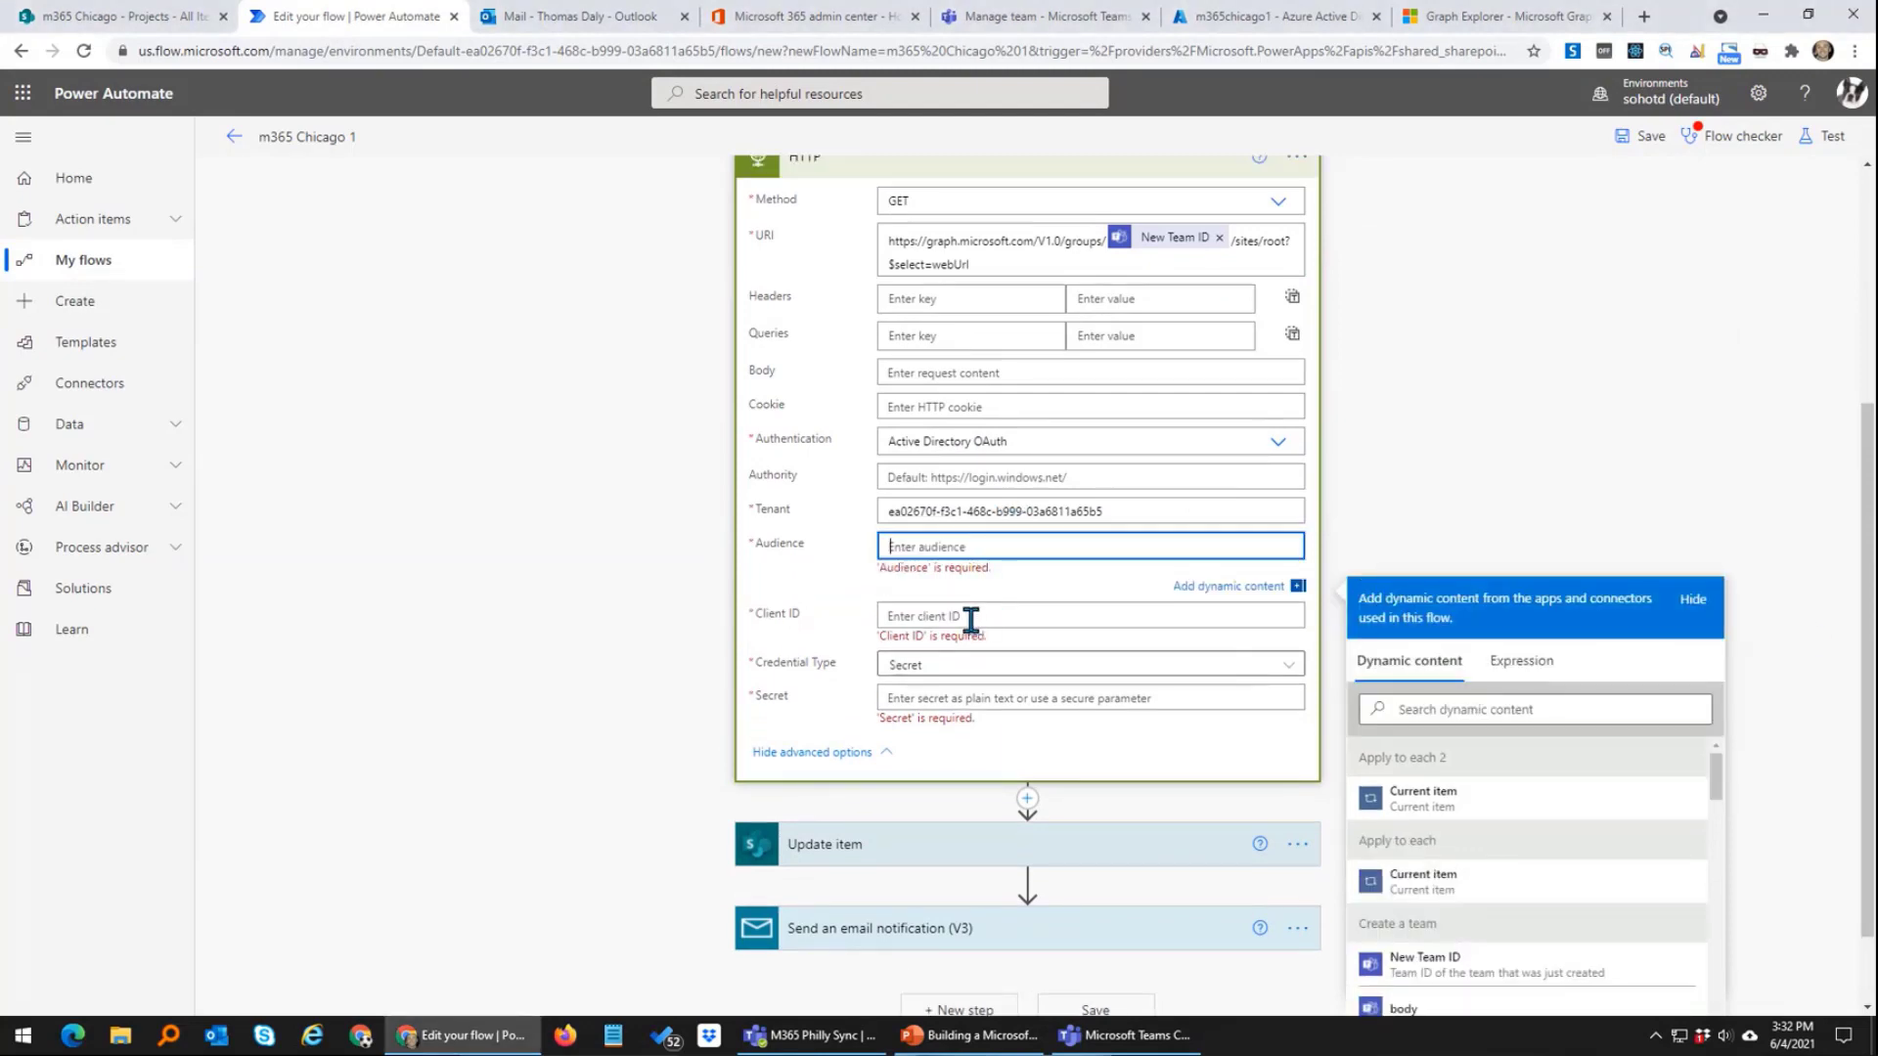
{"action": "left_click", "coordinate": [972, 620]}
{"action": "key", "text": "ctrl+v"}
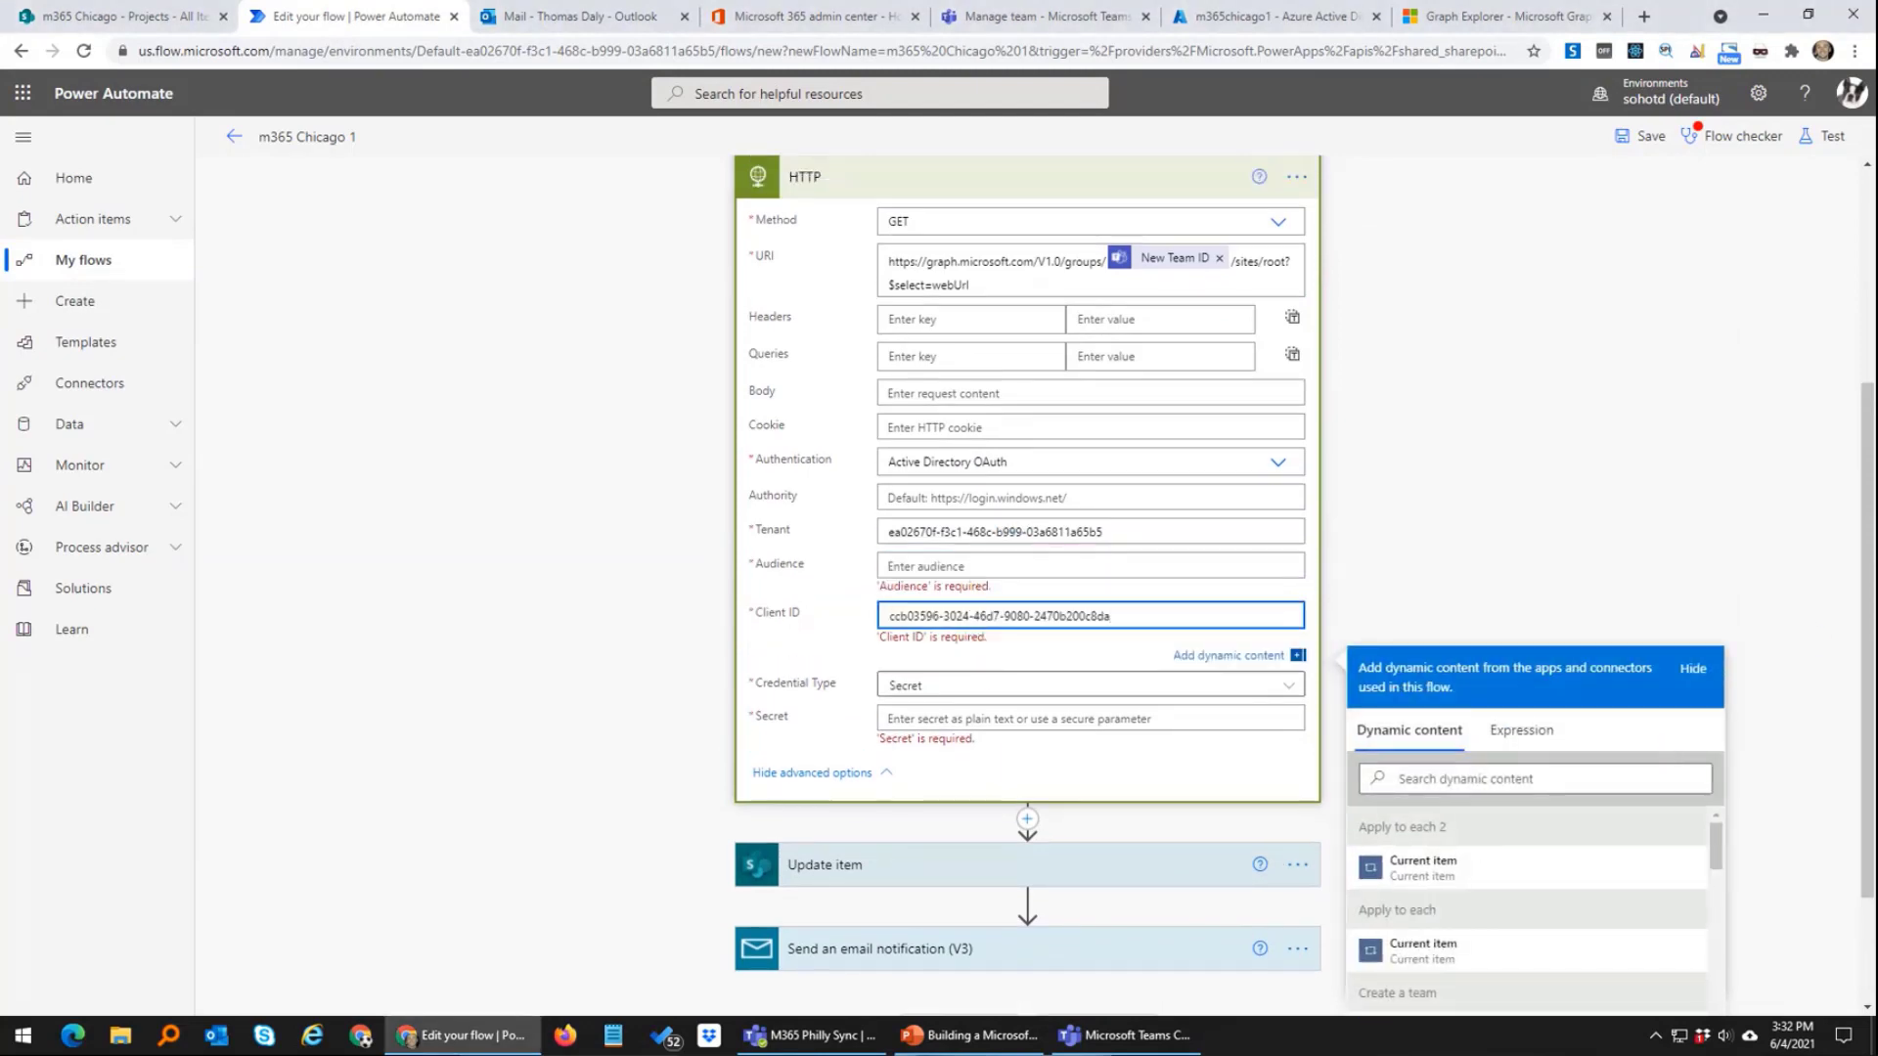
Step: Keep Secret as the HTTP action's credential type and enter the app's client secret in the secret field
{"action": "key", "text": "alt+Tab"}
{"action": "left_click", "coordinate": [951, 667]}
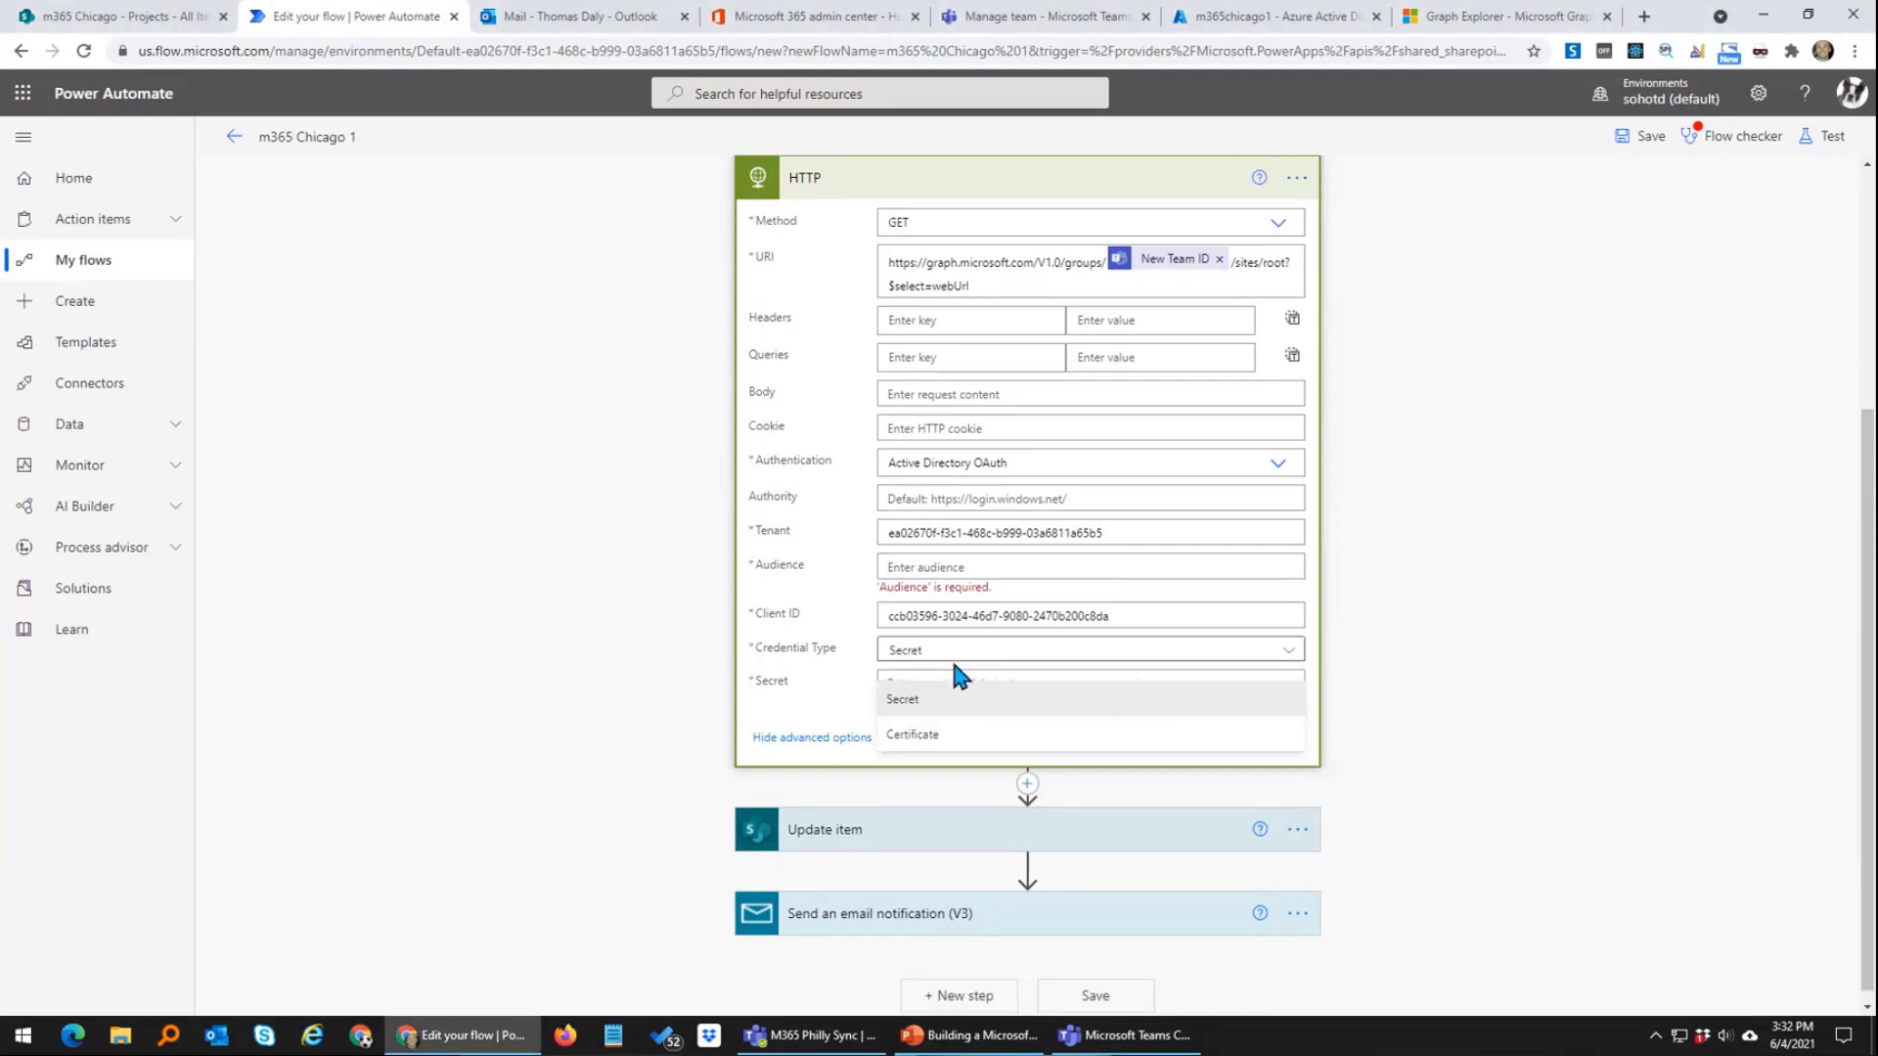
{"action": "left_click", "coordinate": [924, 685]}
{"action": "key", "text": "ctrl+v"}
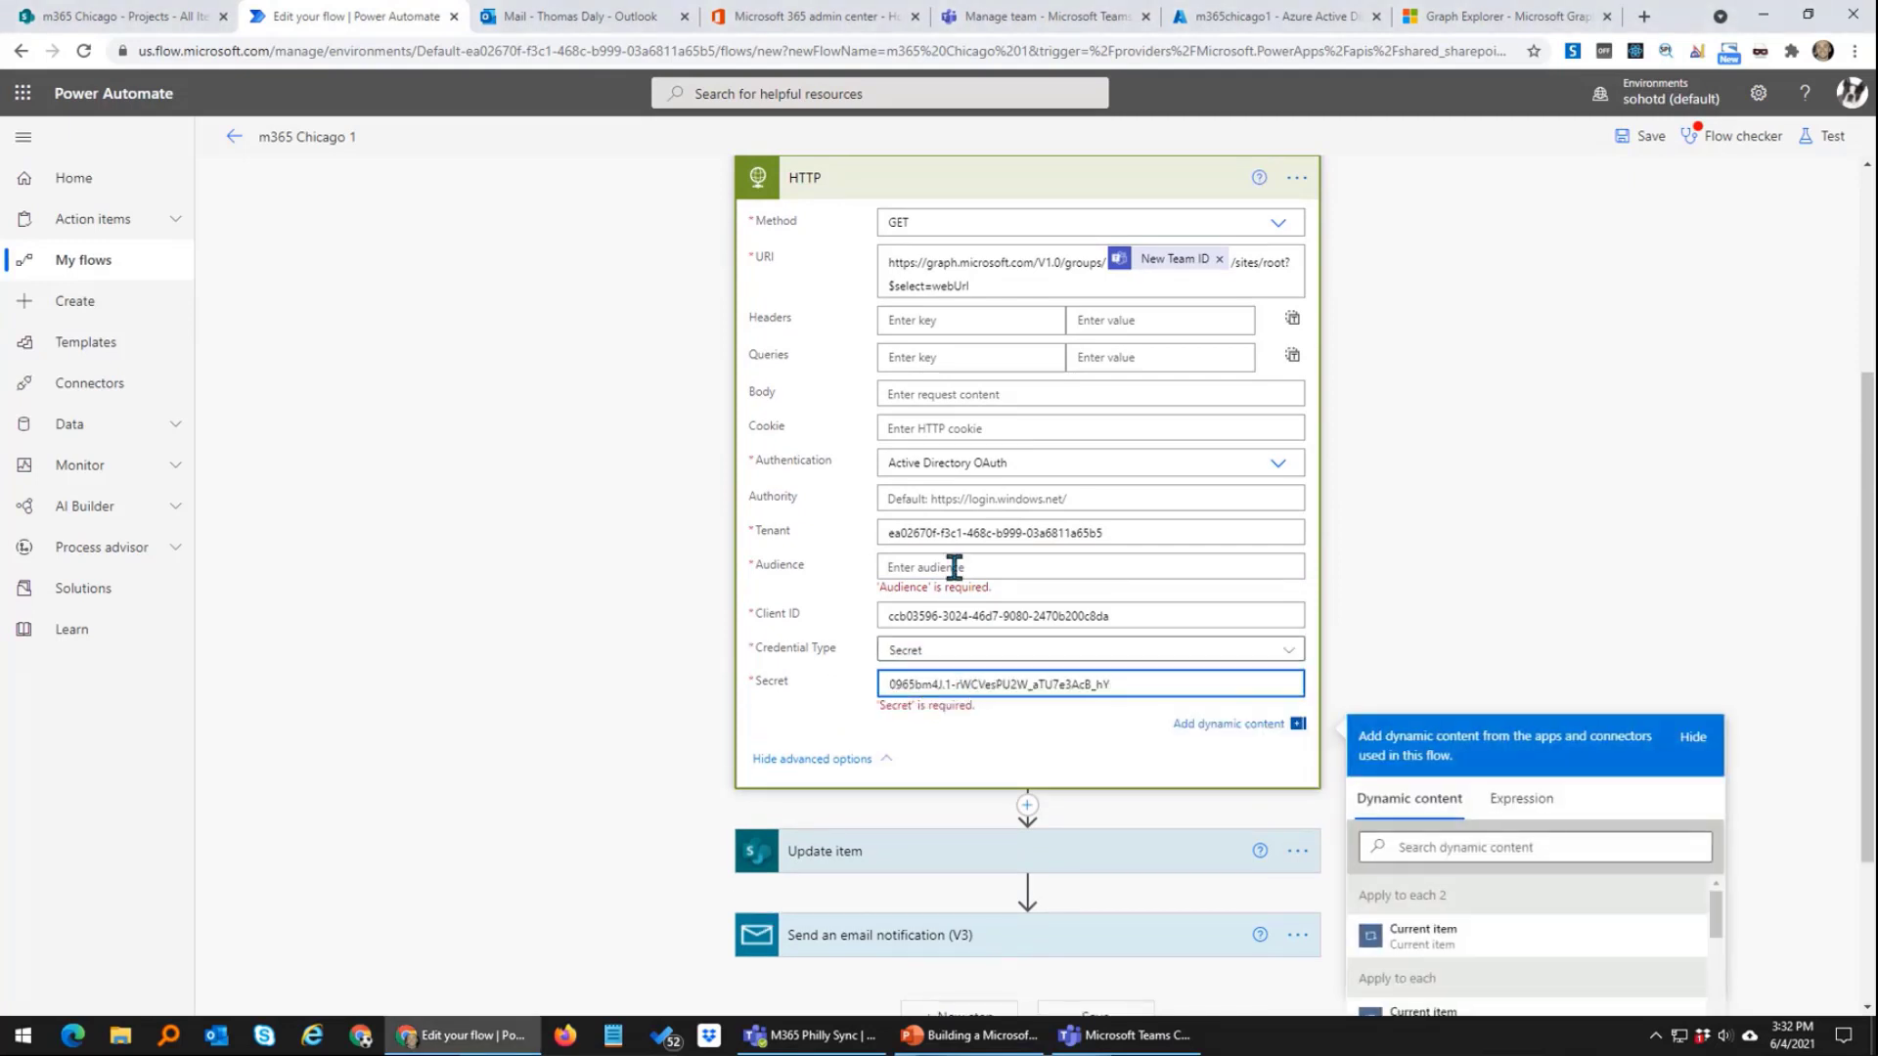
{"action": "key", "text": "alt+Tab"}
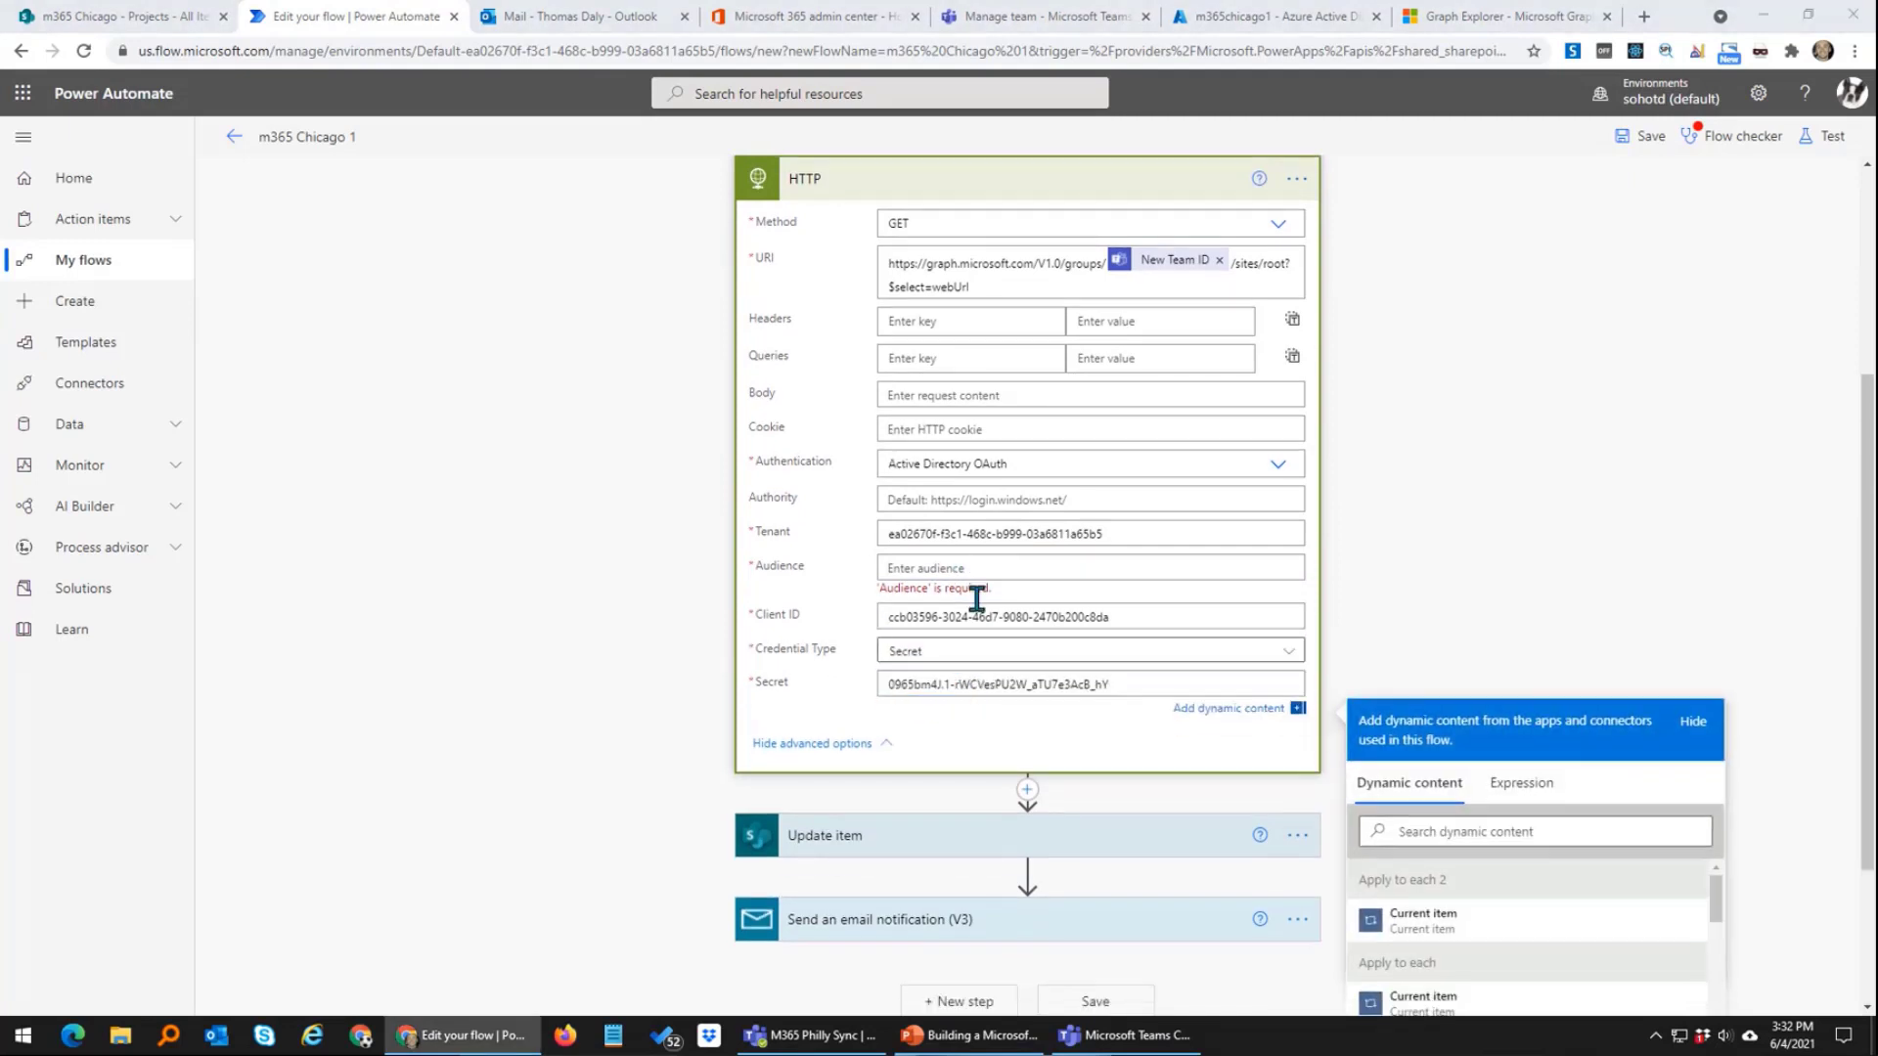
{"action": "left_click", "coordinate": [1049, 561]}
{"action": "type", "text": "https://graph.microsoft.com"}
{"action": "left_click", "coordinate": [1506, 495]}
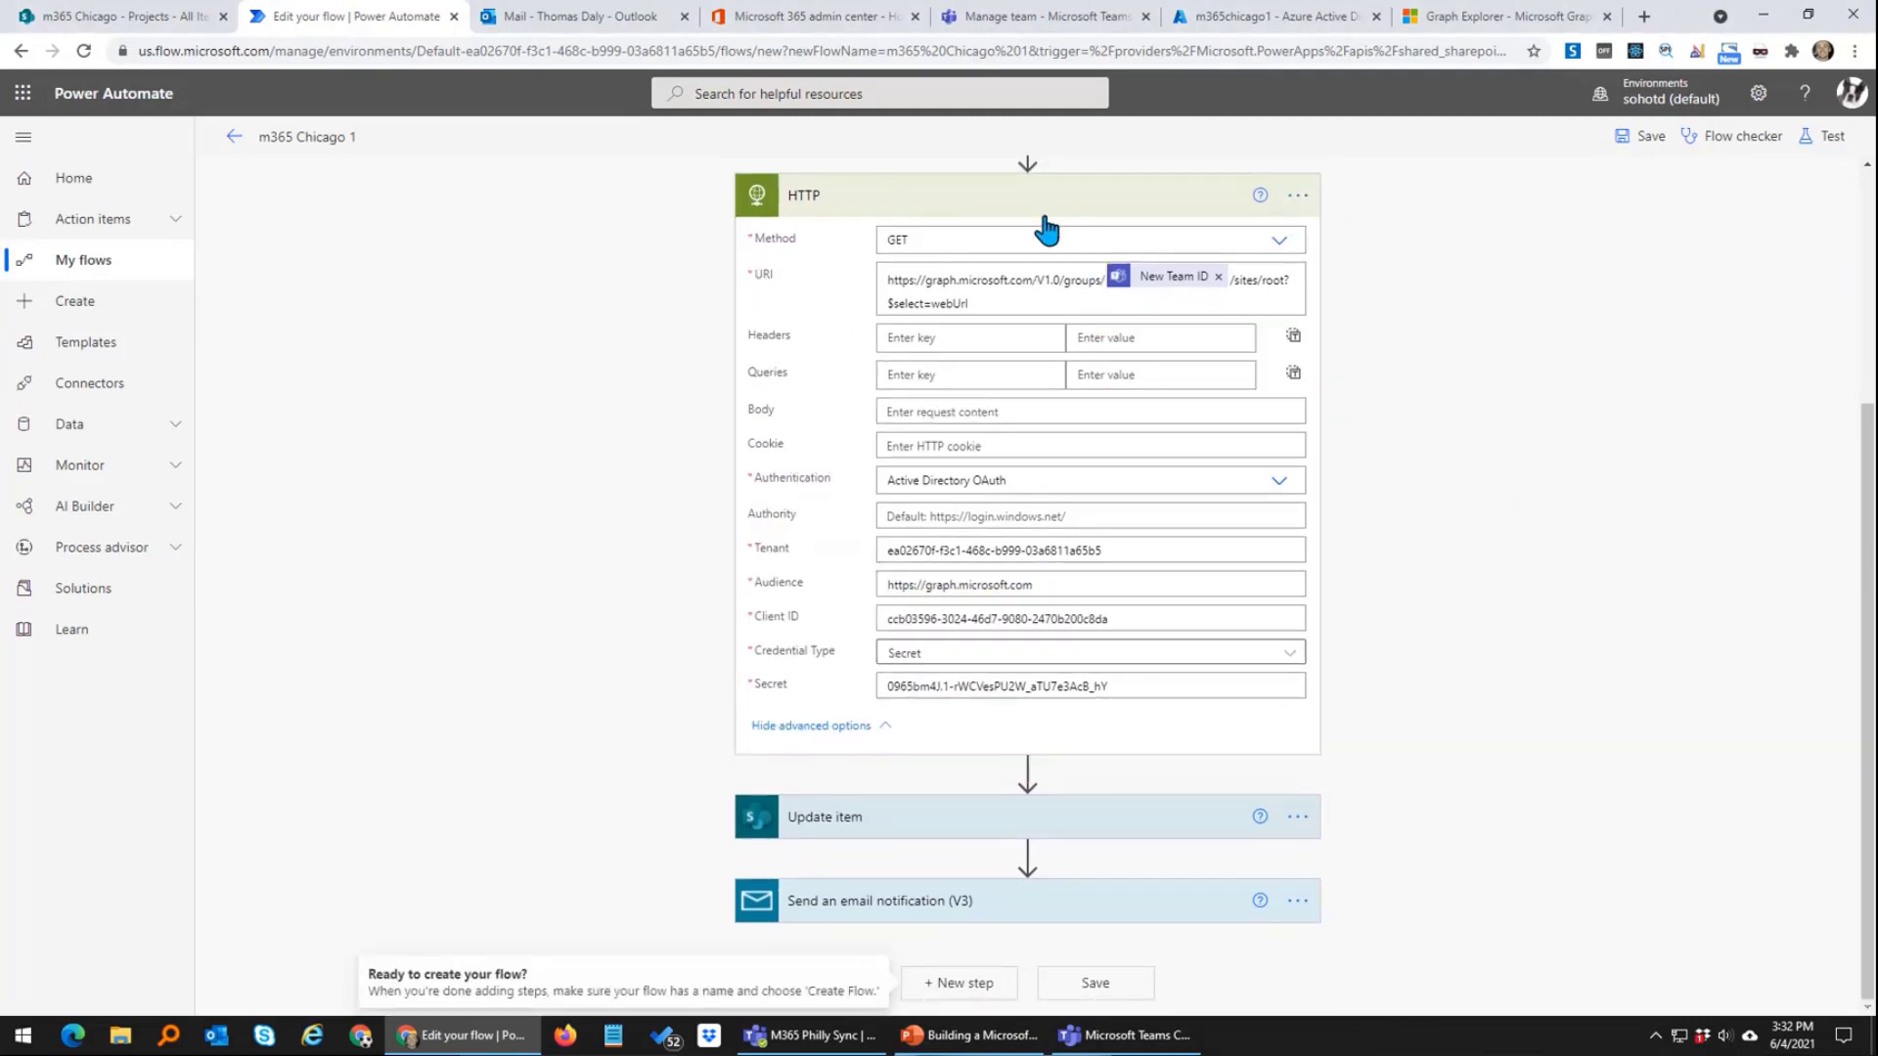
Step: Insert a Parse JSON action between HTTP and Update item, with the HTTP Body as its content
{"action": "left_click", "coordinate": [1027, 772]}
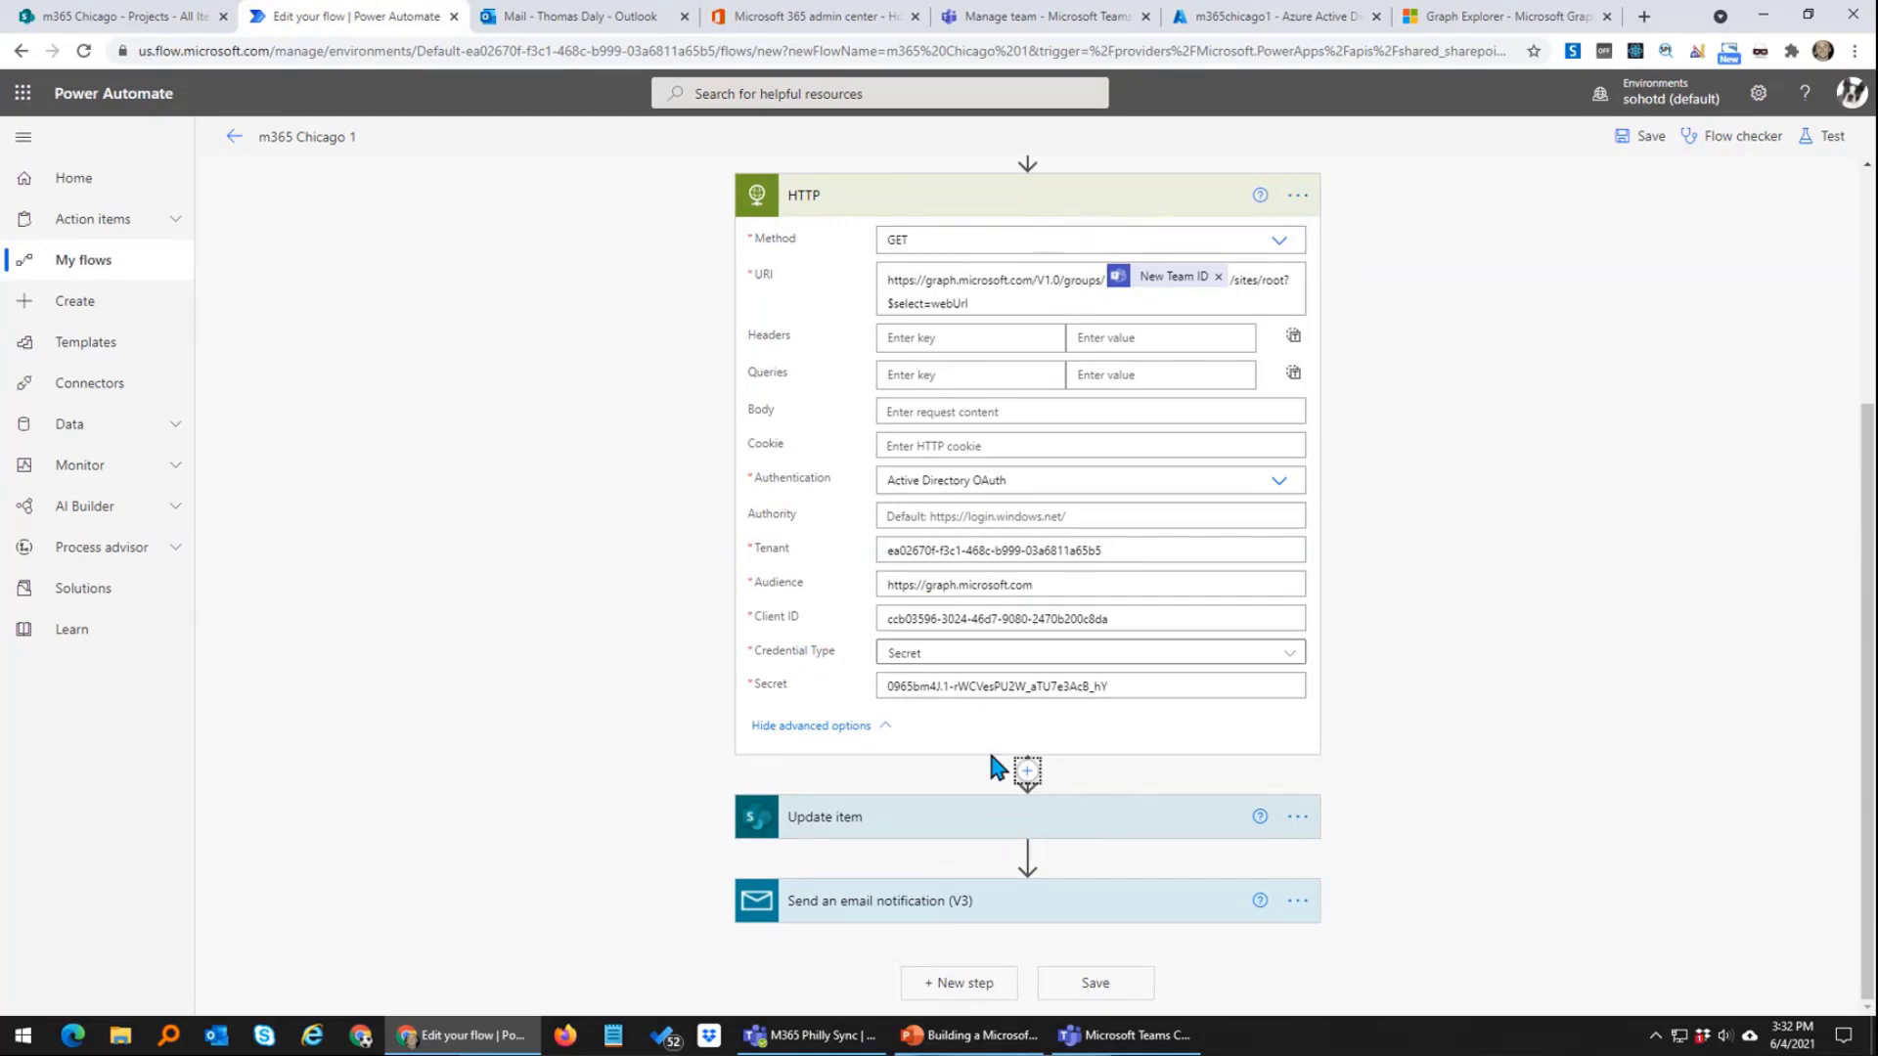
{"action": "type", "text": "json"}
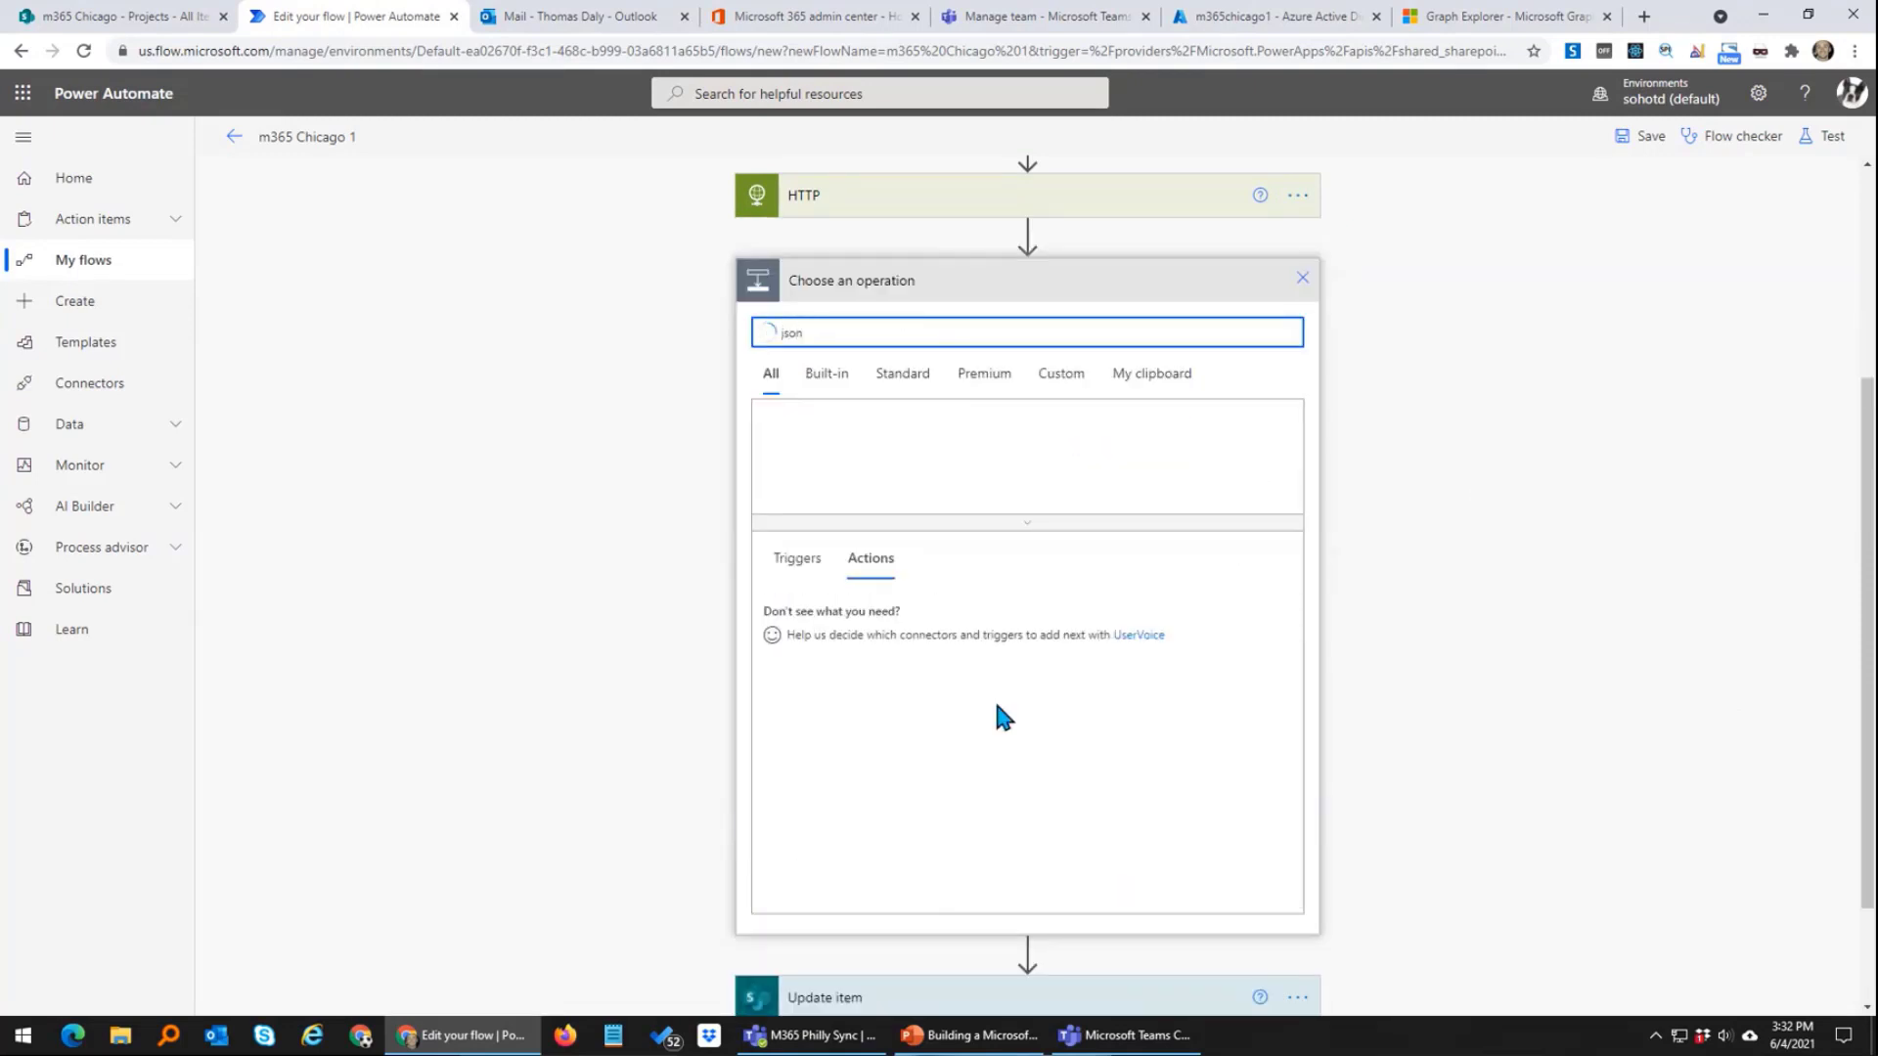
{"action": "left_click", "coordinate": [877, 624]}
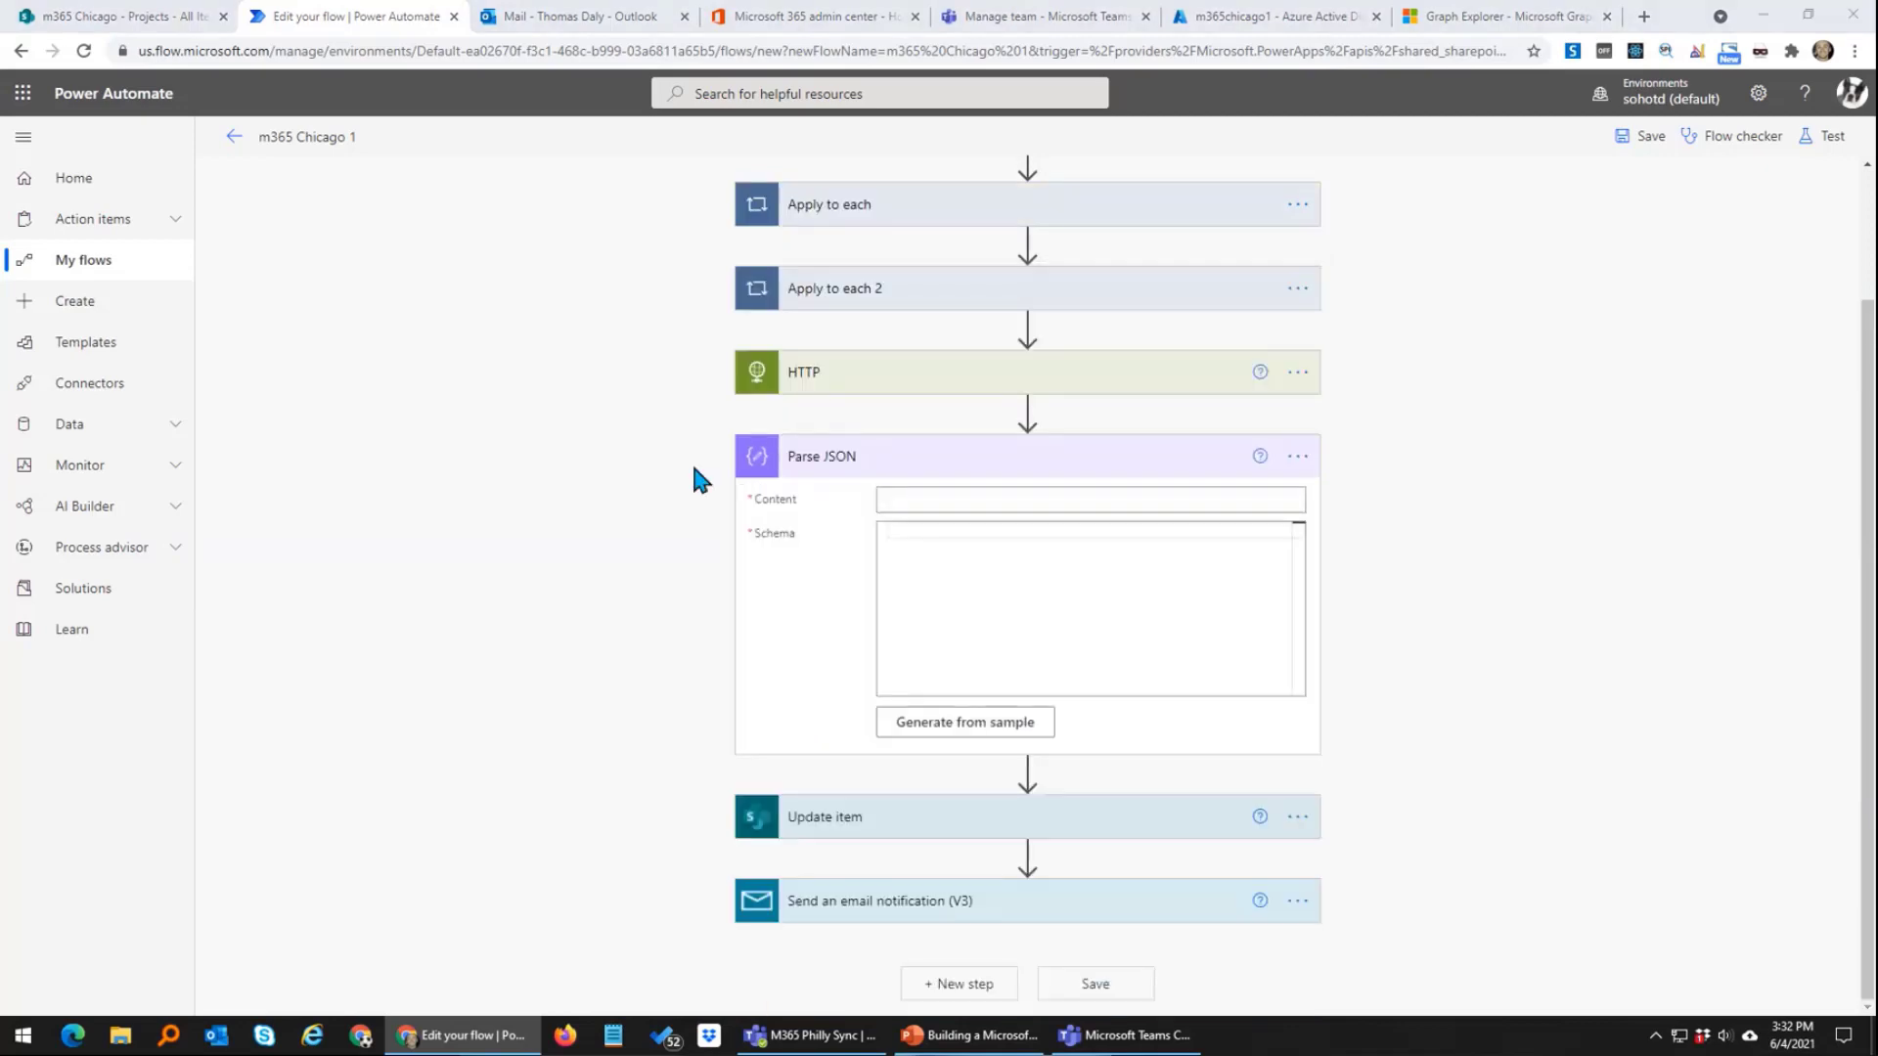
{"action": "left_click", "coordinate": [1014, 497]}
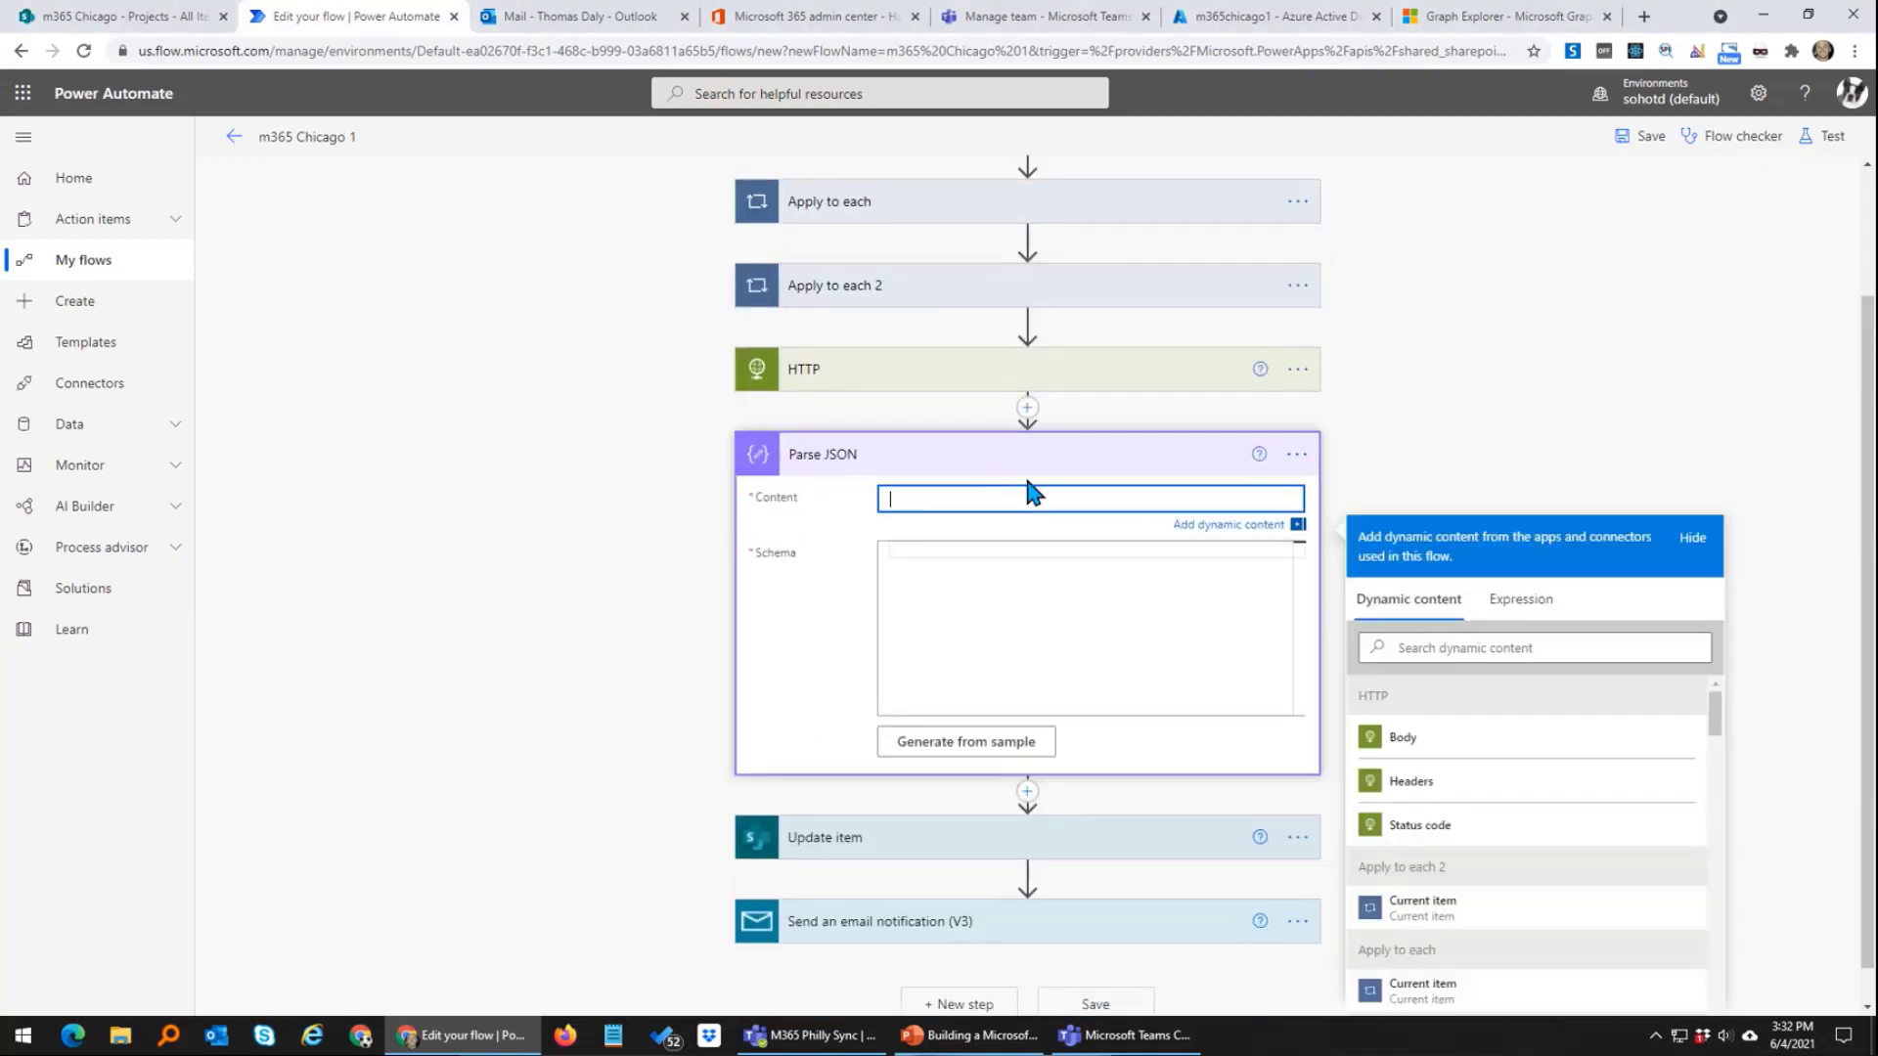
{"action": "left_click", "coordinate": [1409, 739]}
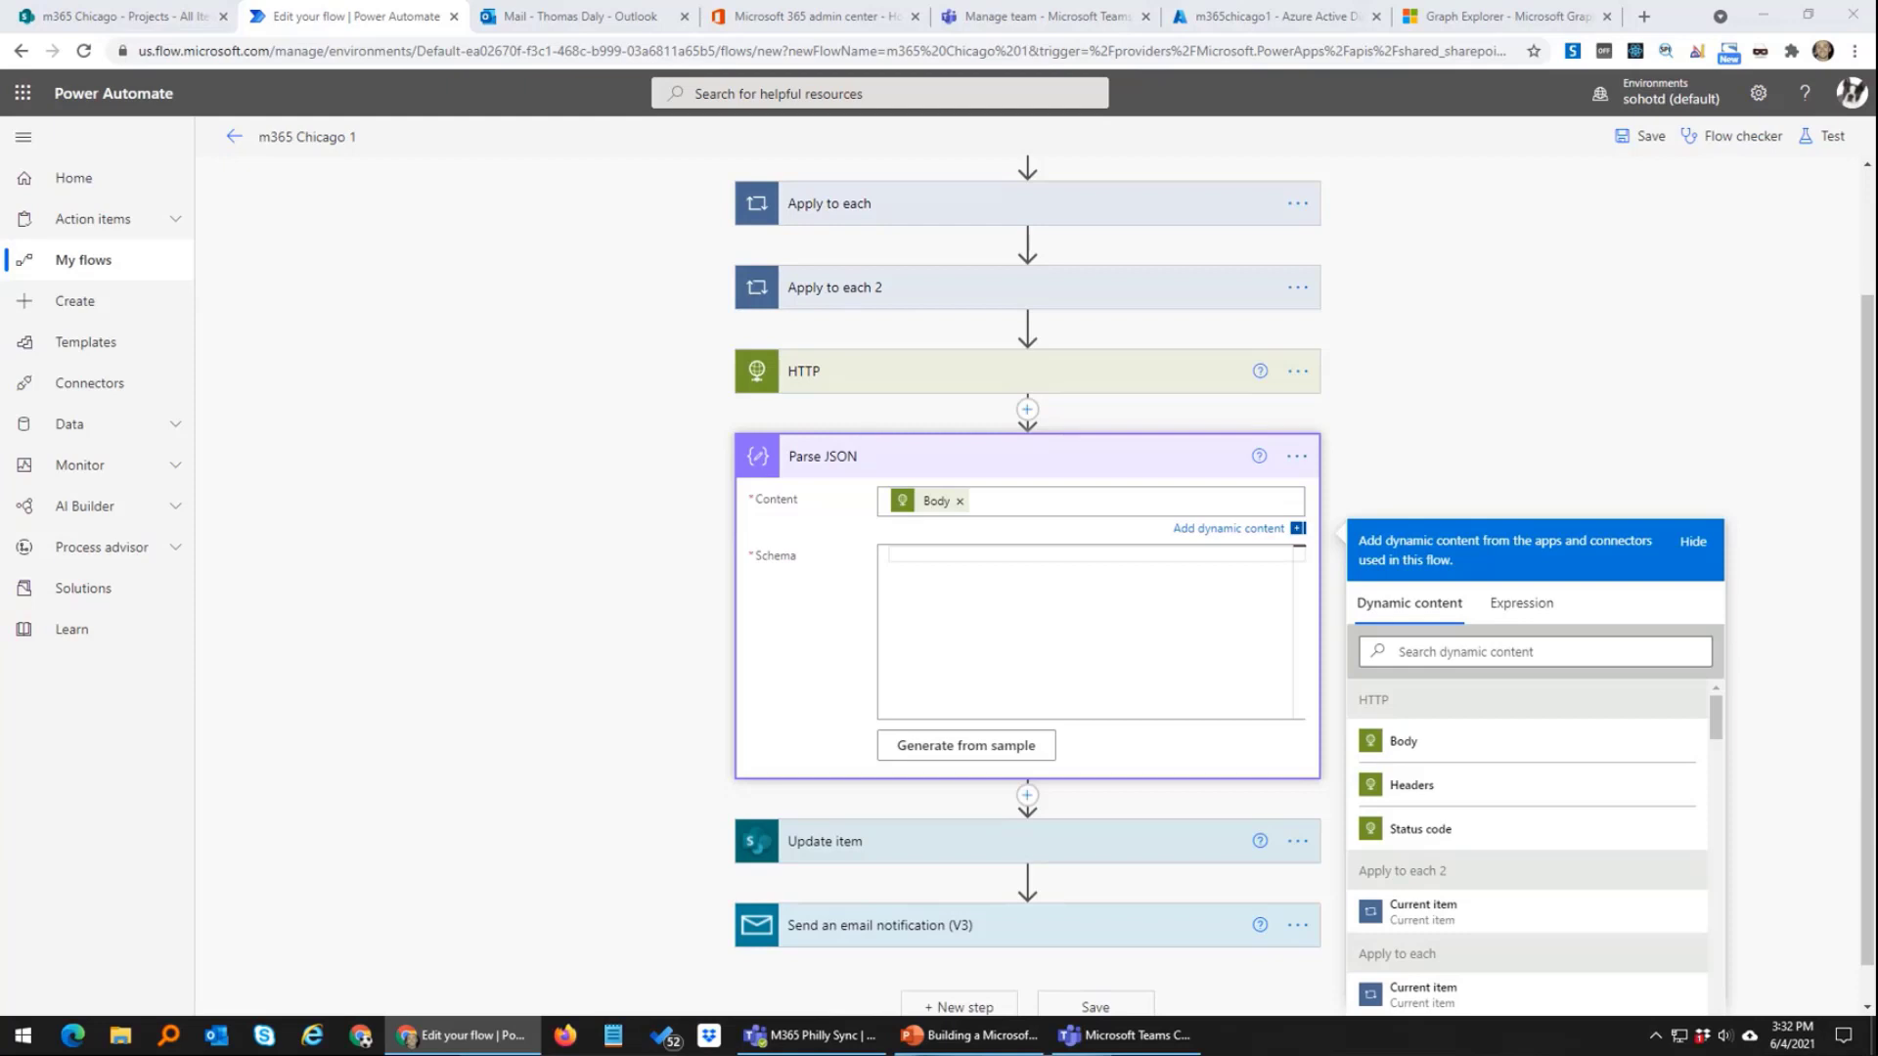
{"action": "left_click", "coordinate": [917, 555]}
{"action": "type", "text": "{     \"type\": \"object\",     \"properties\": {         \"@@odata.context\": {             \"type\": \"string\"         },         \"webUrl\": {             \"type\": \"string\"         }     } }"}
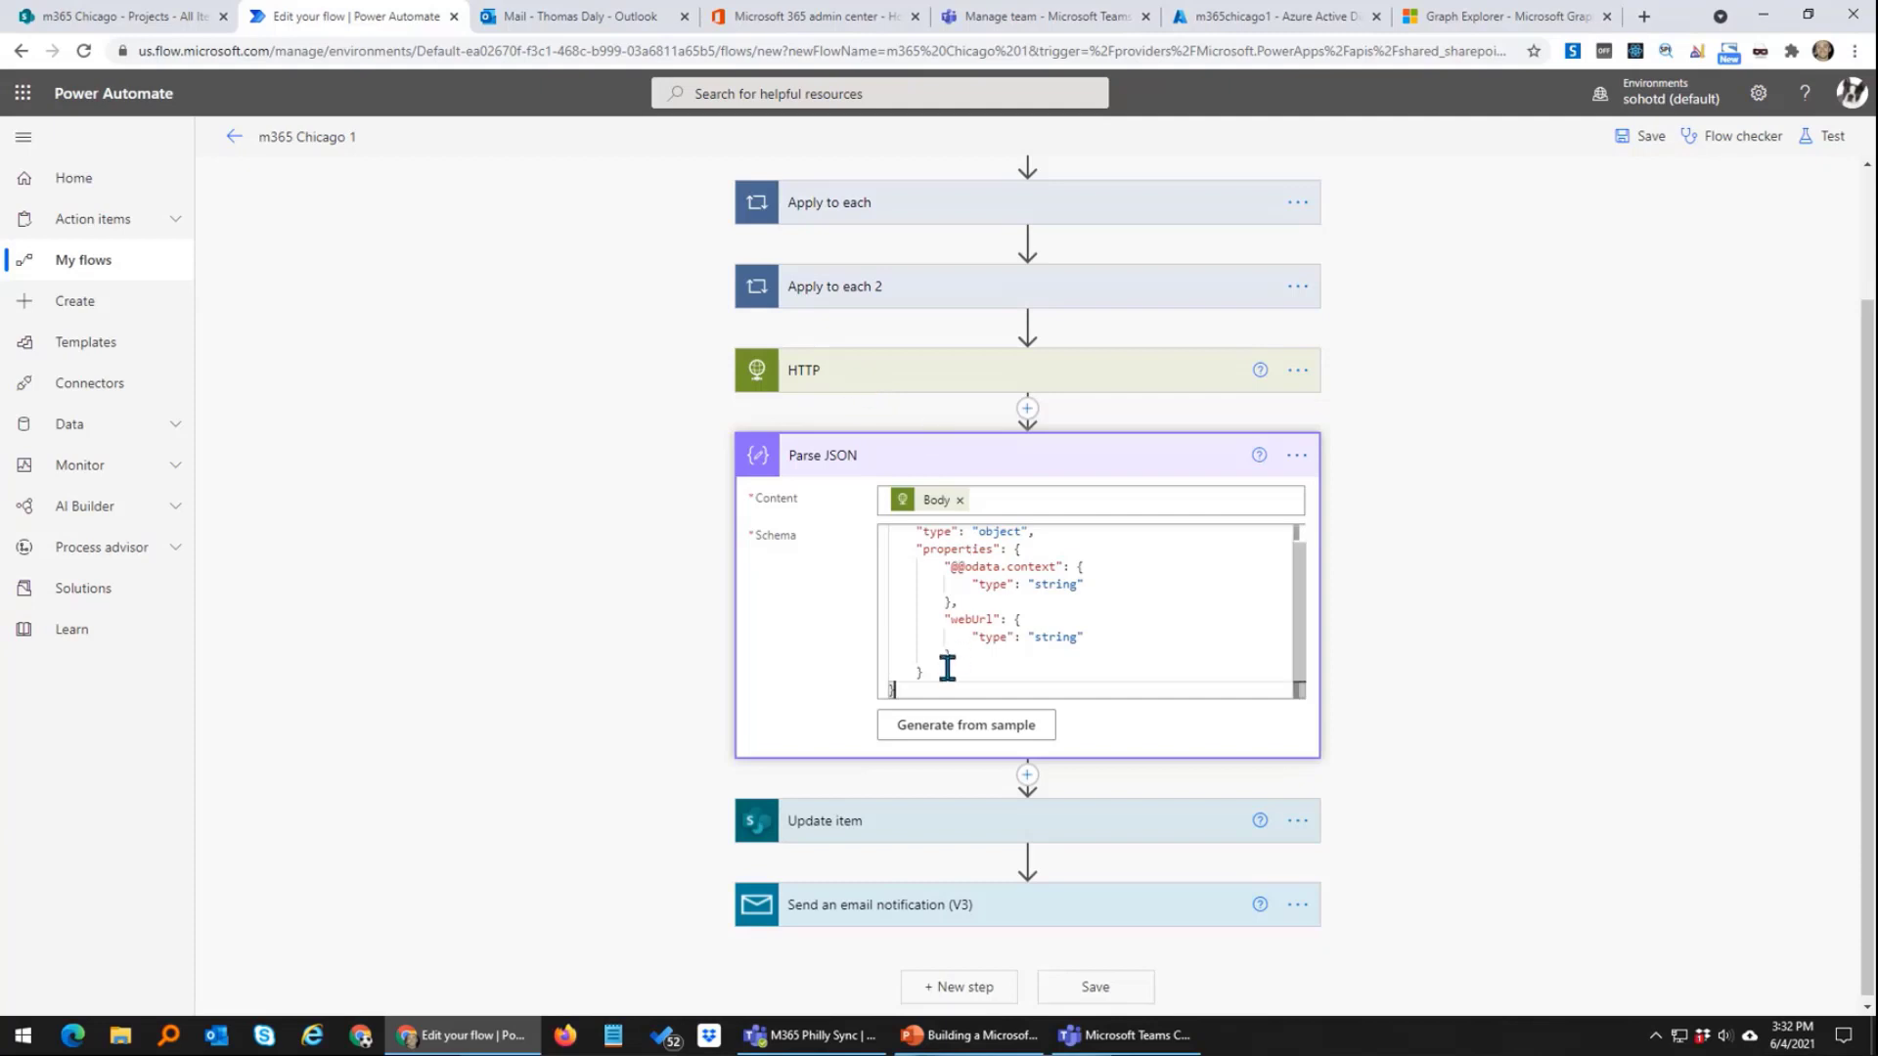
{"action": "left_click_drag", "start_coordinate": [954, 690], "coordinate": [932, 553]}
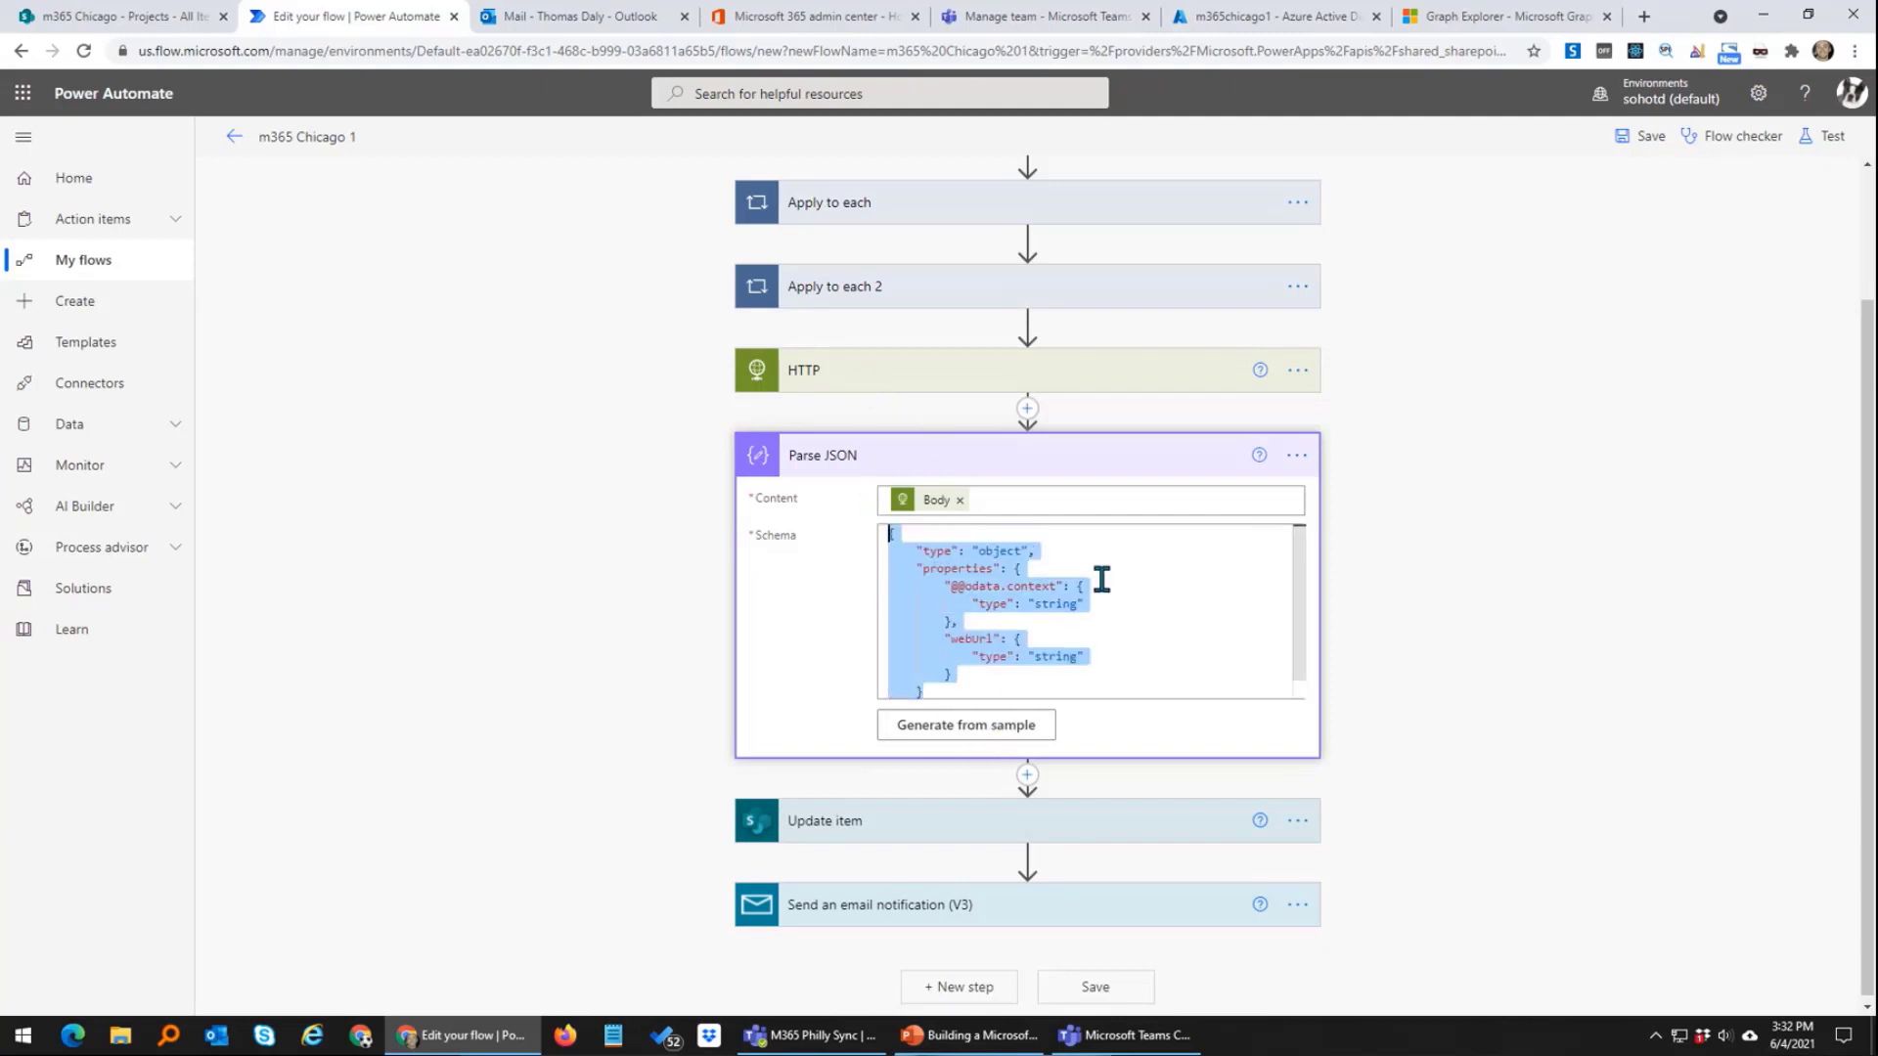
{"action": "left_click", "coordinate": [1069, 592]}
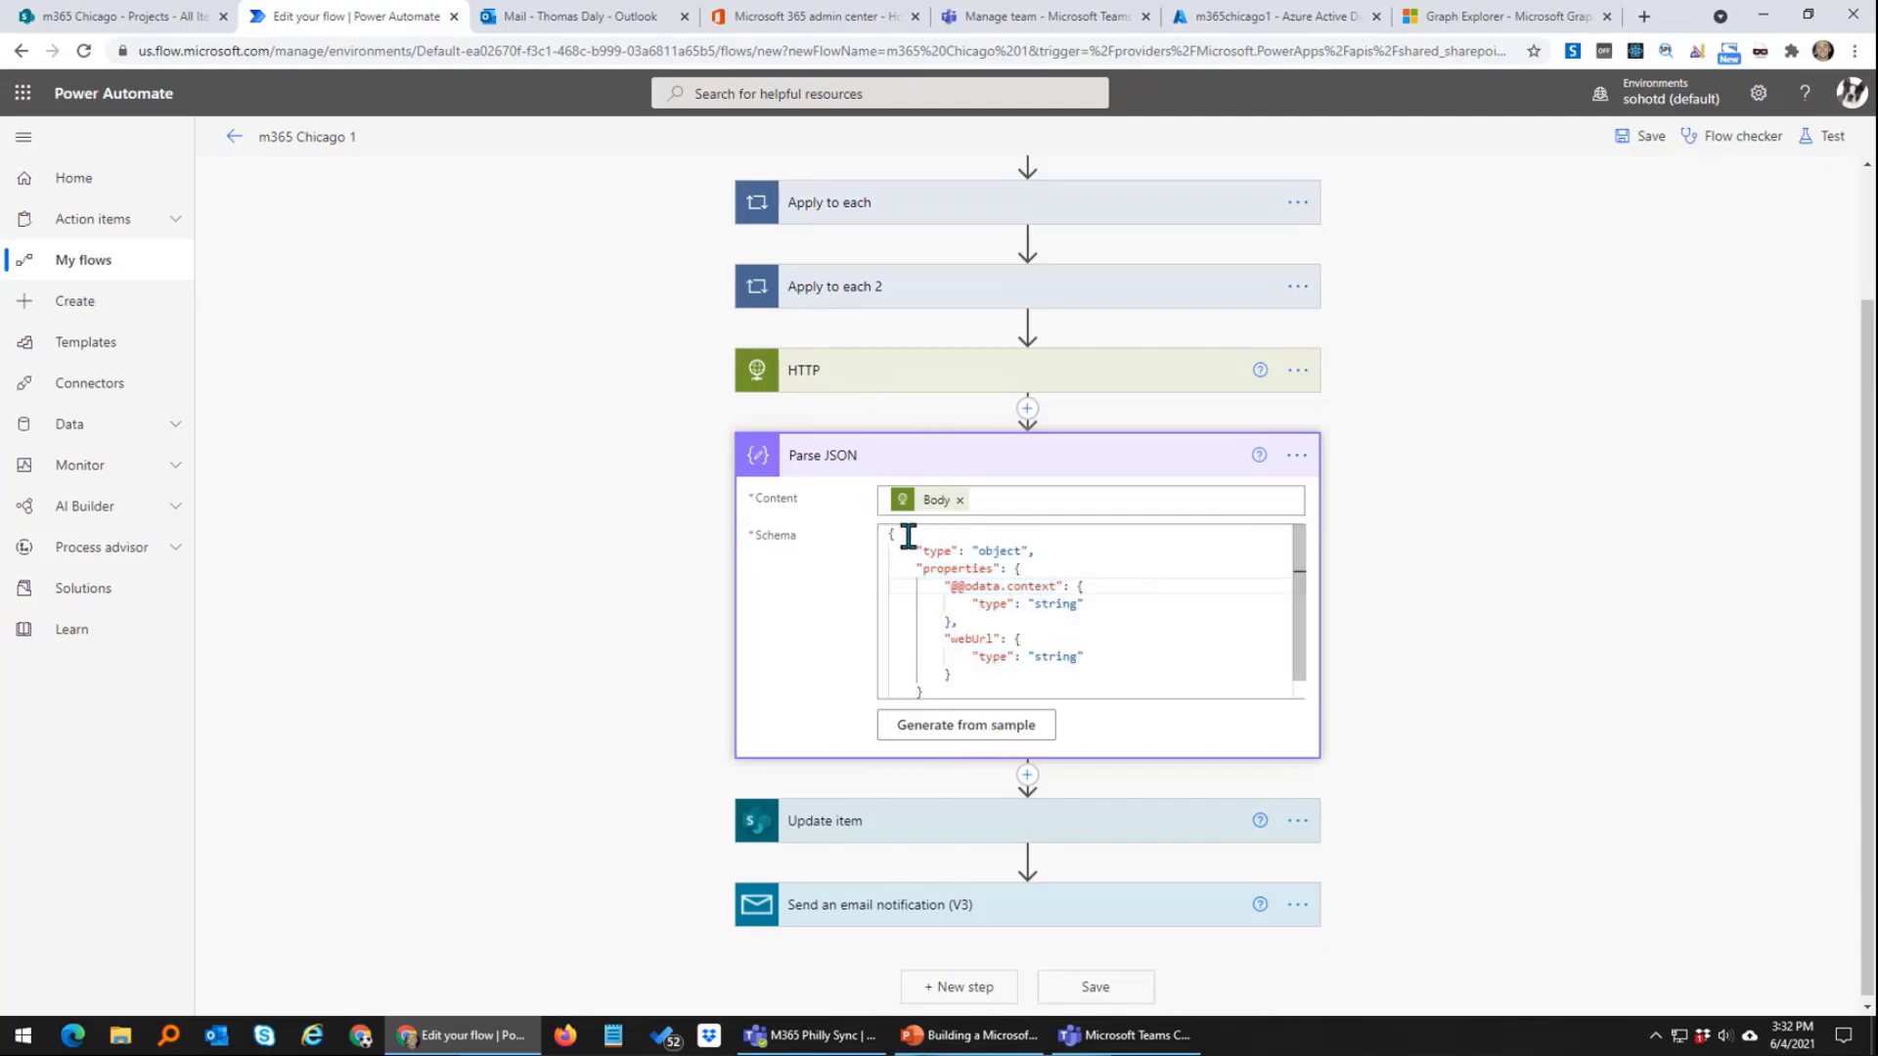
{"action": "left_click_drag", "start_coordinate": [901, 533], "coordinate": [1105, 713]}
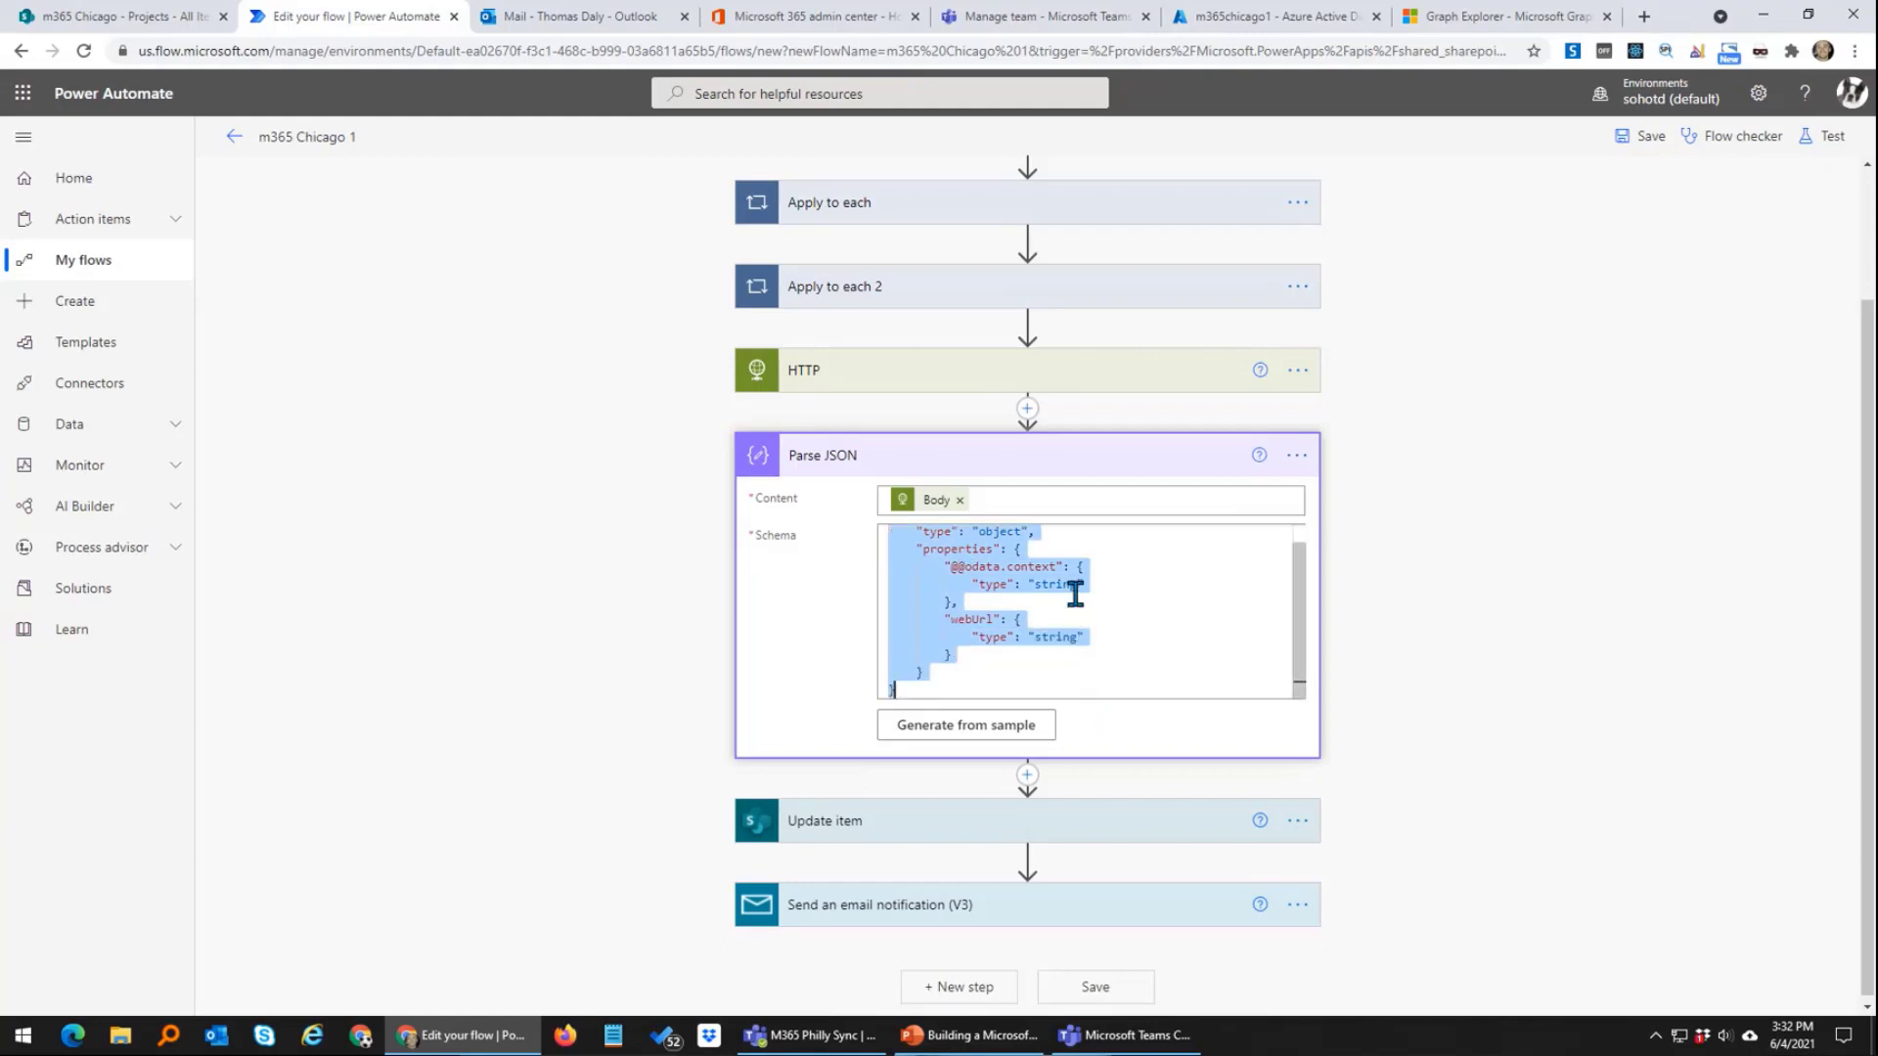
{"action": "scroll", "coordinate": [1301, 591], "scroll_direction": "up", "scroll_amount": 2}
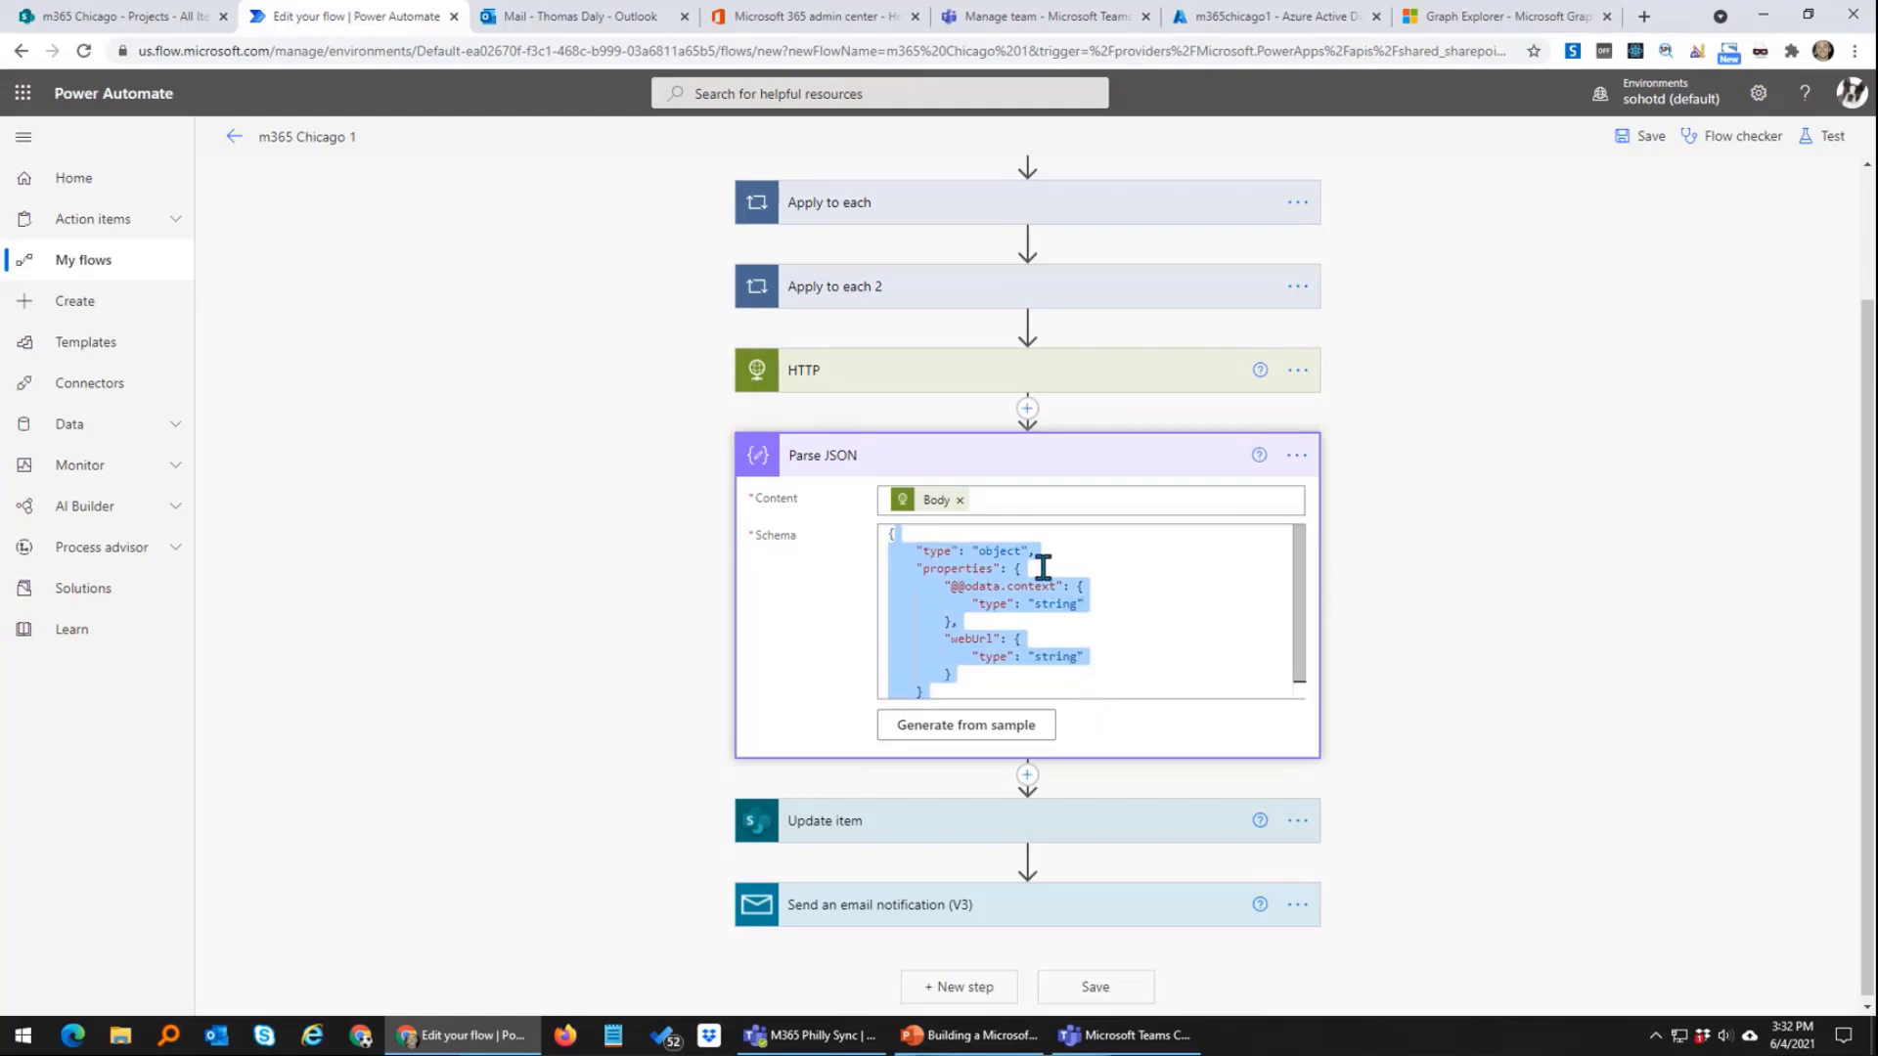
{"action": "left_click", "coordinate": [893, 533]}
{"action": "key", "text": "ctrl+a"}
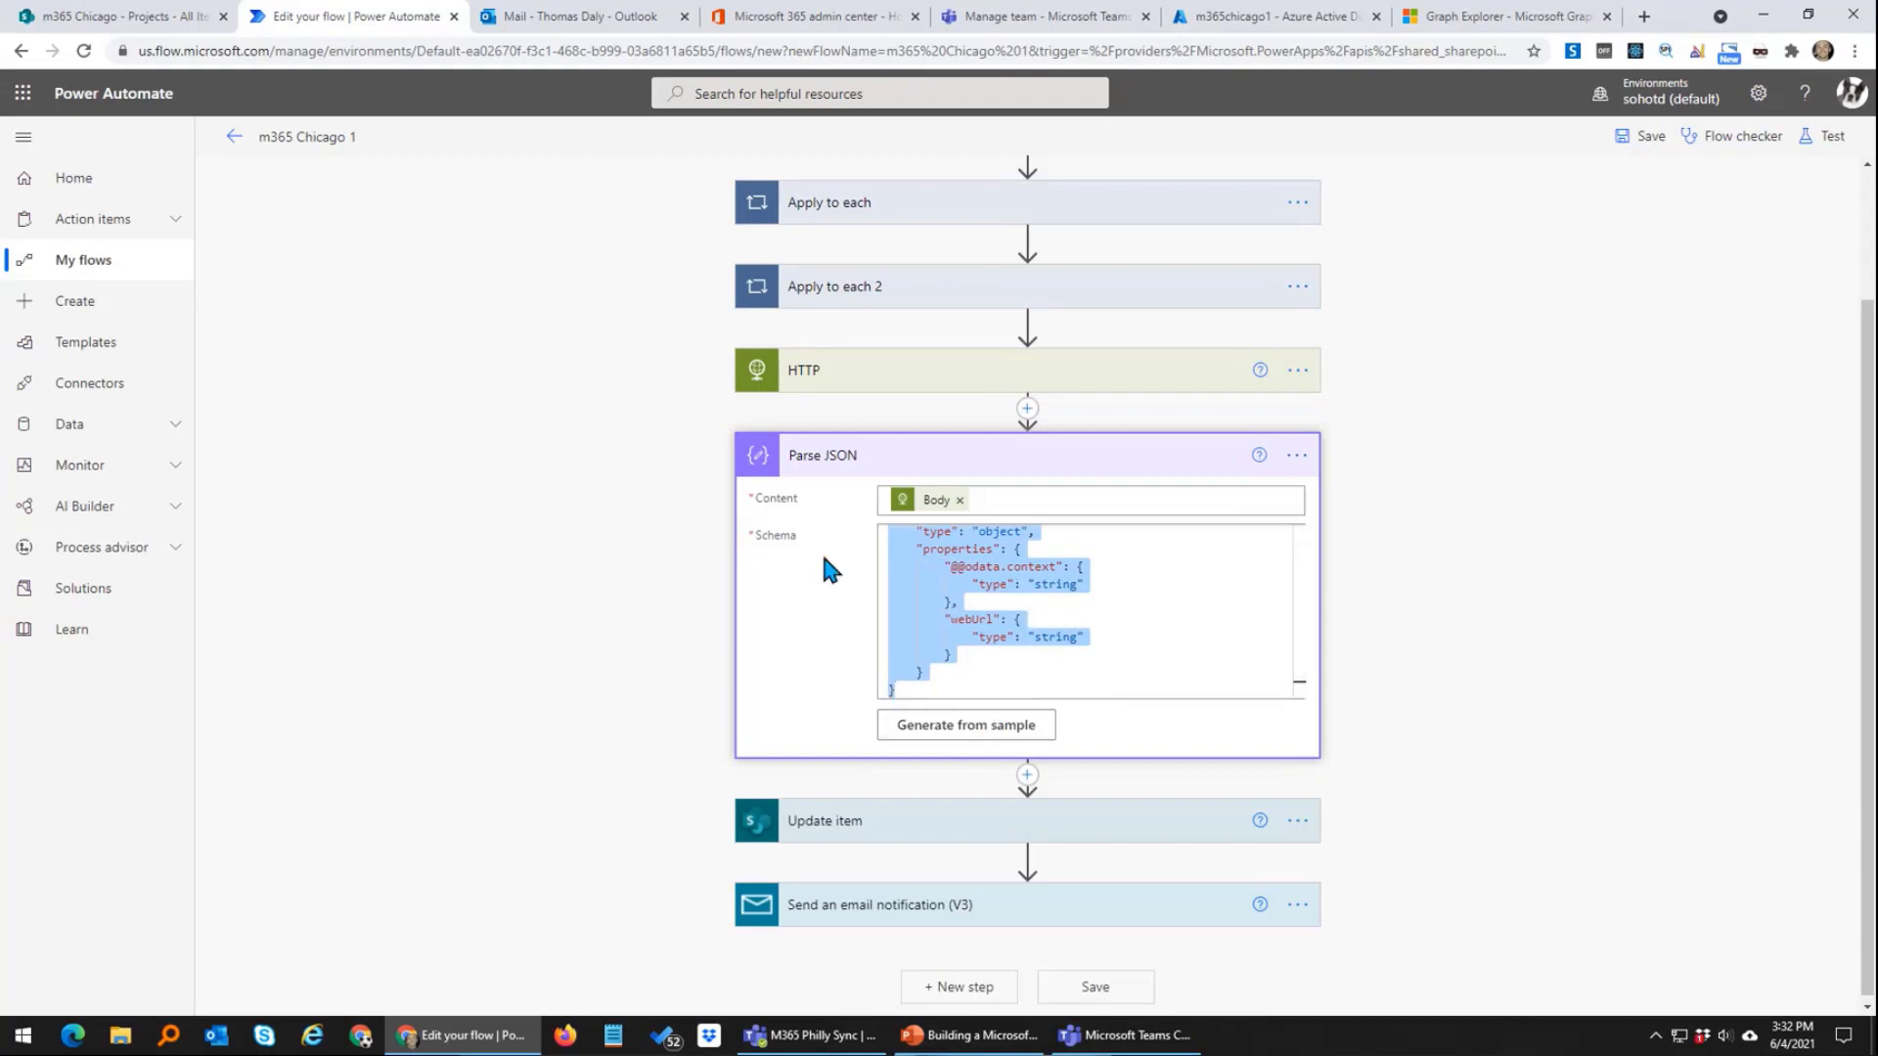
Step: Map SiteUrl in the Update item action to the Parse JSON webUrl value and save the flow
{"action": "left_click", "coordinate": [962, 822]}
{"action": "scroll", "coordinate": [1088, 744], "scroll_direction": "down", "scroll_amount": 2}
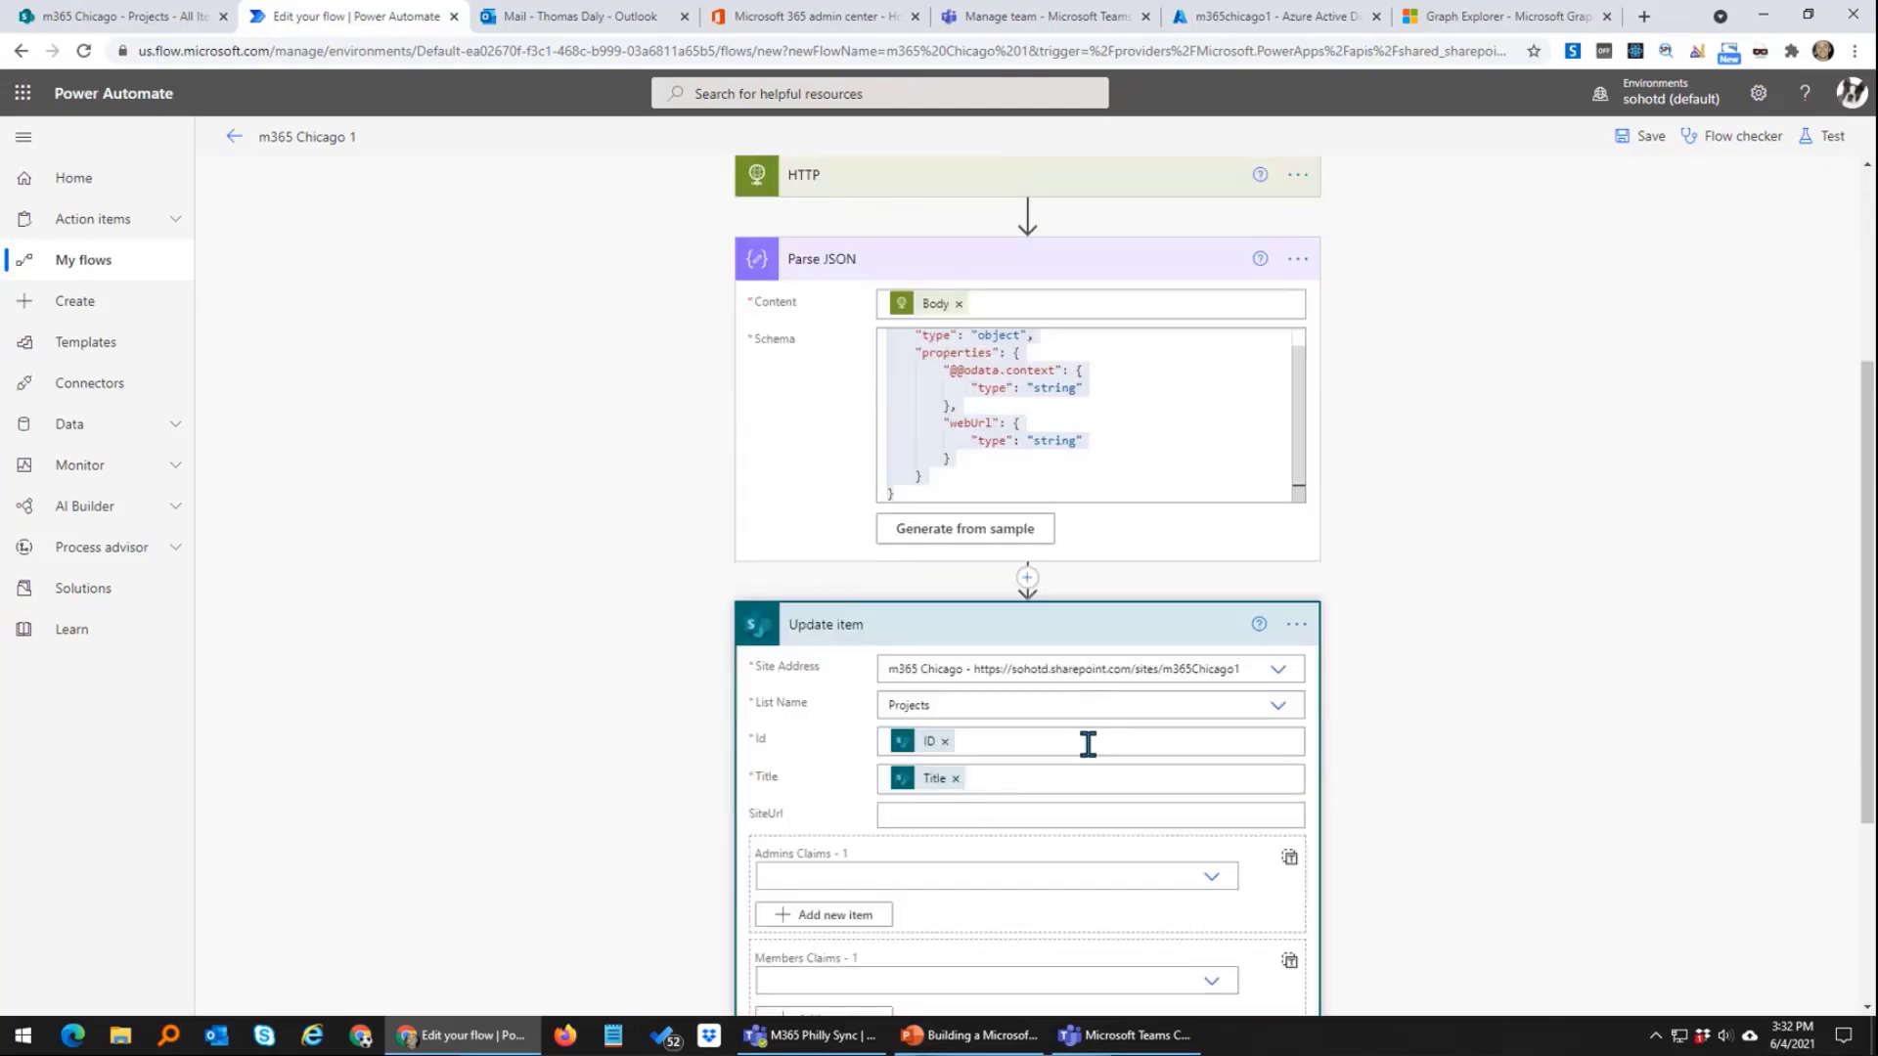
{"action": "left_click", "coordinate": [985, 816]}
{"action": "scroll", "coordinate": [1423, 700], "scroll_direction": "down", "scroll_amount": 2}
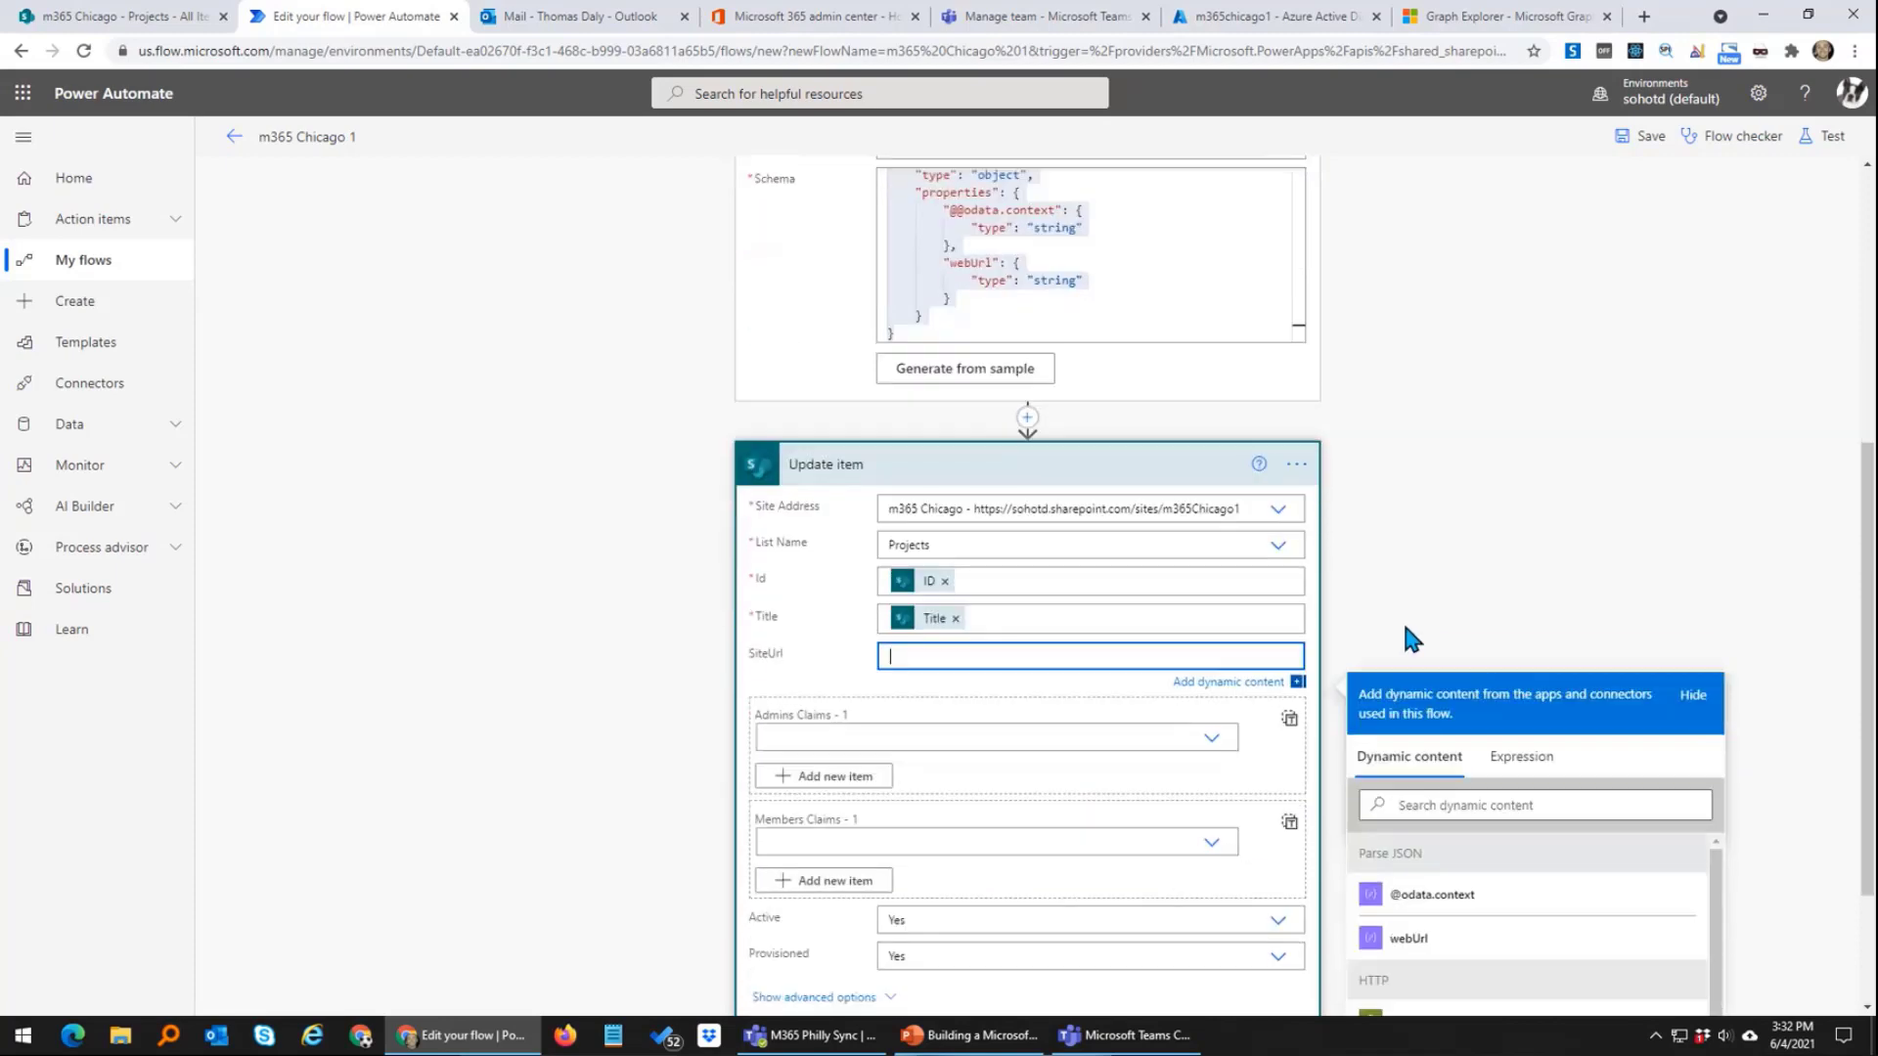
{"action": "scroll", "coordinate": [1405, 629], "scroll_direction": "down", "scroll_amount": 2}
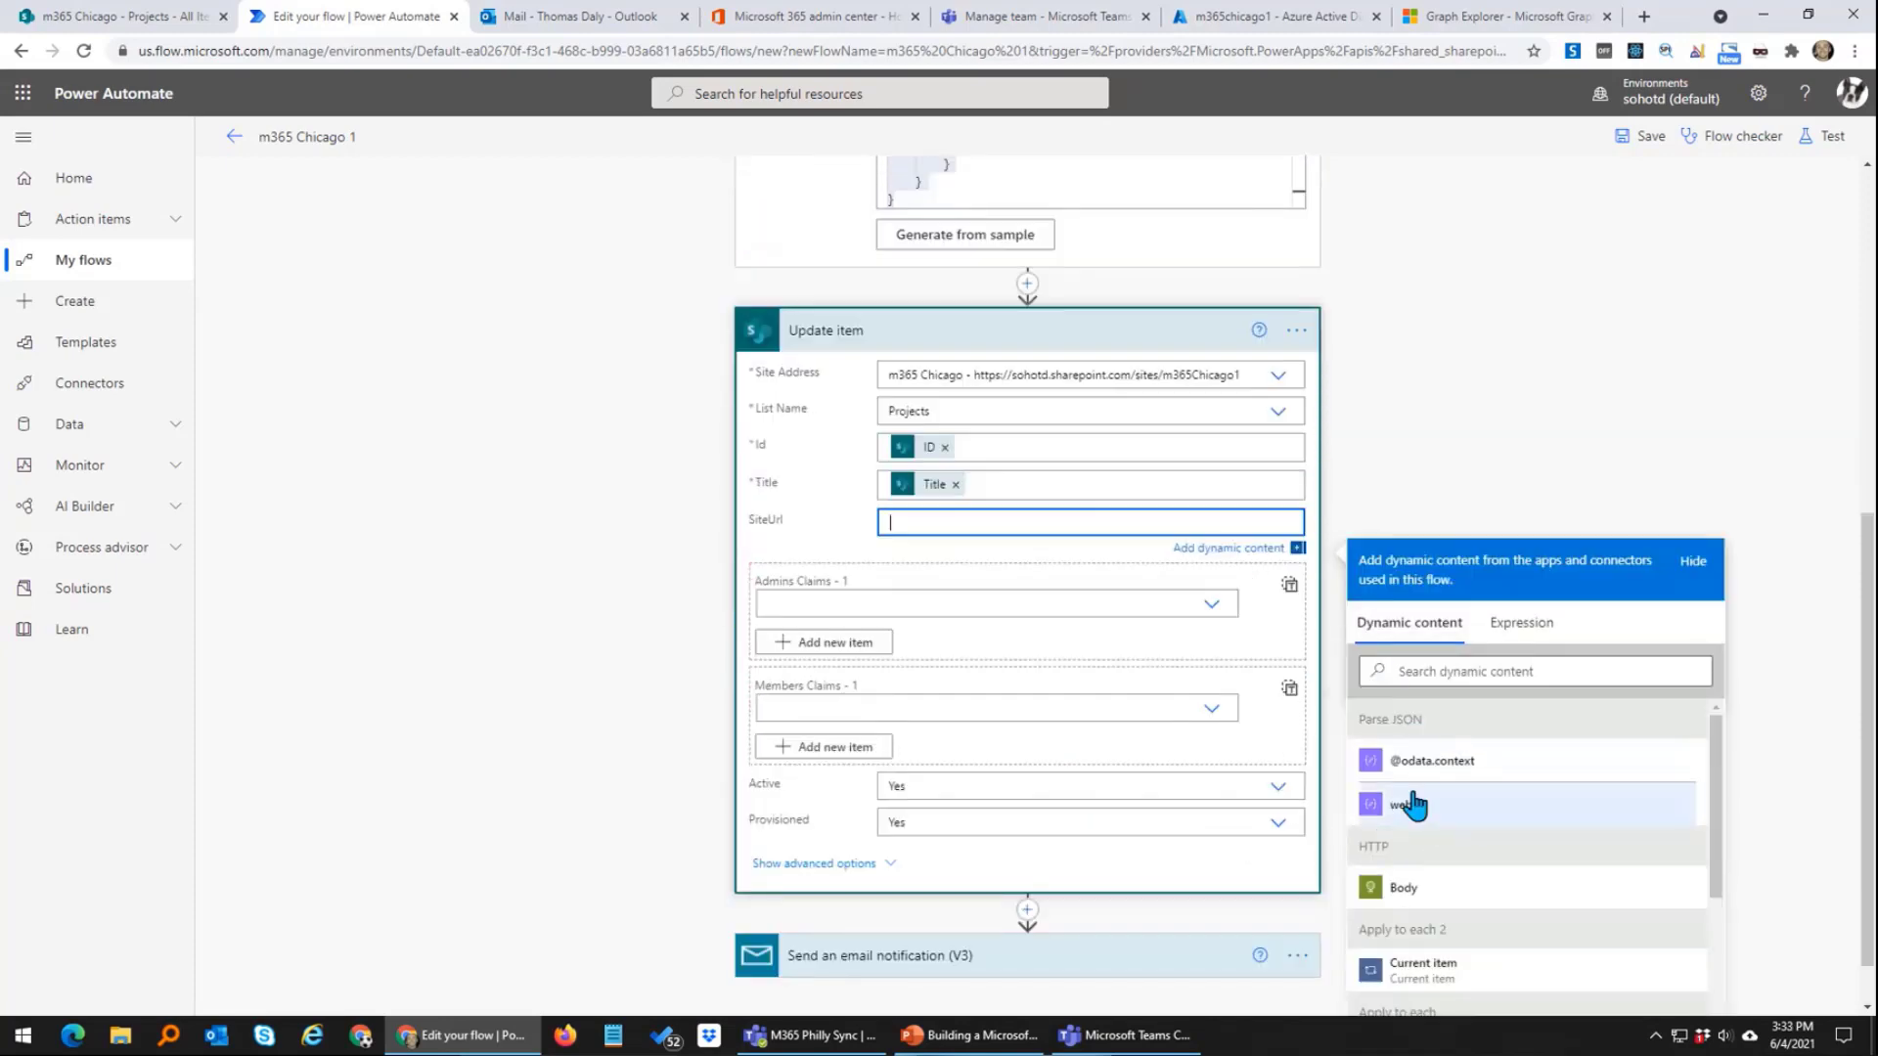
{"action": "left_click", "coordinate": [1411, 804]}
{"action": "left_click", "coordinate": [1480, 408]}
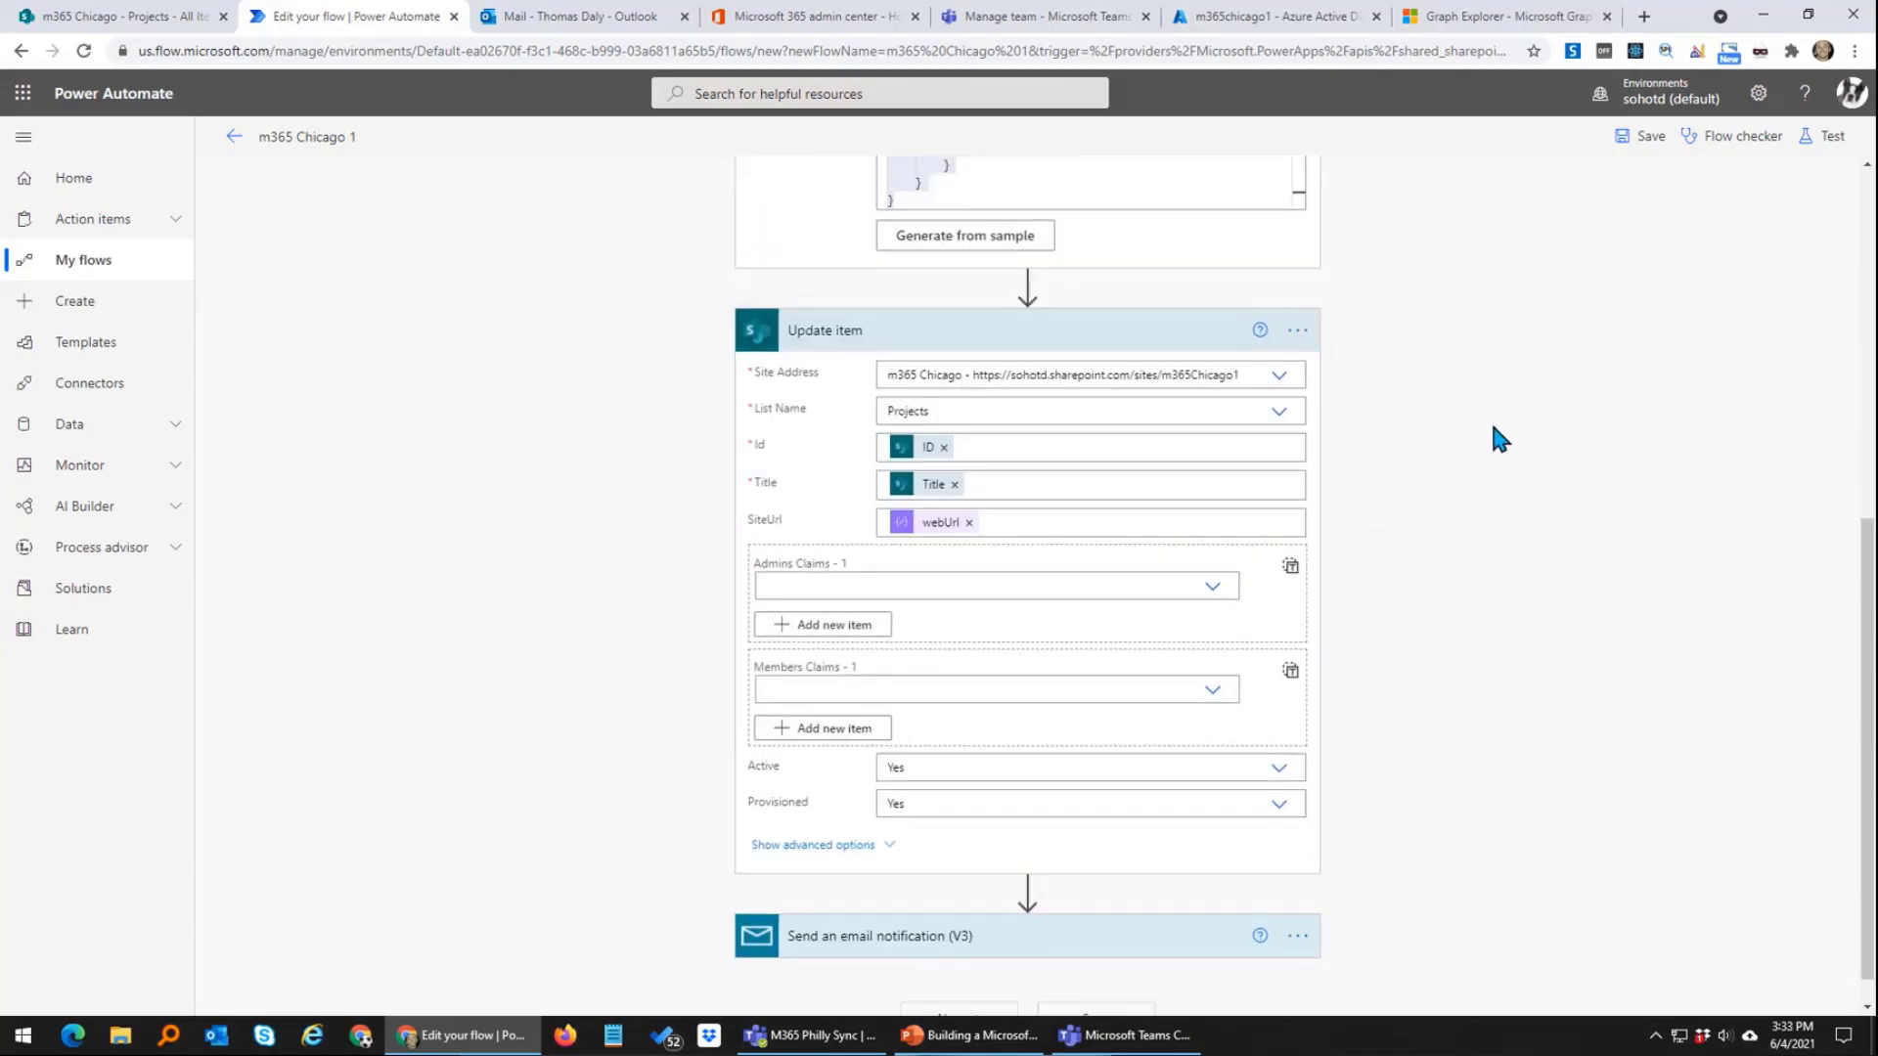
{"action": "left_click", "coordinate": [1648, 145]}
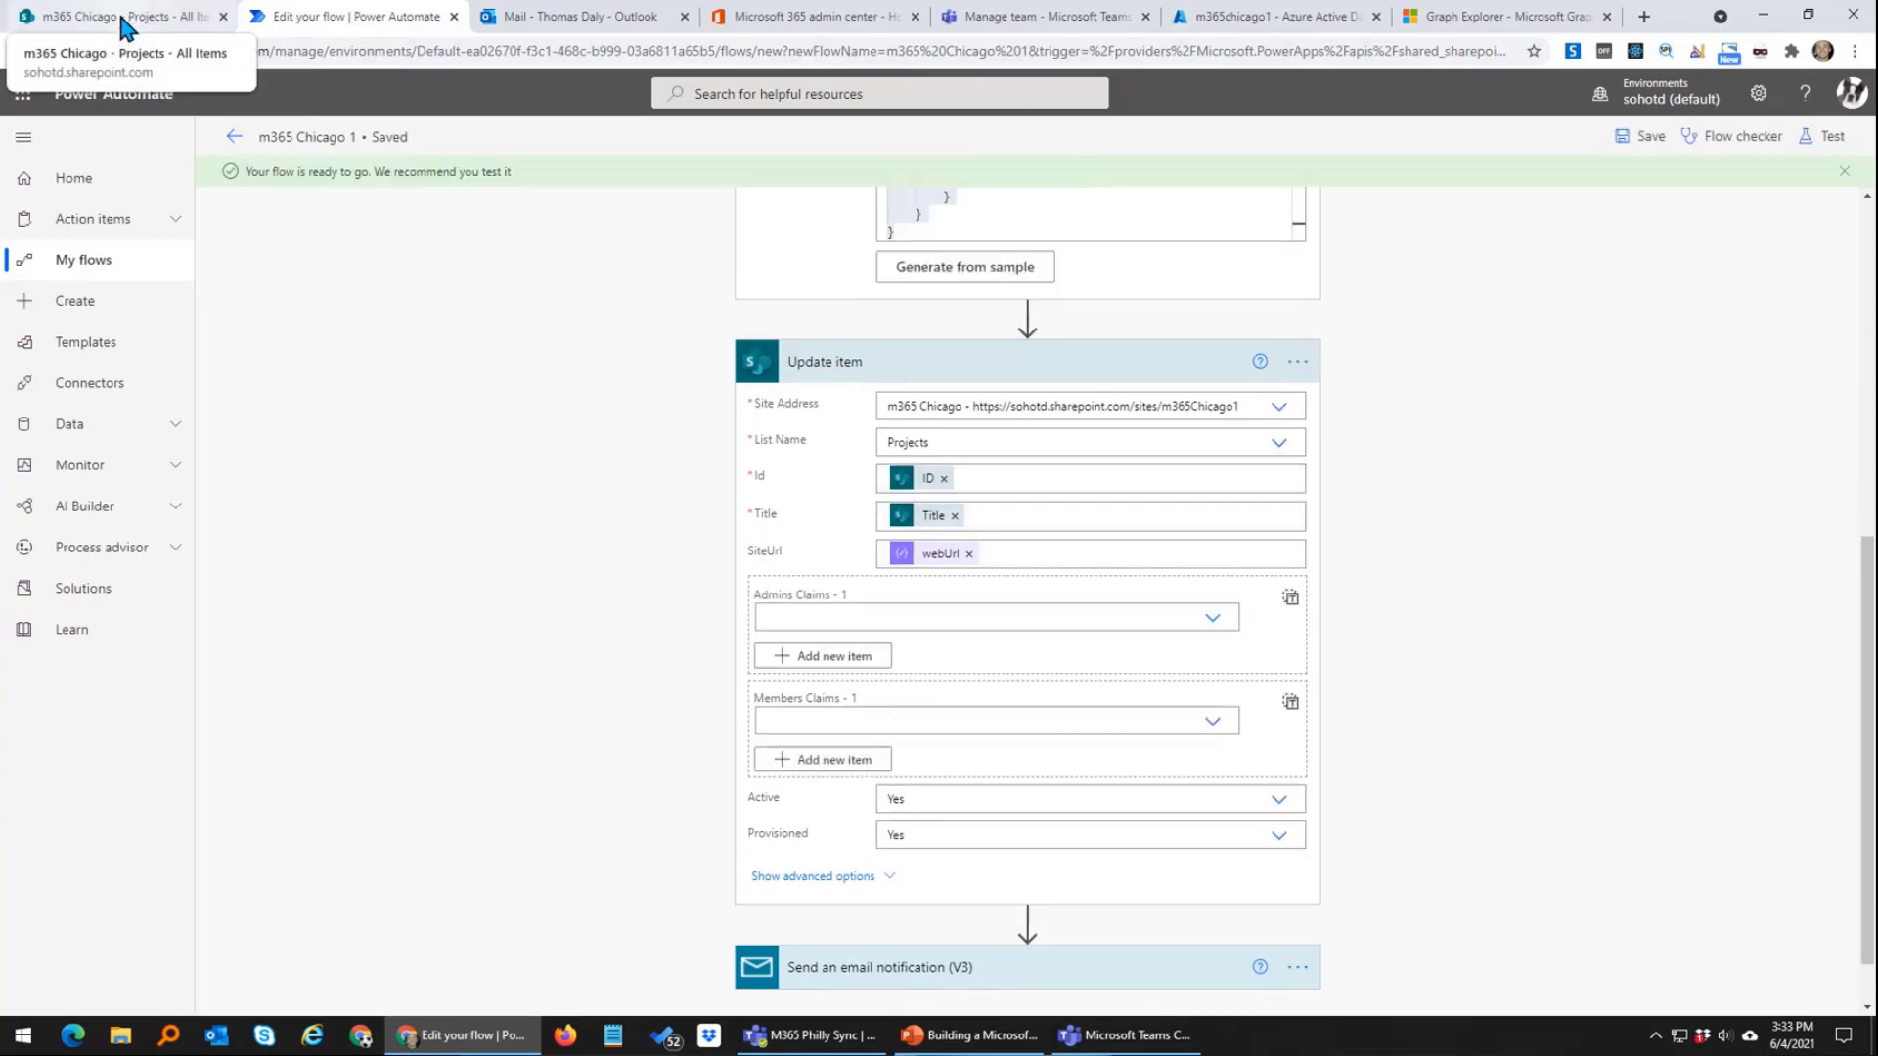
Step: Switch to the SharePoint Projects list and start a new item titled za2 with the owner's account as its admin
{"action": "left_click", "coordinate": [122, 11]}
{"action": "left_click", "coordinate": [119, 216]}
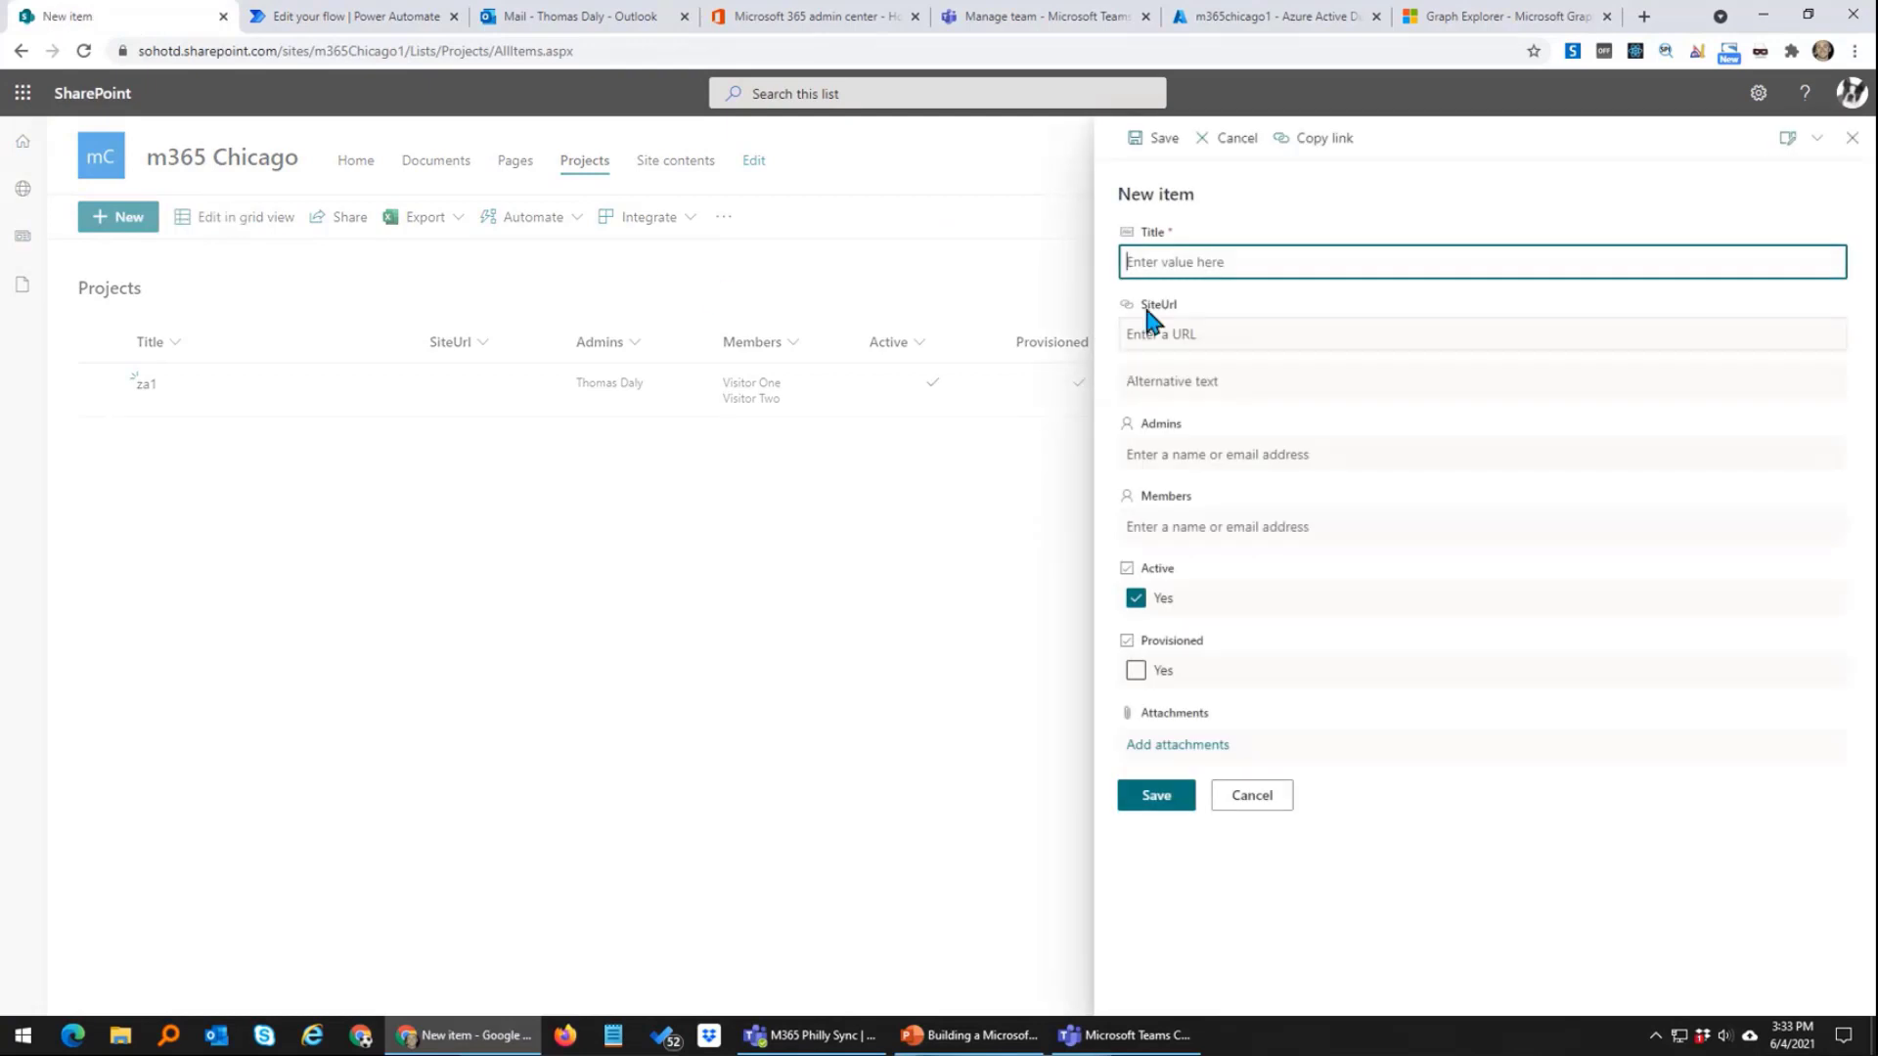
{"action": "type", "text": "za2"}
{"action": "left_click", "coordinate": [1211, 445]}
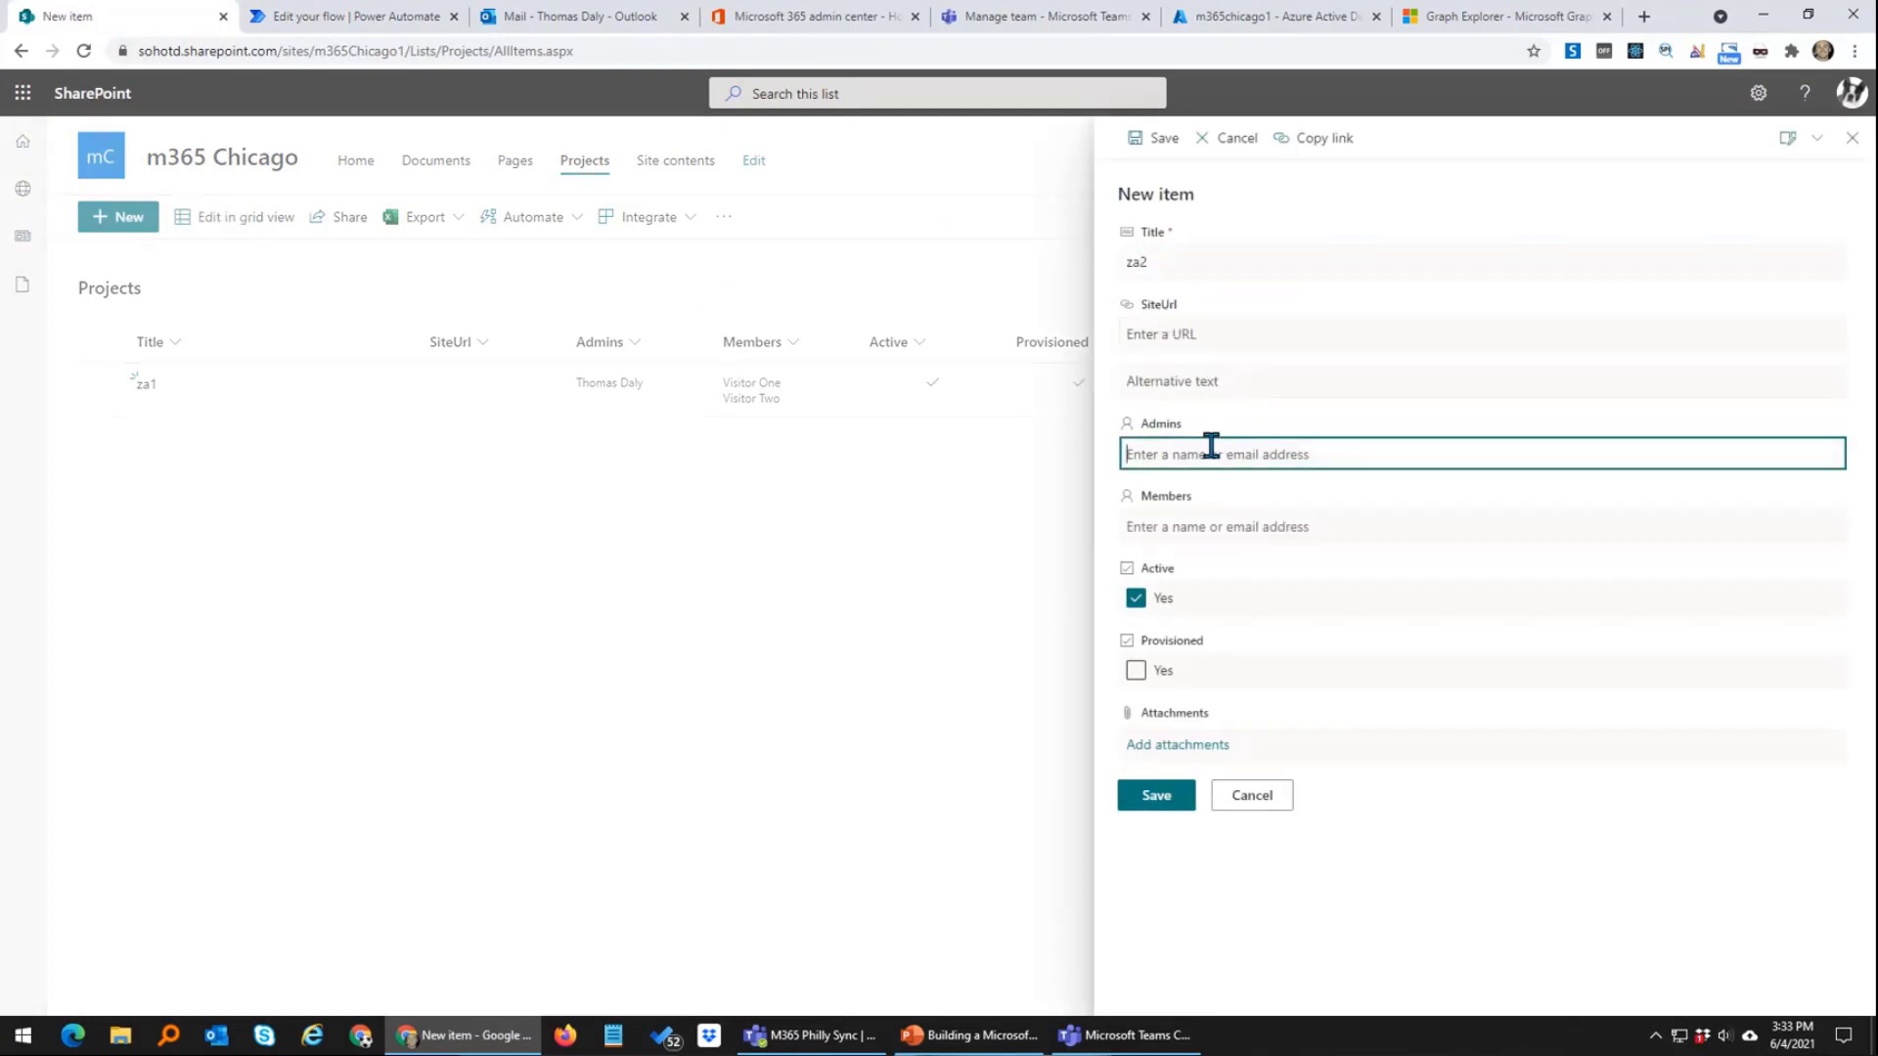
{"action": "type", "text": "ad"}
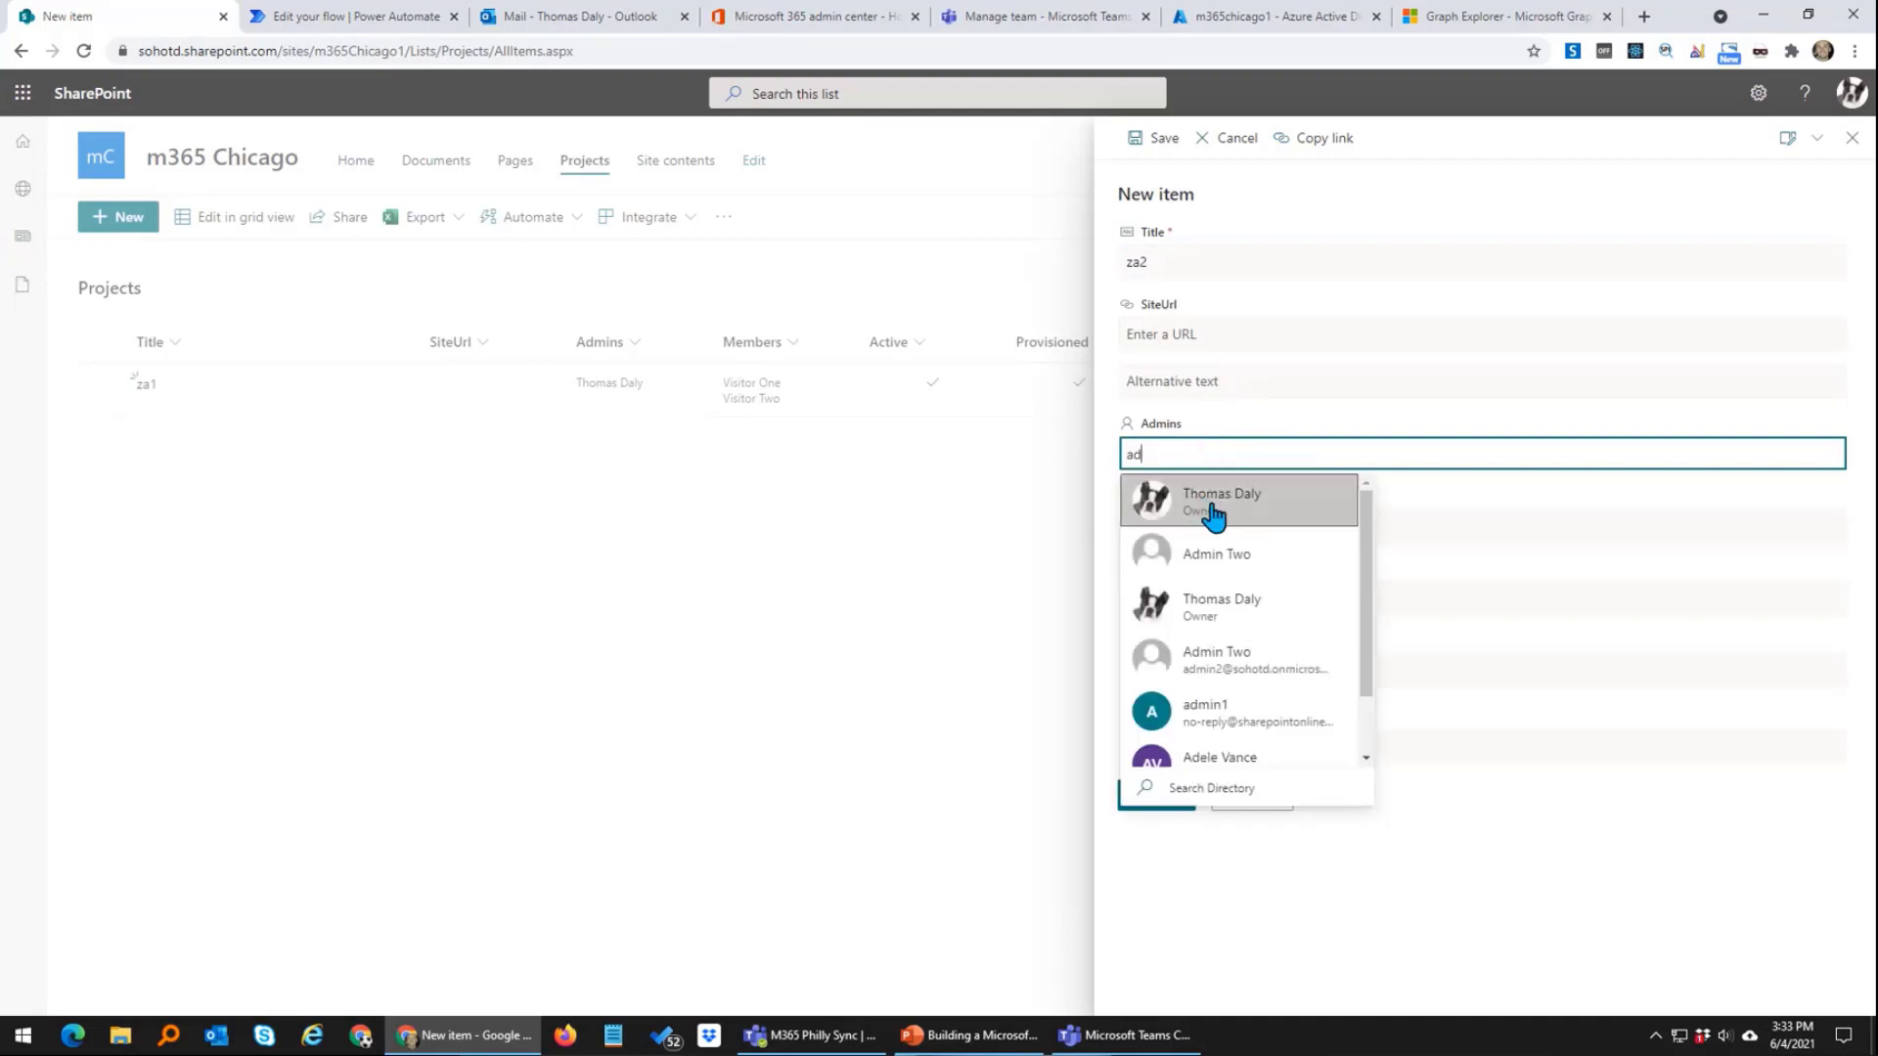
{"action": "left_click", "coordinate": [1211, 507]}
Step: Set the new item's member to the second administrator account and save the item
{"action": "left_click", "coordinate": [1199, 528]}
{"action": "type", "text": "min"}
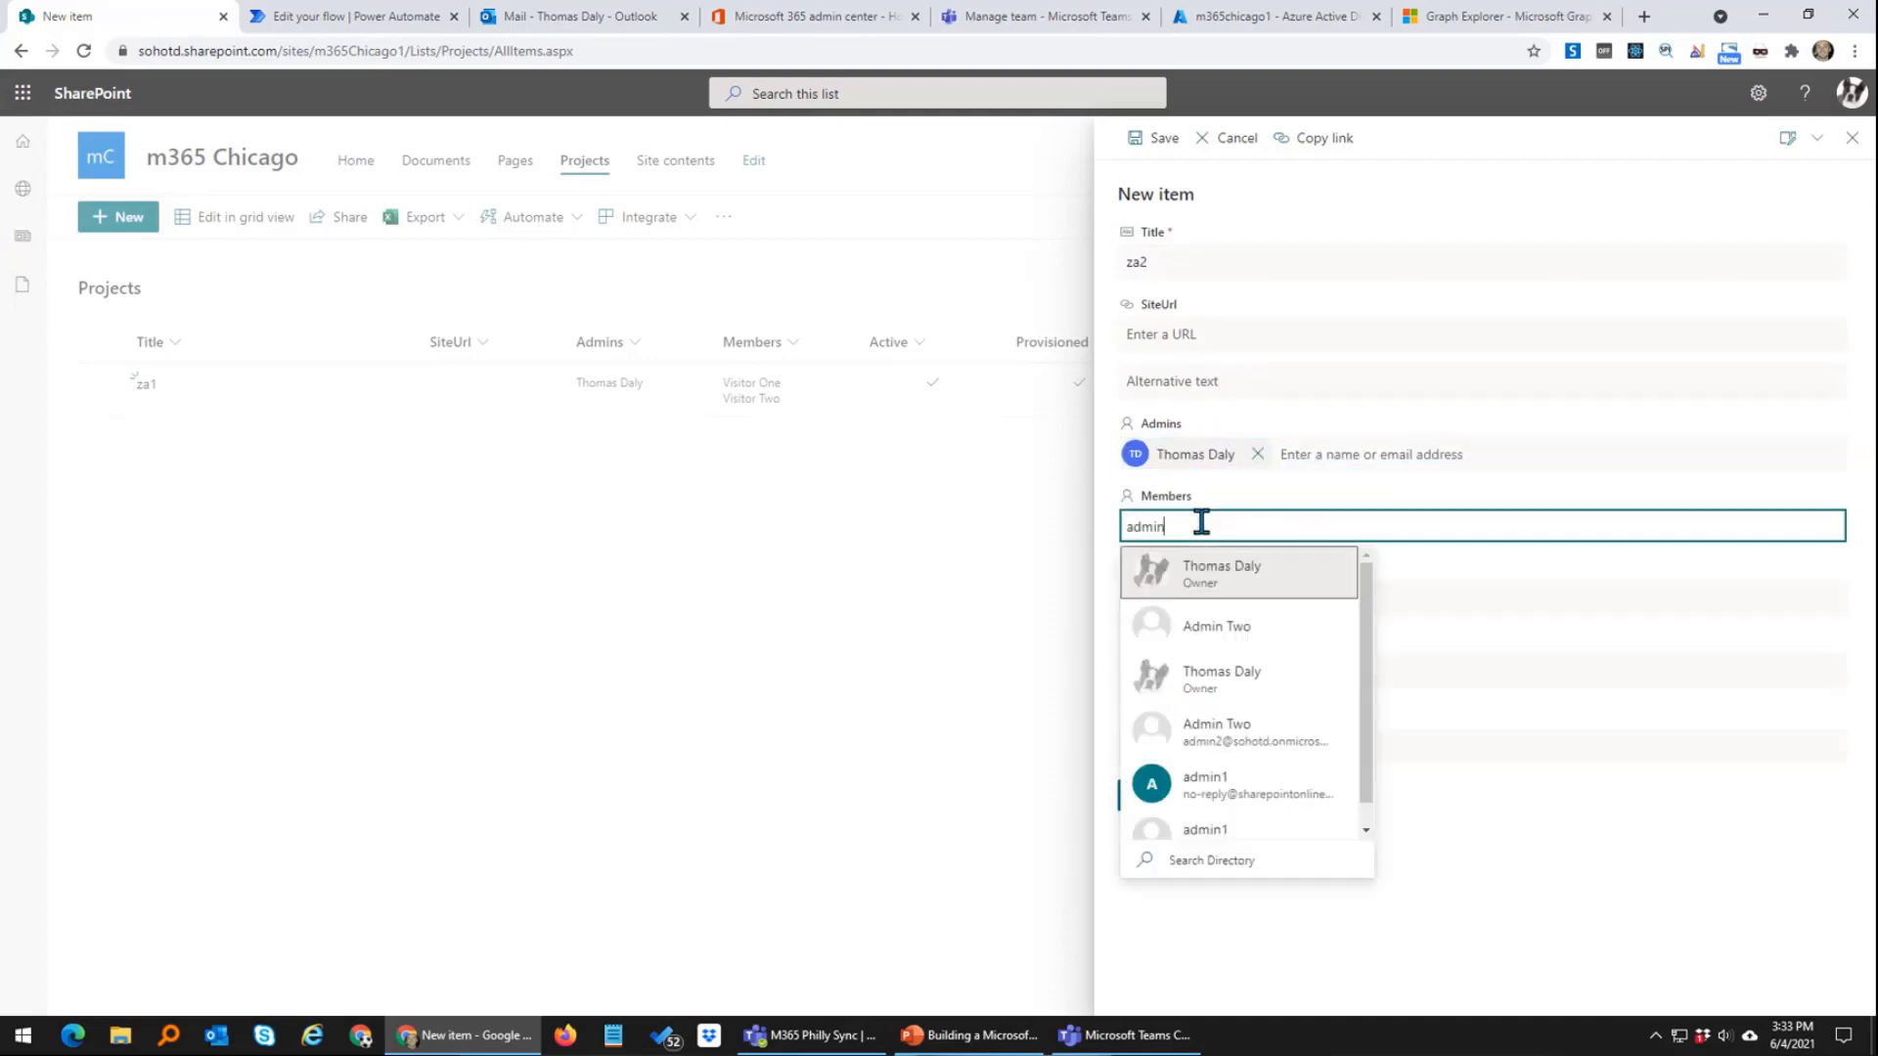
{"action": "key", "text": "BackSpace"}
{"action": "key", "text": "BackSpace"}
{"action": "key", "text": "BackSpace"}
{"action": "key", "text": "BackSpace"}
{"action": "key", "text": "BackSpace"}
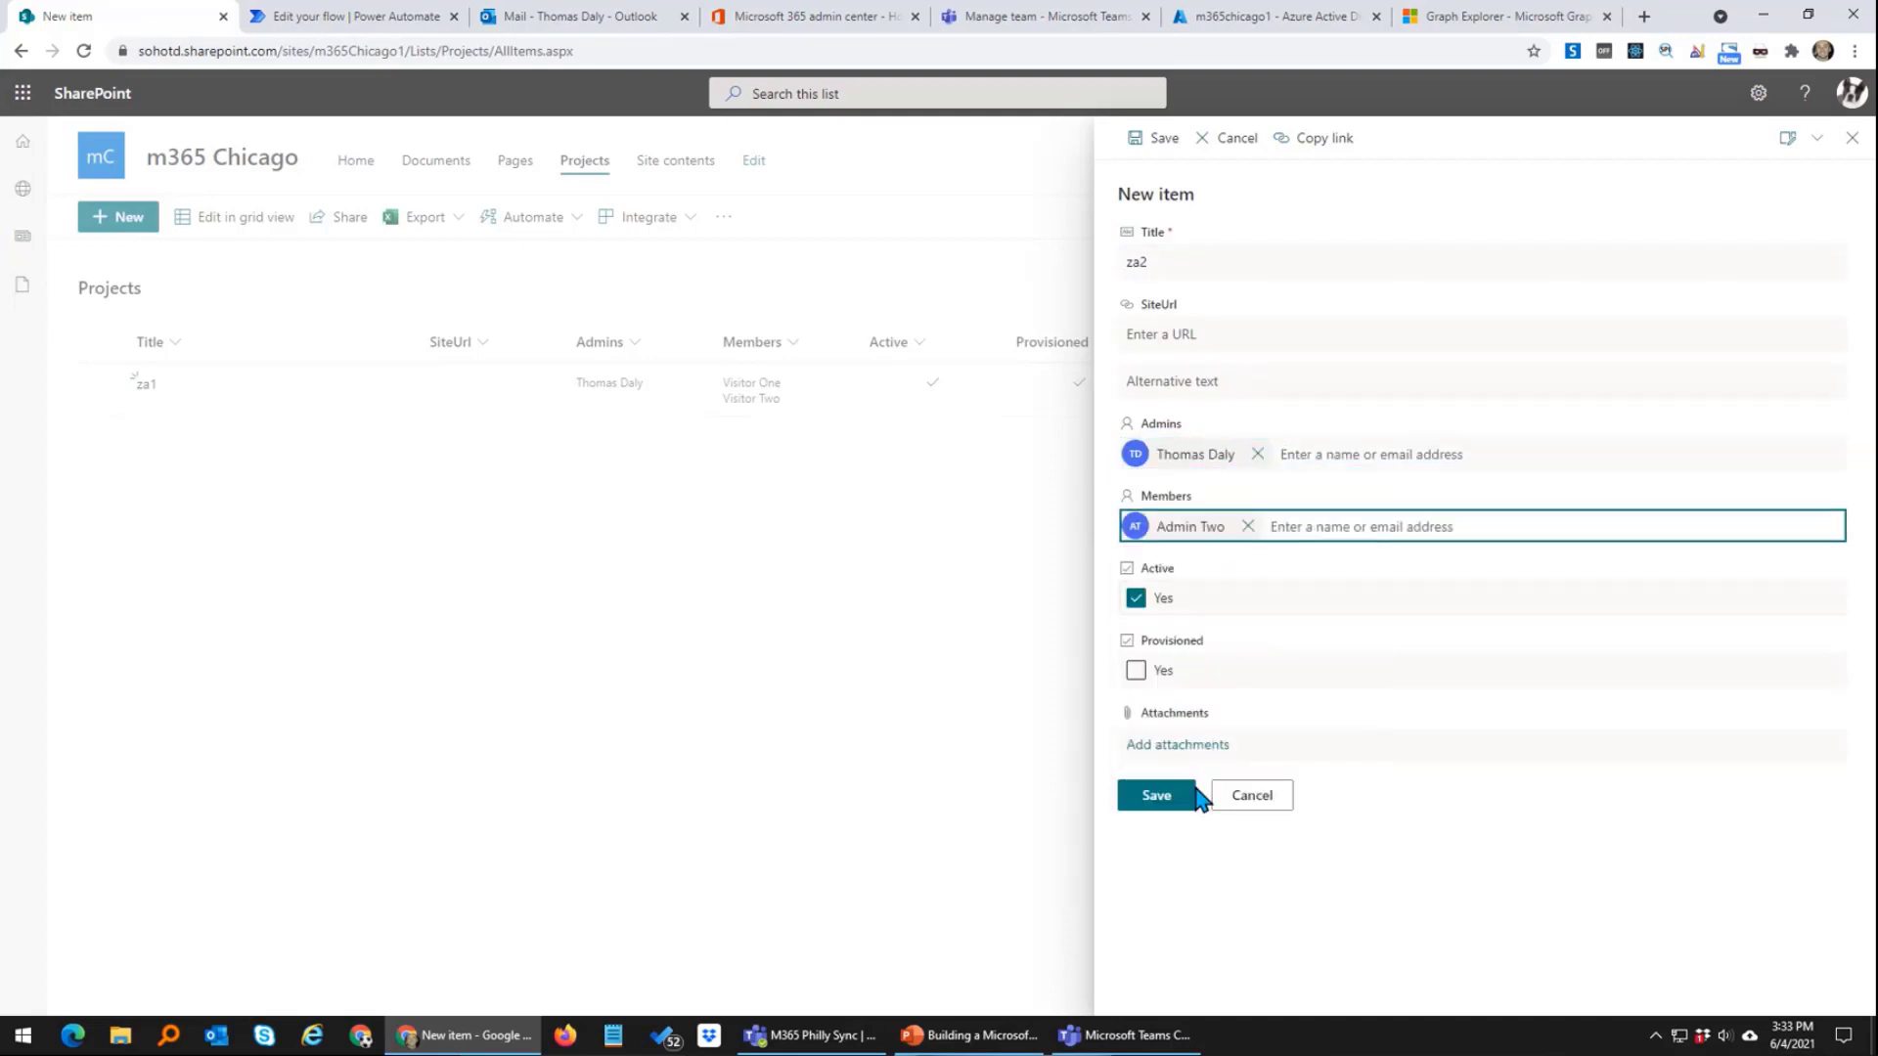
{"action": "left_click", "coordinate": [1168, 799]}
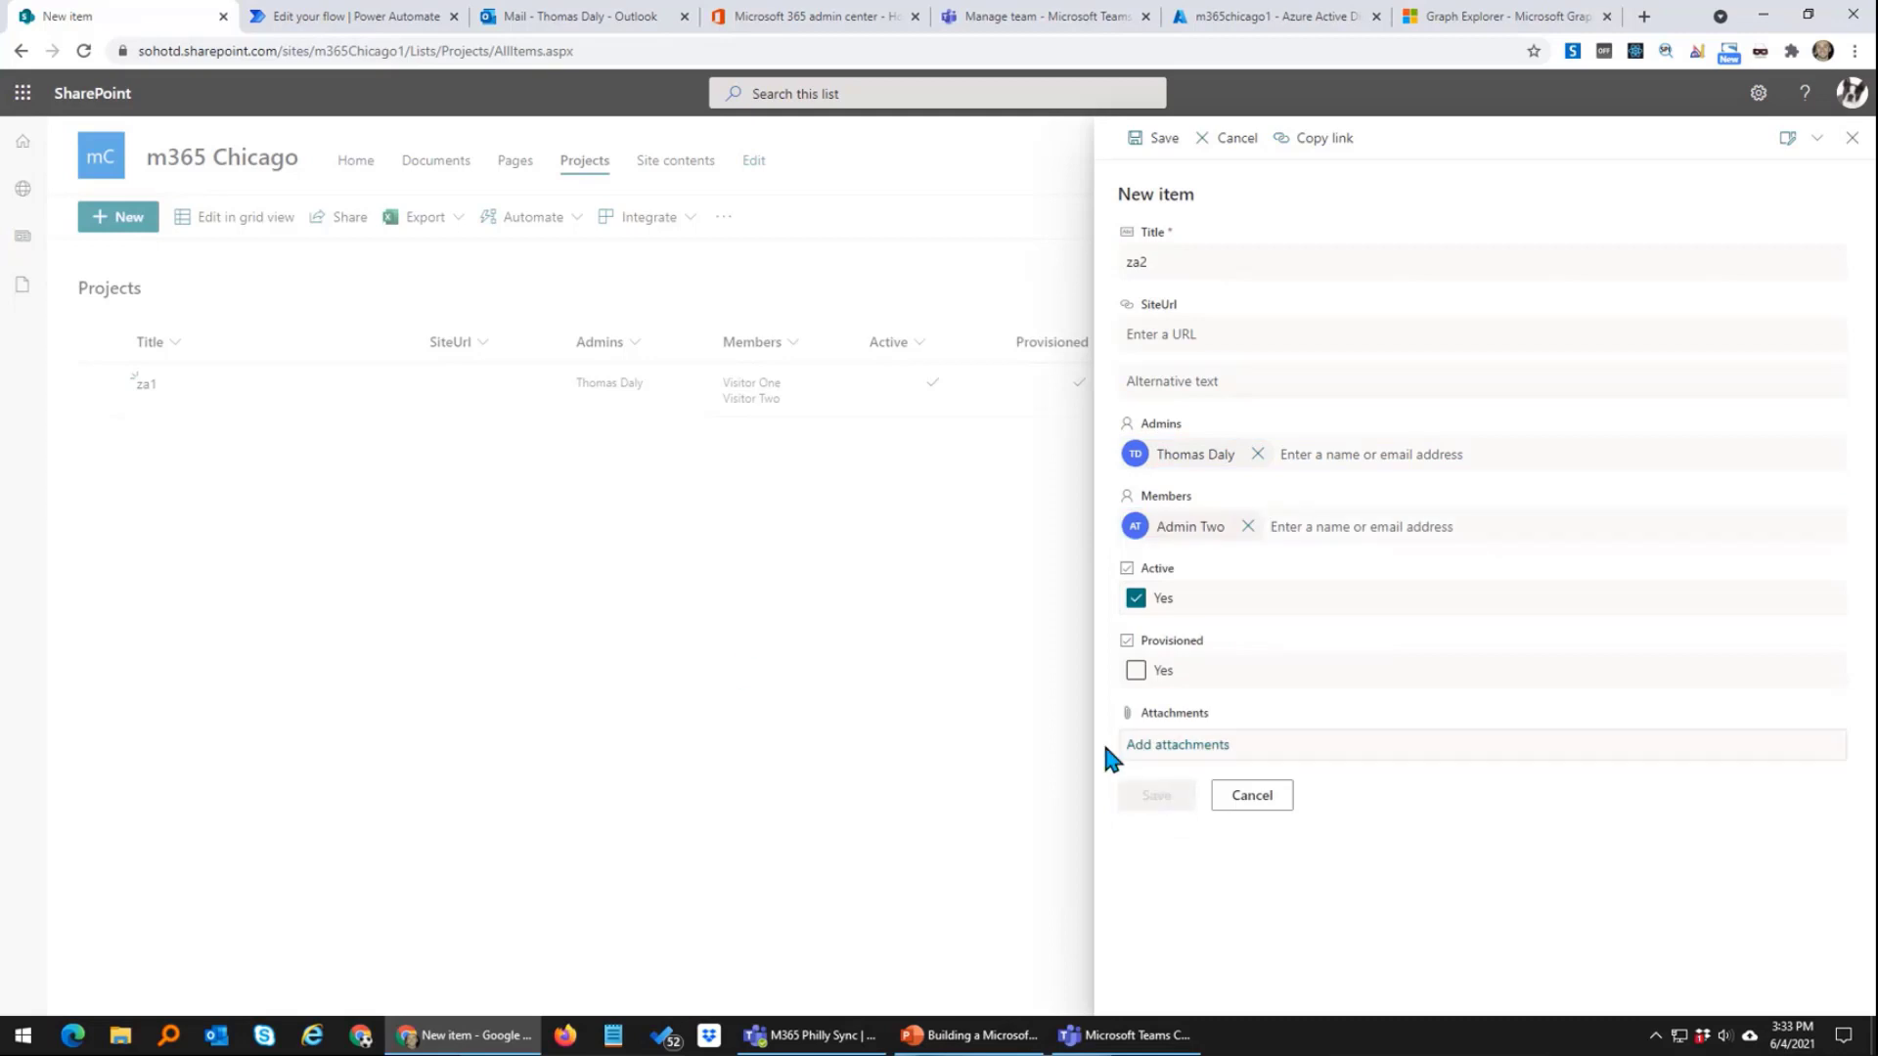
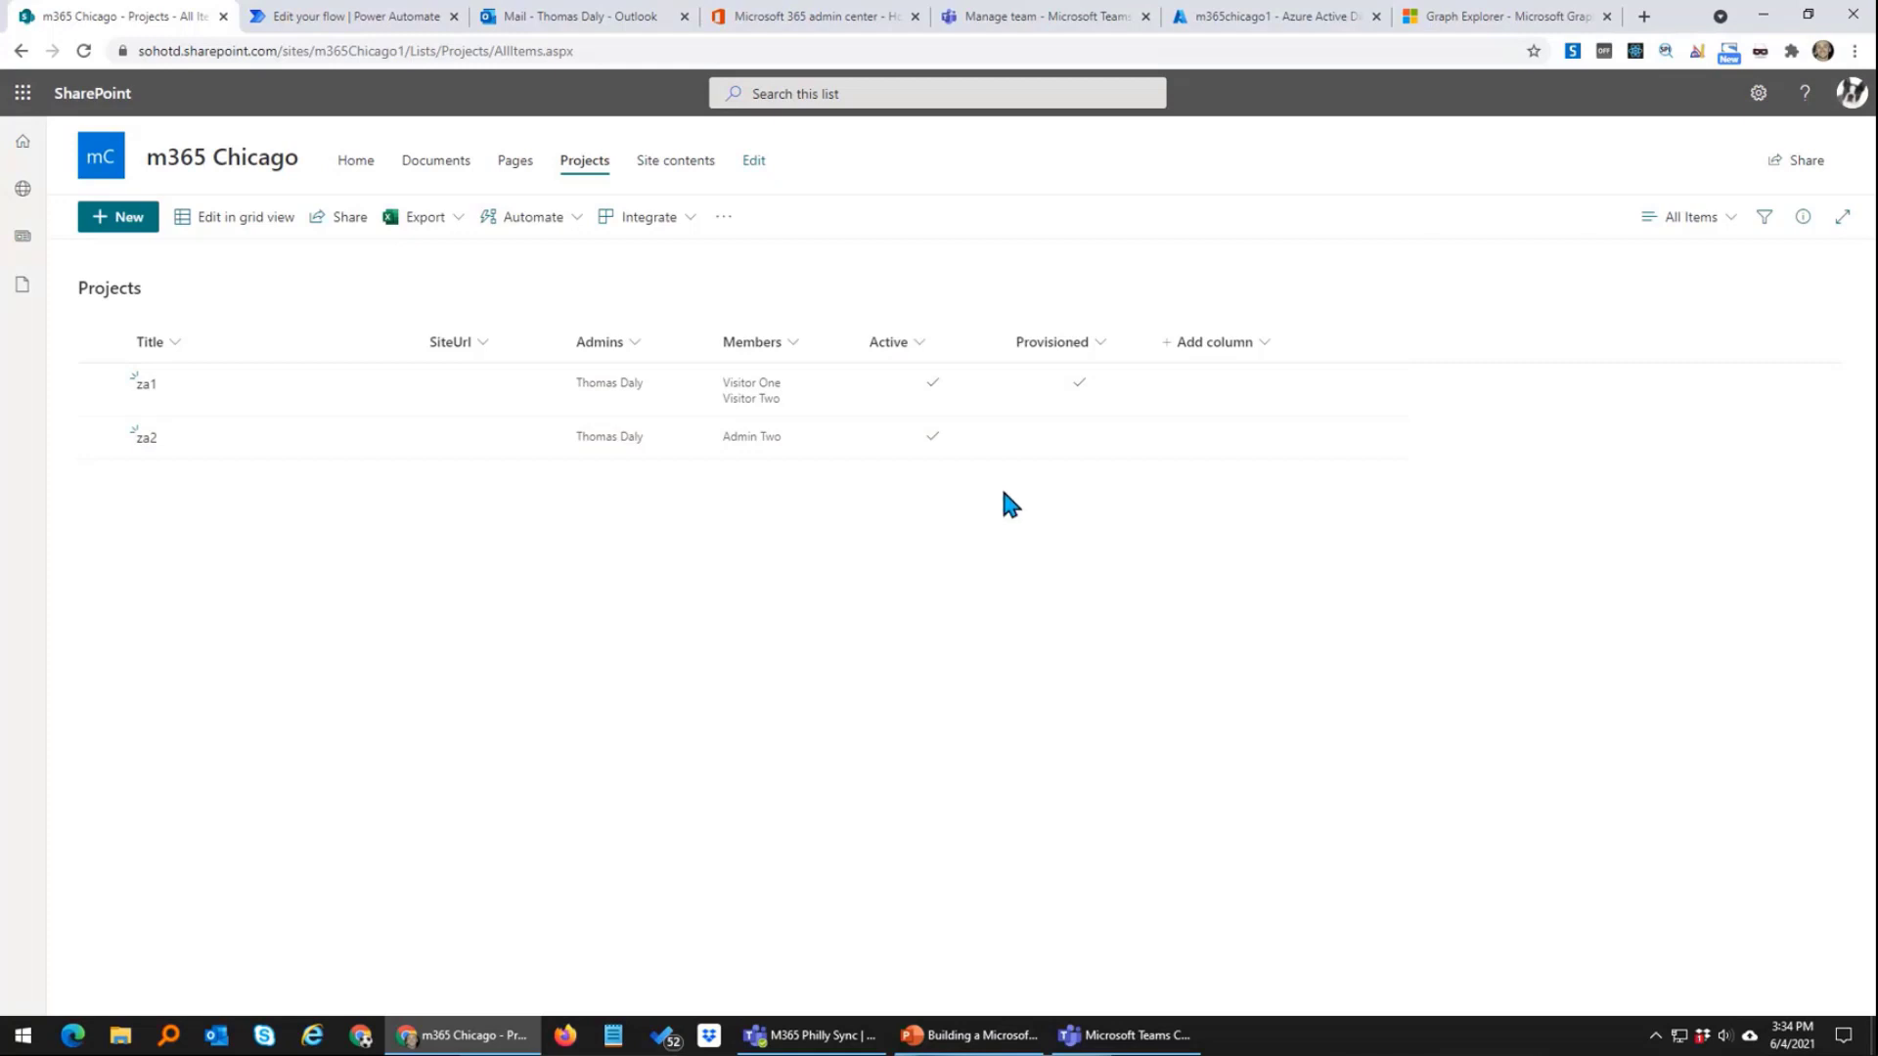
Step: Check the flow's Update item settings, the za1 team in Teams admin center and the refreshed Projects list for provisioning progress
{"action": "left_click", "coordinate": [367, 17]}
{"action": "scroll", "coordinate": [1027, 322], "scroll_direction": "up", "scroll_amount": 2}
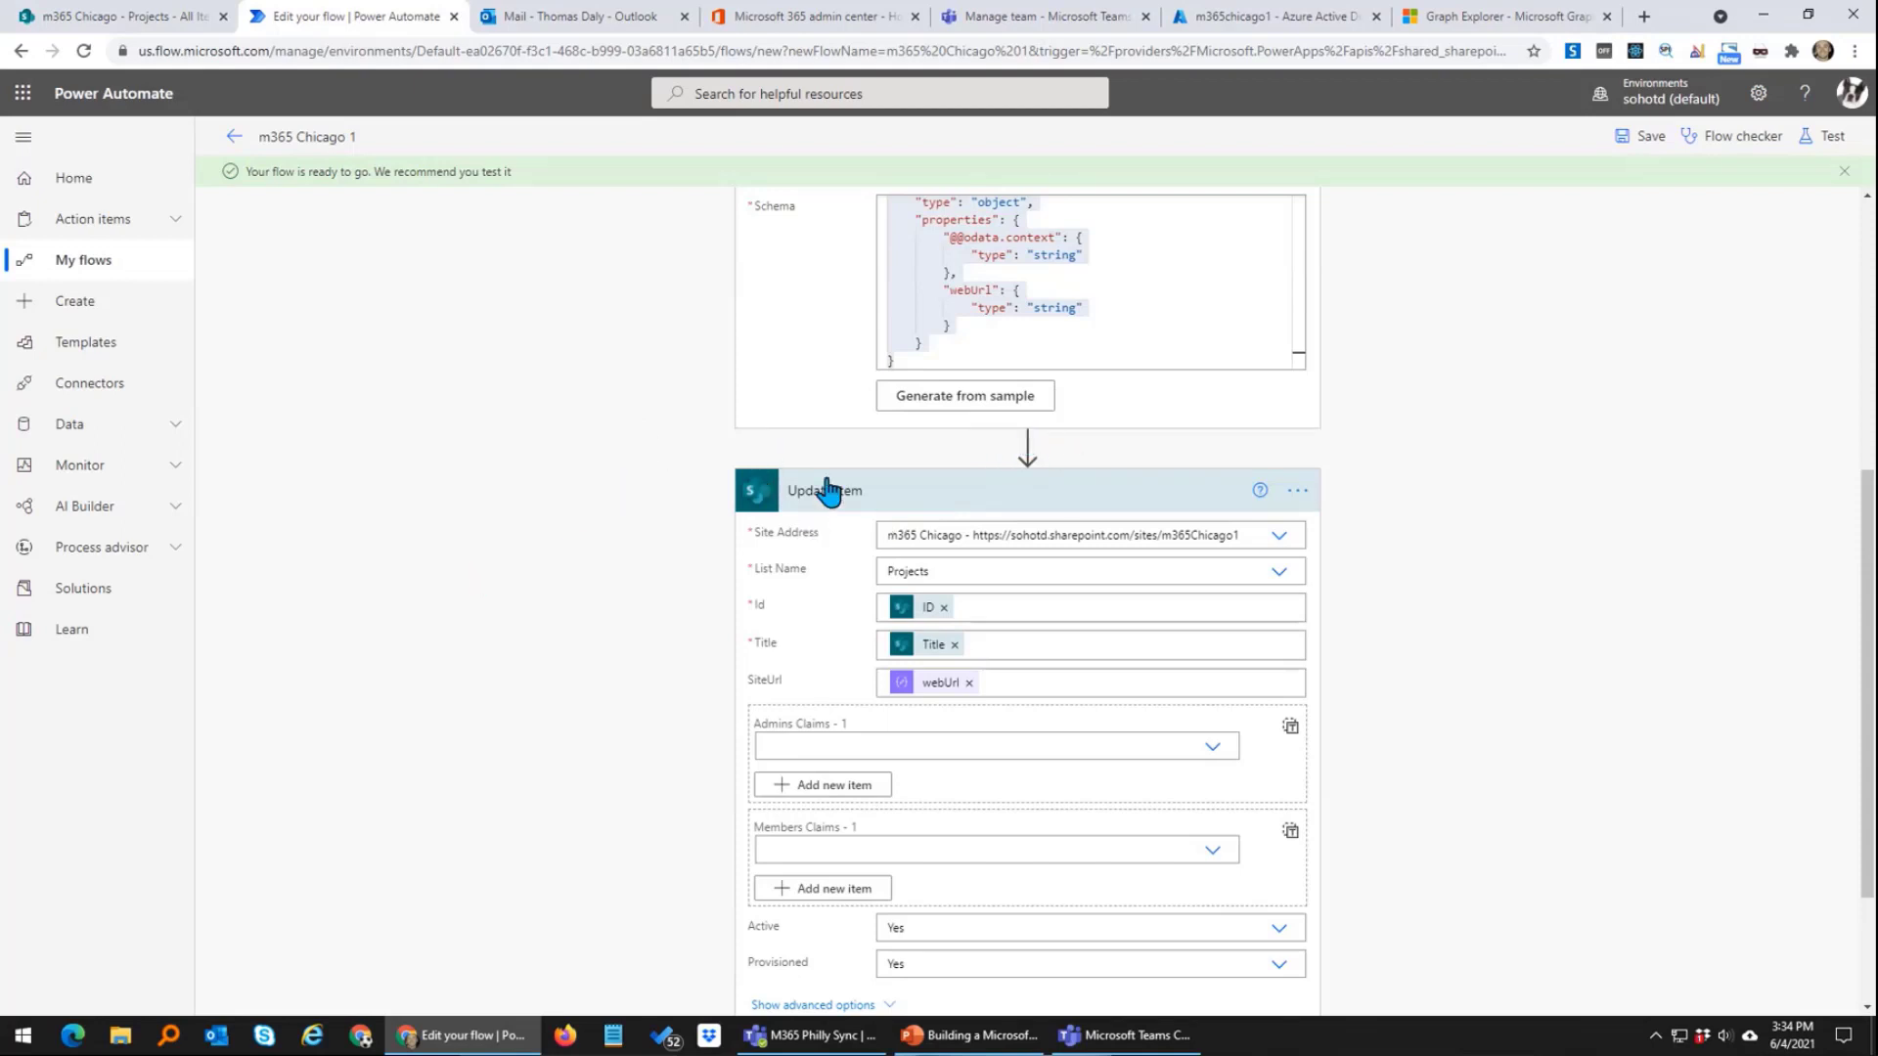
{"action": "left_click", "coordinate": [117, 23]}
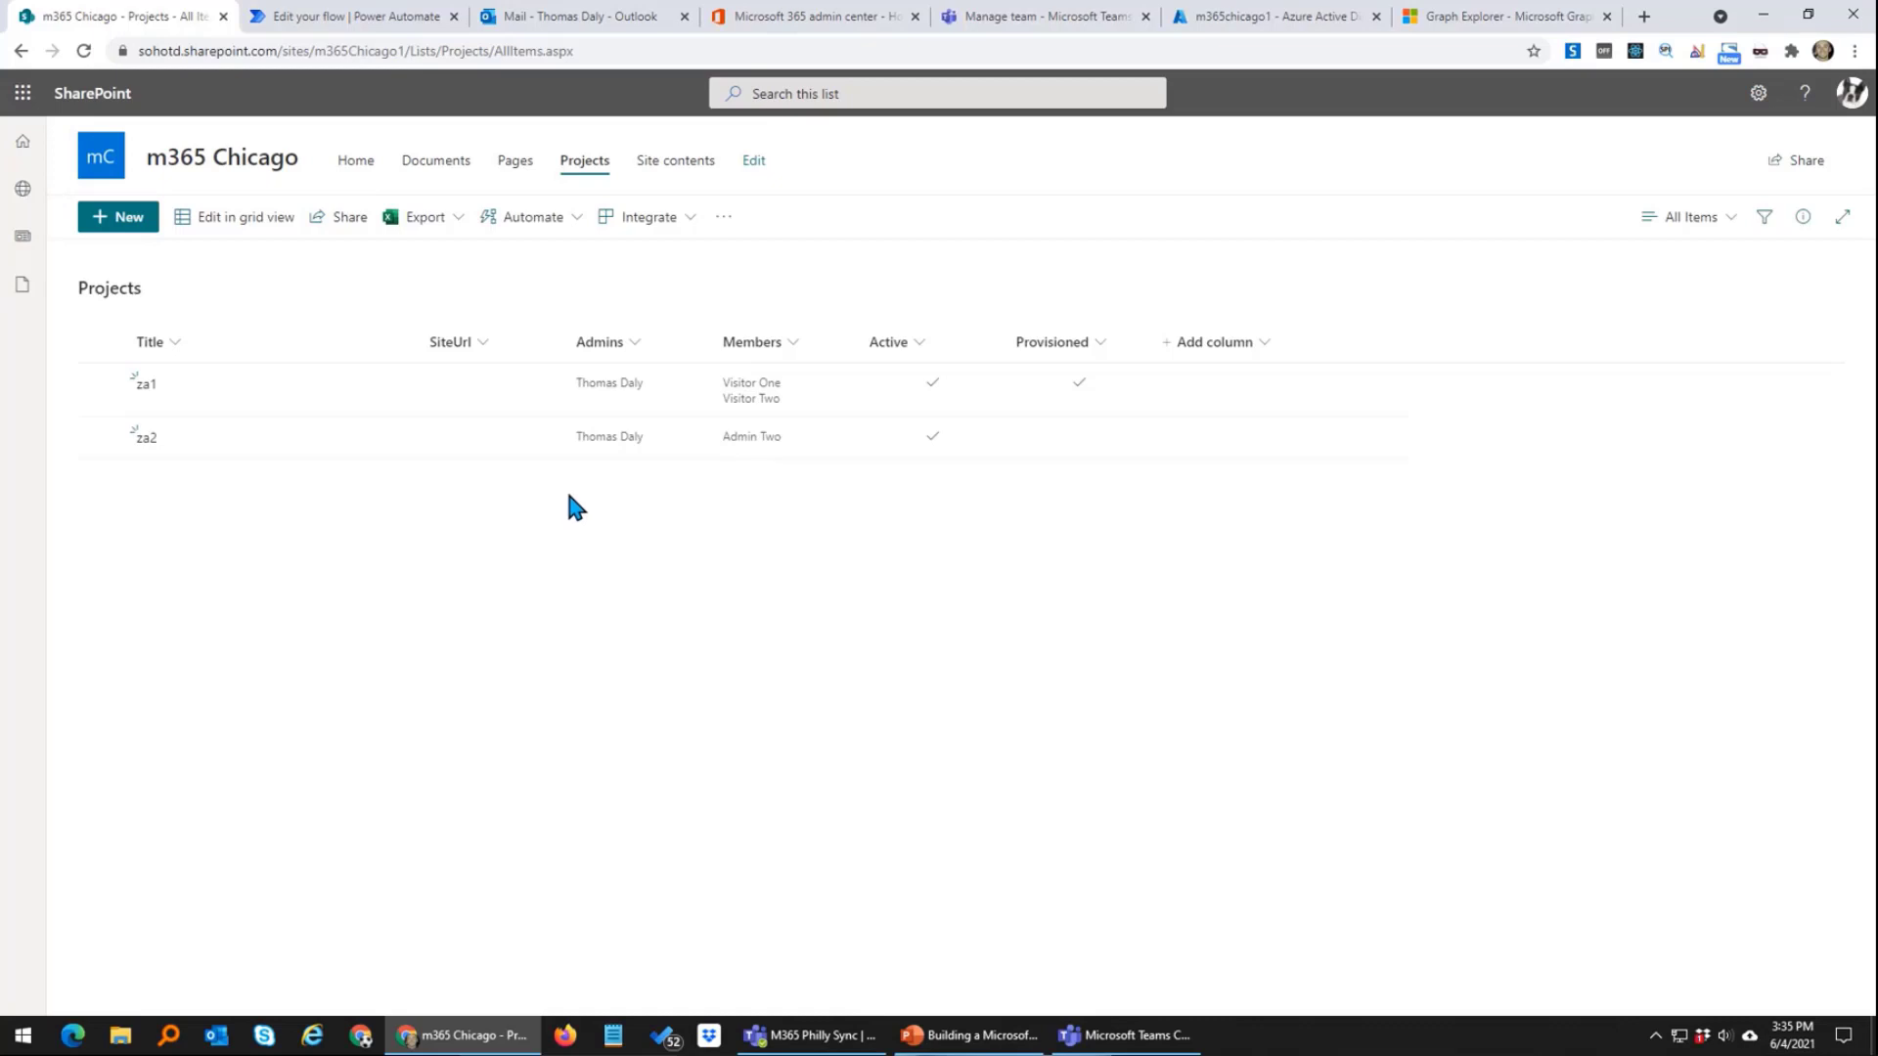
{"action": "left_click", "coordinate": [333, 17]}
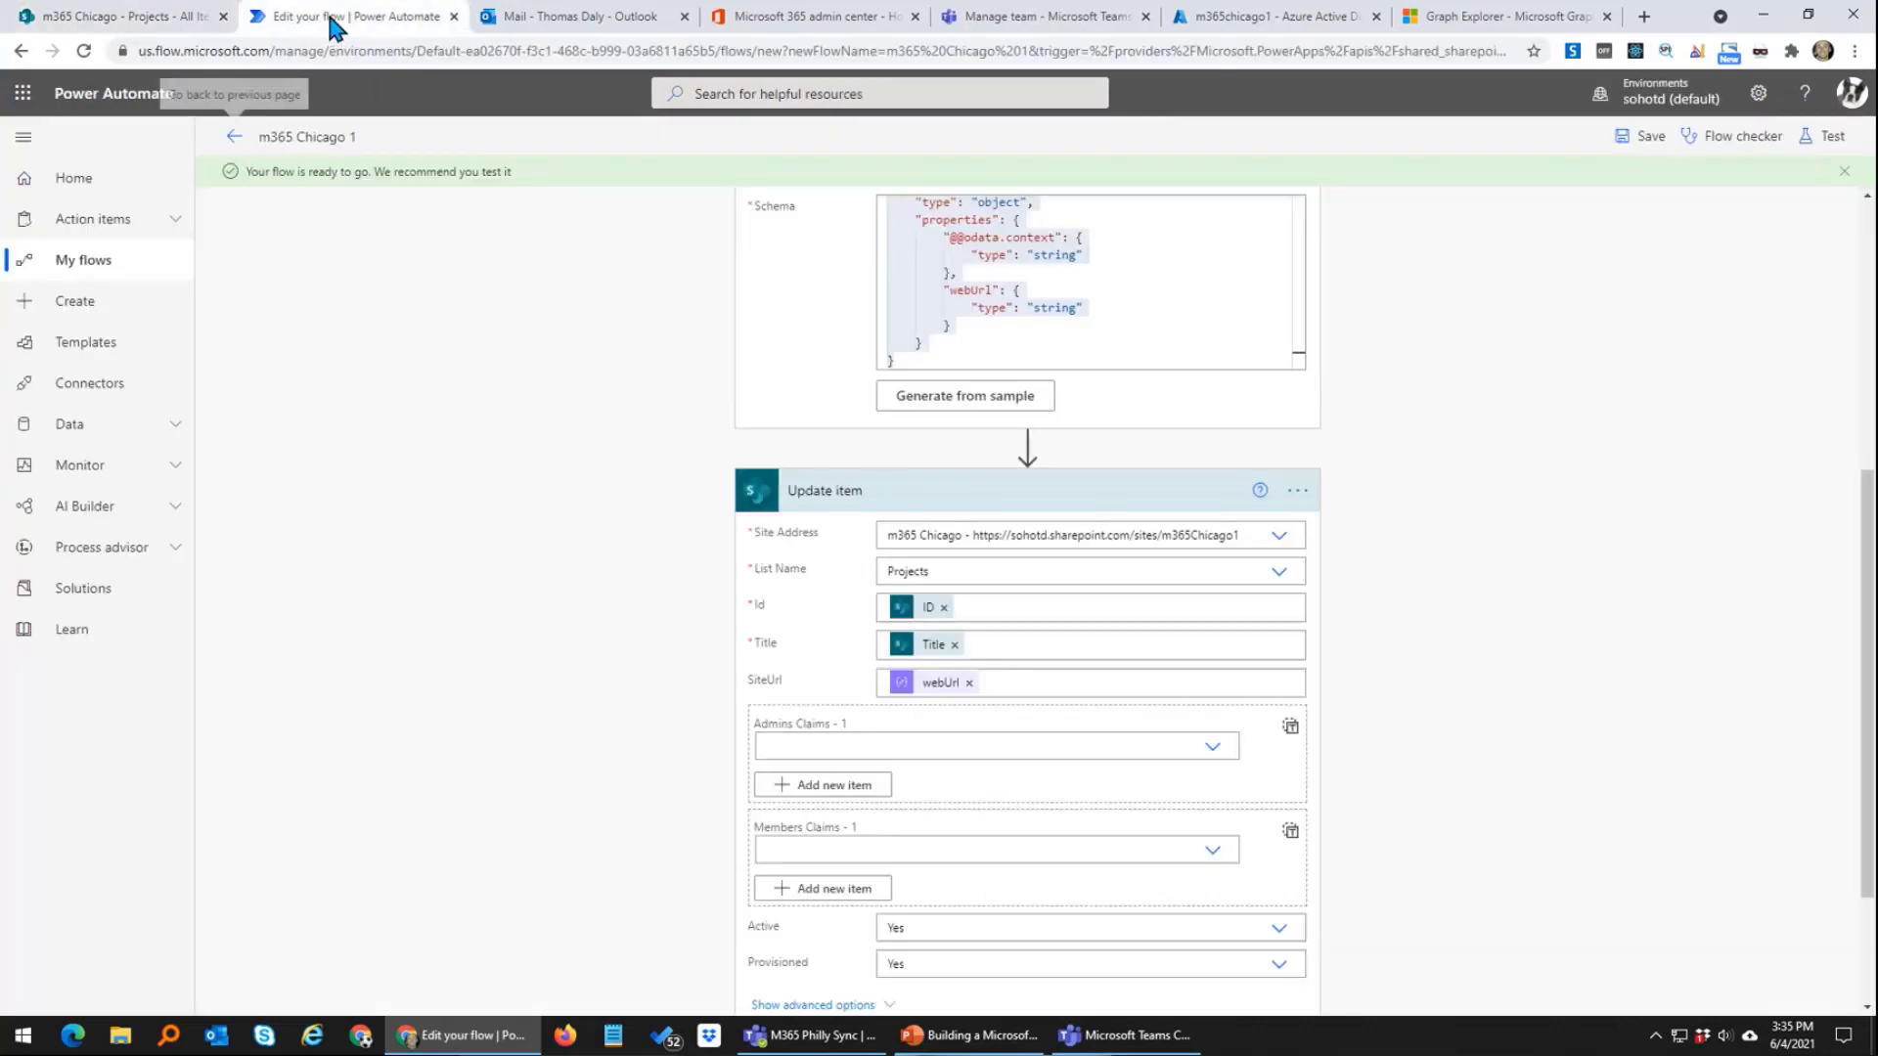
{"action": "left_click", "coordinate": [117, 15]}
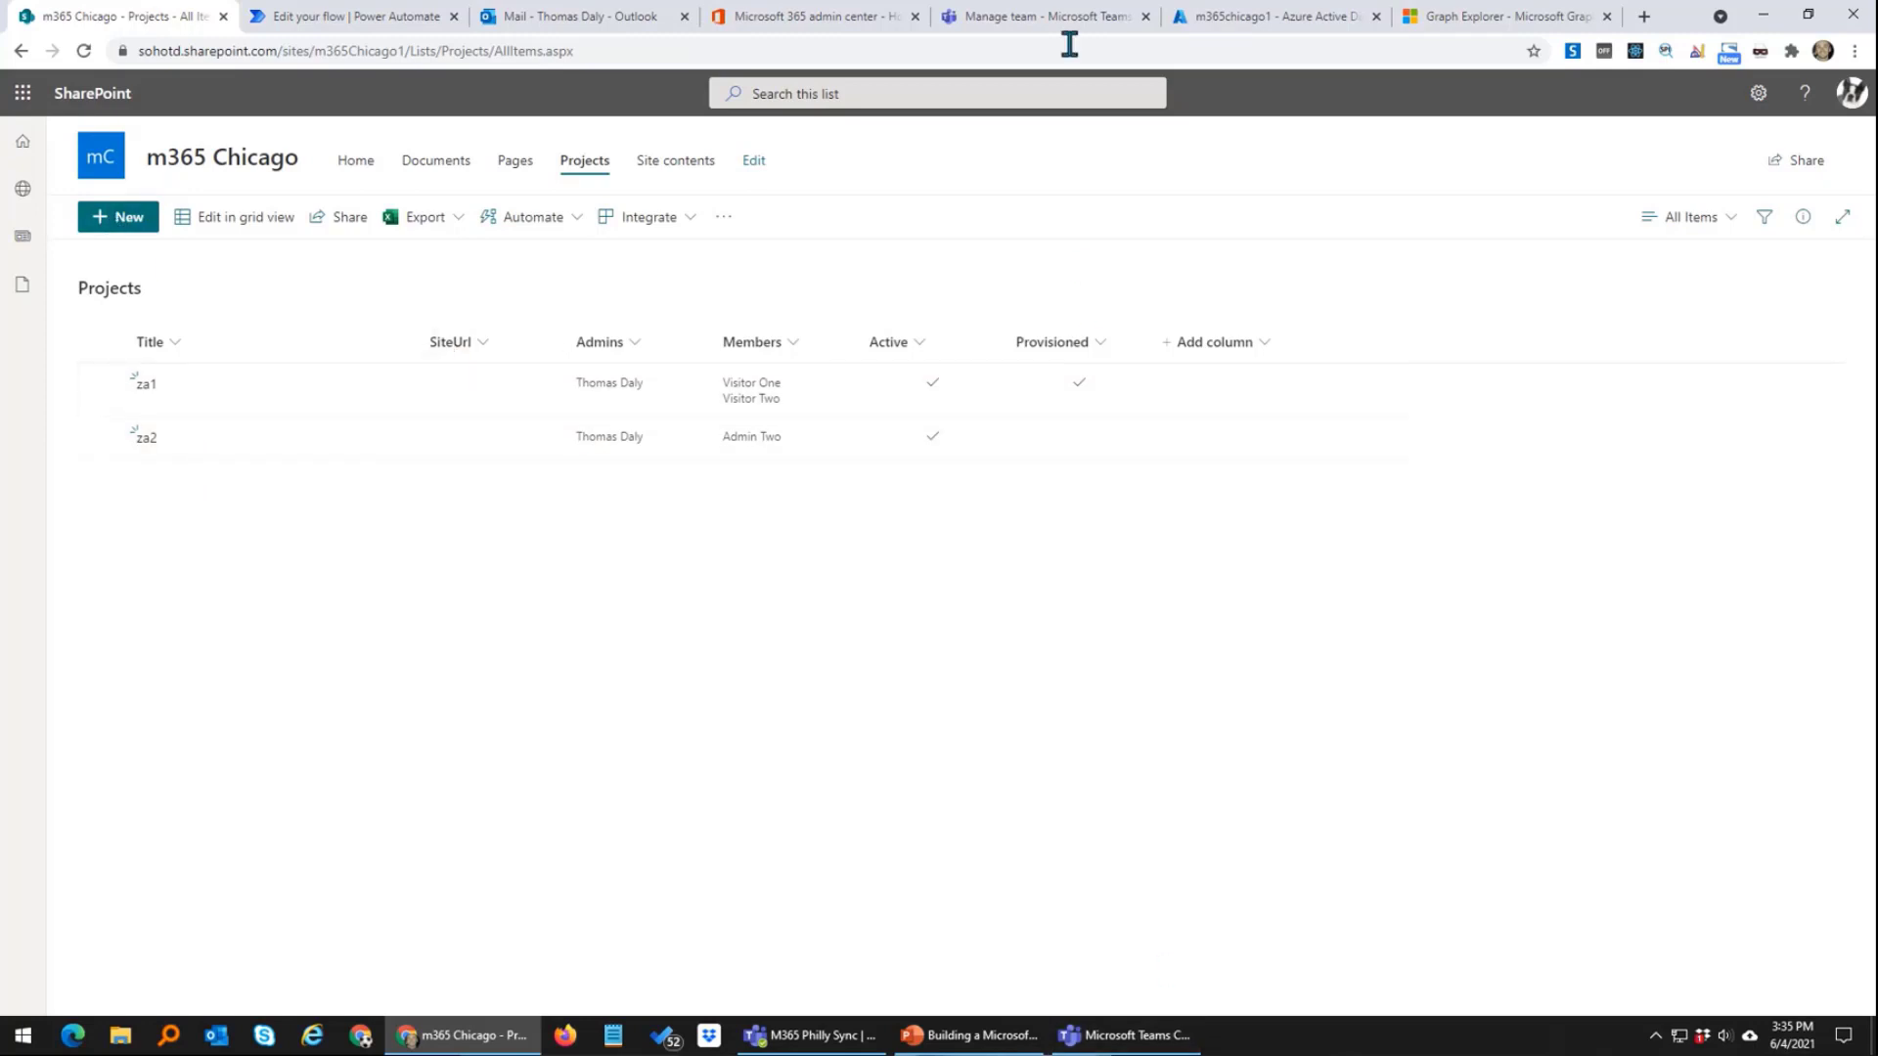
{"action": "left_click", "coordinate": [1050, 14]}
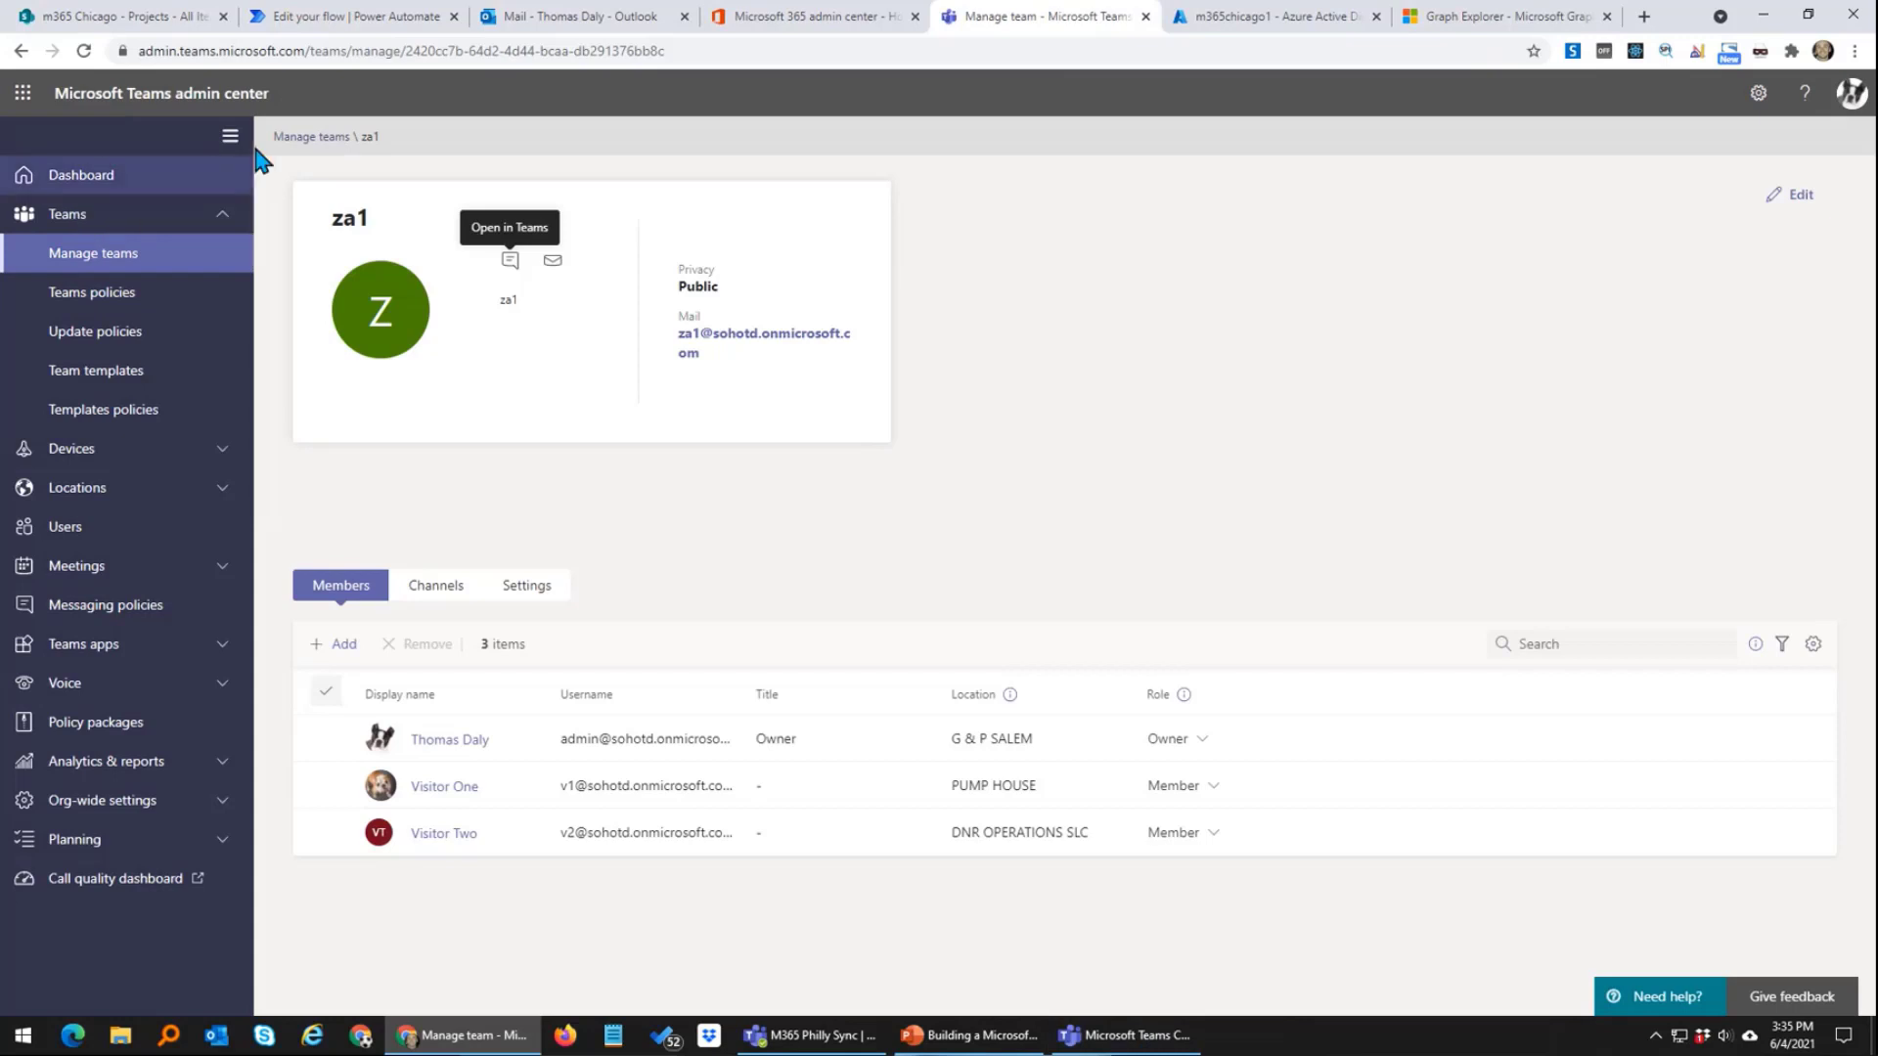
{"action": "left_click", "coordinate": [173, 19]}
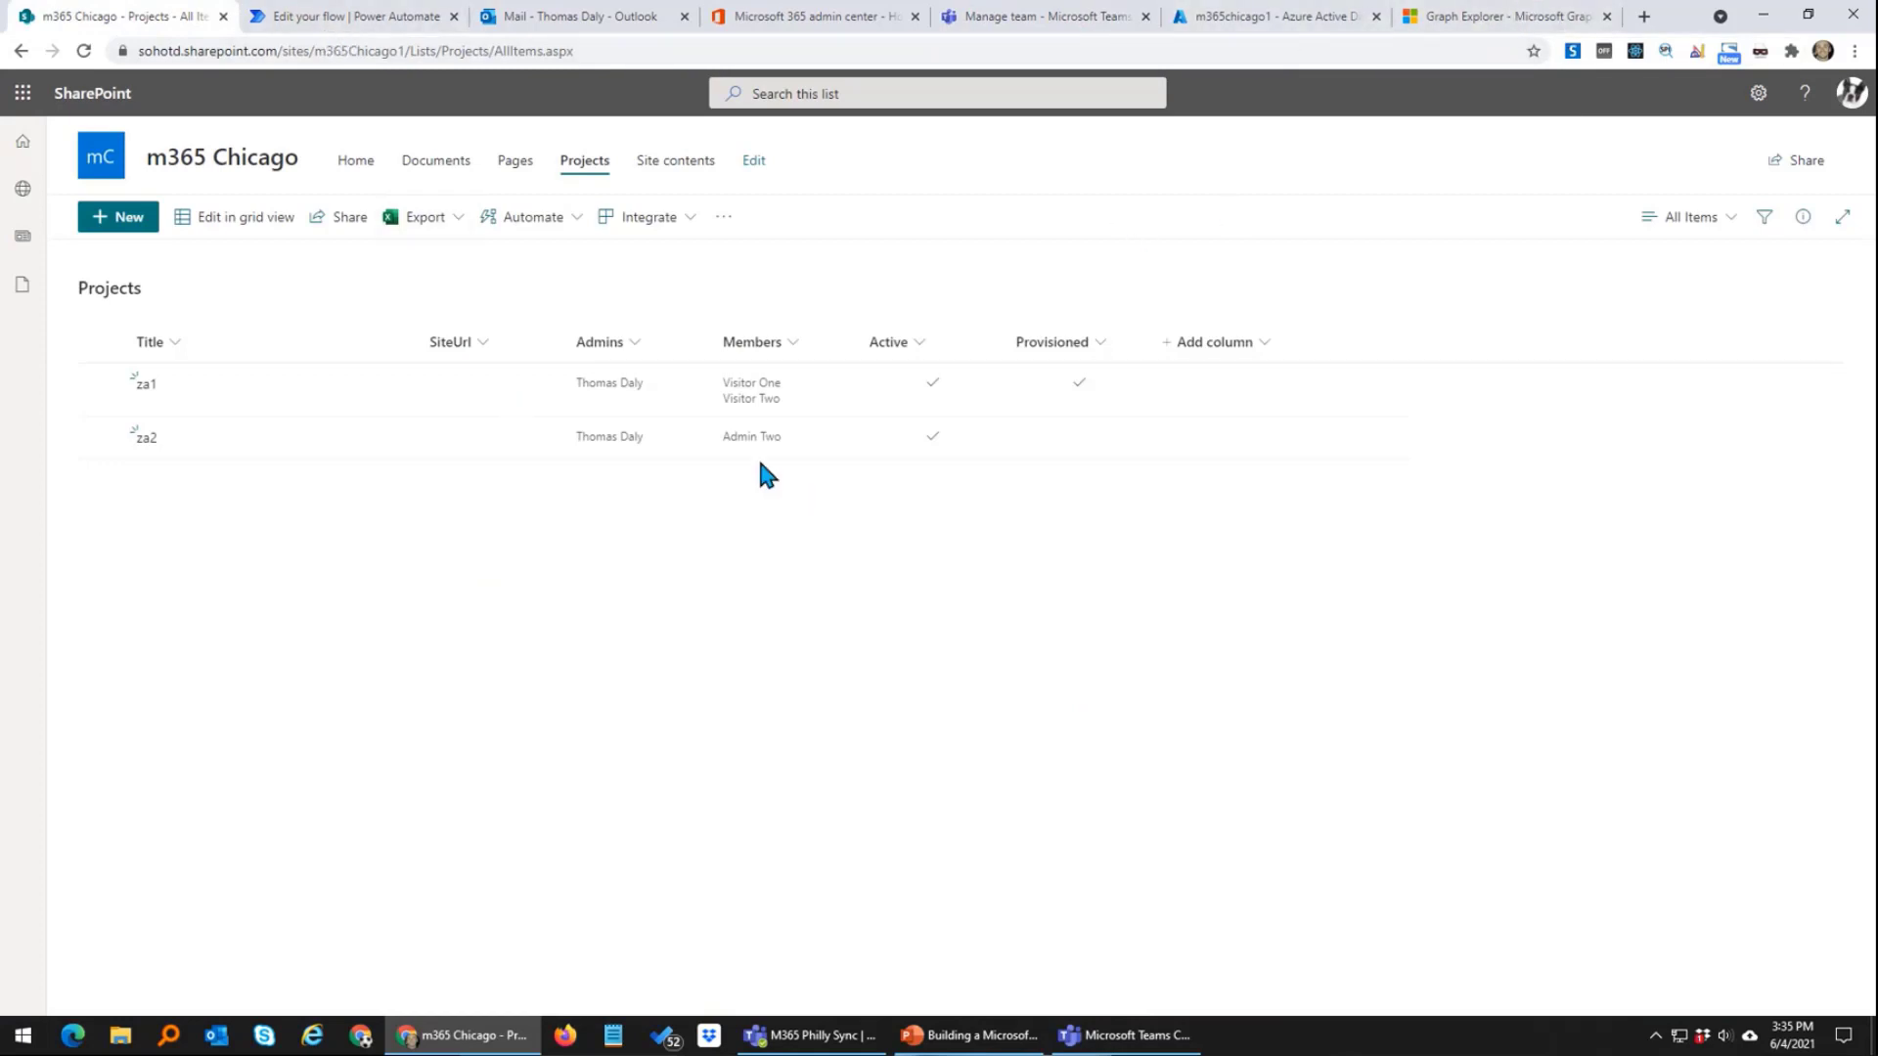
{"action": "key", "text": "F5"}
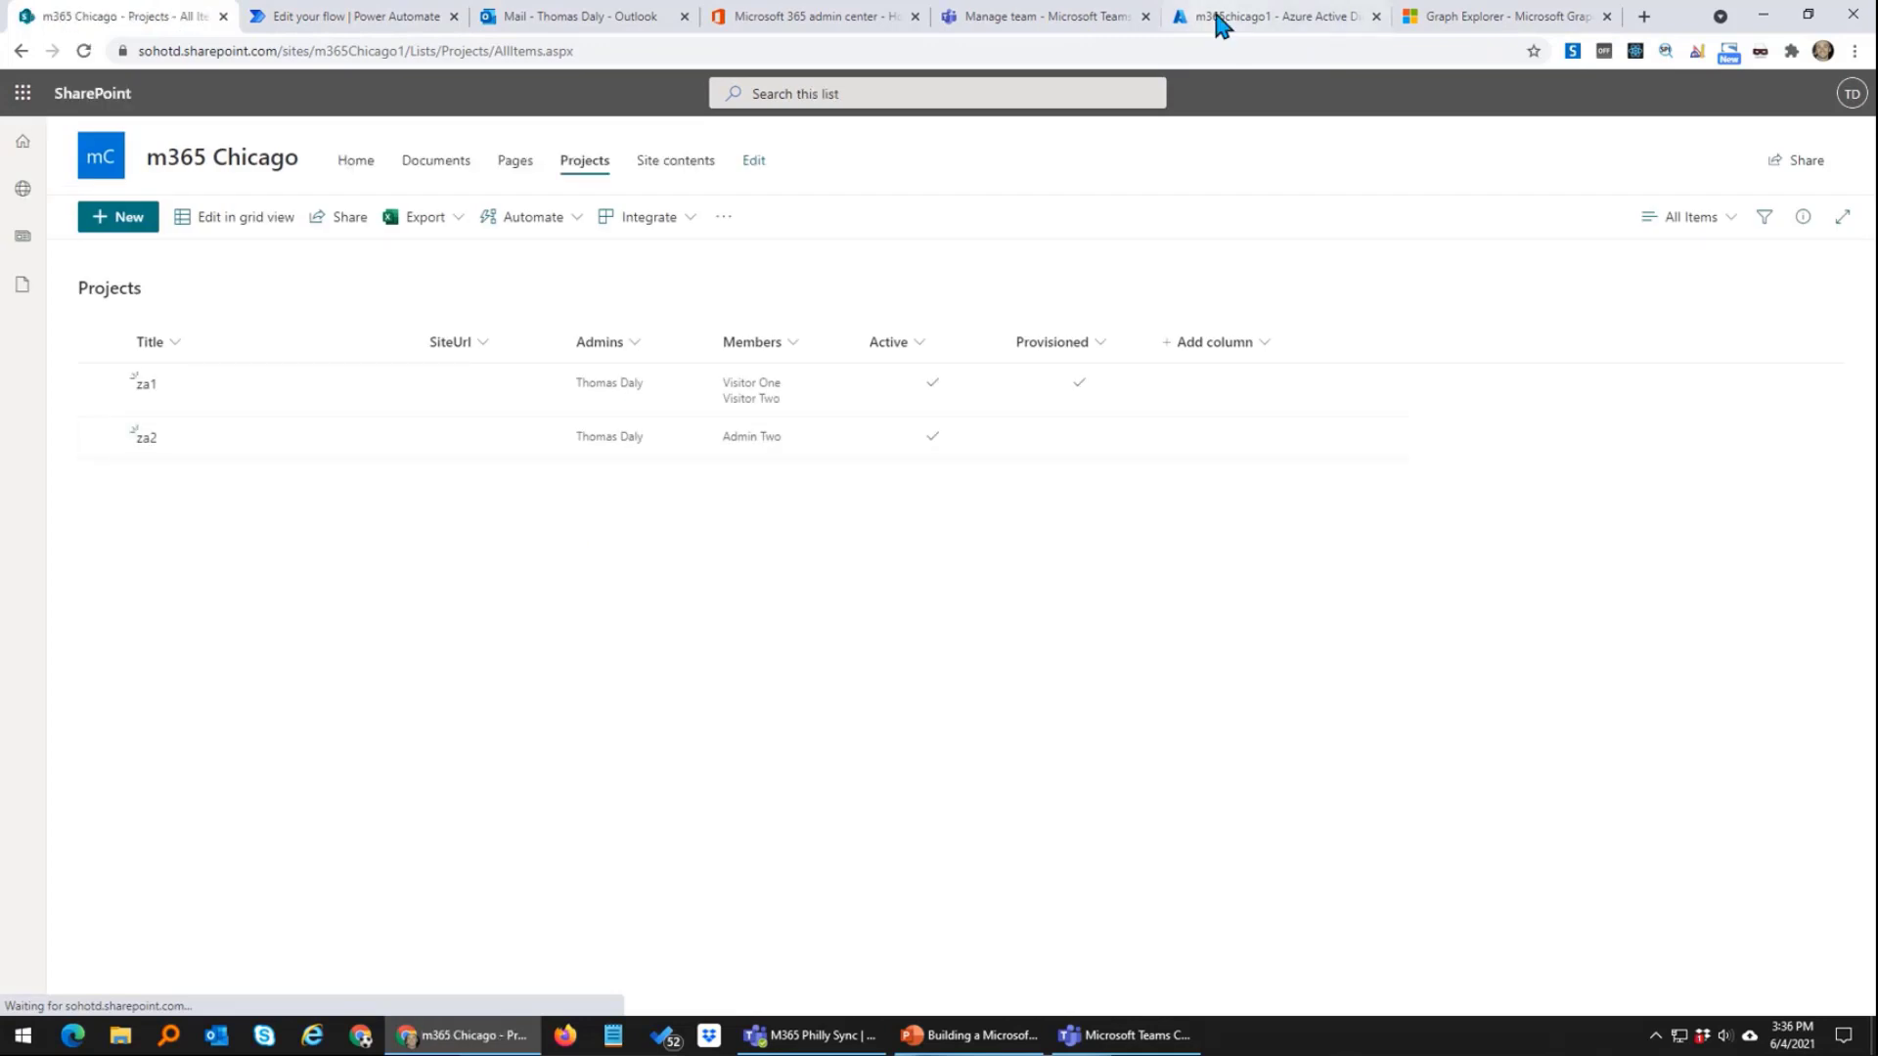
Step: Switch to Power Automate, open the flow's most recent run and examine the HTTP action's inputs, status code and response body
{"action": "left_click", "coordinate": [411, 17]}
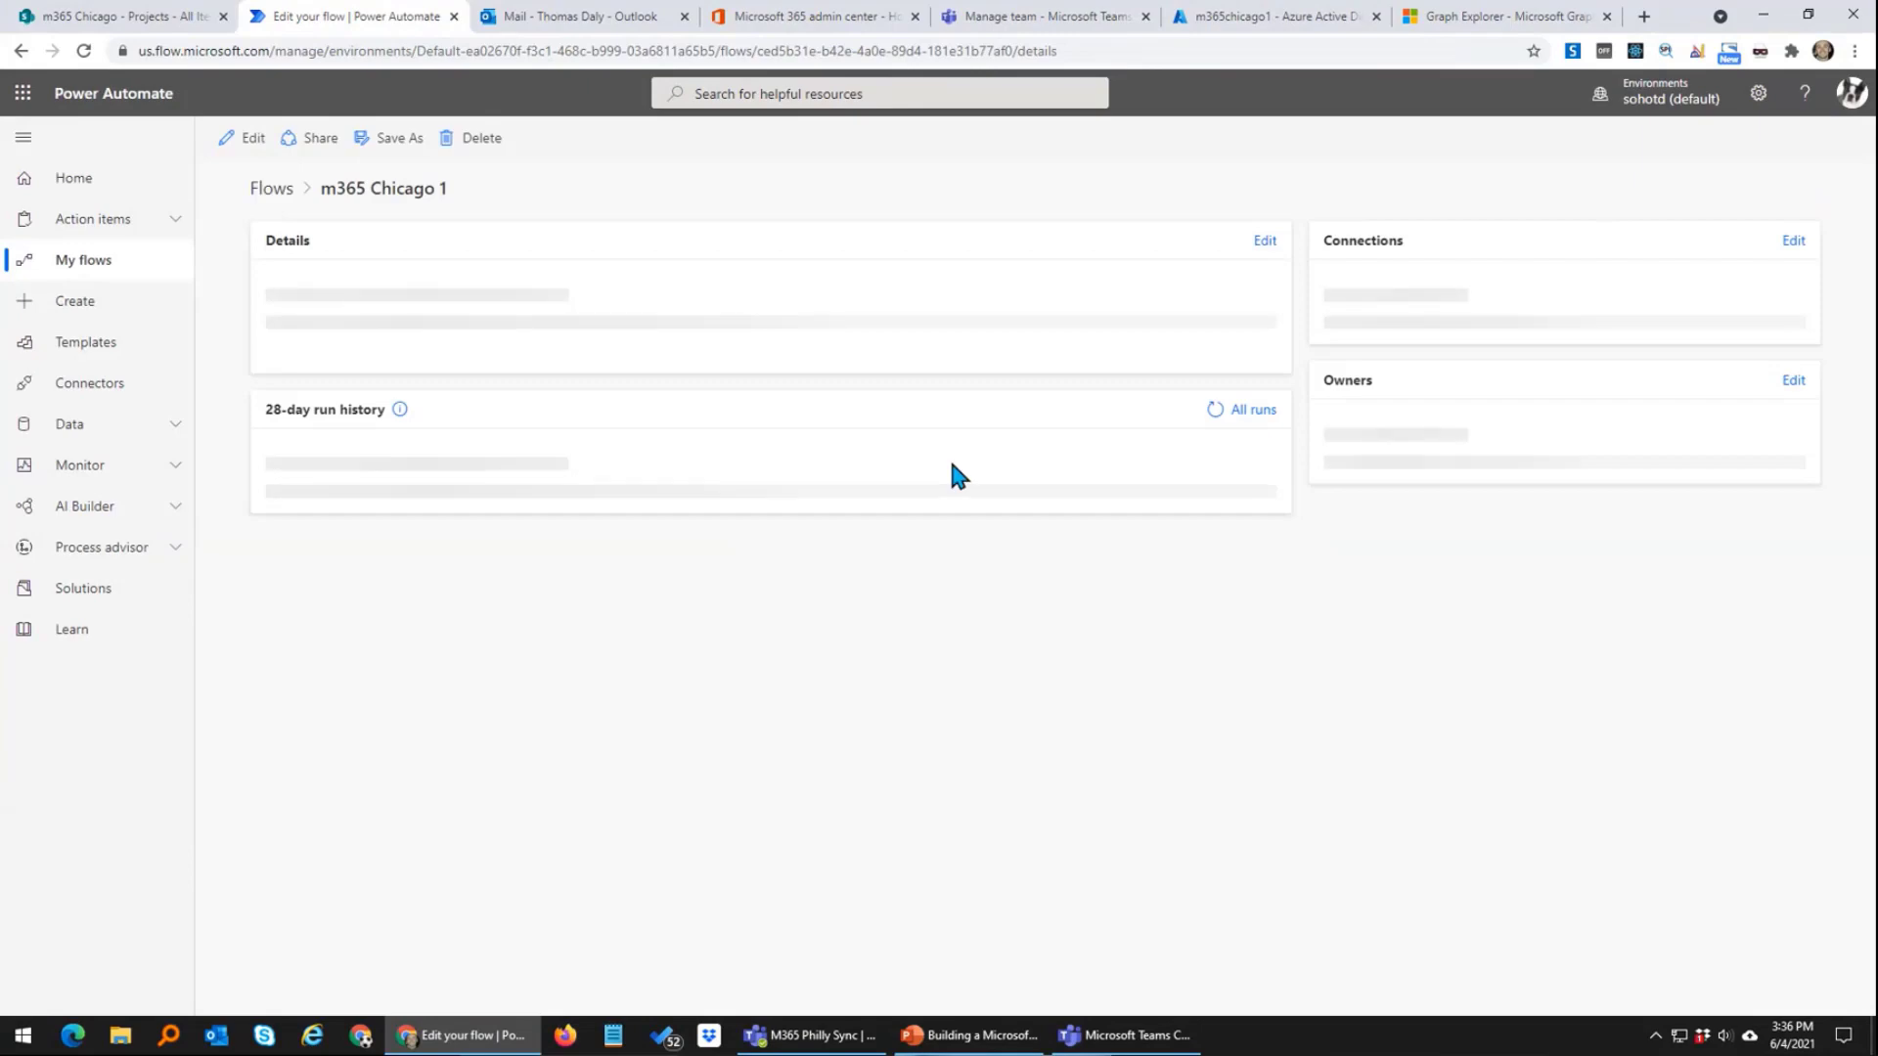
{"action": "left_click", "coordinate": [453, 732]}
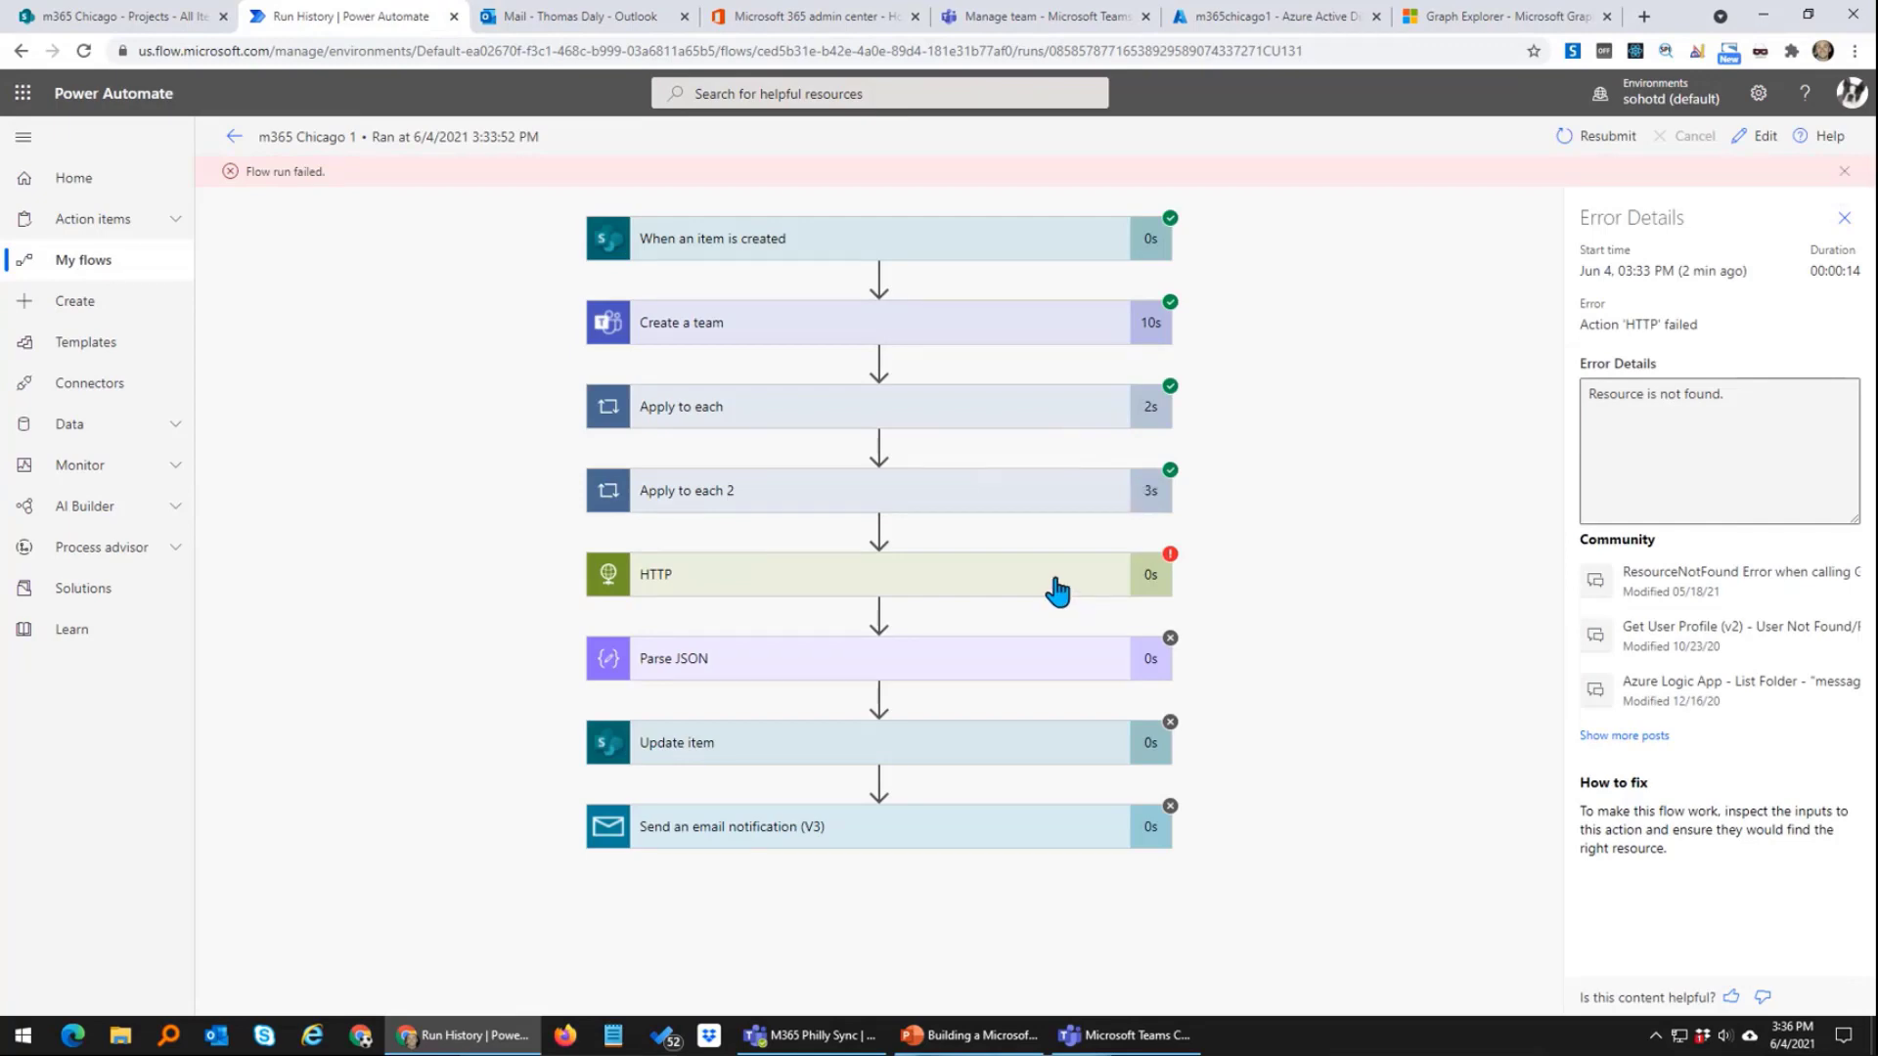
{"action": "left_click", "coordinate": [1060, 593]}
{"action": "scroll", "coordinate": [974, 685], "scroll_direction": "down", "scroll_amount": 2}
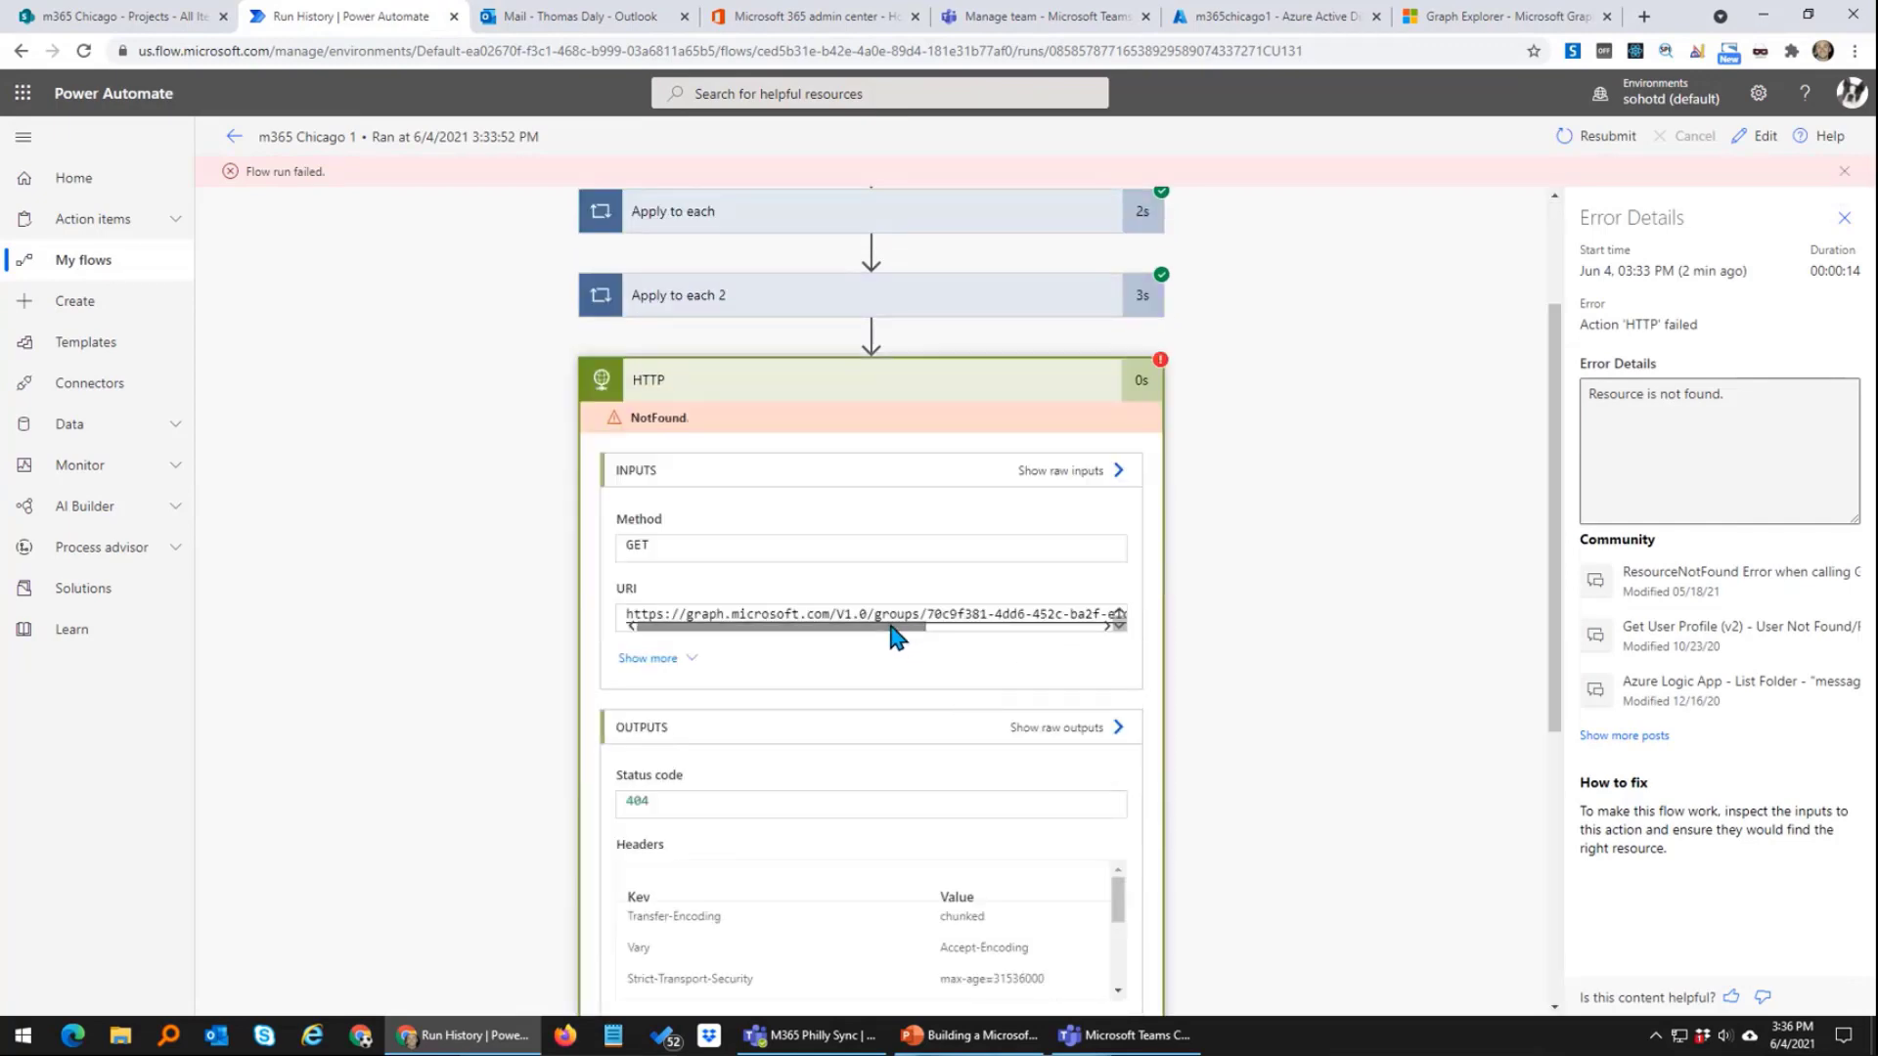
{"action": "scroll", "coordinate": [940, 641], "scroll_direction": "down", "scroll_amount": 3}
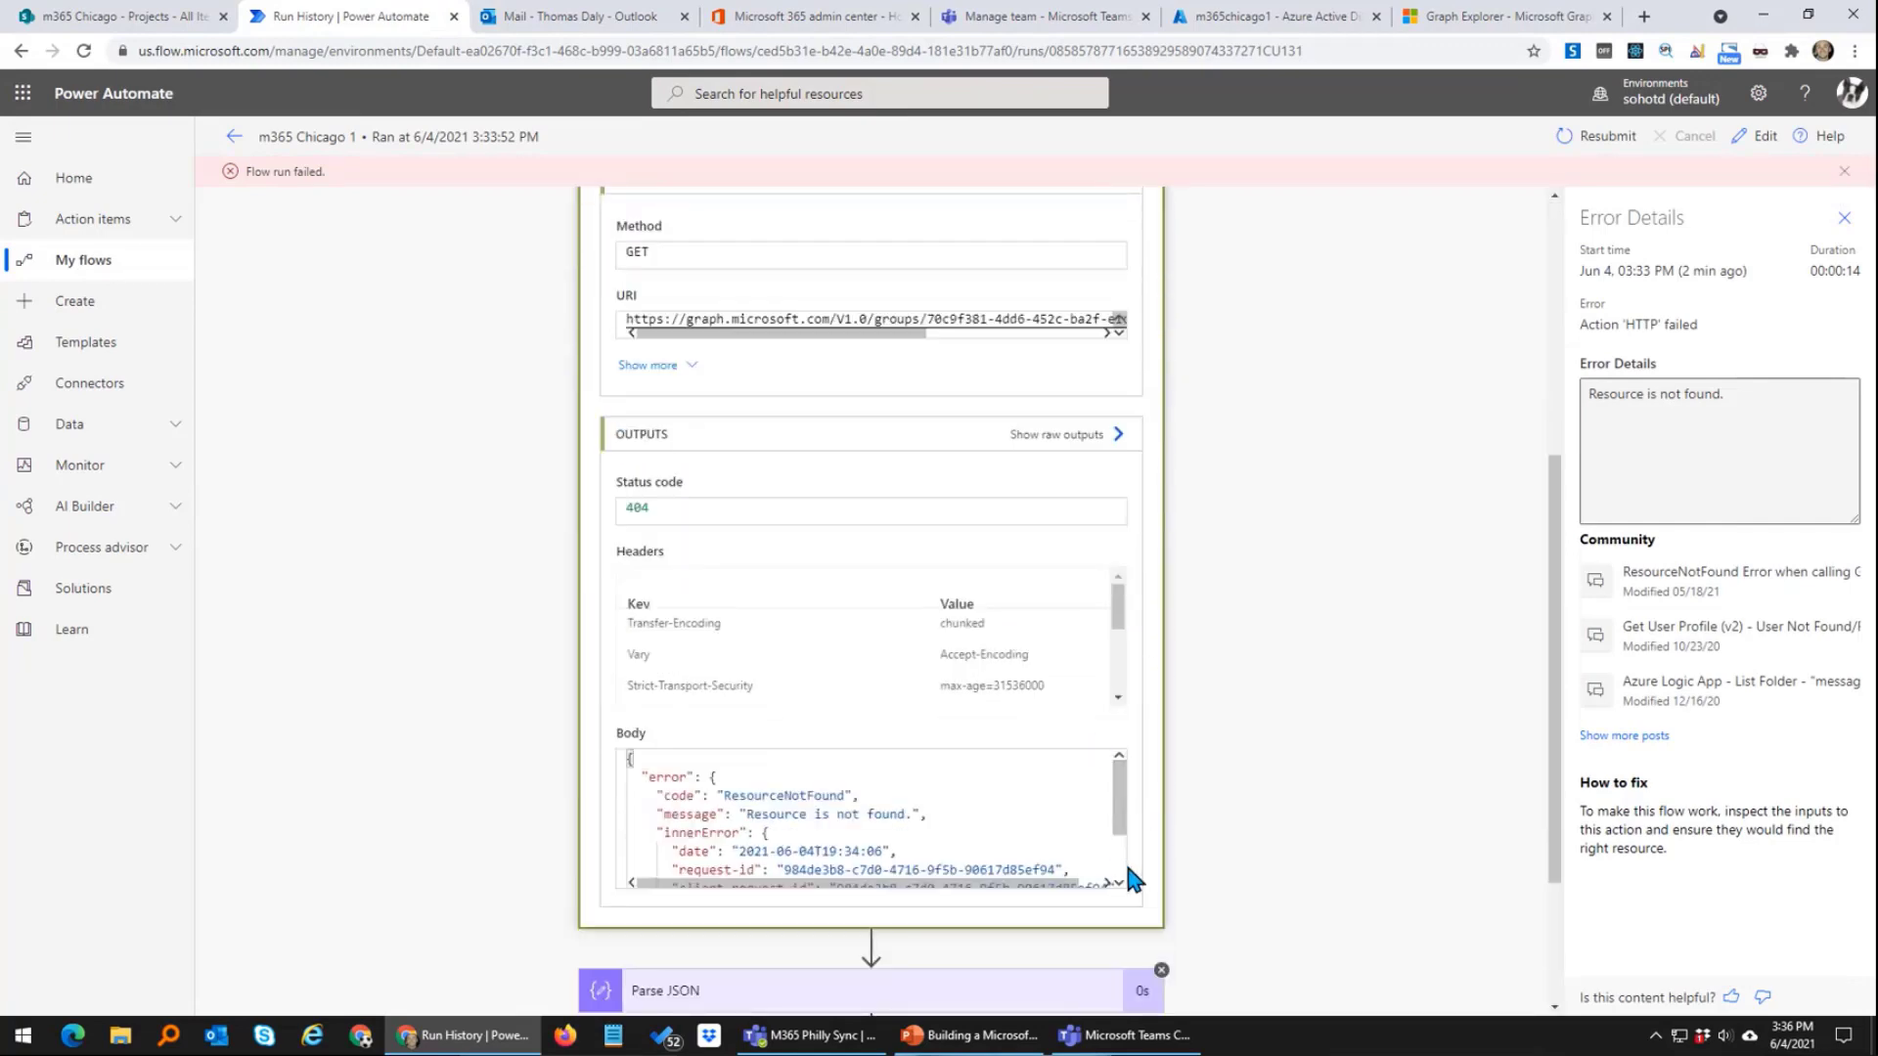
{"action": "scroll", "coordinate": [1124, 859], "scroll_direction": "down", "scroll_amount": 2}
{"action": "scroll", "coordinate": [1235, 773], "scroll_direction": "down", "scroll_amount": 2}
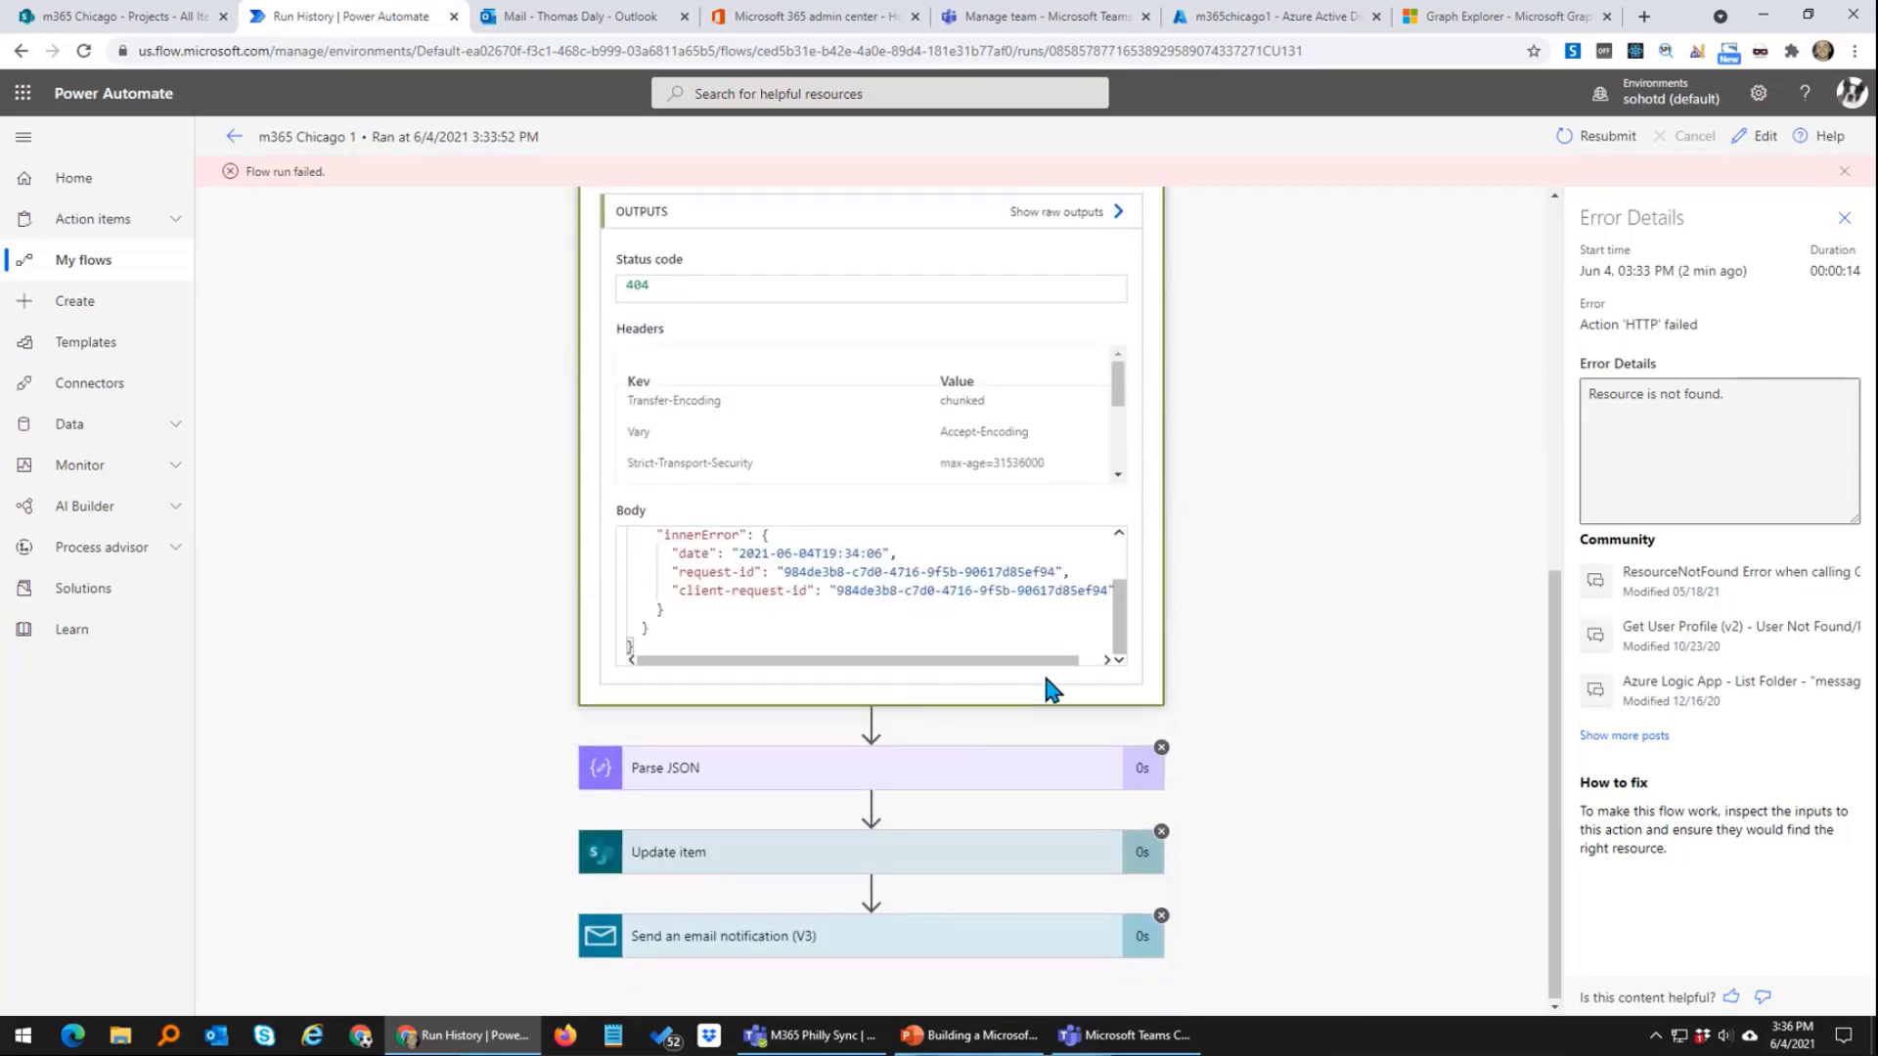
{"action": "scroll", "coordinate": [1042, 667], "scroll_direction": "up", "scroll_amount": 3}
Step: Open the flow for editing and examine the HTTP action's URI and advanced authentication settings
{"action": "left_click", "coordinate": [1759, 136]}
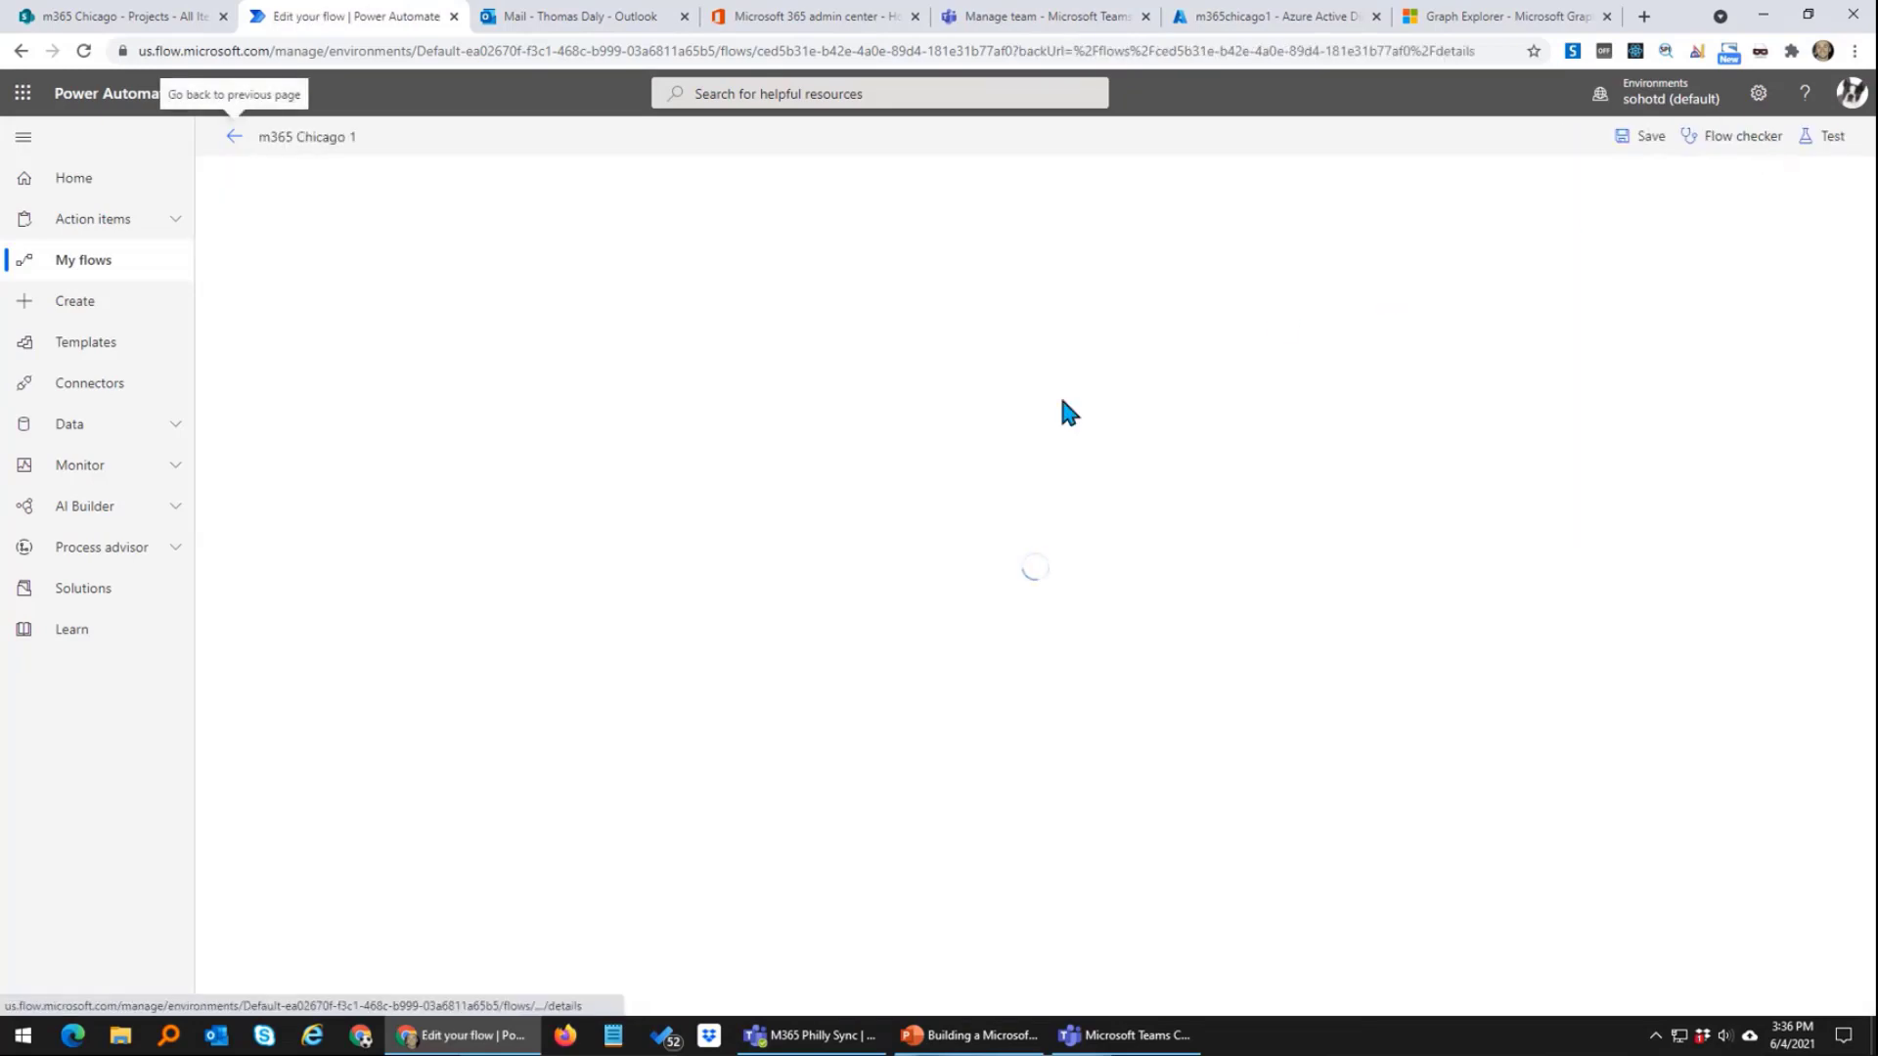
{"action": "left_click", "coordinate": [915, 541]}
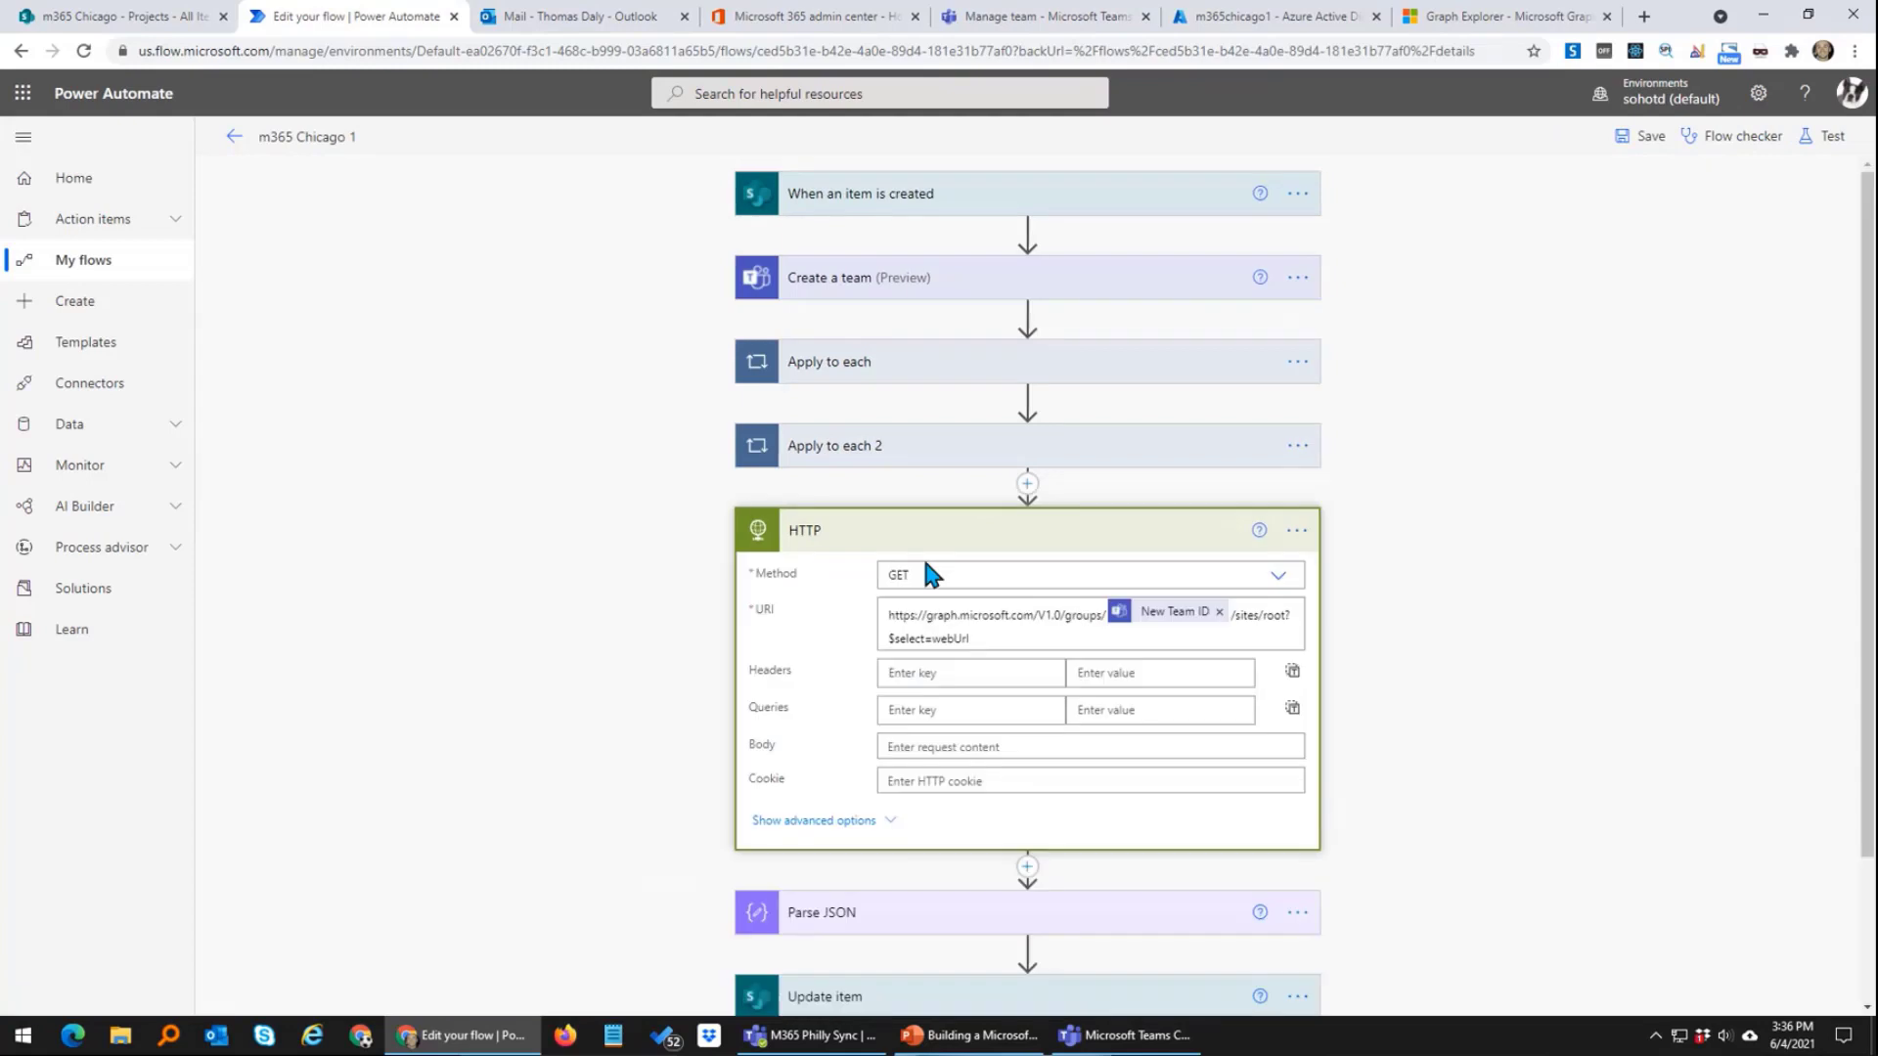
{"action": "left_click", "coordinate": [1017, 641]}
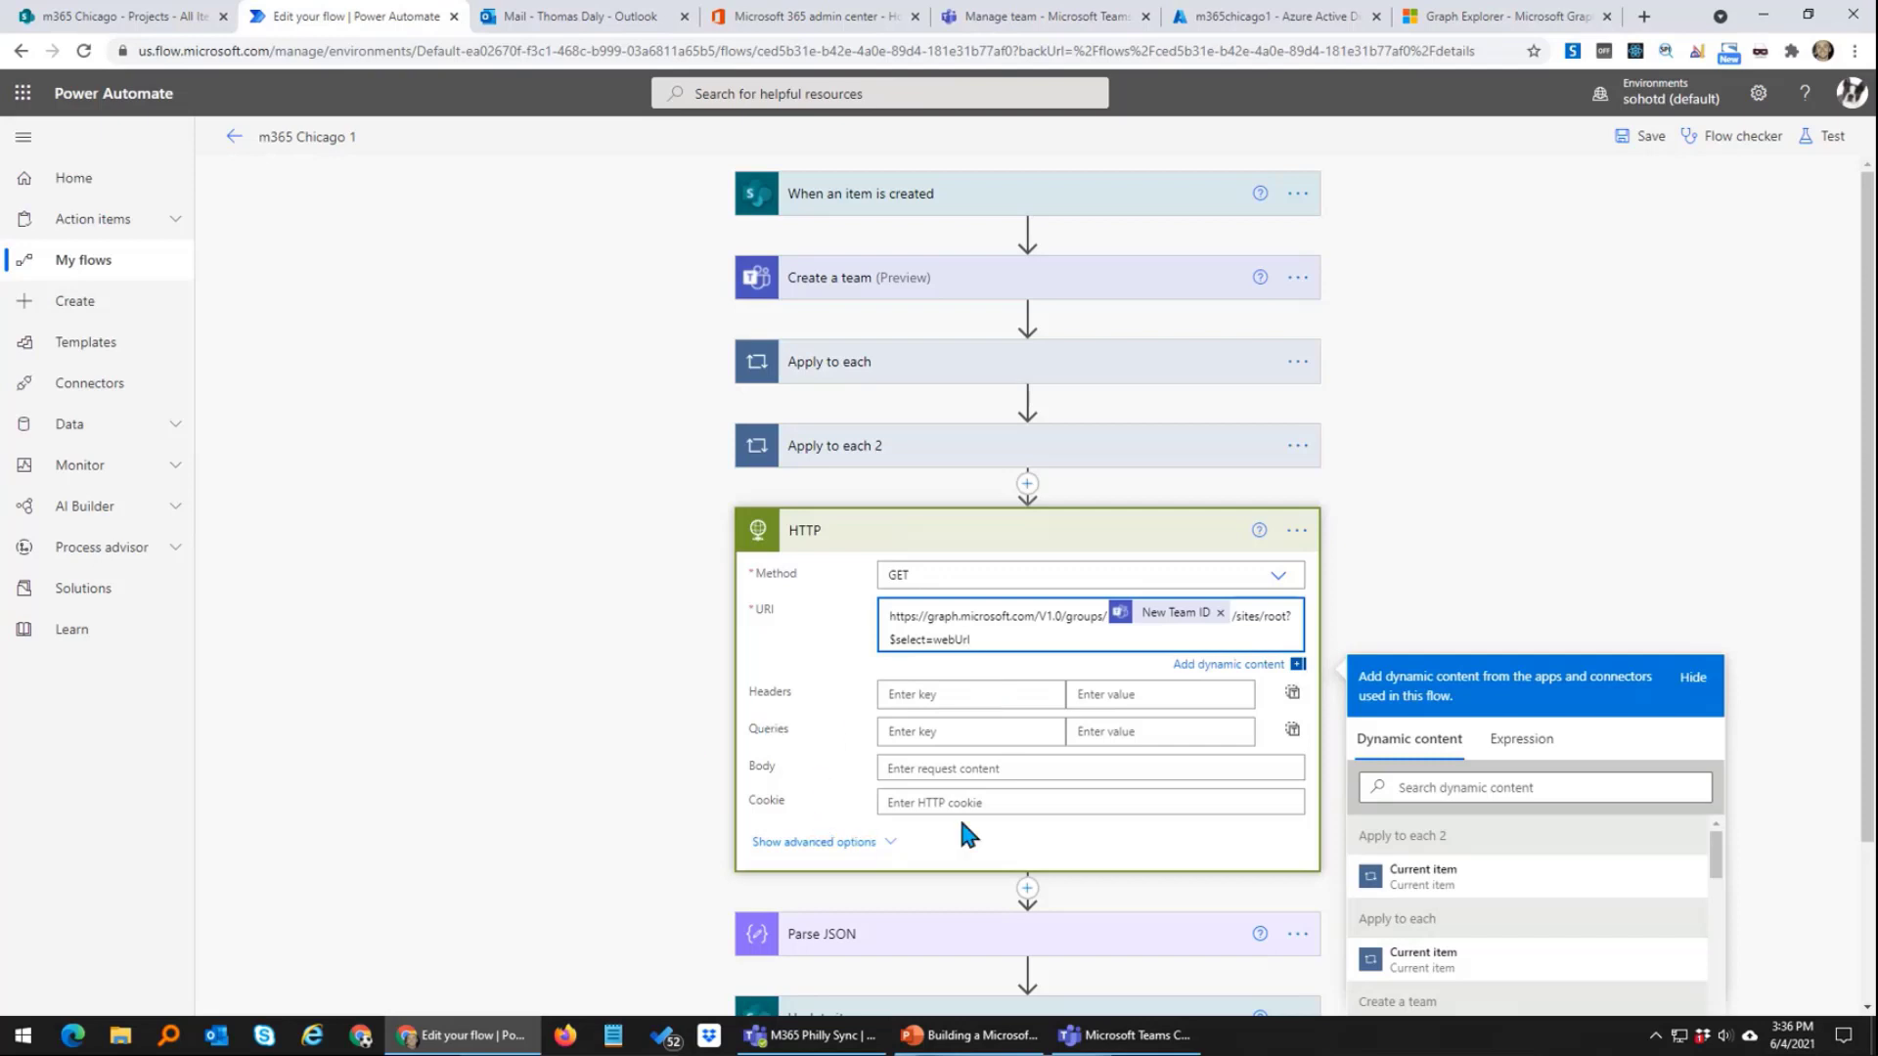
{"action": "left_click", "coordinate": [812, 841]}
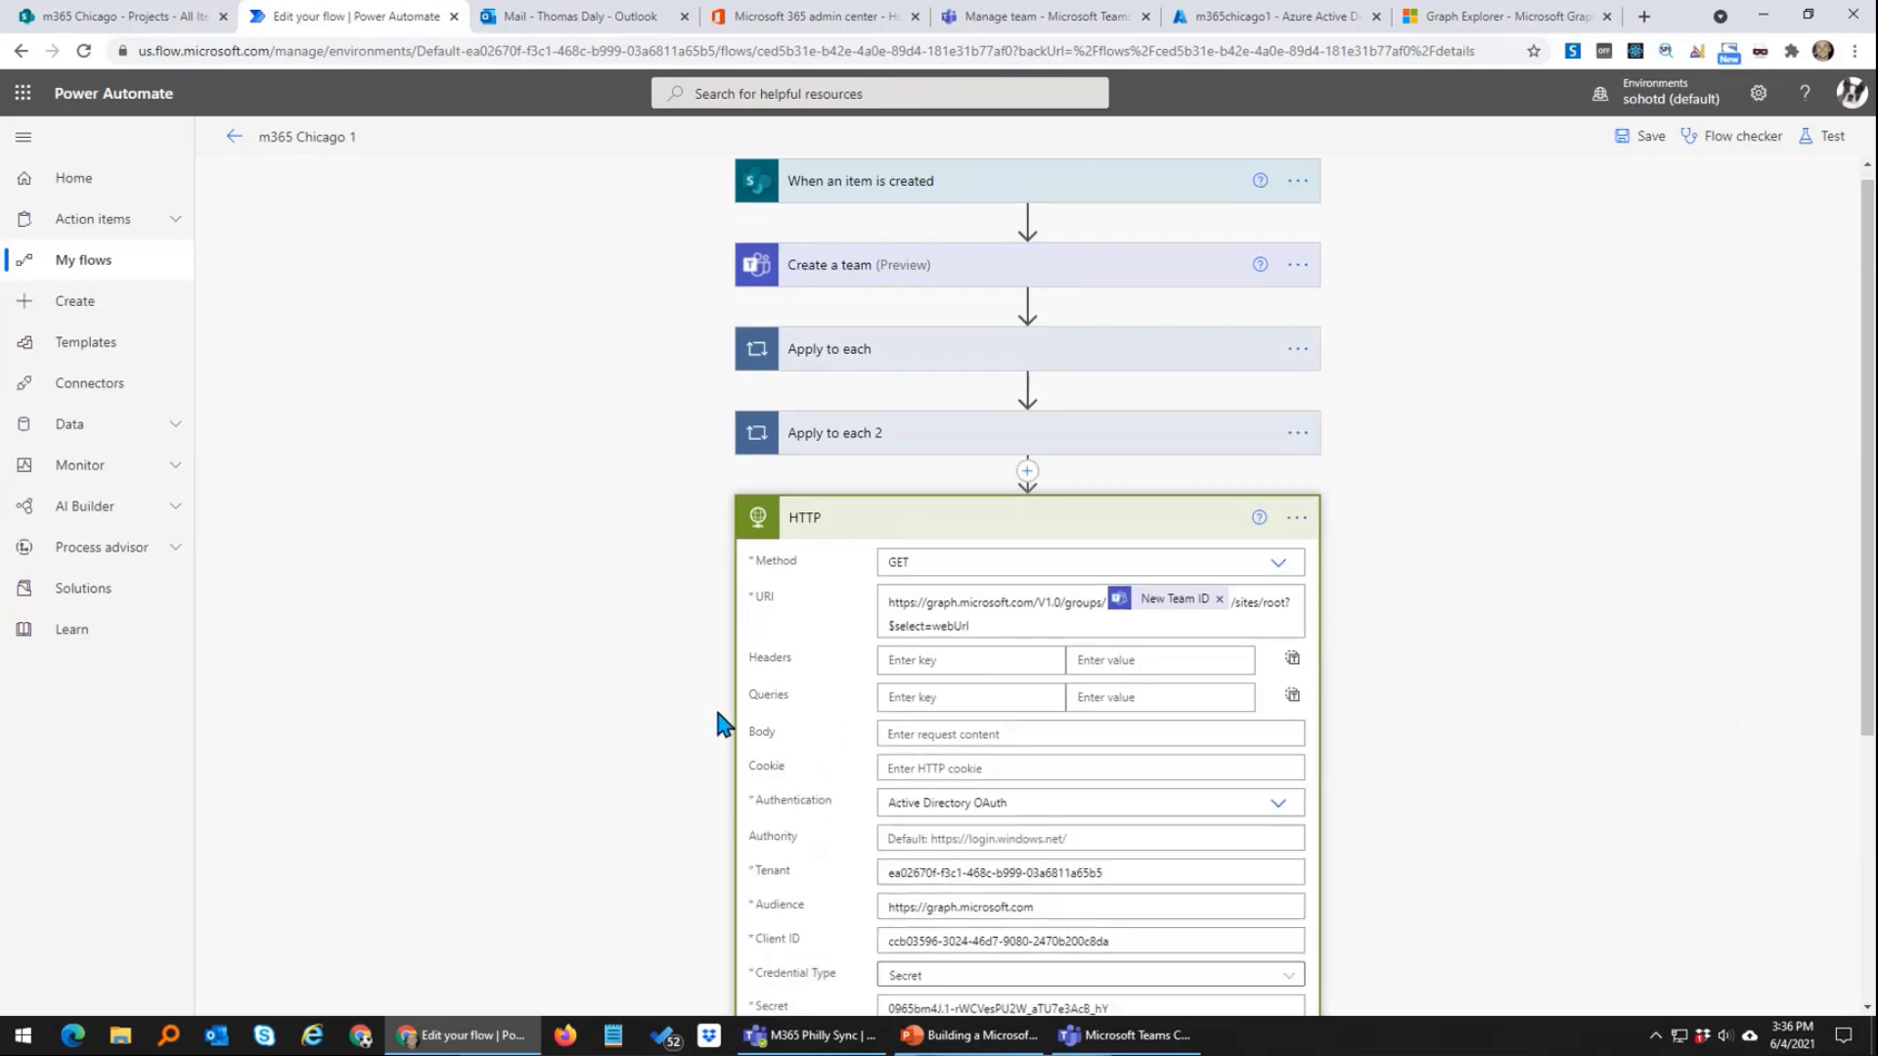
{"action": "scroll", "coordinate": [717, 712], "scroll_direction": "down", "scroll_amount": 2}
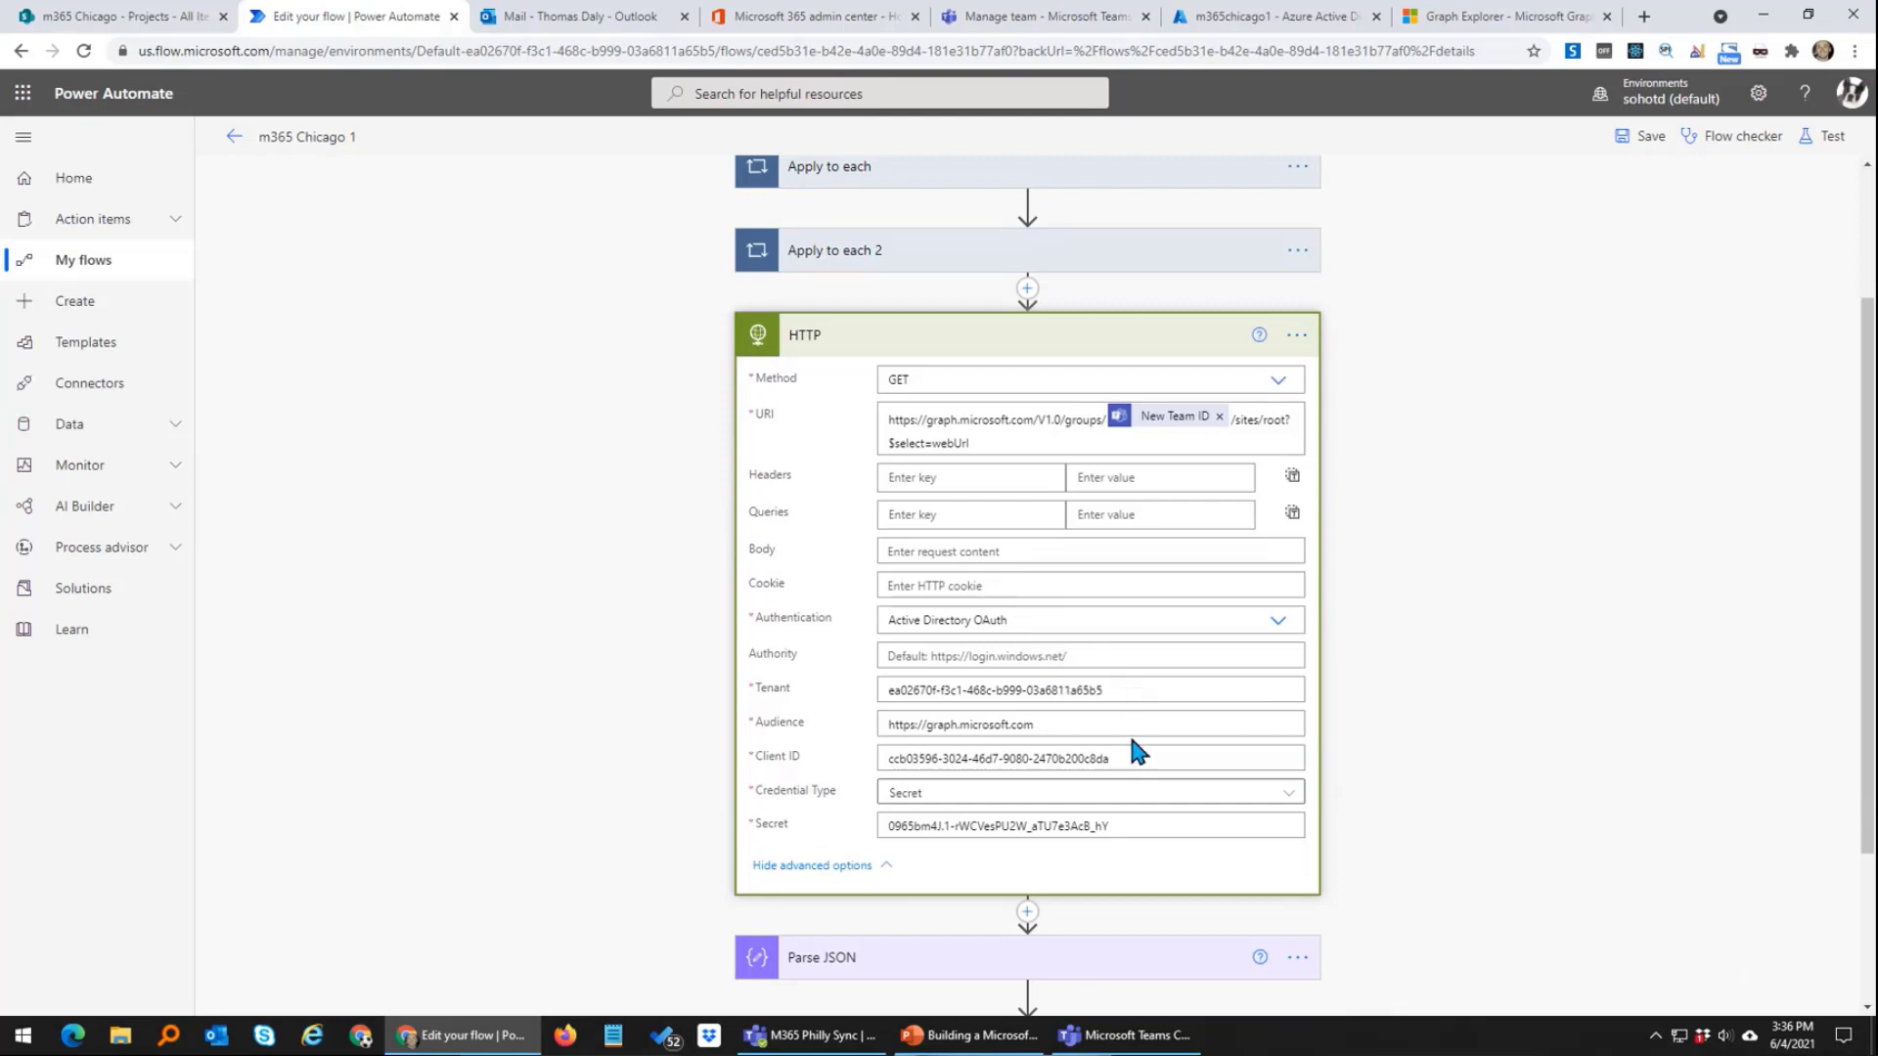
Step: Review the HTTP action's client ID and save the flow
{"action": "left_click", "coordinate": [1114, 689]}
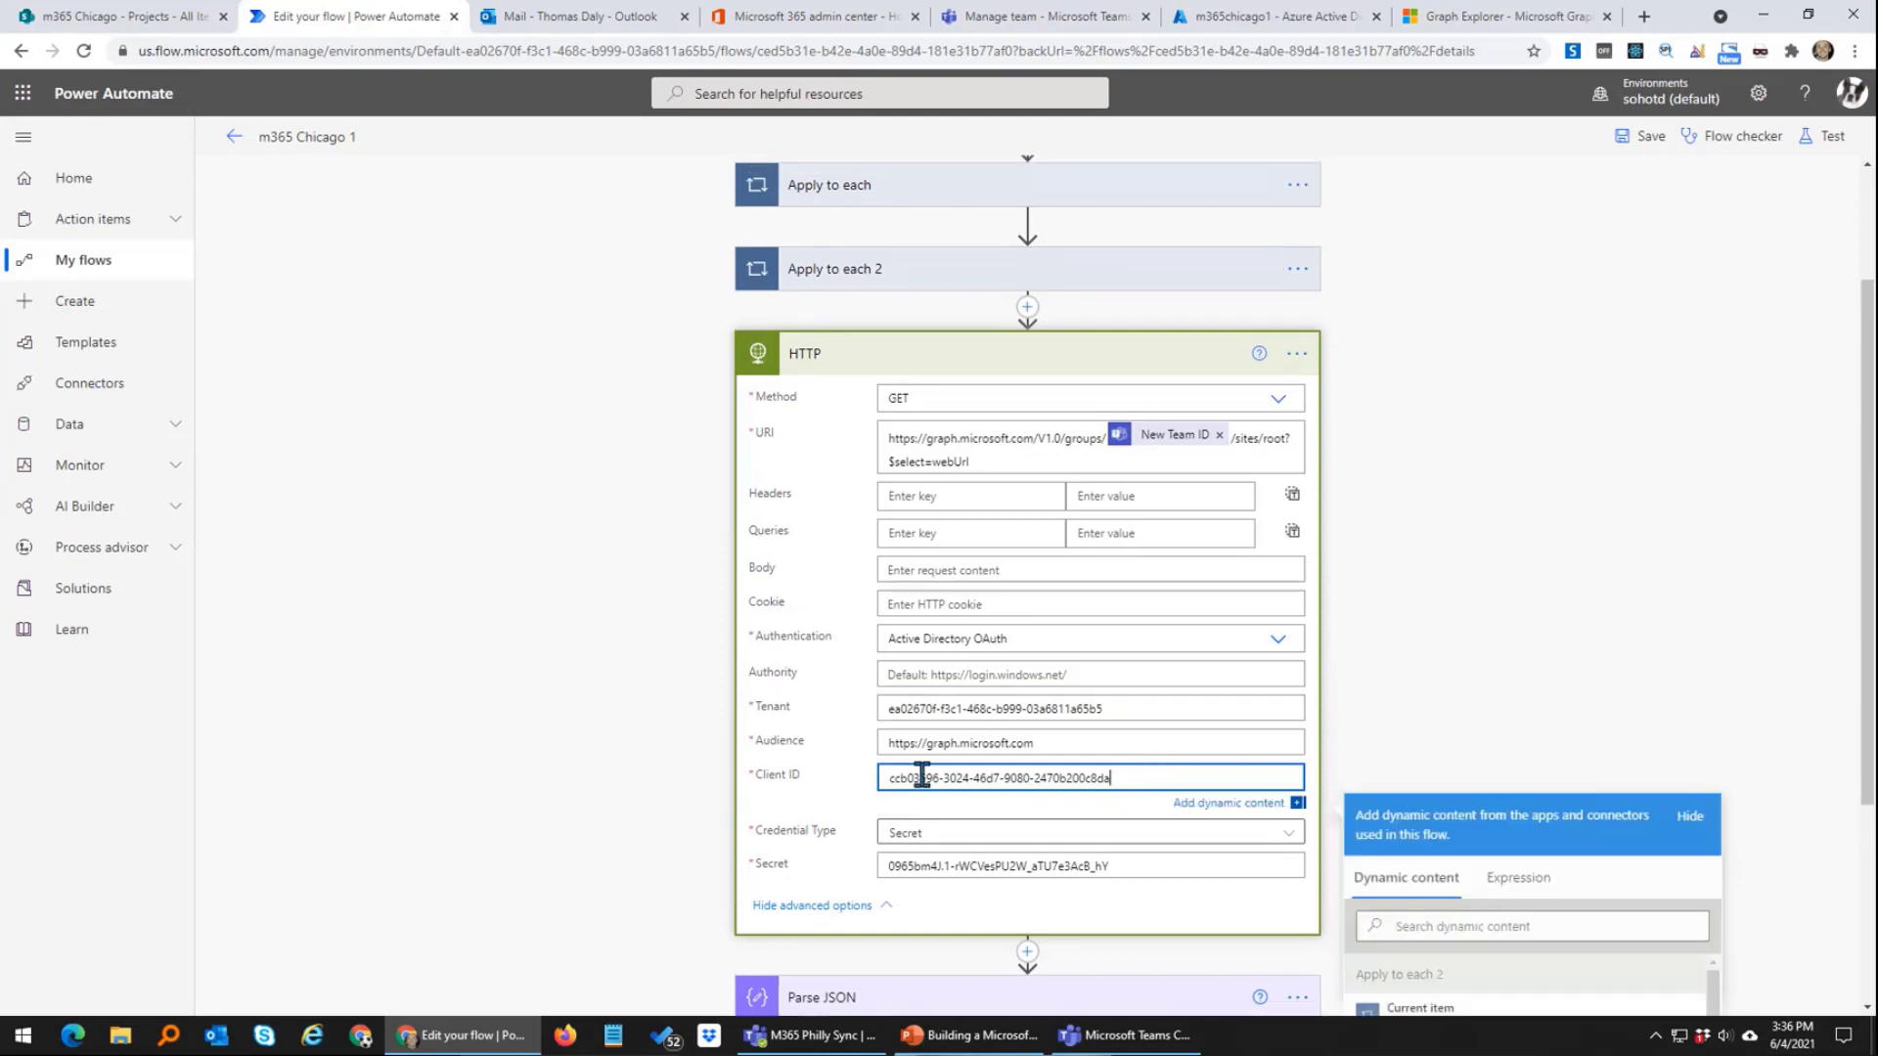
{"action": "left_click", "coordinate": [1162, 772]}
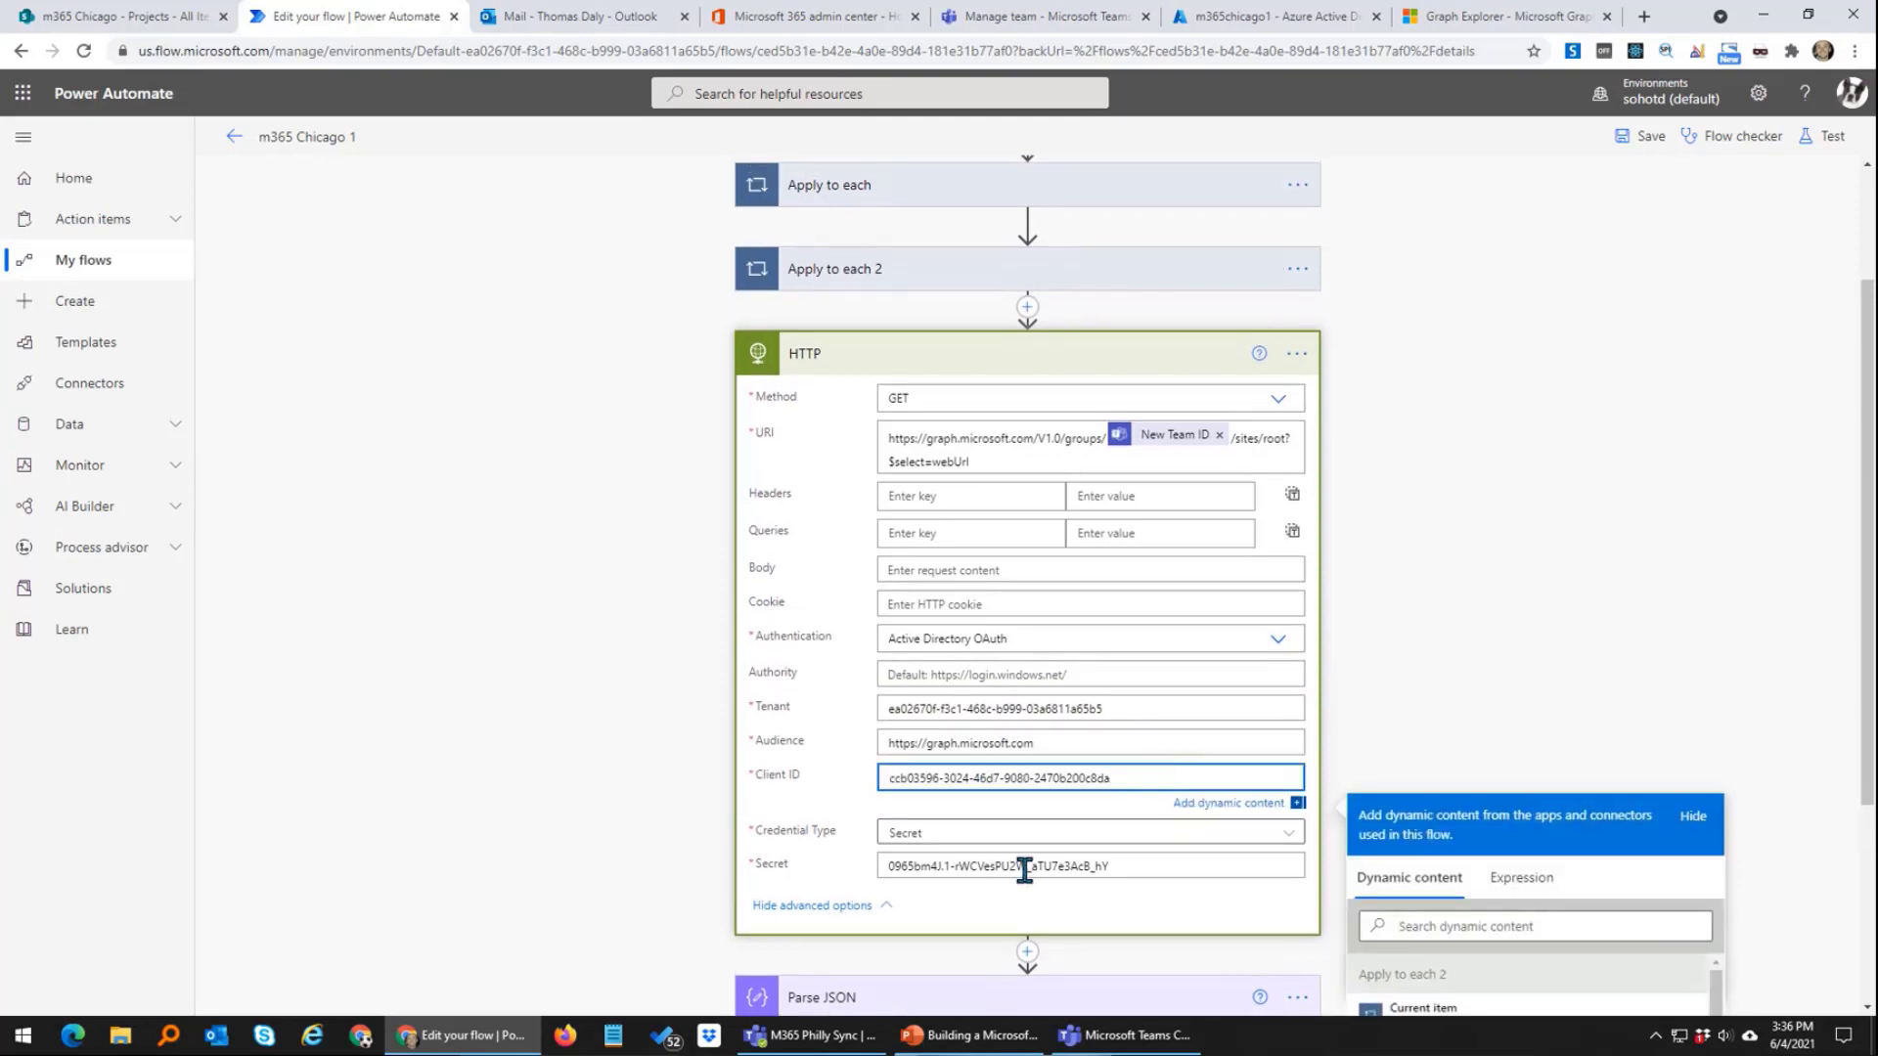
{"action": "left_click", "coordinate": [1647, 132]}
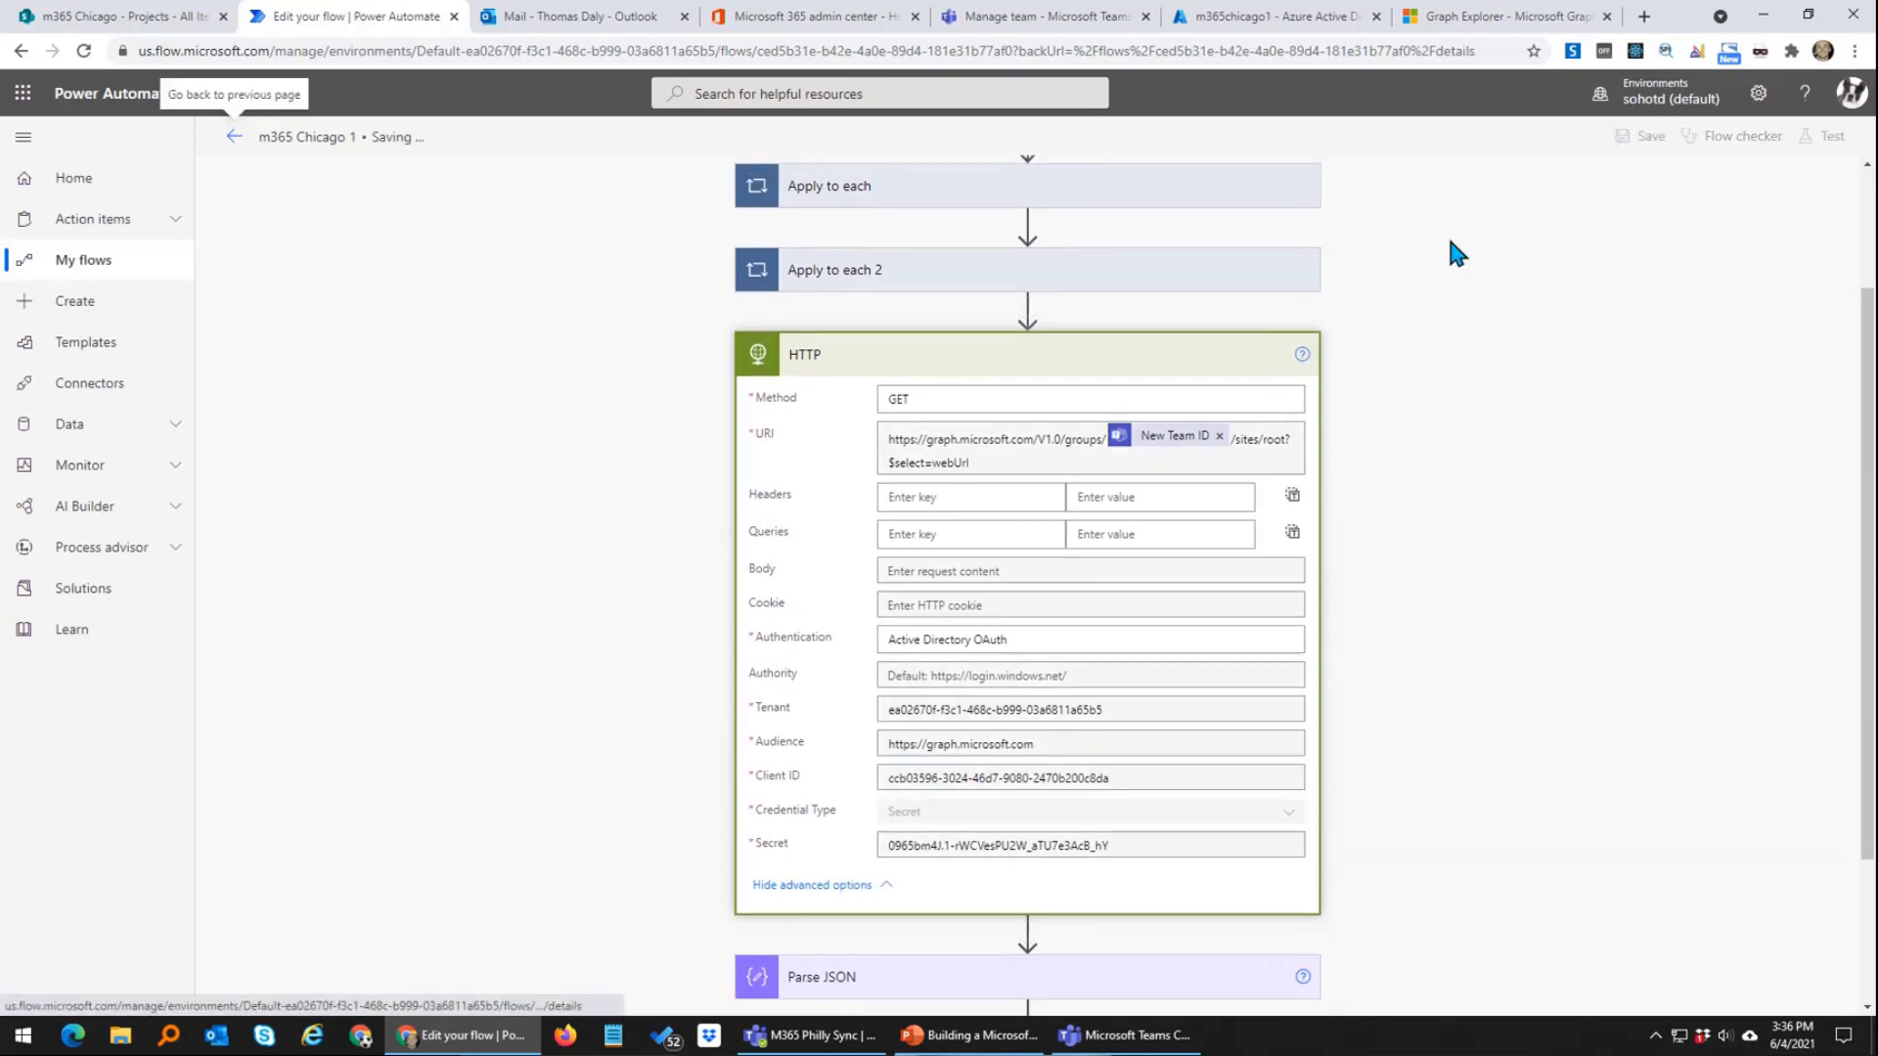
Step: Switch to SharePoint and add an item titled za3 to the m365 Chicago site's Projects list, leaving Active selected
{"action": "left_click", "coordinate": [110, 18]}
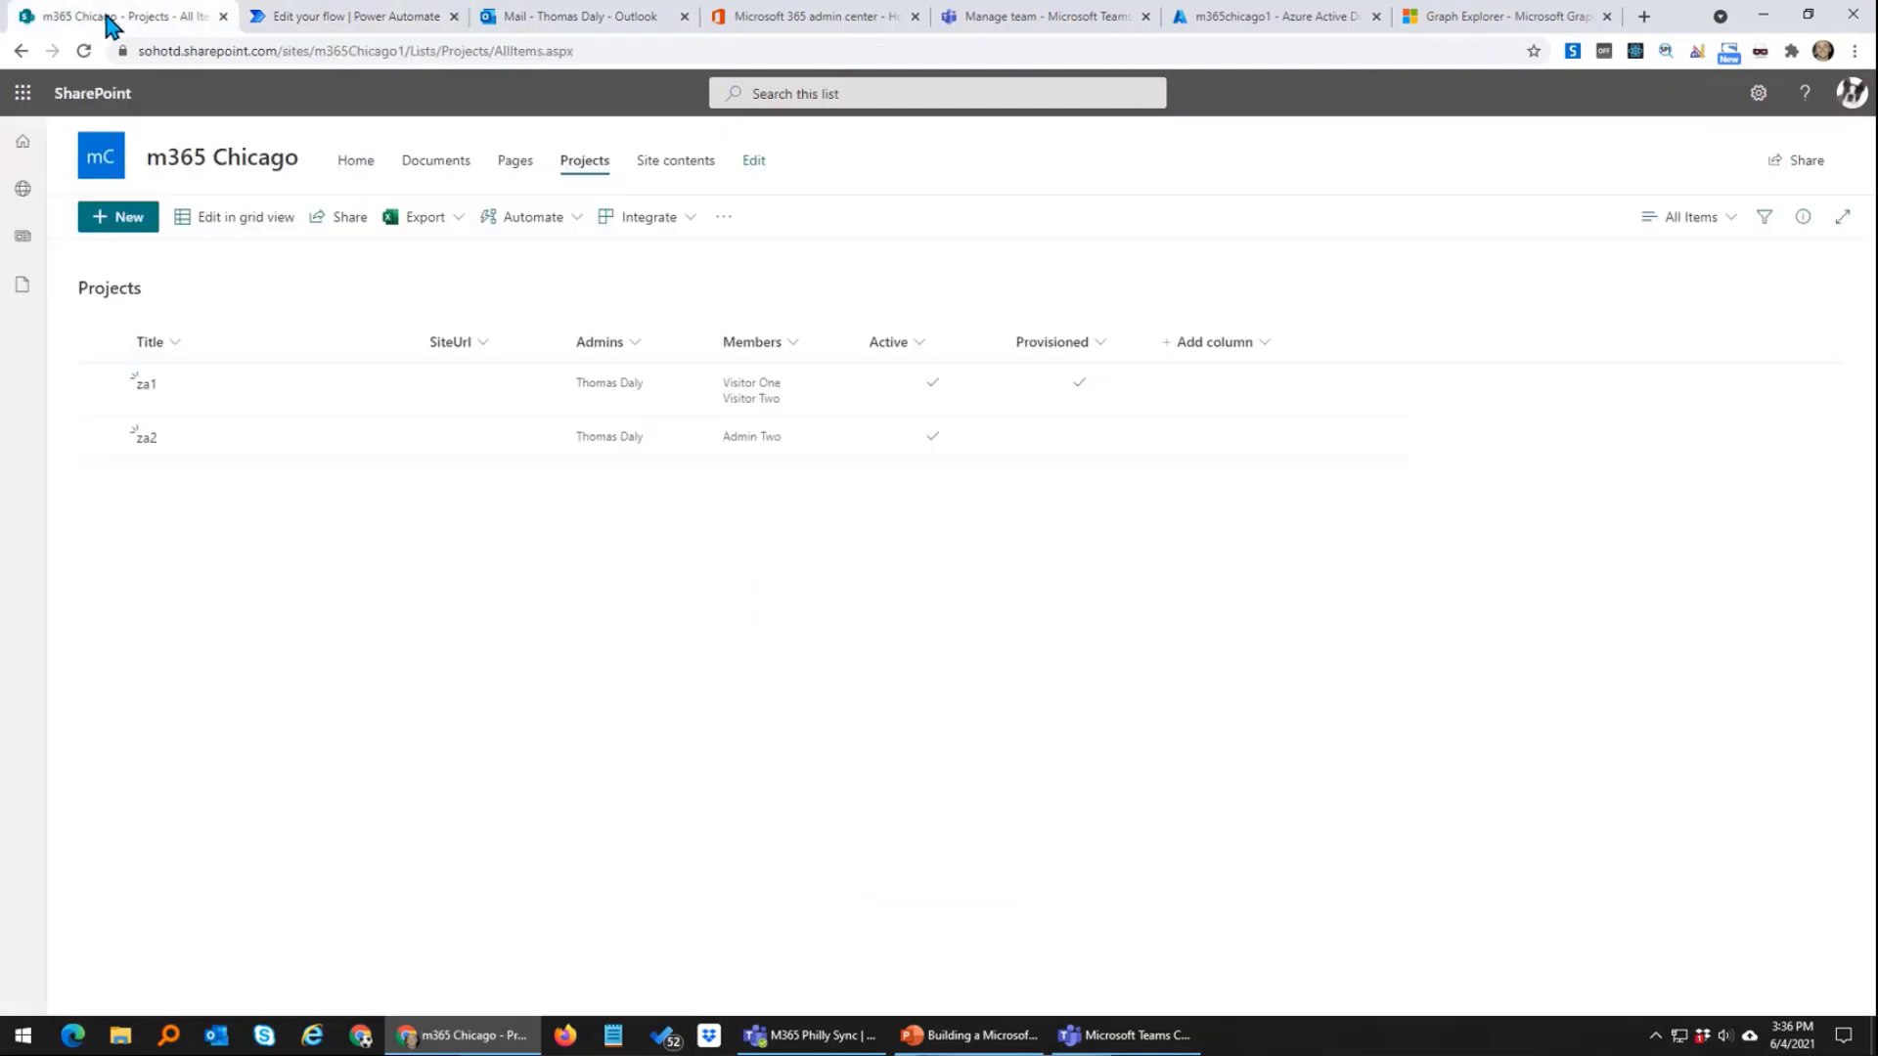
{"action": "left_click", "coordinate": [118, 217]}
{"action": "left_click", "coordinate": [1346, 272]}
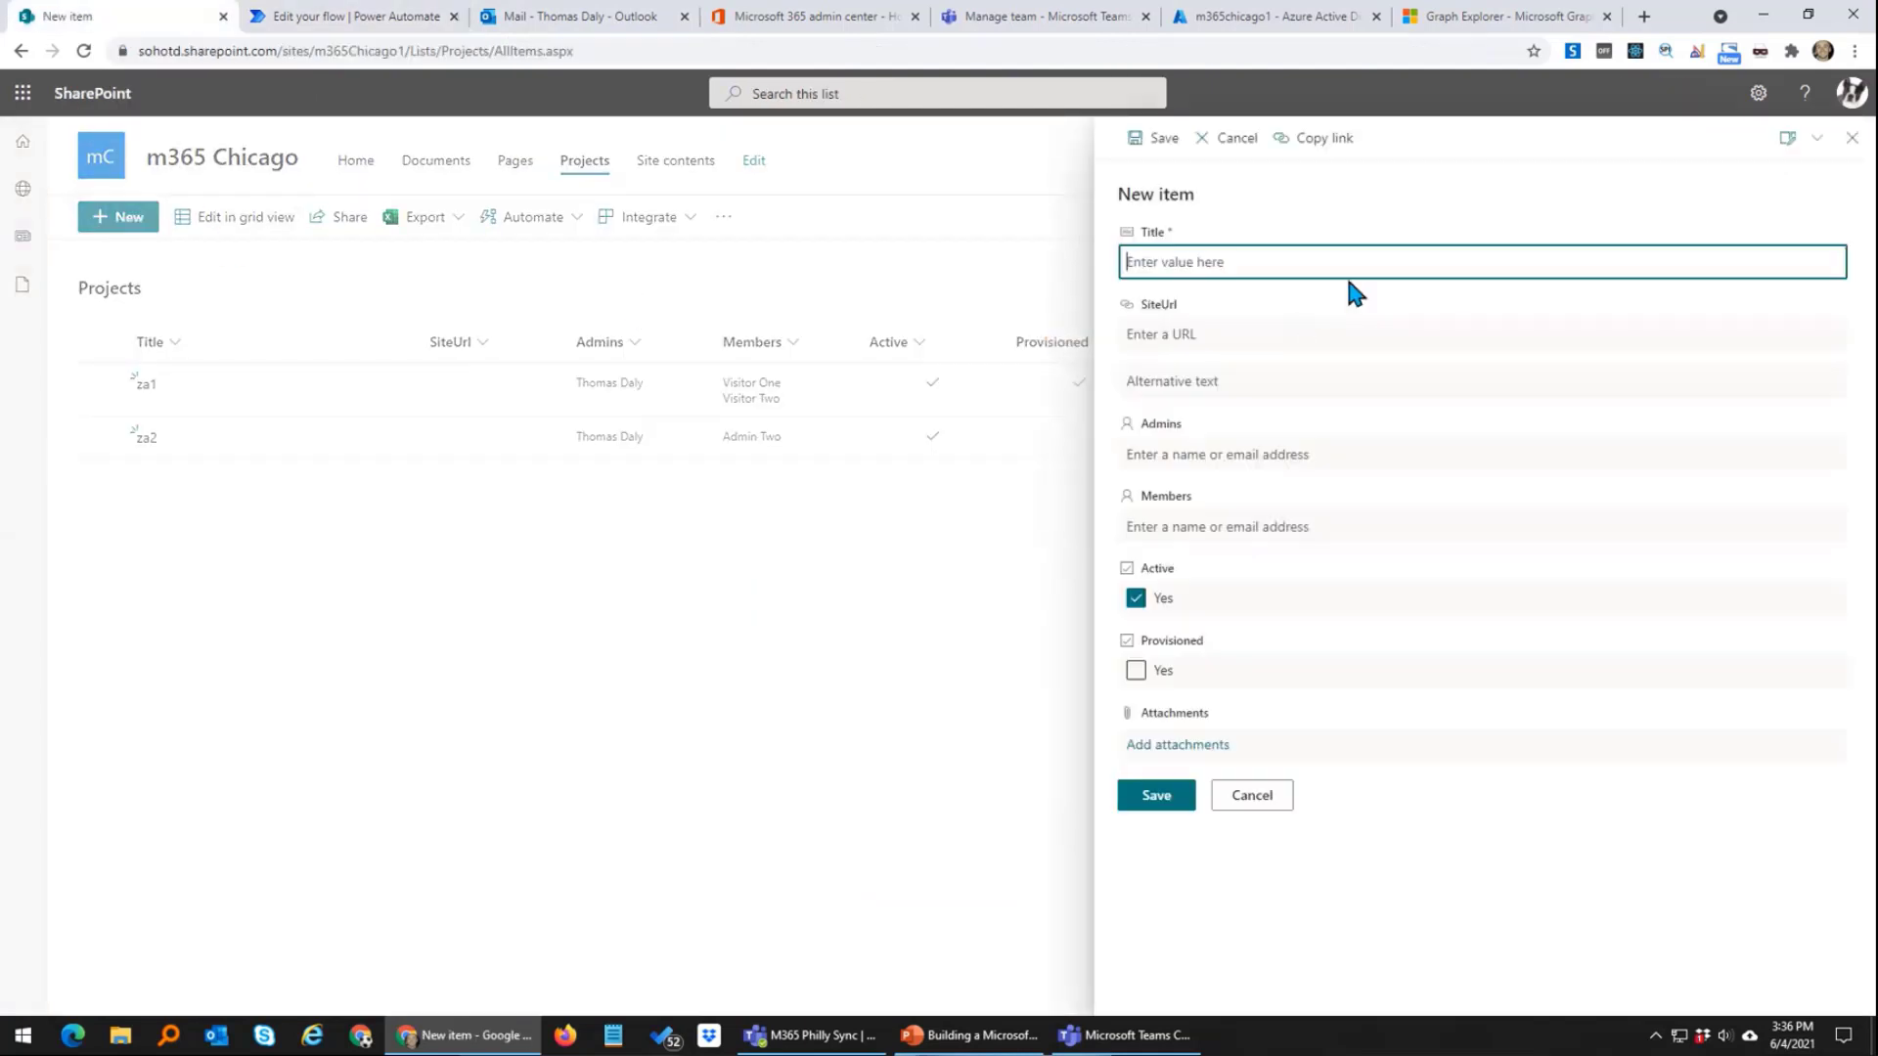
{"action": "type", "text": "za3"}
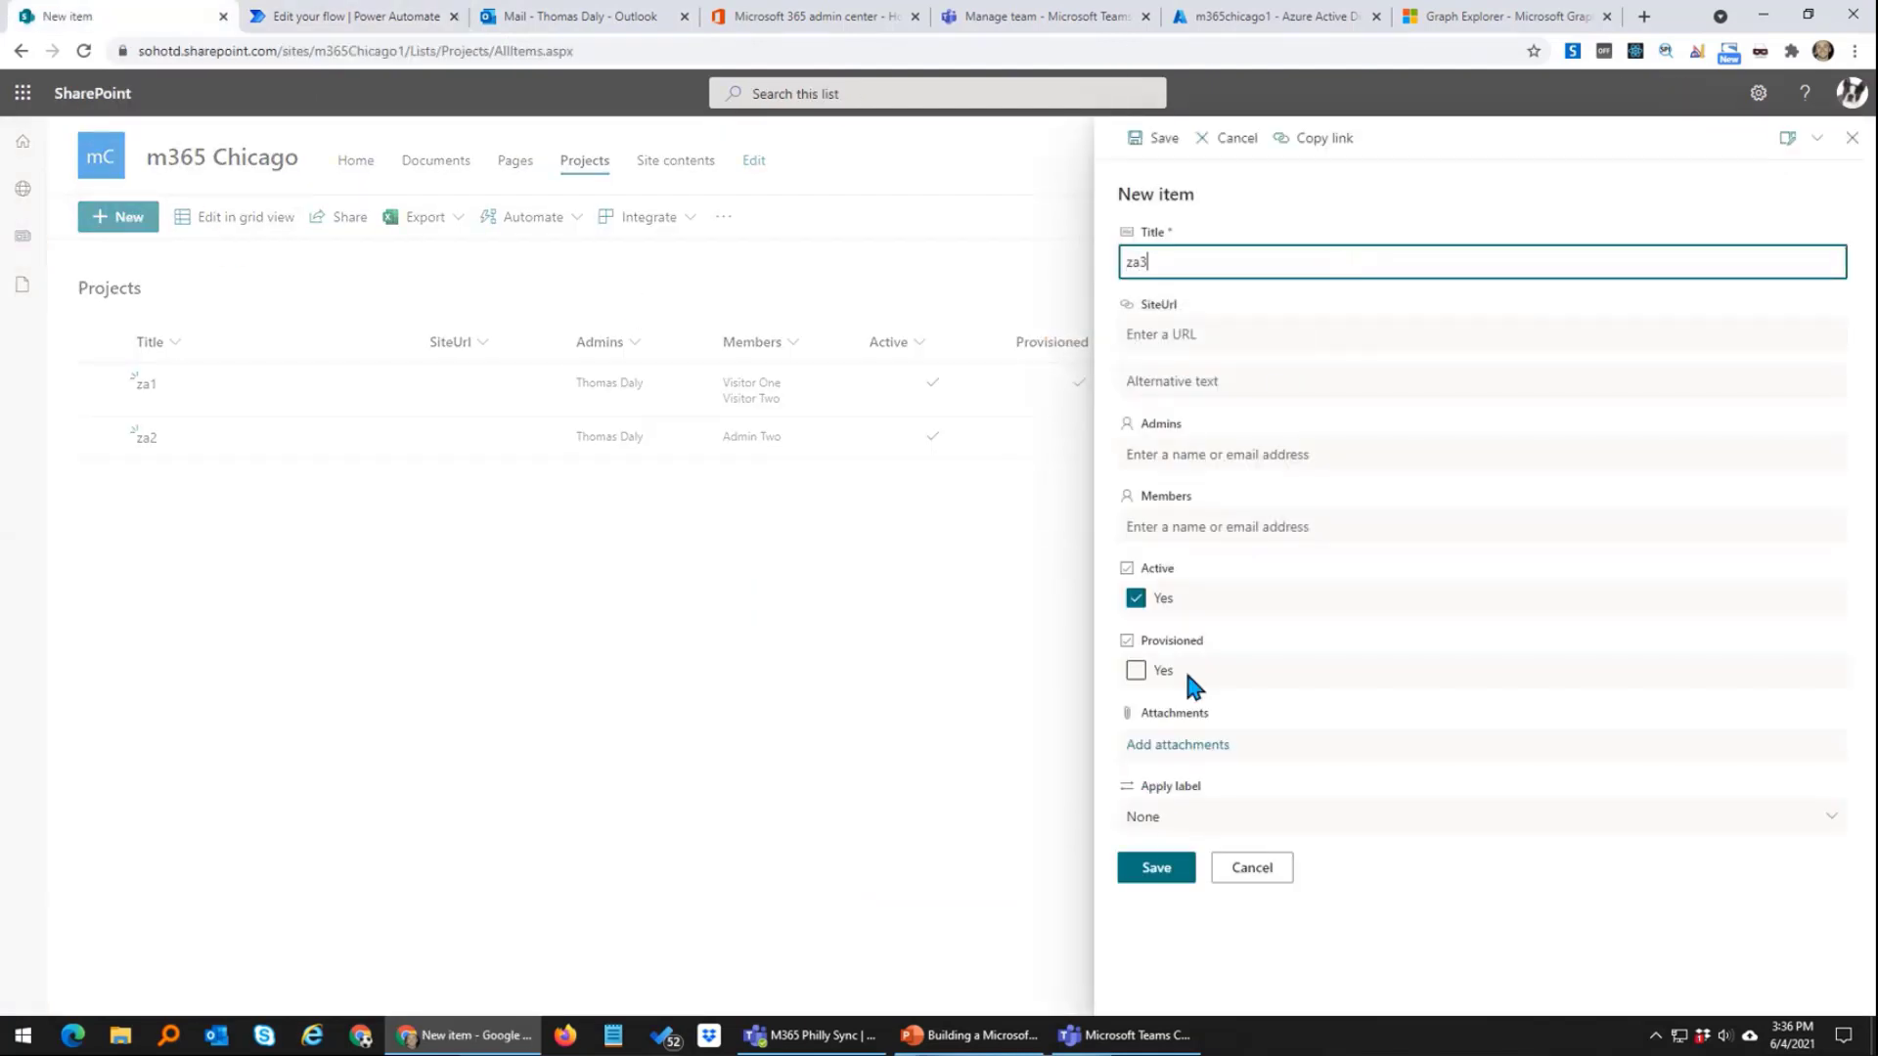
{"action": "left_click", "coordinate": [1156, 868]}
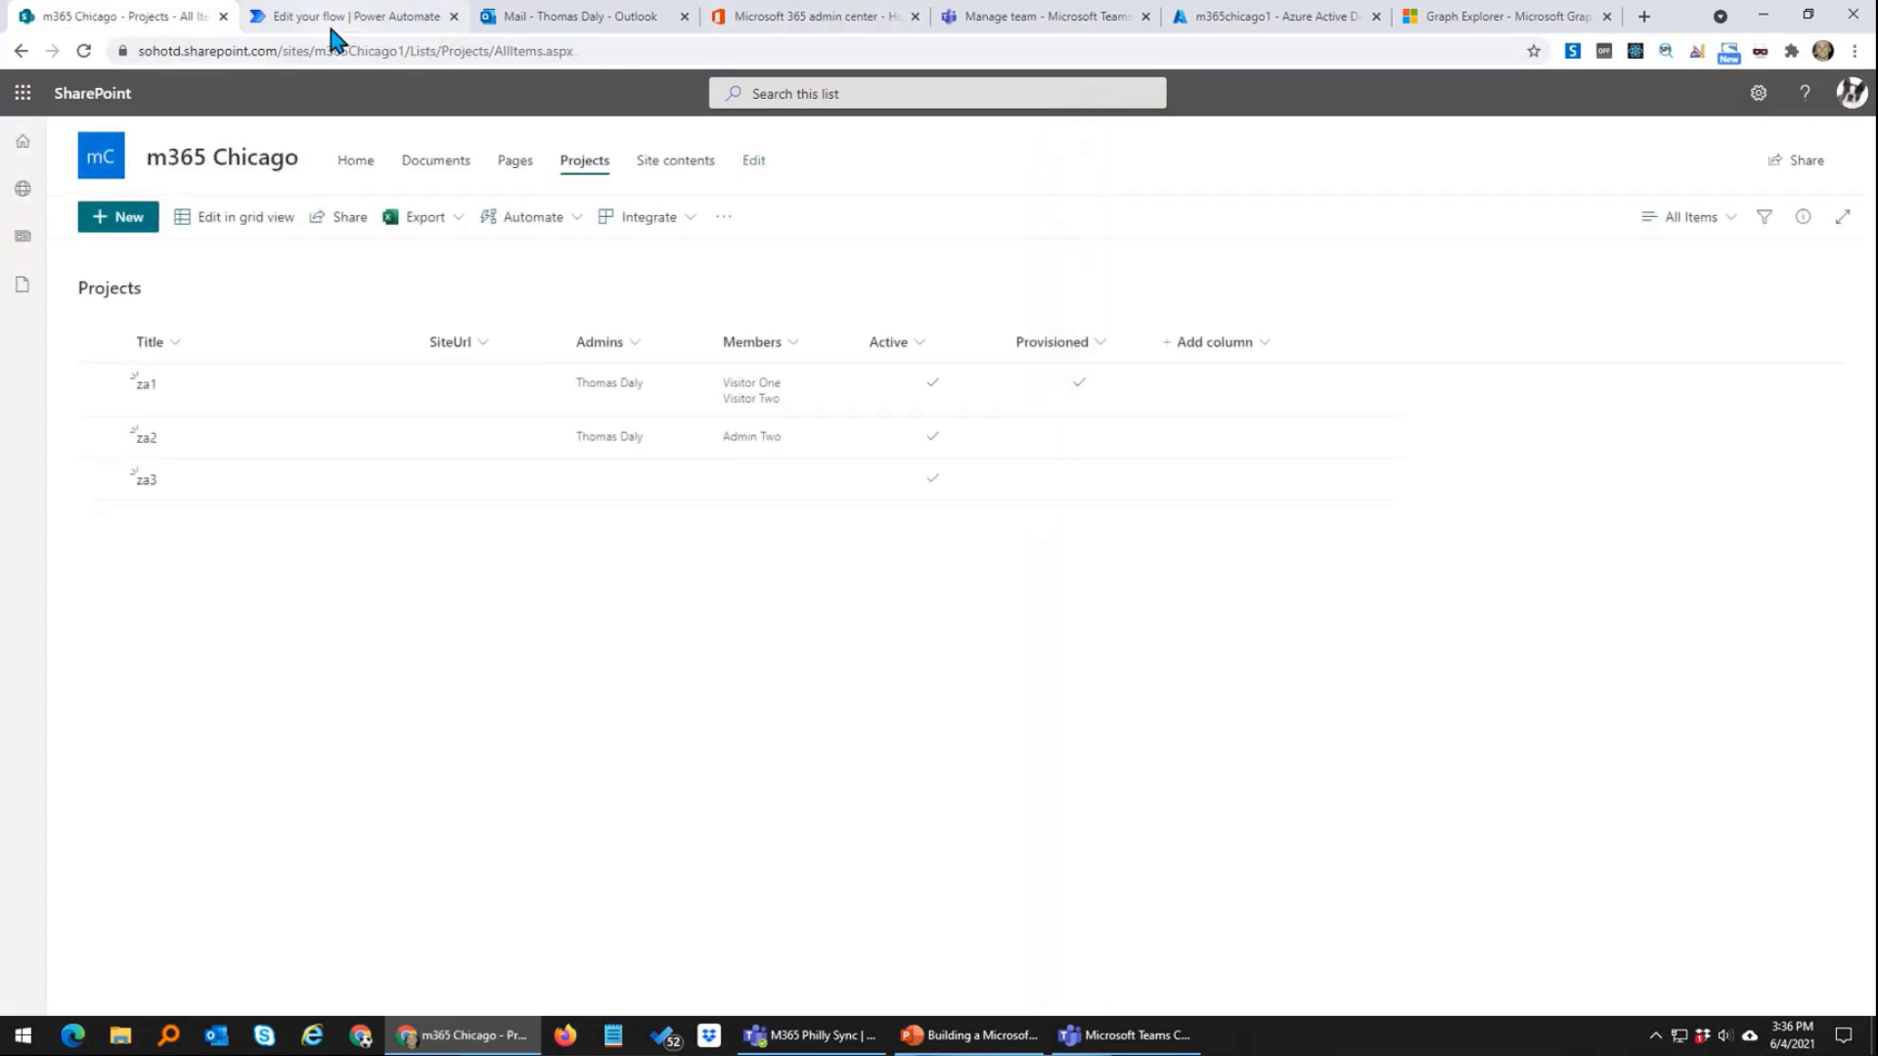
Step: Check the m365chicago1 app's API permissions in Azure Active Directory, and refresh the SharePoint Projects list
{"action": "left_click", "coordinate": [1276, 16]}
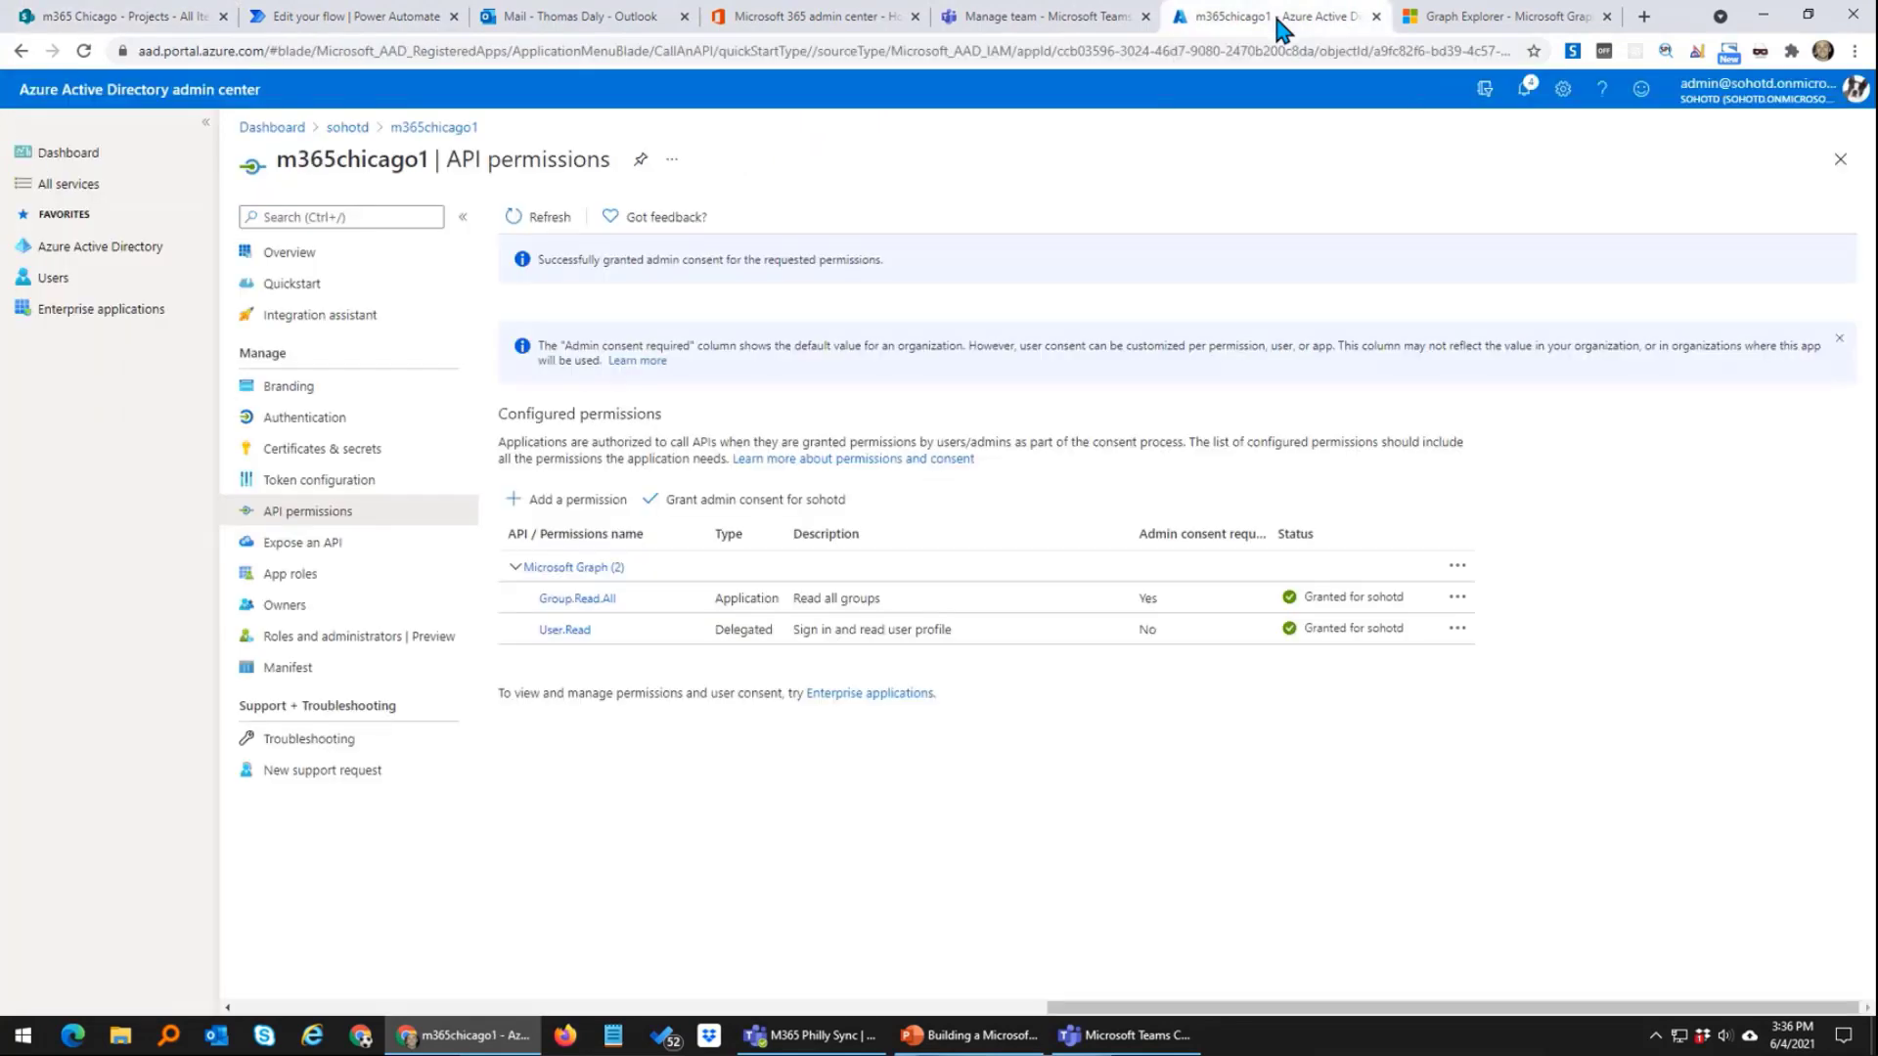
{"action": "left_click", "coordinate": [97, 17]}
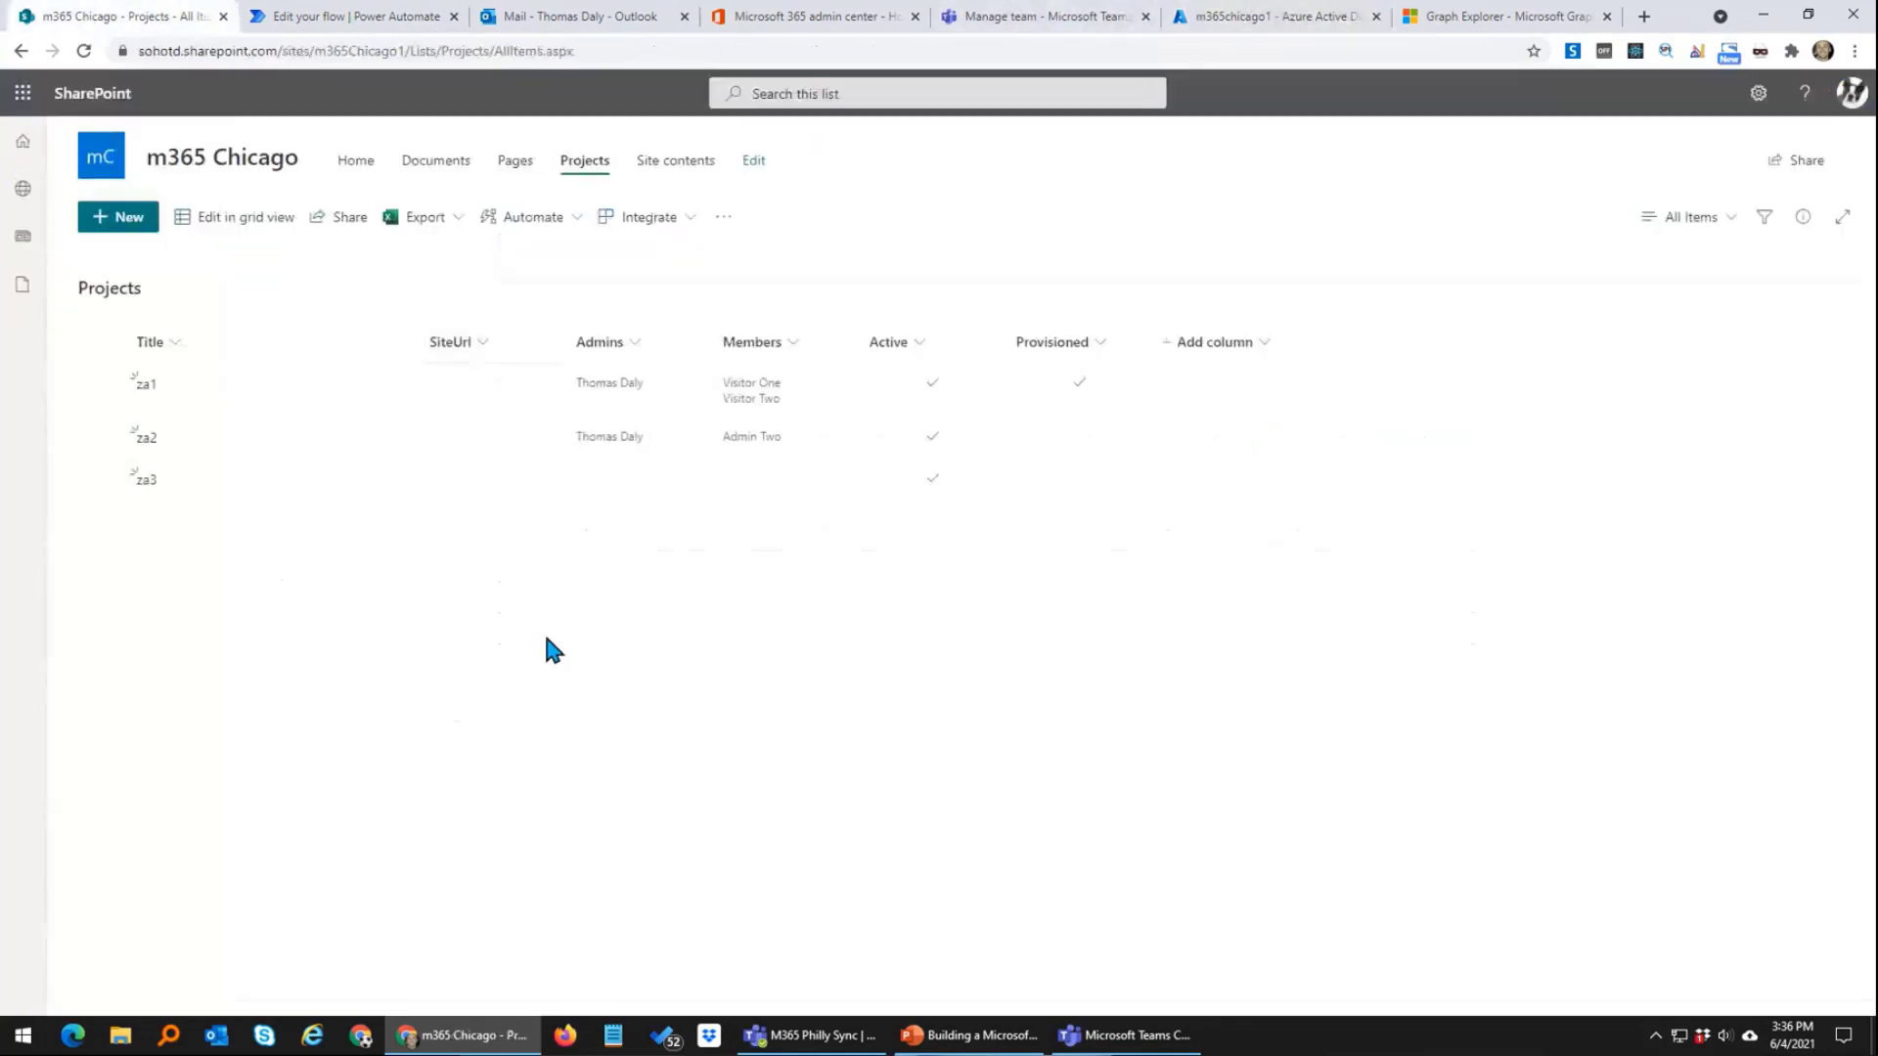
{"action": "key", "text": "F5"}
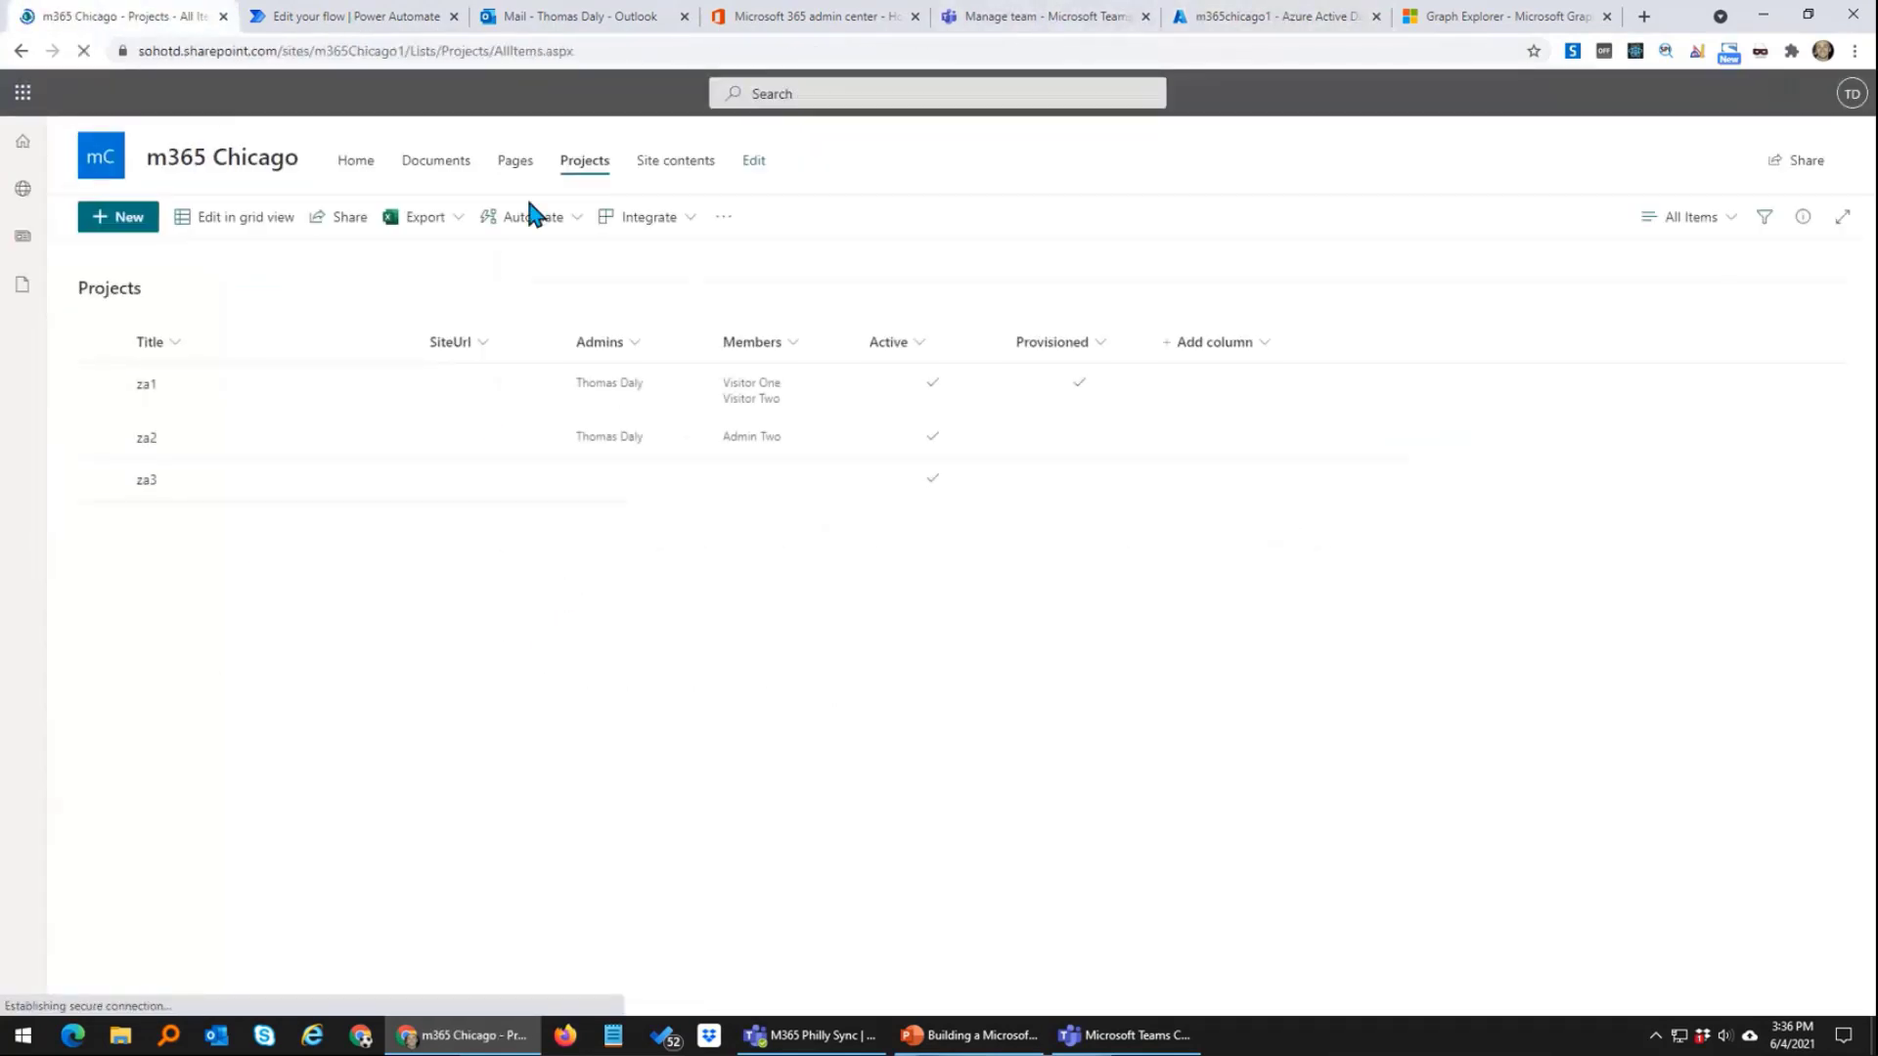
Step: Return to the m365 Chicago 1 flow's details in Power Automate, refresh its run history until a new run appears, and open that run
{"action": "left_click", "coordinate": [358, 15]}
{"action": "left_click", "coordinate": [235, 137]}
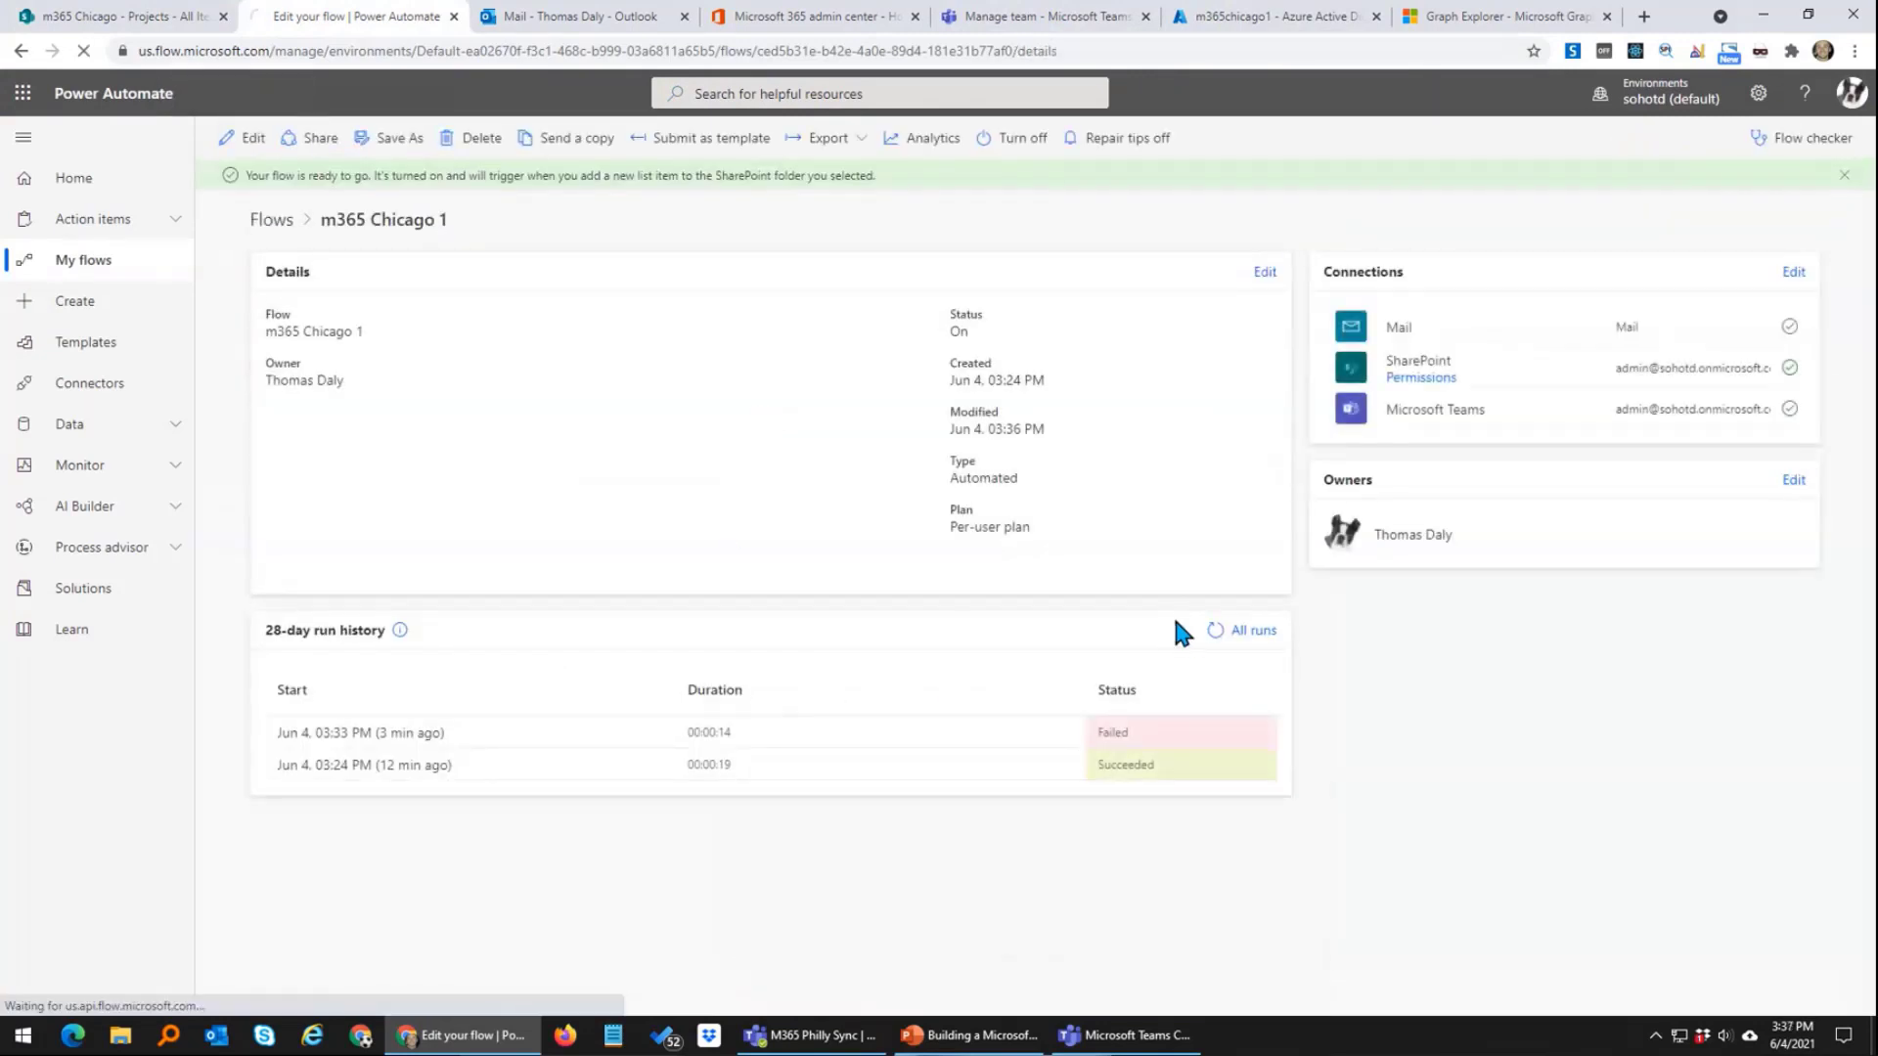
{"action": "left_click", "coordinate": [1216, 630]}
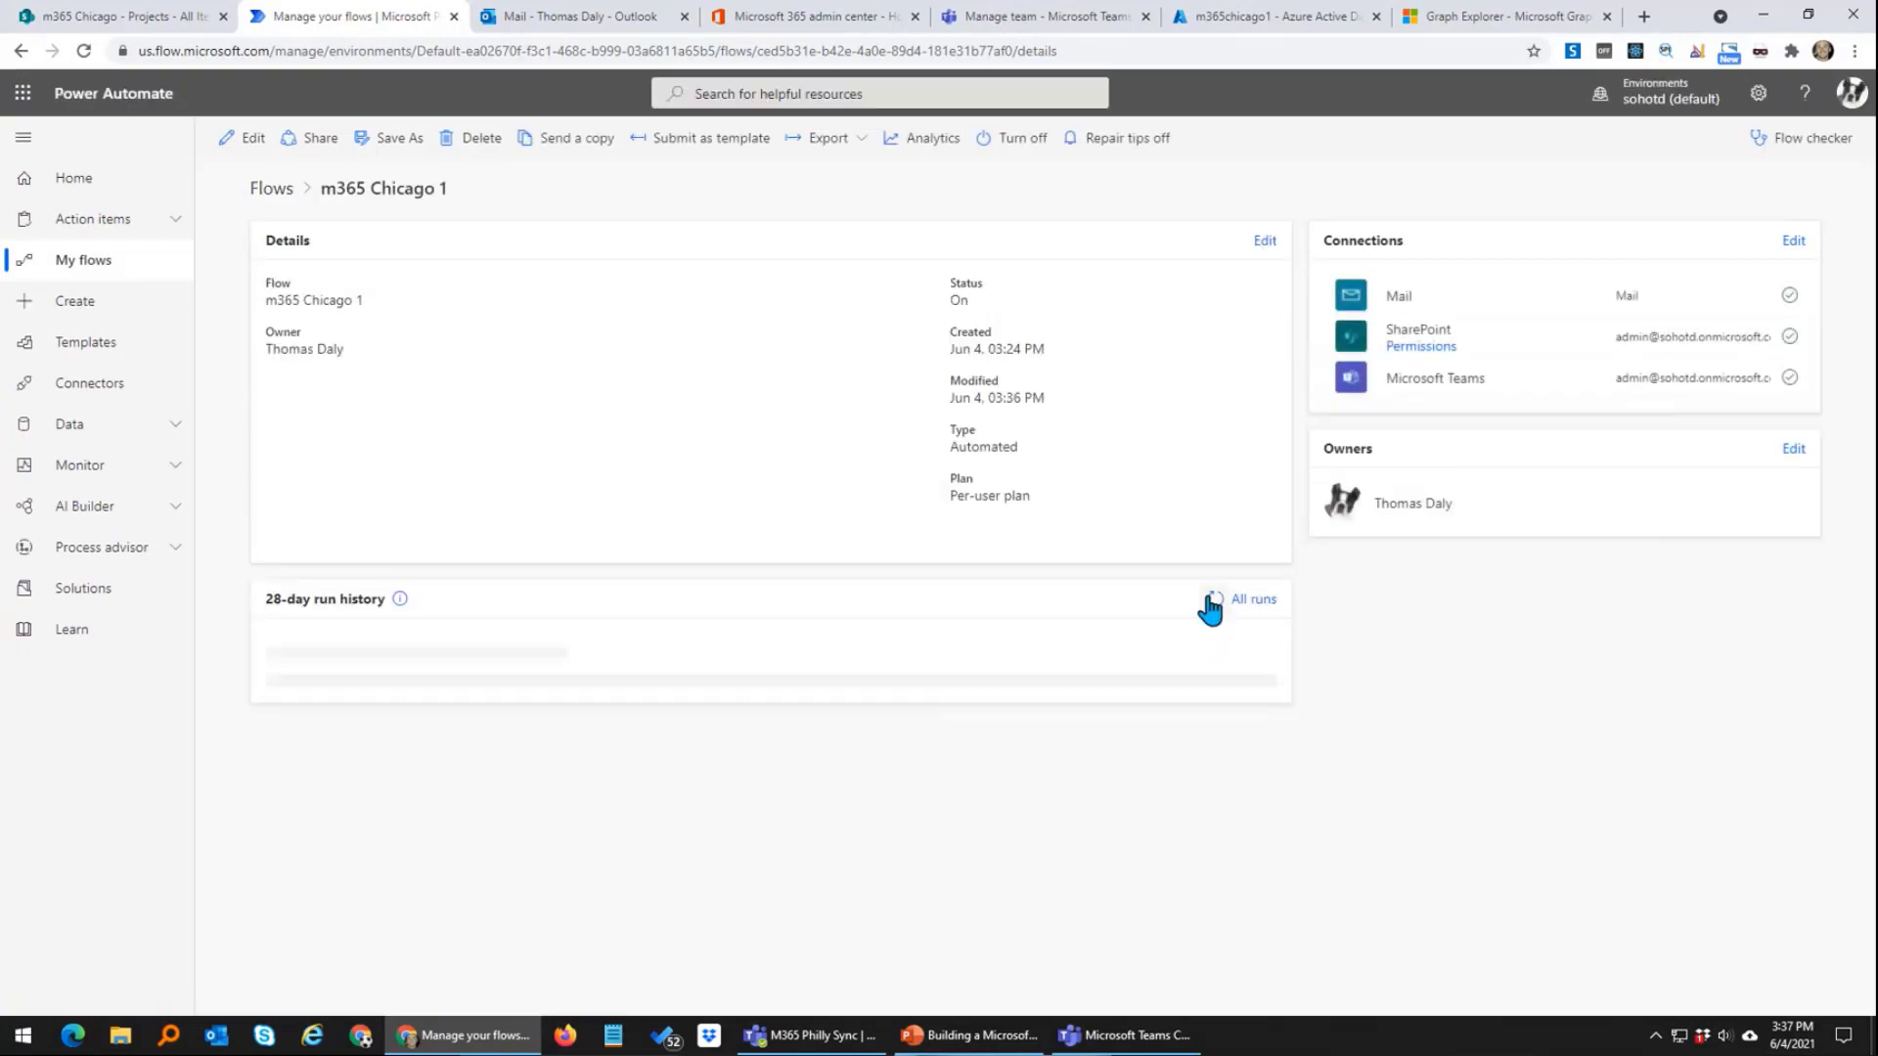
{"action": "left_click", "coordinate": [1213, 601]}
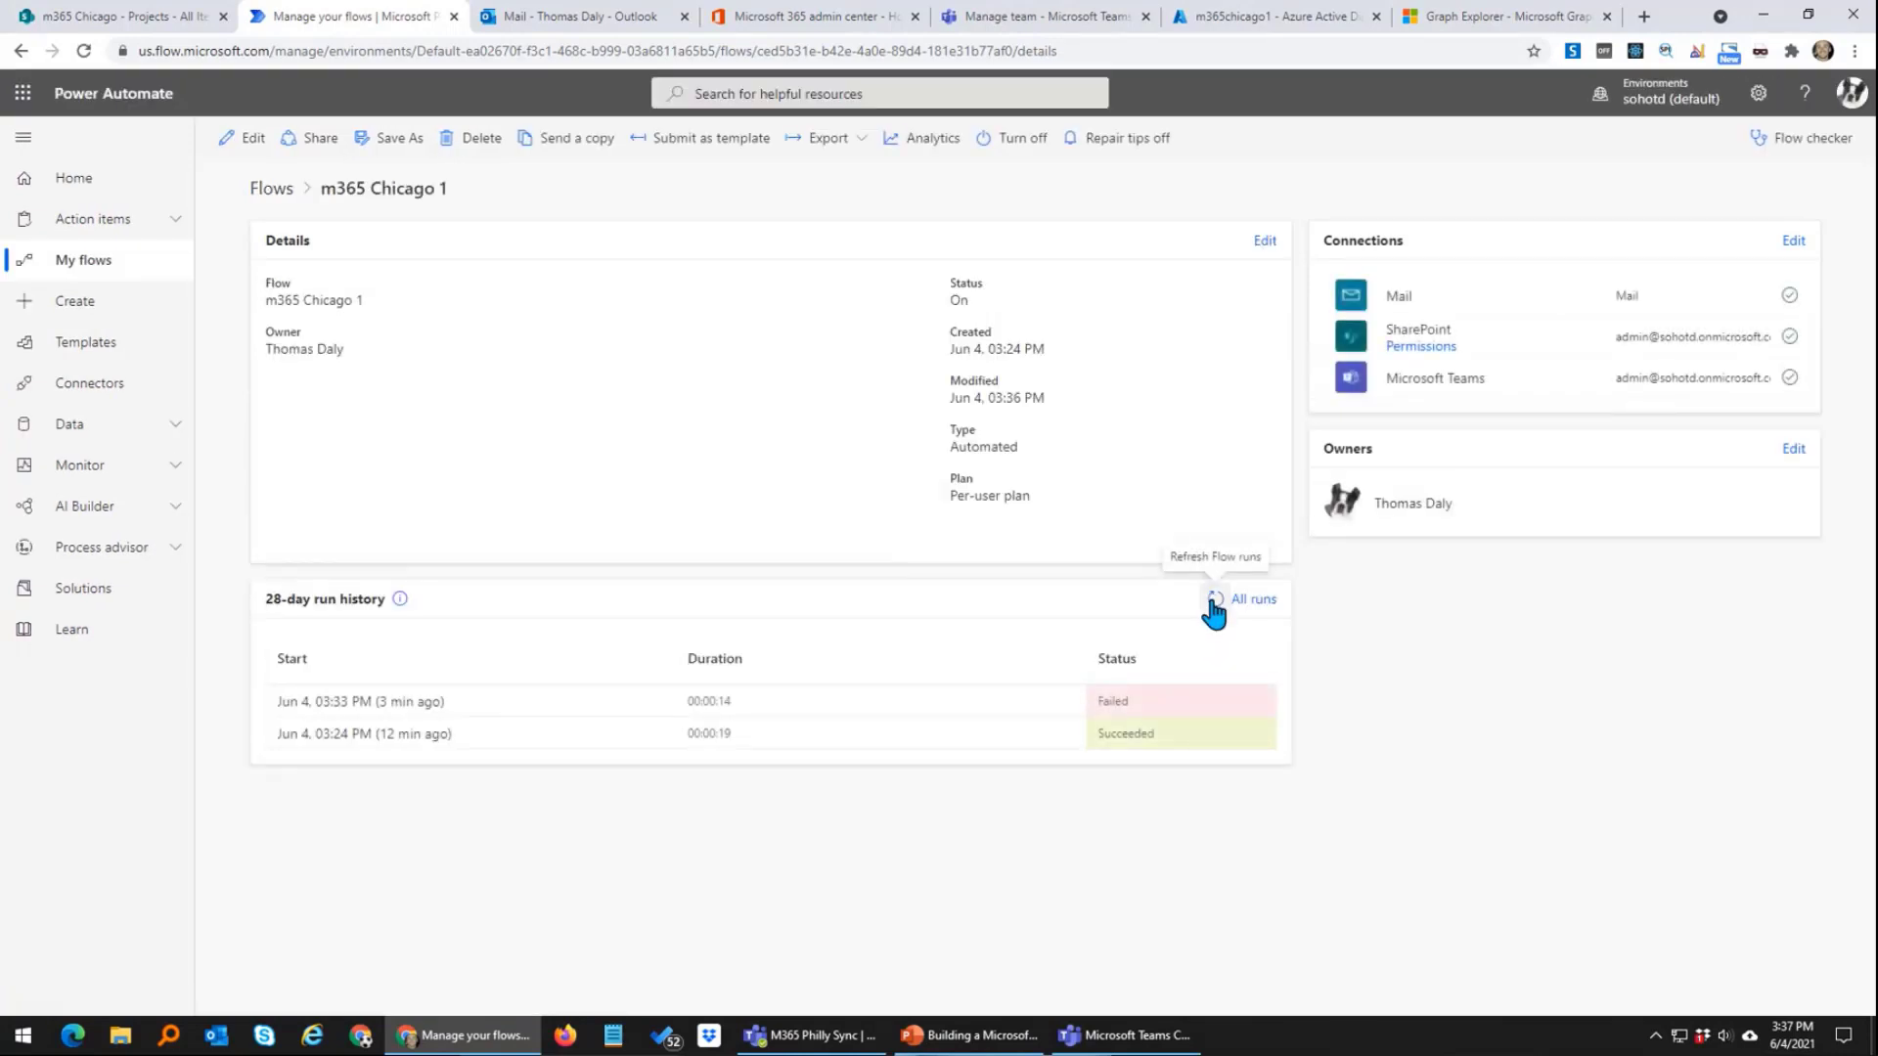
{"action": "left_click", "coordinate": [1213, 601]}
{"action": "left_click", "coordinate": [1213, 600]}
{"action": "left_click", "coordinate": [1217, 605]}
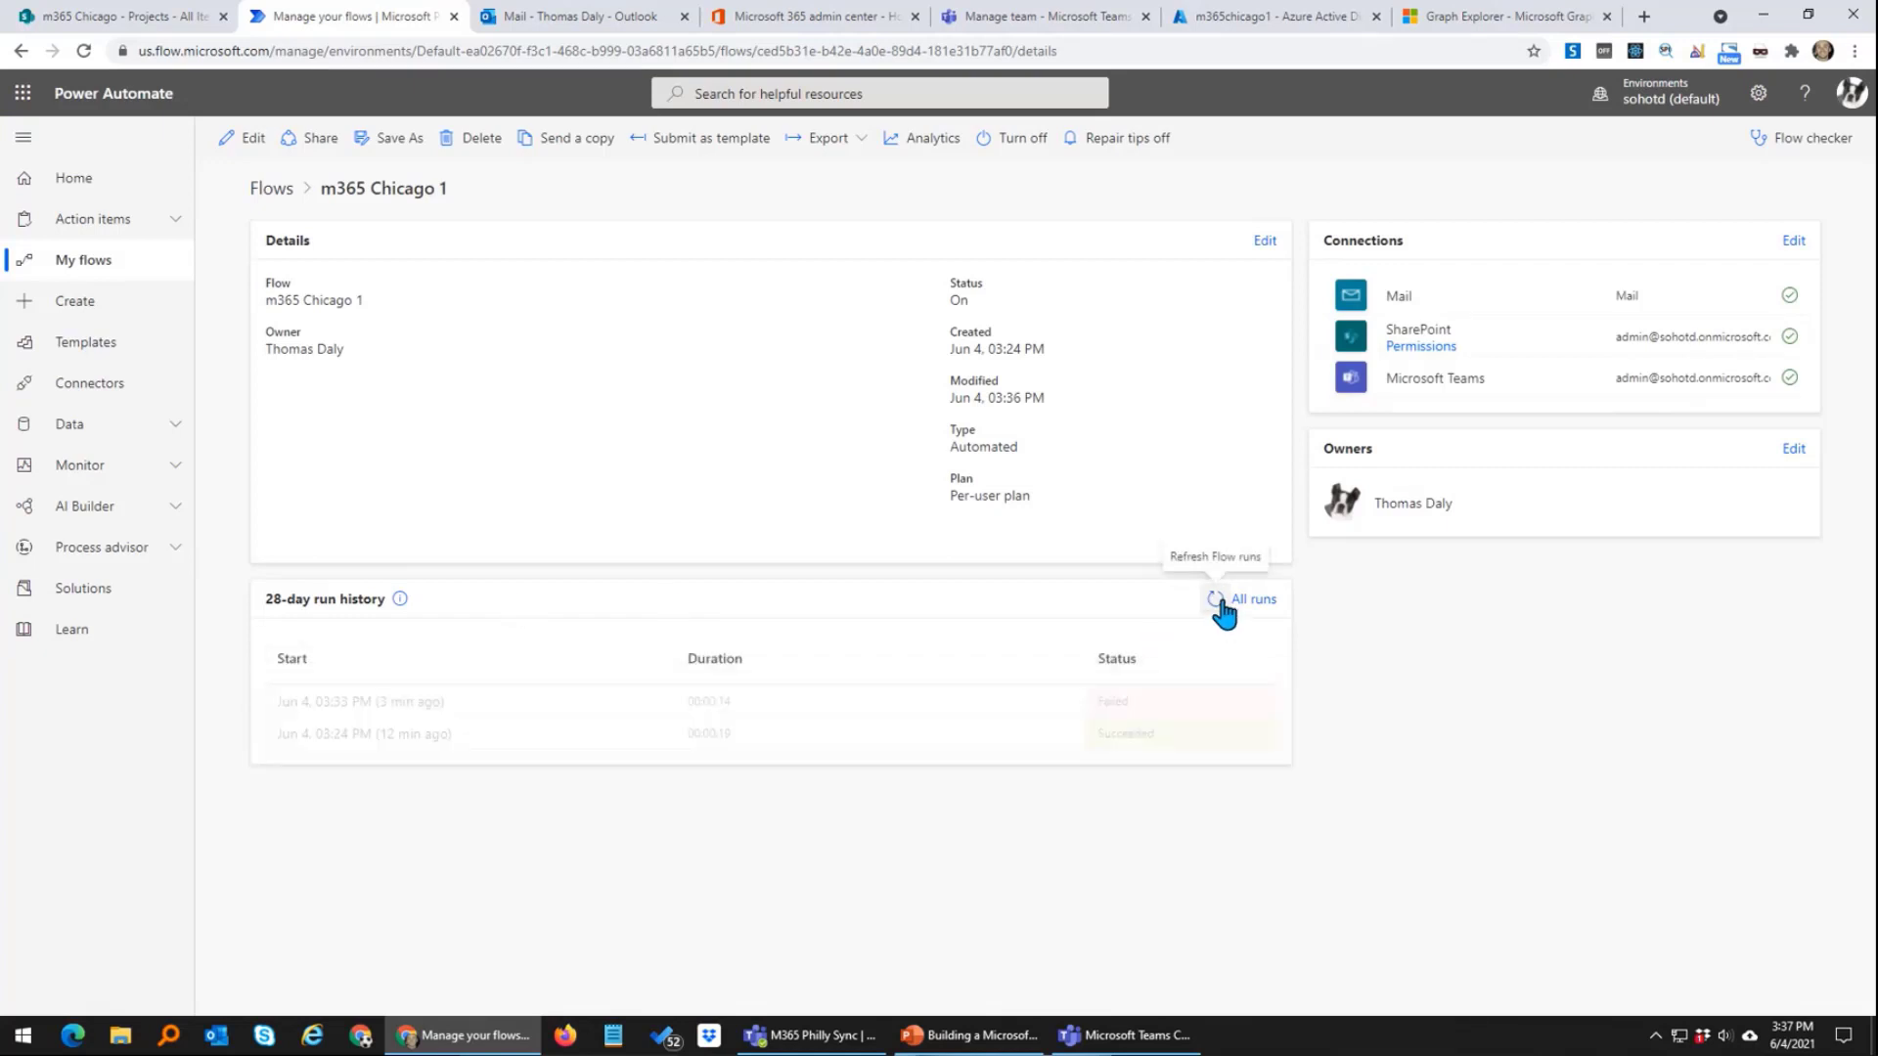
{"action": "left_click", "coordinate": [108, 17]}
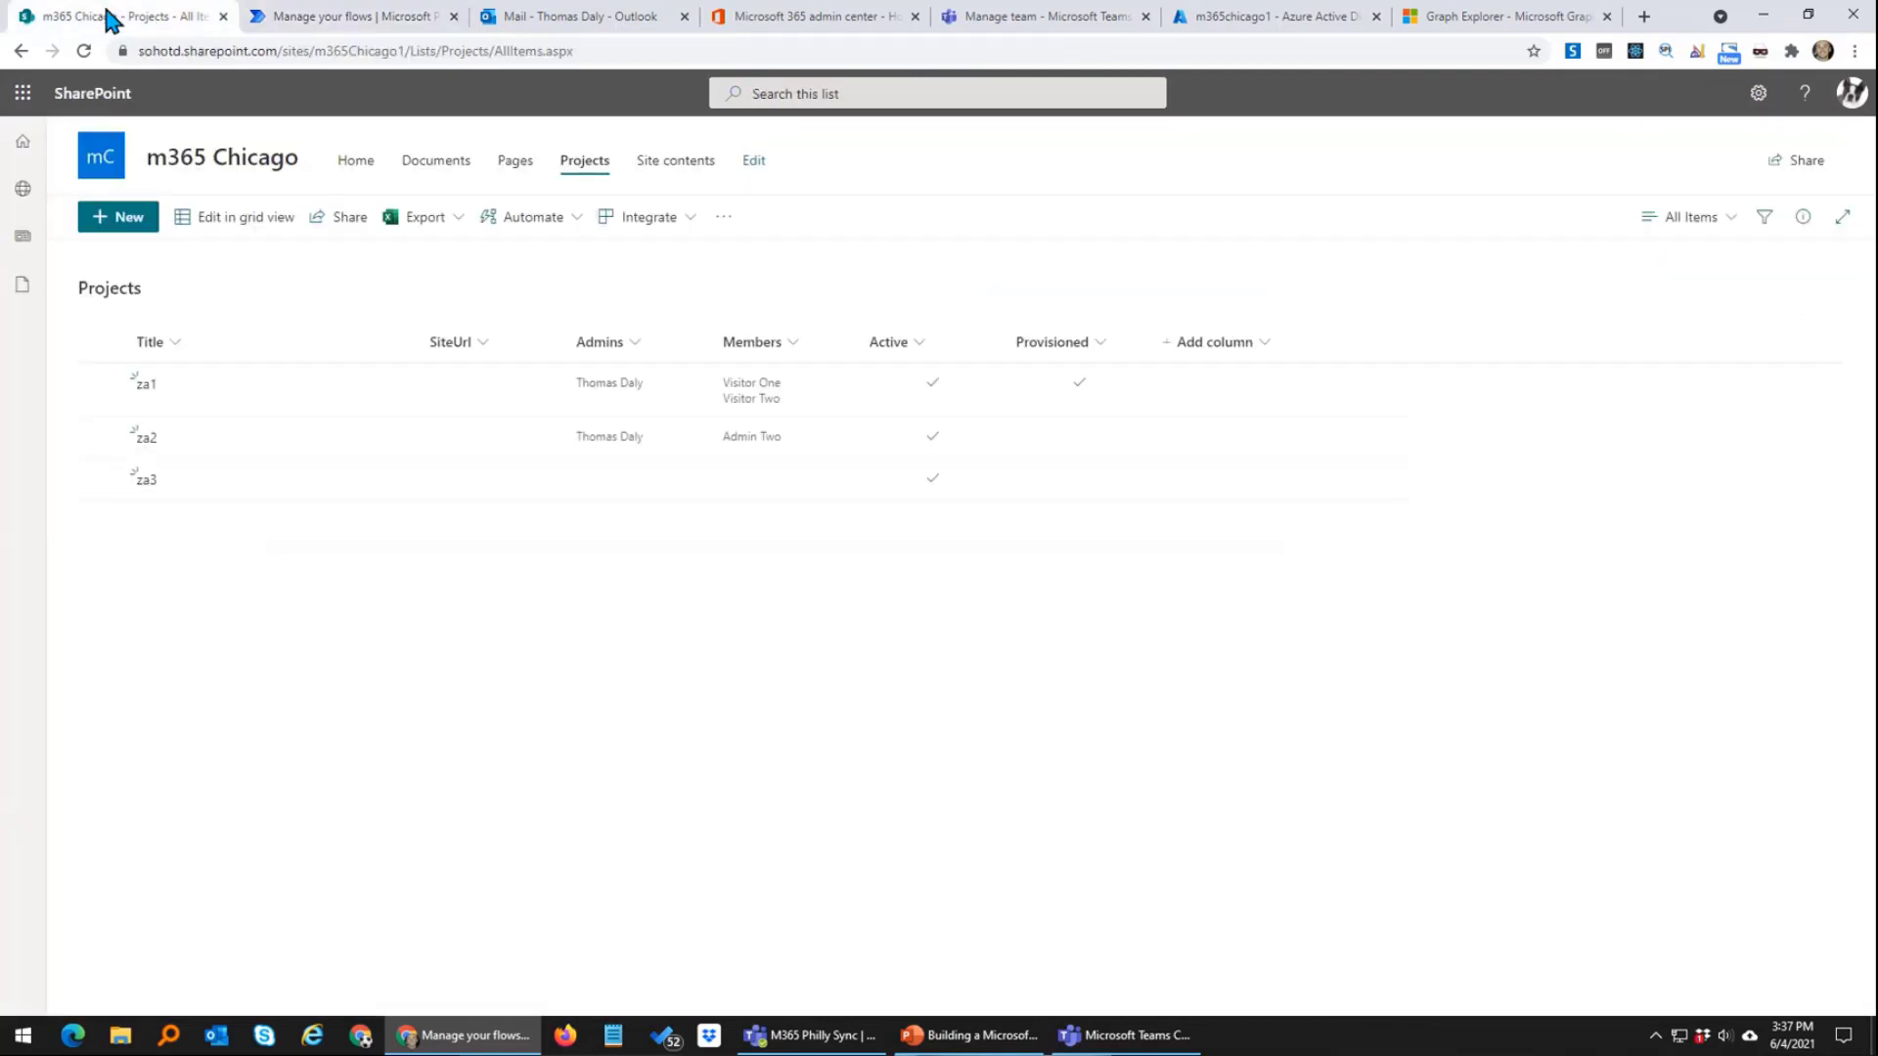
{"action": "left_click", "coordinate": [377, 22]}
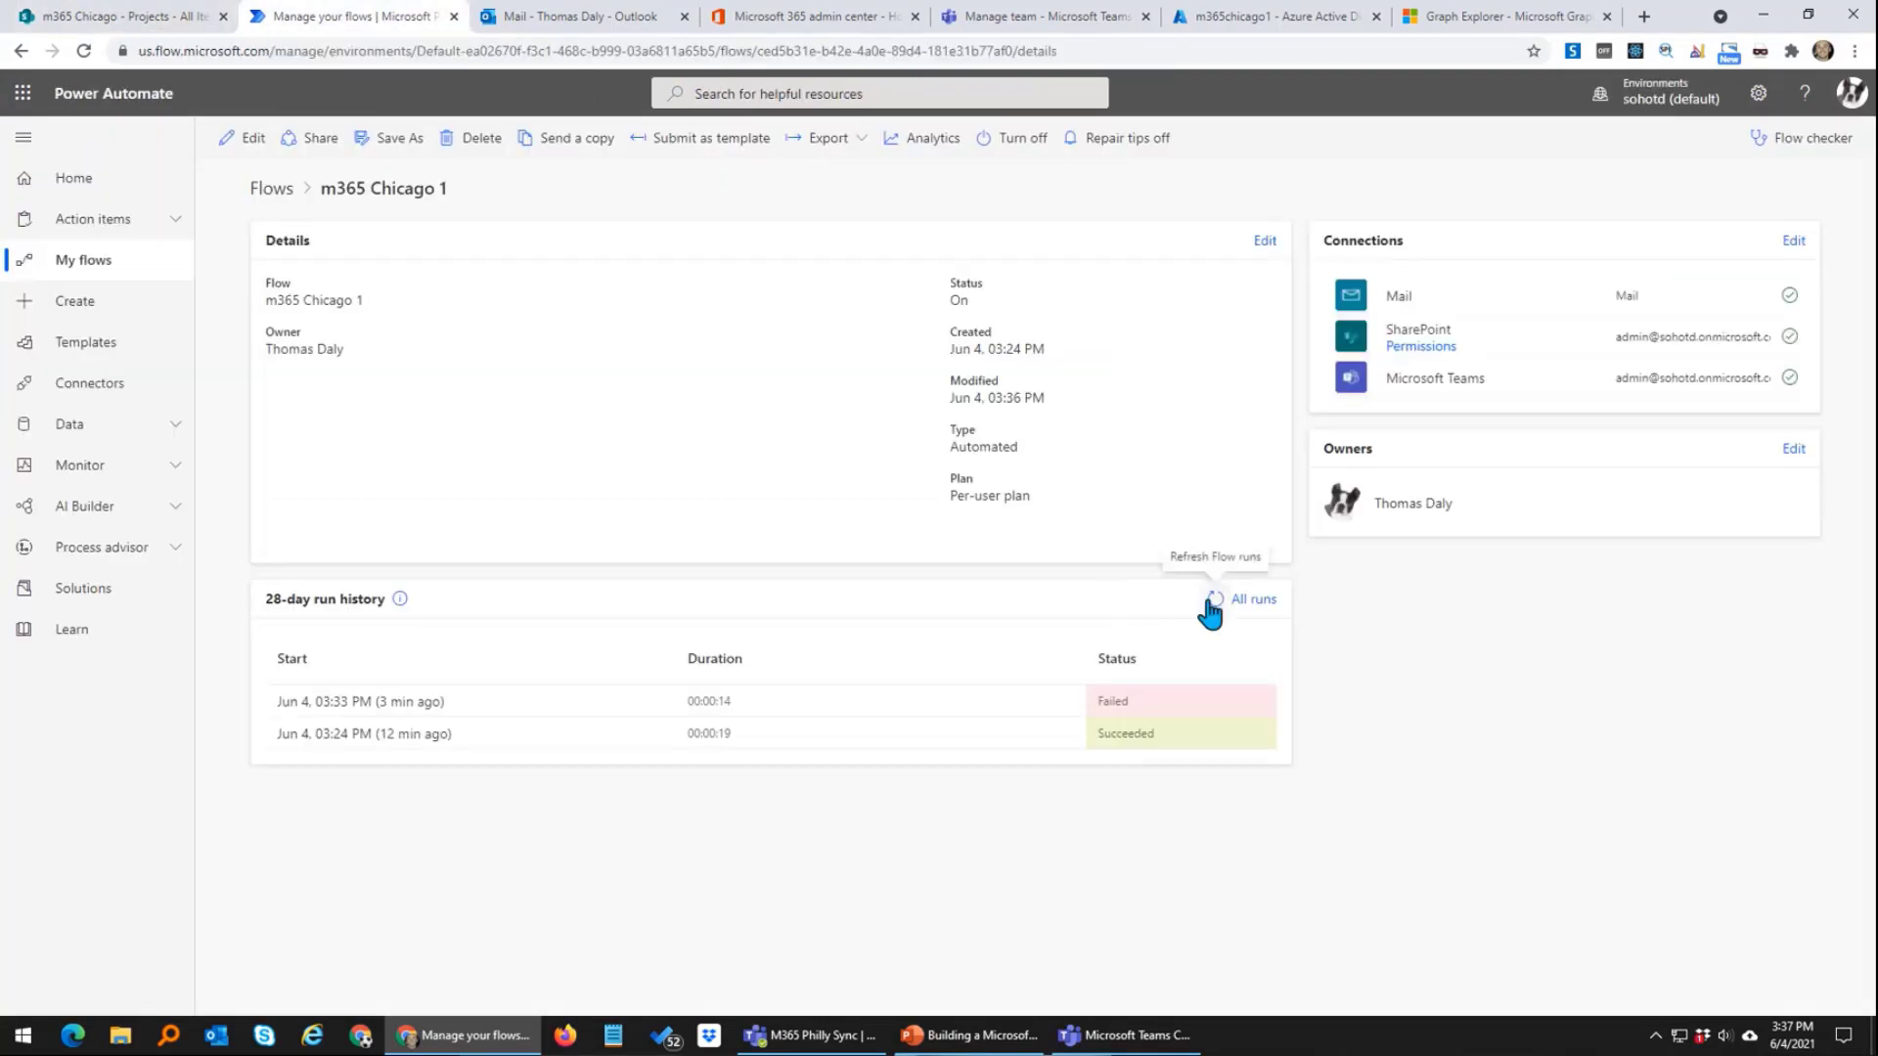
{"action": "left_click", "coordinate": [1213, 603]}
{"action": "left_click", "coordinate": [1213, 602]}
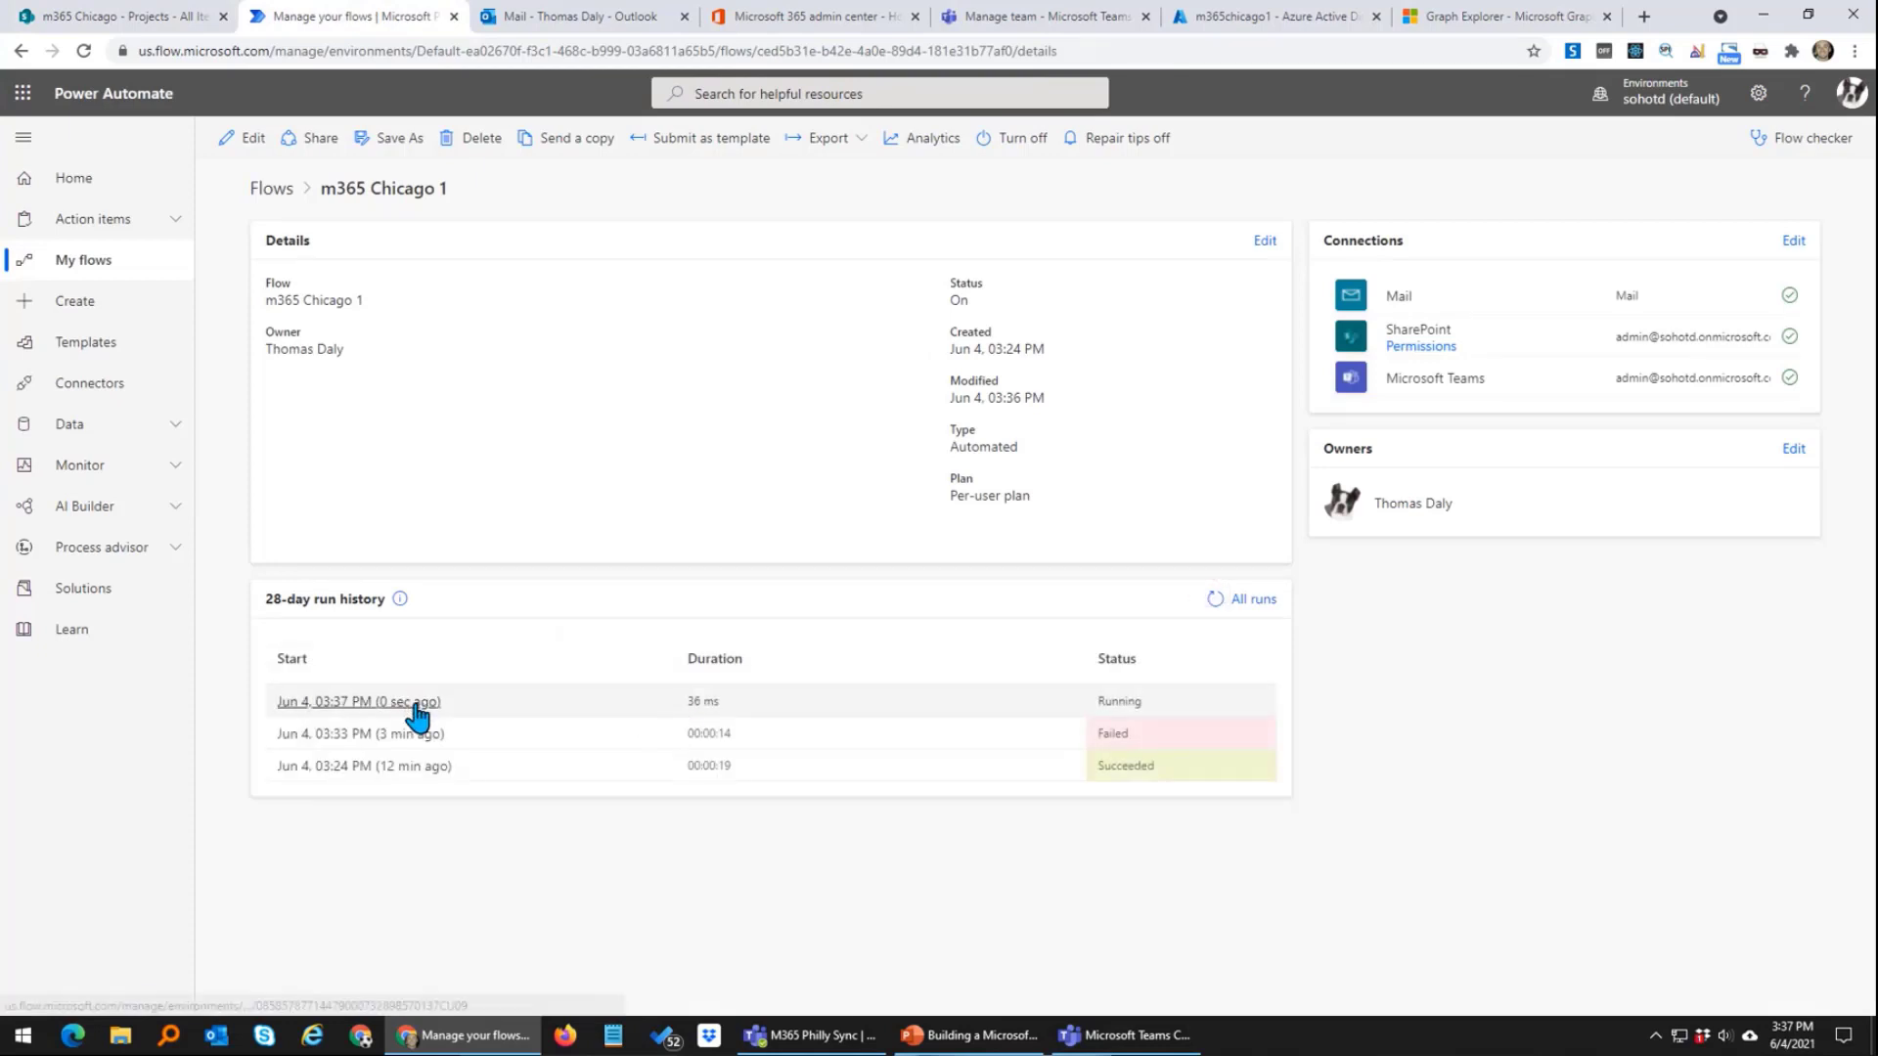
{"action": "left_click", "coordinate": [413, 702]}
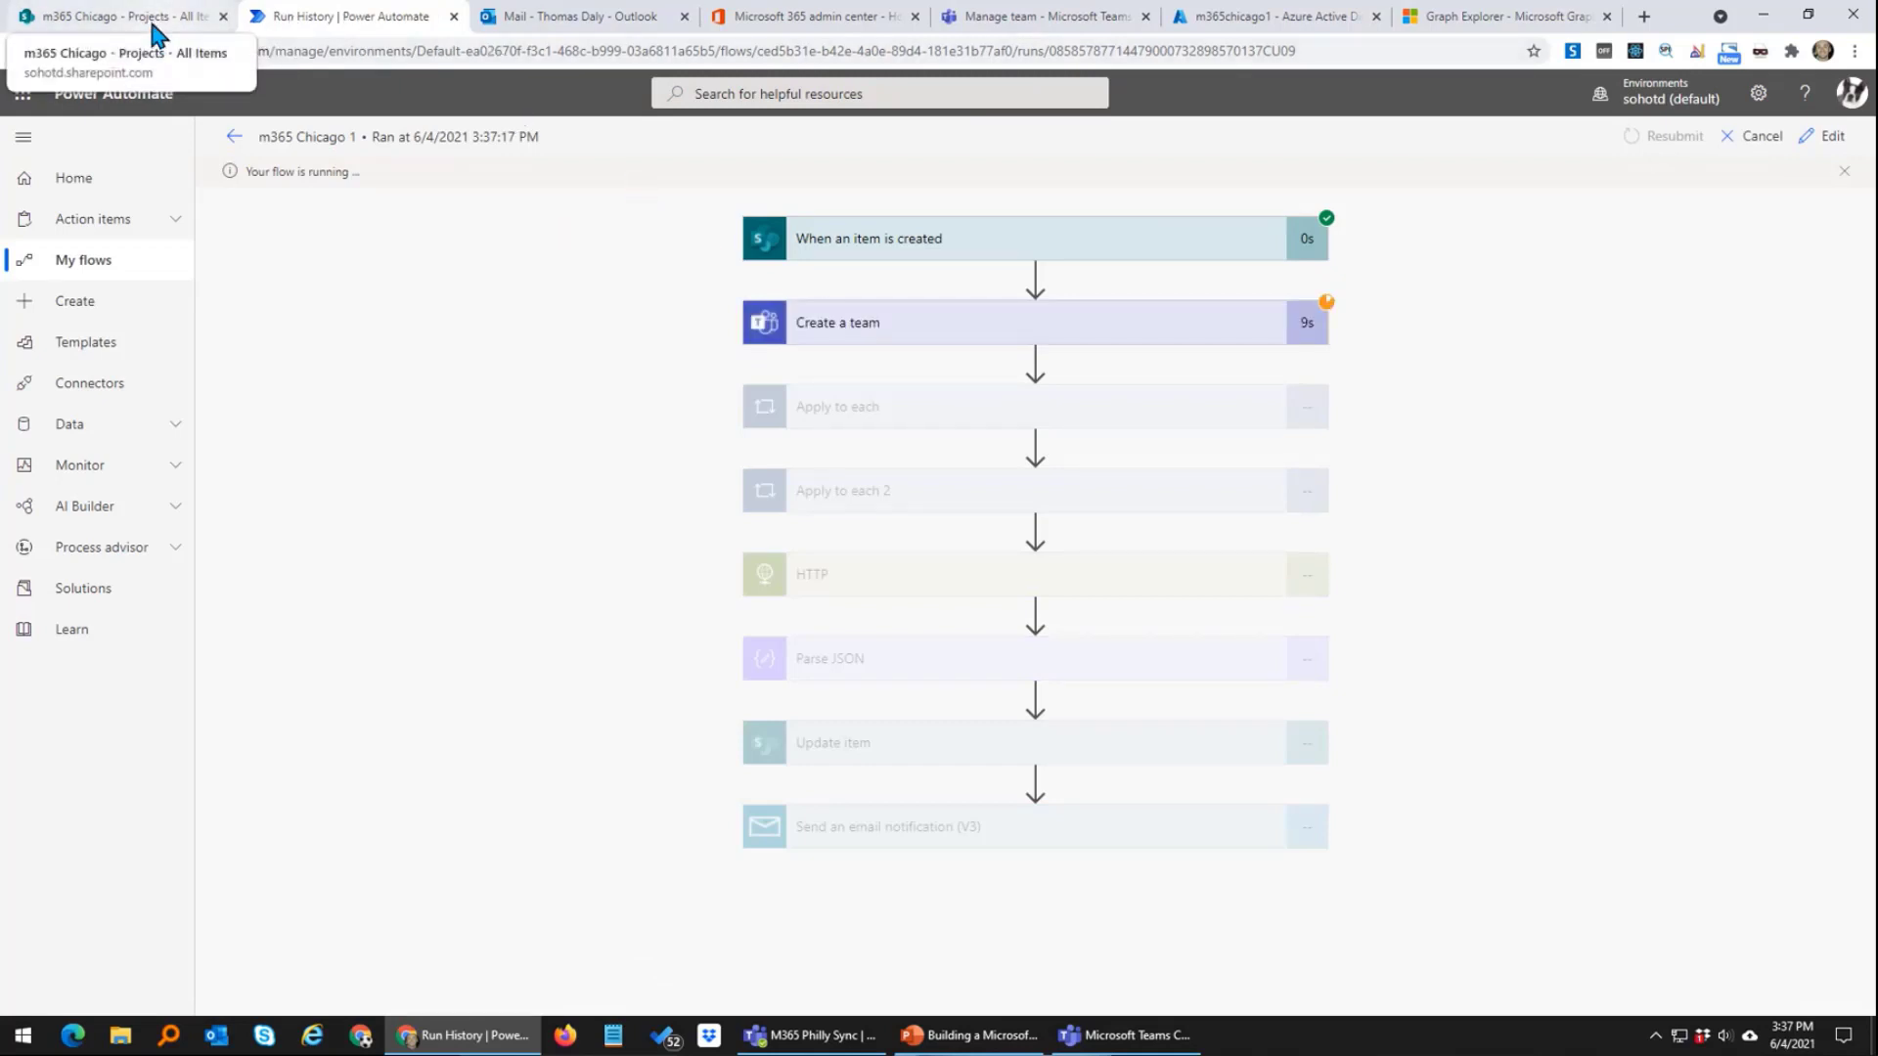
Step: Reload the run page and examine the HTTP action's request URI, status code and response body
{"action": "left_click", "coordinate": [86, 51]}
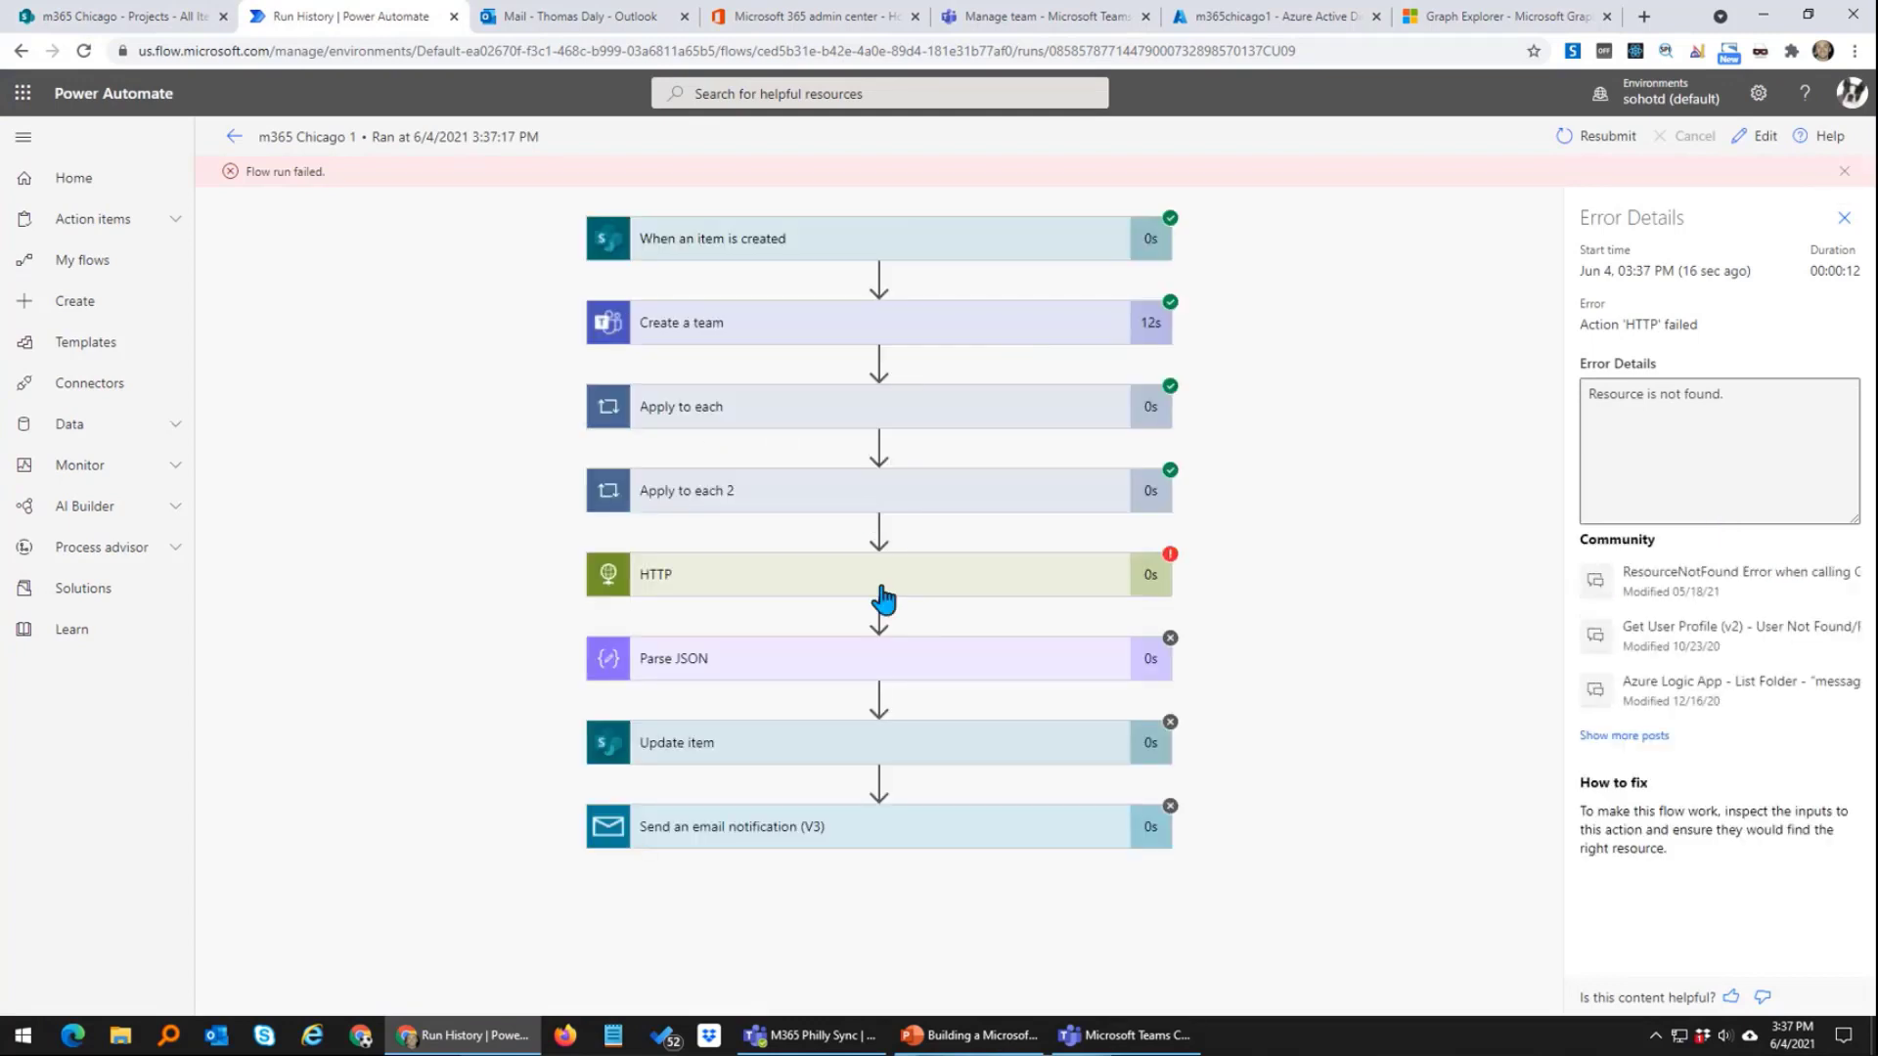
{"action": "left_click", "coordinate": [882, 587]}
{"action": "scroll", "coordinate": [851, 563], "scroll_direction": "down", "scroll_amount": 4}
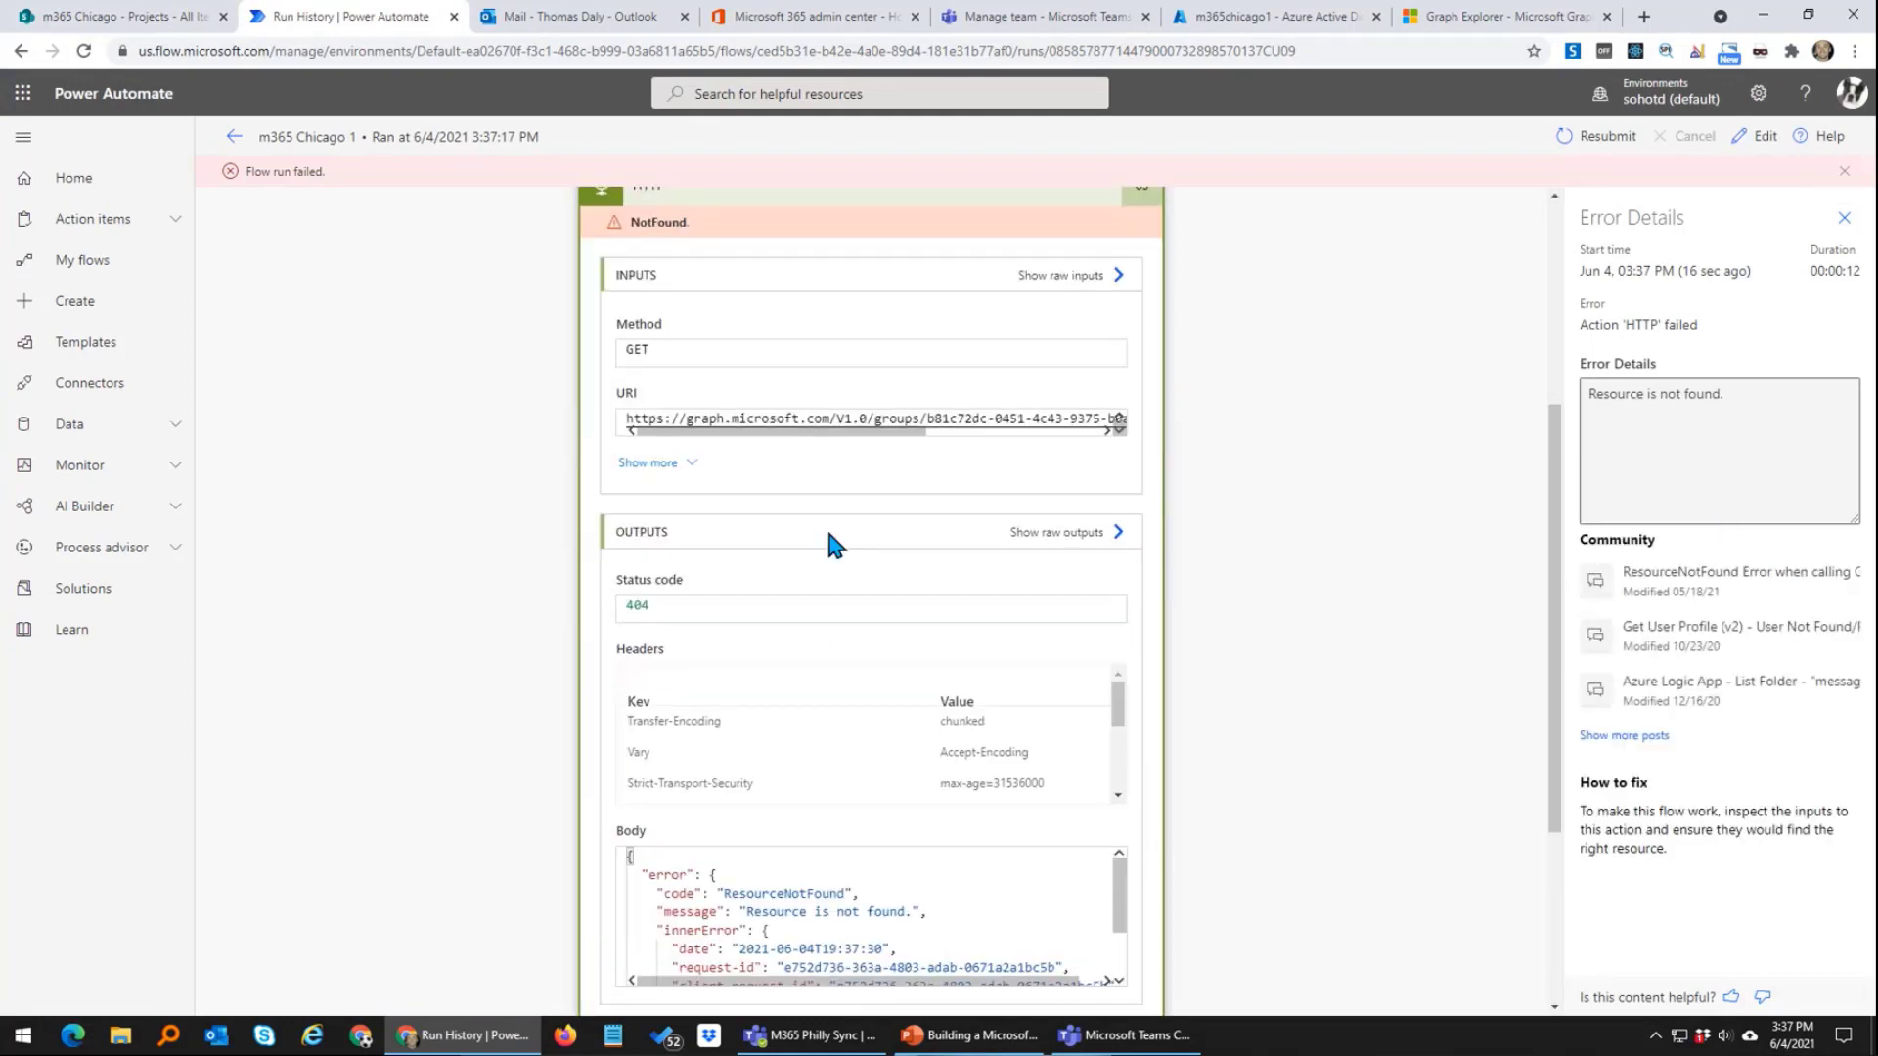
{"action": "left_click_drag", "start_coordinate": [880, 431], "coordinate": [1107, 445]}
{"action": "triple_click", "coordinate": [1045, 421]}
Step: Switch to SharePoint and open the m365Chicago site at sohotd.sharepoint.com/sites/m365Chicago
{"action": "left_click", "coordinate": [146, 16]}
{"action": "left_click_drag", "start_coordinate": [398, 50], "coordinate": [774, 48]}
{"action": "key", "text": "BackSpace"}
{"action": "key", "text": "Return"}
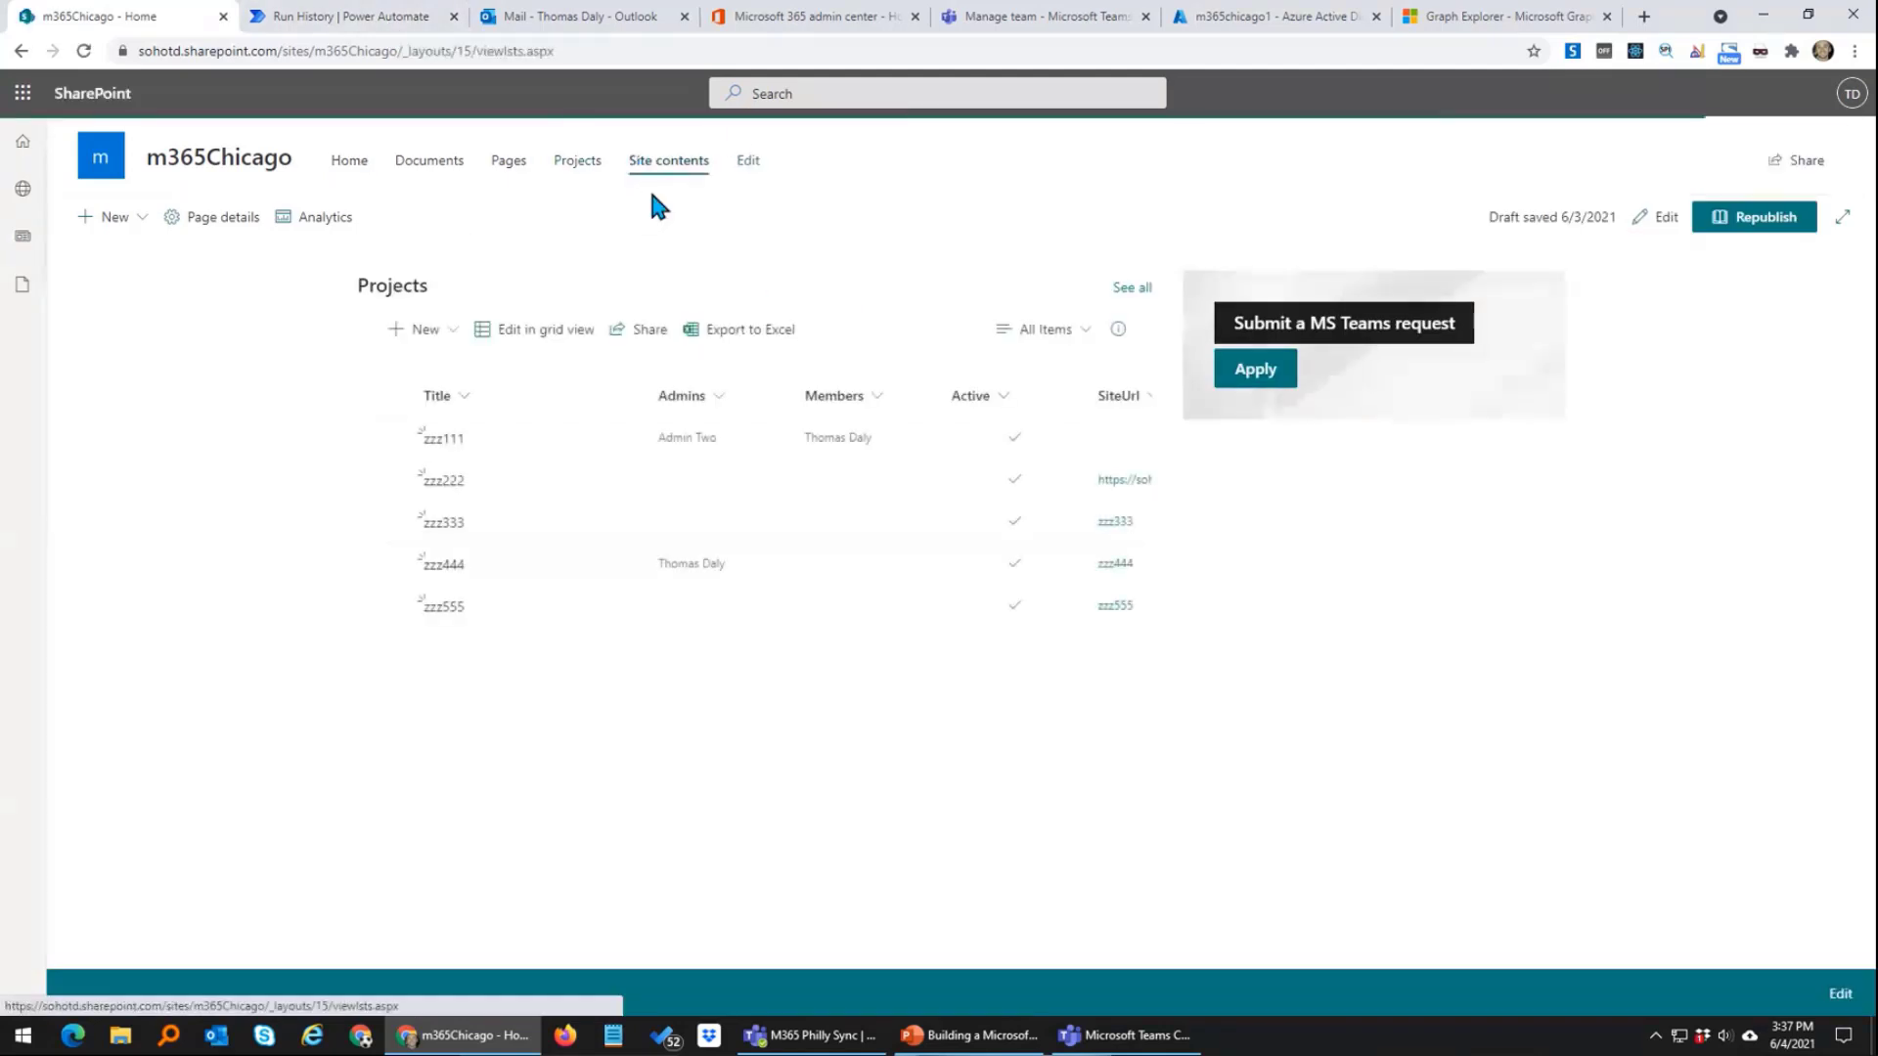
Step: Open the earlier m365Chicago flow for editing in Power Automate and examine its HTTP action's advanced authentication settings and remaining actions
{"action": "left_click", "coordinate": [347, 16]}
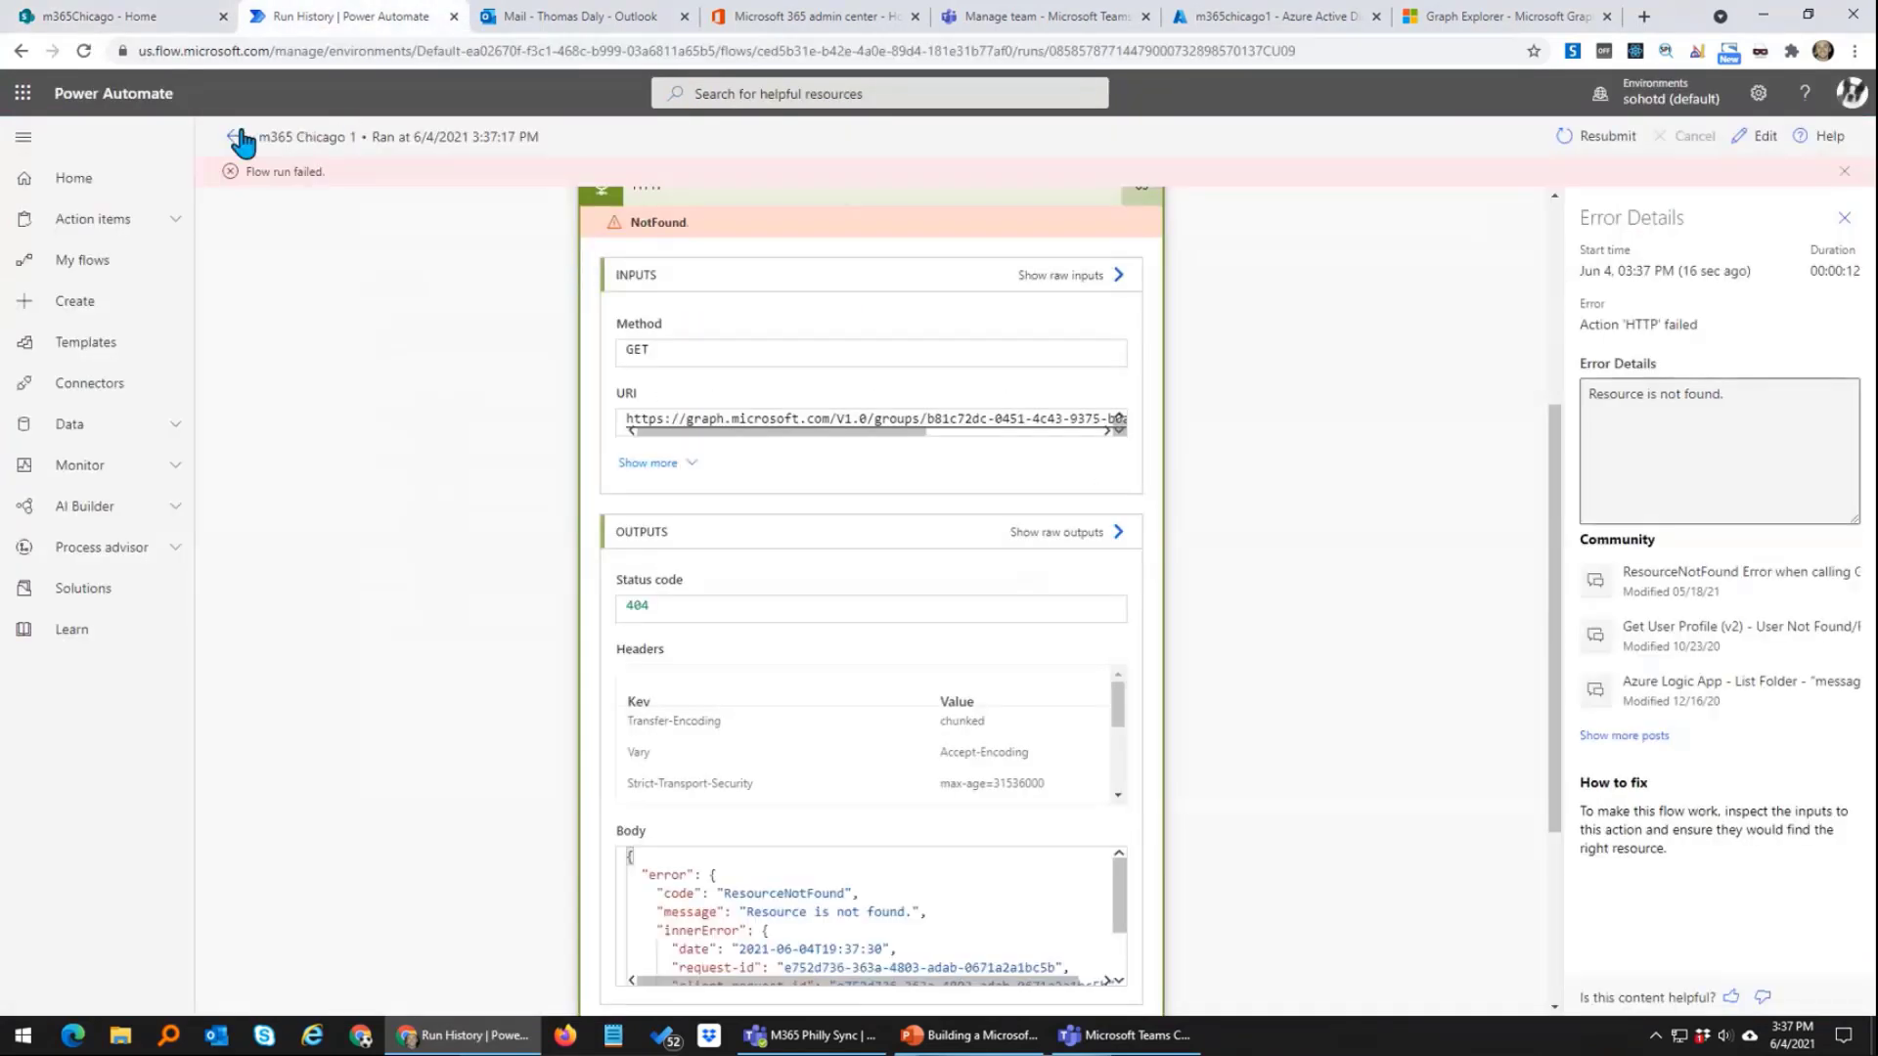
{"action": "left_click", "coordinate": [236, 137]}
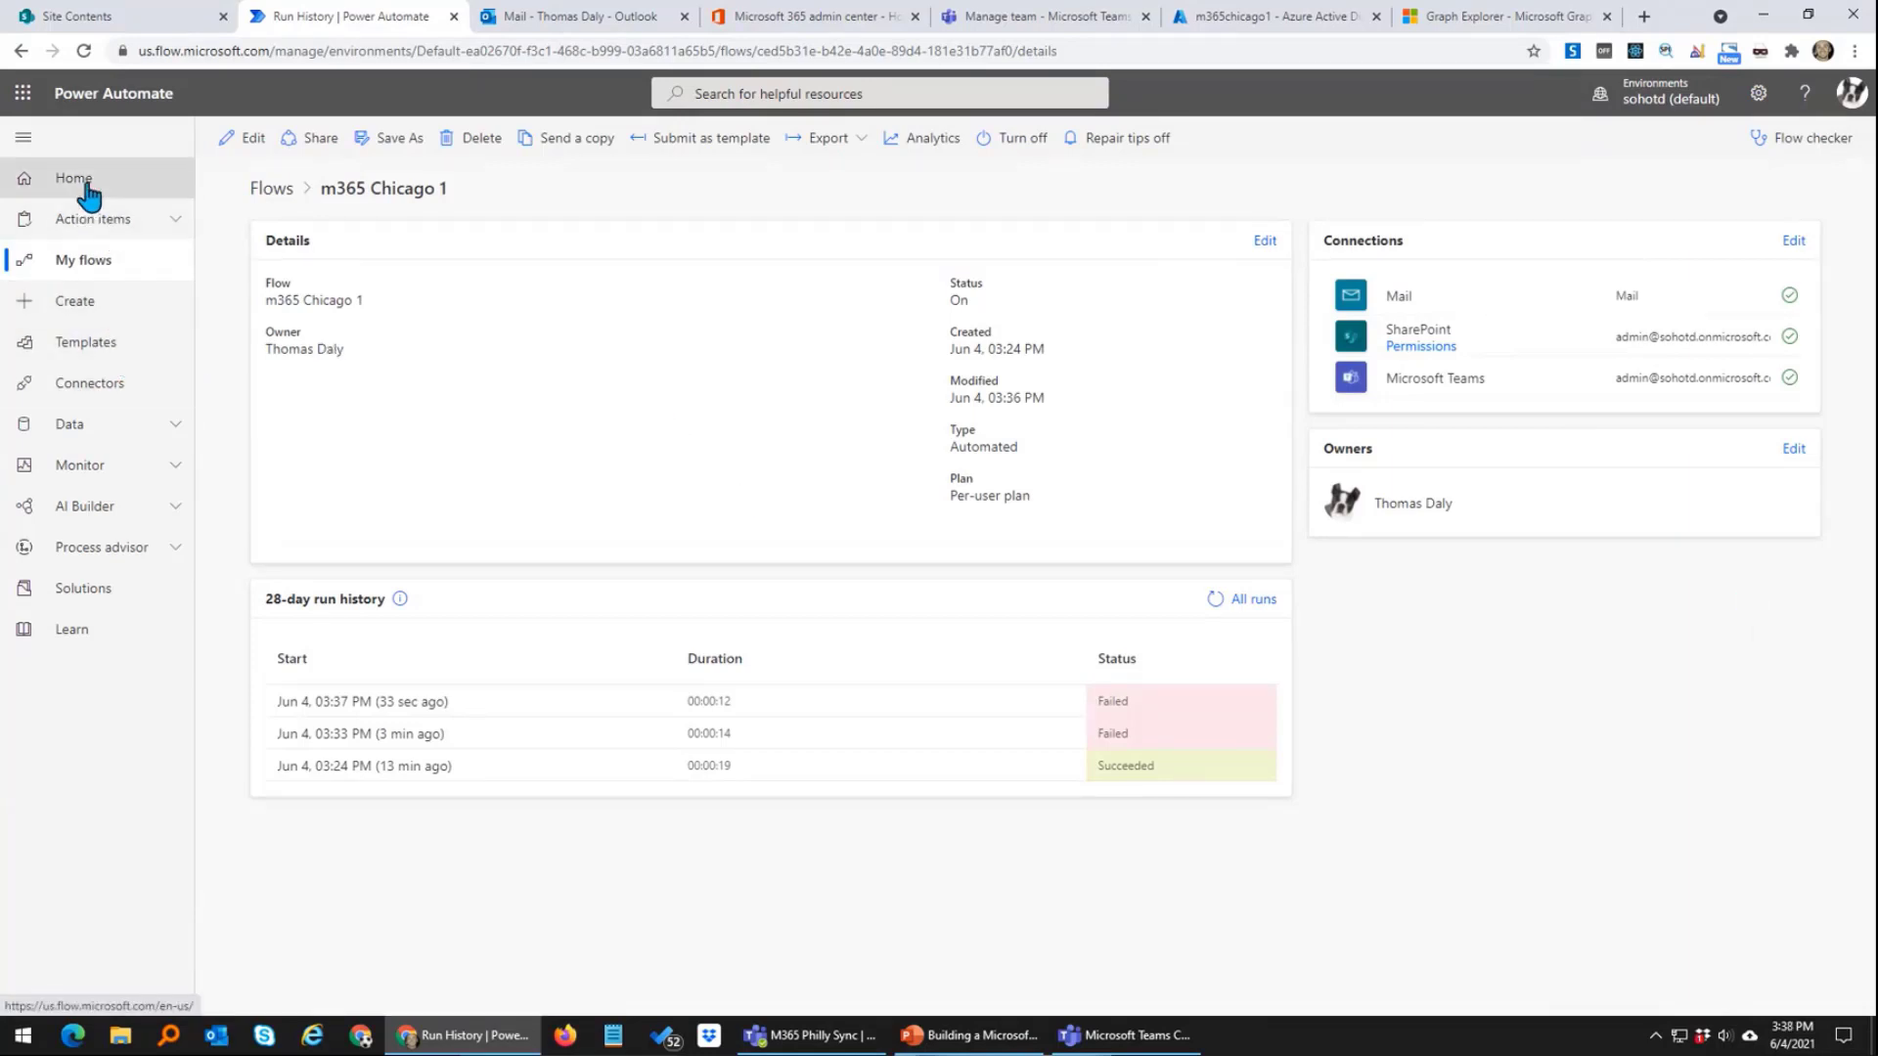
{"action": "left_click", "coordinate": [106, 274]}
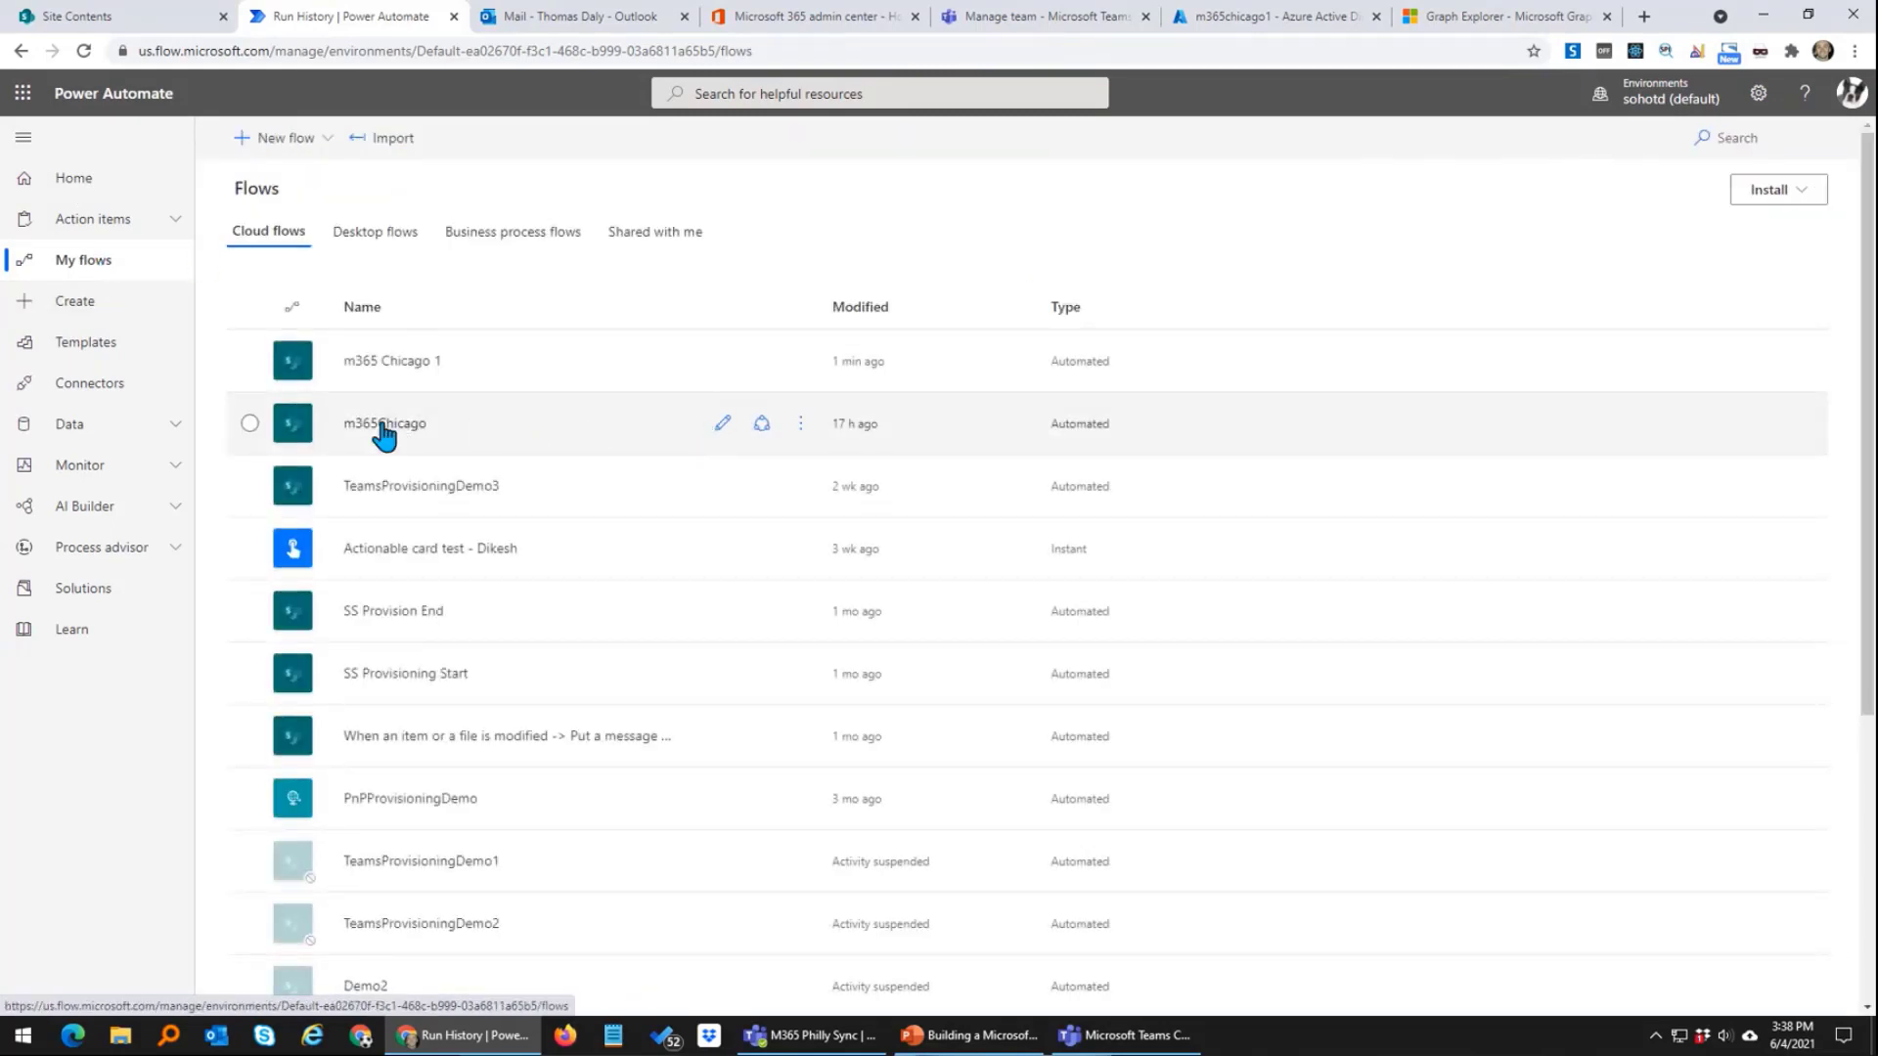
{"action": "left_click", "coordinate": [393, 442]}
{"action": "left_click", "coordinate": [722, 424]}
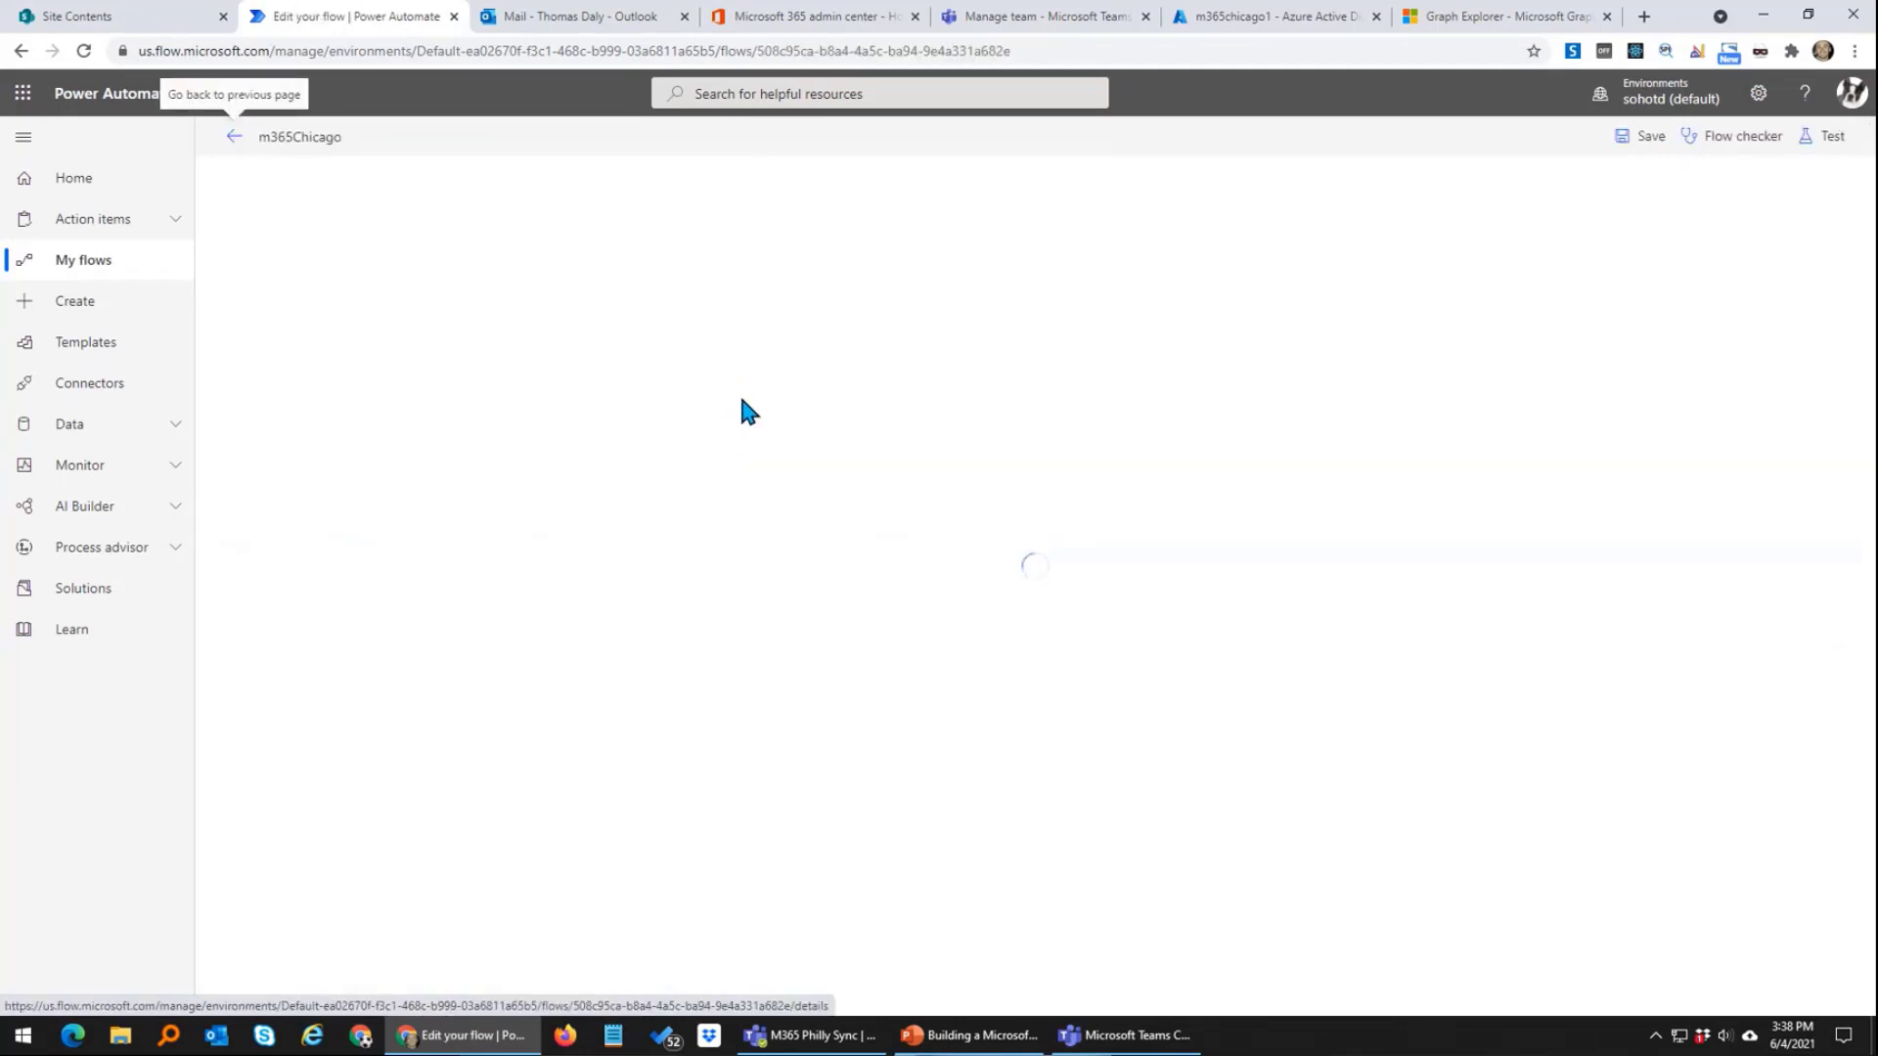
{"action": "left_click", "coordinate": [875, 531]}
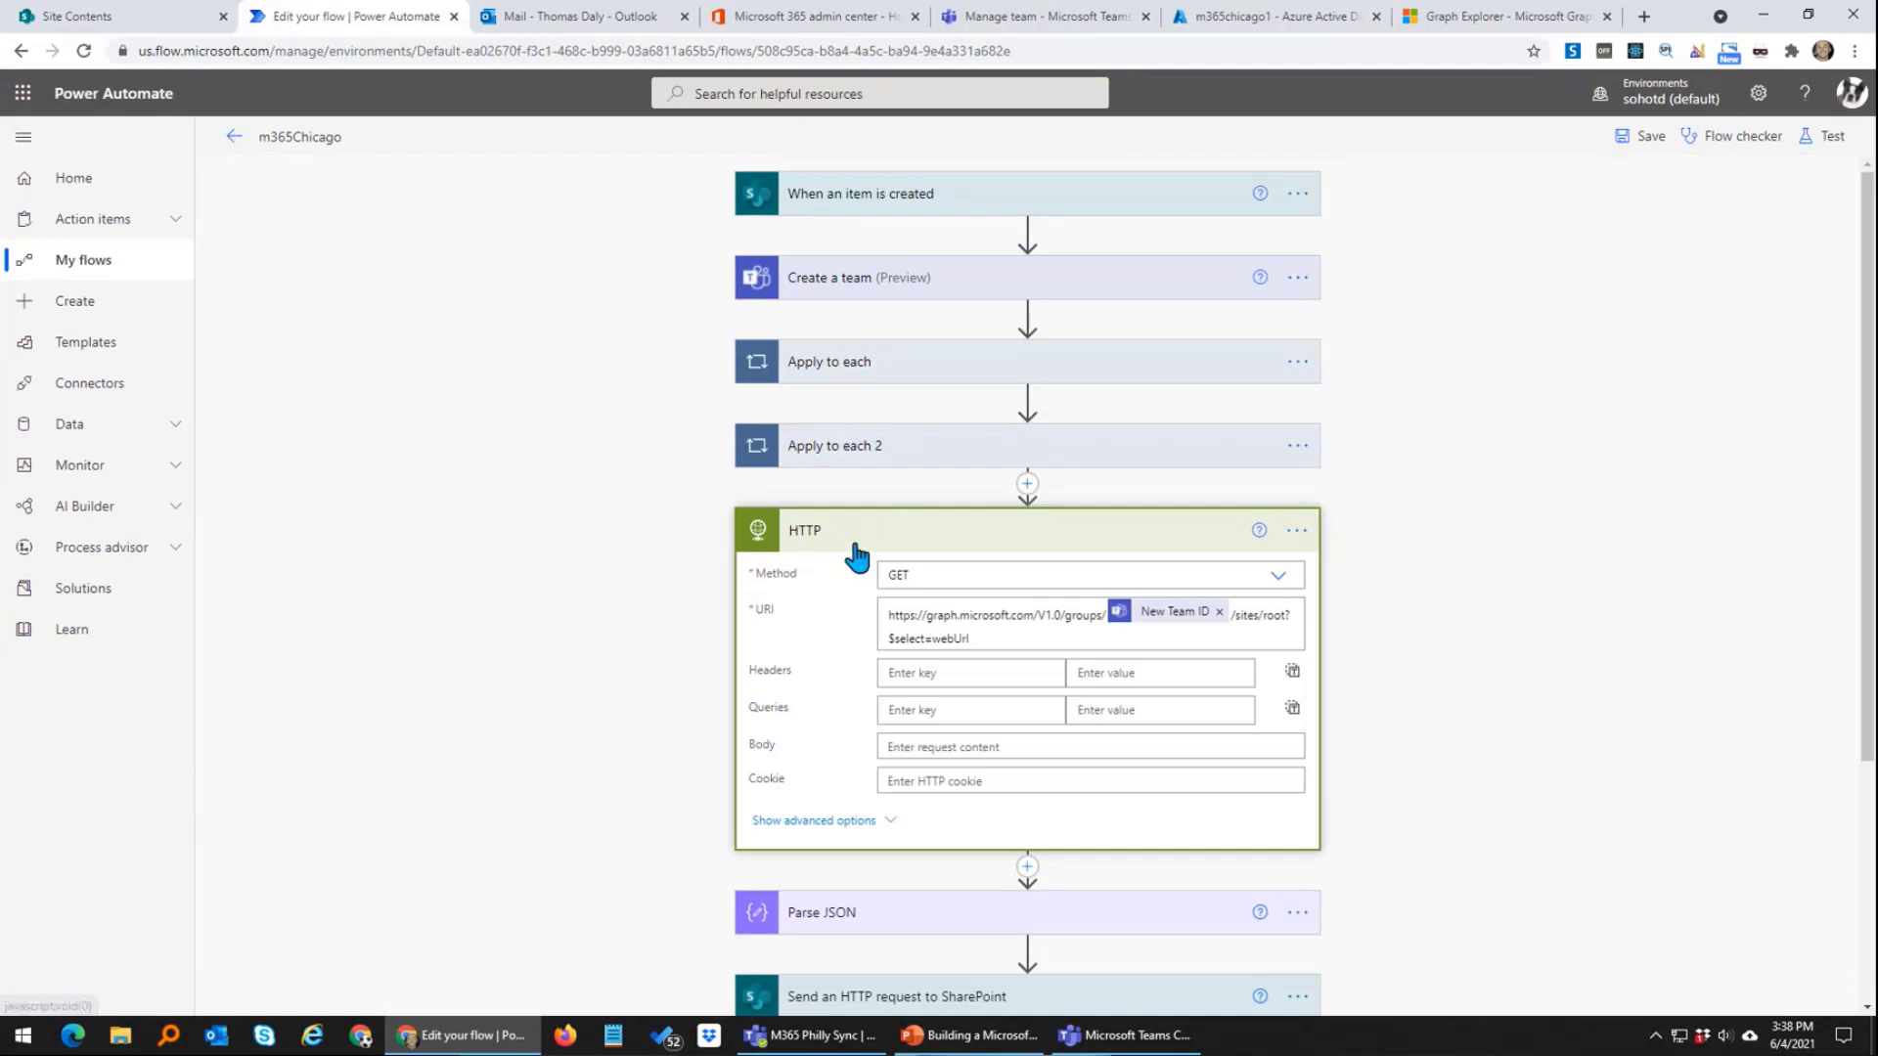
{"action": "left_click", "coordinate": [829, 822]}
{"action": "scroll", "coordinate": [847, 675], "scroll_direction": "down", "scroll_amount": 2}
{"action": "scroll", "coordinate": [818, 642], "scroll_direction": "up", "scroll_amount": 1}
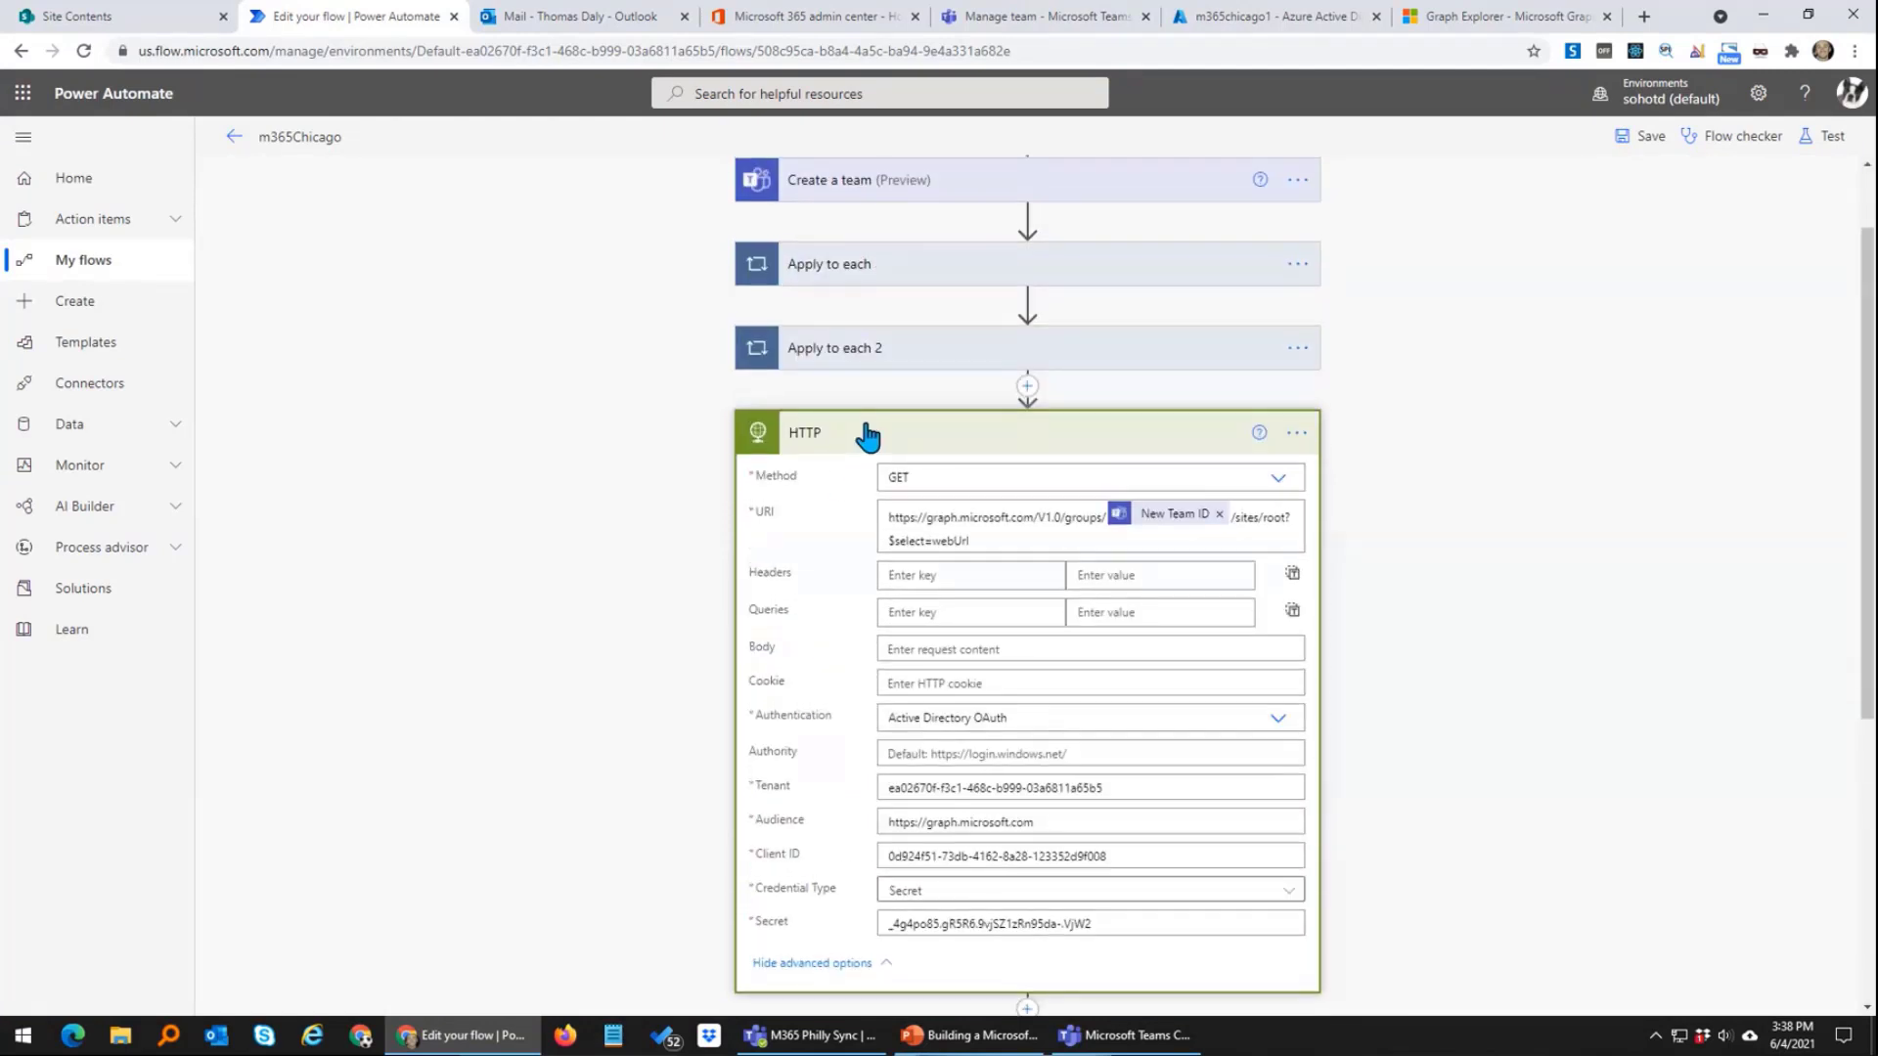
{"action": "left_click", "coordinate": [867, 436]}
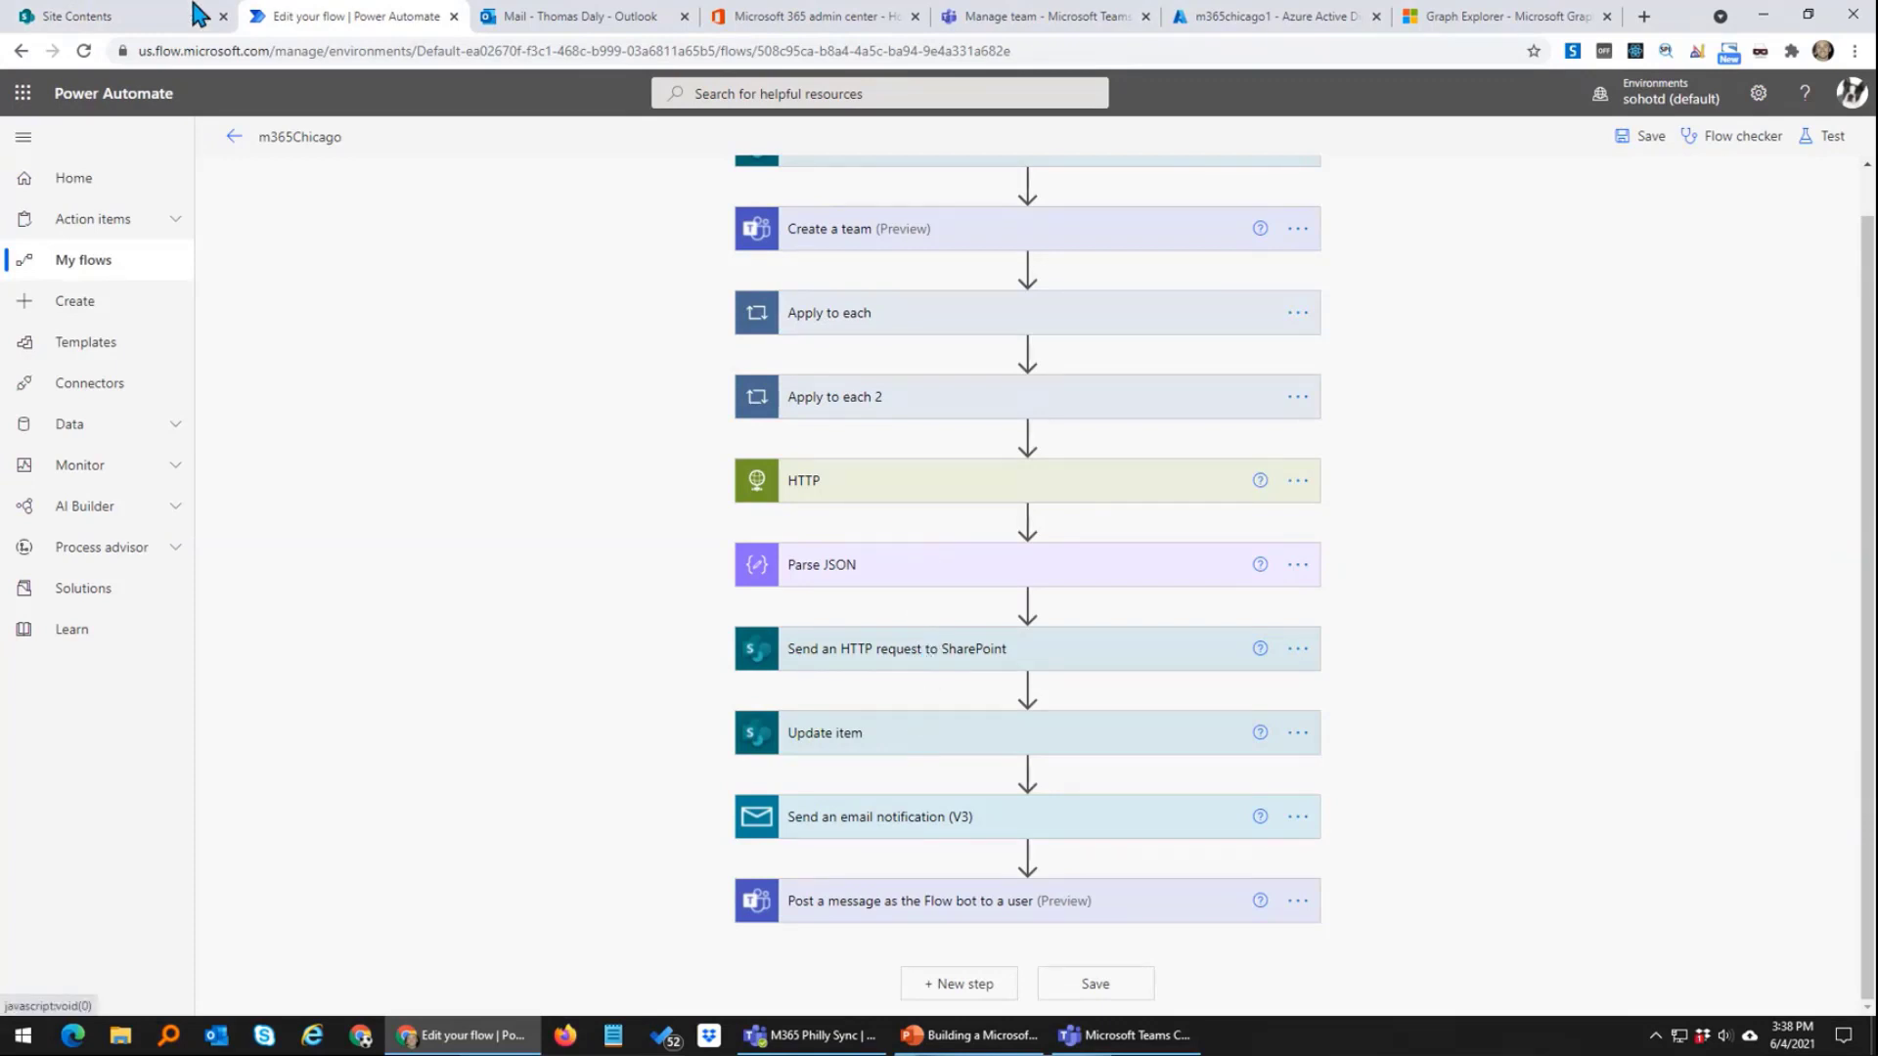
Step: Open the m365Chicago site's Projects list in SharePoint, add an item titled zaaa1 without admins or members, and return to the site contents
{"action": "left_click", "coordinate": [107, 16]}
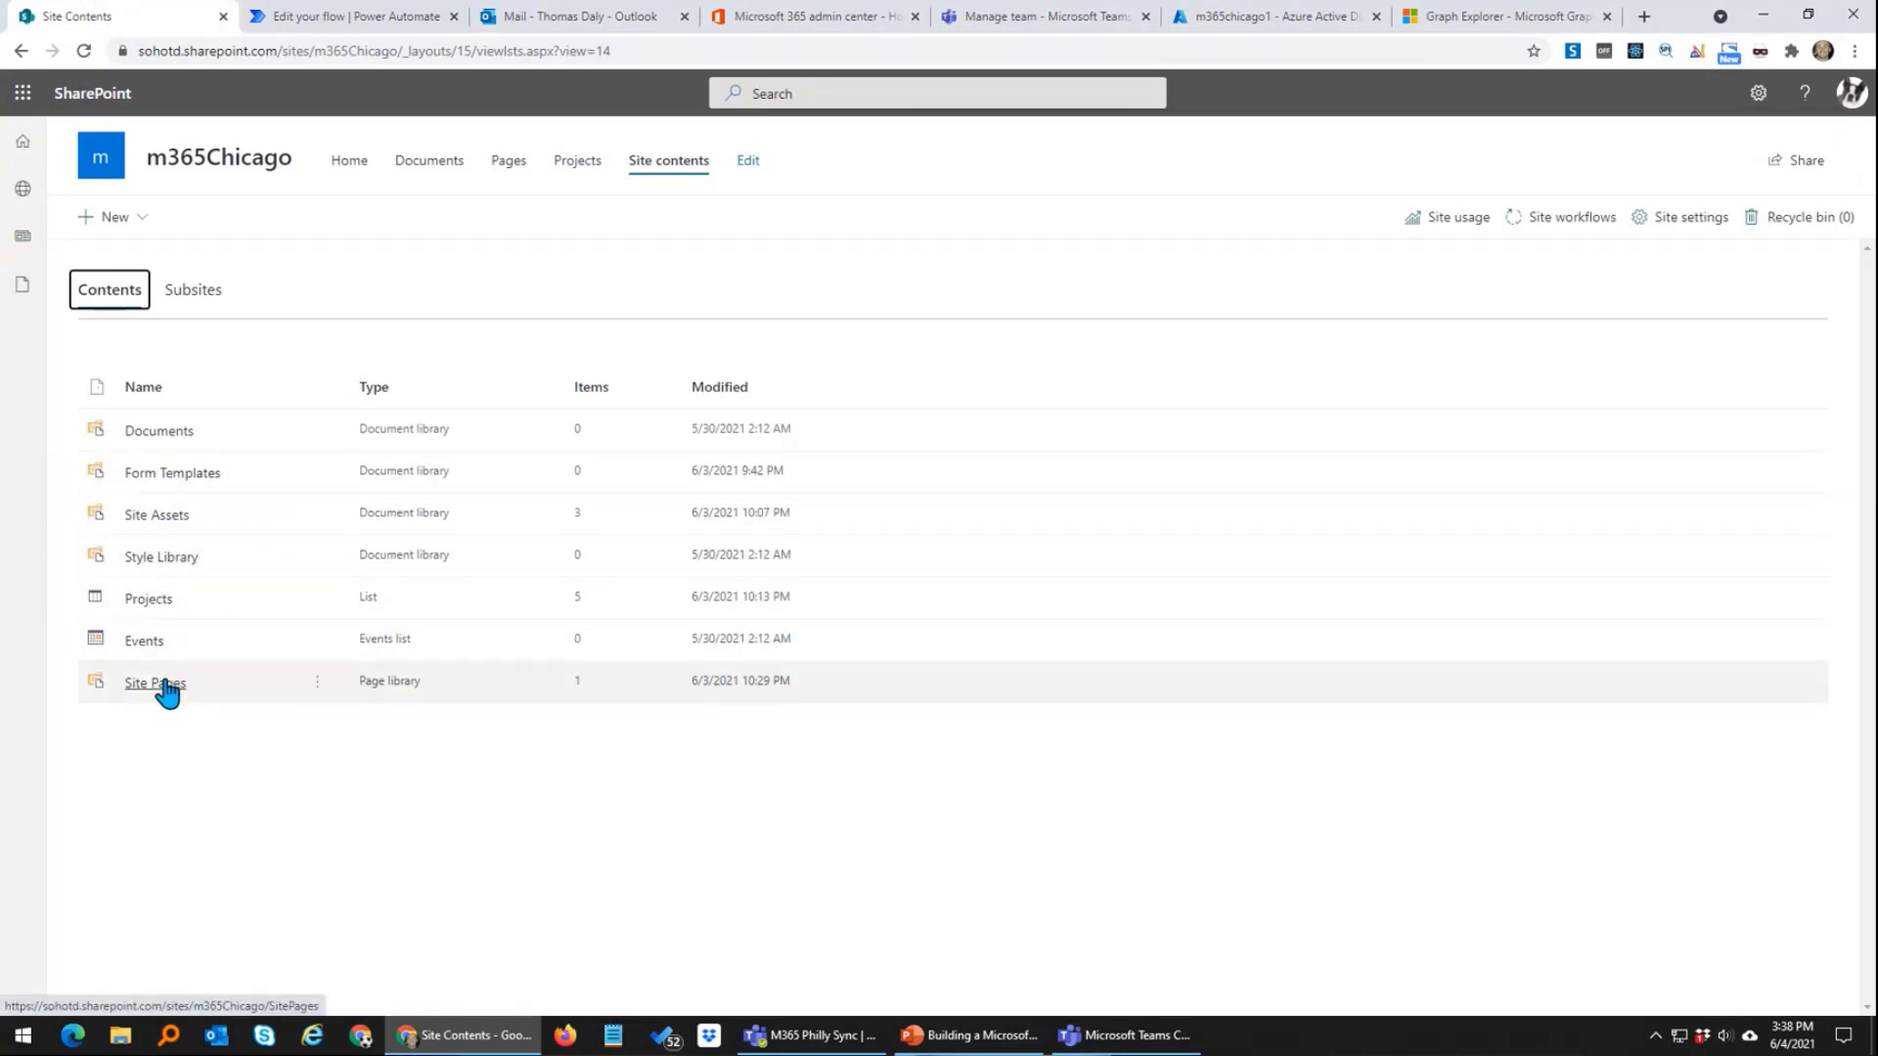
{"action": "left_click", "coordinate": [157, 605]}
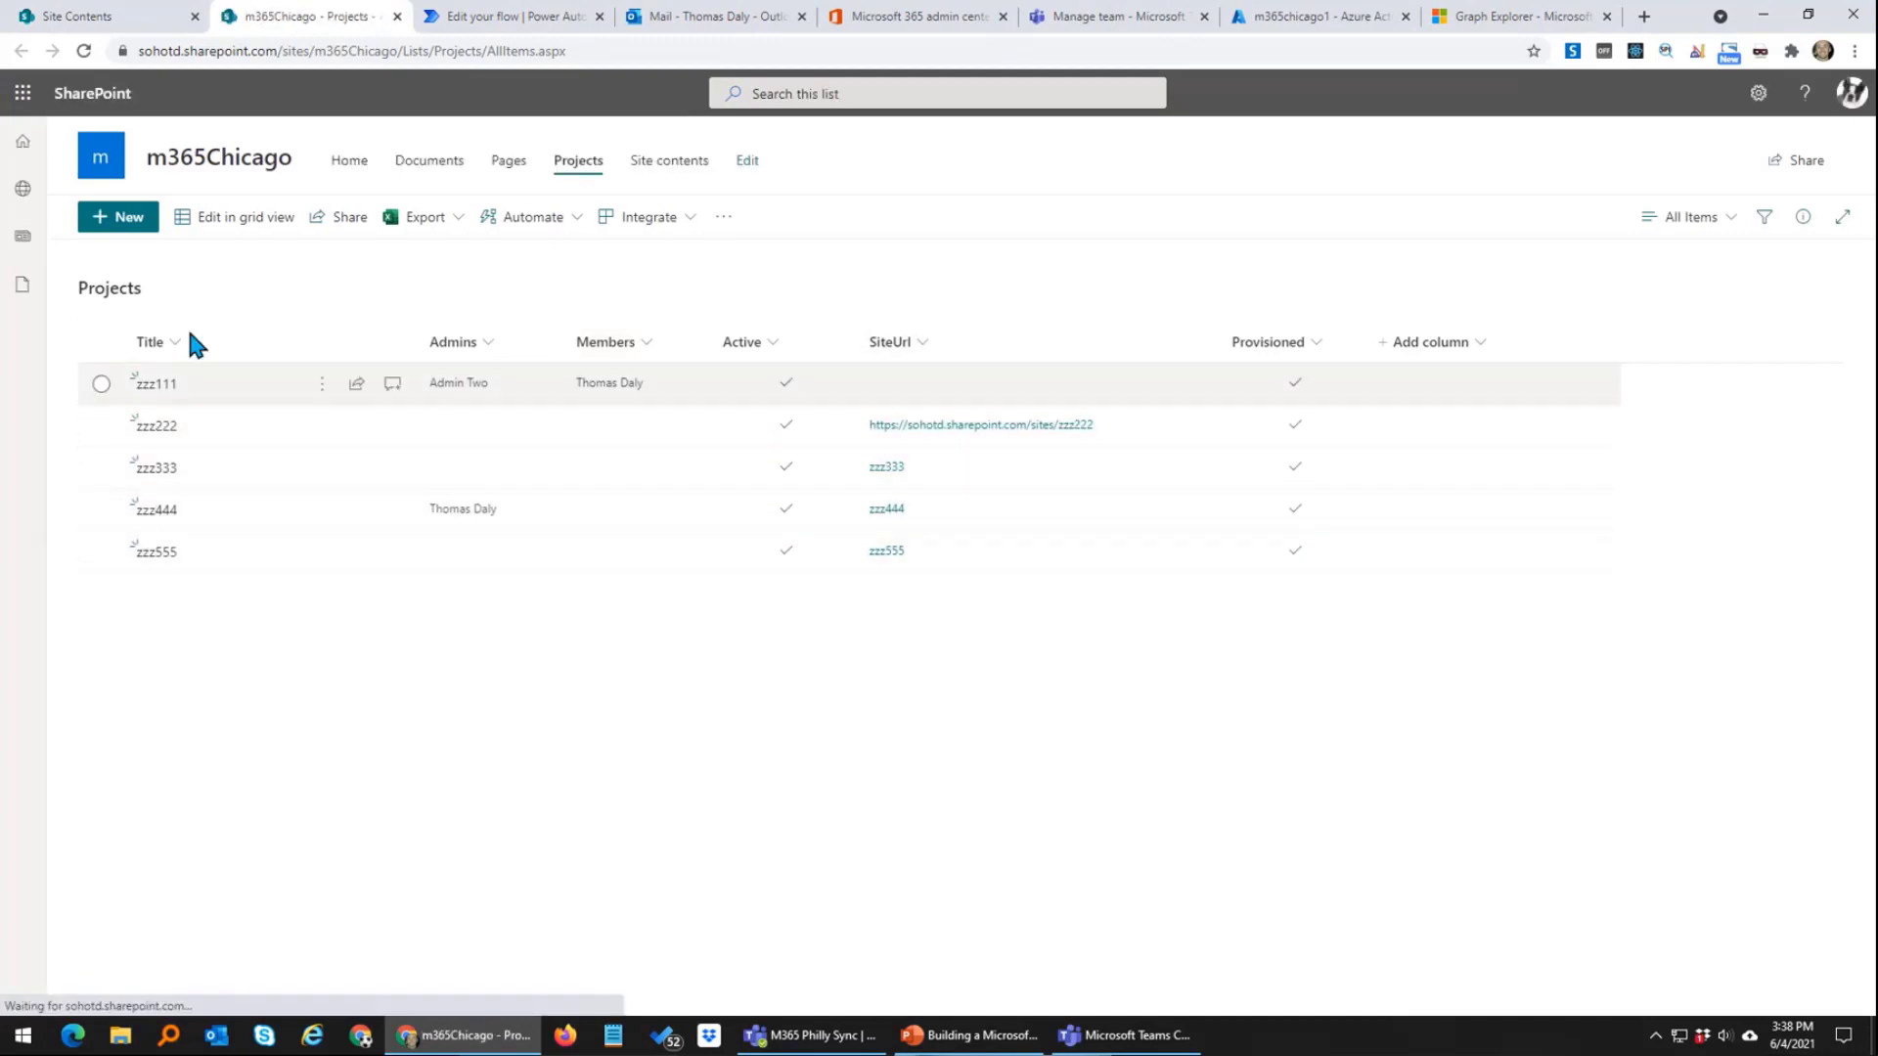
{"action": "left_click", "coordinate": [119, 216]}
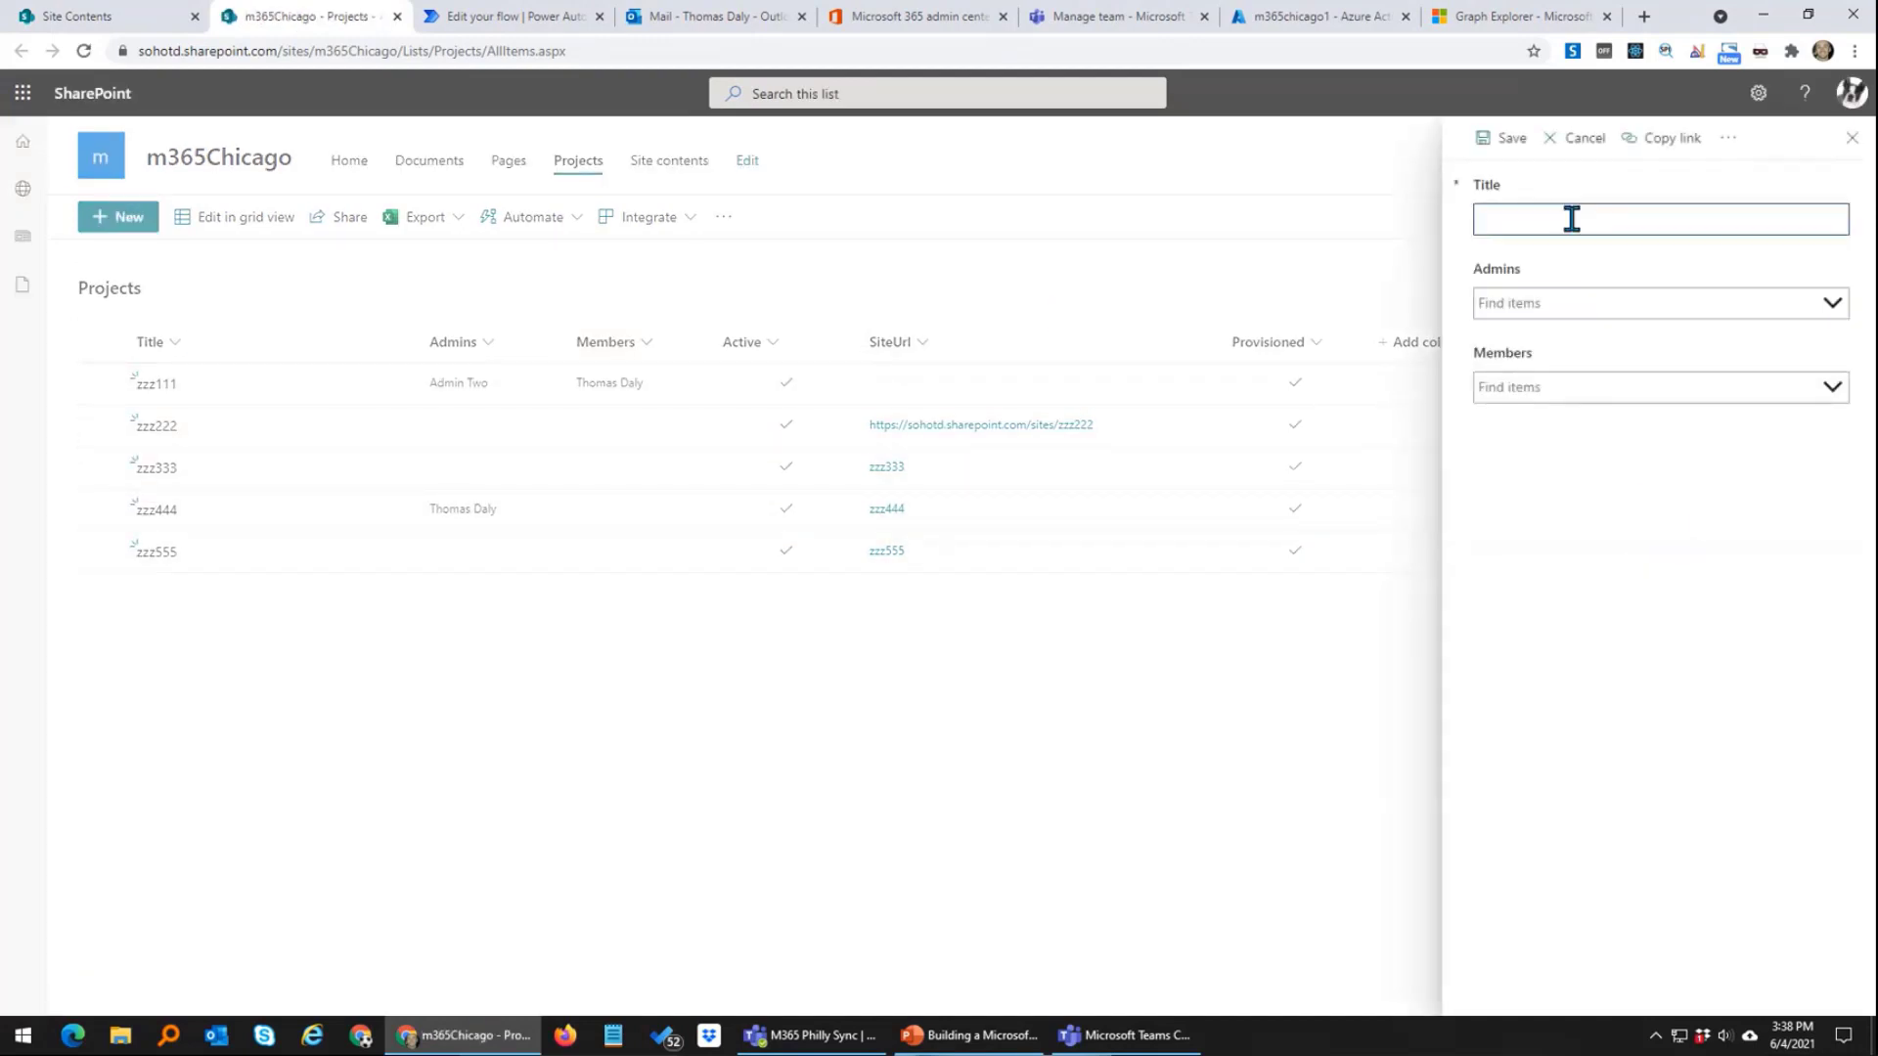
{"action": "left_click", "coordinate": [1572, 218]}
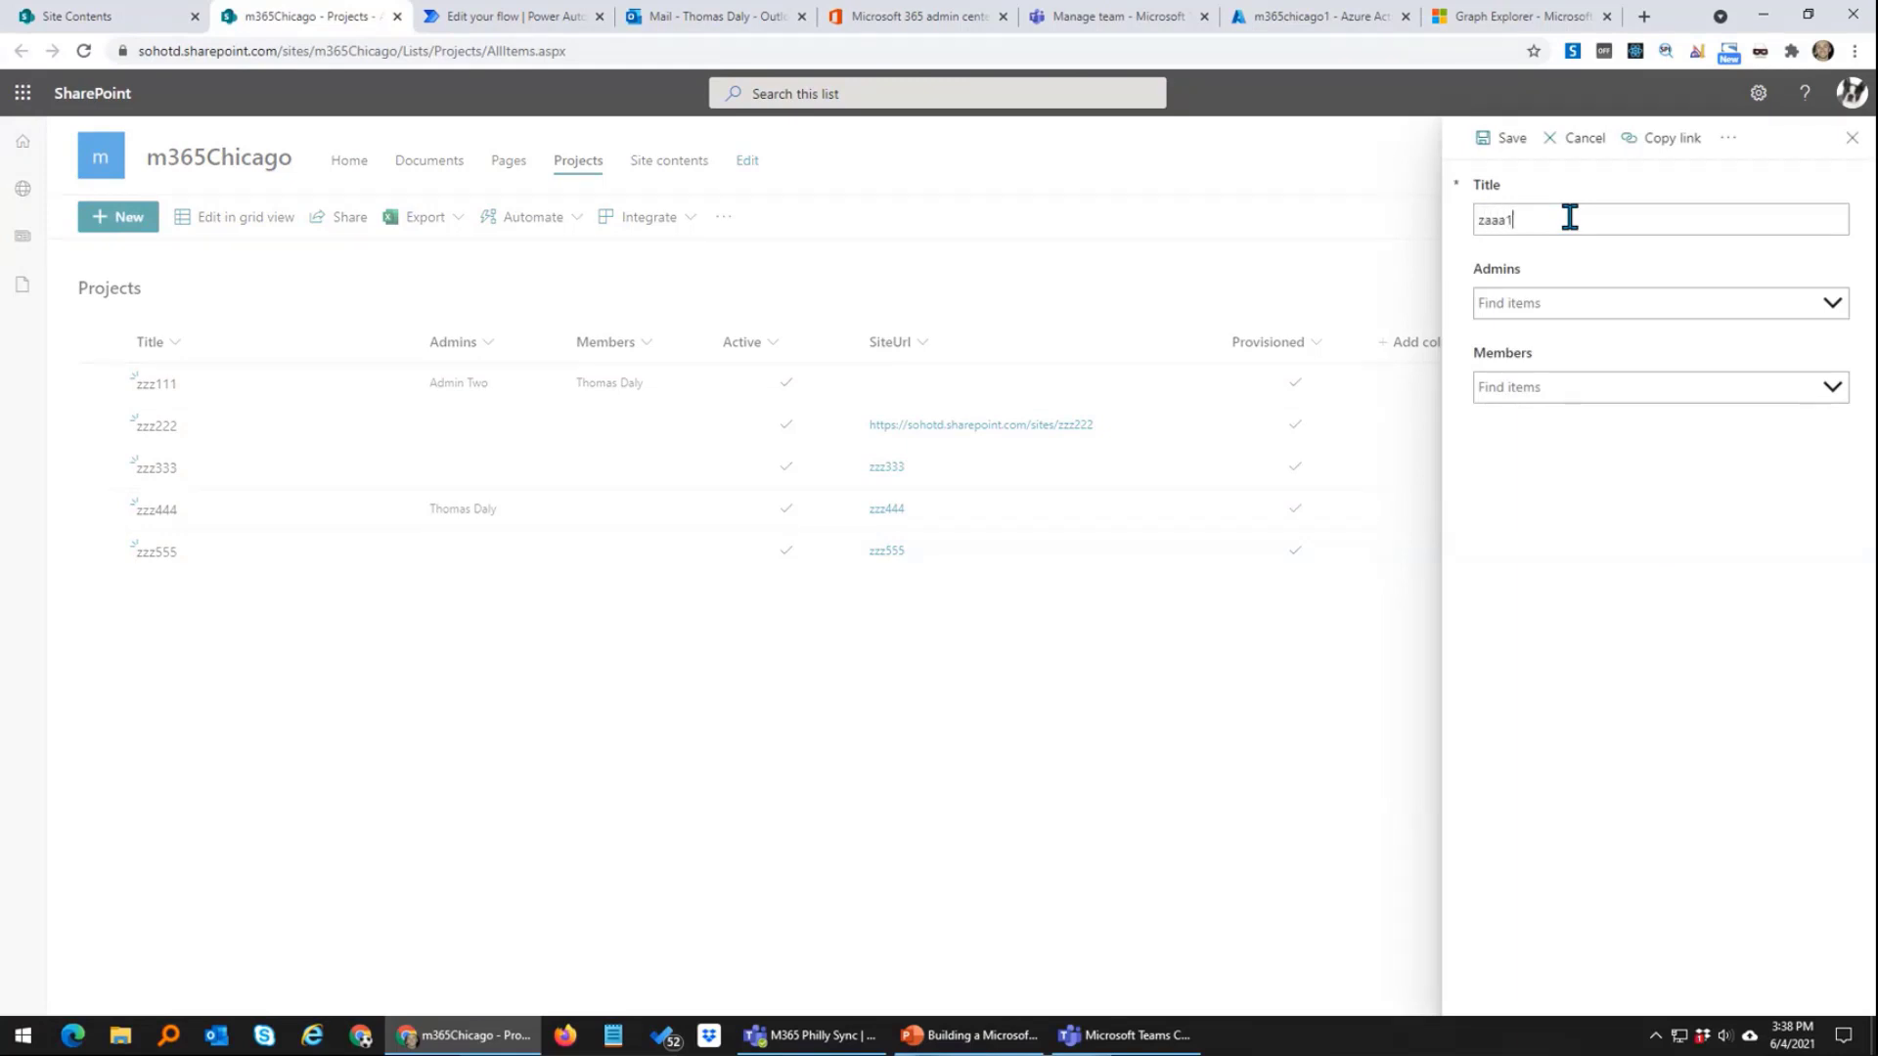
{"action": "left_click", "coordinate": [1534, 302]}
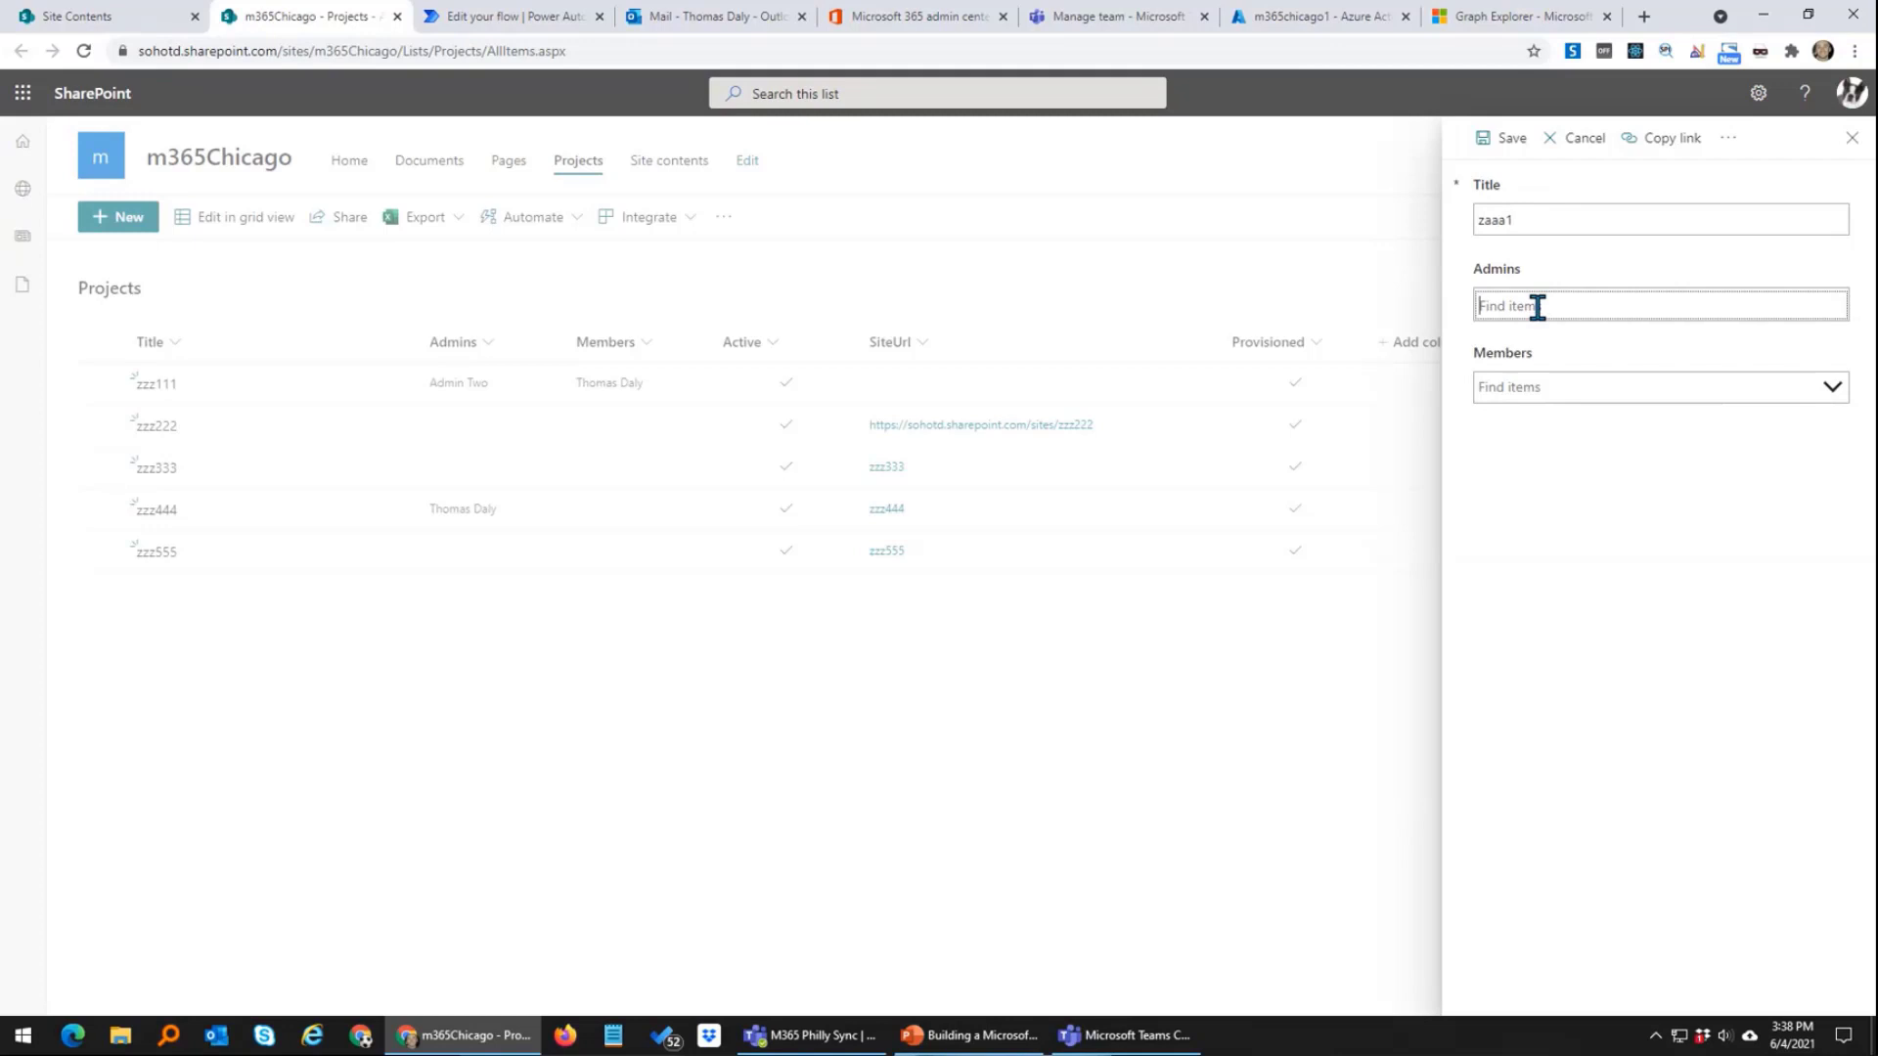
{"action": "left_click", "coordinate": [1501, 155]}
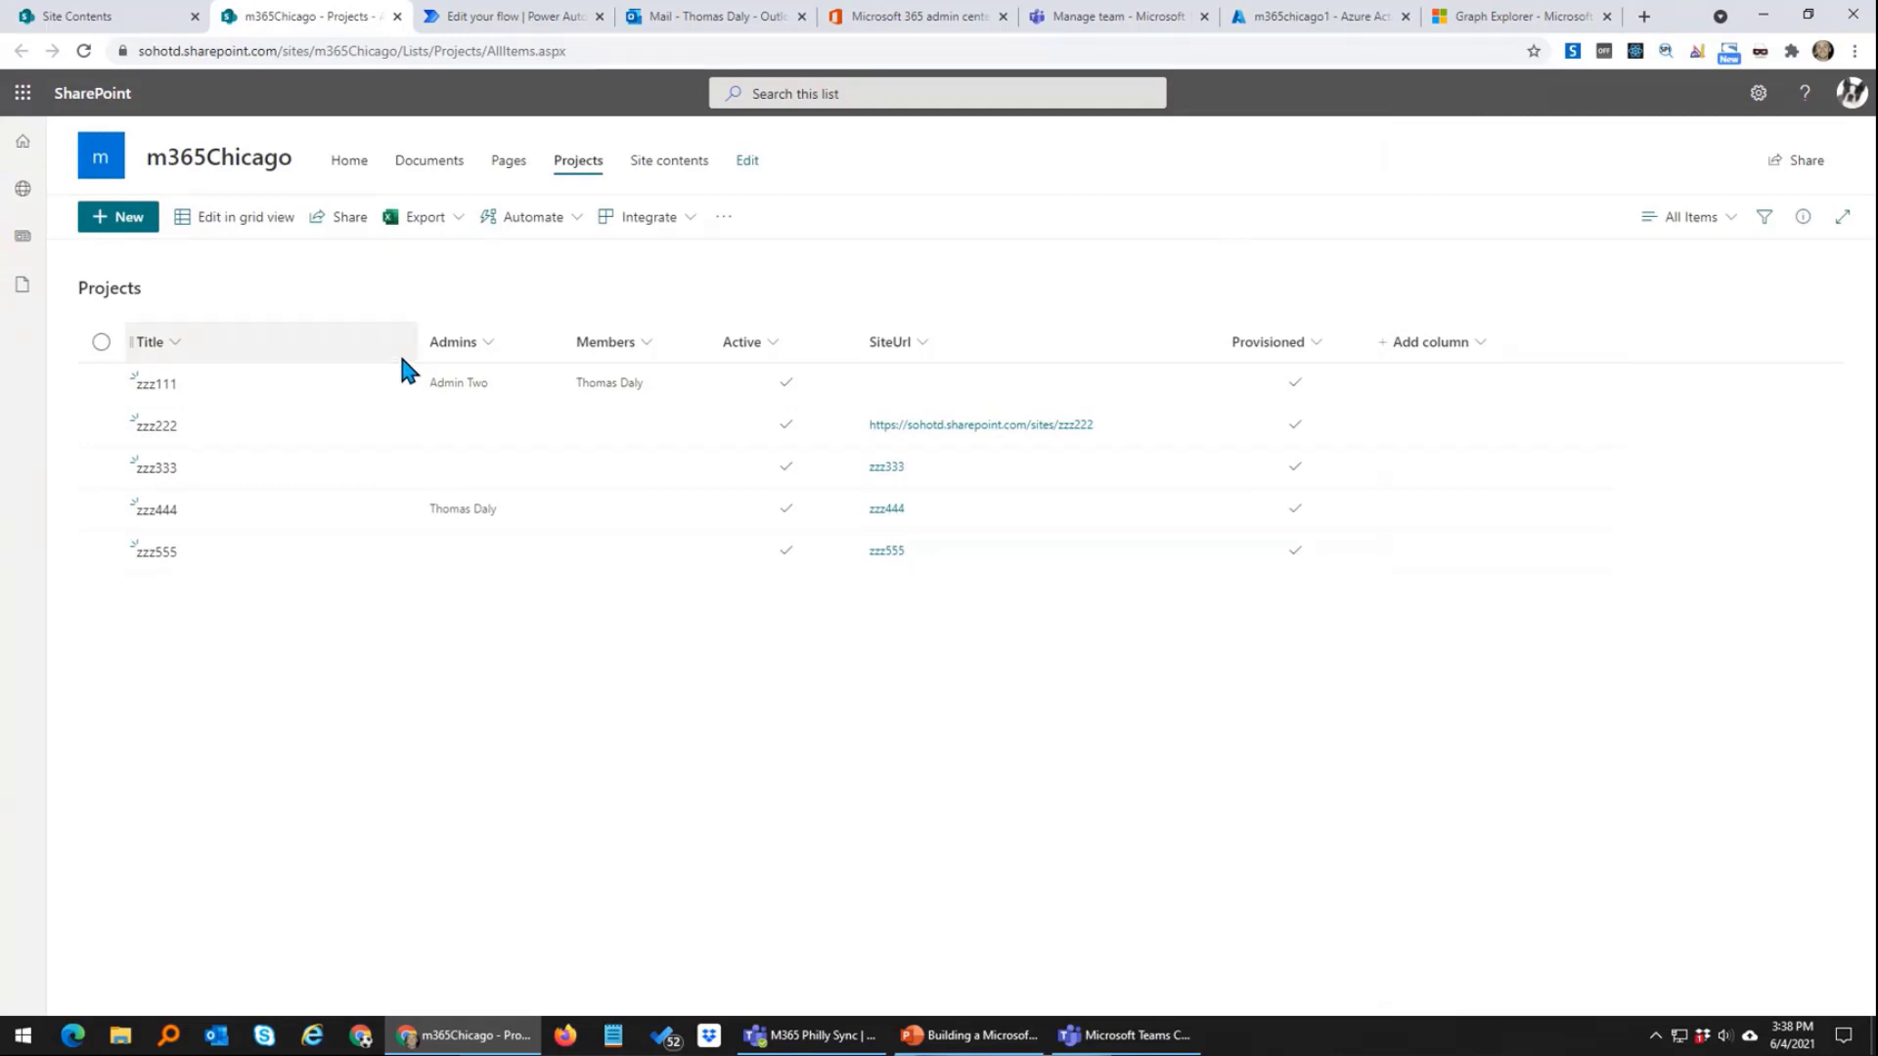
{"action": "left_click", "coordinate": [94, 8]}
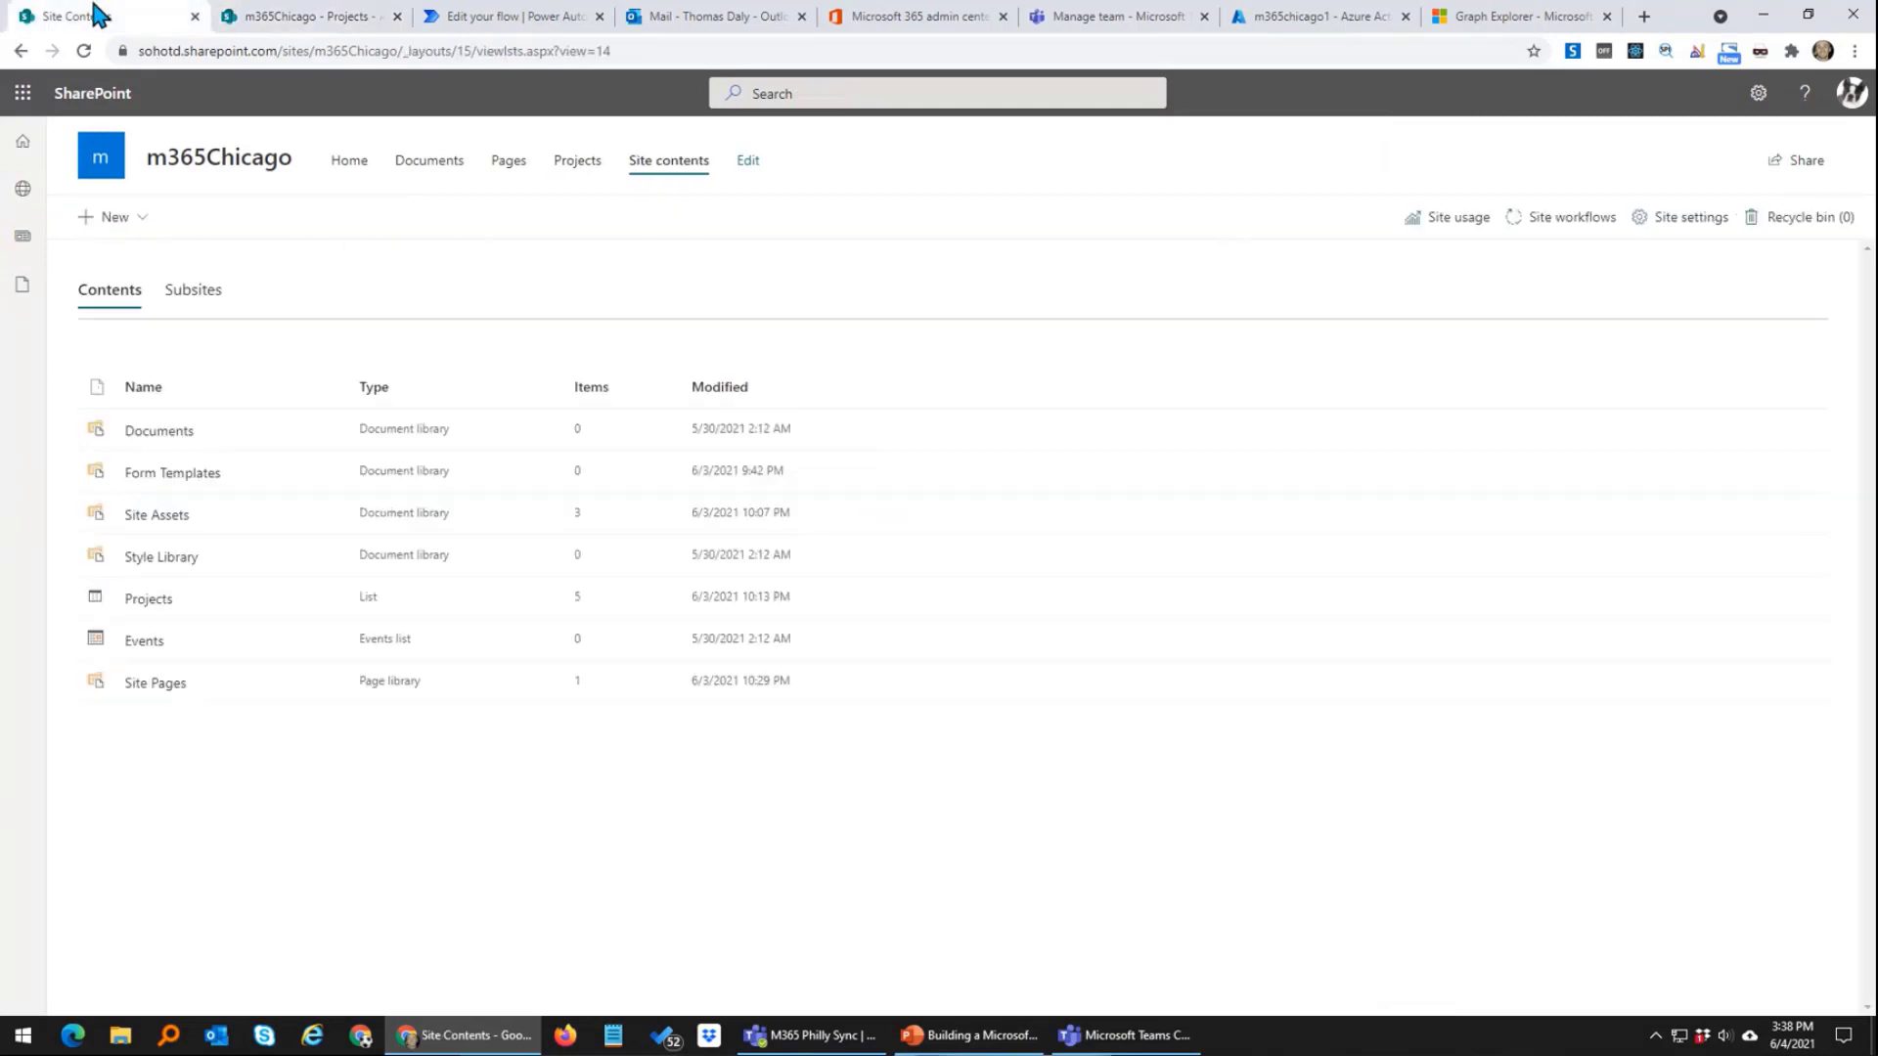
Step: Open the sohotd.sharepoint.com/sites/m365Chicago1 site in a new browser tab and go to its site contents
{"action": "left_click", "coordinate": [397, 50]}
{"action": "key", "text": "ctrl+c"}
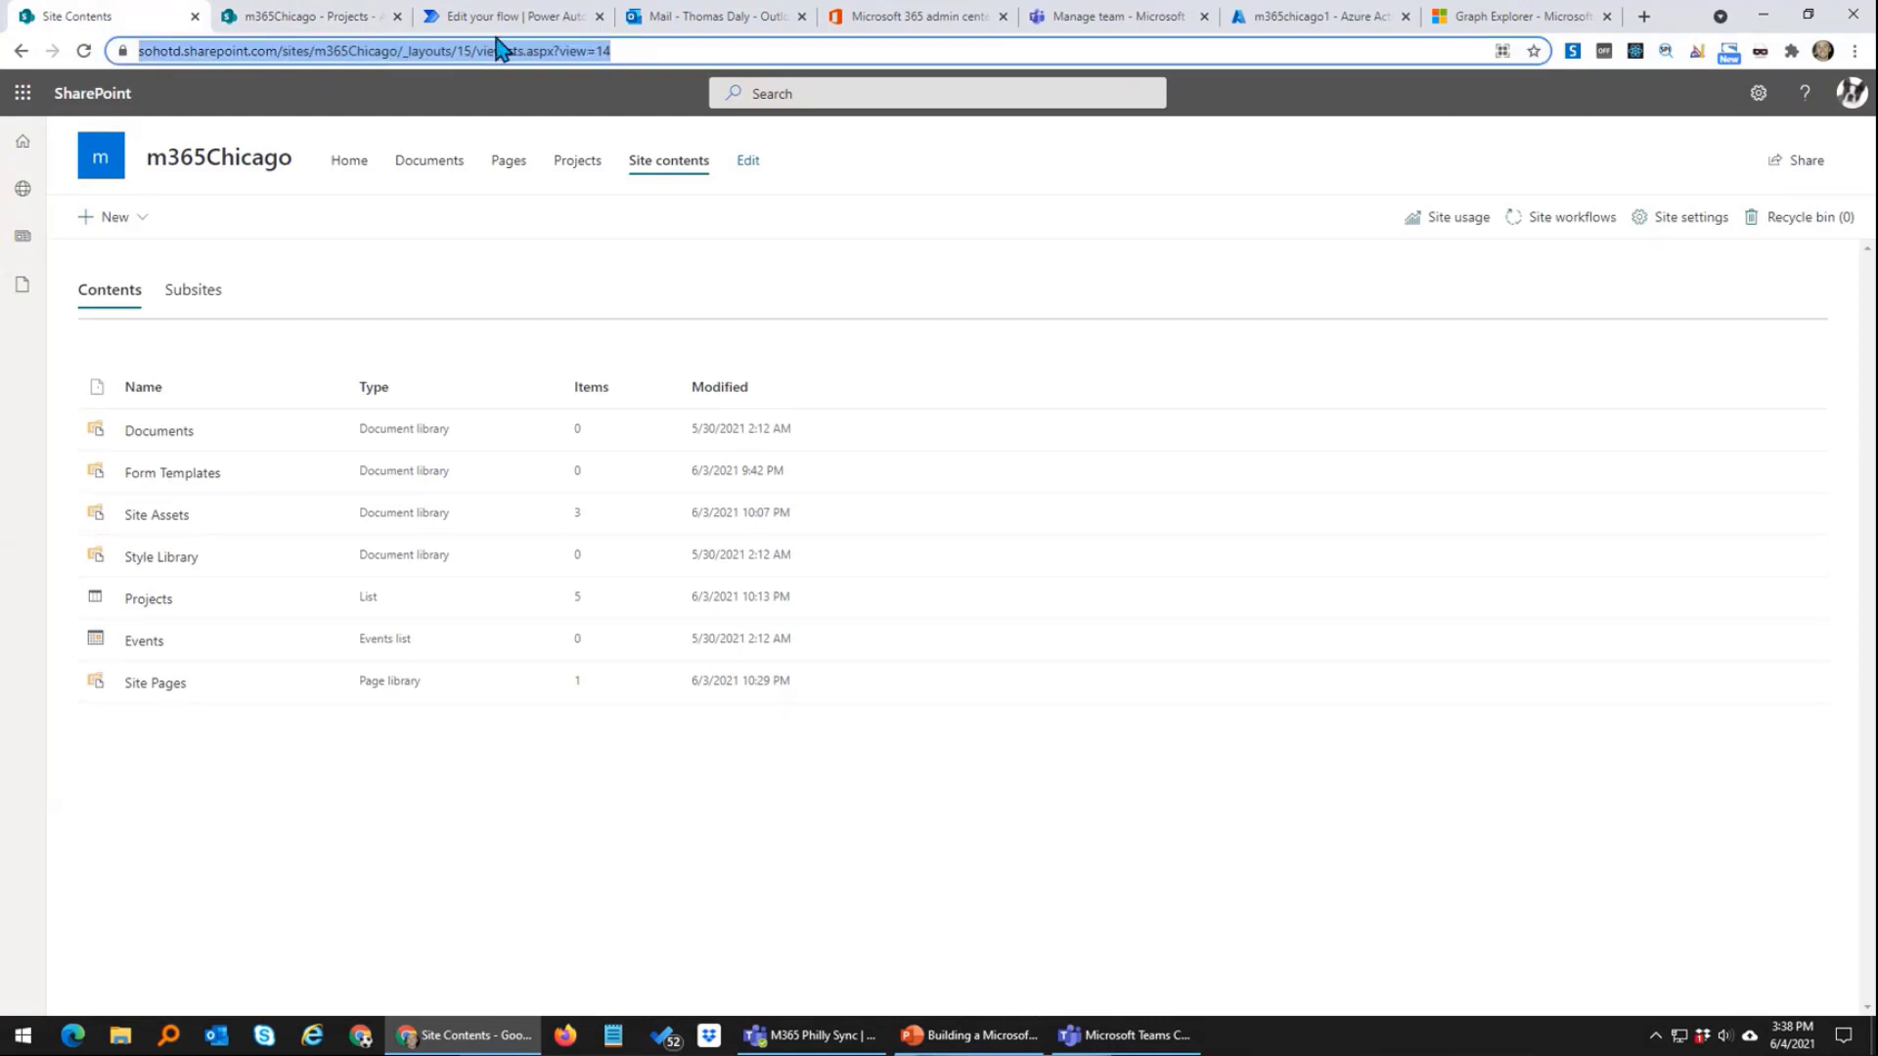
{"action": "left_click", "coordinate": [528, 18]}
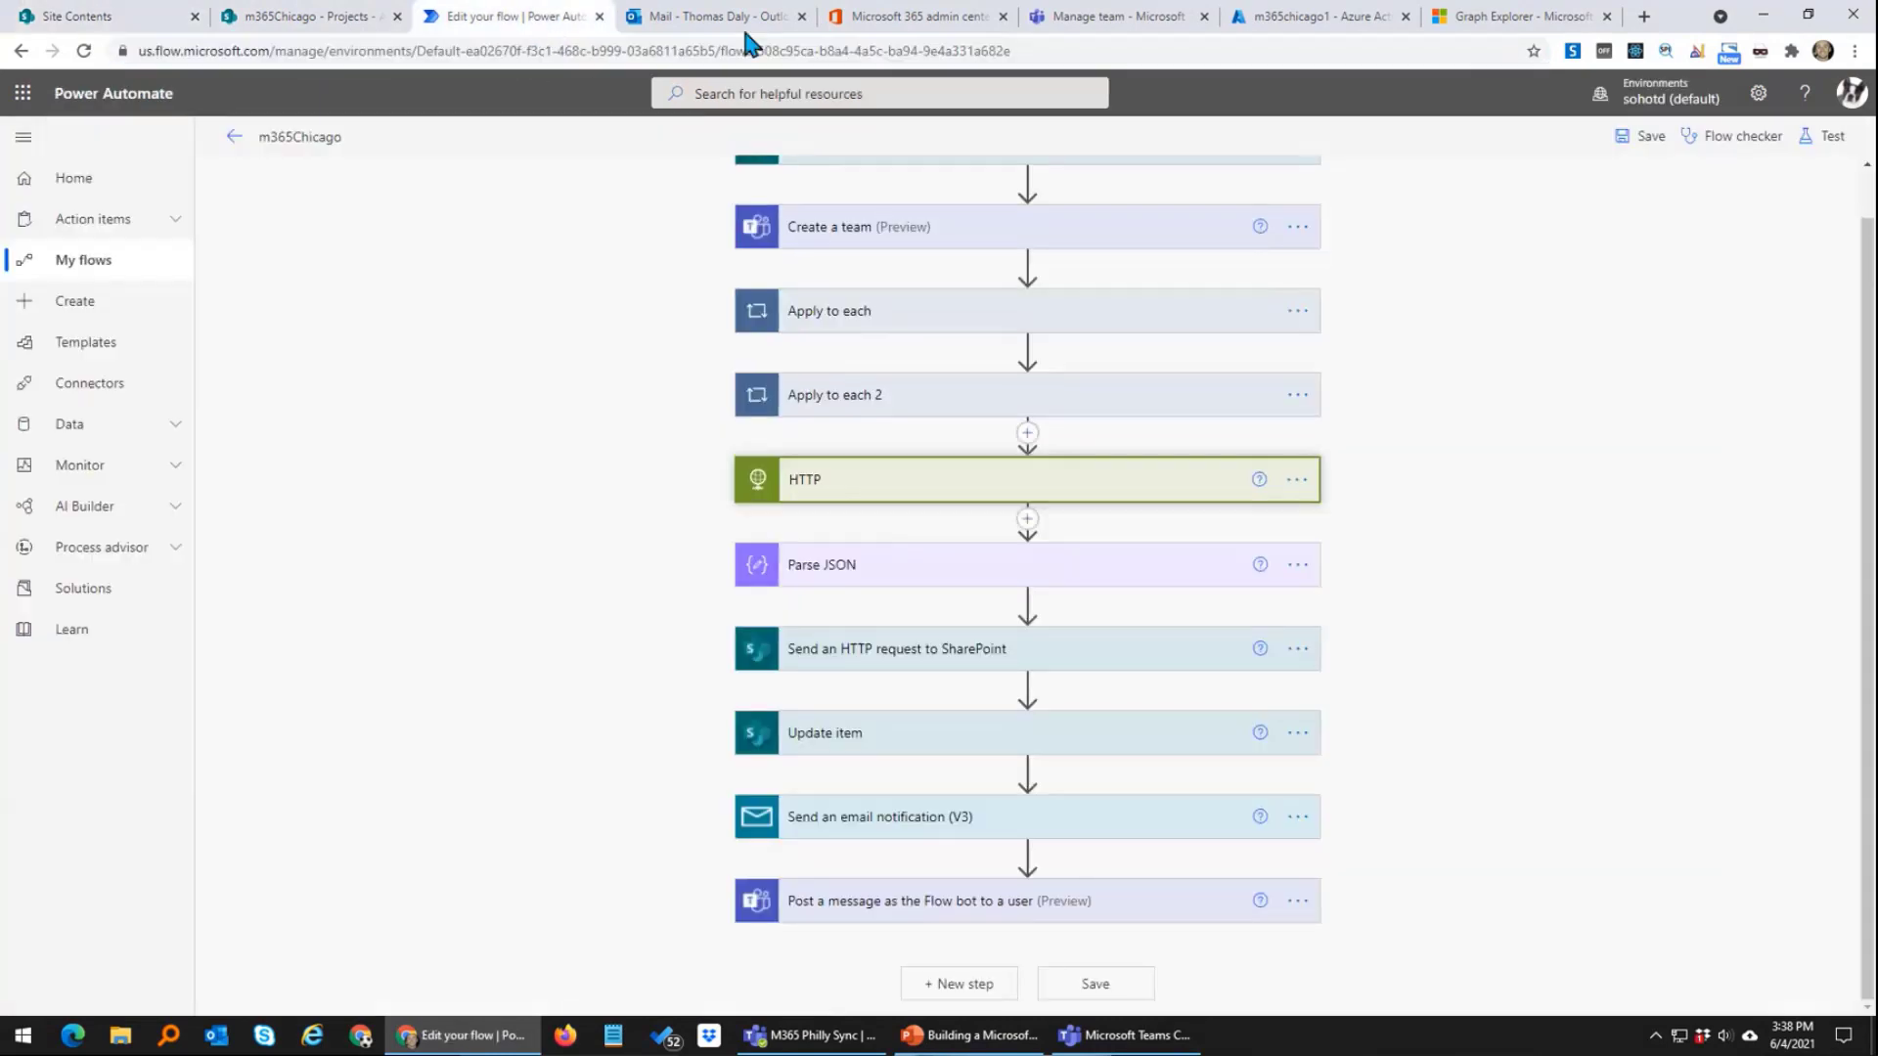
{"action": "left_click", "coordinate": [1645, 16]}
{"action": "key", "text": "ctrl+v"}
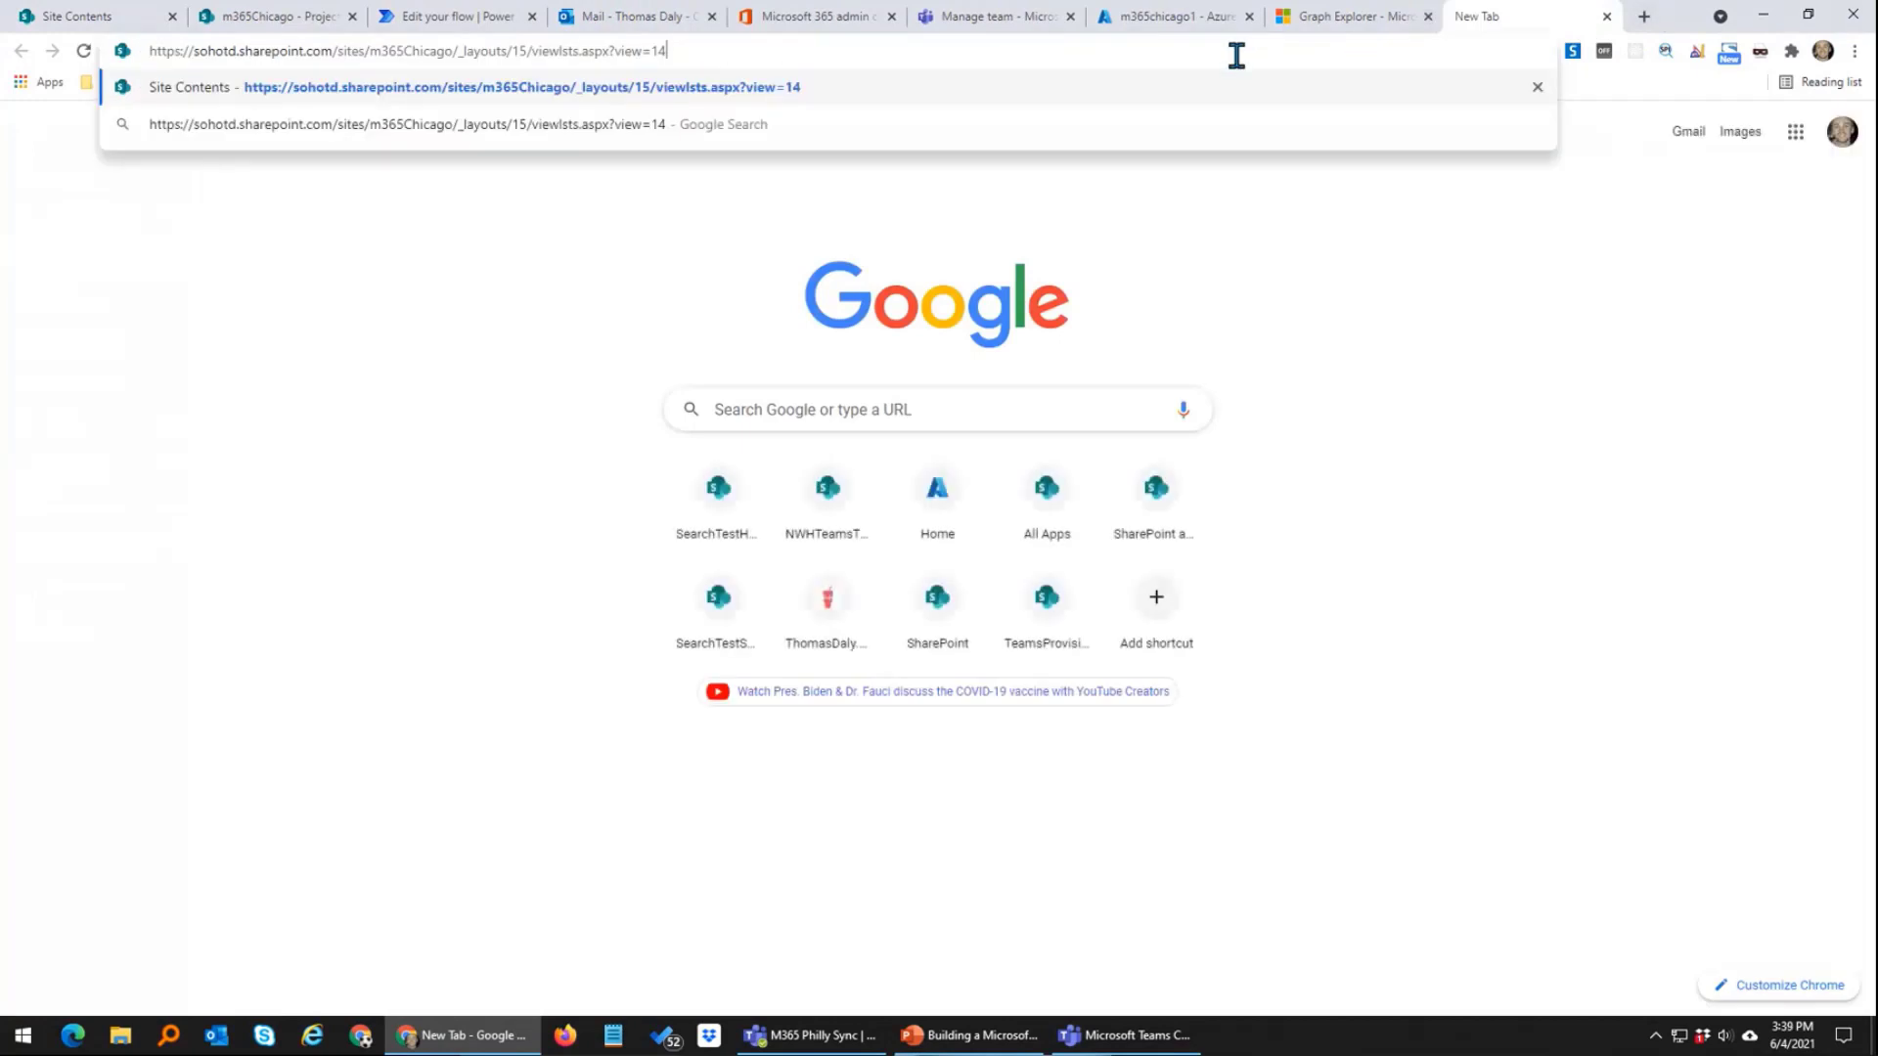
{"action": "left_click_drag", "start_coordinate": [458, 50], "coordinate": [1099, 60]}
{"action": "type", "text": "1"}
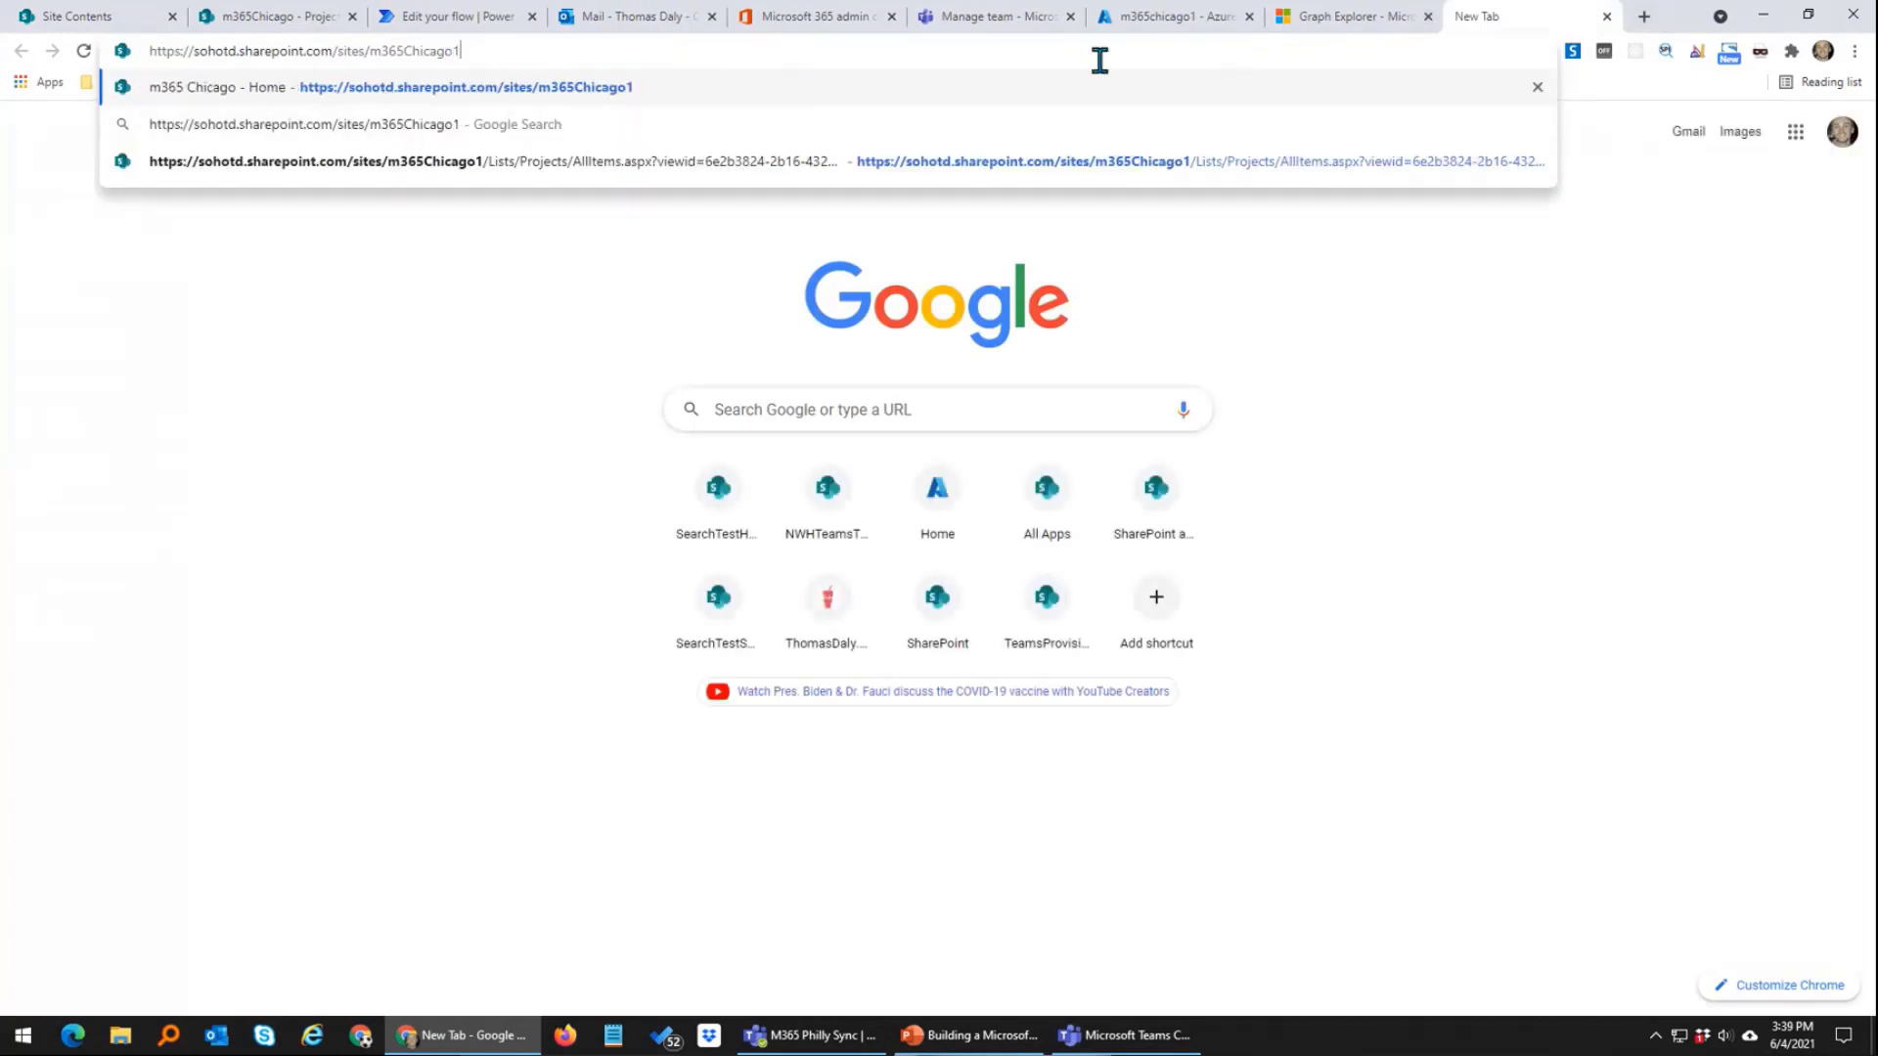
{"action": "key", "text": "Return"}
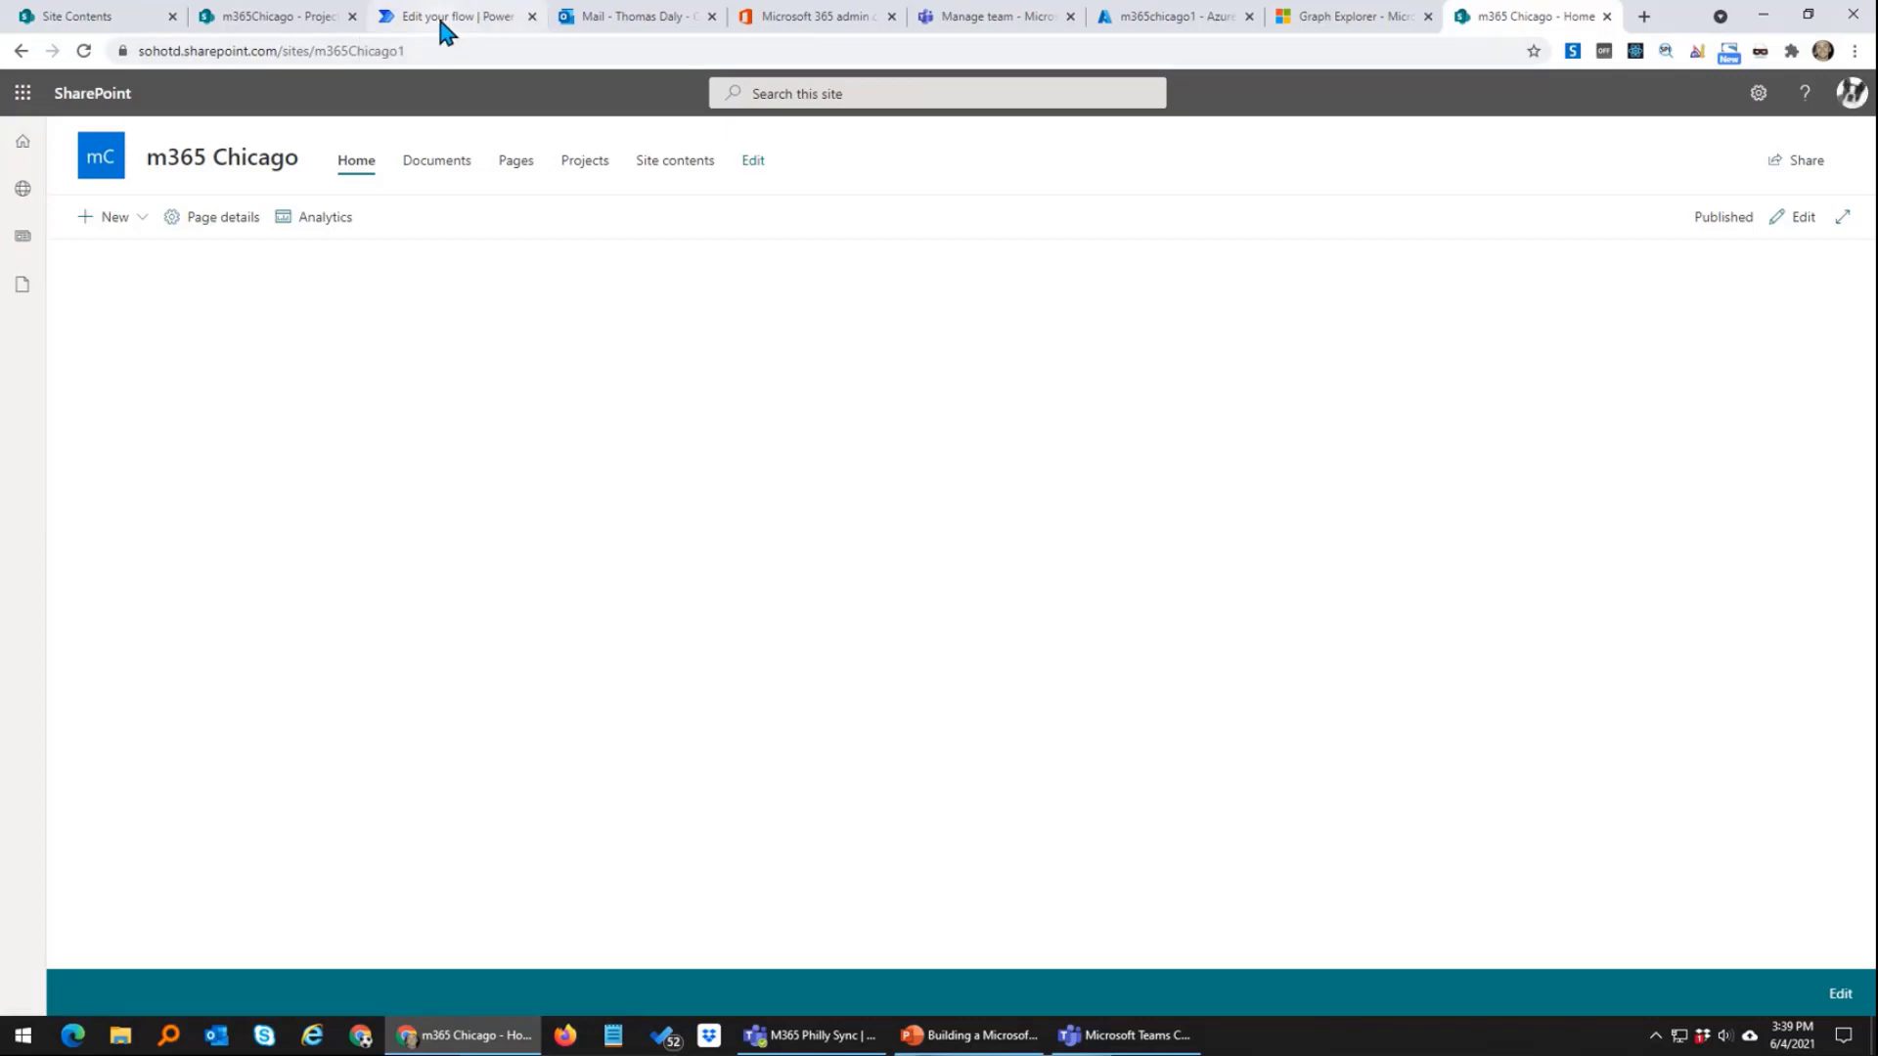
{"action": "left_click", "coordinate": [651, 168]}
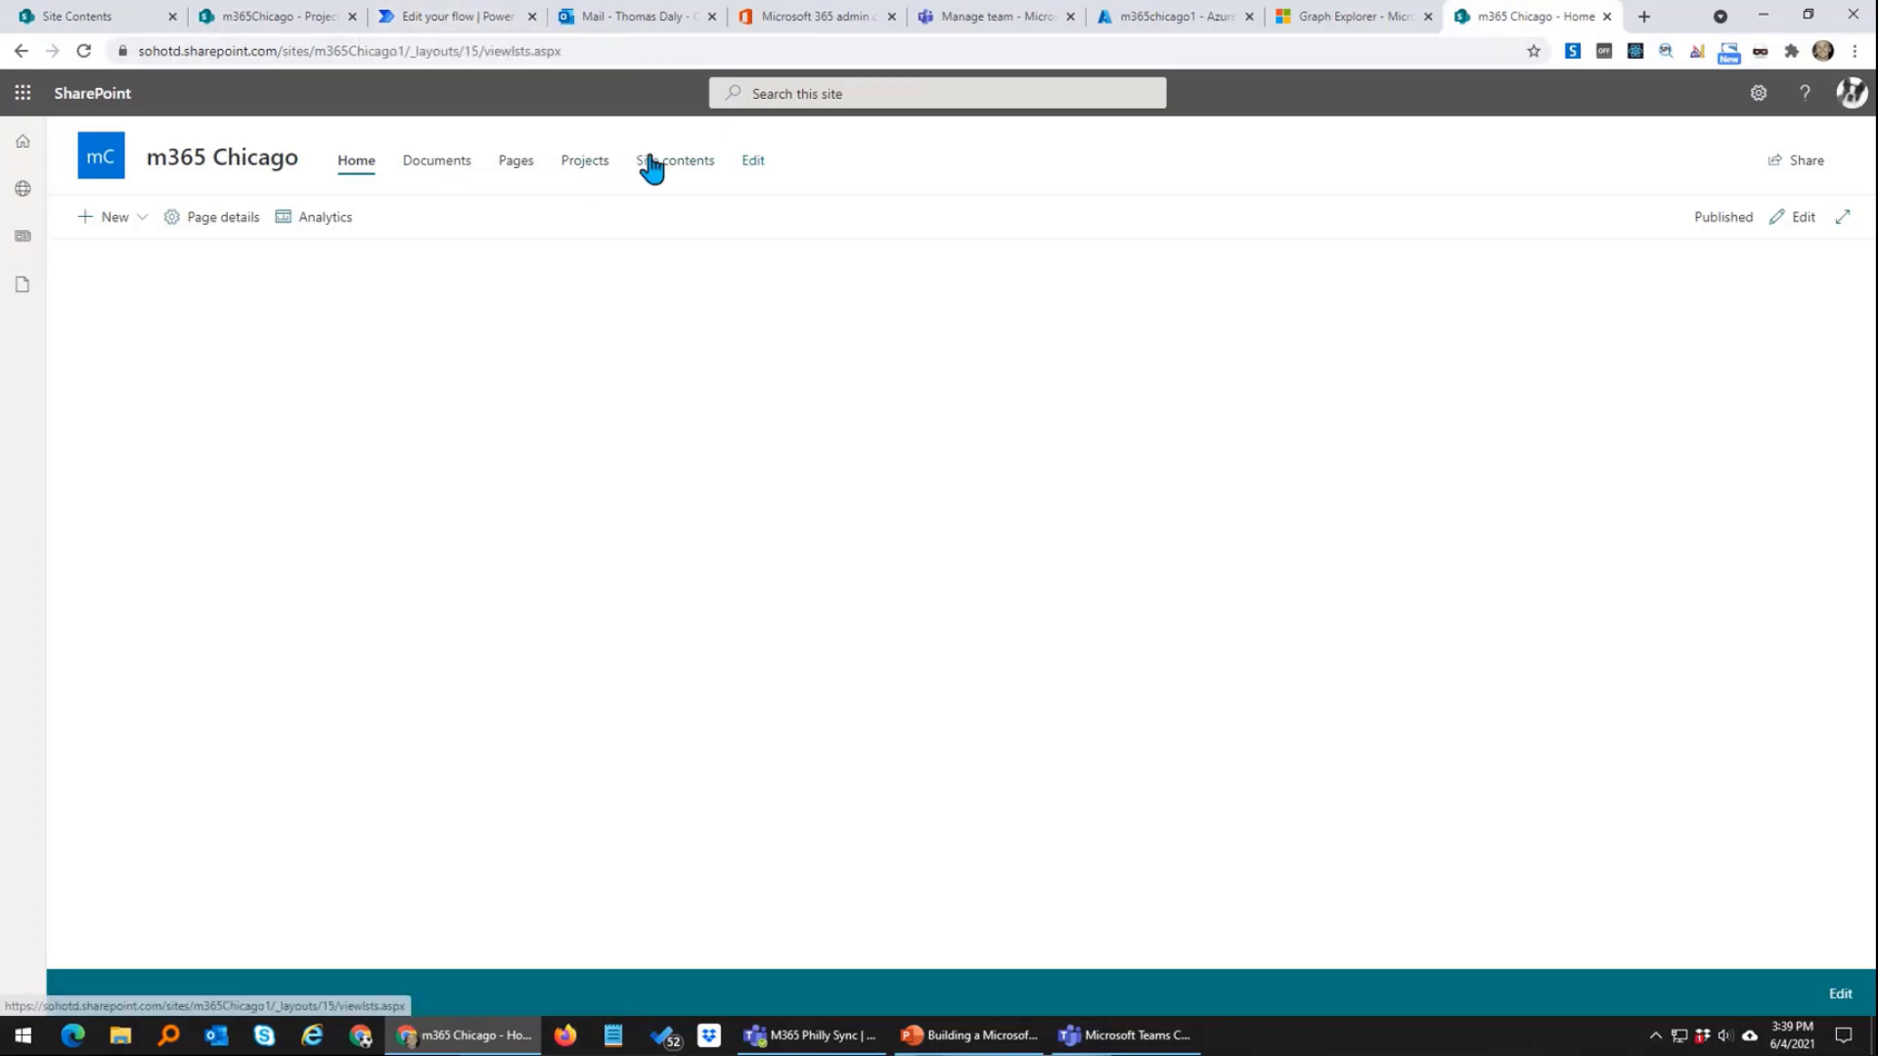
Step: Switch to Power Automate and check the progress of the m365Chicago flow's newest run
{"action": "left_click", "coordinate": [456, 23]}
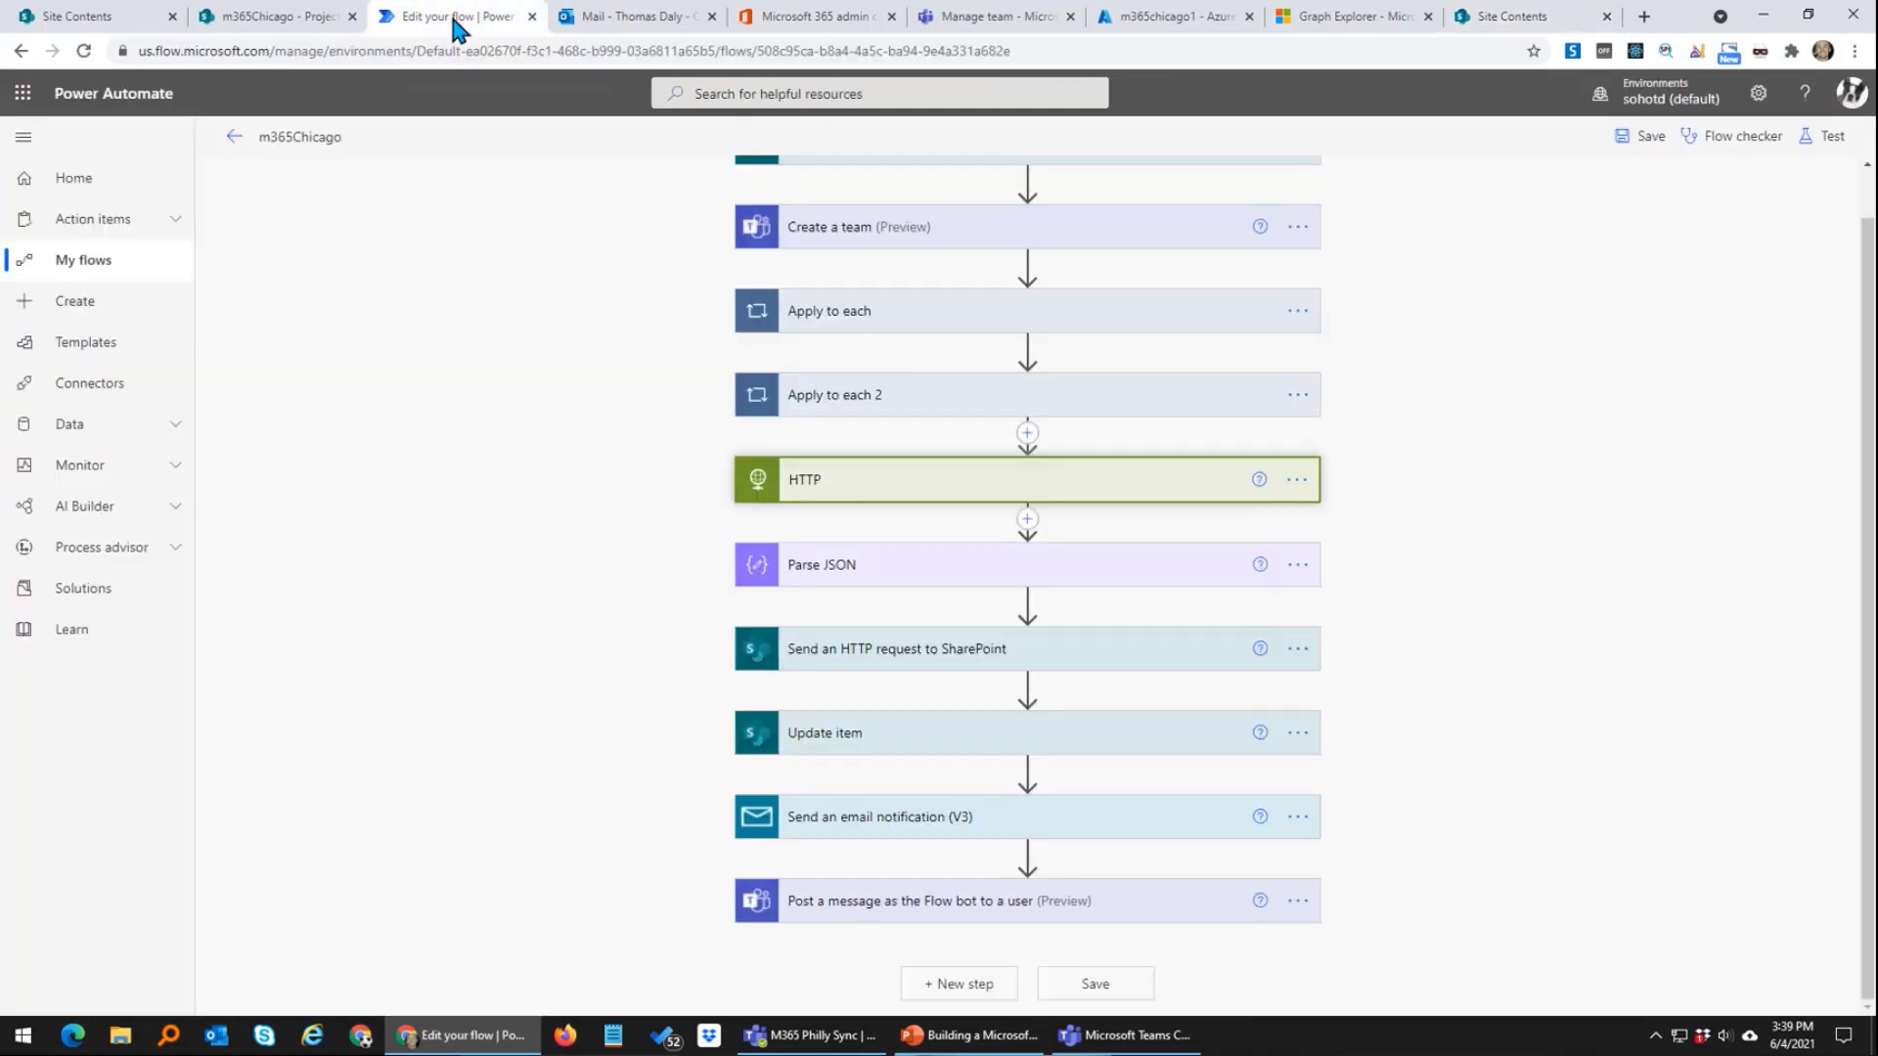
{"action": "left_click", "coordinate": [234, 138]}
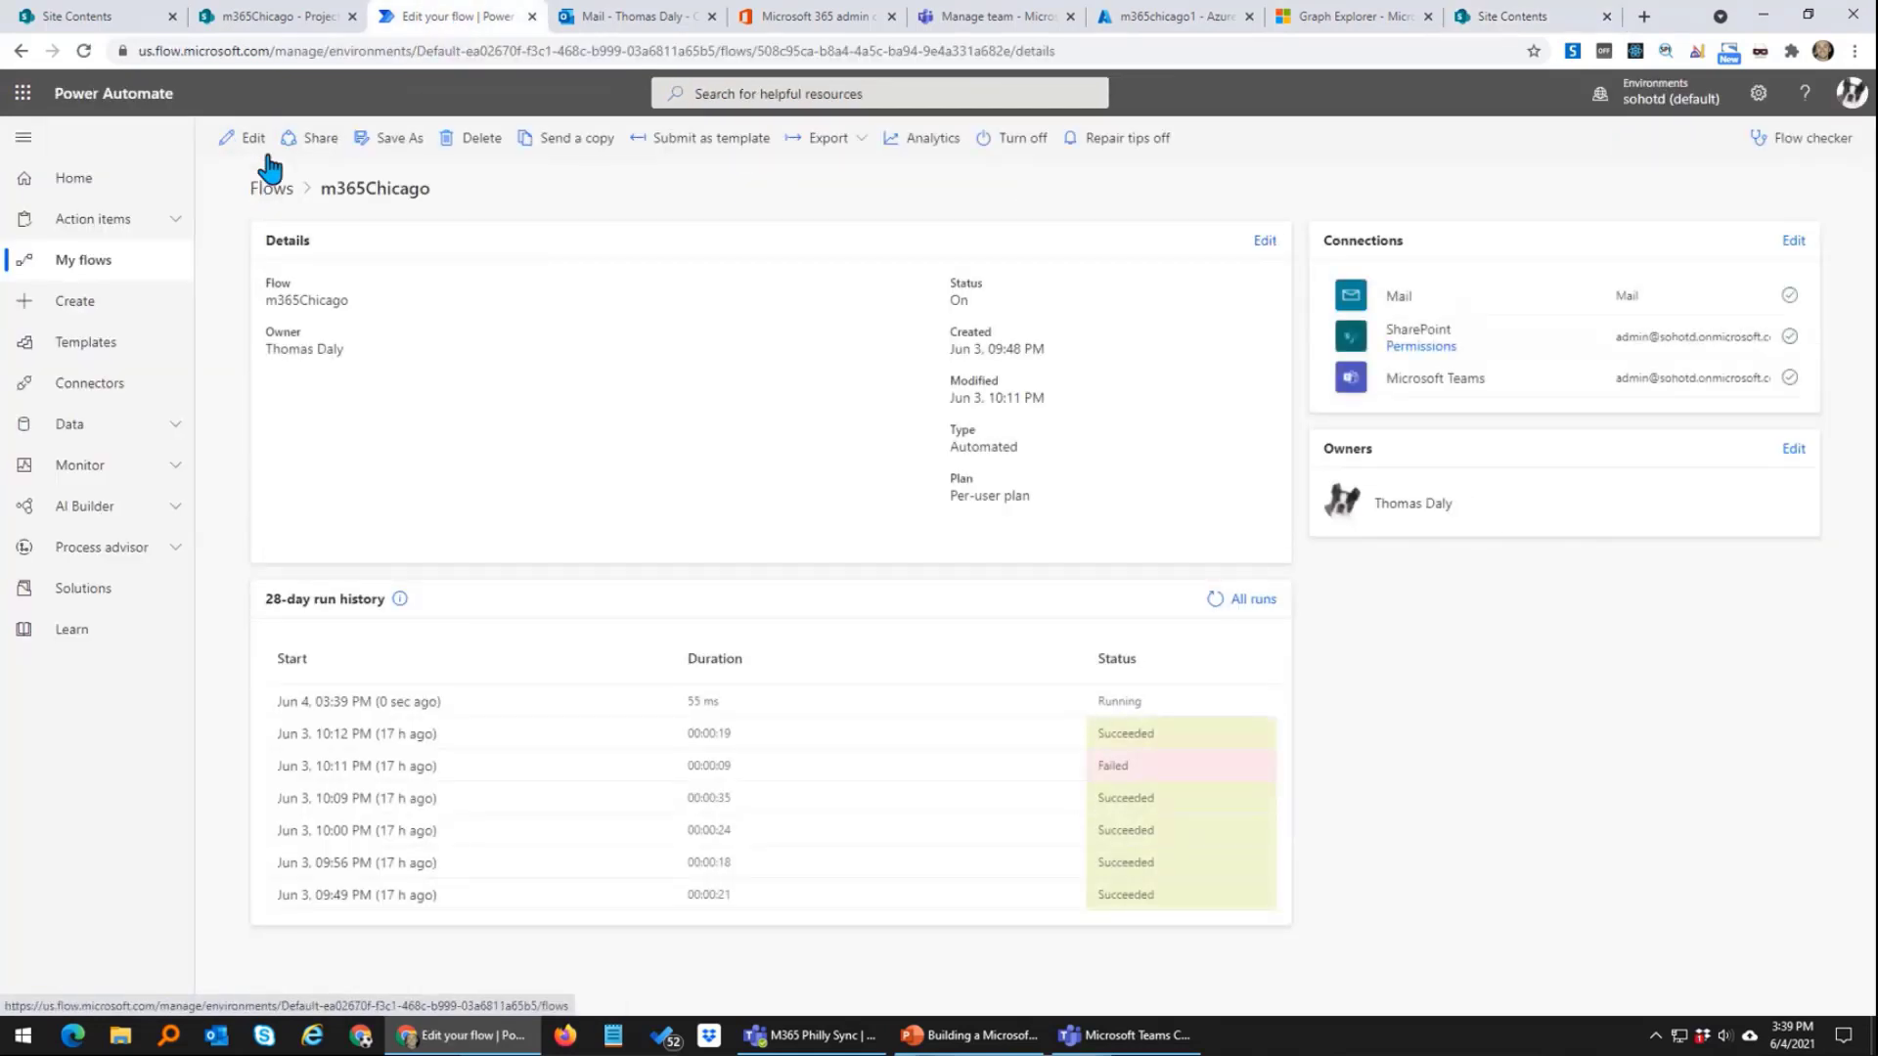
{"action": "left_click", "coordinate": [399, 704]}
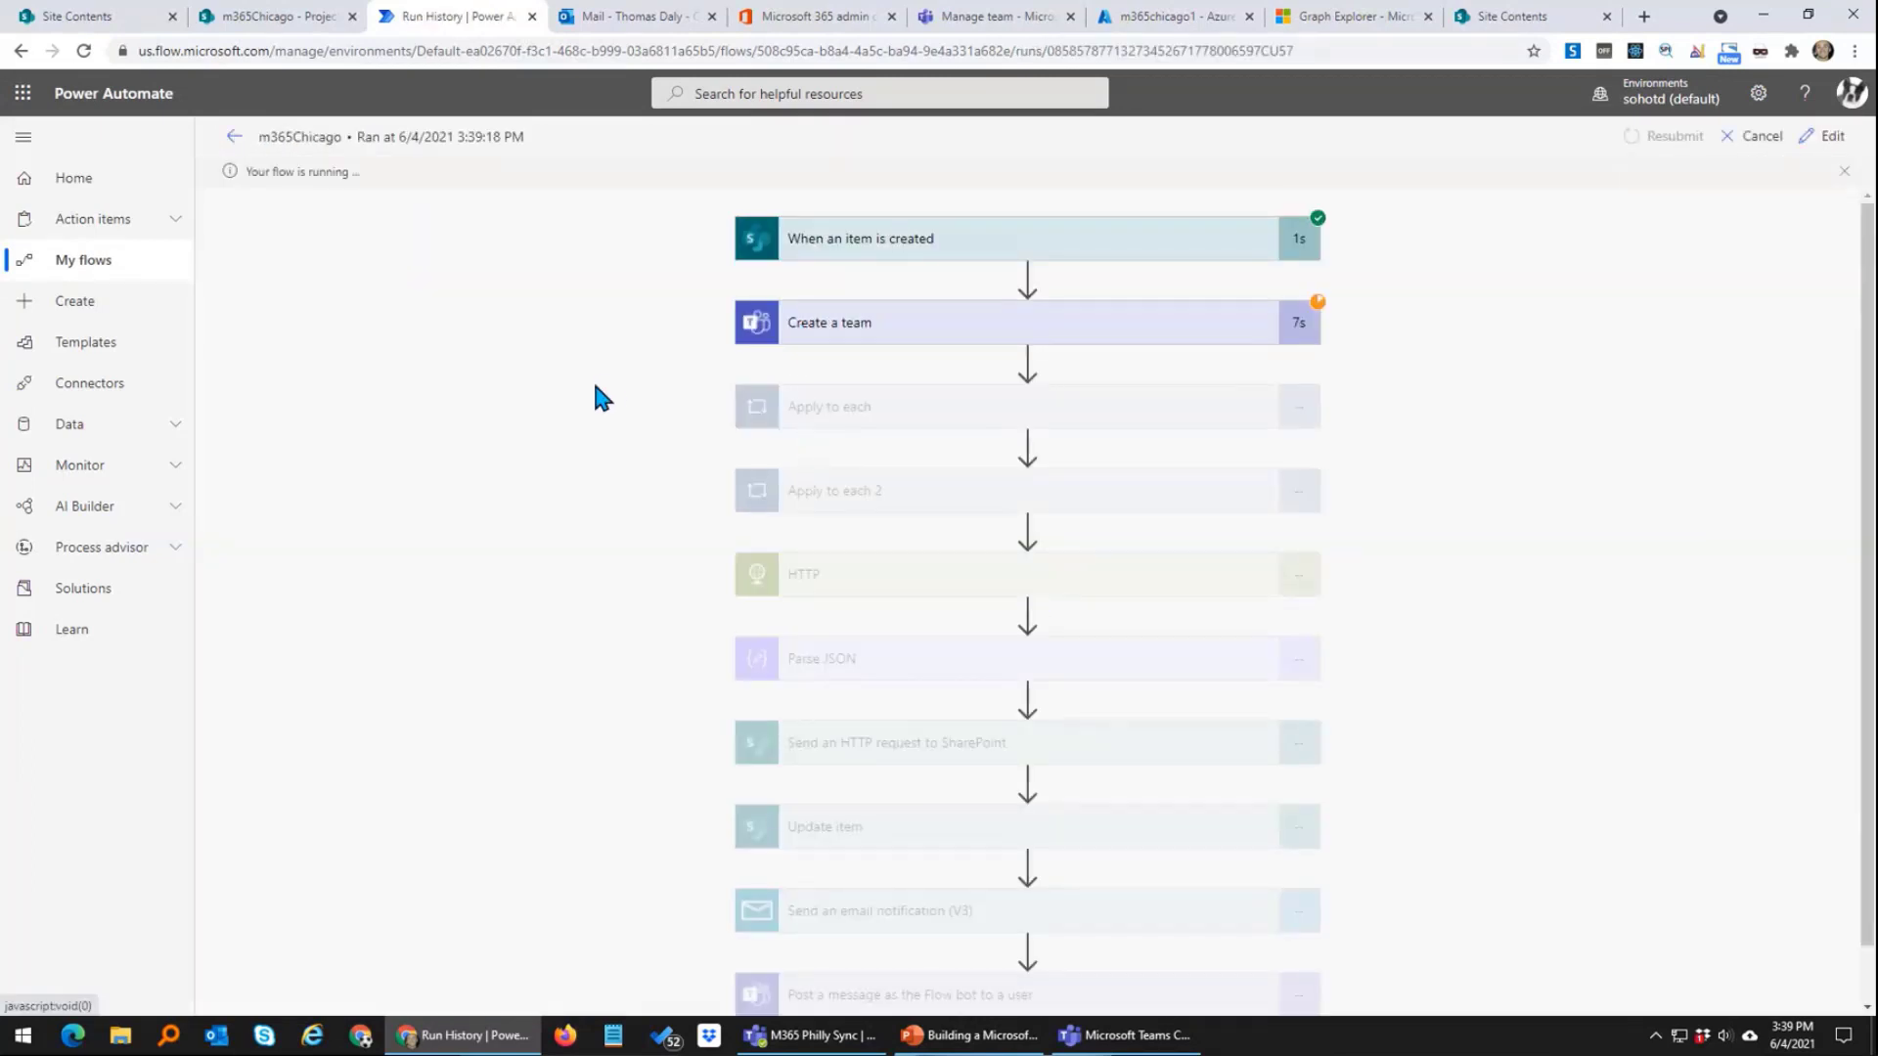
{"action": "left_click", "coordinate": [228, 140]}
Step: Open the m365 Chicago 1 flow for editing and delete its HTTP and Parse JSON actions
{"action": "left_click", "coordinate": [271, 193]}
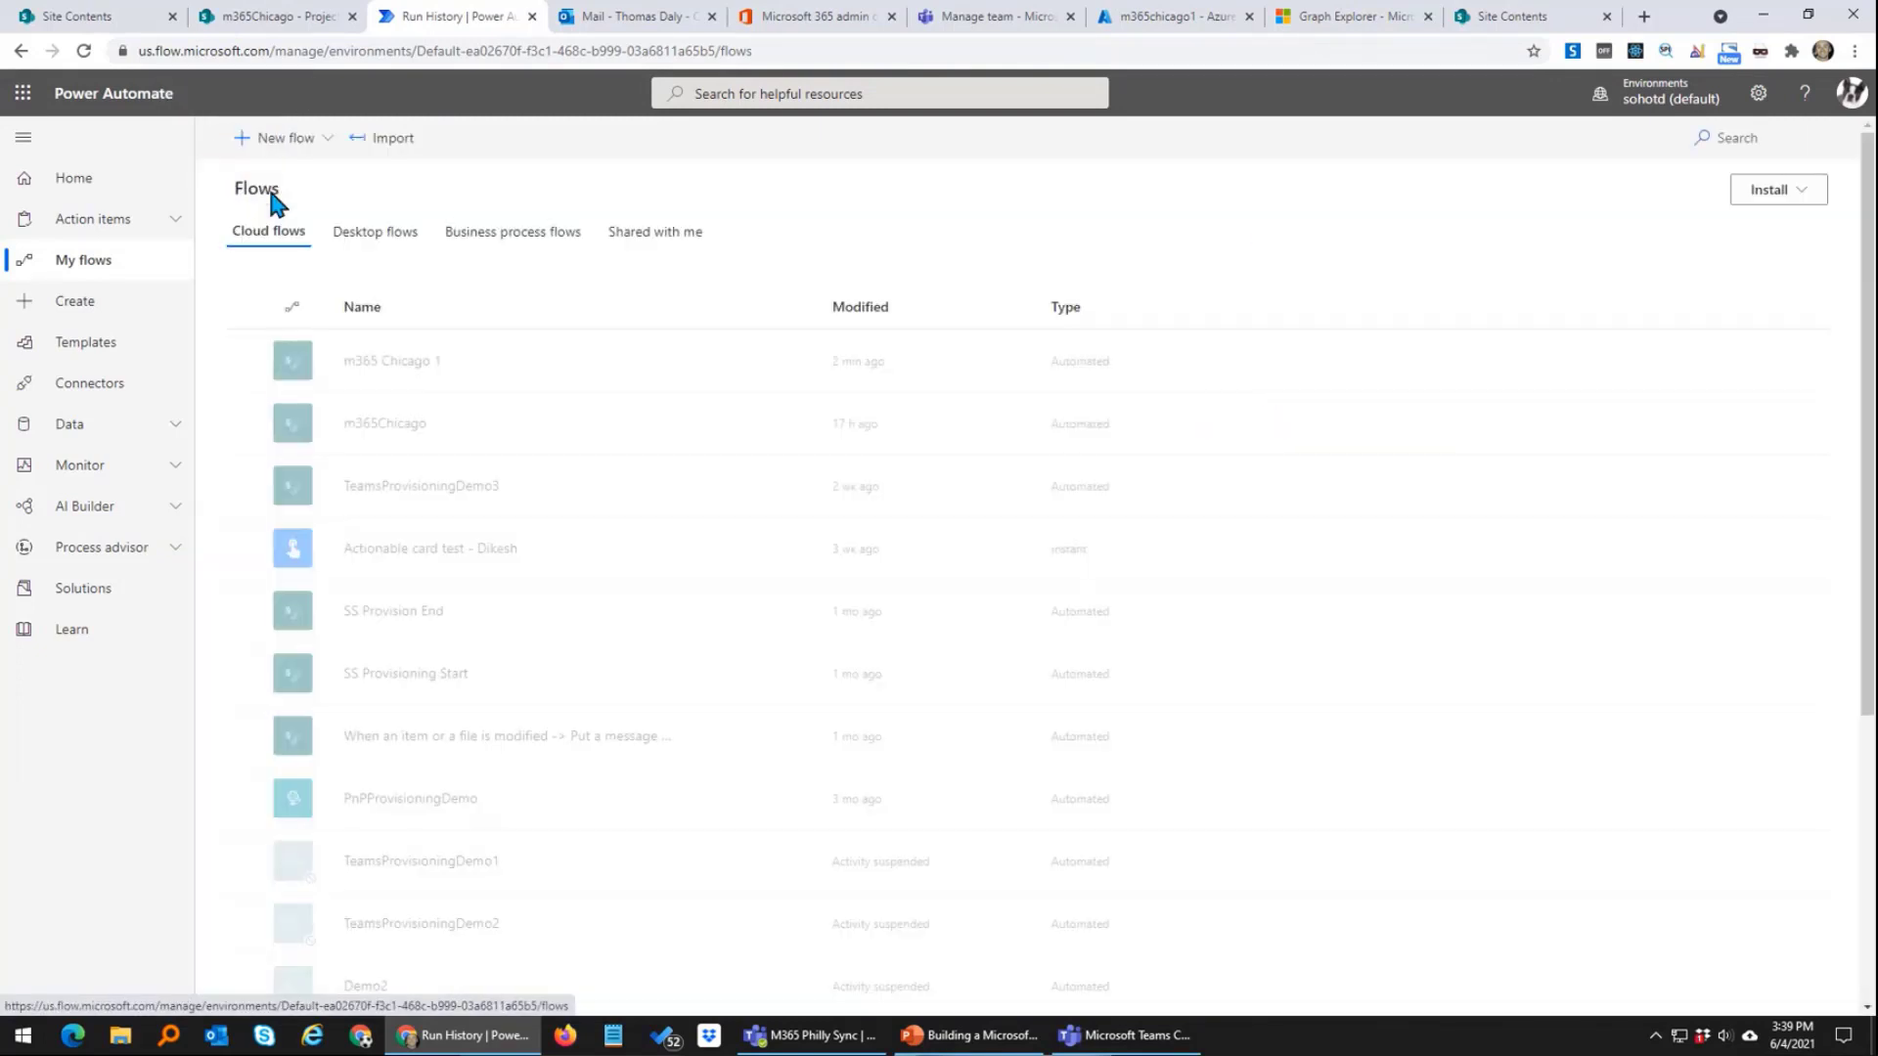
{"action": "left_click", "coordinate": [720, 362]}
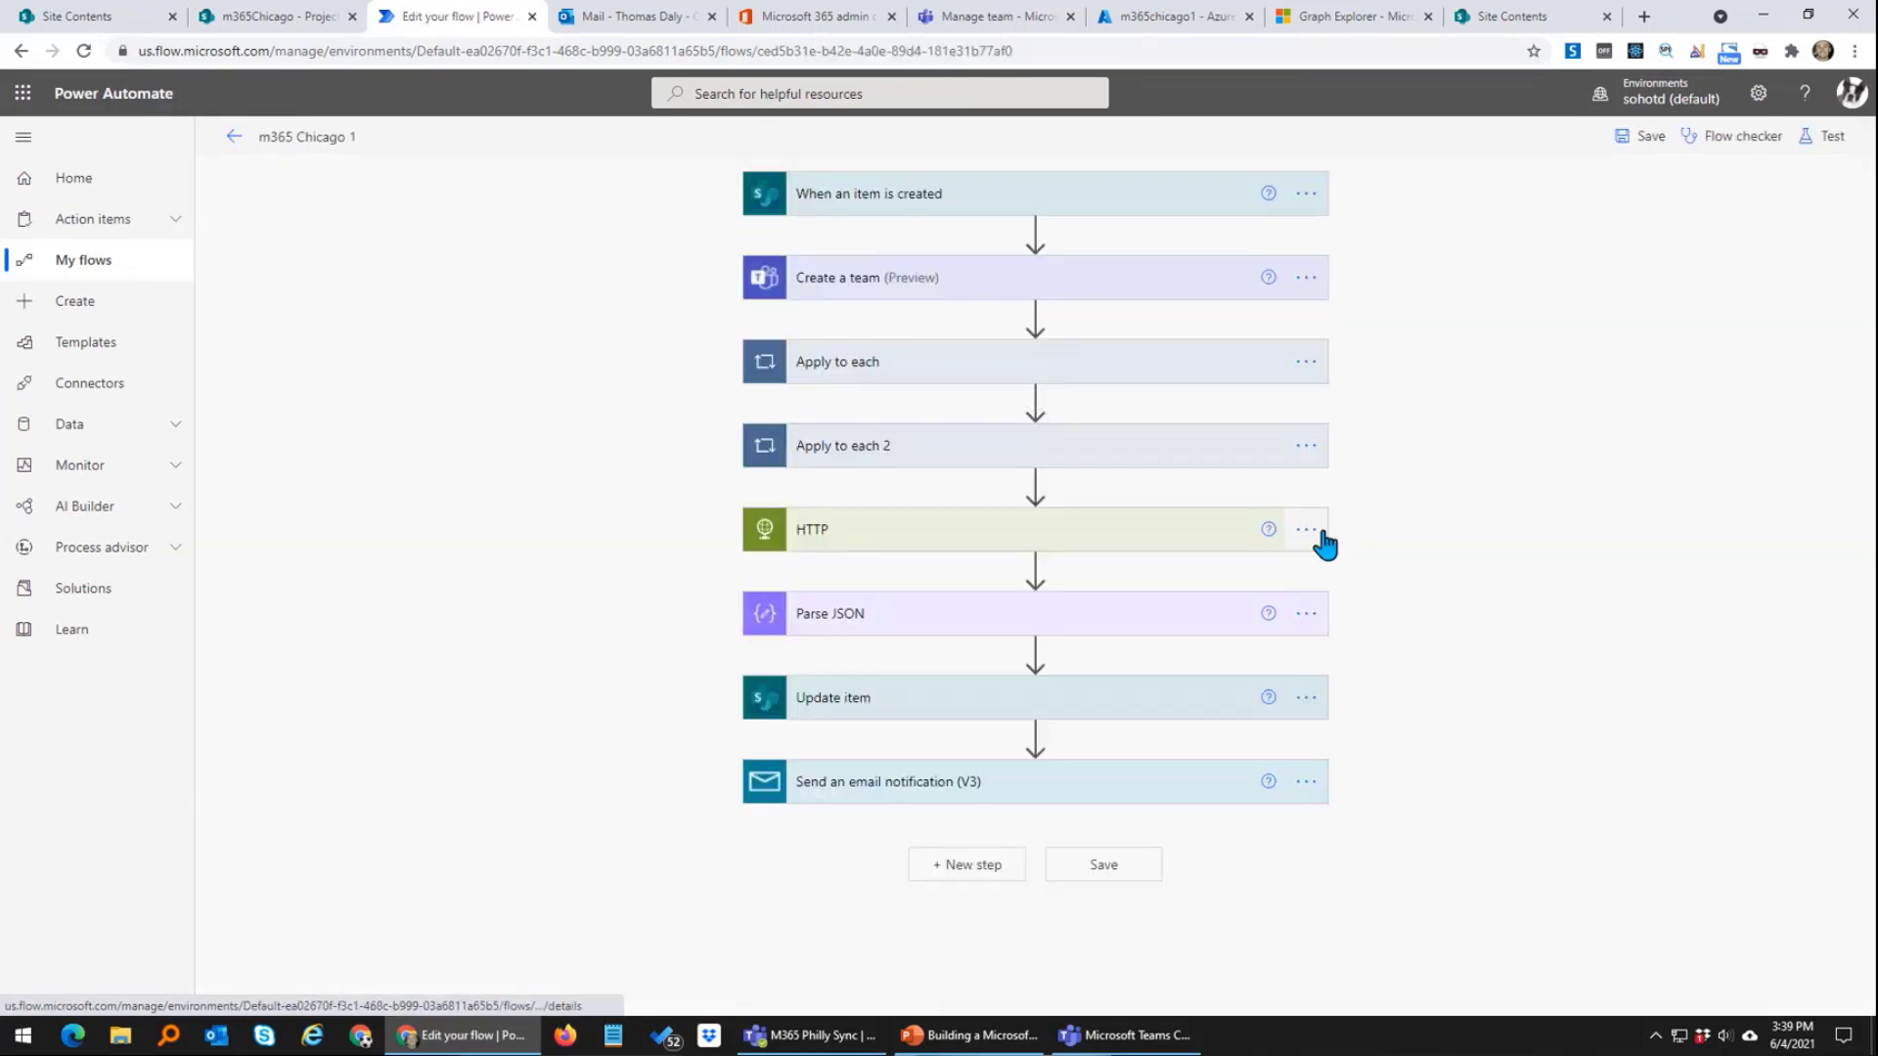
{"action": "left_click", "coordinate": [1306, 529]}
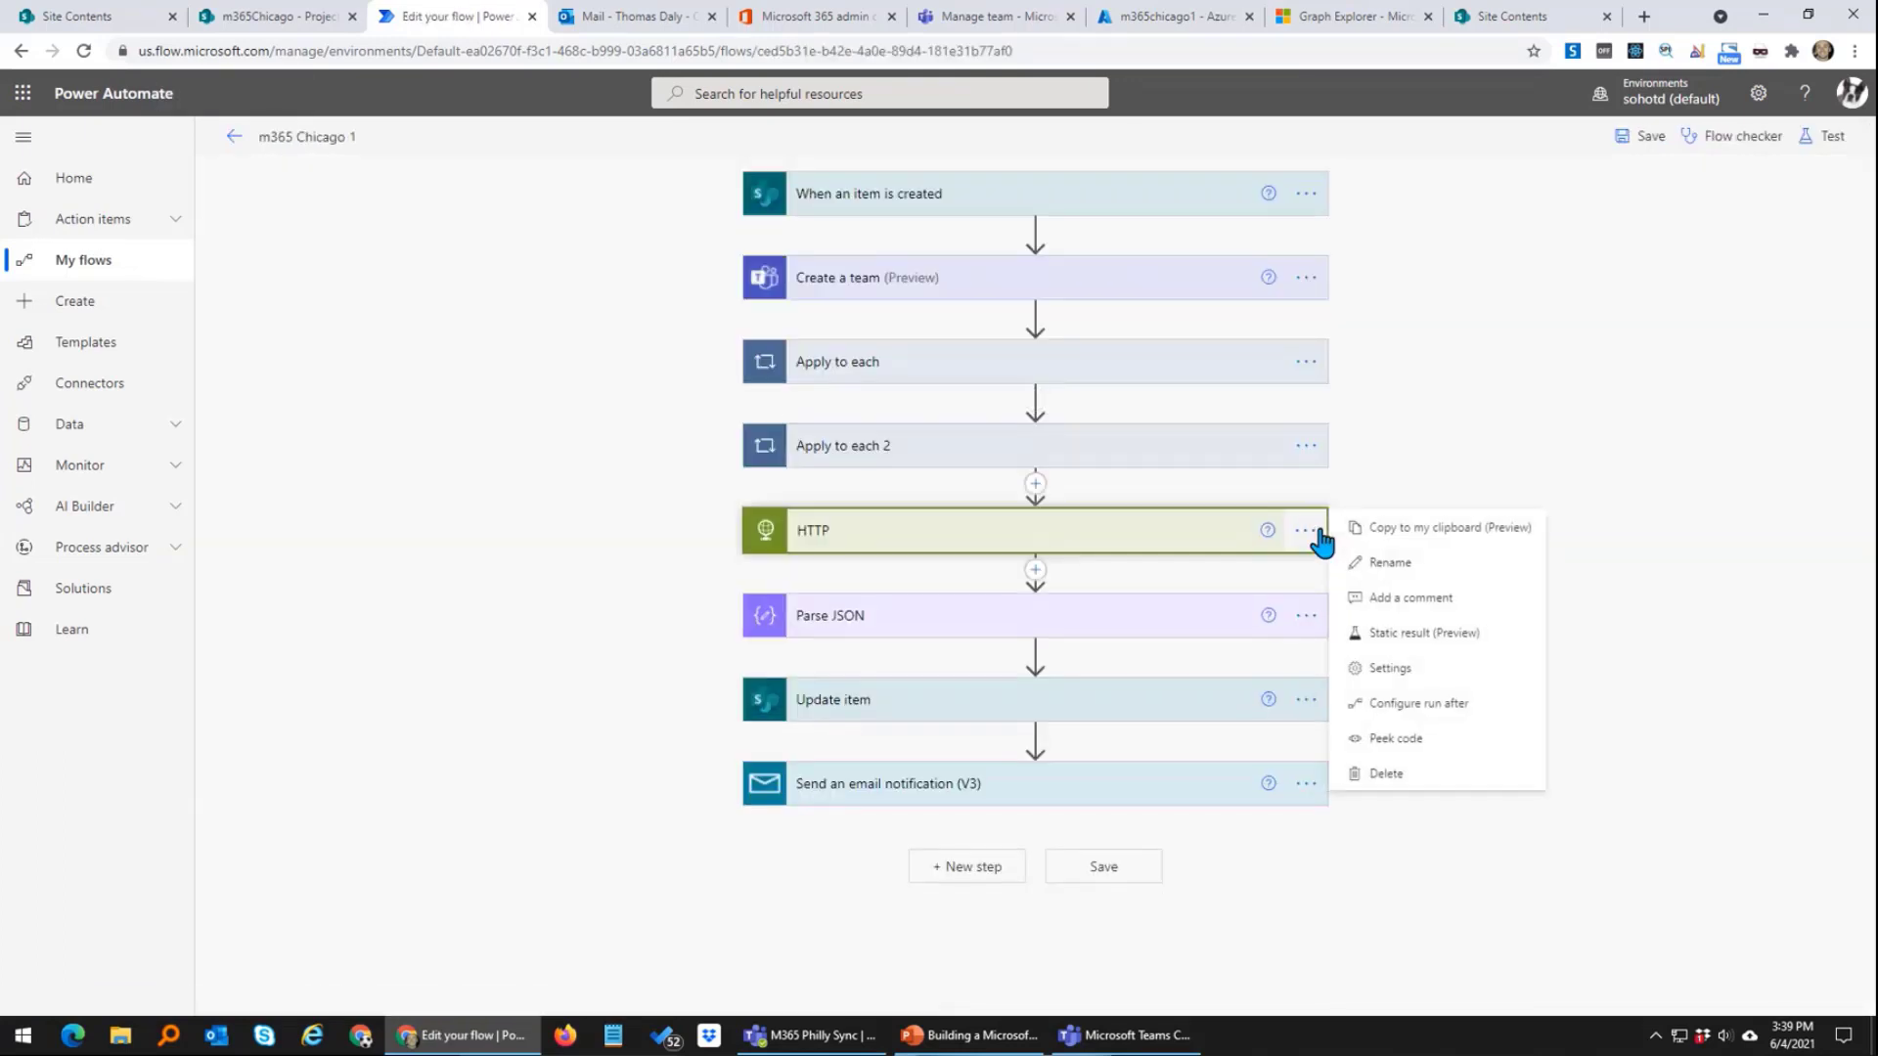
{"action": "left_click", "coordinate": [1410, 775]}
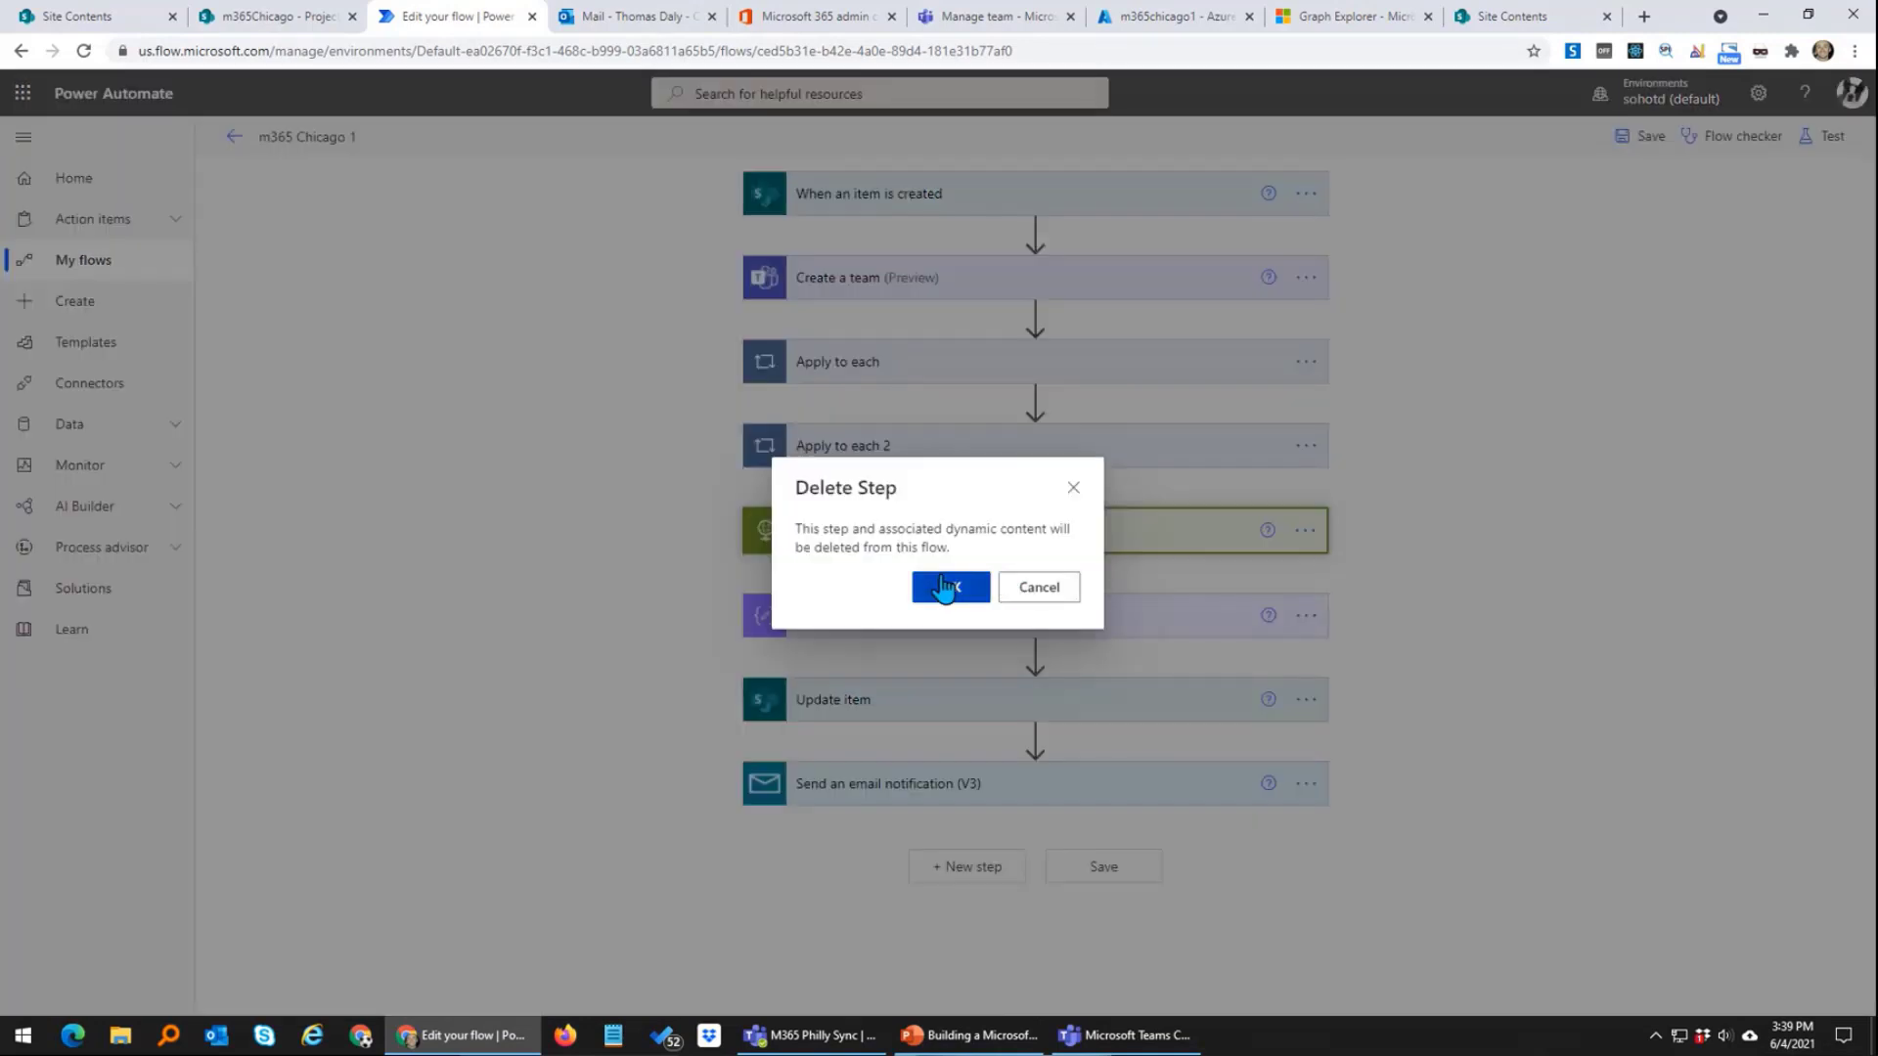
{"action": "left_click", "coordinate": [949, 587]}
{"action": "left_click", "coordinate": [1307, 531]}
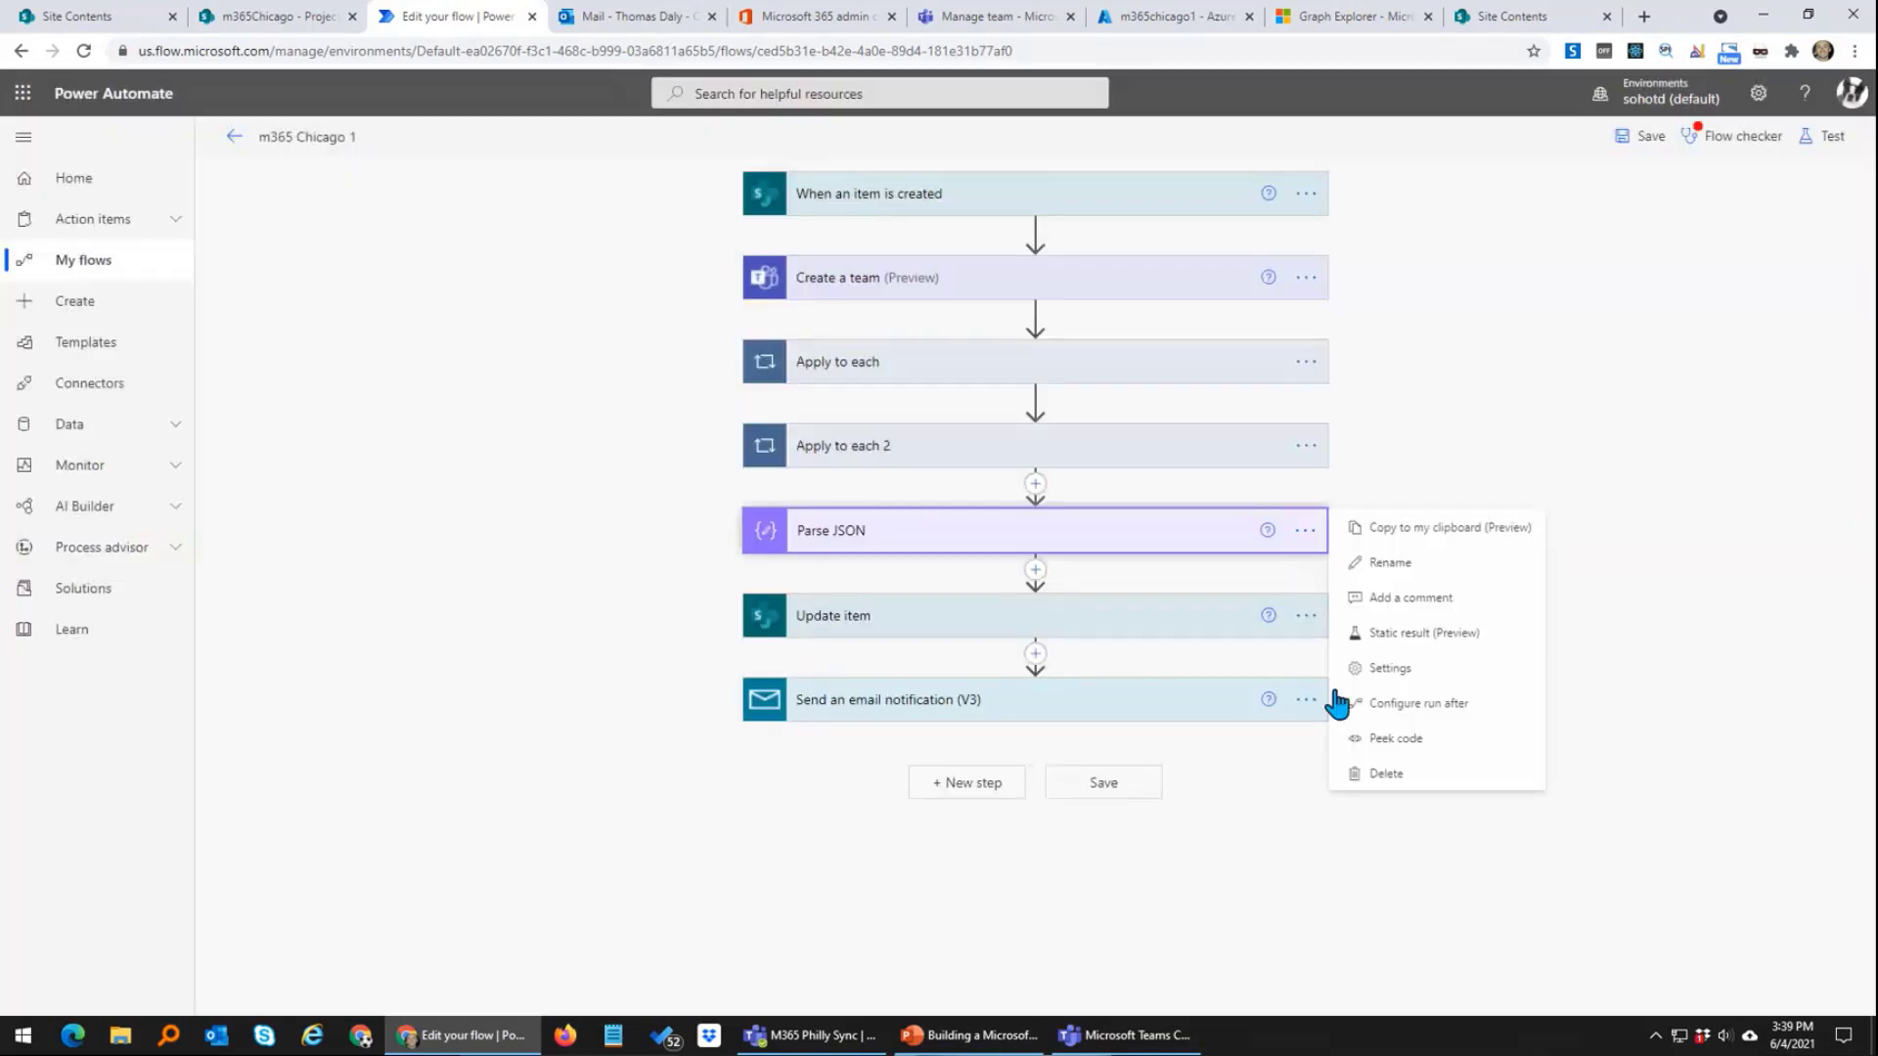
{"action": "left_click", "coordinate": [1371, 773]}
{"action": "left_click", "coordinate": [991, 590]}
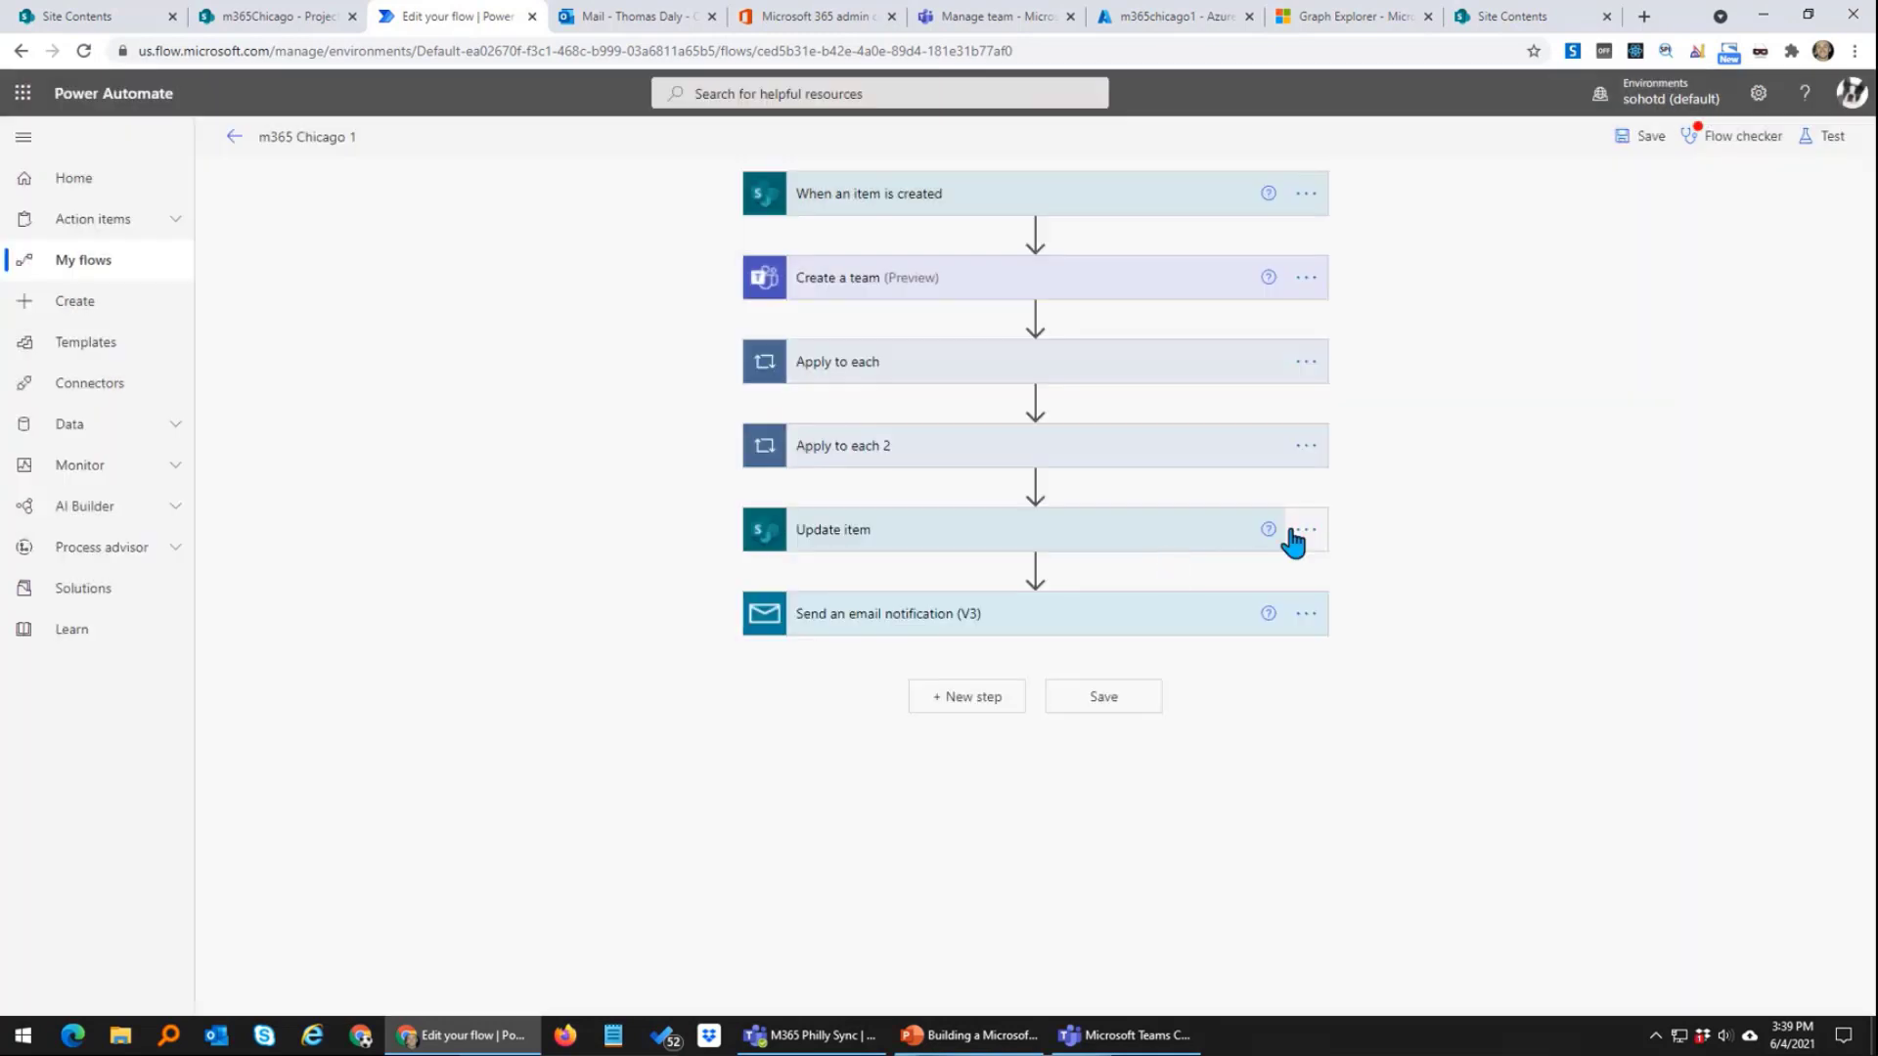
Step: Review the Update item action's fields and save the m365 Chicago 1 flow
{"action": "left_click", "coordinate": [1125, 538]}
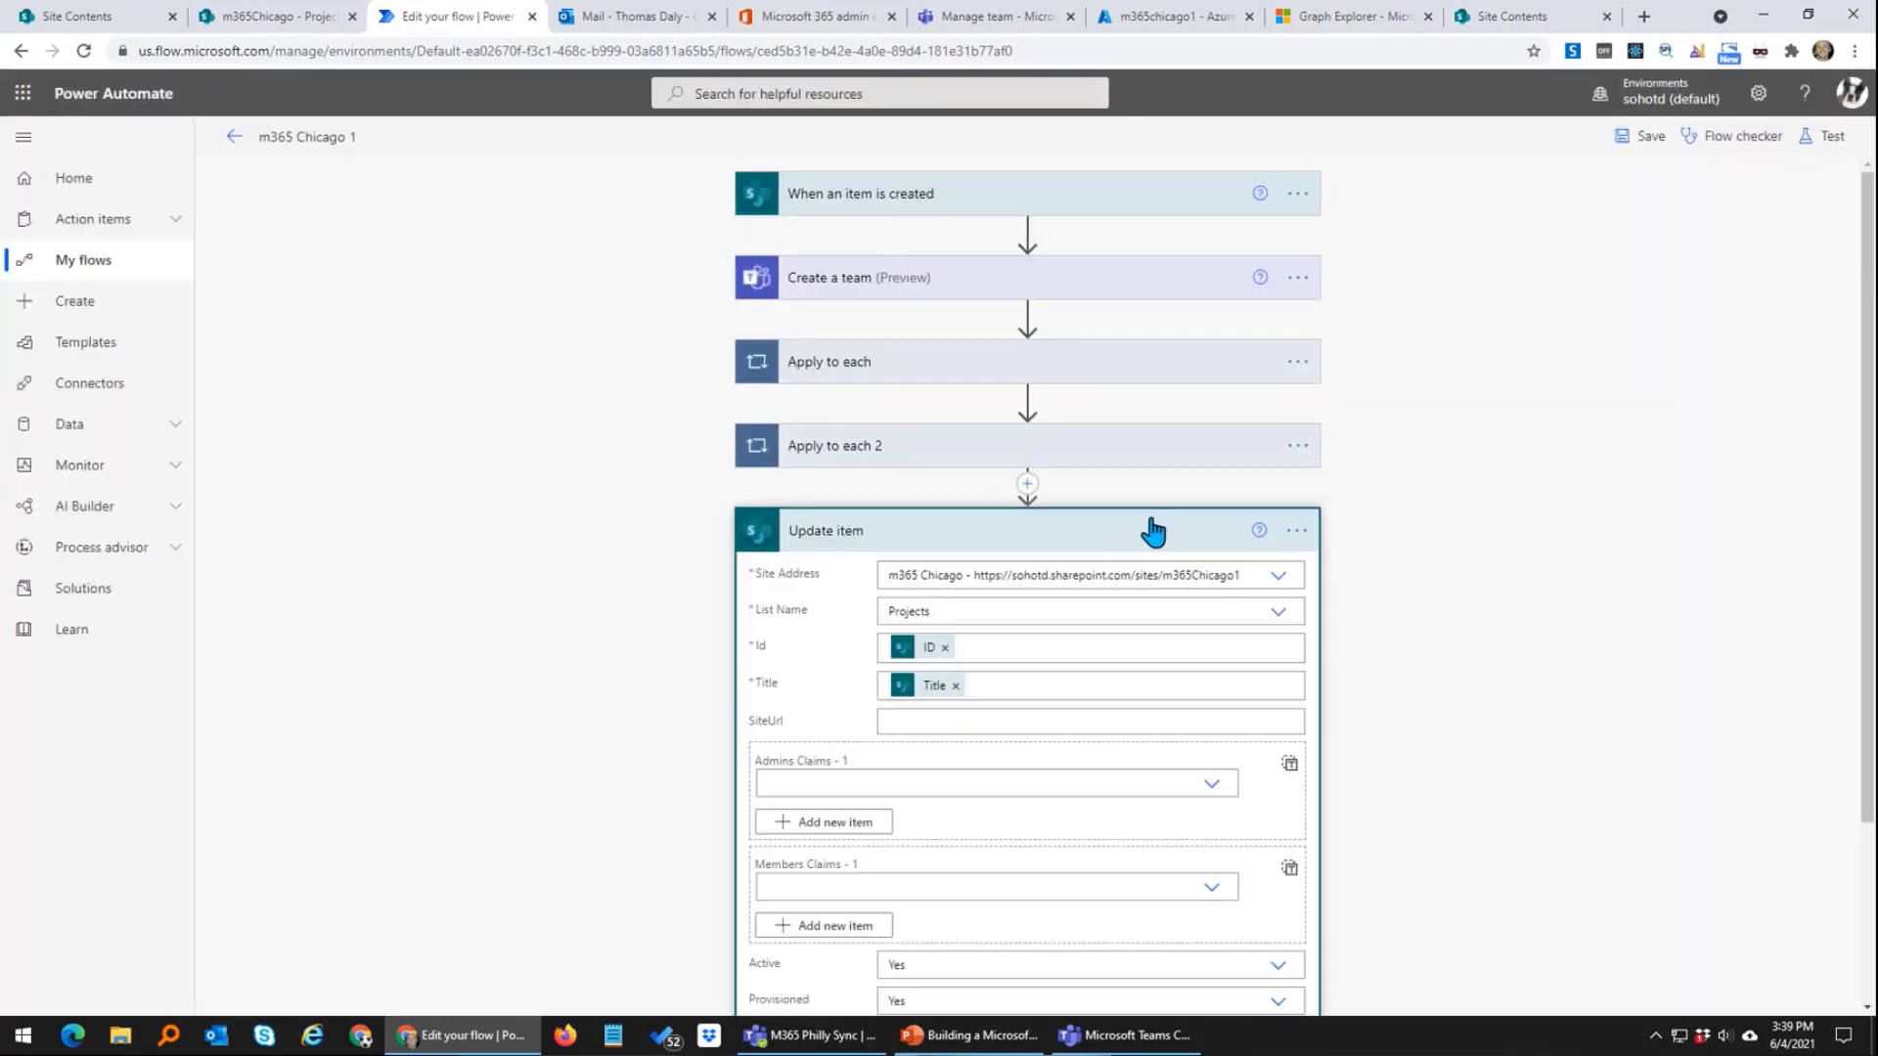
{"action": "scroll", "coordinate": [1348, 499], "scroll_direction": "down", "scroll_amount": 3}
{"action": "scroll", "coordinate": [1253, 646], "scroll_direction": "up", "scroll_amount": 3}
{"action": "left_click", "coordinate": [1649, 137]}
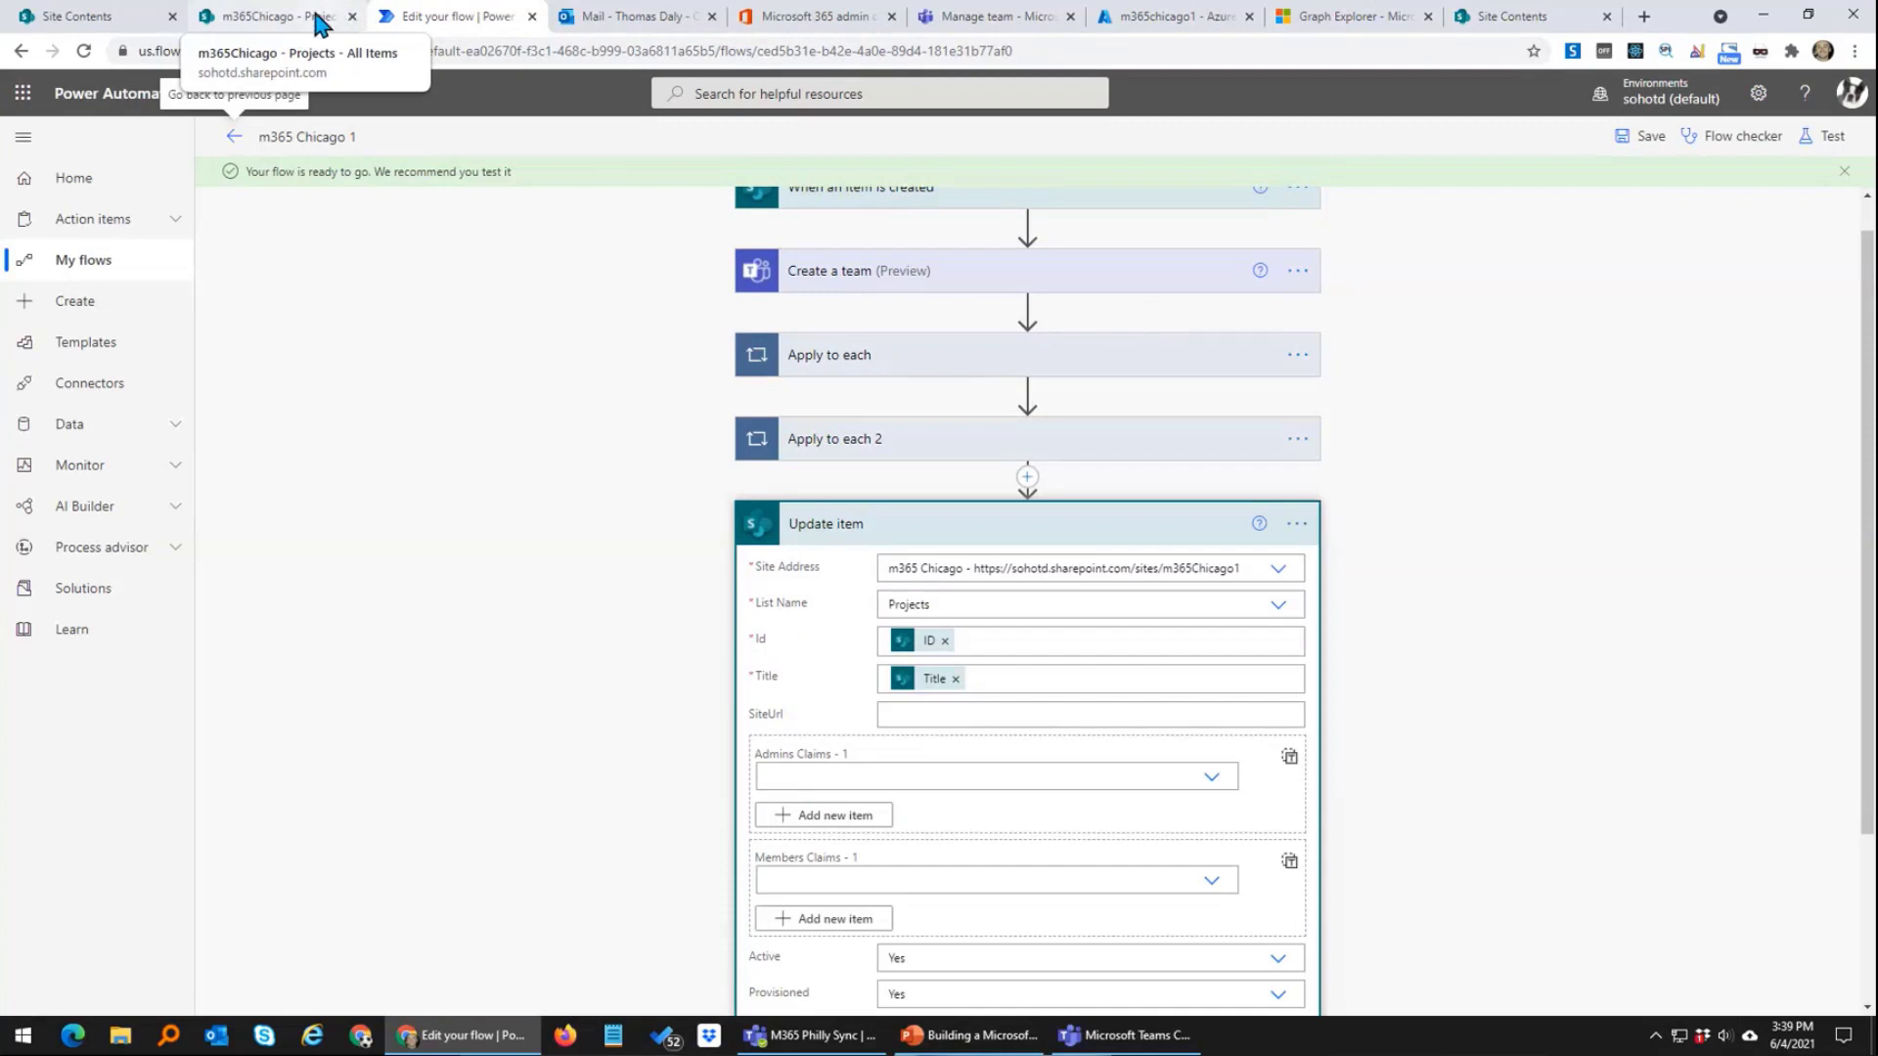
Step: Open the m365 Chicago site's Projects list in SharePoint and start customizing its forms in Power Apps
{"action": "left_click", "coordinate": [1511, 17]}
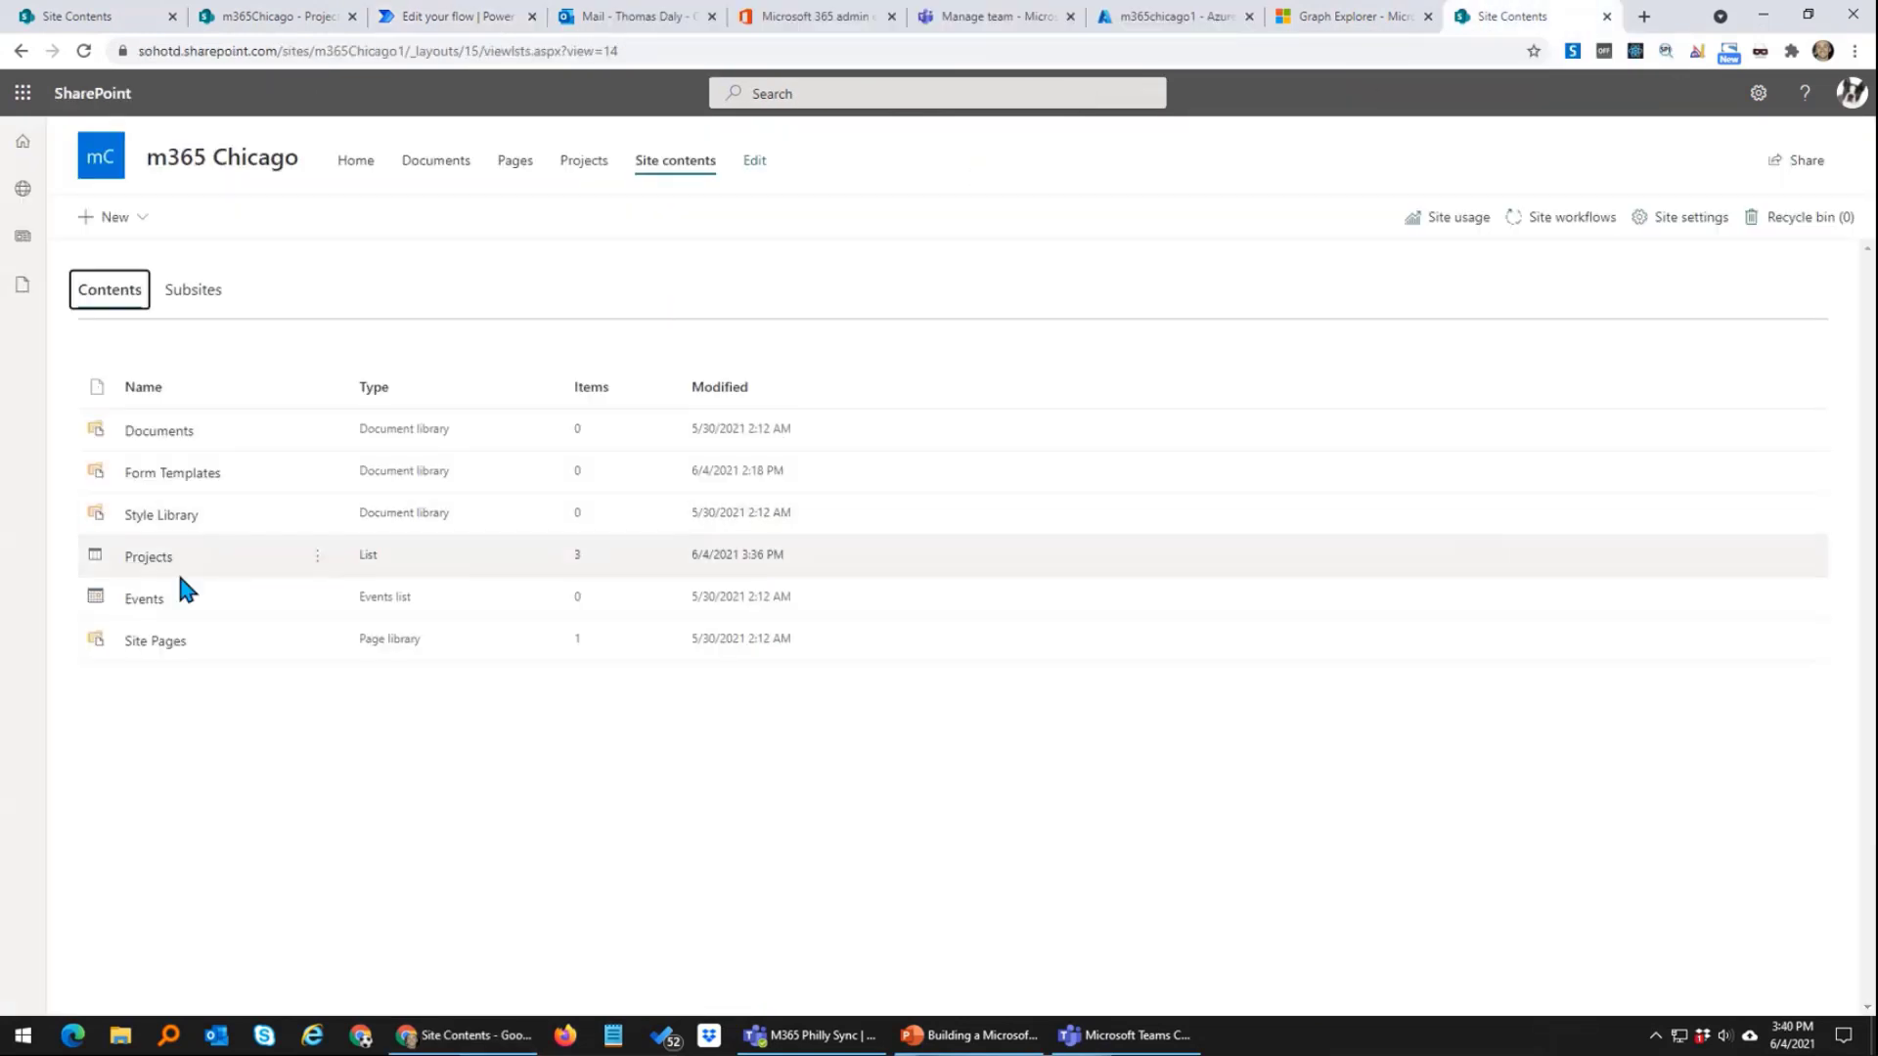
{"action": "left_click", "coordinate": [148, 558]}
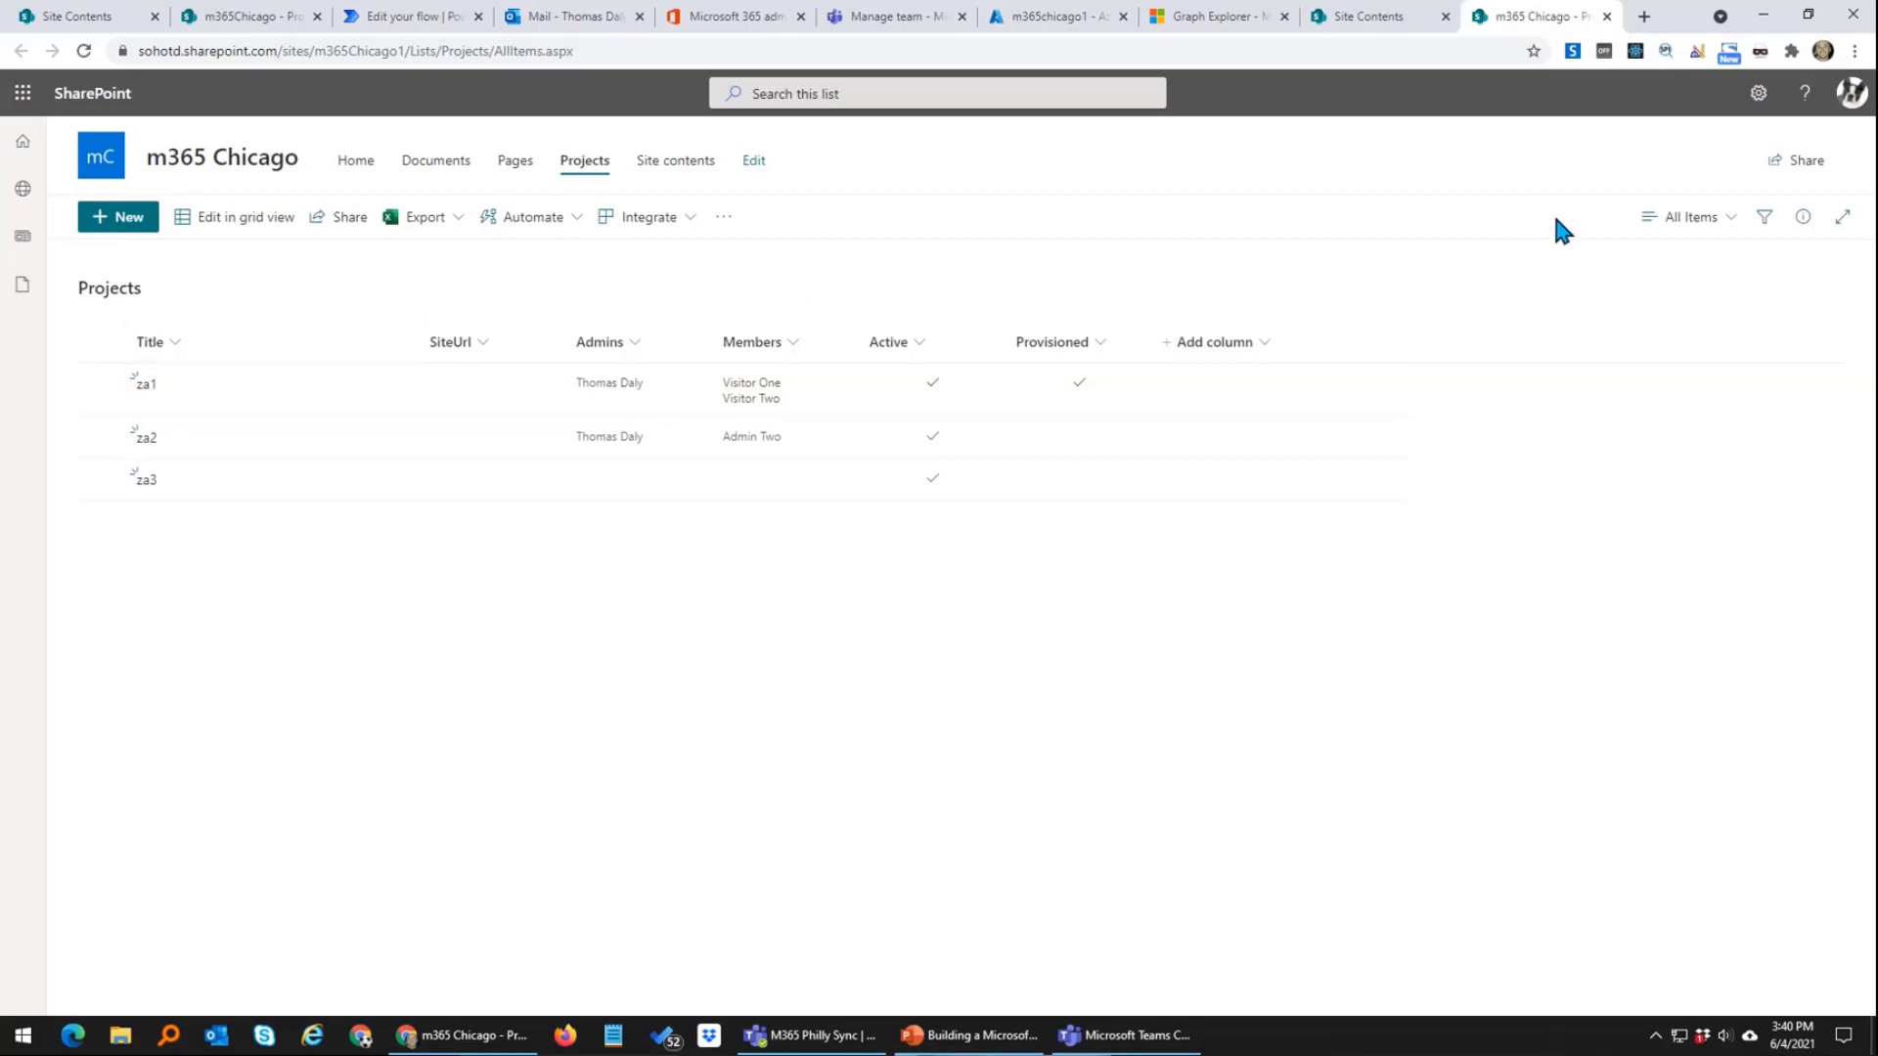
{"action": "left_click", "coordinate": [577, 223]}
{"action": "left_click", "coordinate": [675, 220]}
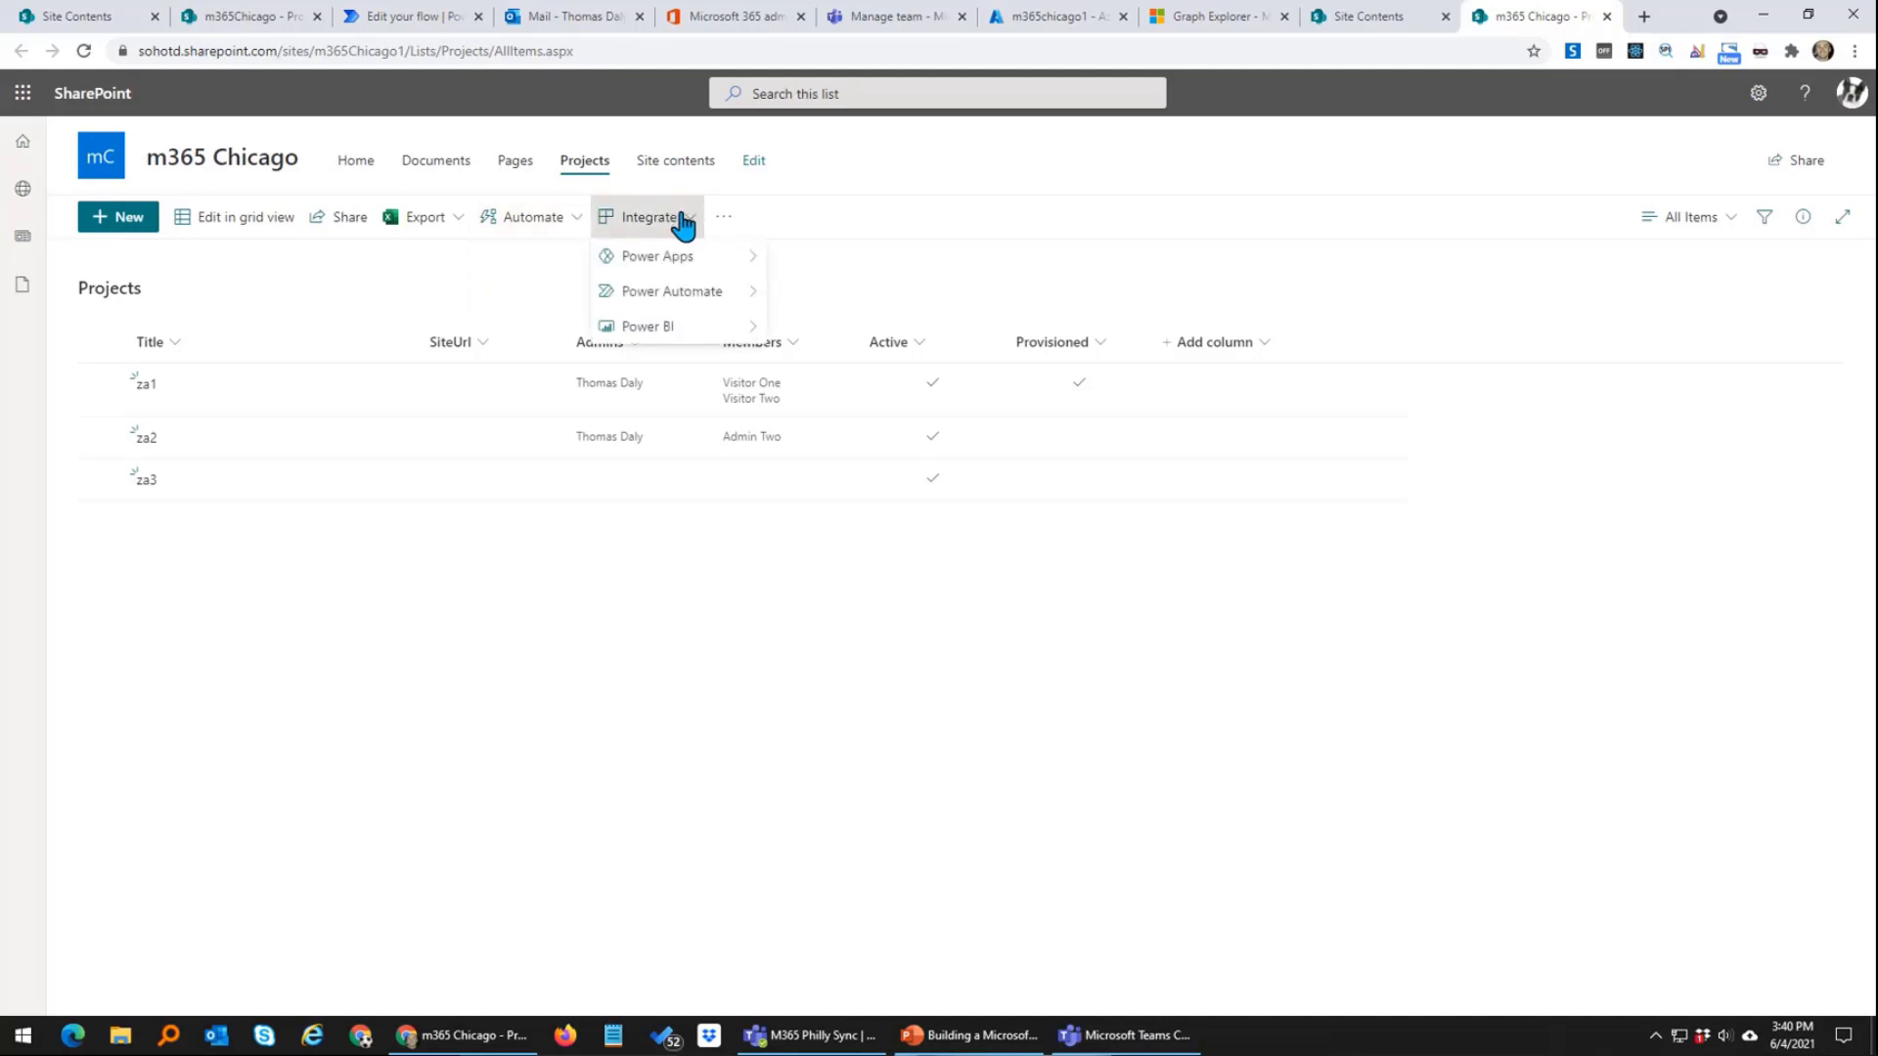
{"action": "mouse_move", "coordinate": [692, 262]}
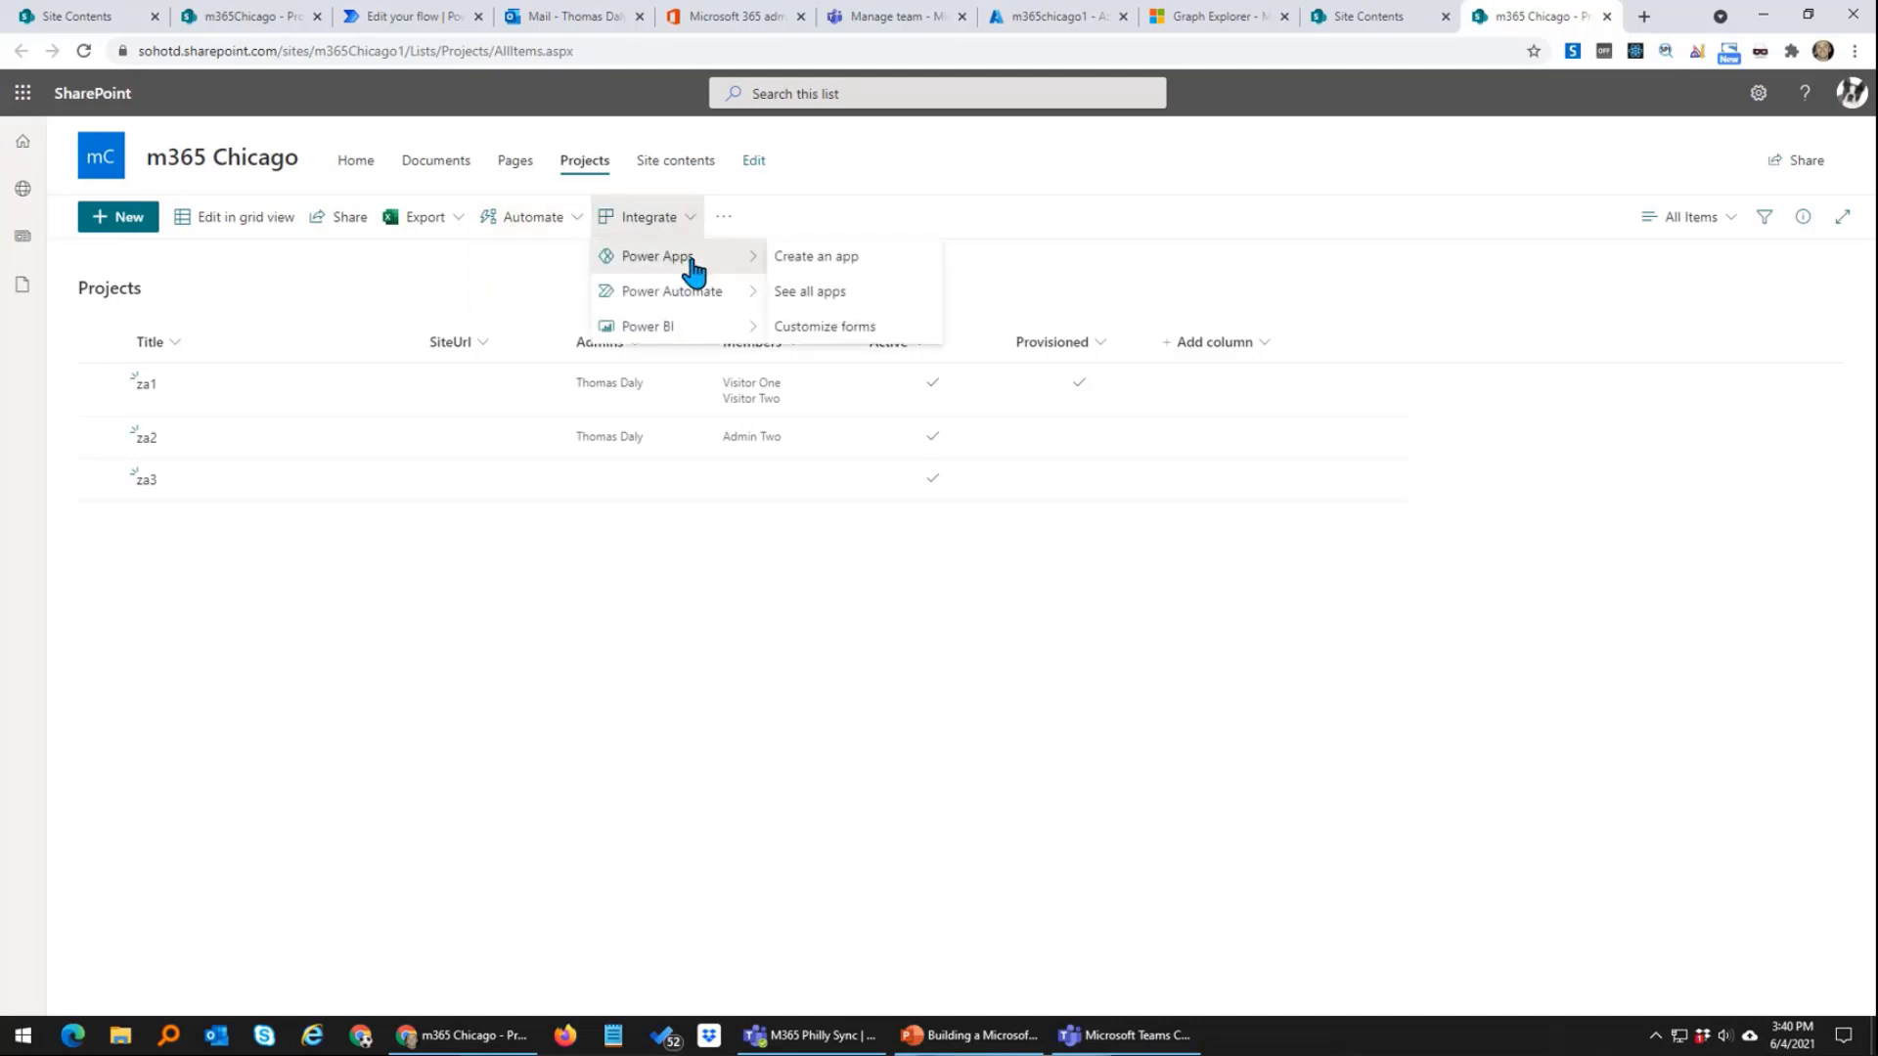
{"action": "left_click", "coordinate": [829, 330]}
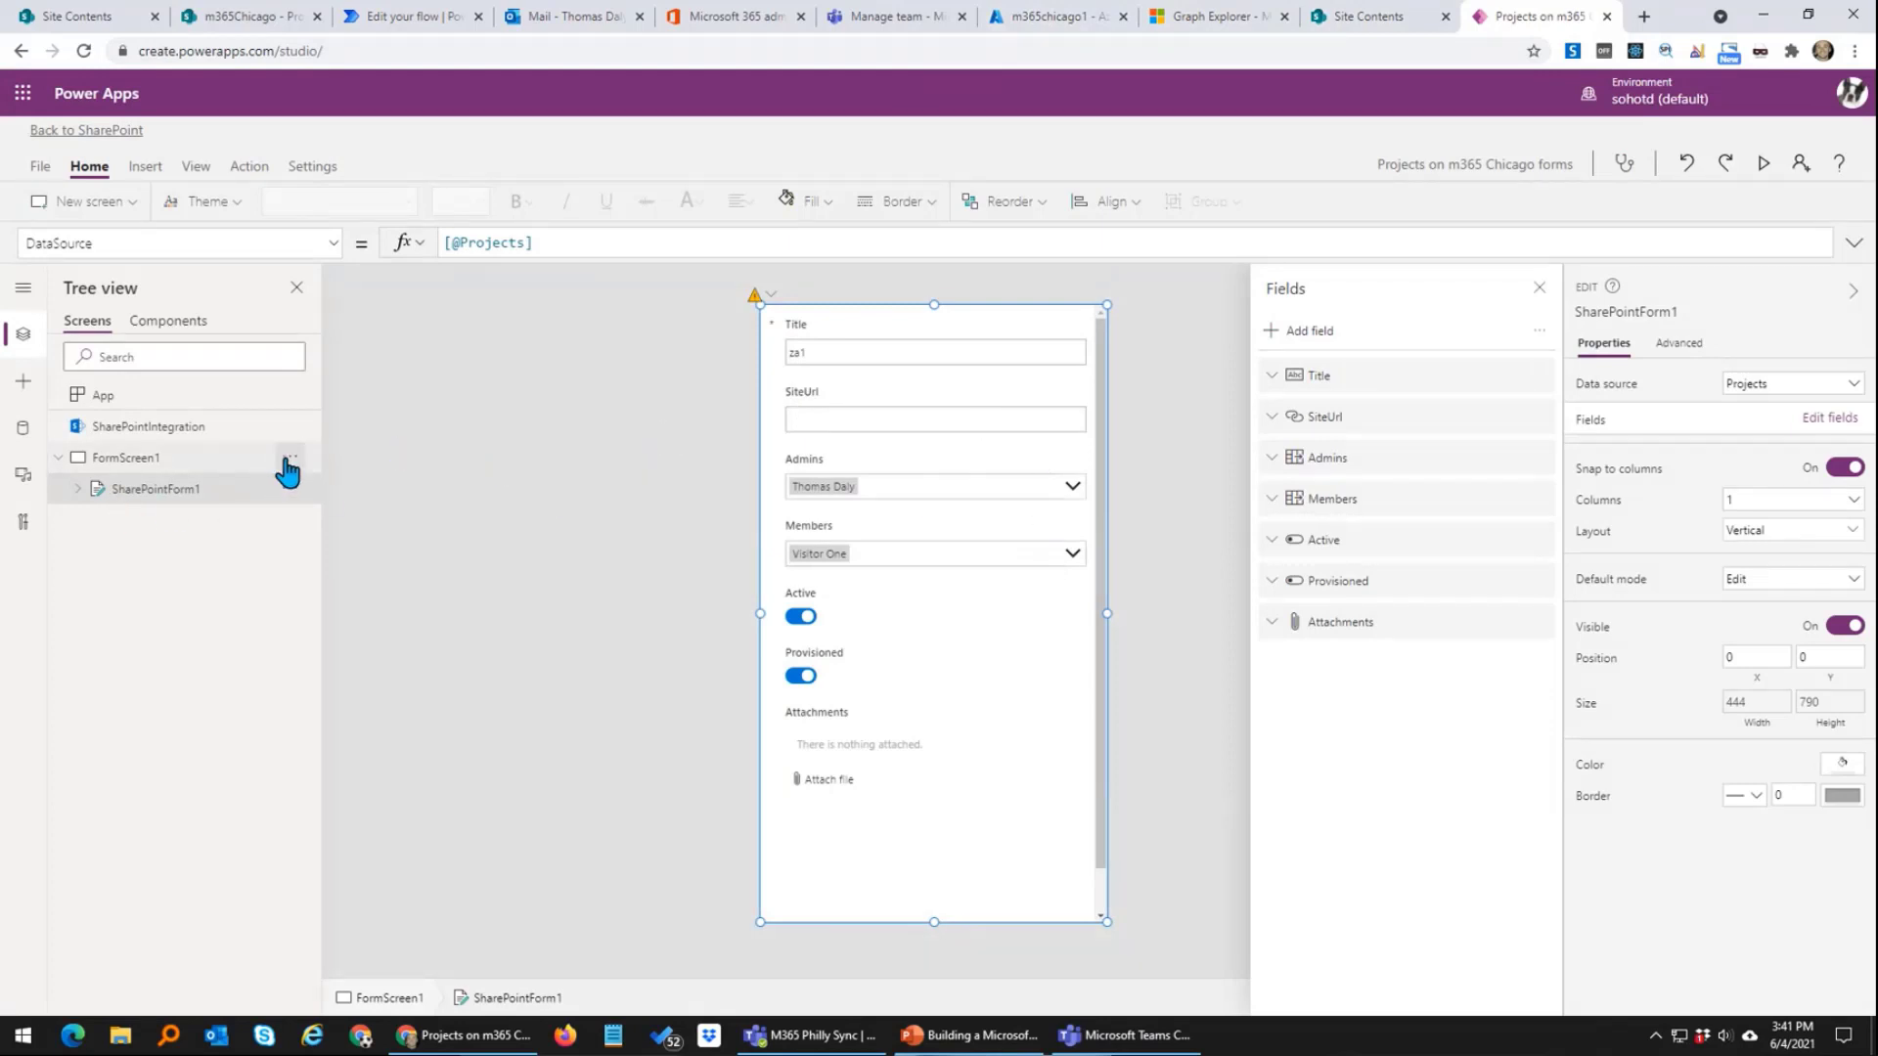
Step: Duplicate the FormScreen1 screen twice
{"action": "left_click", "coordinate": [288, 460]}
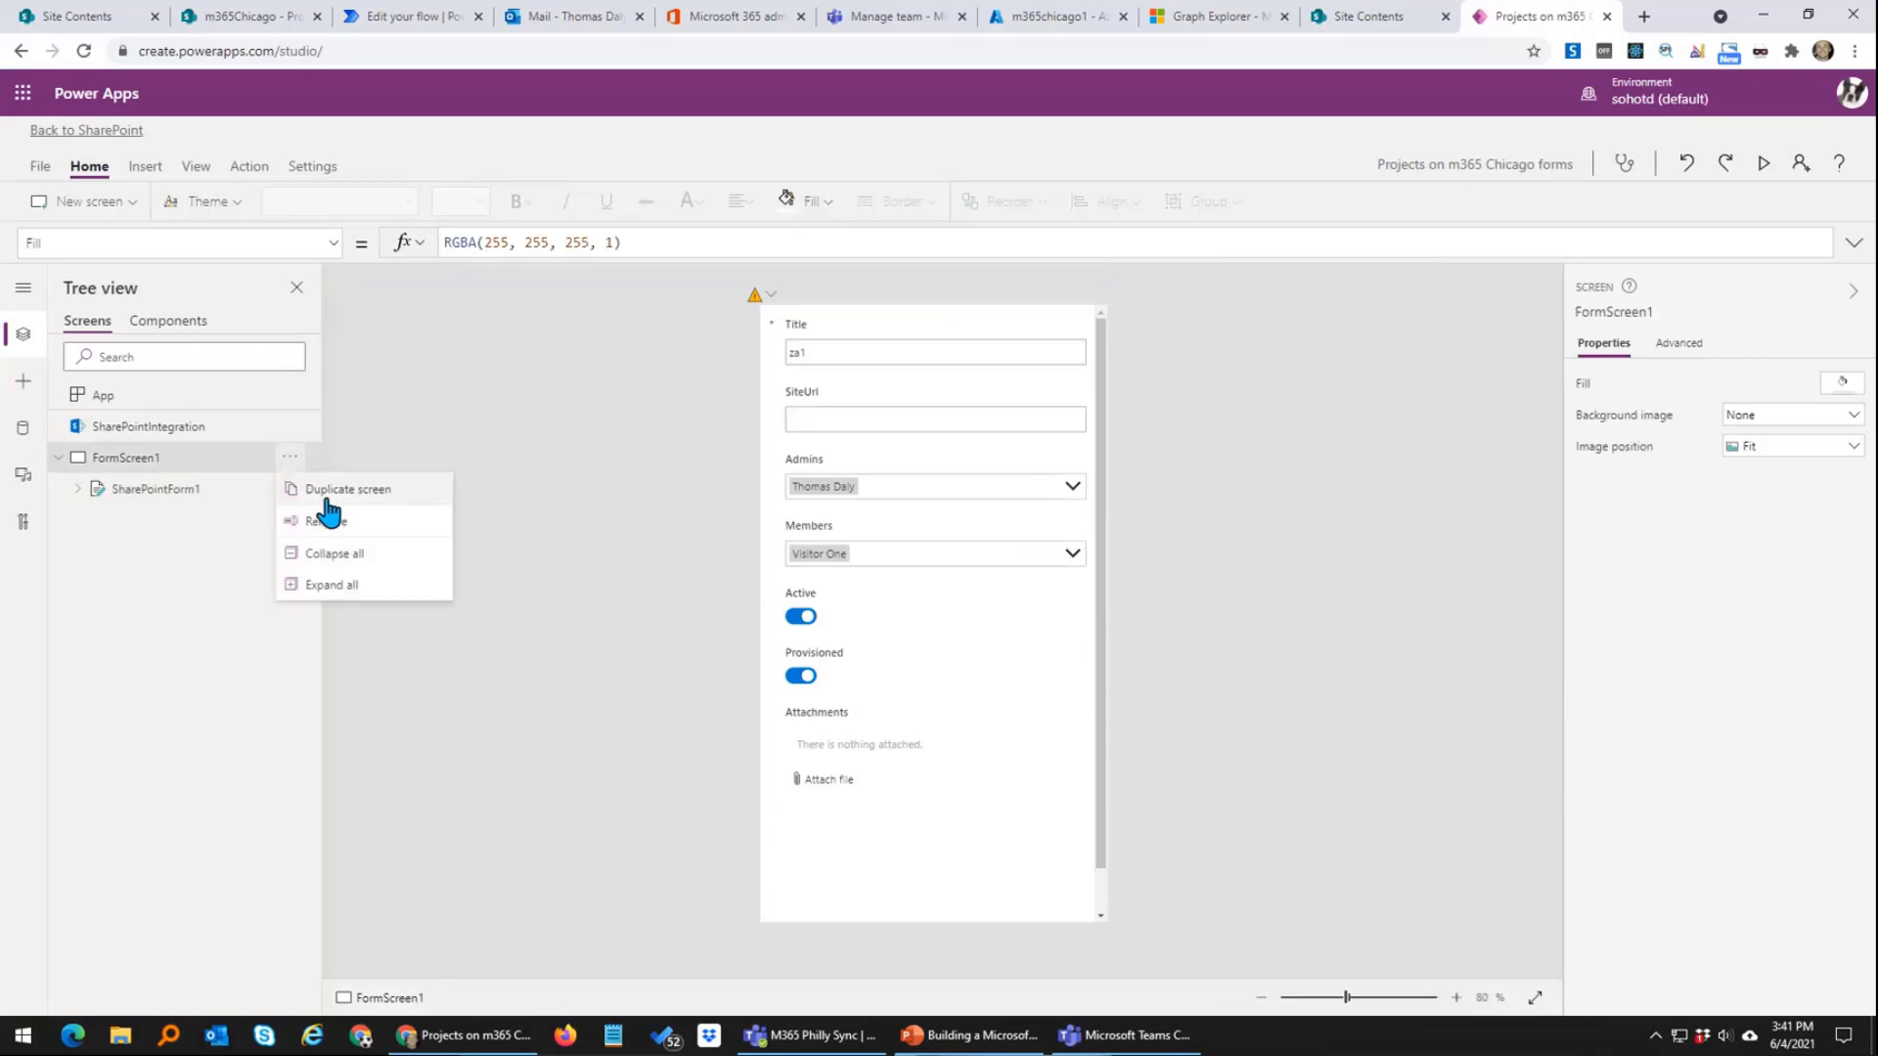
{"action": "left_click", "coordinate": [328, 495]}
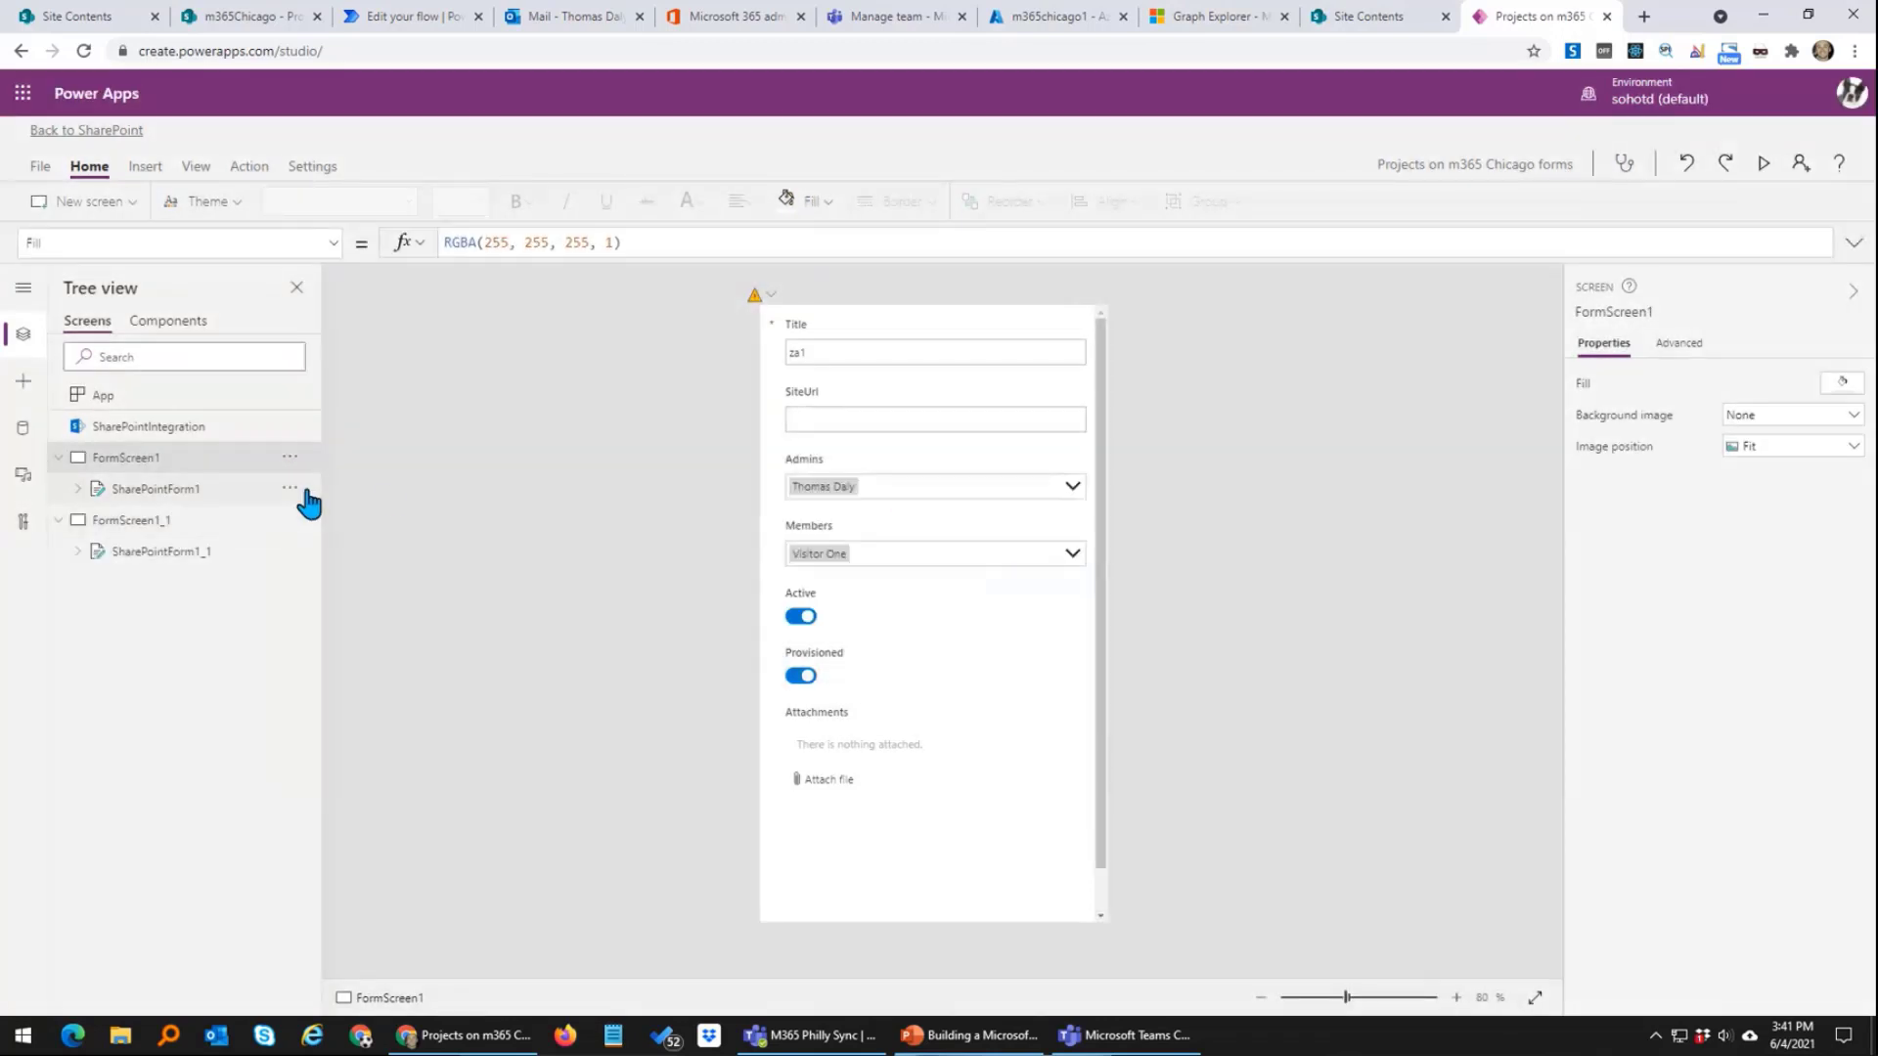
{"action": "left_click", "coordinate": [290, 457]}
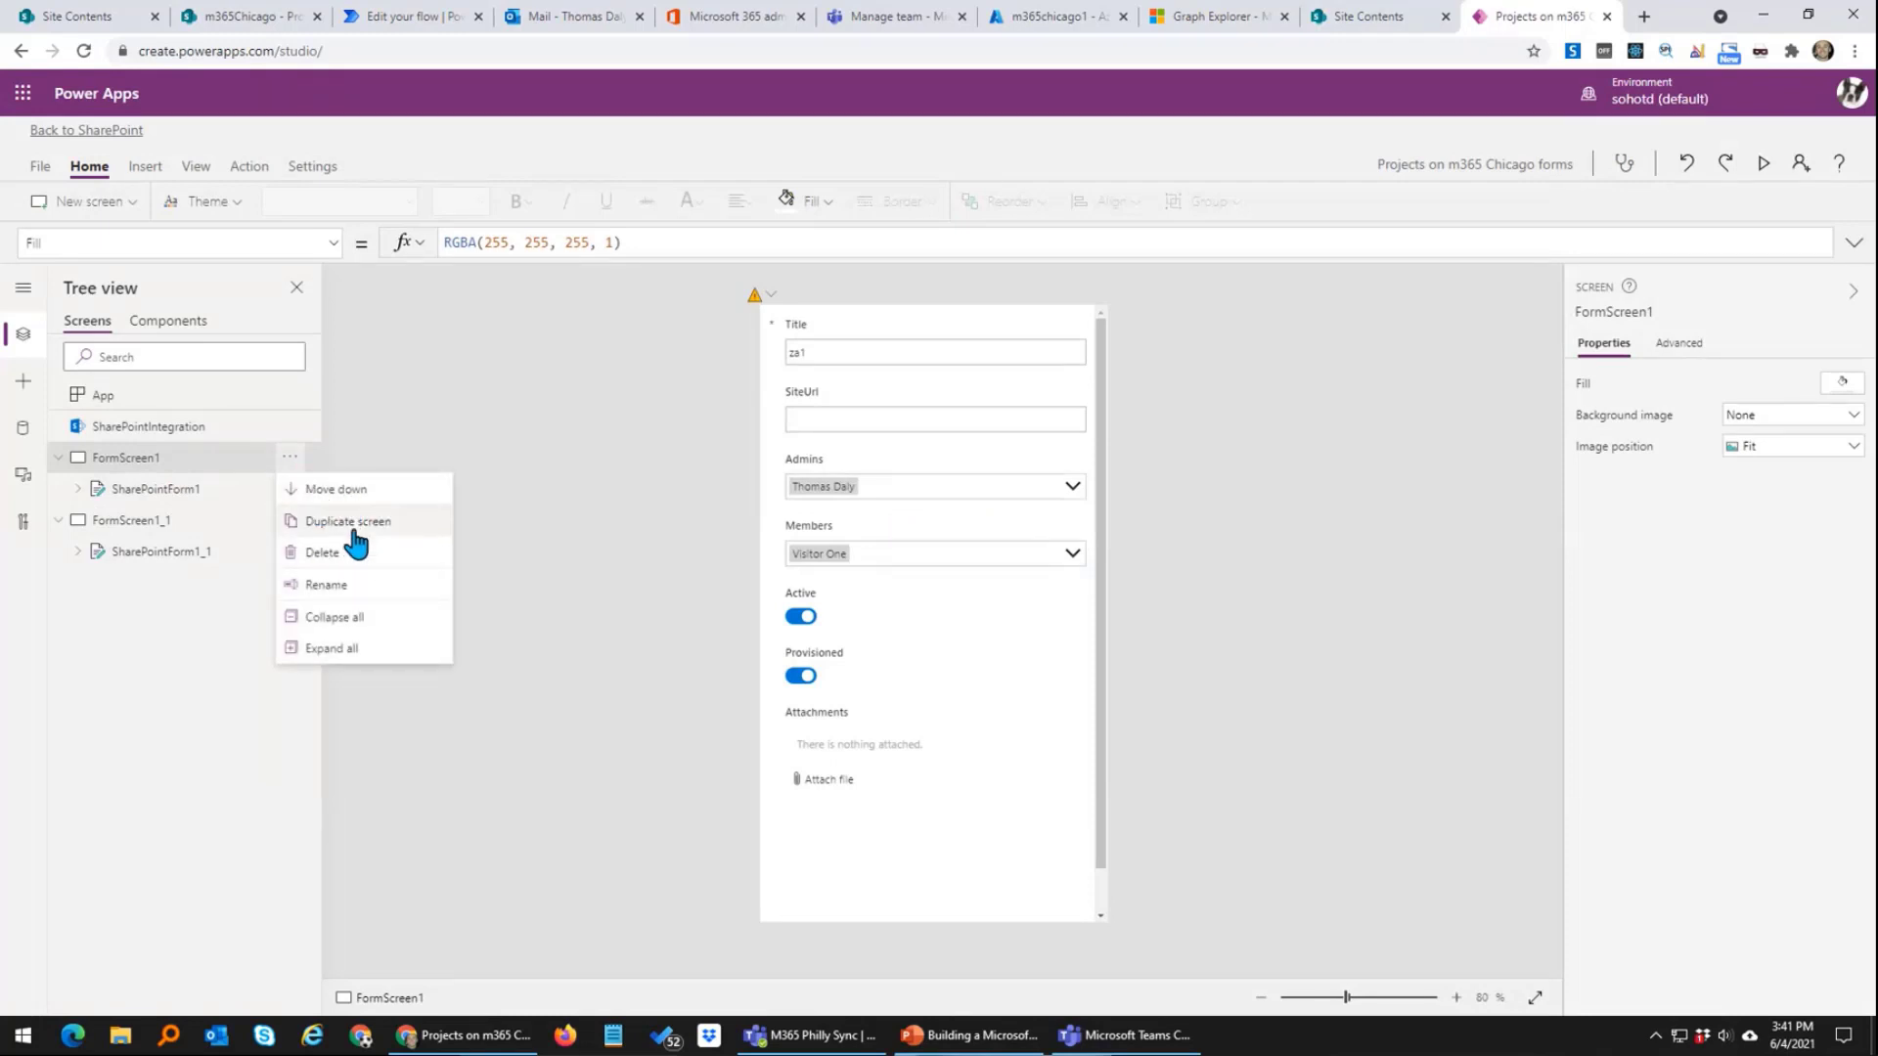
{"action": "left_click", "coordinate": [347, 523]}
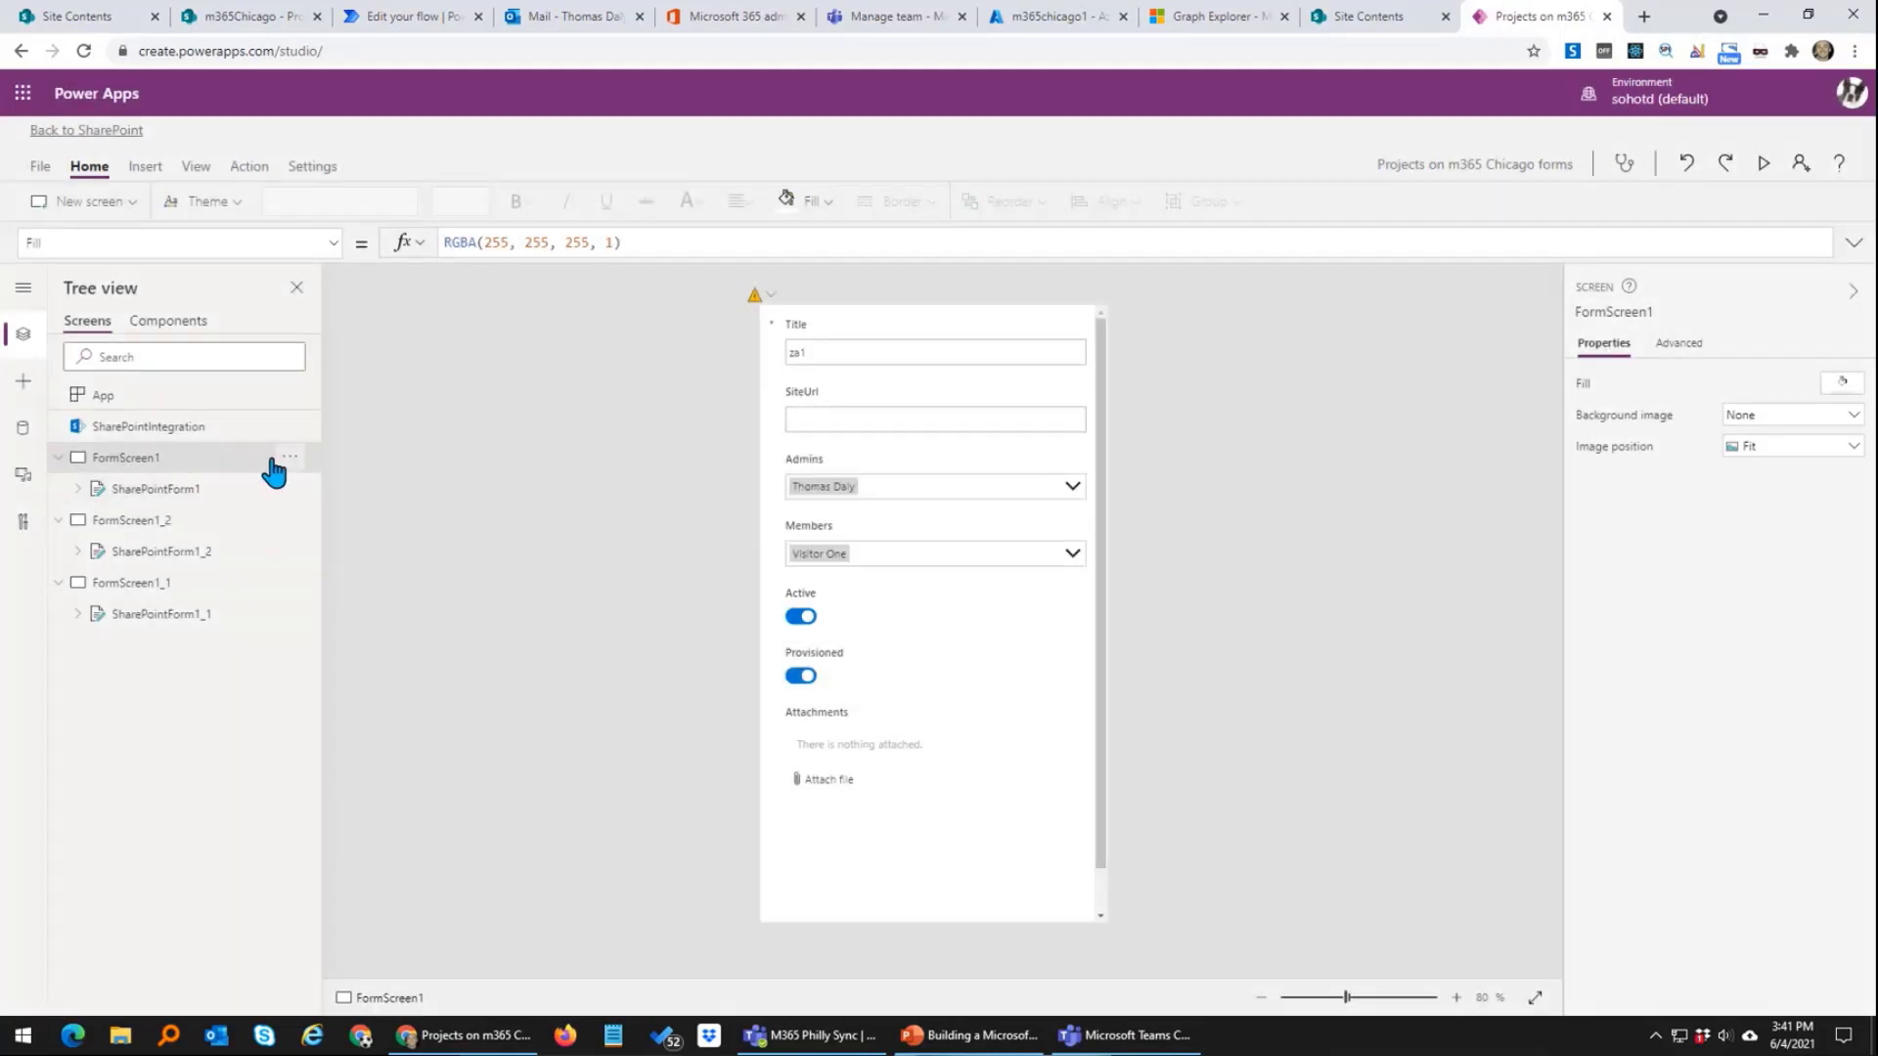
Step: Rename the original FormScreen1 screen as NewFormScreen and its form as NewForm
{"action": "left_click", "coordinate": [290, 457]}
{"action": "left_click", "coordinate": [313, 584]}
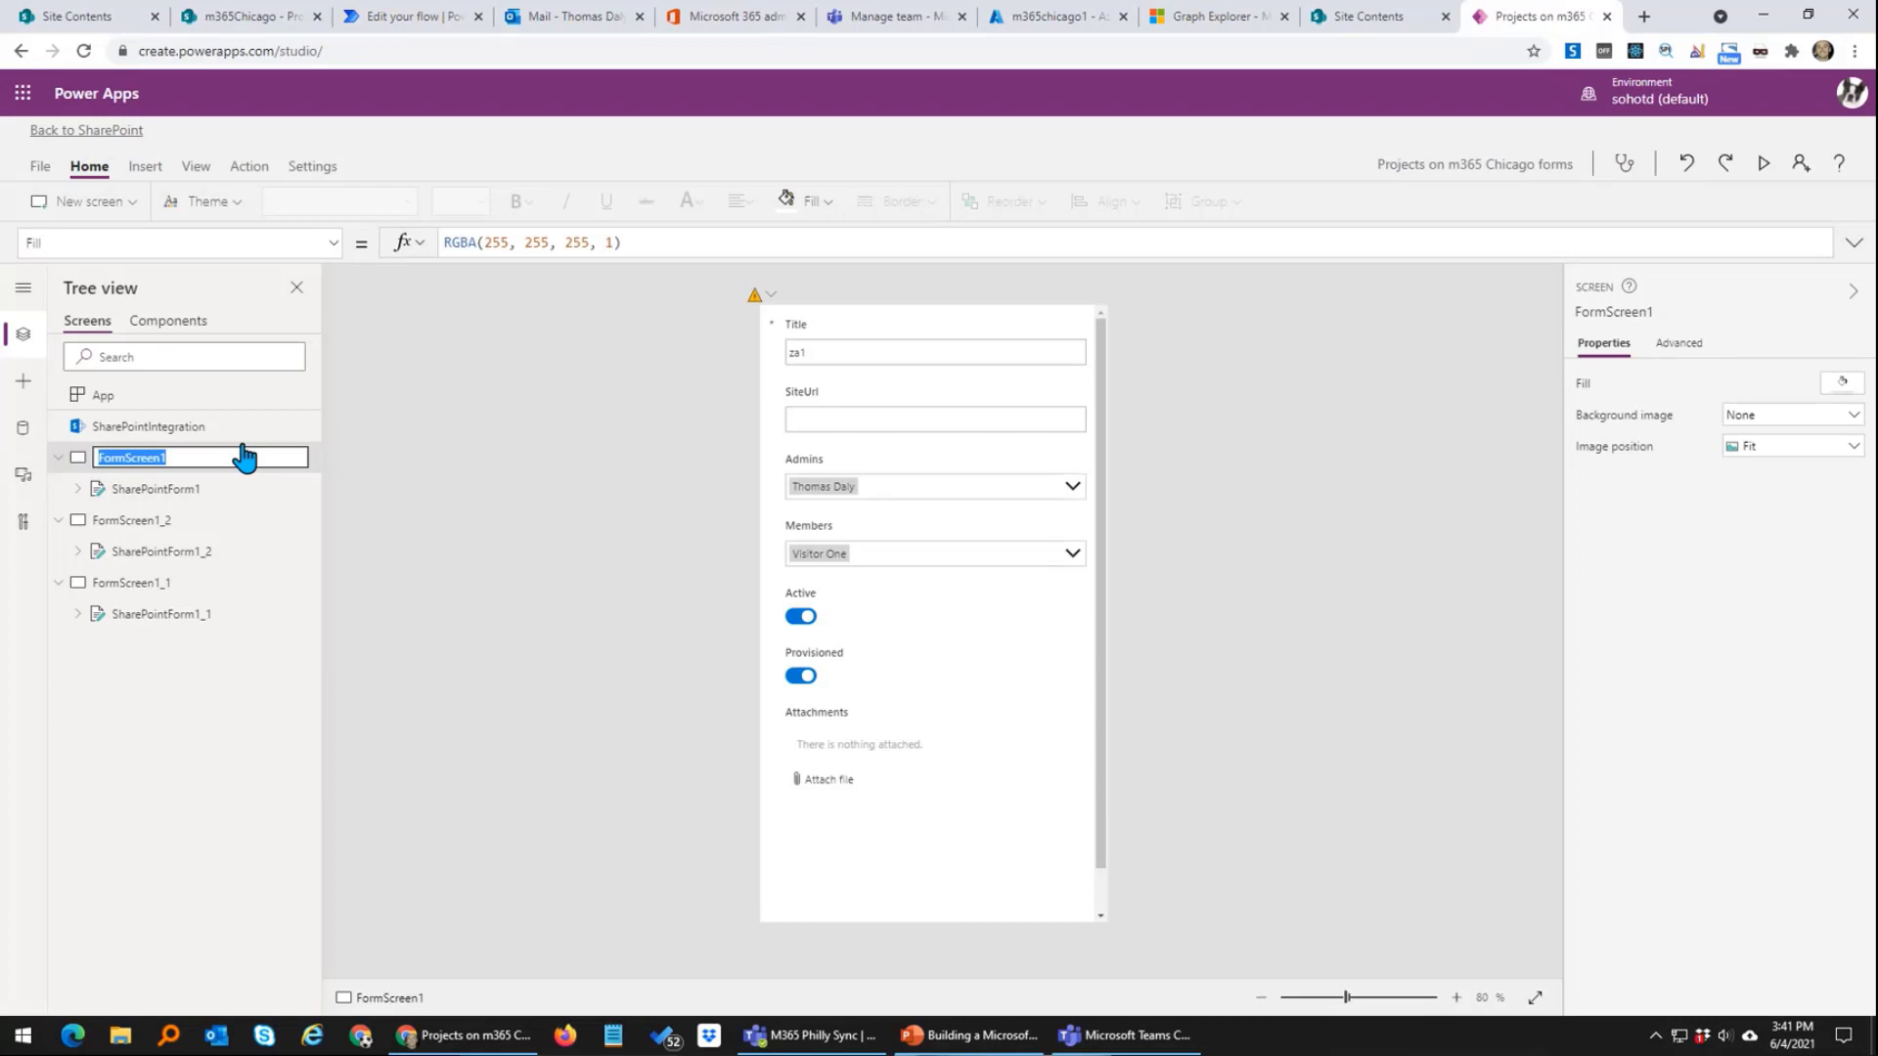
{"action": "type", "text": "NewFormScreen"}
{"action": "key", "text": "Return"}
{"action": "double_click", "coordinate": [224, 488]}
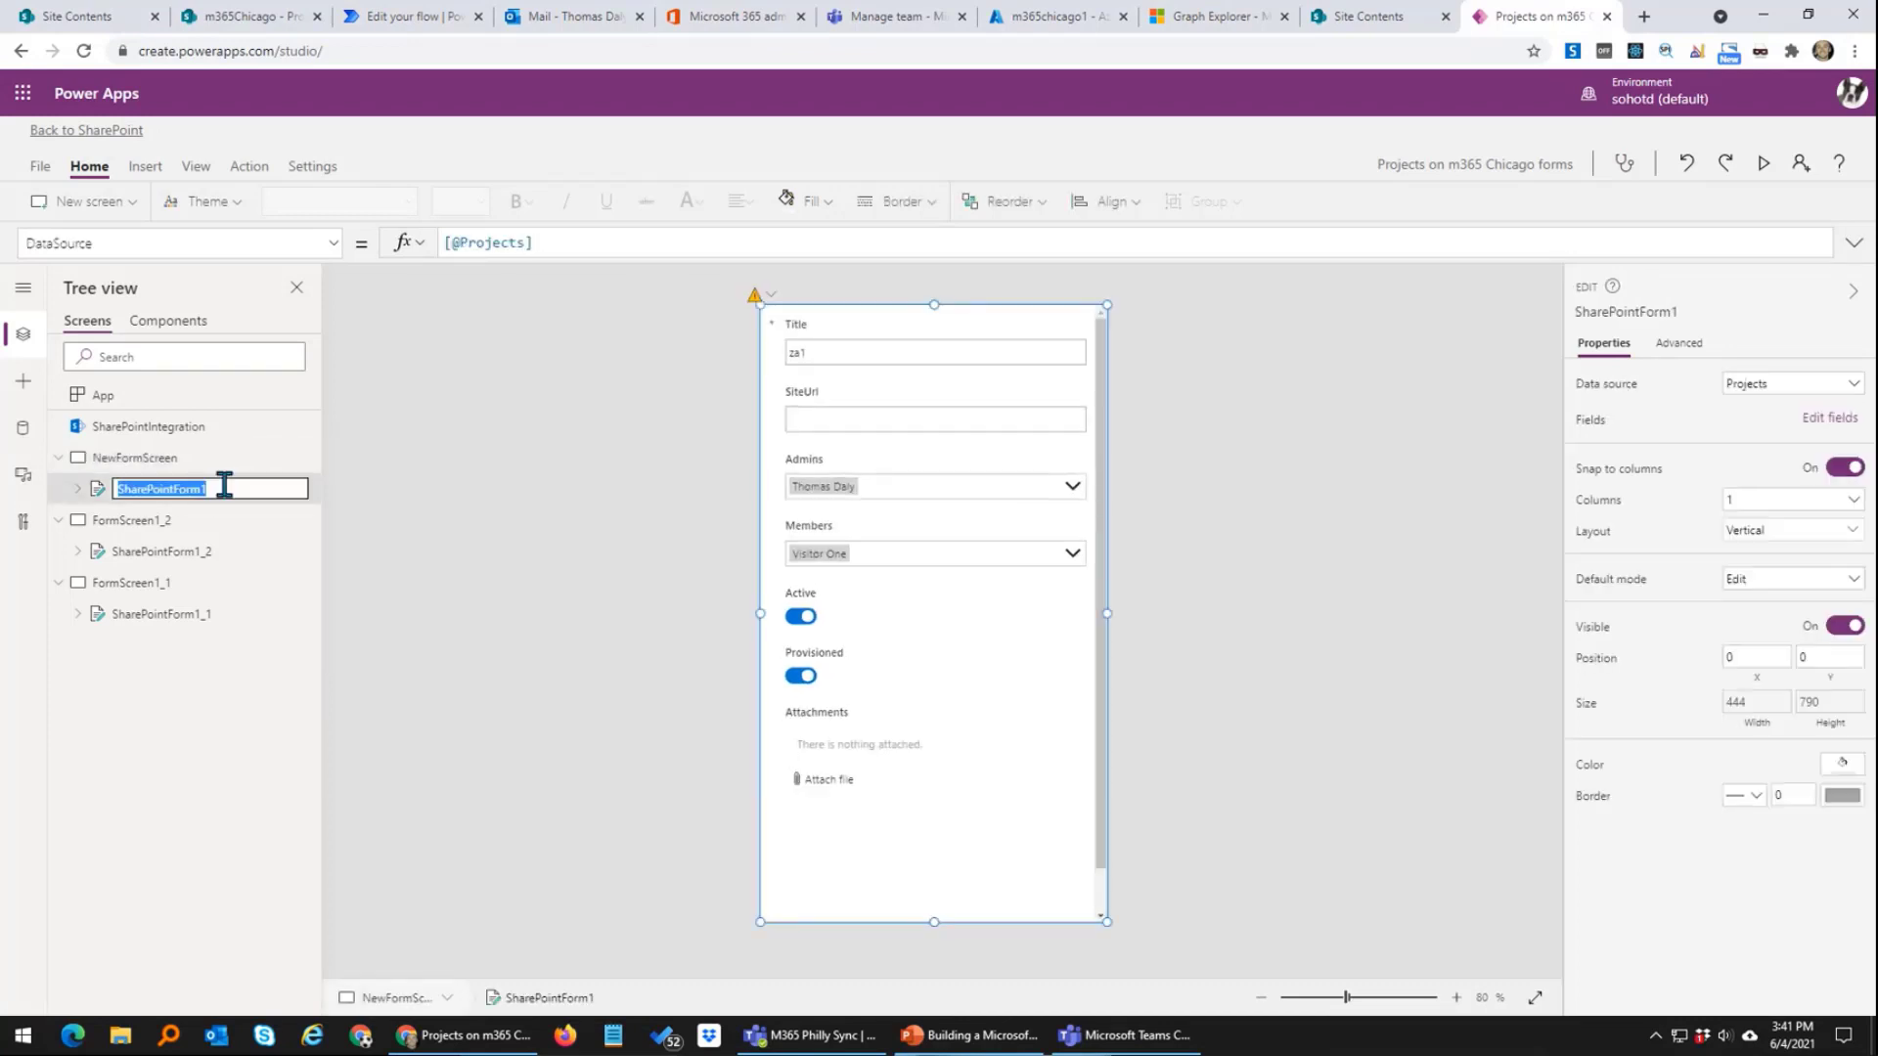
{"action": "type", "text": "NewForm"}
{"action": "key", "text": "Return"}
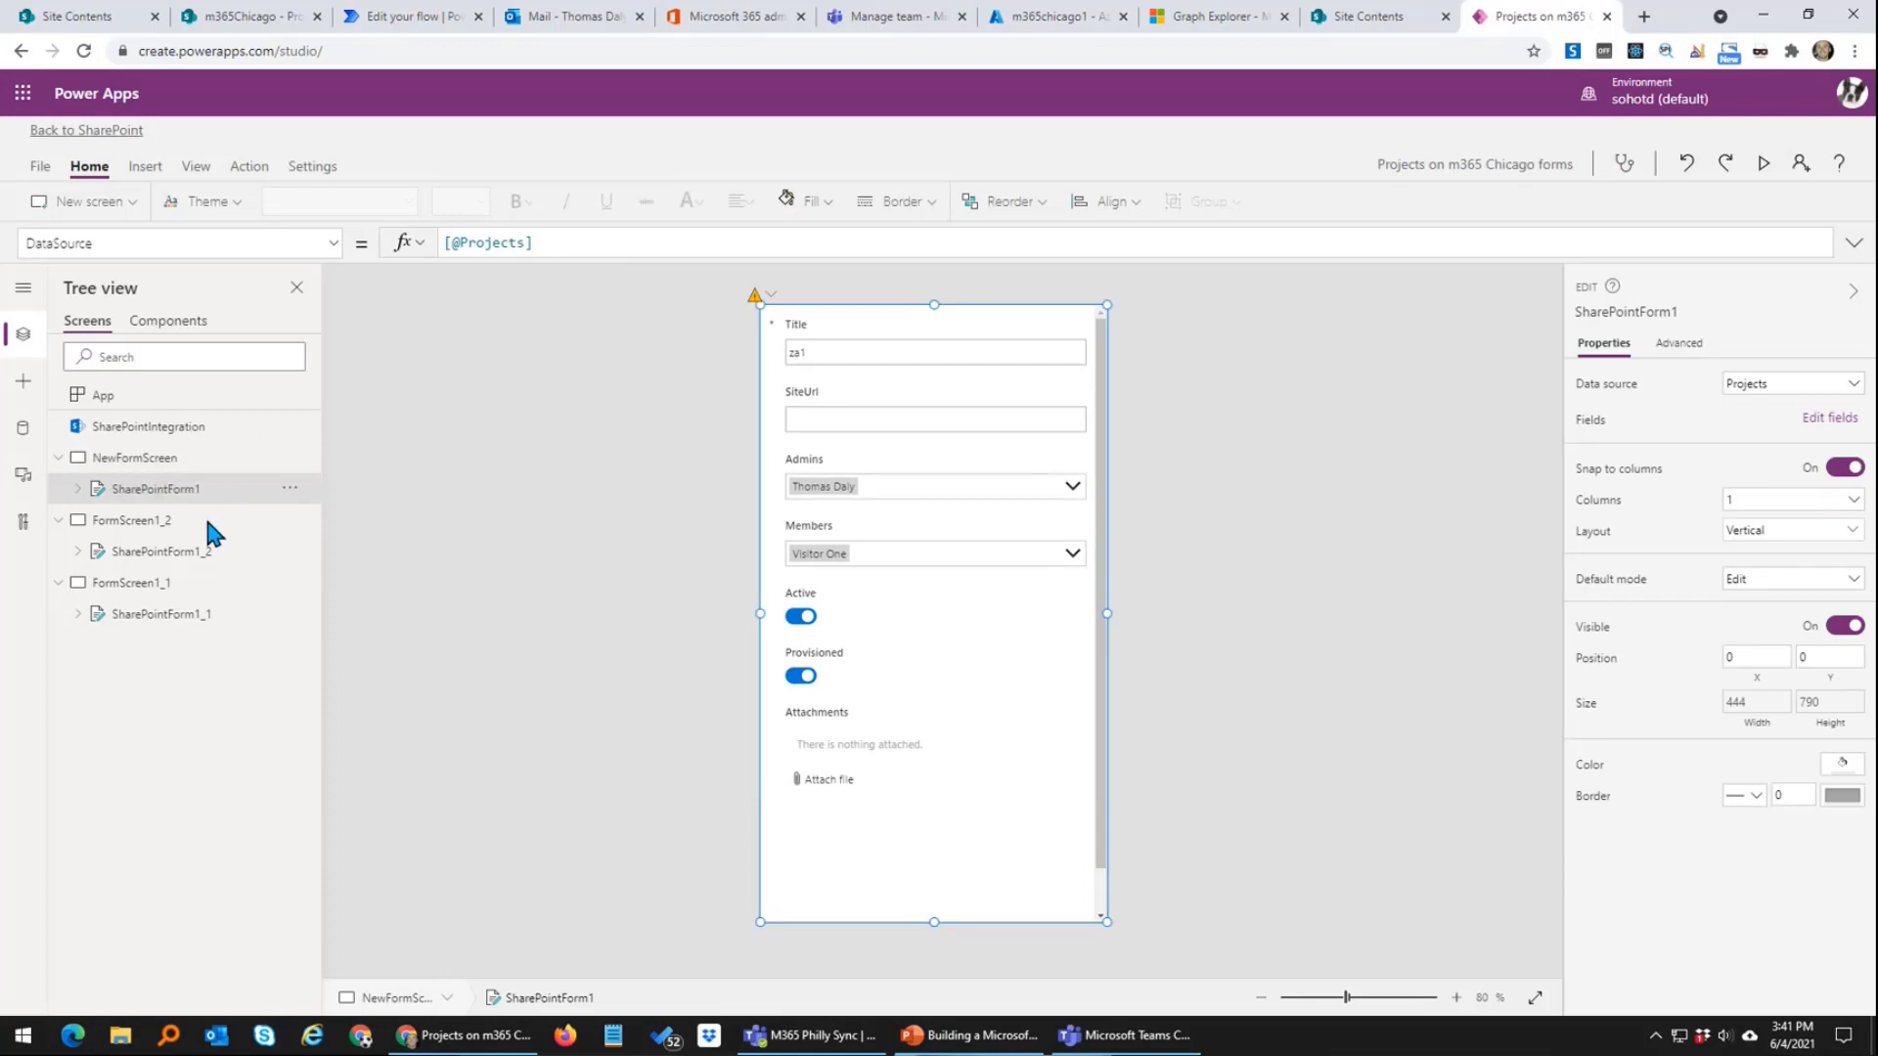
Step: Rename the FormScreen1_2 screen as EditFormScreen and its form as EditForm
{"action": "left_click", "coordinate": [205, 519]}
{"action": "double_click", "coordinate": [207, 519]}
{"action": "type", "text": "E"}
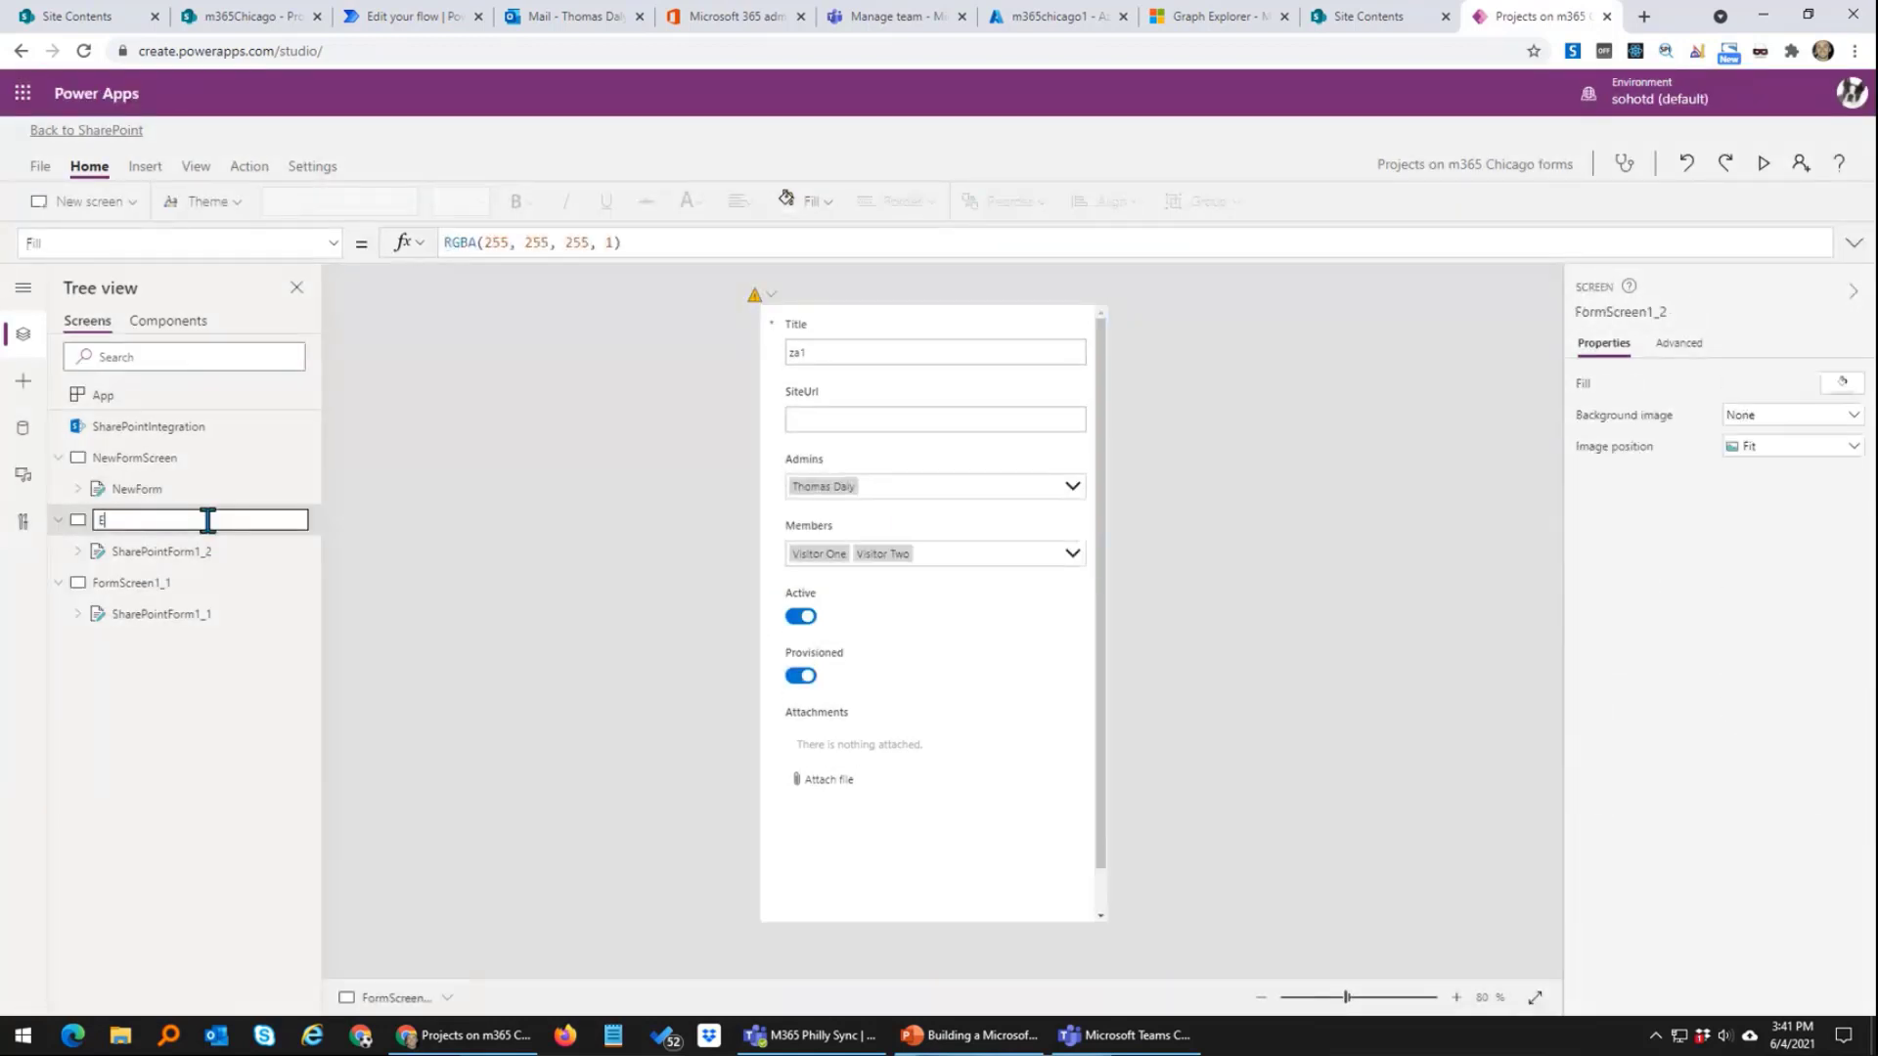
{"action": "type", "text": "ditFormScreen"}
{"action": "key", "text": "Tab"}
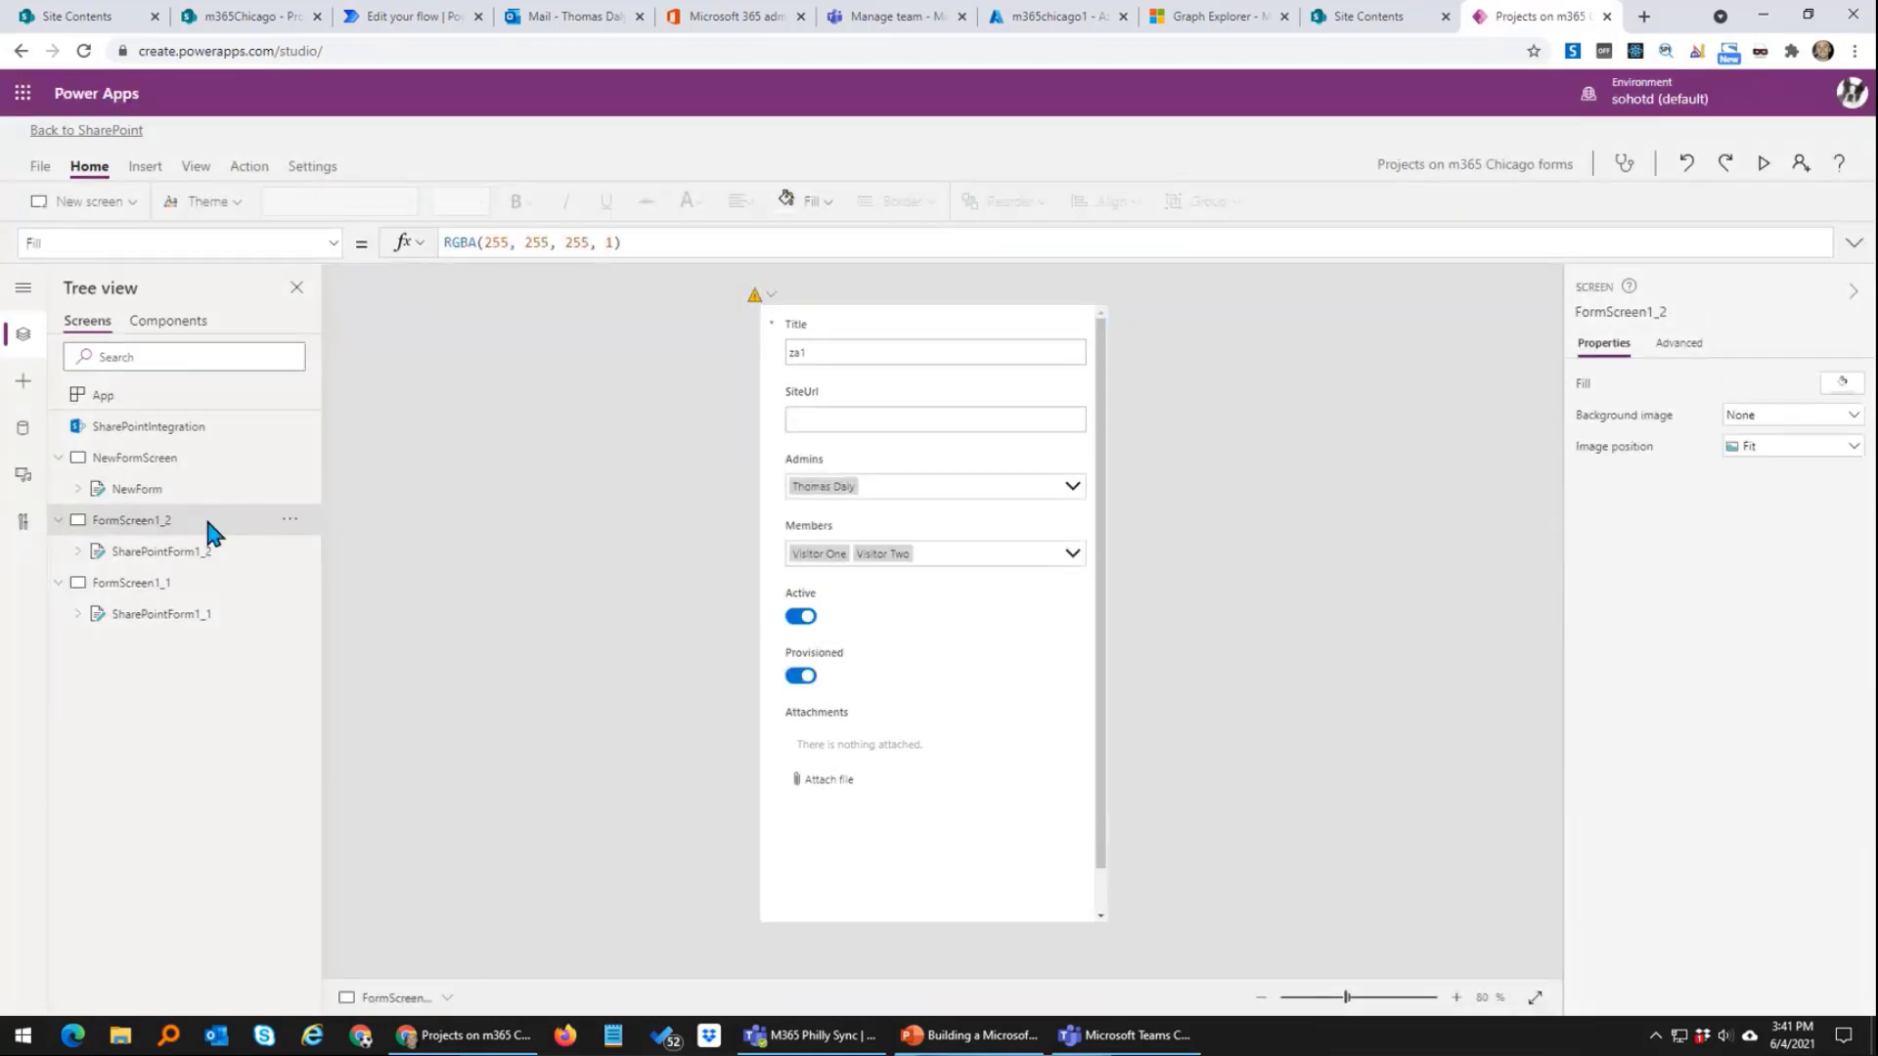
{"action": "type", "text": "Ed"}
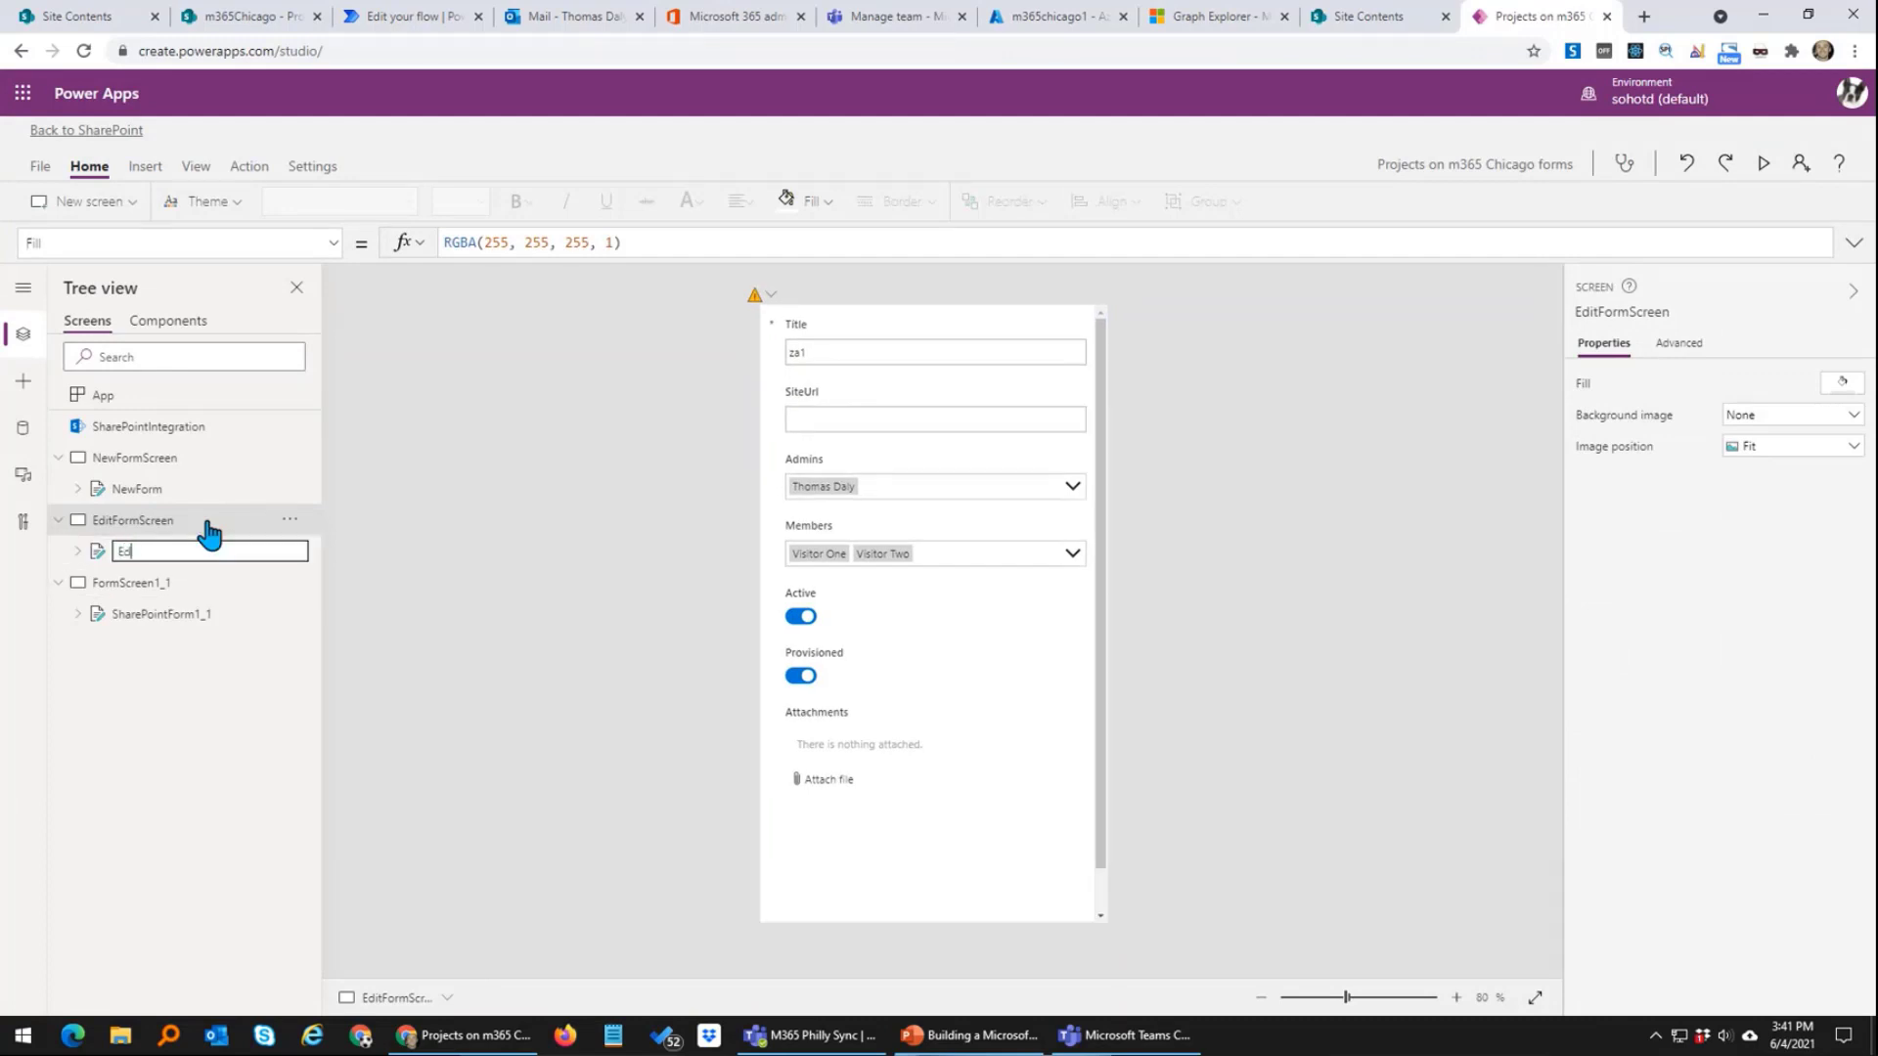
{"action": "type", "text": "itForm"}
{"action": "key", "text": "Tab"}
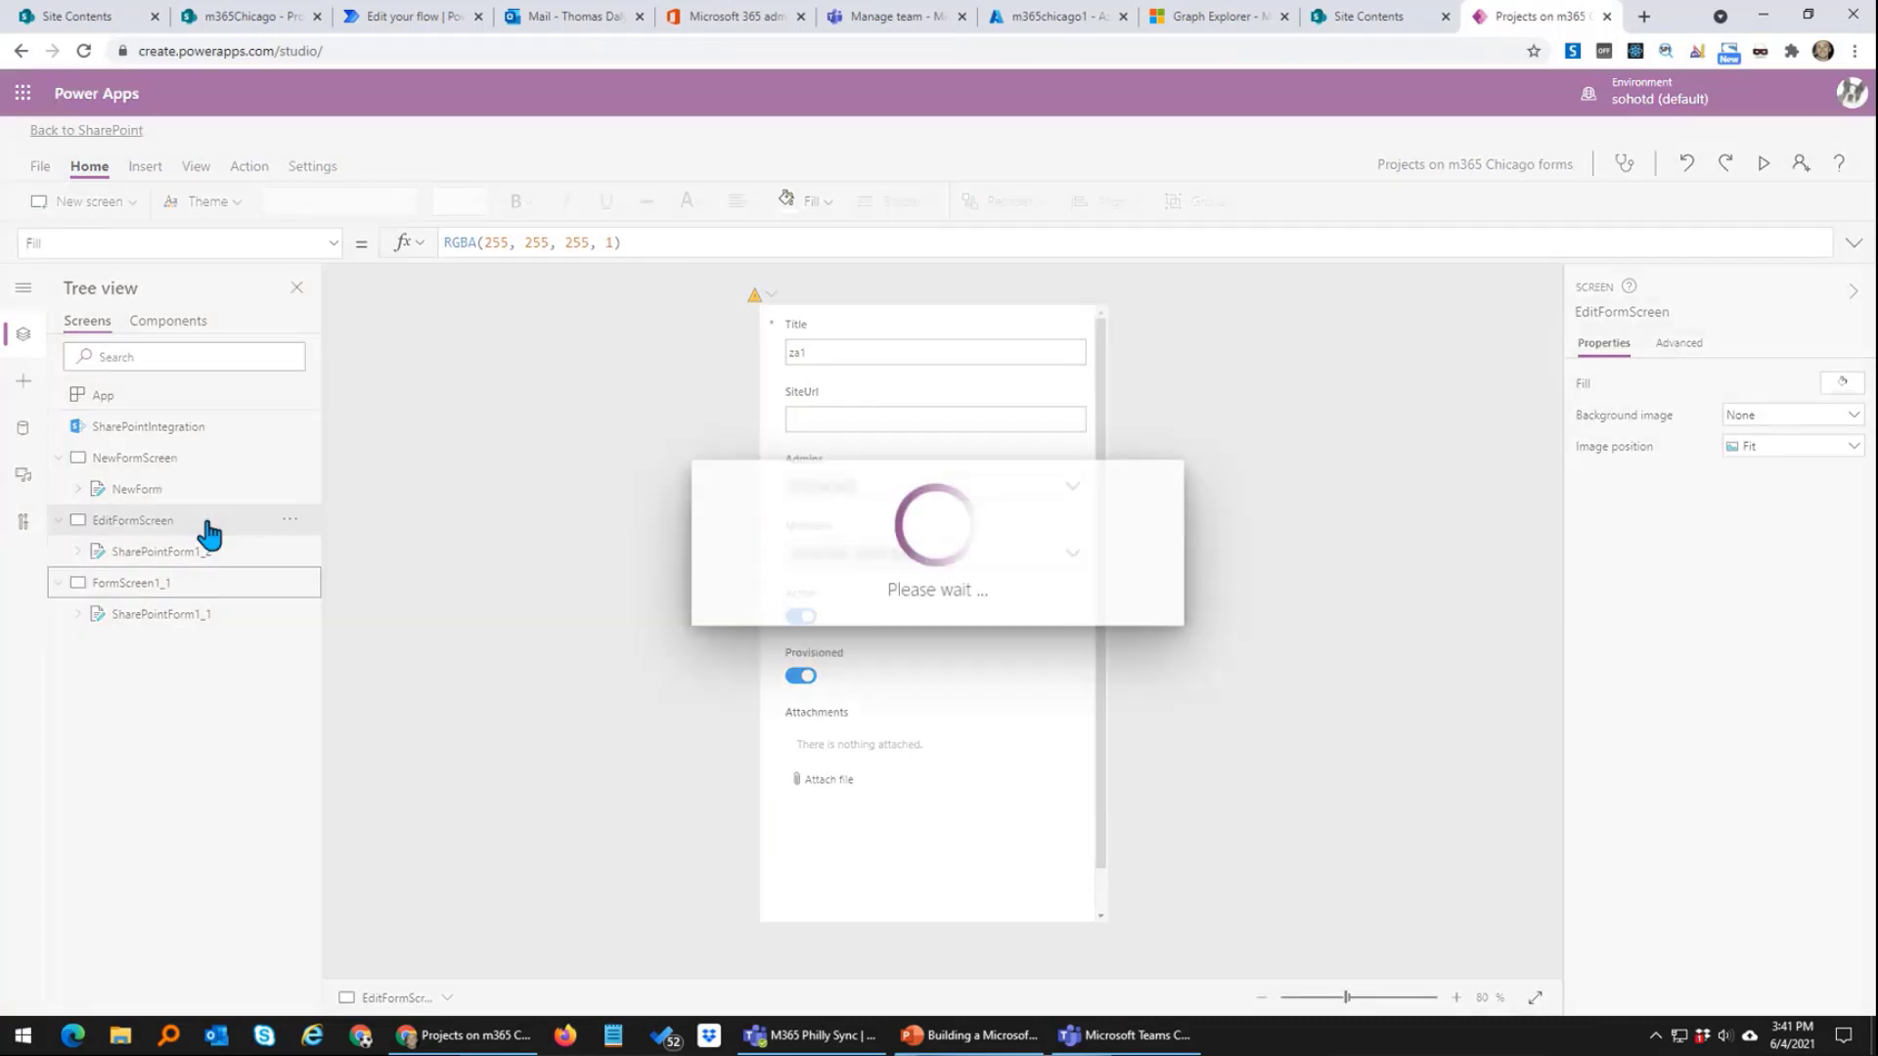
Step: Rename the FormScreen1_1 screen as ViewFormScreen and its form as ViewForm
{"action": "type", "text": "View"}
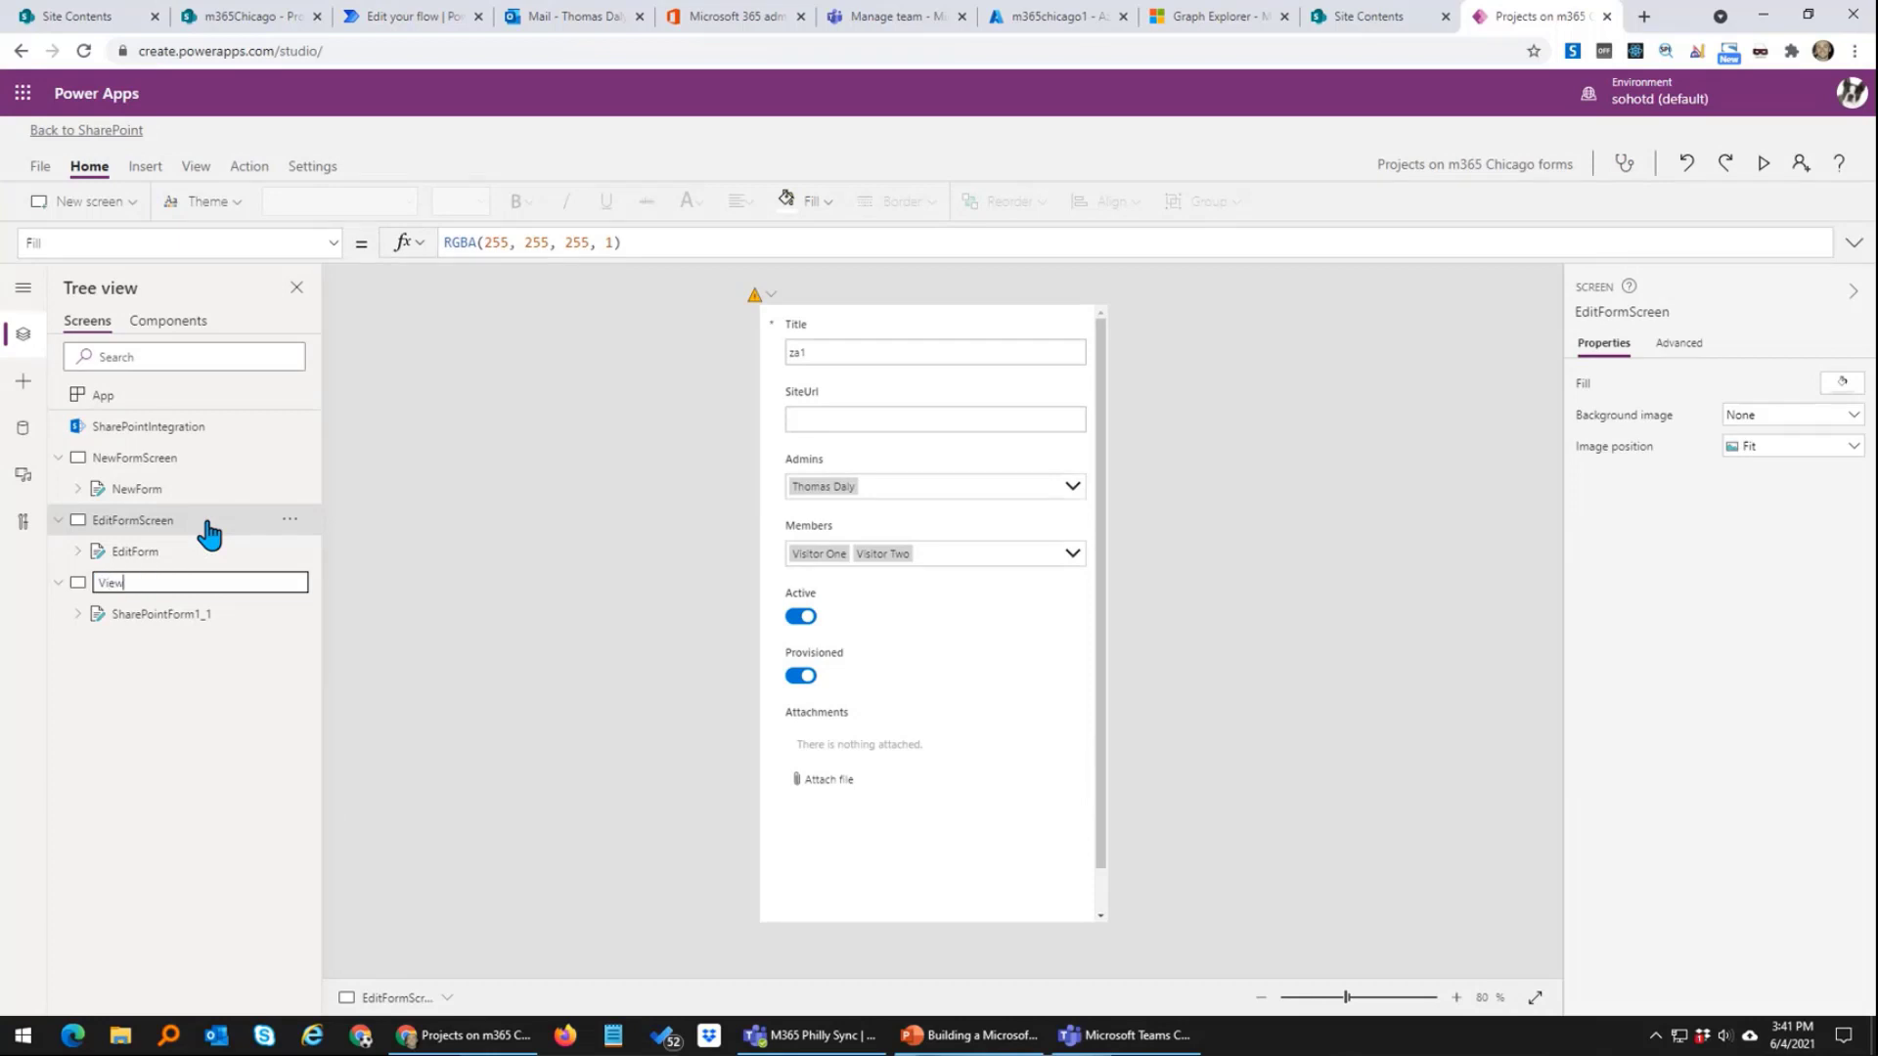
{"action": "type", "text": "FormScreen"}
{"action": "key", "text": "Tab"}
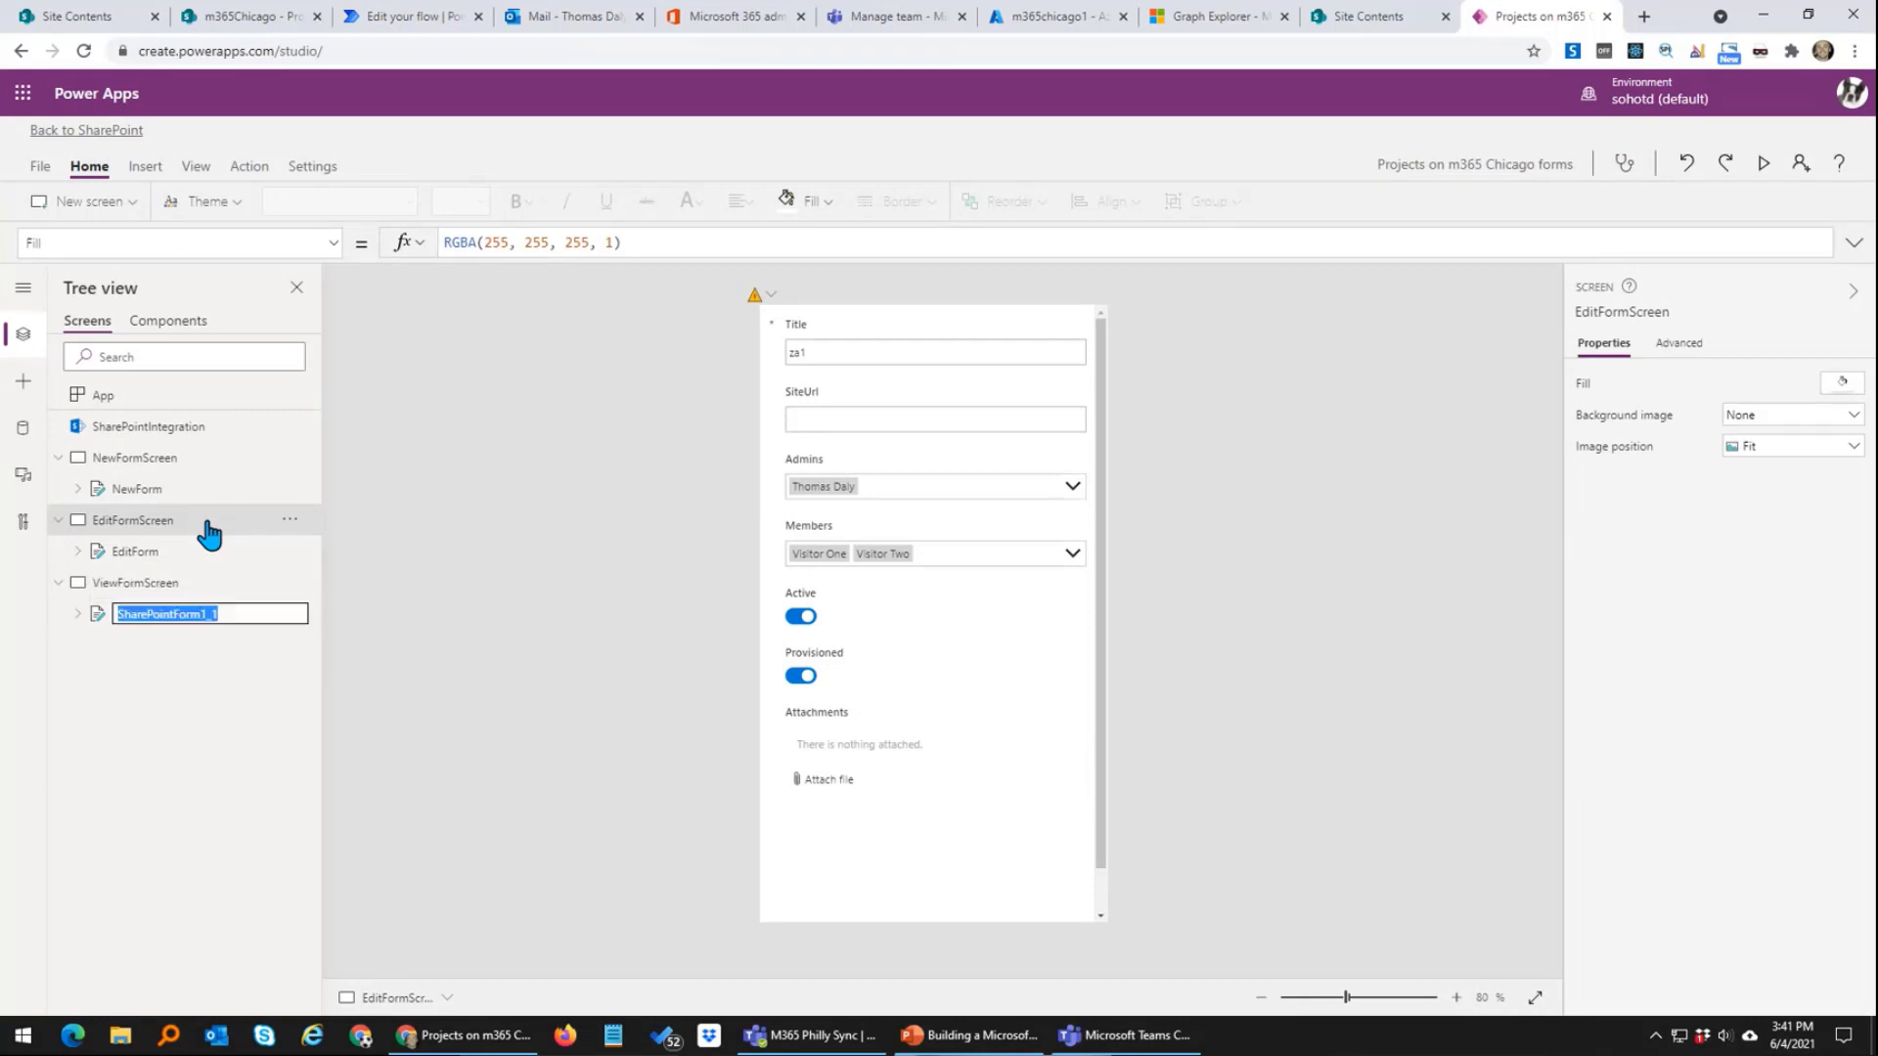
{"action": "type", "text": "ViewForm"}
{"action": "key", "text": "Return"}
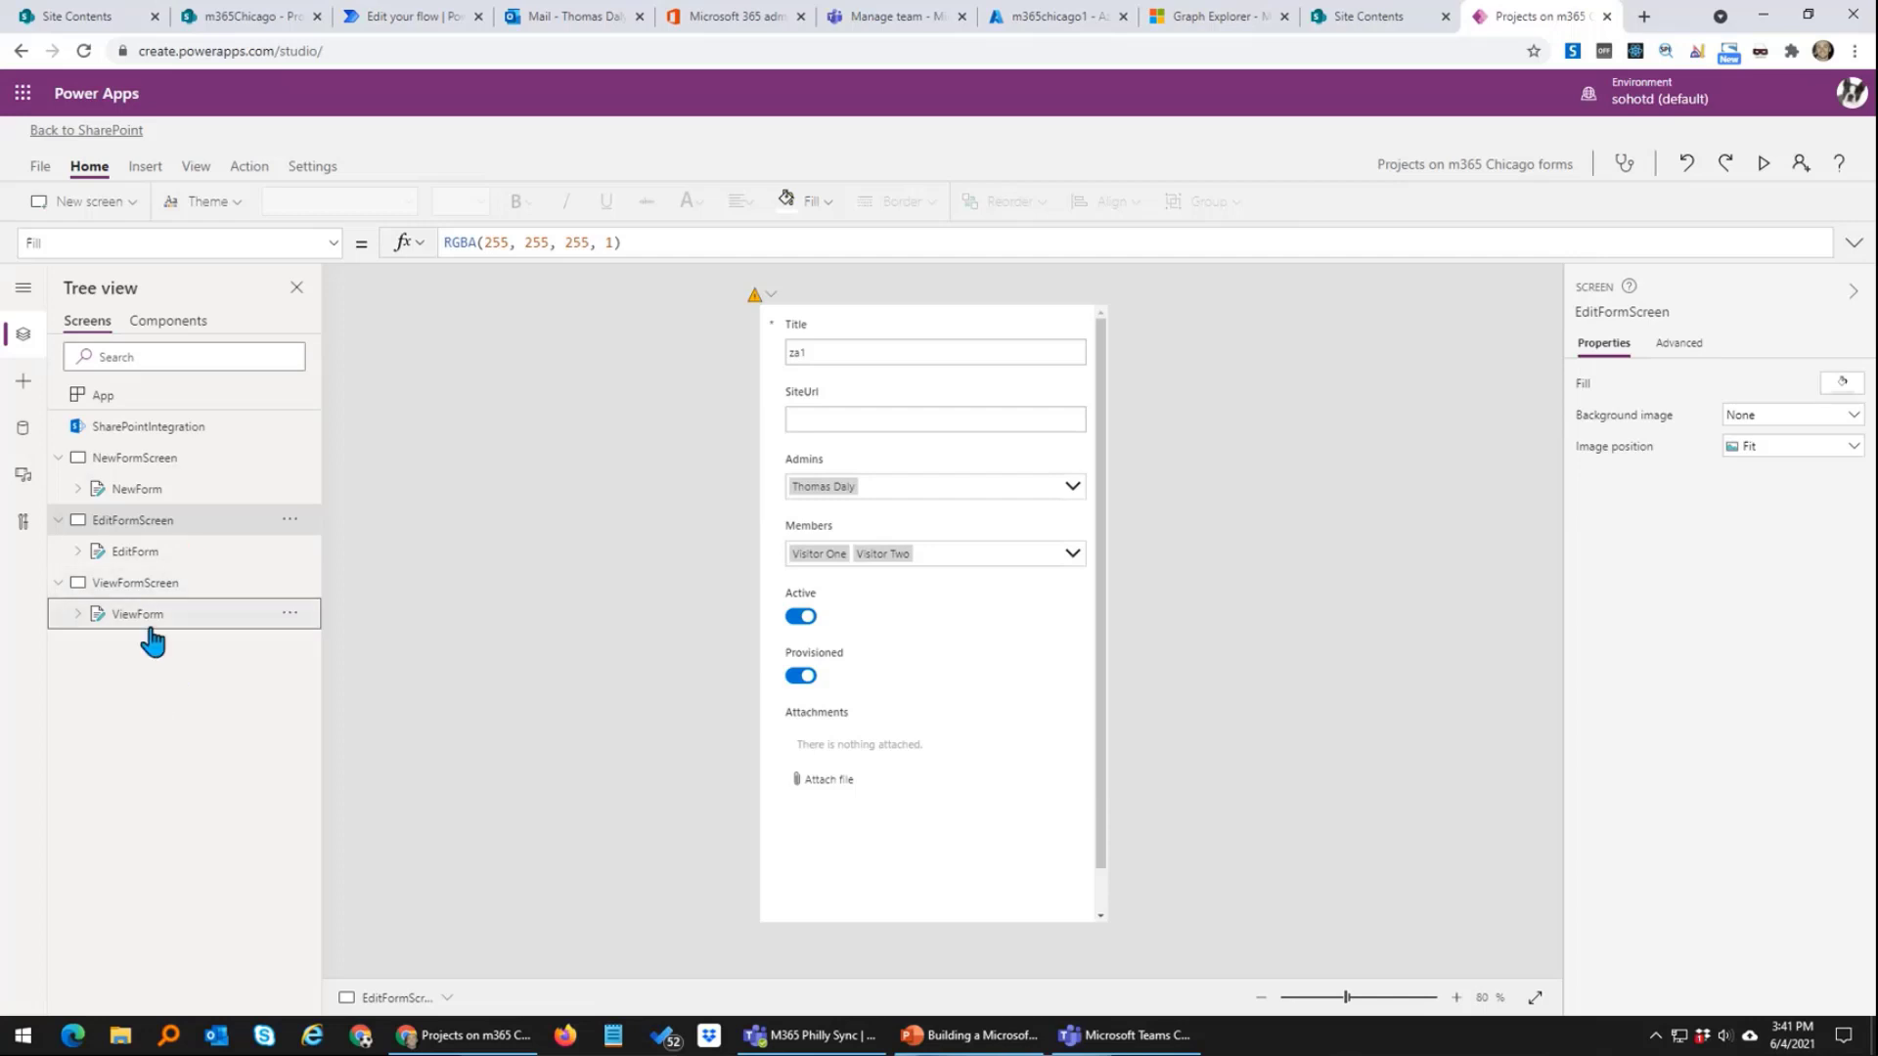
Step: Hide the Attachments card on NewForm by setting its Visible property to false
{"action": "left_click", "coordinate": [199, 501]}
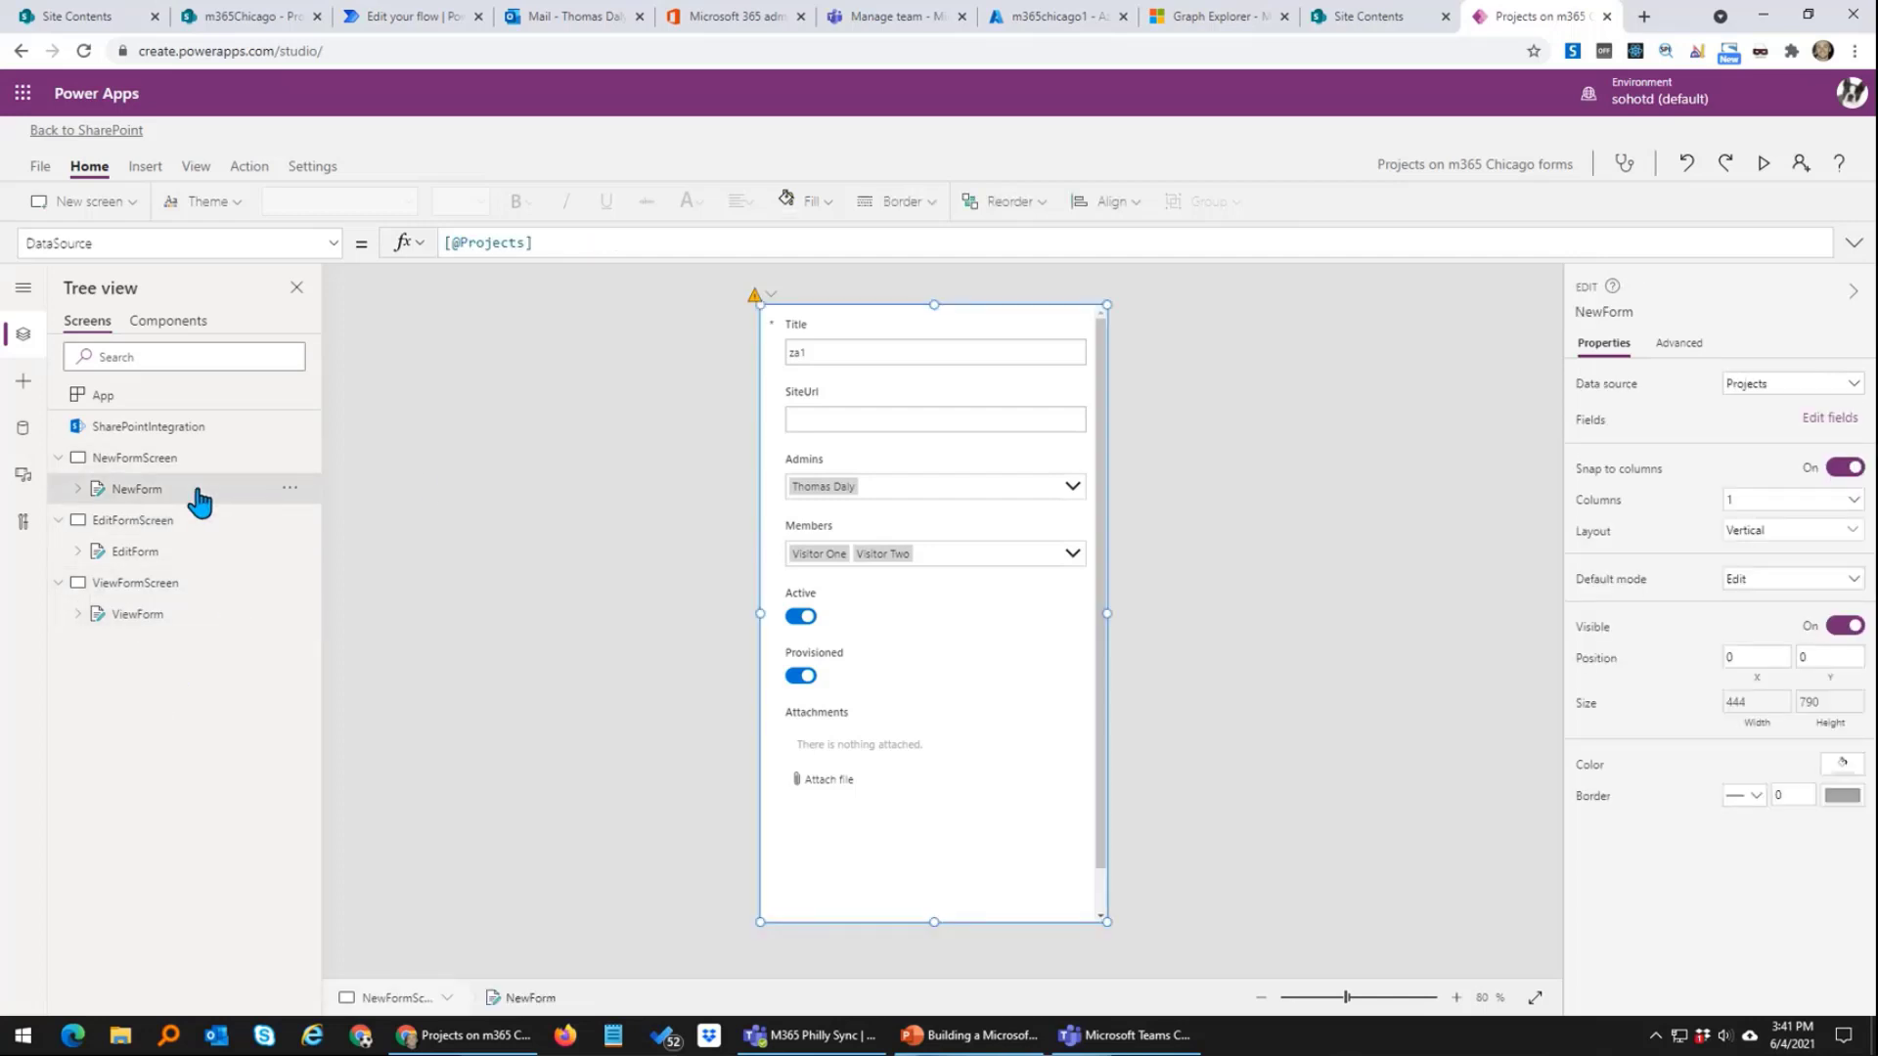
{"action": "left_click", "coordinate": [900, 761]}
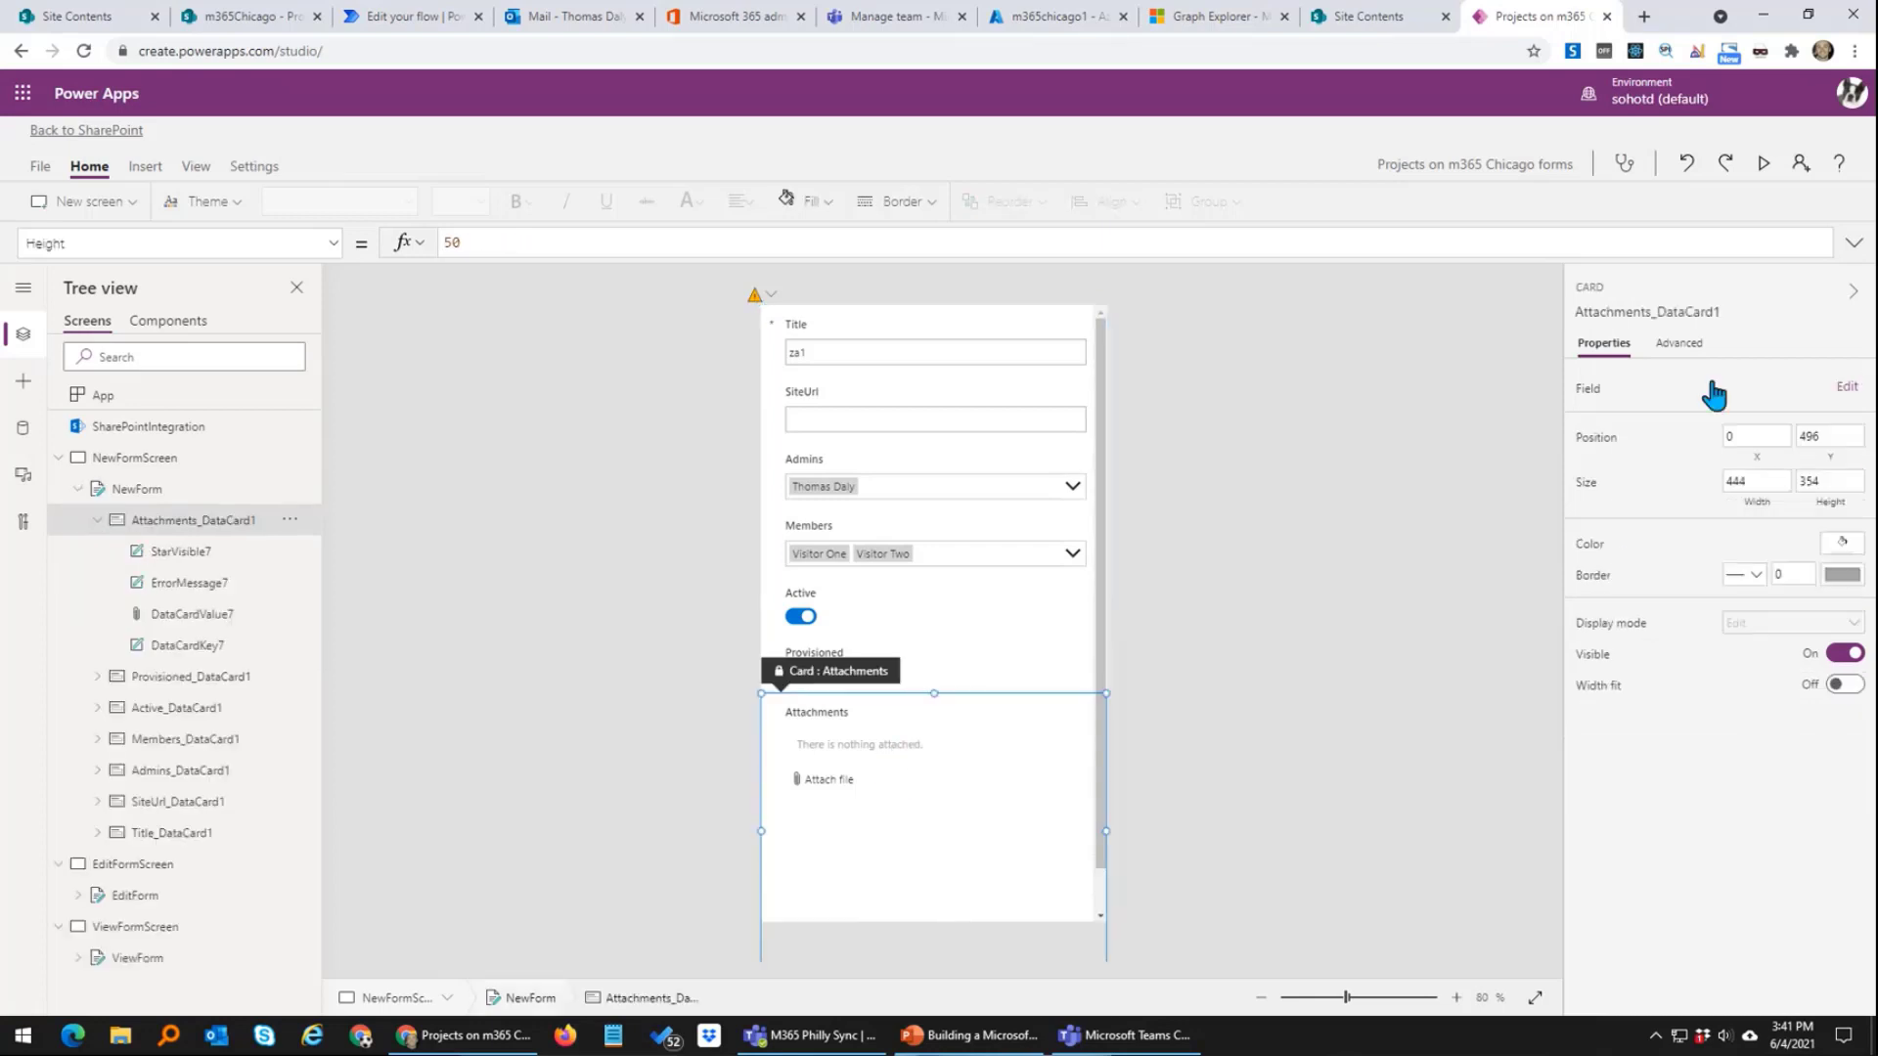
{"action": "left_click", "coordinate": [1680, 343]}
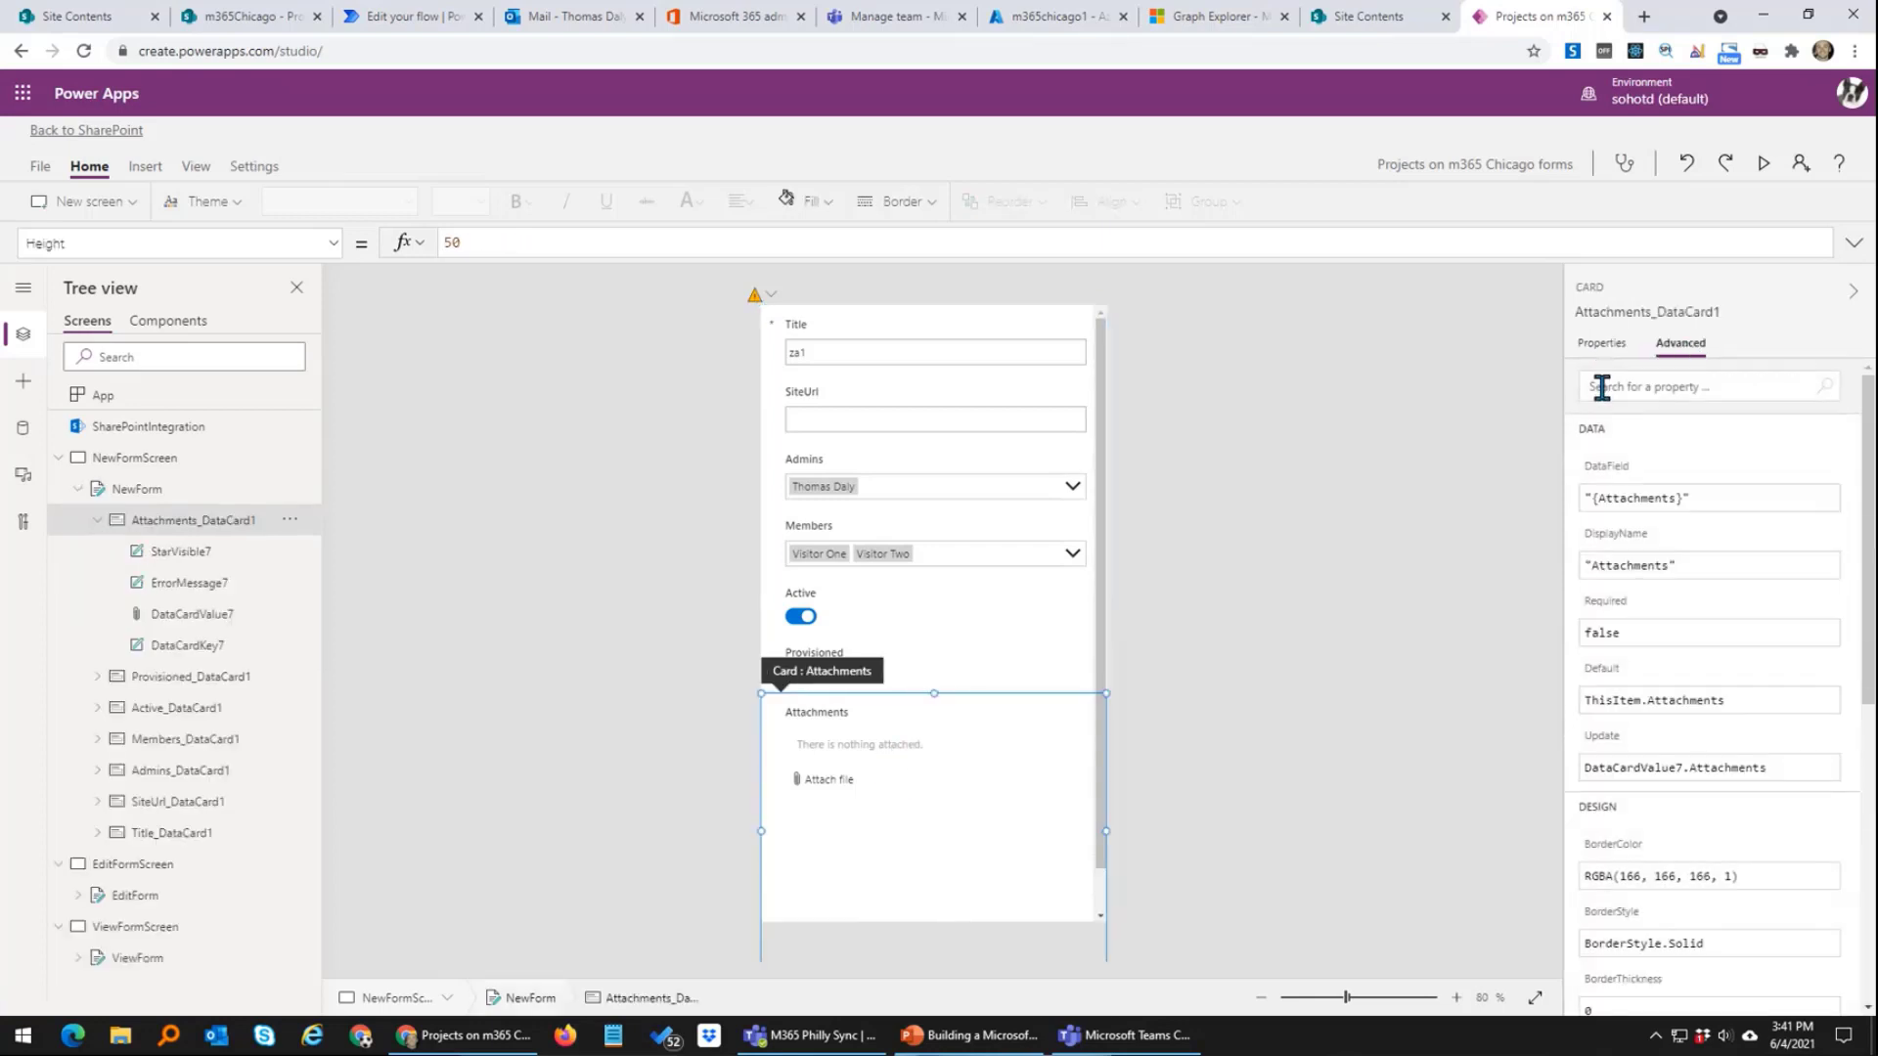
{"action": "scroll", "coordinate": [1640, 925], "scroll_direction": "down", "scroll_amount": 5}
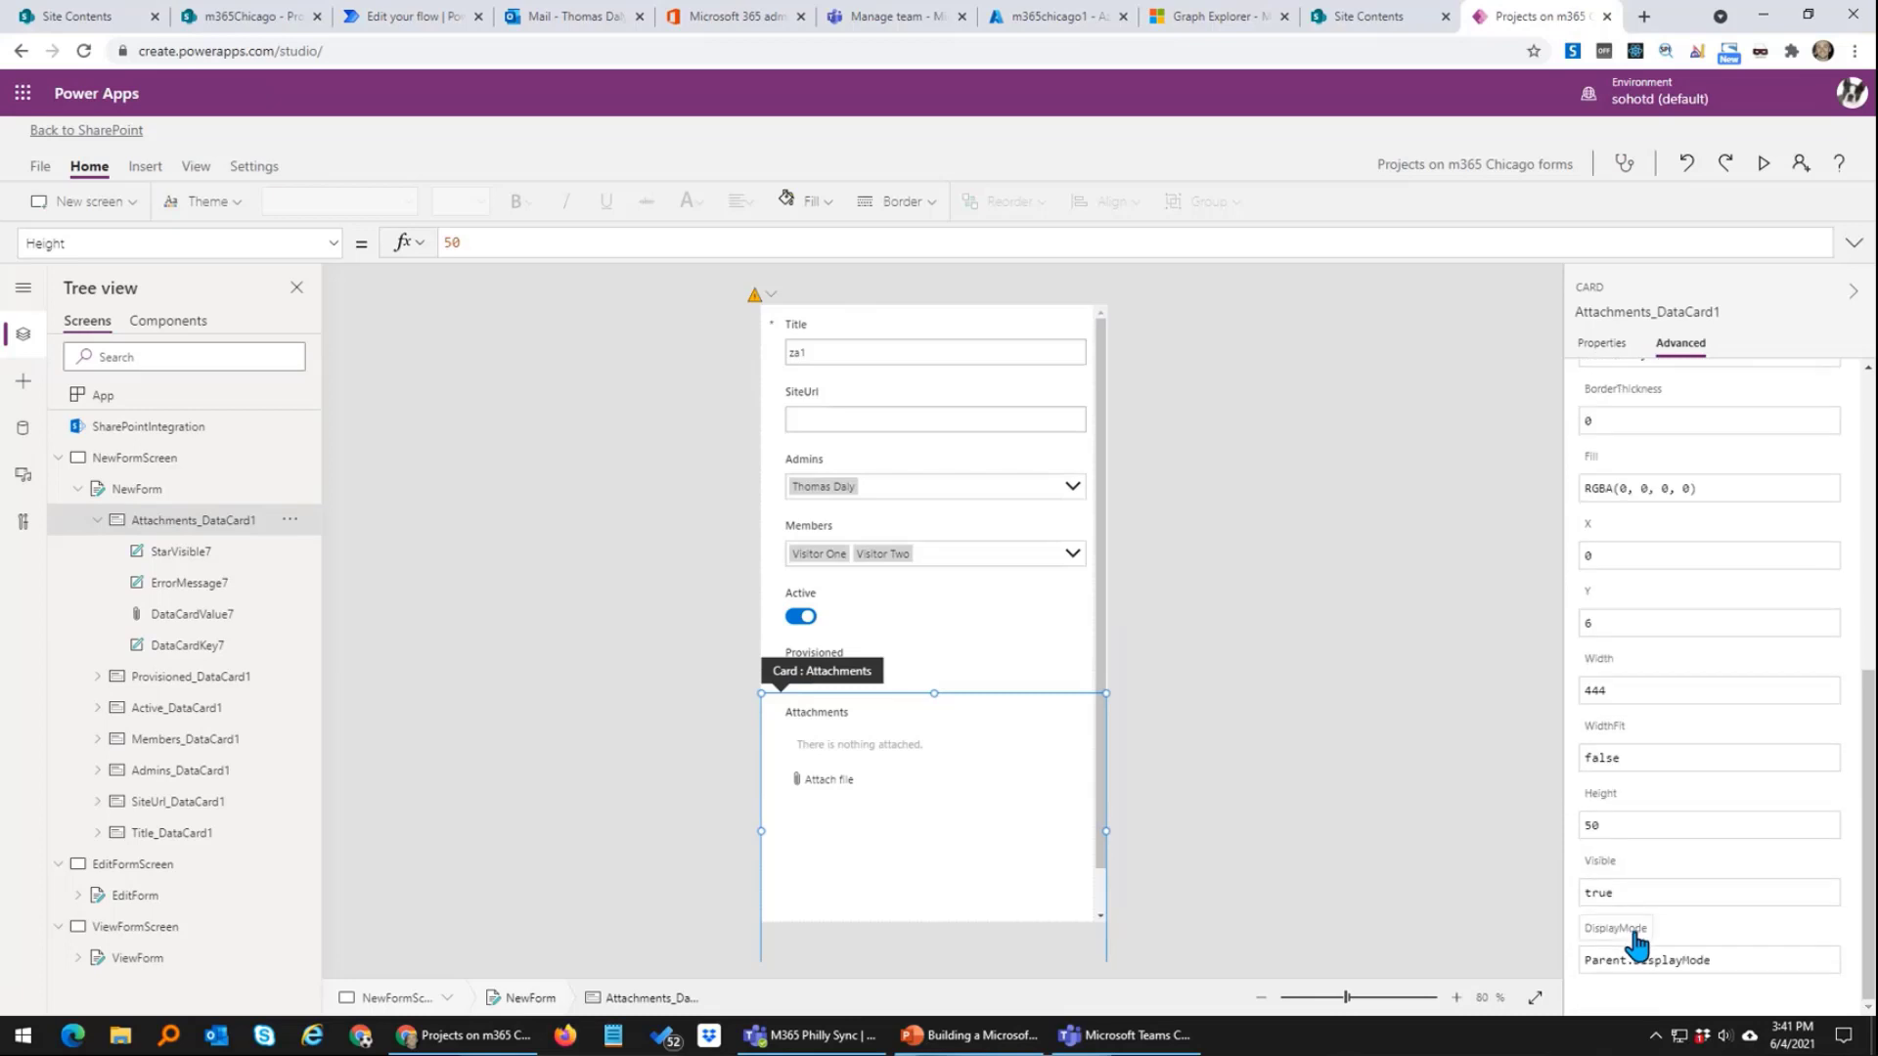
{"action": "double_click", "coordinate": [1619, 893]}
{"action": "type", "text": "false"}
{"action": "key", "text": "shift+Return"}
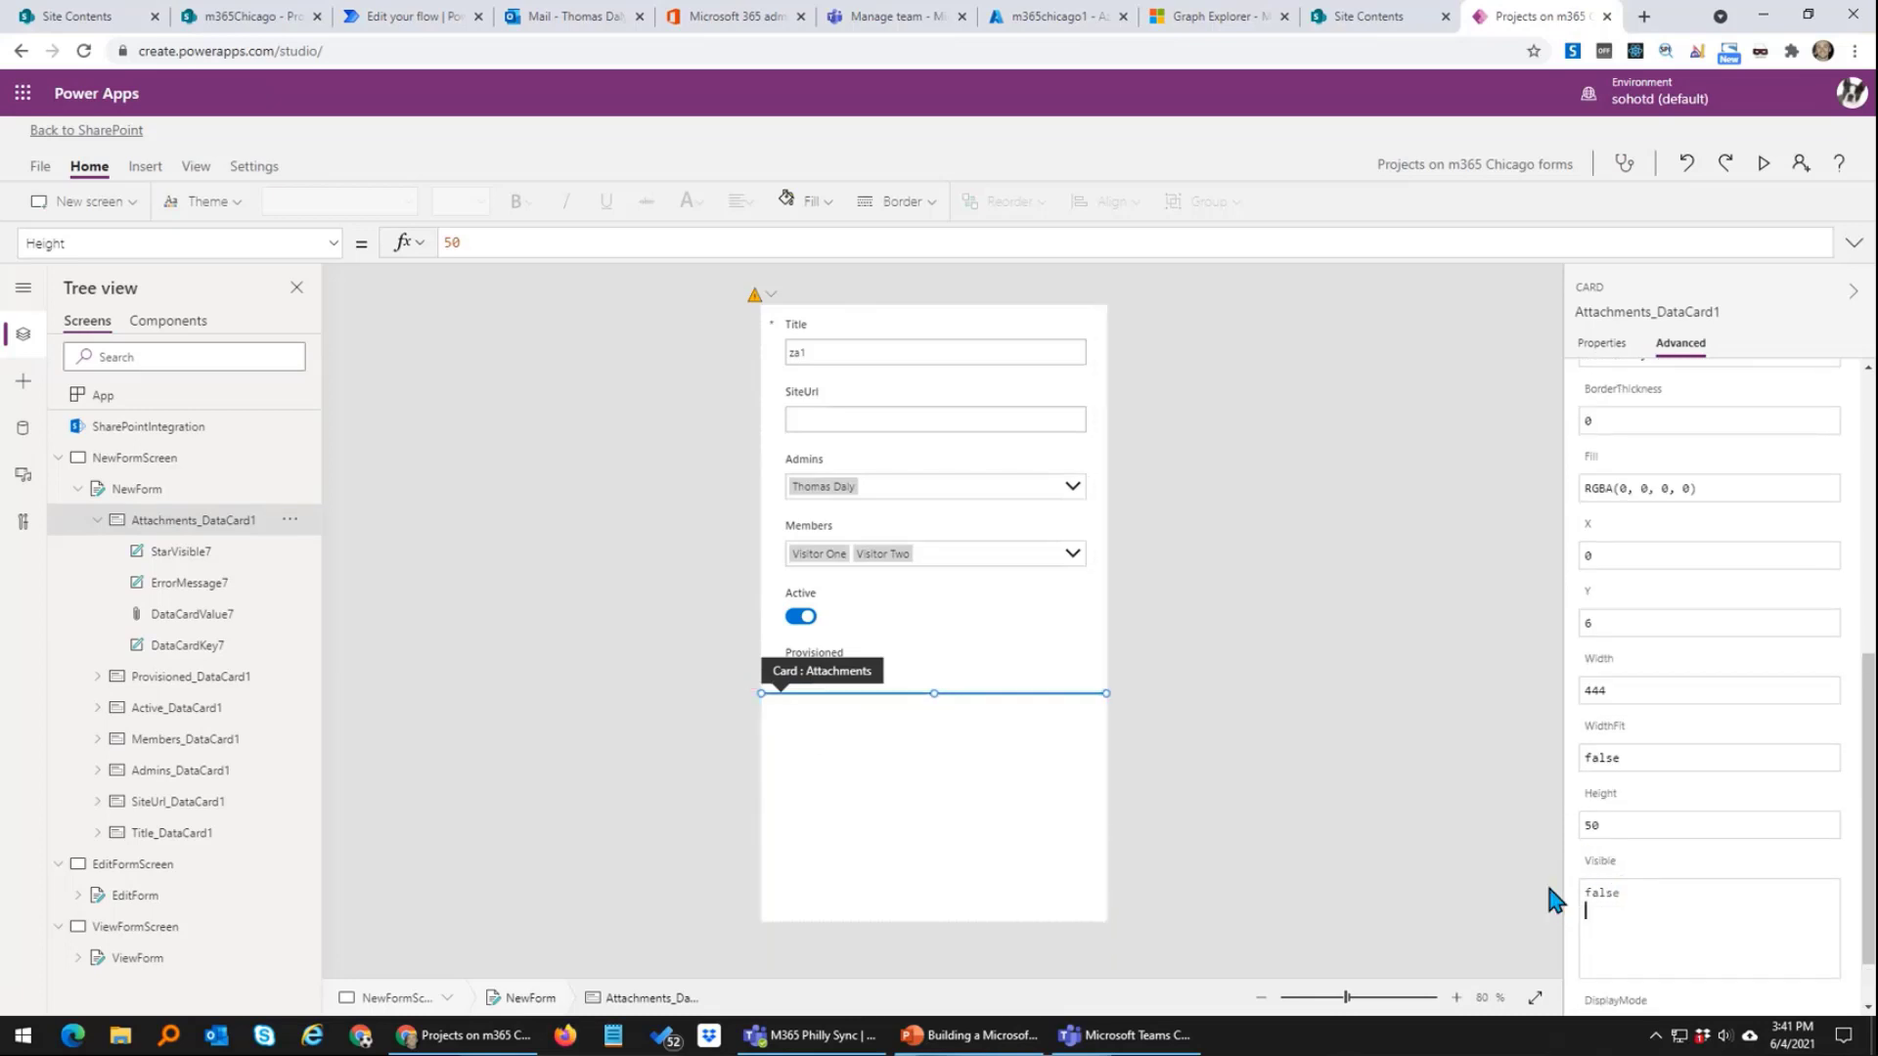
Step: Hide the Provisioned card on NewForm by setting its Visible property to false
{"action": "left_click", "coordinate": [1006, 667]}
{"action": "scroll", "coordinate": [1660, 460], "scroll_direction": "up", "scroll_amount": 10}
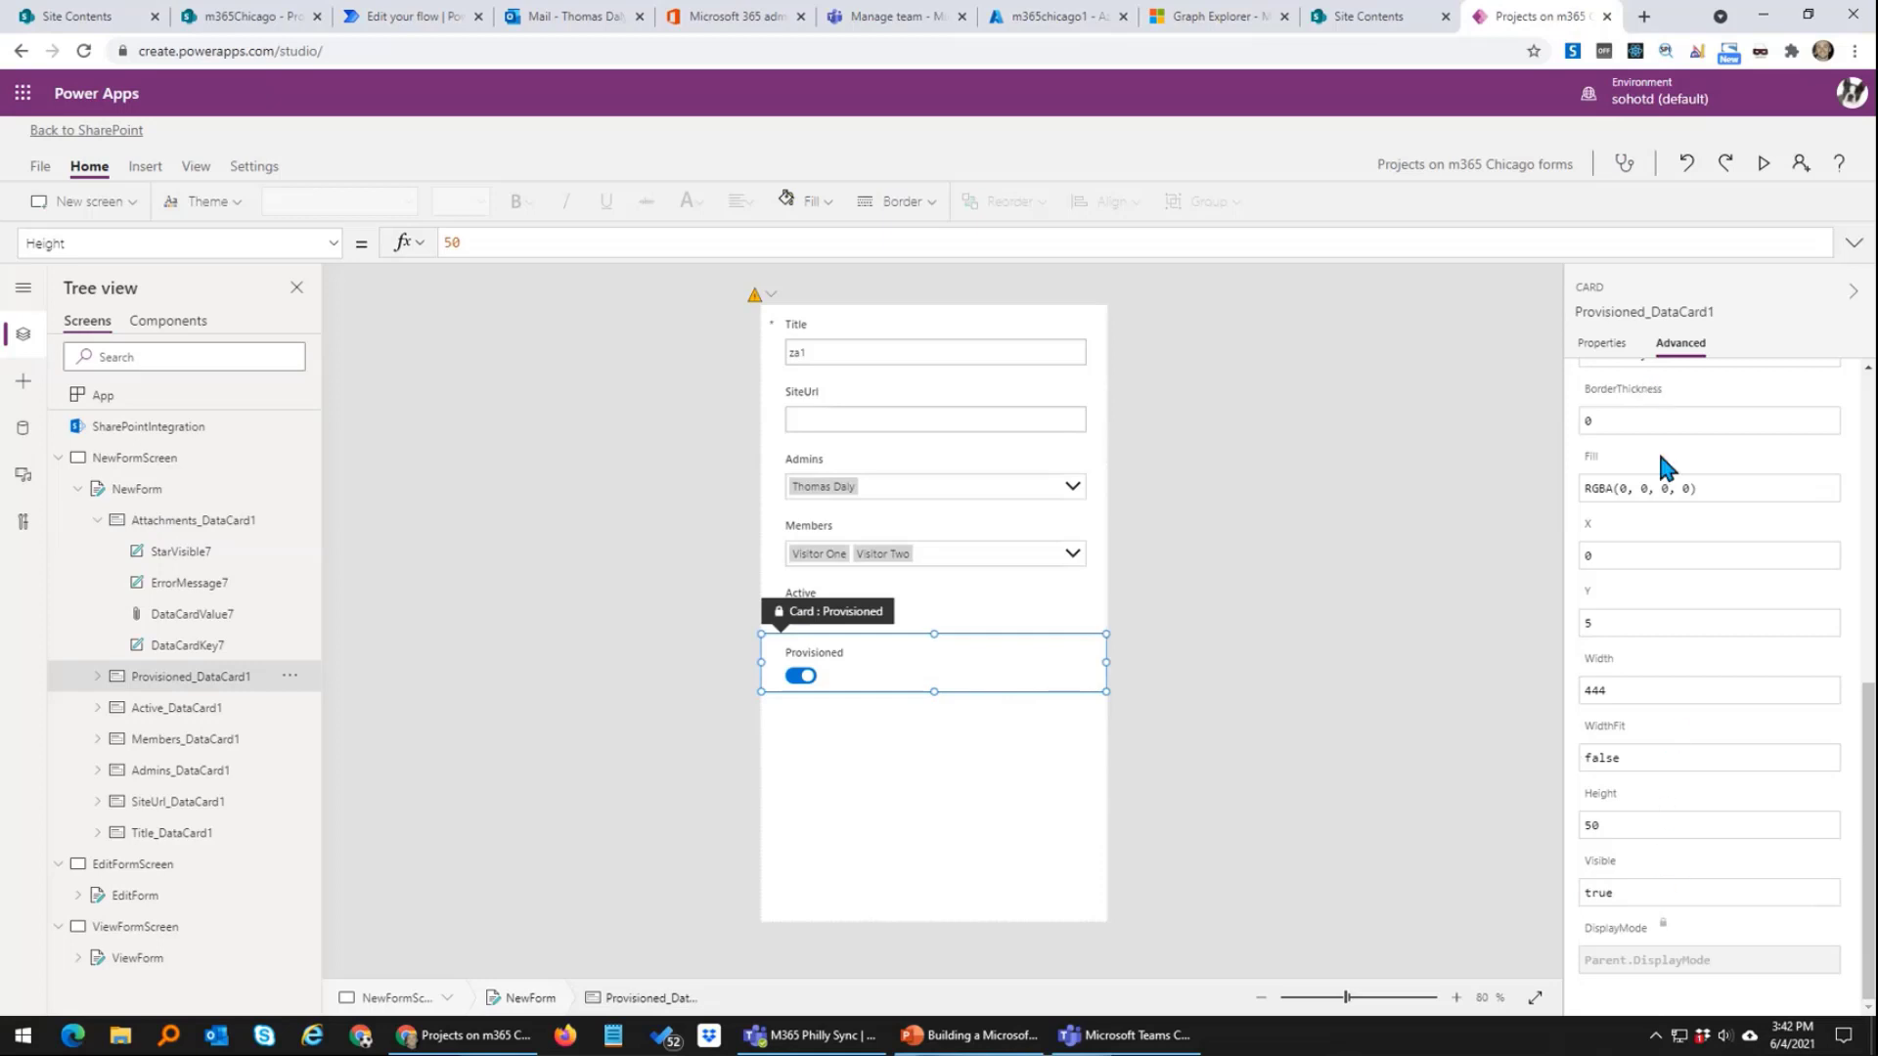
{"action": "scroll", "coordinate": [1677, 636], "scroll_direction": "down", "scroll_amount": 6}
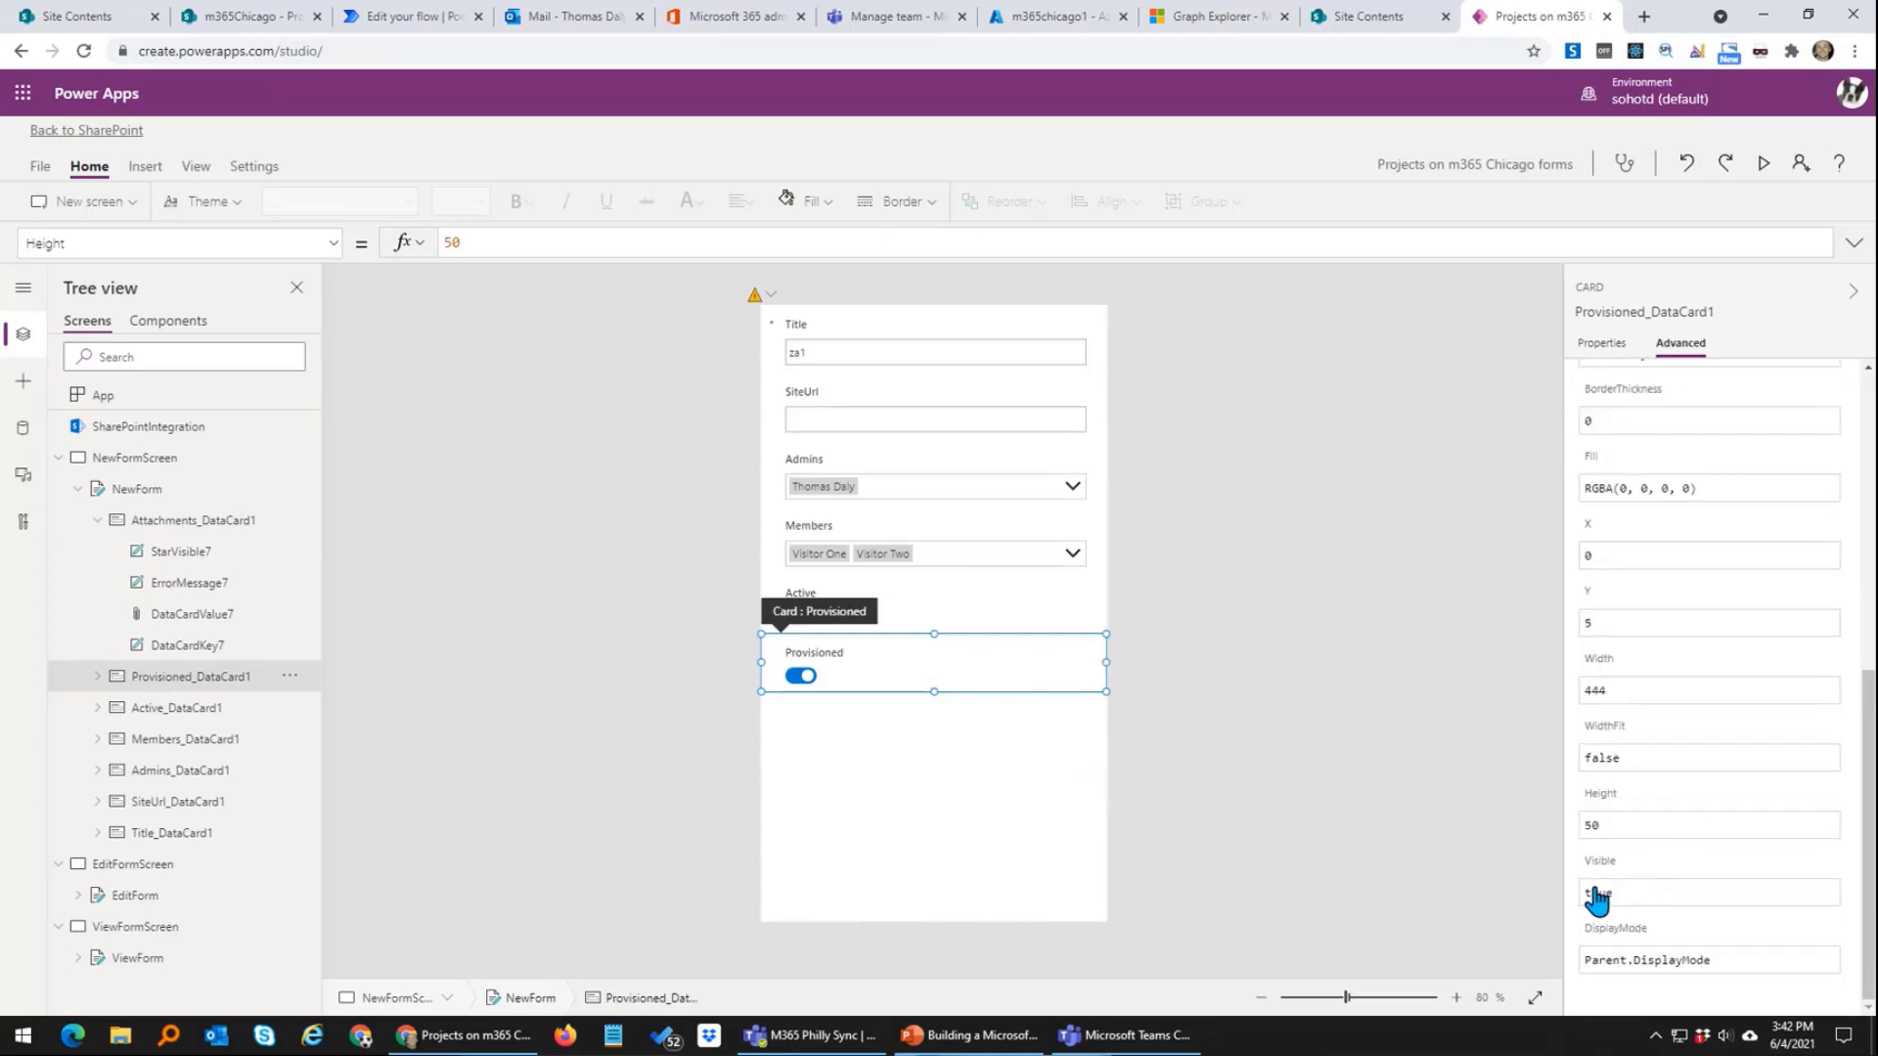
{"action": "left_click", "coordinate": [1646, 892]}
{"action": "type", "text": "false"}
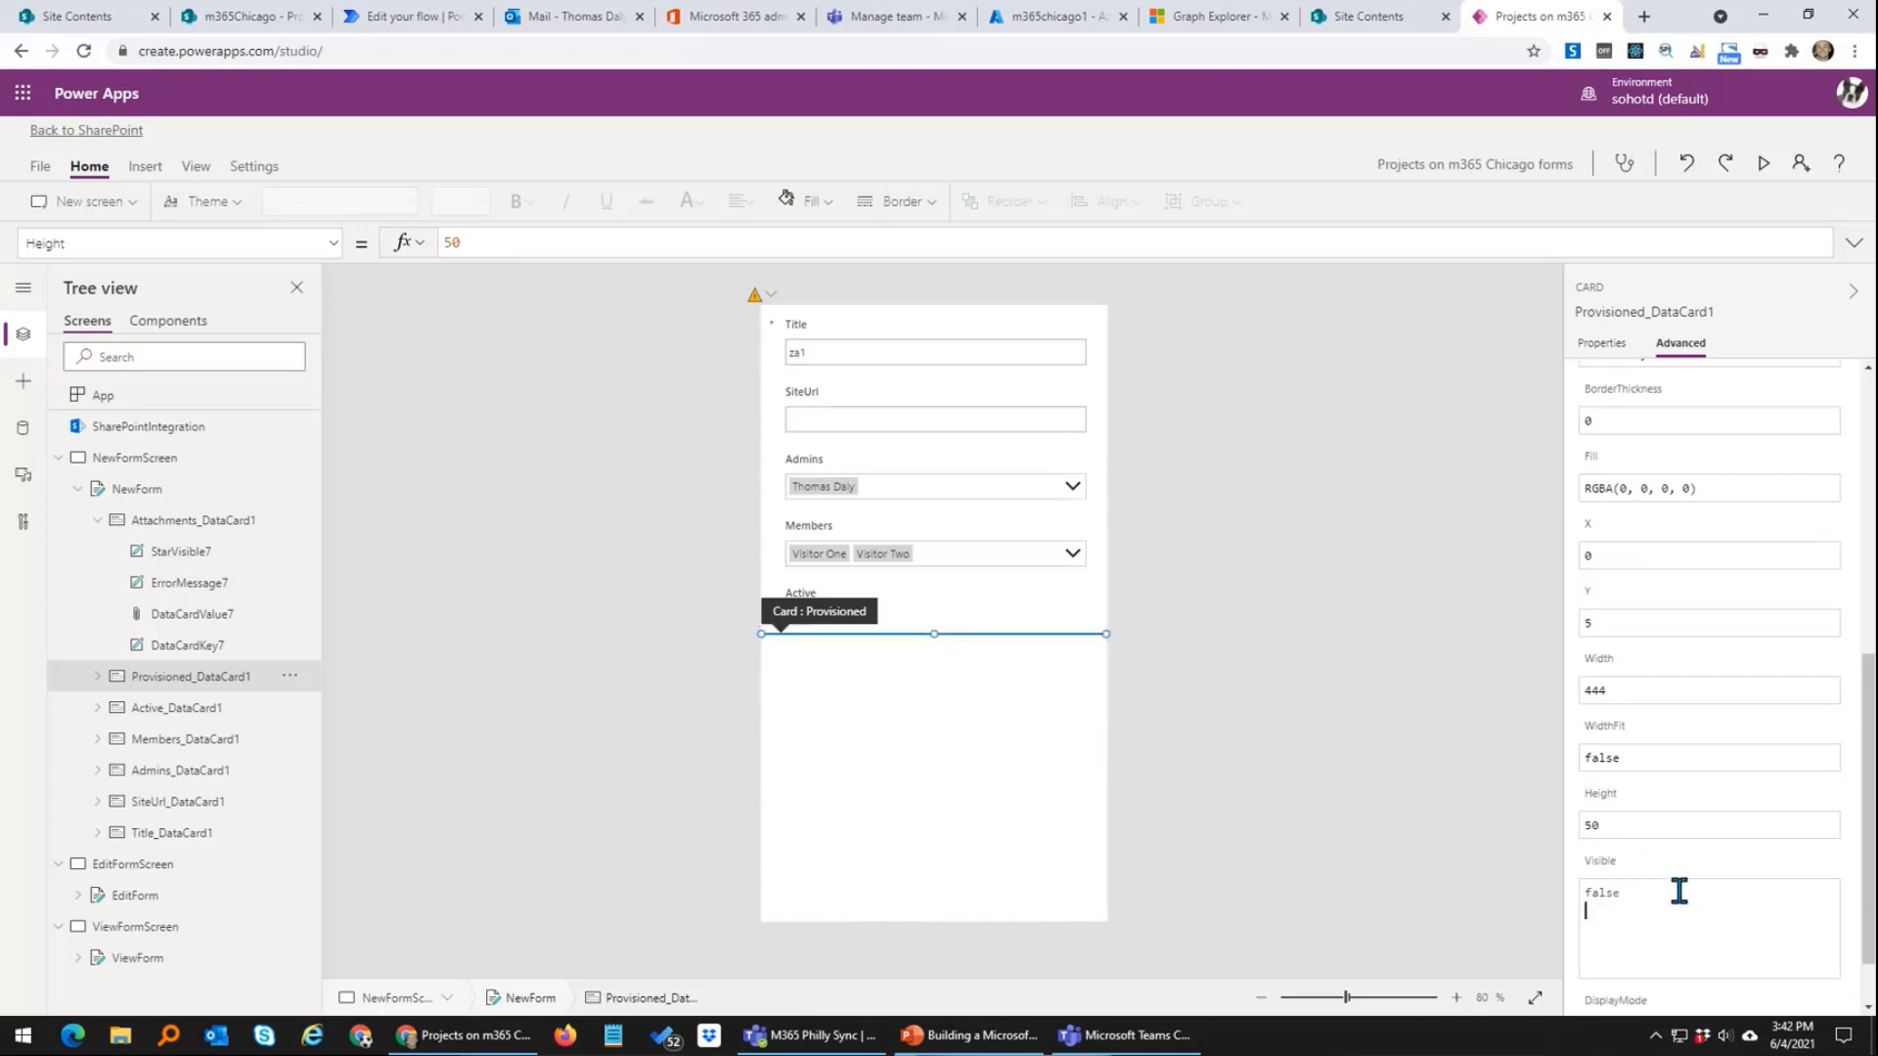
{"action": "key", "text": "BackSpace"}
{"action": "left_click", "coordinate": [1436, 776]}
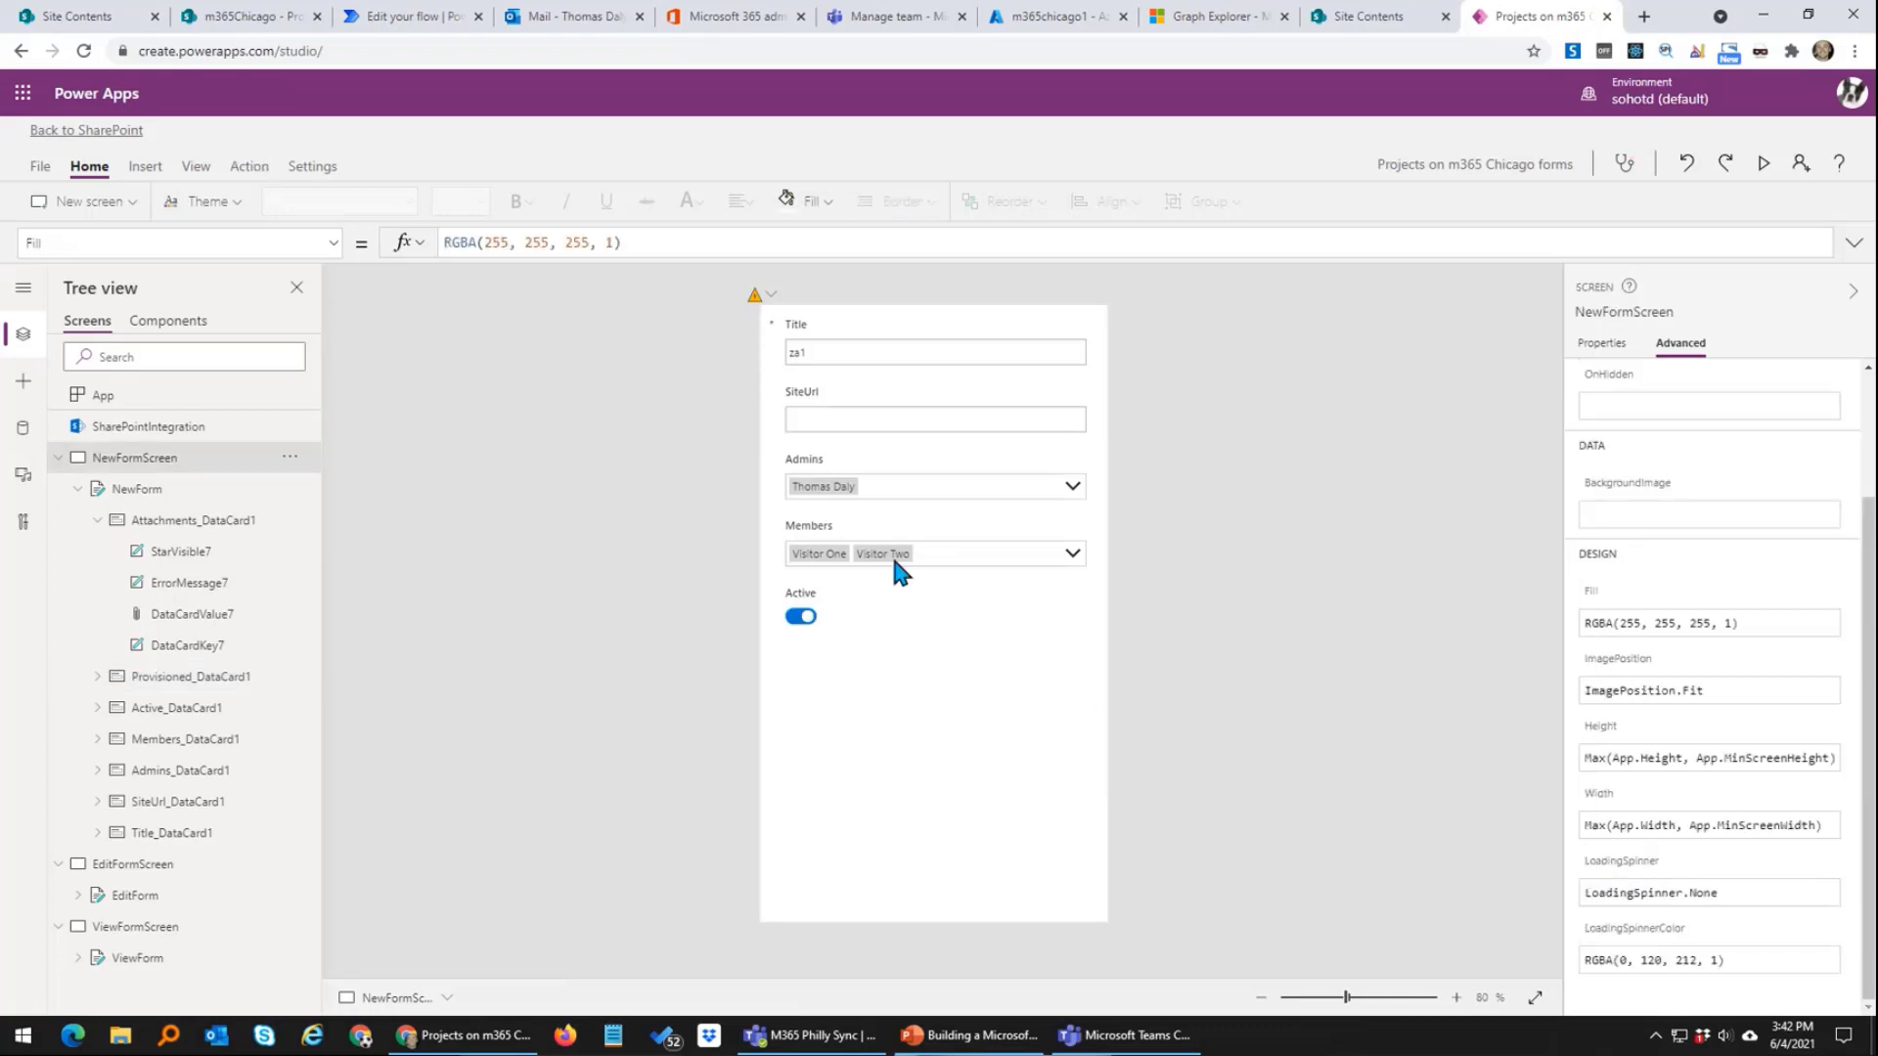
Step: Hide the Active card on NewForm by setting its Visible property to false
{"action": "left_click", "coordinate": [835, 620]}
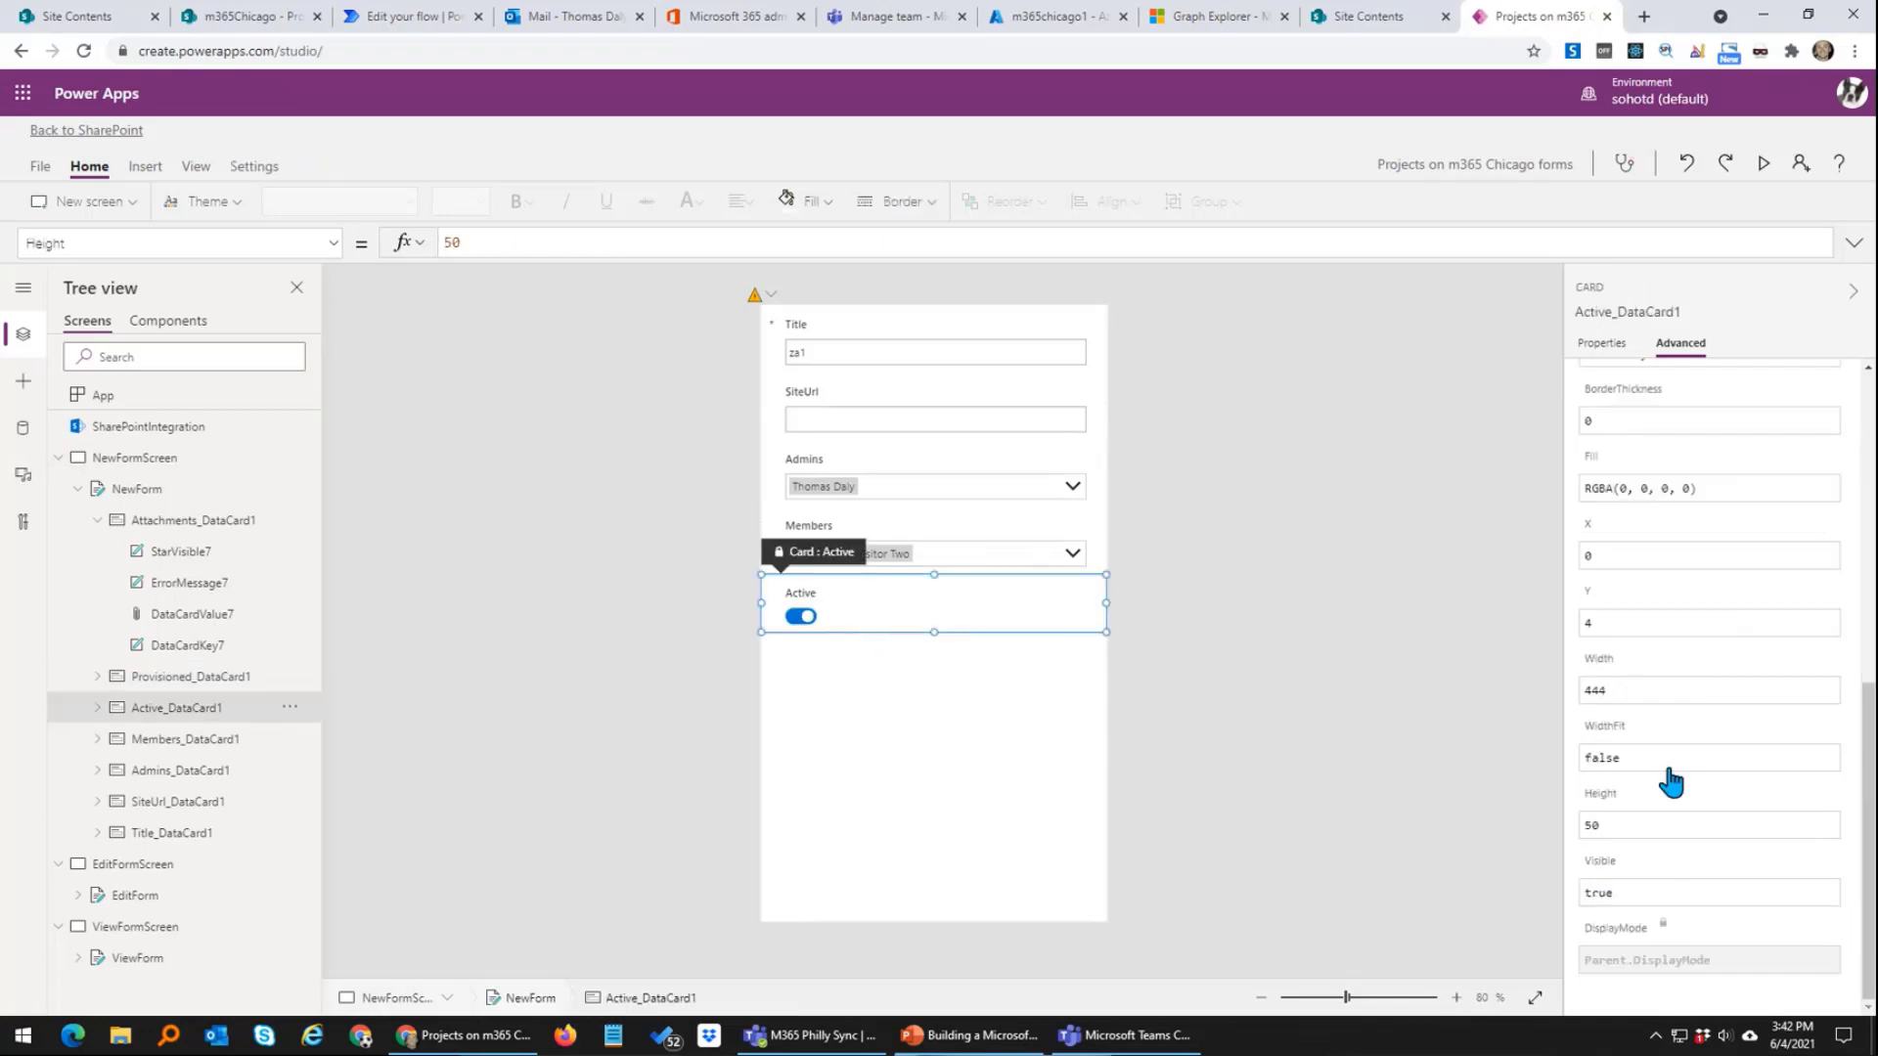
{"action": "left_click_drag", "start_coordinate": [1653, 902], "coordinate": [1596, 853]}
{"action": "type", "text": "false"}
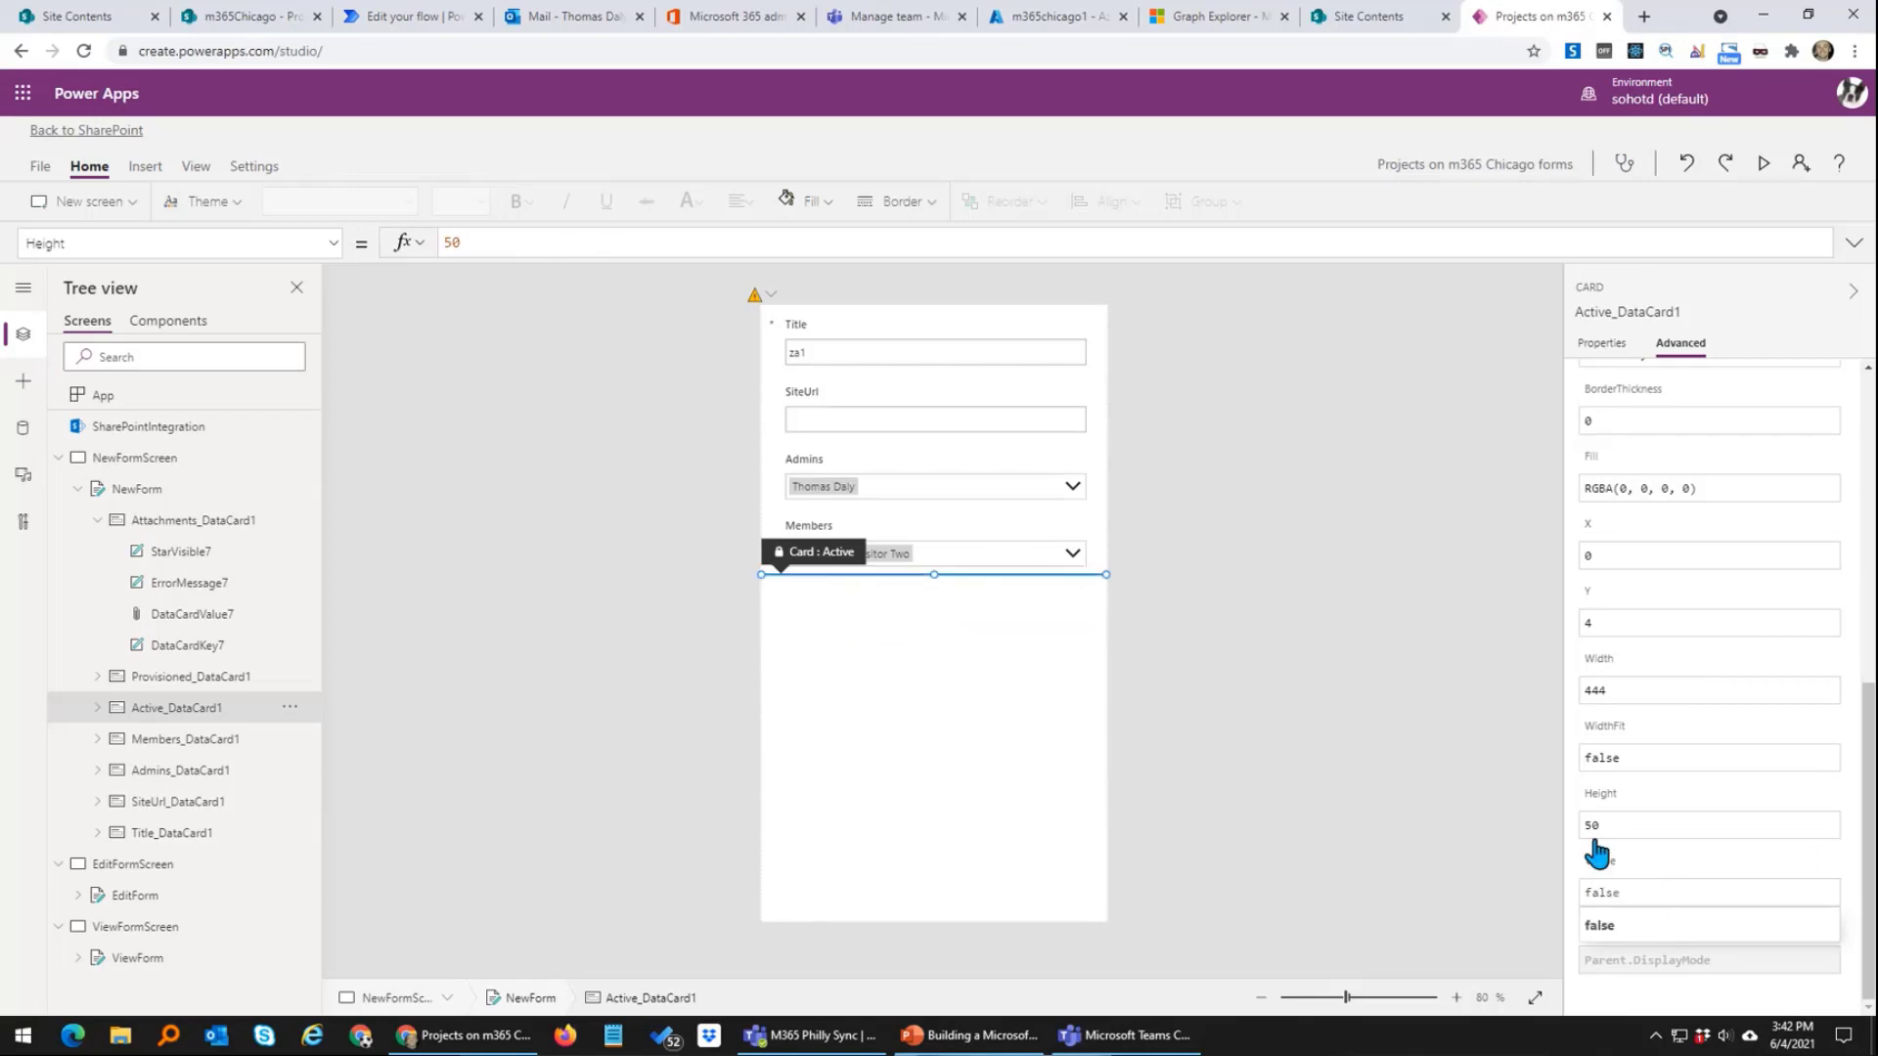
{"action": "left_click", "coordinate": [1293, 624]}
Step: Hide the SiteUrl card on NewForm by setting its Visible property to false, and collapse the form's tree
{"action": "left_click", "coordinate": [941, 420]}
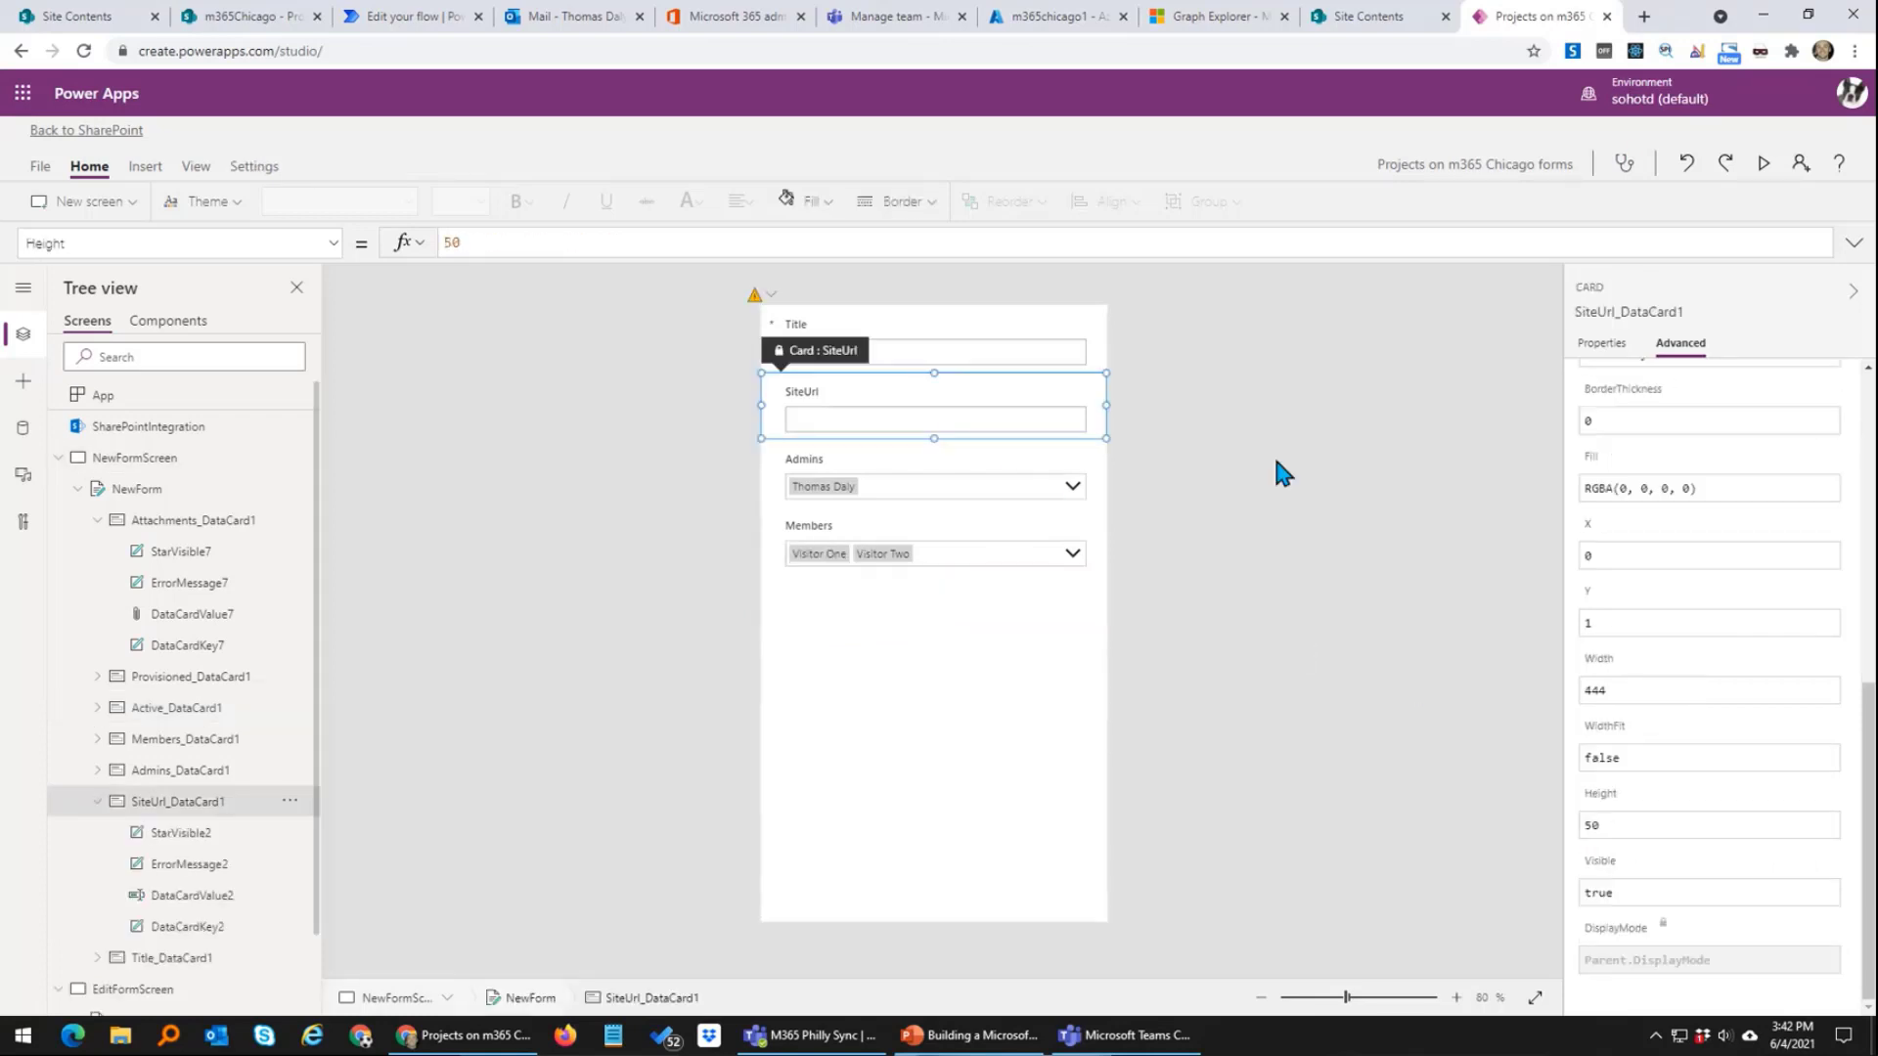
{"action": "left_click", "coordinate": [1630, 890]}
{"action": "key", "text": "BackSpace"}
{"action": "key", "text": "BackSpace"}
{"action": "key", "text": "BackSpace"}
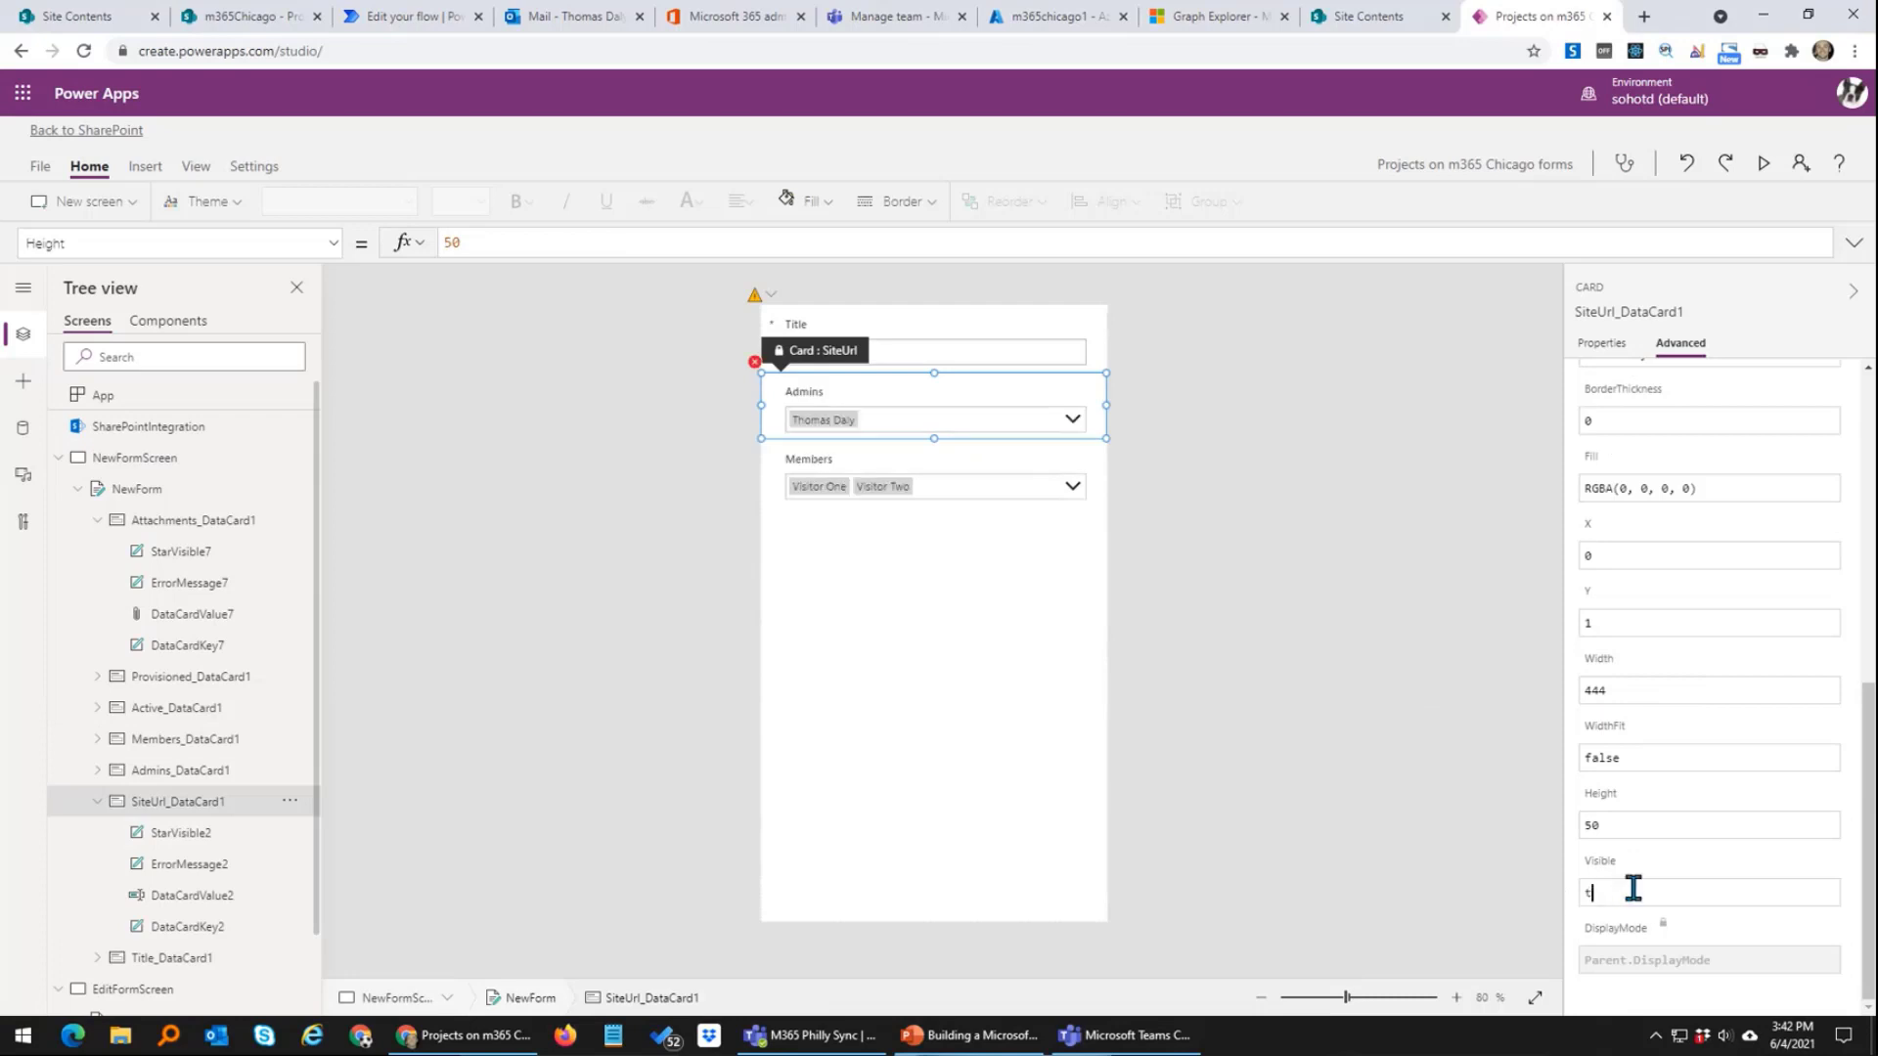
{"action": "type", "text": "false"}
{"action": "left_click", "coordinate": [1458, 645]}
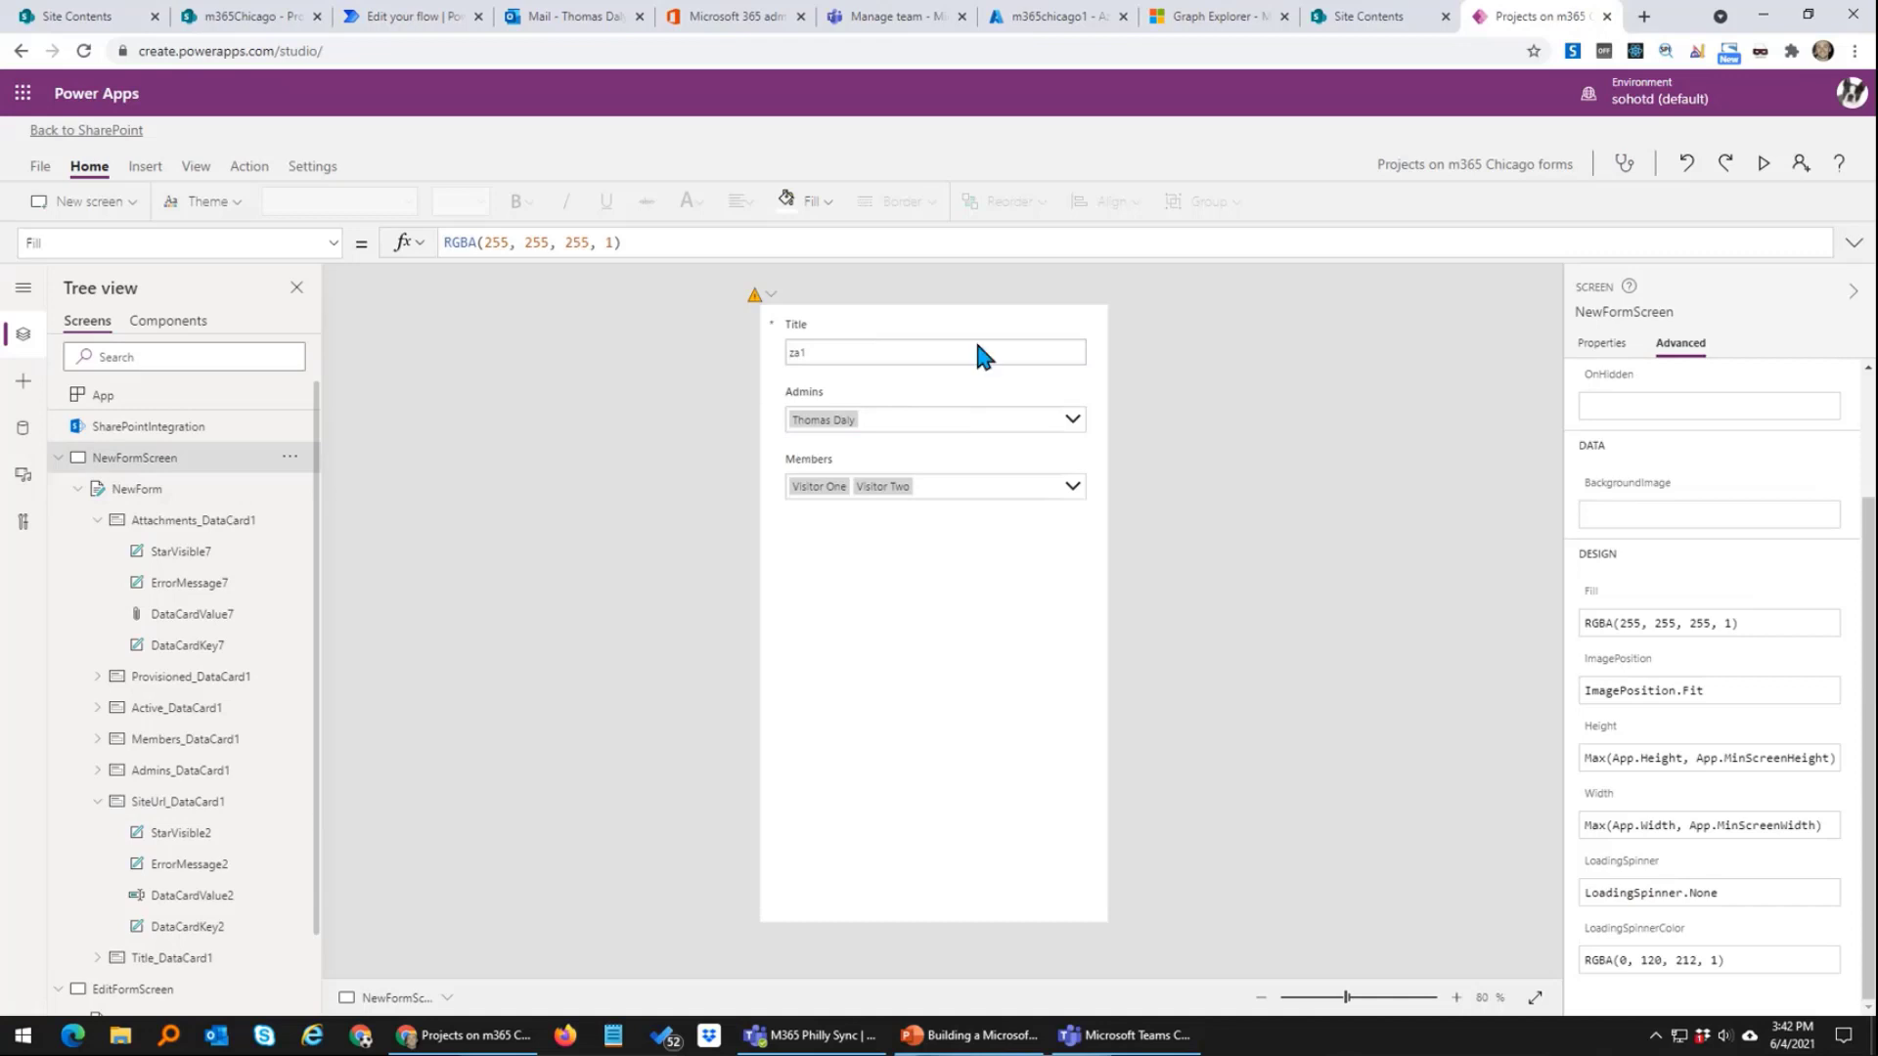
{"action": "left_click", "coordinate": [77, 489]}
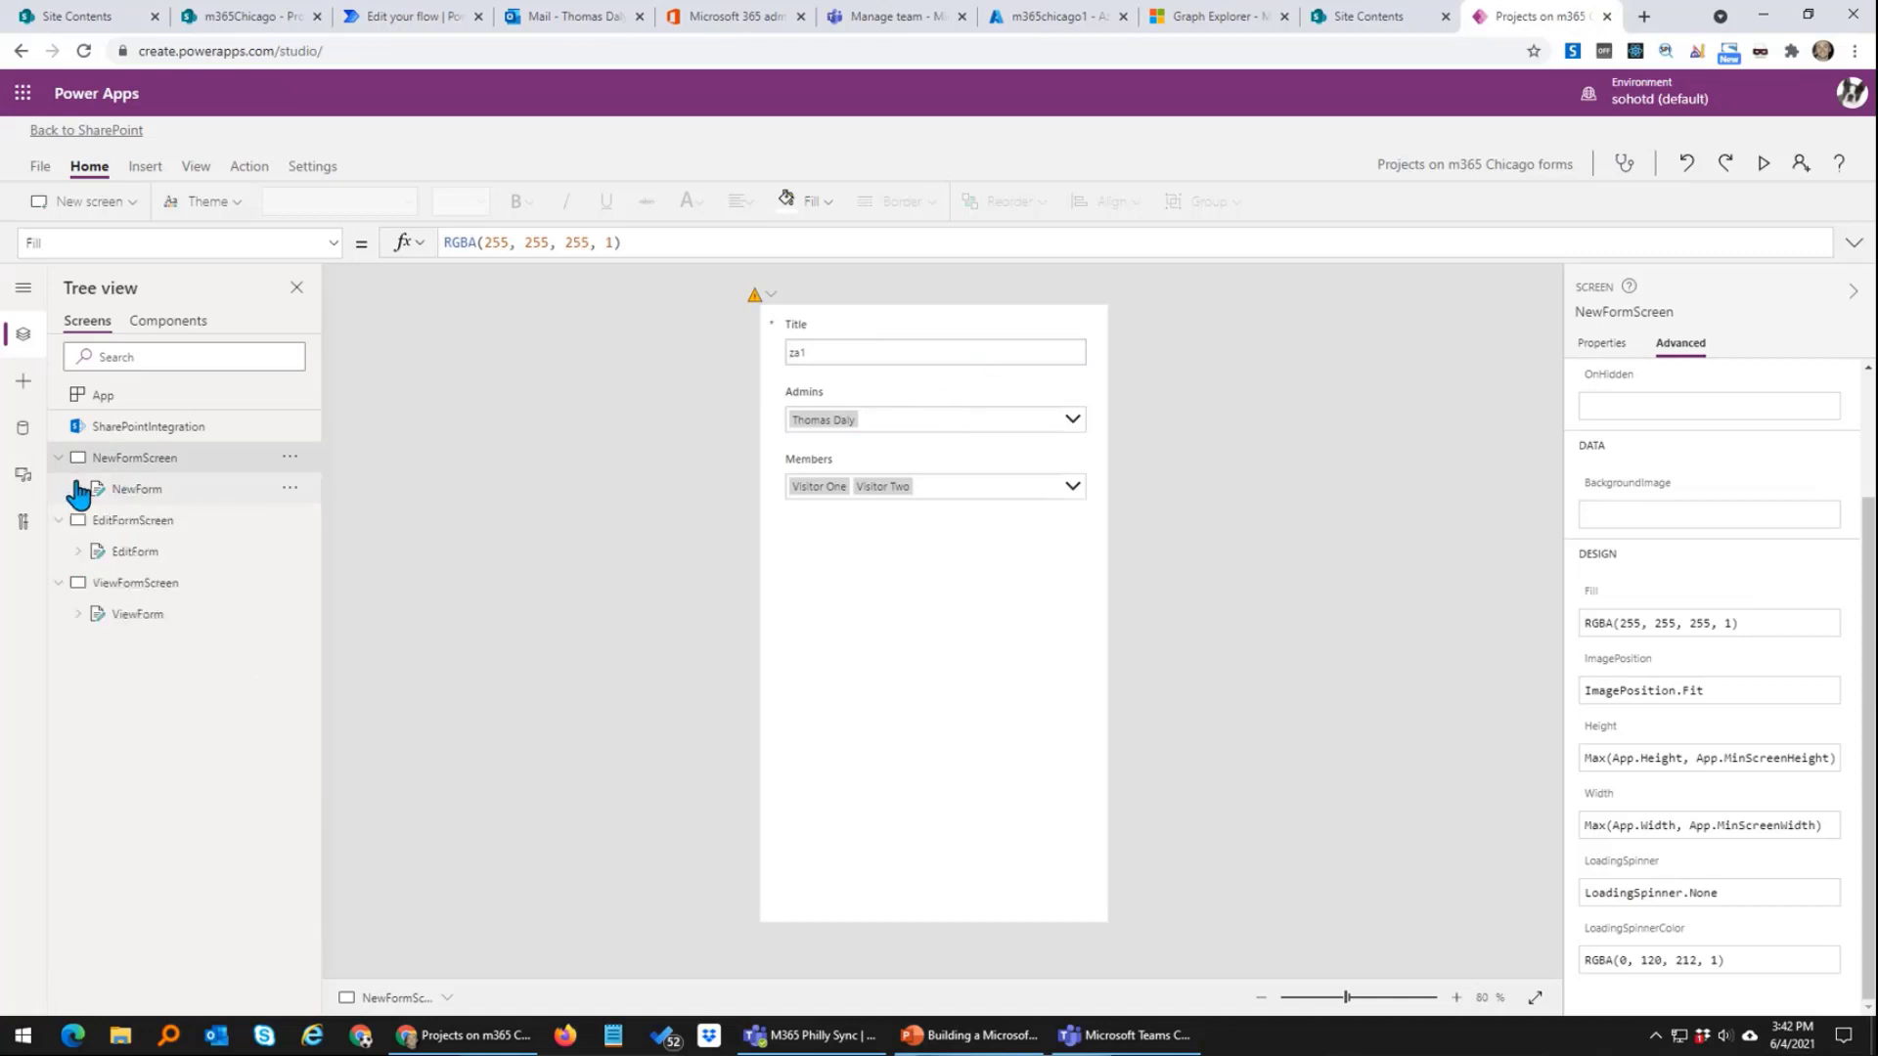
{"action": "left_click", "coordinate": [167, 553]}
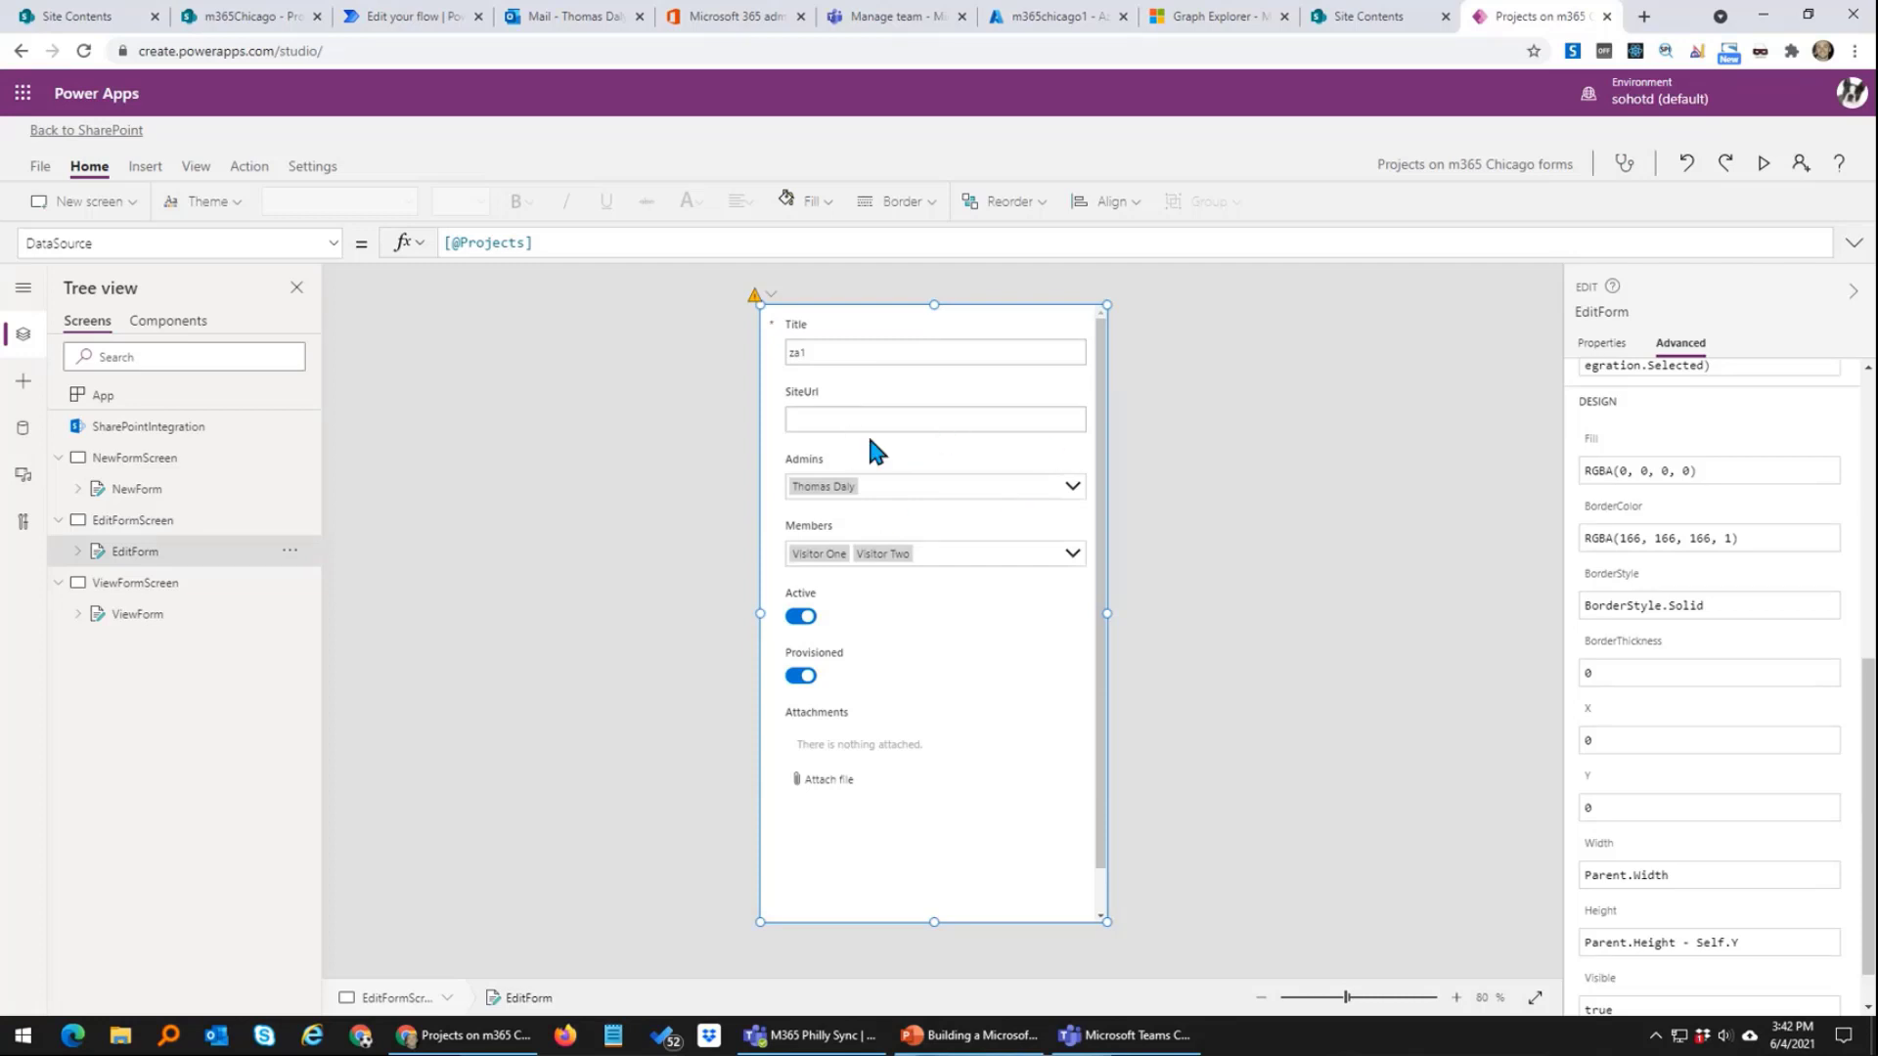
{"action": "left_click", "coordinate": [147, 614]}
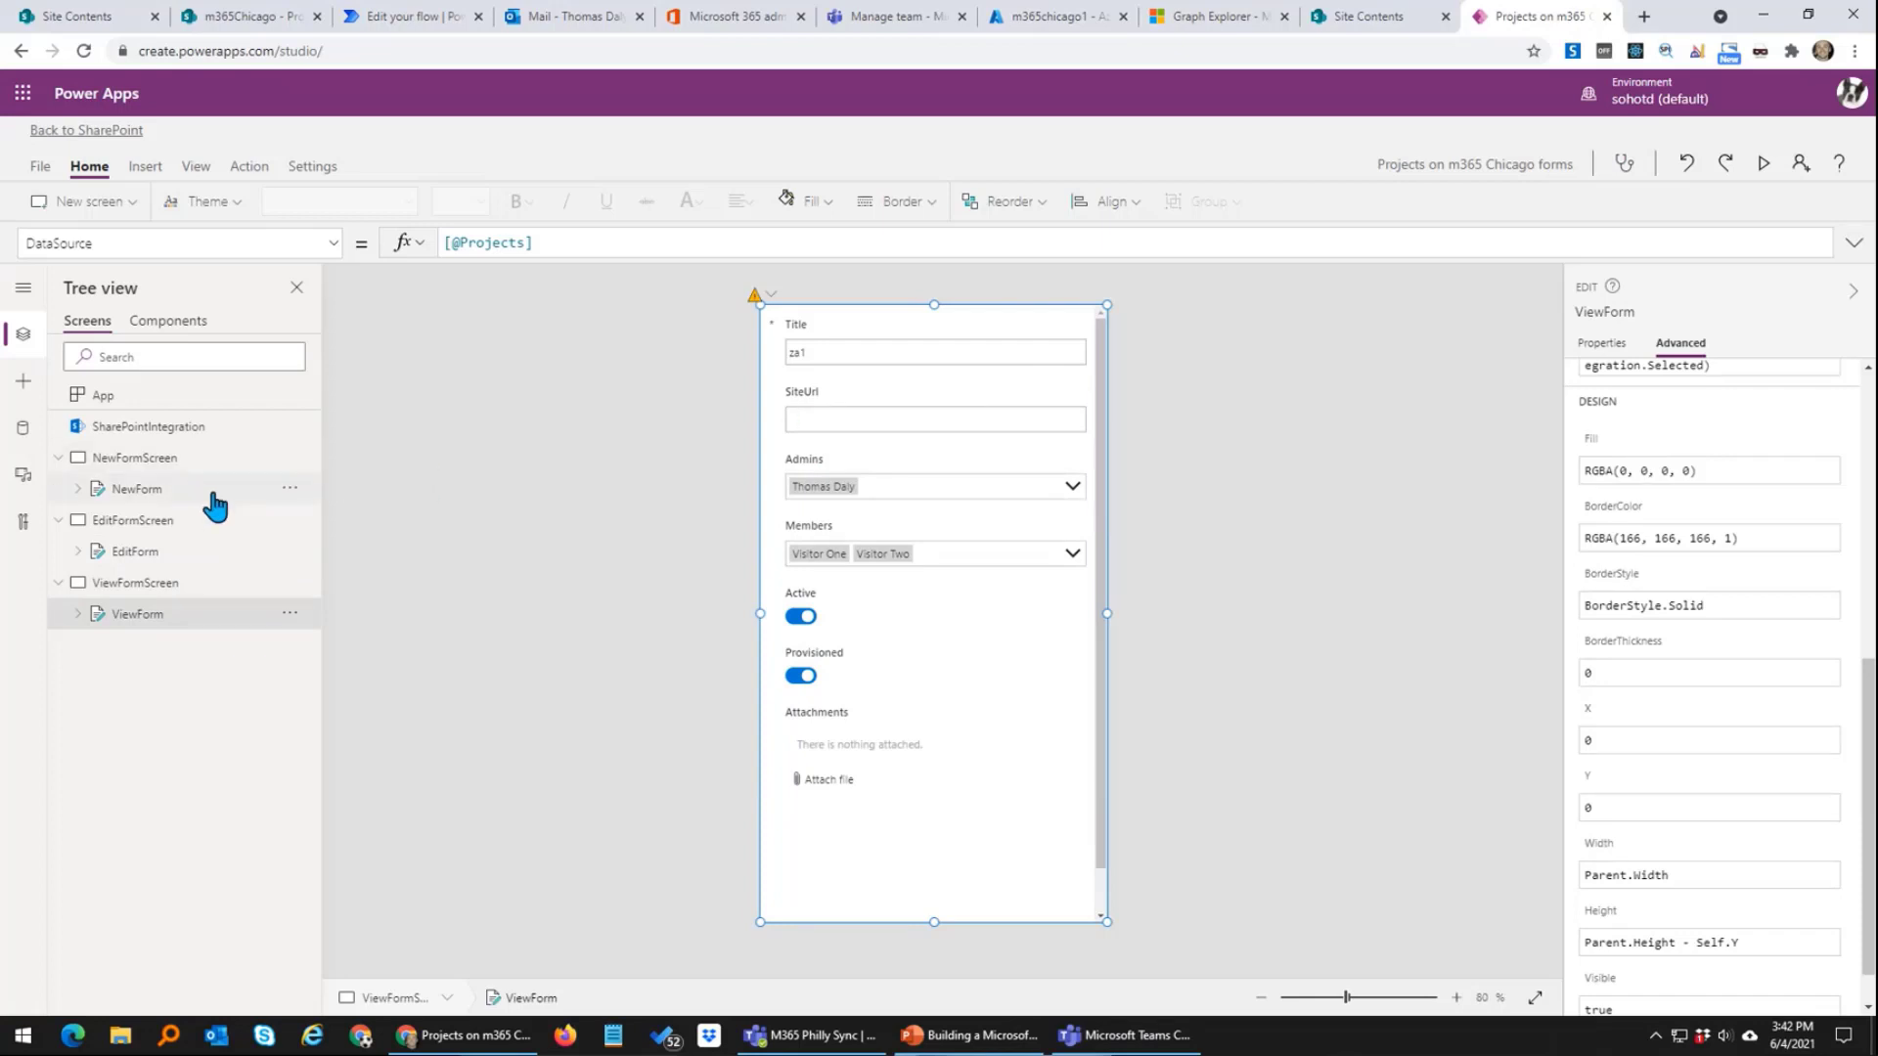
{"action": "left_click", "coordinate": [223, 524]}
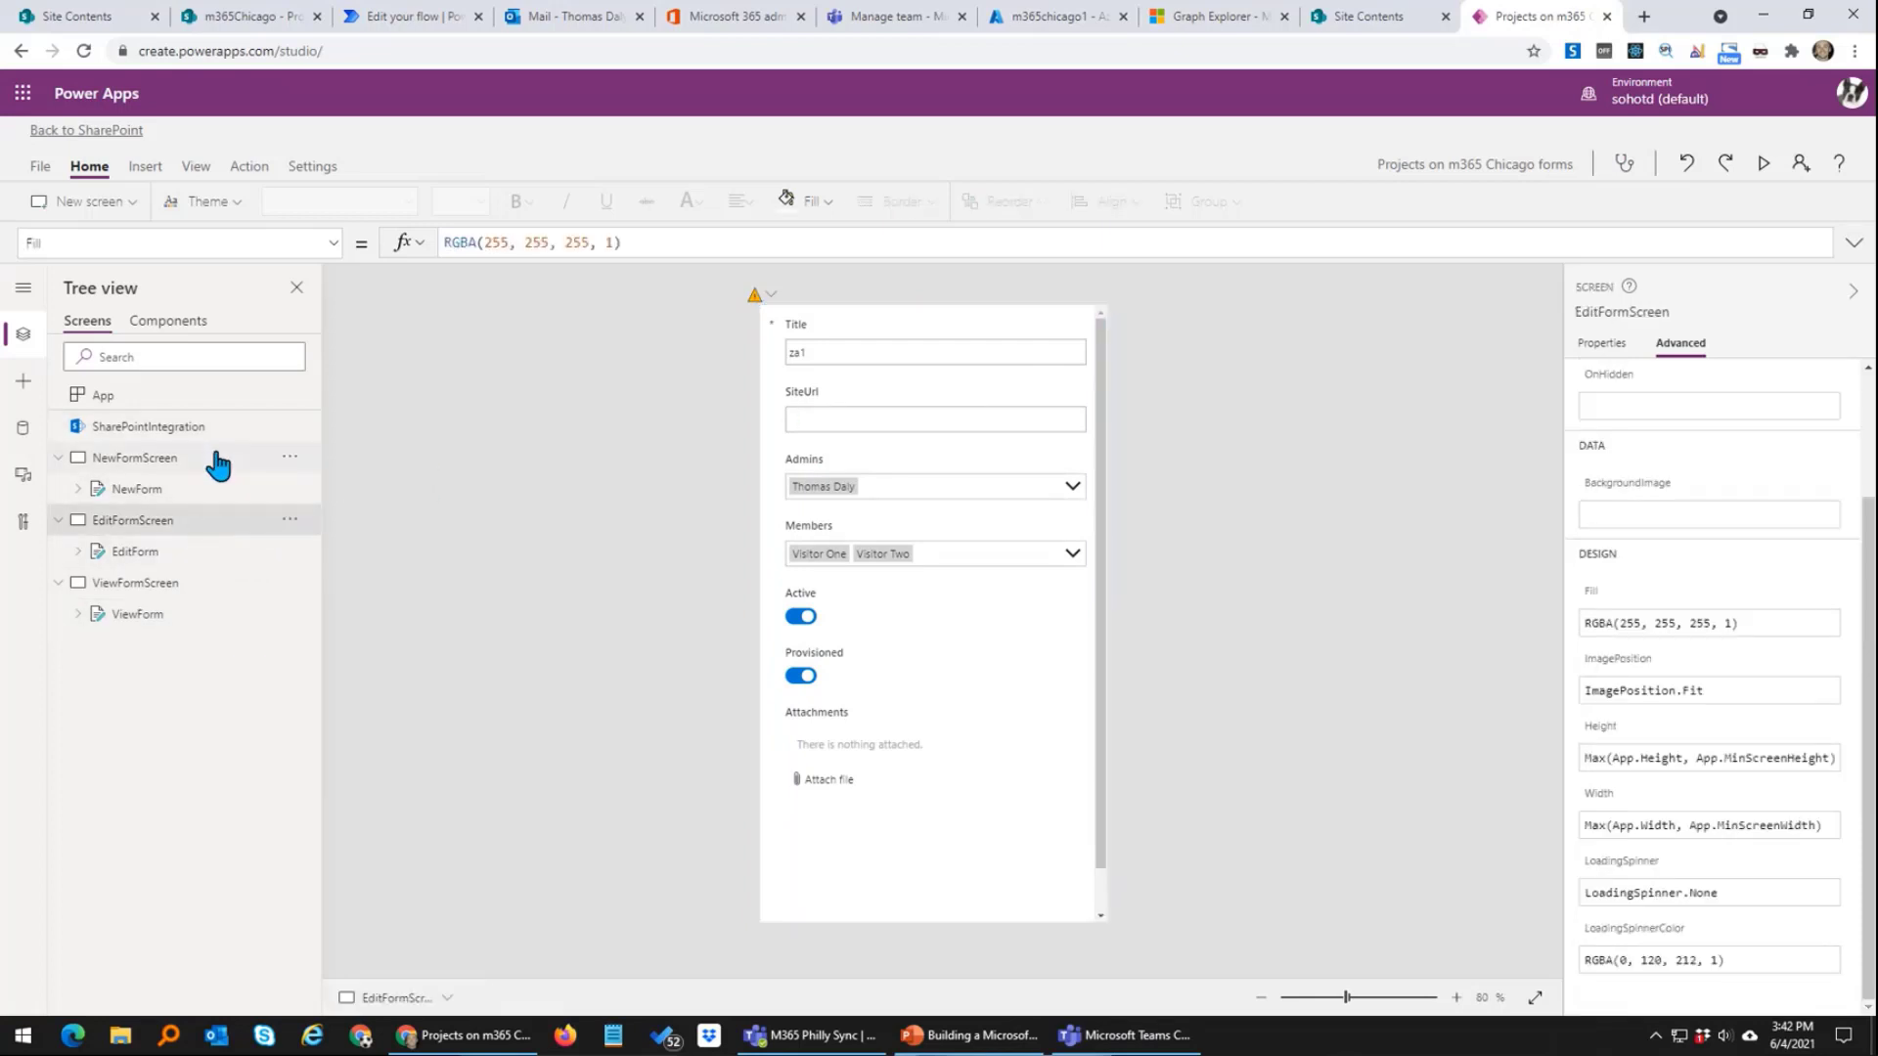
Step: Set the DefaultMode property of NewForm to FormMode.New
{"action": "left_click", "coordinate": [213, 460]}
{"action": "left_click", "coordinate": [214, 499]}
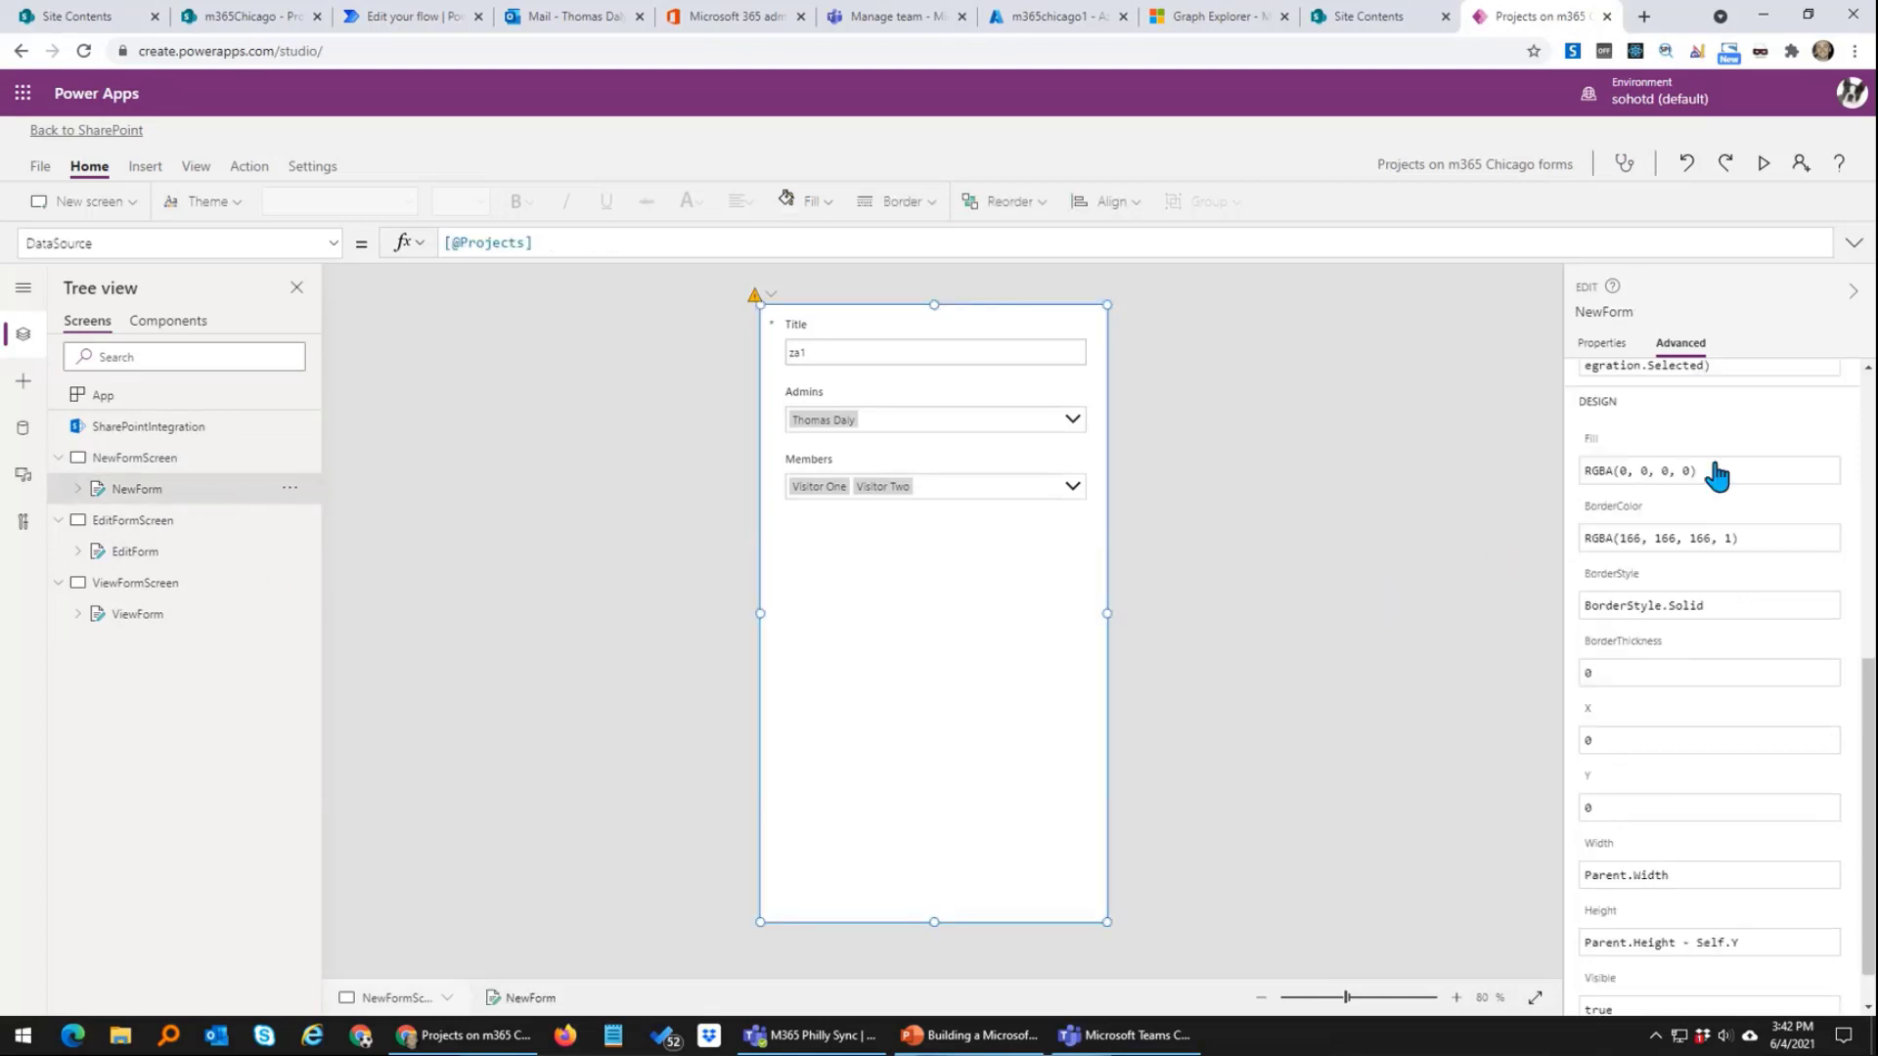
{"action": "scroll", "coordinate": [1711, 547], "scroll_direction": "down", "scroll_amount": 1}
{"action": "scroll", "coordinate": [1711, 620], "scroll_direction": "up", "scroll_amount": 5}
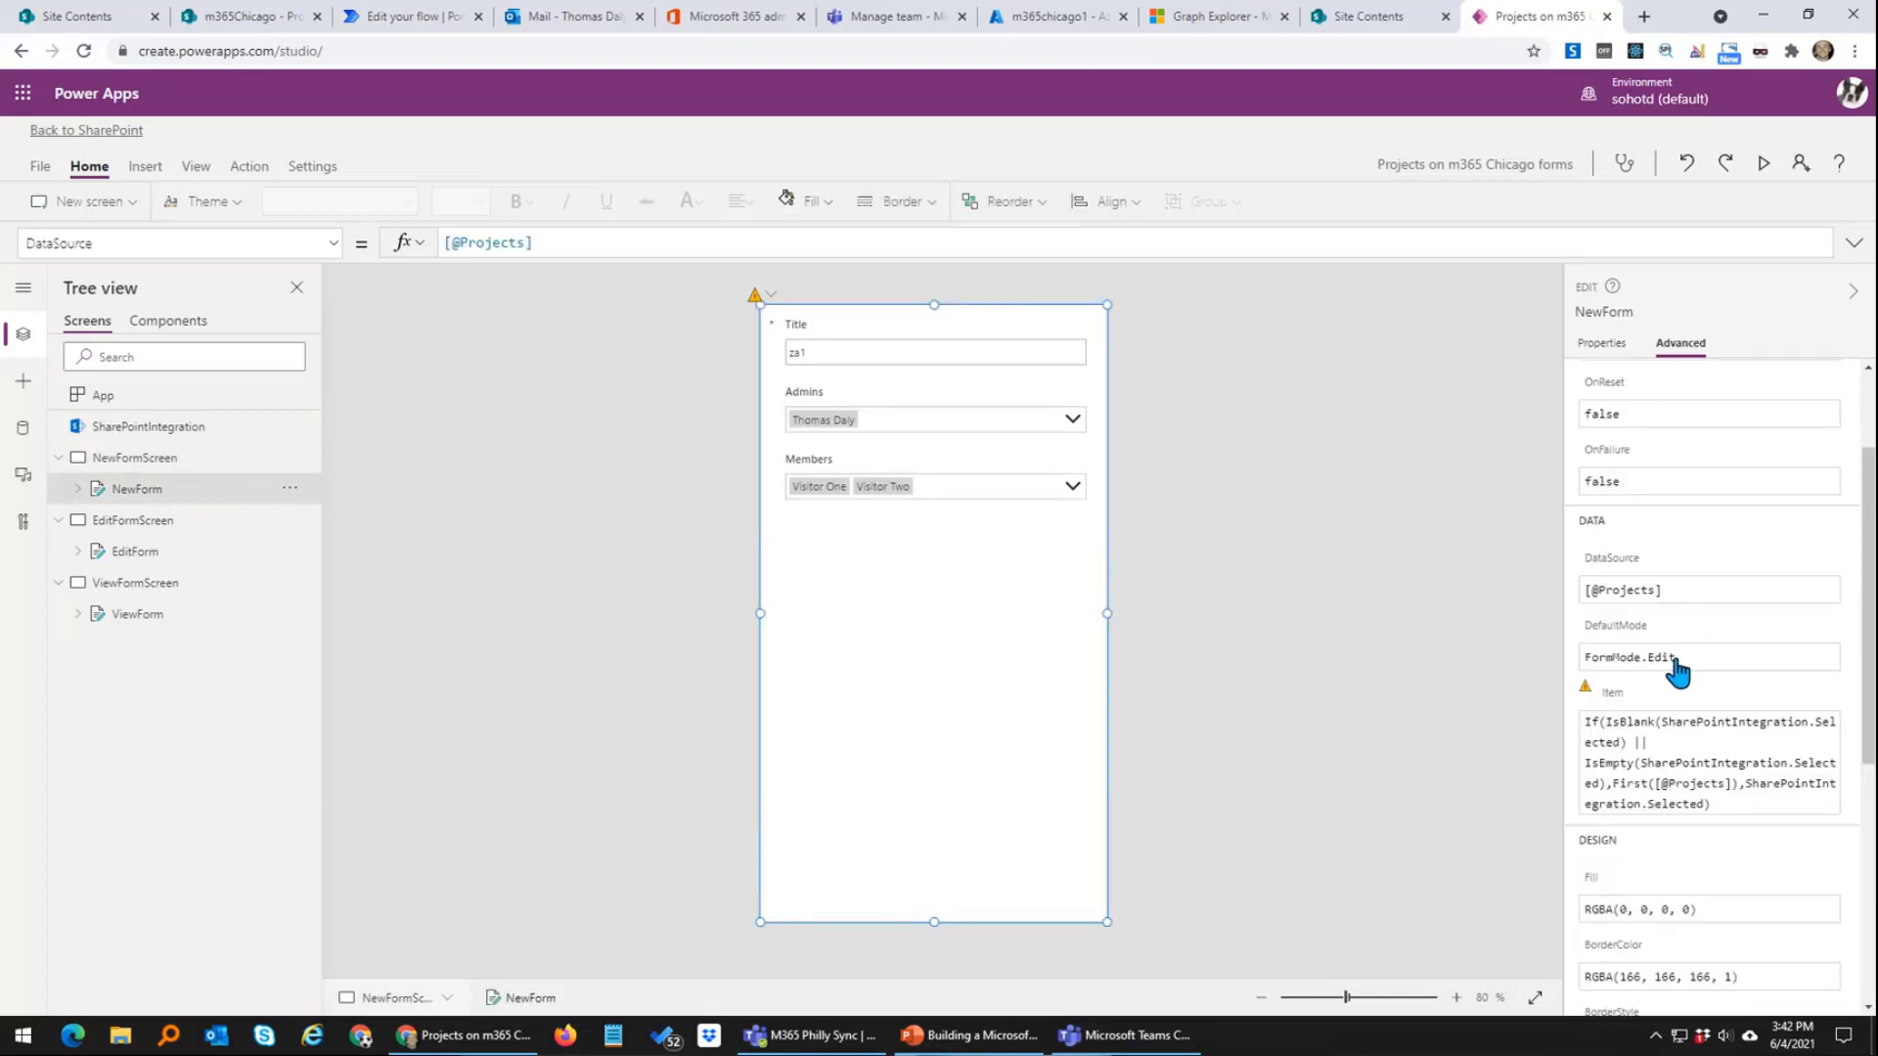
{"action": "left_click_drag", "start_coordinate": [1673, 659], "coordinate": [1651, 658]}
{"action": "key", "text": "BackSpace"}
{"action": "key", "text": "BackSpace"}
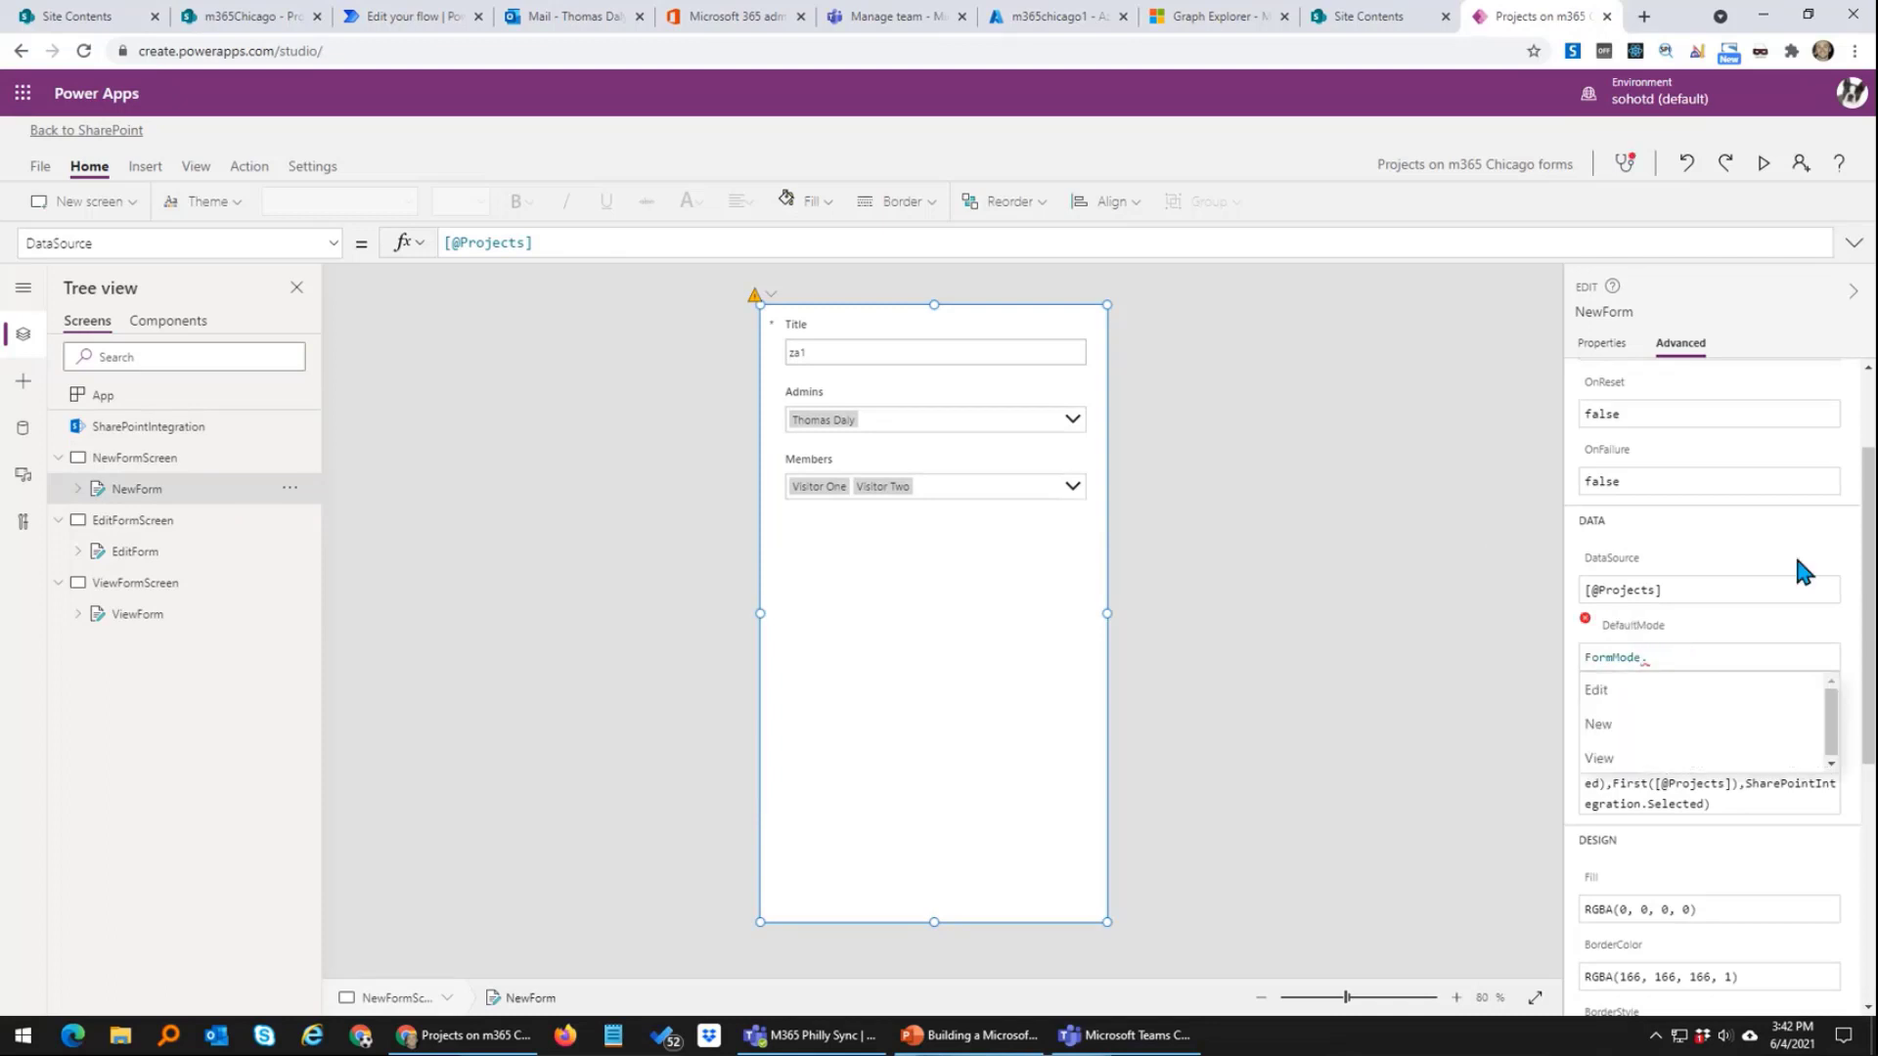
{"action": "type", "text": "N"}
{"action": "key", "text": "Return"}
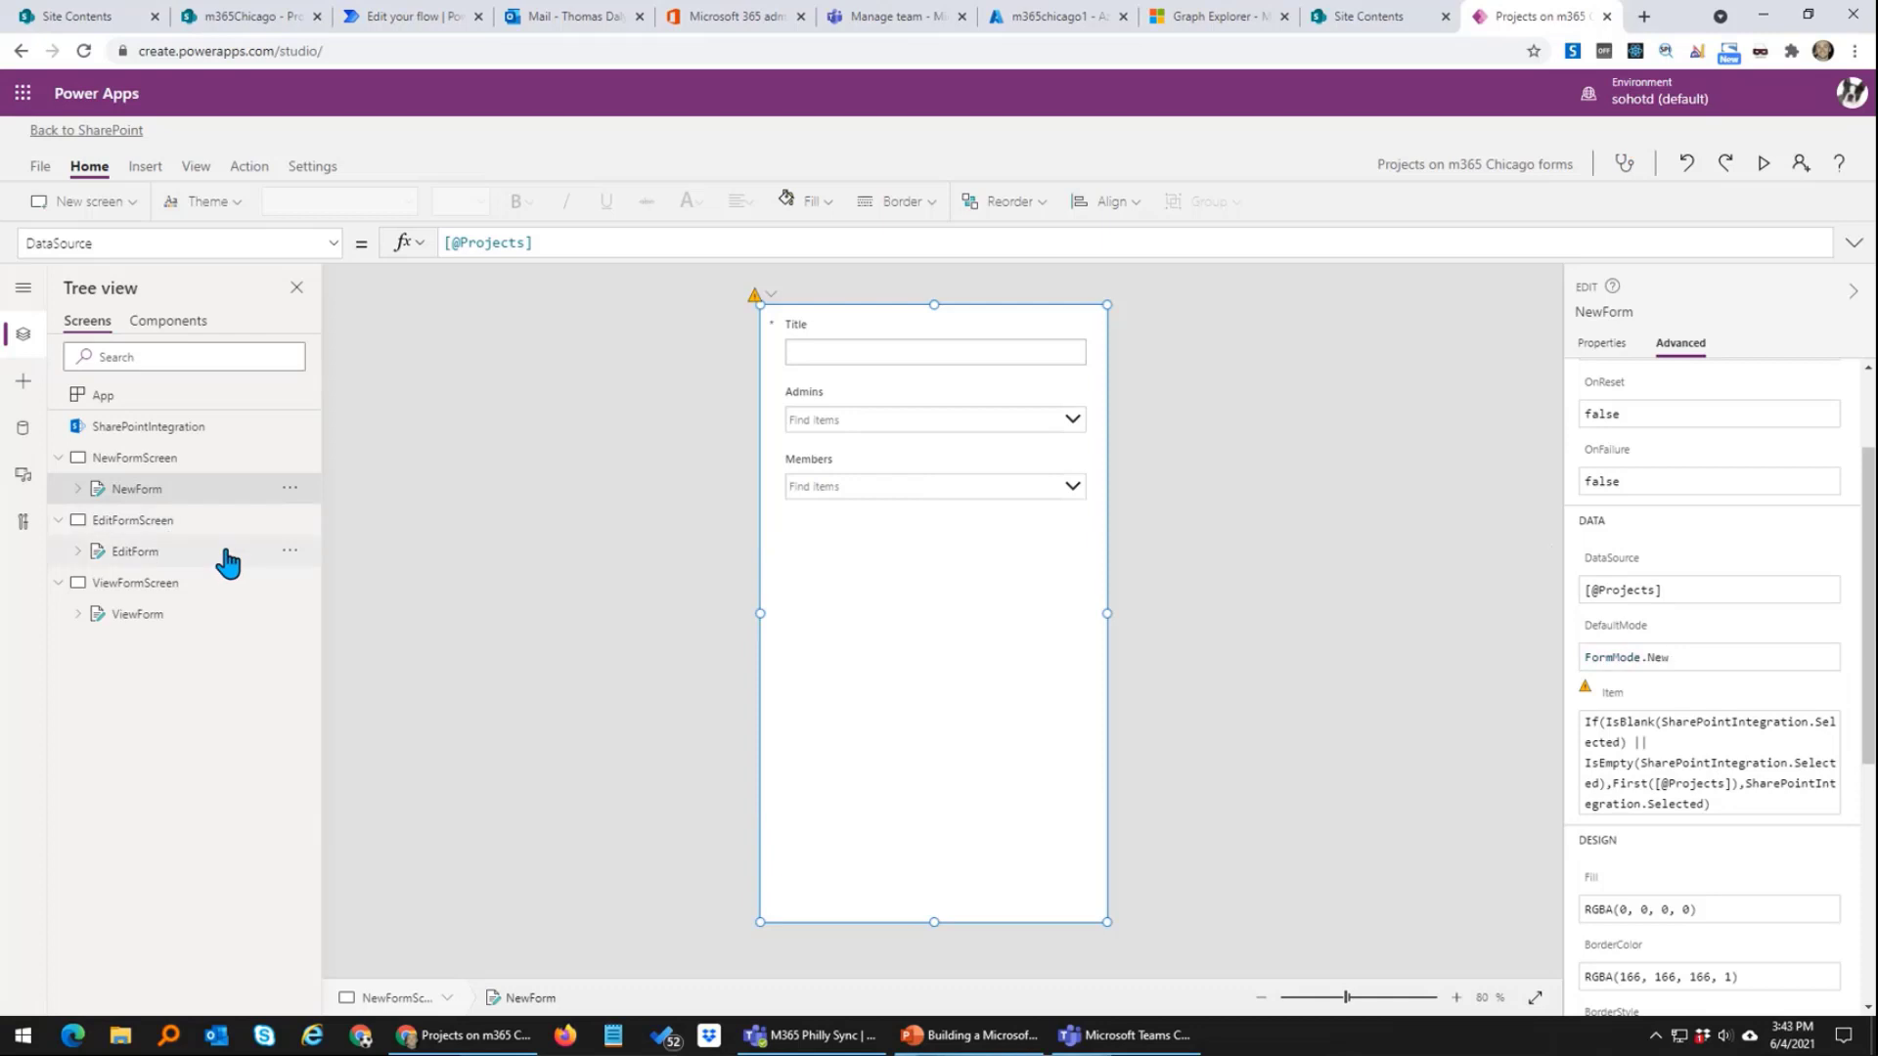
Step: Set the DefaultMode property of ViewForm to FormMode.View
{"action": "left_click", "coordinate": [228, 562]}
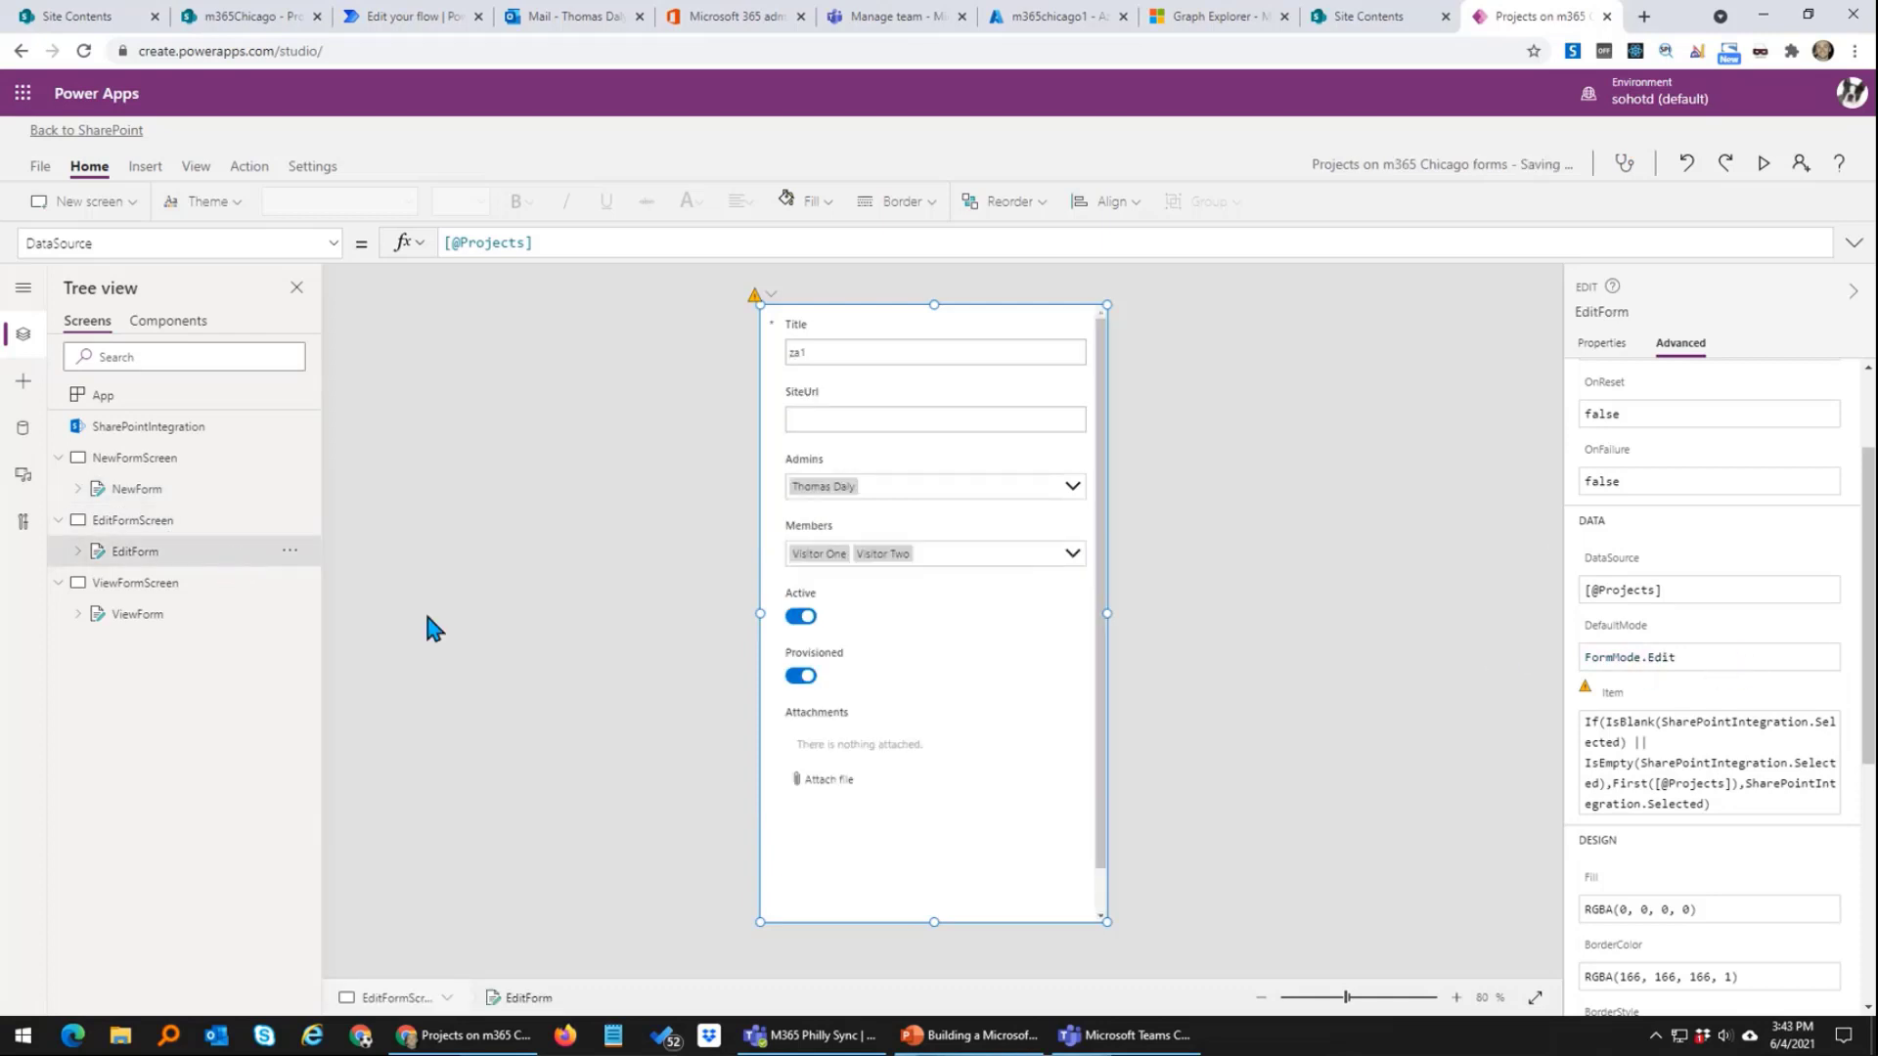
{"action": "left_click", "coordinate": [229, 619]}
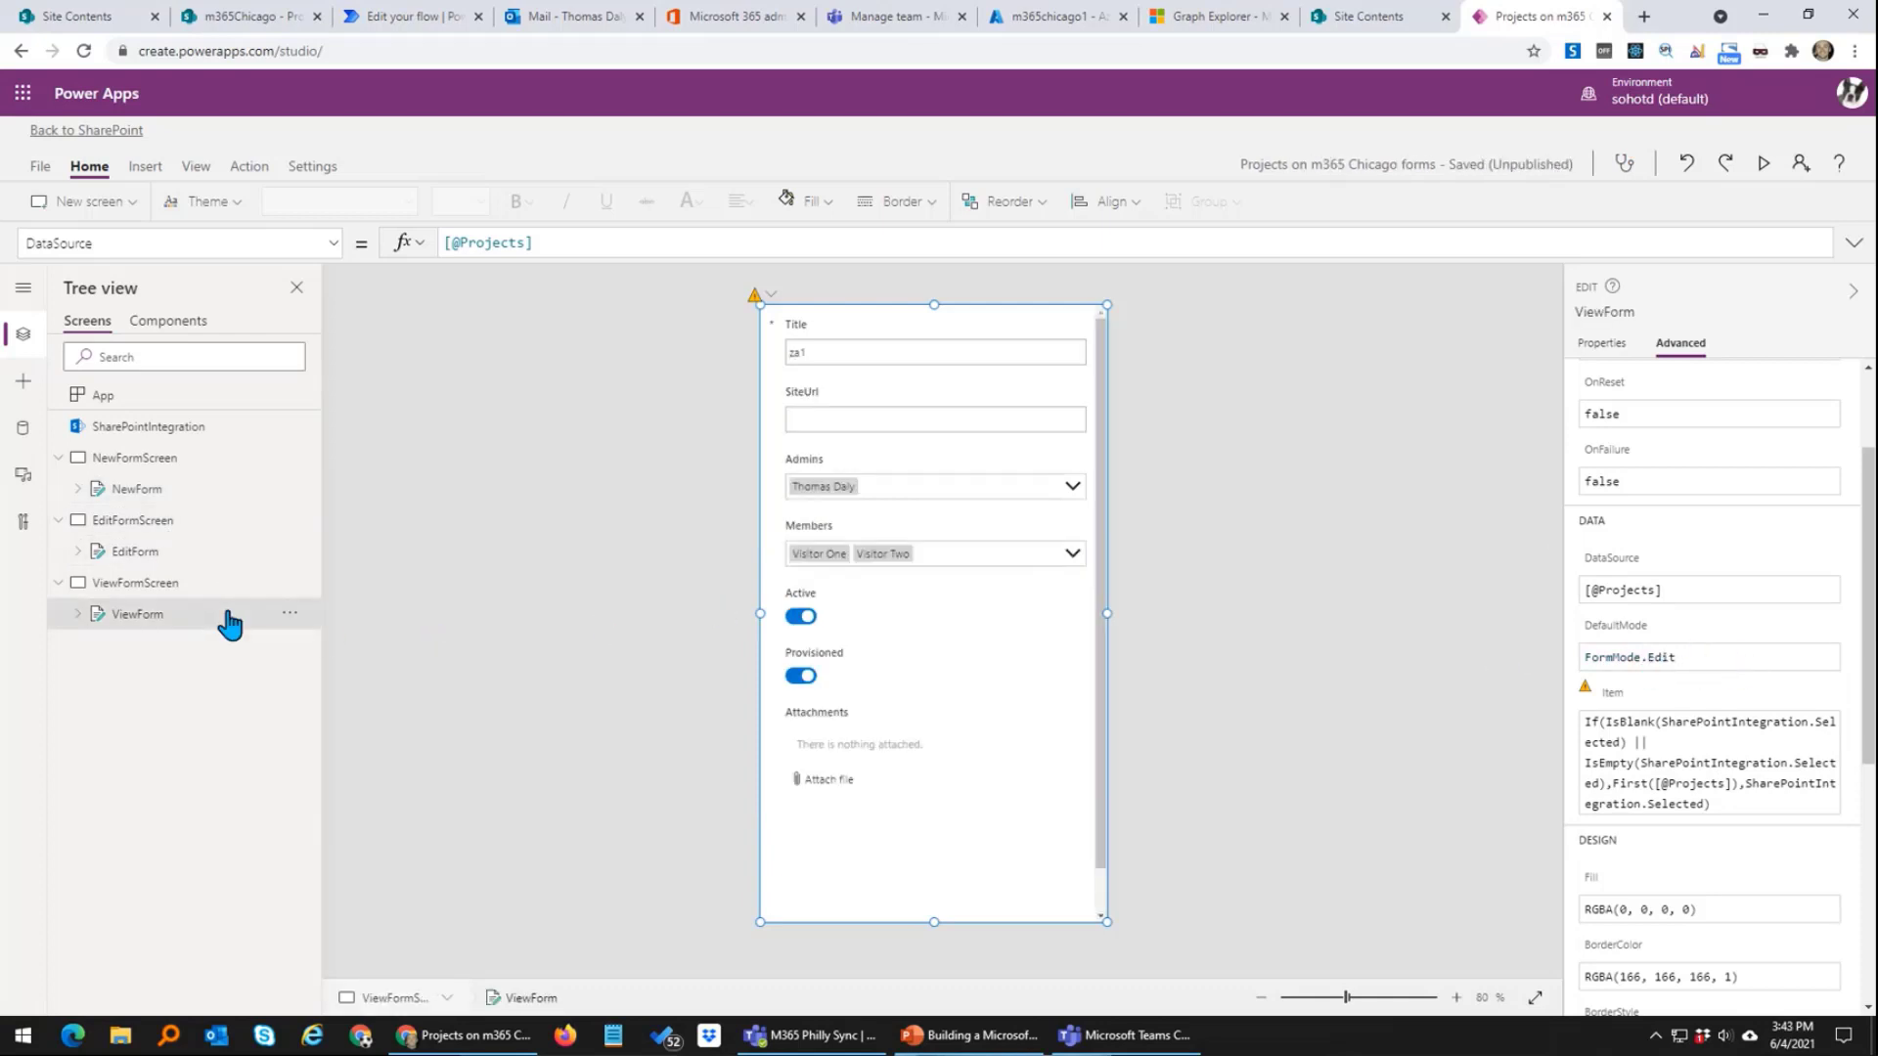
{"action": "left_click", "coordinate": [1739, 656]}
{"action": "key", "text": "BackSpace"}
{"action": "key", "text": "BackSpace"}
{"action": "key", "text": "BackSpace"}
{"action": "key", "text": "BackSpace"}
{"action": "type", "text": "vi"}
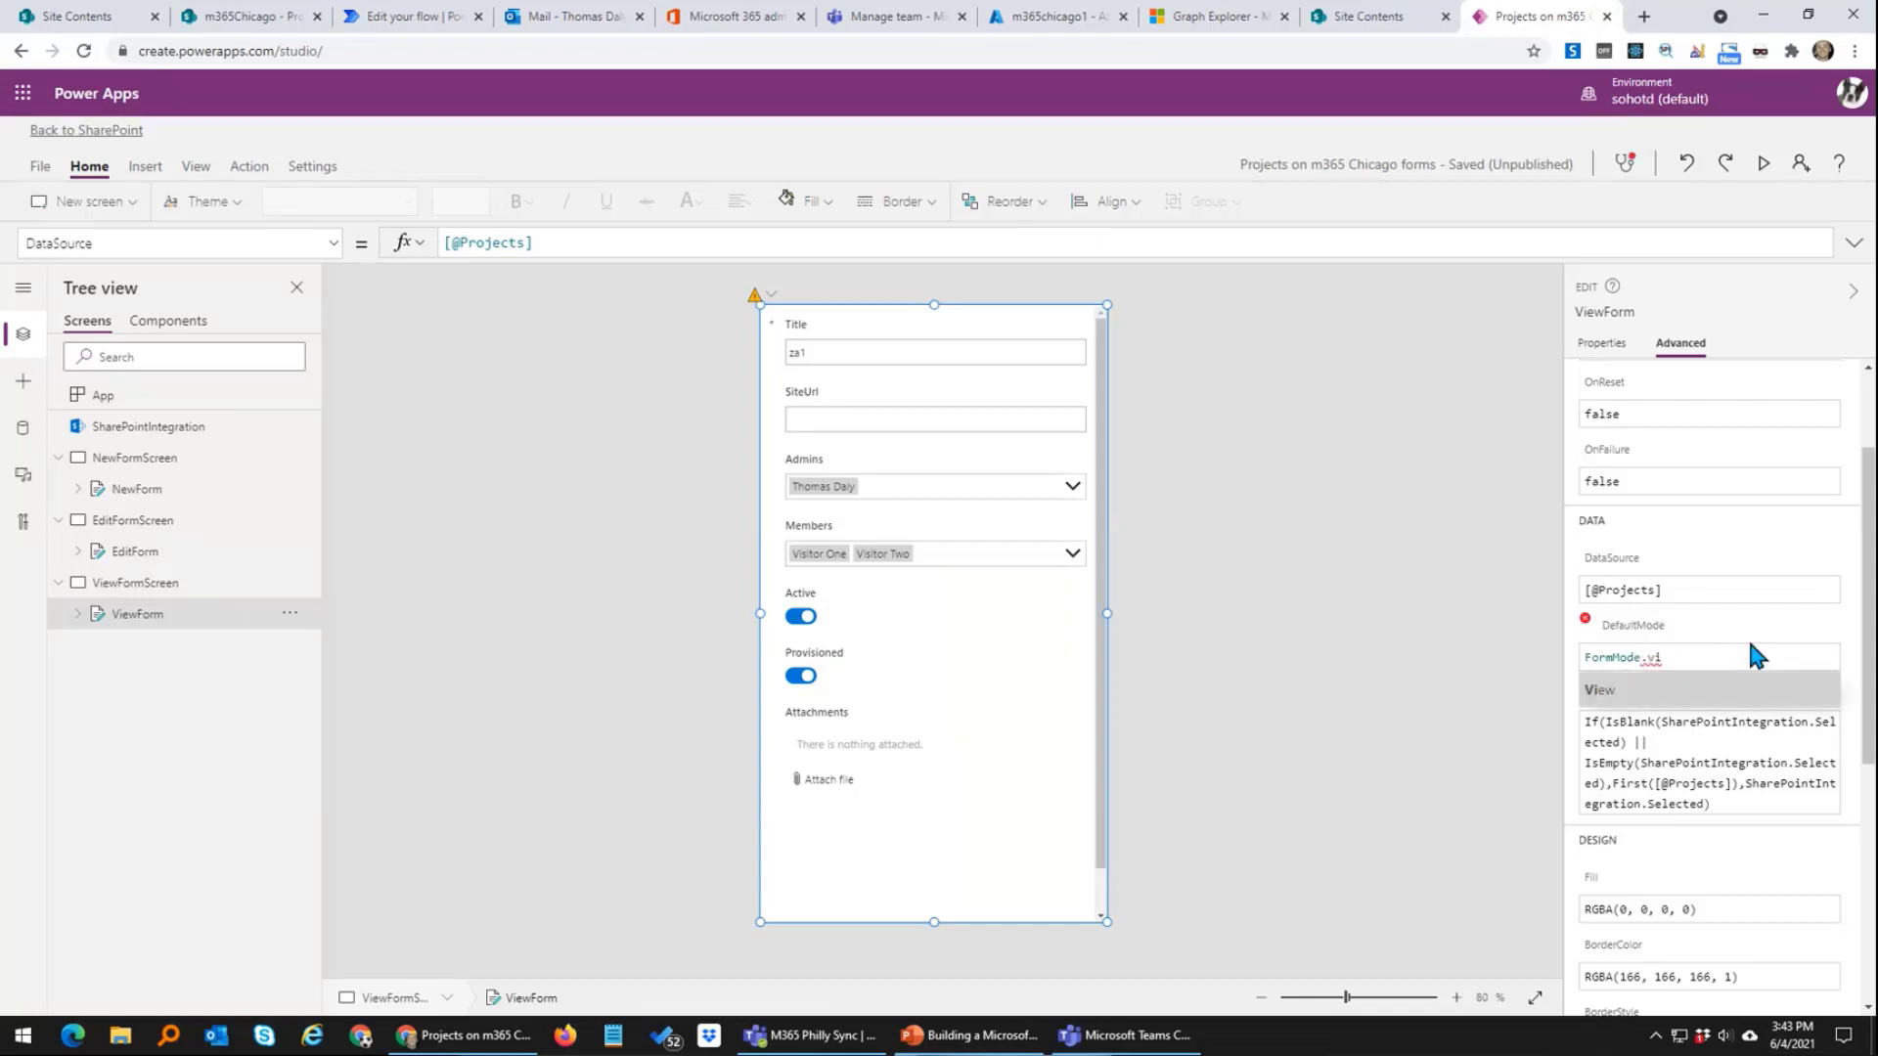
{"action": "key", "text": "Tab"}
{"action": "left_click", "coordinate": [1408, 589]}
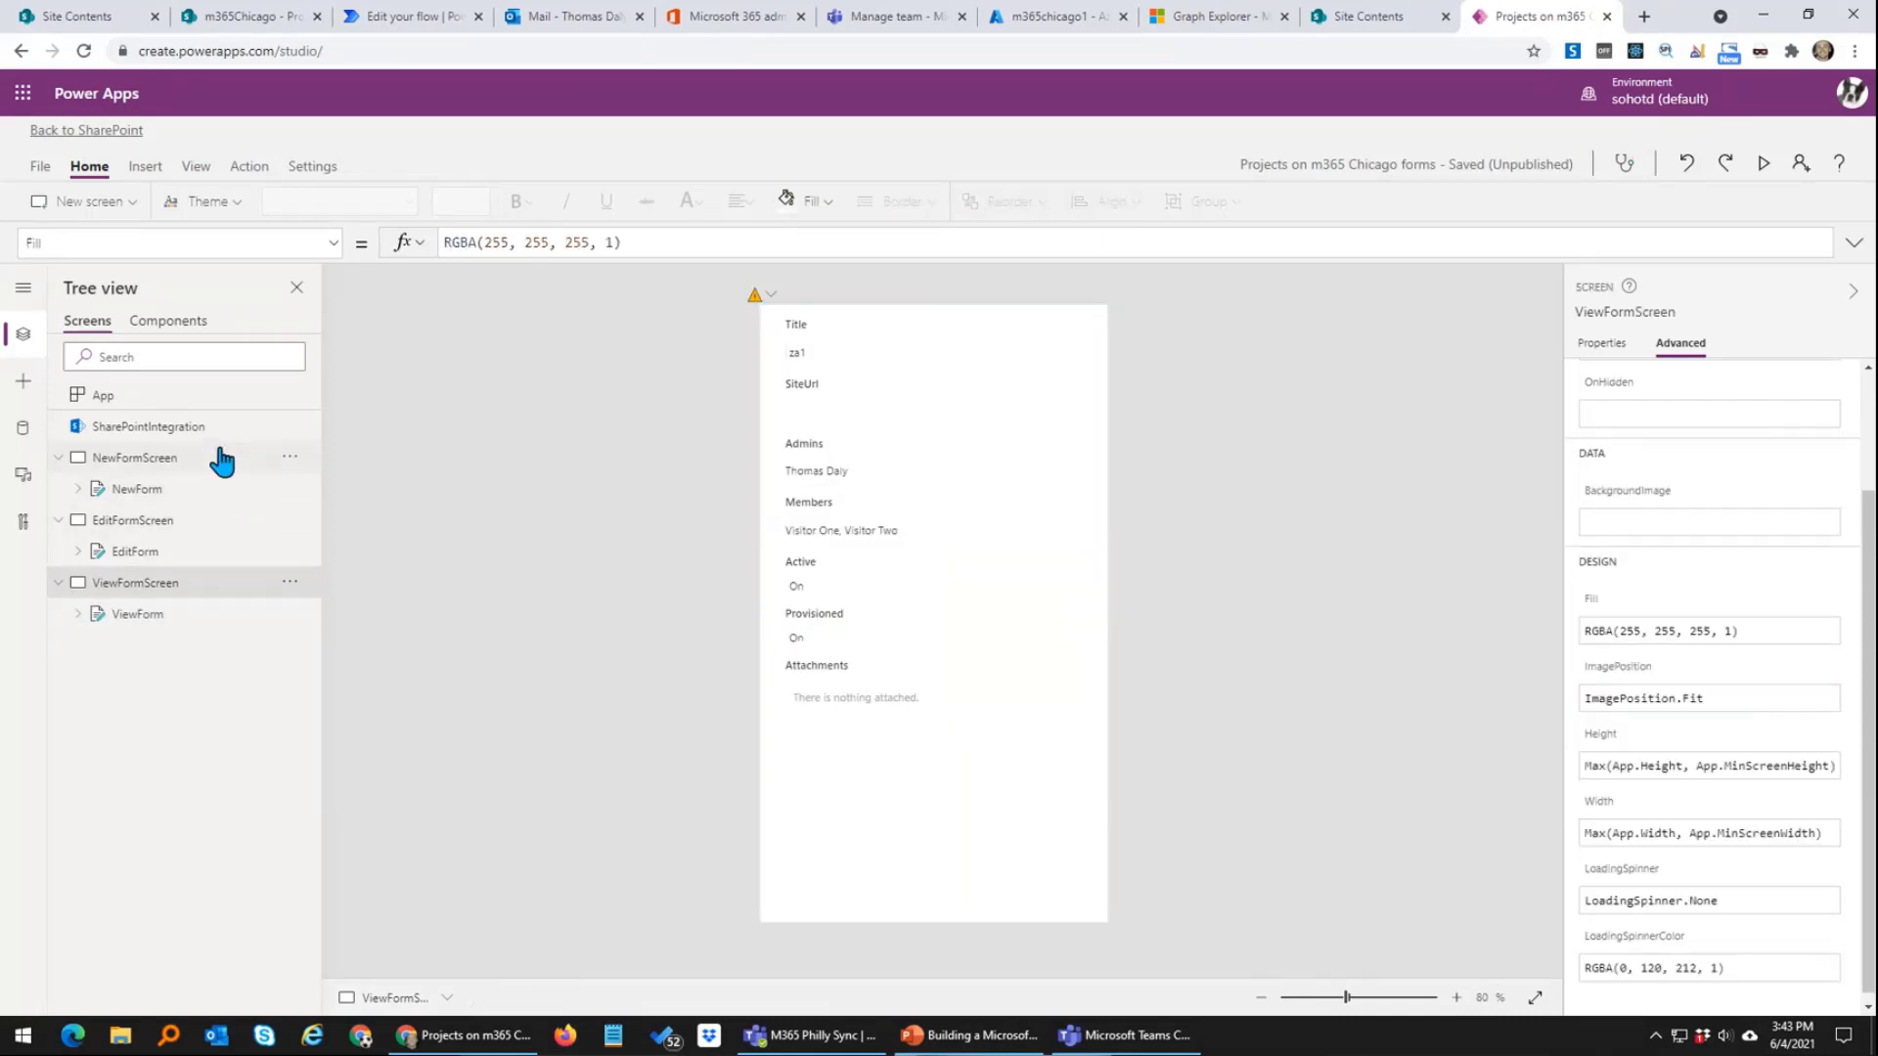
Step: Set SharePointIntegration's OnNew formula to Set(SharePointFormMode, "CreateForm"); NewForm(NewForm); Navigate(NewFormScreen, ScreenTransition.None)
{"action": "left_click", "coordinate": [210, 428]}
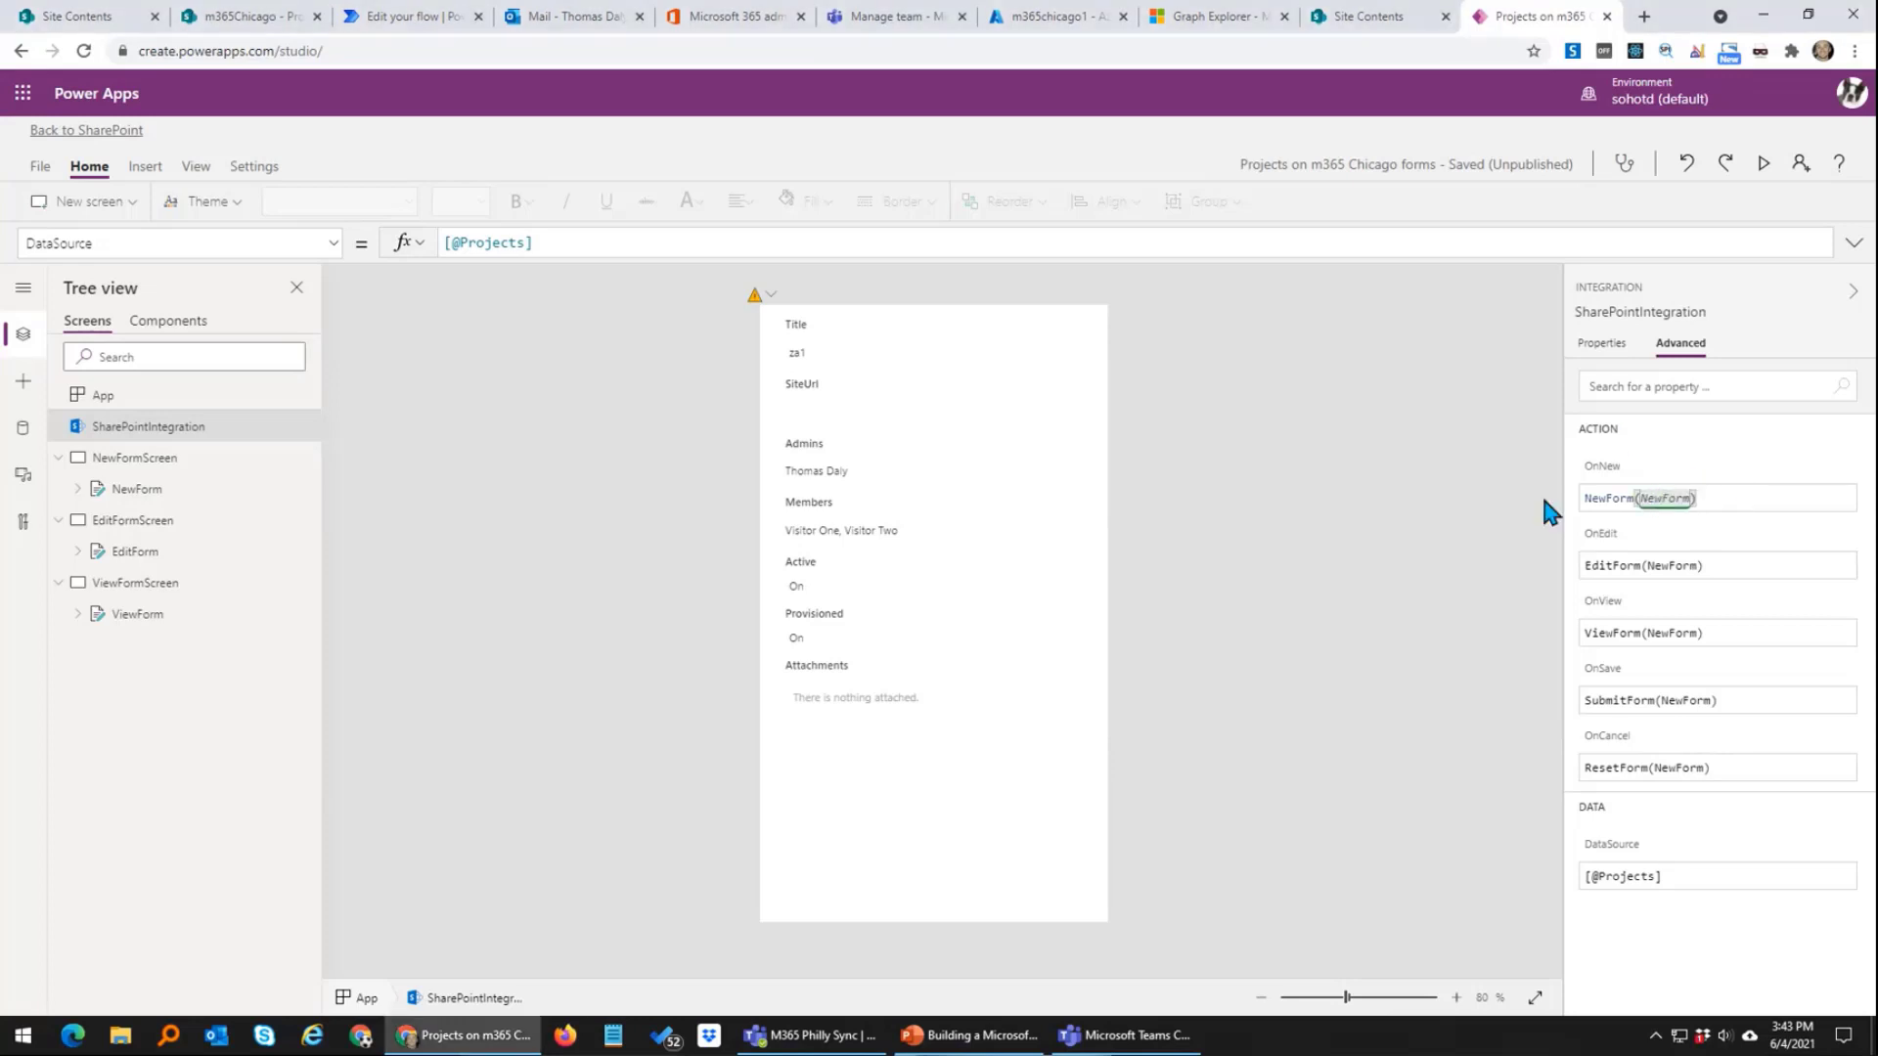
{"action": "triple_click", "coordinate": [1707, 498]}
{"action": "type", "text": "Set(SharePointFormMode, \"CreateForm\"); NewForm(NewForm); Navigate(NewFormScreen, ScreenTransition.None)"}
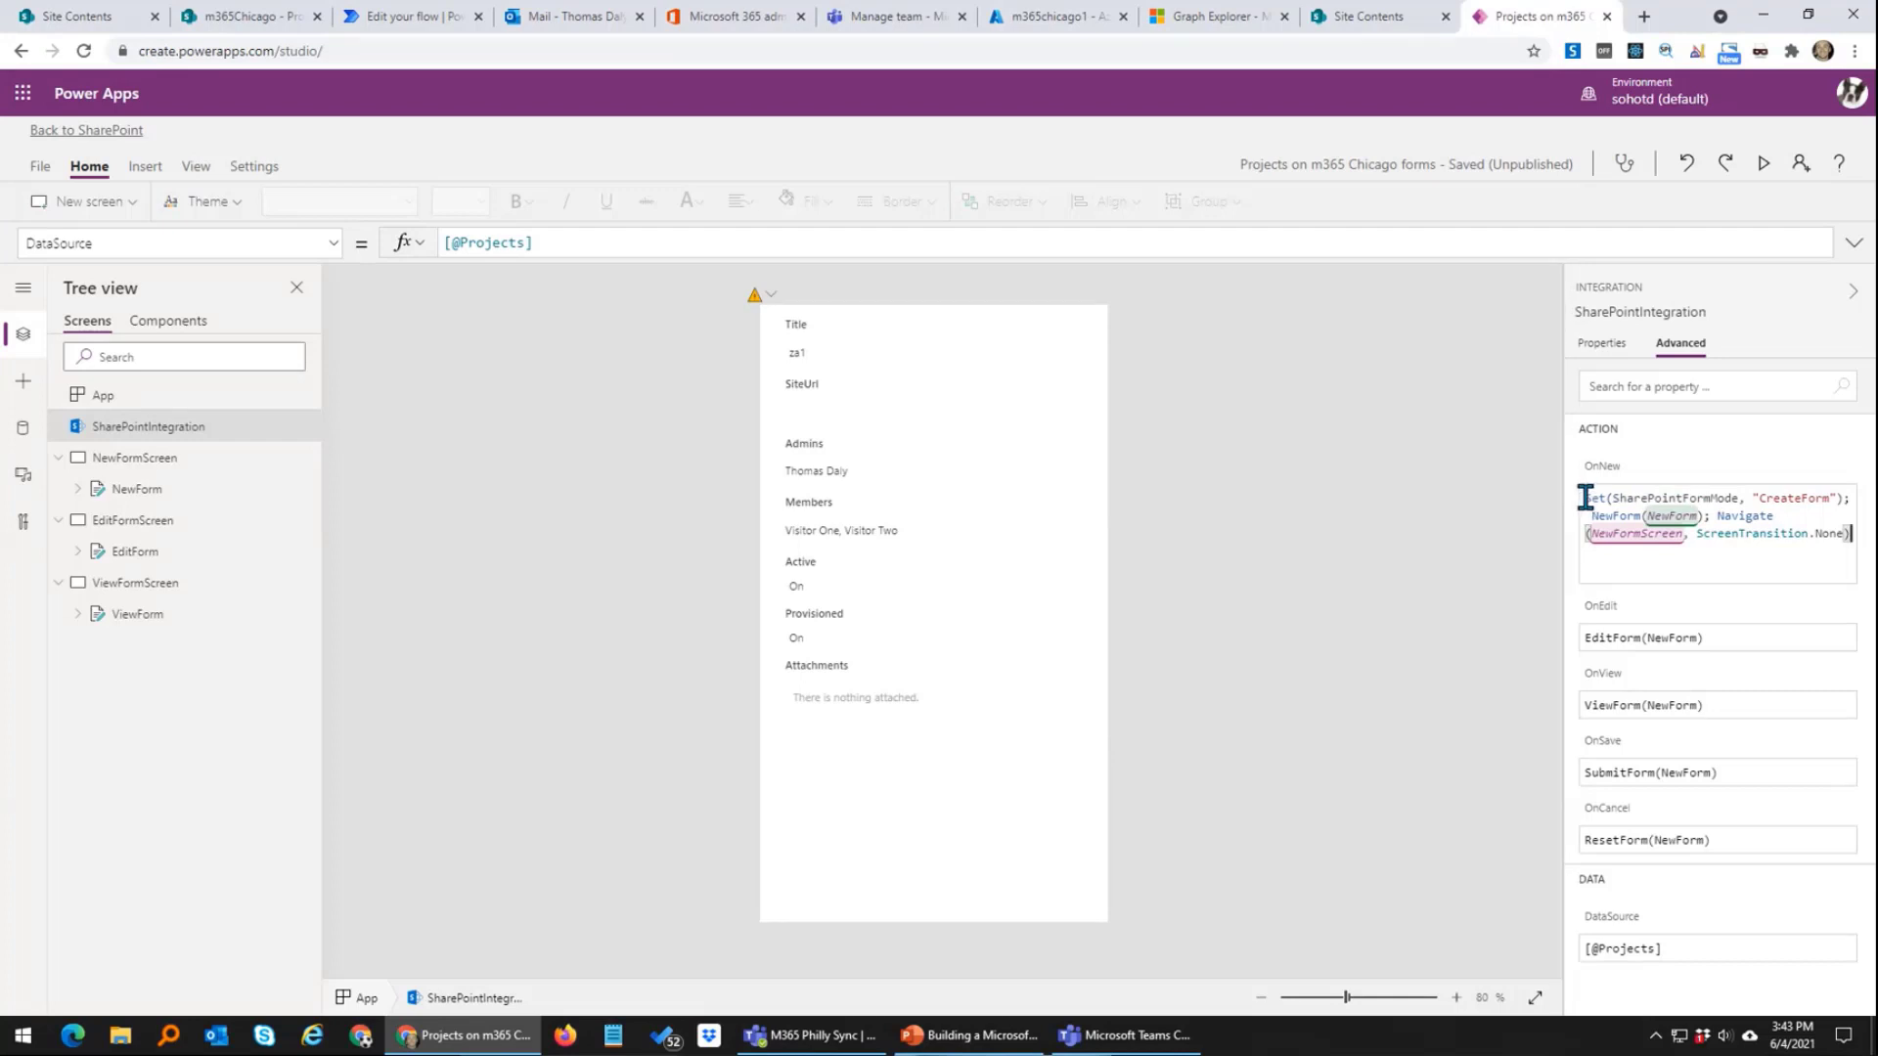
{"action": "left_click", "coordinate": [1800, 496]}
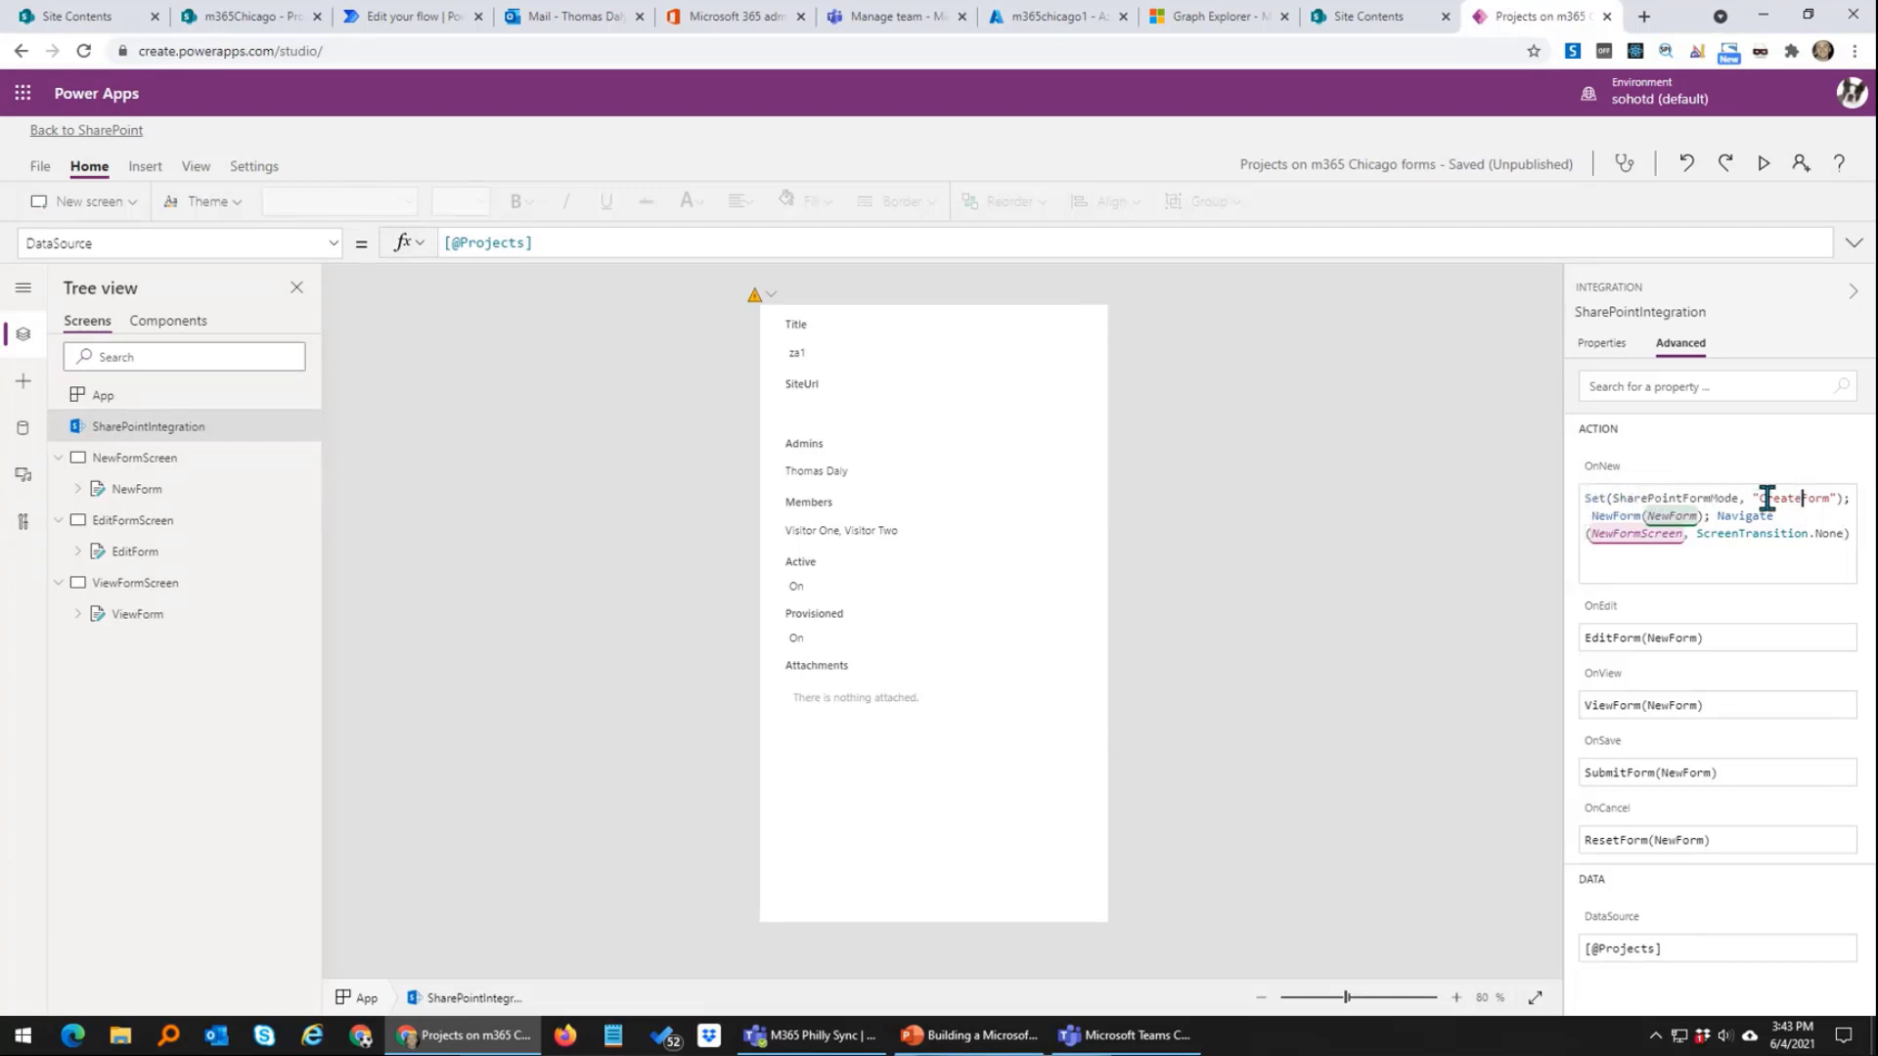
{"action": "left_click", "coordinate": [1669, 514]}
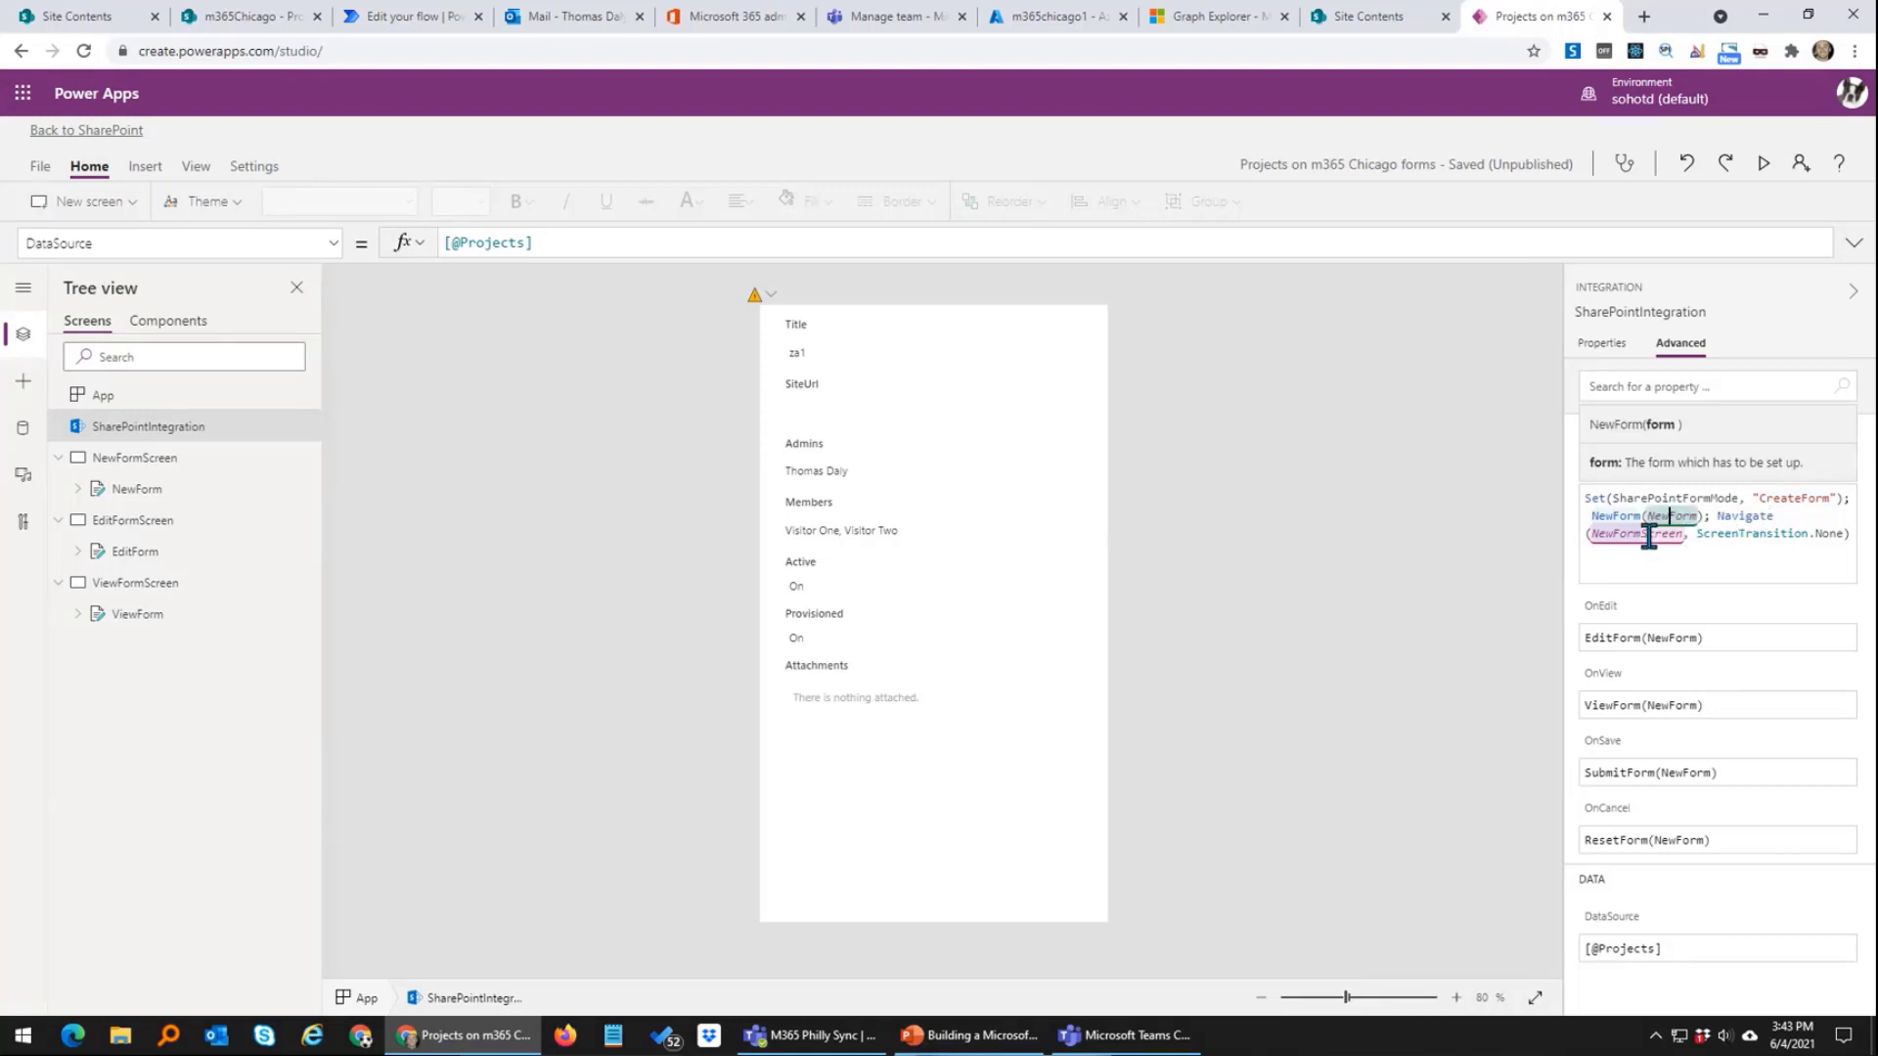
{"action": "key", "text": "Escape"}
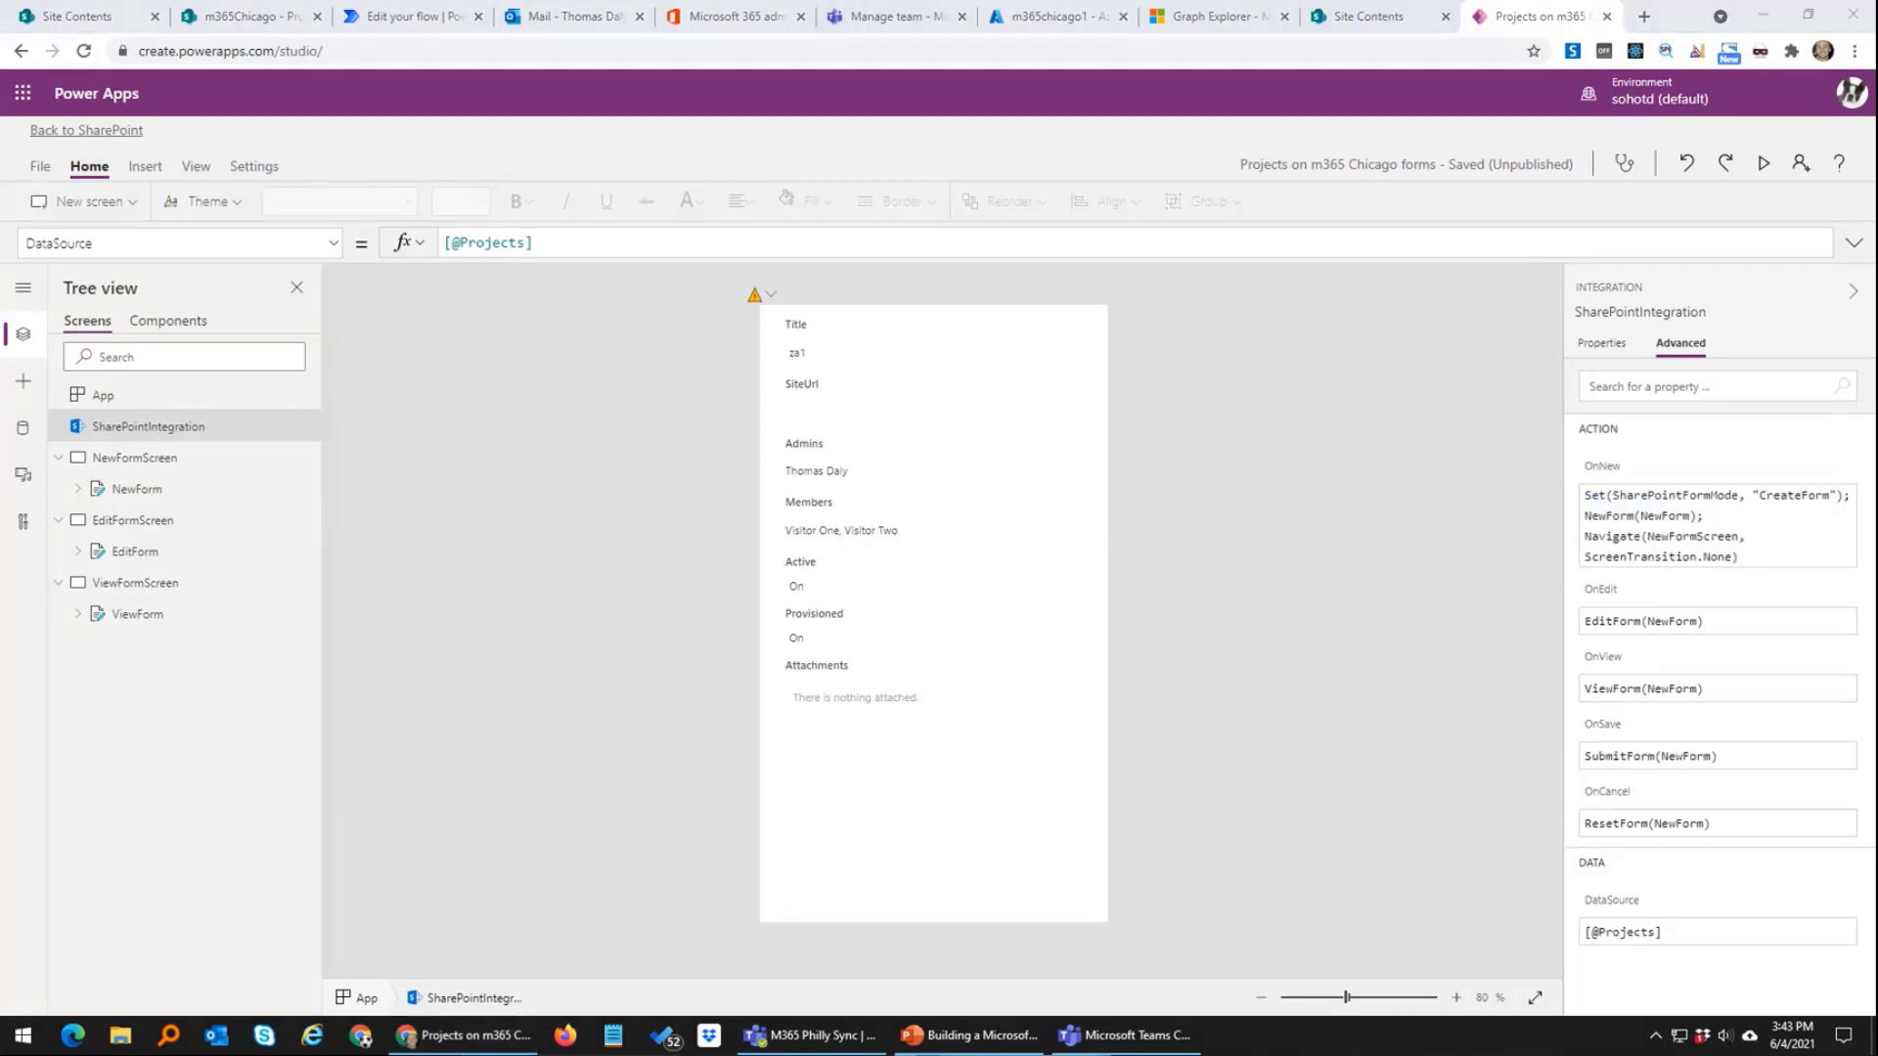
Step: Set SharePointIntegration's OnEdit formula to Set(SharePointFormMode, "EditForm"); EditForm(EditForm); Navigate(EditFormScreen, ScreenTransition.None)
{"action": "left_click", "coordinate": [1714, 620]}
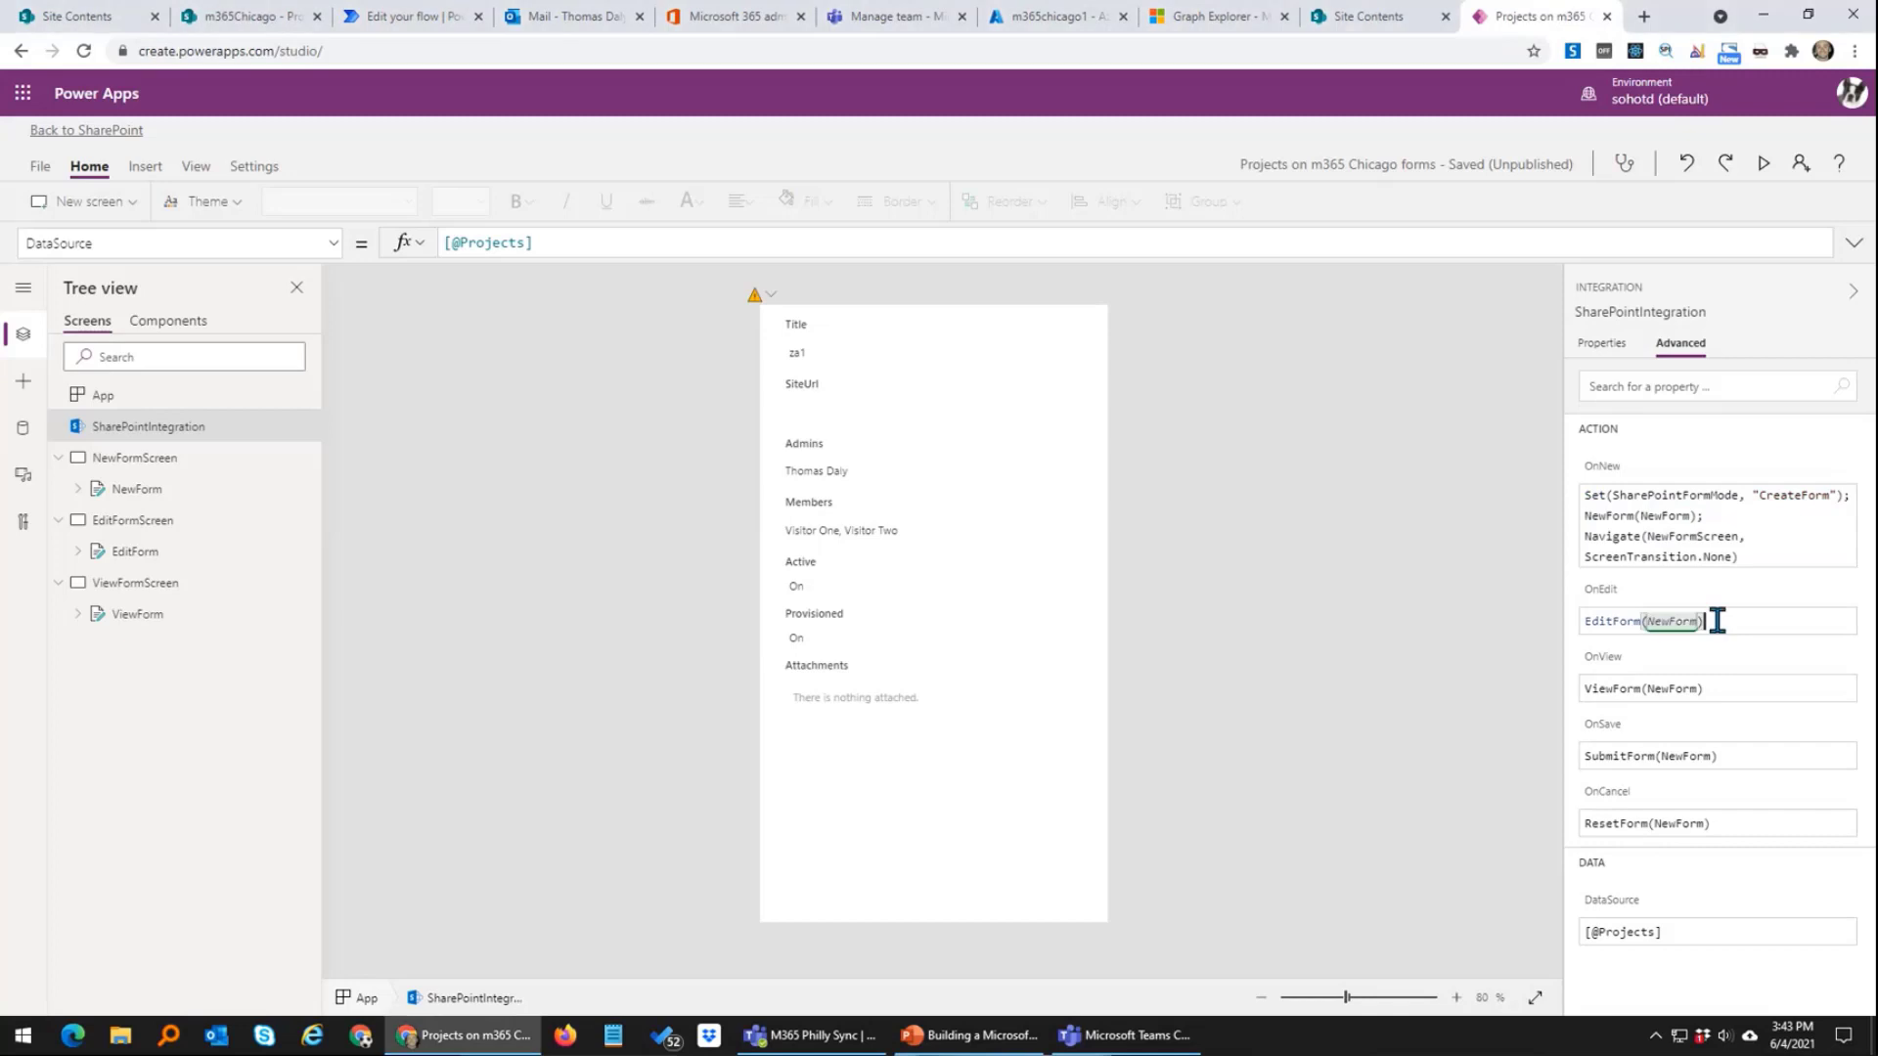
{"action": "key", "text": "ctrl+a"}
{"action": "type", "text": "Set(SharePointFormMode, \"EditForm\"); EditForm(EditForm); Navigate(EditFormScreen, ScreenTransition.None)"}
{"action": "key", "text": "Escape"}
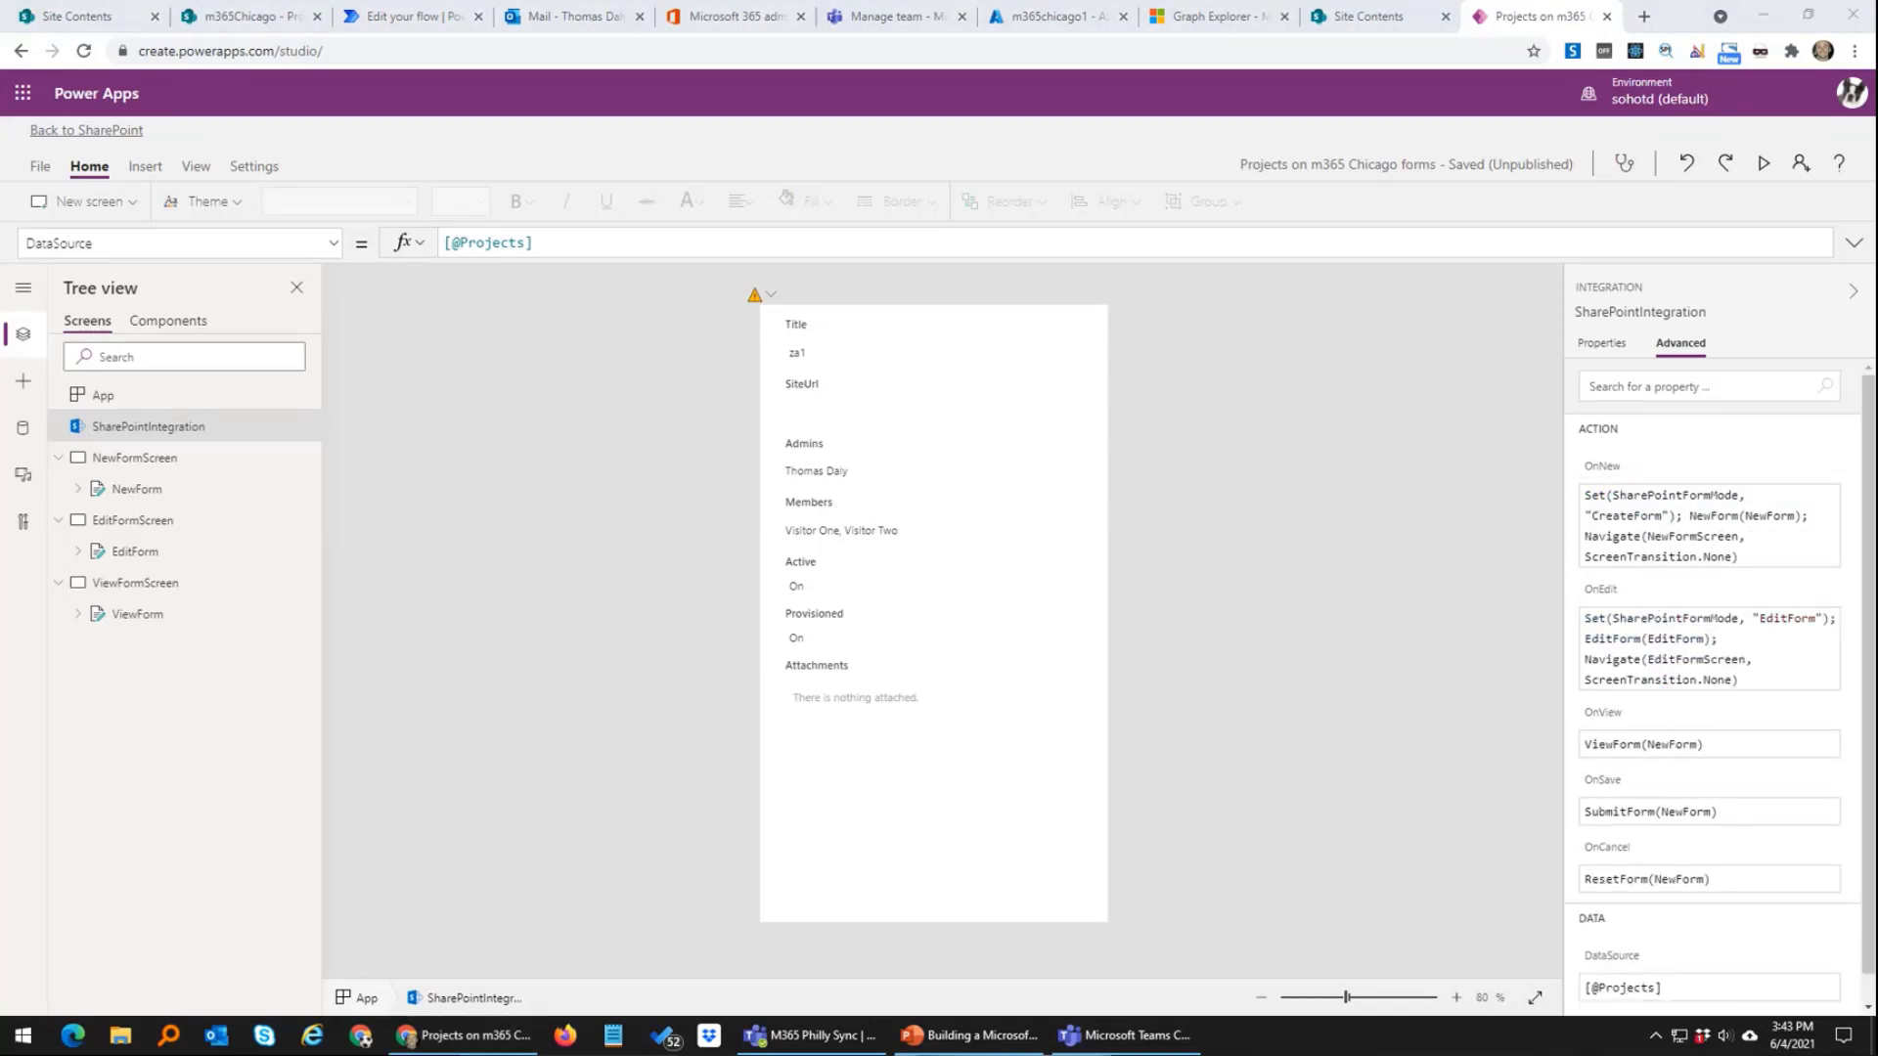
Step: Set SharePointIntegration's OnView formula to Set(SharePointFormMode, "ShowForm"); ViewForm(ViewItemForm); Navigate(ViewScreen, ScreenTransition.None)
{"action": "left_click", "coordinate": [1706, 744]}
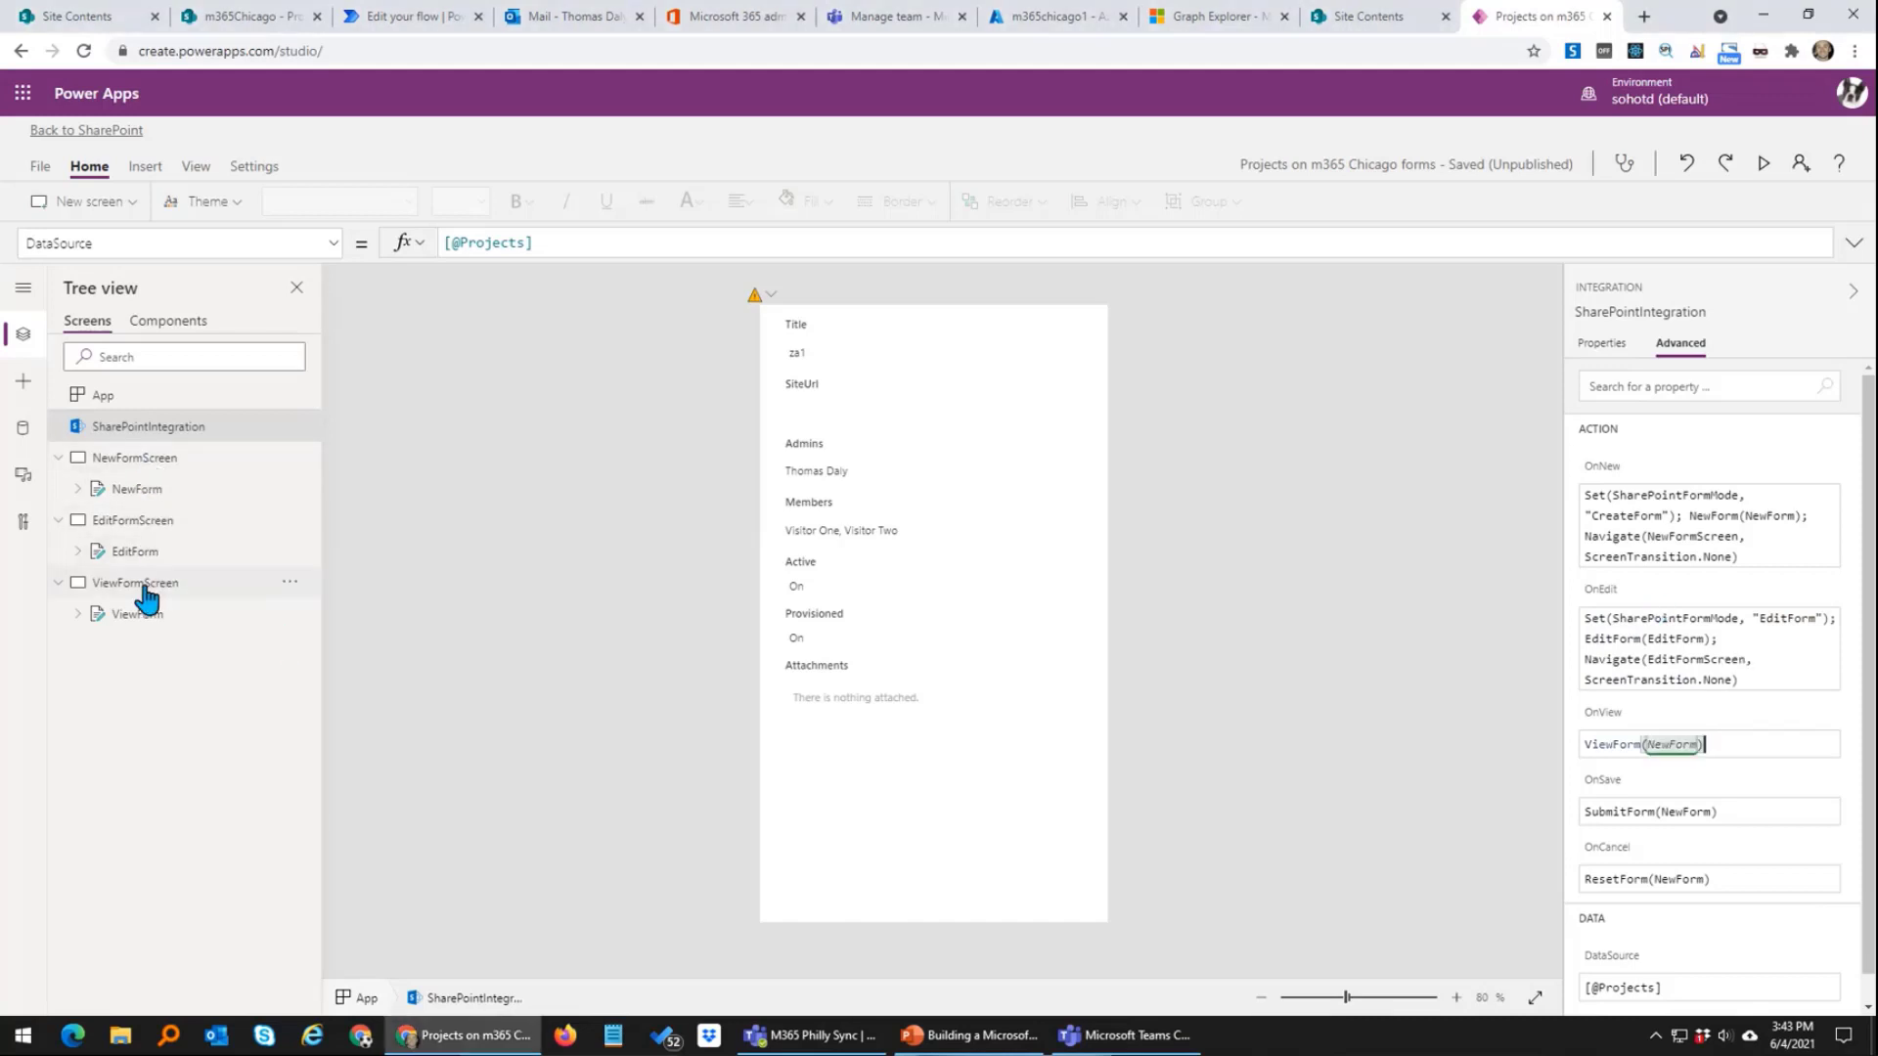
{"action": "left_click", "coordinate": [1727, 760]}
{"action": "key", "text": "ctrl+a"}
{"action": "type", "text": "Set(SharePointFormMode, \"ShowForm\"); ViewForm(ViewItemForm); Navigate(ViewScreen, ScreenTransition.None)"}
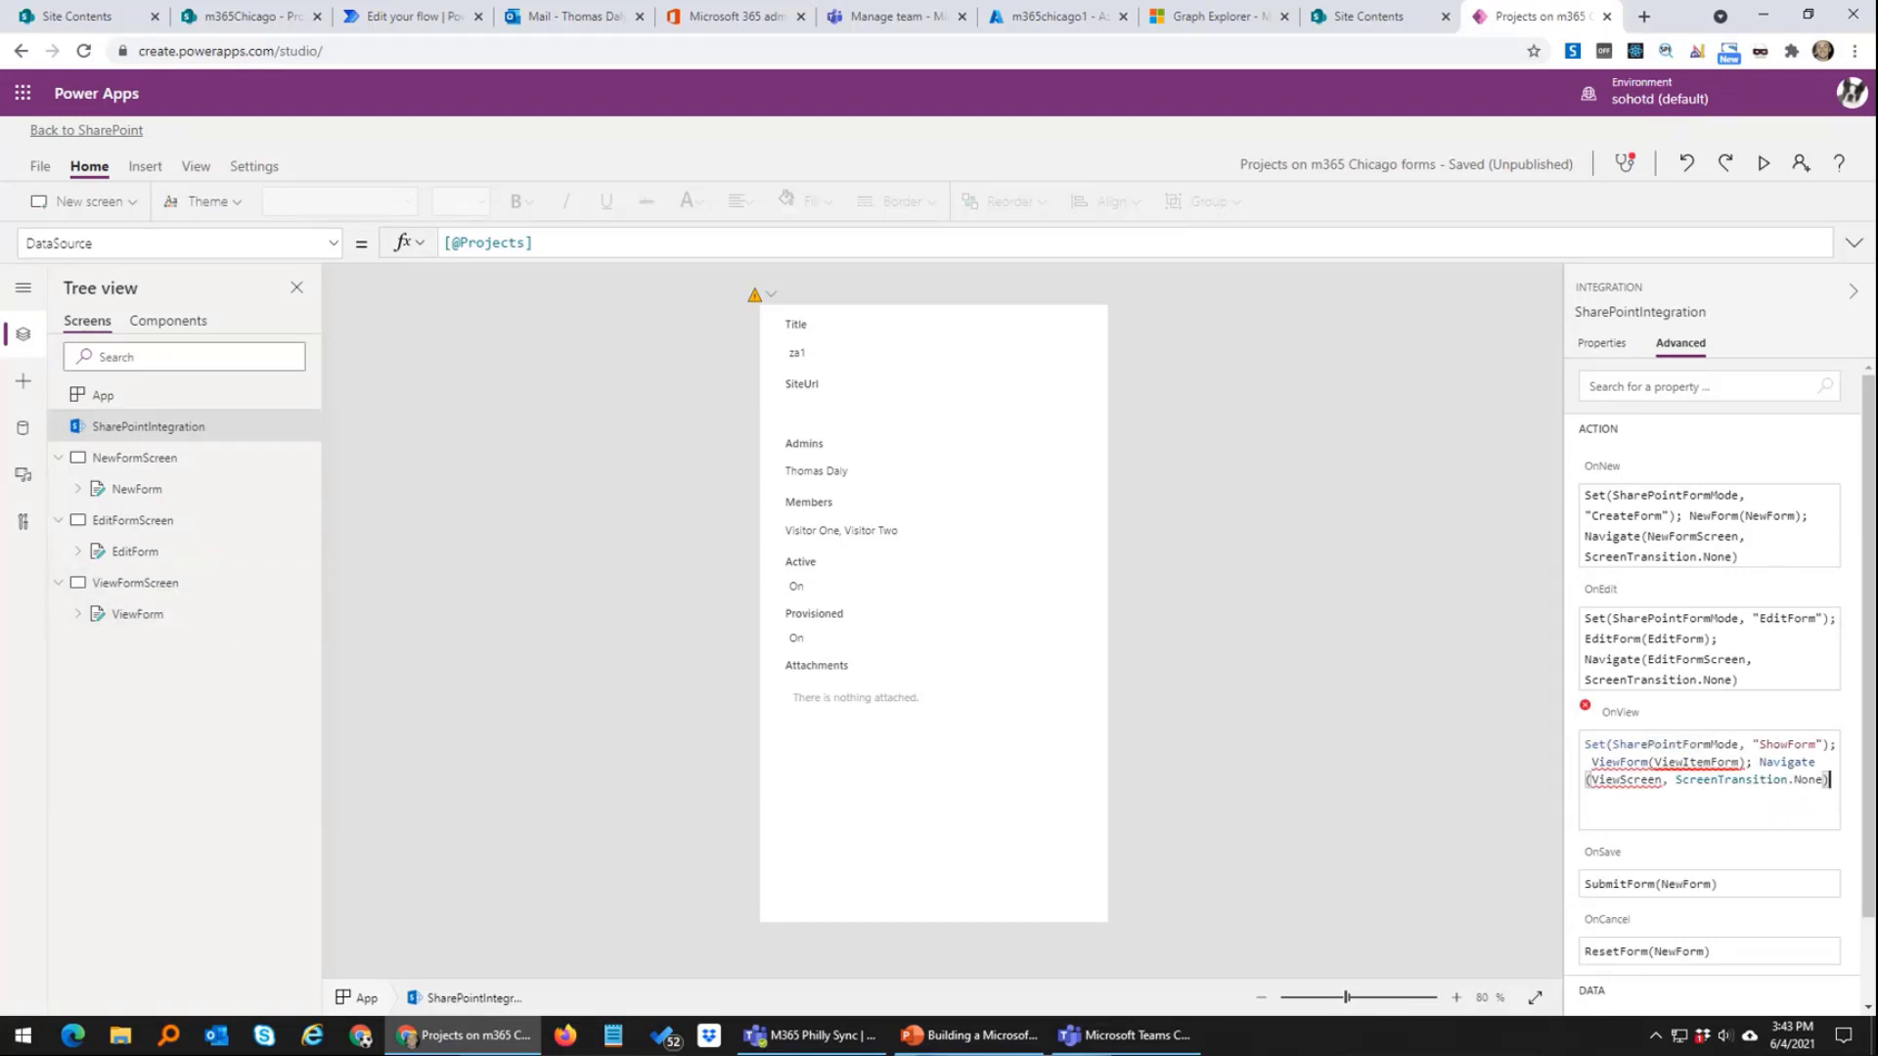
Step: Change the form name inside the ViewForm call of the OnView formula to ViewForm
{"action": "left_click", "coordinate": [1685, 761]}
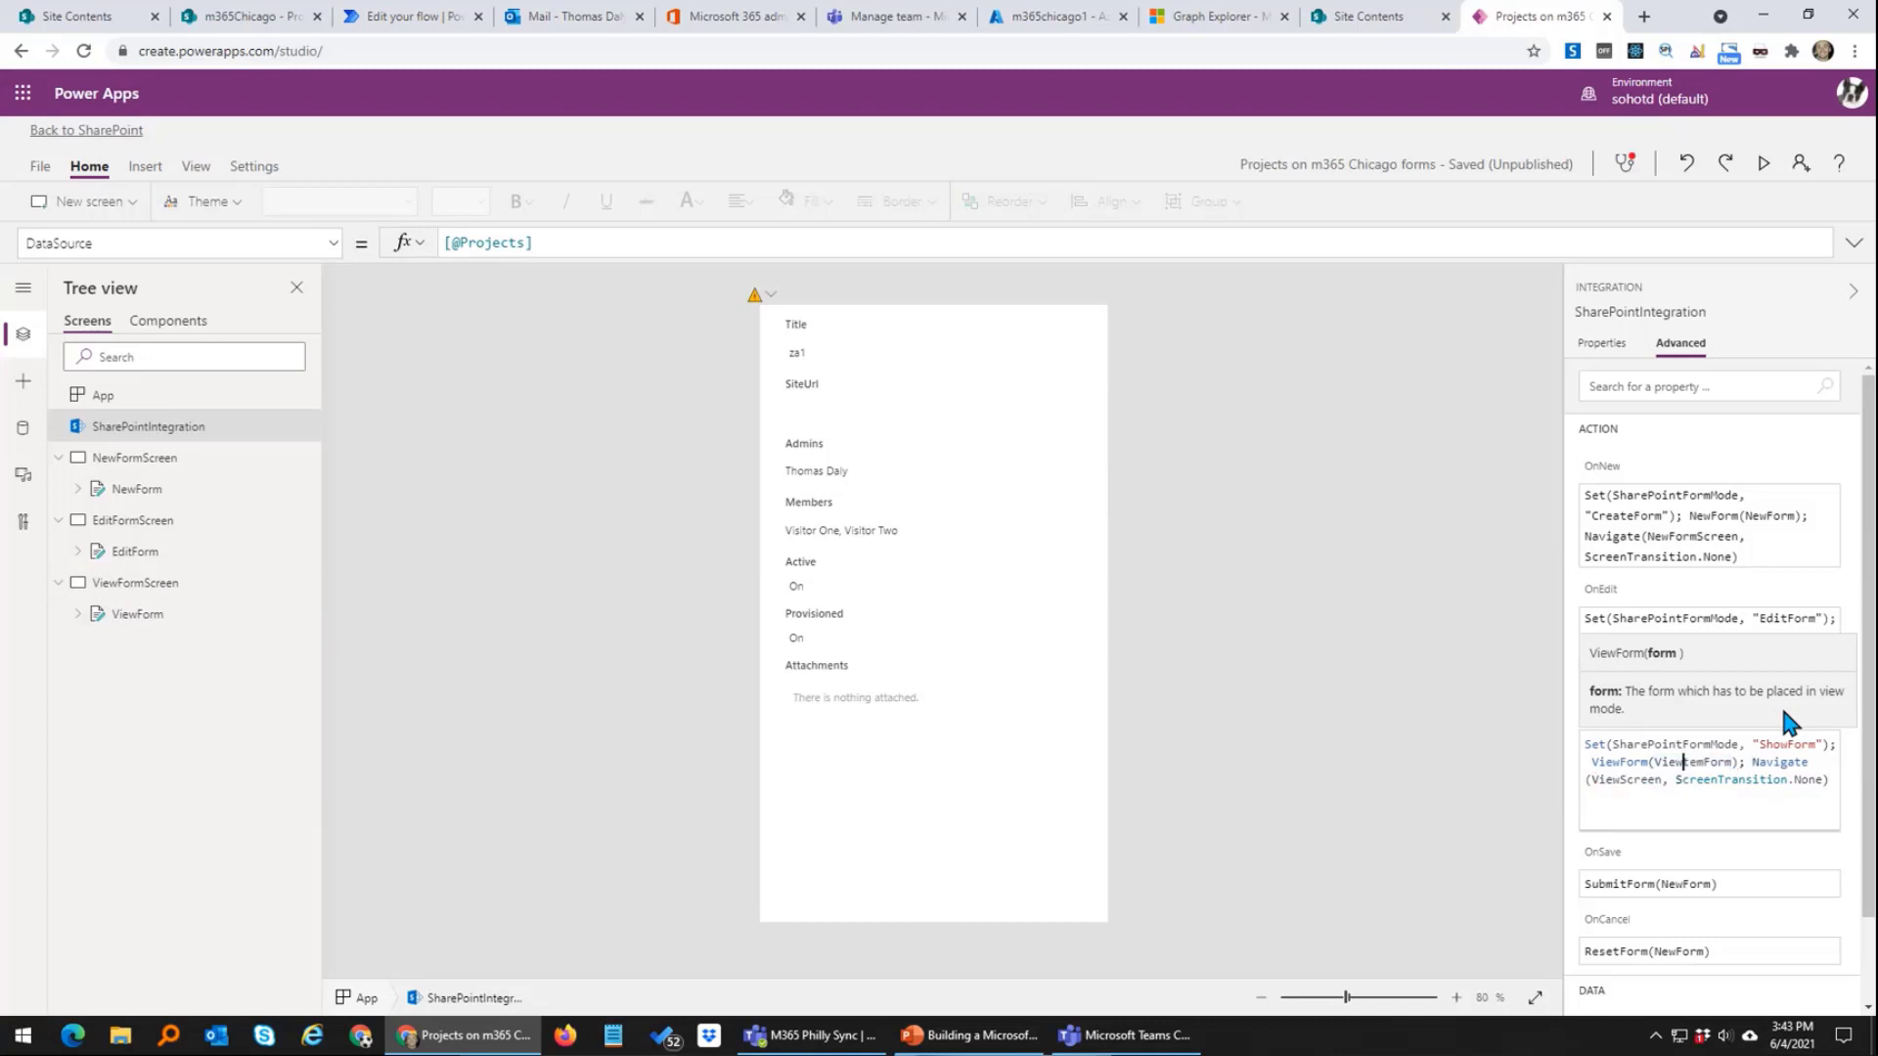
{"action": "key", "text": "BackSpace"}
{"action": "key", "text": "BackSpace"}
{"action": "key", "text": "BackSpace"}
{"action": "key", "text": "BackSpace"}
{"action": "key", "text": "Escape"}
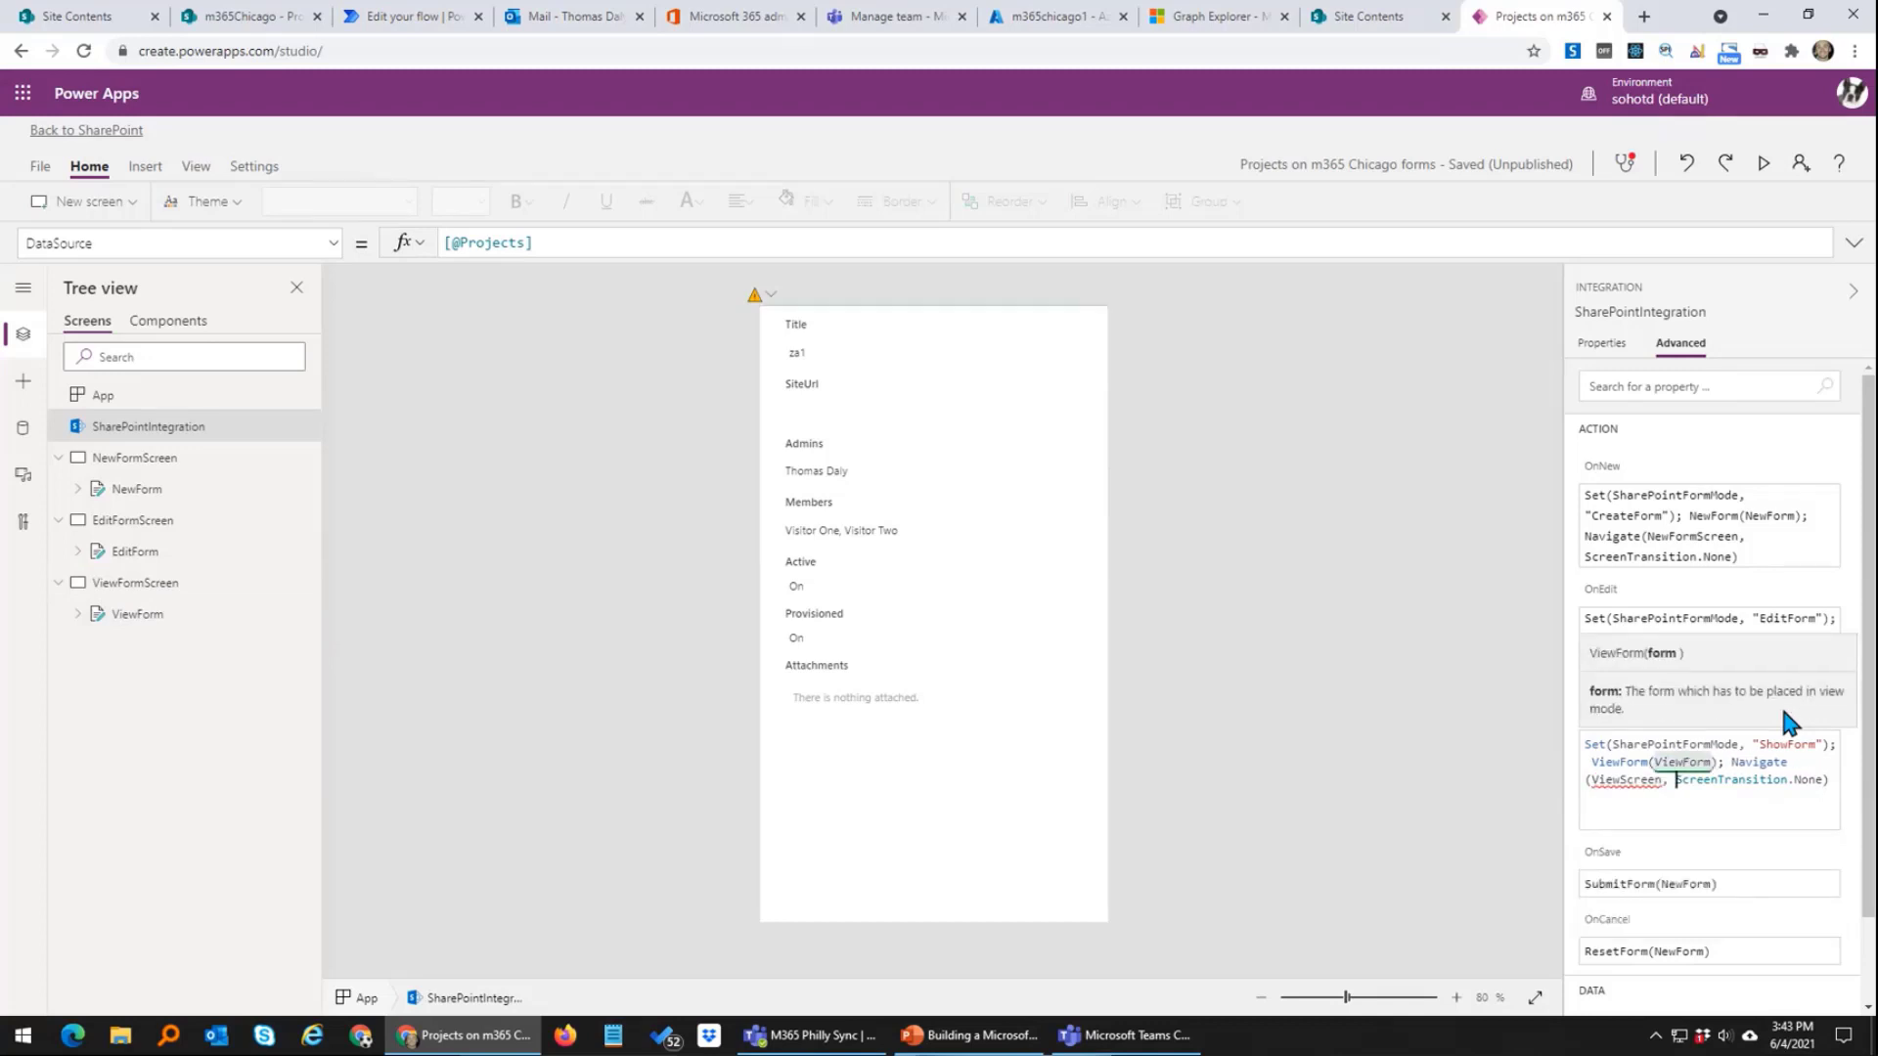
Step: Change the OnView formula's ViewForm argument to ViewFormScreen and its Navigate target to ViewForm
{"action": "type", "text": "Screen"}
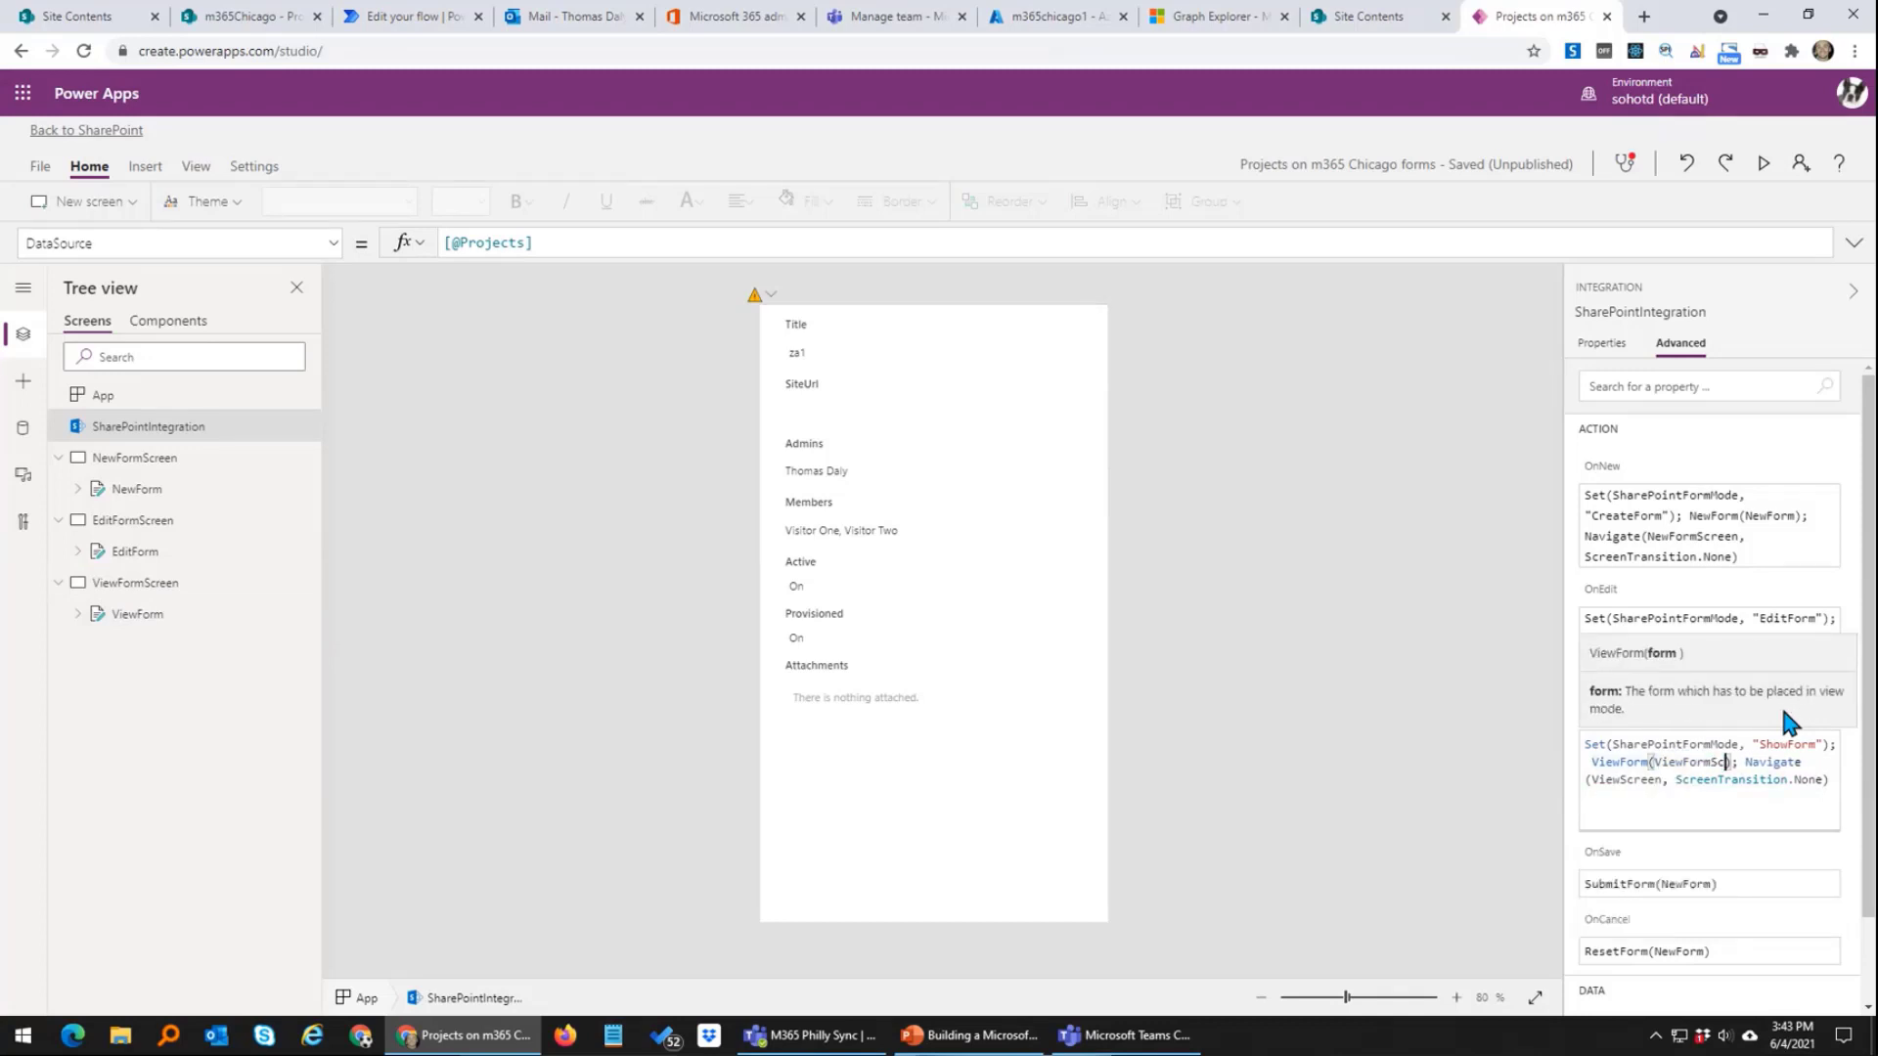
{"action": "left_click", "coordinate": [1667, 779]}
{"action": "key", "text": "BackSpace"}
{"action": "key", "text": "BackSpace"}
{"action": "key", "text": "BackSpace"}
{"action": "key", "text": "BackSpace"}
{"action": "key", "text": "BackSpace"}
{"action": "key", "text": "BackSpace"}
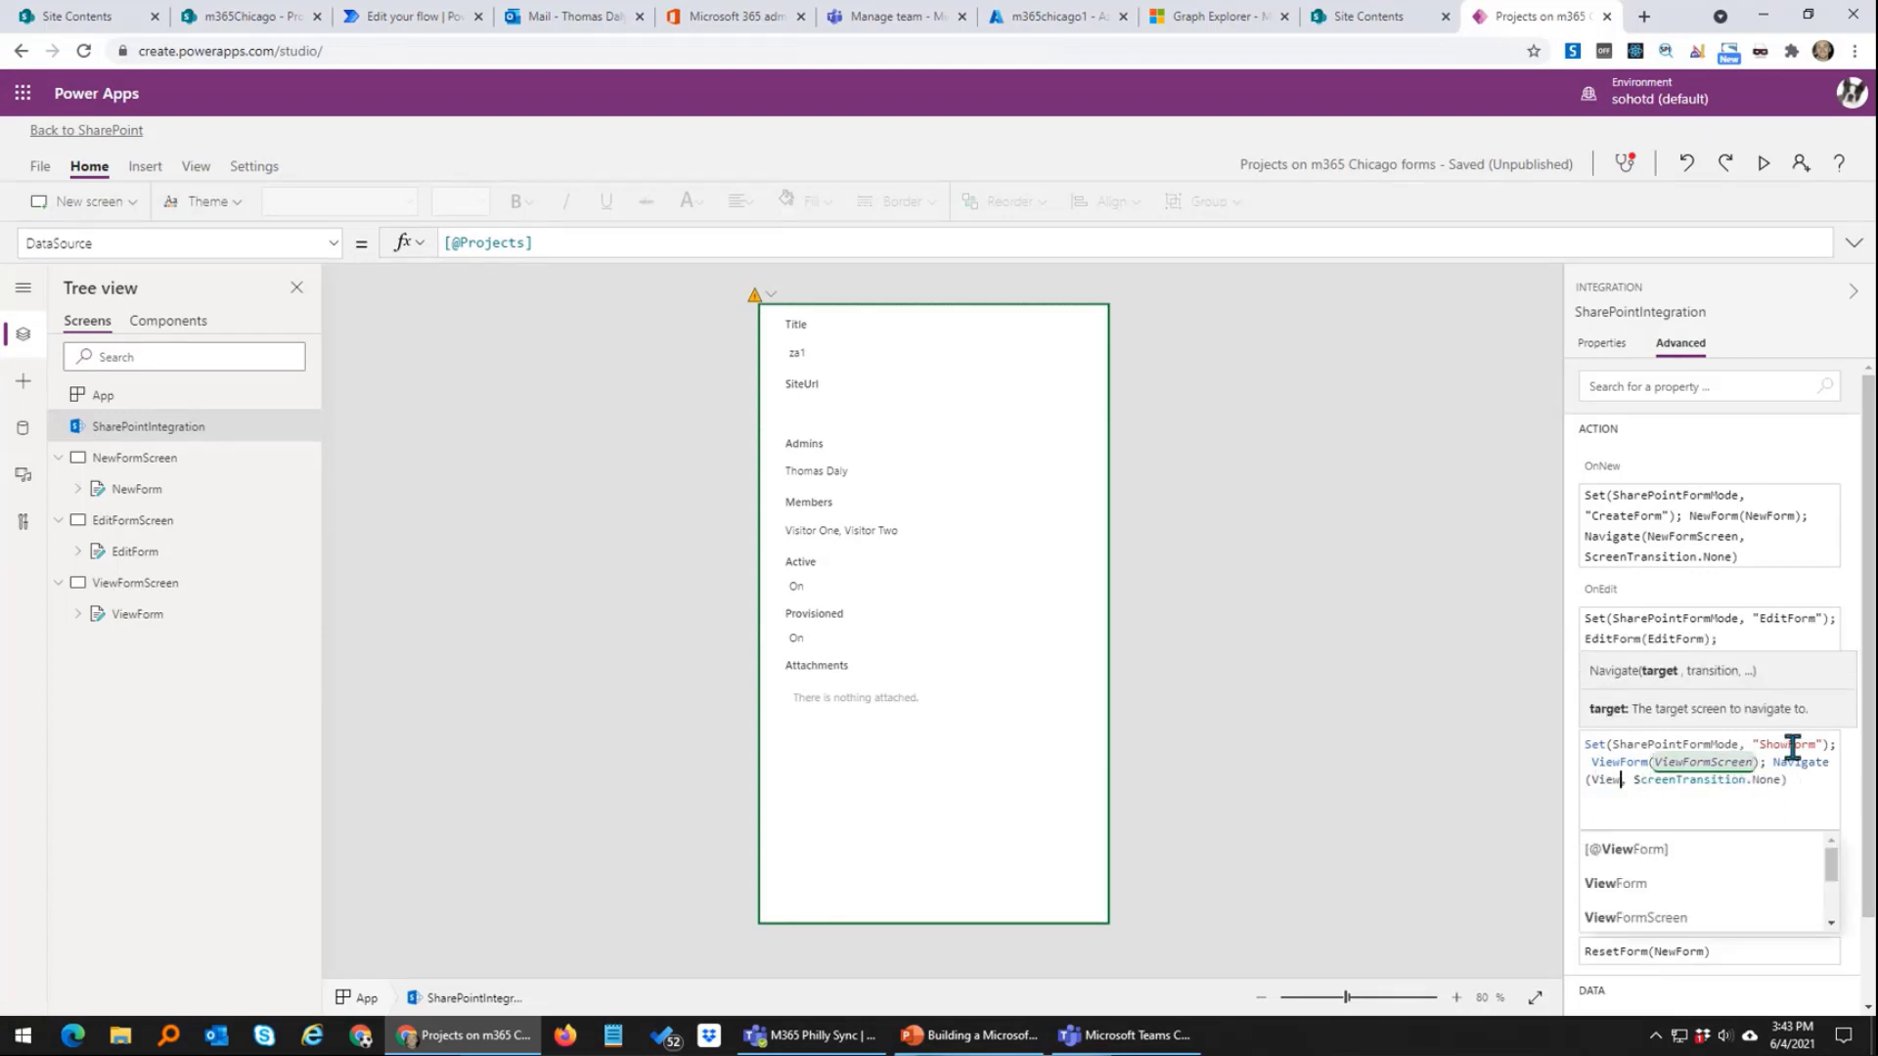
{"action": "type", "text": "Form"}
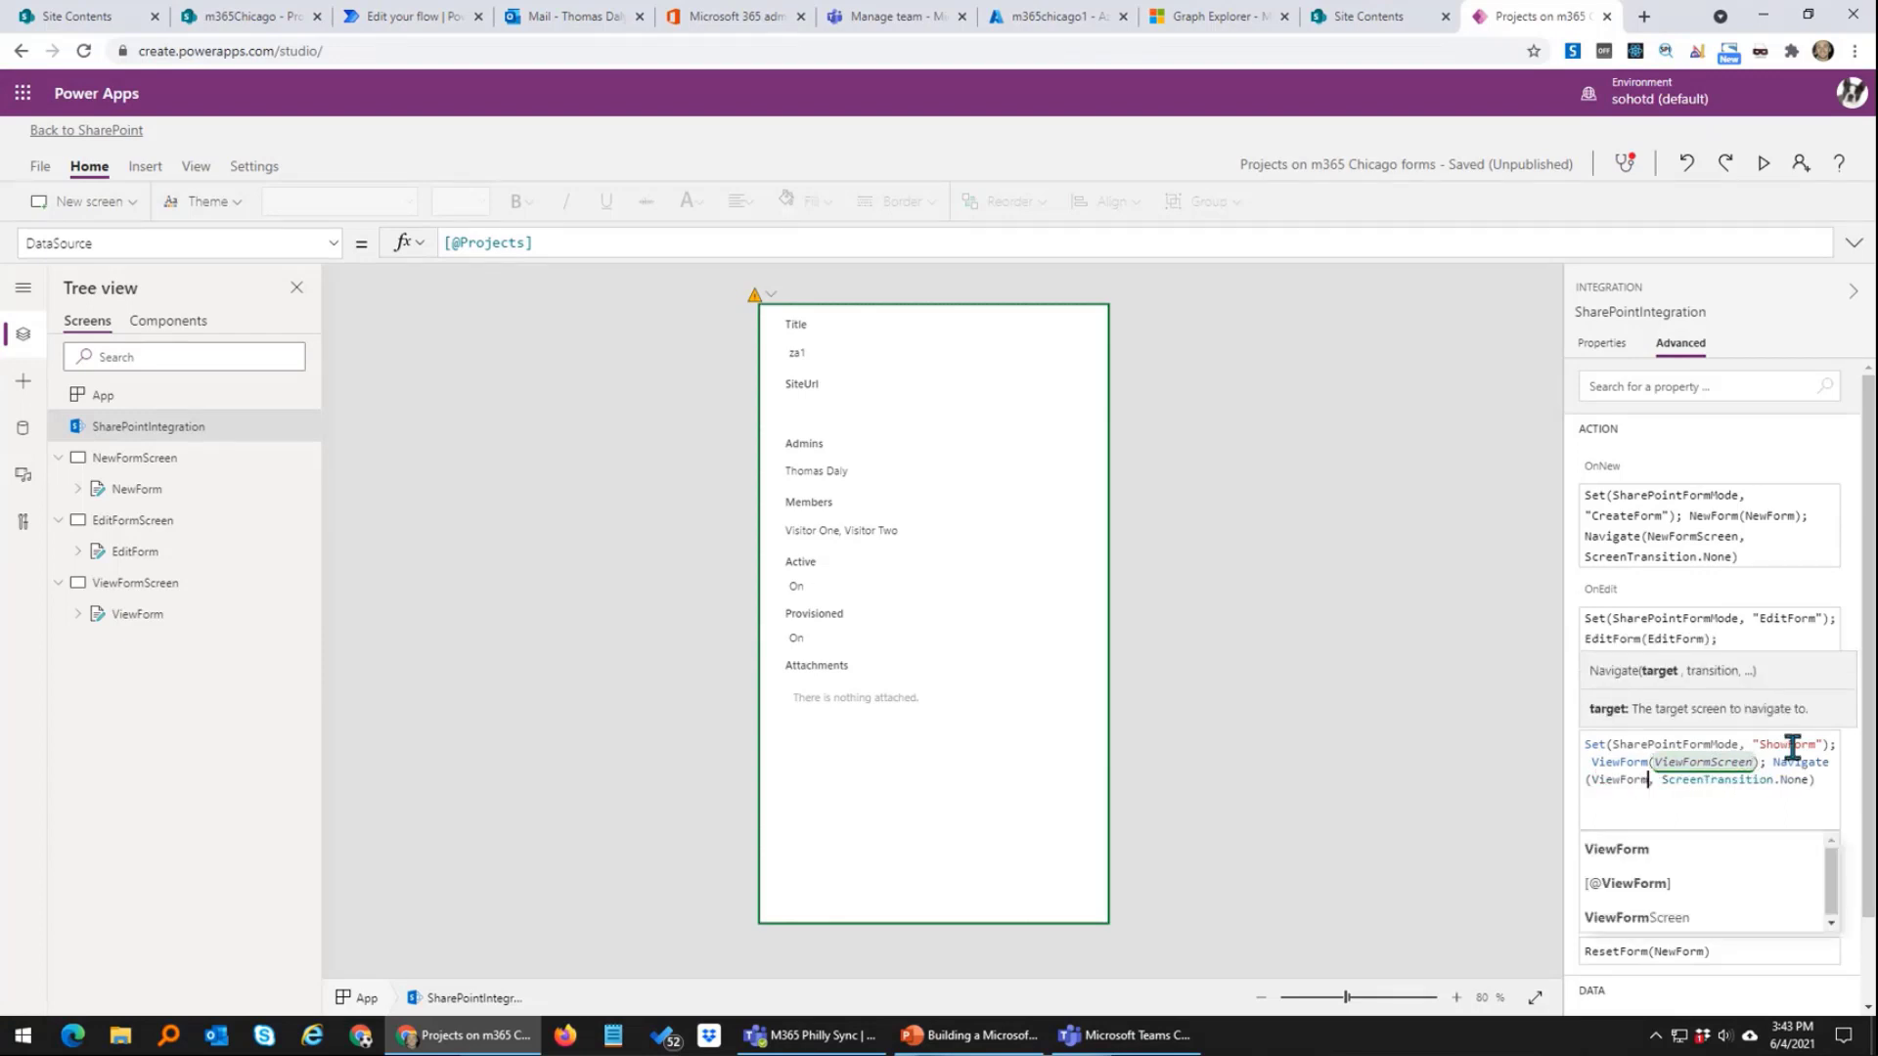
{"action": "left_click", "coordinate": [1563, 742]}
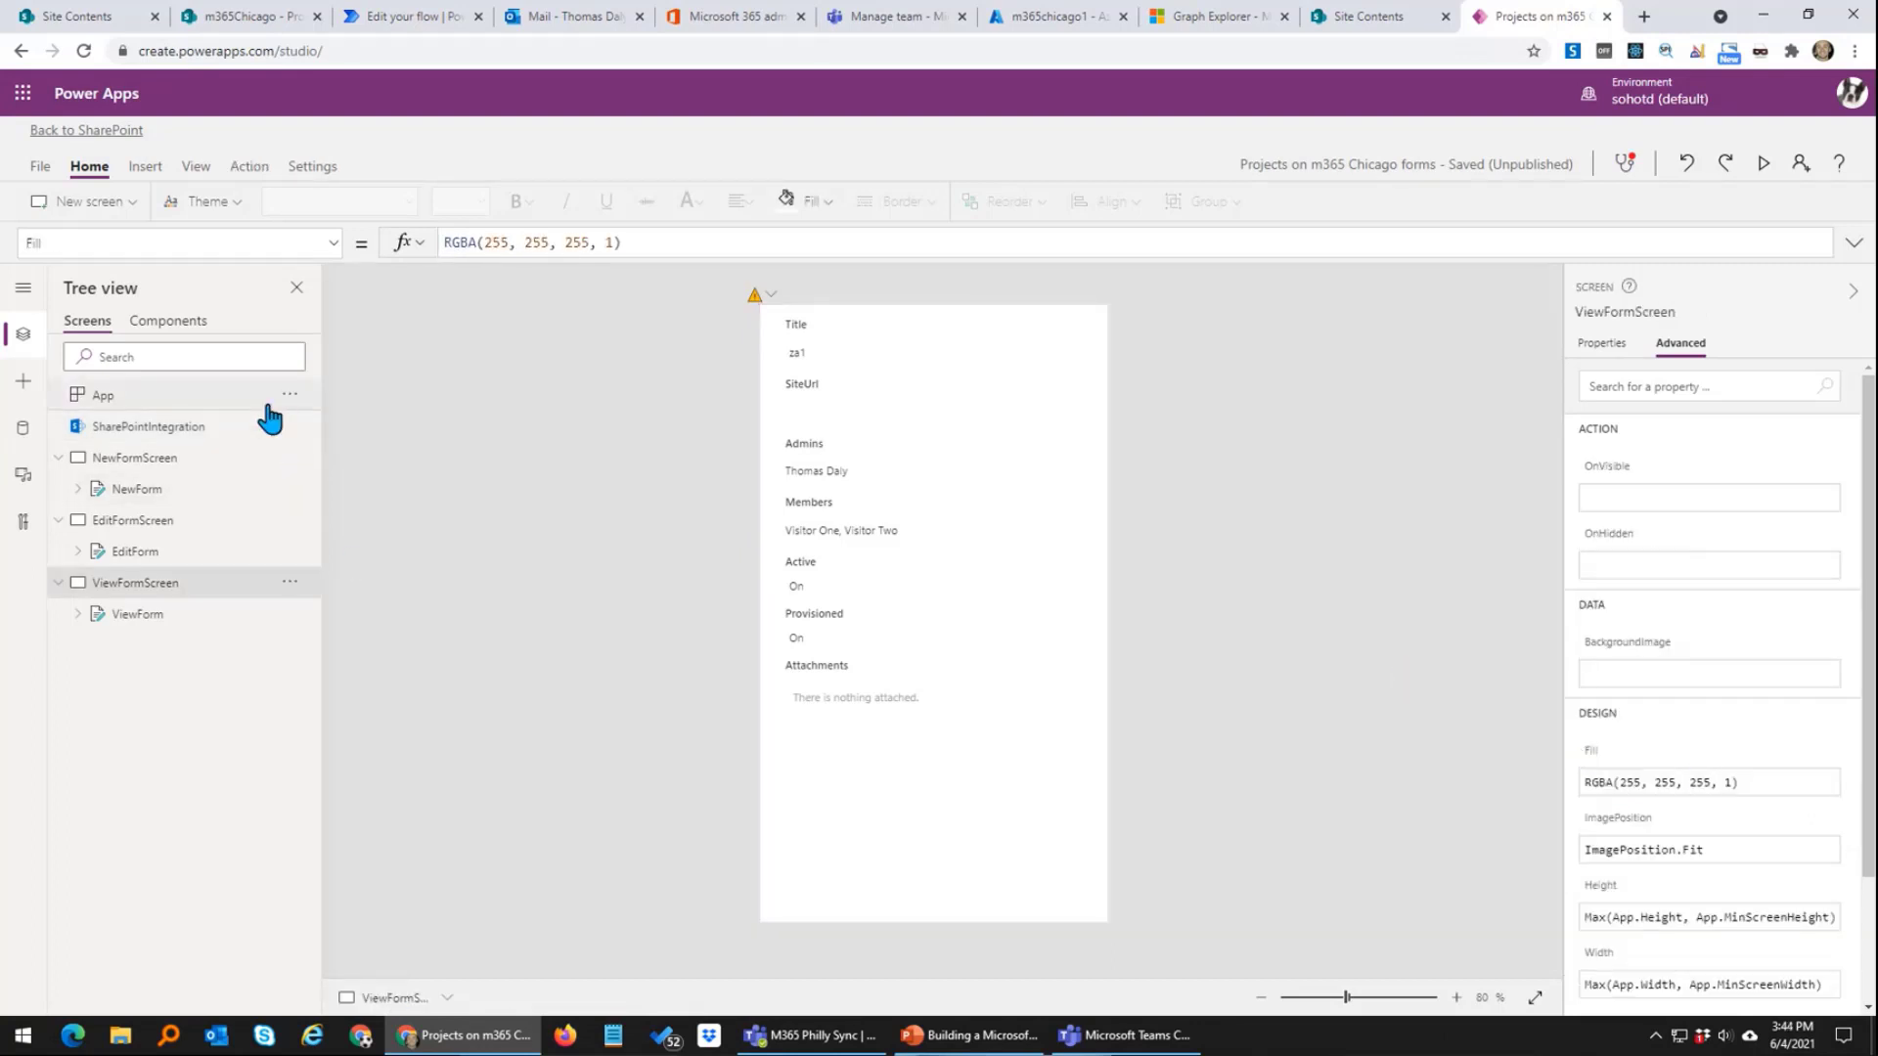
{"action": "left_click", "coordinate": [218, 424]}
{"action": "left_click", "coordinate": [1719, 761]}
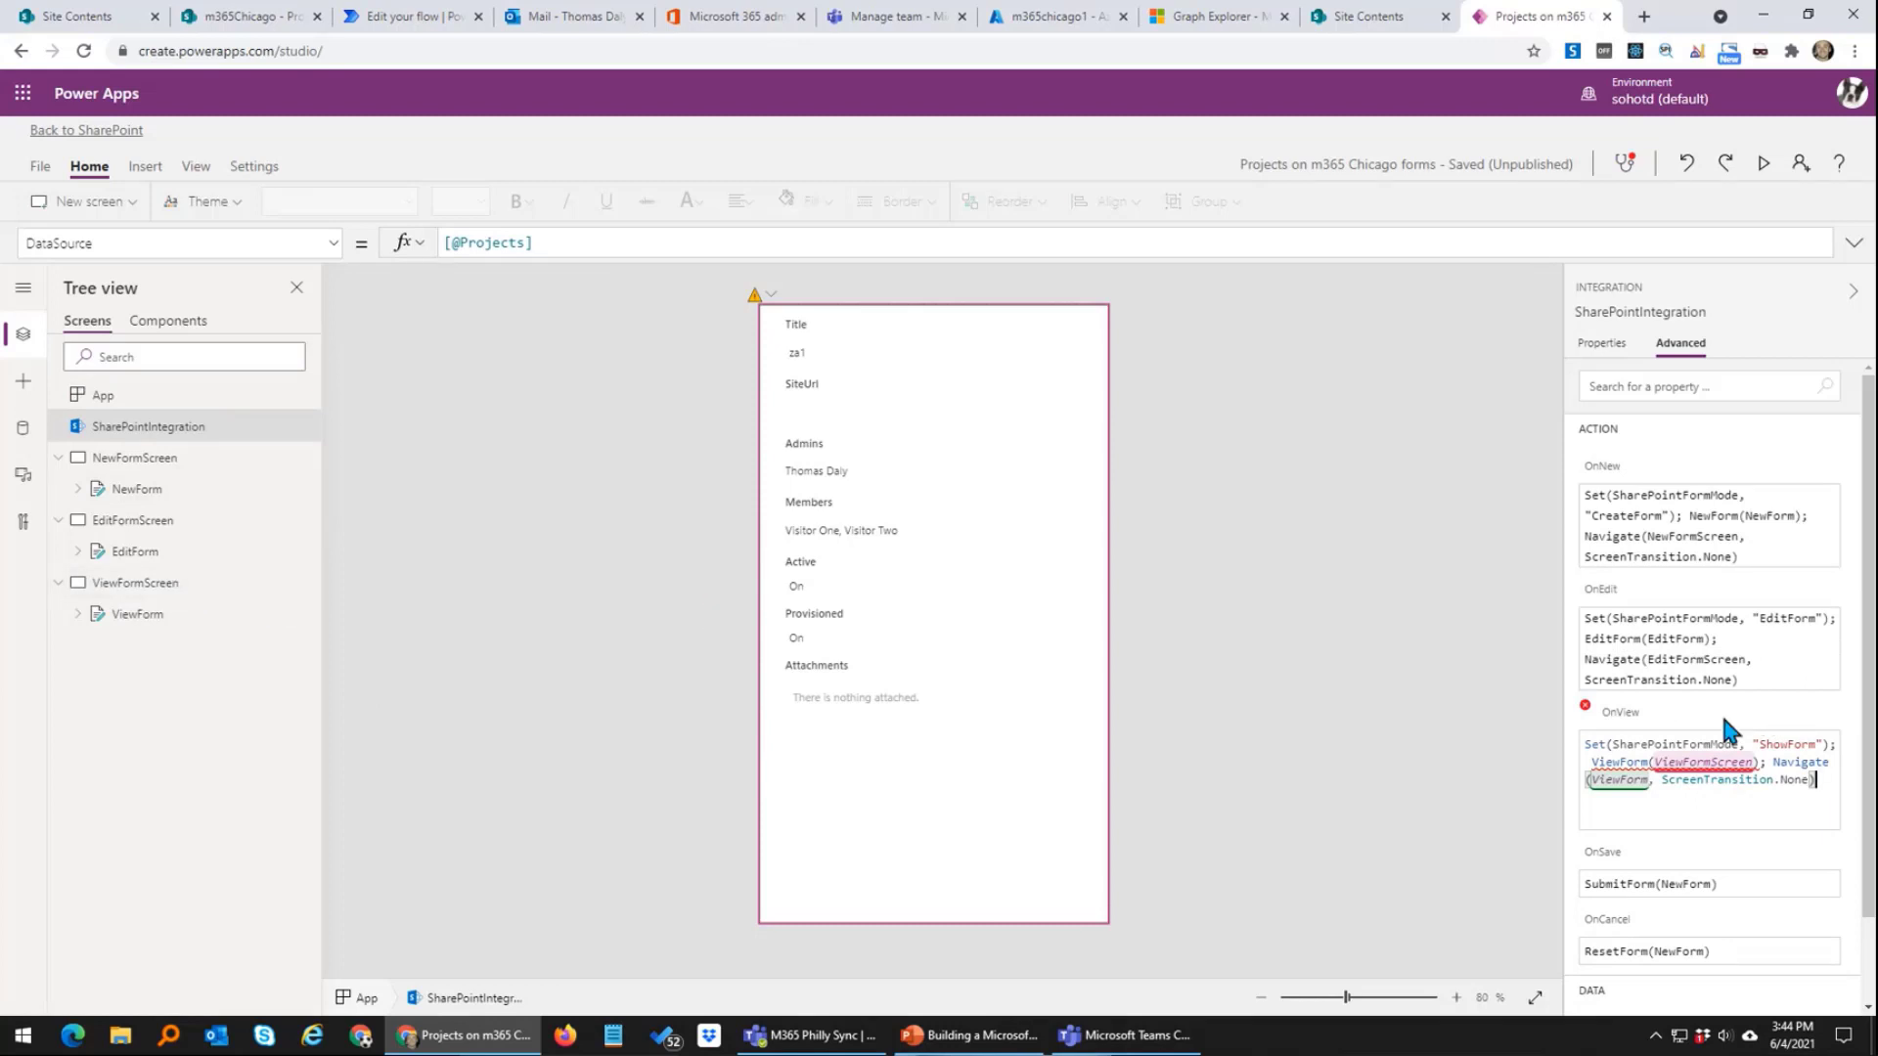
{"action": "double_click", "coordinate": [1719, 762]}
{"action": "left_click", "coordinate": [1473, 487]}
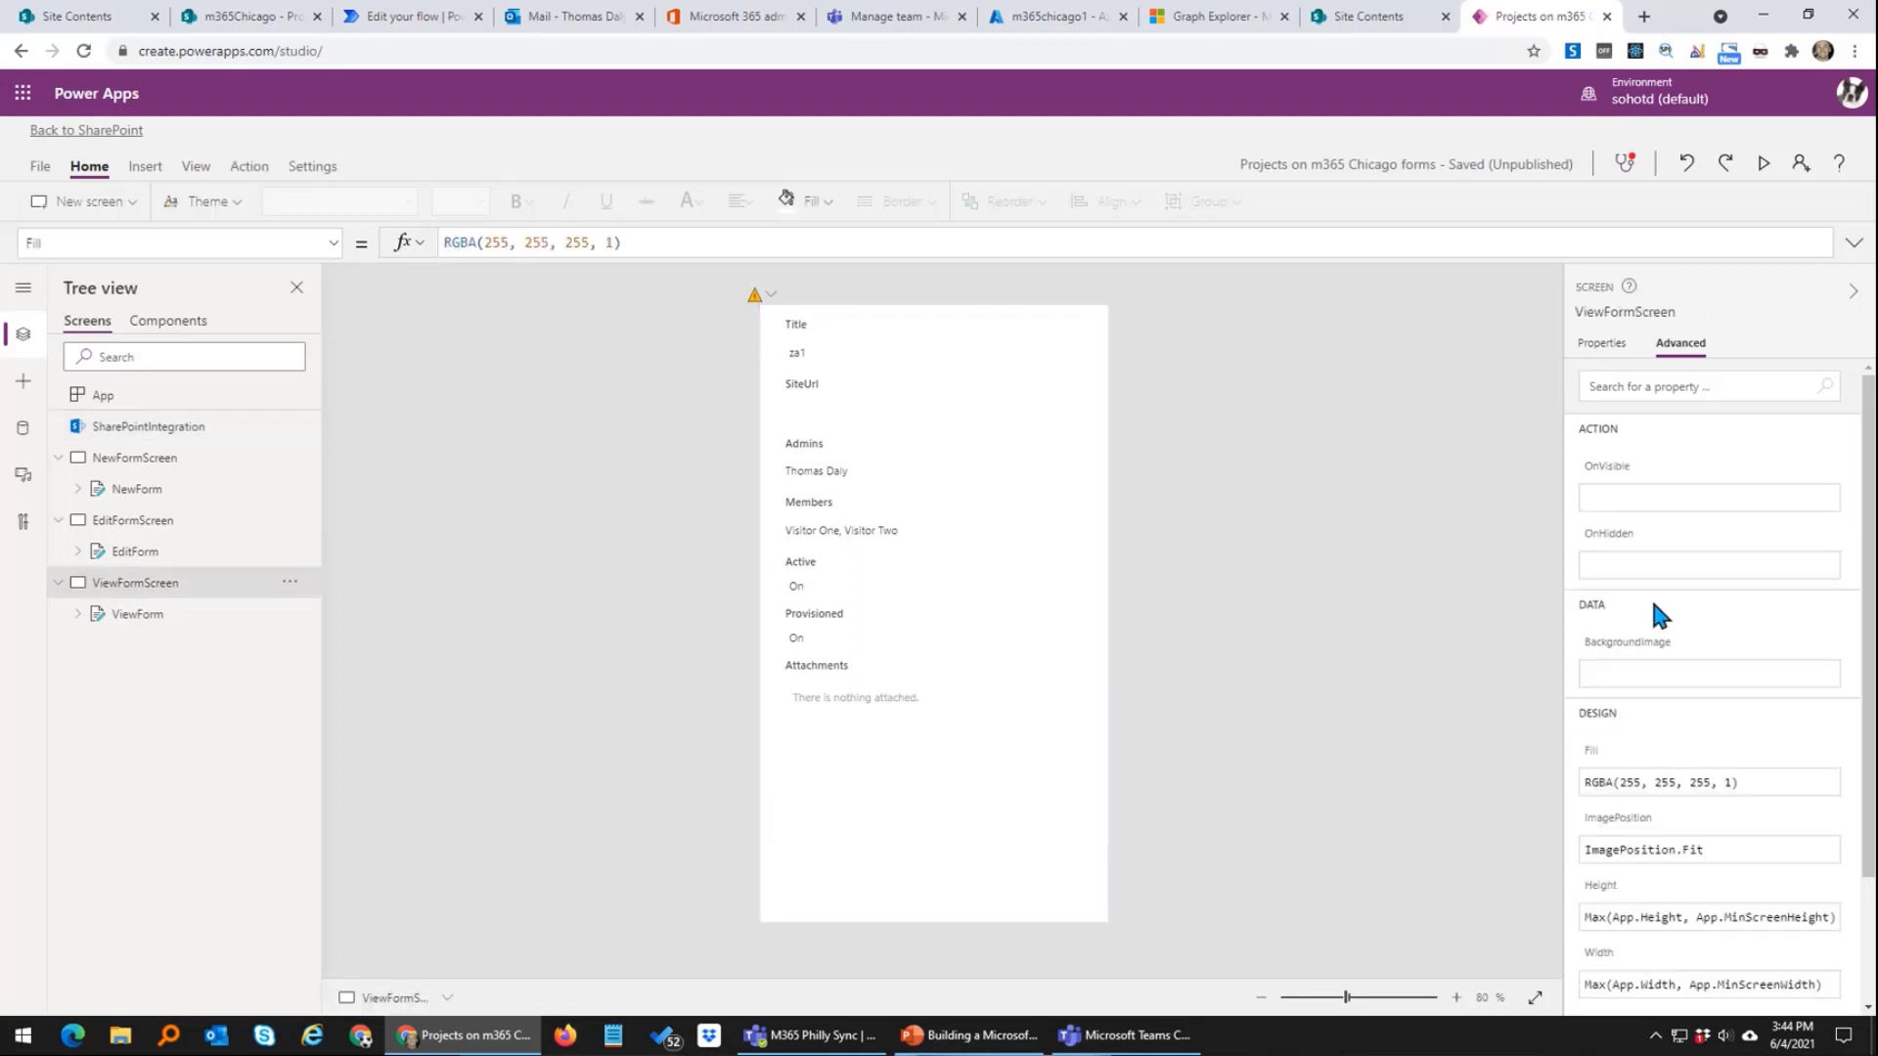
Step: Correct the ViewForm argument in SharePointIntegration's OnView formula from the screen name to the form name ViewForm
{"action": "left_click", "coordinate": [225, 430]}
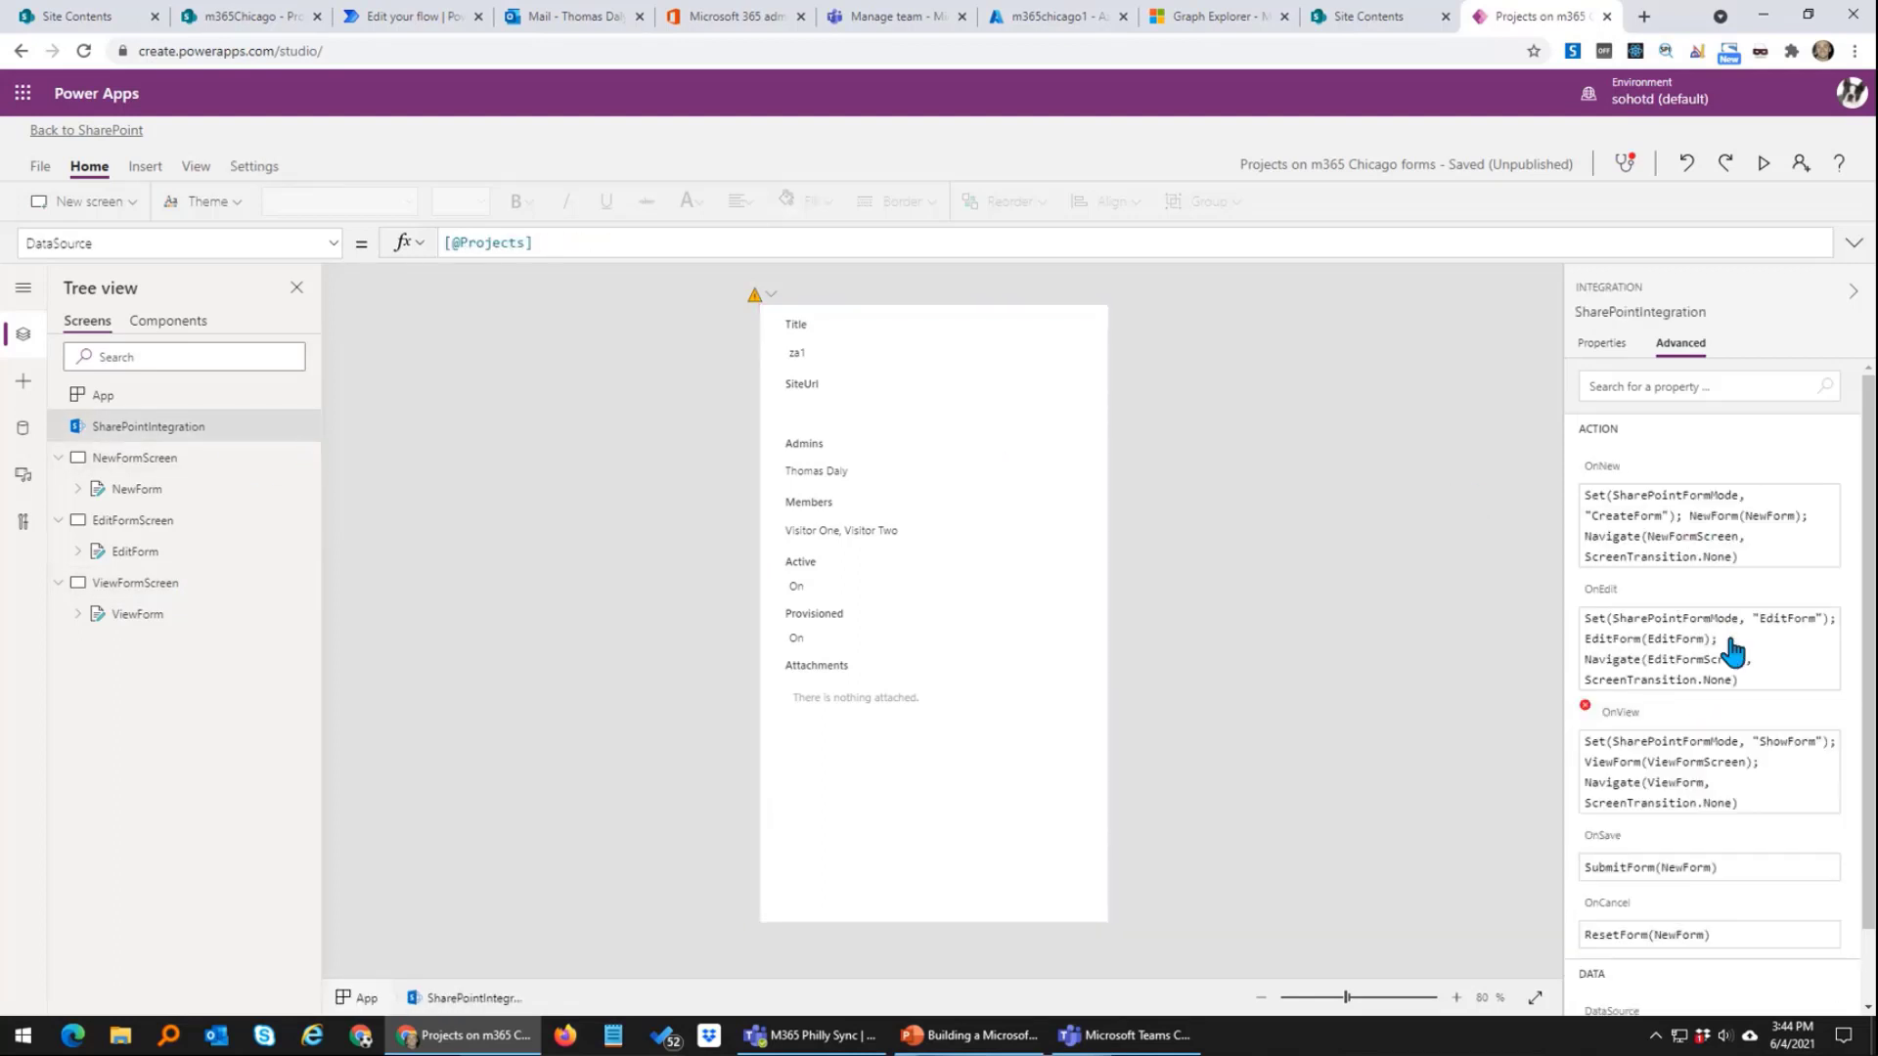
{"action": "left_click", "coordinate": [1692, 802]}
{"action": "left_click", "coordinate": [1756, 763]}
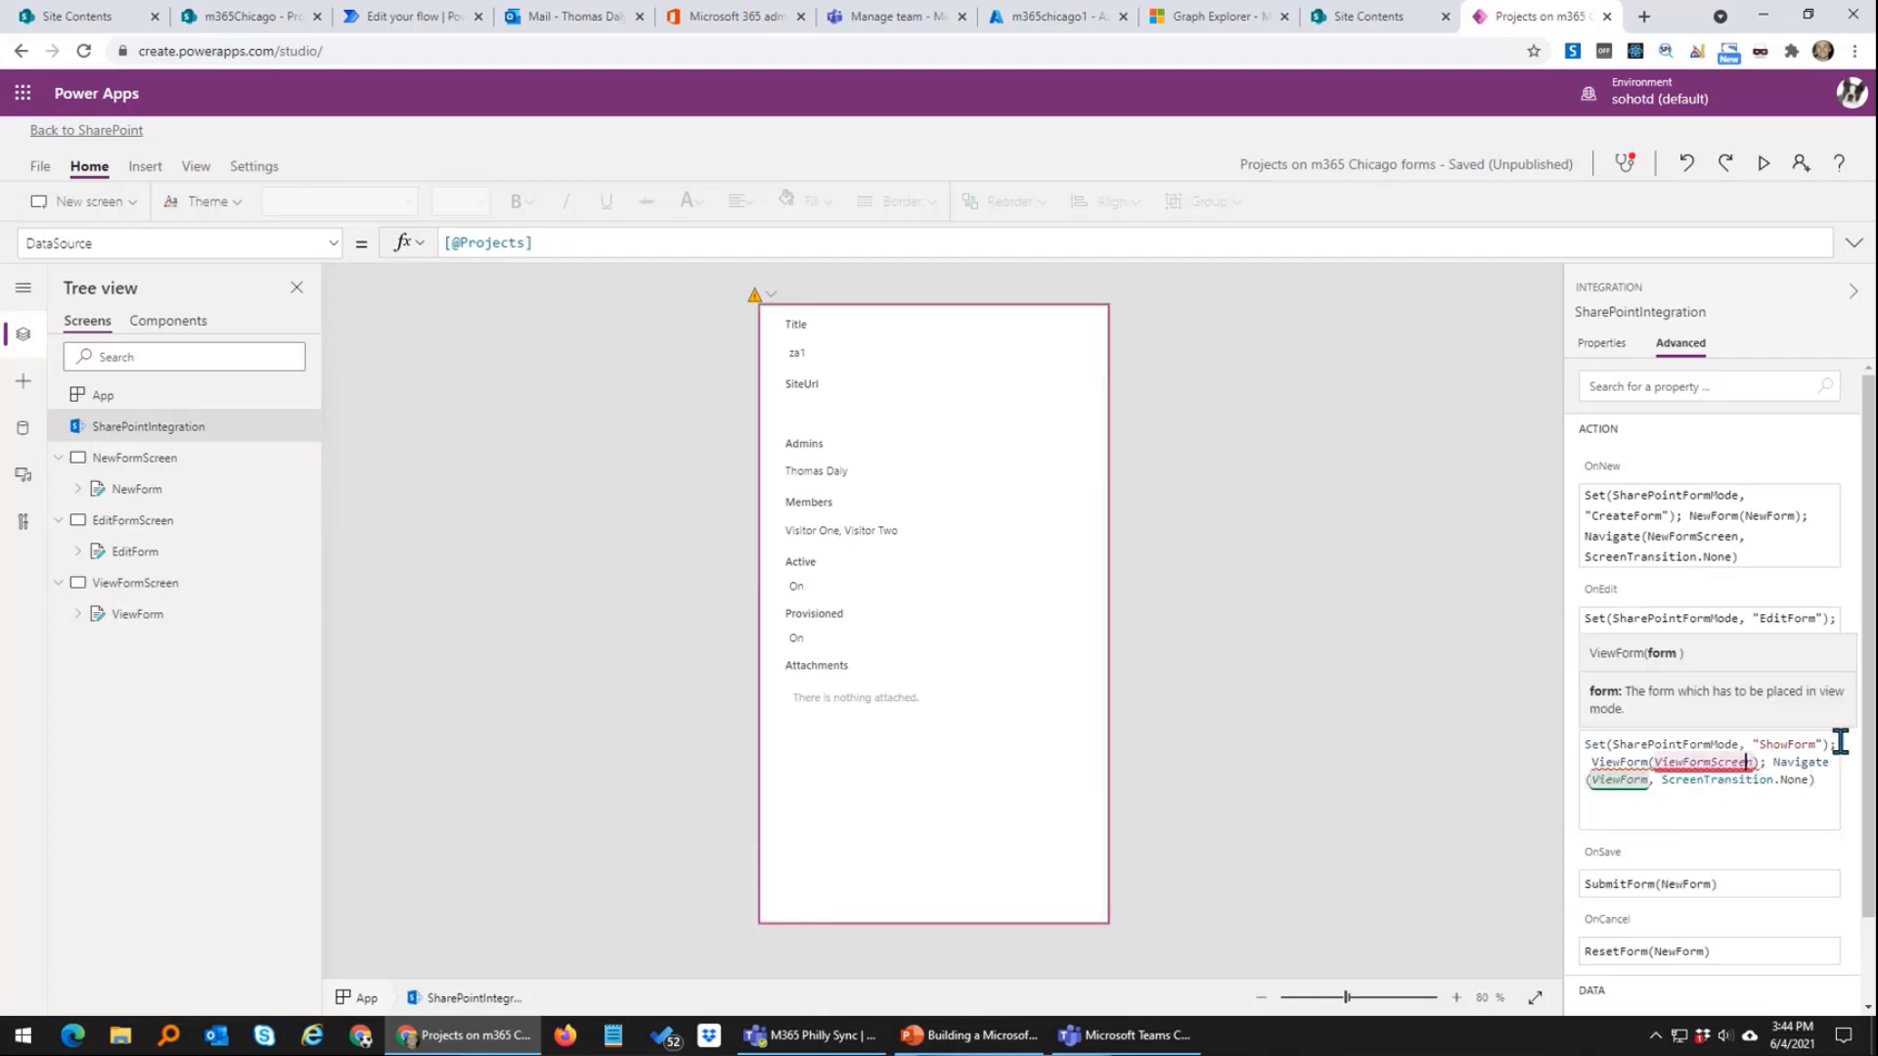
{"action": "key", "text": "BackSpace"}
{"action": "key", "text": "BackSpace"}
{"action": "key", "text": "BackSpace"}
{"action": "key", "text": "BackSpace"}
{"action": "key", "text": "BackSpace"}
{"action": "key", "text": "BackSpace"}
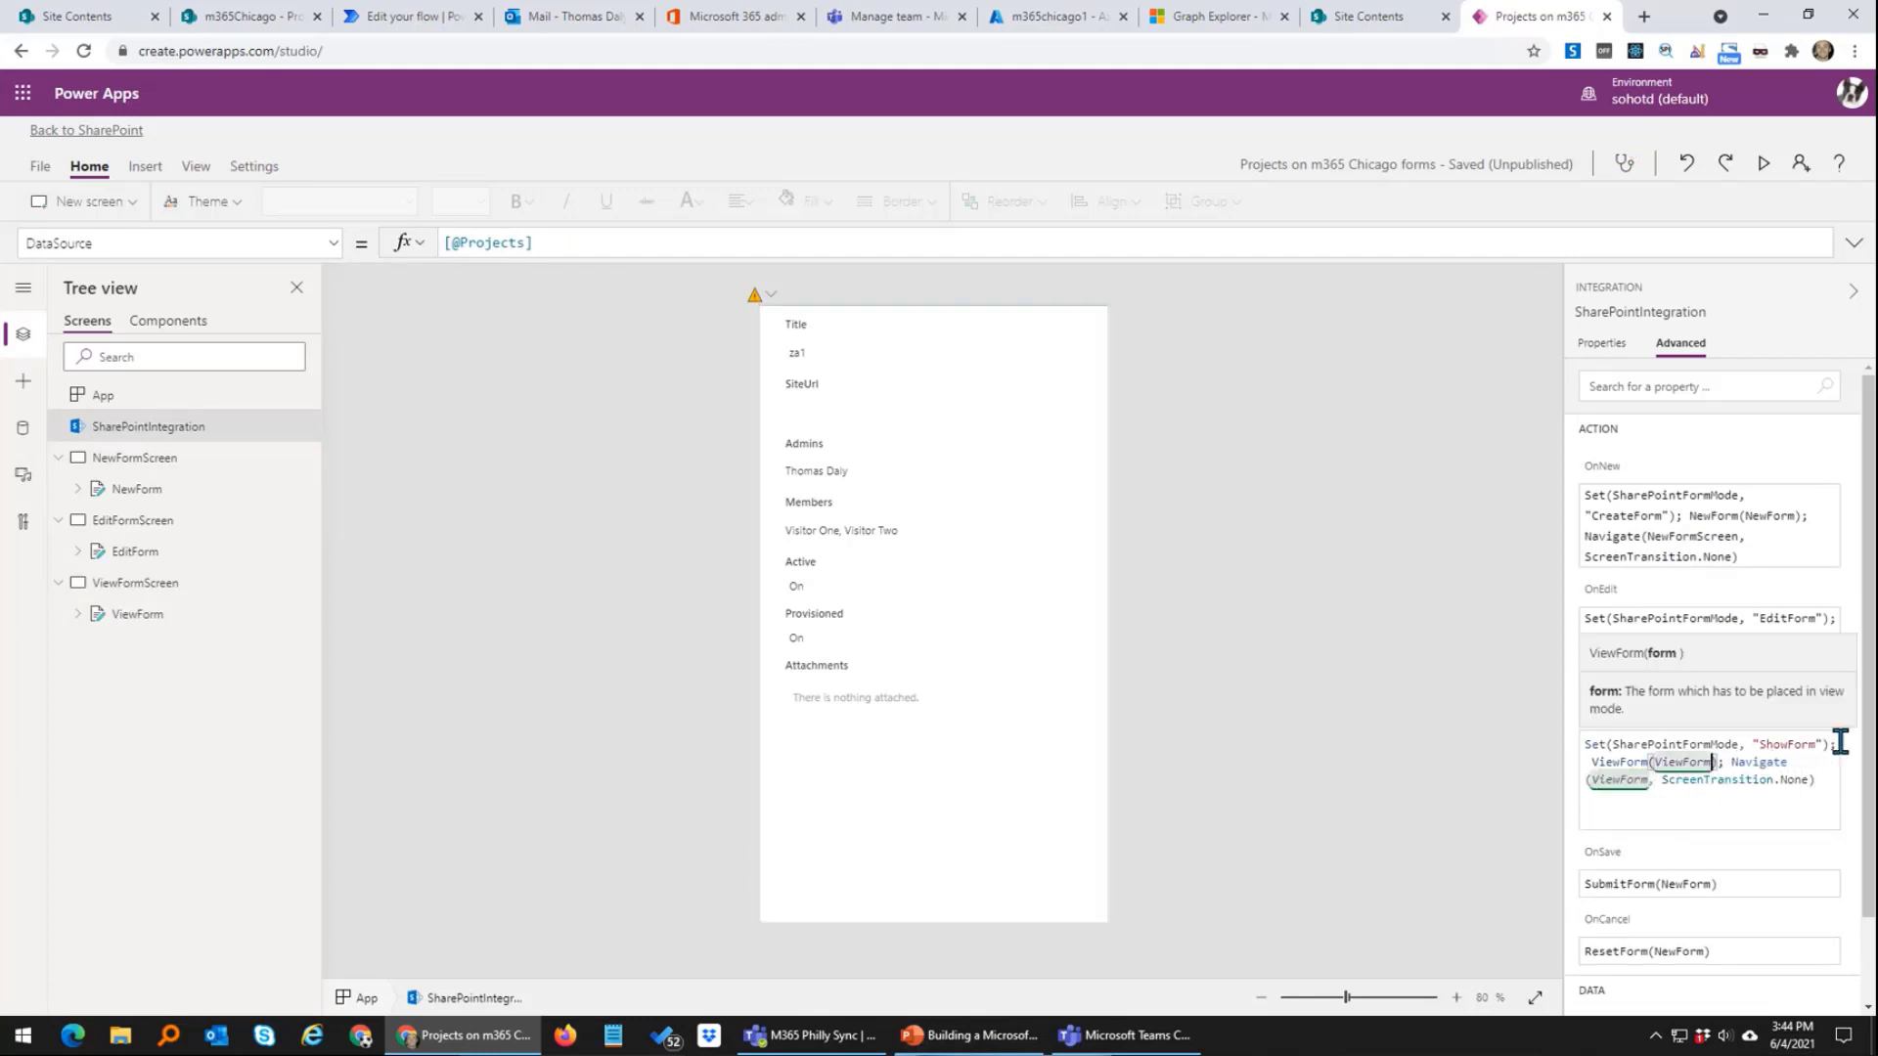
Step: Set the Navigate target in the OnView formula to ViewFormScreen and reselect SharePointIntegration
{"action": "key", "text": "Left"}
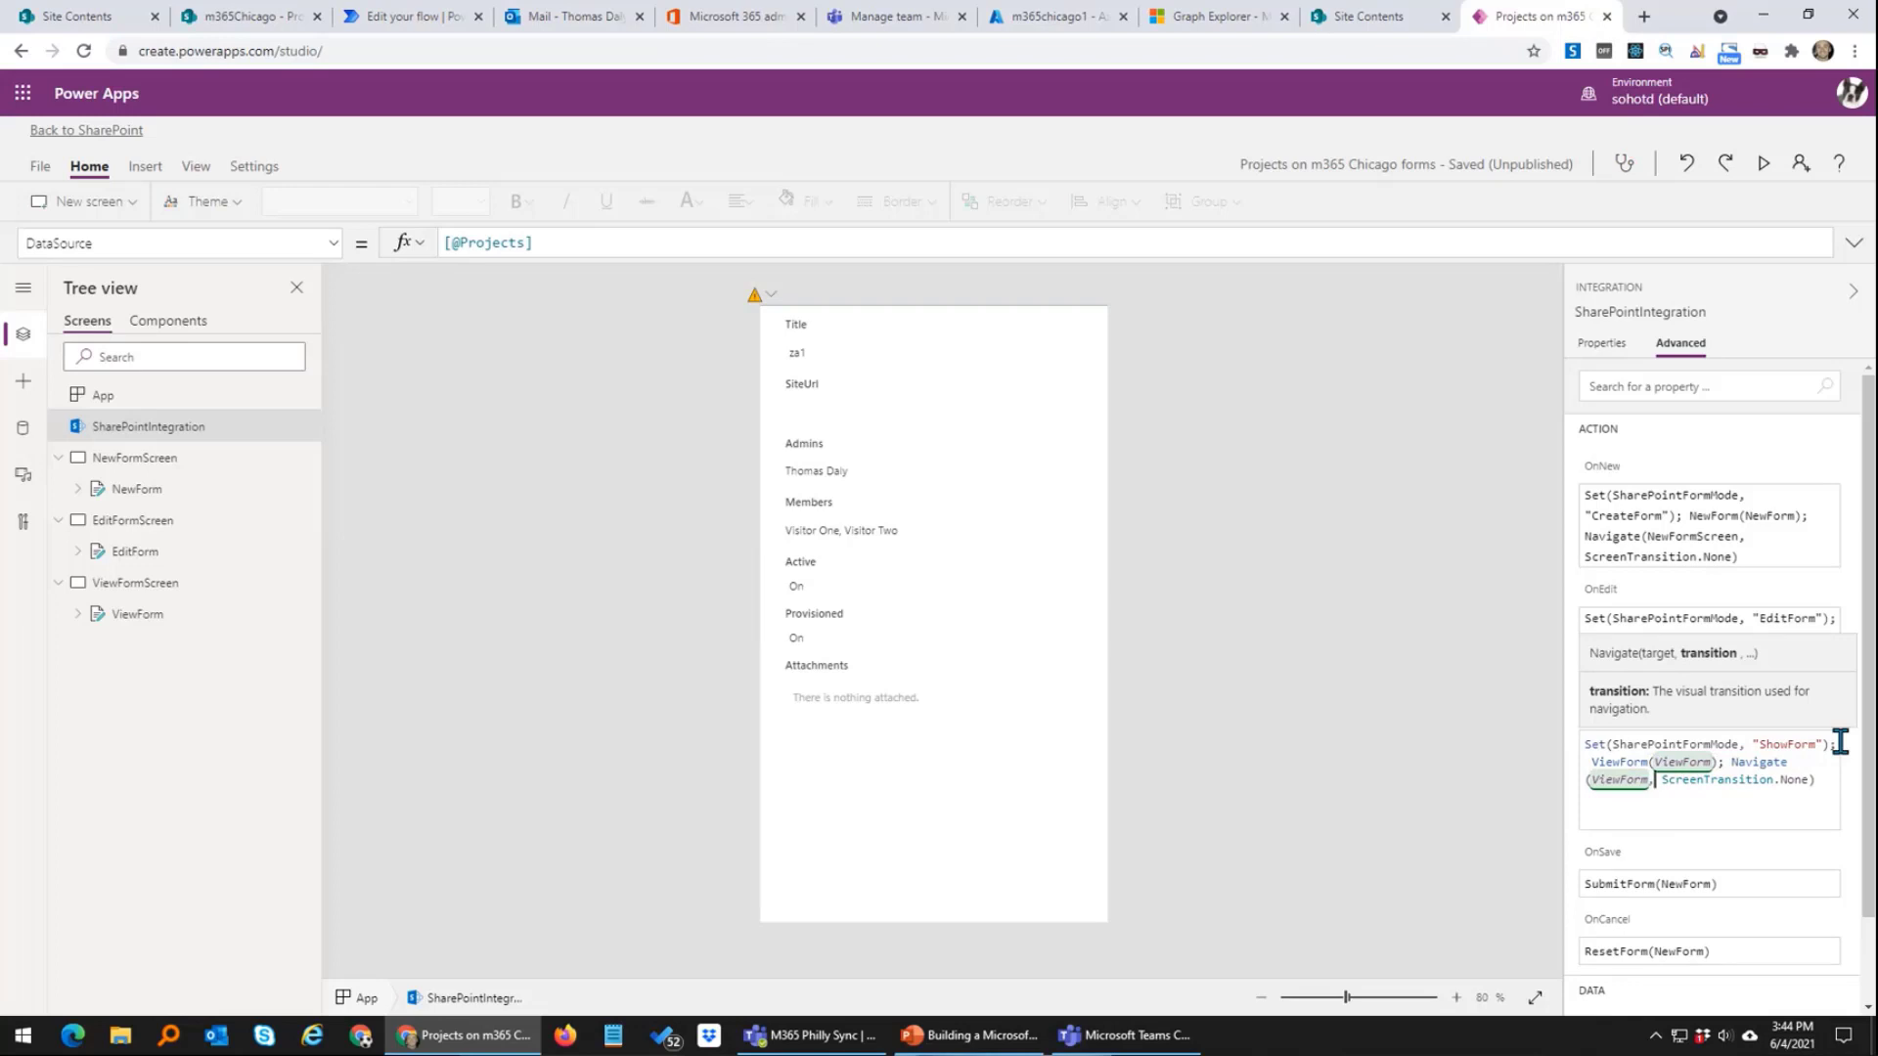
{"action": "key", "text": "Left"}
{"action": "type", "text": "Screen"}
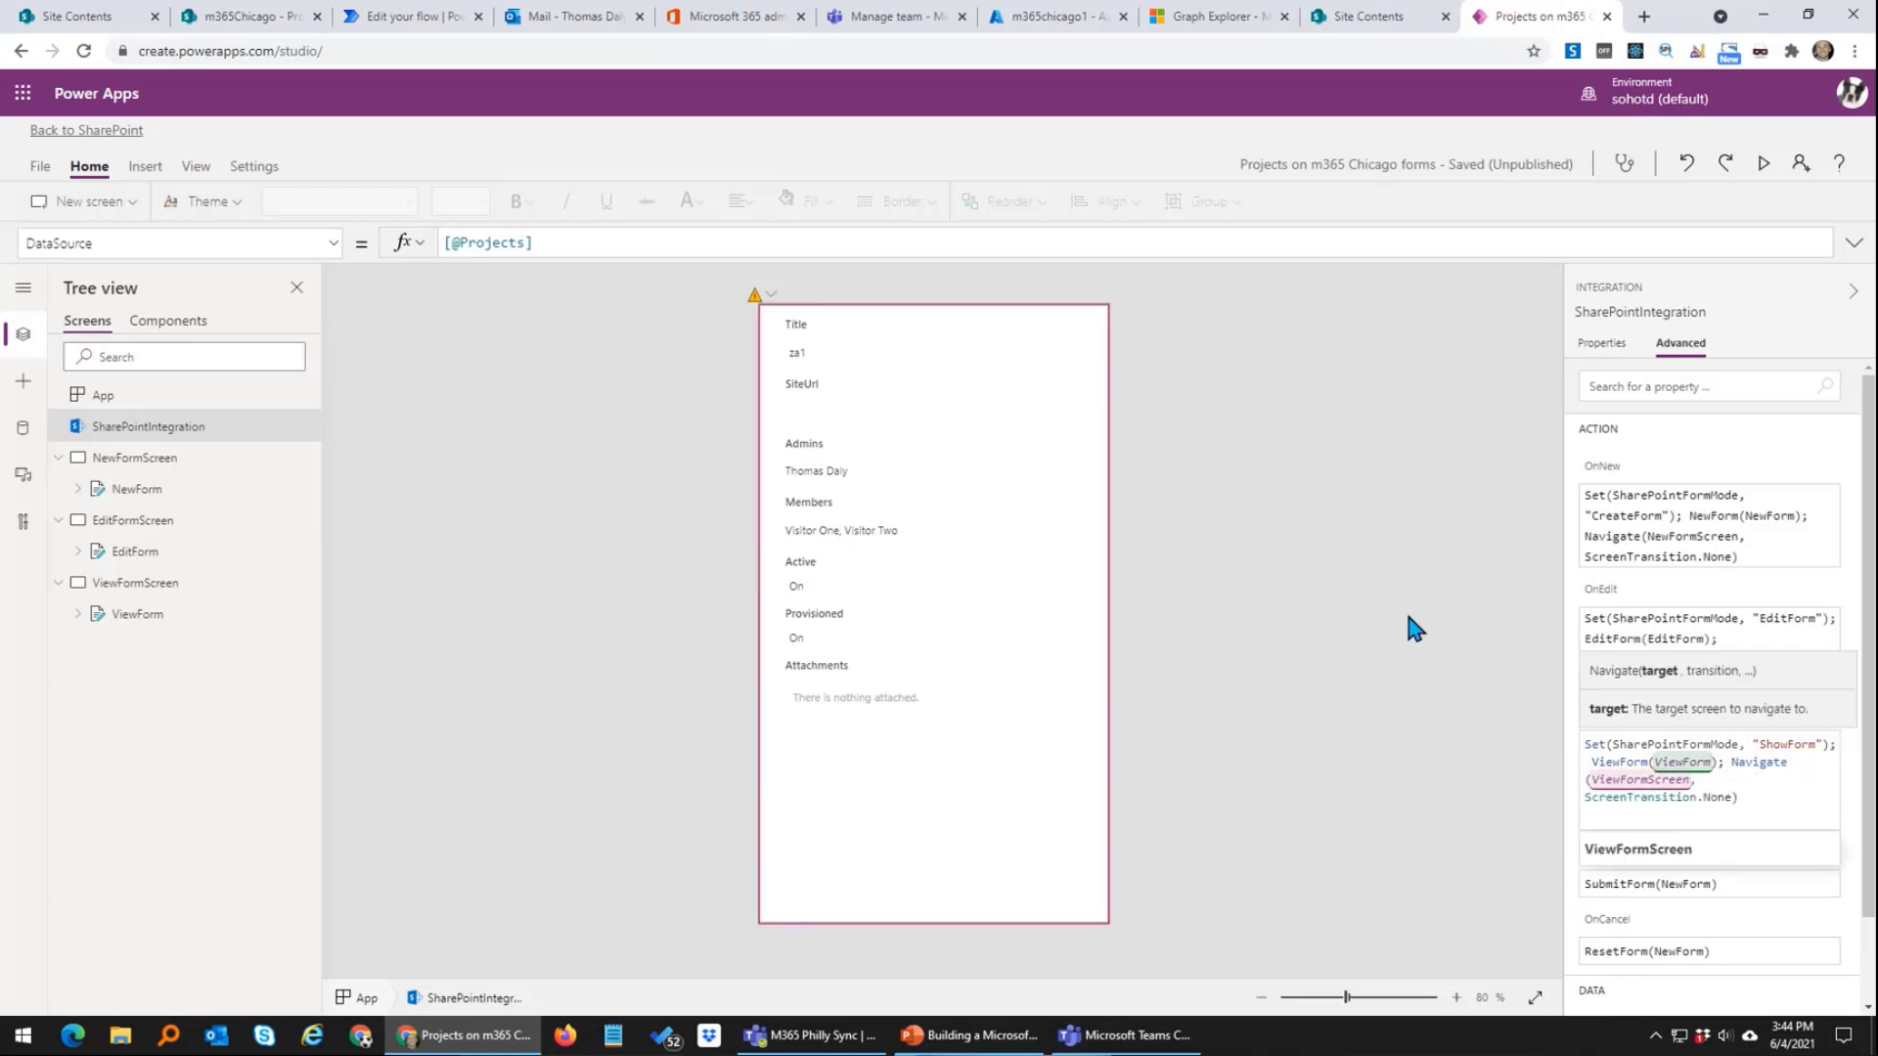
{"action": "left_click", "coordinate": [1413, 619]}
{"action": "left_click", "coordinate": [186, 430]}
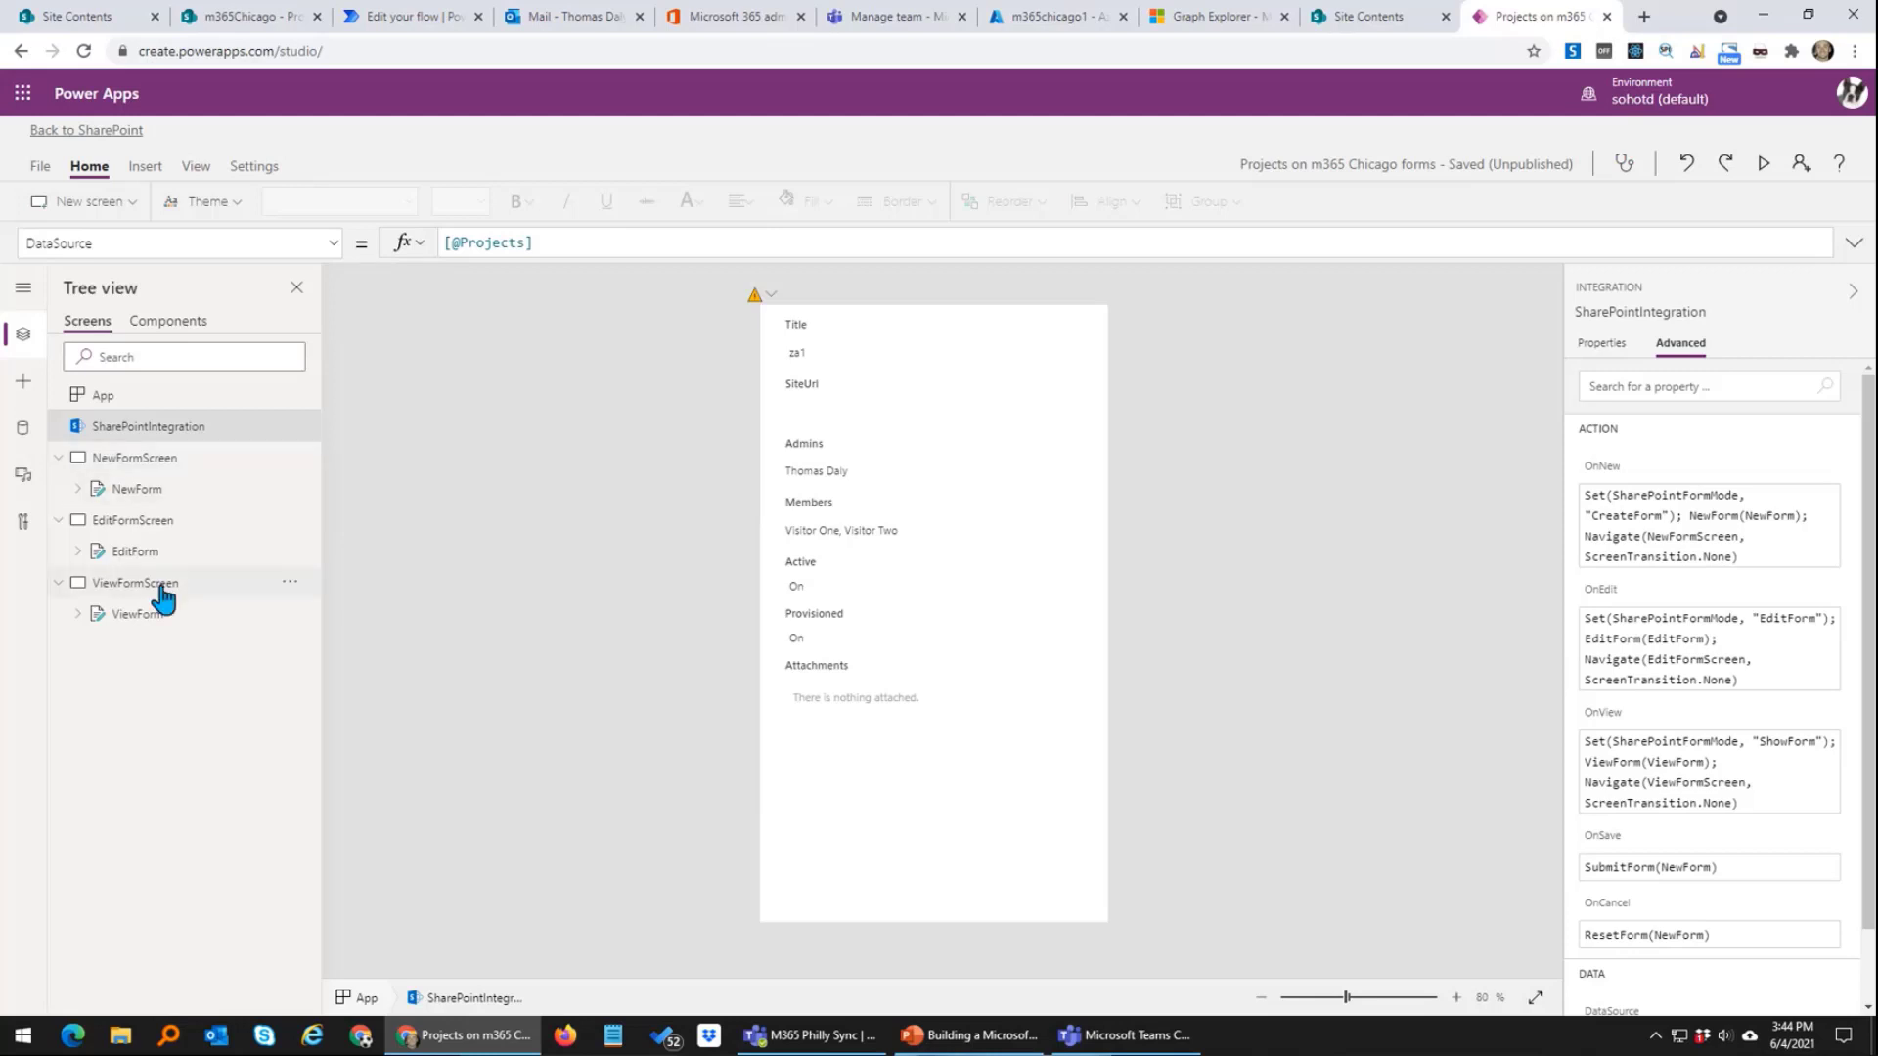
Step: Save the customized Projects form, publish it to SharePoint and return to the editor
{"action": "left_click", "coordinate": [43, 166]}
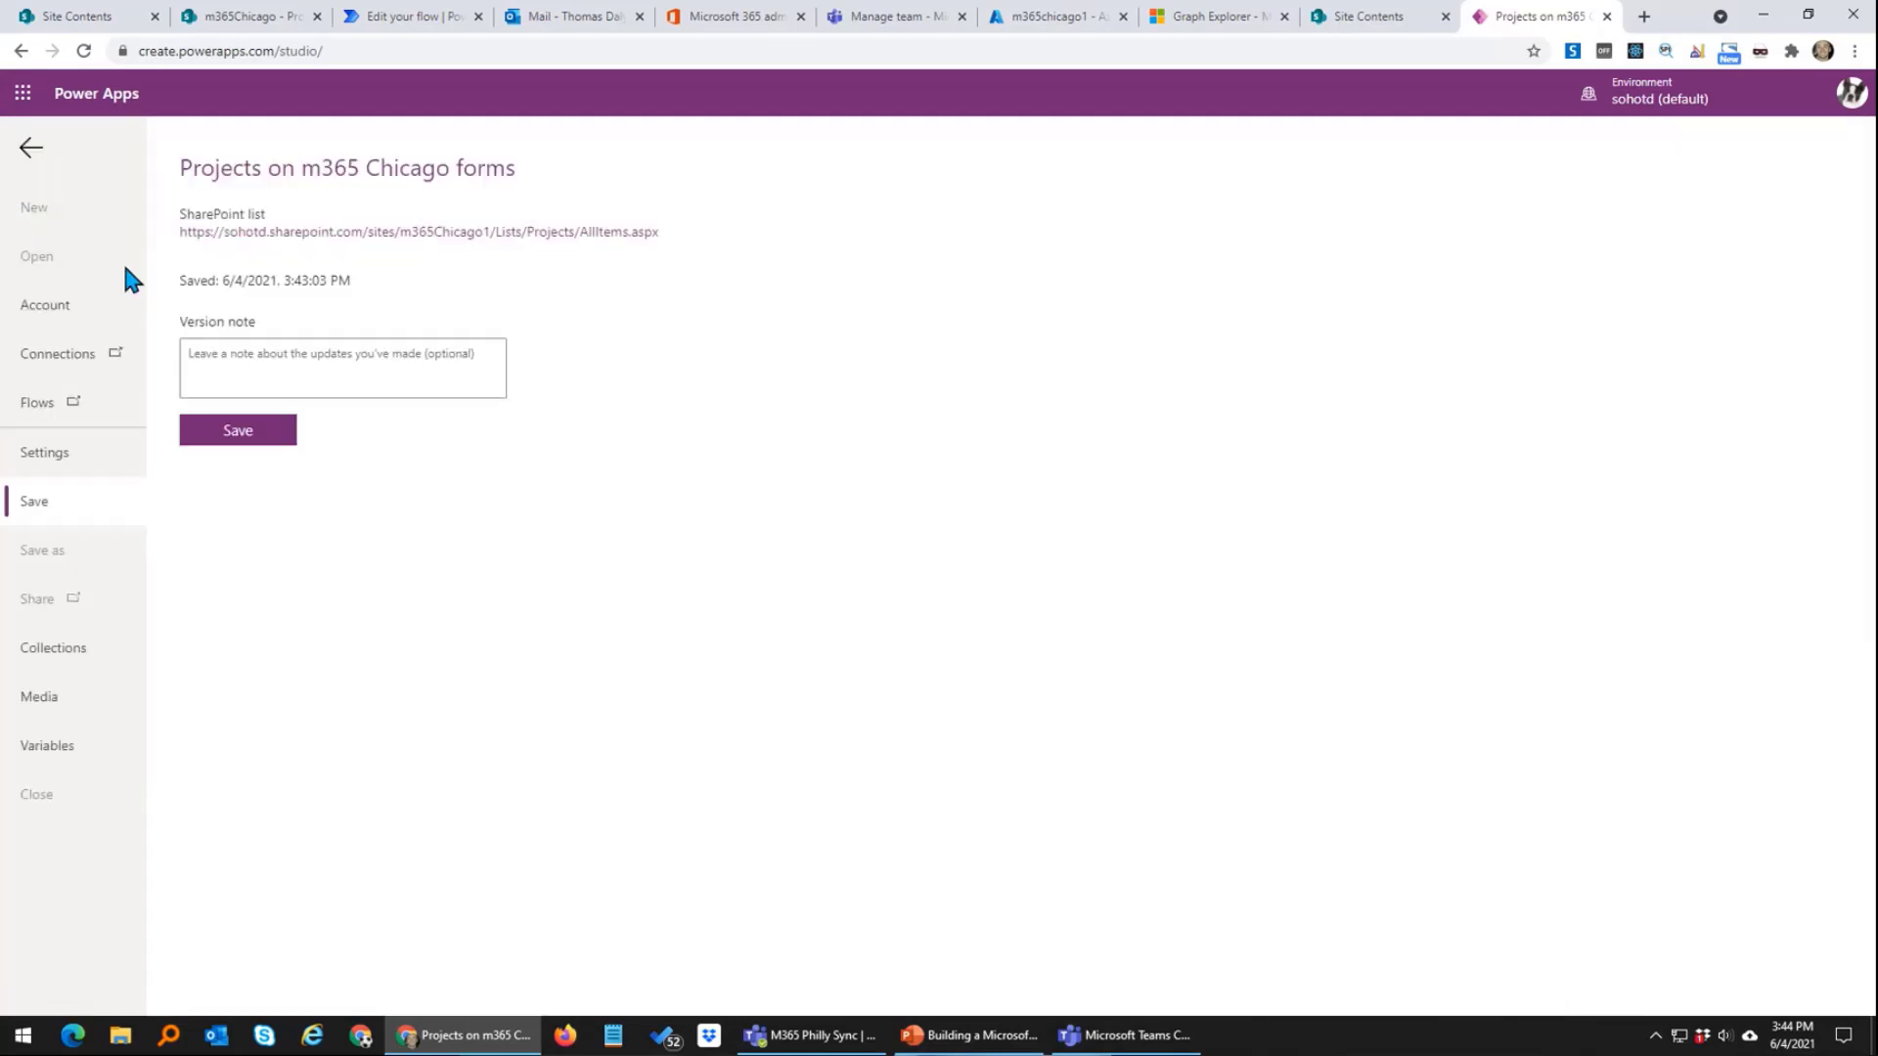
{"action": "left_click", "coordinate": [237, 430]}
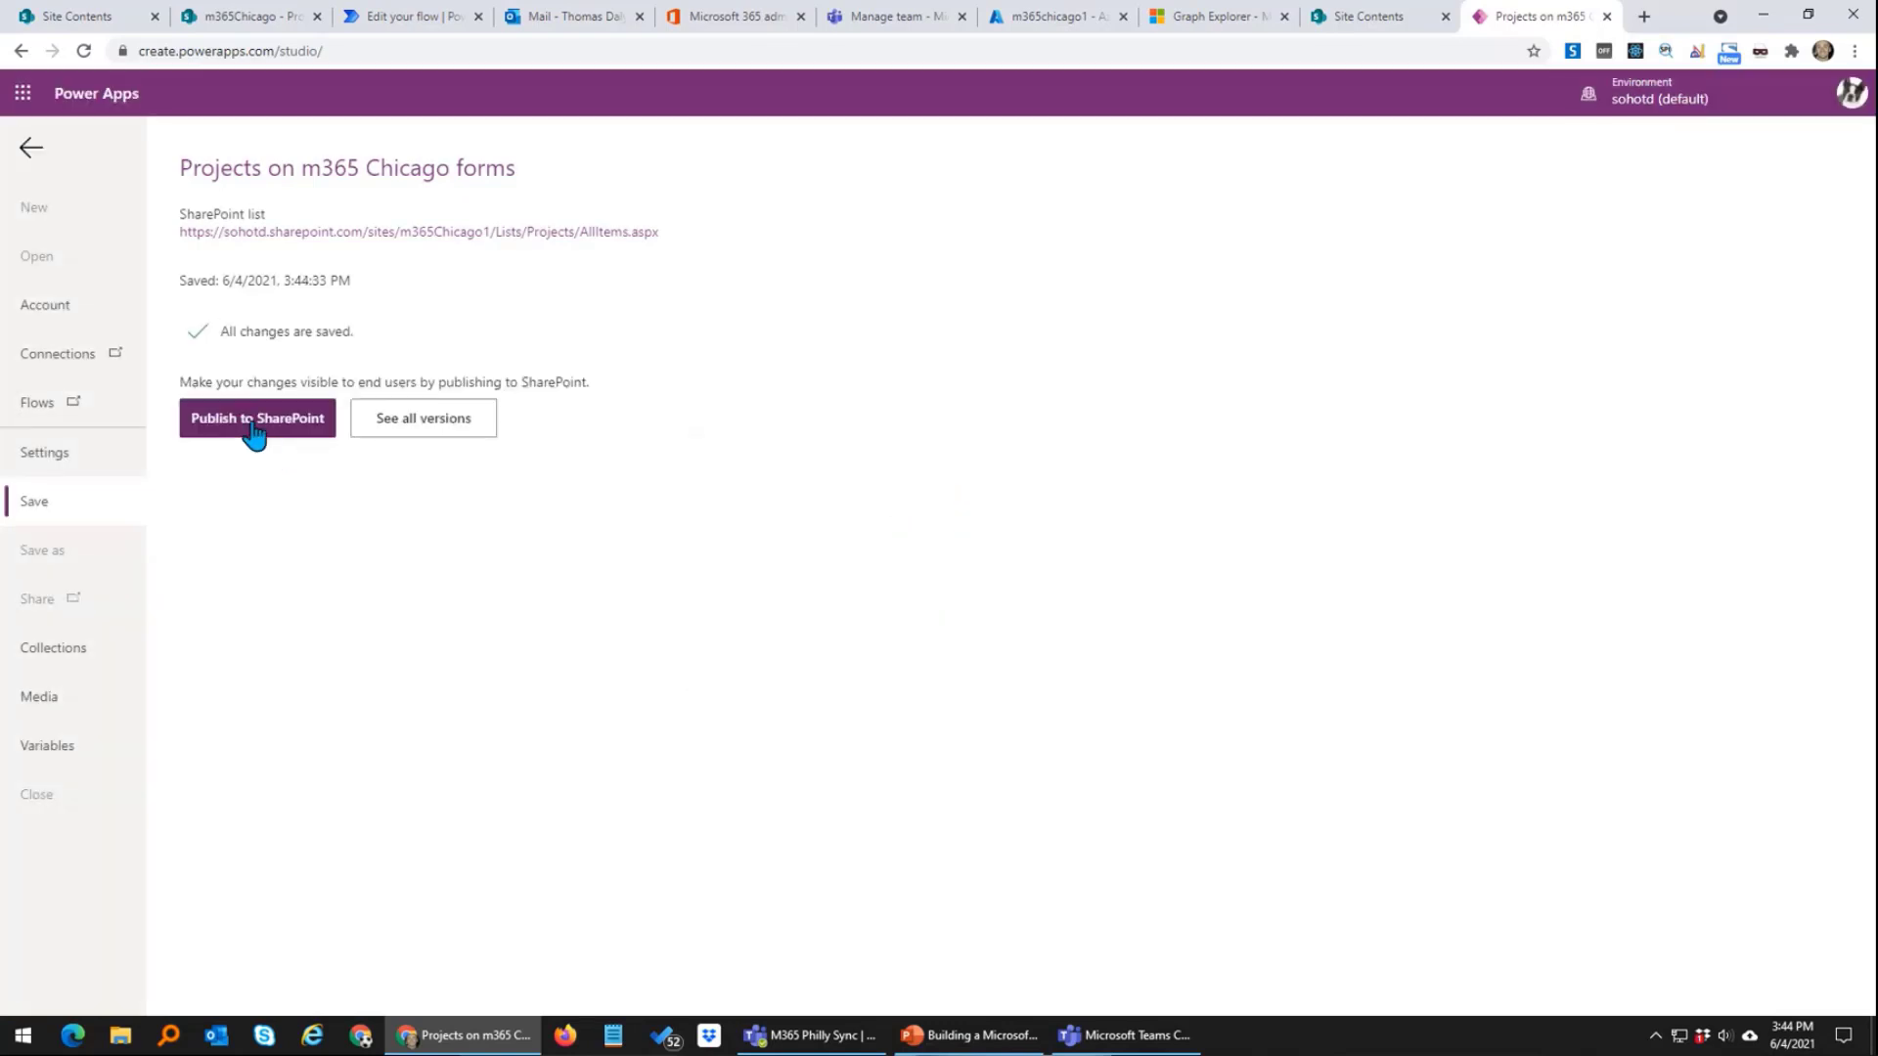
{"action": "left_click", "coordinate": [255, 430]}
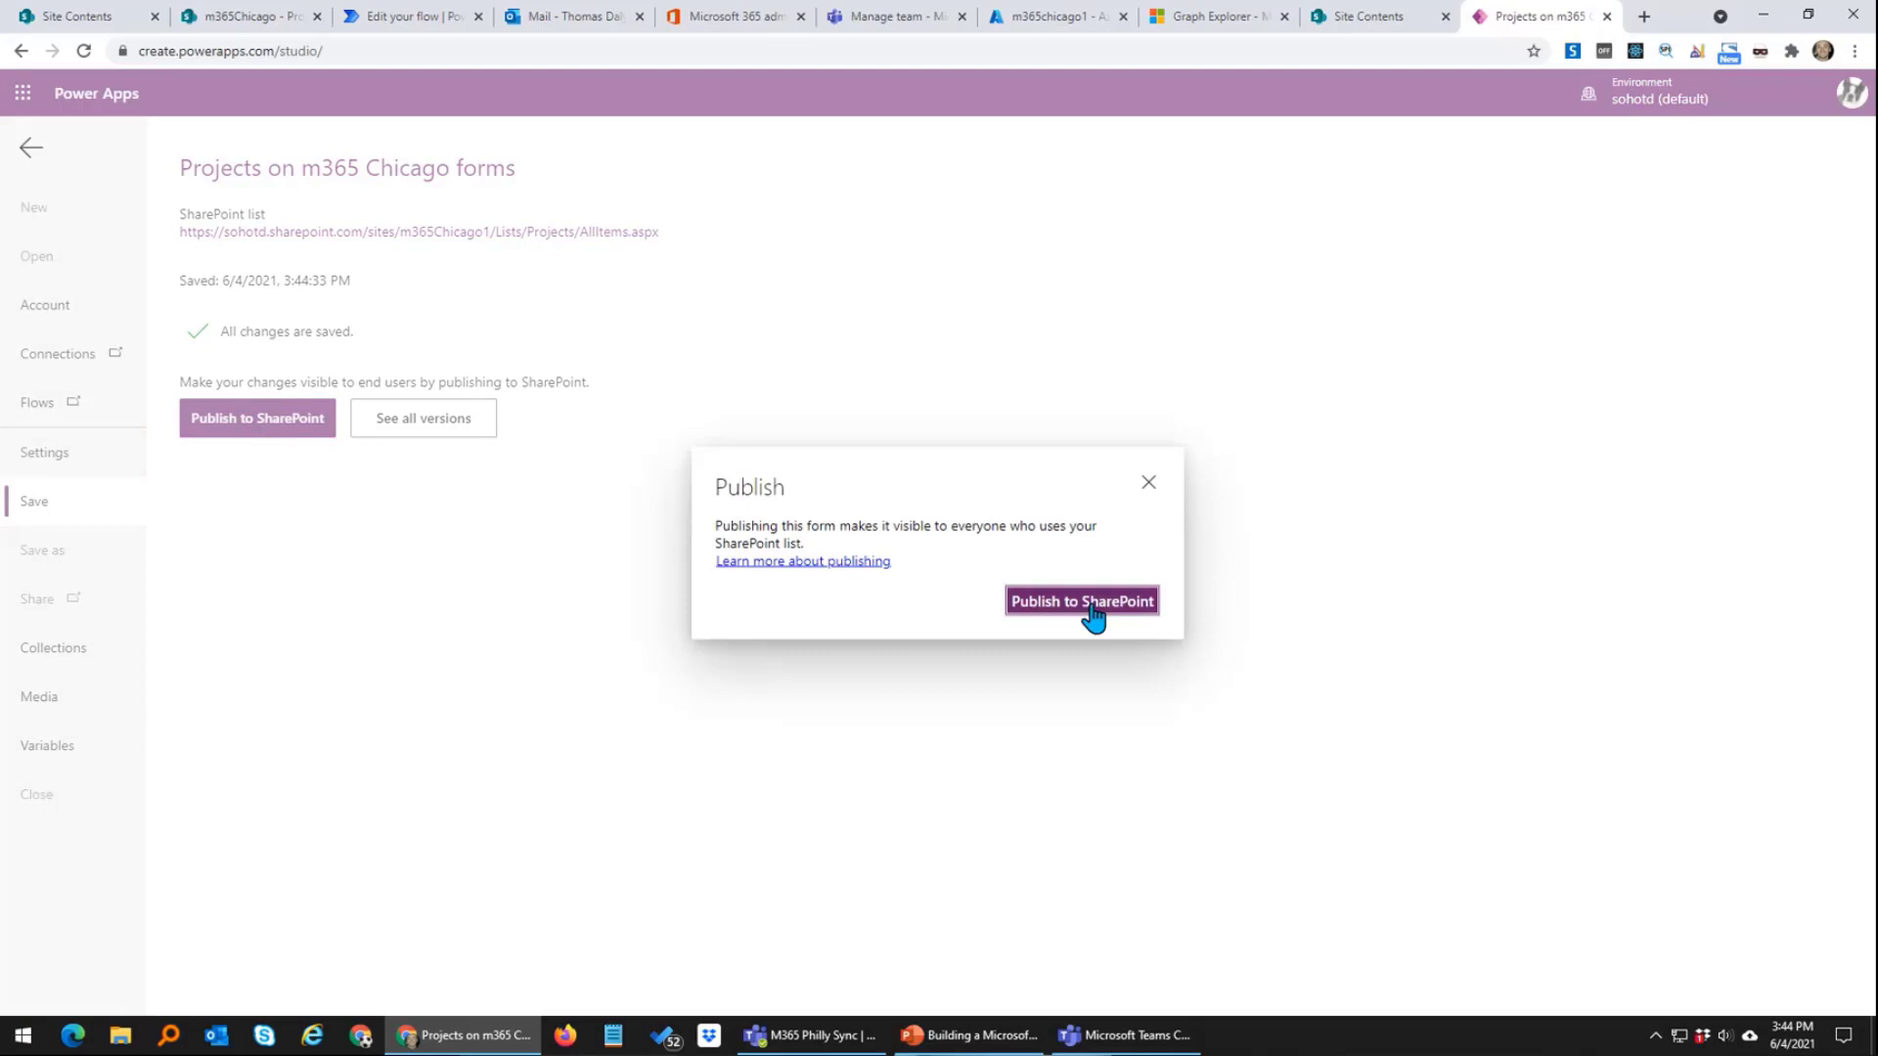
{"action": "left_click", "coordinate": [1083, 600]}
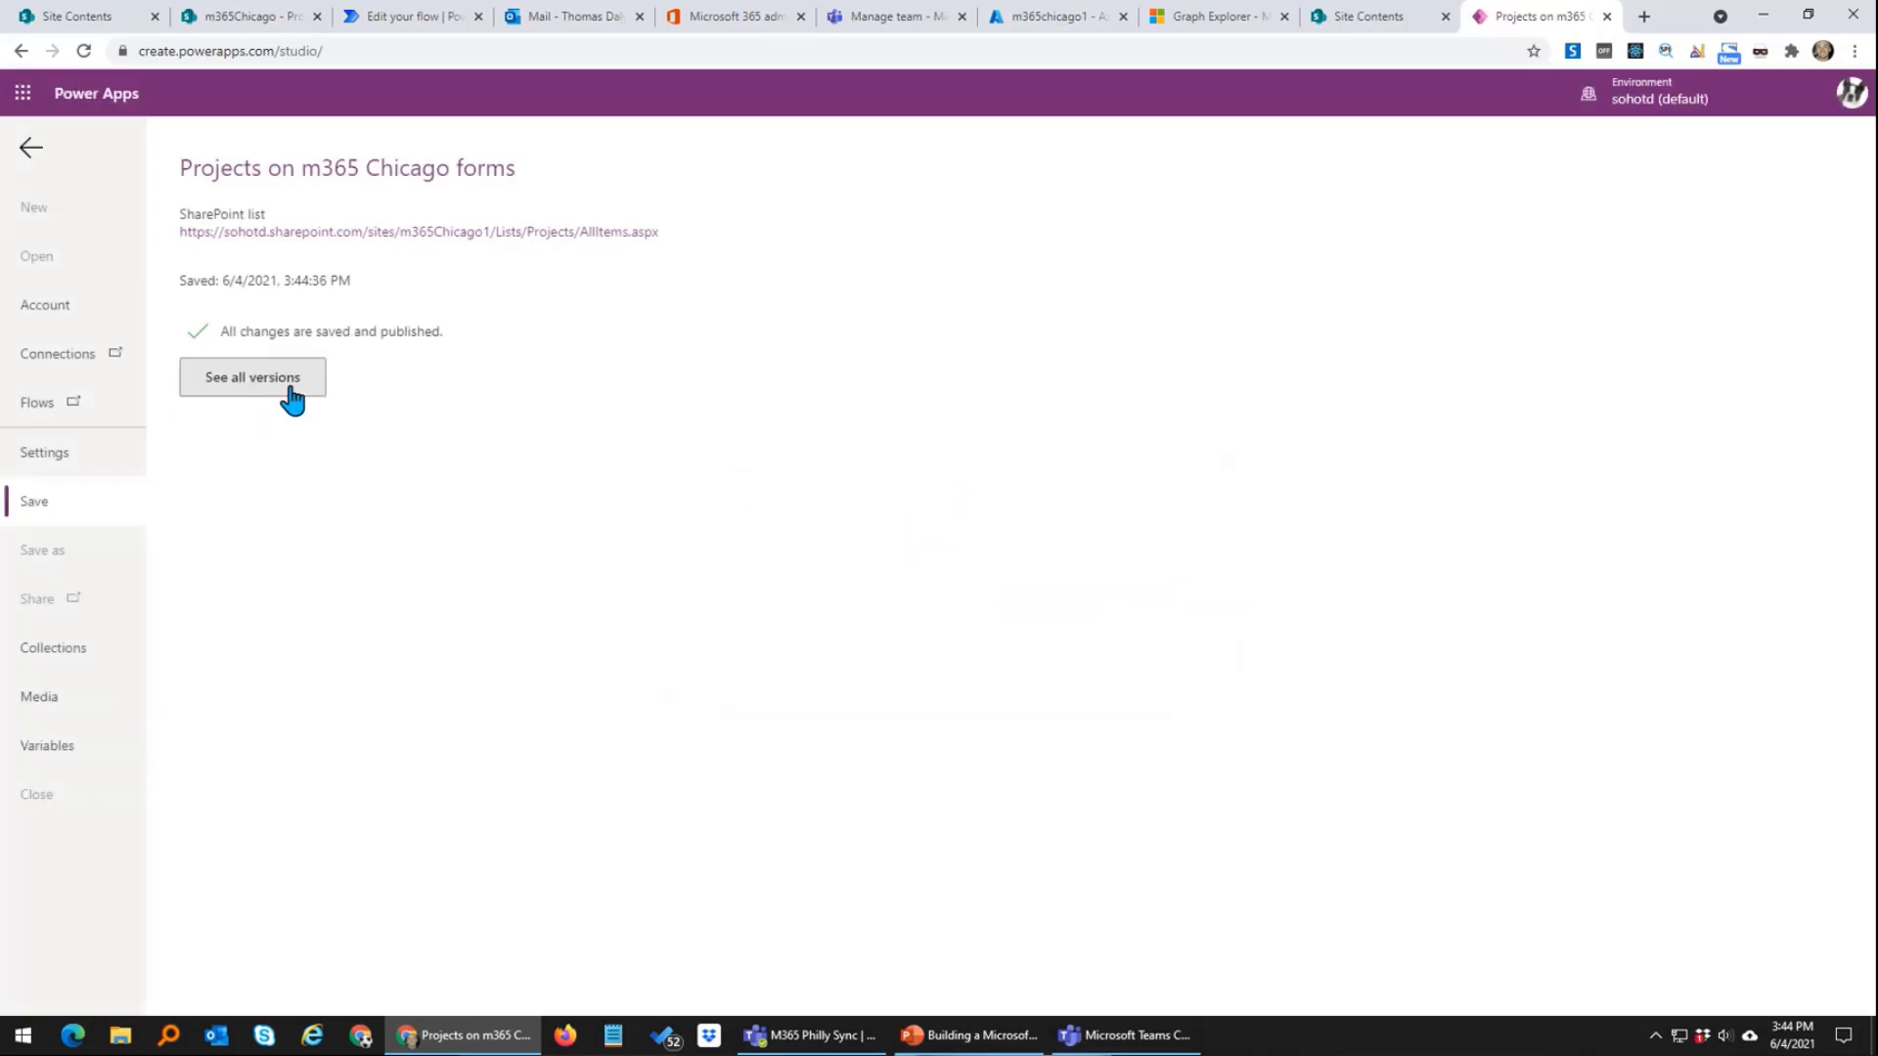
{"action": "left_click", "coordinate": [30, 149]}
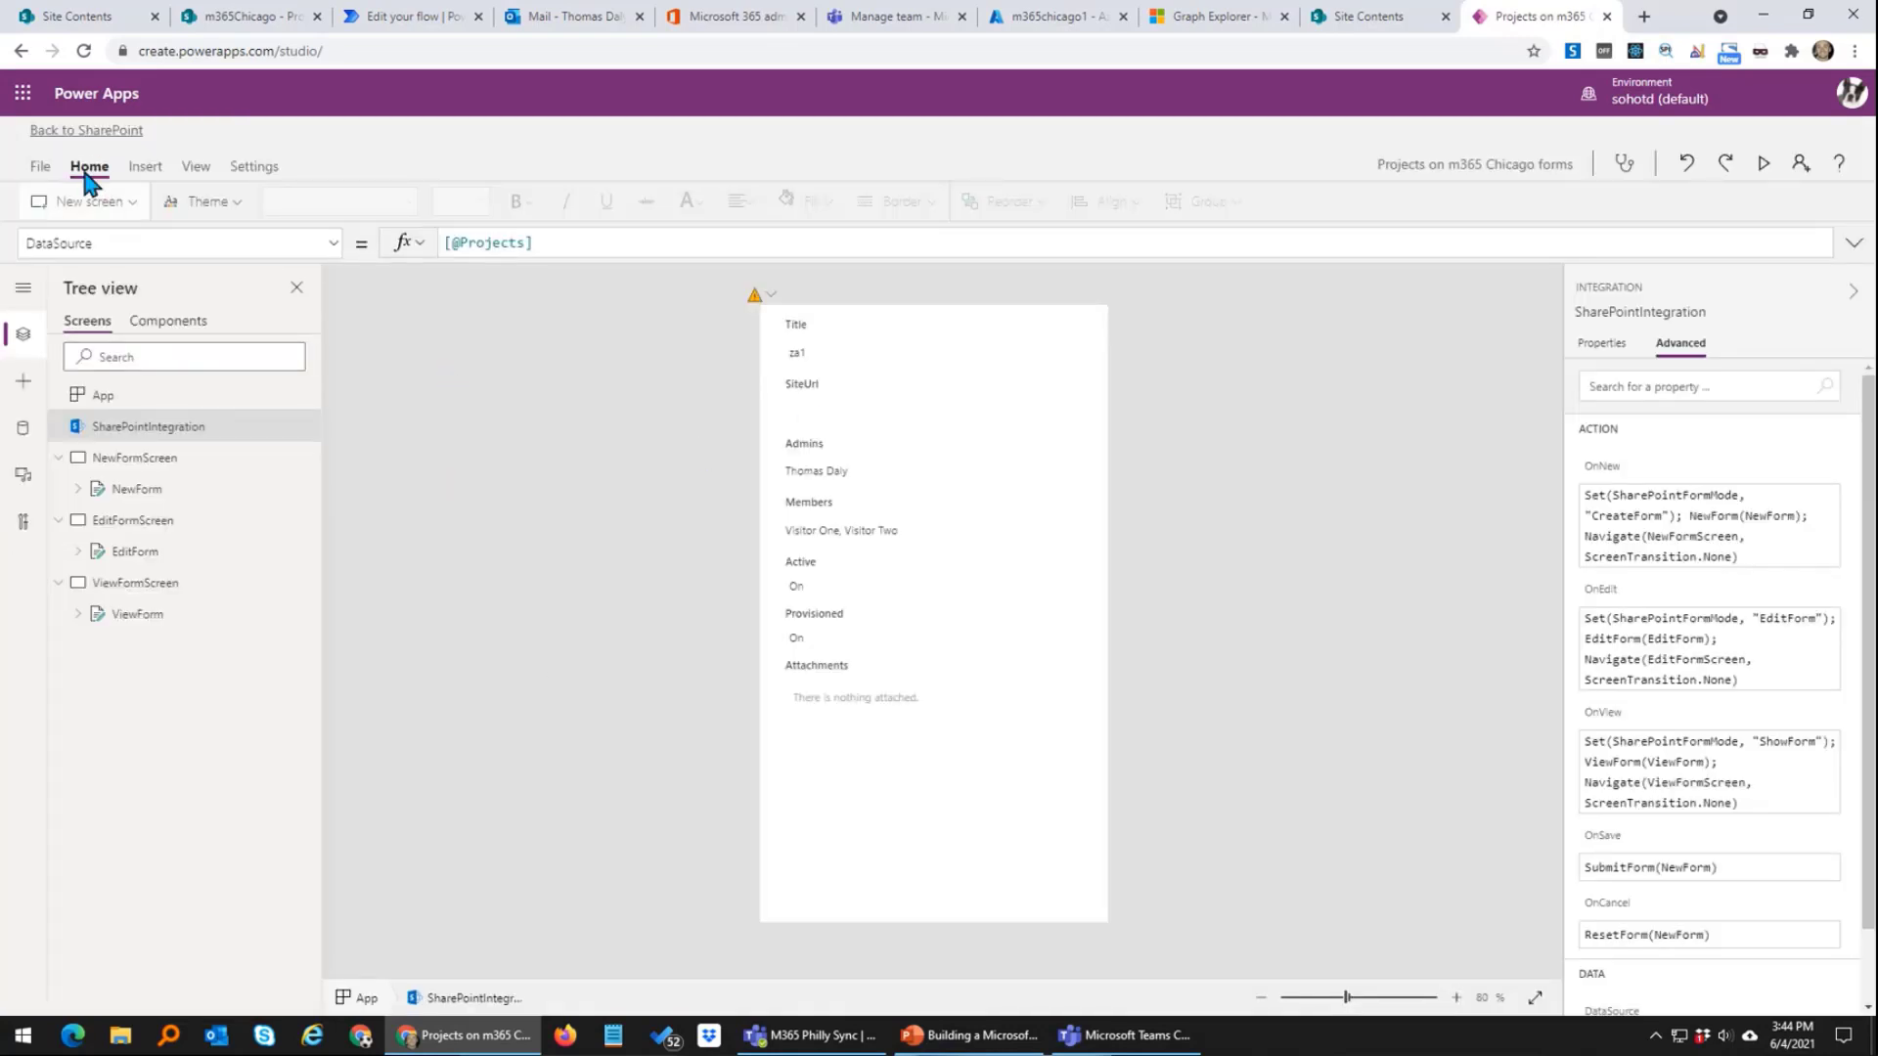
Step: Switch to the m365 Chicago SharePoint site and open its home page for editing
{"action": "left_click", "coordinate": [1357, 22]}
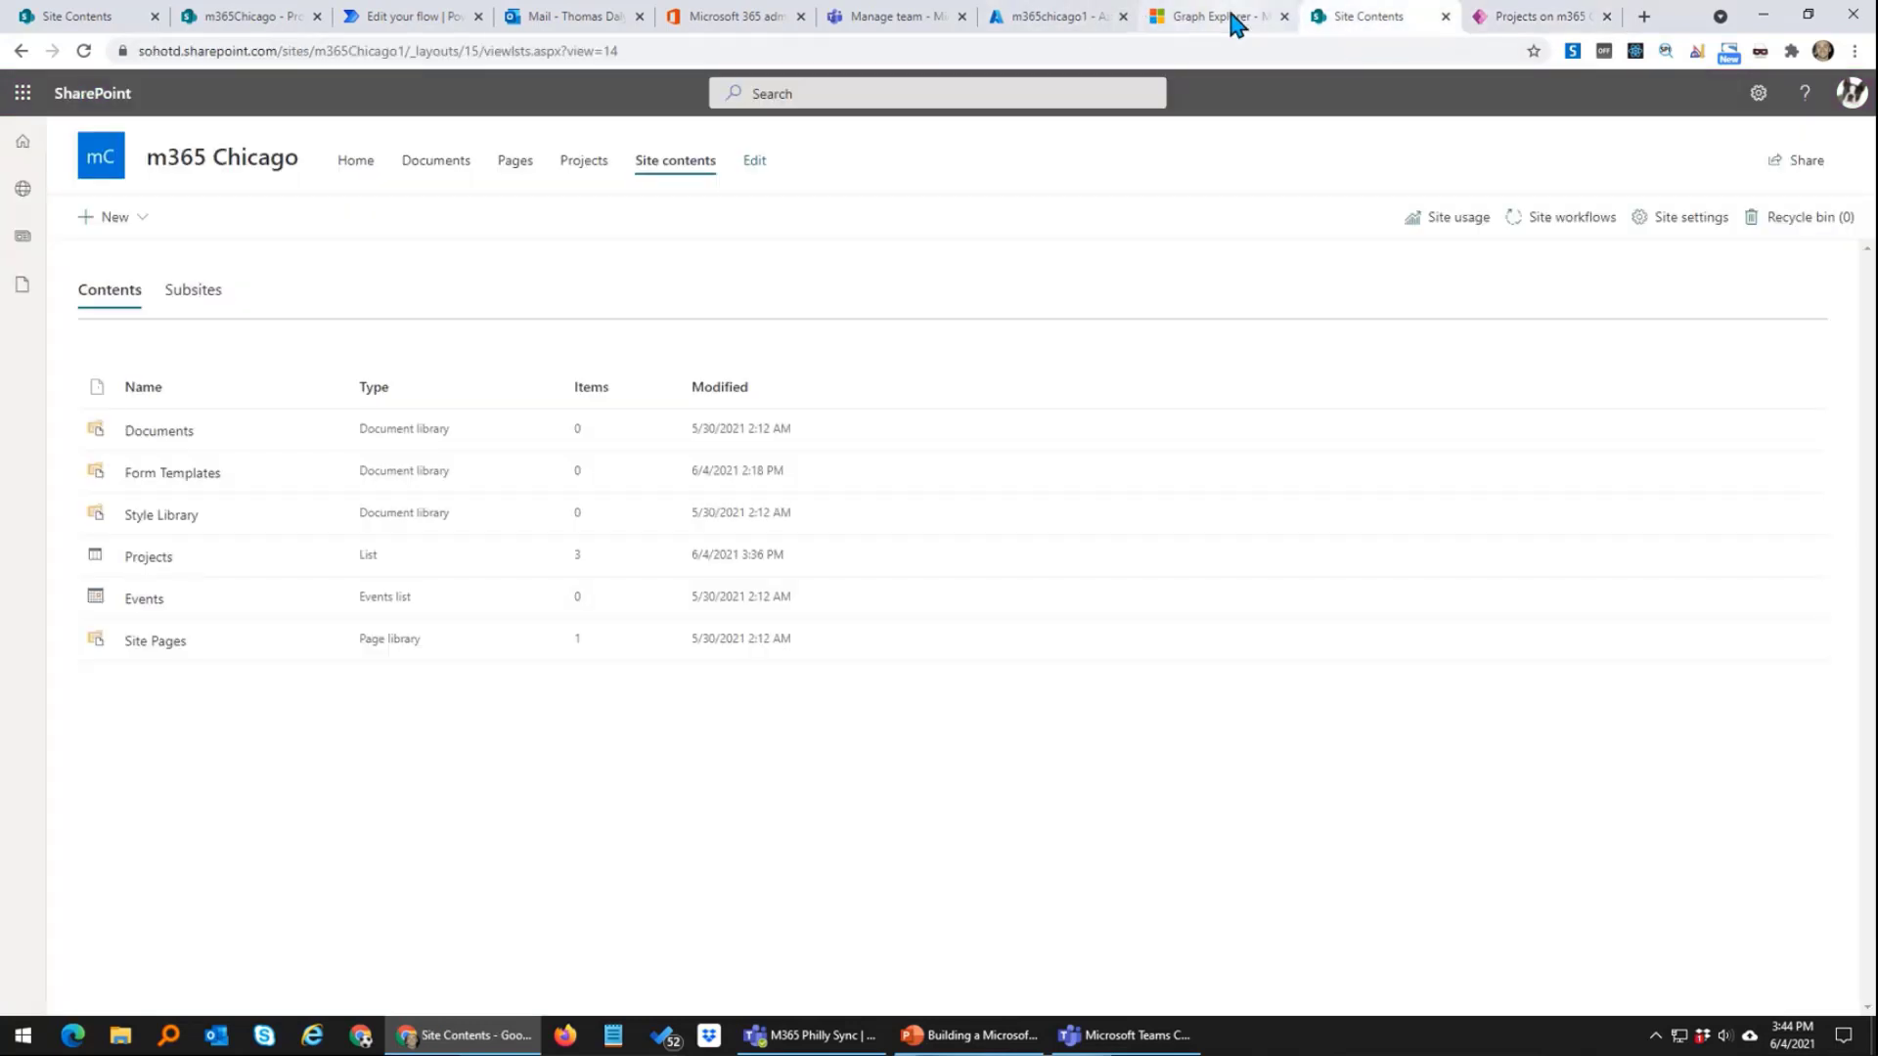
{"action": "left_click", "coordinate": [183, 171]}
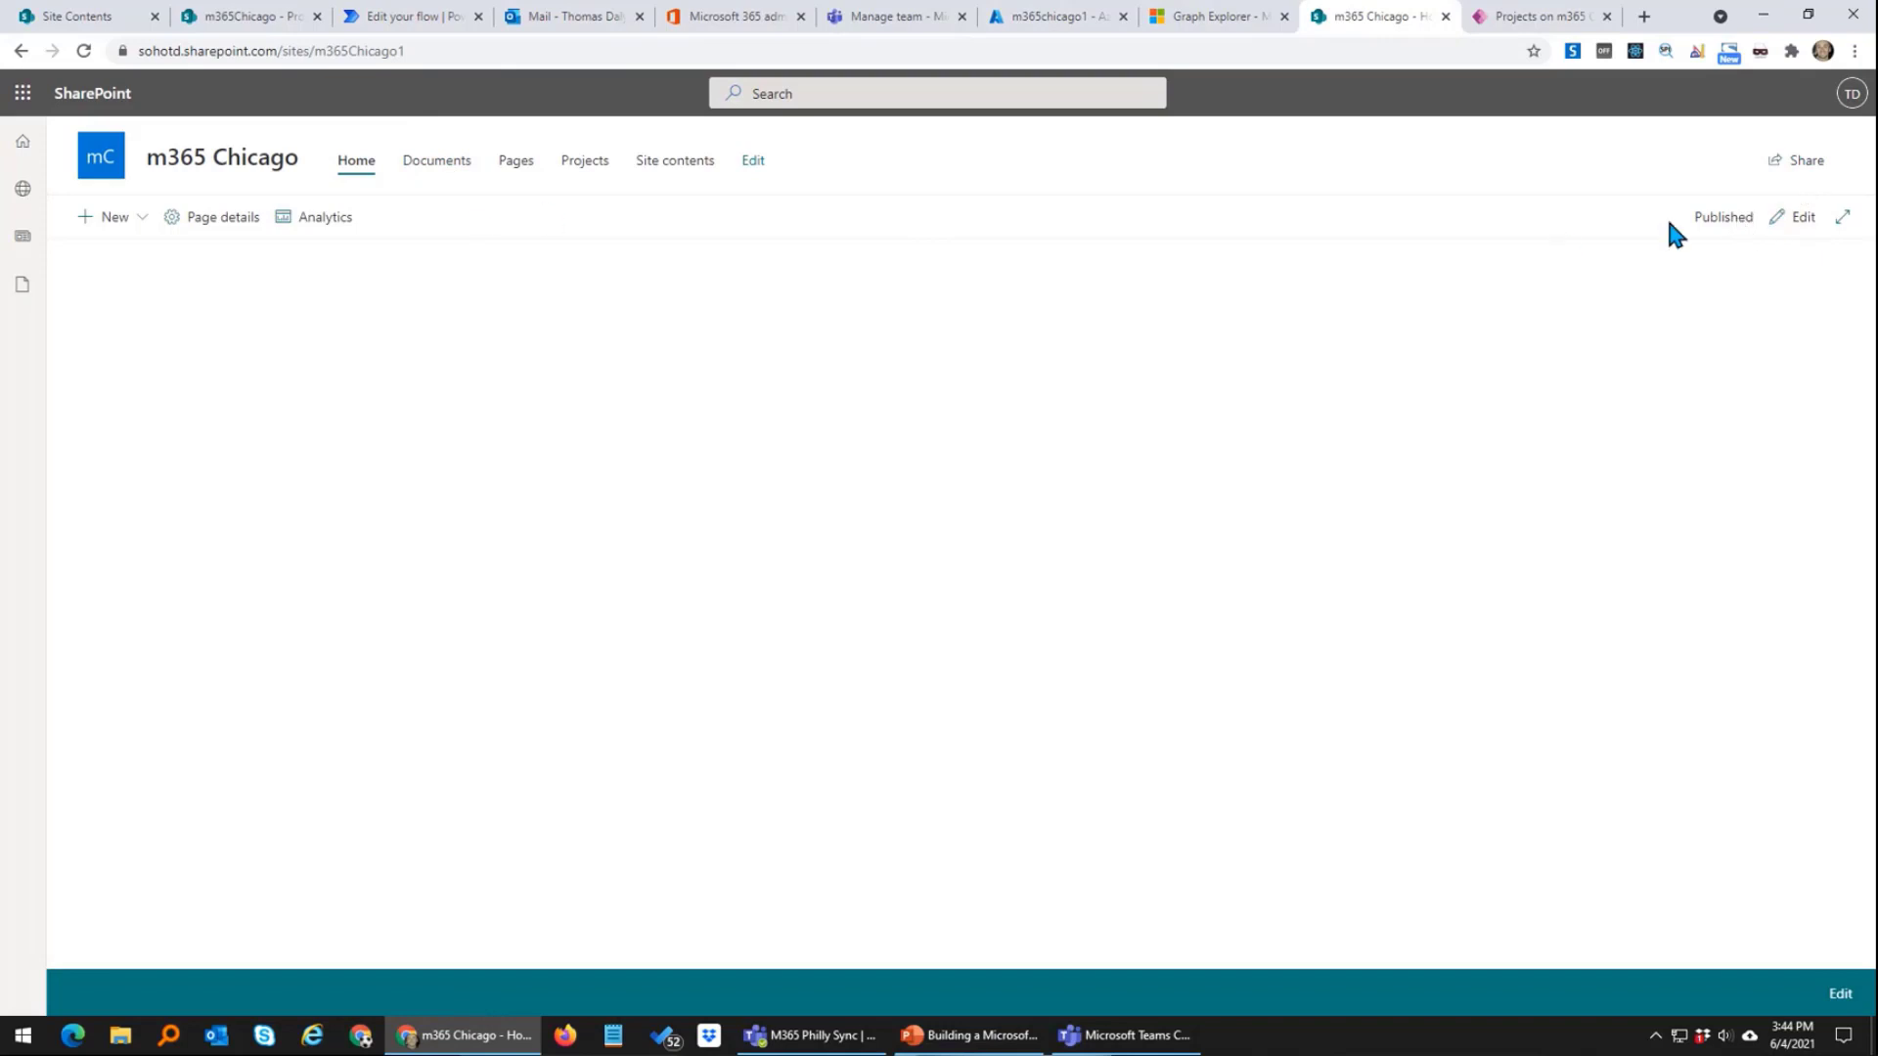
{"action": "left_click", "coordinate": [1799, 225]}
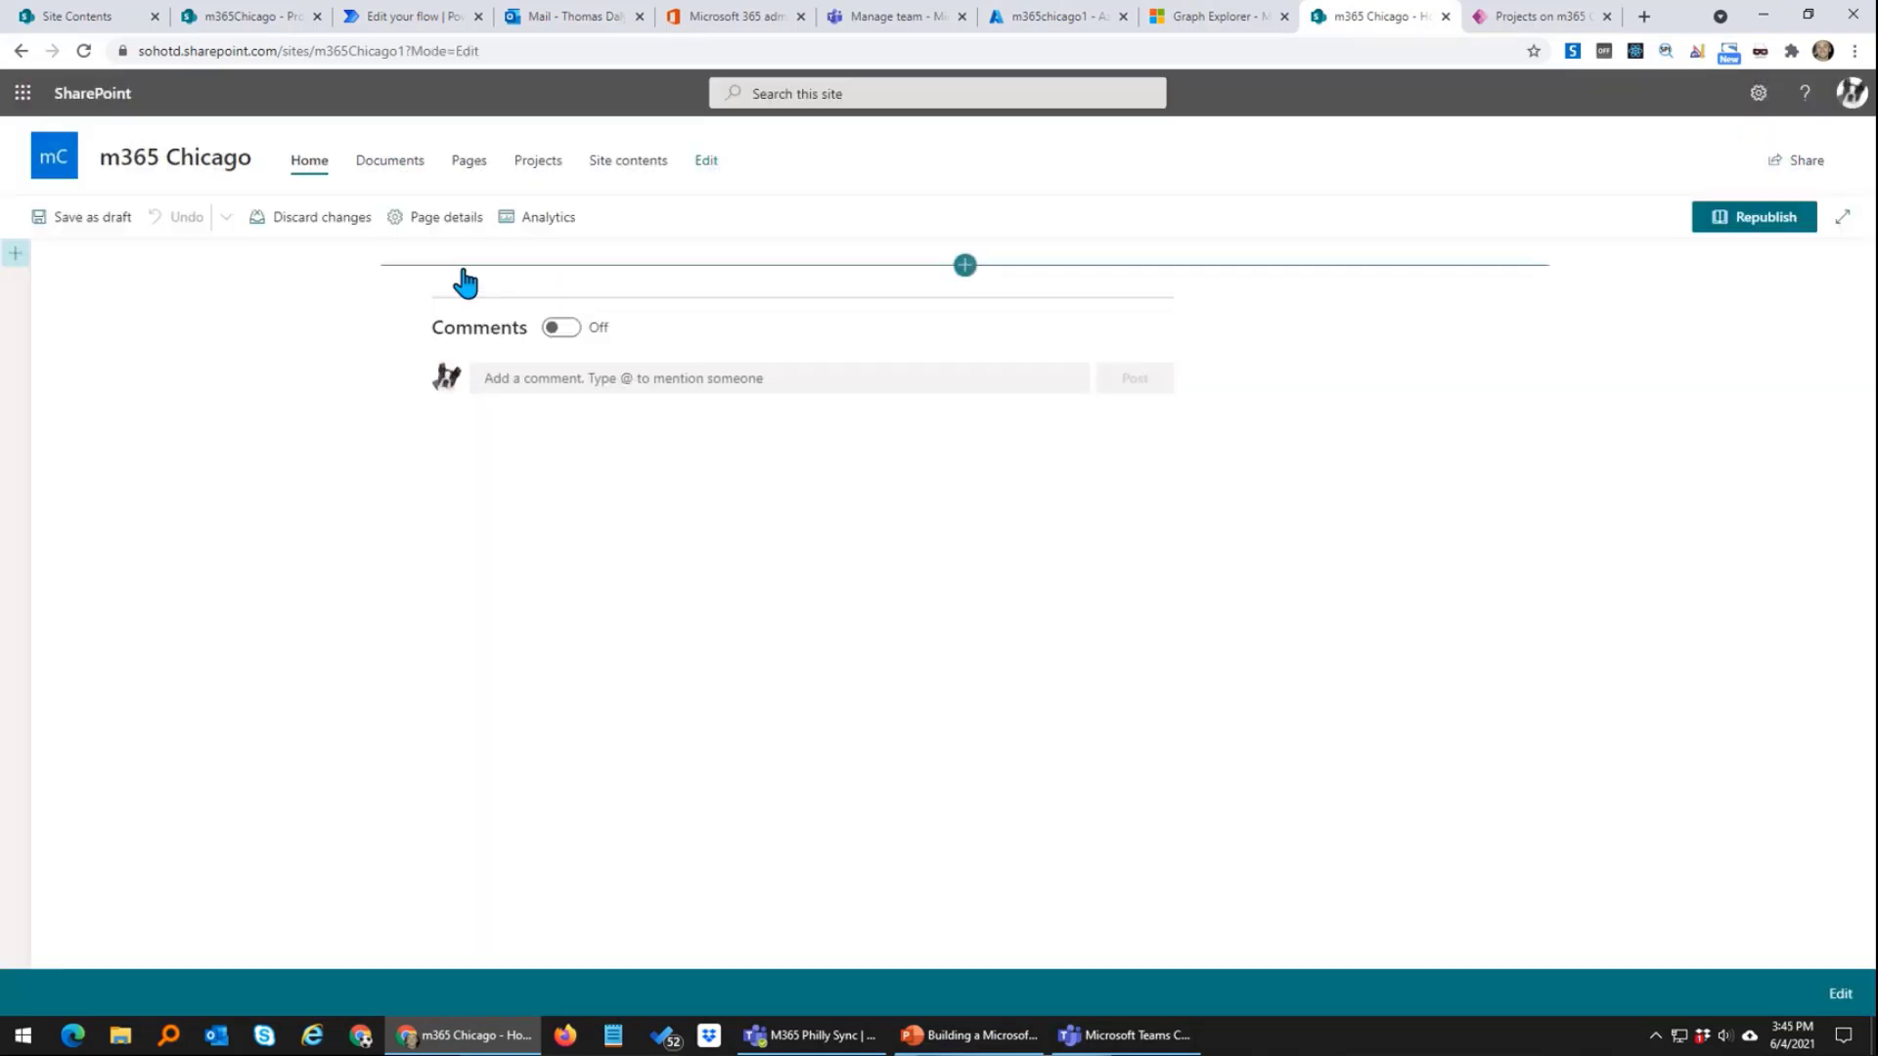
Step: Add a one-third right section to the page and insert a Call to action web part in its narrow column
{"action": "left_click", "coordinate": [15, 253]}
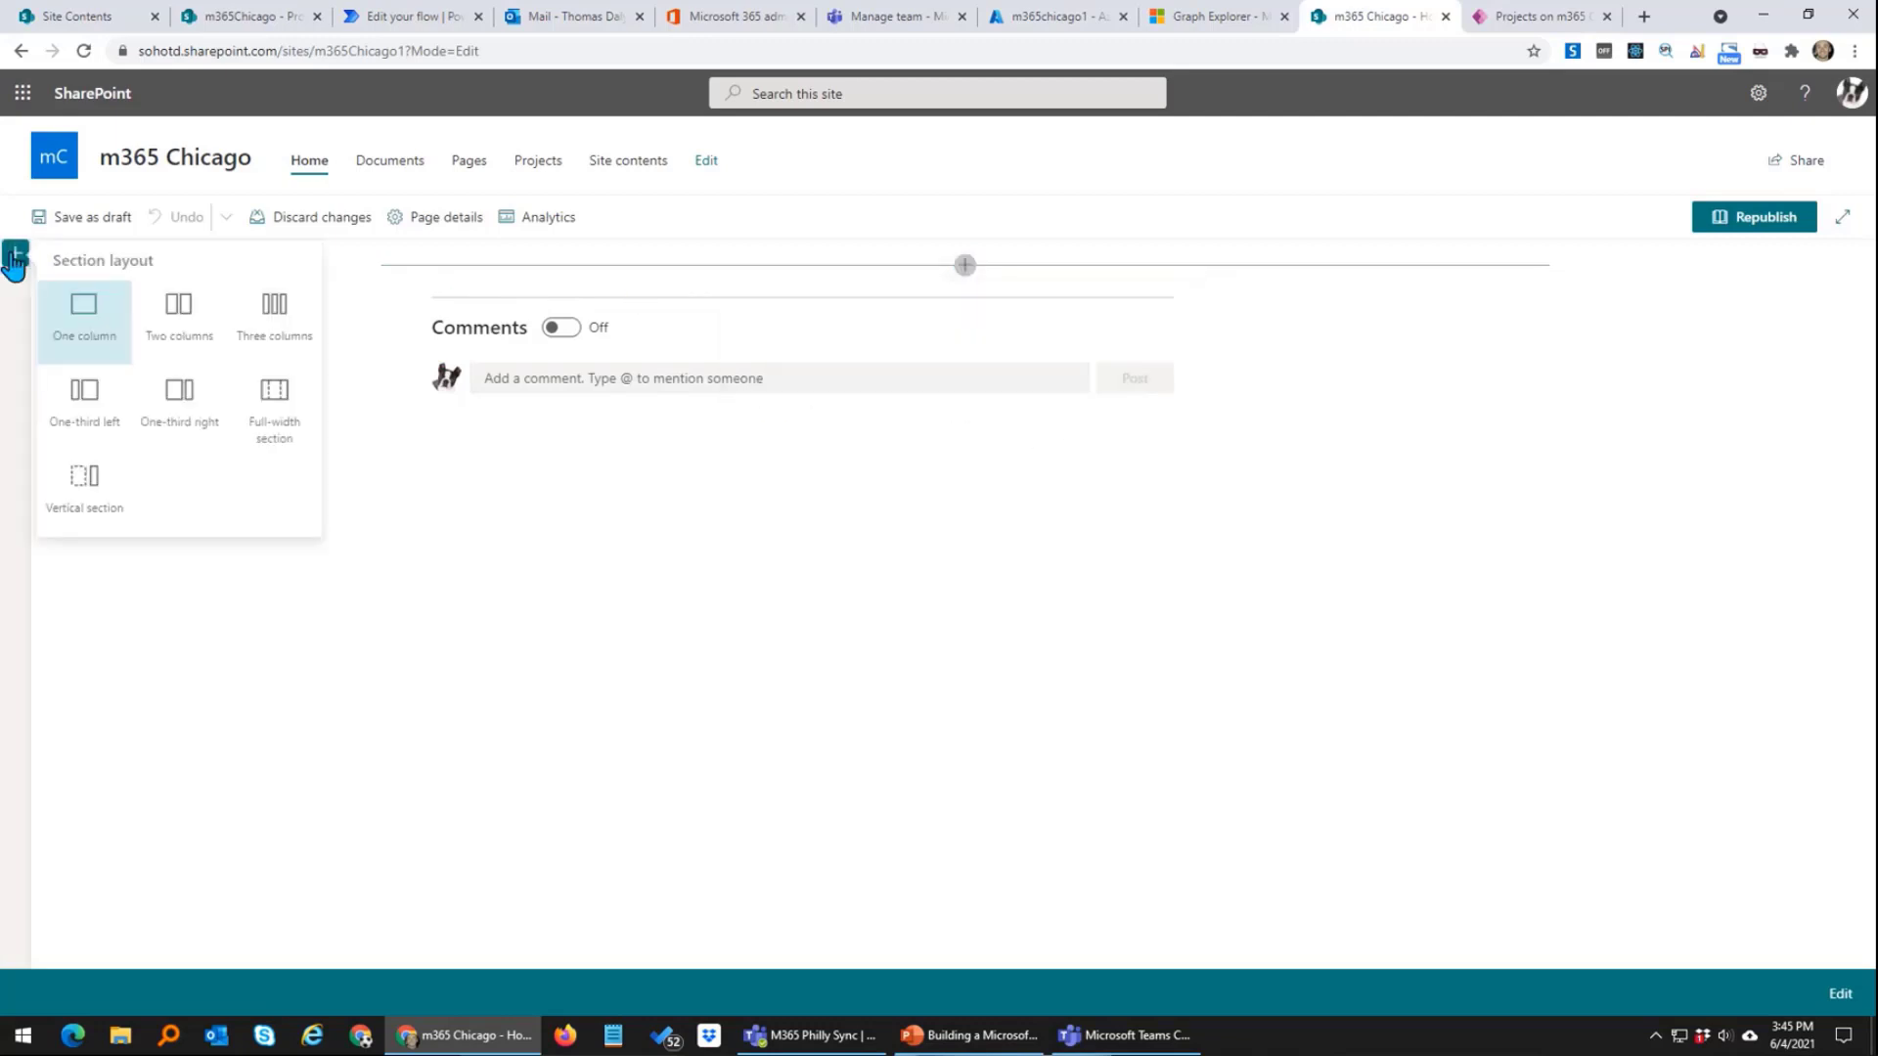
{"action": "left_click", "coordinate": [163, 401]}
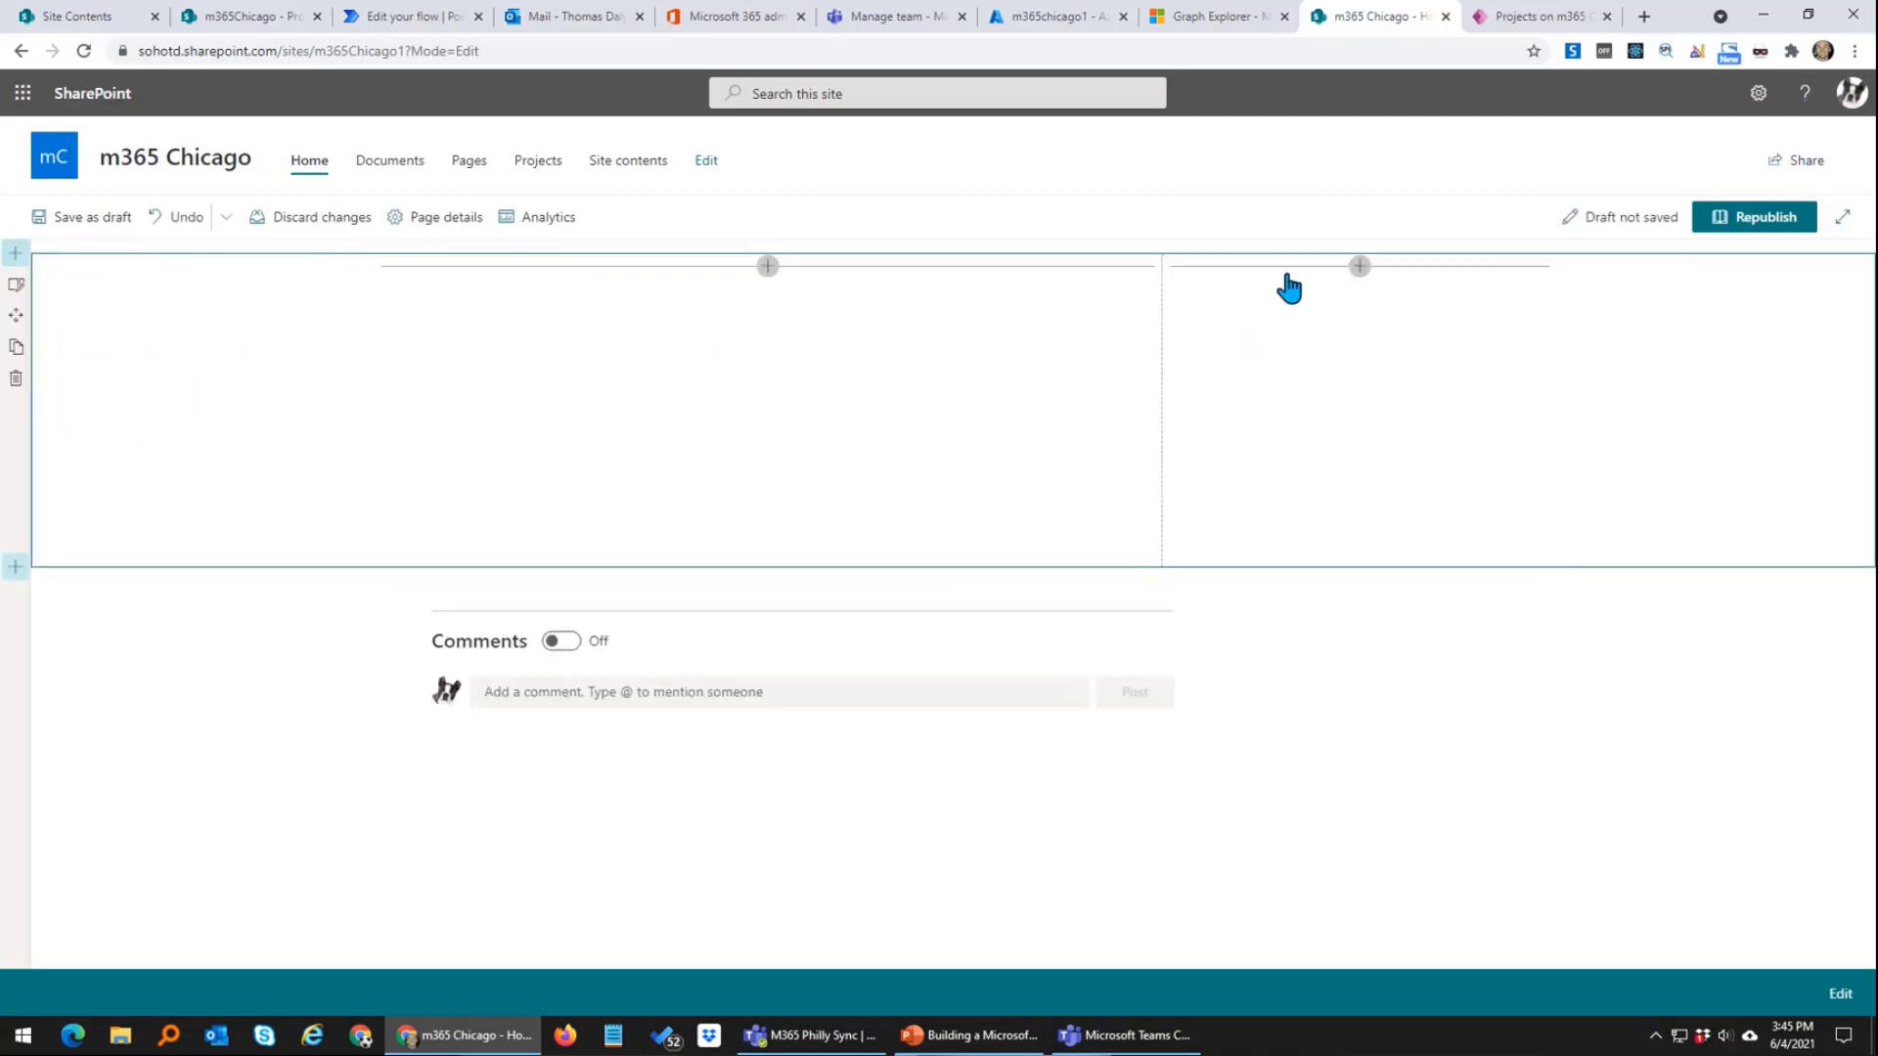
{"action": "left_click", "coordinate": [1359, 267]}
{"action": "type", "text": "action"}
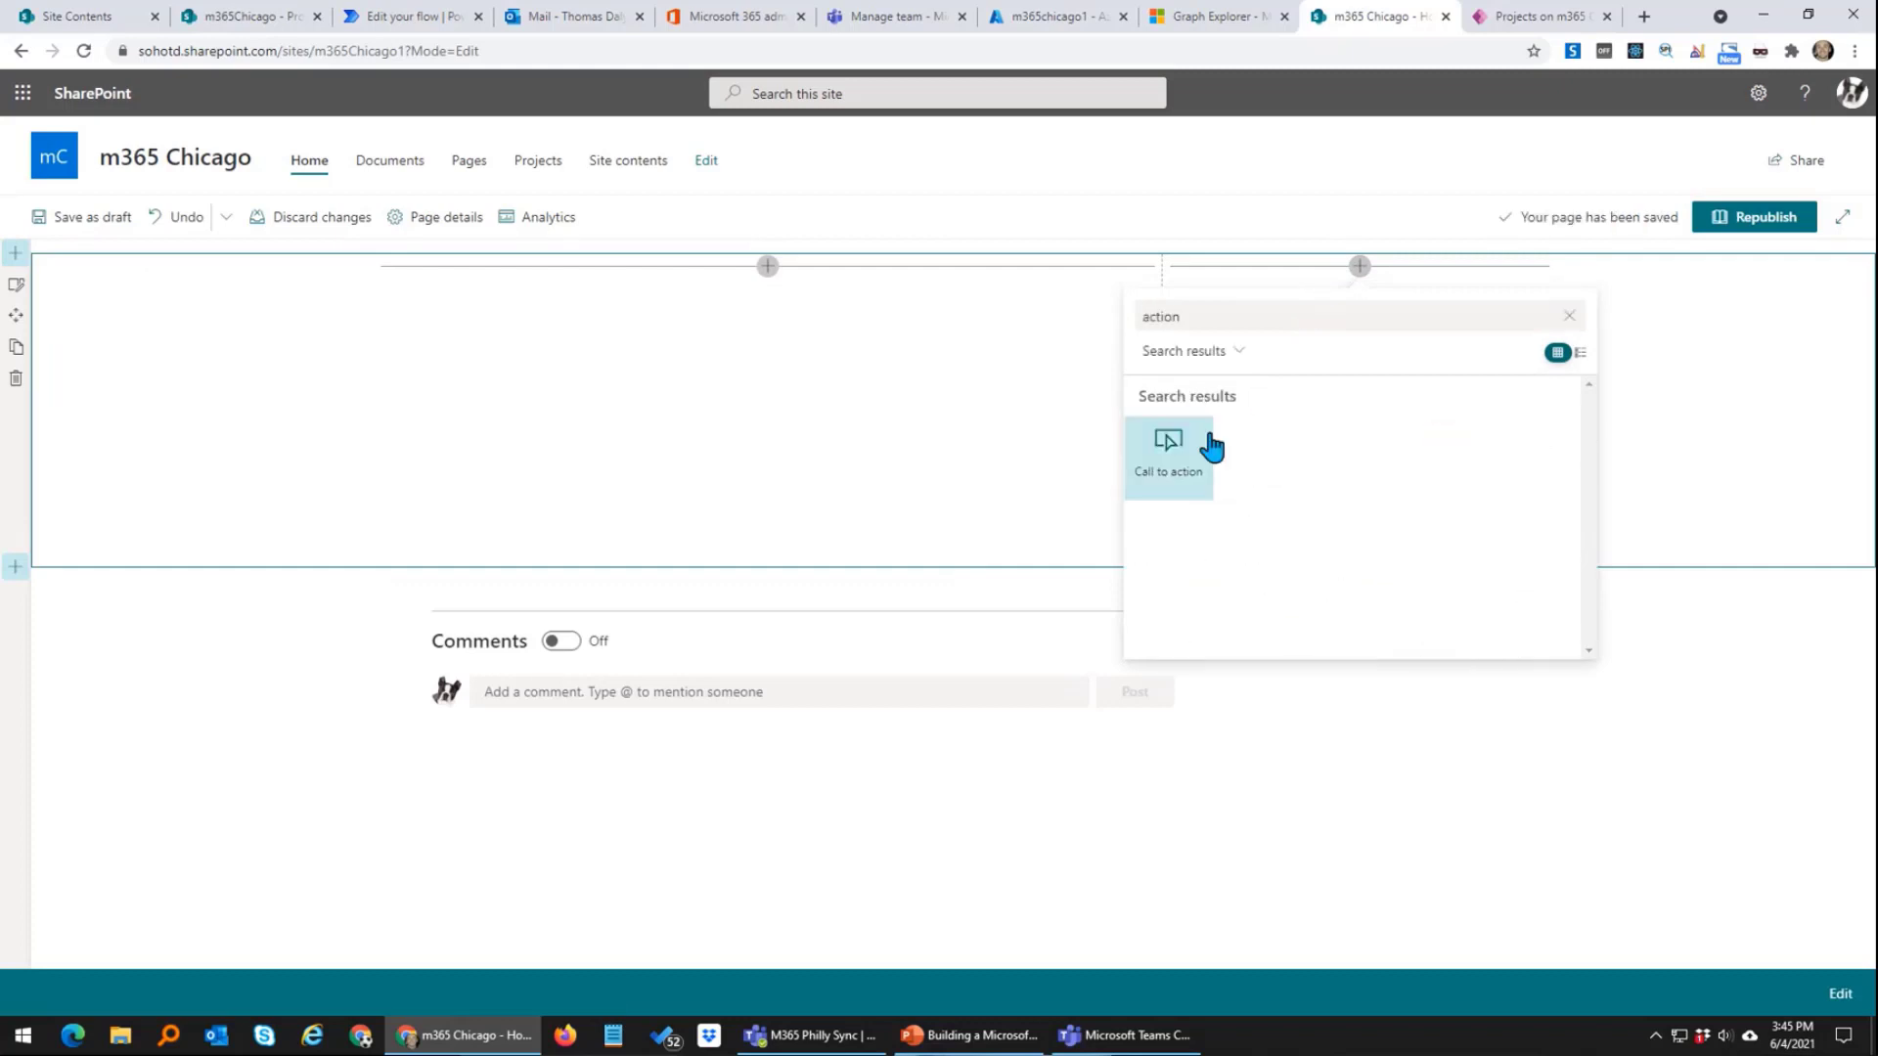
{"action": "left_click", "coordinate": [1203, 445]}
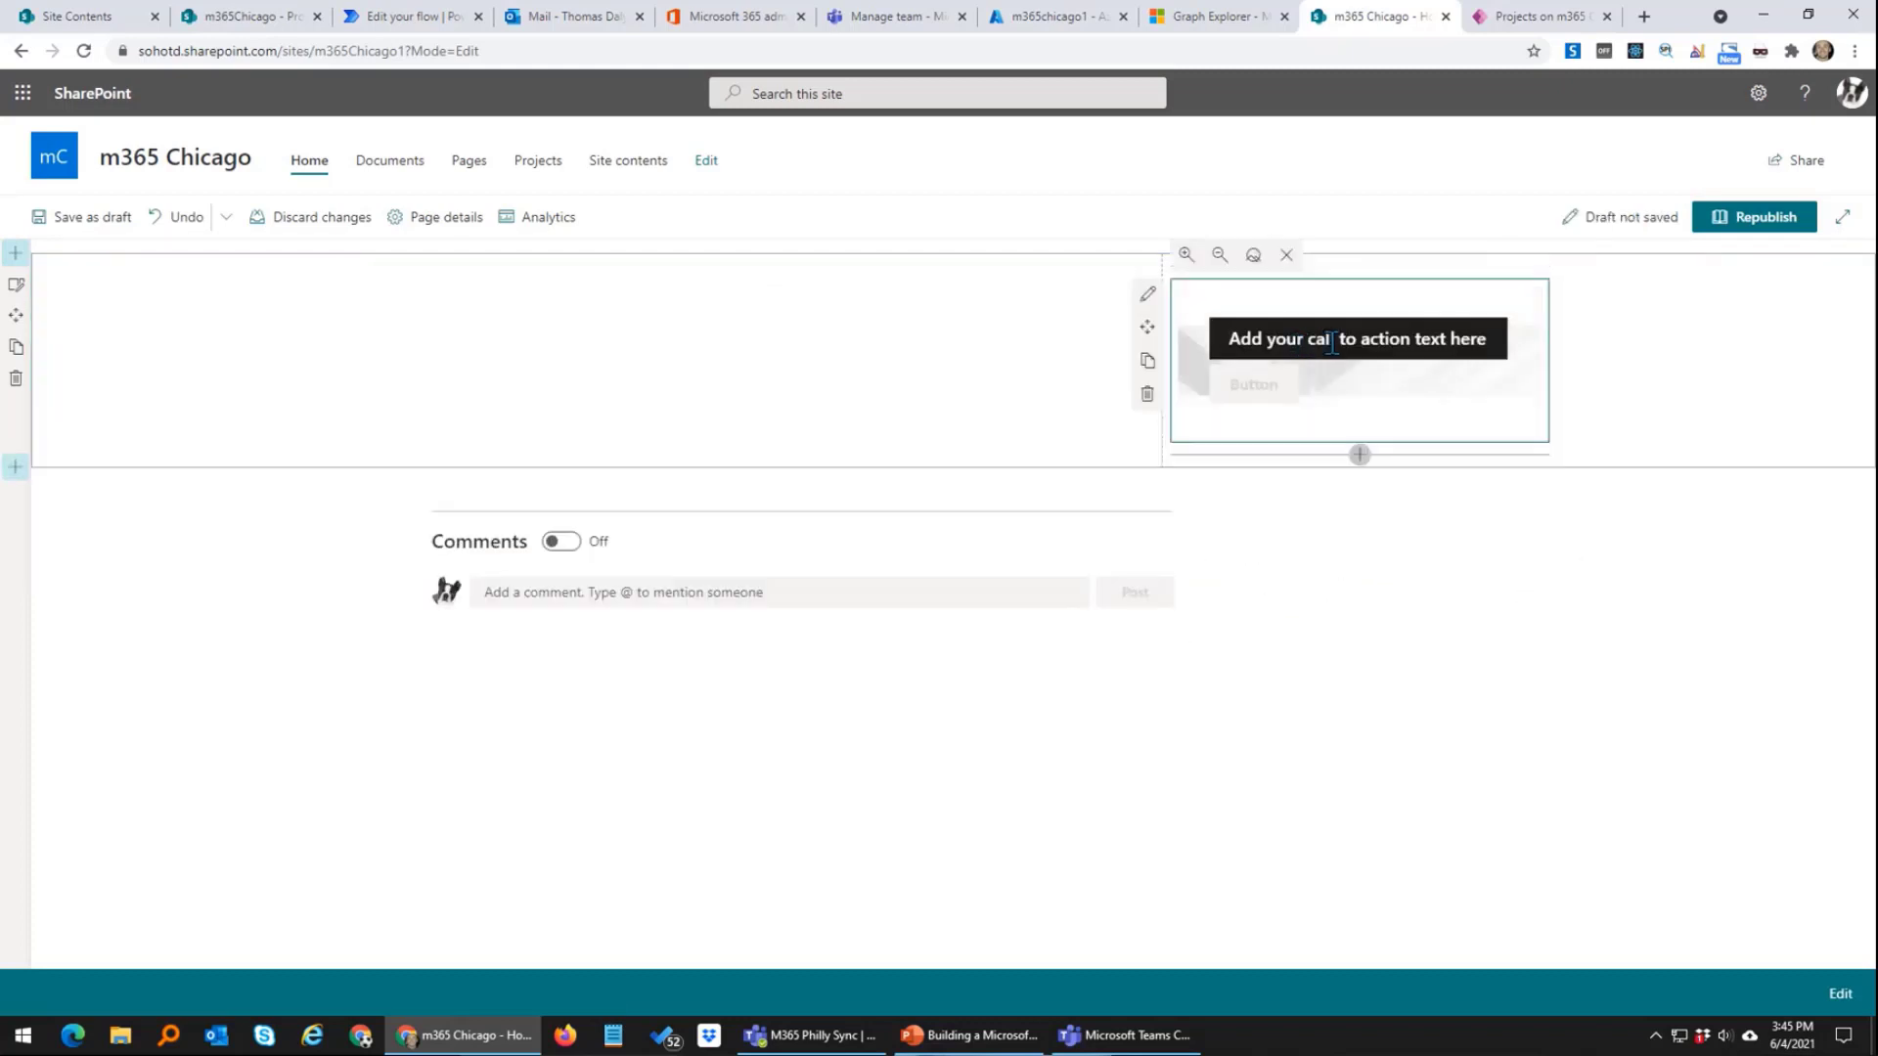
Step: Set the Call to action text to "Submit MS Teams Request"
{"action": "left_click", "coordinate": [1332, 342]}
{"action": "type", "text": "Sub"}
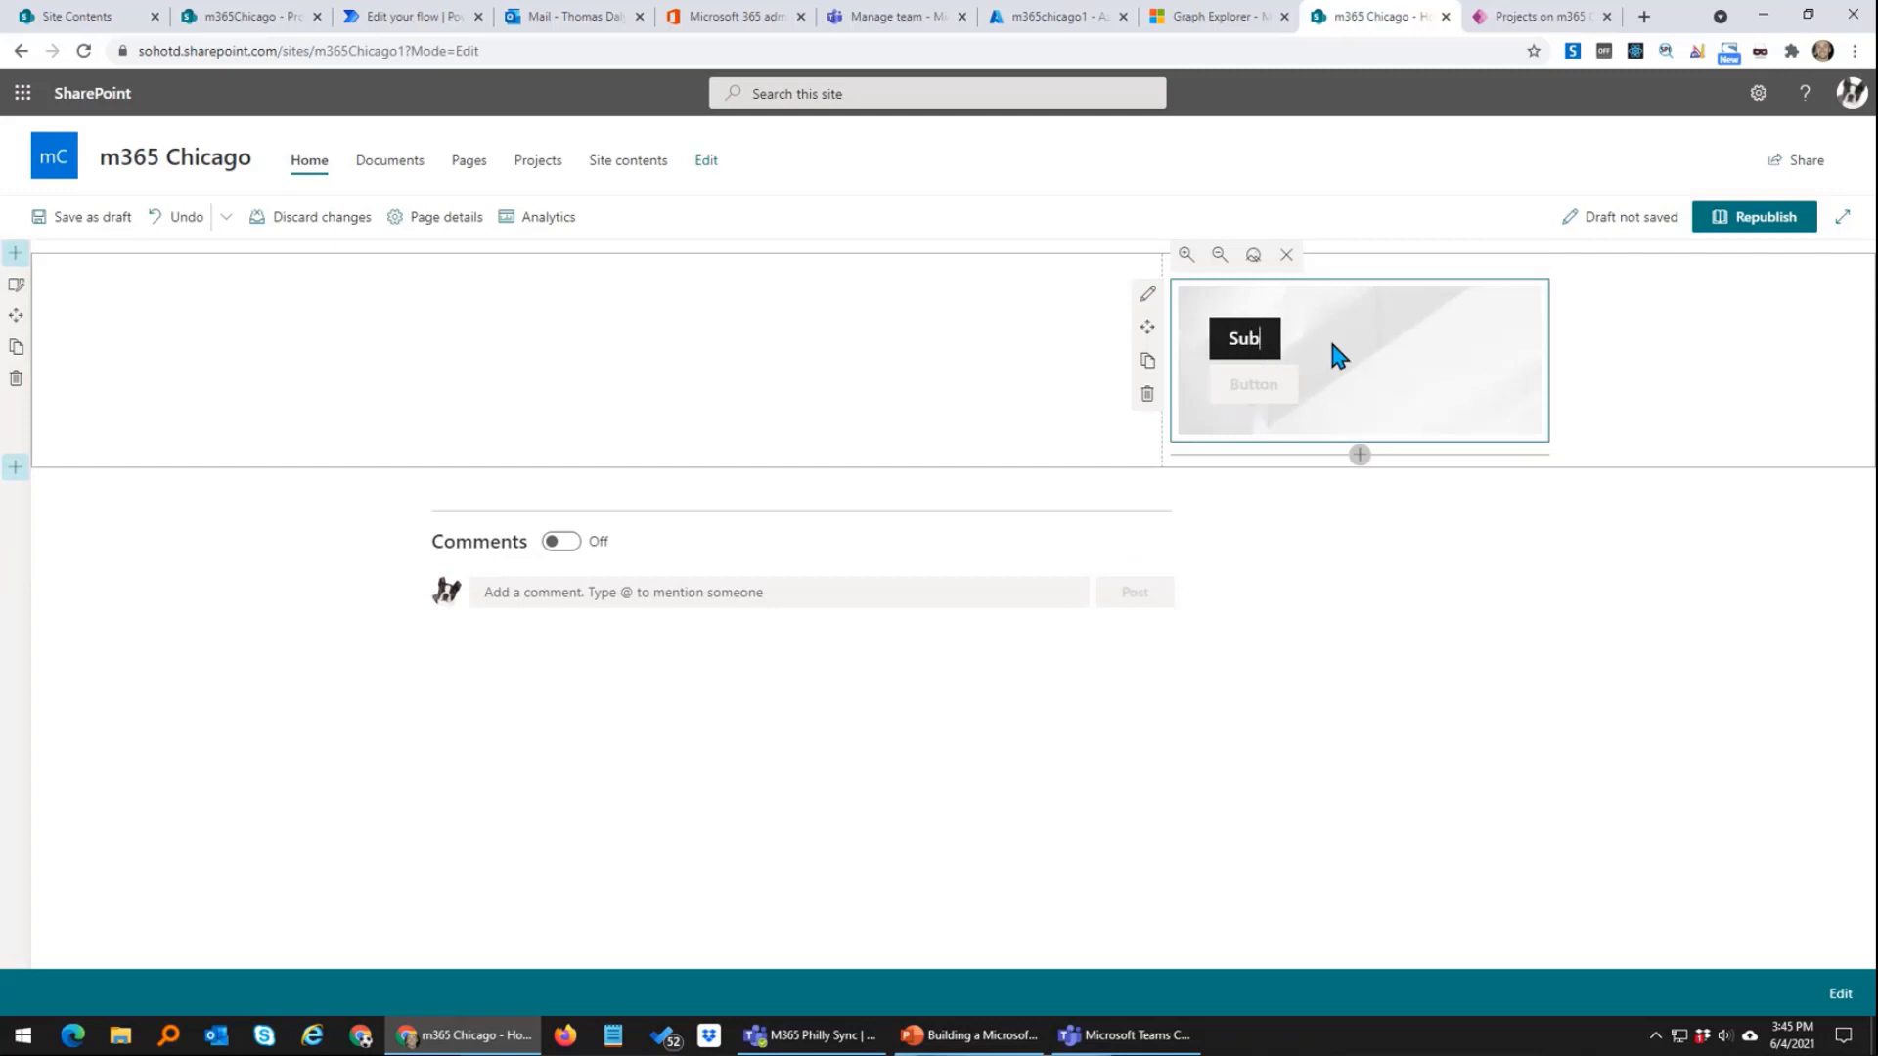
{"action": "type", "text": "mit MS Teams RE"}
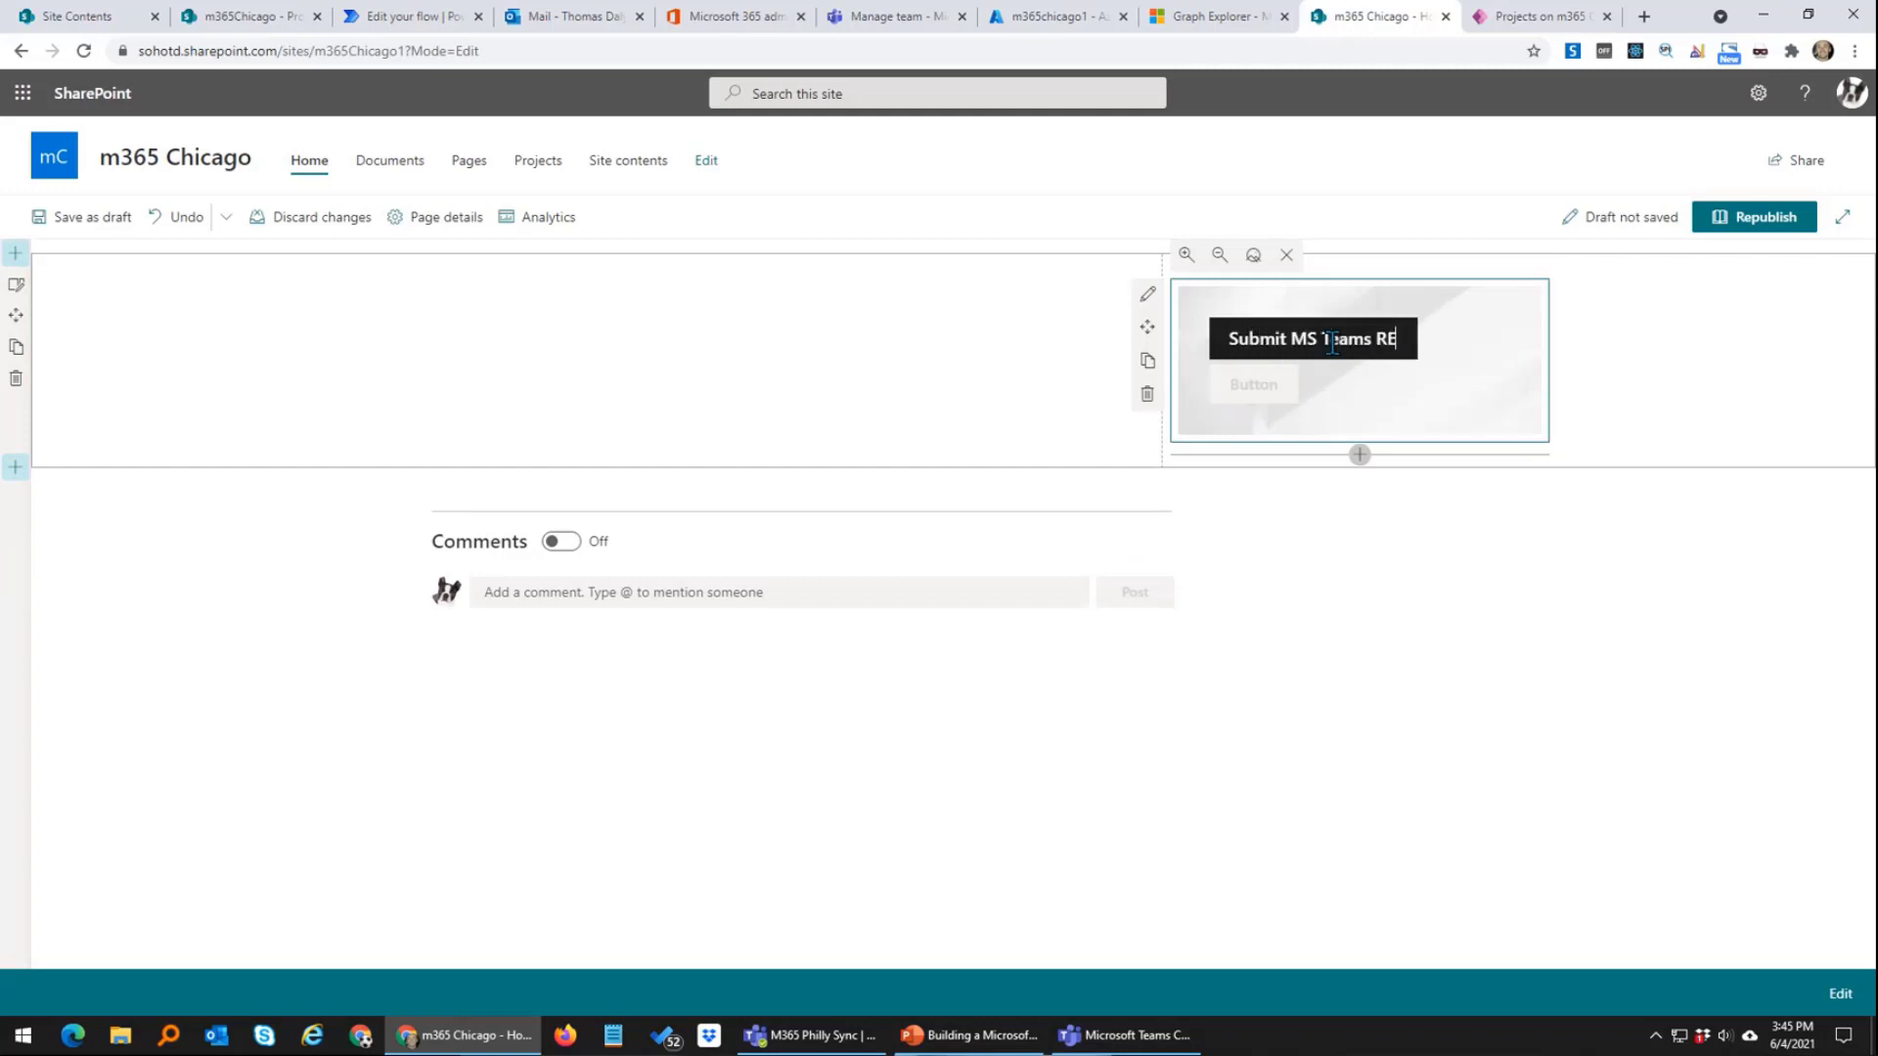
{"action": "type", "text": "q"}
{"action": "key", "text": "BackSpace"}
{"action": "key", "text": "BackSpace"}
{"action": "type", "text": "equest"}
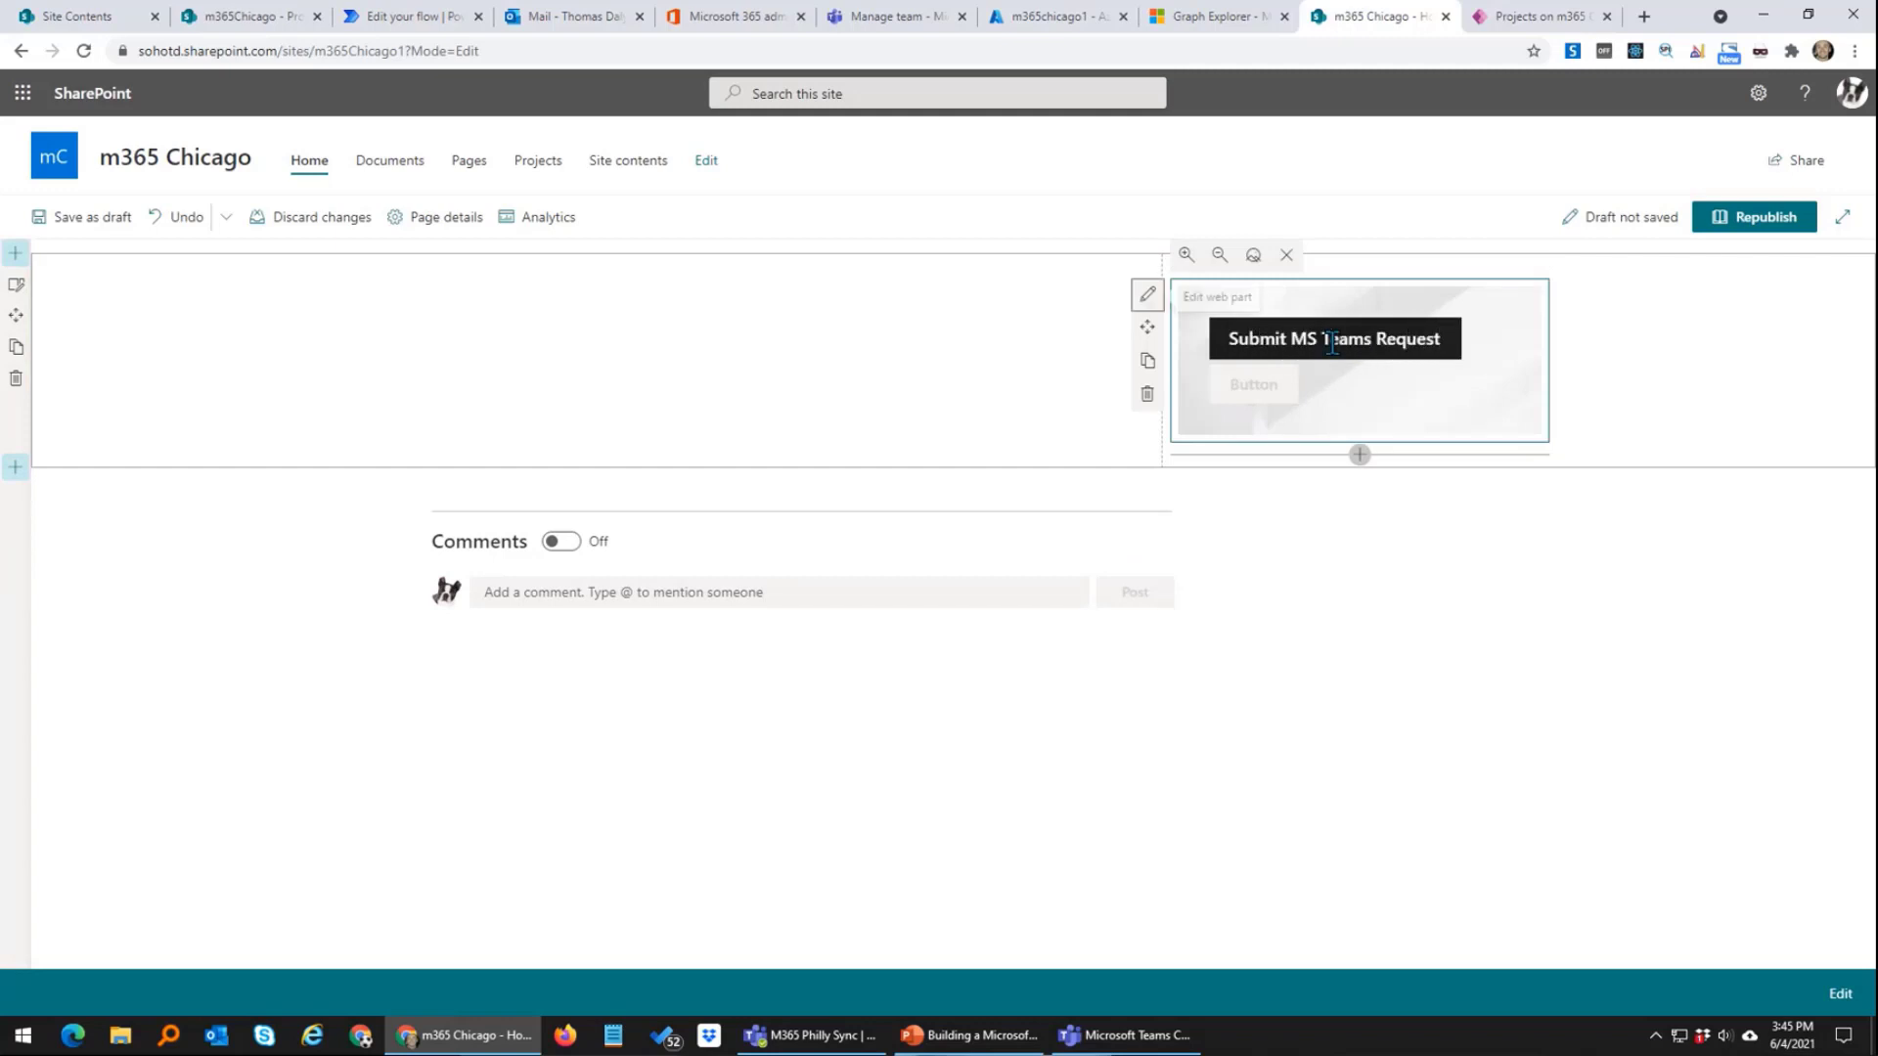
{"action": "left_click", "coordinate": [1301, 323]}
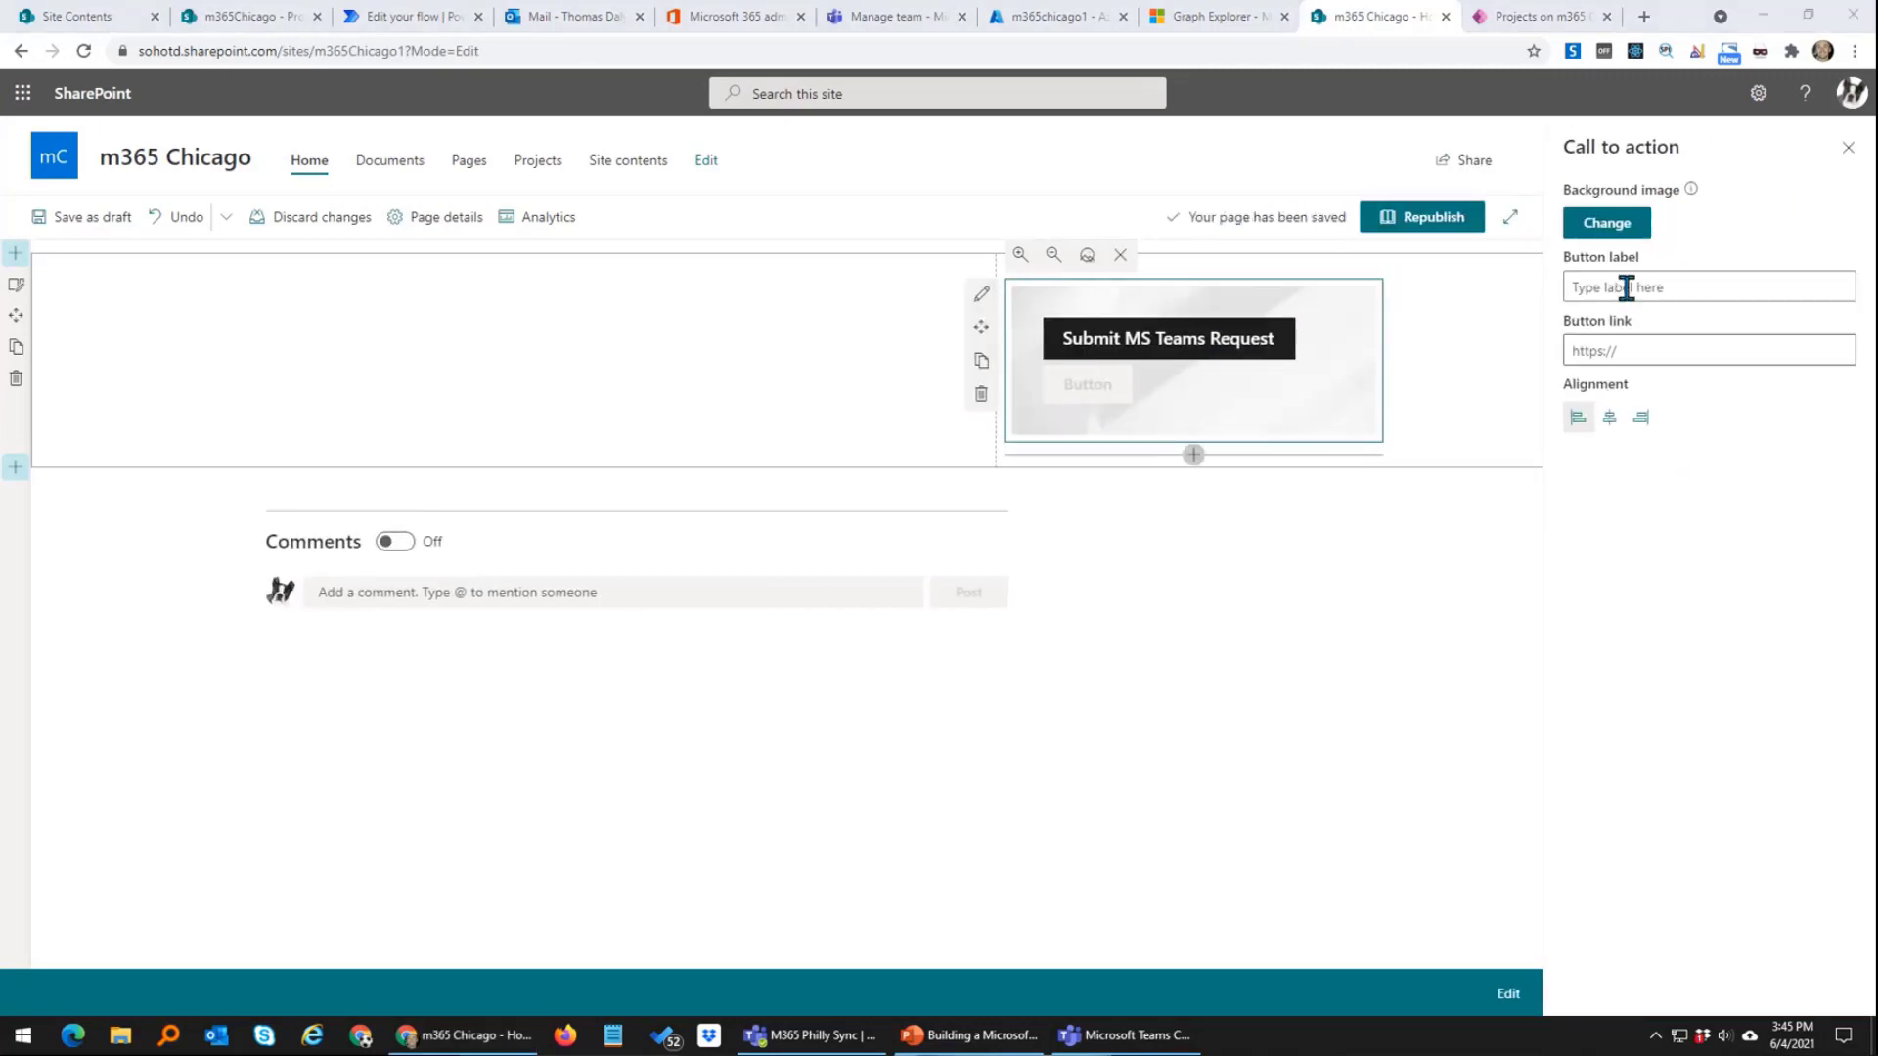
{"action": "left_click", "coordinate": [1643, 350]}
{"action": "type", "text": "https://sohotd.sharepoint.com/sites/m365Chicago1"}
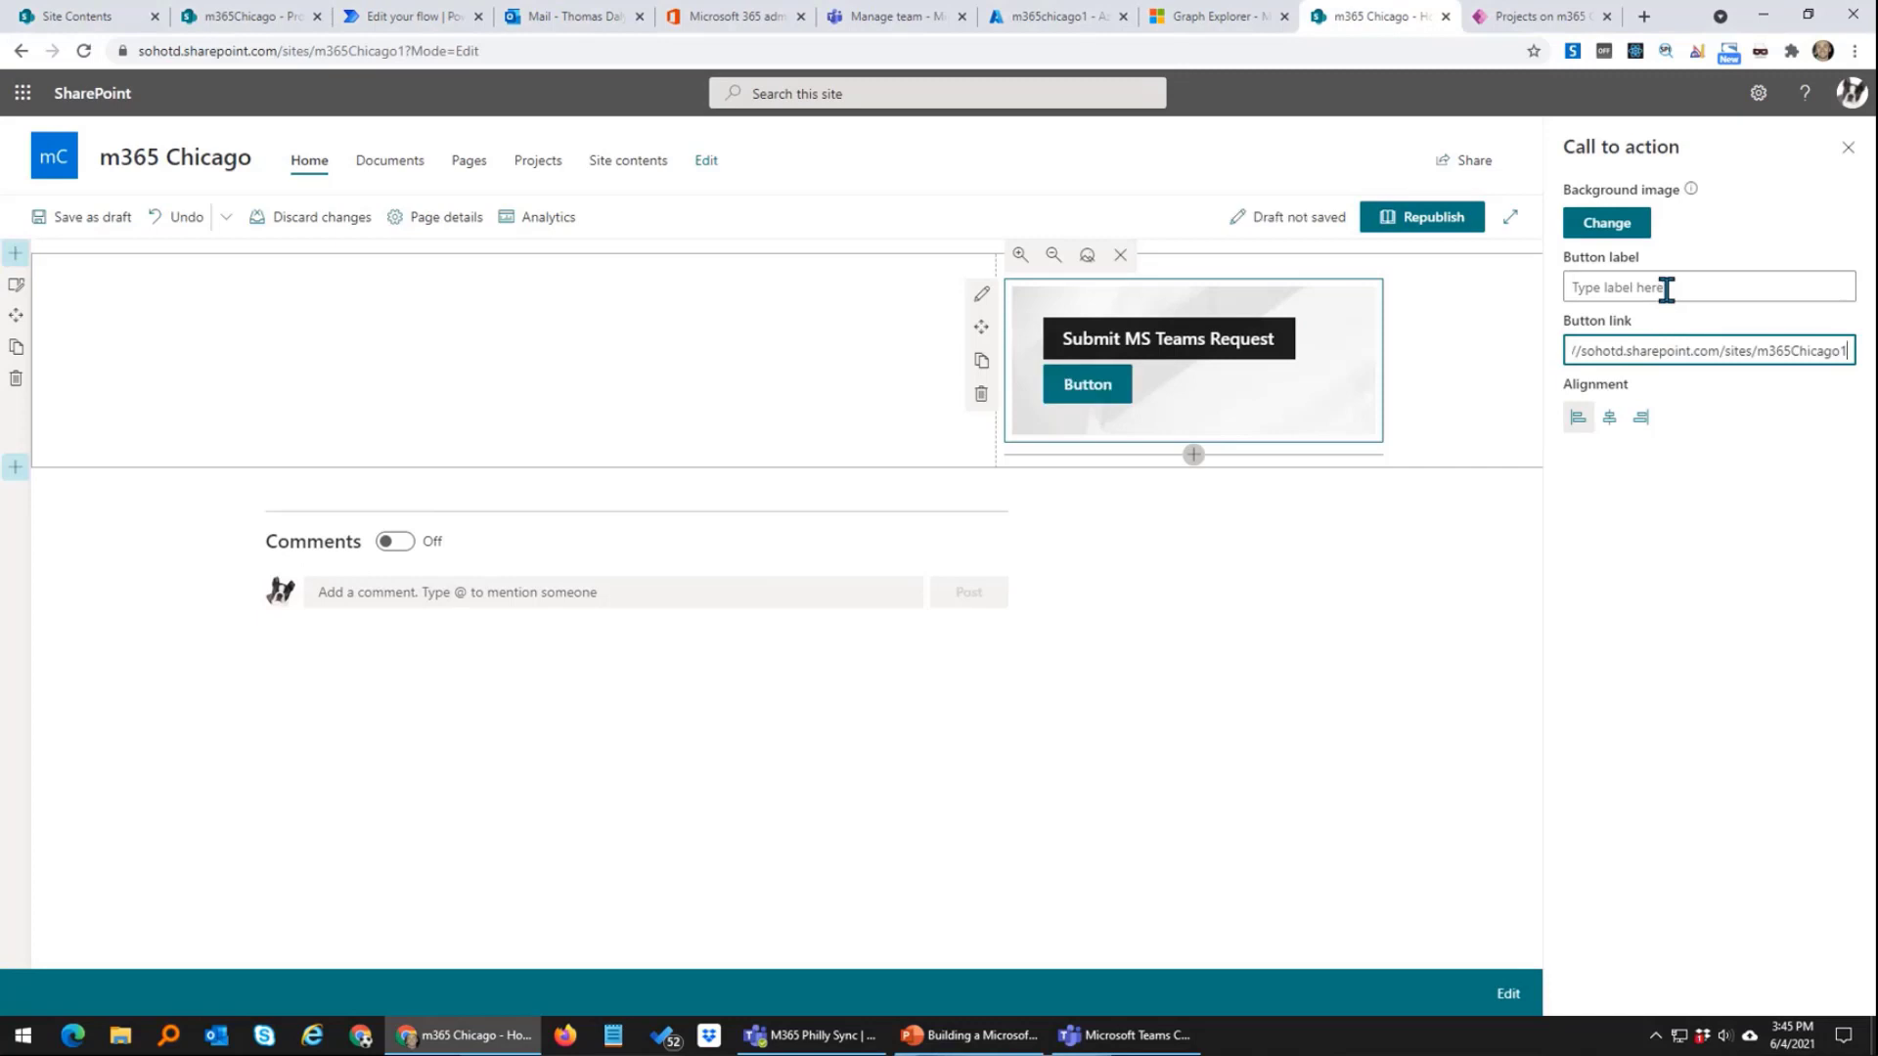
Step: Label the Call to action button "Apply" and republish the home page
{"action": "left_click", "coordinate": [1675, 287]}
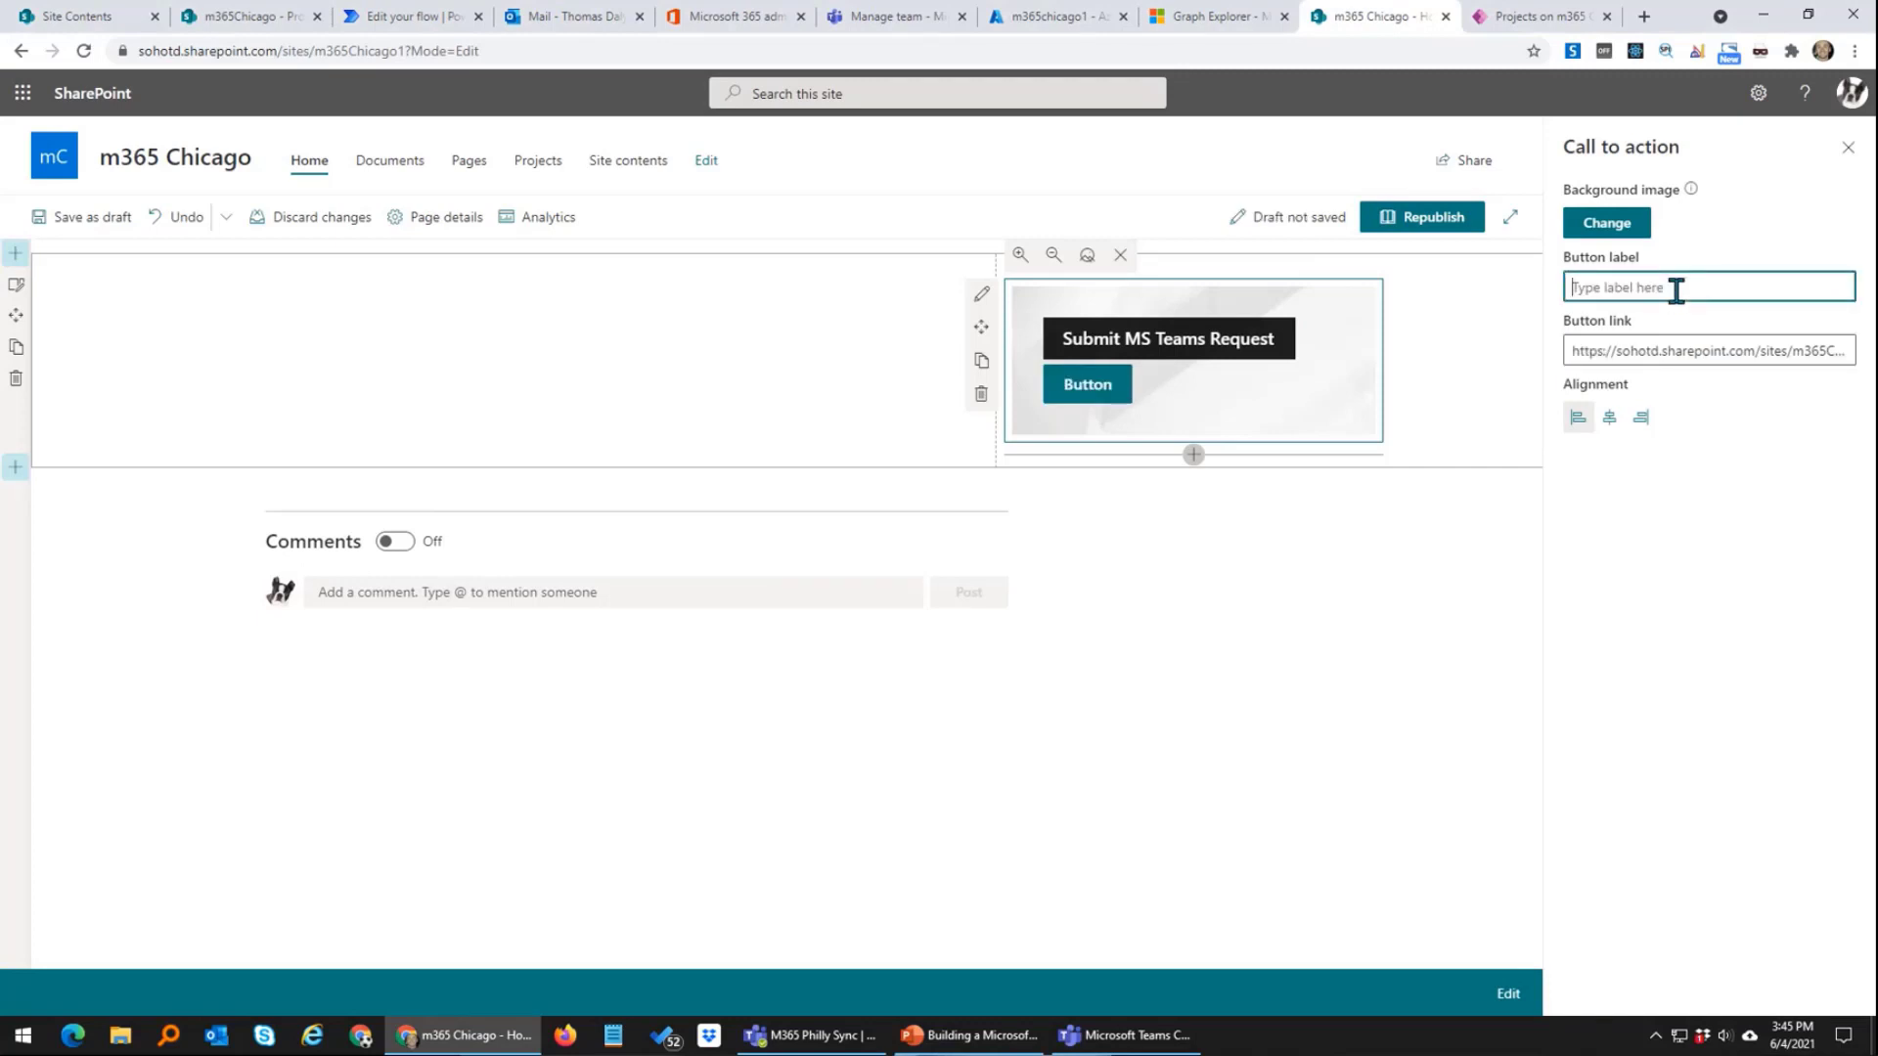
{"action": "type", "text": "A"}
{"action": "key", "text": "BackSpace"}
{"action": "type", "text": "Apply"}
{"action": "left_click", "coordinate": [1438, 223]}
{"action": "left_click", "coordinate": [1441, 233]}
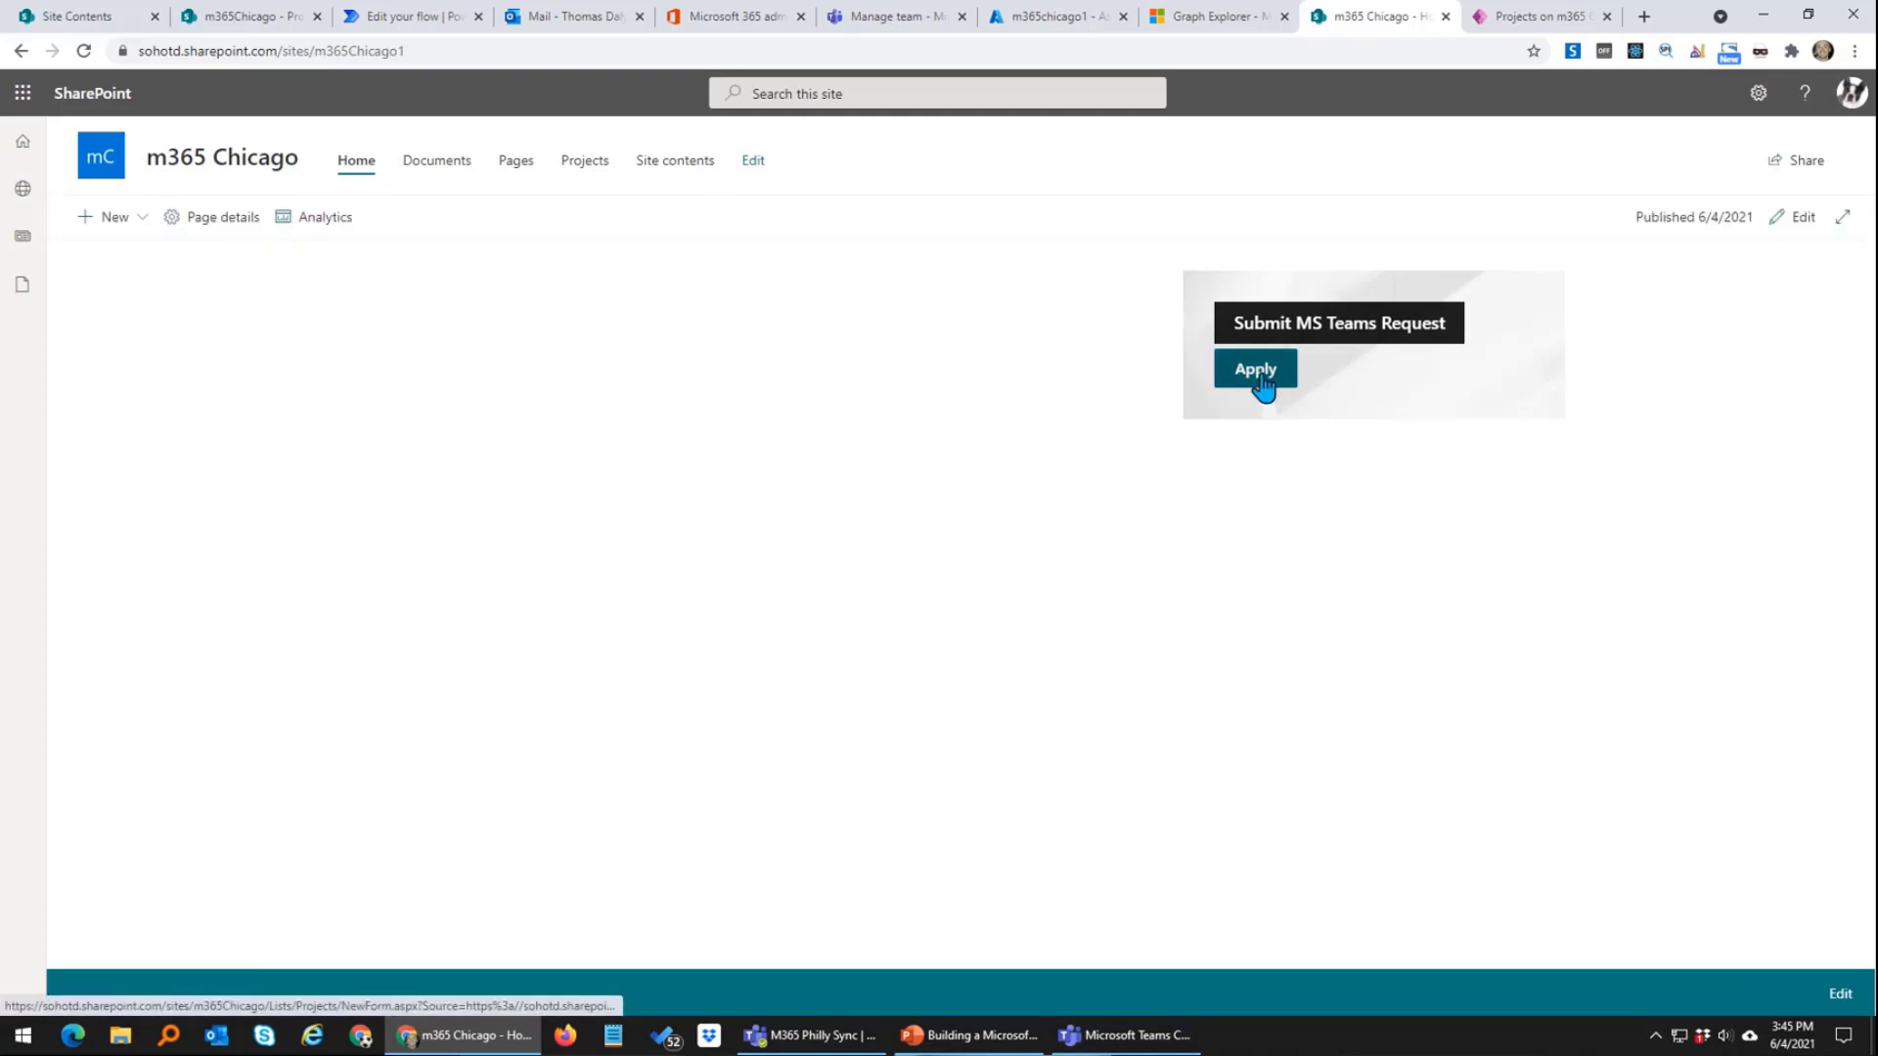
Step: Open the request form through the Apply button and examine the NewForm.aspx path and Source return address in its URL
{"action": "left_click", "coordinate": [1260, 372]}
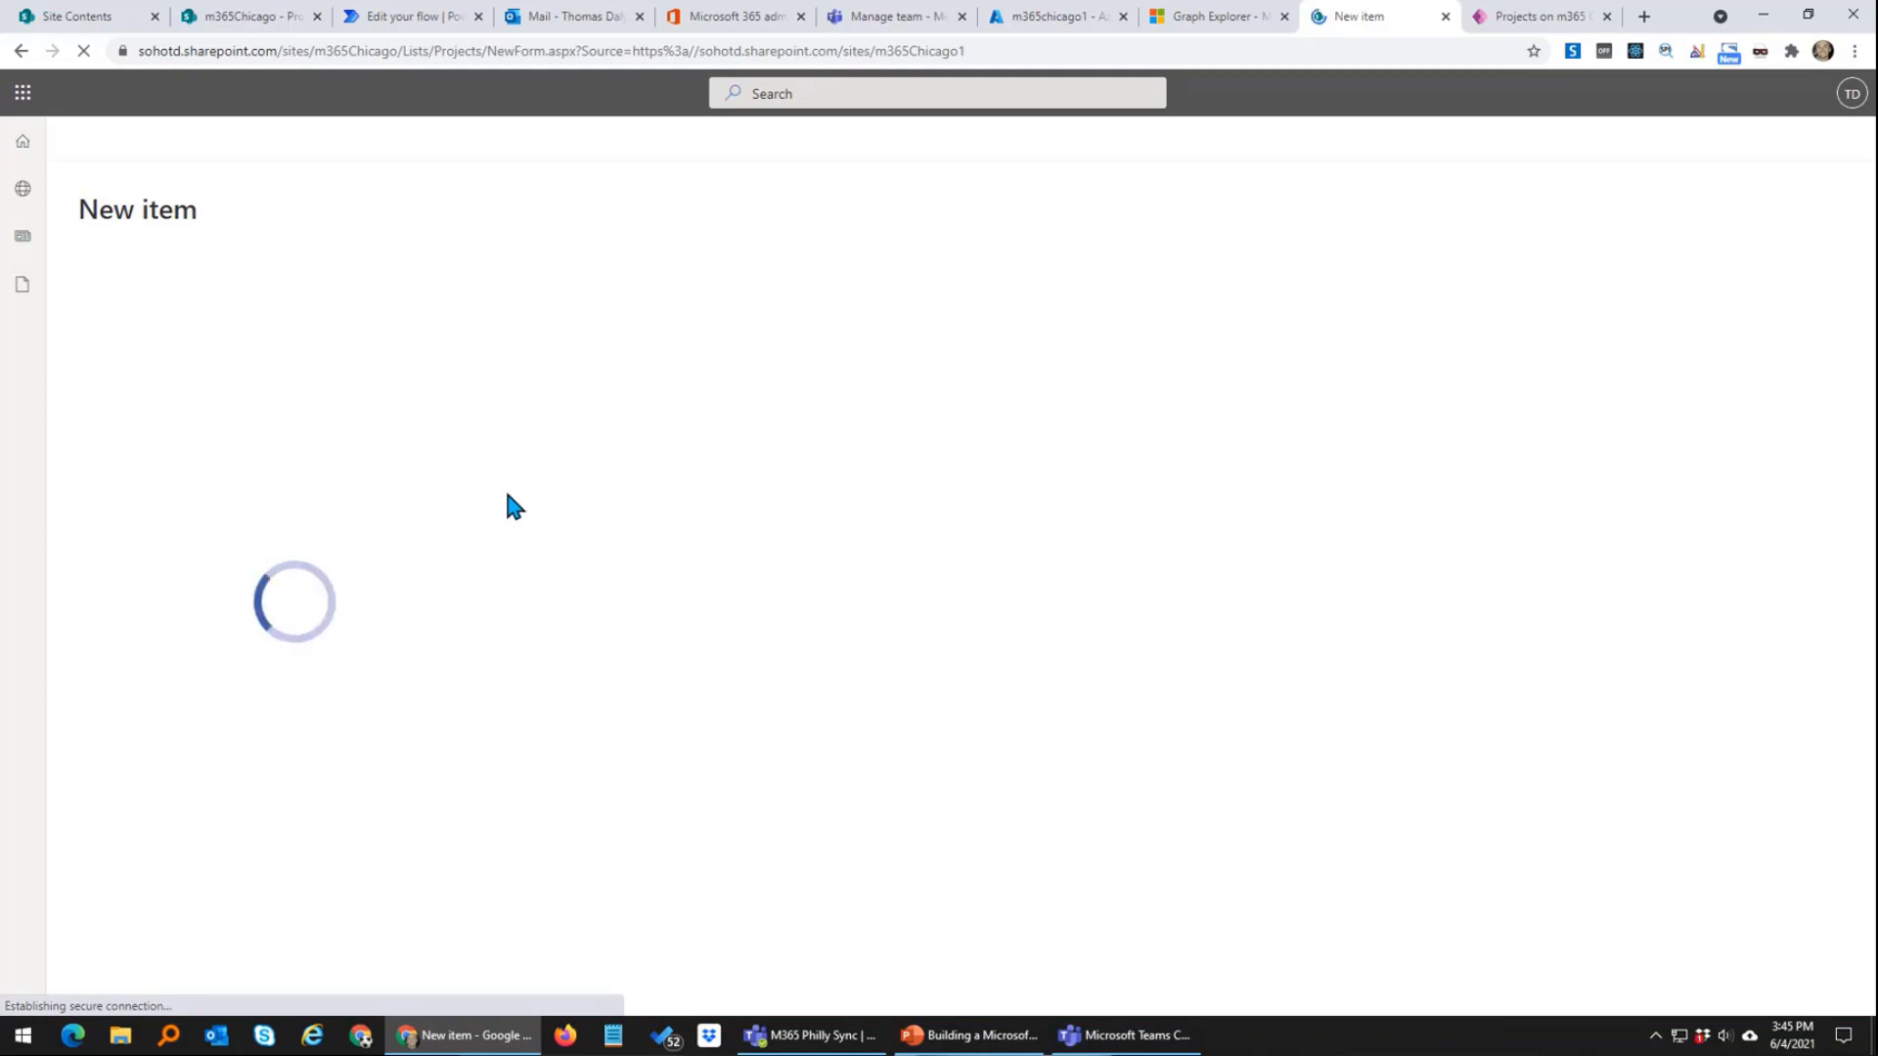
{"action": "left_click_drag", "start_coordinate": [576, 50], "coordinate": [760, 51]}
{"action": "left_click_drag", "start_coordinate": [610, 47], "coordinate": [325, 51]}
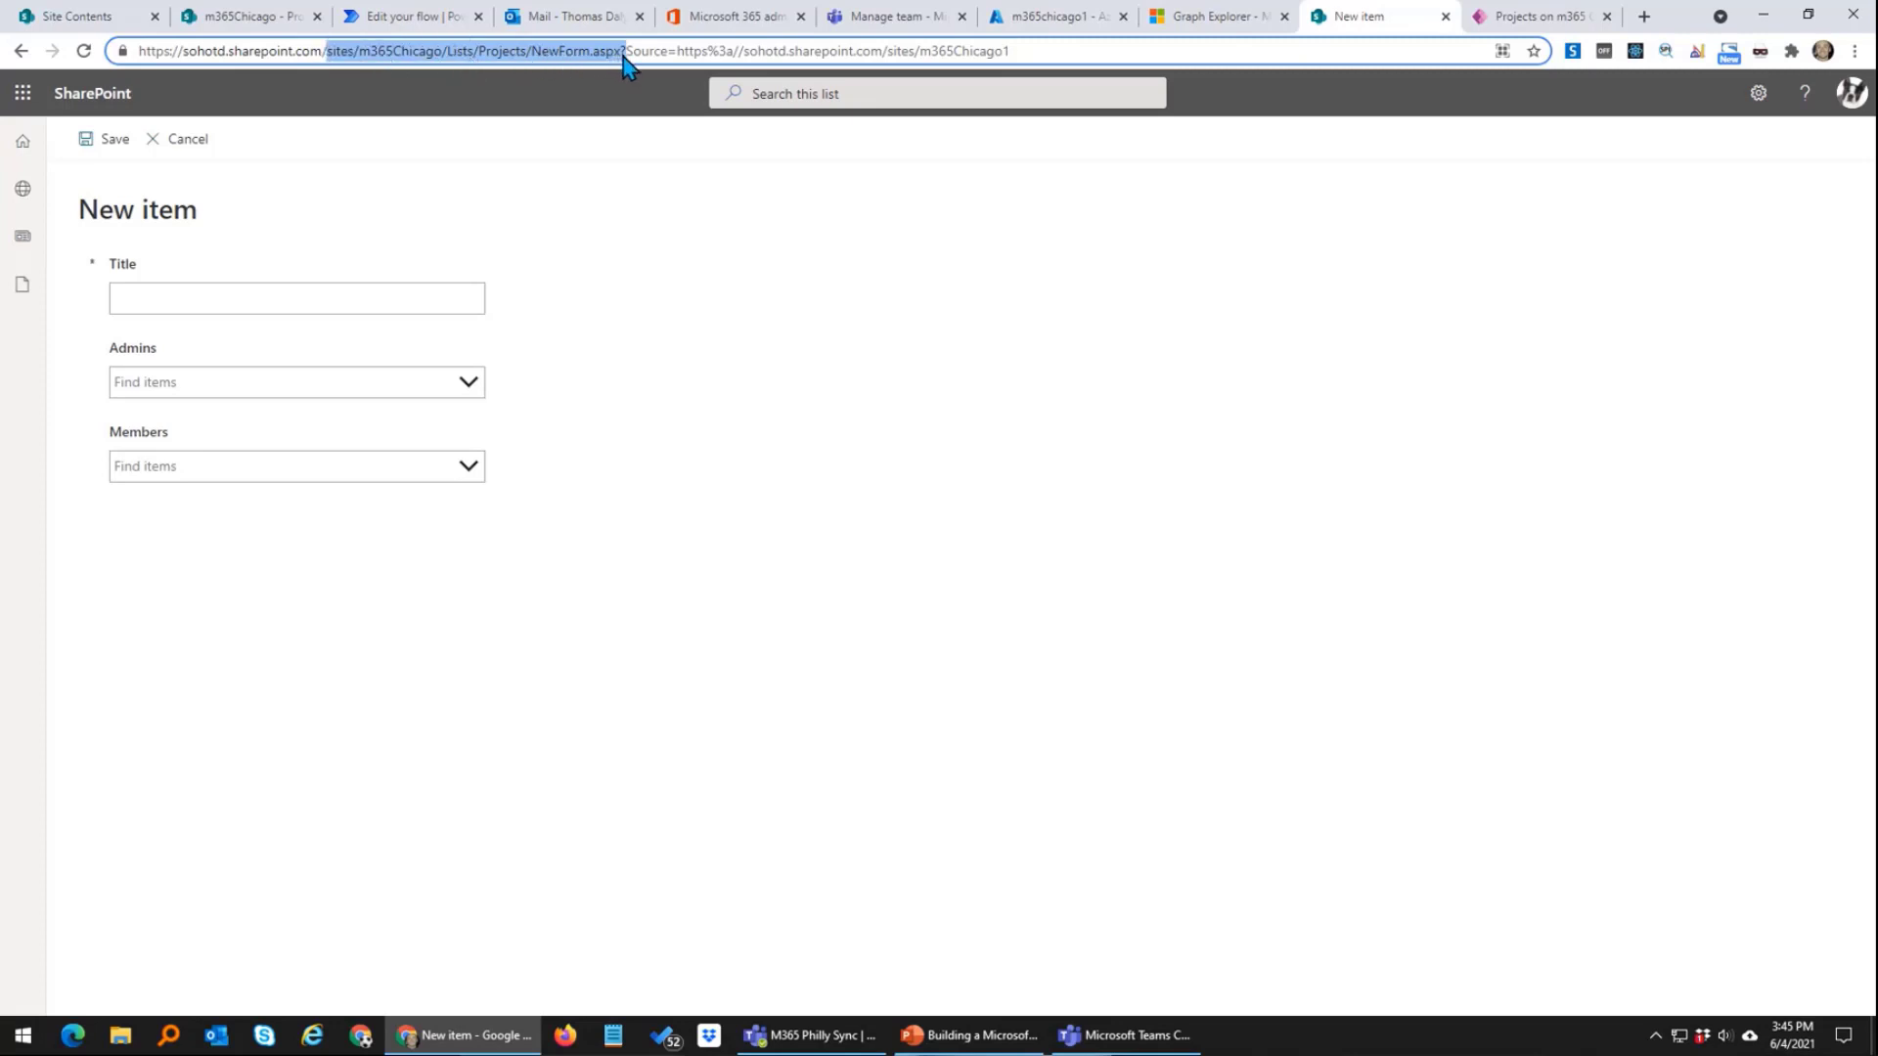
{"action": "left_click_drag", "start_coordinate": [681, 51], "coordinate": [1059, 39]}
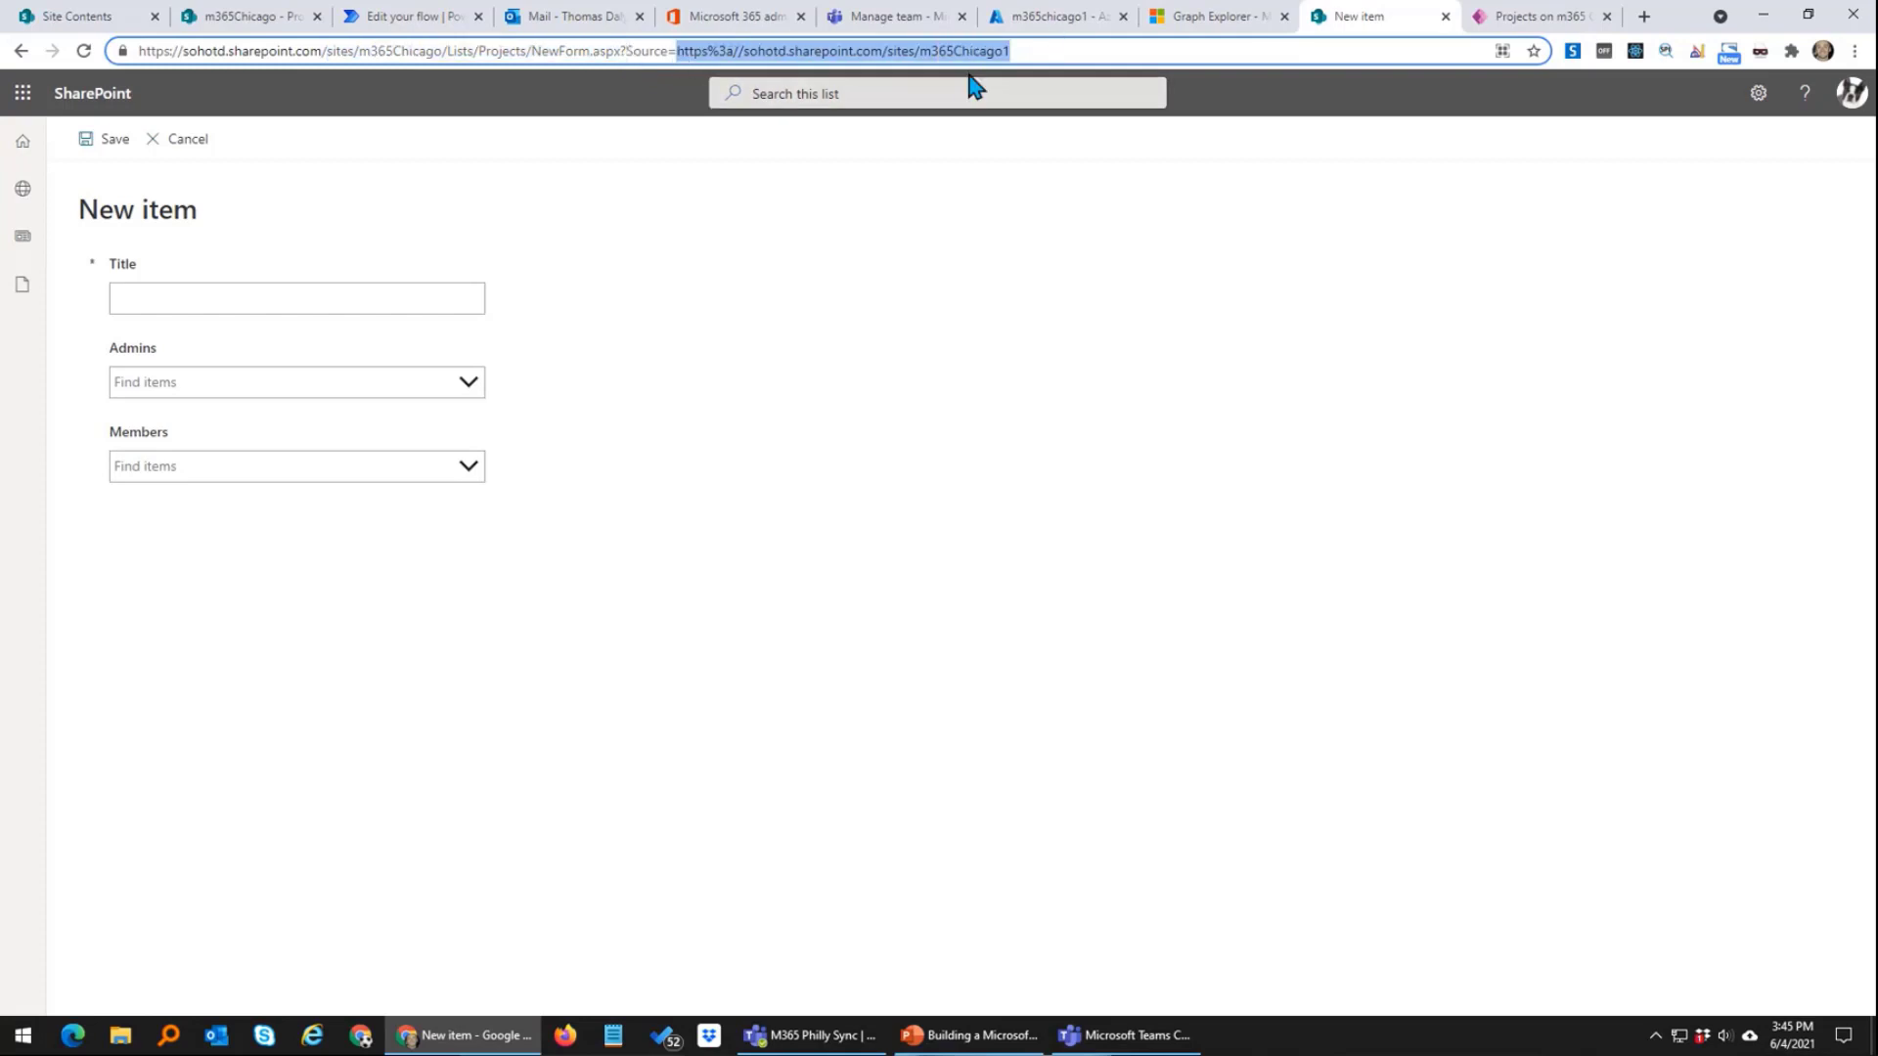
{"action": "left_click", "coordinate": [742, 51]}
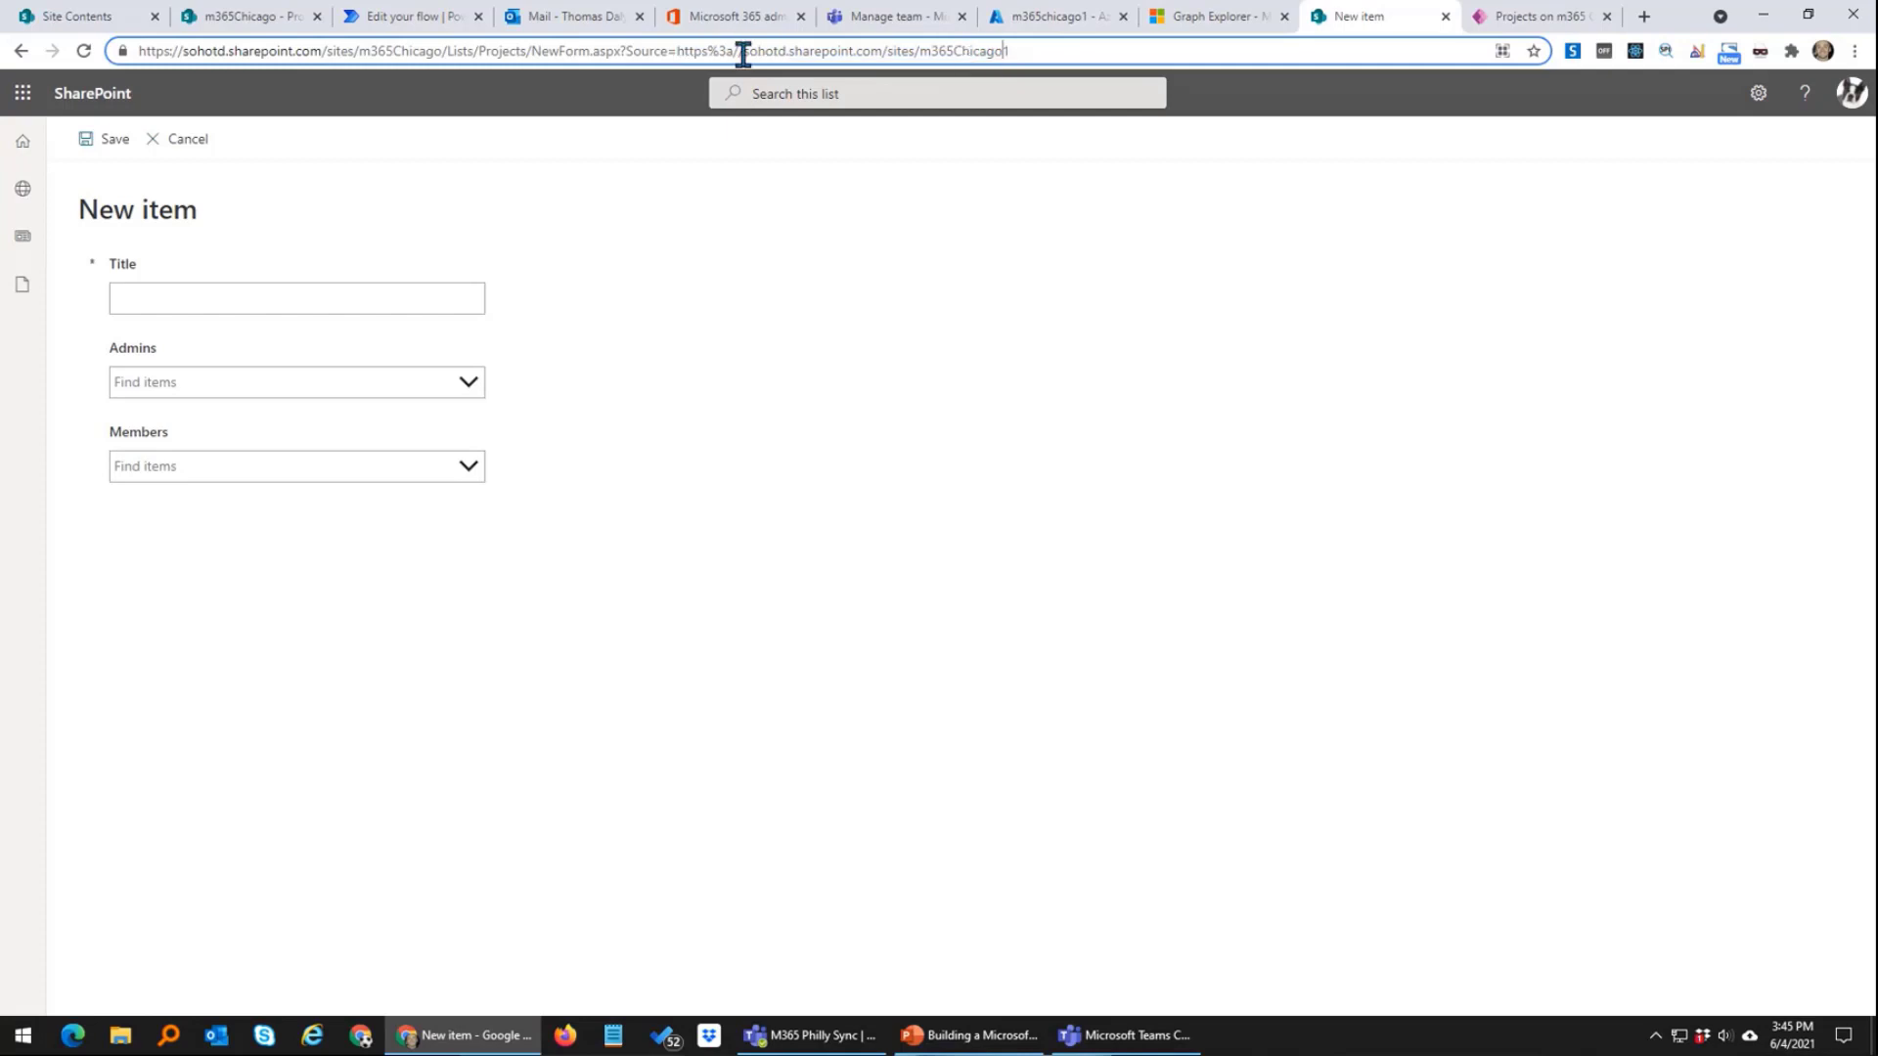
{"action": "left_click_drag", "start_coordinate": [677, 51], "coordinate": [1114, 48]}
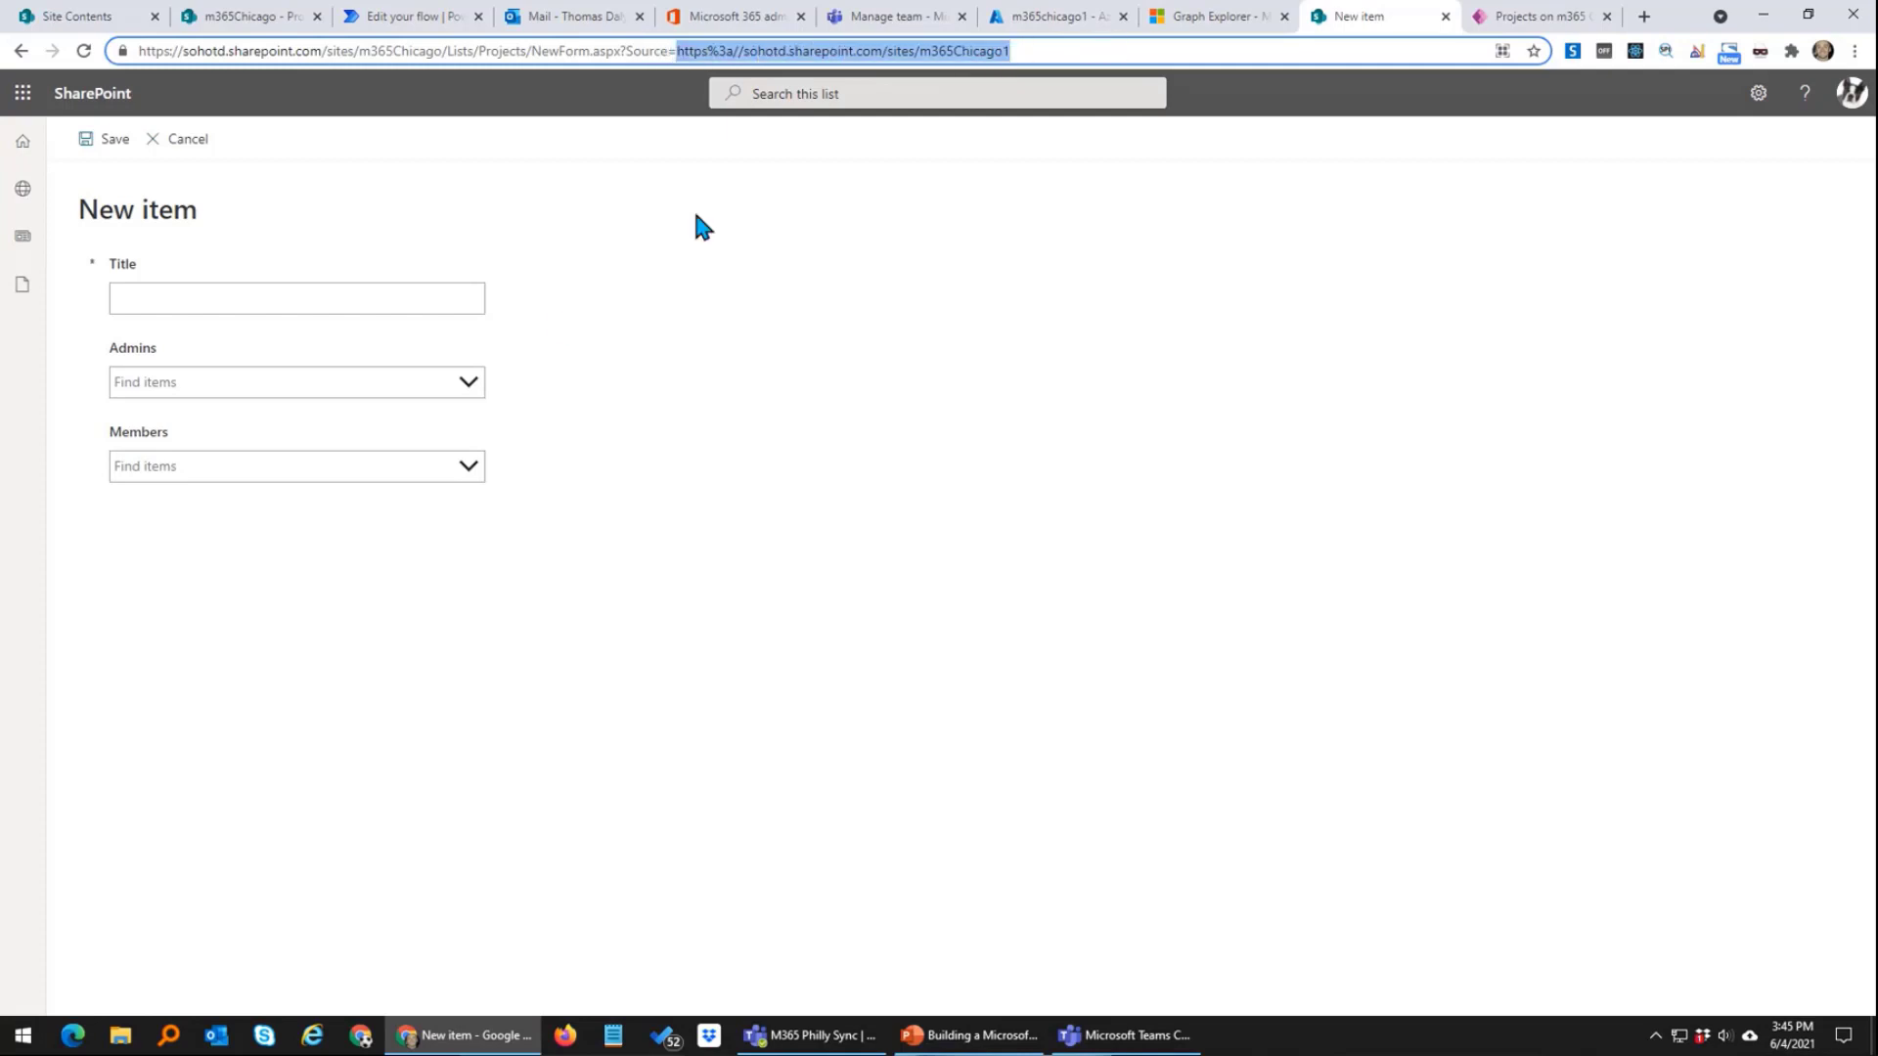
Step: Title the new request "Za8" and add the main administrator's account to Admins
{"action": "left_click", "coordinate": [425, 294]}
{"action": "type", "text": "Z"}
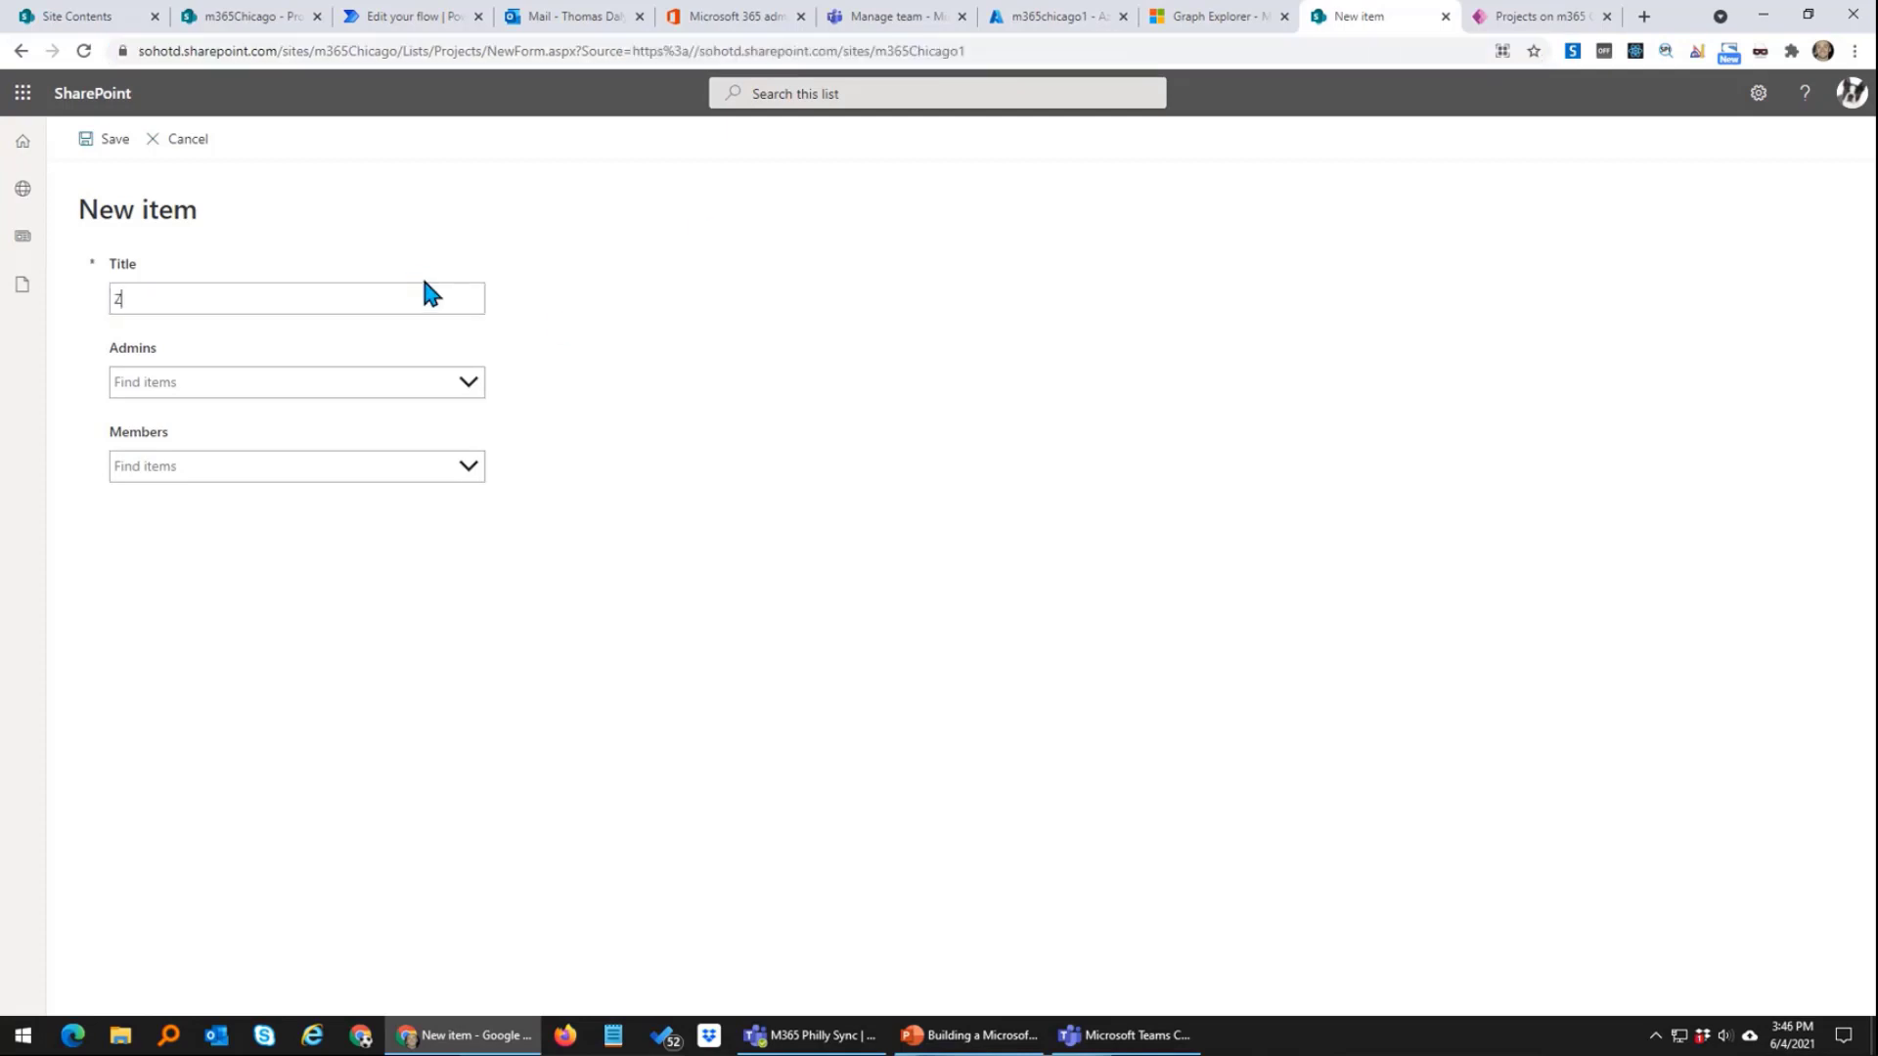
{"action": "type", "text": "a8"}
{"action": "left_click", "coordinate": [434, 384]}
{"action": "type", "text": "a"}
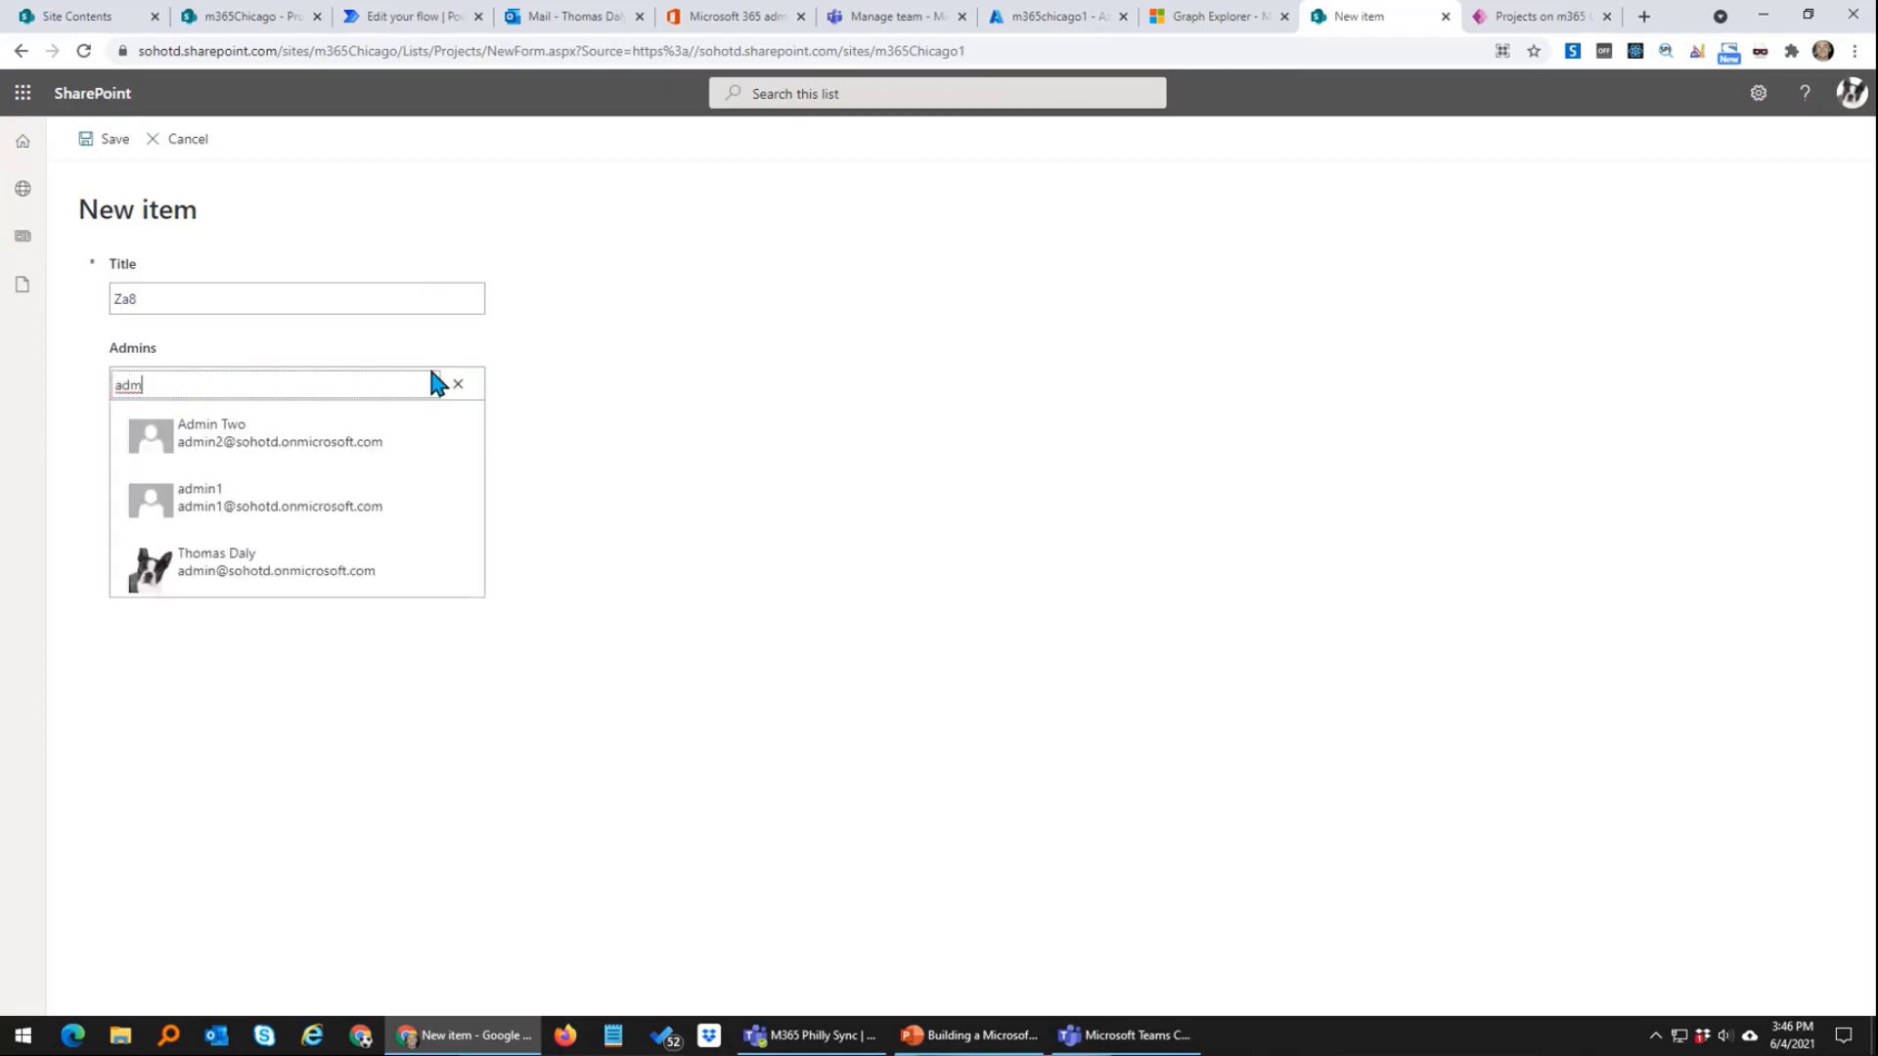
{"action": "left_click", "coordinate": [338, 570]}
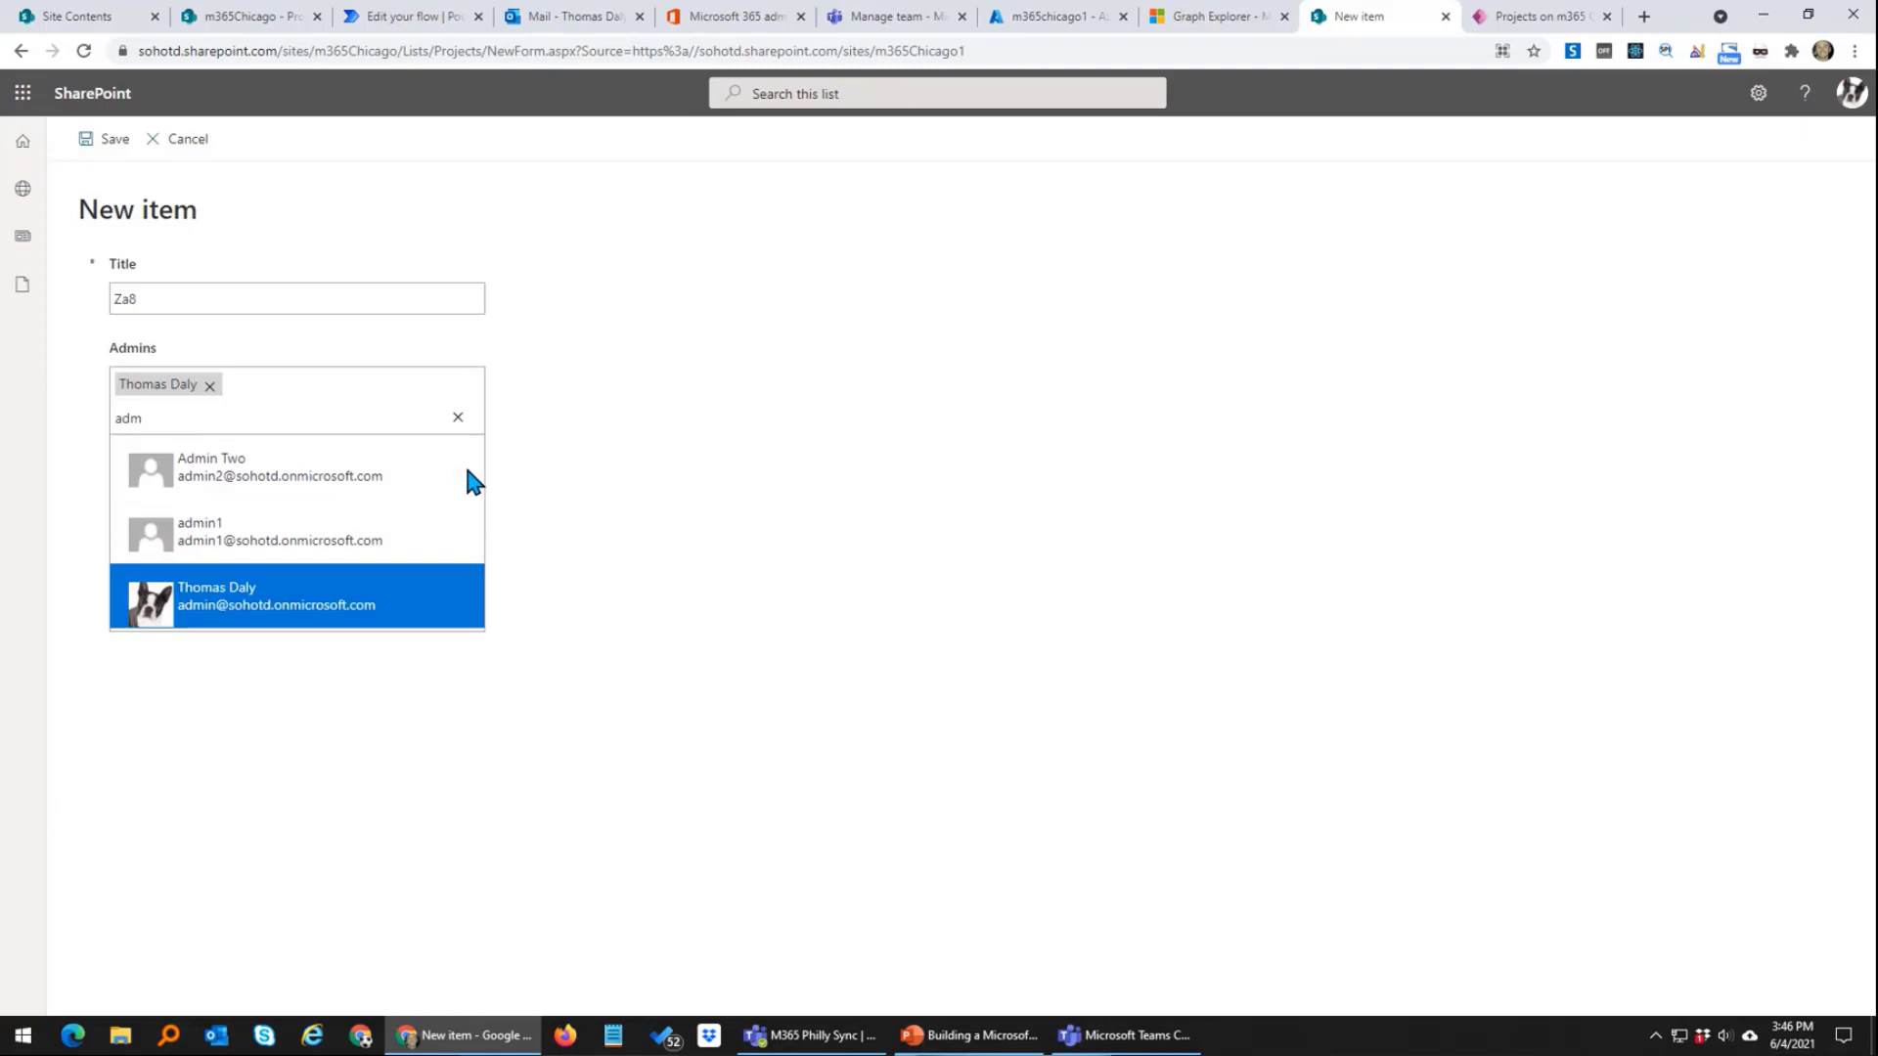
{"action": "left_click", "coordinate": [457, 418]}
Step: Add the first visitor account to Members and save the request
{"action": "left_click", "coordinate": [352, 476]}
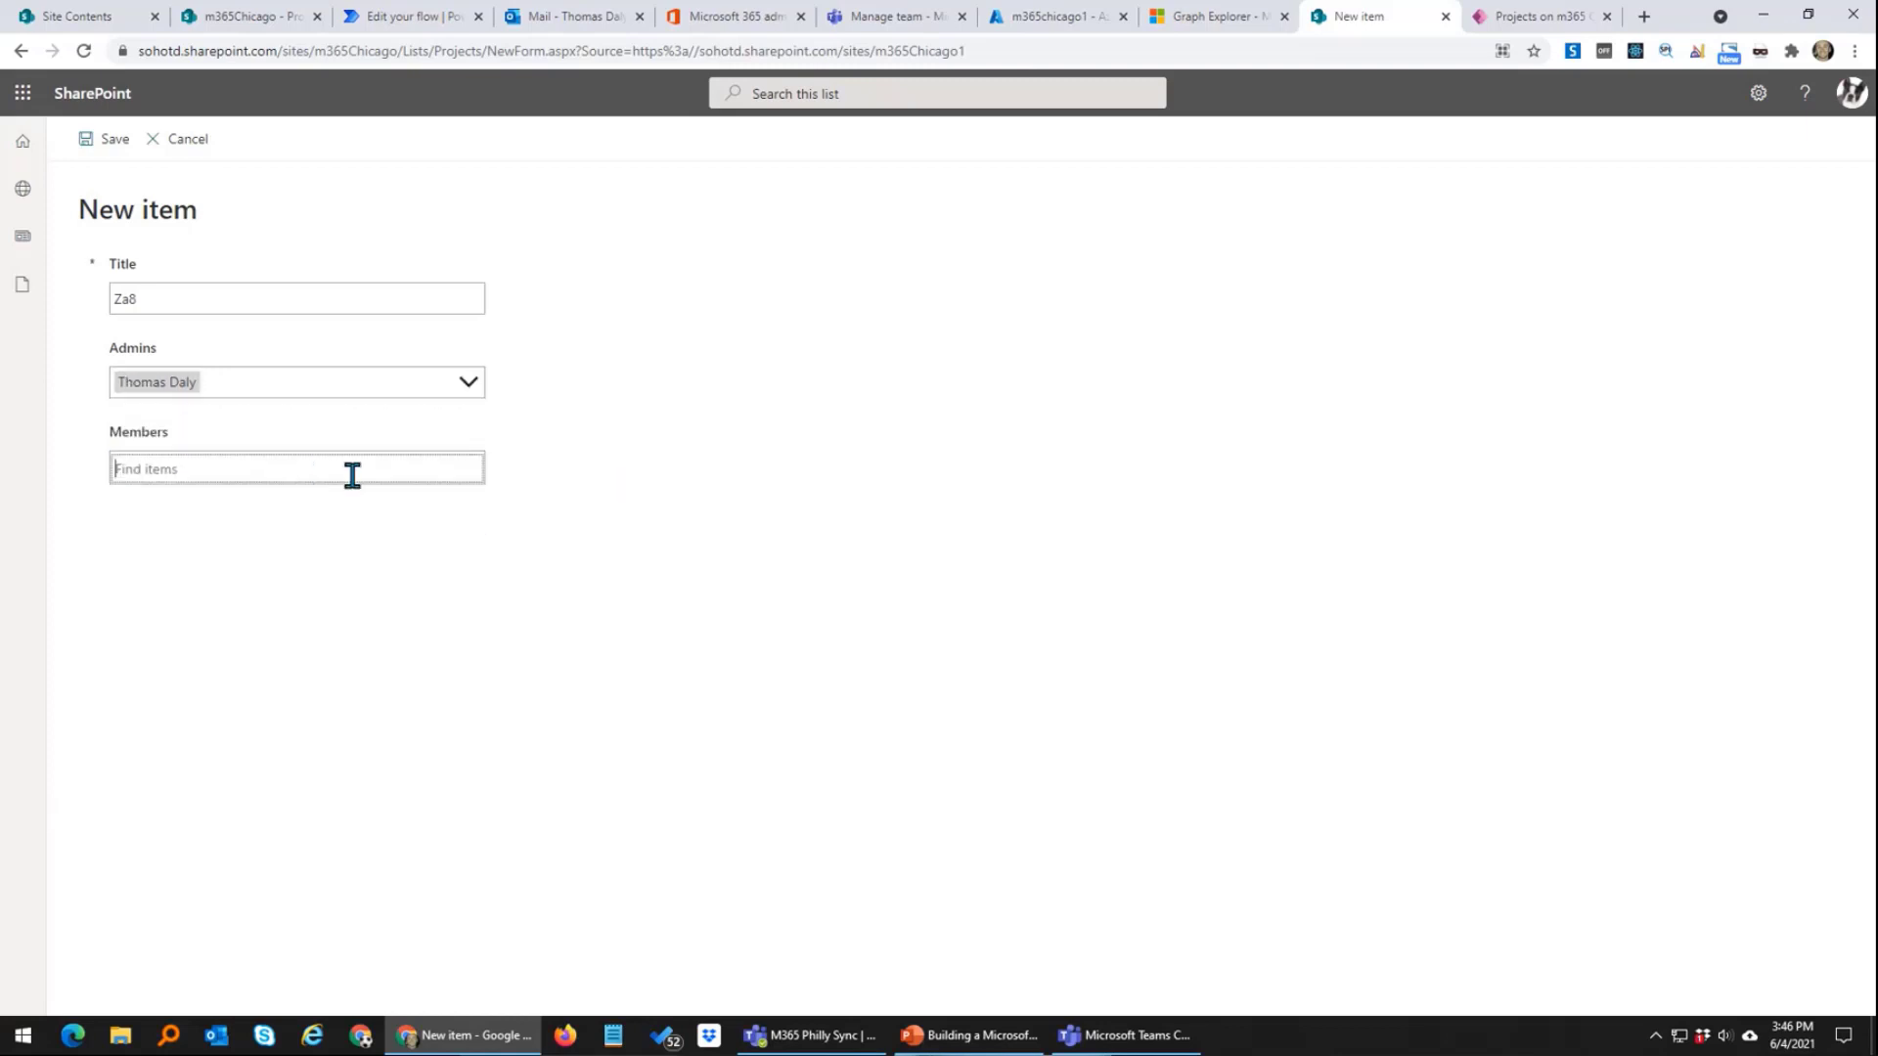
{"action": "type", "text": "admin"}
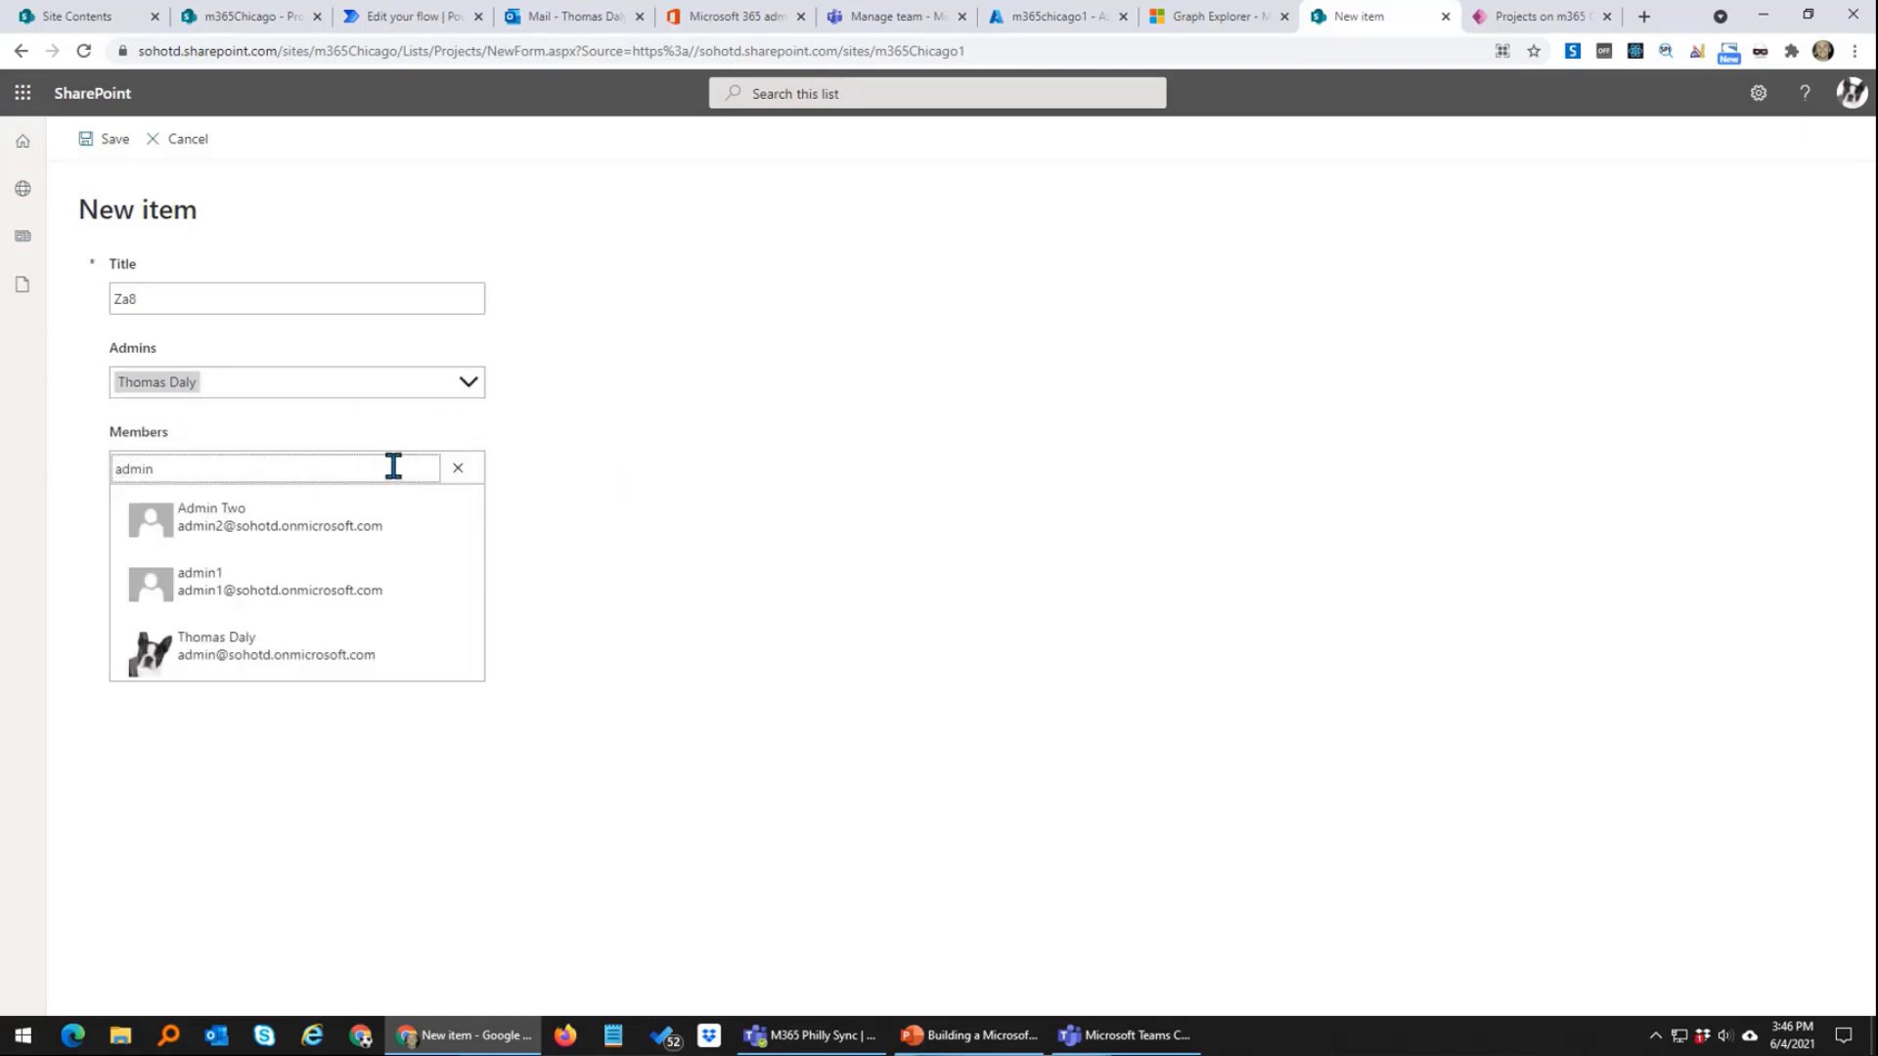
{"action": "type", "text": "us"}
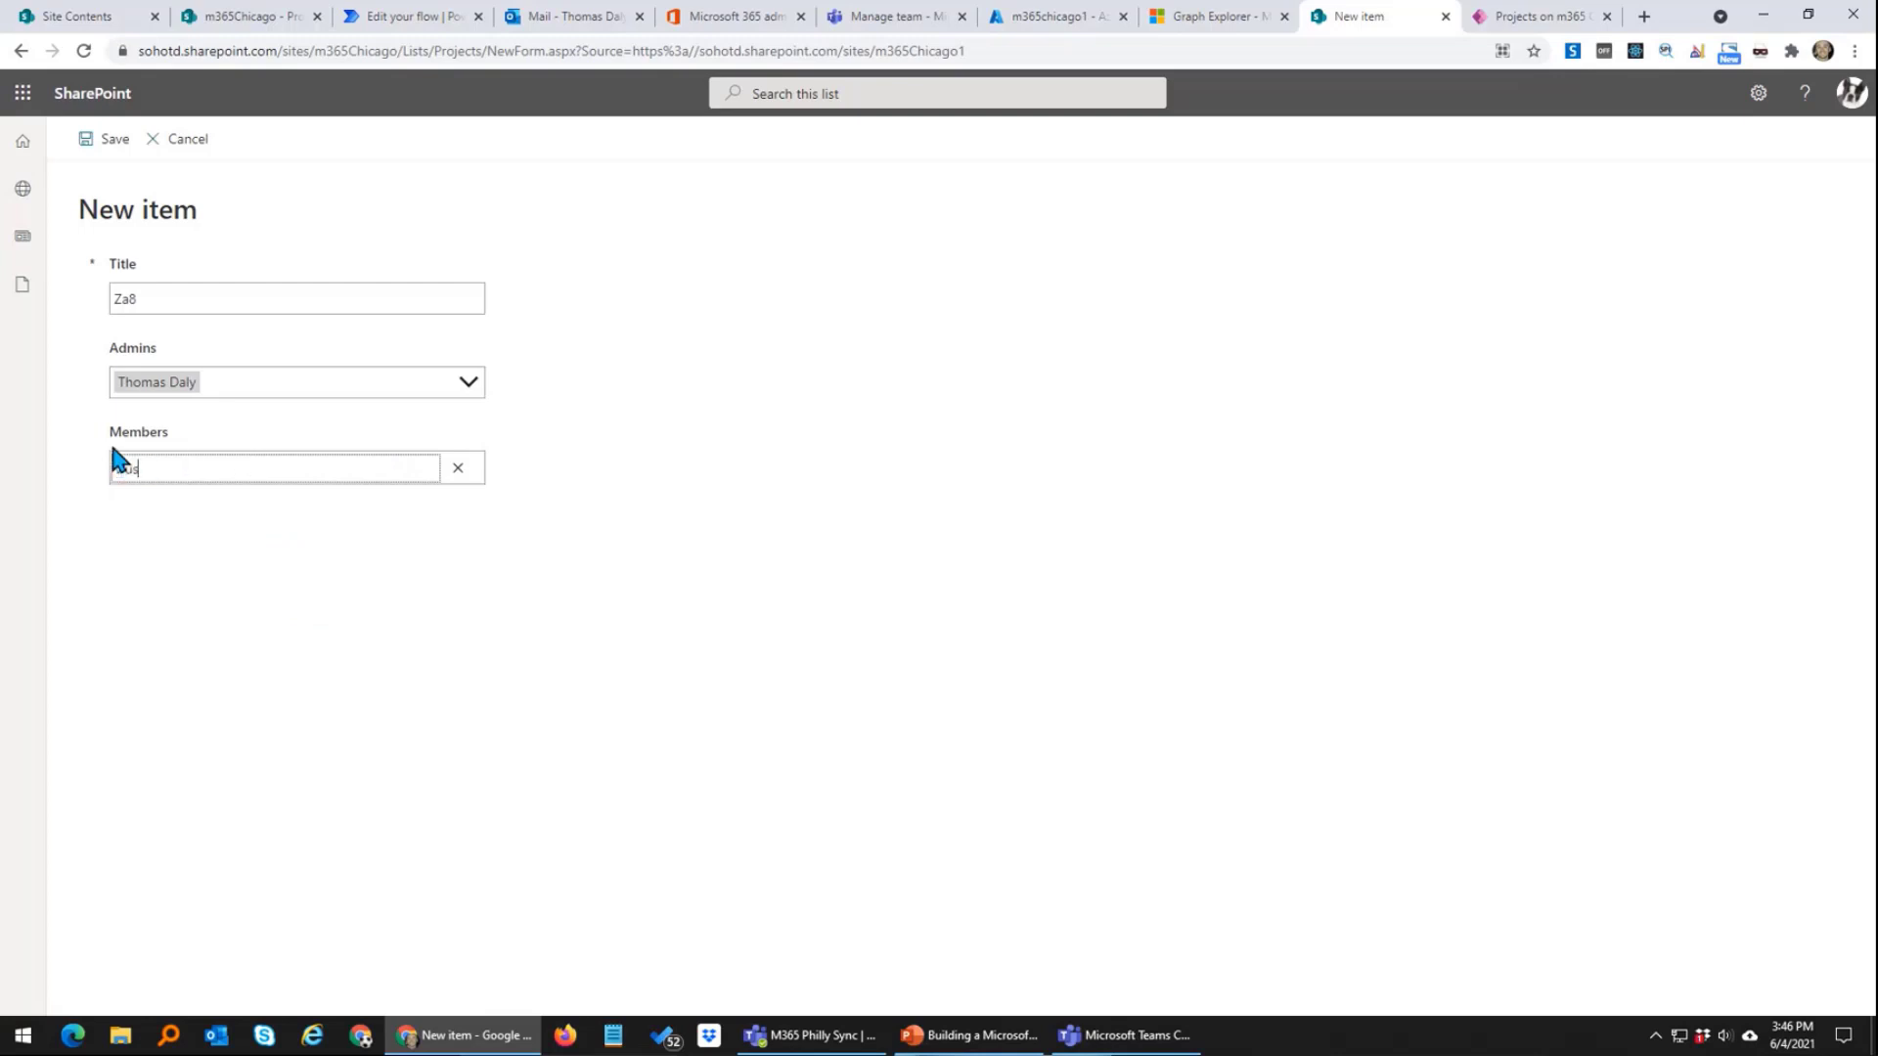
{"action": "left_click", "coordinate": [194, 521]}
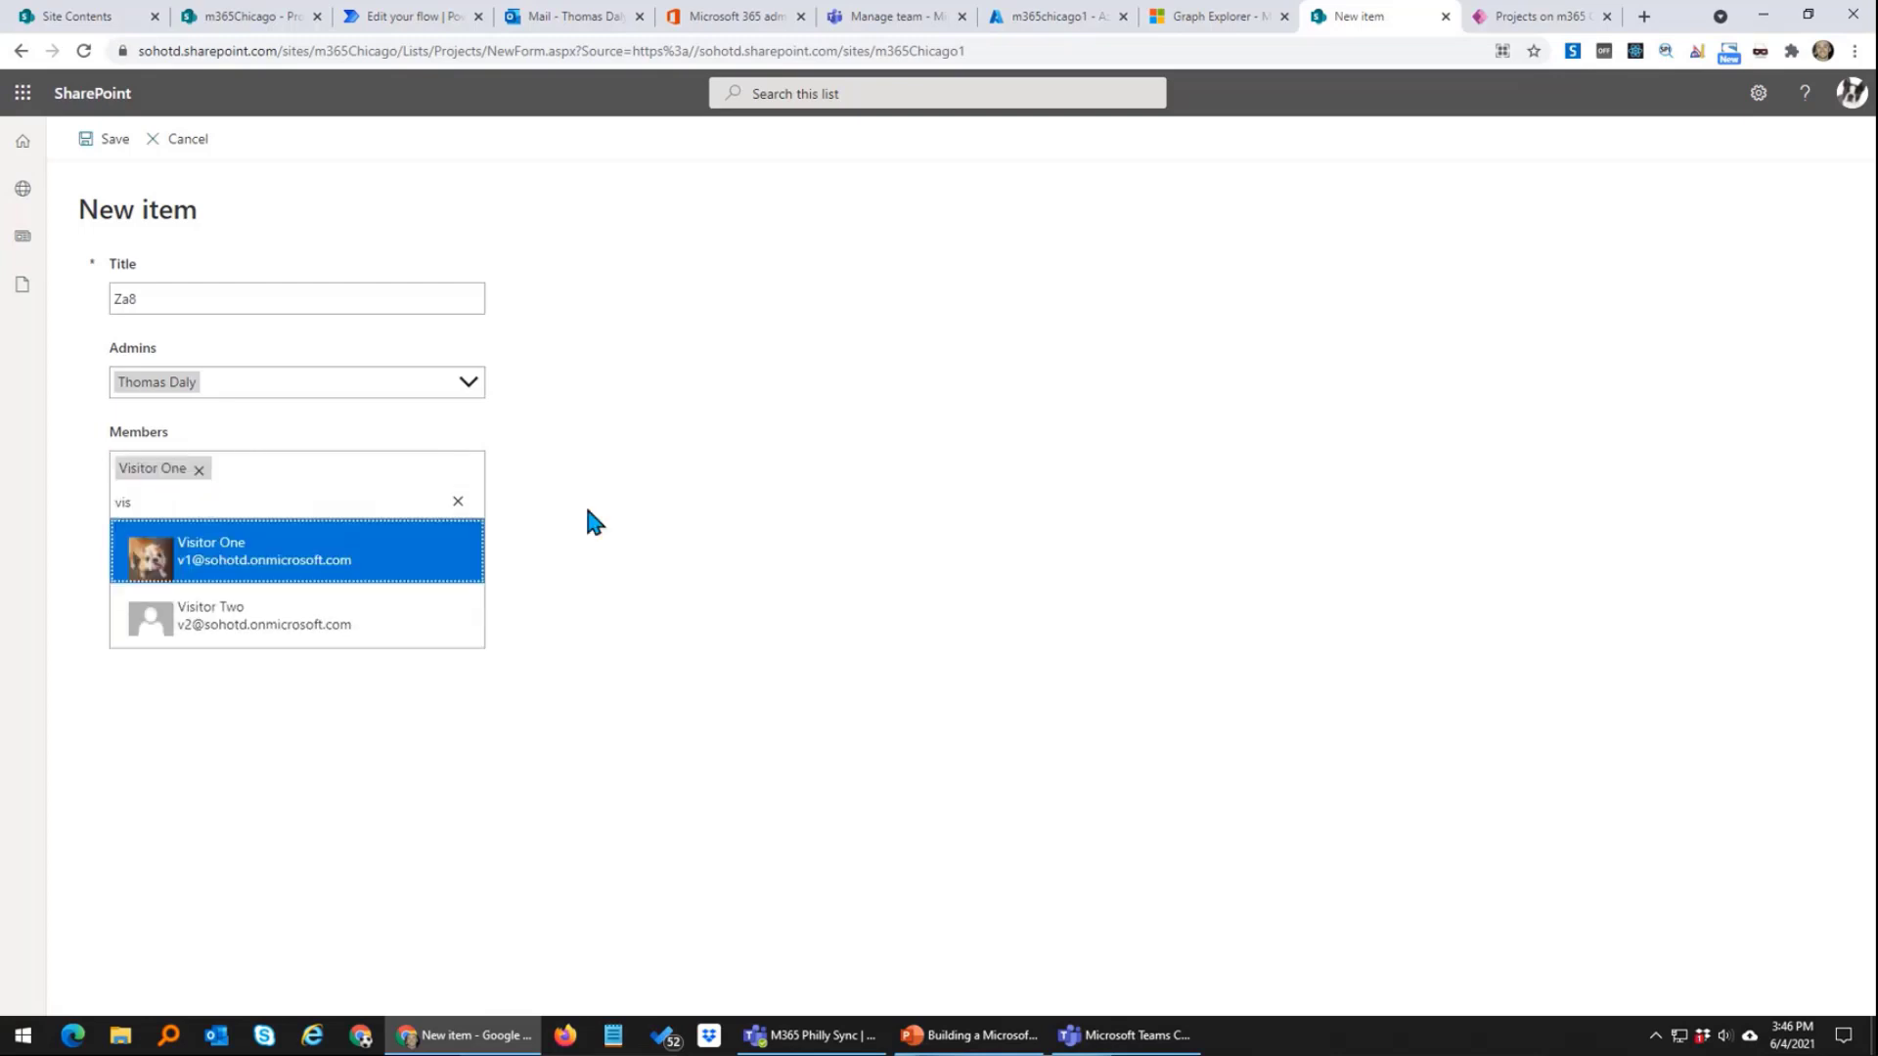
{"action": "left_click", "coordinate": [458, 503]}
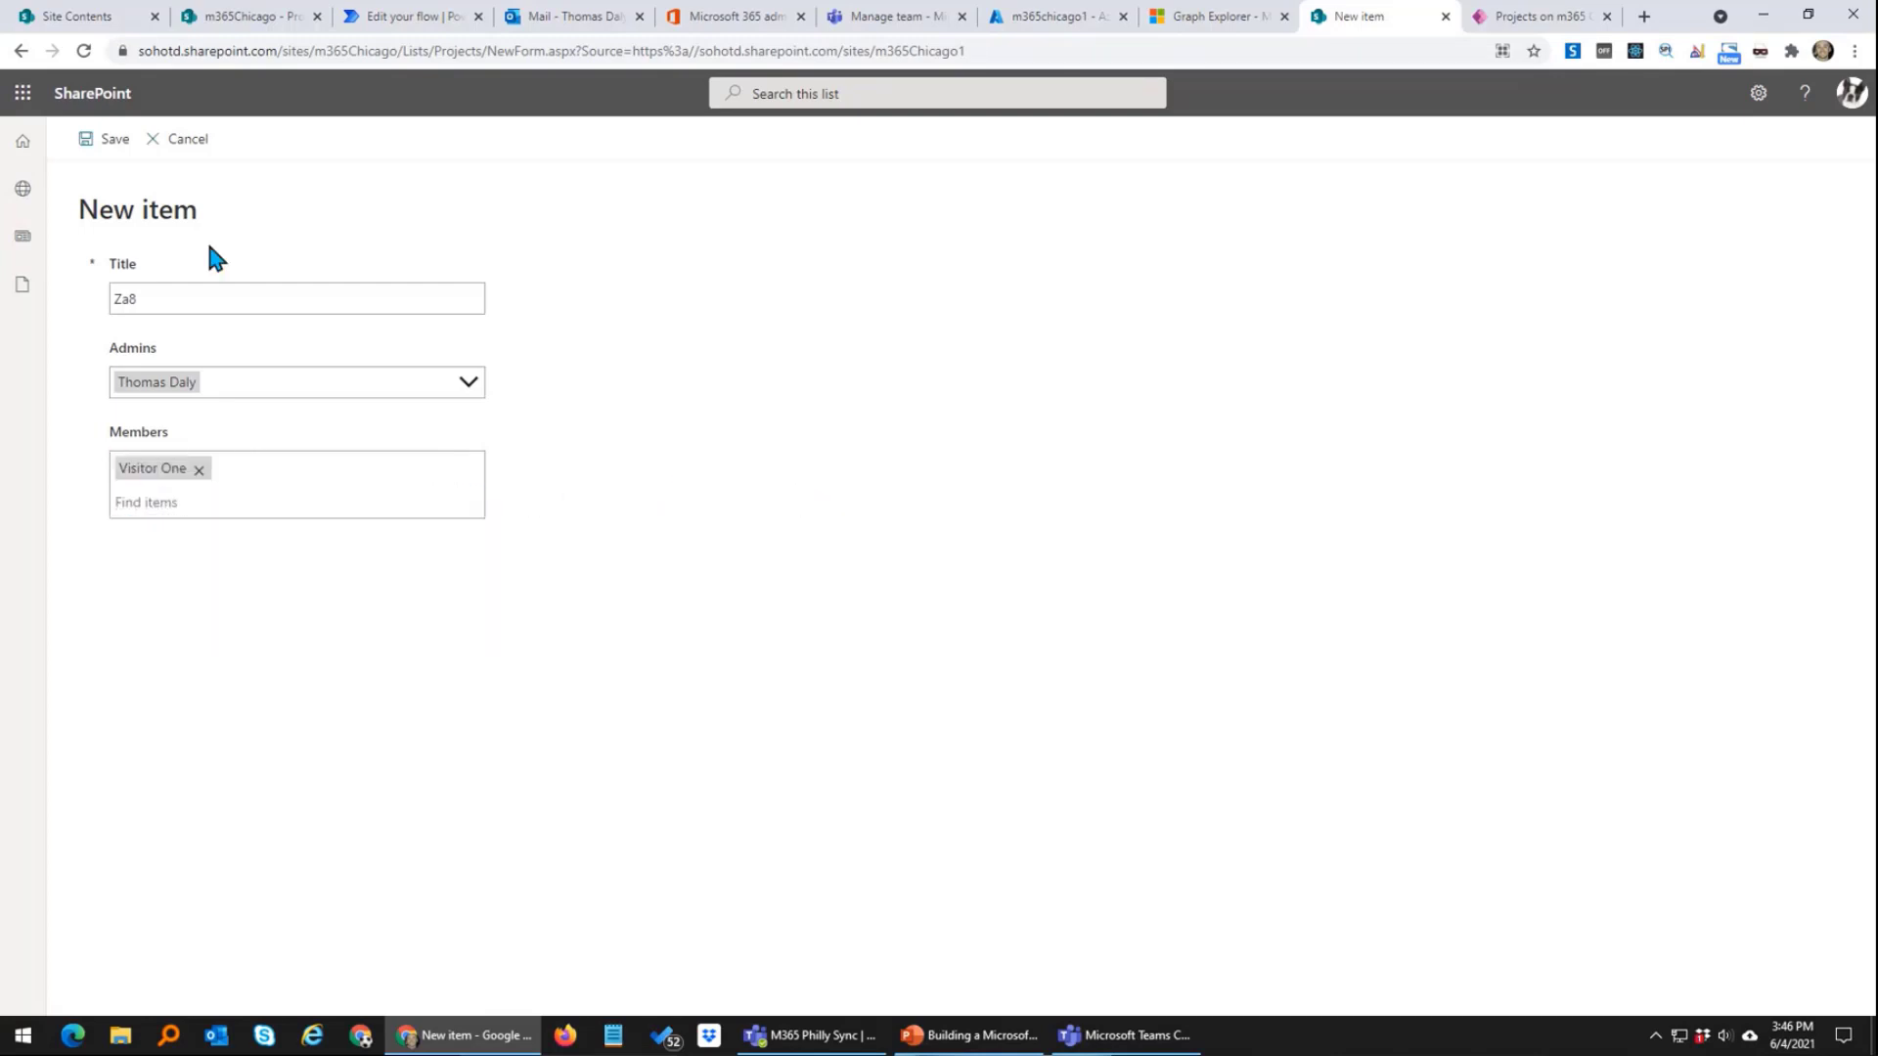
{"action": "left_click", "coordinate": [107, 139]}
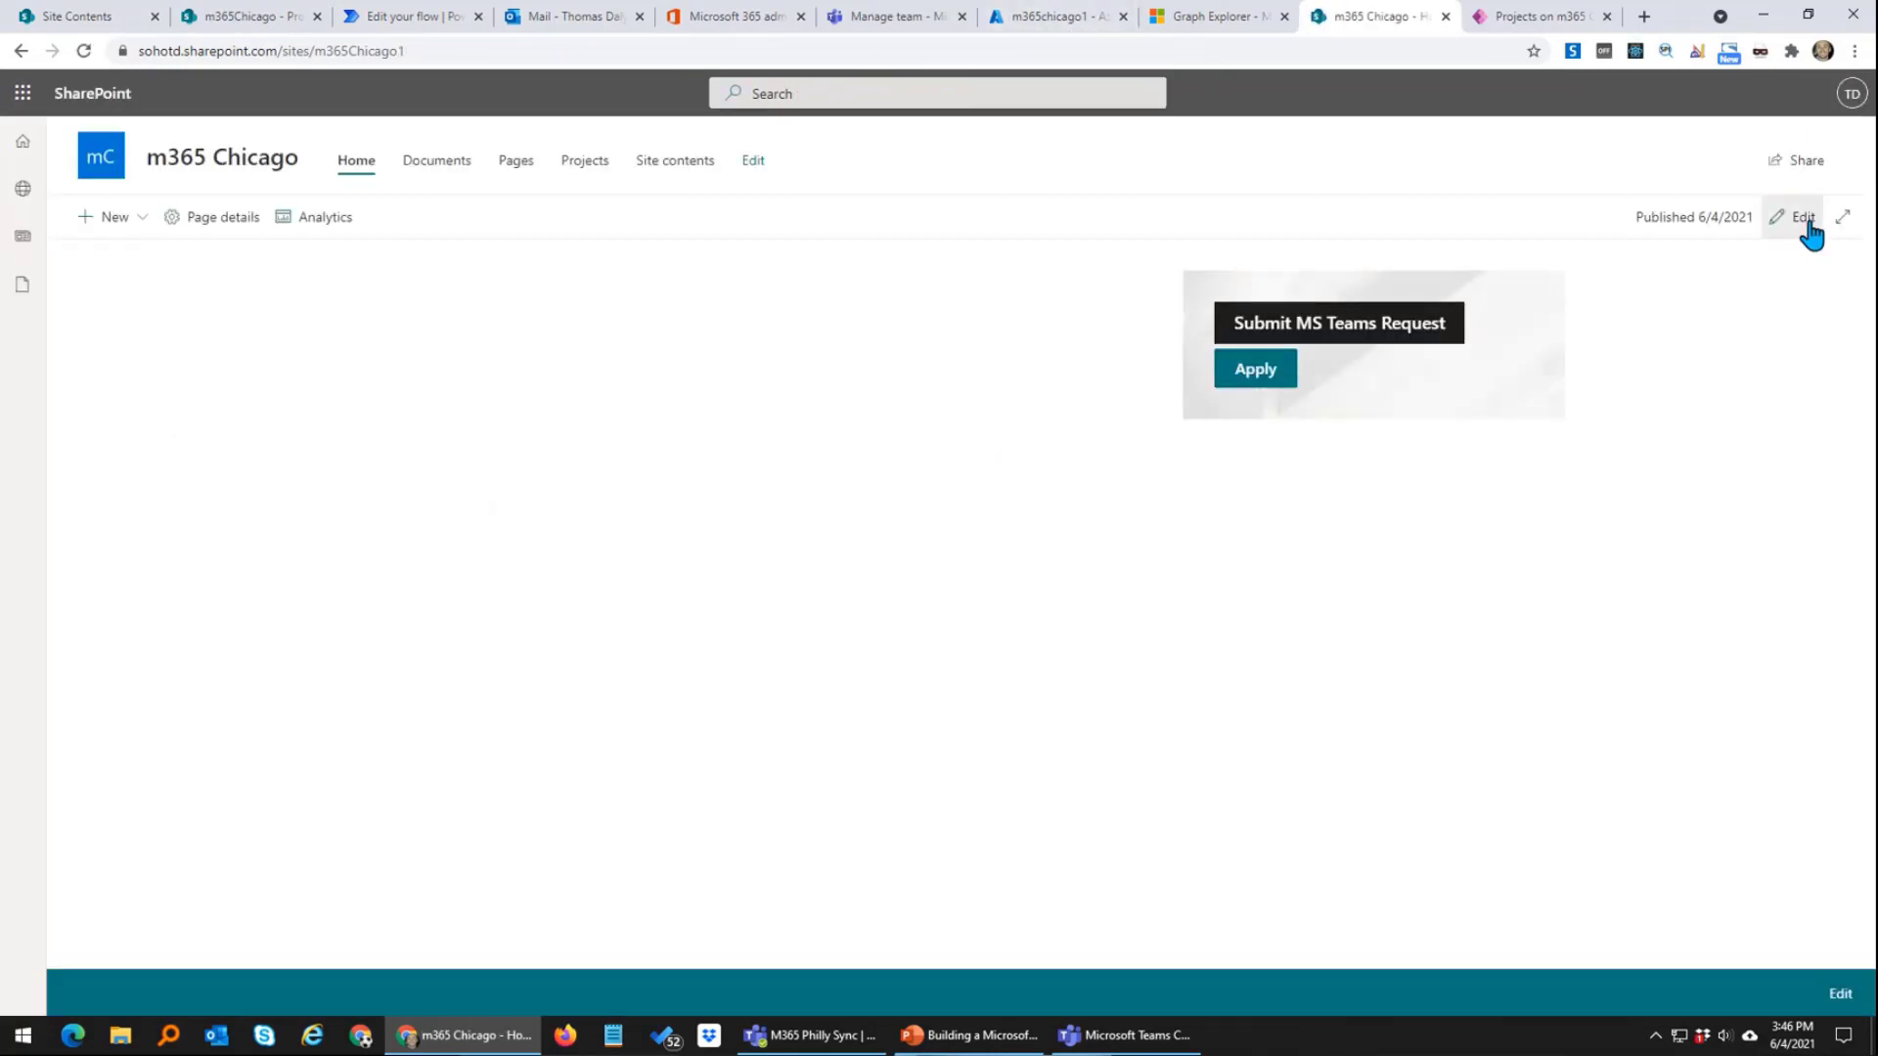
Step: Edit the home page and insert a List web part showing the Projects list in its wide column
{"action": "left_click", "coordinate": [1801, 216]}
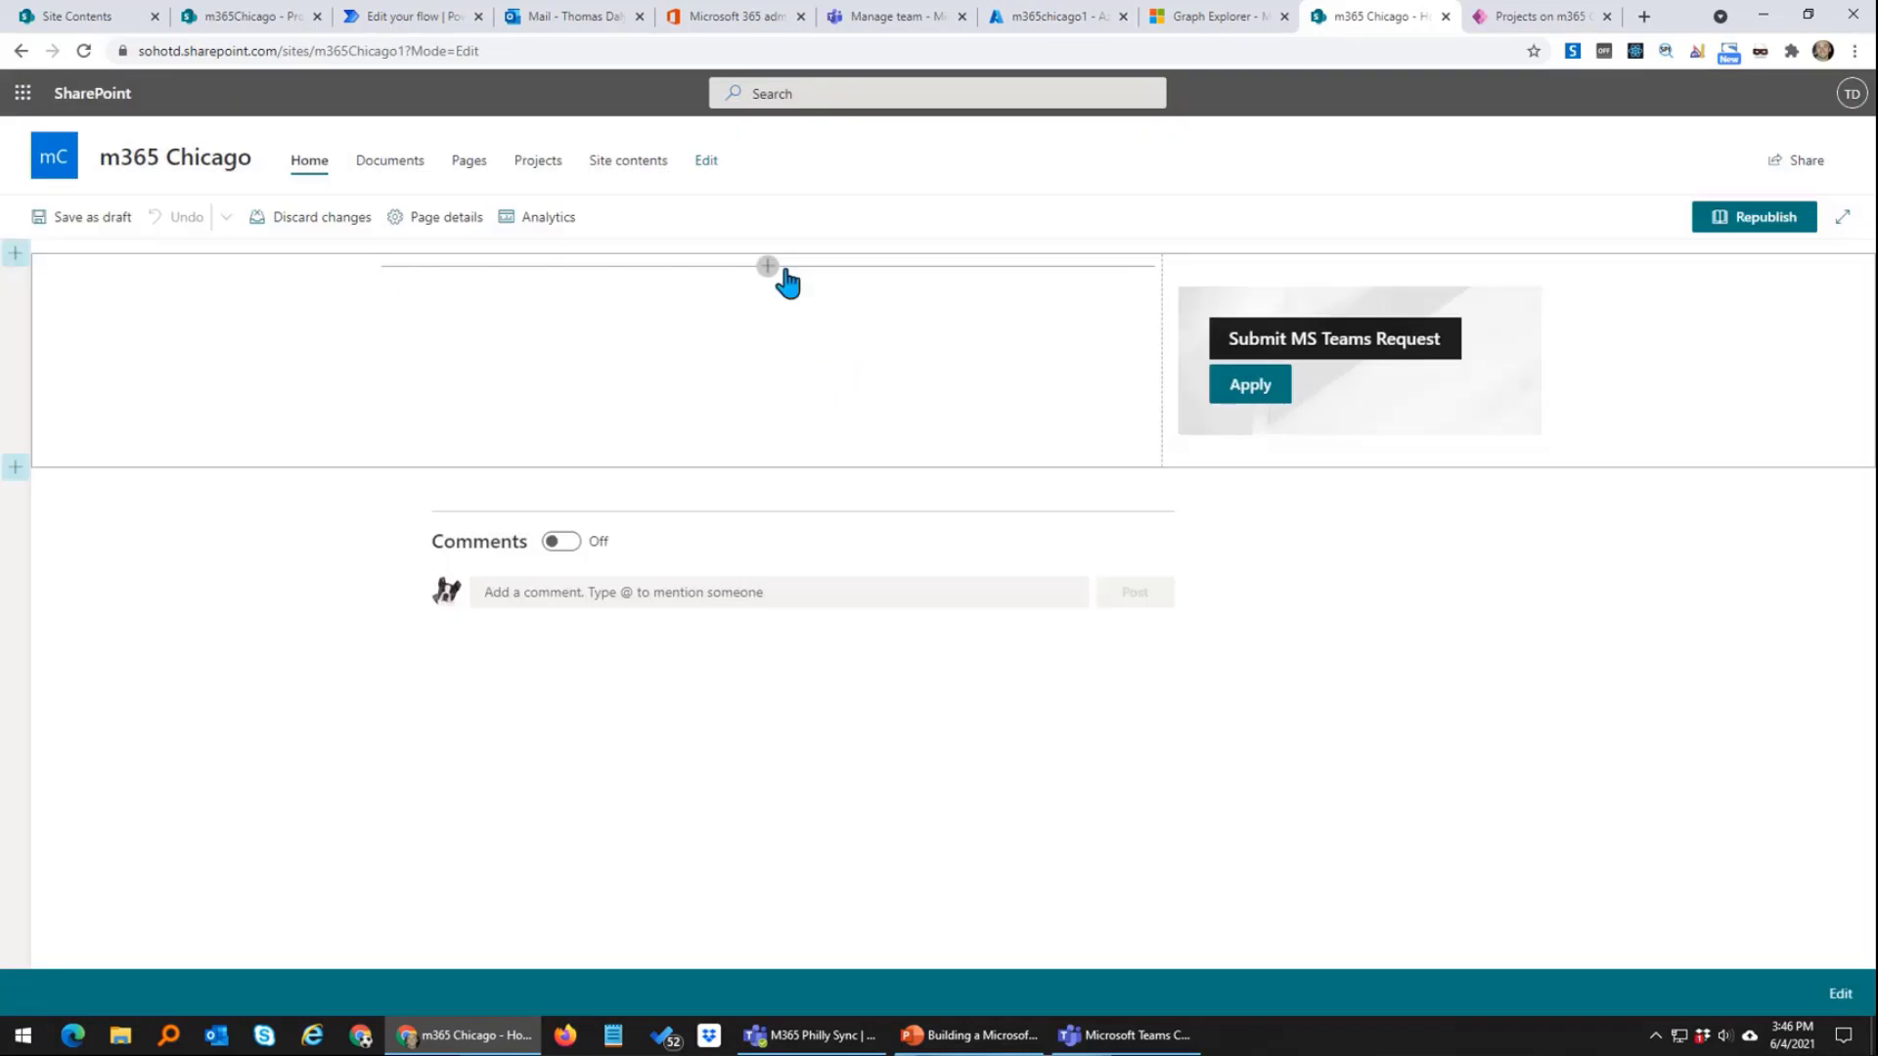
{"action": "left_click", "coordinate": [768, 267]}
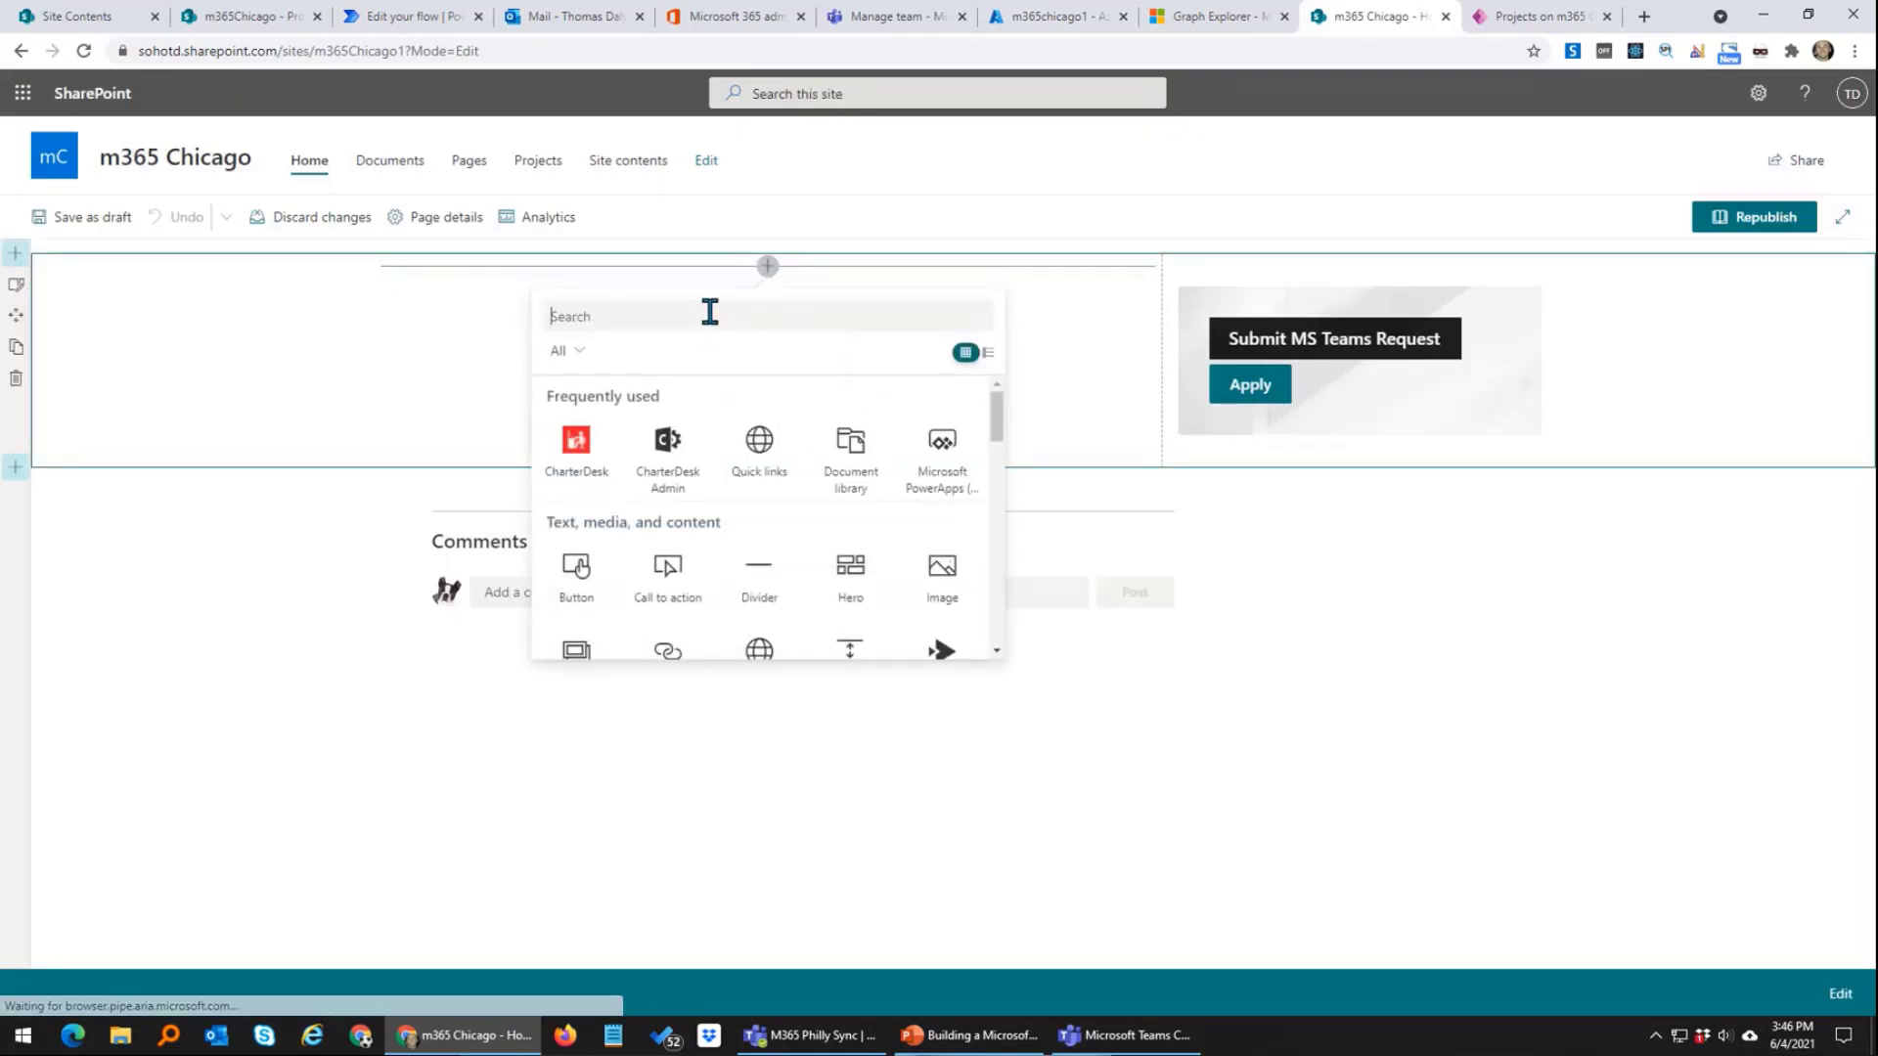
{"action": "type", "text": "list"}
{"action": "left_click", "coordinate": [578, 442]}
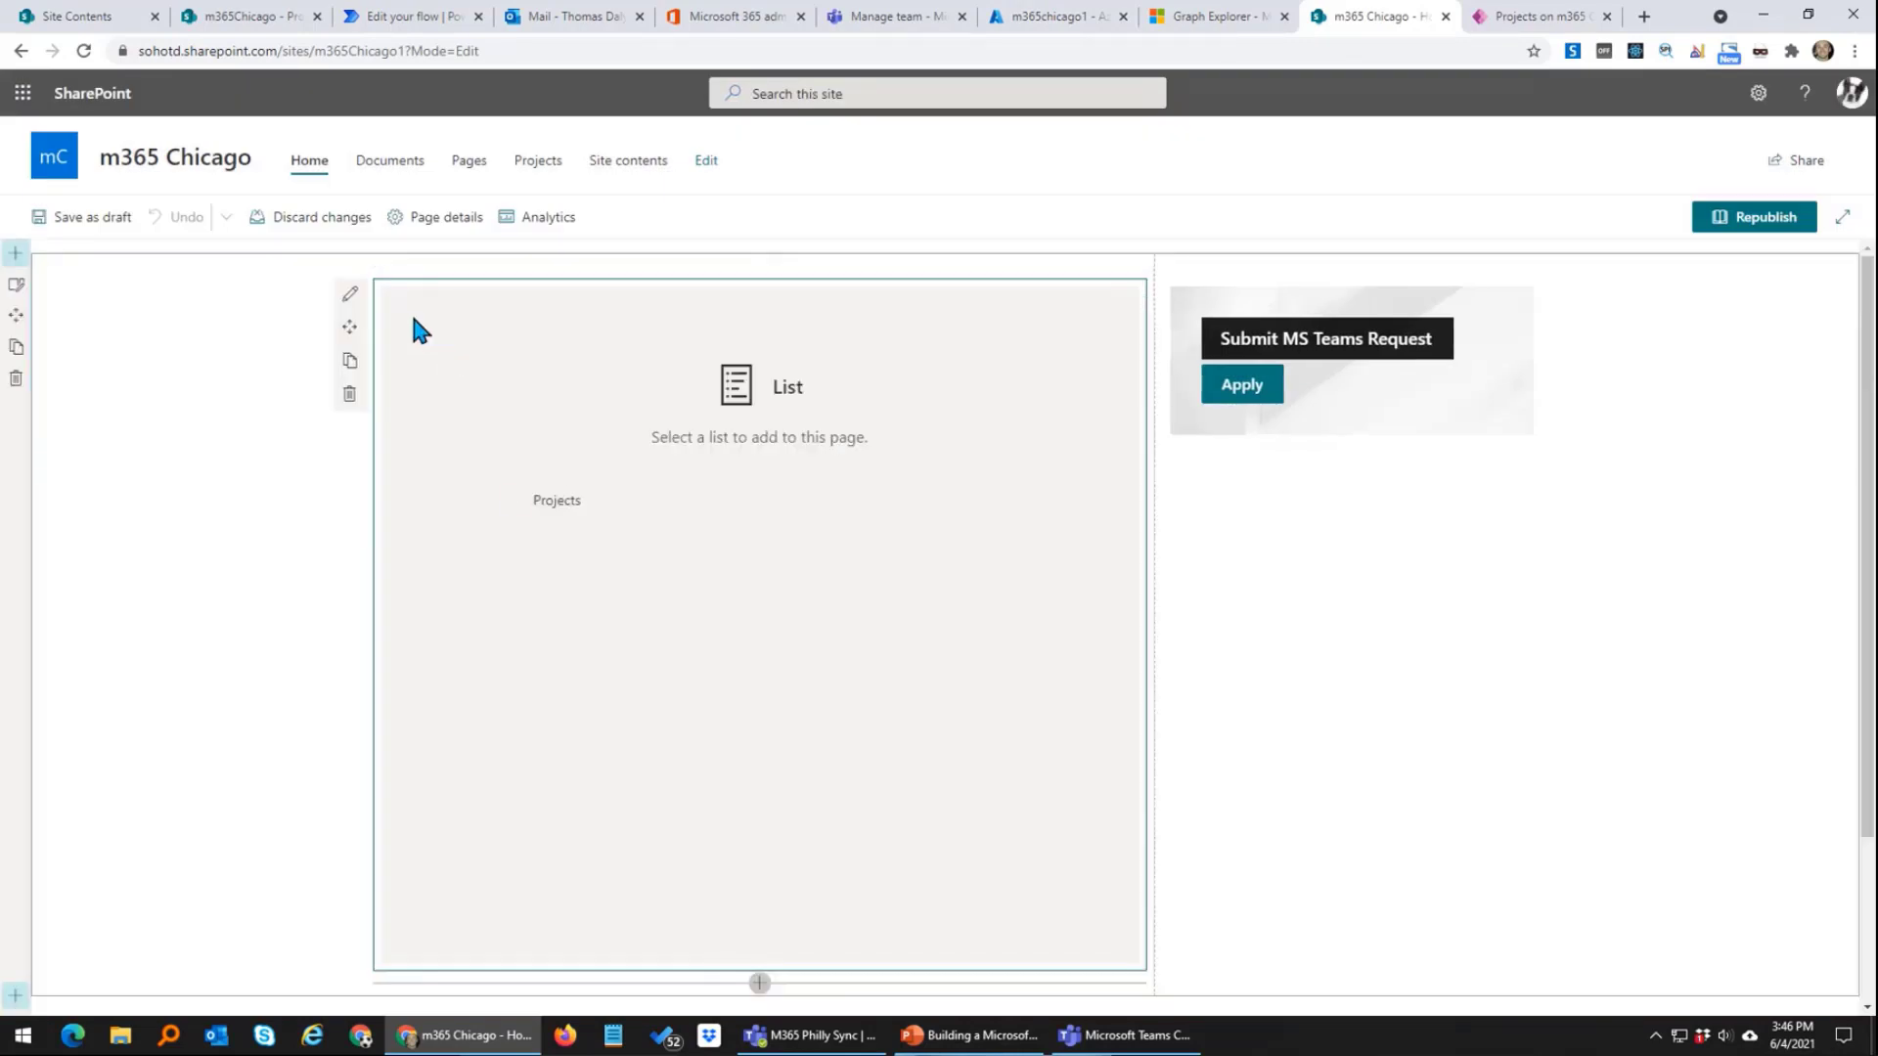
{"action": "left_click", "coordinate": [558, 500]}
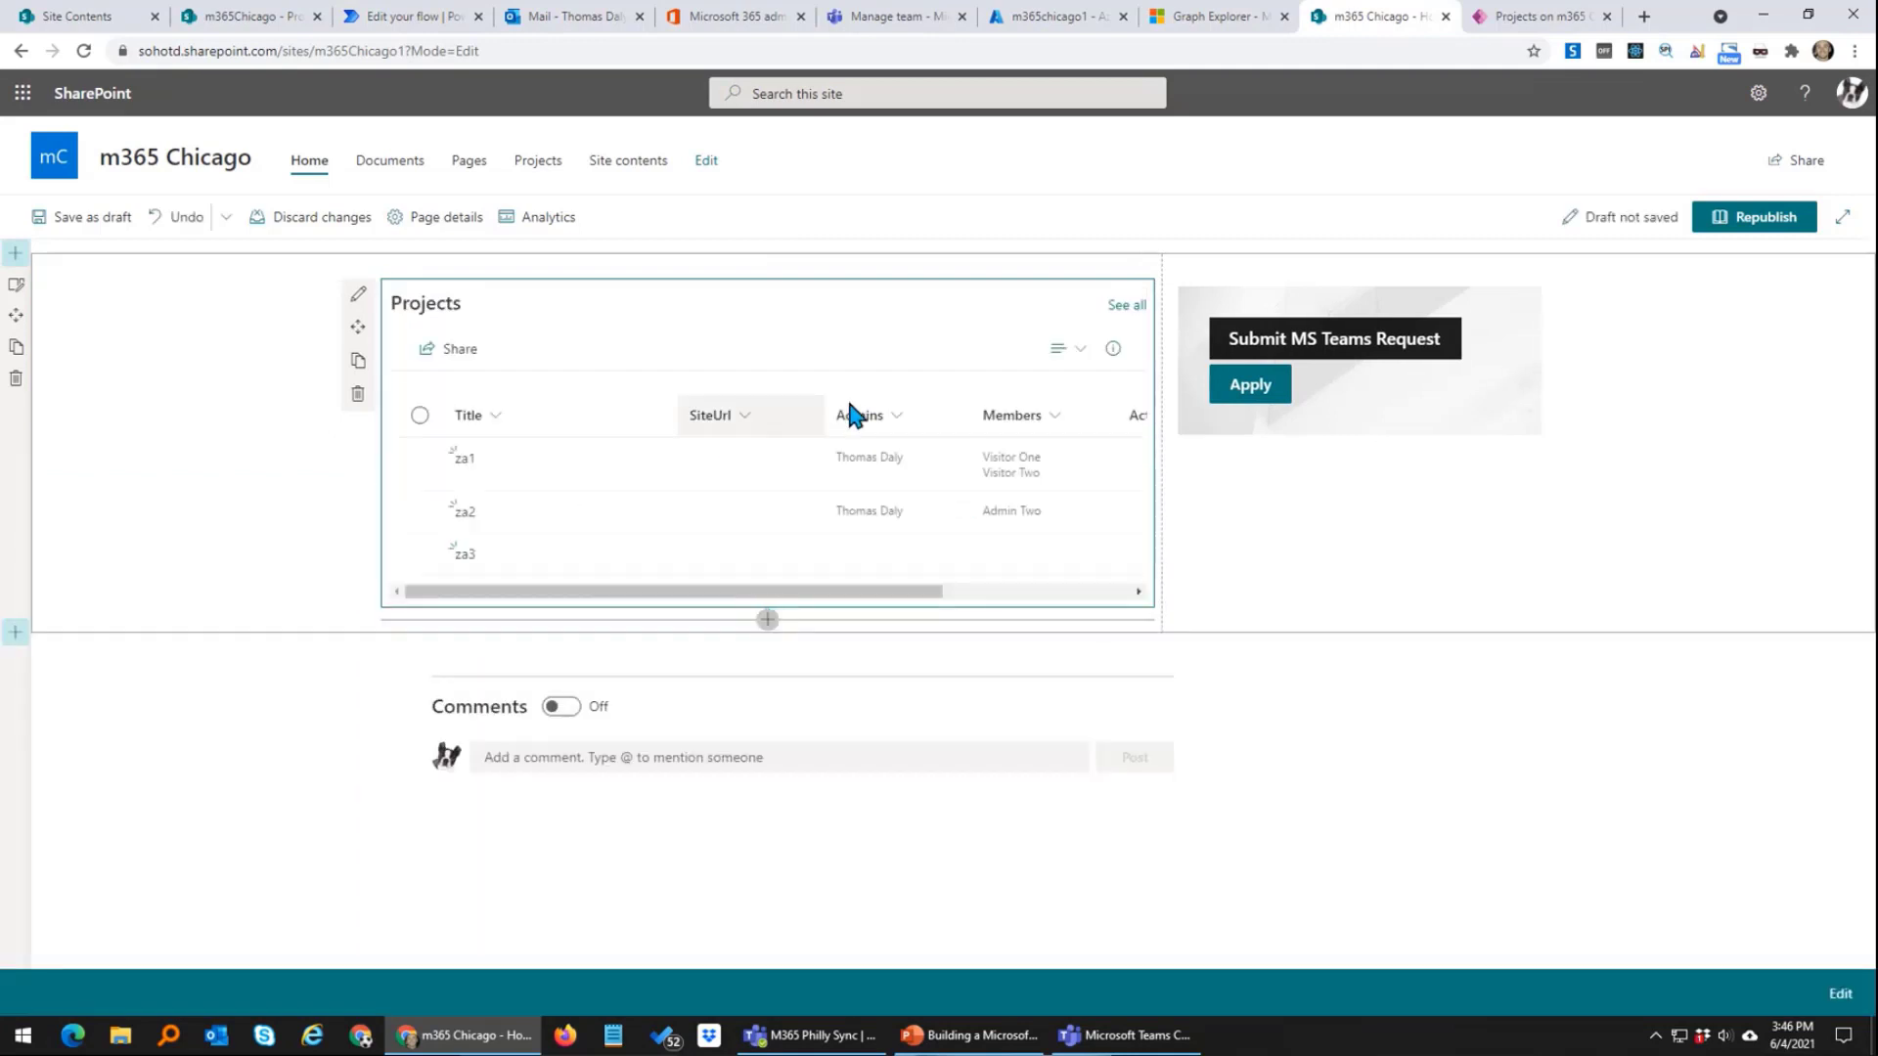
Step: Edit the Projects list's All Items view to show items only when Active is equal to Yes
{"action": "left_click", "coordinate": [1059, 360]}
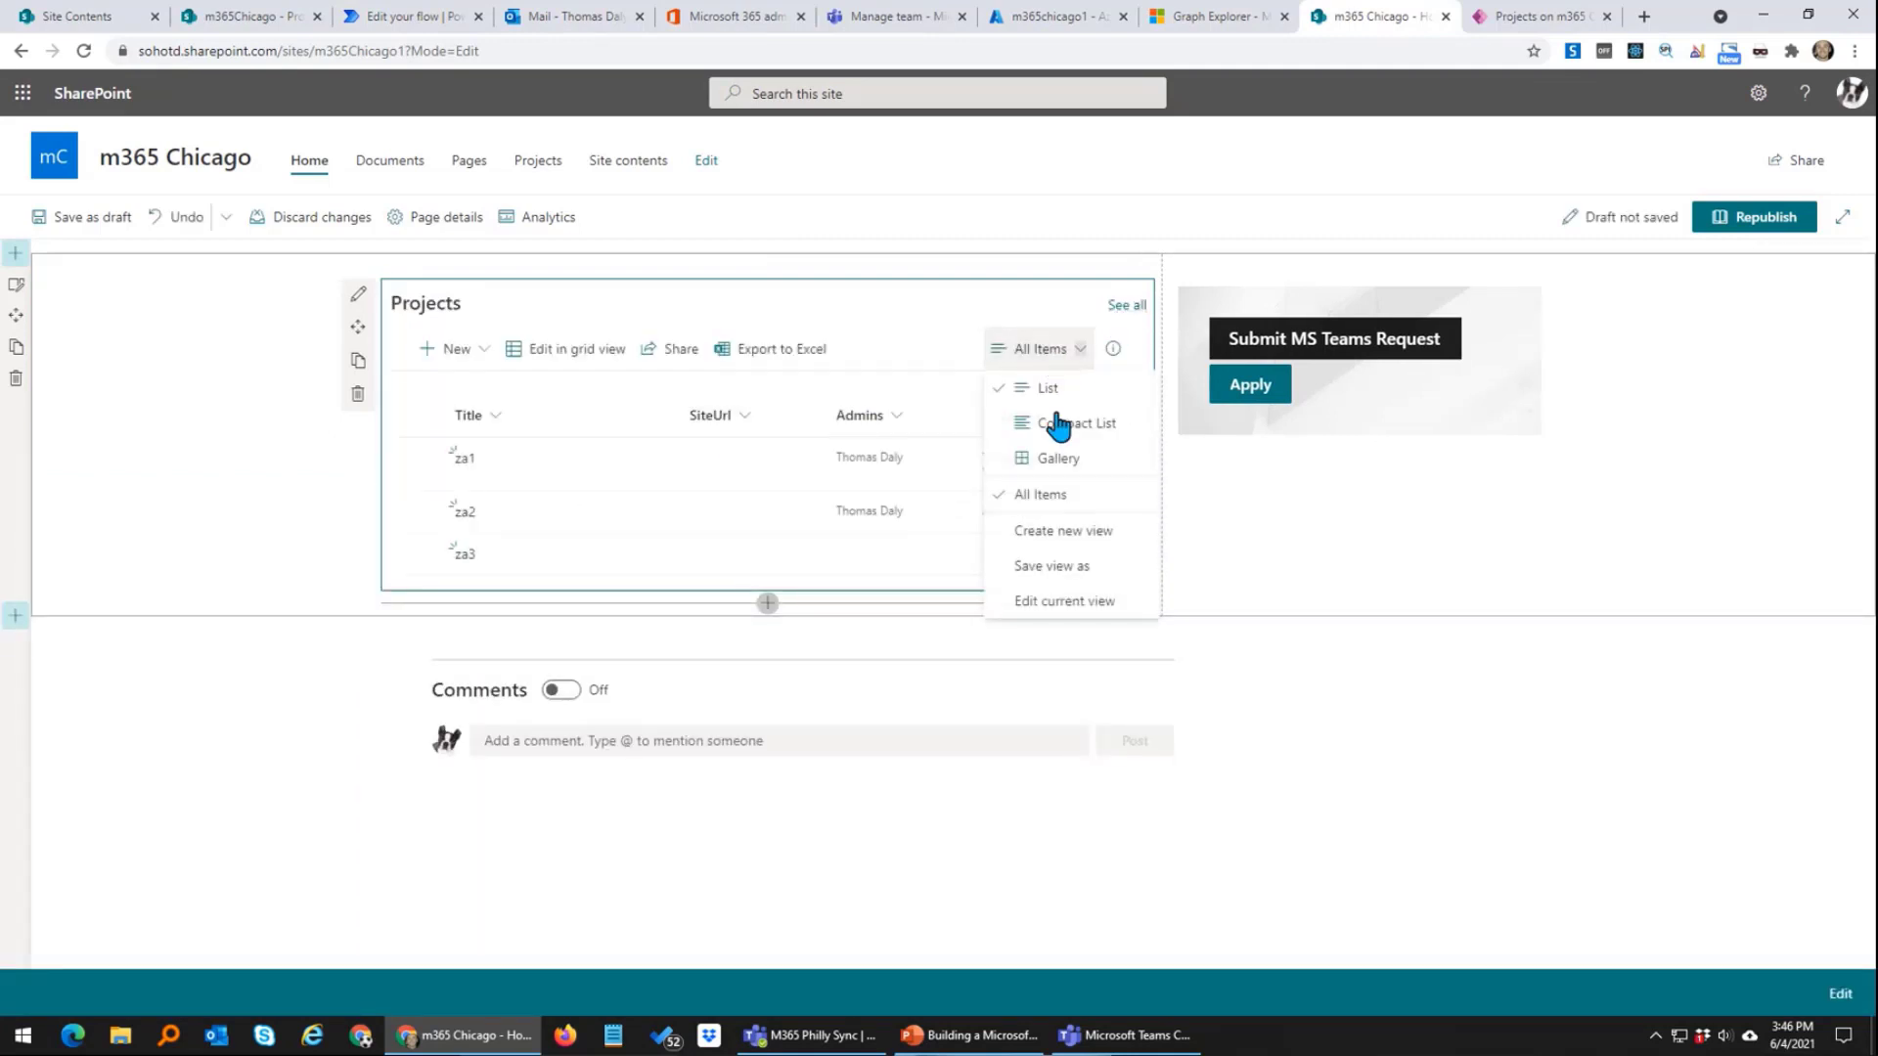
{"action": "left_click", "coordinate": [1056, 602]}
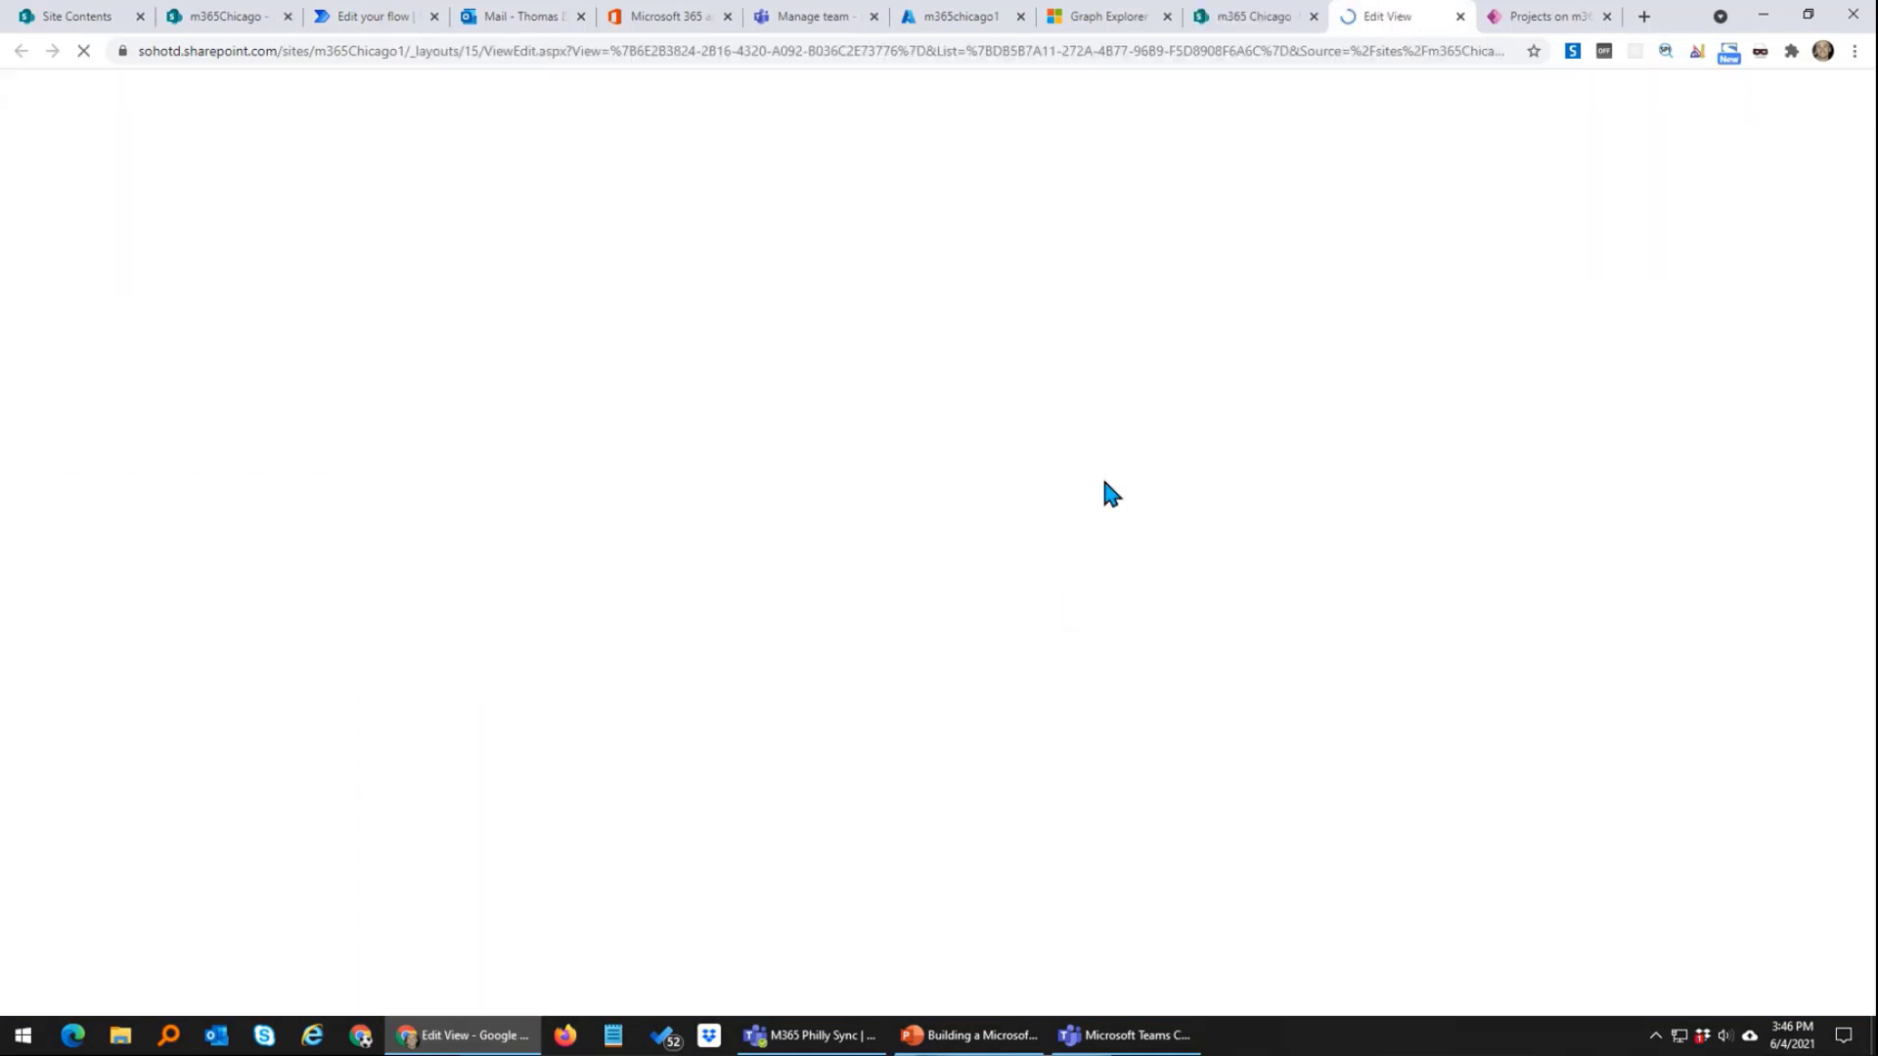
{"action": "scroll", "coordinate": [1076, 651], "scroll_direction": "down", "scroll_amount": 15}
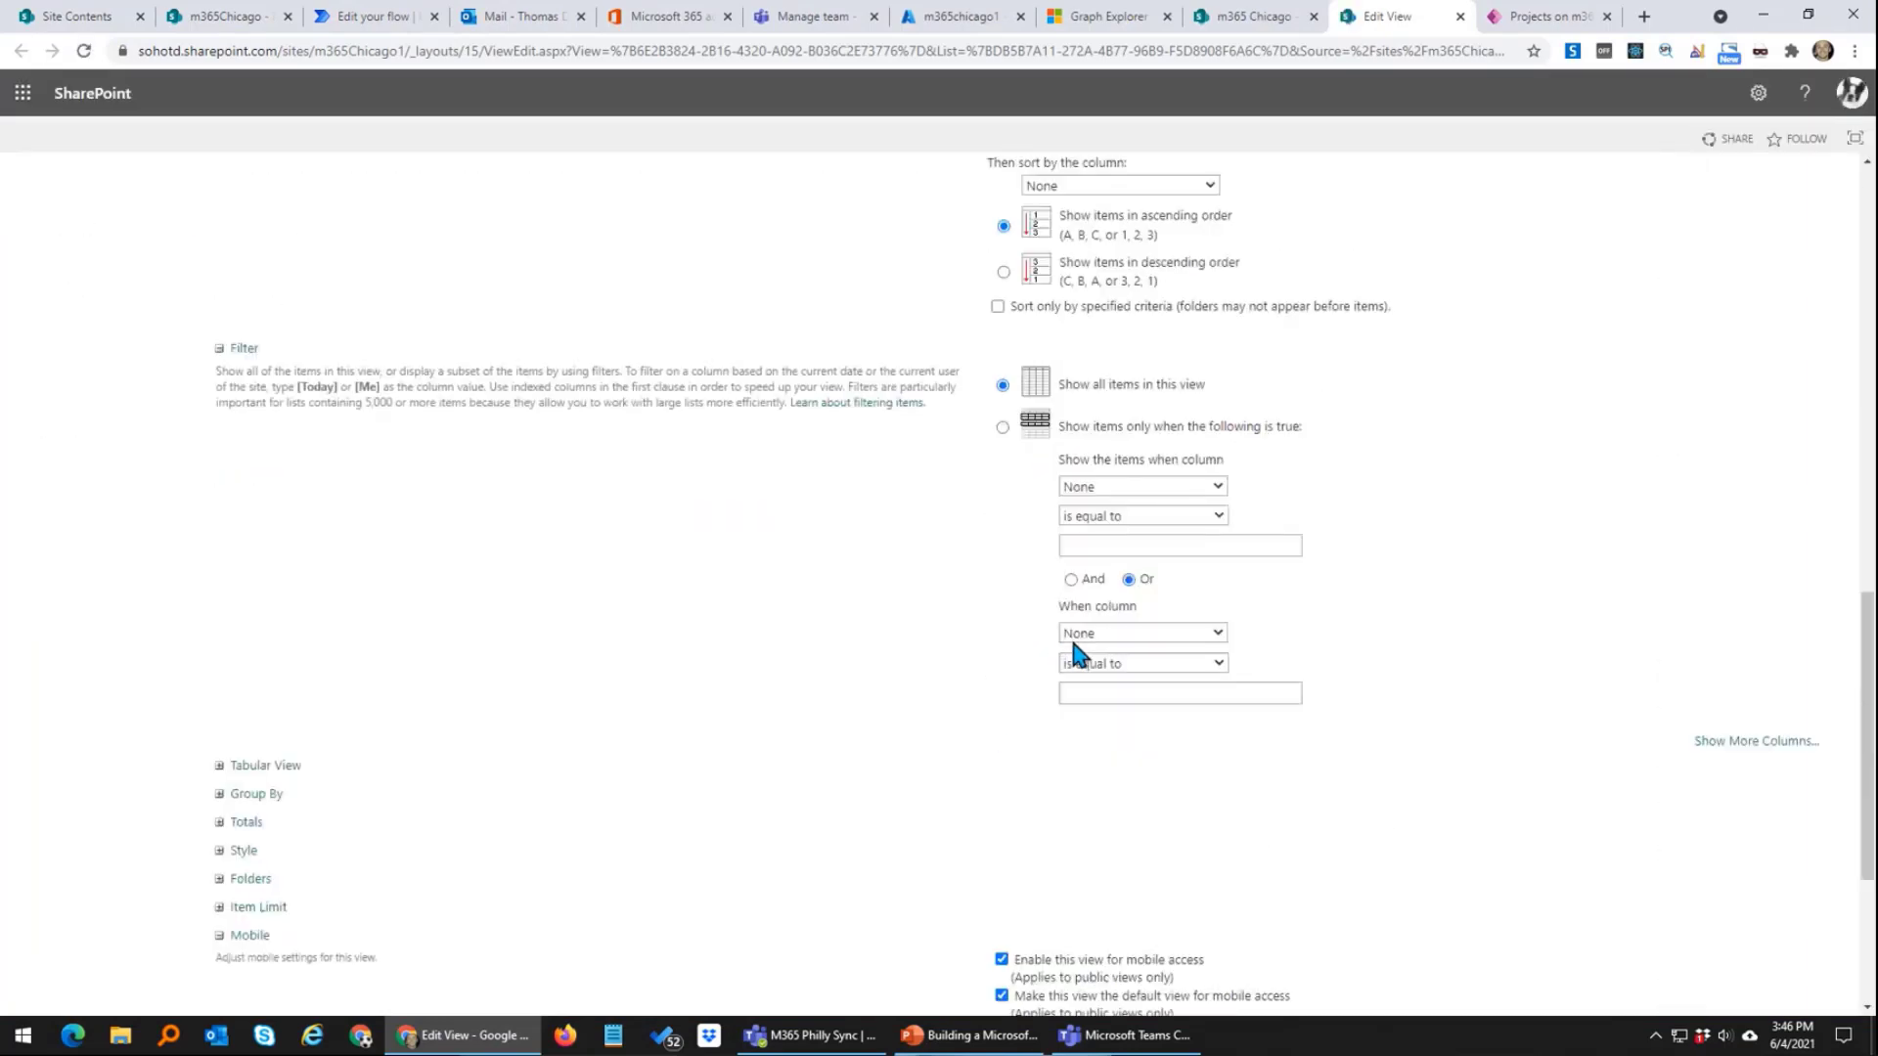
{"action": "left_click", "coordinate": [1141, 486]}
{"action": "left_click", "coordinate": [1132, 540]}
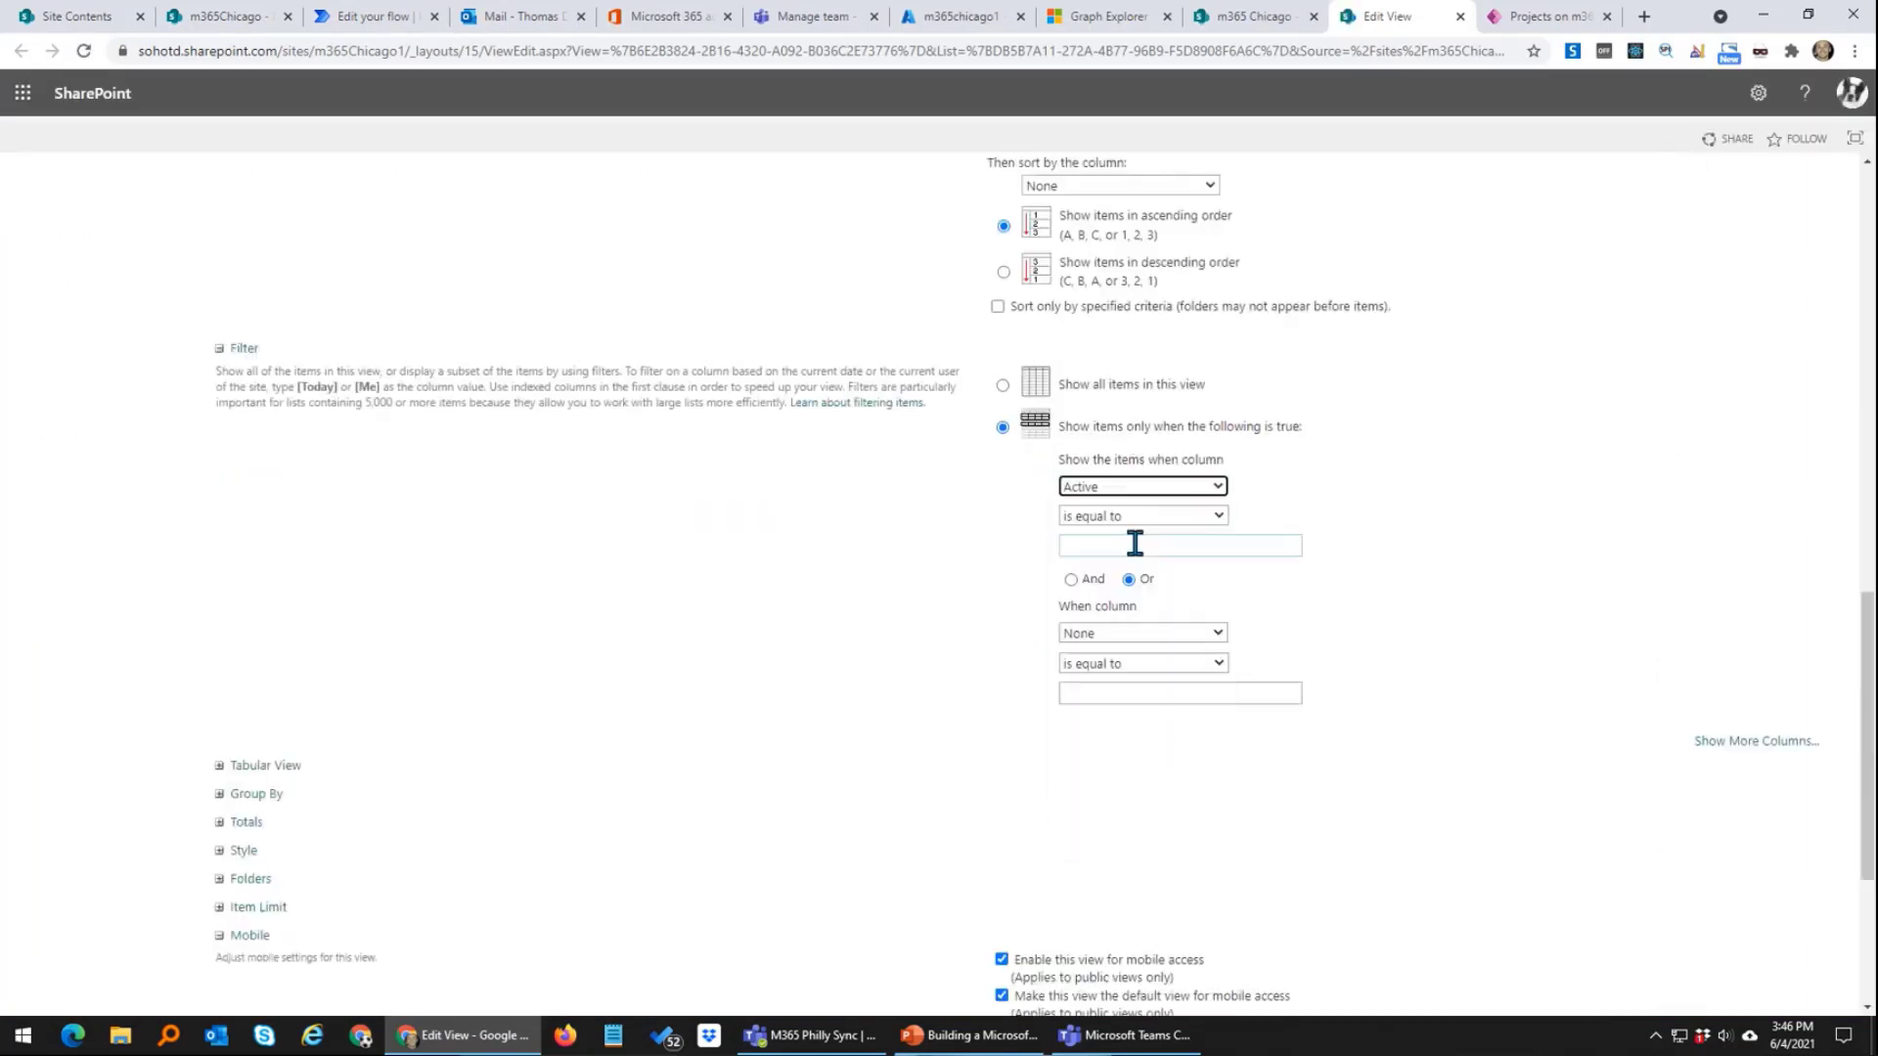
{"action": "left_click", "coordinate": [1144, 538]}
{"action": "type", "text": "Yes"}
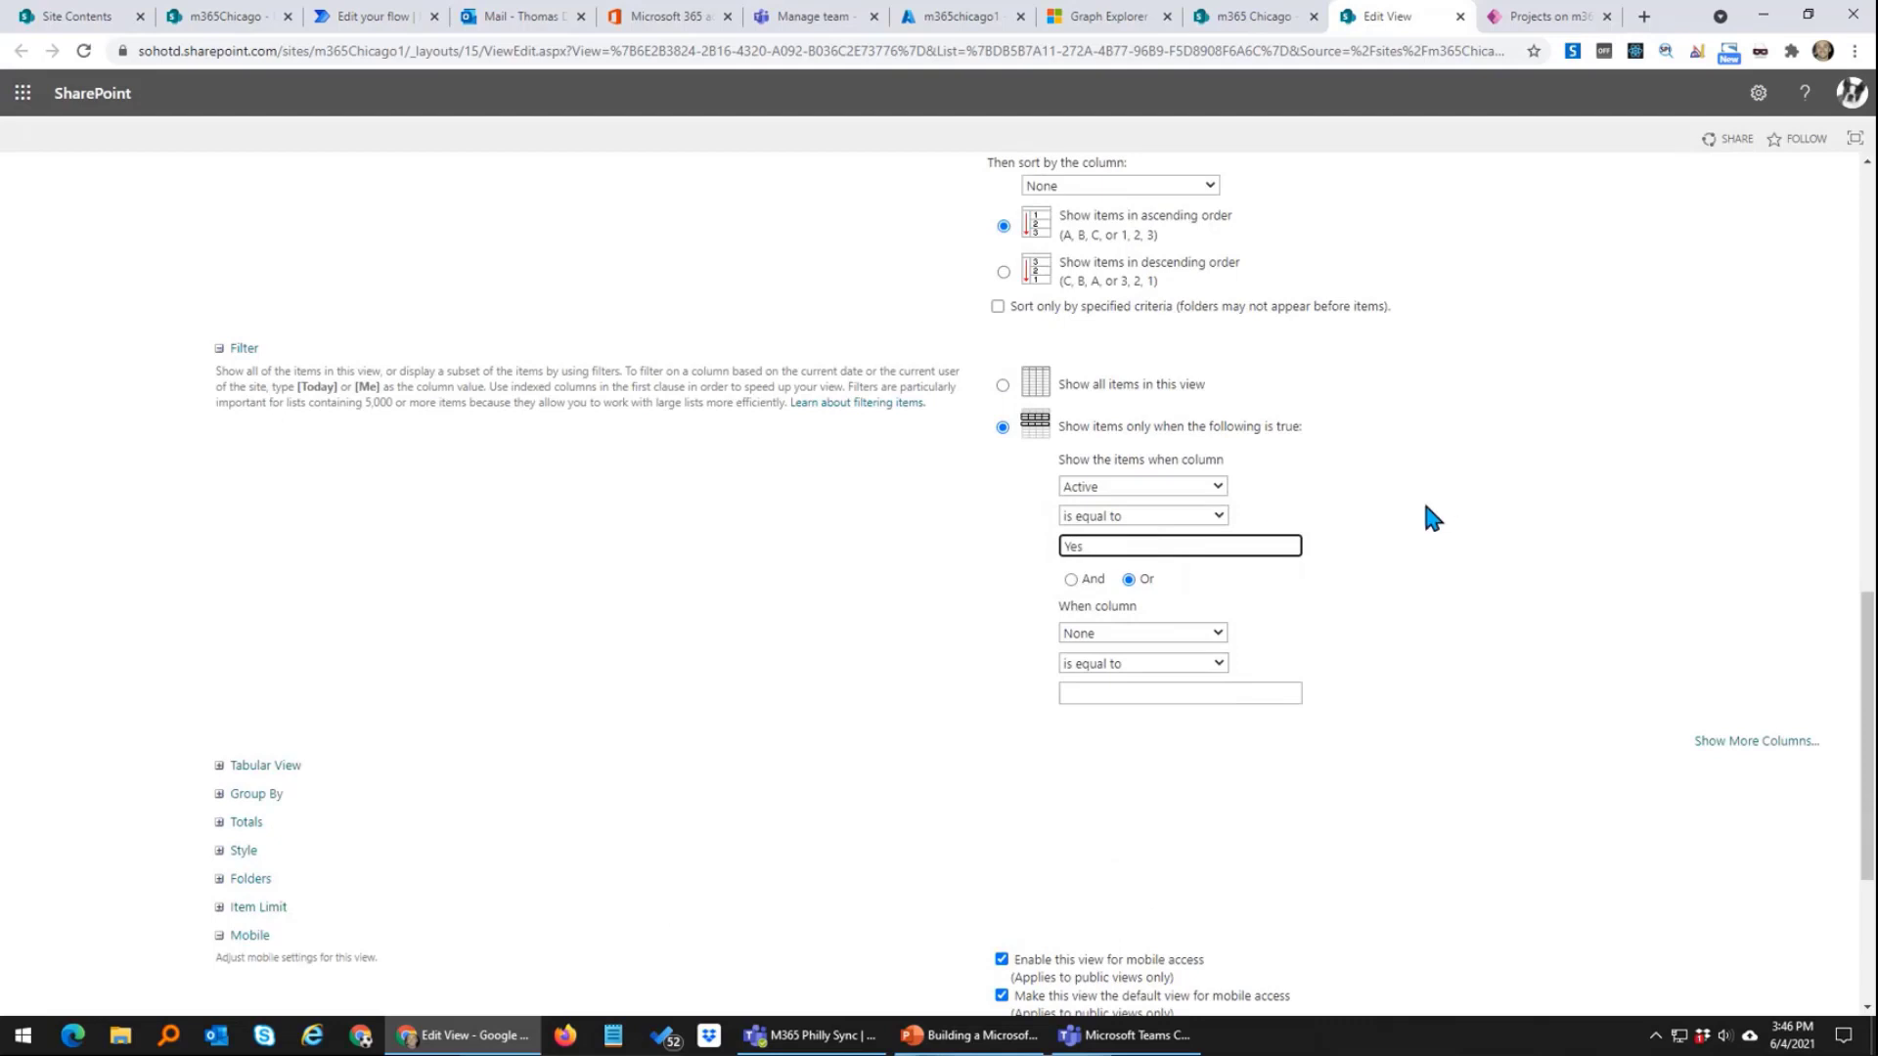
Step: Add an Or filter condition for Provisioned is equal to Yes and save the view
{"action": "left_click", "coordinate": [1174, 638]}
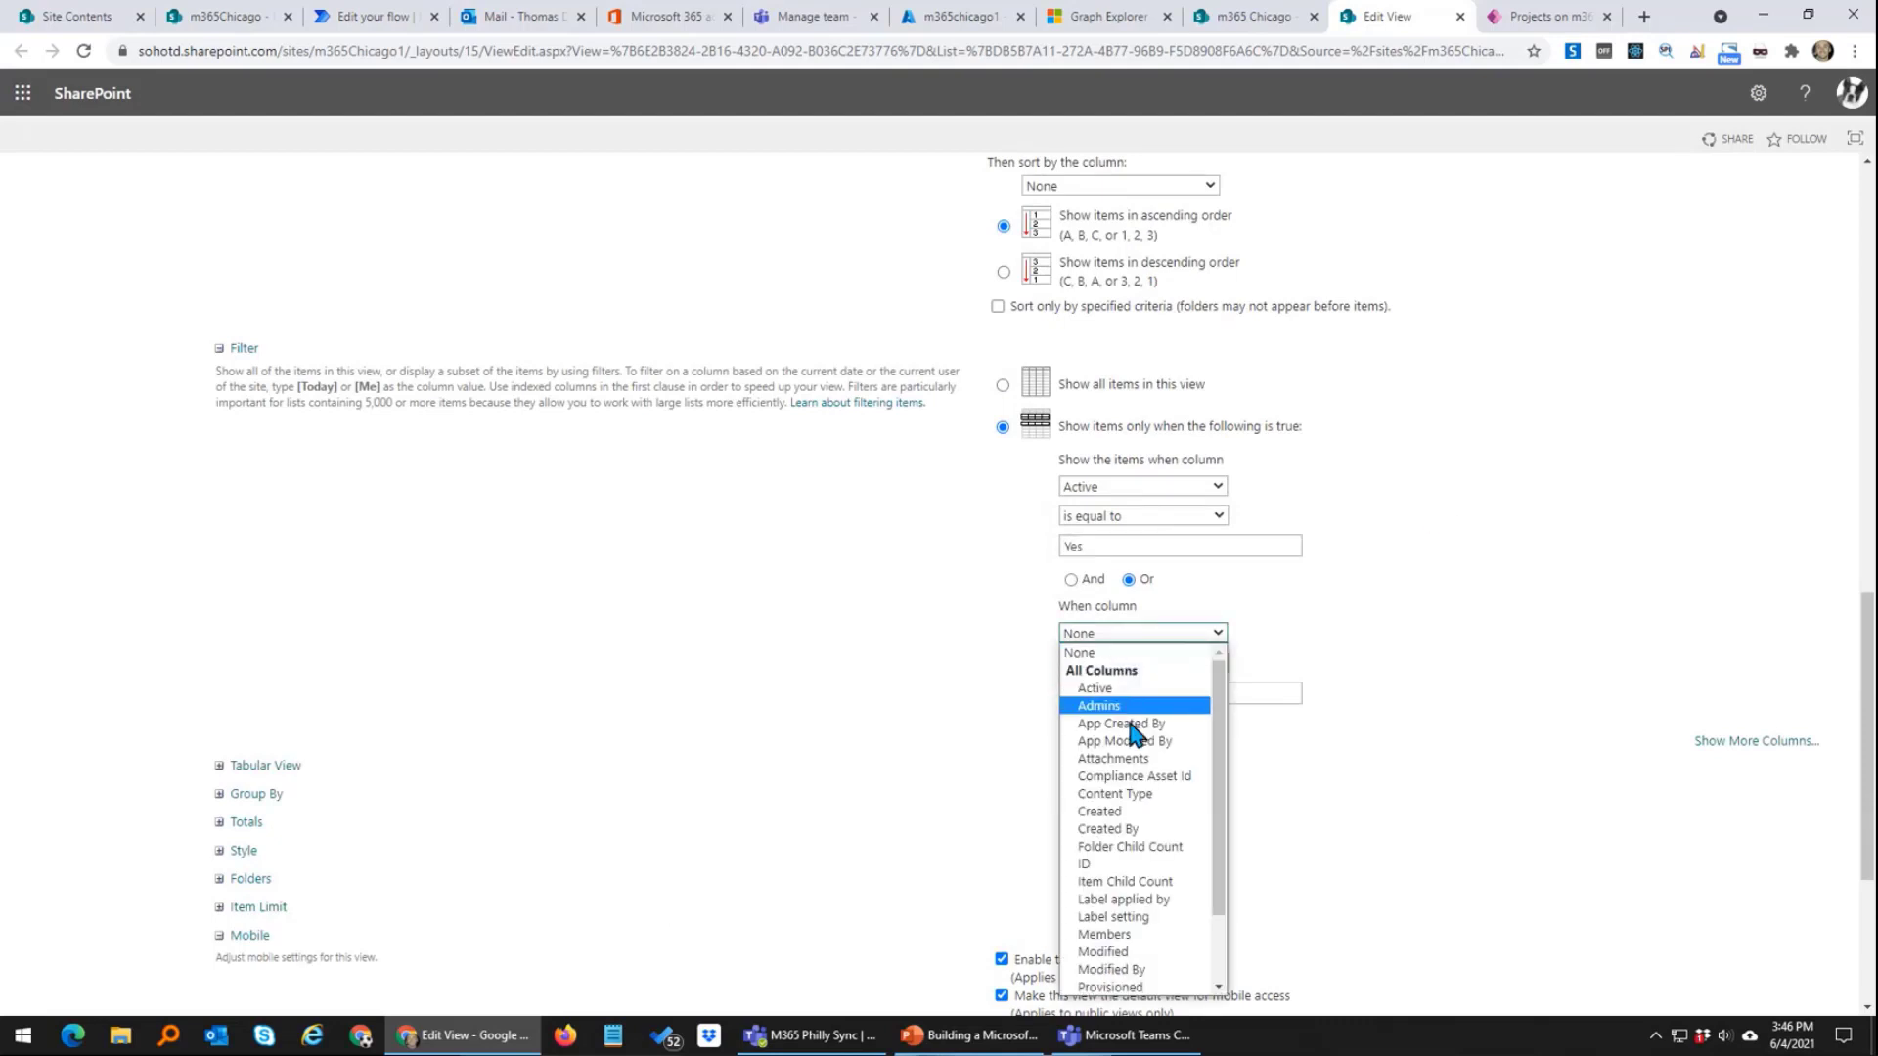
{"action": "scroll", "coordinate": [1134, 900], "scroll_direction": "down", "scroll_amount": 1}
{"action": "left_click", "coordinate": [1135, 912]}
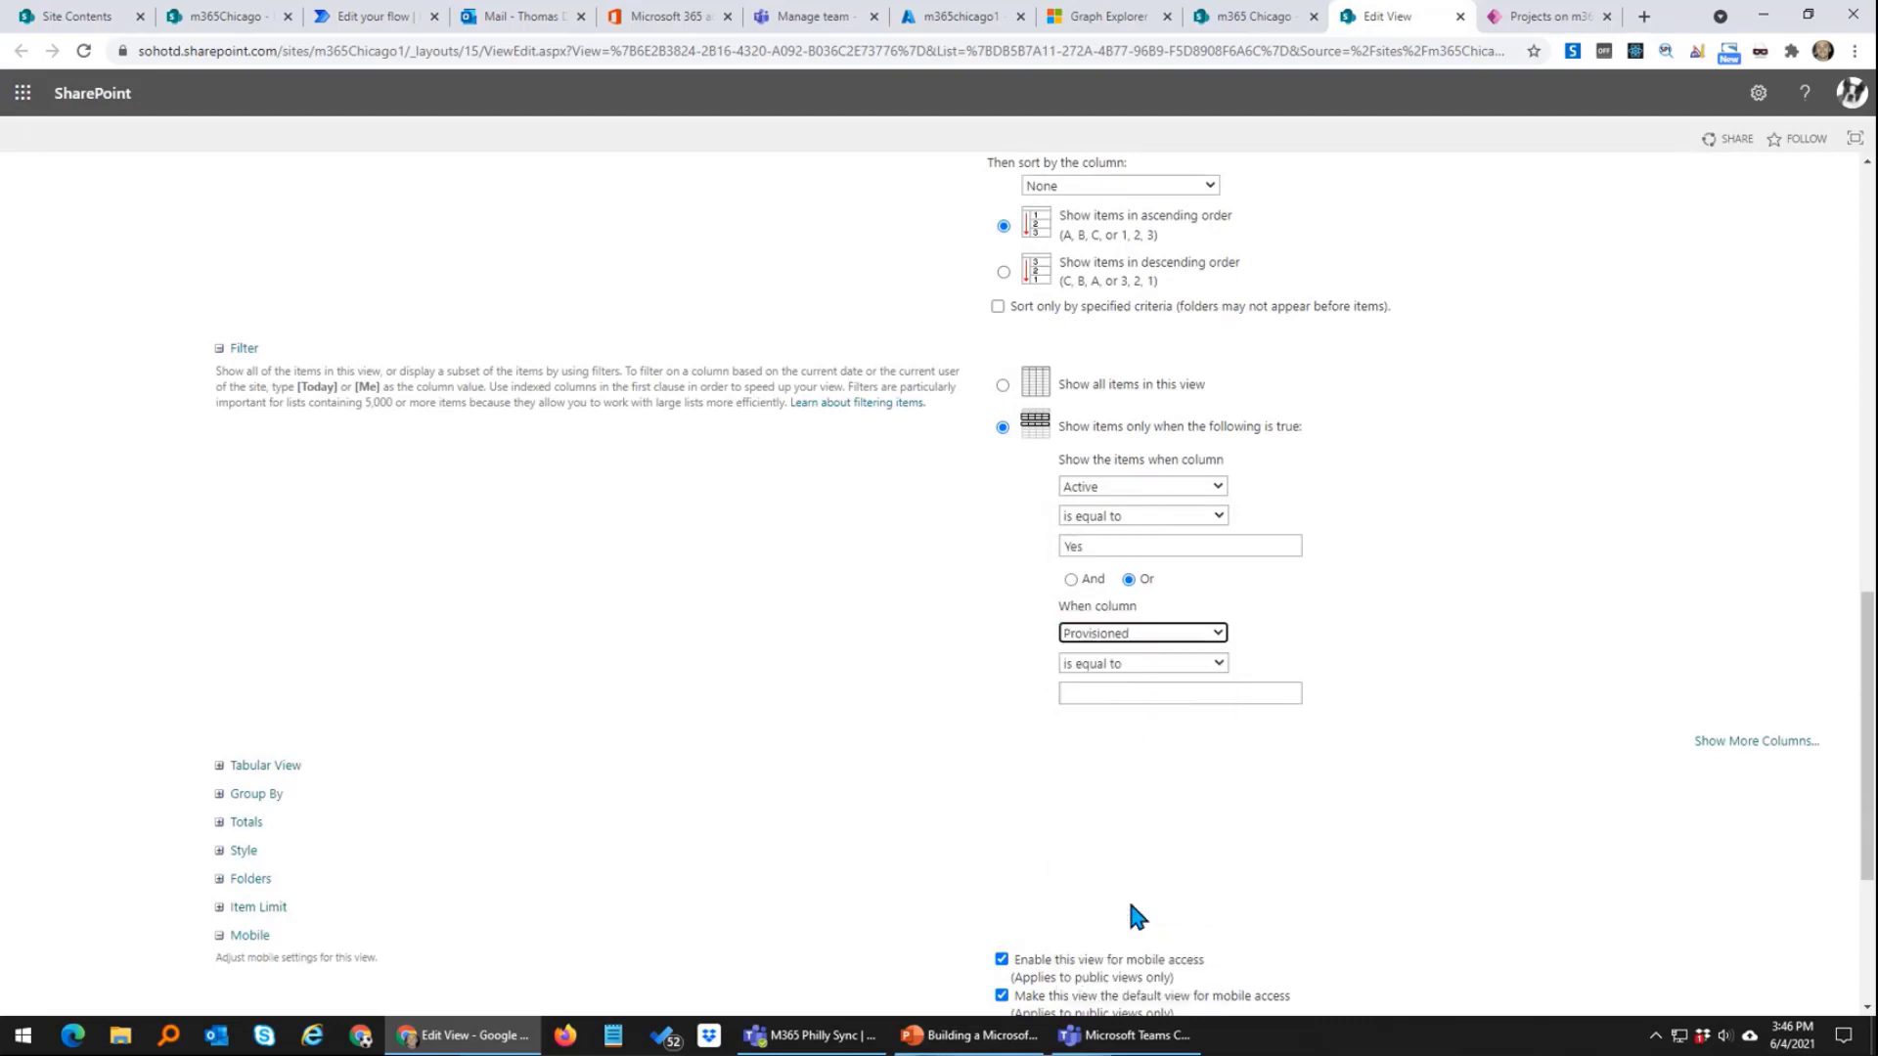
{"action": "left_click", "coordinate": [1160, 691]}
{"action": "type", "text": "Yes"}
{"action": "scroll", "coordinate": [1178, 675], "scroll_direction": "down", "scroll_amount": 4}
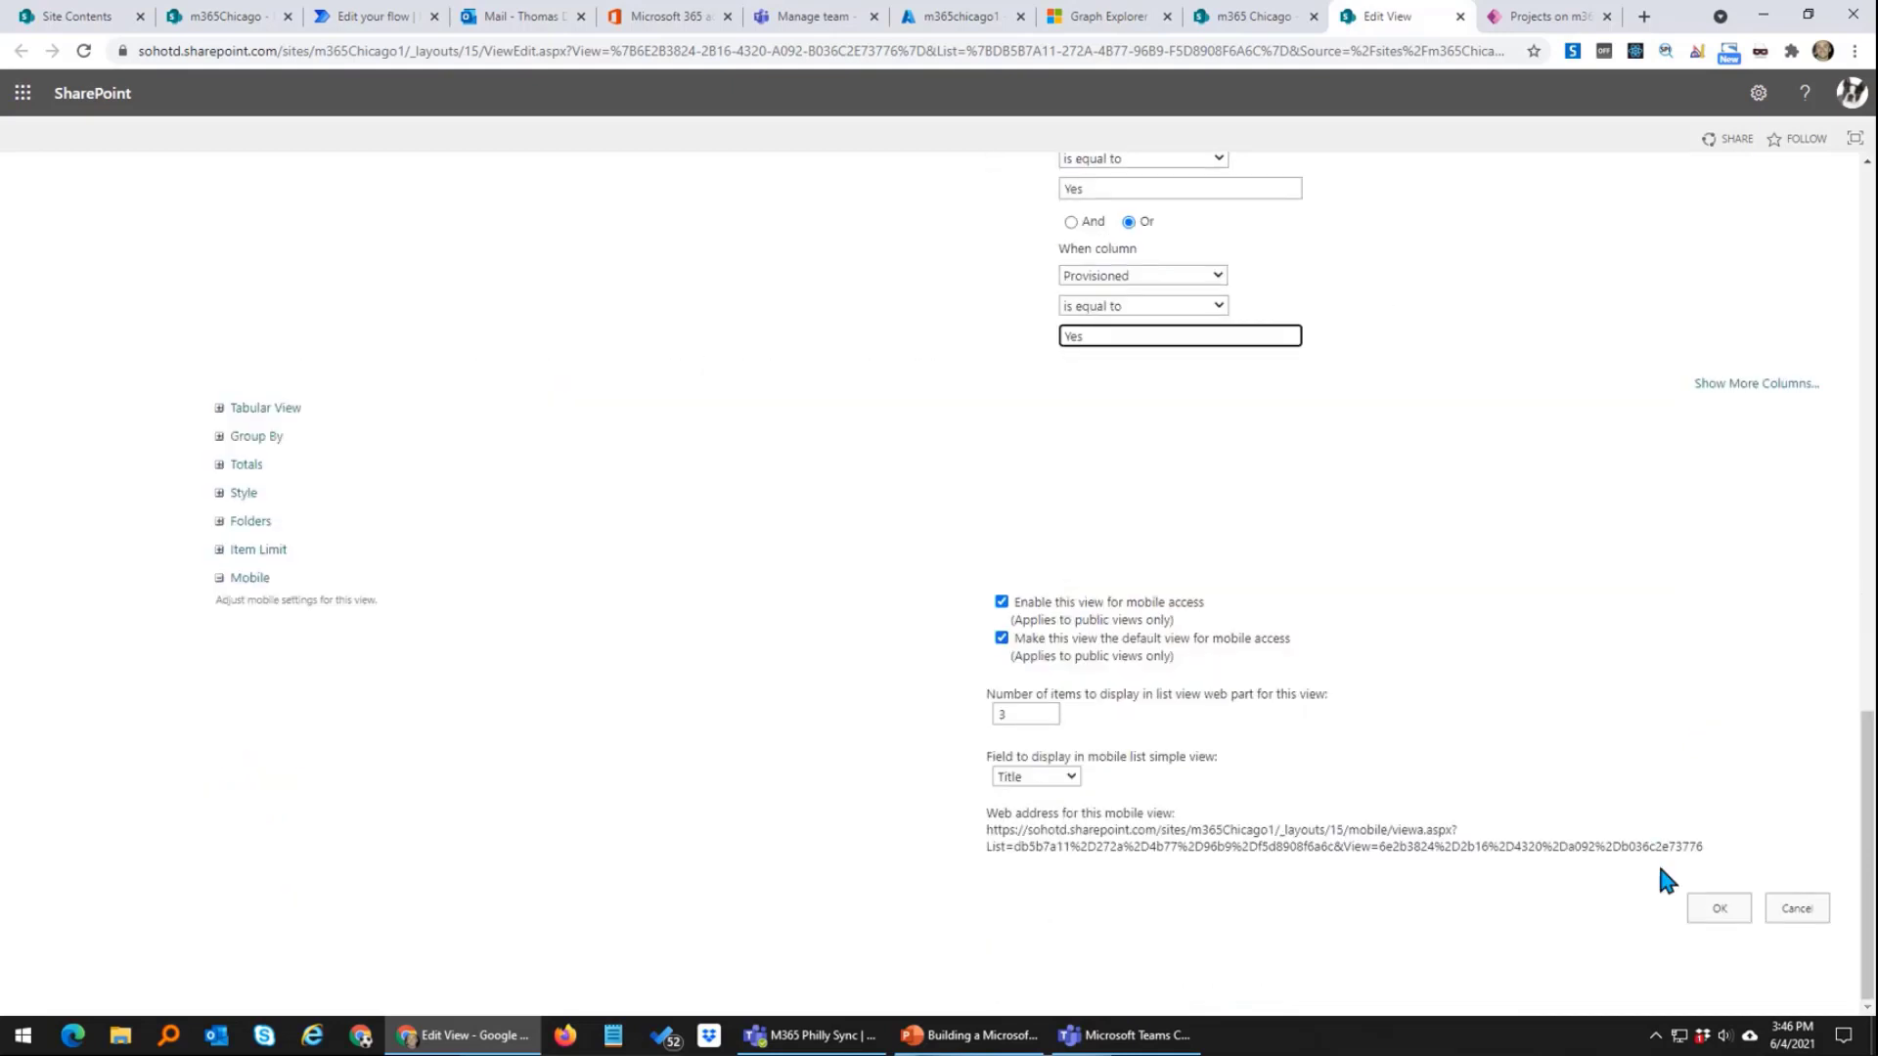
{"action": "left_click", "coordinate": [1710, 906]}
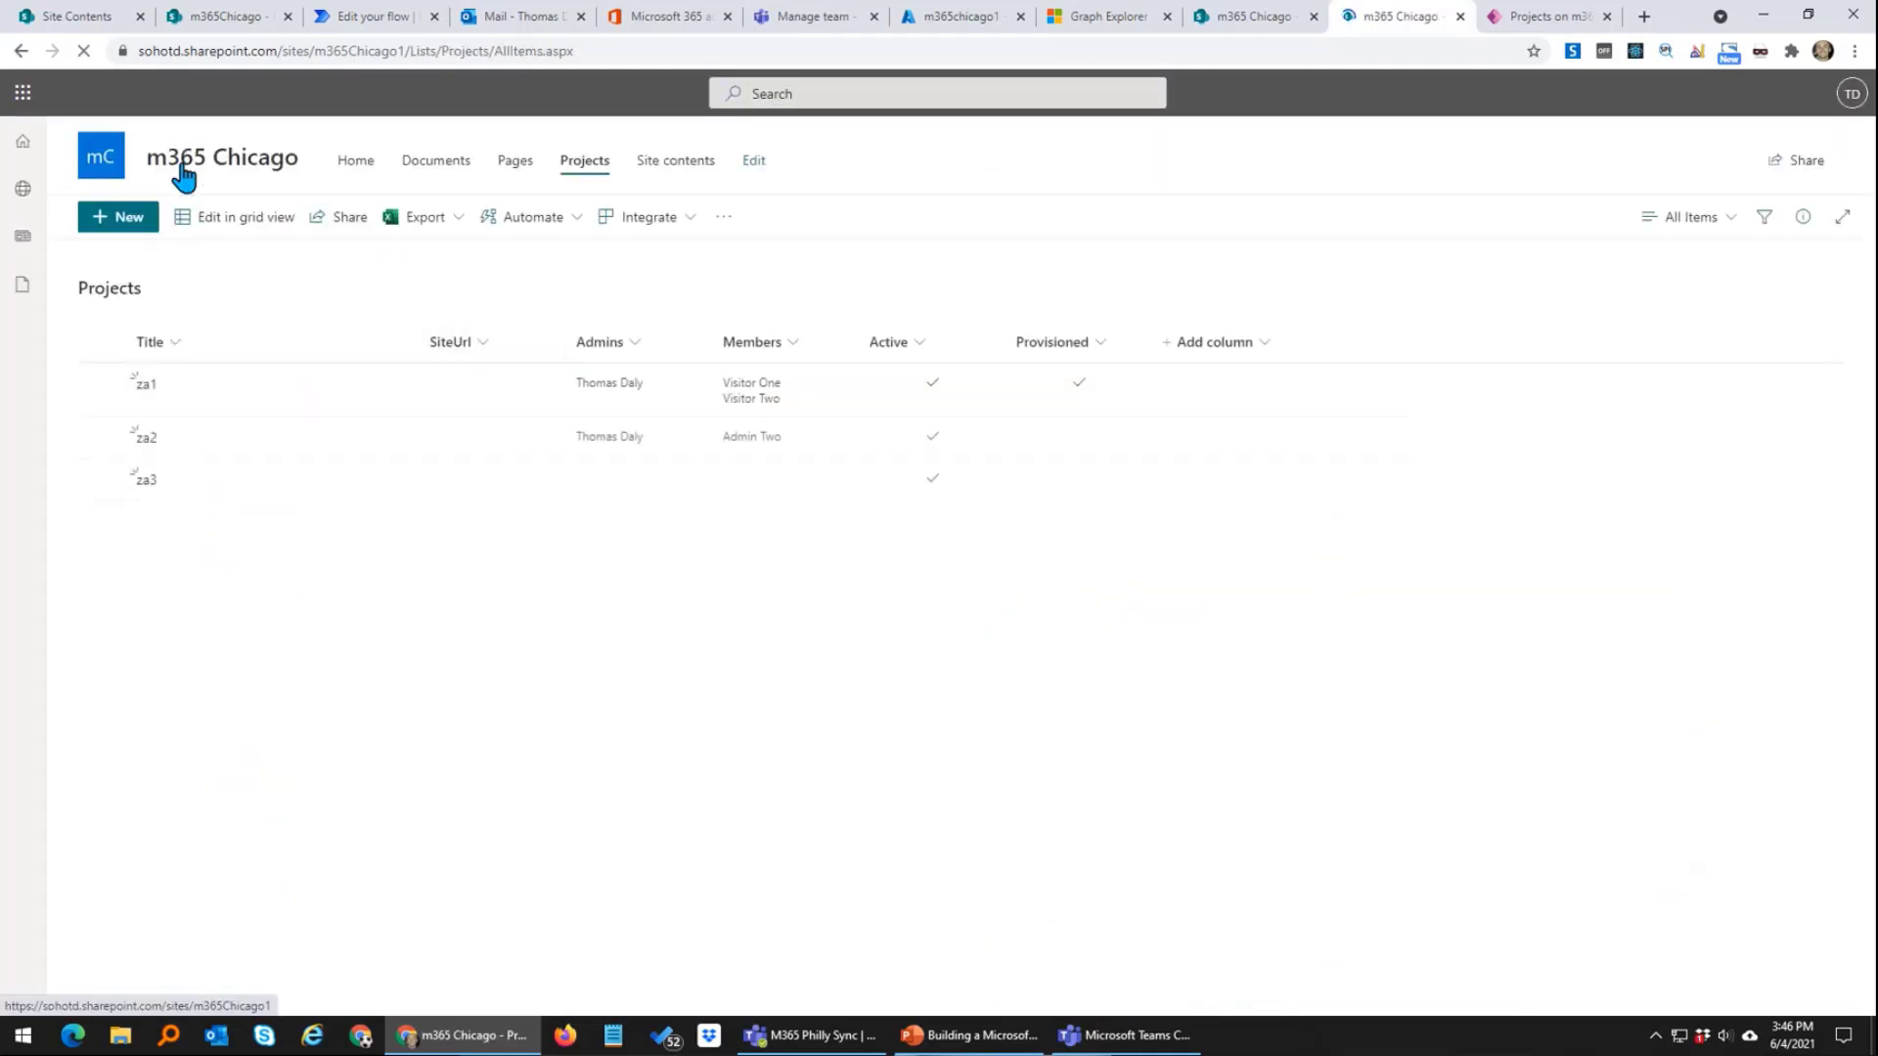
Step: Return to the m365 Chicago home page and switch the Projects list to the Gallery layout
{"action": "left_click", "coordinate": [183, 177]}
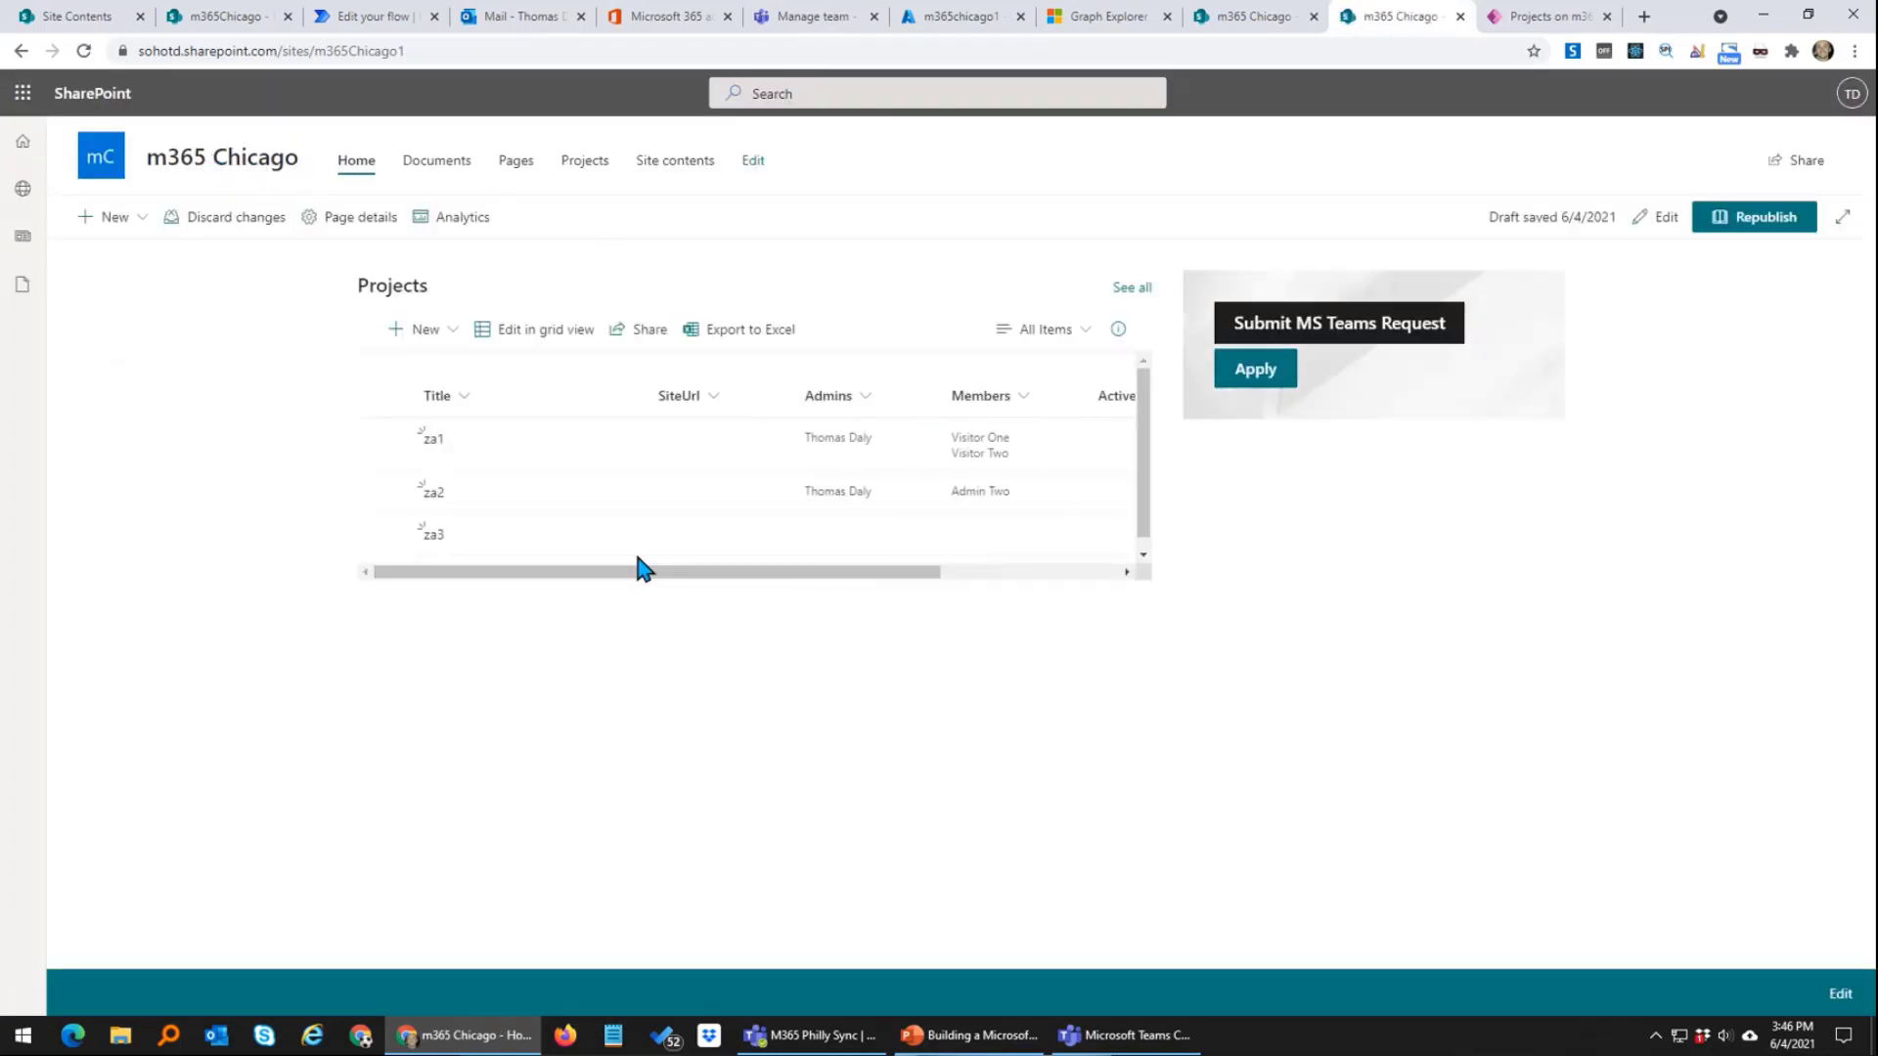
{"action": "left_click_drag", "start_coordinate": [809, 572], "coordinate": [1084, 584]}
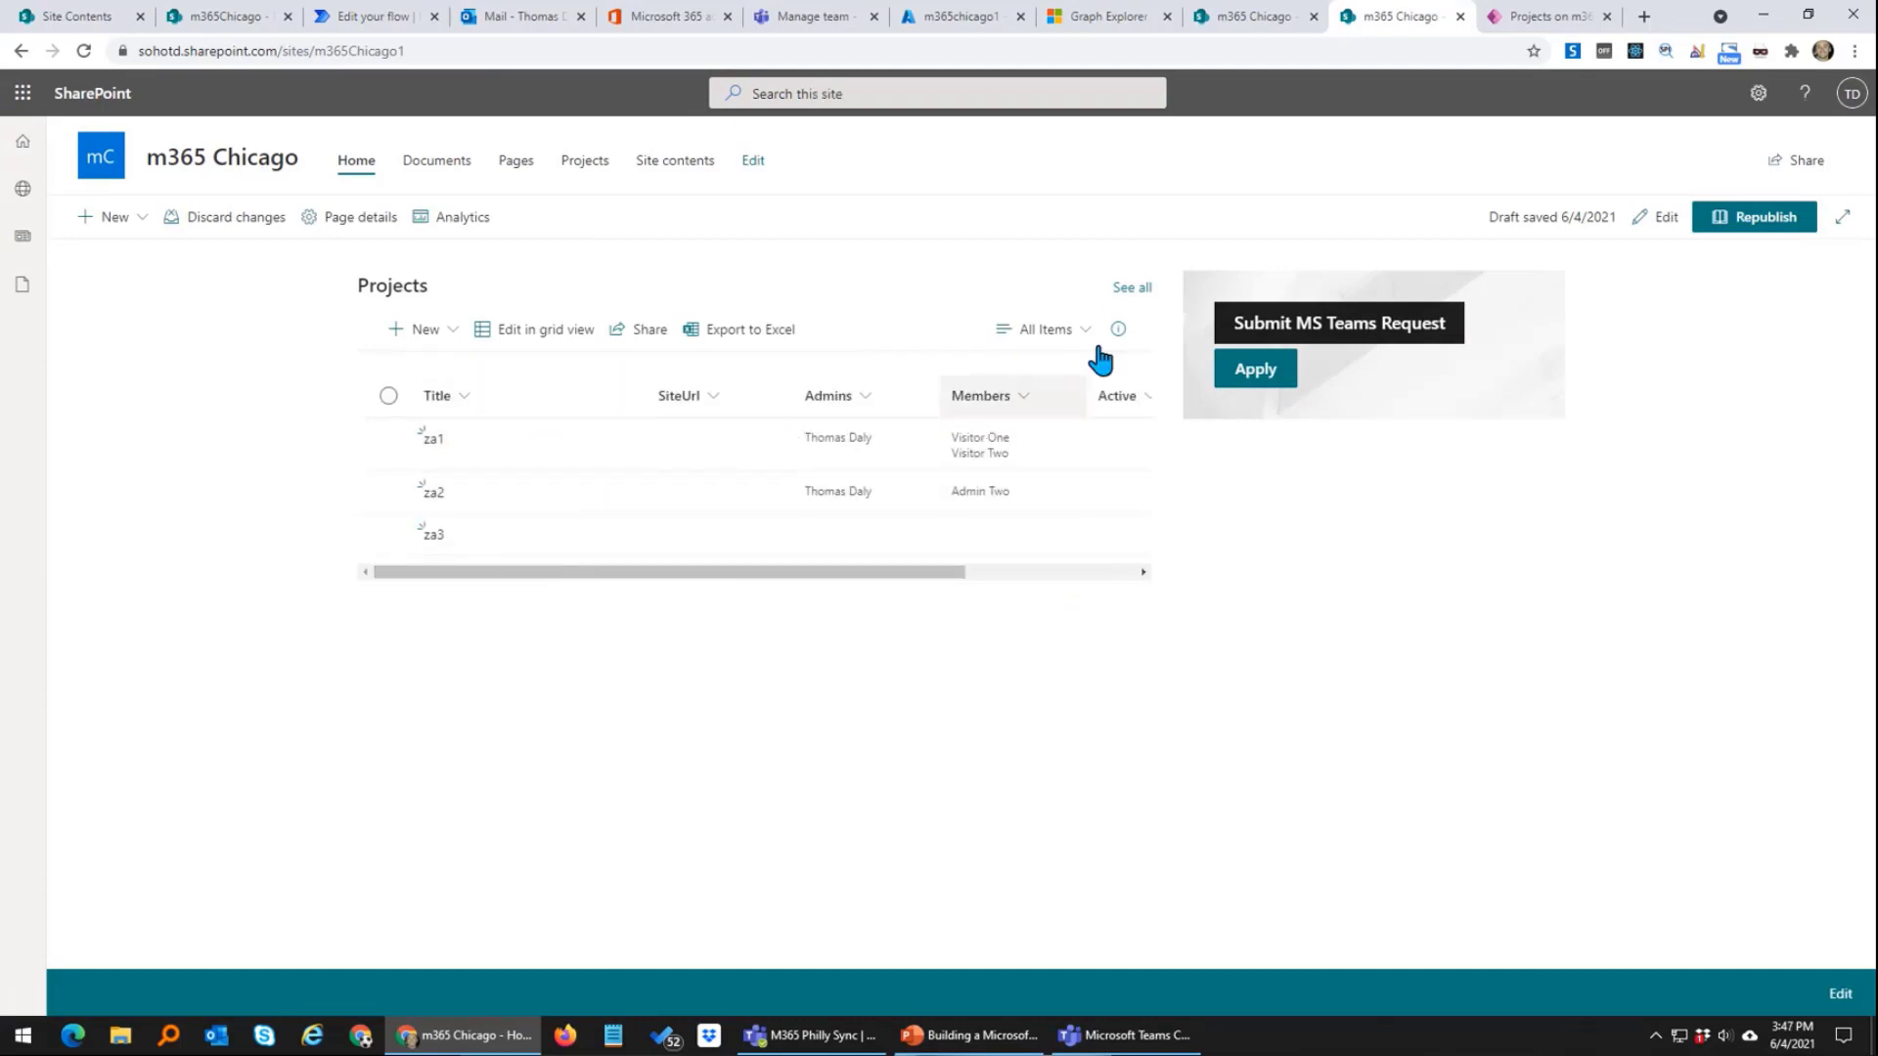
{"action": "left_click", "coordinate": [1045, 329]}
{"action": "left_click", "coordinate": [1055, 440]}
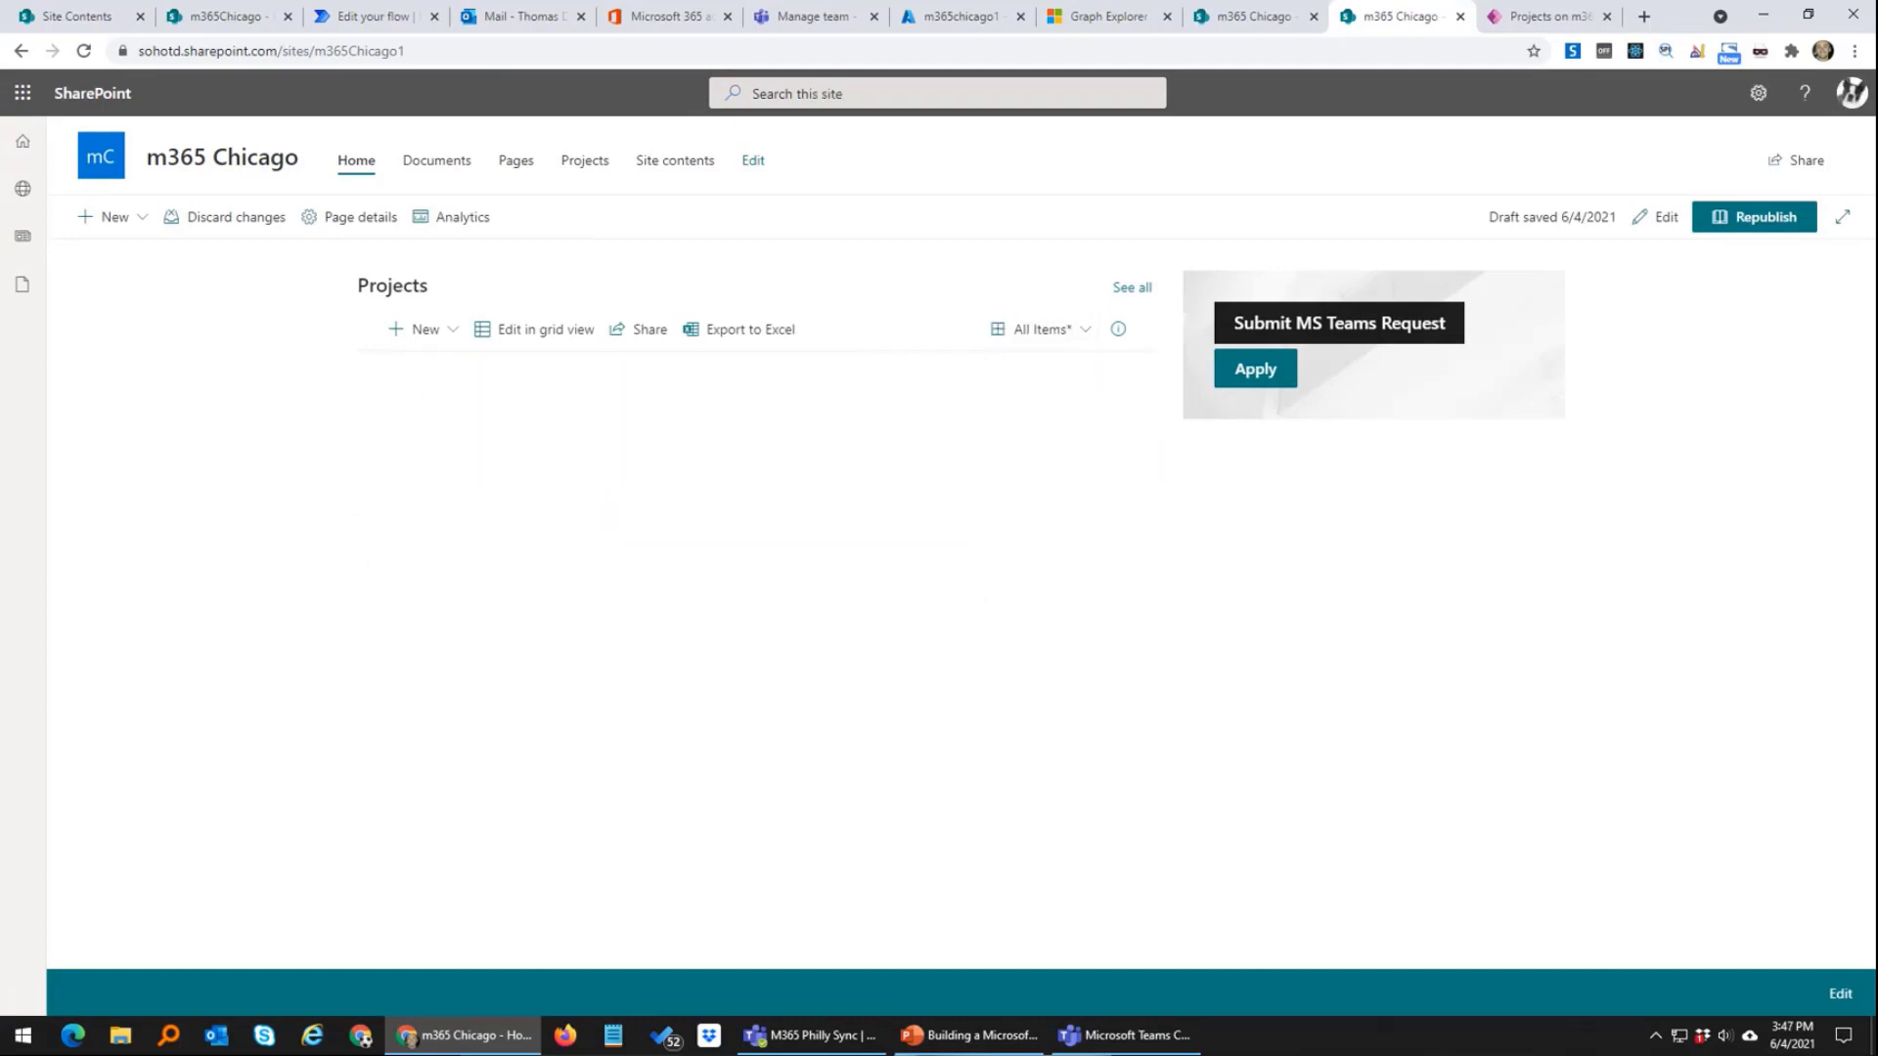
Step: Bring up the finished TeamsProvisioning site and try the aaa111 project card's link
{"action": "key", "text": "ctrl+shift+t"}
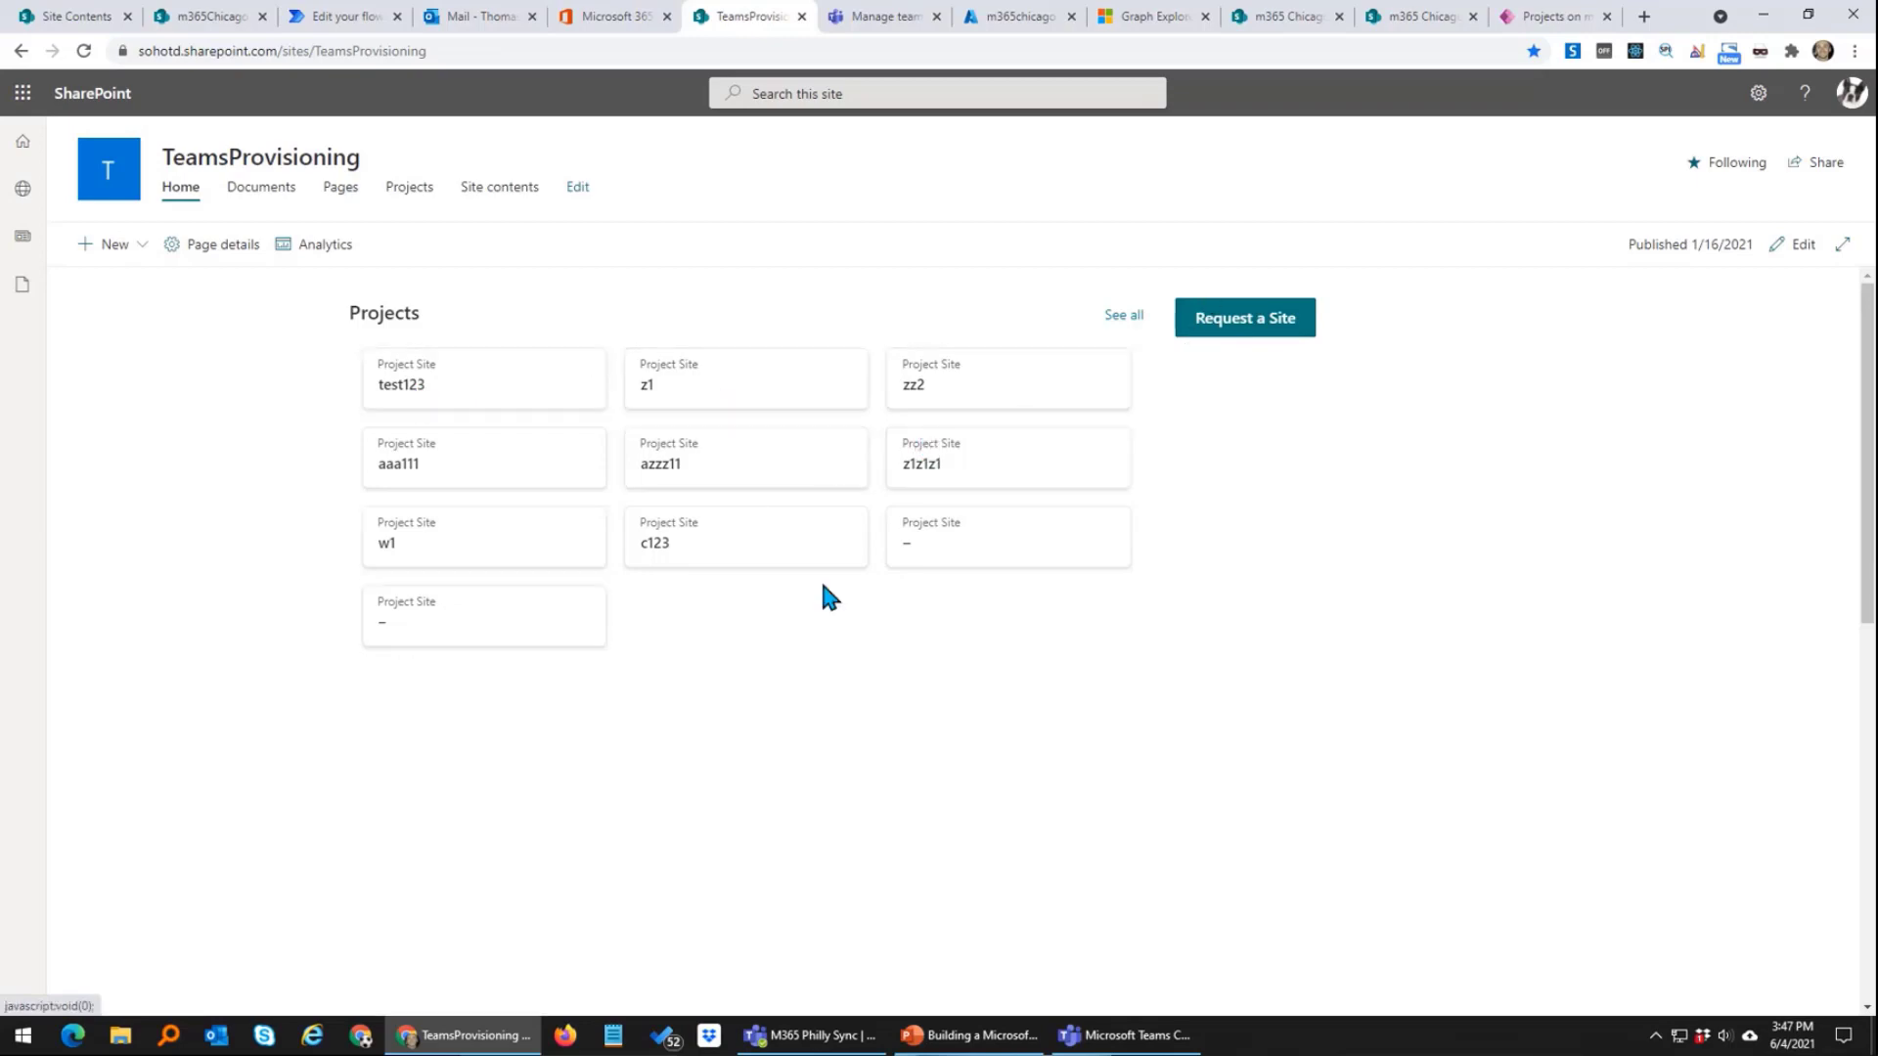
{"action": "left_click", "coordinate": [398, 467]}
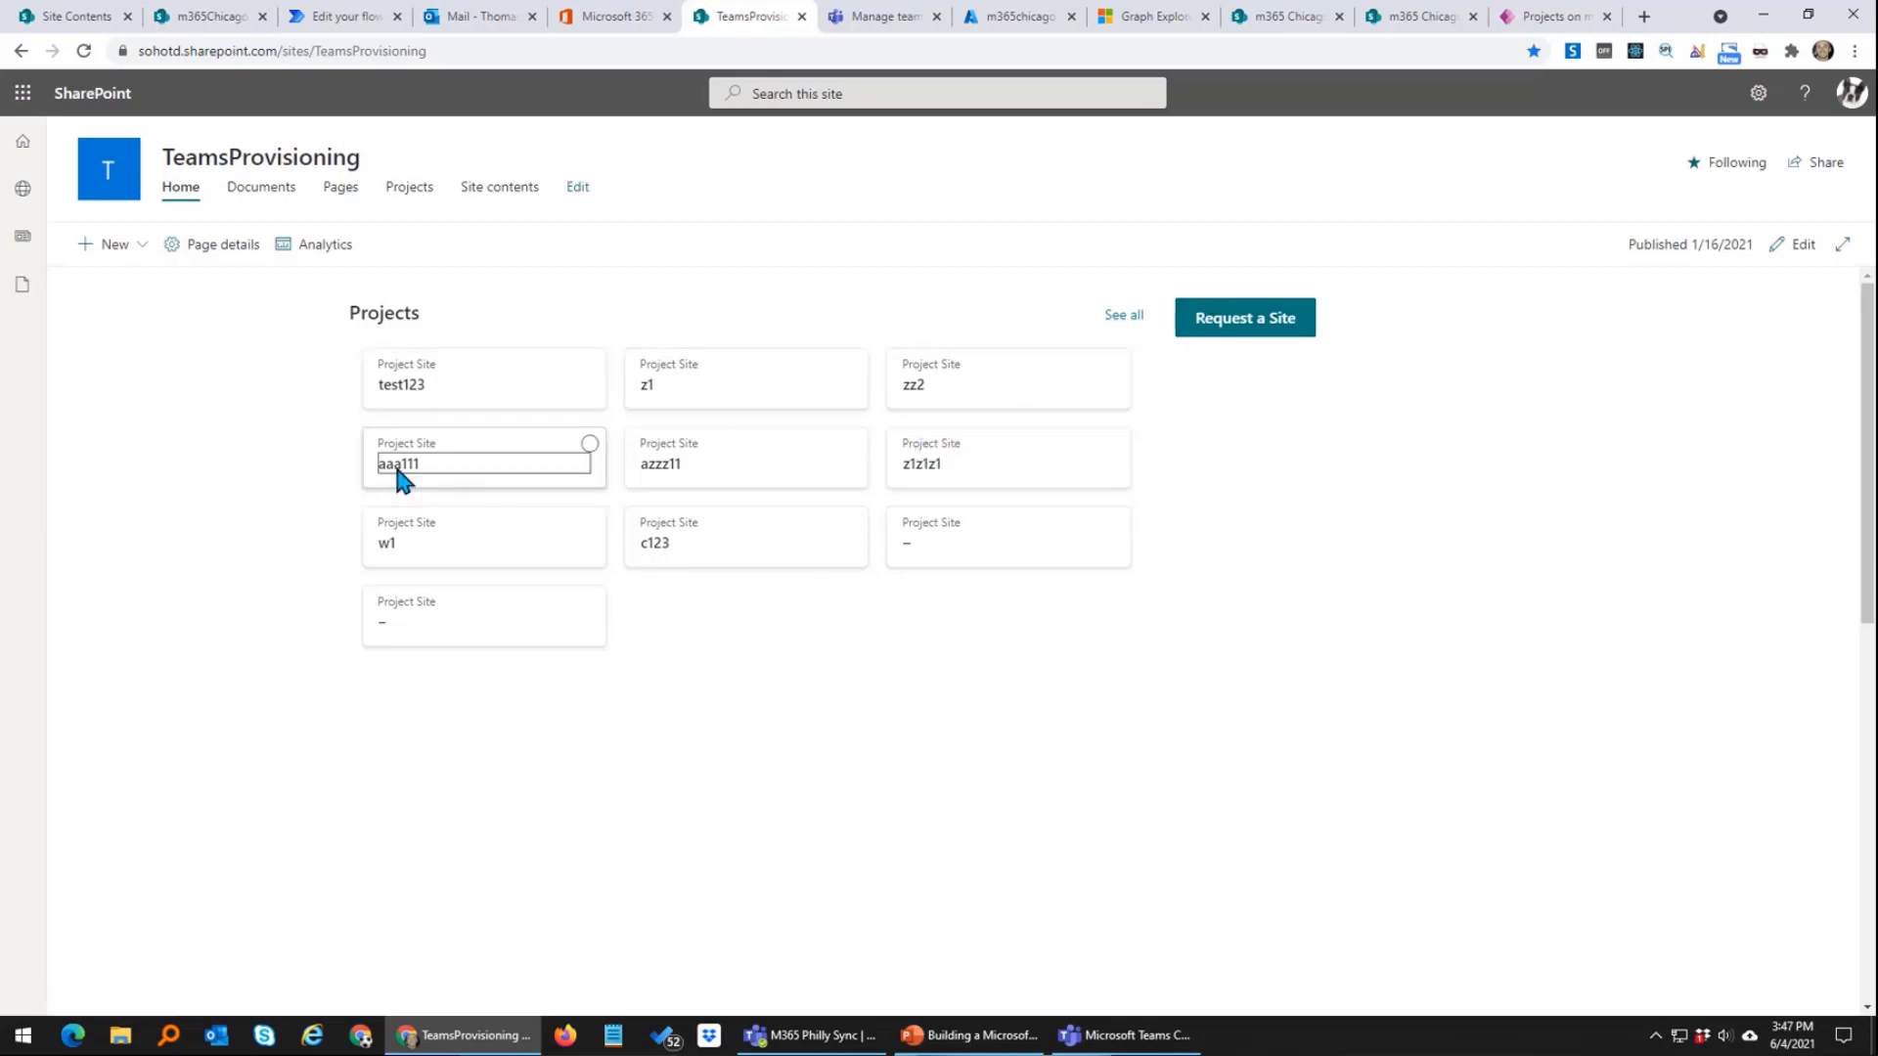
{"action": "left_click", "coordinate": [863, 17]}
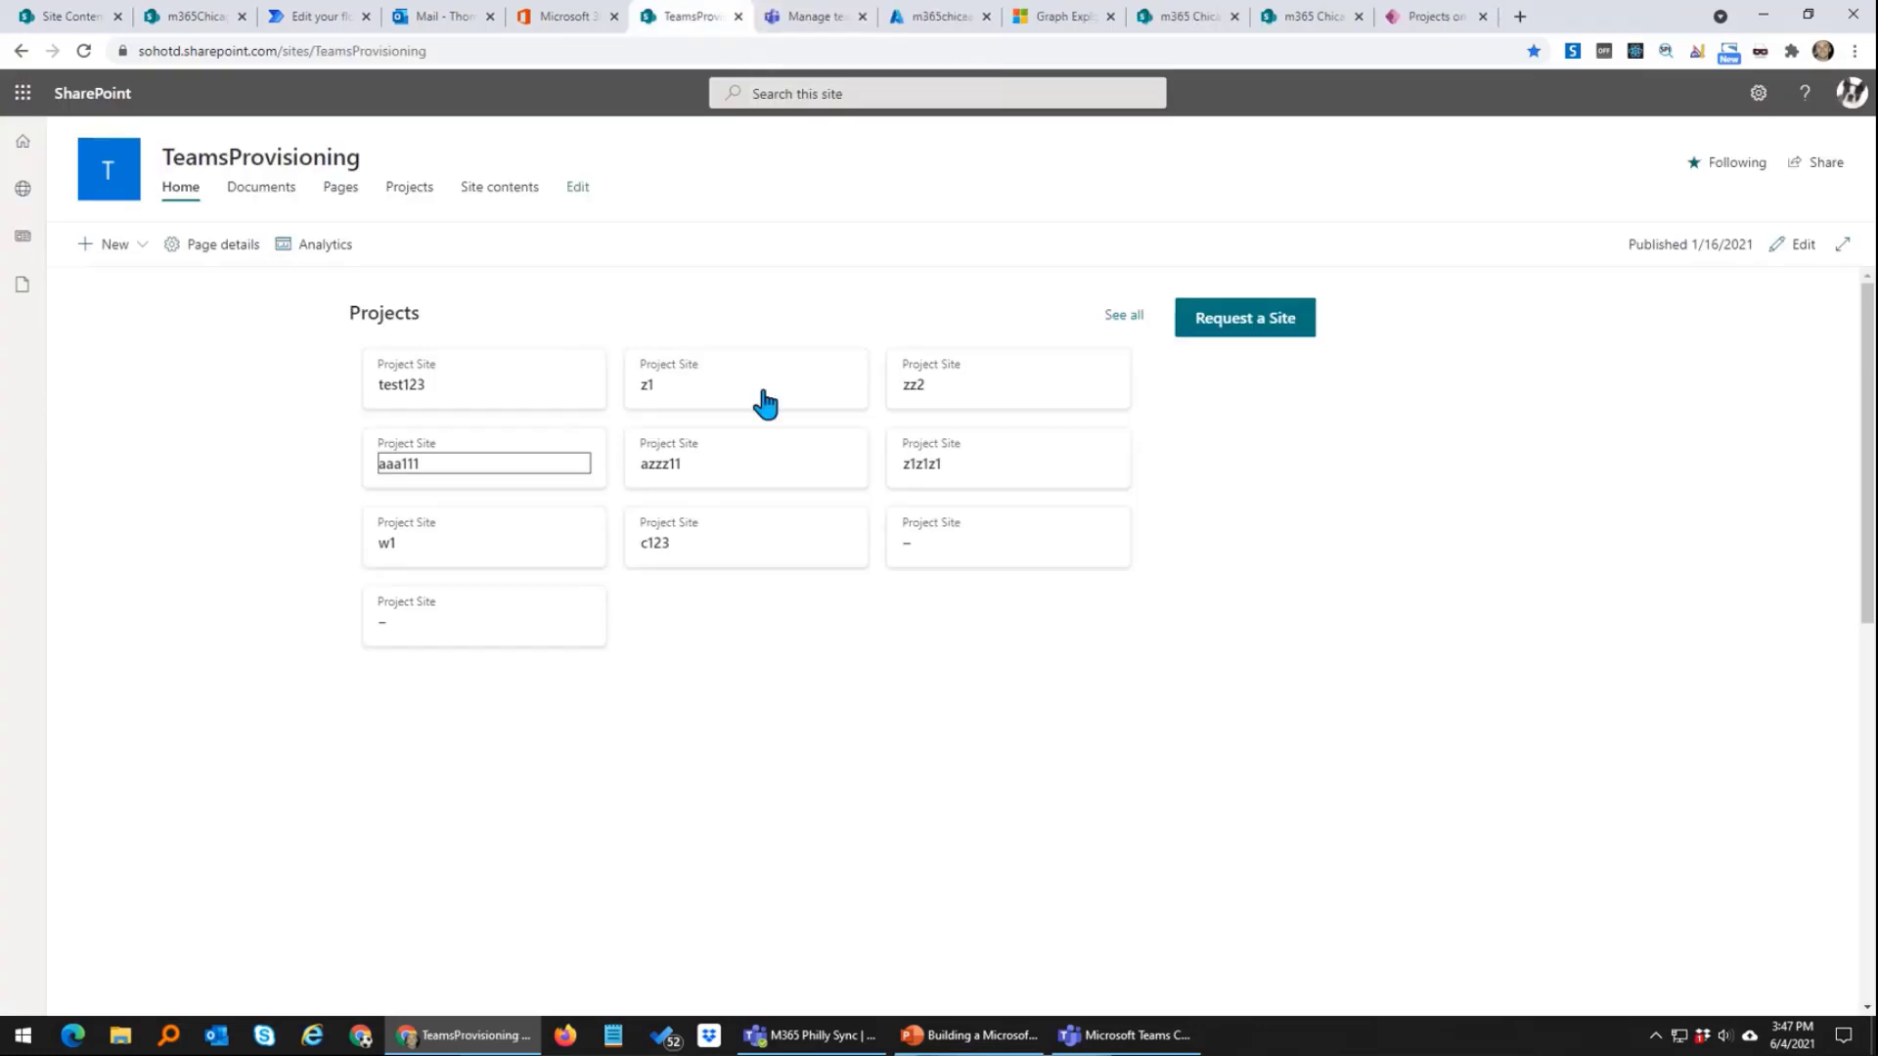
Step: Try the z1z1z1 project card's link and close the page it opens
{"action": "left_click", "coordinate": [929, 465]}
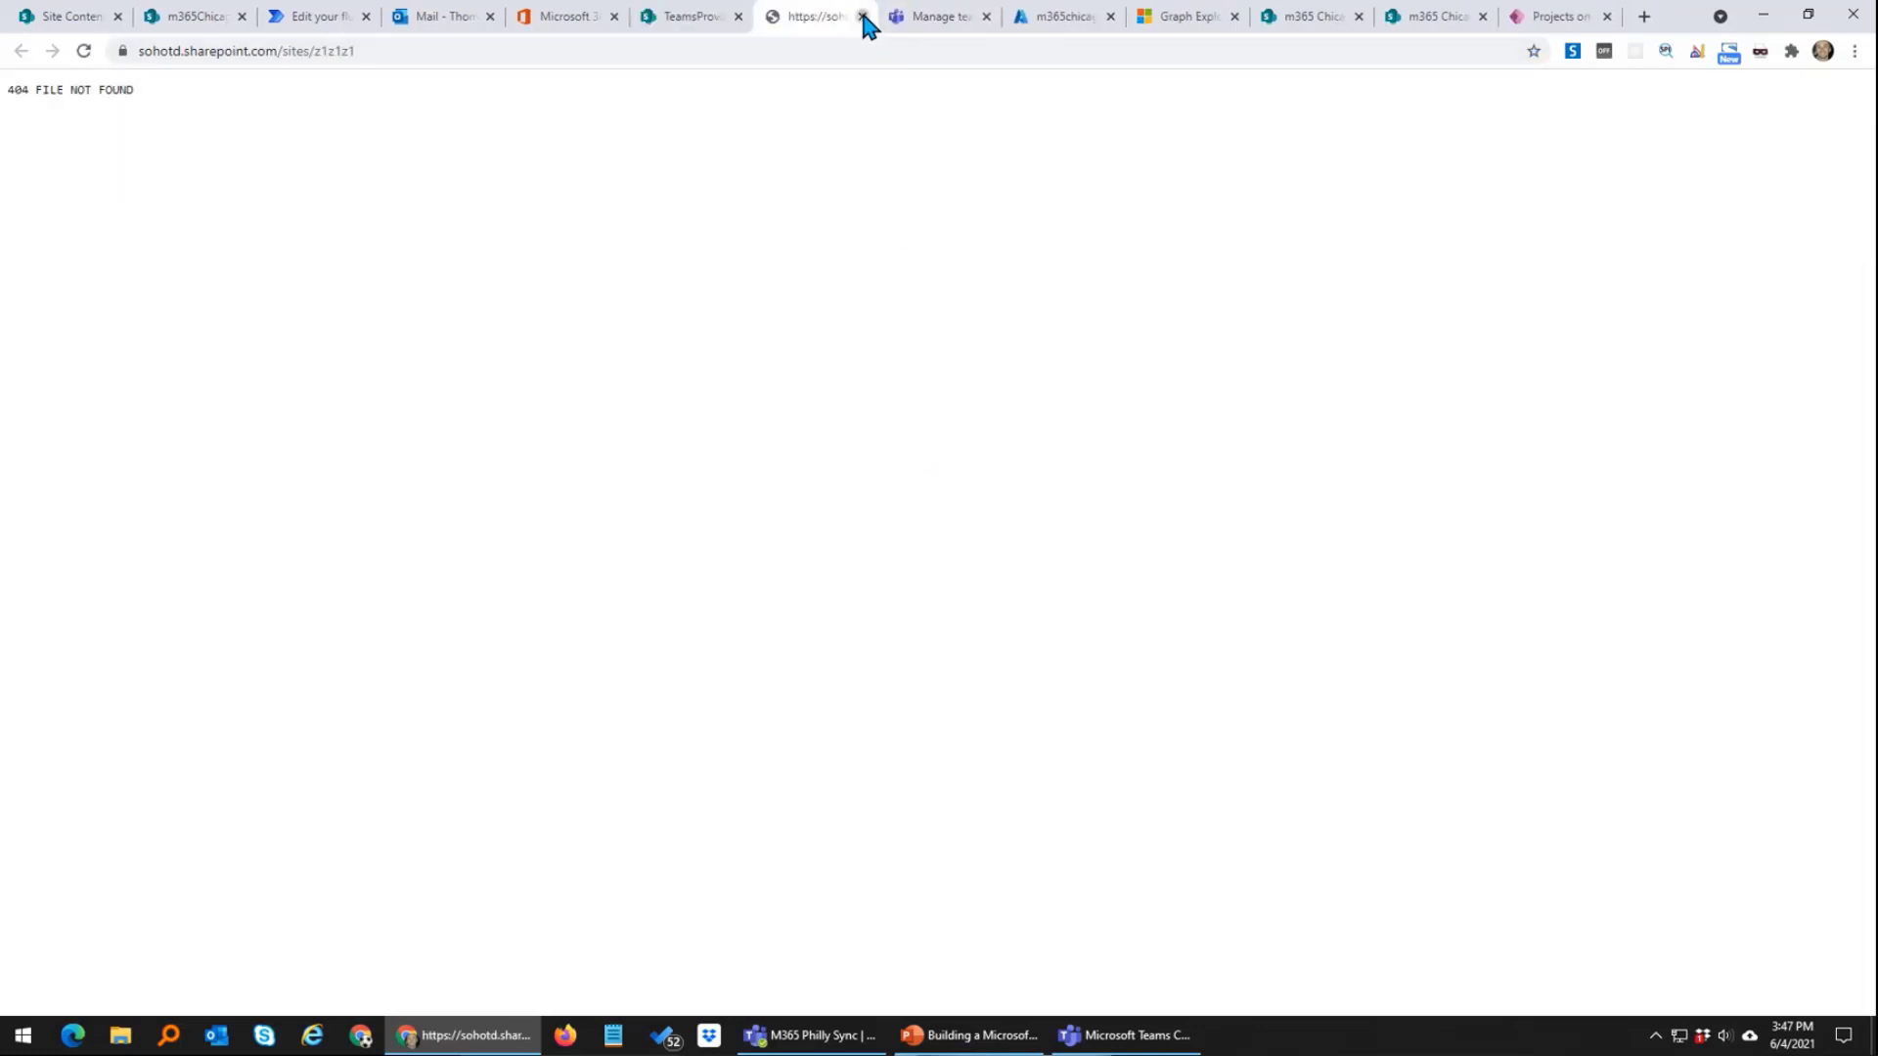
{"action": "left_click", "coordinate": [862, 17]}
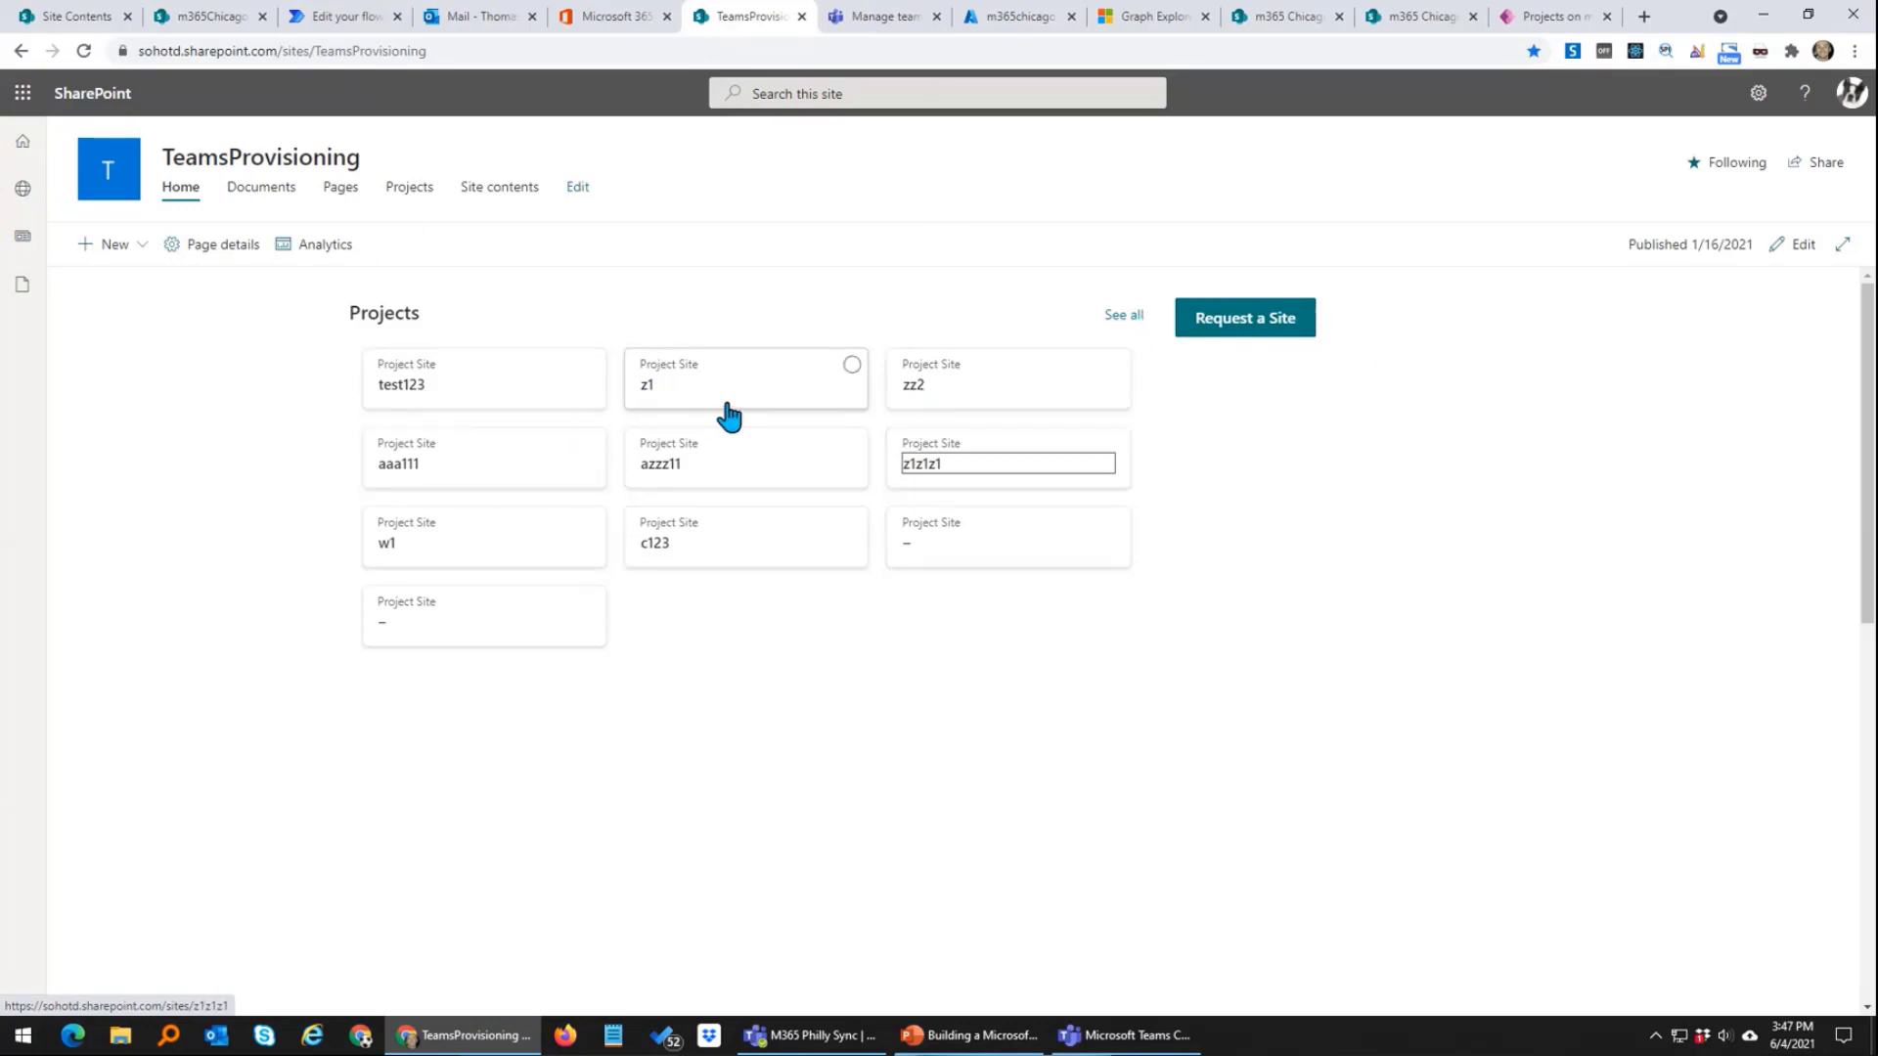
{"action": "double_click", "coordinate": [1685, 24]}
{"action": "double_click", "coordinate": [1684, 24]}
Step: Return to the m365 Chicago home page that is open for editing and republish it
{"action": "left_click", "coordinate": [1411, 16]}
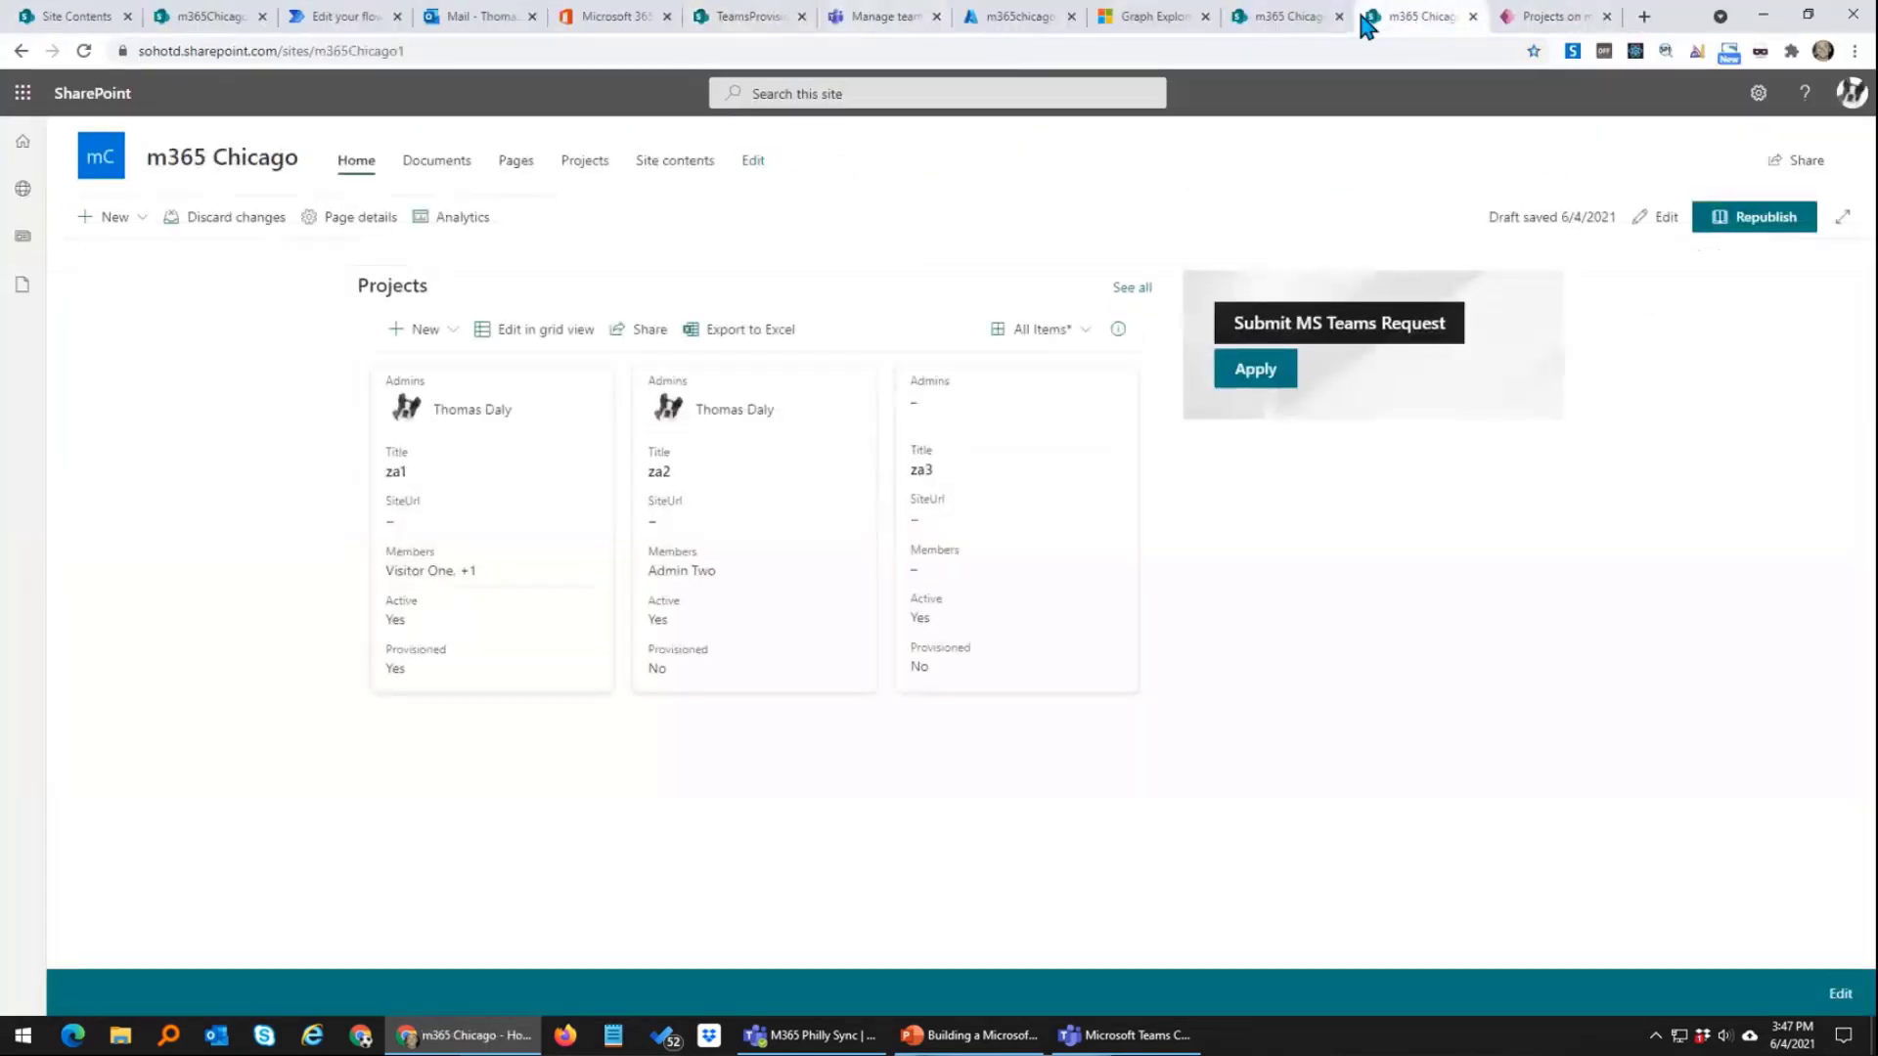
{"action": "left_click", "coordinate": [1304, 17]}
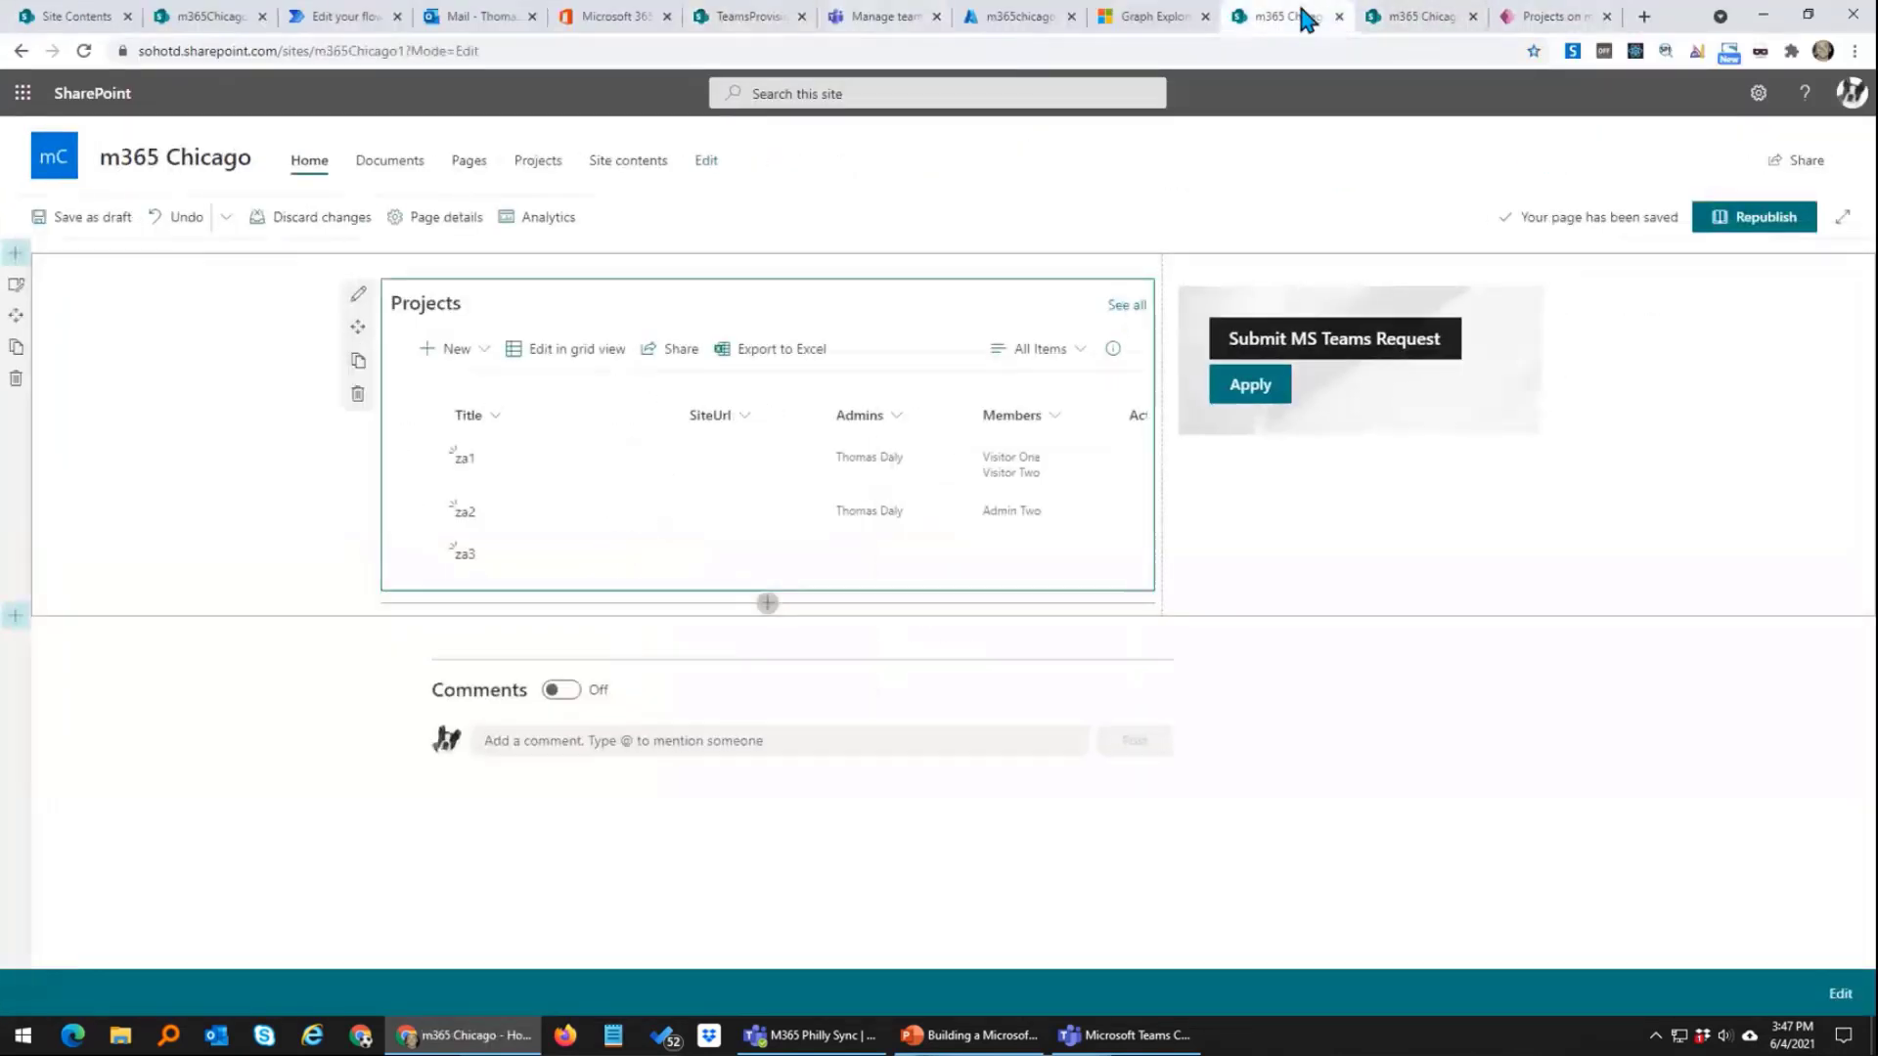
{"action": "left_click", "coordinate": [1753, 222]}
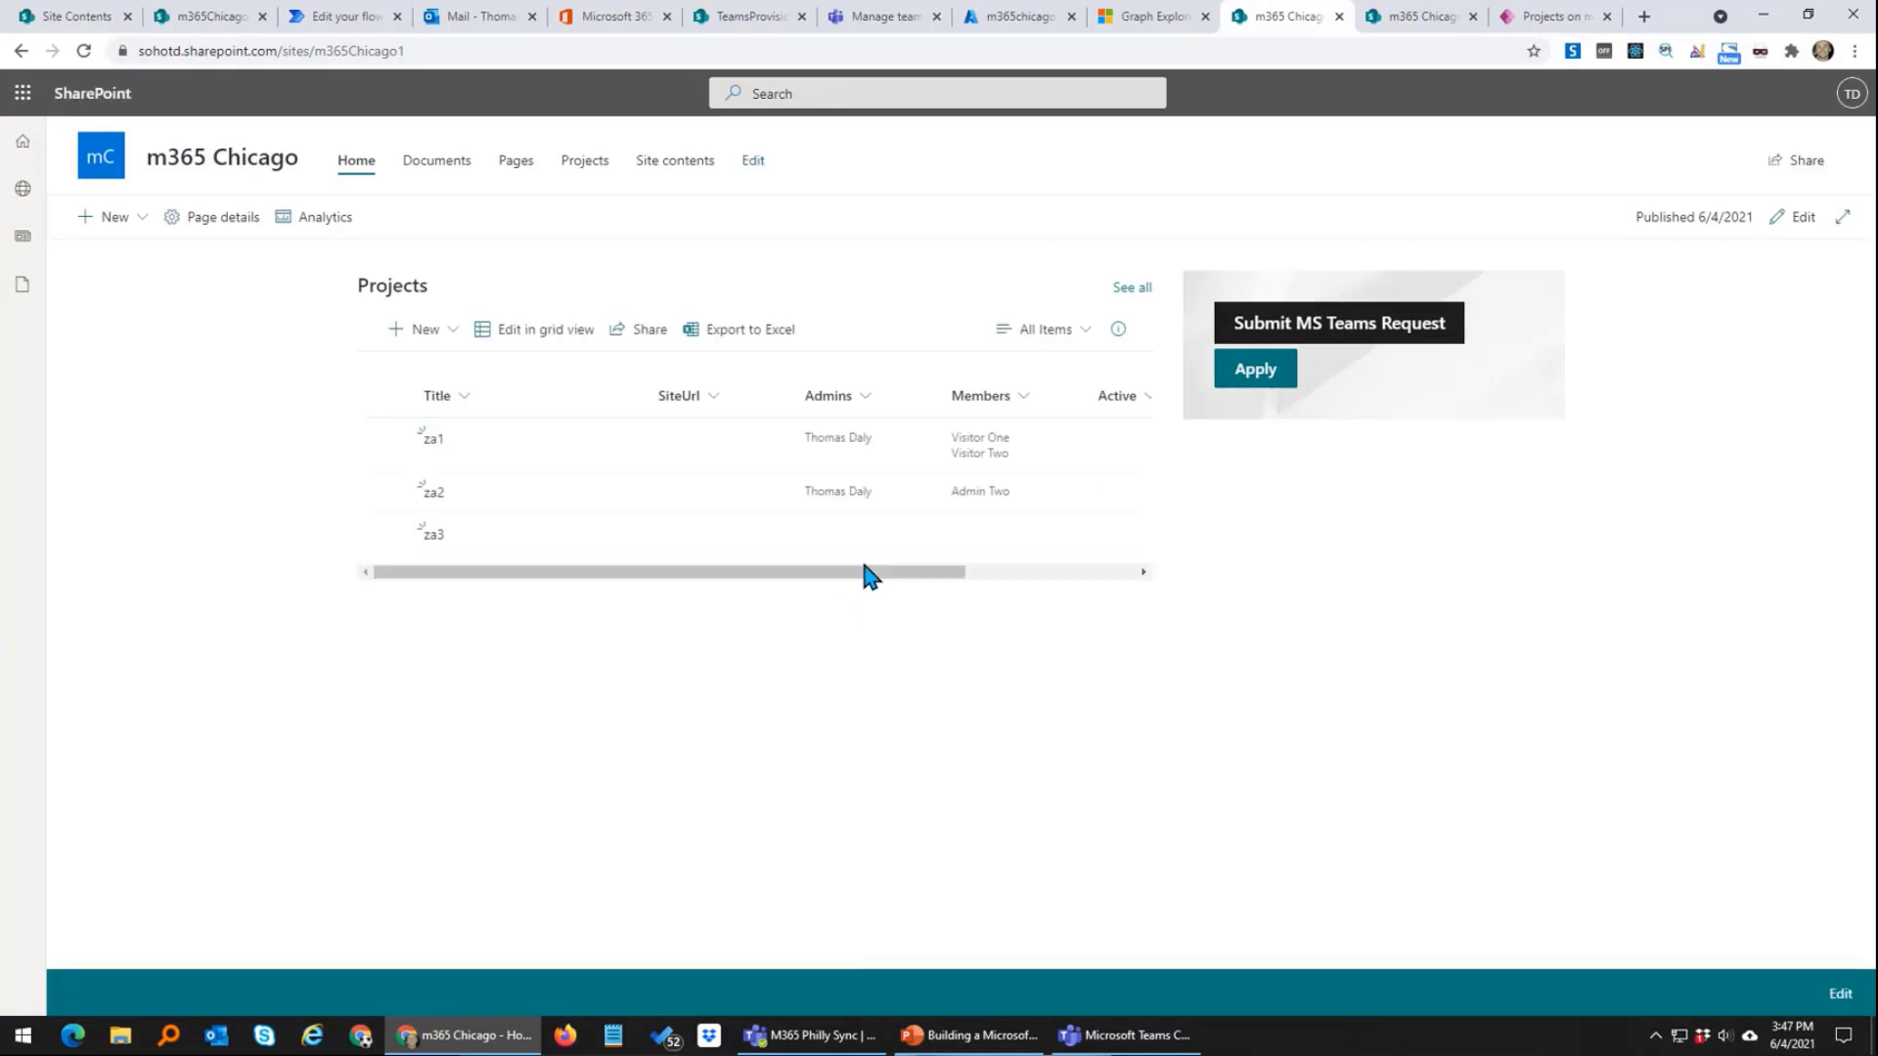
Step: Check the m365 Chicago 1 flow's 28-day run history in Power Automate, refreshing it for new runs
{"action": "left_click", "coordinate": [343, 16]}
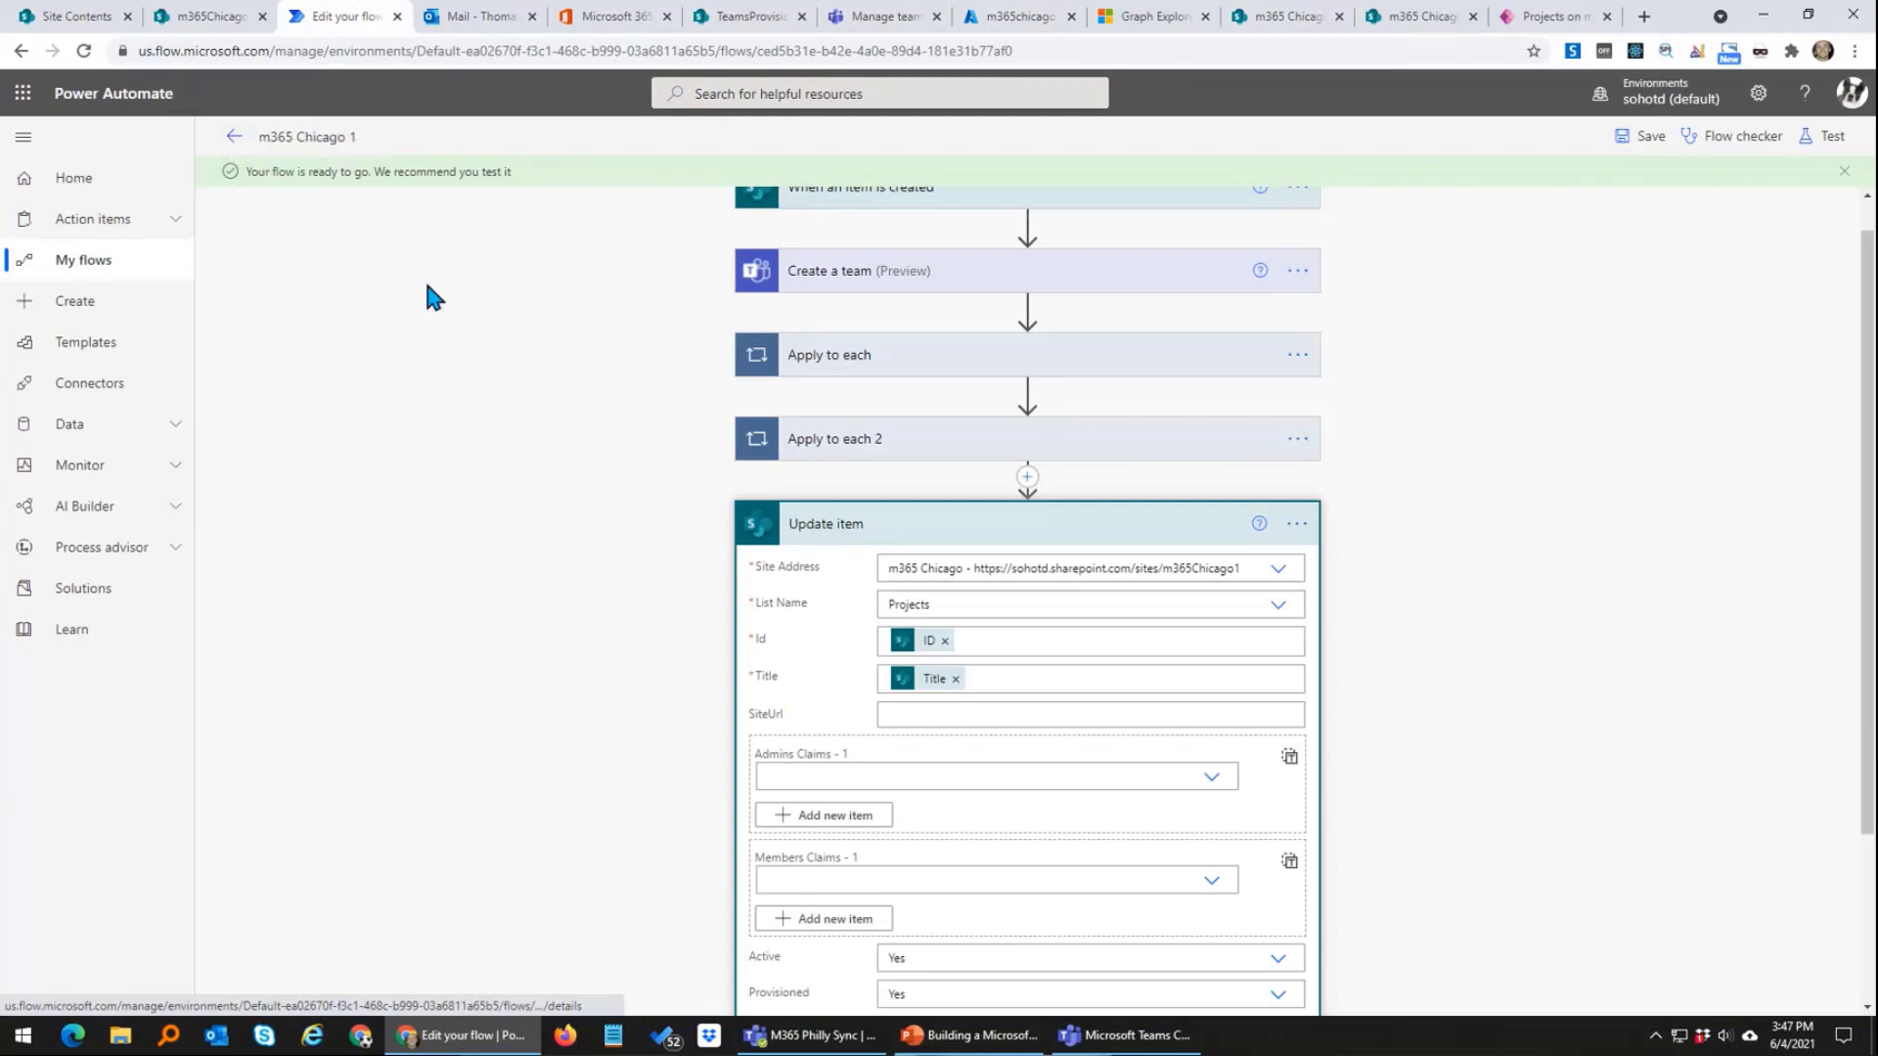
{"action": "left_click", "coordinate": [234, 136]}
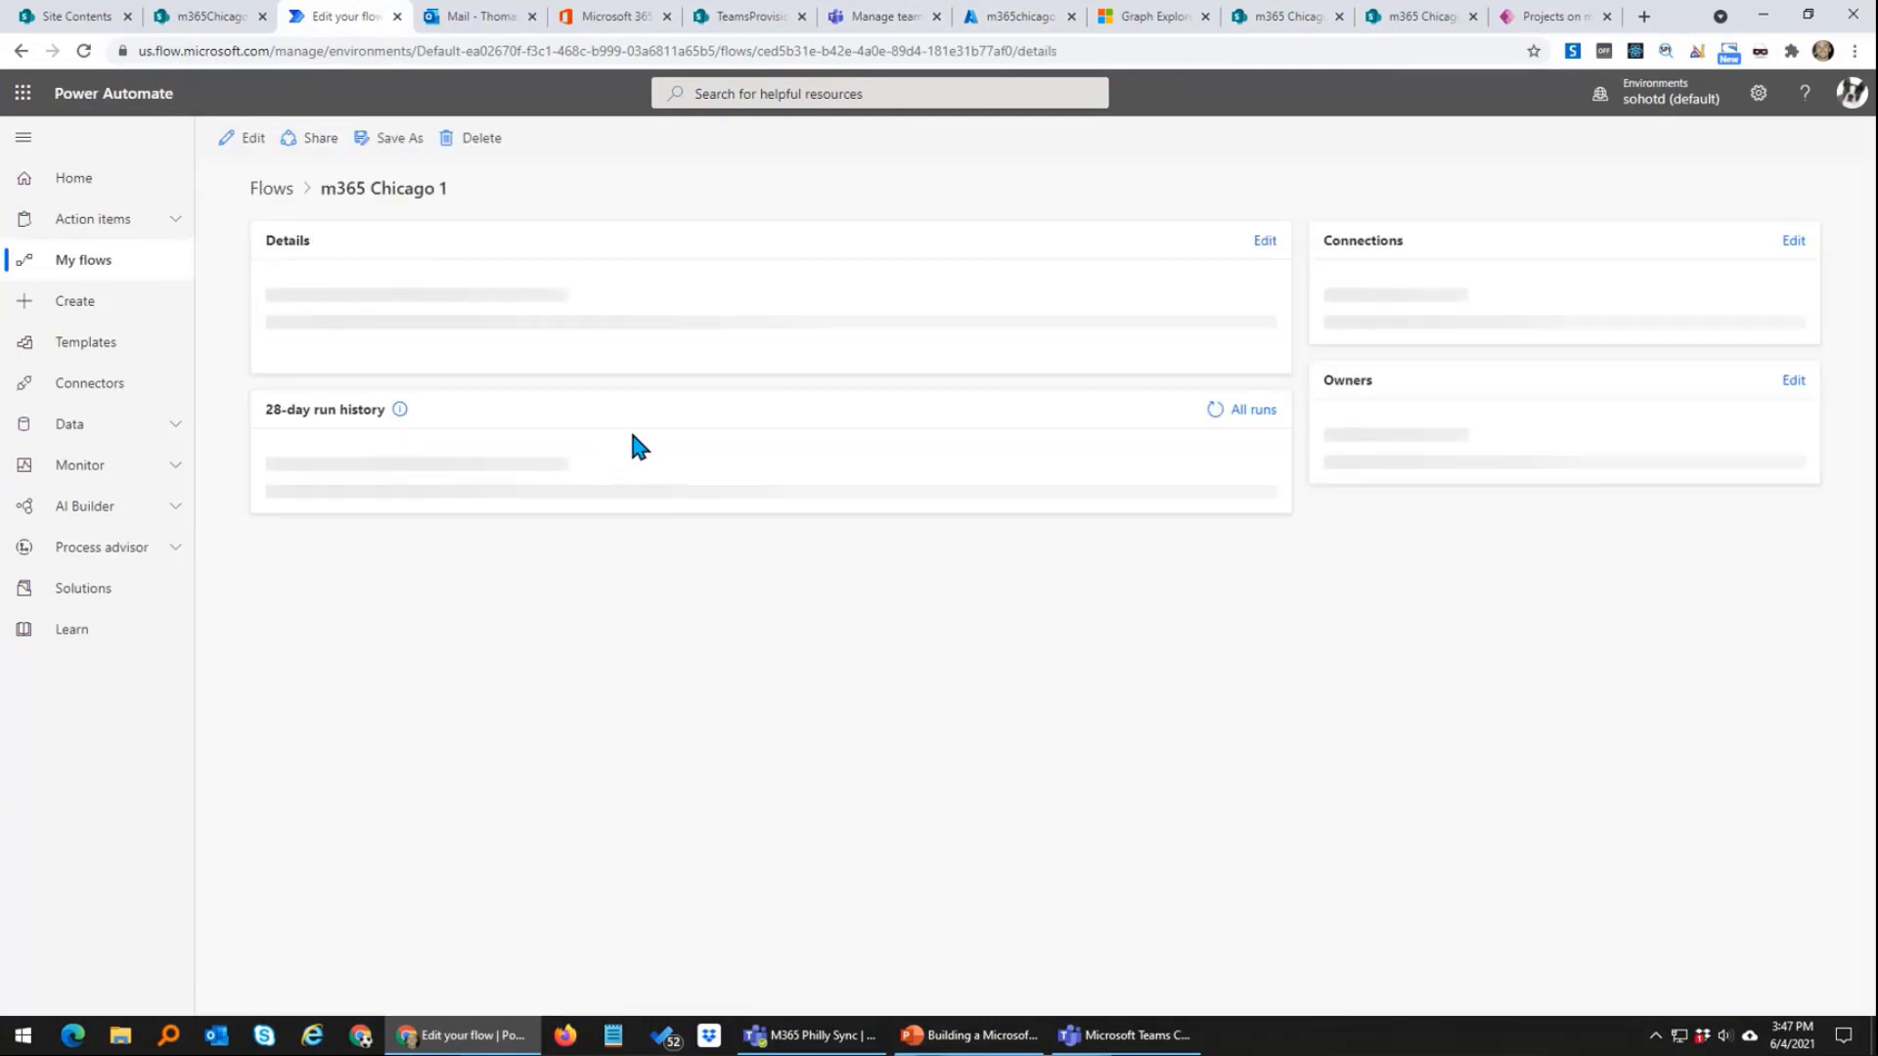
{"action": "left_click", "coordinate": [717, 733]}
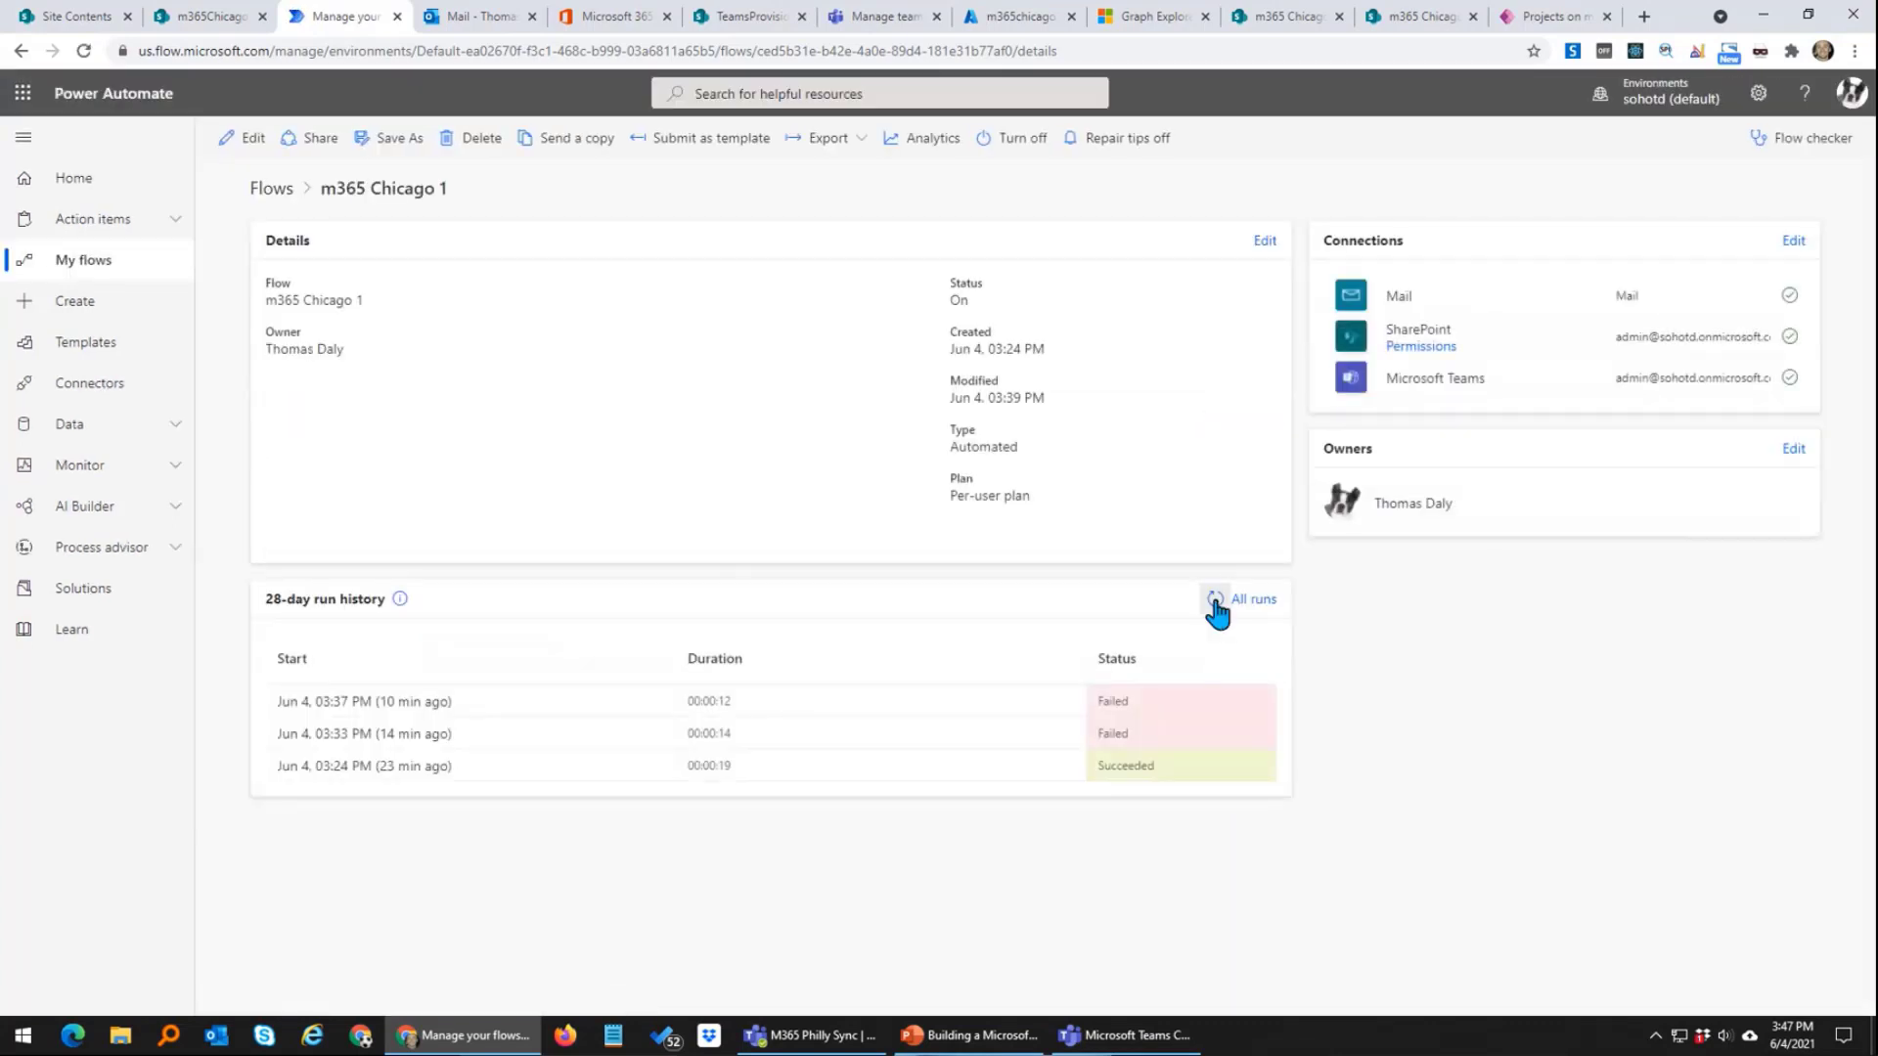
{"action": "left_click", "coordinate": [1215, 600]}
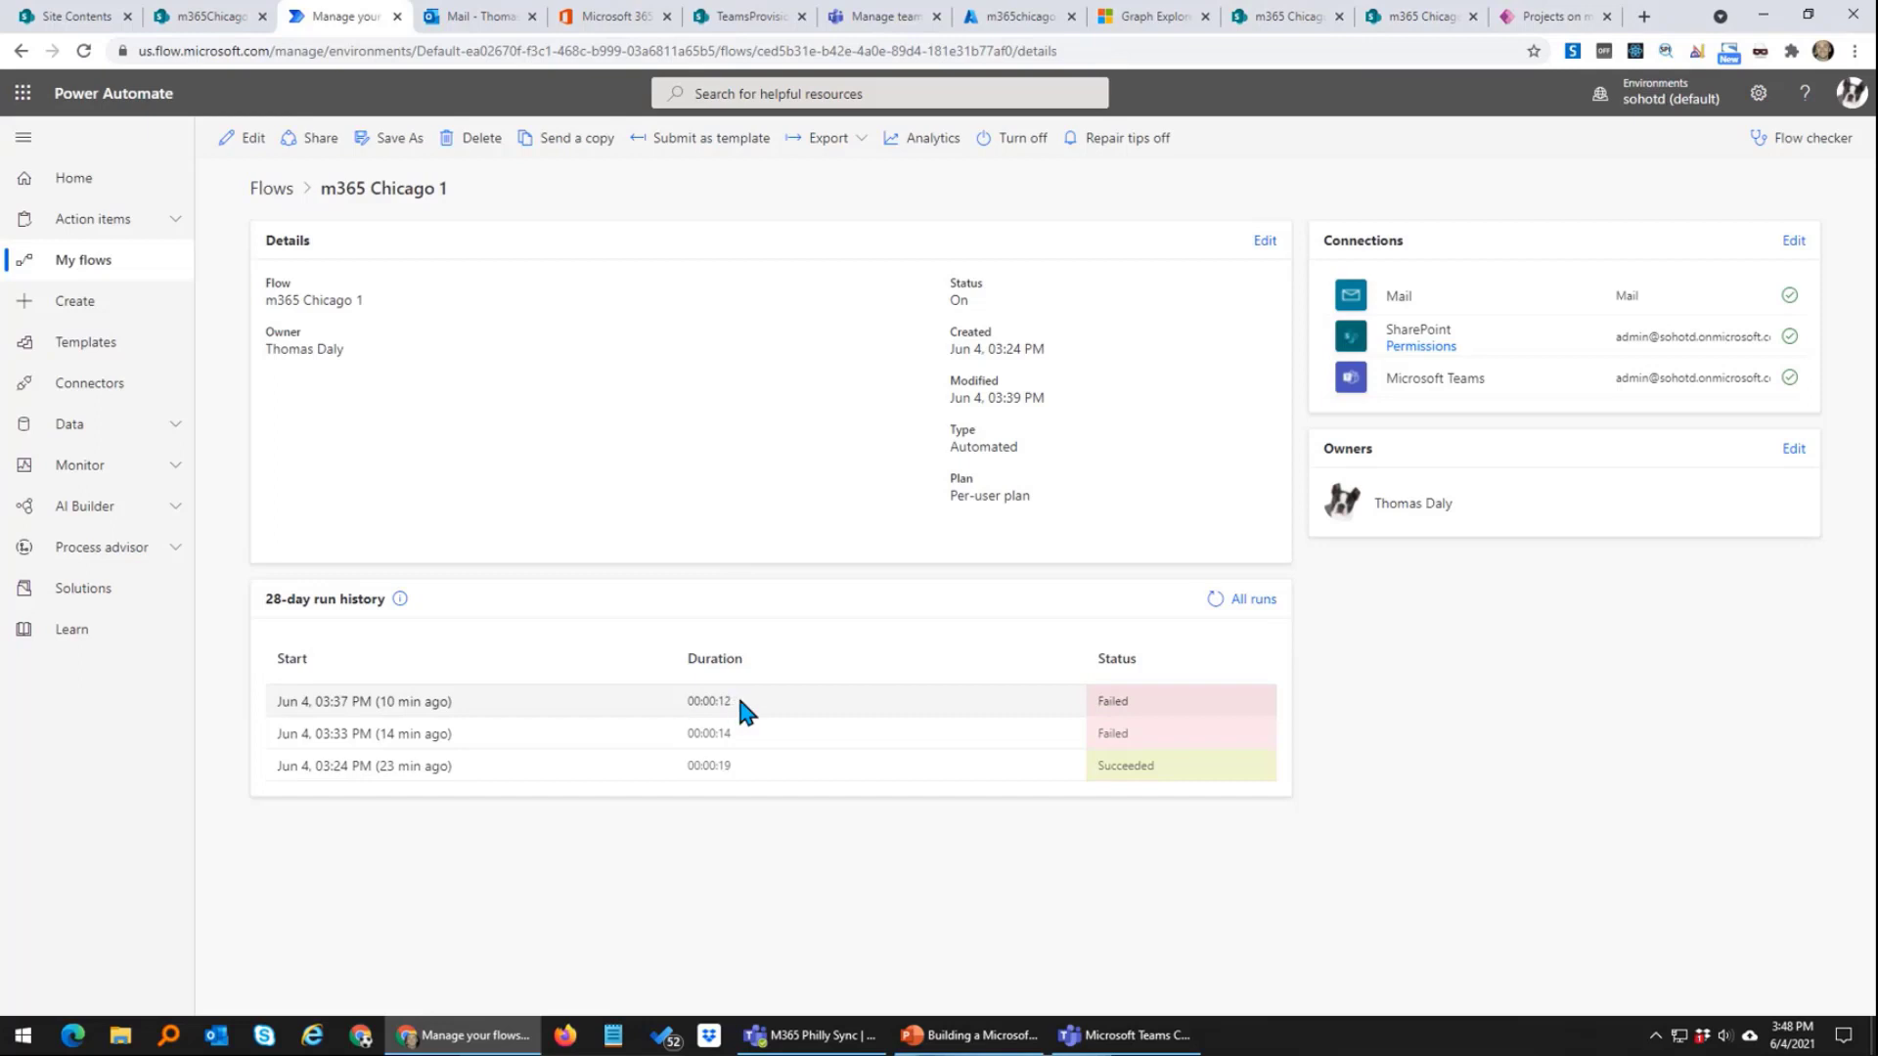
{"action": "left_click", "coordinate": [1213, 597]}
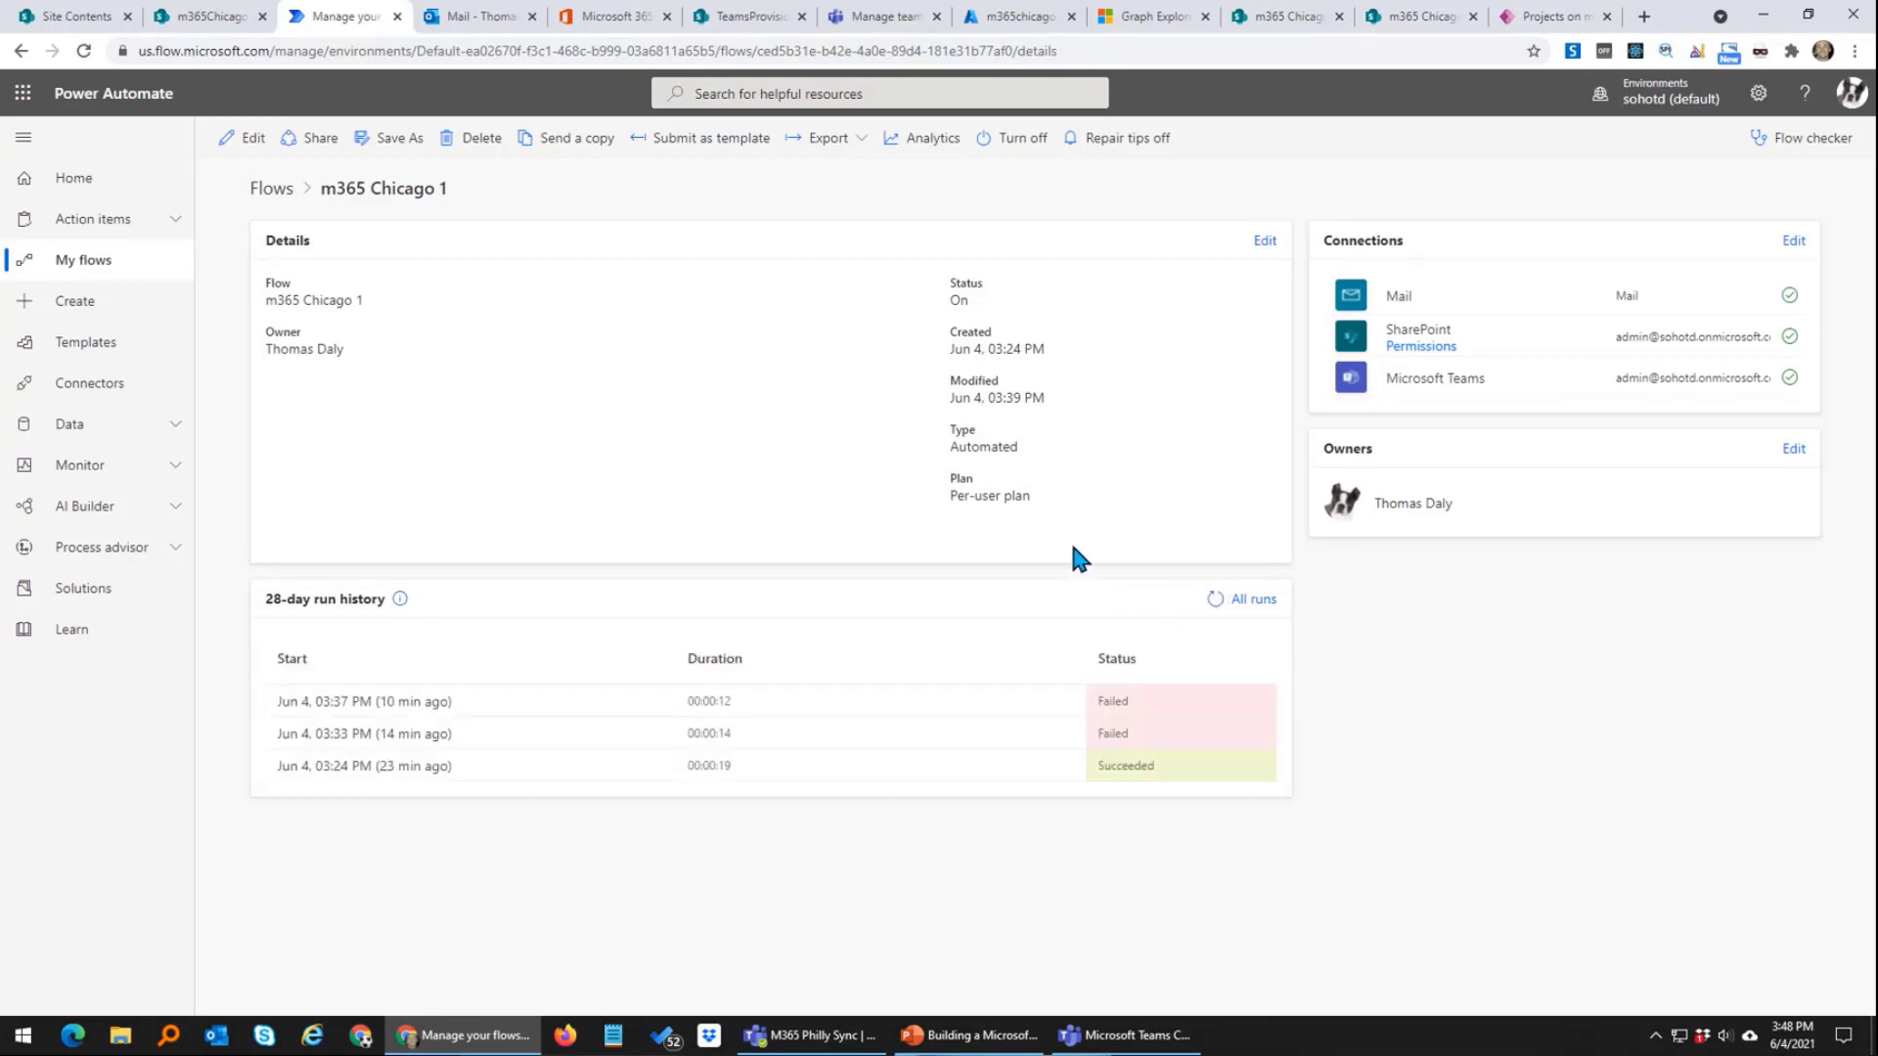
{"action": "left_click", "coordinate": [1216, 600]}
{"action": "left_click", "coordinate": [1216, 600]}
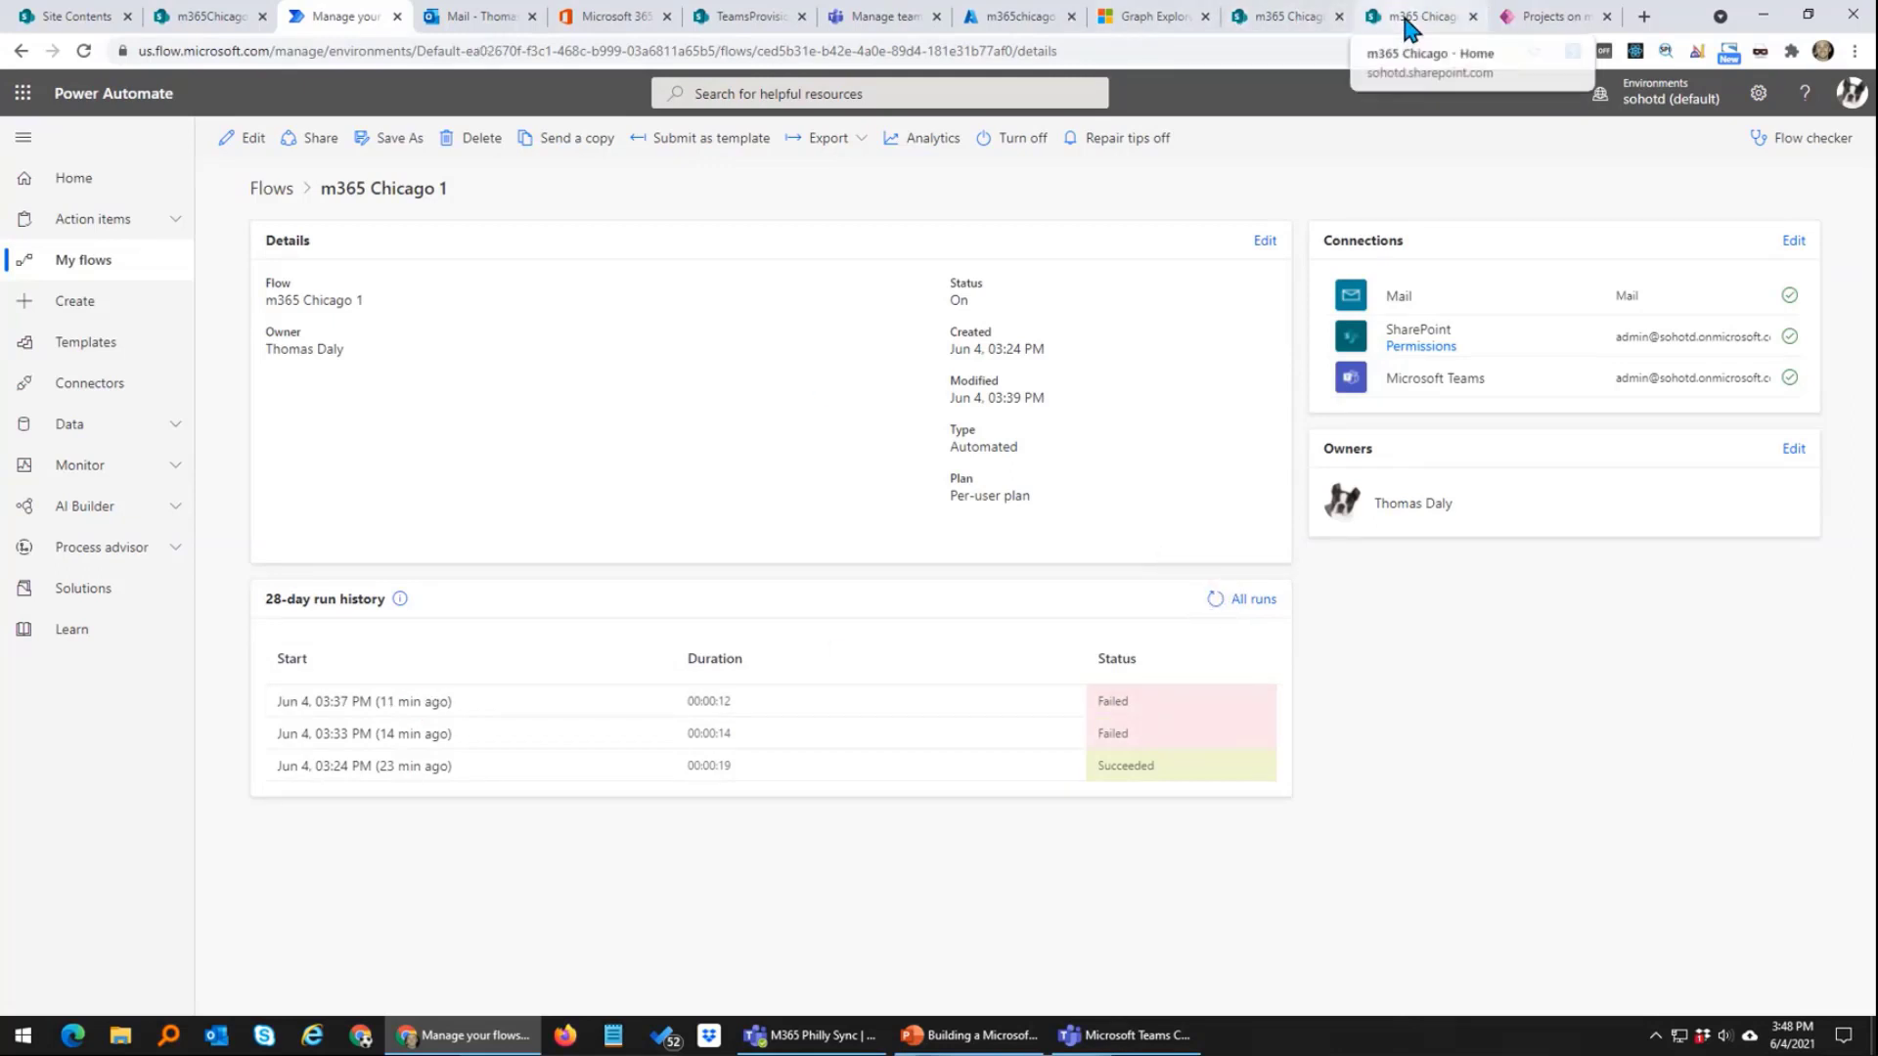
{"action": "left_click", "coordinate": [1215, 597]}
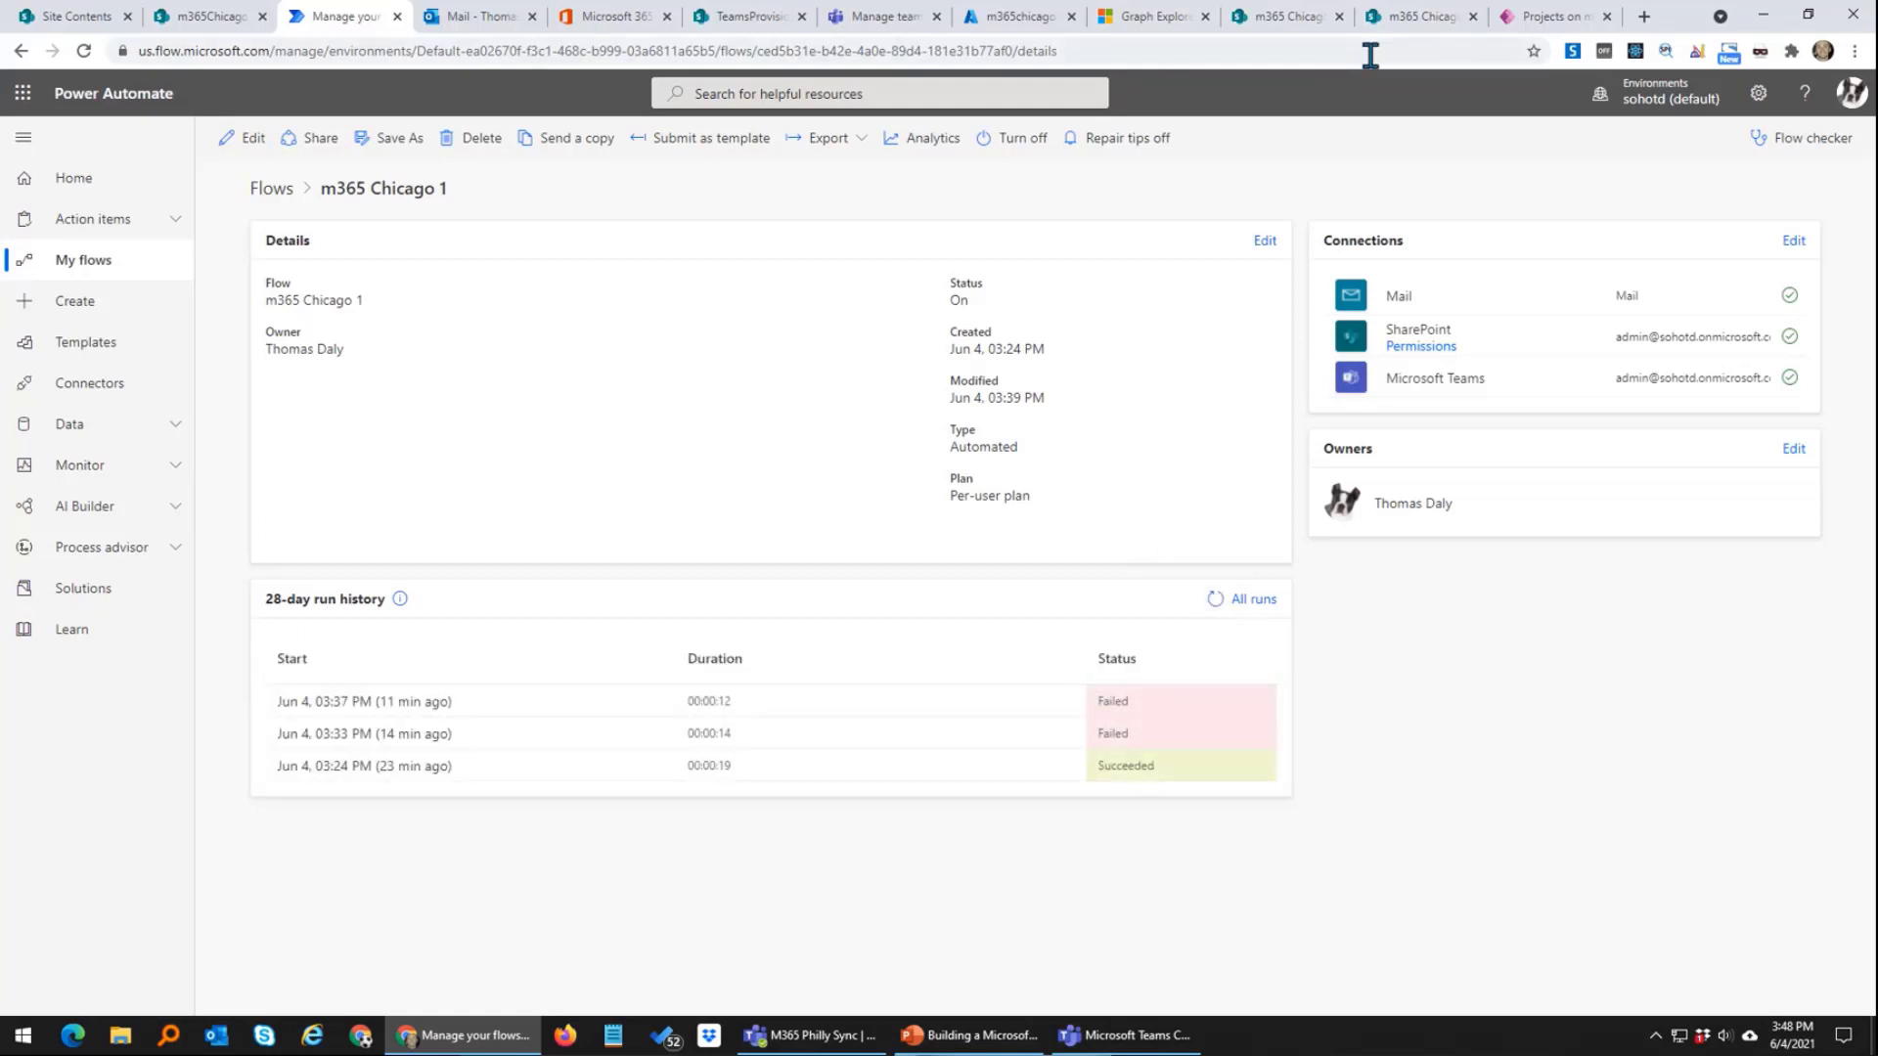
Step: Open the Projects list from the m365 Chicago site contents to examine its items, and return to the site contents
{"action": "left_click", "coordinate": [1413, 17]}
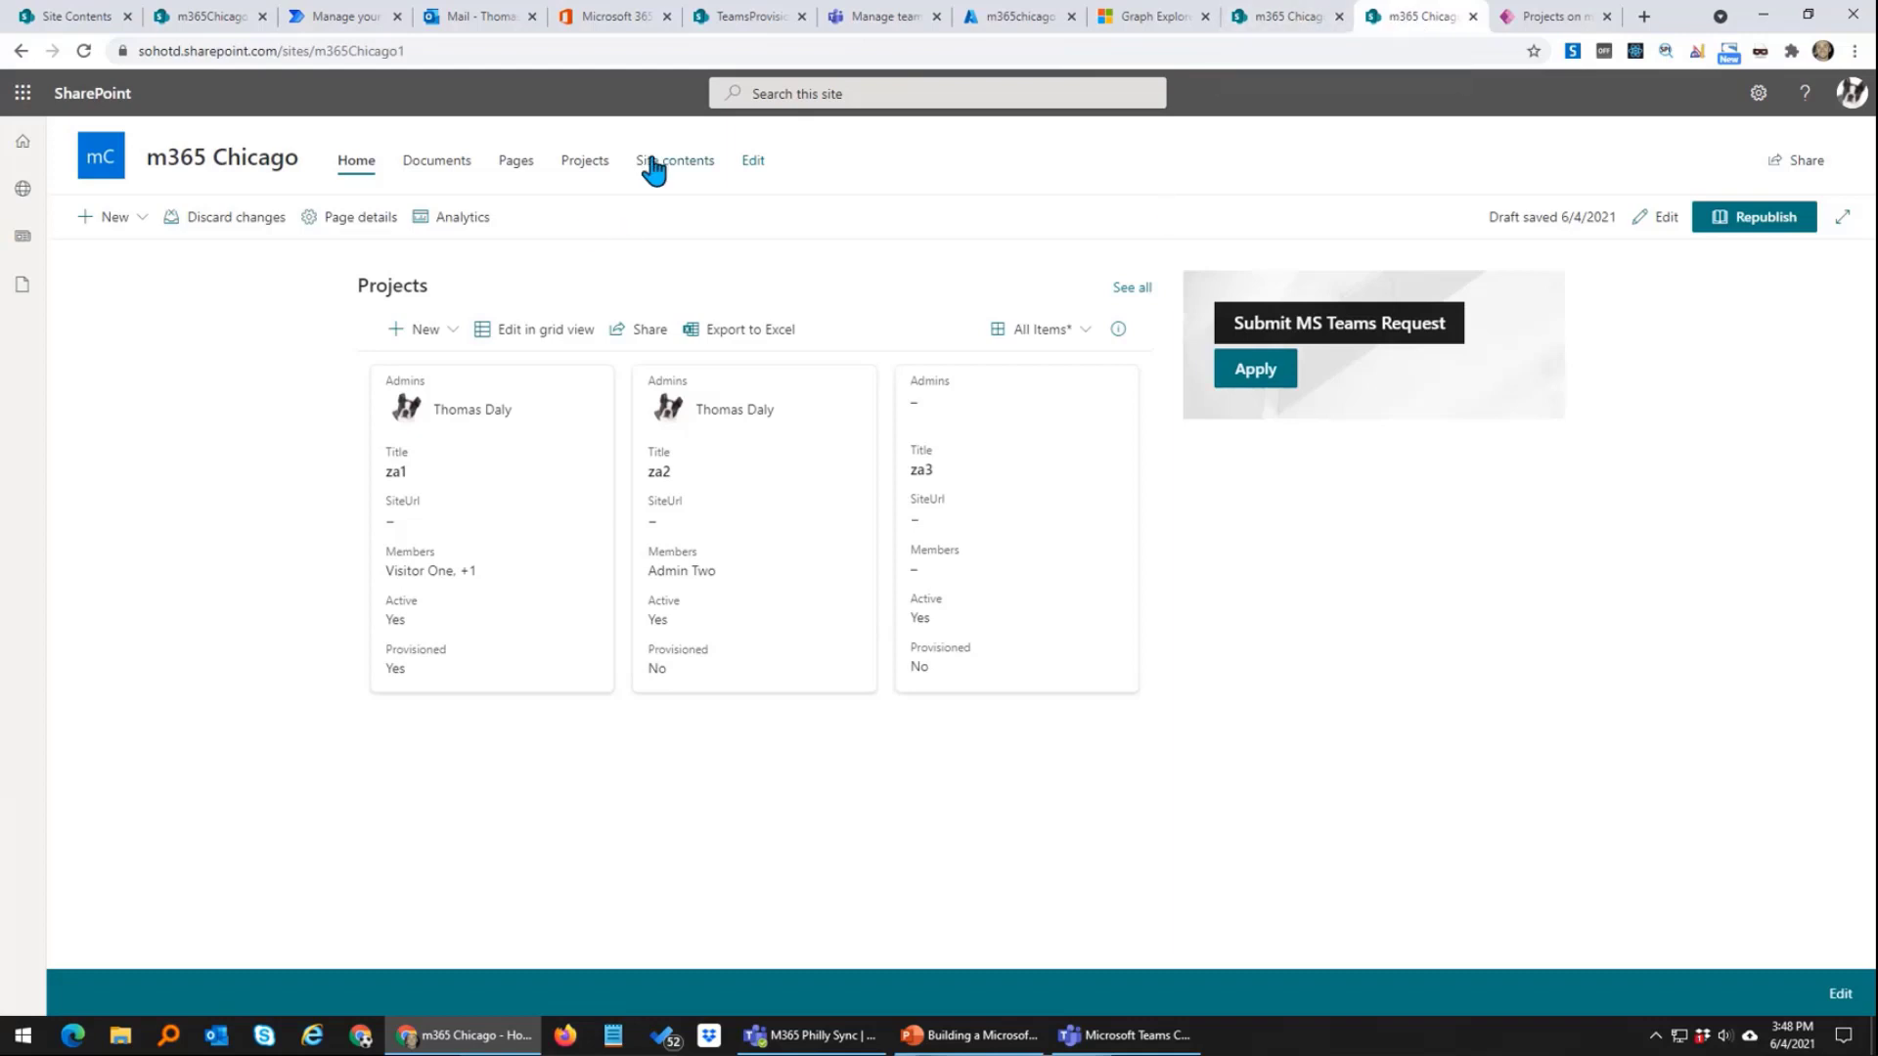
{"action": "left_click", "coordinate": [685, 162]}
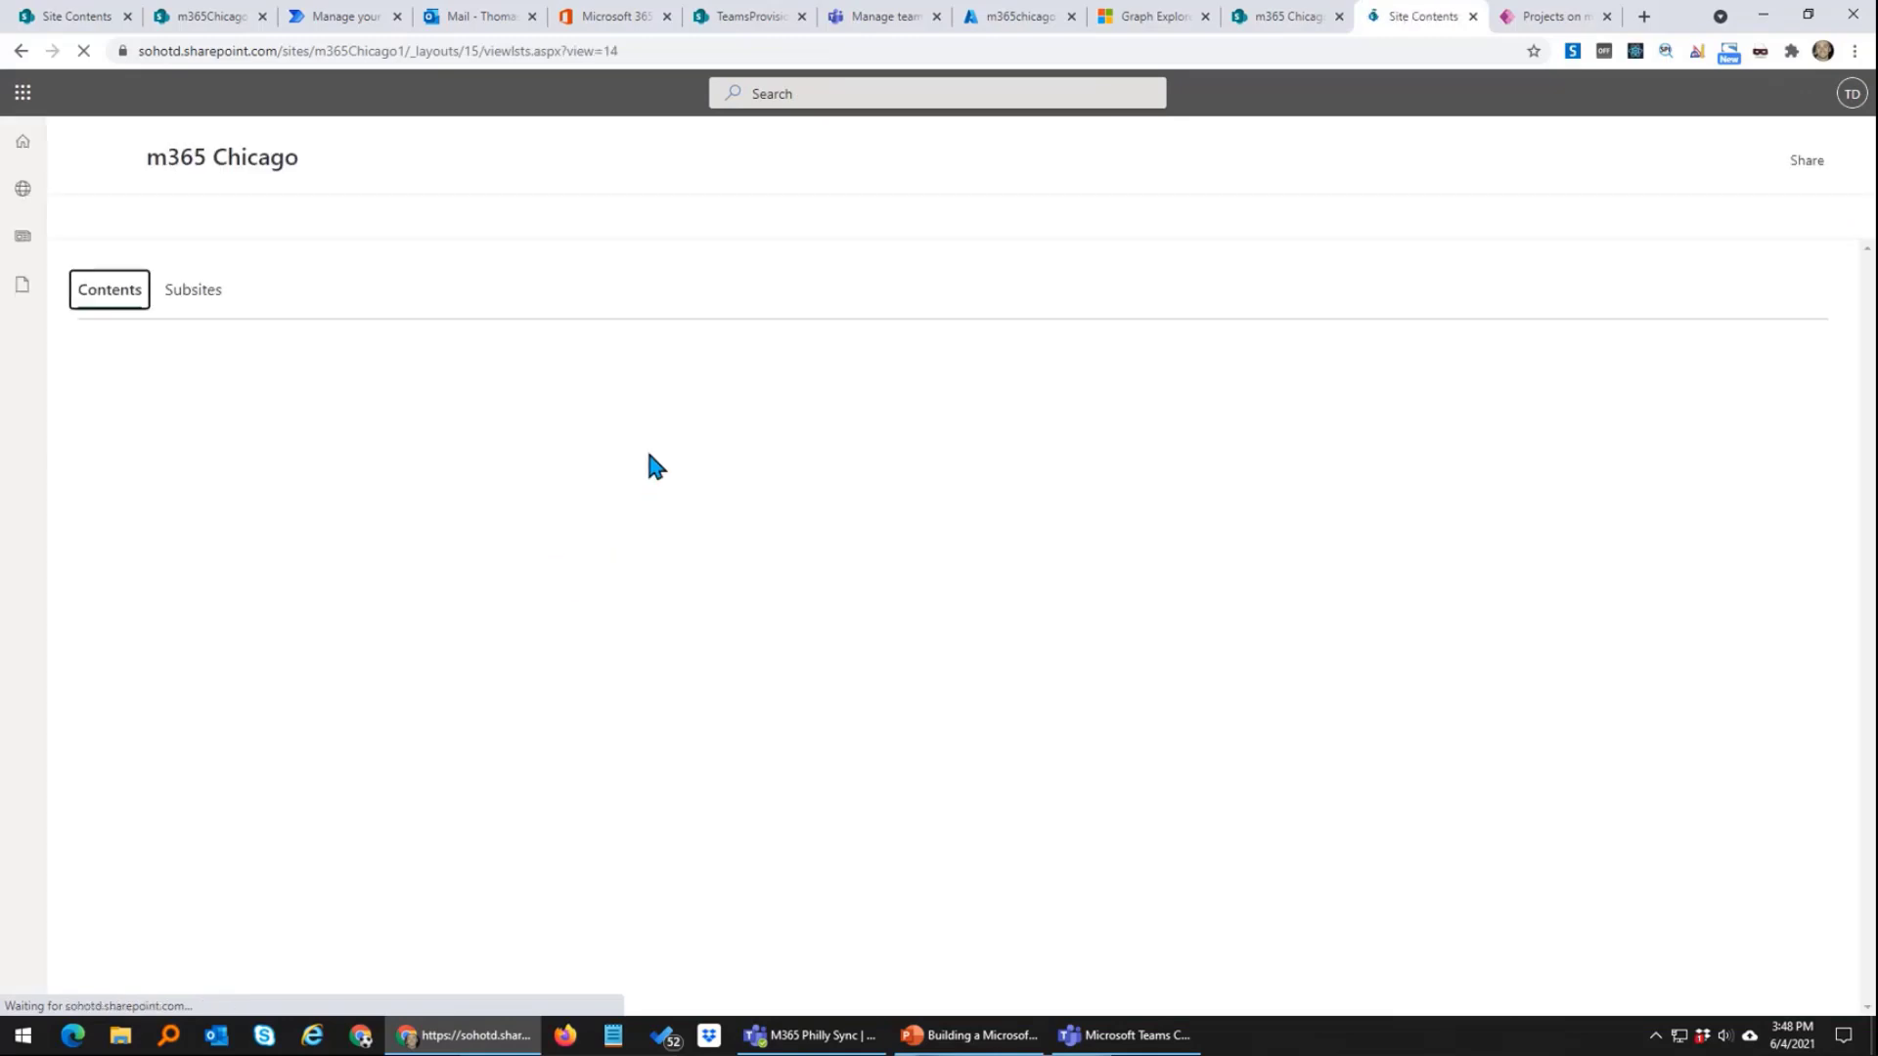
{"action": "left_click", "coordinate": [161, 558]}
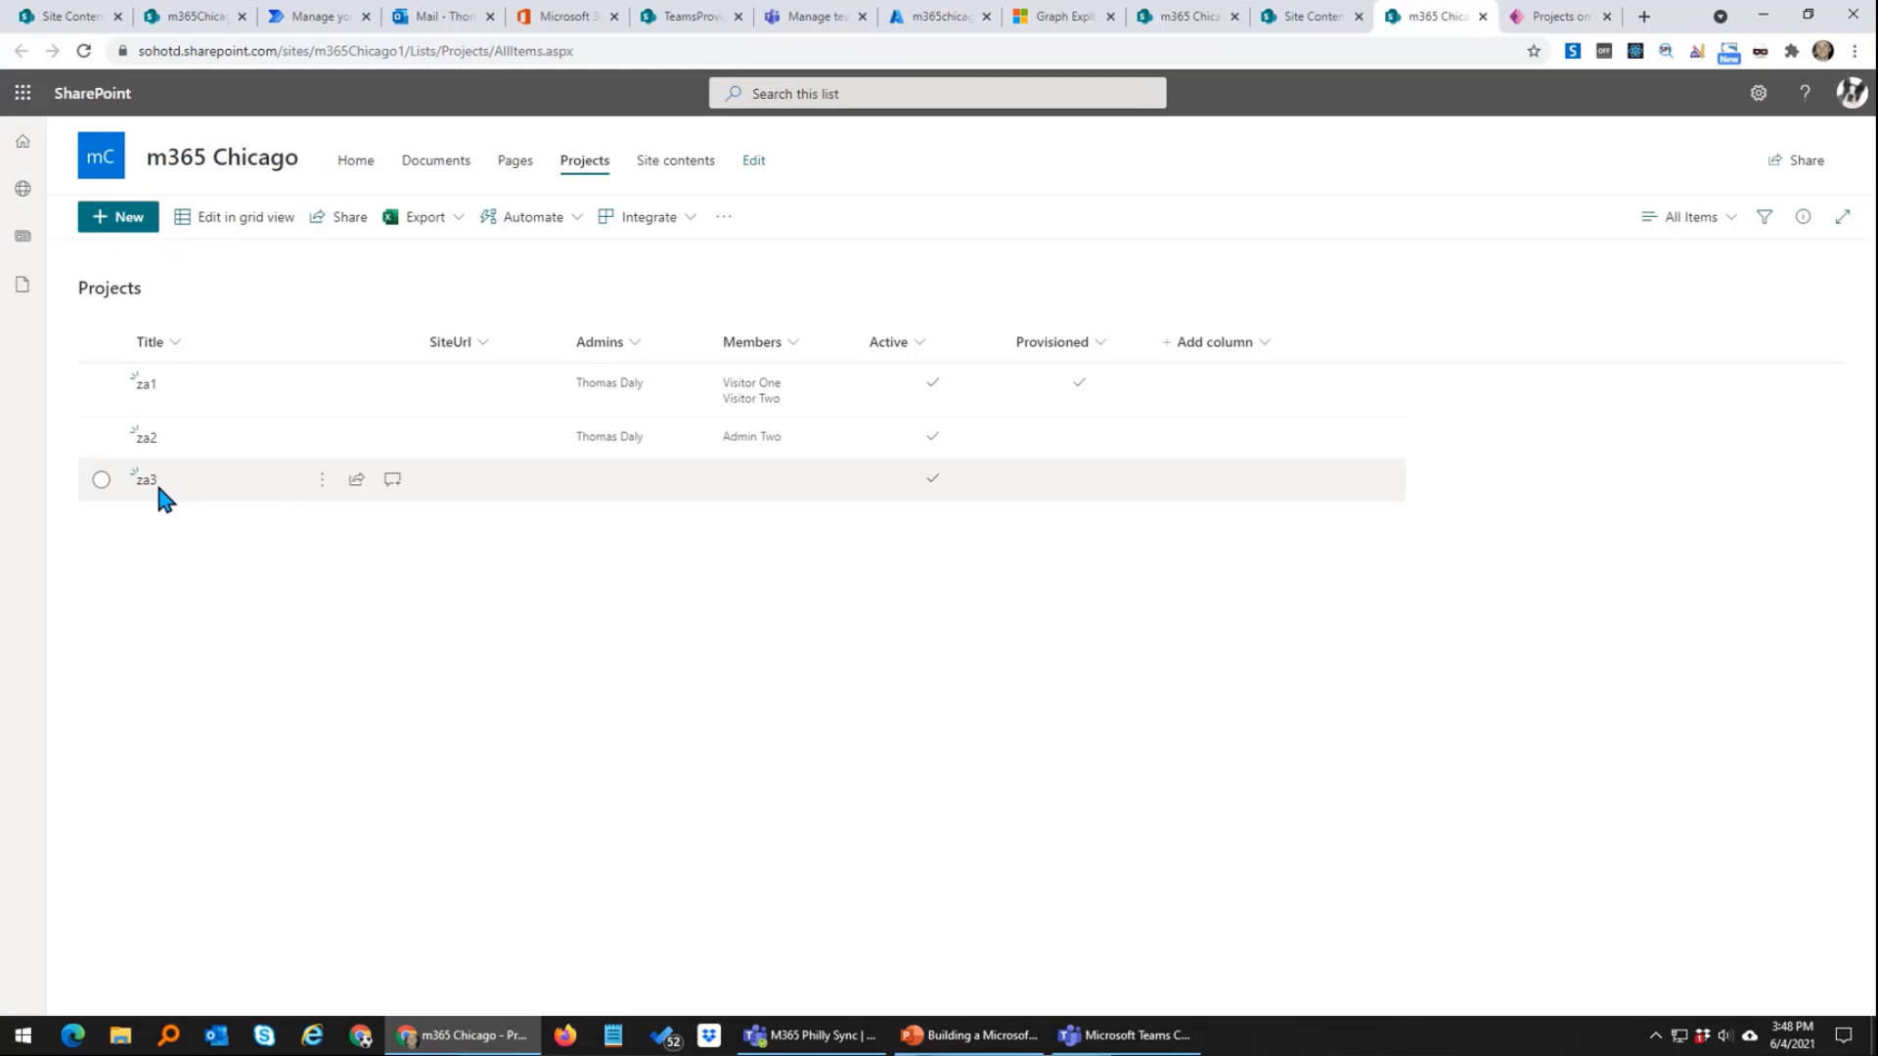
{"action": "left_click", "coordinate": [1275, 18]}
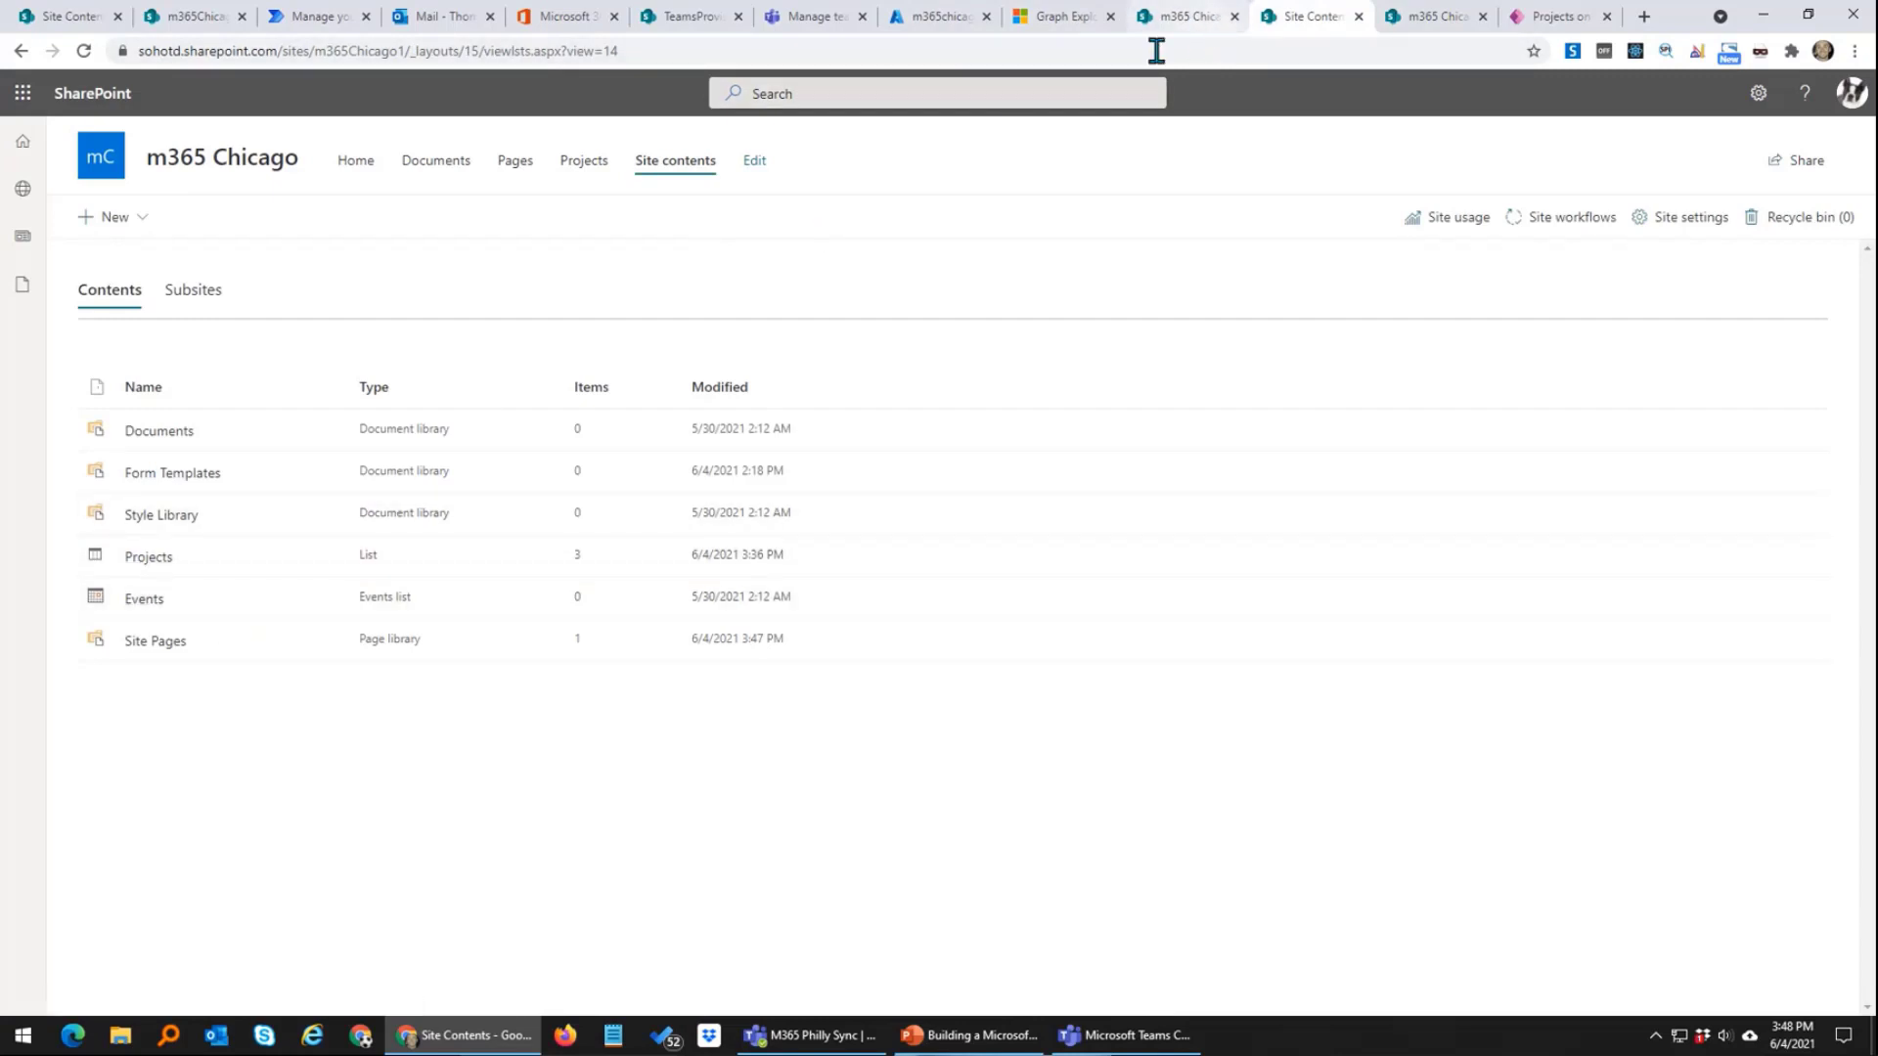
Step: Correct the site name in the home page call to action's button link to m365Chicago1 and republish the page
{"action": "left_click", "coordinate": [219, 157]}
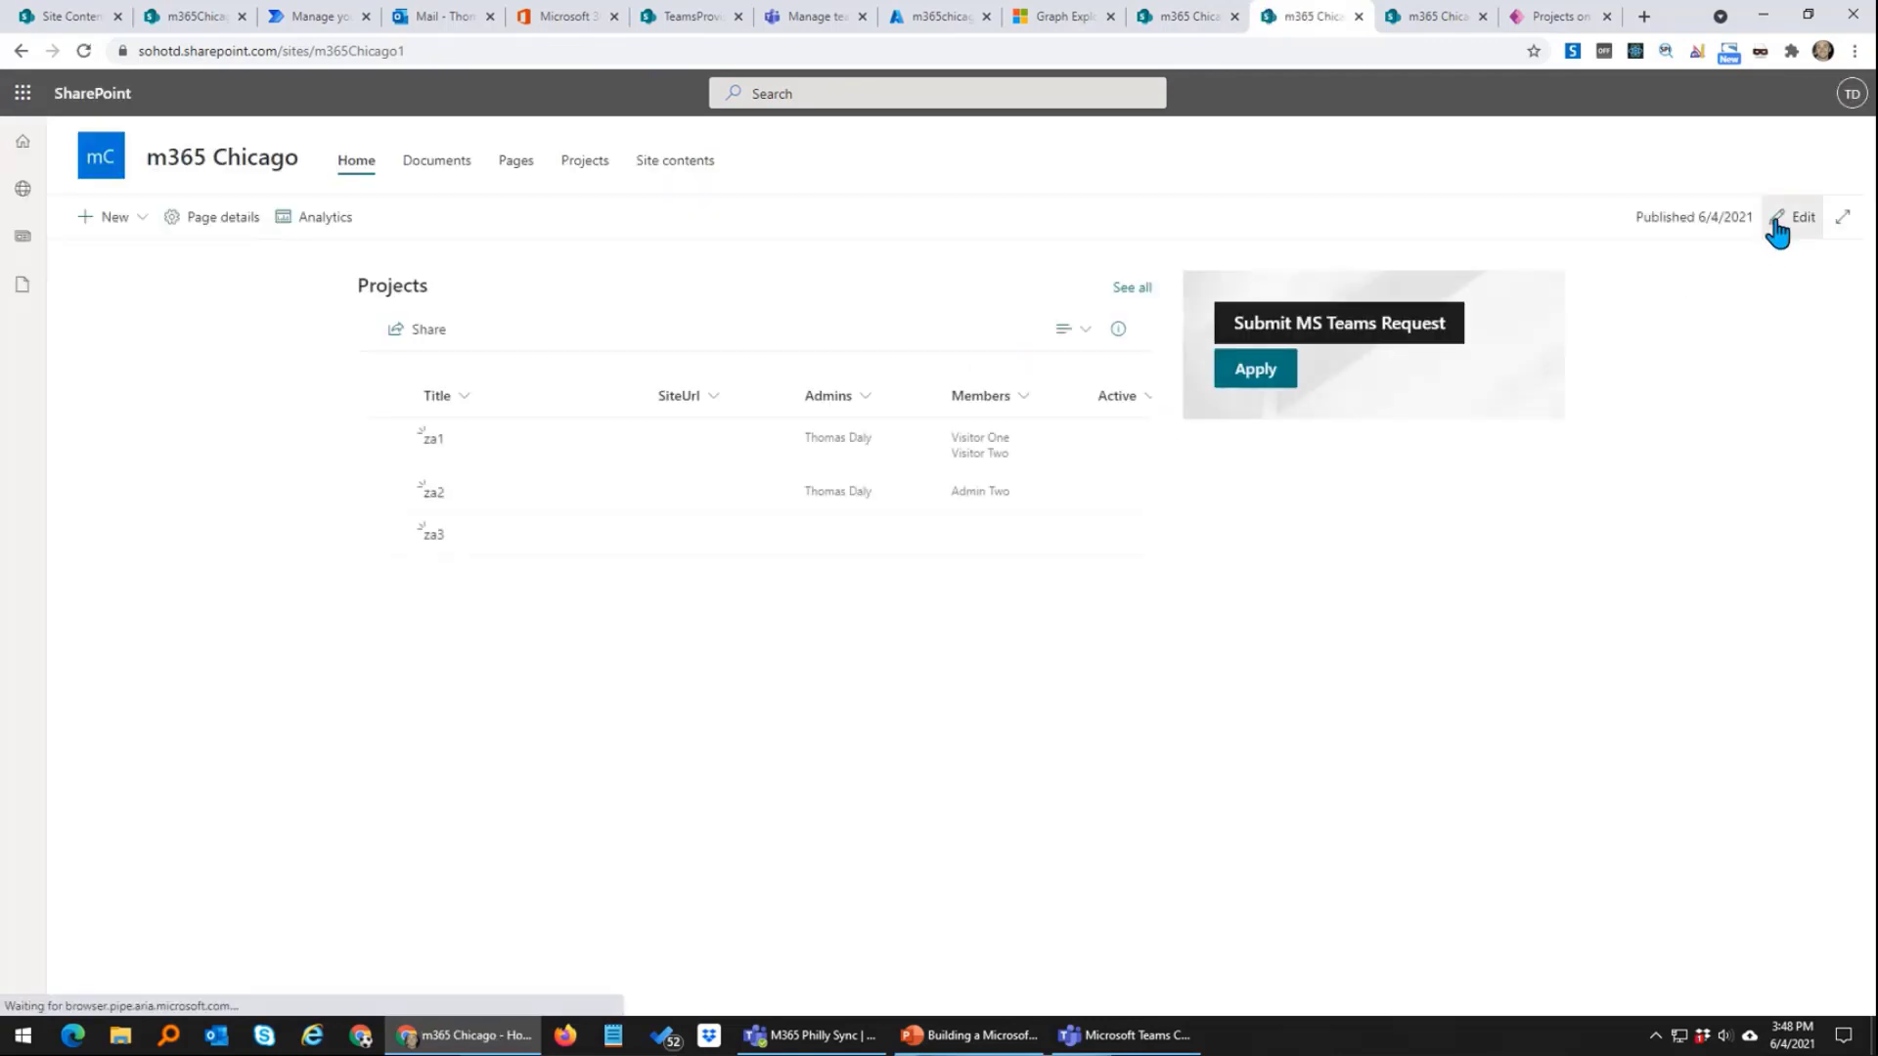
{"action": "left_click", "coordinate": [1782, 221]}
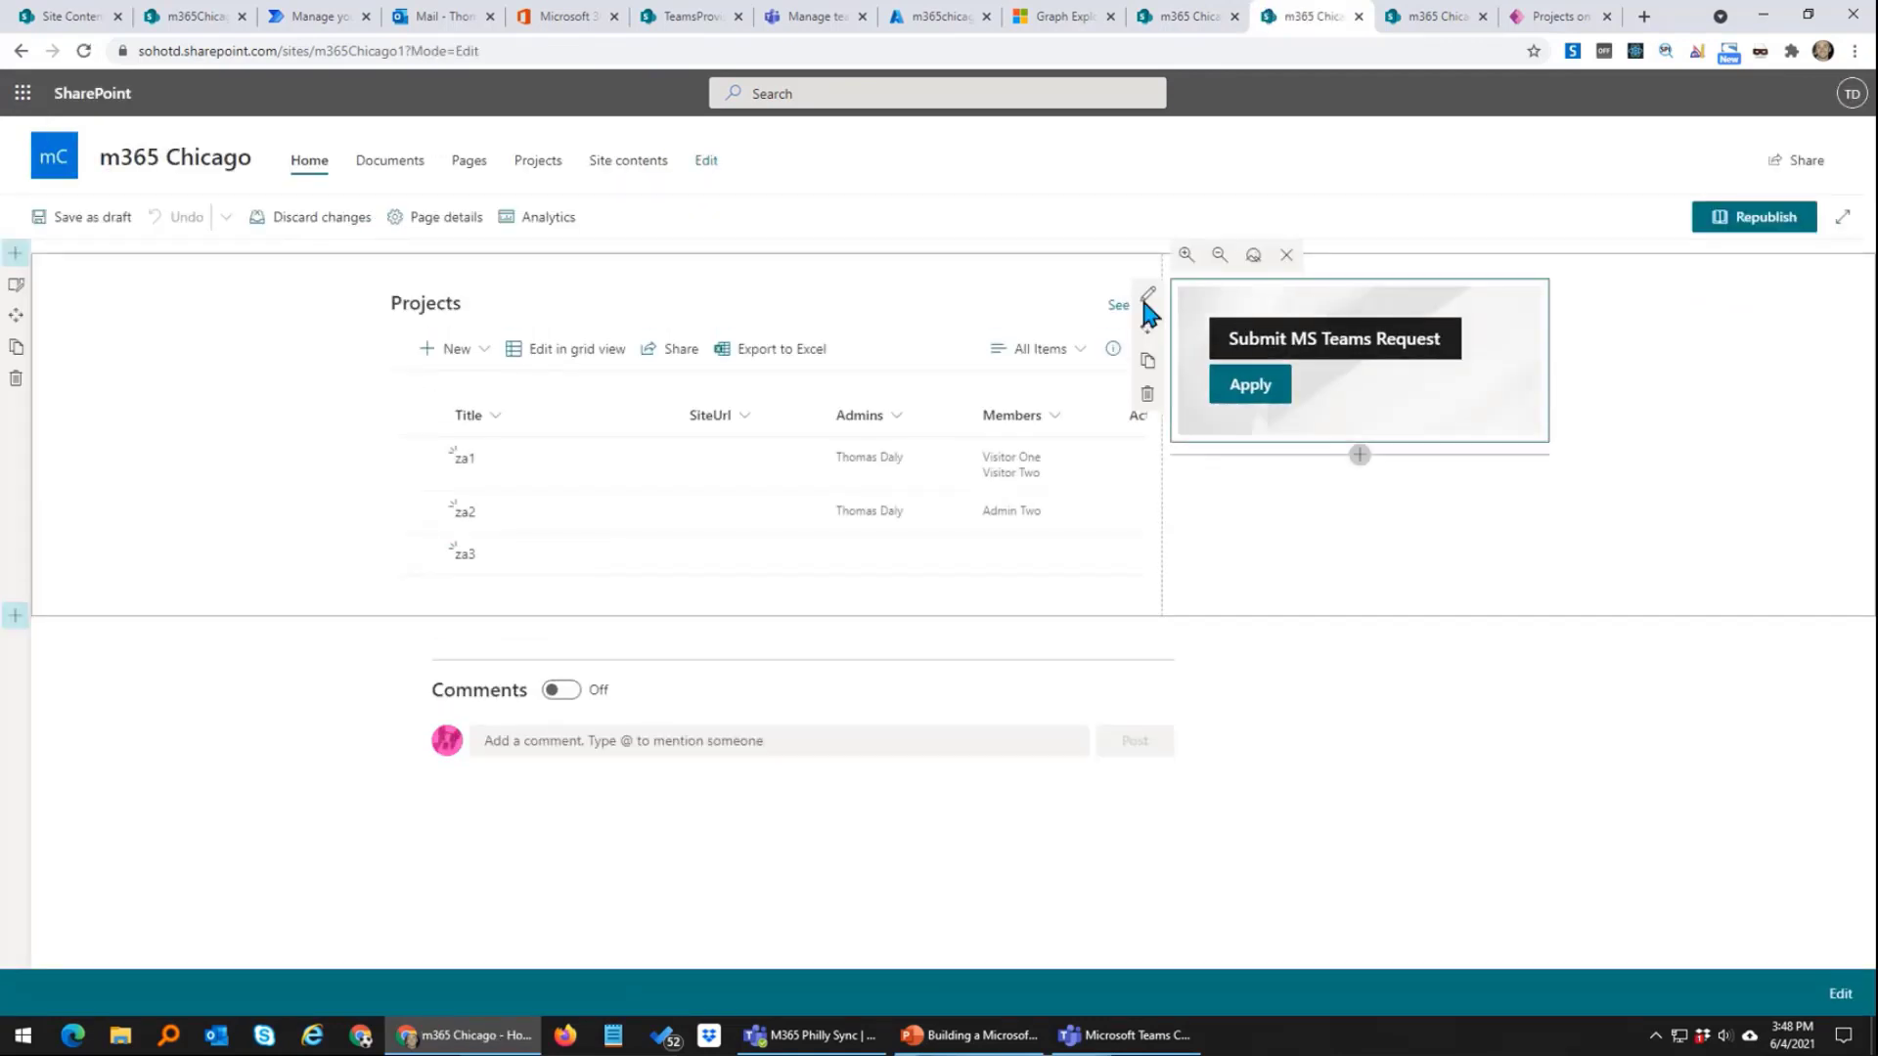
{"action": "left_click", "coordinate": [1141, 295]}
{"action": "left_click", "coordinate": [1706, 349]}
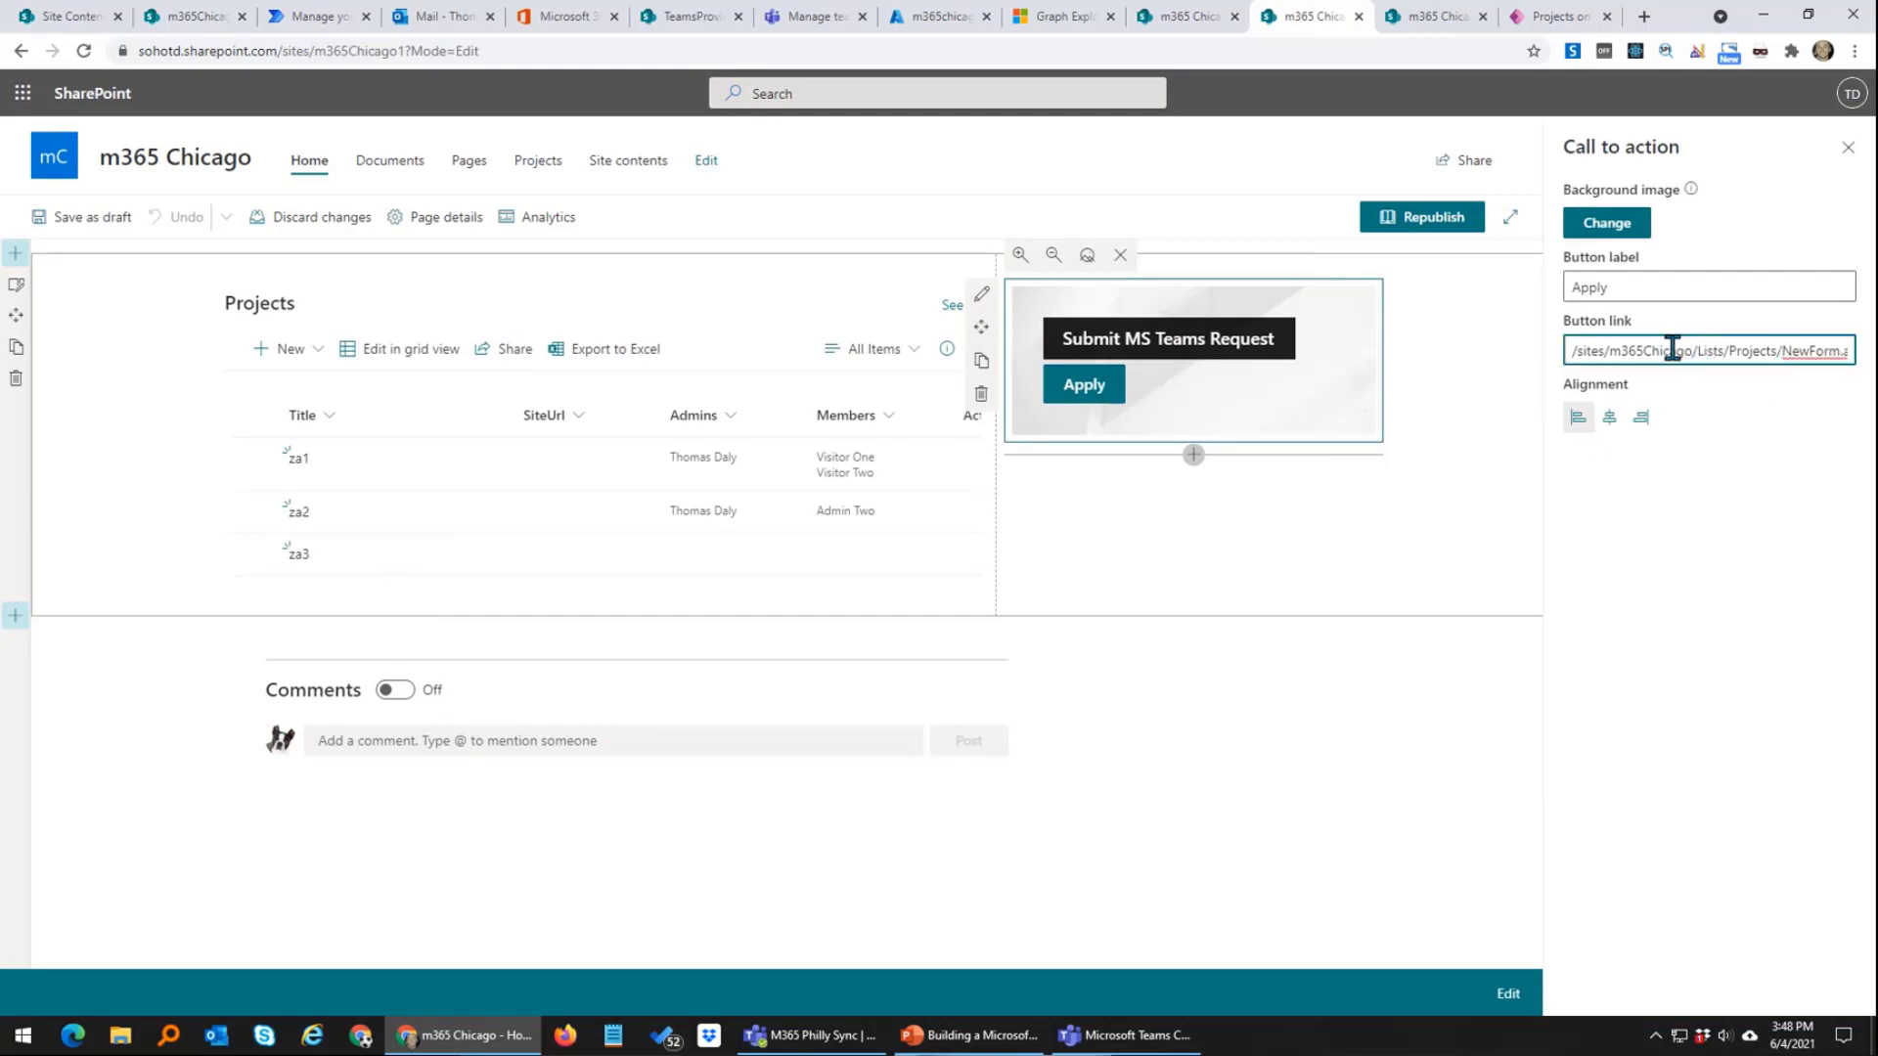
{"action": "type", "text": "1"}
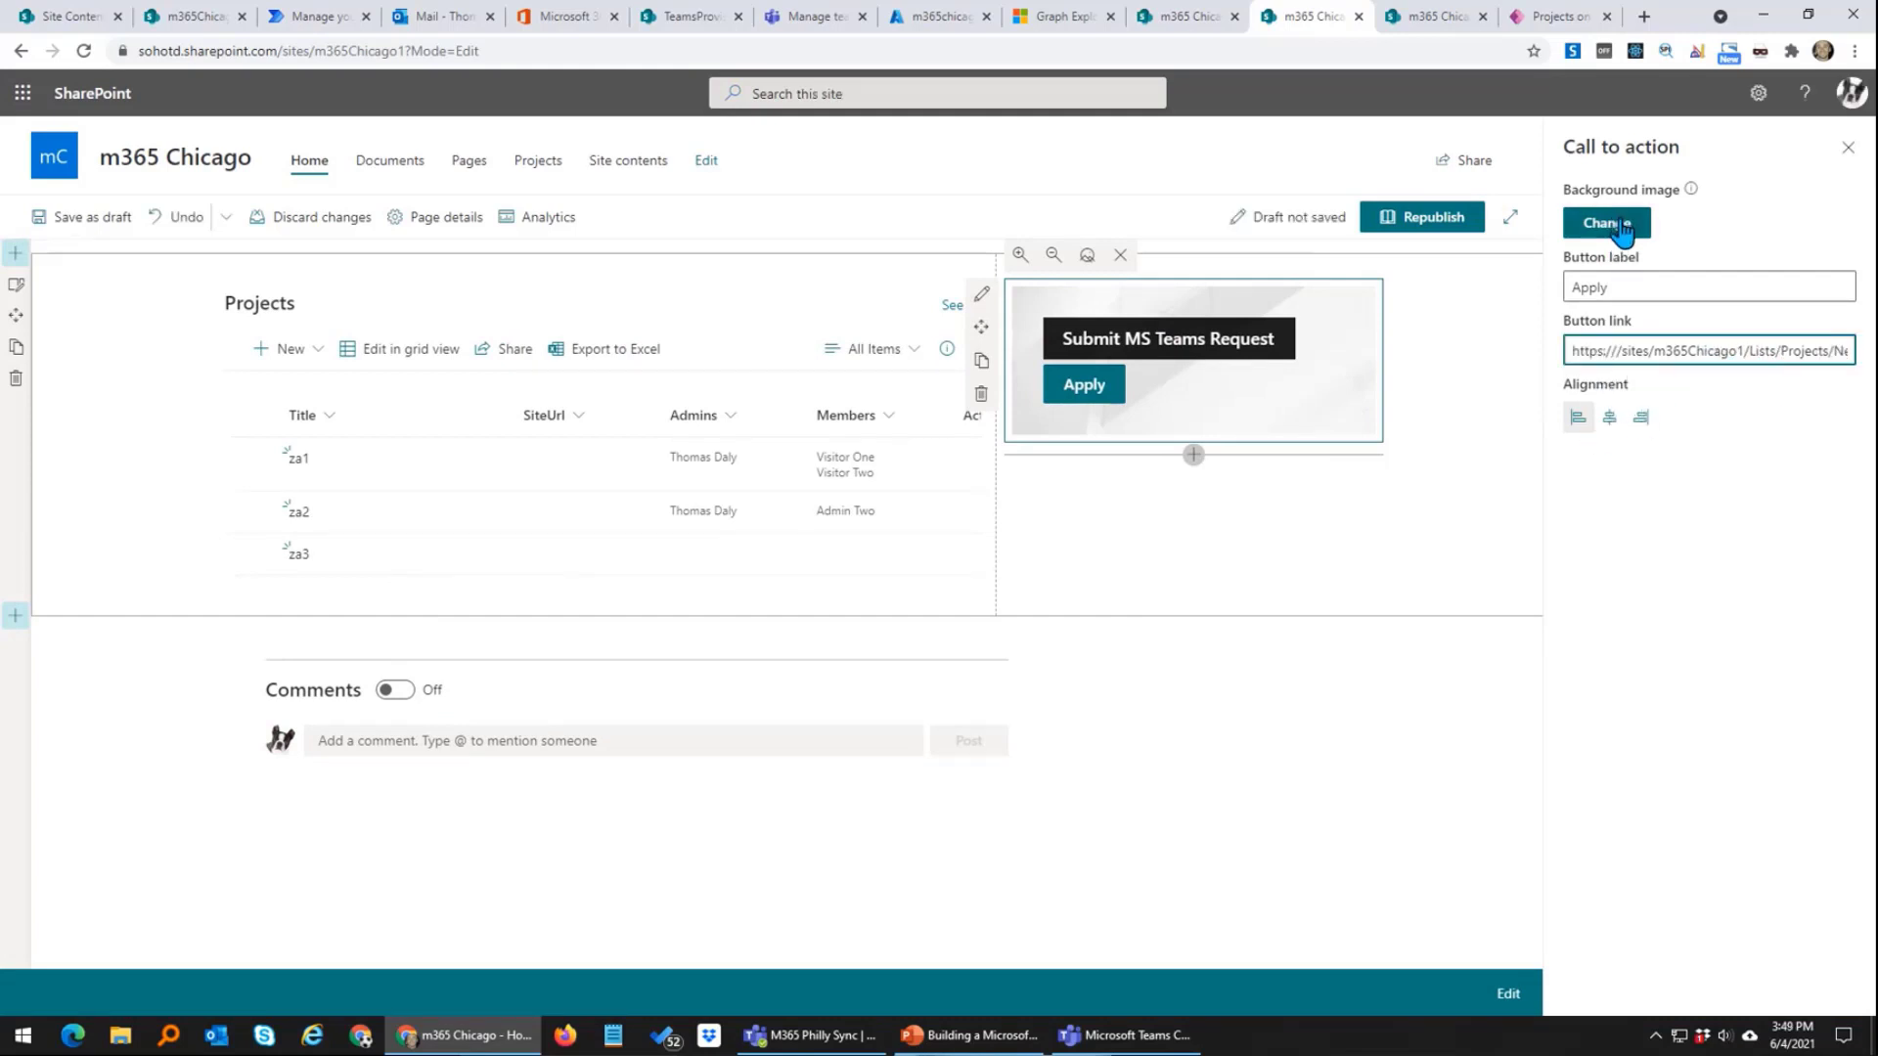
{"action": "left_click", "coordinate": [1435, 217]}
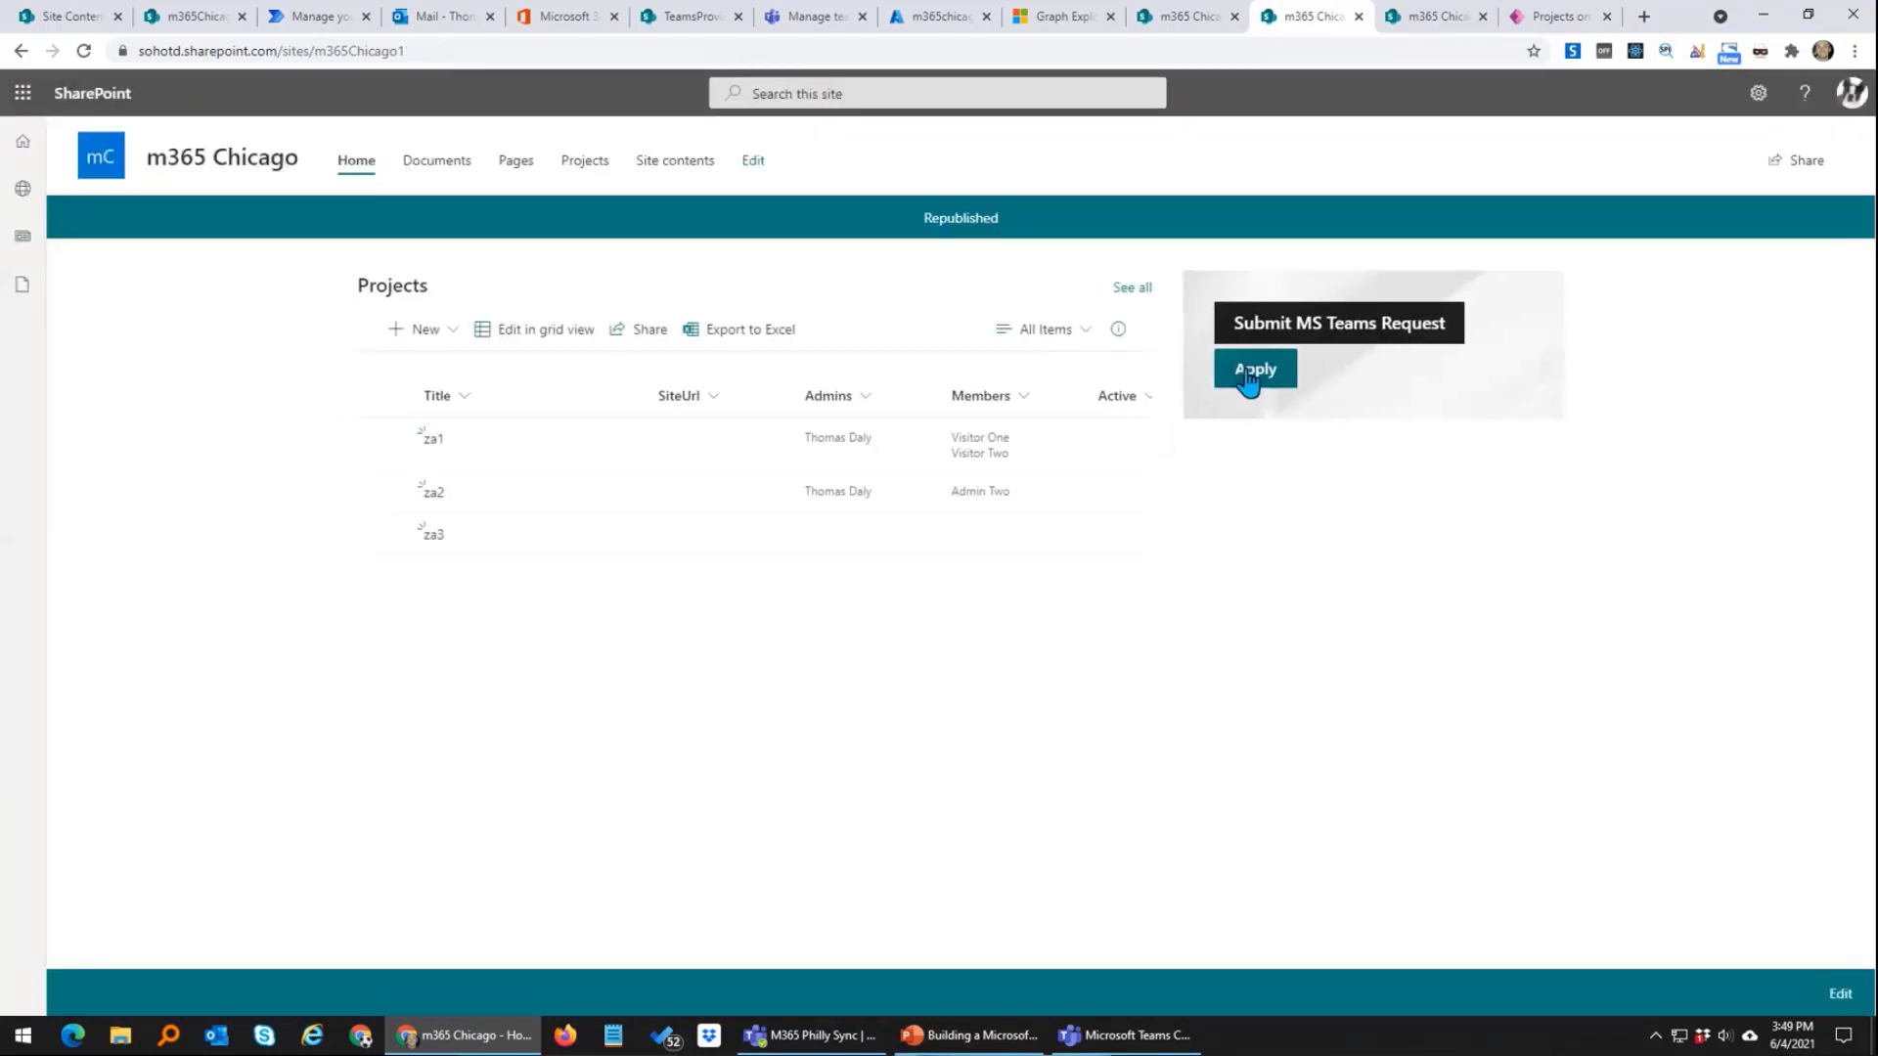
Step: Test the Apply button and open the new item form with the site name in its address corrected to m365Chicago1
{"action": "left_click", "coordinate": [1253, 372]}
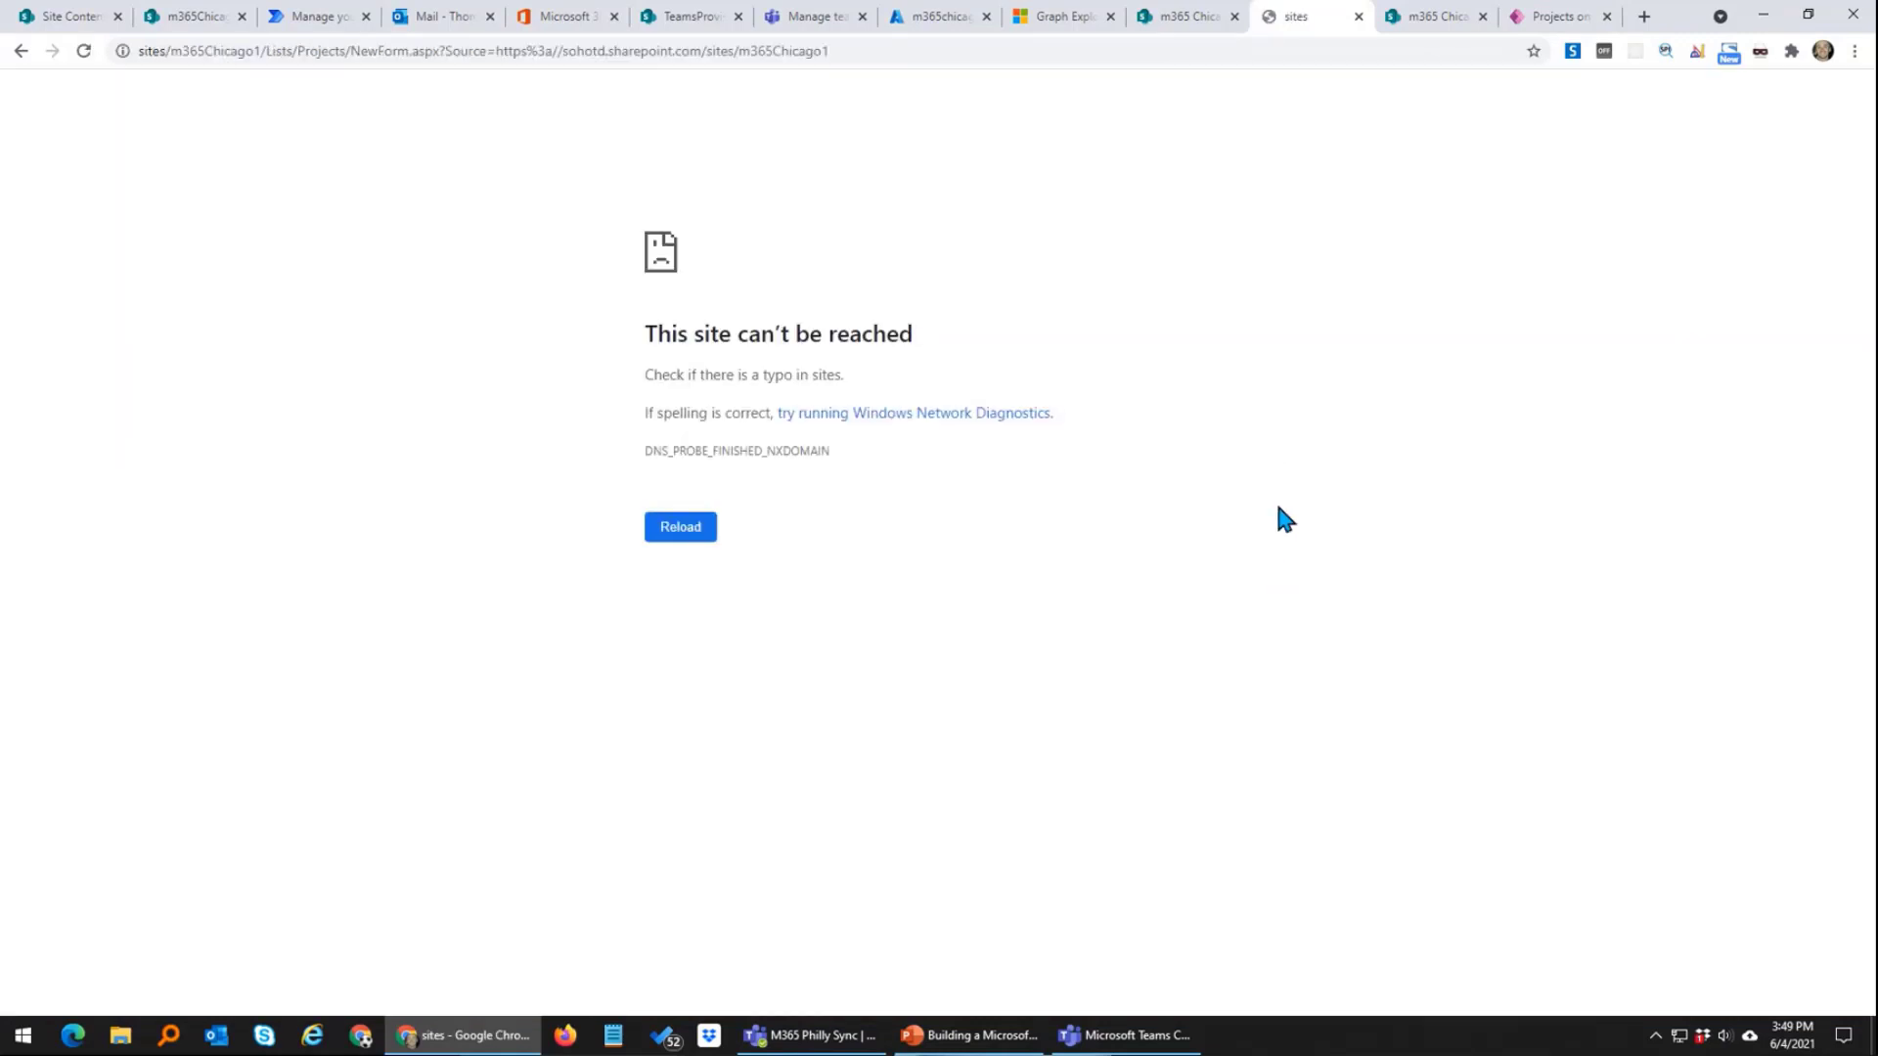
{"action": "key", "text": "alt+Left"}
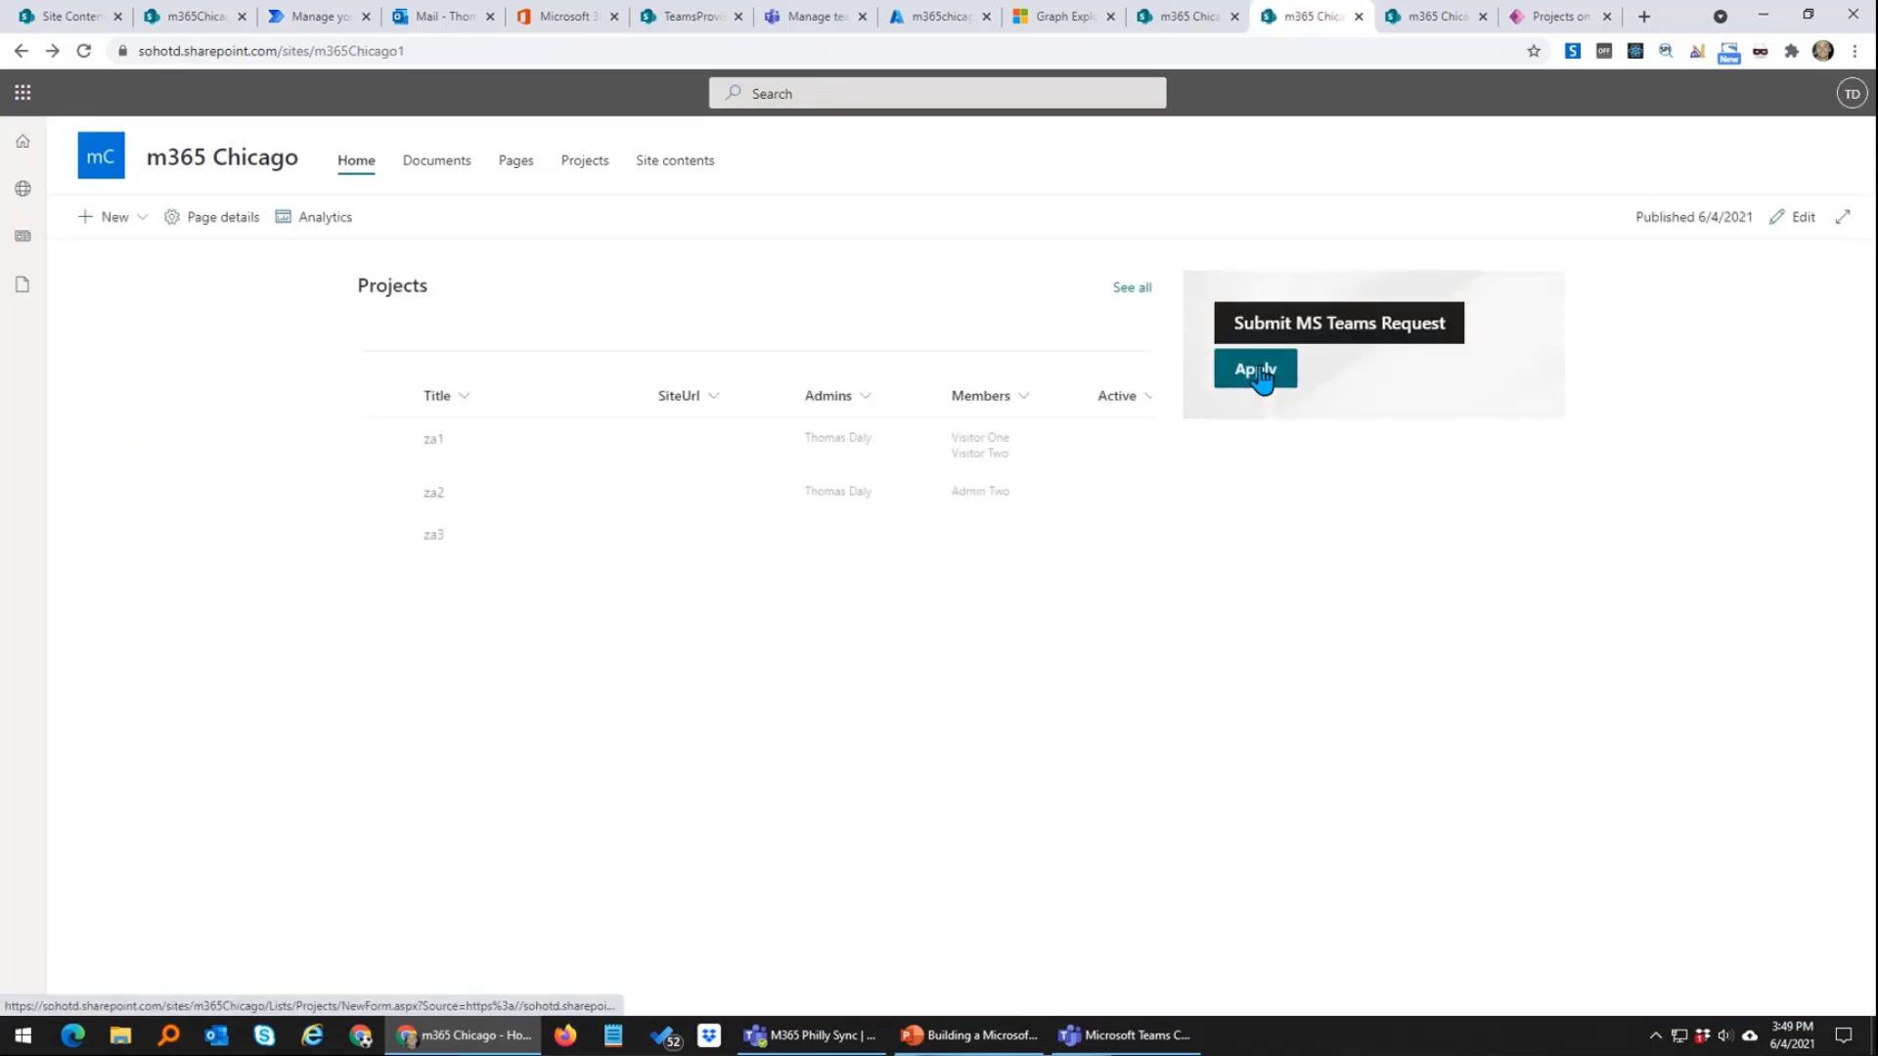
{"action": "left_click", "coordinate": [1256, 372]}
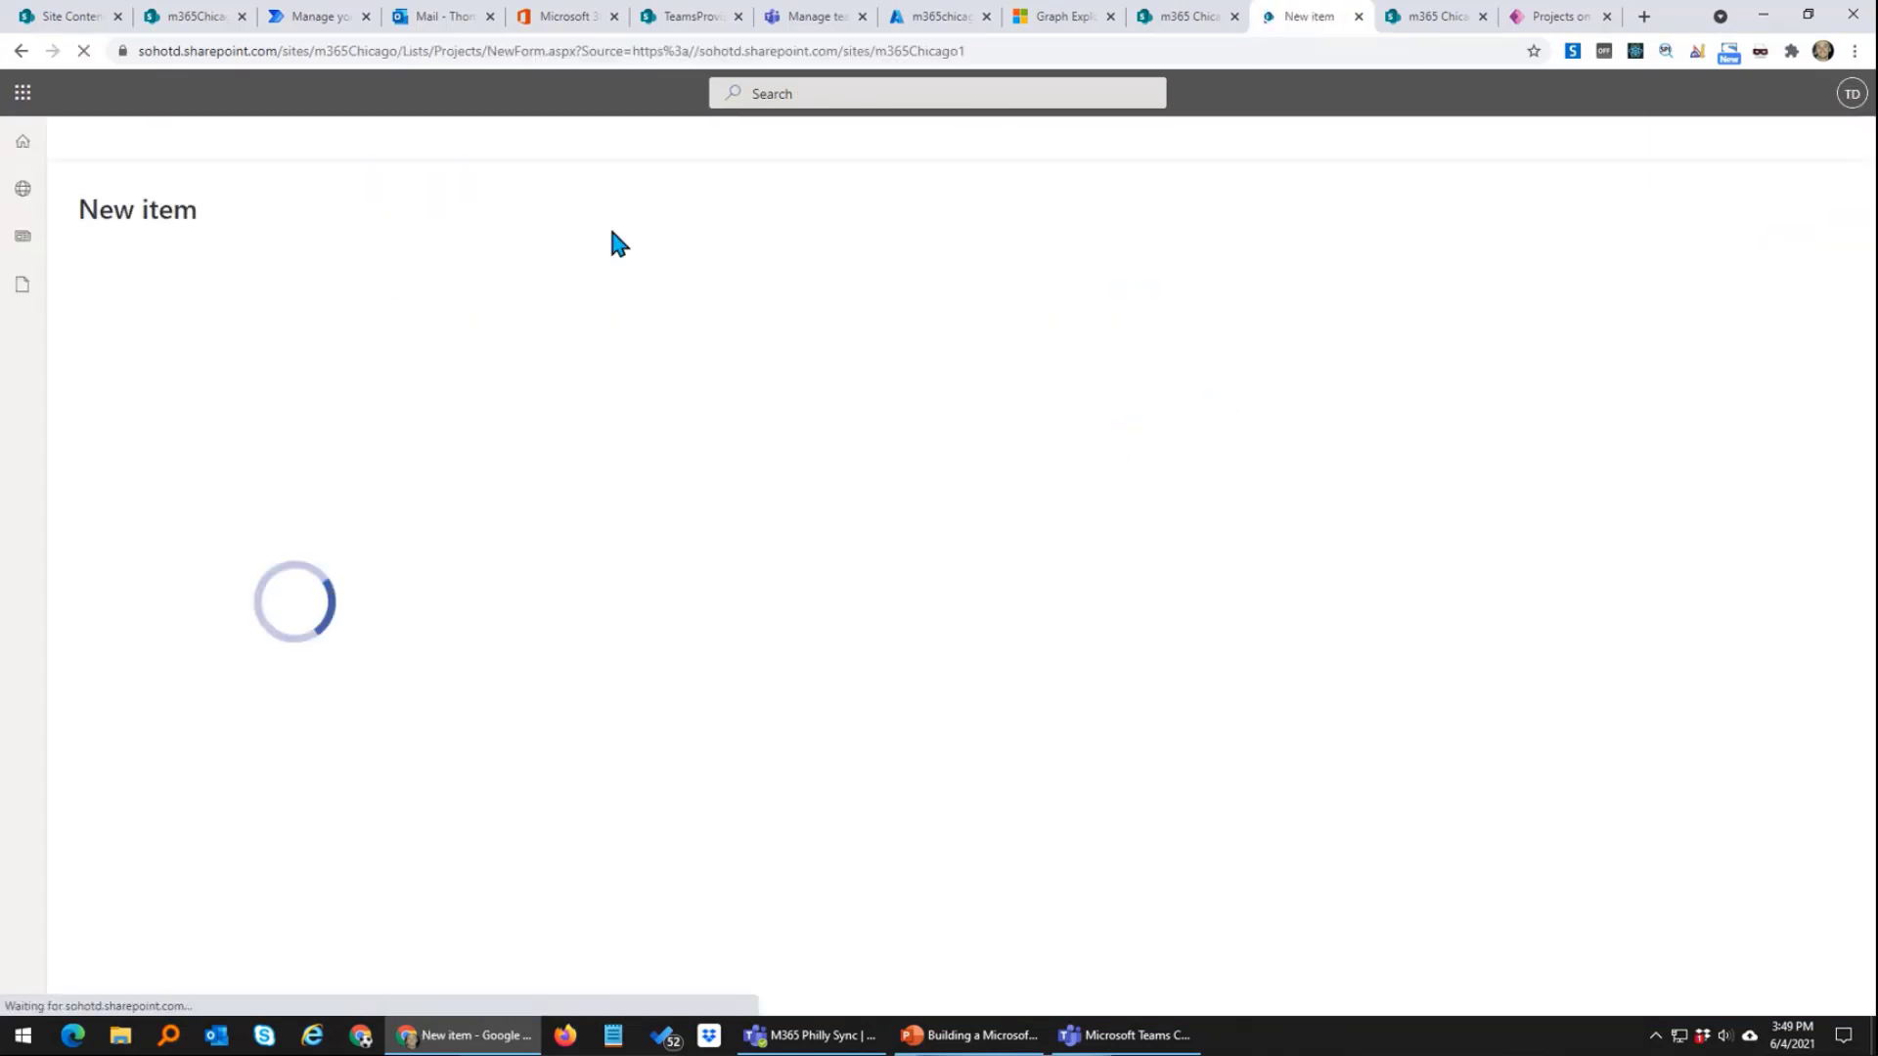
{"action": "left_click", "coordinate": [390, 49]}
{"action": "key", "text": "ctrl+c"}
{"action": "left_click", "coordinate": [394, 49]}
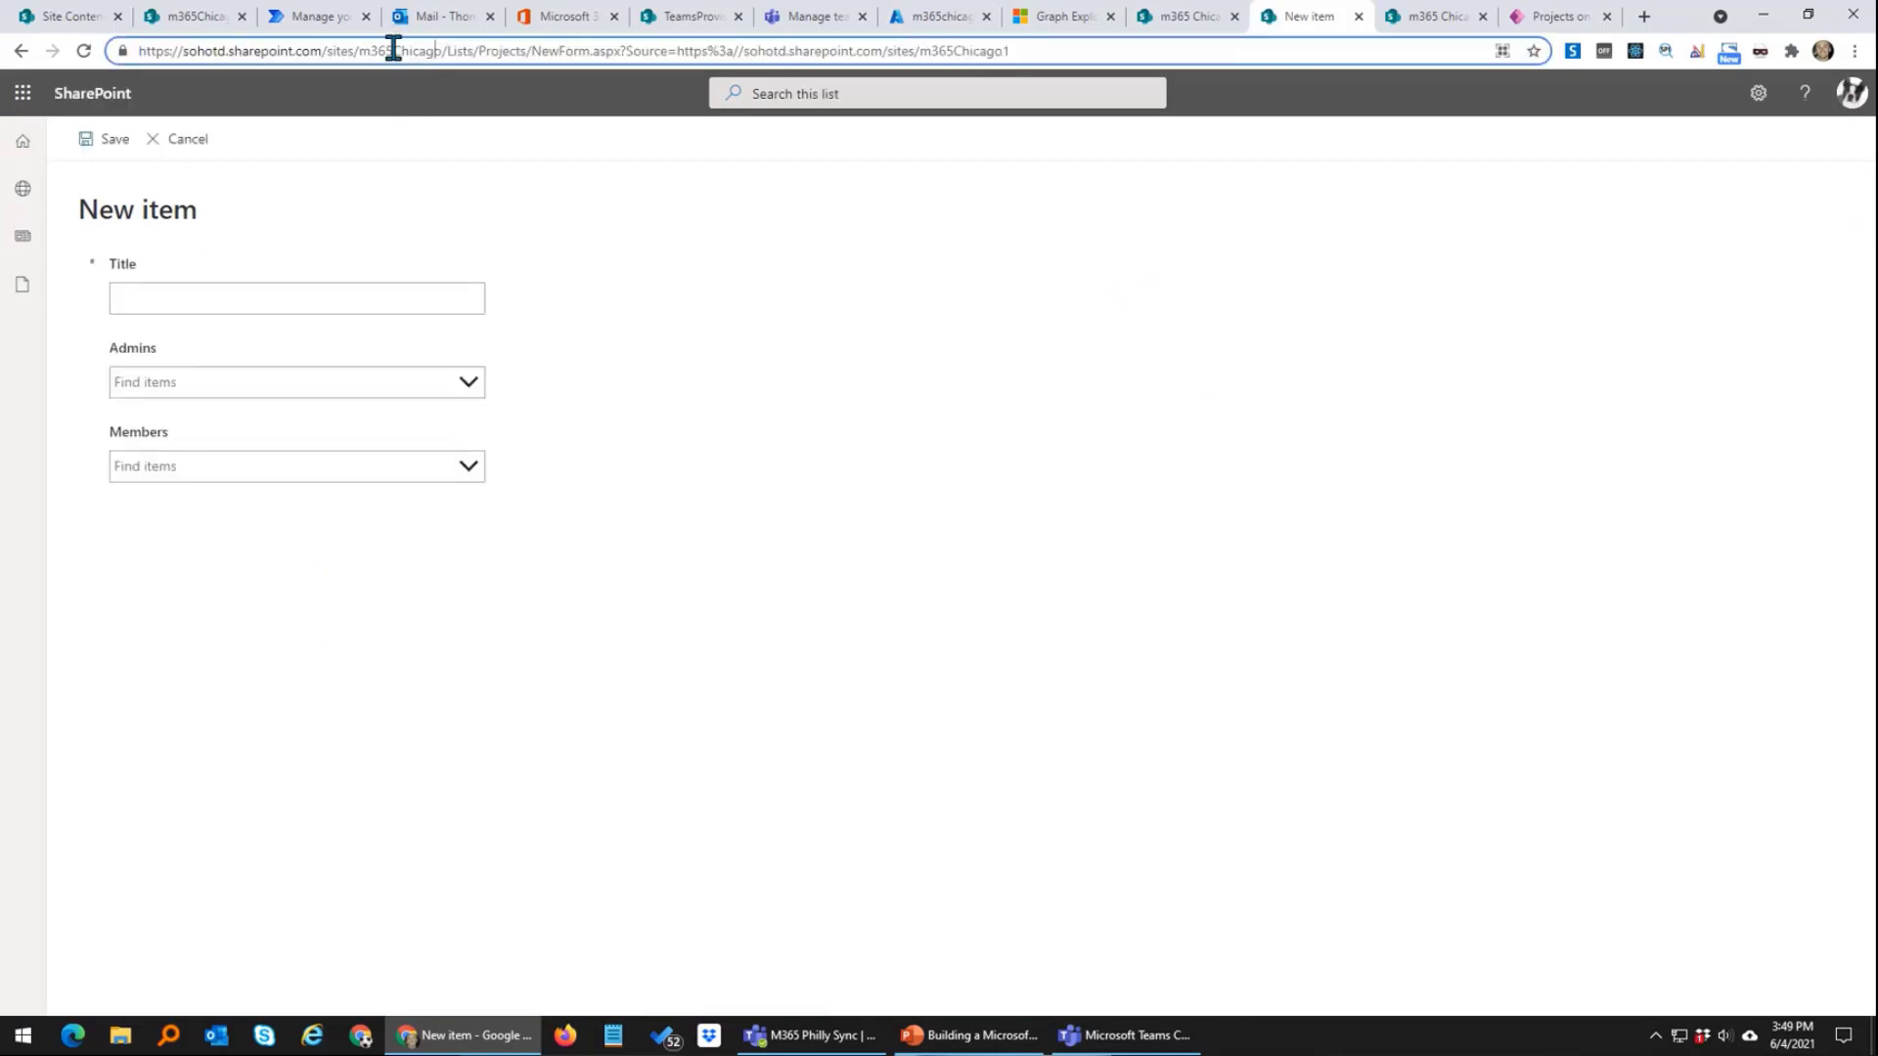
{"action": "type", "text": "1"}
{"action": "key", "text": "Return"}
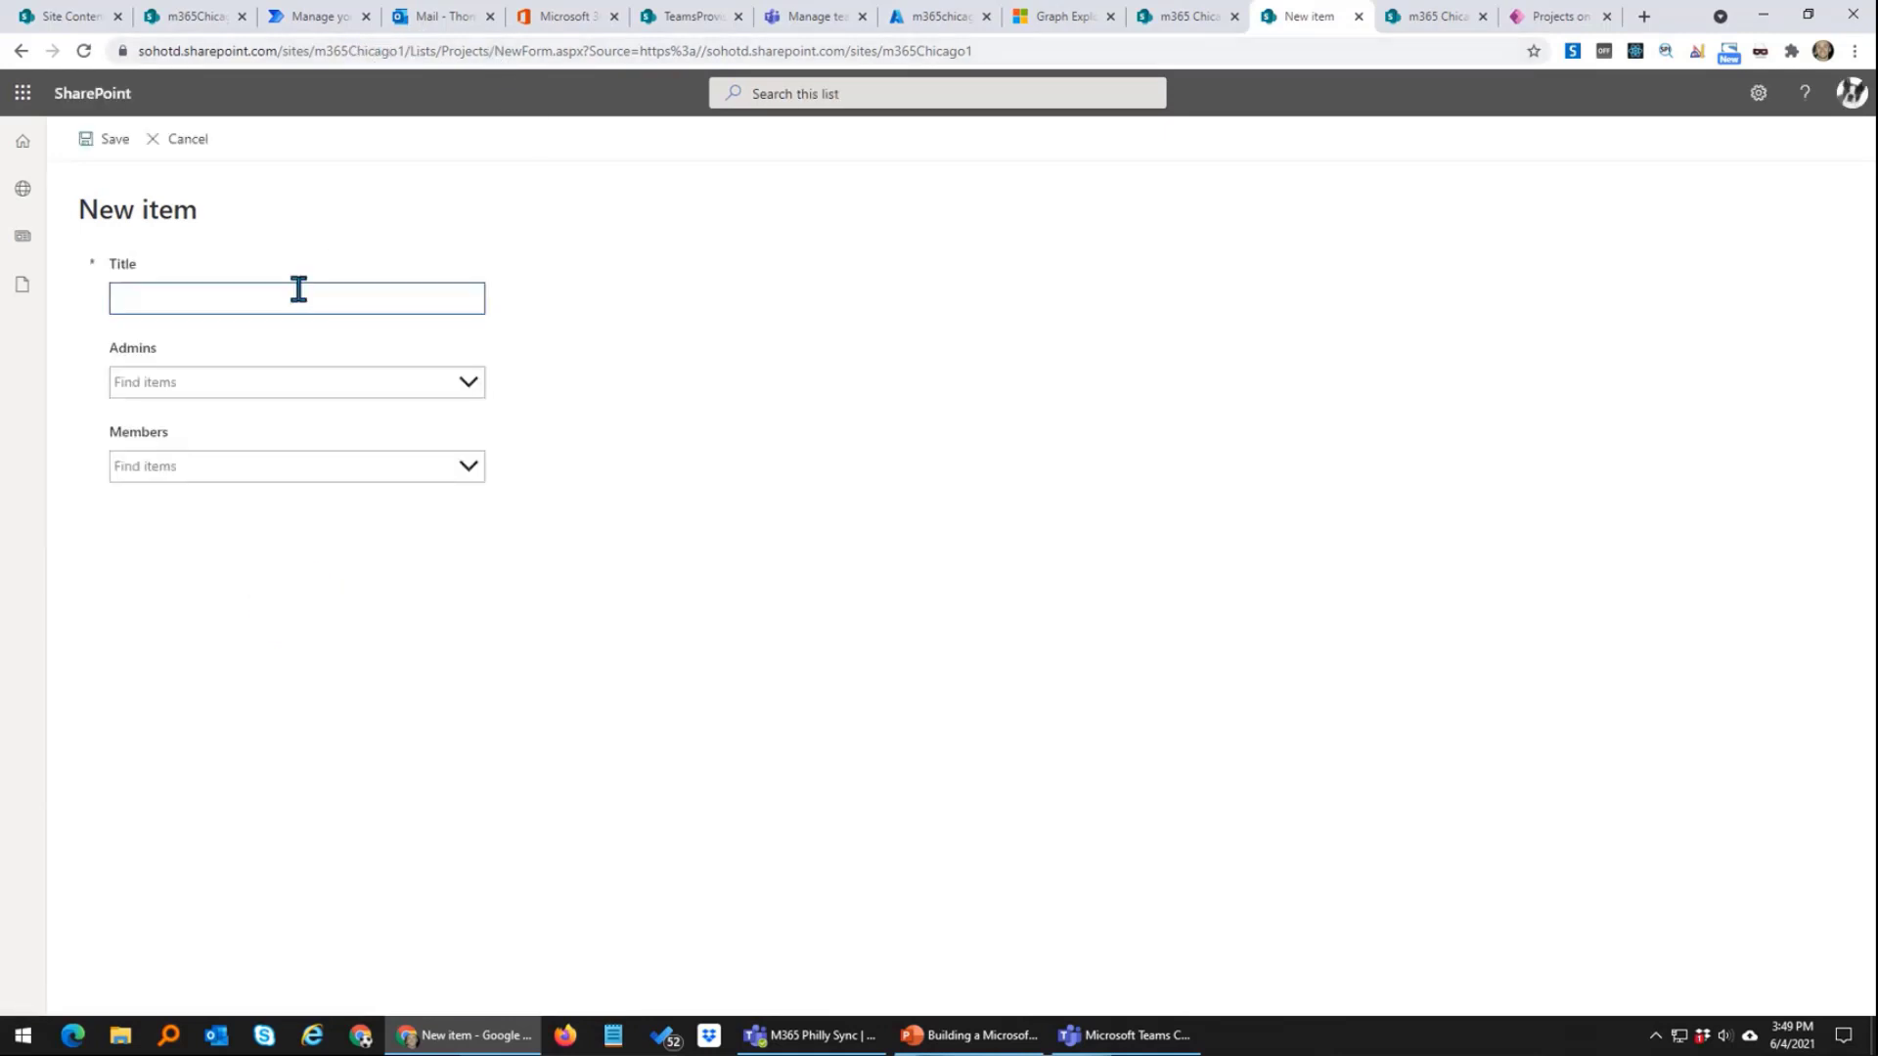
Step: Title the new project item za8888 and add the main admin account under Admins
{"action": "left_click", "coordinate": [299, 290]}
{"action": "type", "text": "za8888"}
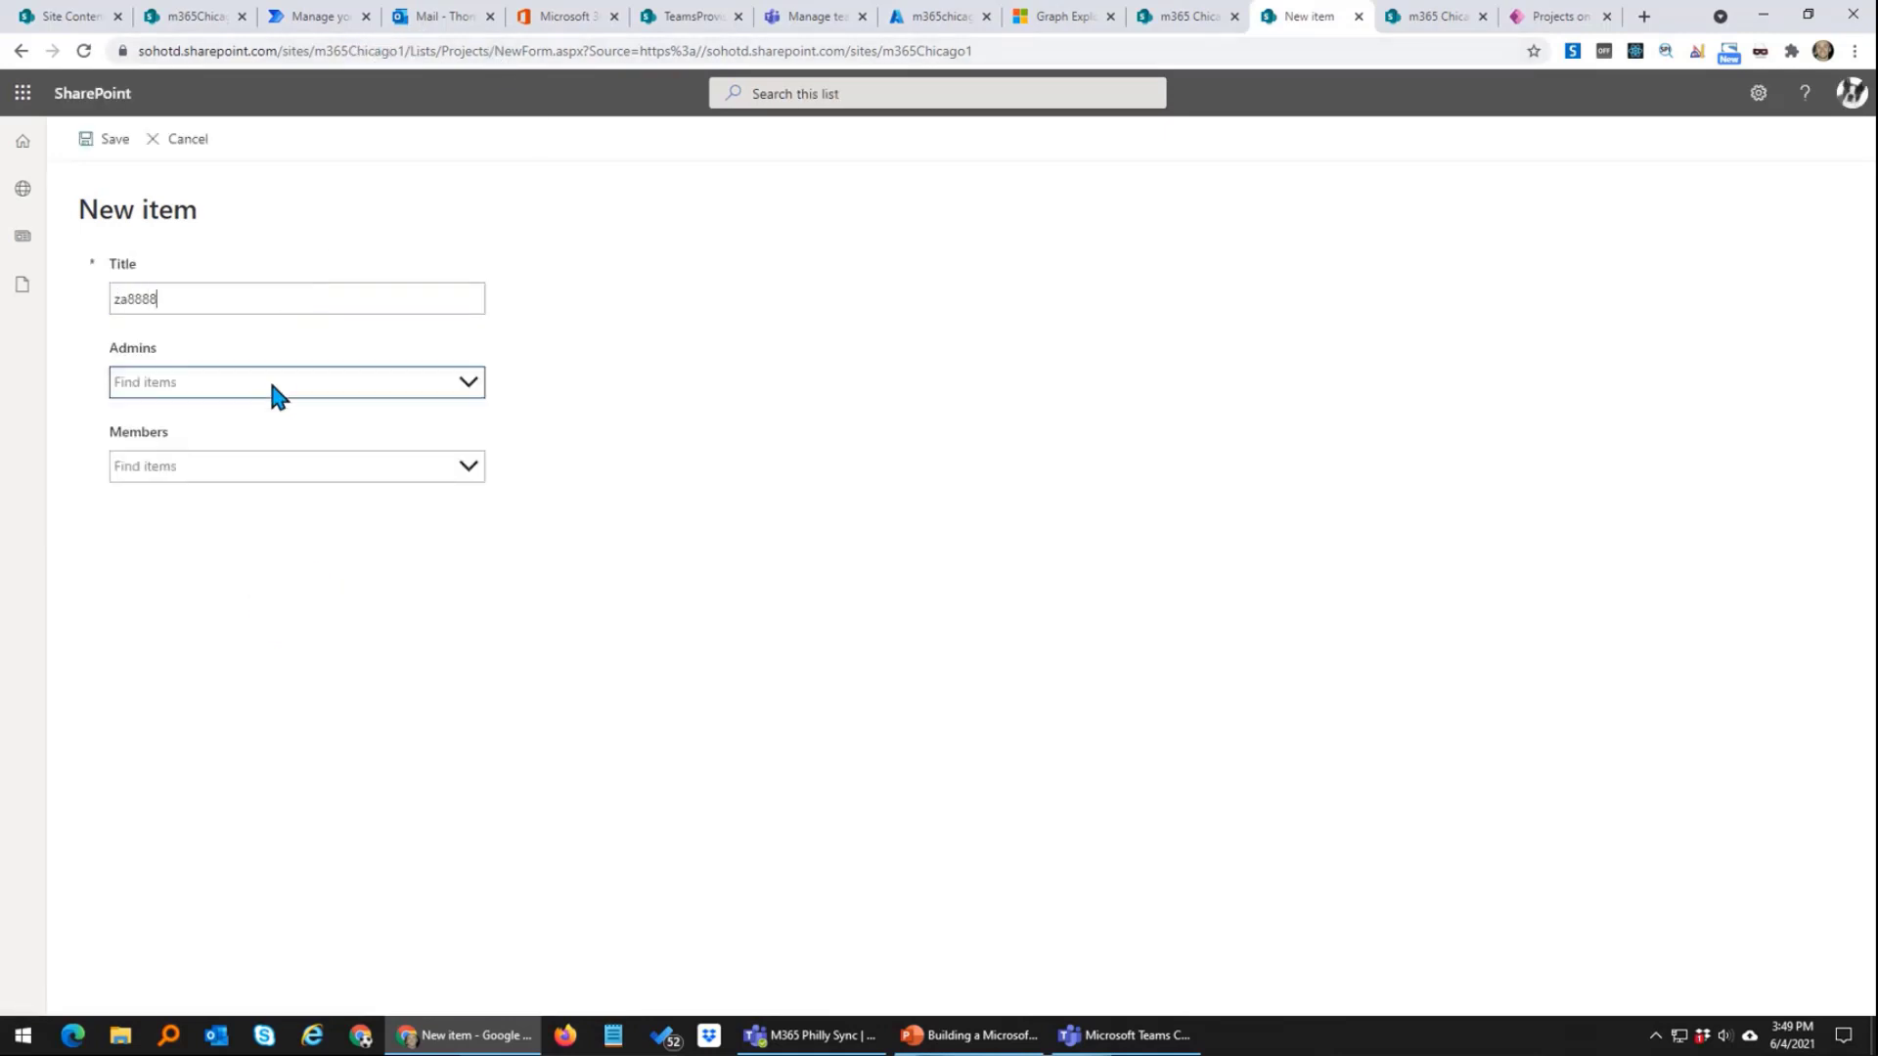
{"action": "left_click", "coordinate": [268, 376]}
{"action": "type", "text": "admin"}
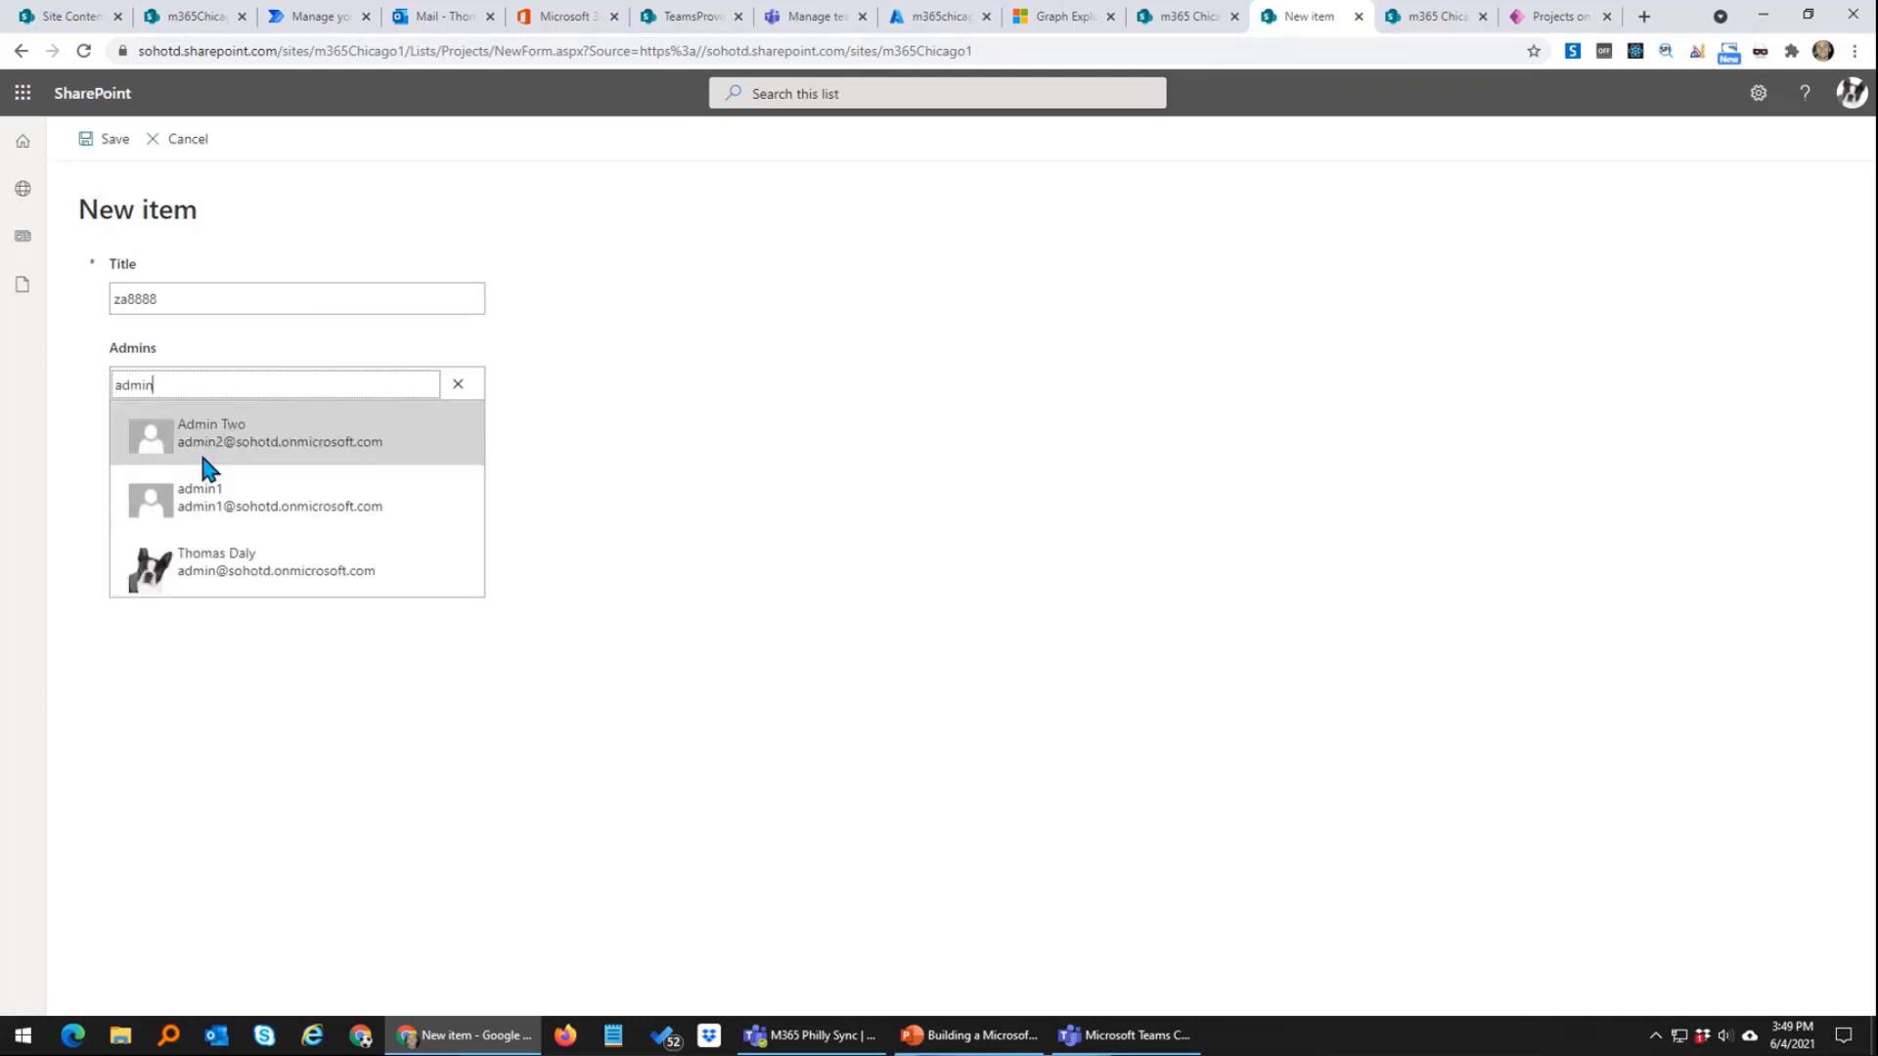
{"action": "left_click", "coordinate": [214, 581]}
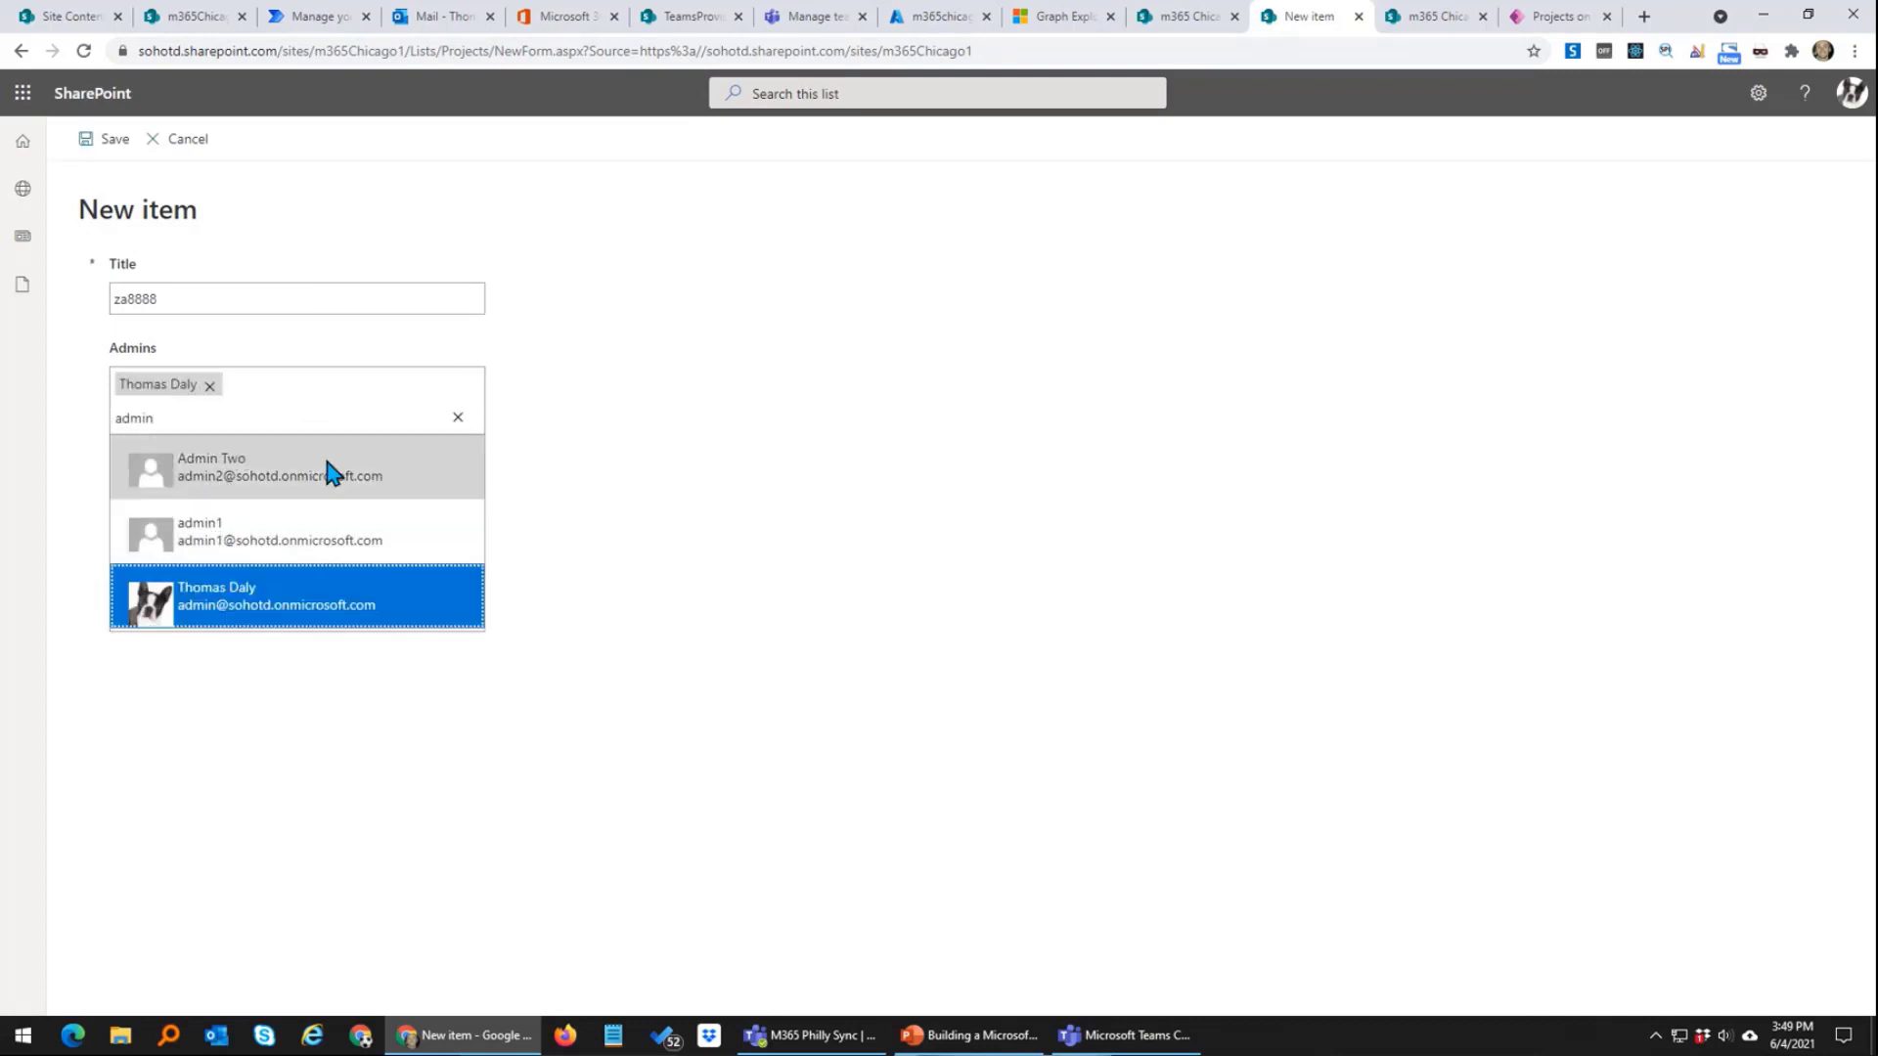
{"action": "left_click", "coordinate": [462, 422]}
Step: Add the first visitor account under Members and save the new project item
{"action": "left_click", "coordinate": [350, 466]}
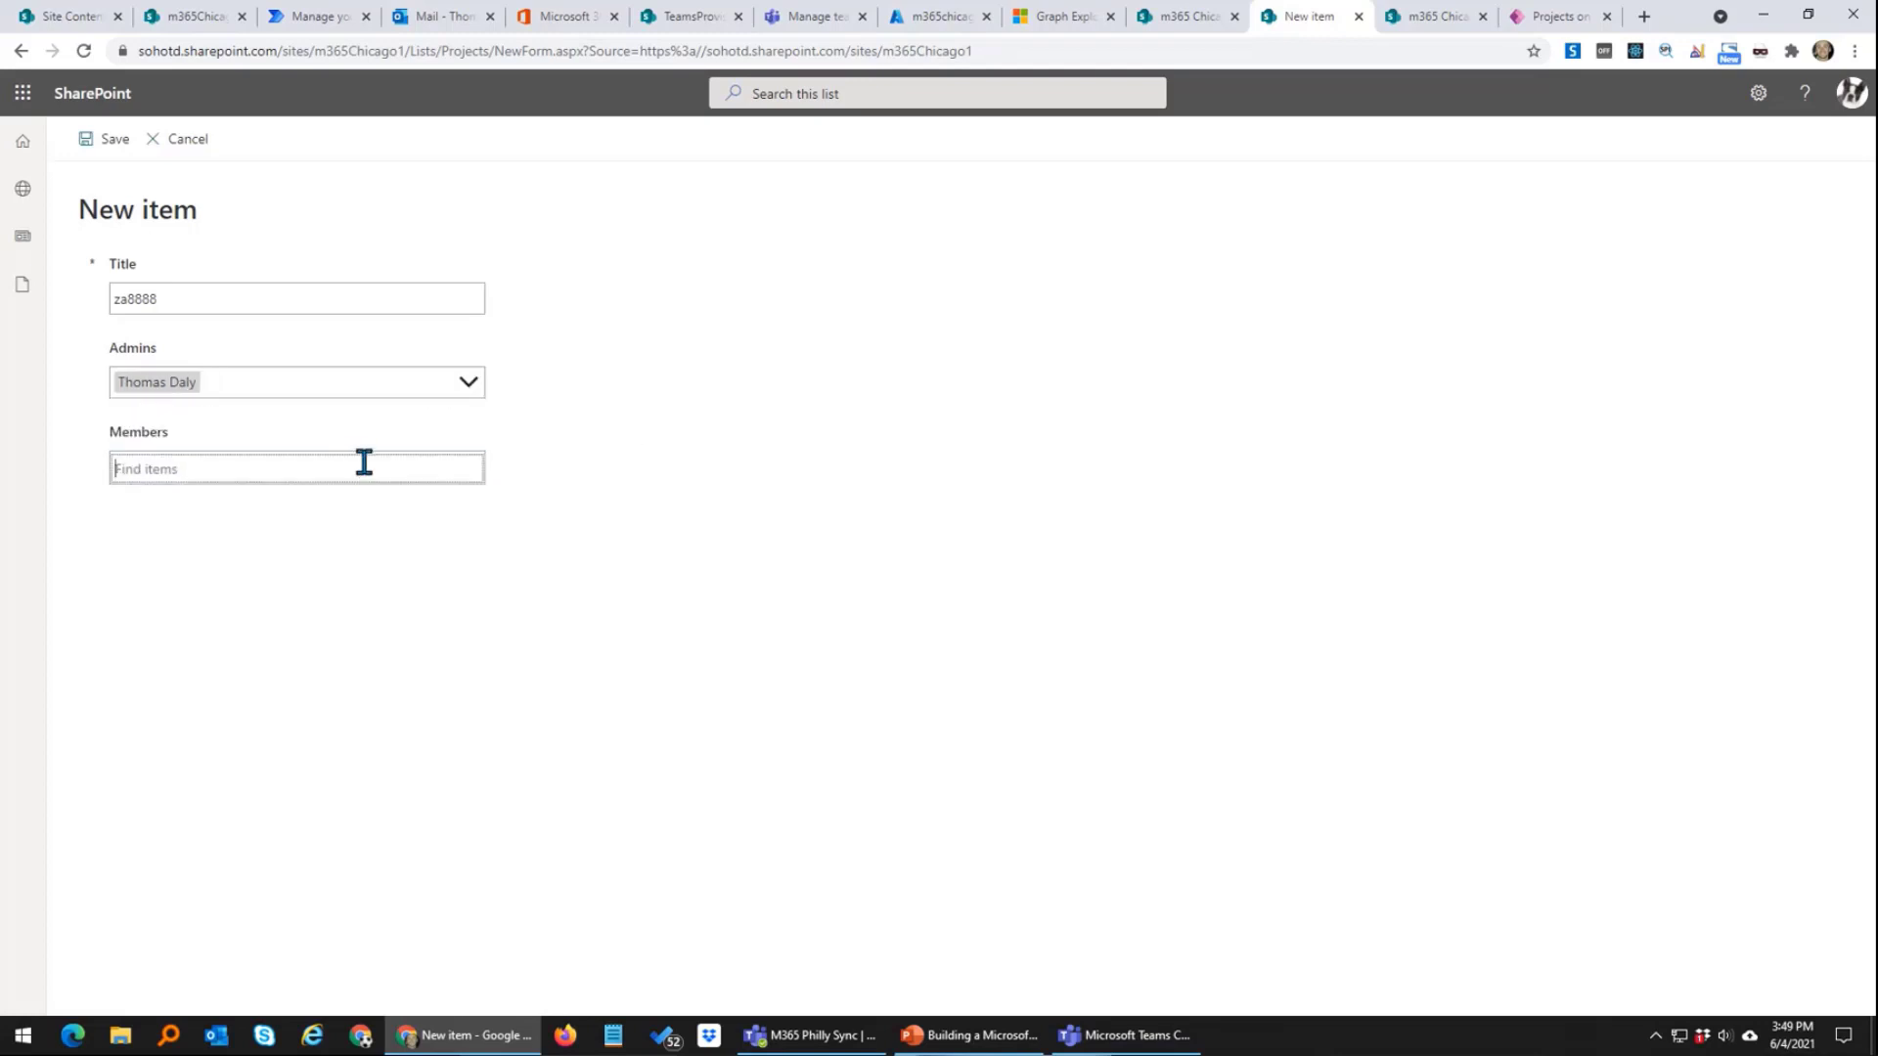
{"action": "type", "text": "visi"}
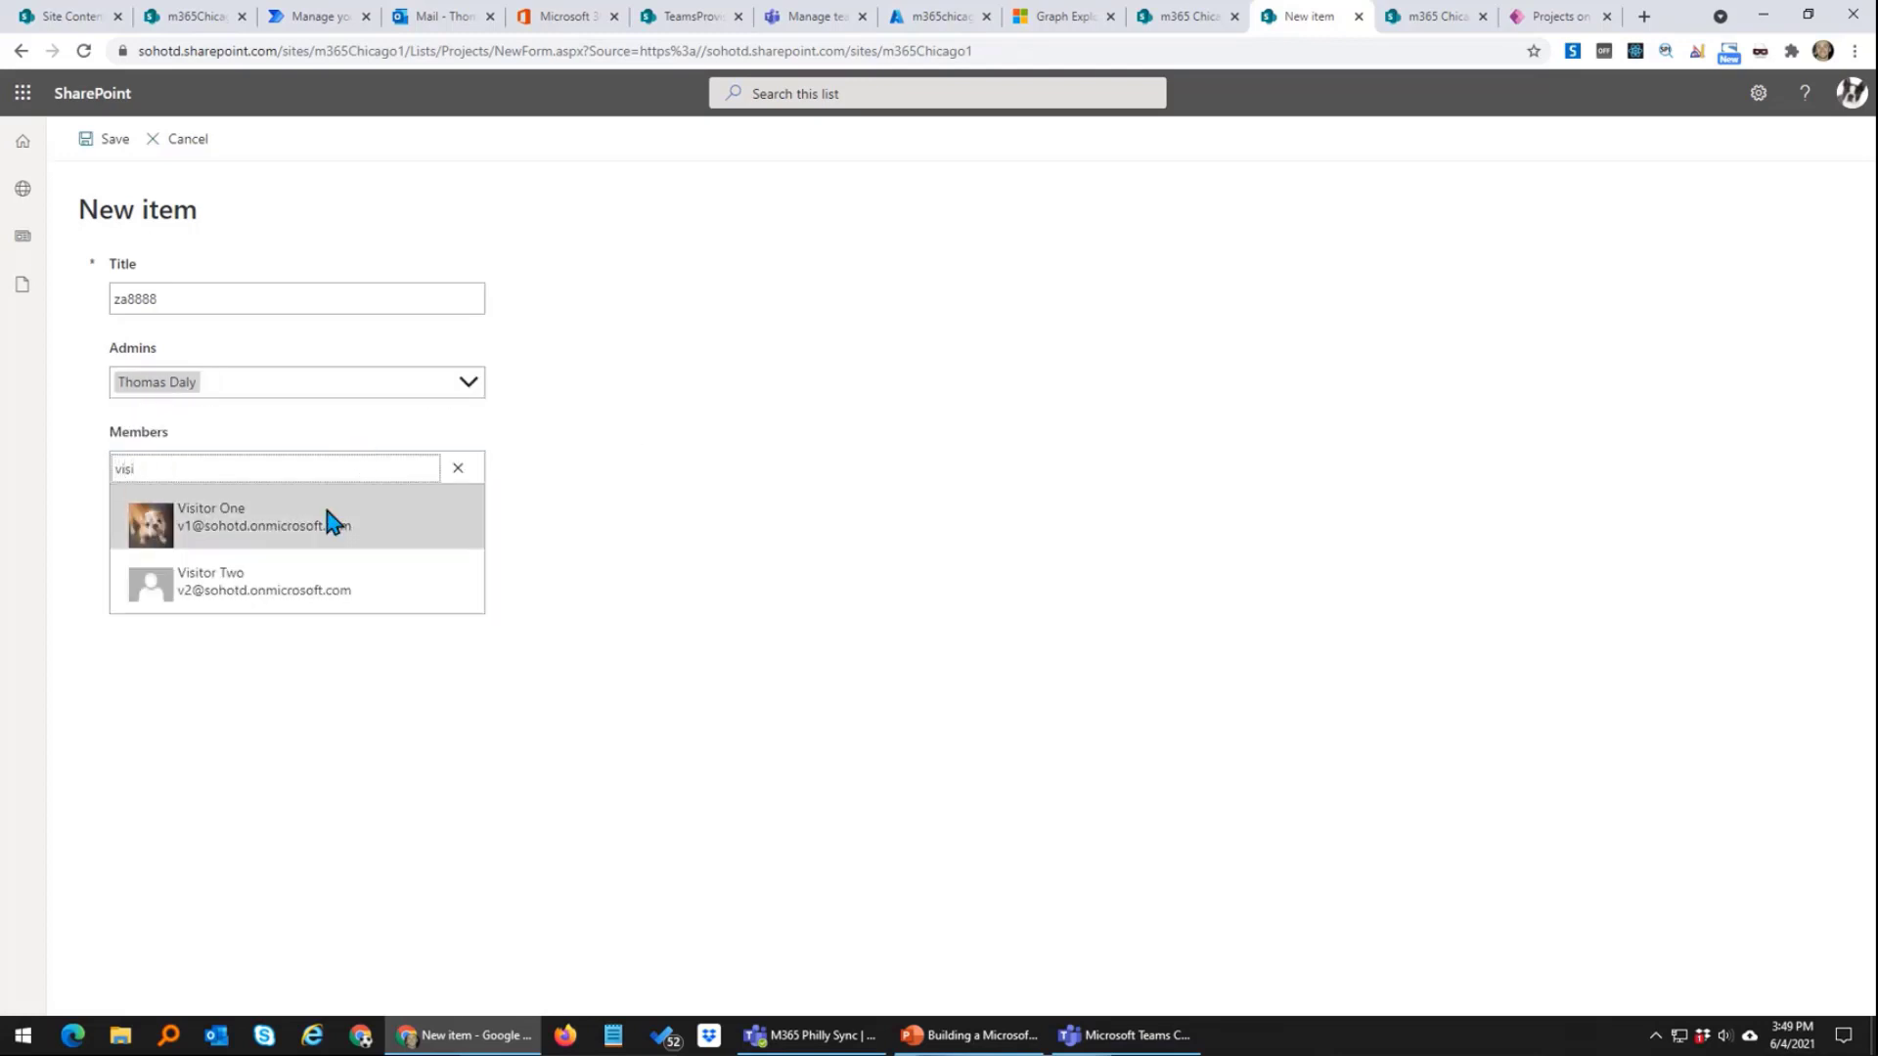
{"action": "left_click", "coordinate": [322, 518]}
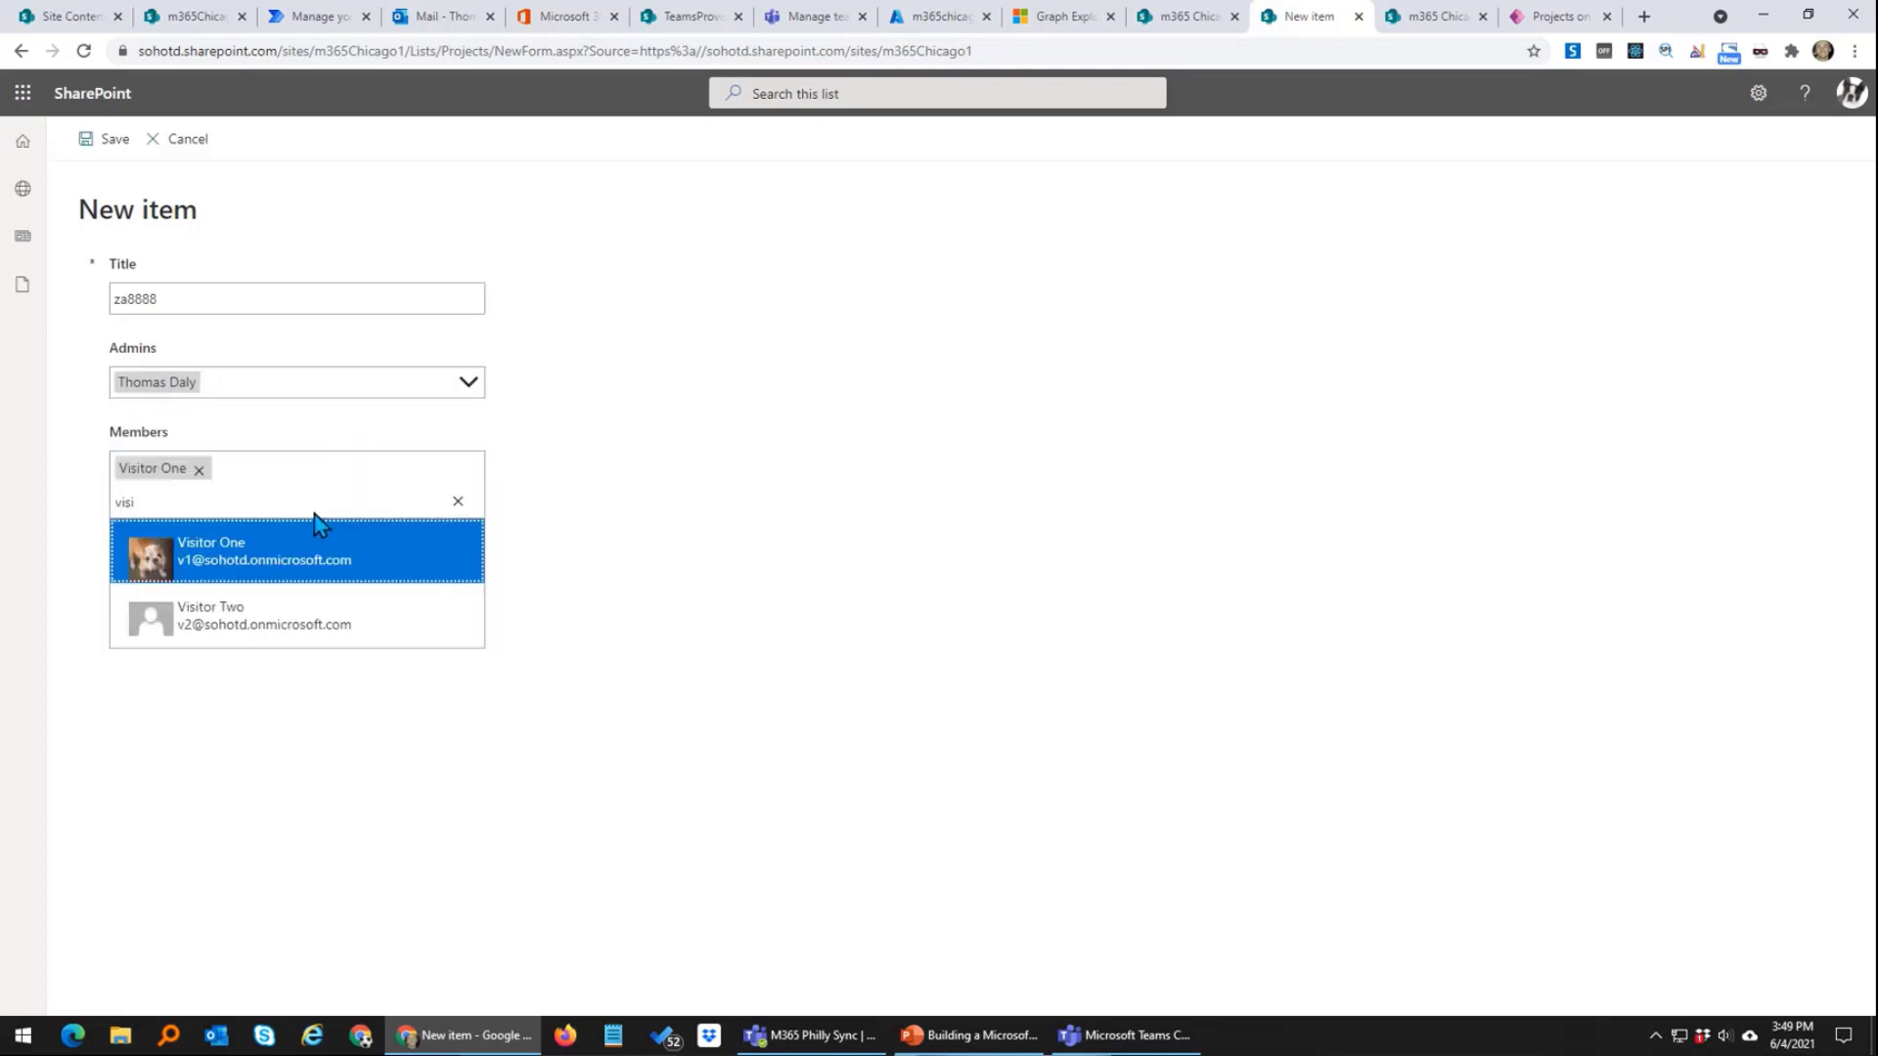
{"action": "left_click", "coordinate": [106, 145]}
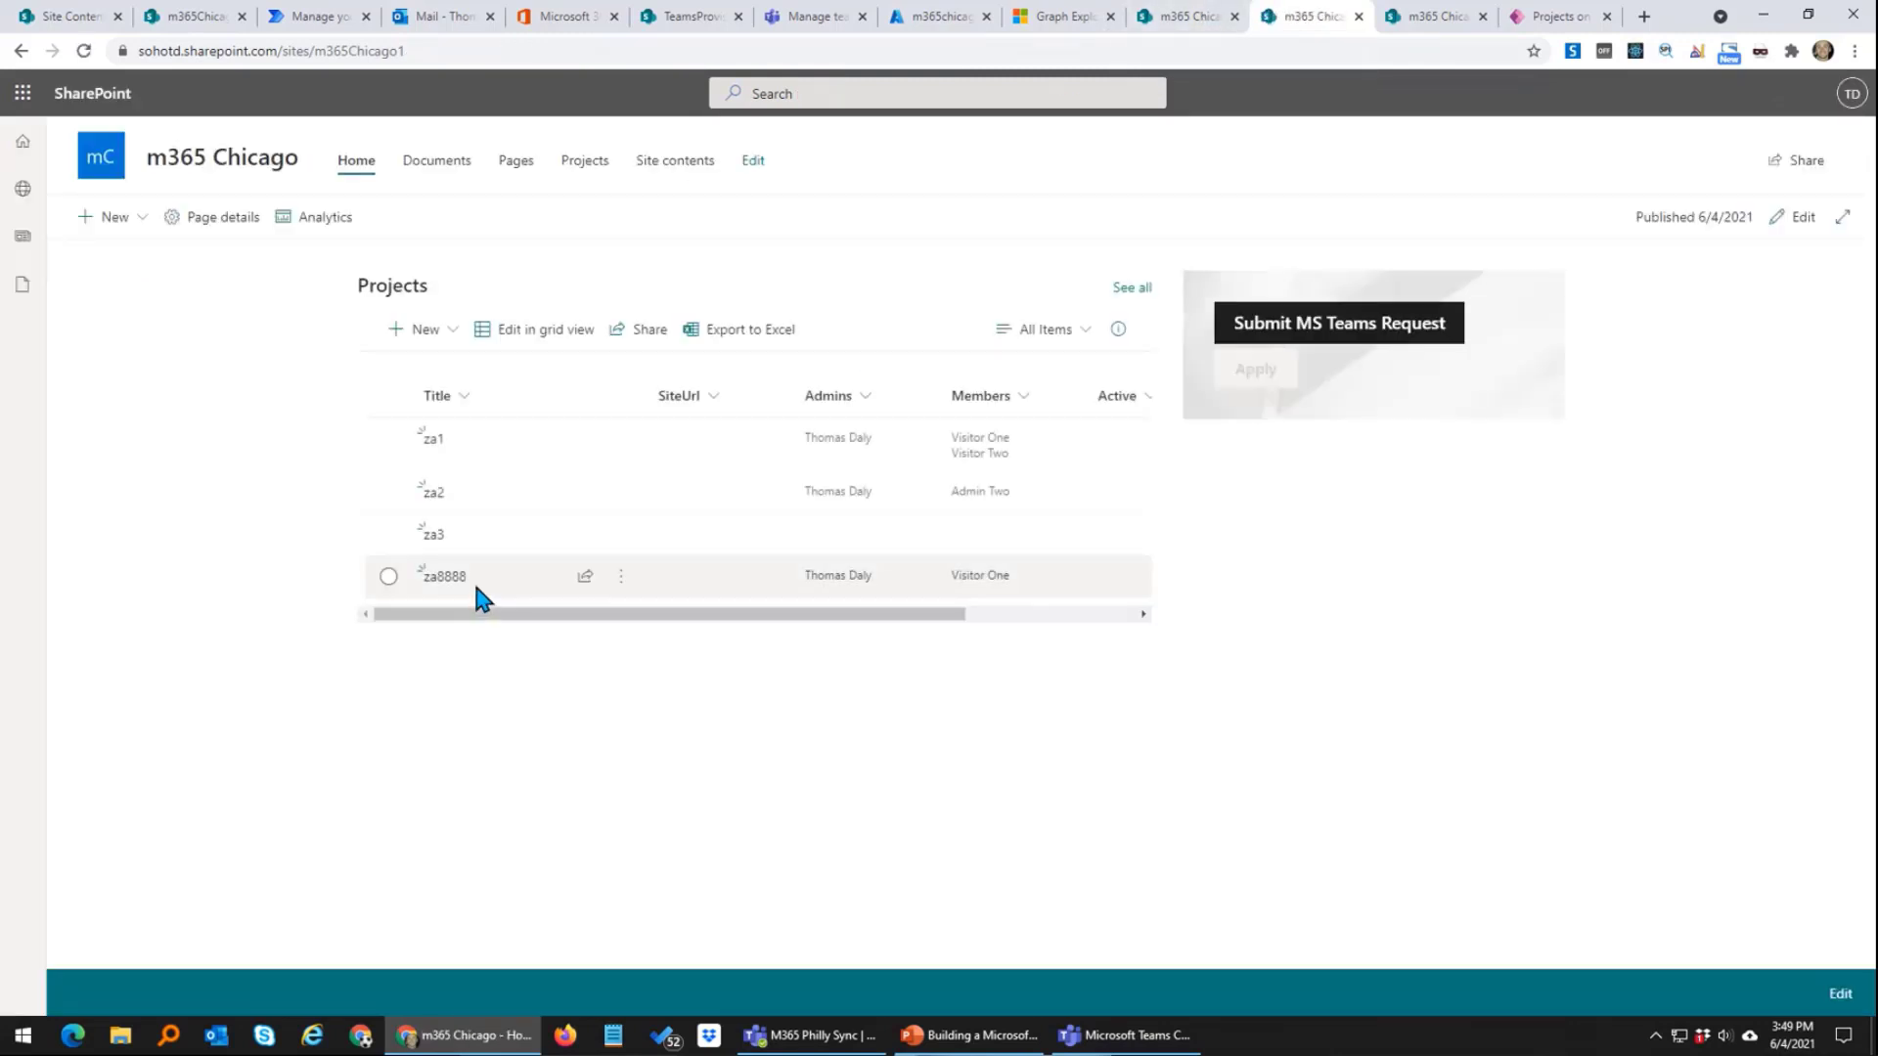
{"action": "left_click_drag", "start_coordinate": [591, 616], "coordinate": [544, 623]}
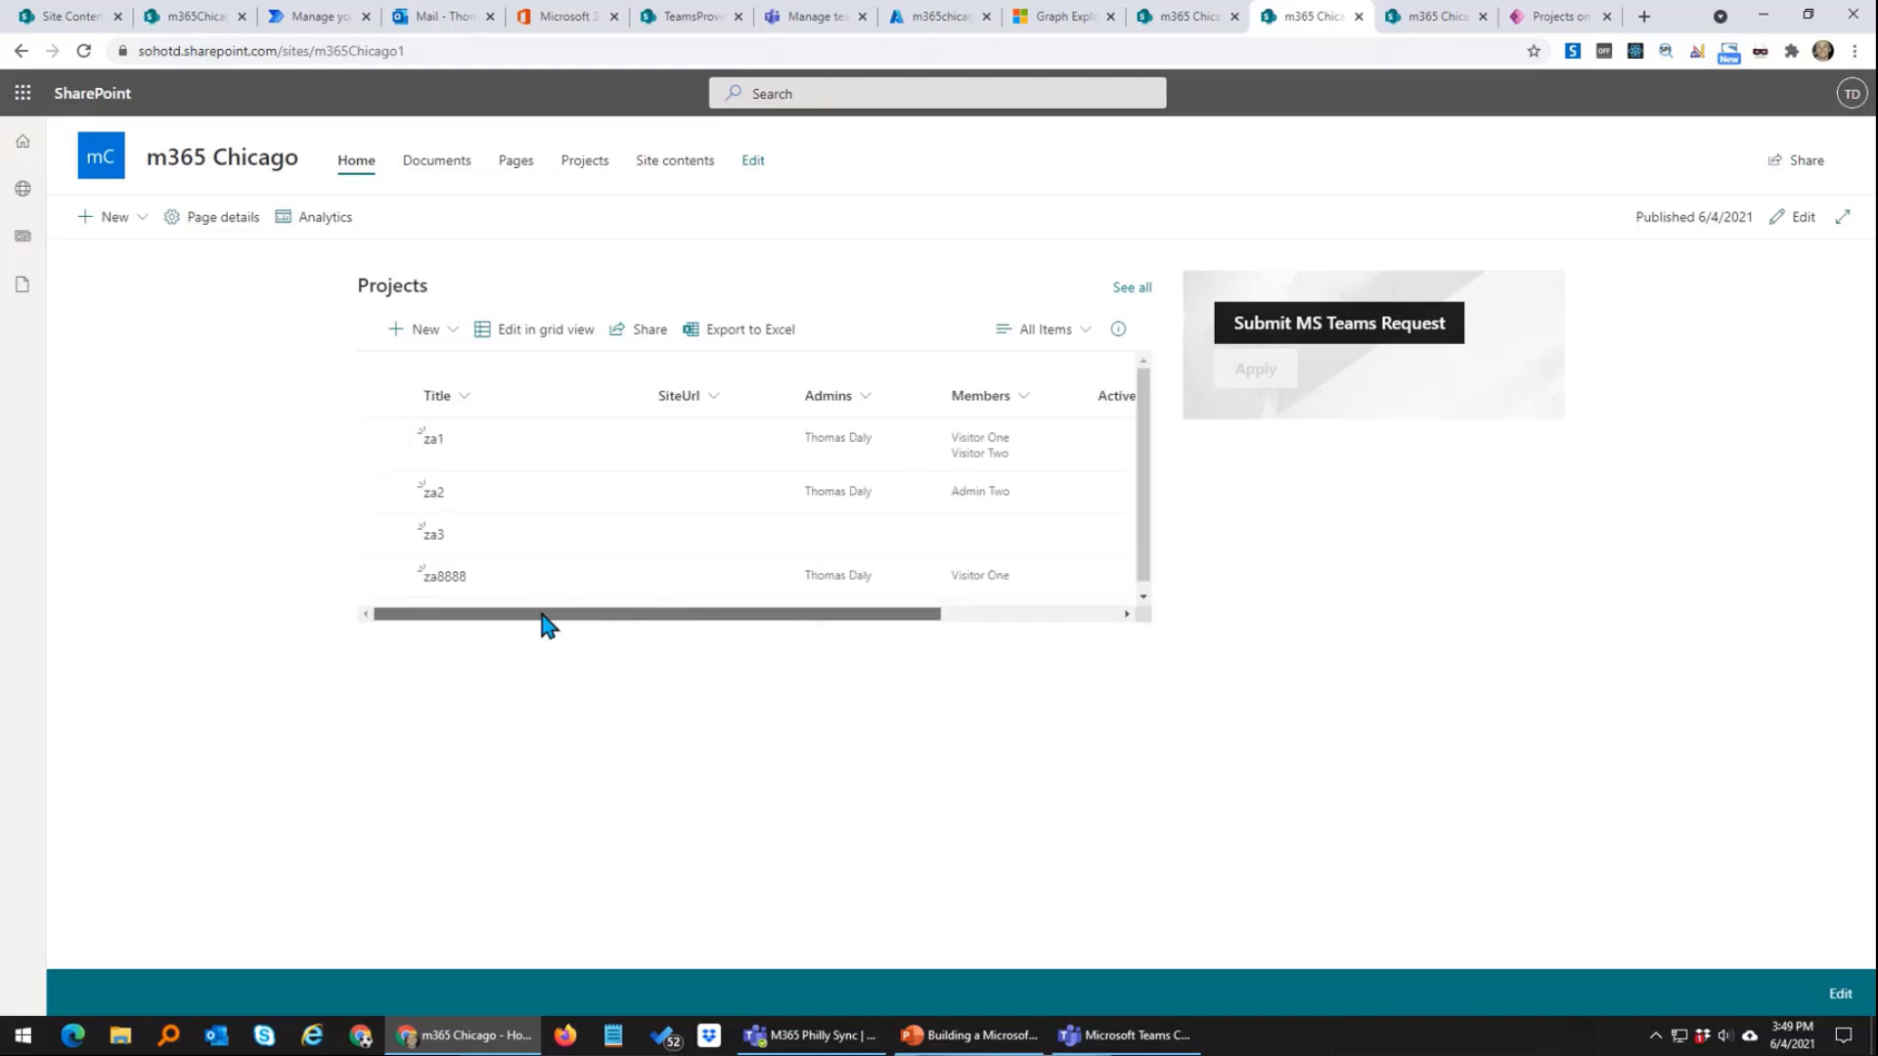
{"action": "left_click", "coordinate": [1050, 338]}
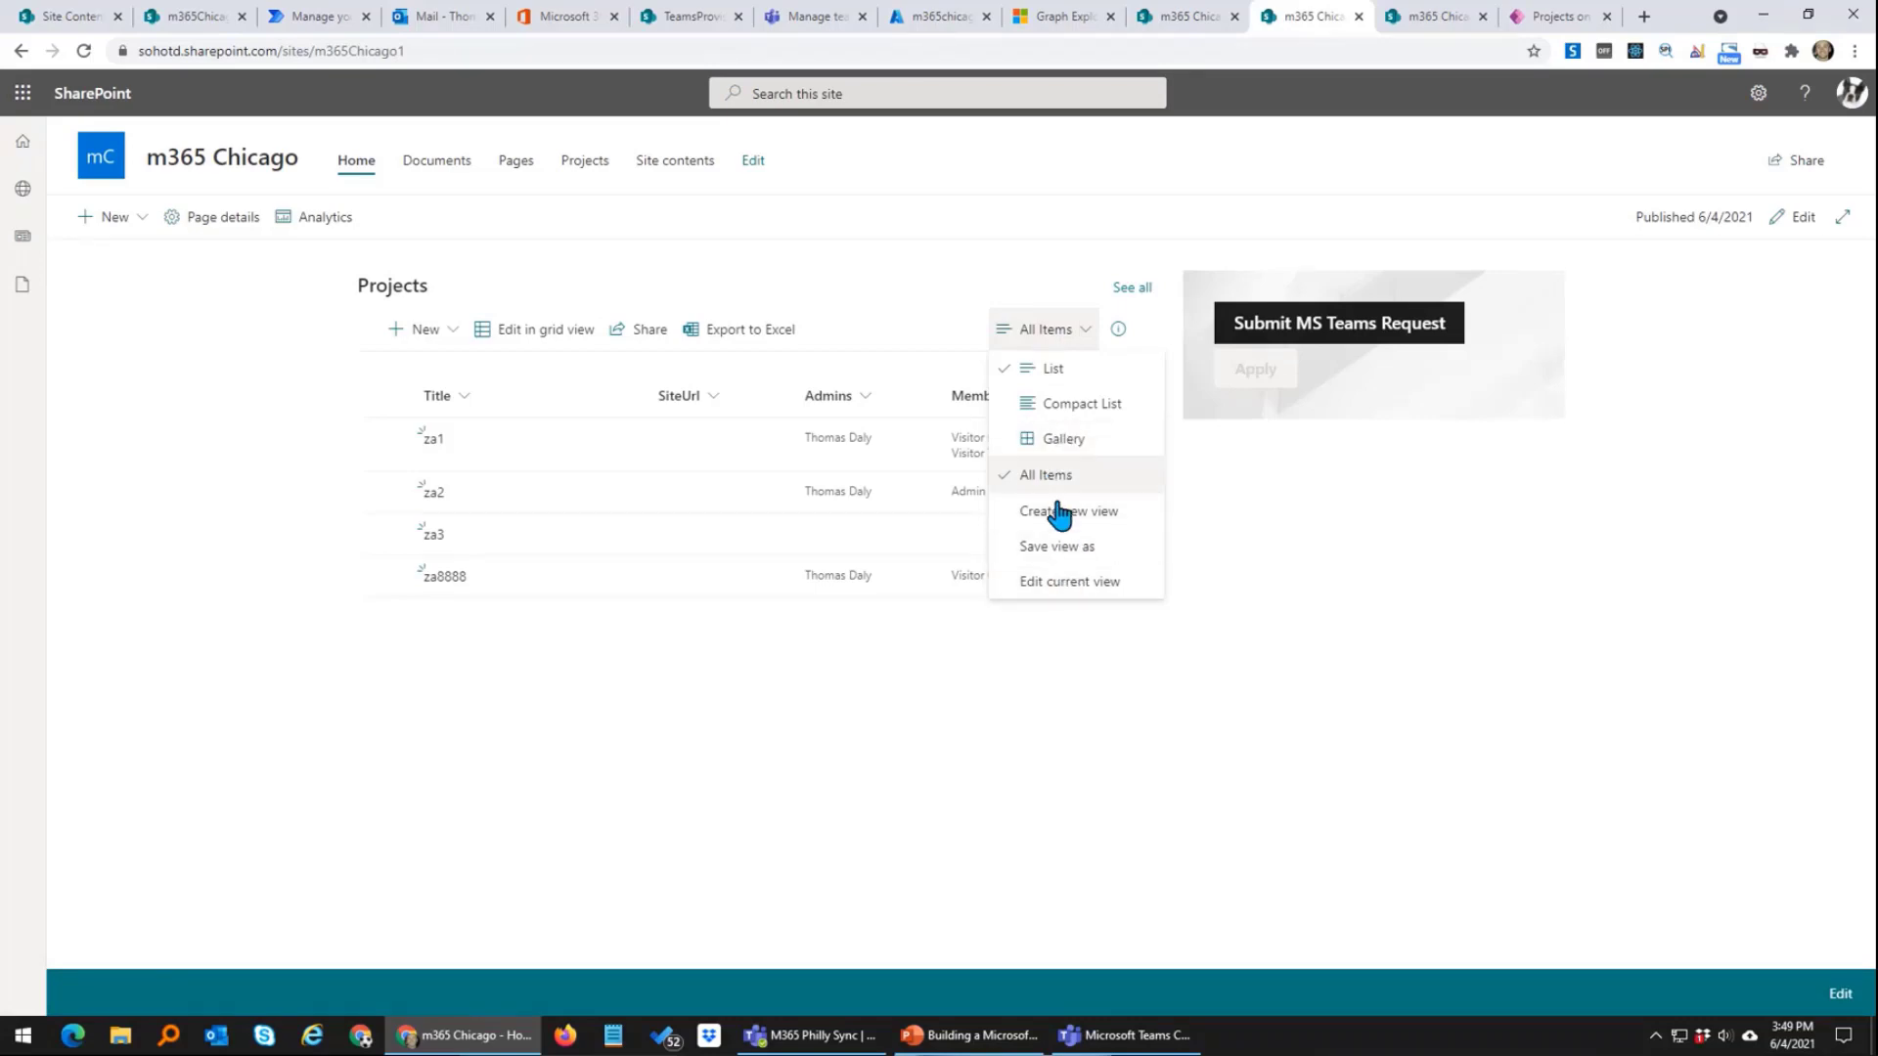
{"action": "left_click", "coordinate": [899, 618]}
{"action": "left_click_drag", "start_coordinate": [899, 618], "coordinate": [784, 620]}
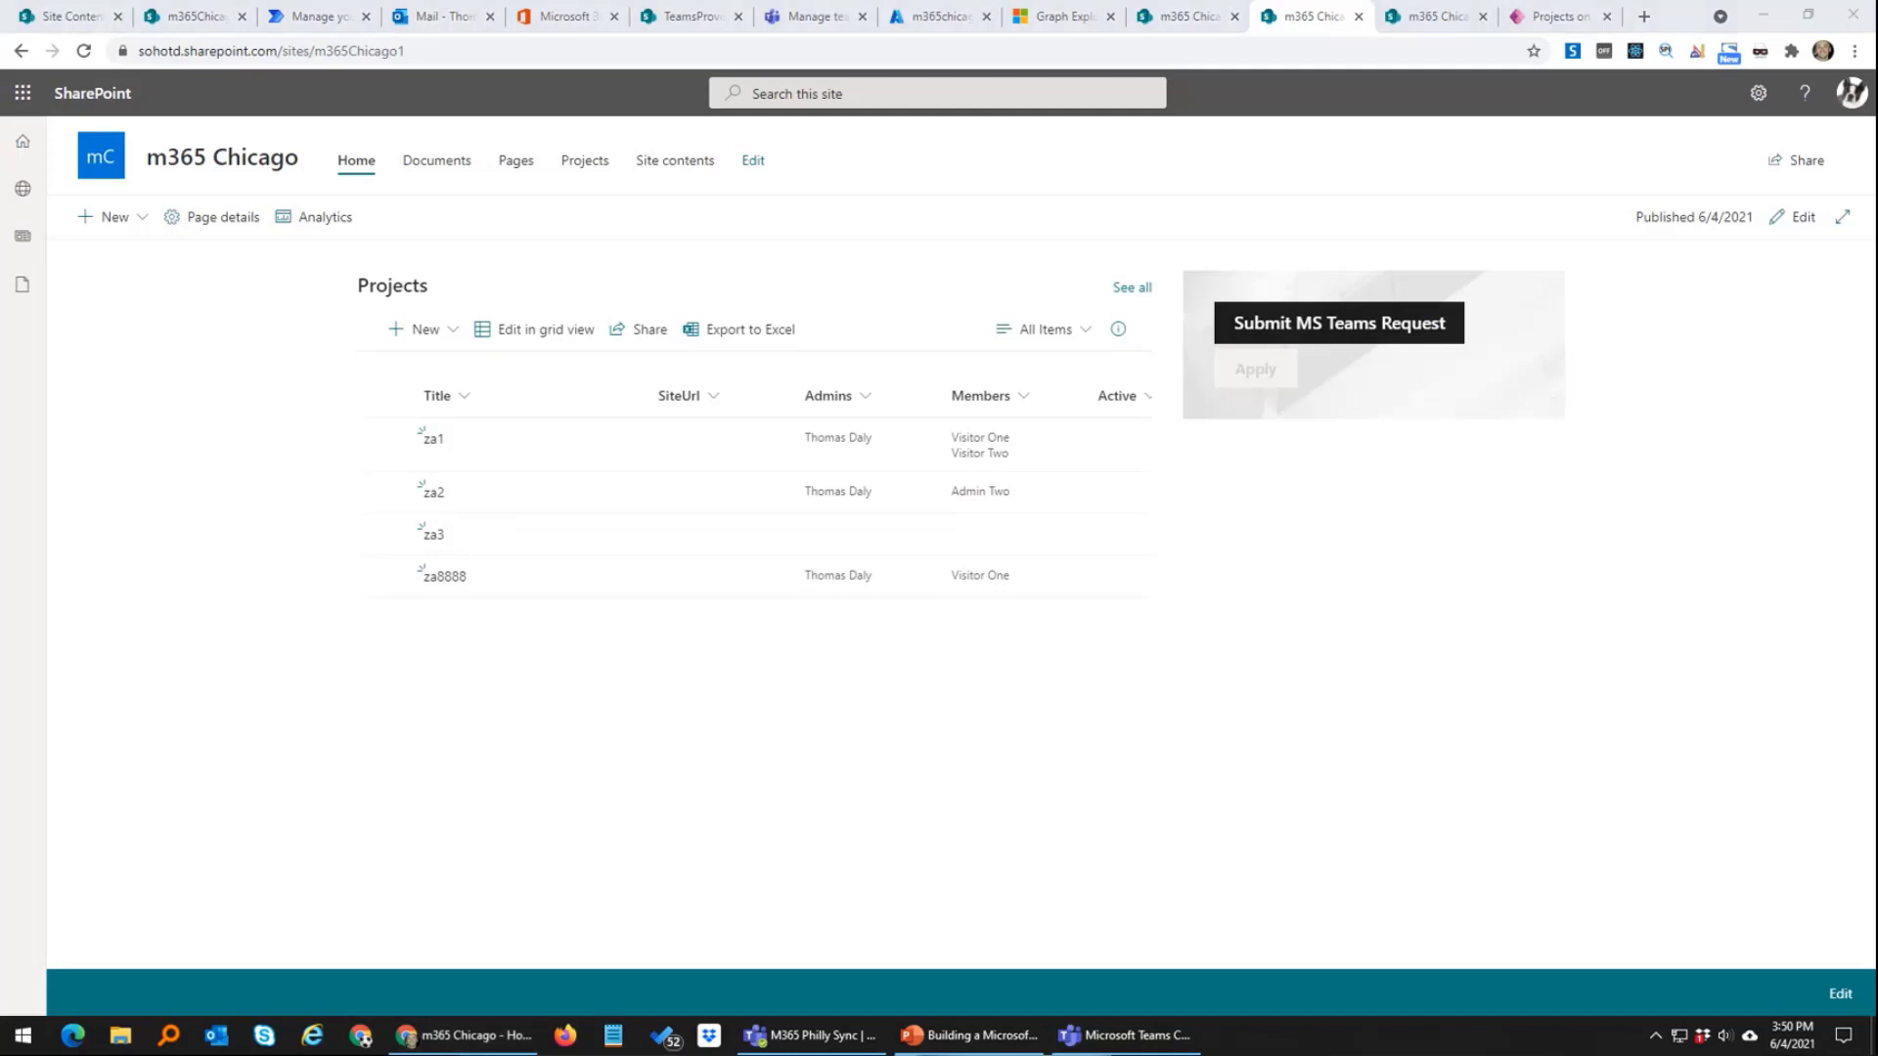
Step: Paste the Projects NewForm.aspx link into the browser address and correct the site name in its path to m365Chicago1
{"action": "left_click", "coordinate": [604, 58]}
{"action": "key", "text": "ctrl+v"}
{"action": "left_click", "coordinate": [227, 488]}
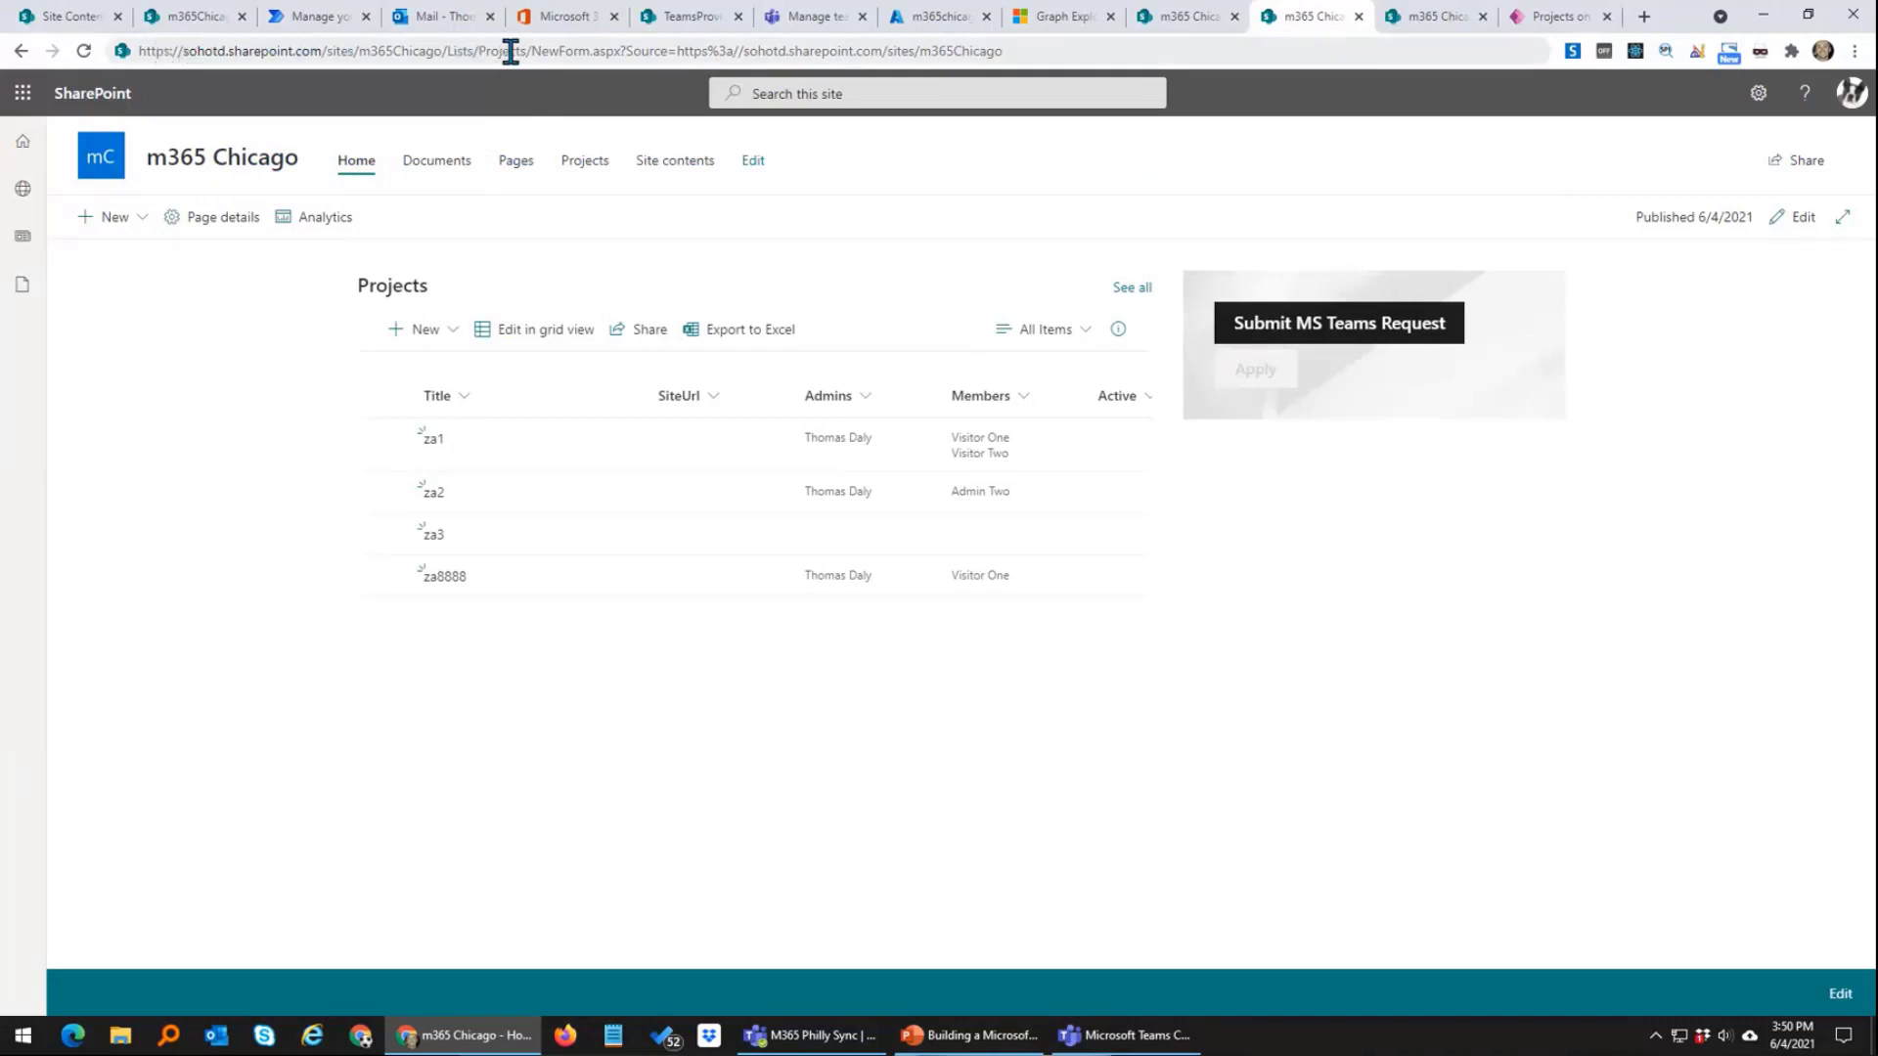
{"action": "left_click_drag", "start_coordinate": [528, 50], "coordinate": [625, 50]}
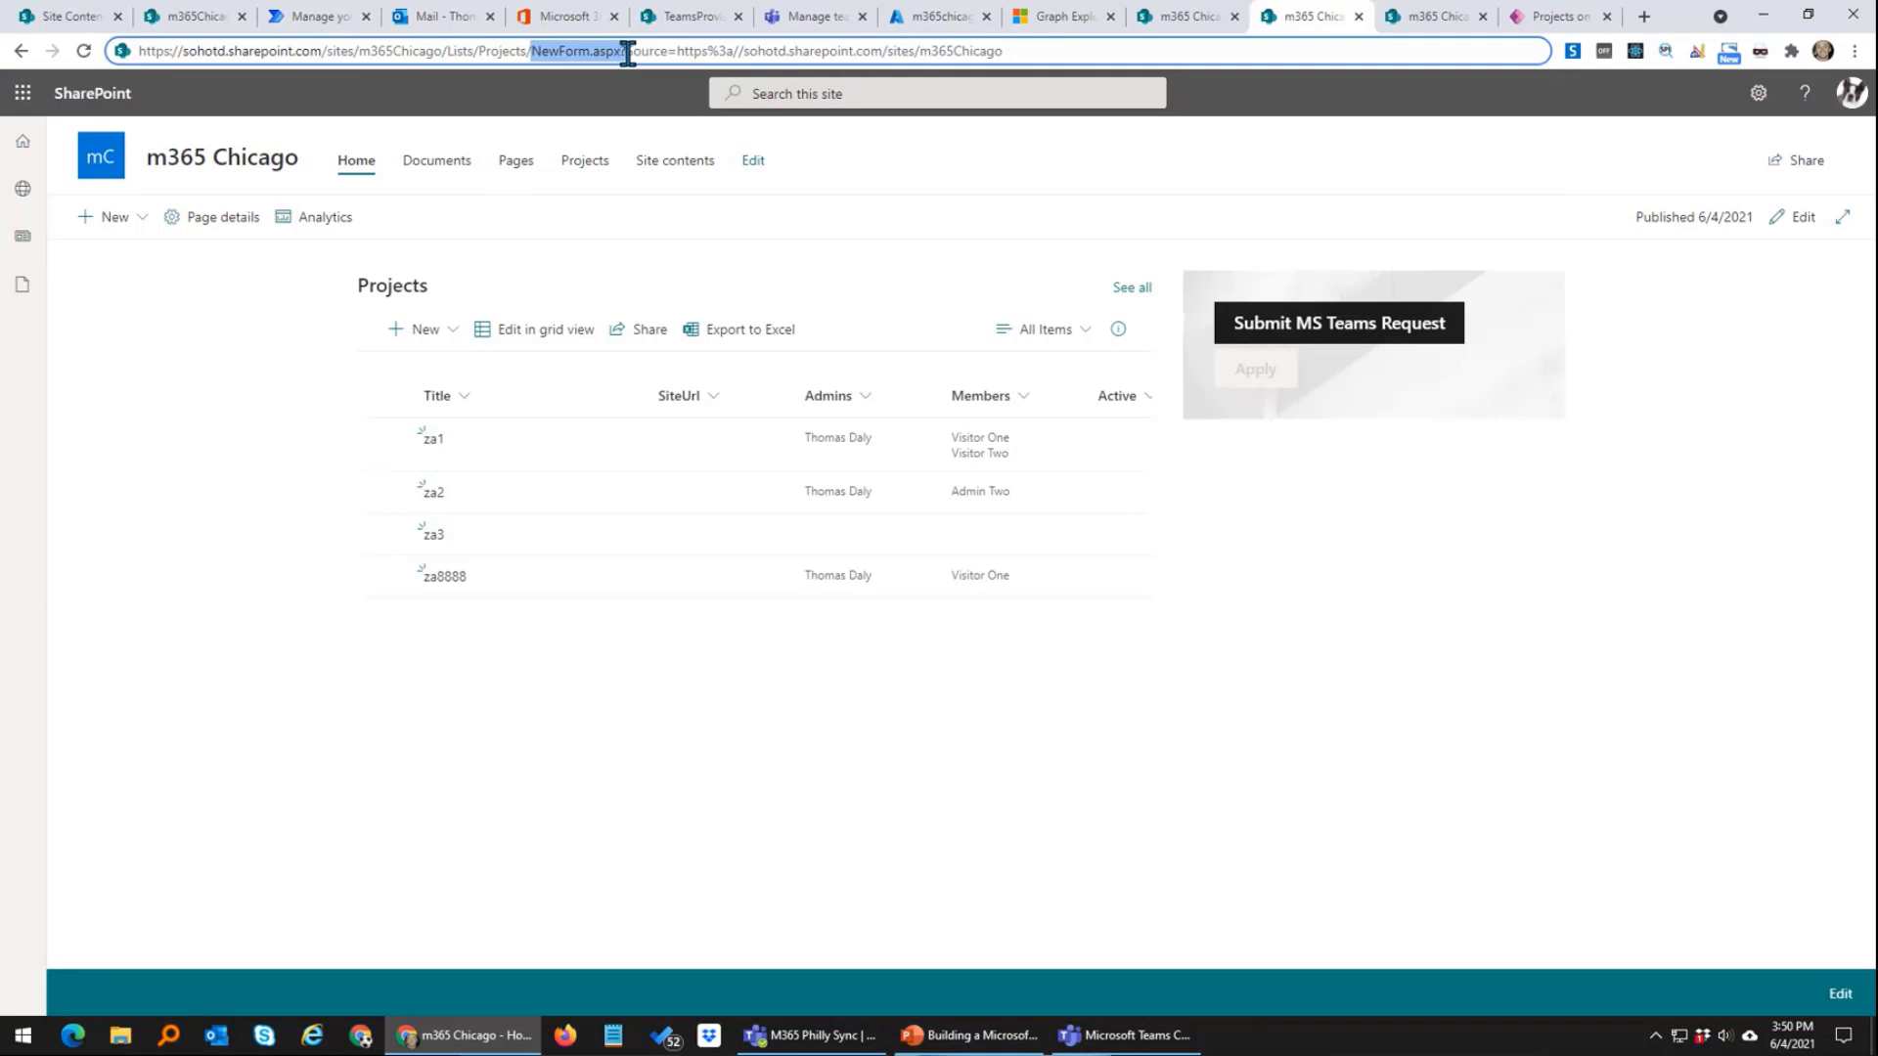
{"action": "left_click", "coordinate": [444, 50]}
{"action": "type", "text": "1"}
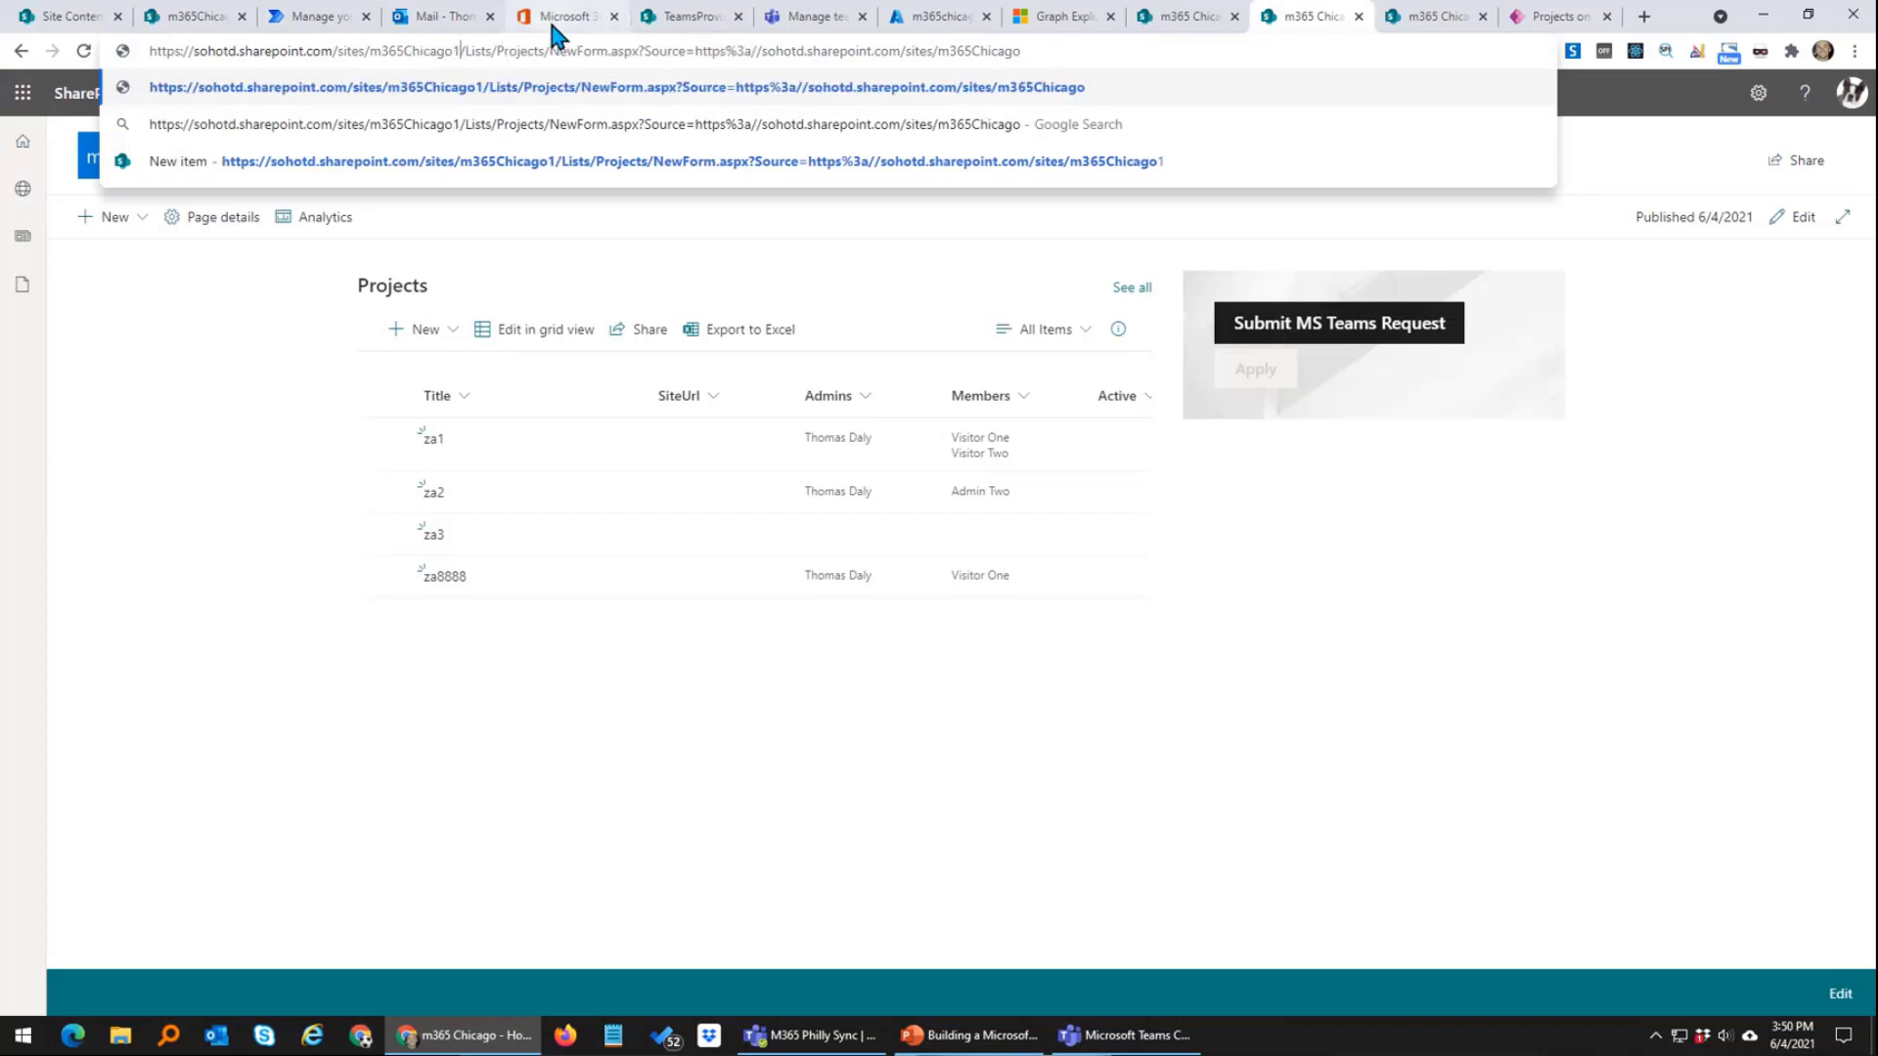
Step: Correct the site name in the address's Source return parameter to m365Chicago1
{"action": "left_click_drag", "start_coordinate": [343, 50], "coordinate": [633, 45]}
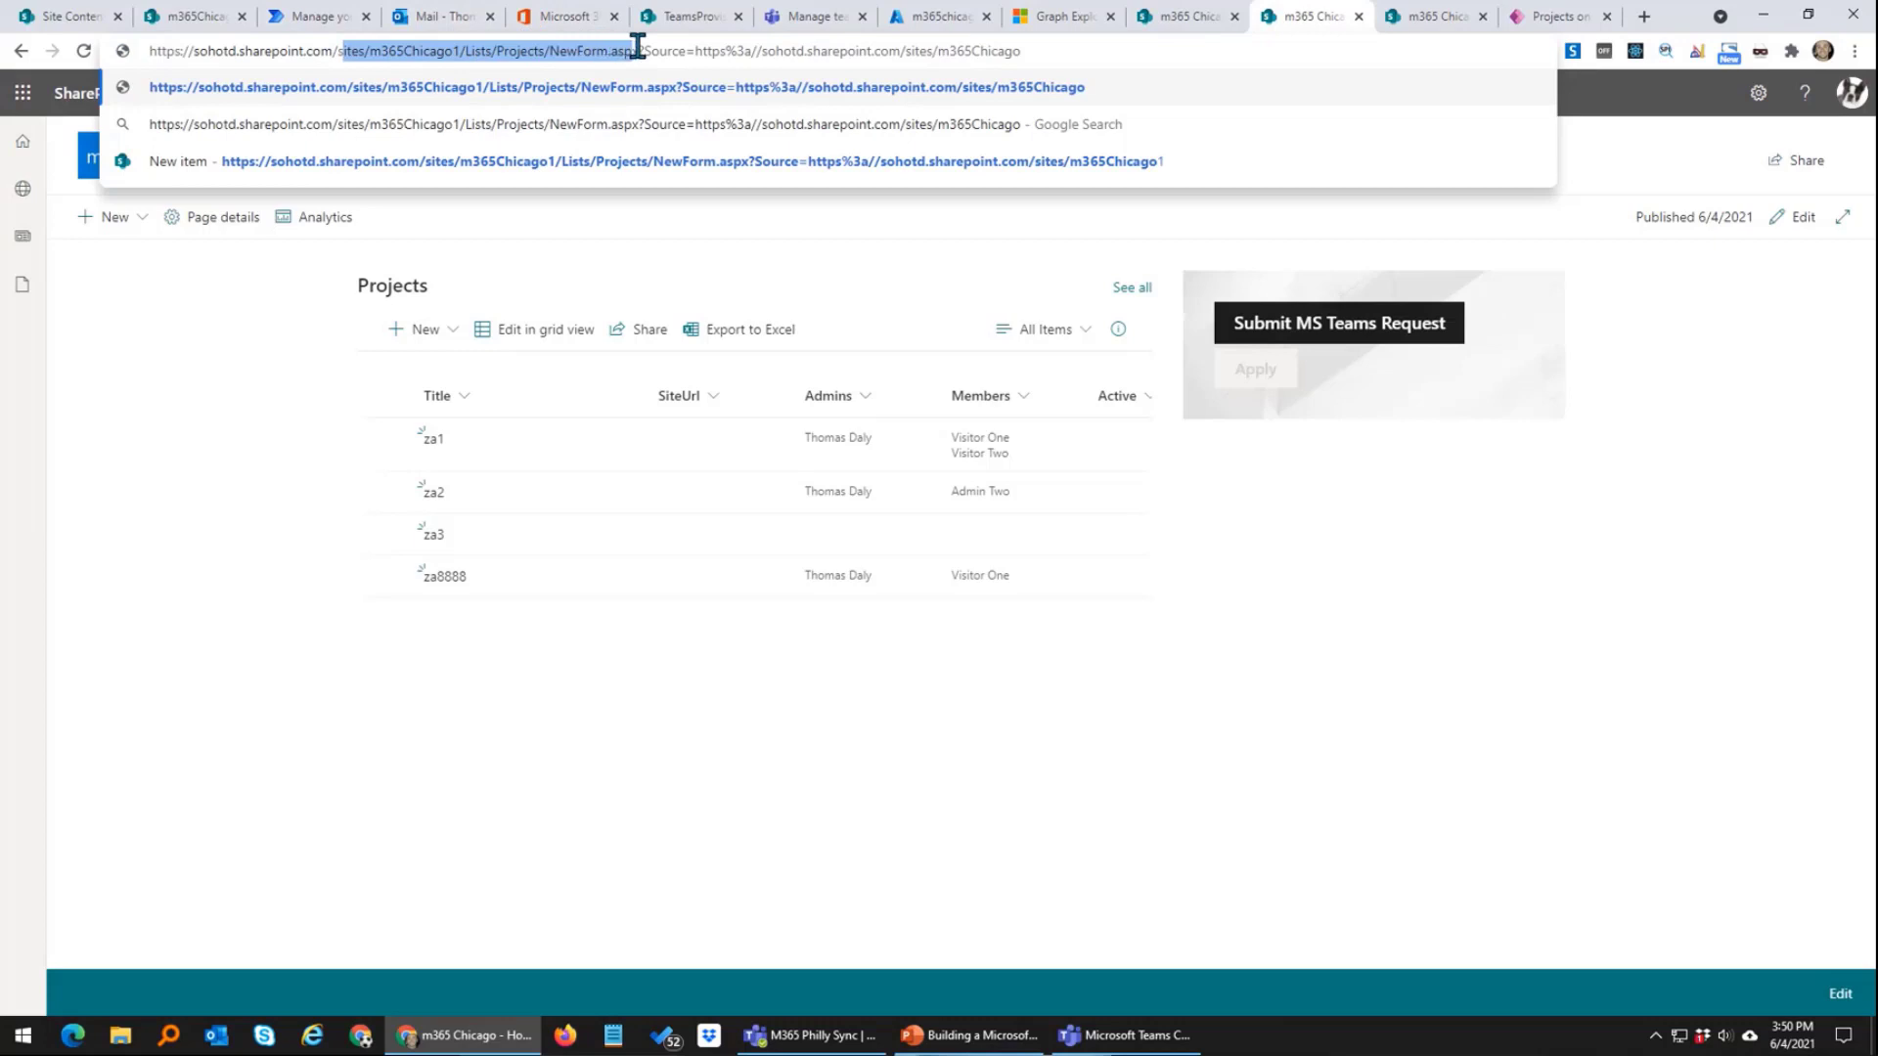
{"action": "left_click", "coordinate": [1020, 50]}
{"action": "type", "text": "1"}
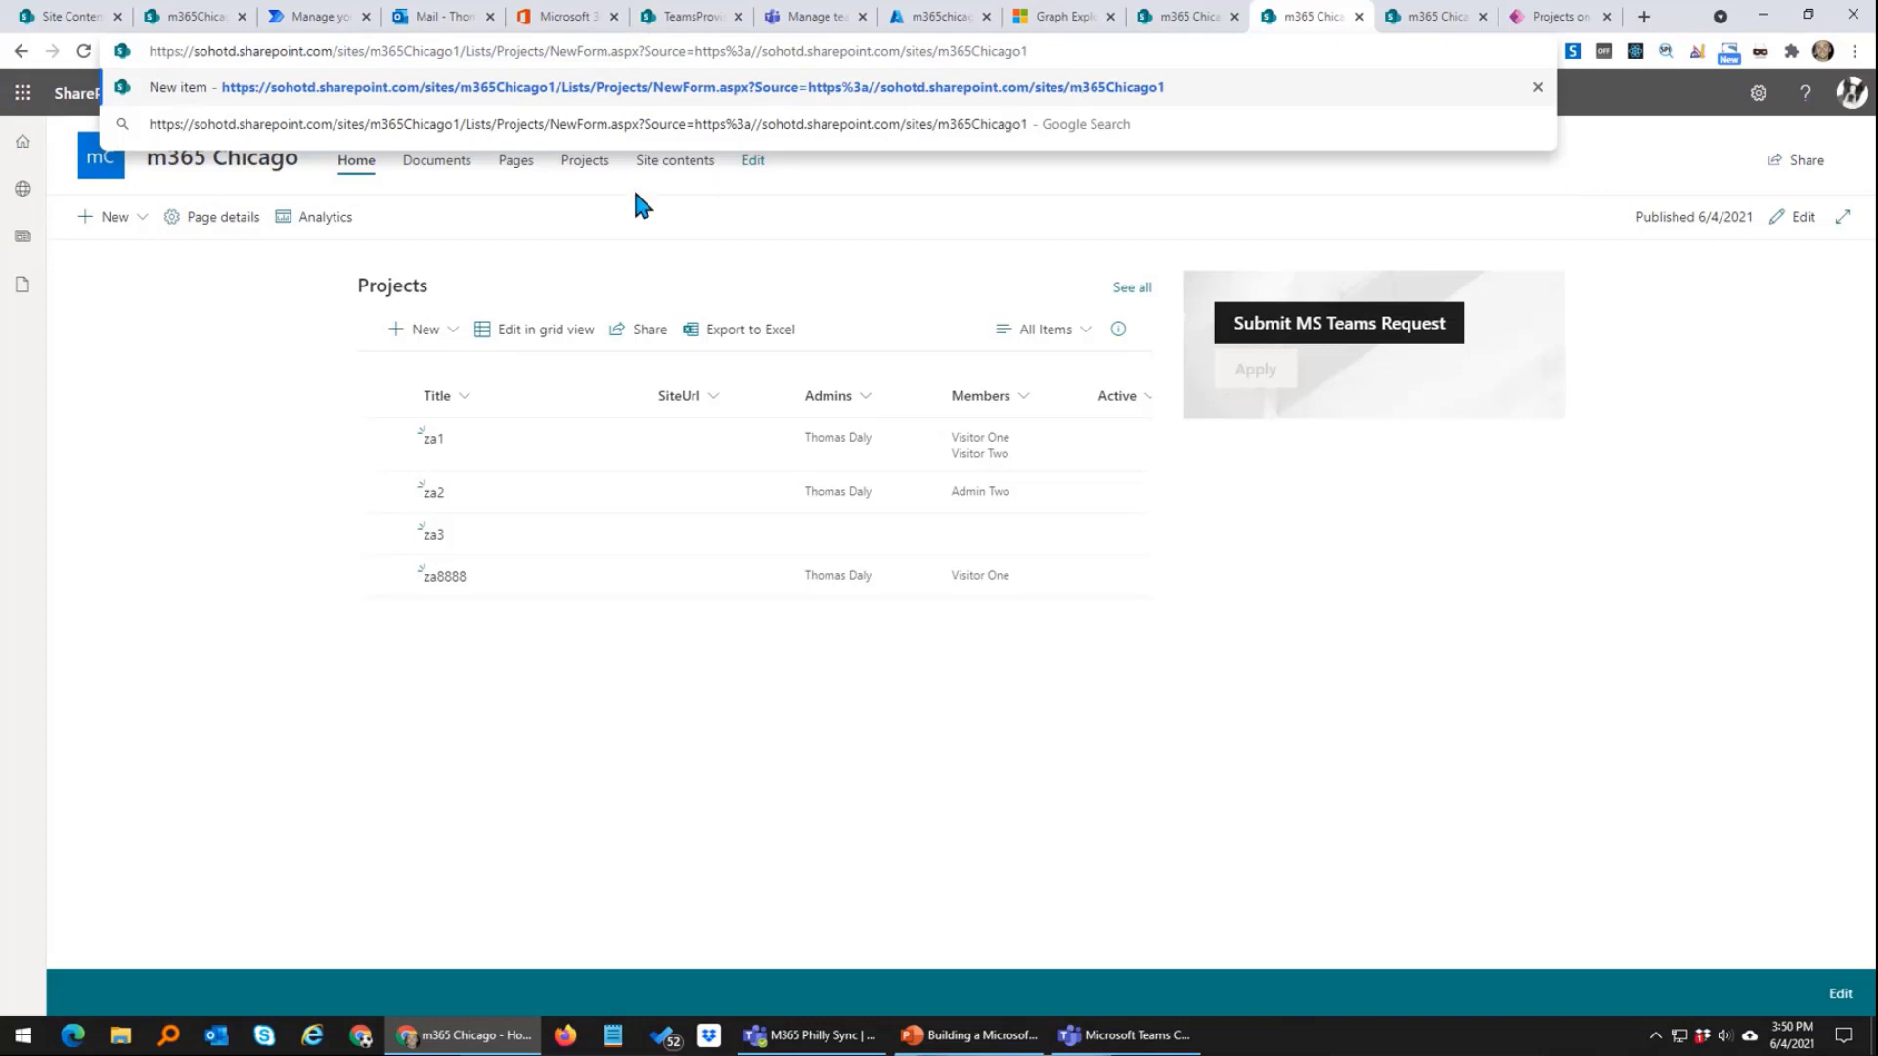
{"action": "left_click", "coordinate": [446, 735]}
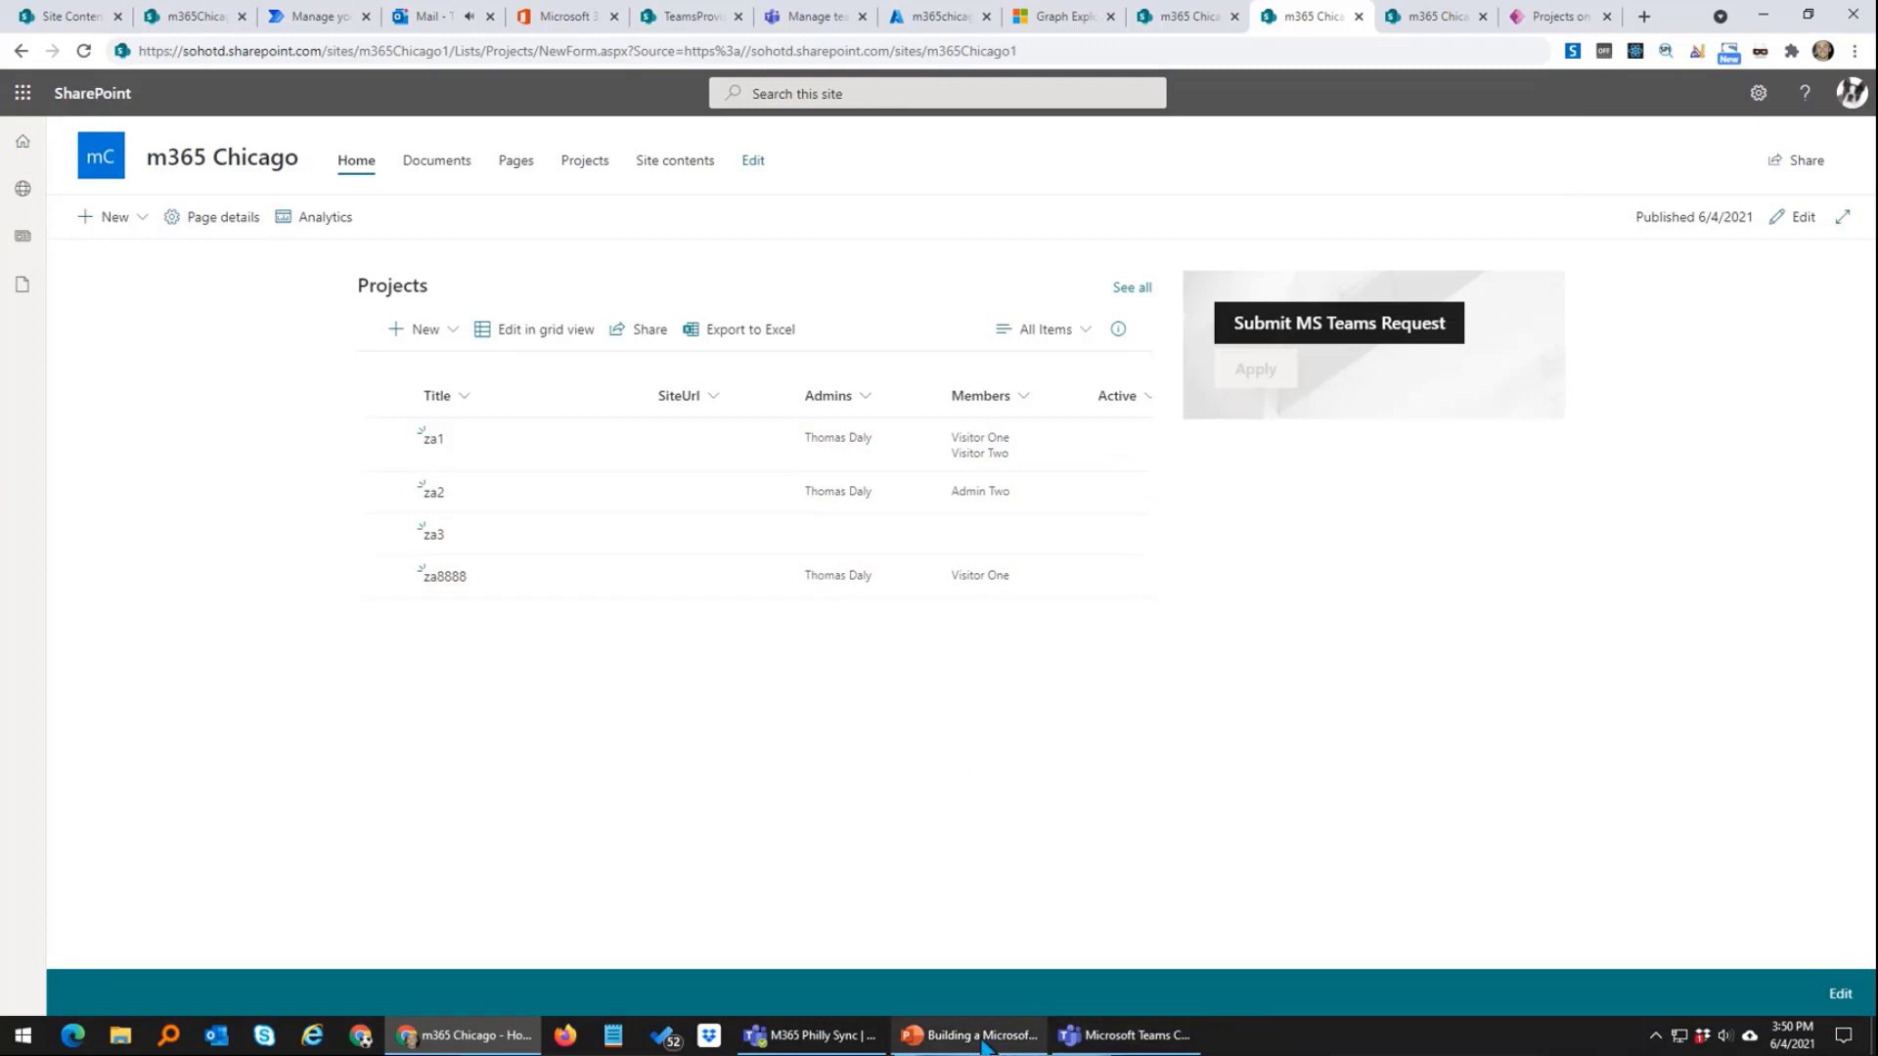
Step: Switch to Power Automate and check the m365 Chicago 1 flow's run history
{"action": "mouse_move", "coordinate": [981, 1040]}
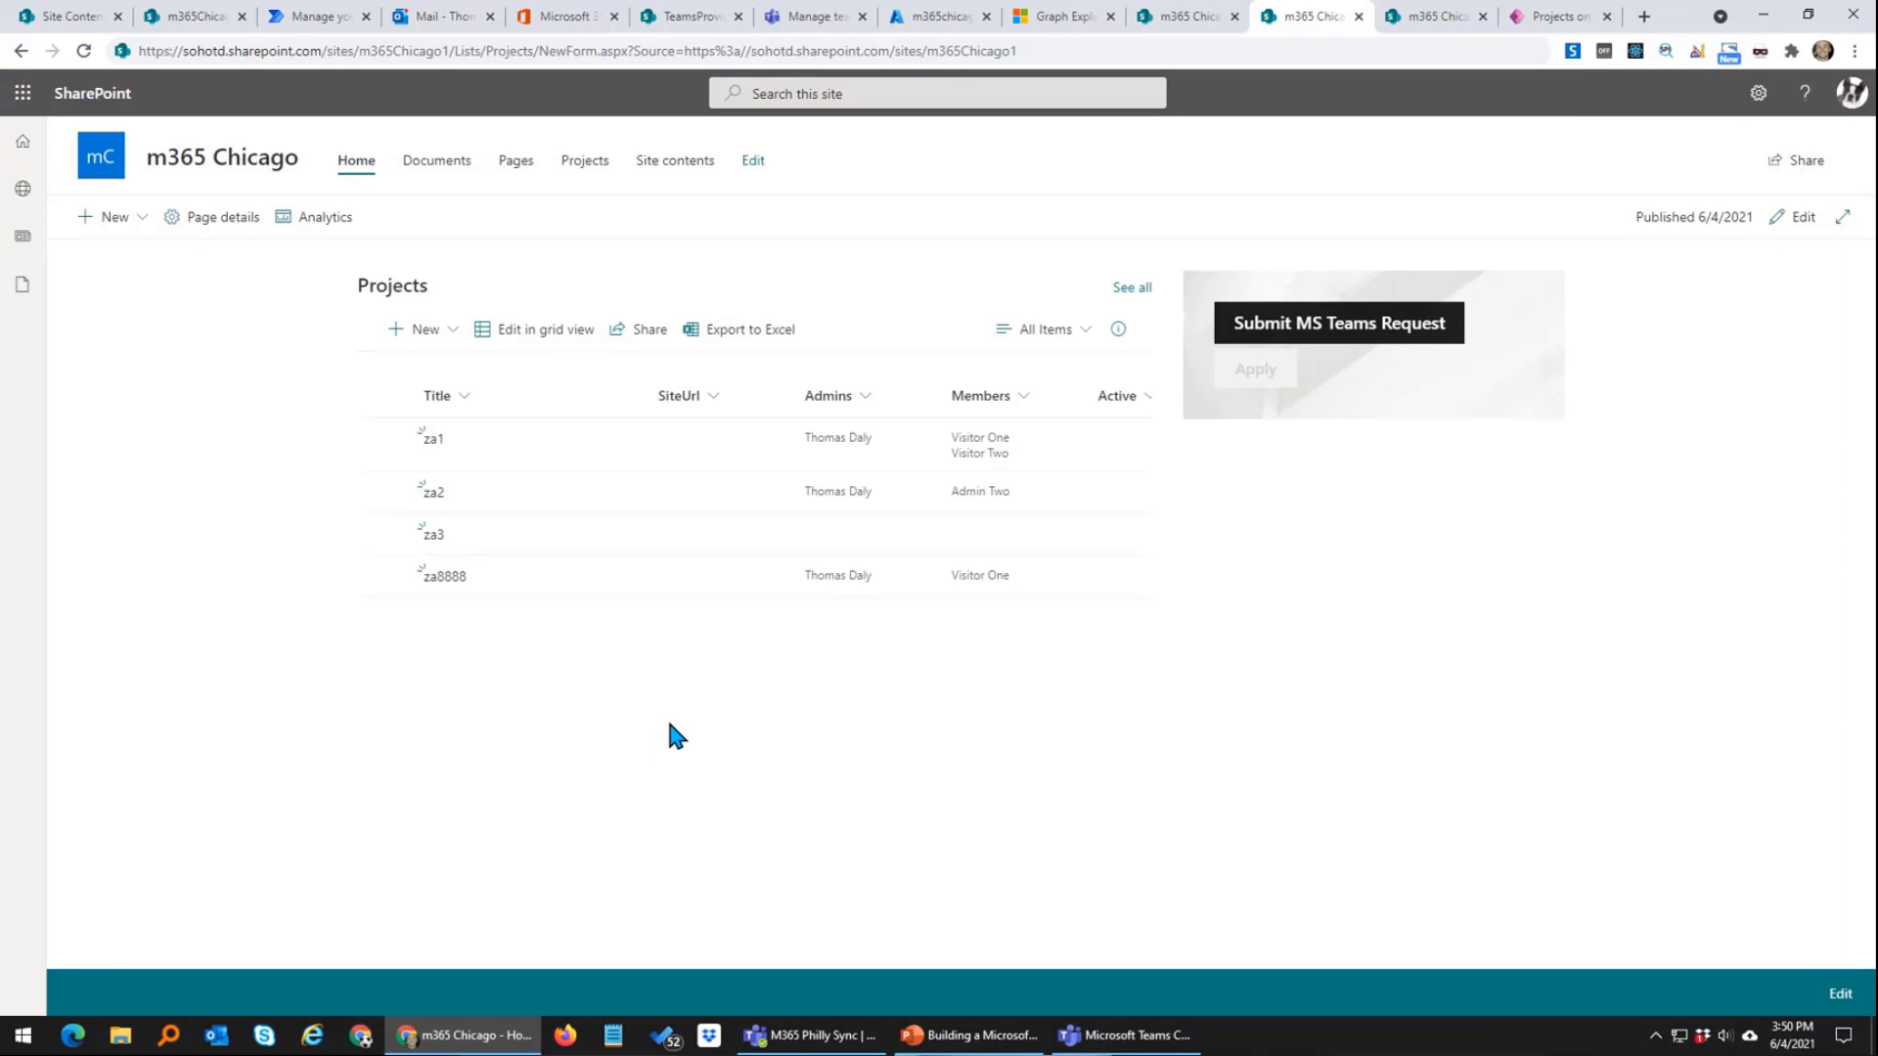
{"action": "left_click", "coordinate": [307, 19]}
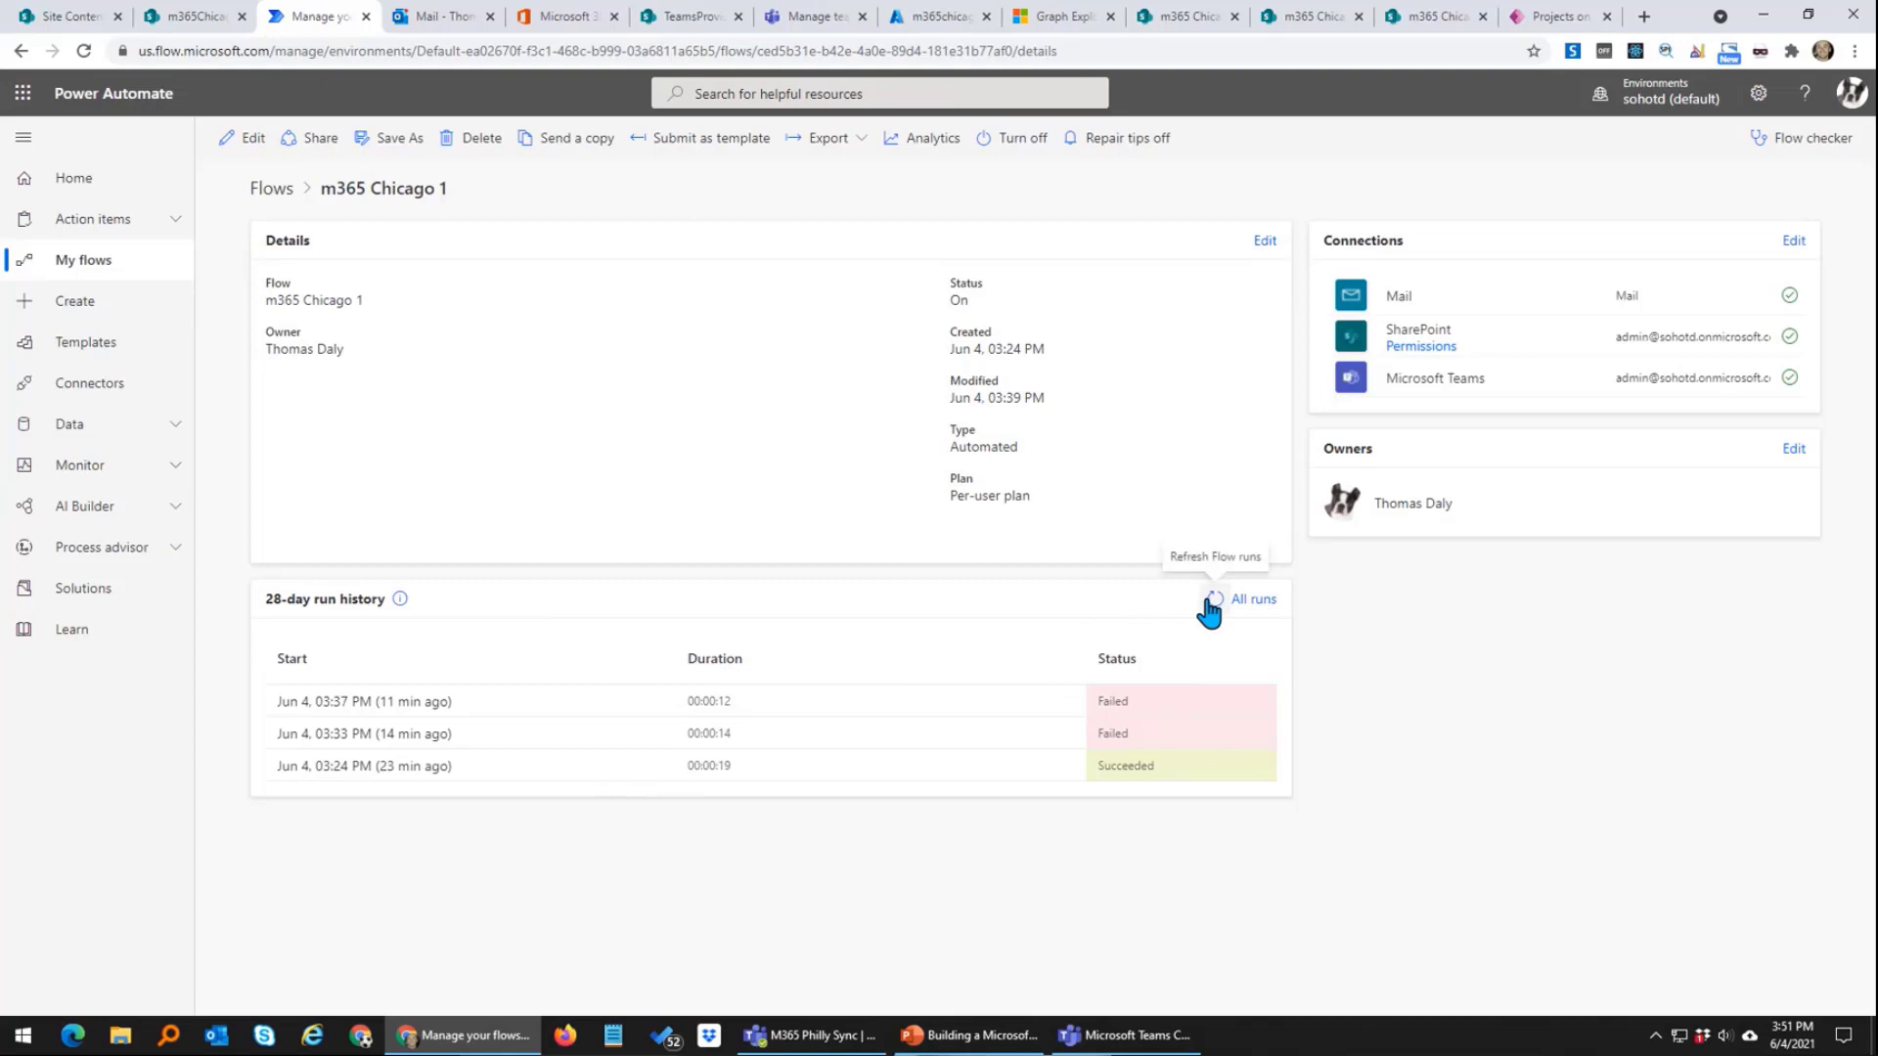
Step: Switch to the PowerPoint presentation and start the slide show from the closing feedback slide
{"action": "left_click", "coordinate": [996, 1039]}
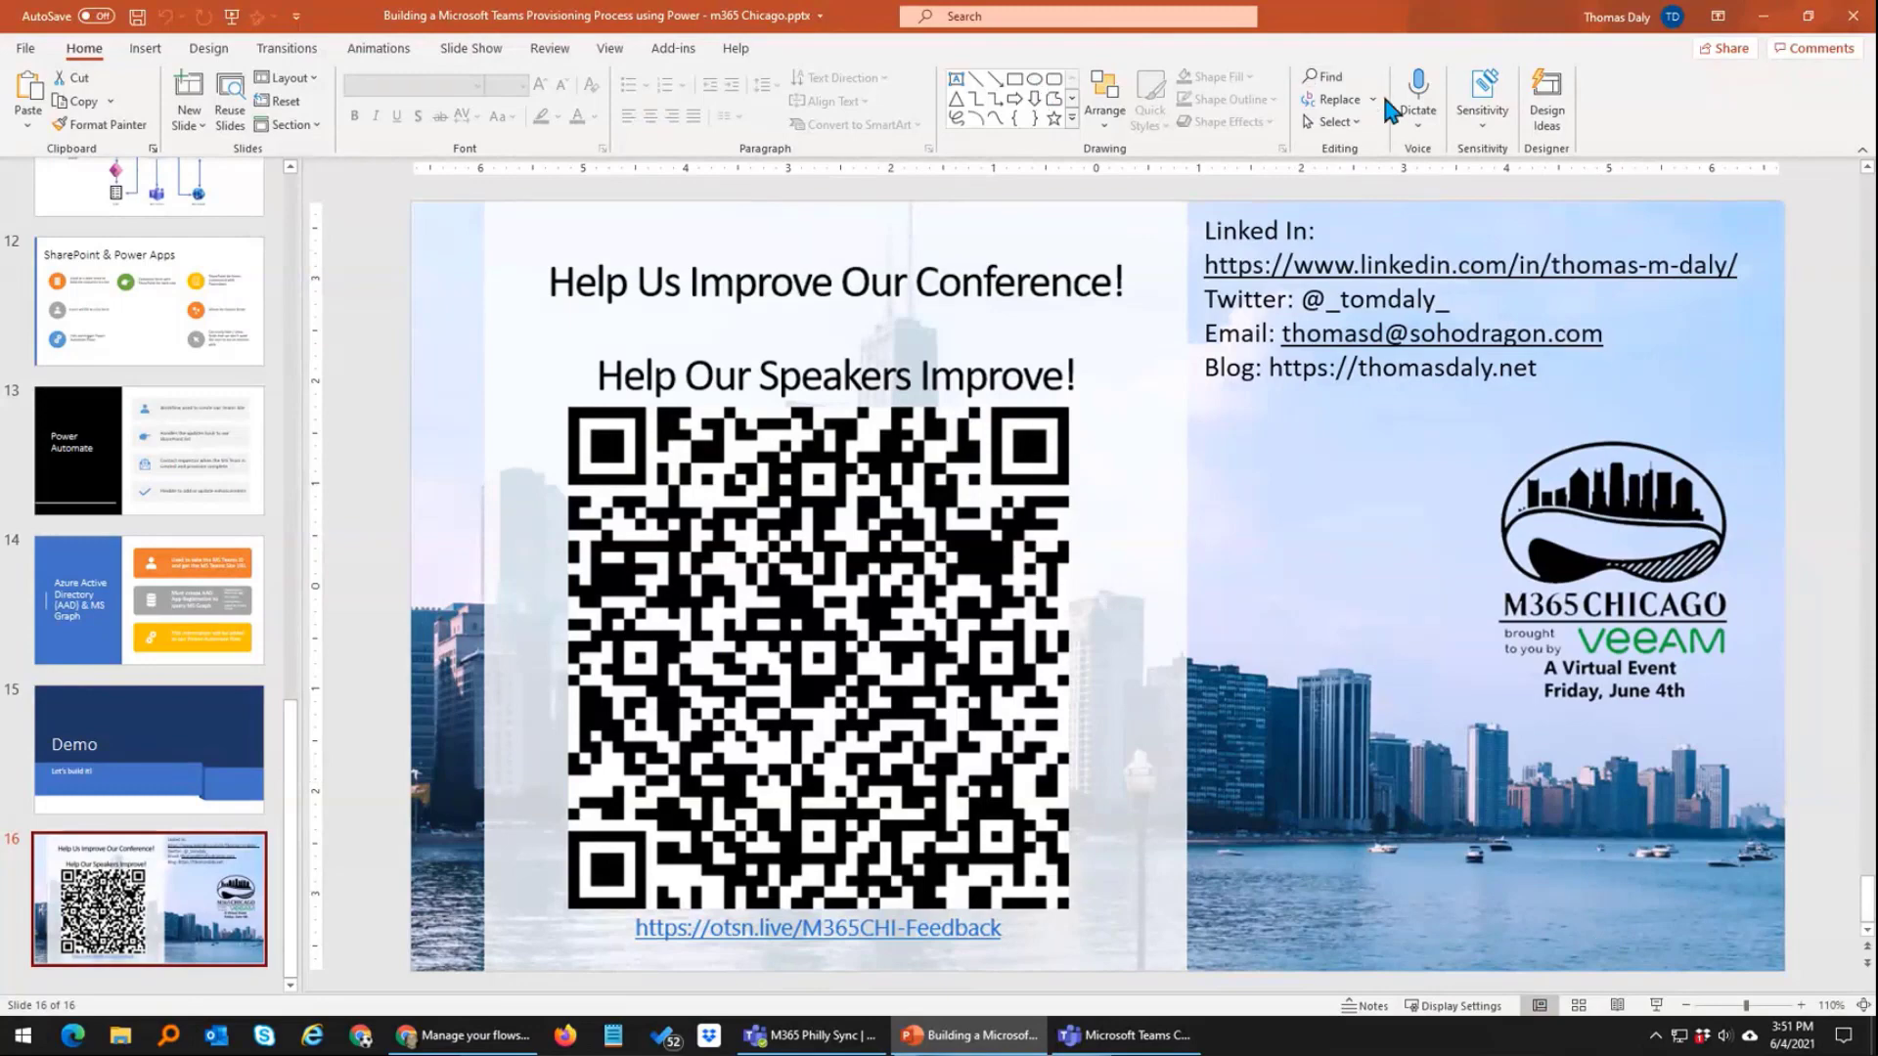
{"action": "left_click", "coordinate": [1657, 1006]}
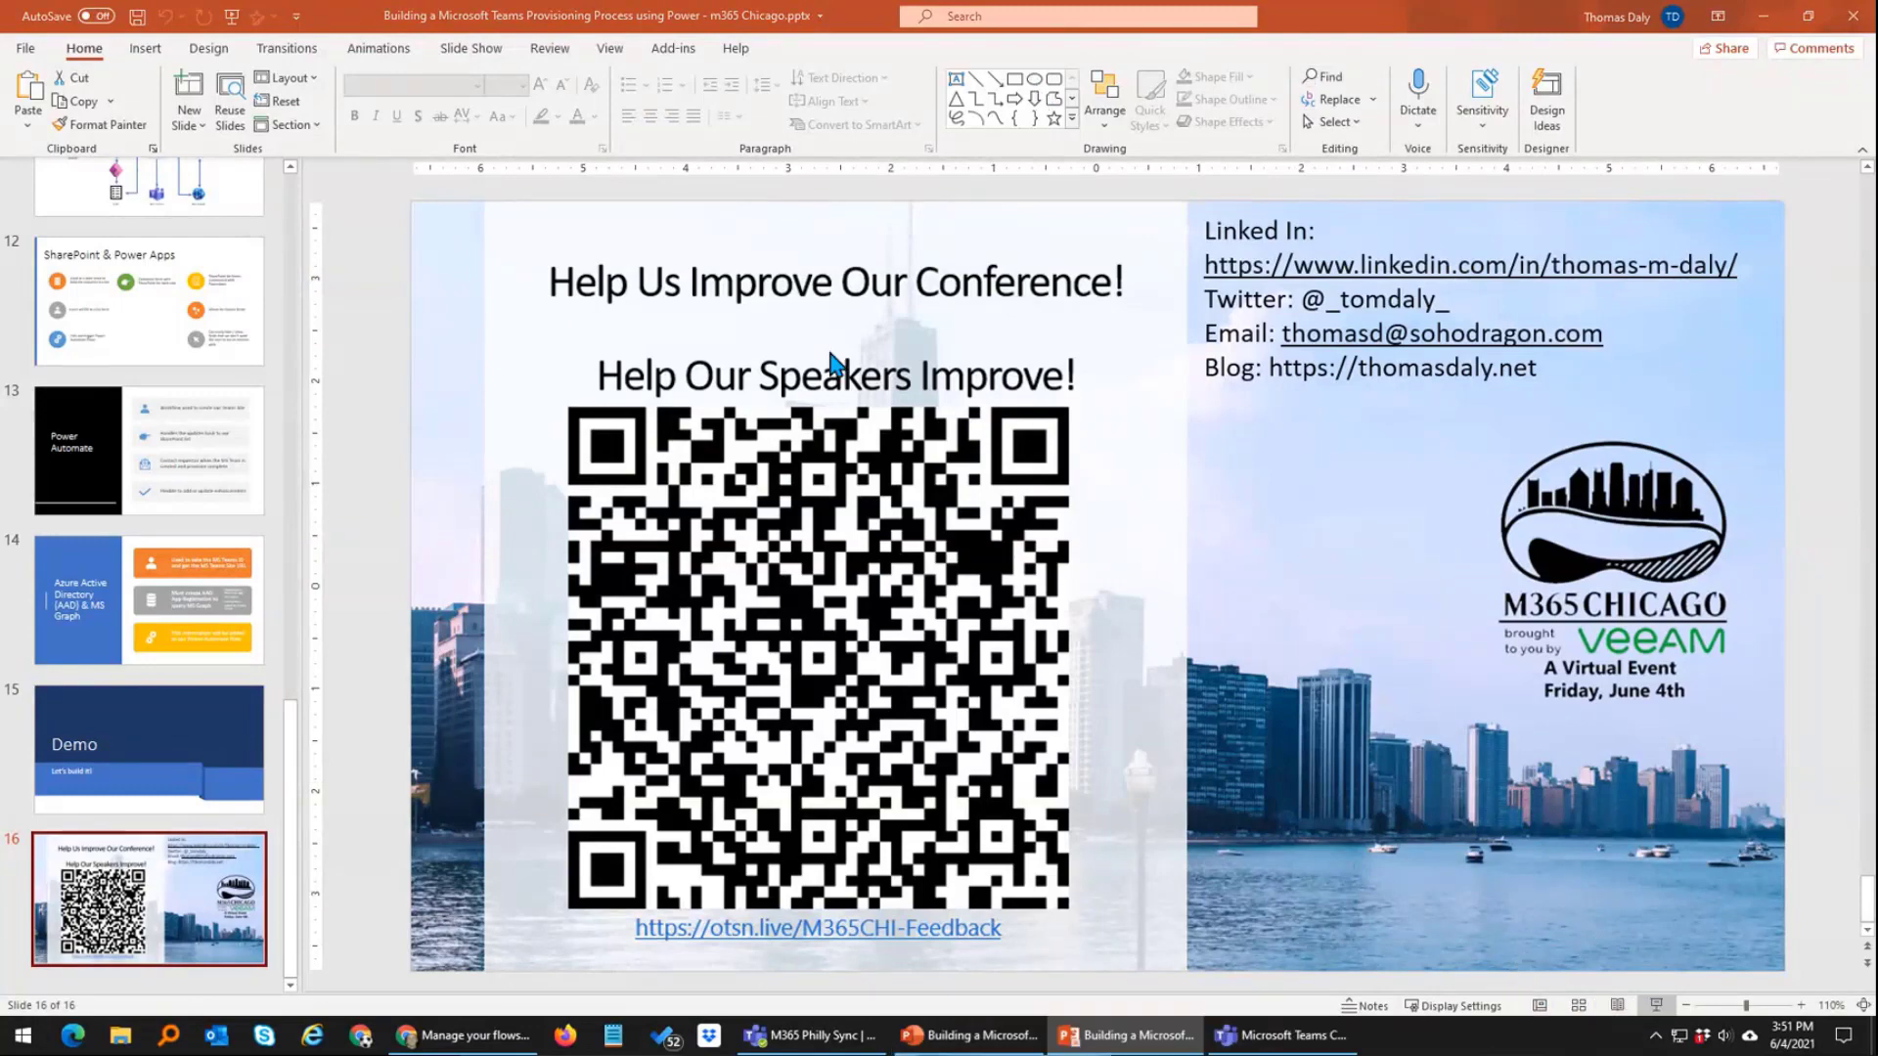